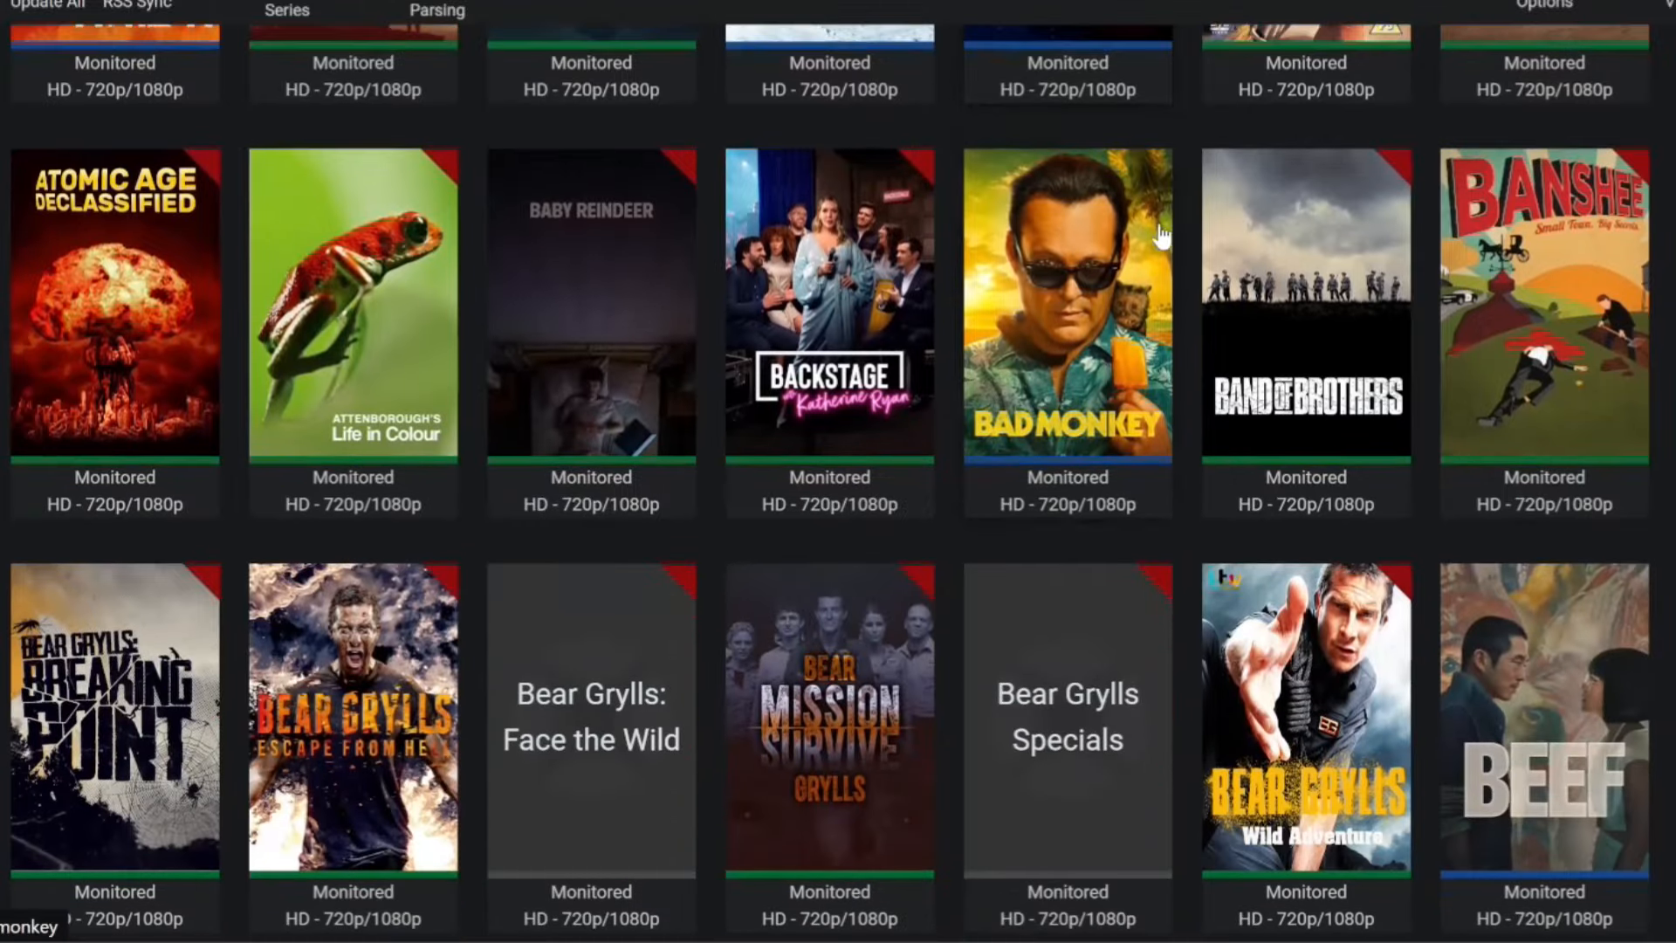
- Scroll down through the Lidarr Artists grid, then switch to the CasaOS dashboard tab
{"action": "scroll", "coordinate": [1158, 220], "scroll_direction": "down", "scroll_amount": 11}
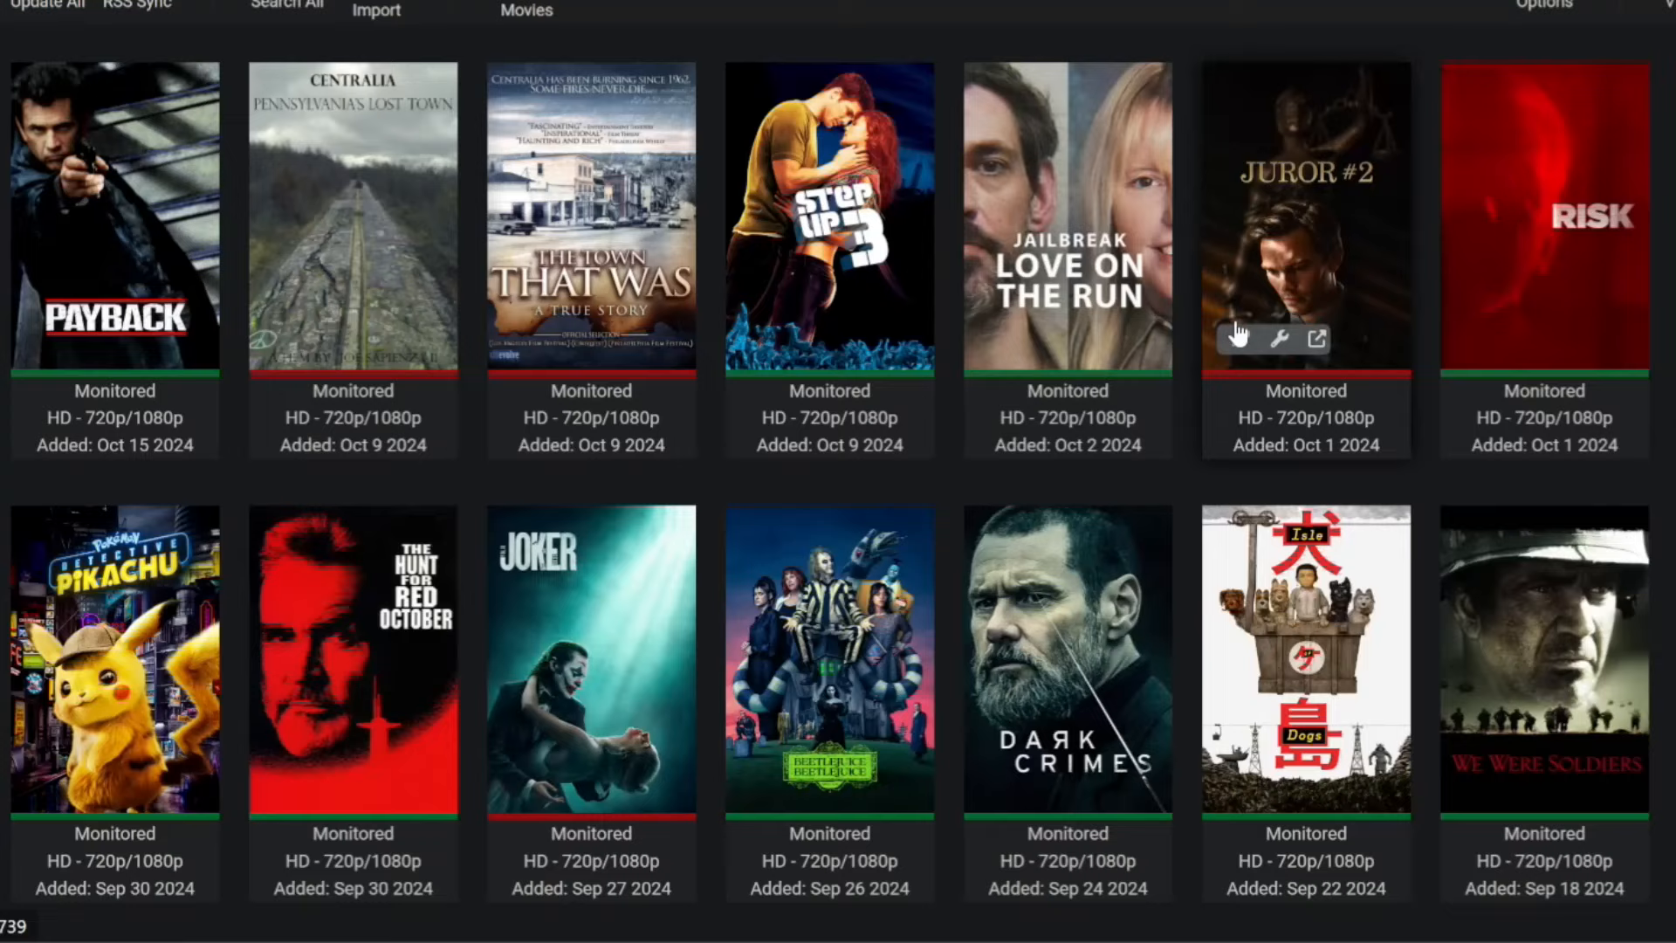
{"action": "scroll", "coordinate": [1234, 329], "scroll_direction": "down", "scroll_amount": 3}
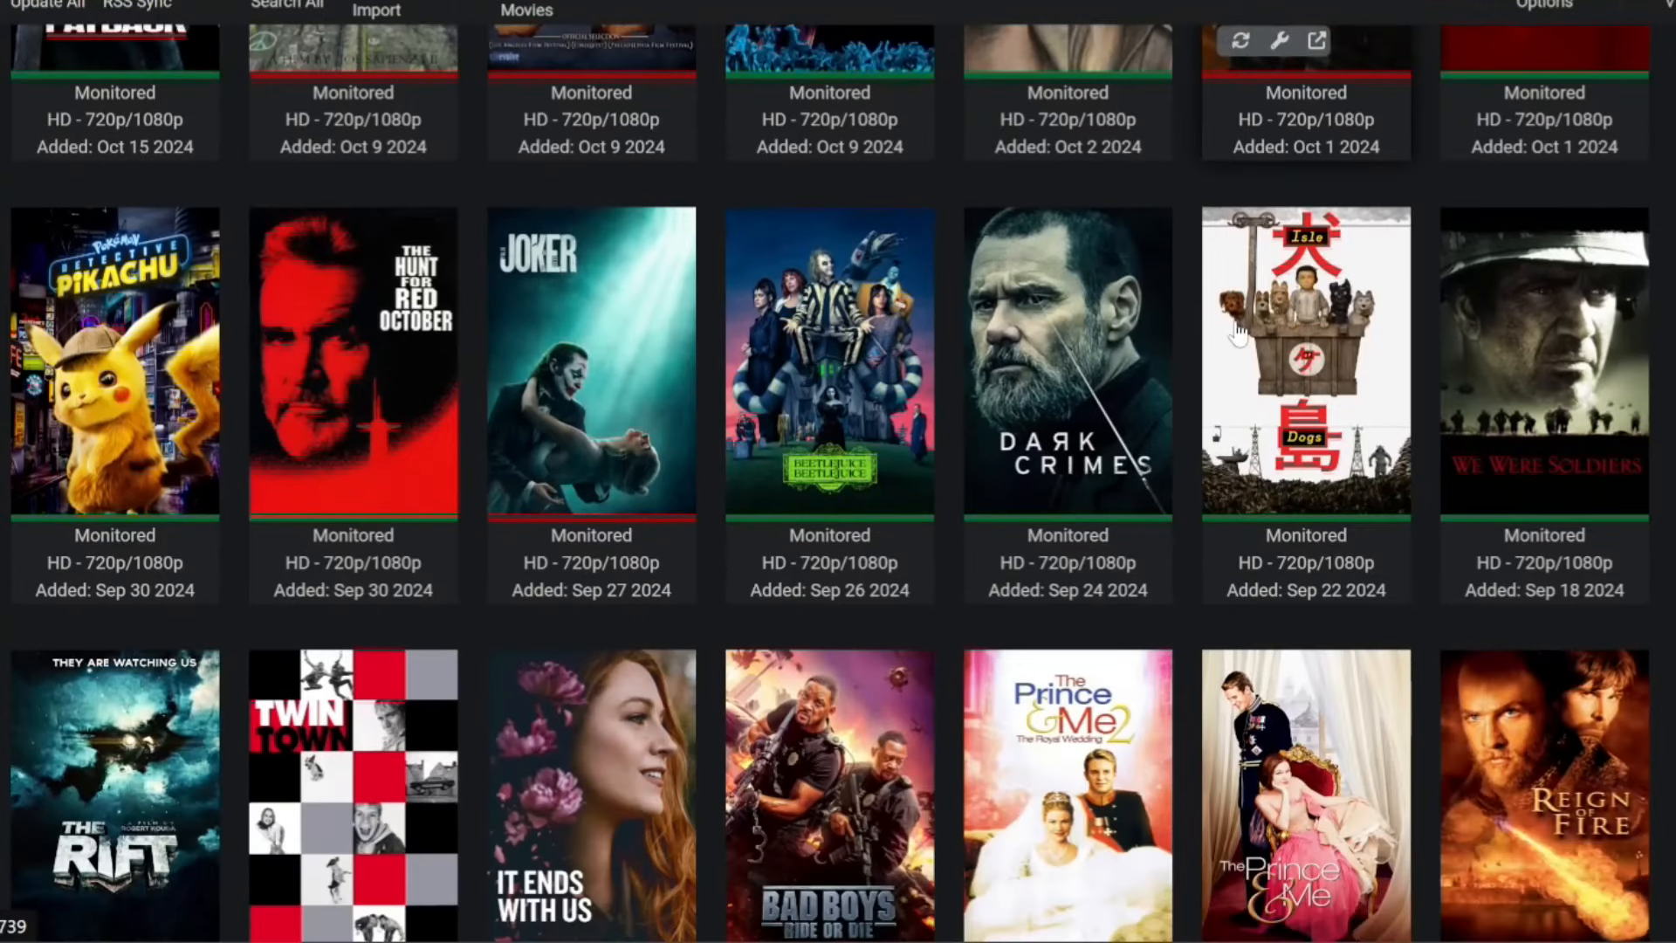
{"action": "scroll", "coordinate": [1238, 331], "scroll_direction": "down", "scroll_amount": 8}
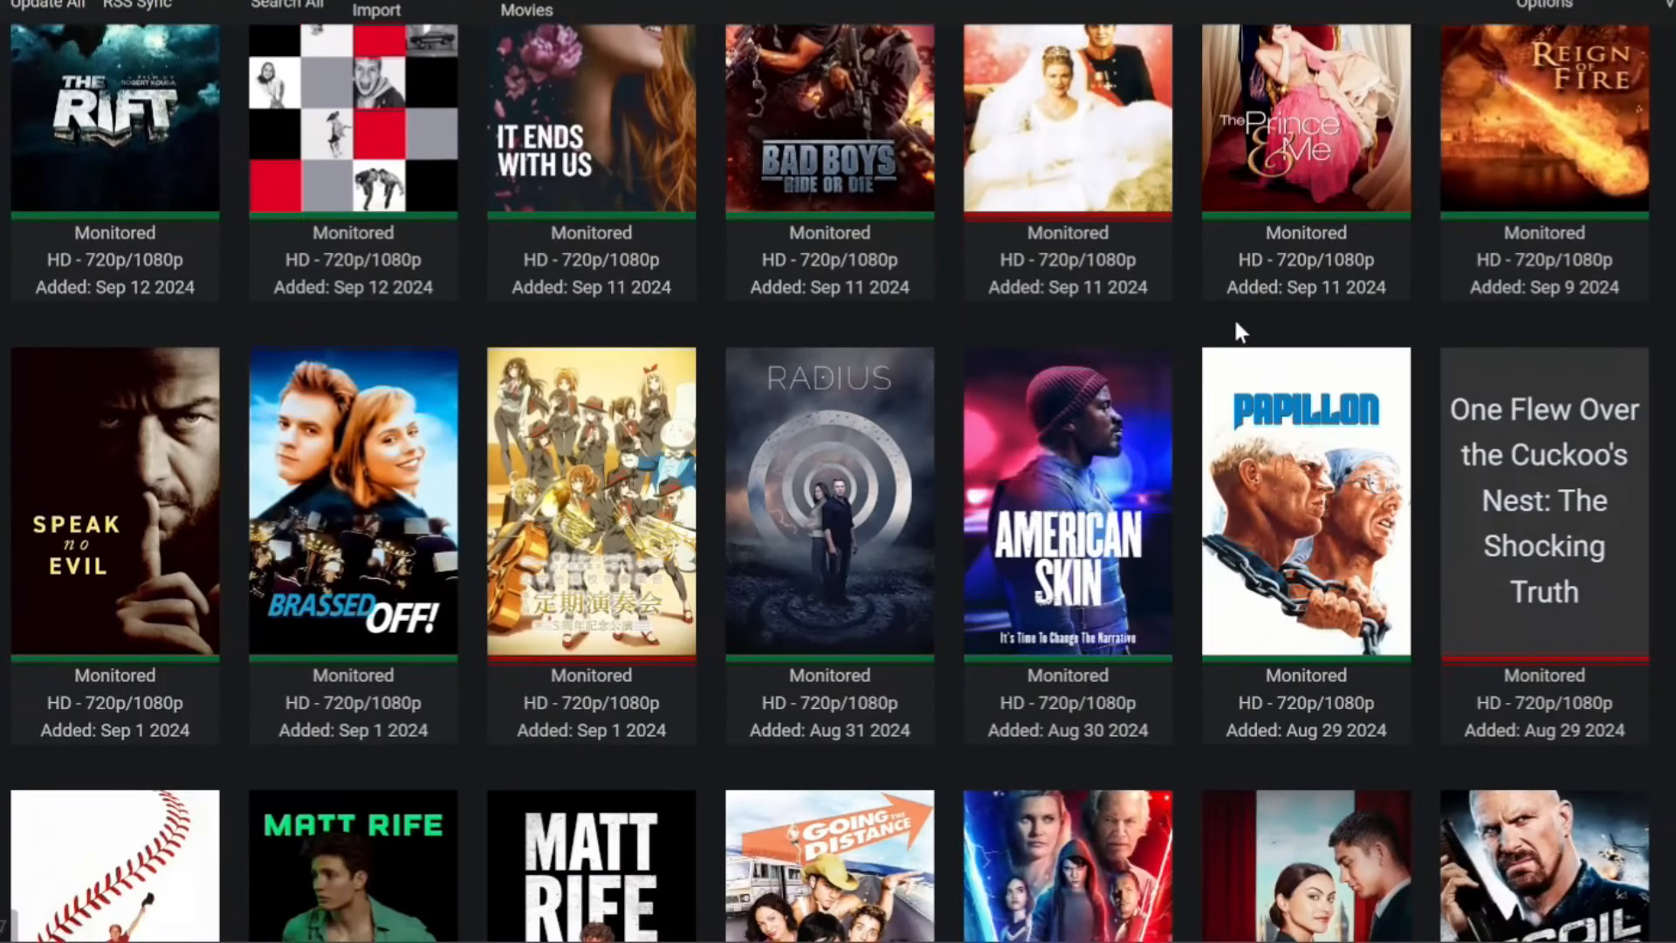
{"action": "scroll", "coordinate": [1235, 323], "scroll_direction": "down", "scroll_amount": 10}
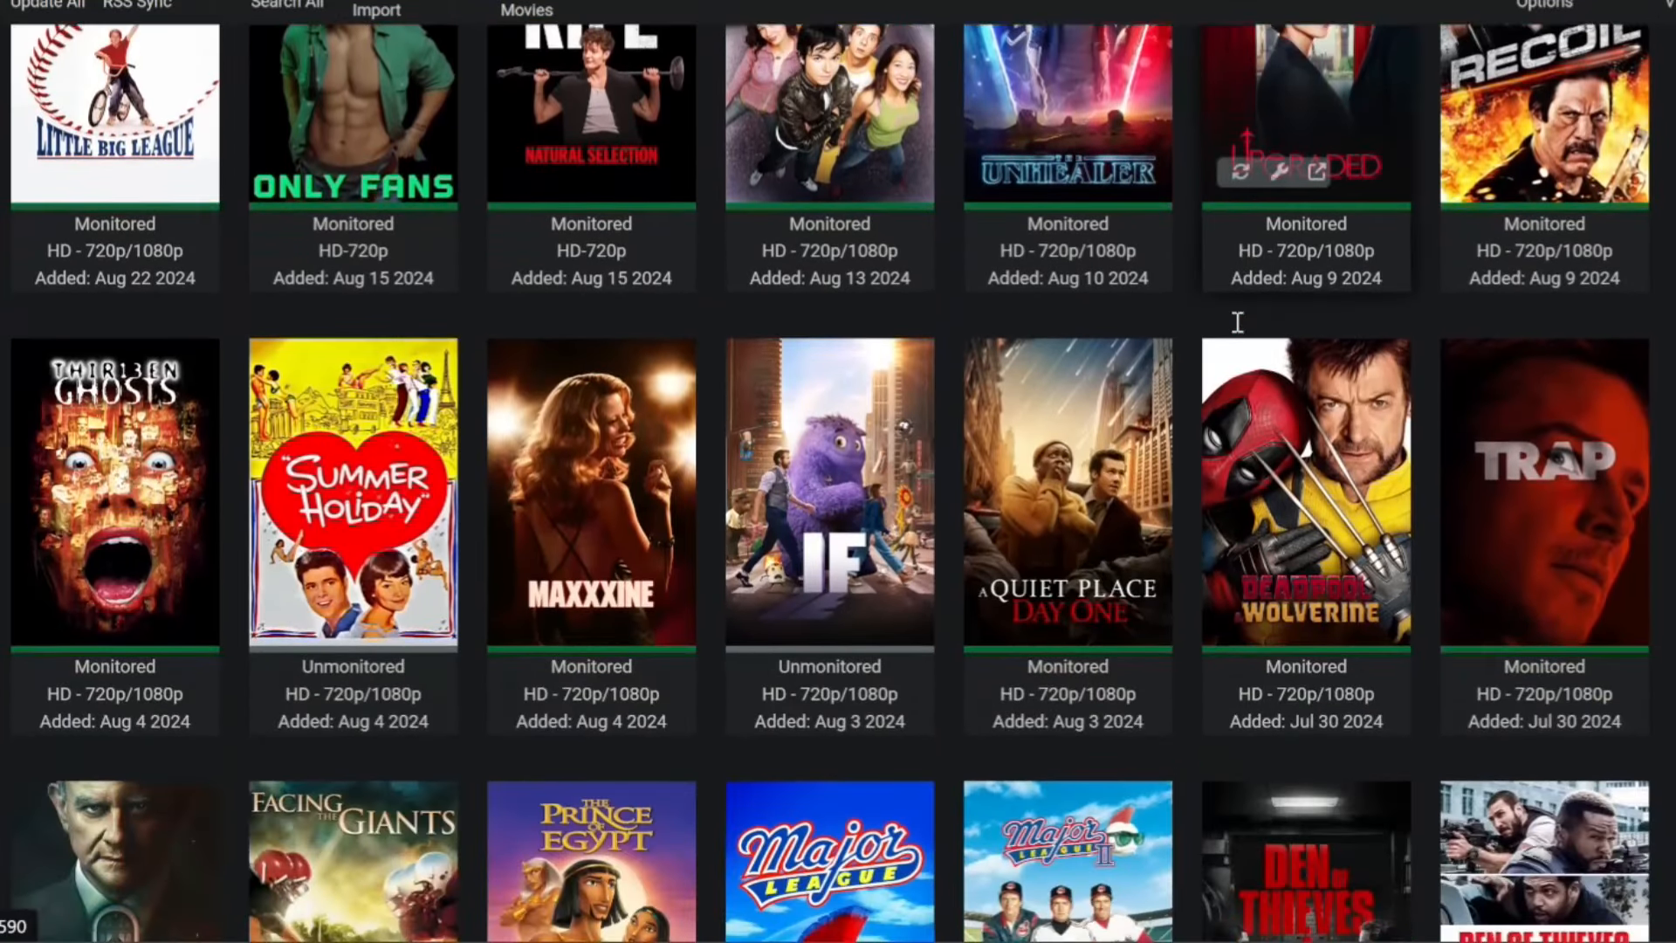
{"action": "scroll", "coordinate": [1238, 323], "scroll_direction": "down", "scroll_amount": 10}
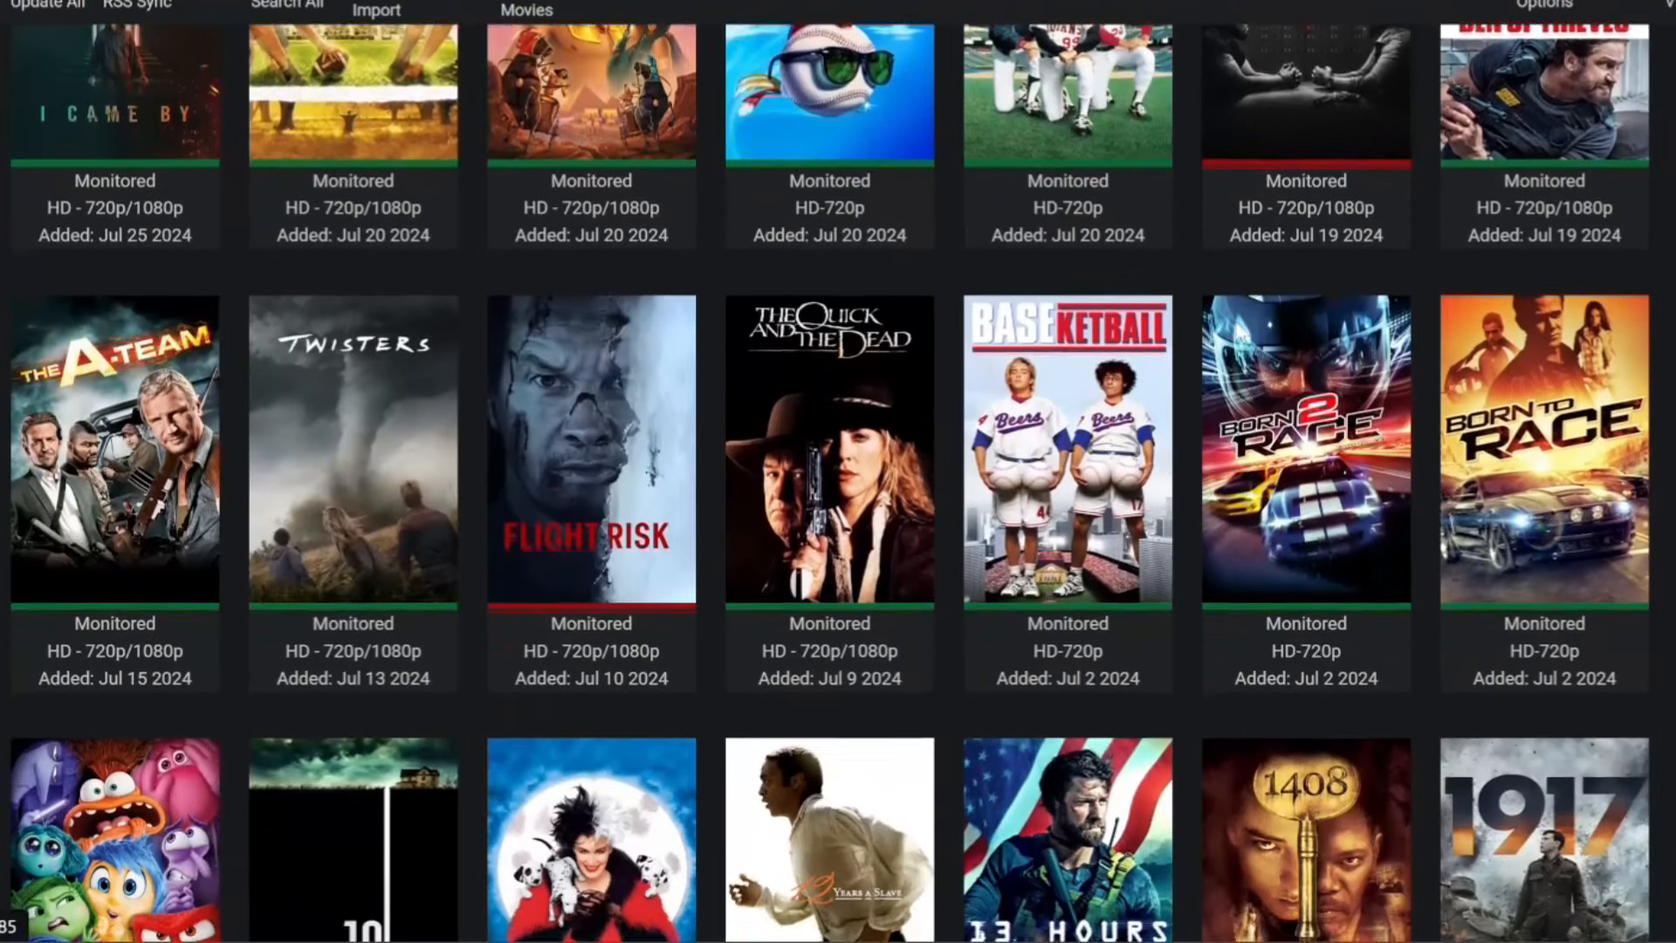
{"action": "scroll", "coordinate": [1236, 332], "scroll_direction": "down", "scroll_amount": 12}
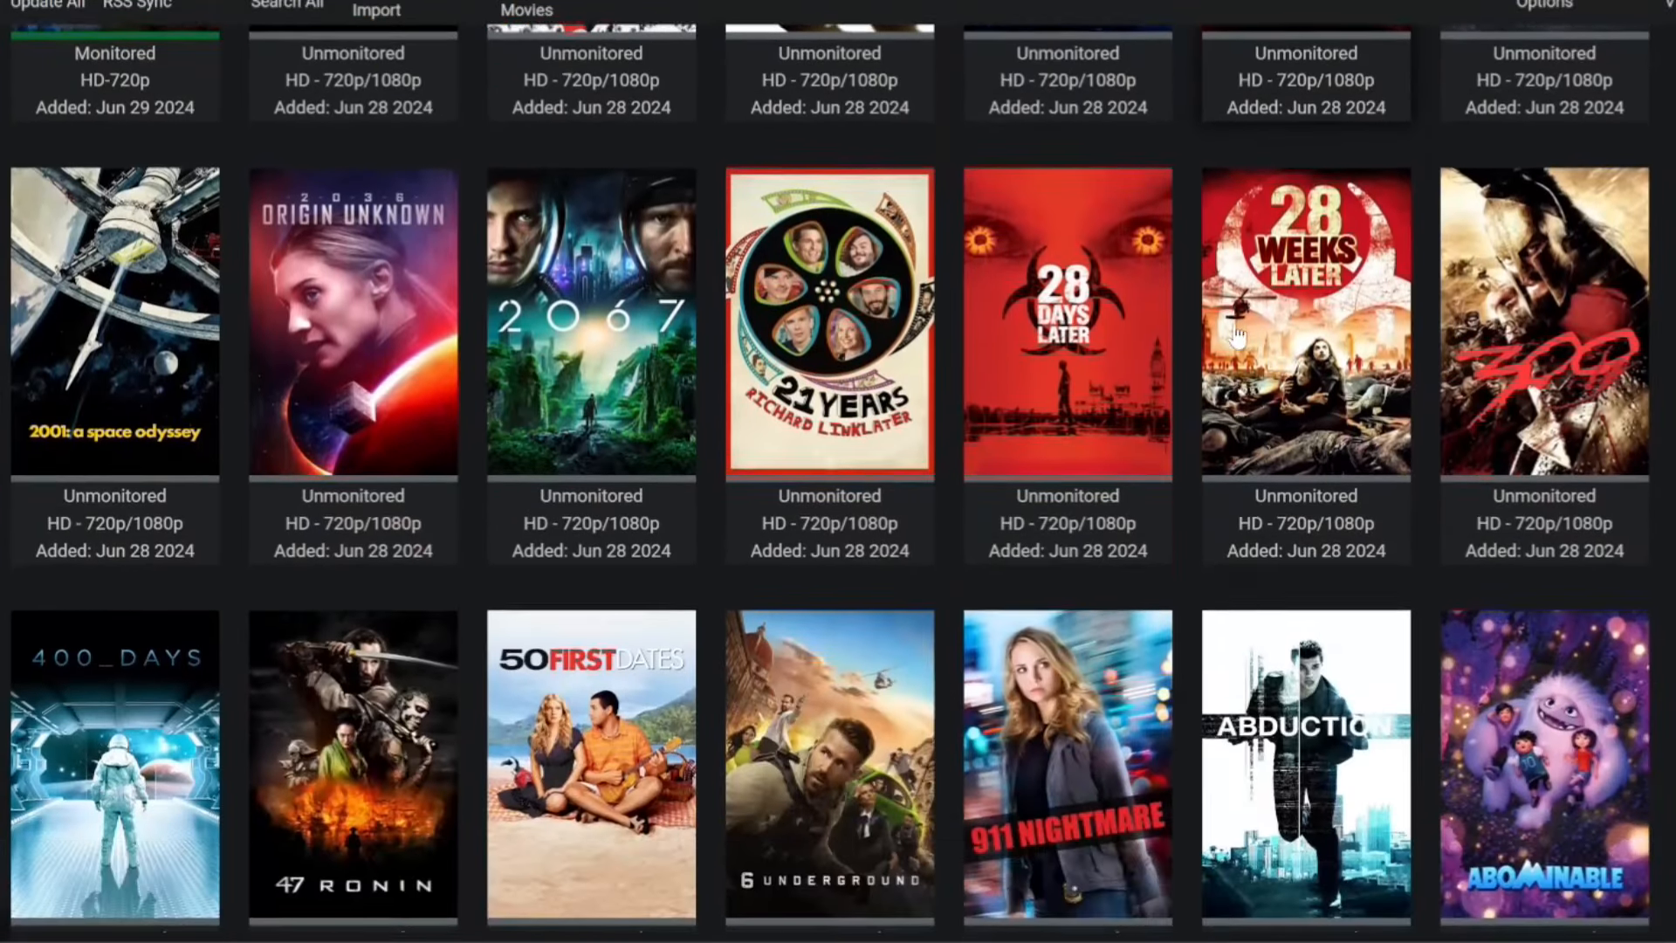
{"action": "scroll", "coordinate": [1236, 334], "scroll_direction": "down", "scroll_amount": 8}
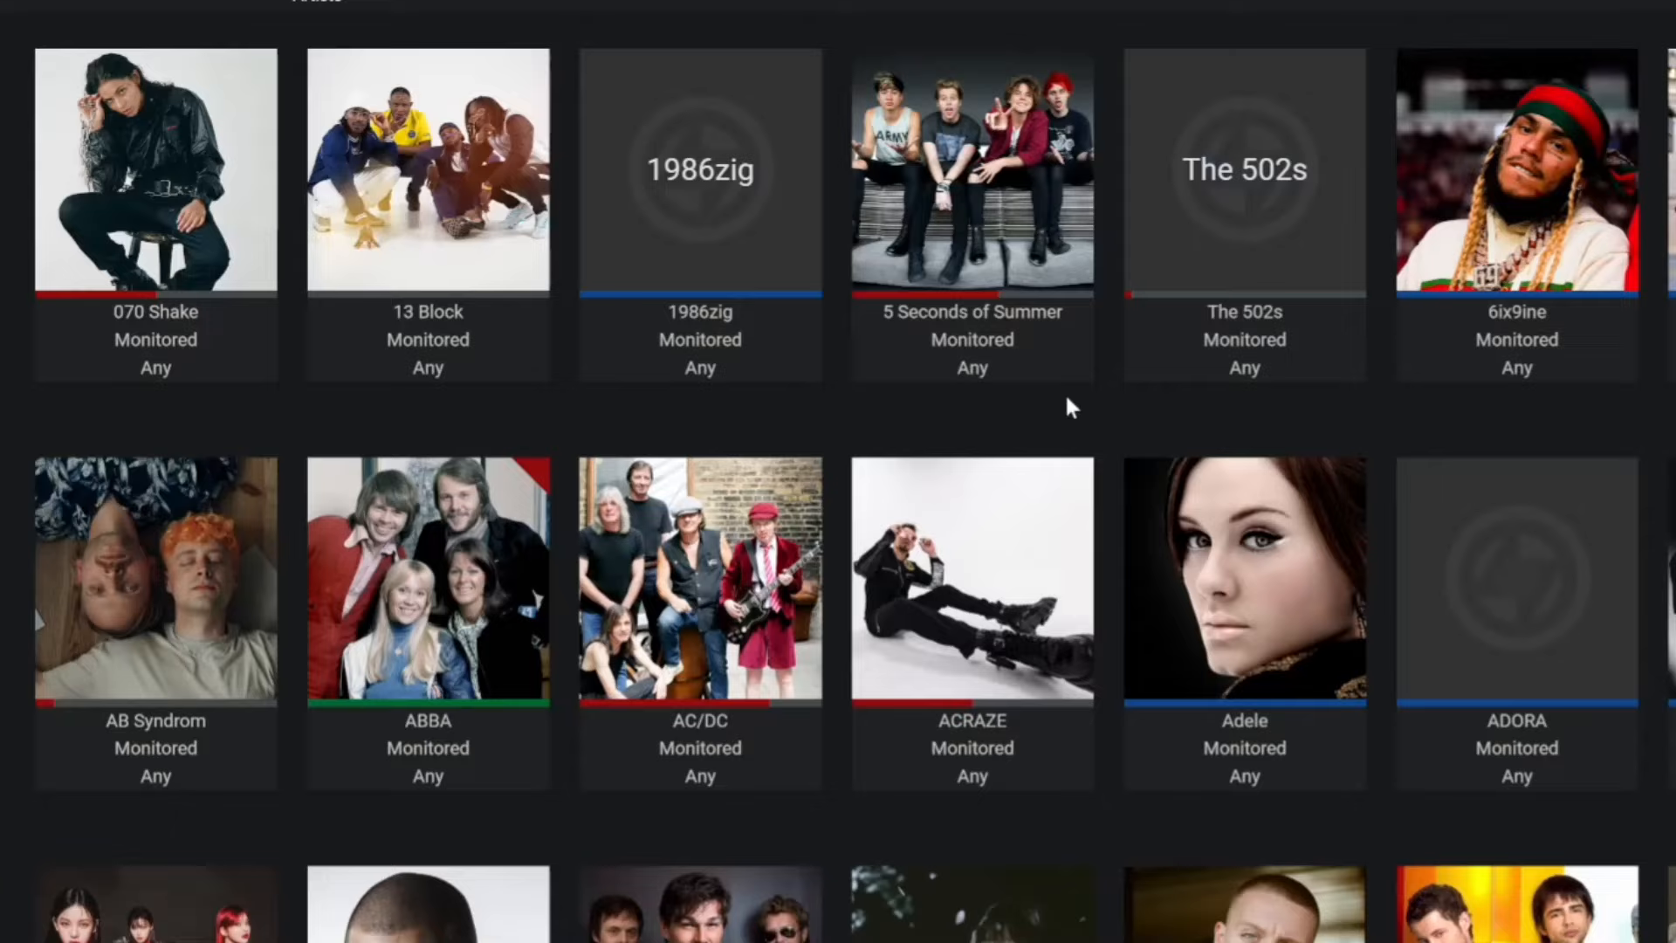
{"action": "scroll", "coordinate": [1230, 431], "scroll_direction": "down", "scroll_amount": 2}
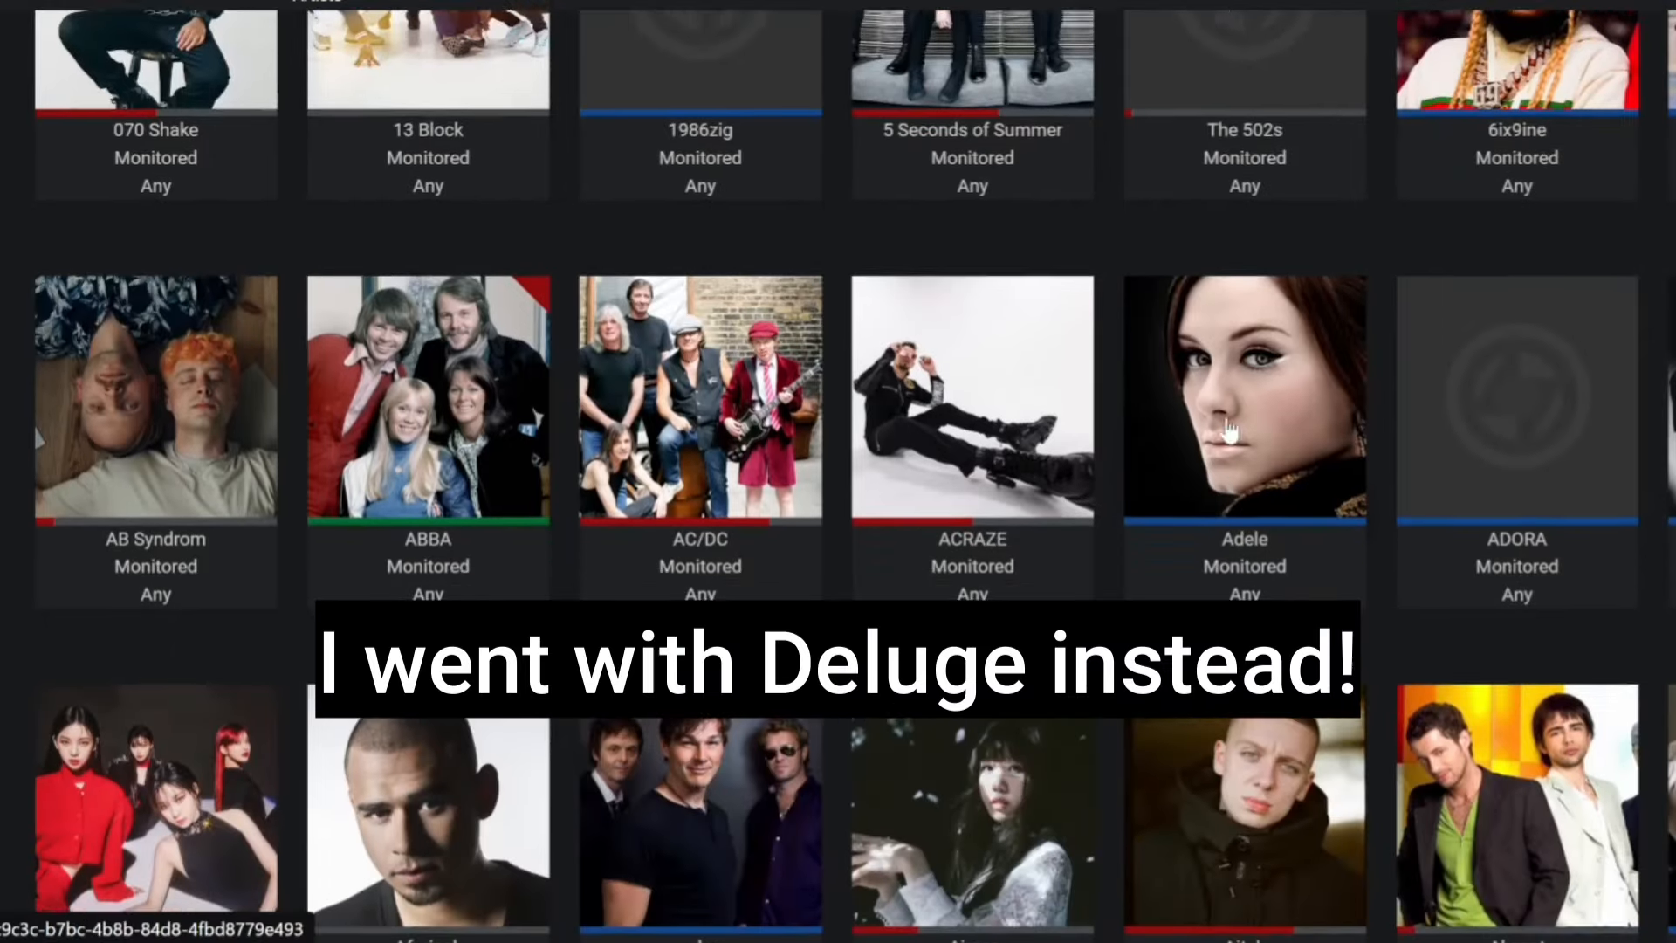
{"action": "scroll", "coordinate": [1229, 430], "scroll_direction": "down", "scroll_amount": 10}
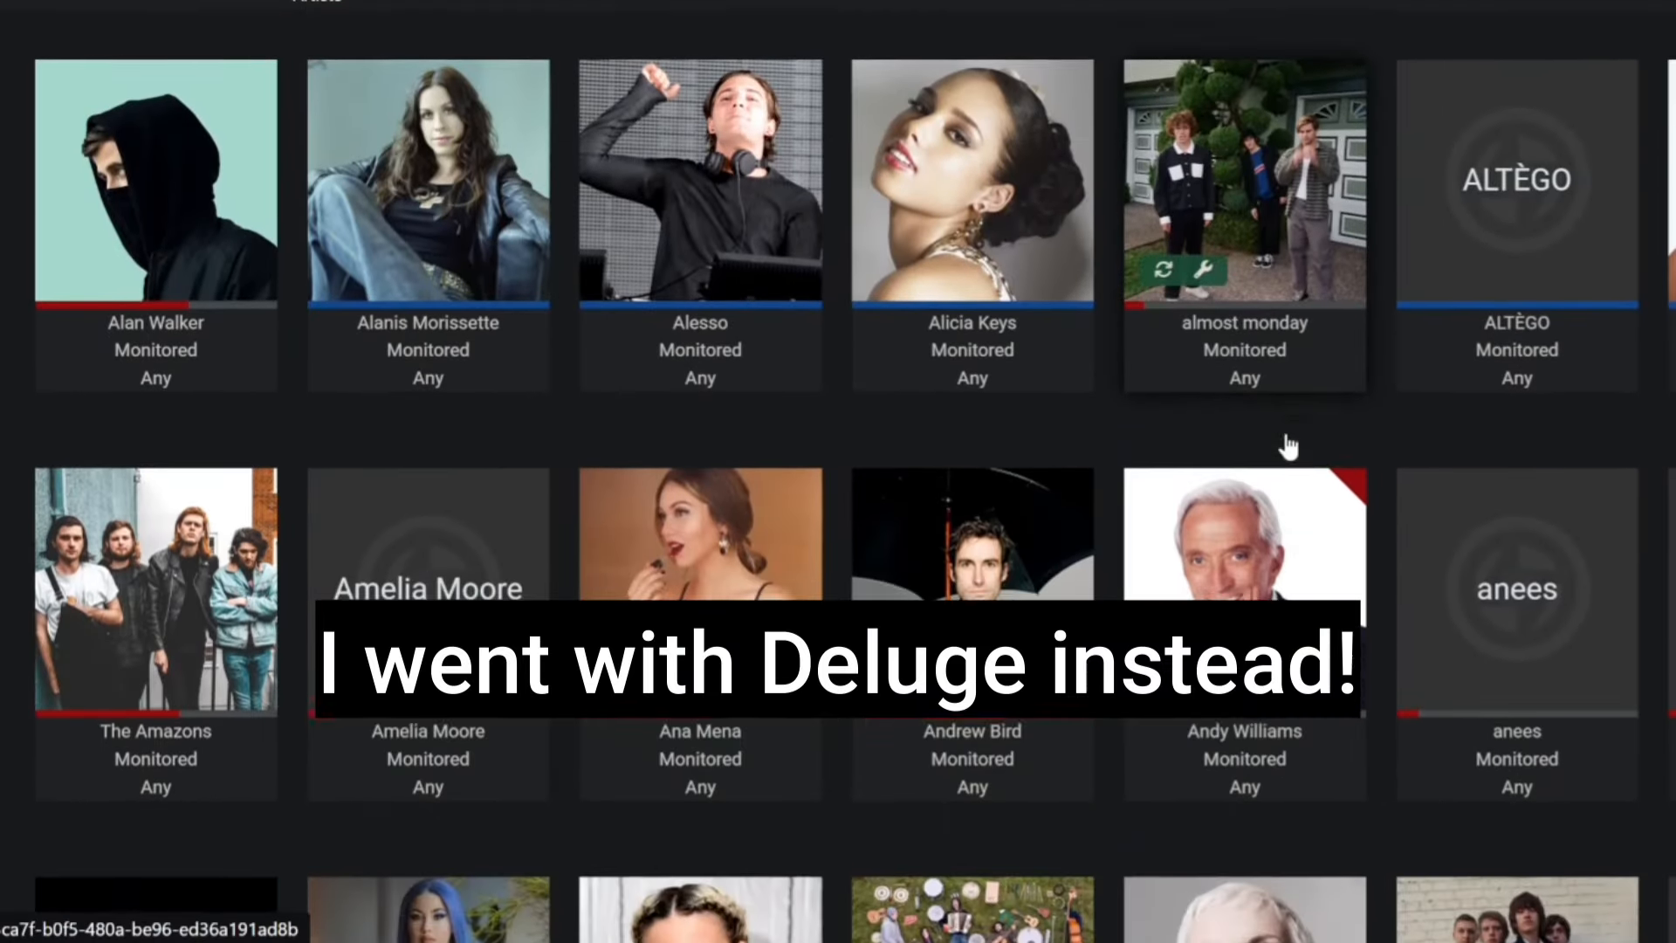
{"action": "scroll", "coordinate": [1288, 447], "scroll_direction": "down", "scroll_amount": 10}
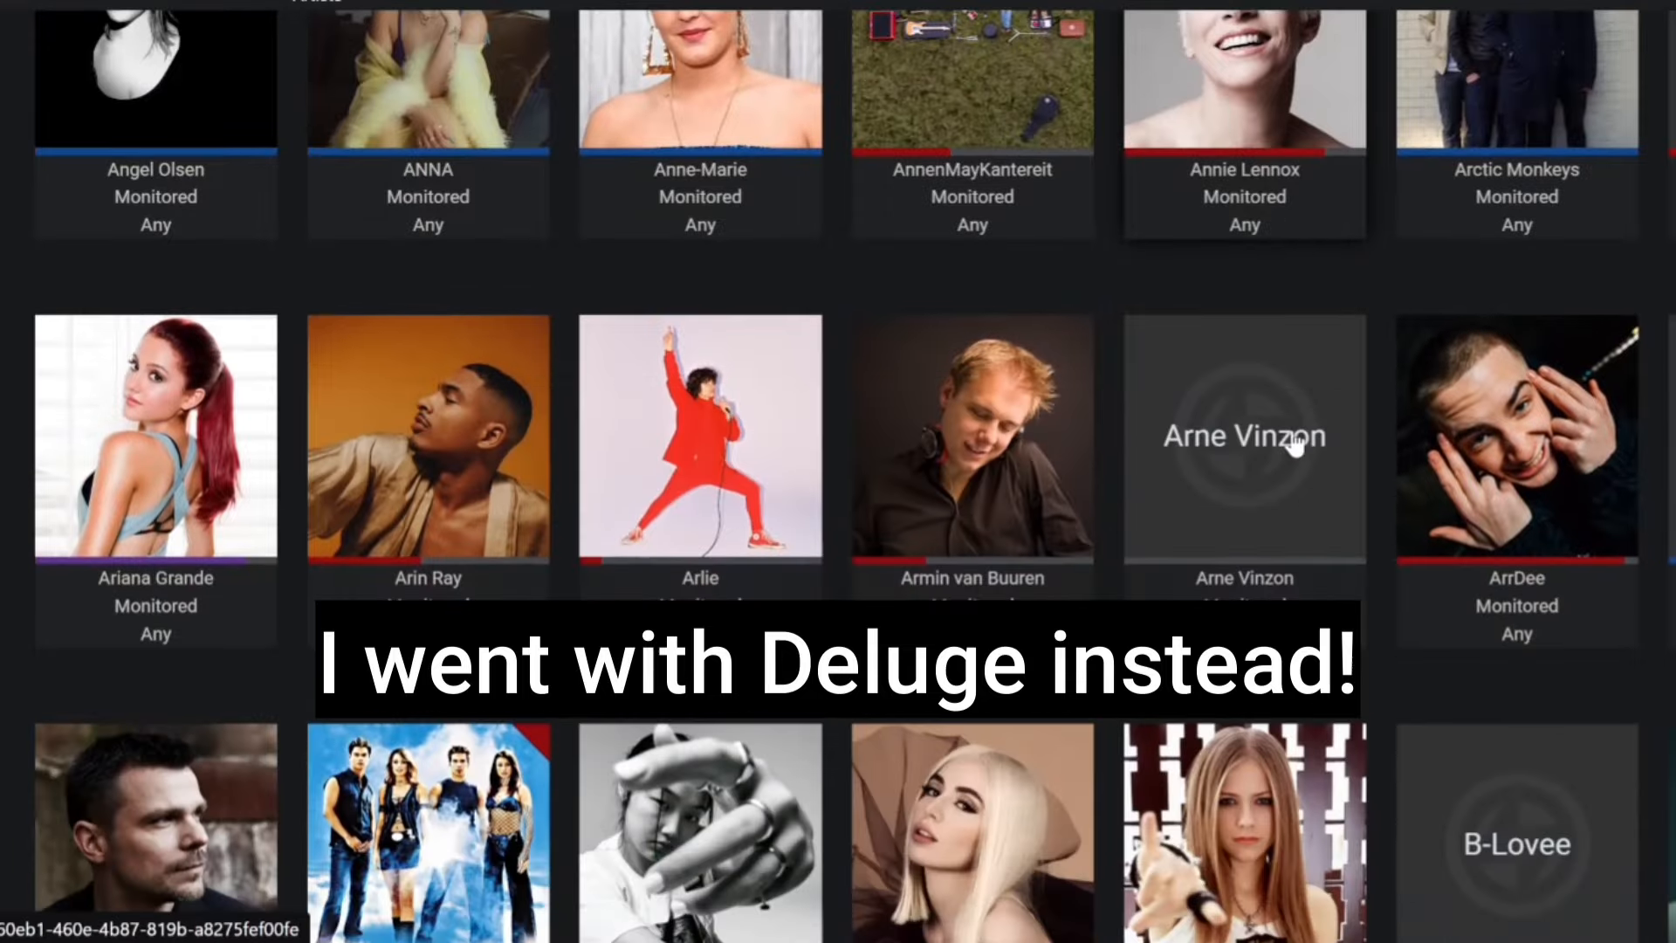
{"action": "scroll", "coordinate": [1294, 445], "scroll_direction": "down", "scroll_amount": 10}
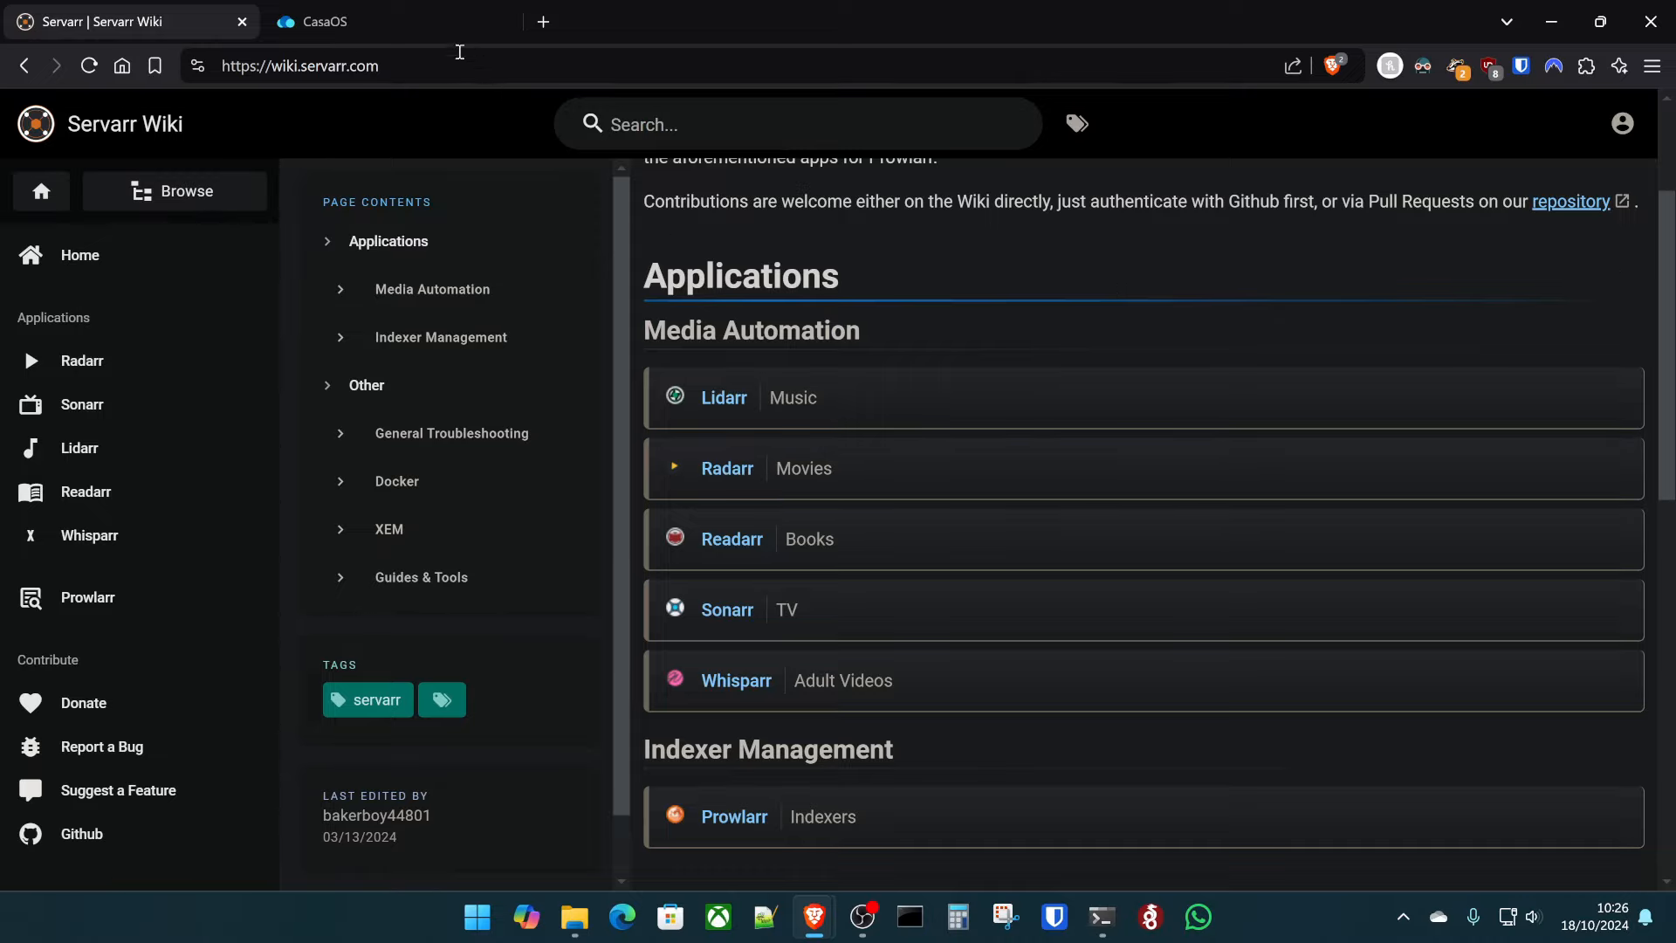
{"action": "left_click", "coordinate": [373, 5]}
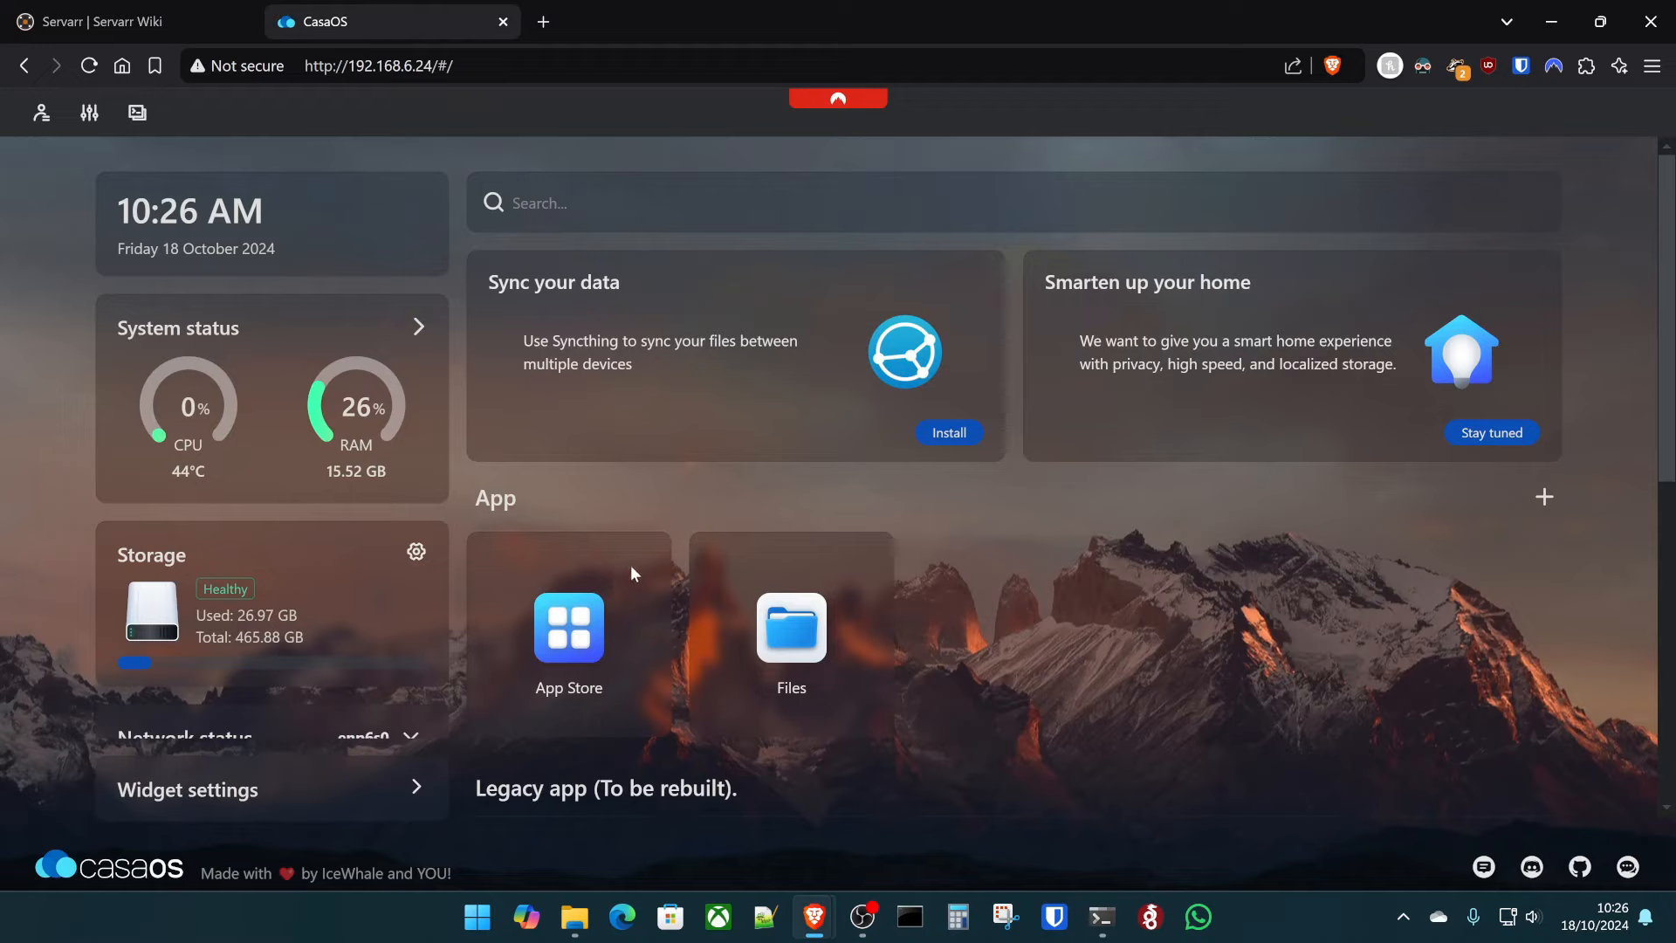
- Search the App Store for 'arr', open Prowlarr's details and reveal its install options
{"action": "left_click", "coordinate": [588, 646]}
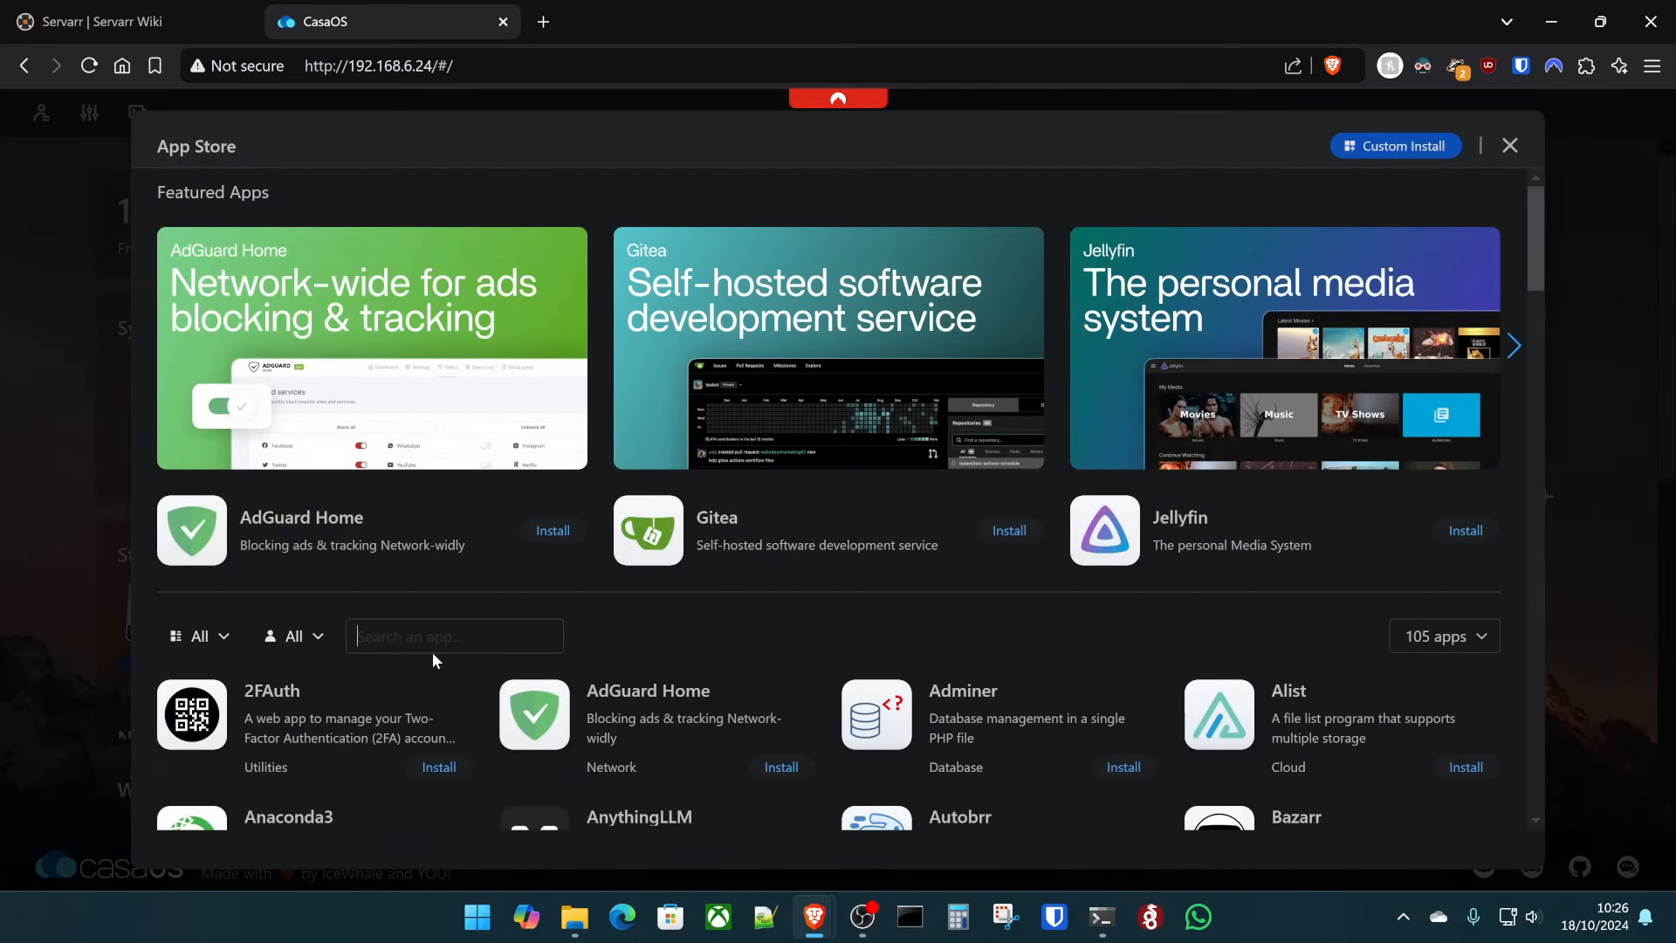
{"action": "type", "text": "arr"}
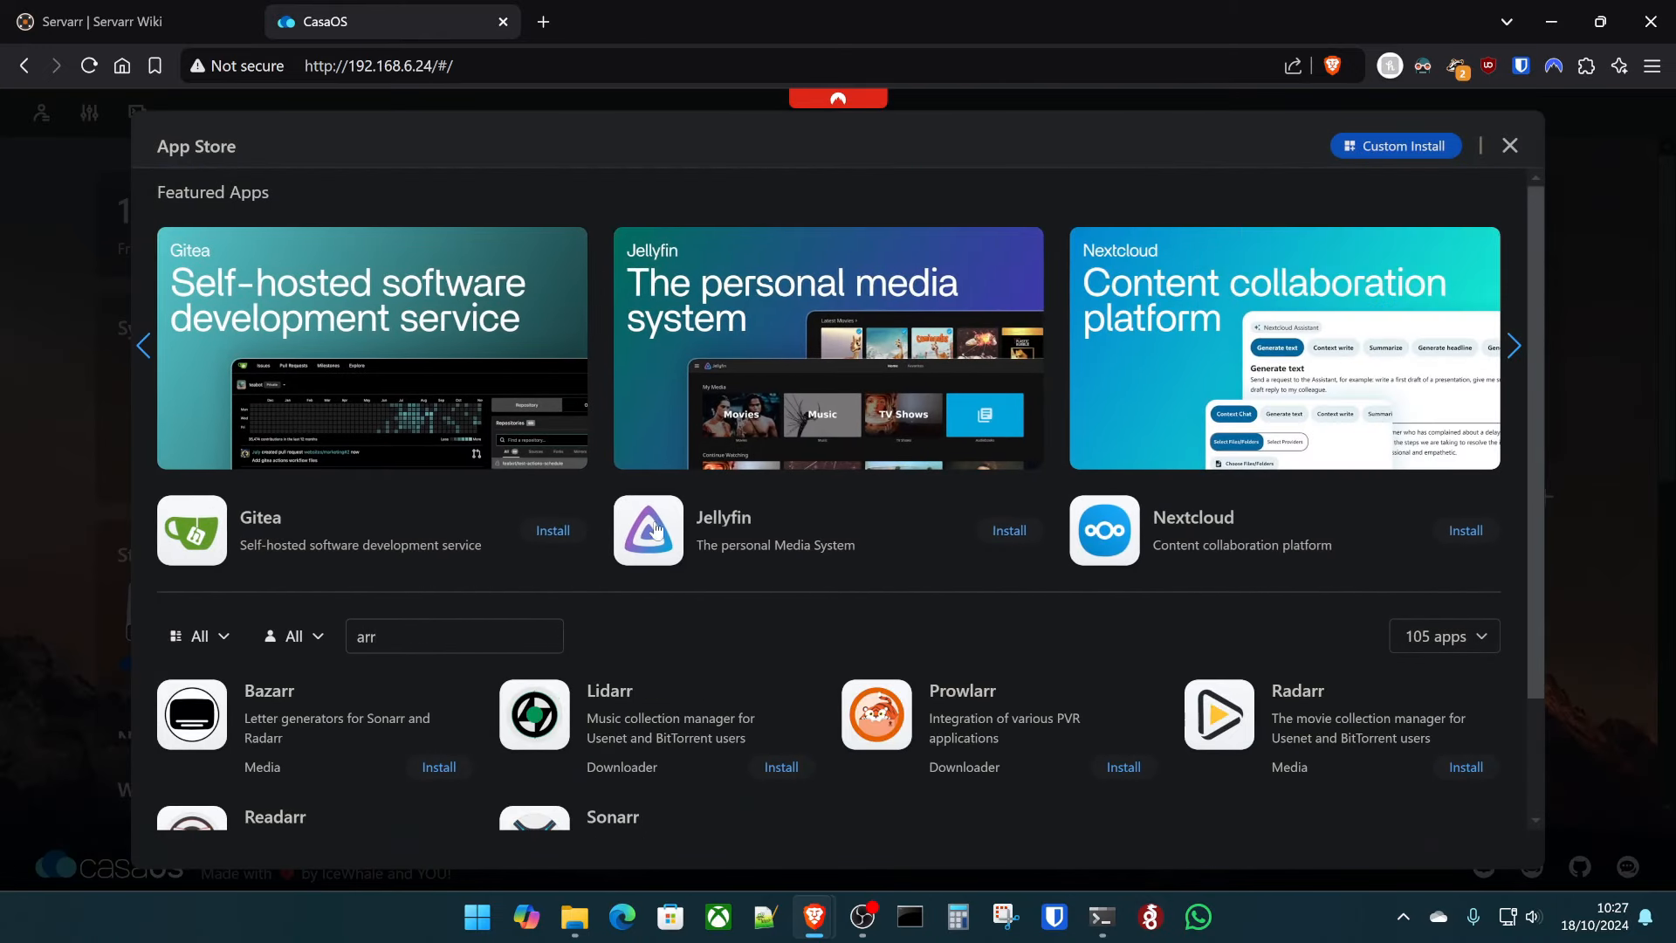
{"action": "scroll", "coordinate": [656, 529], "scroll_direction": "down", "scroll_amount": 2}
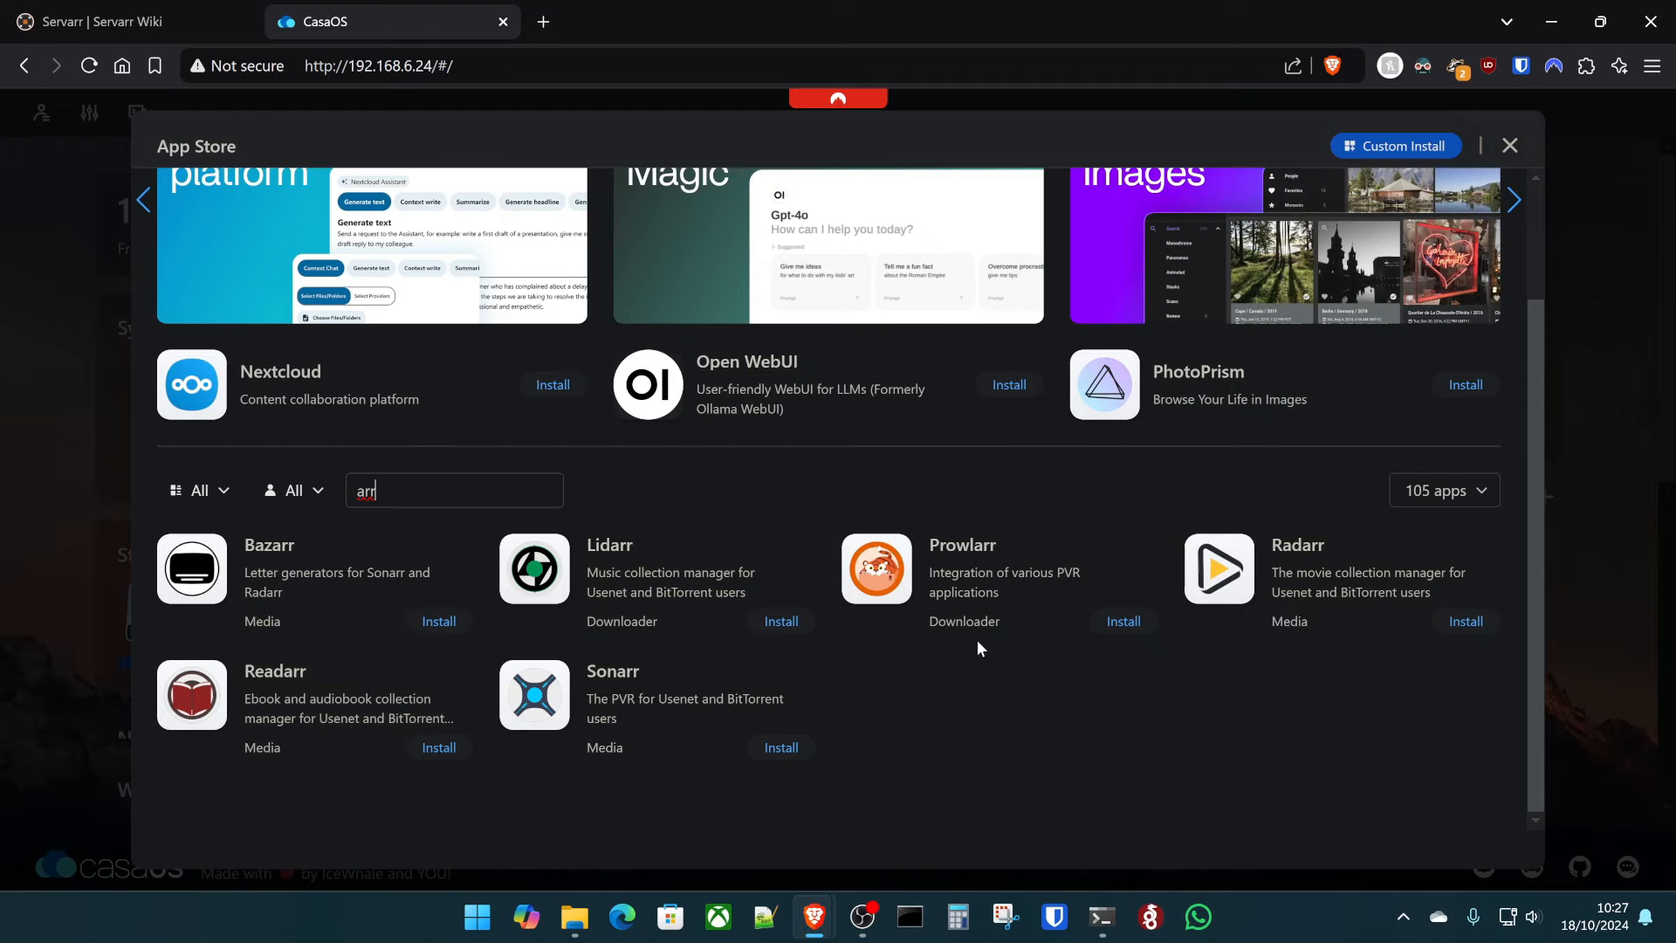
{"action": "left_click", "coordinate": [888, 578]}
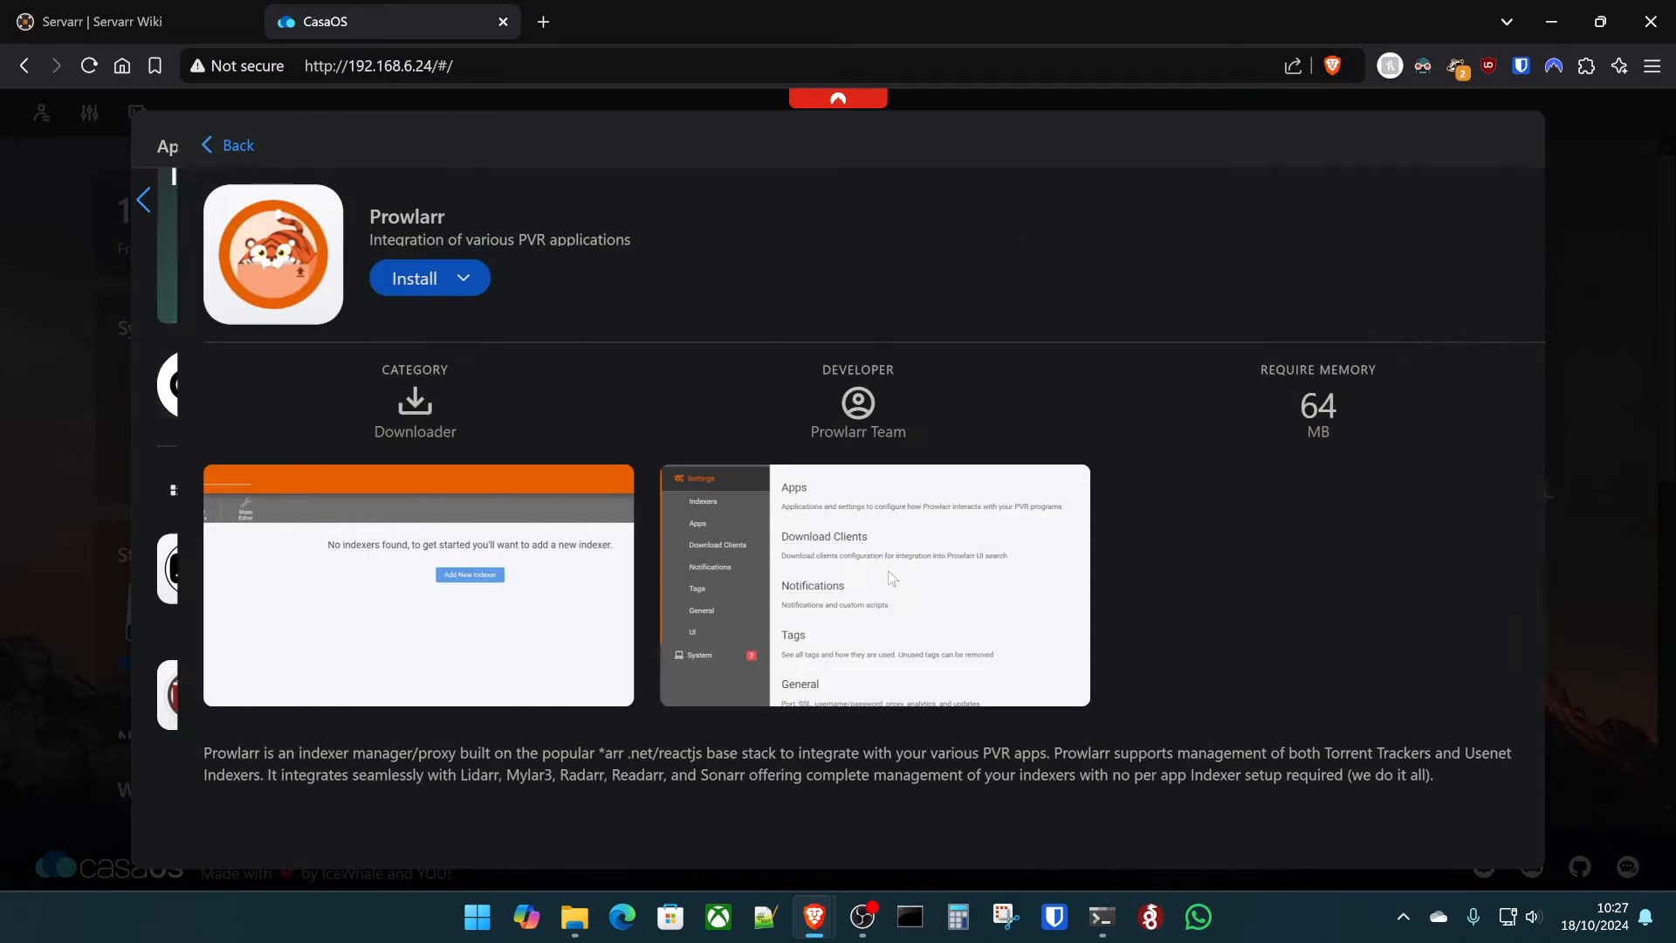
{"action": "left_click", "coordinate": [419, 278]}
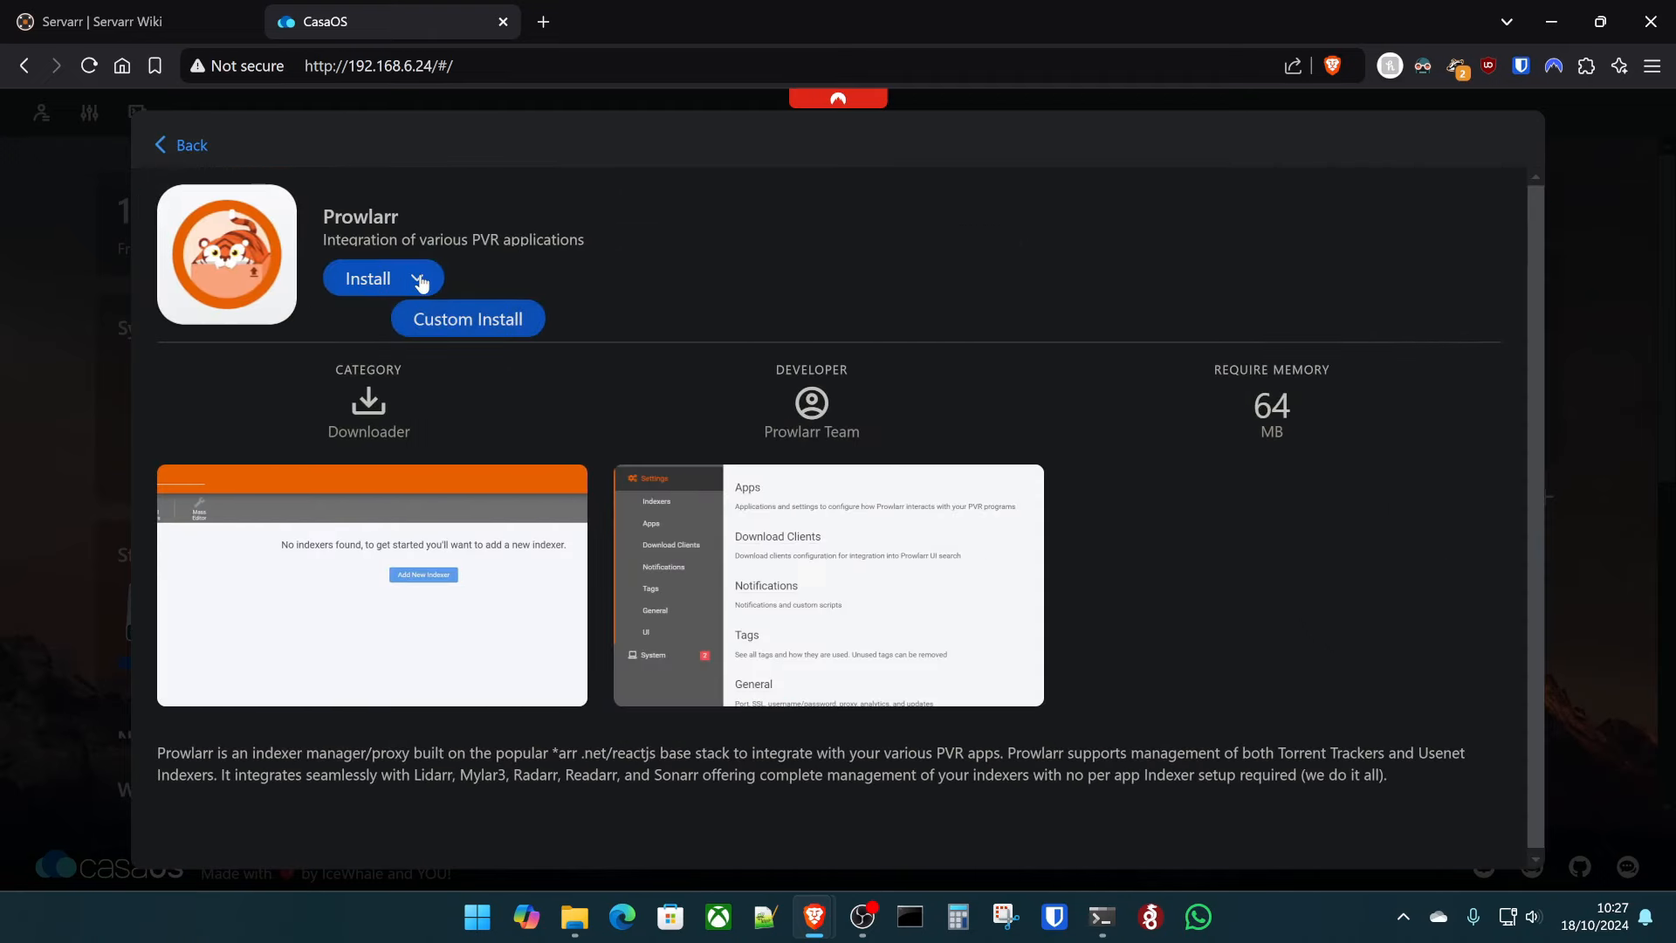
- Start a custom Prowlarr install with image tag 'latest', scrolling down to the Port section
{"action": "left_click", "coordinate": [490, 324]}
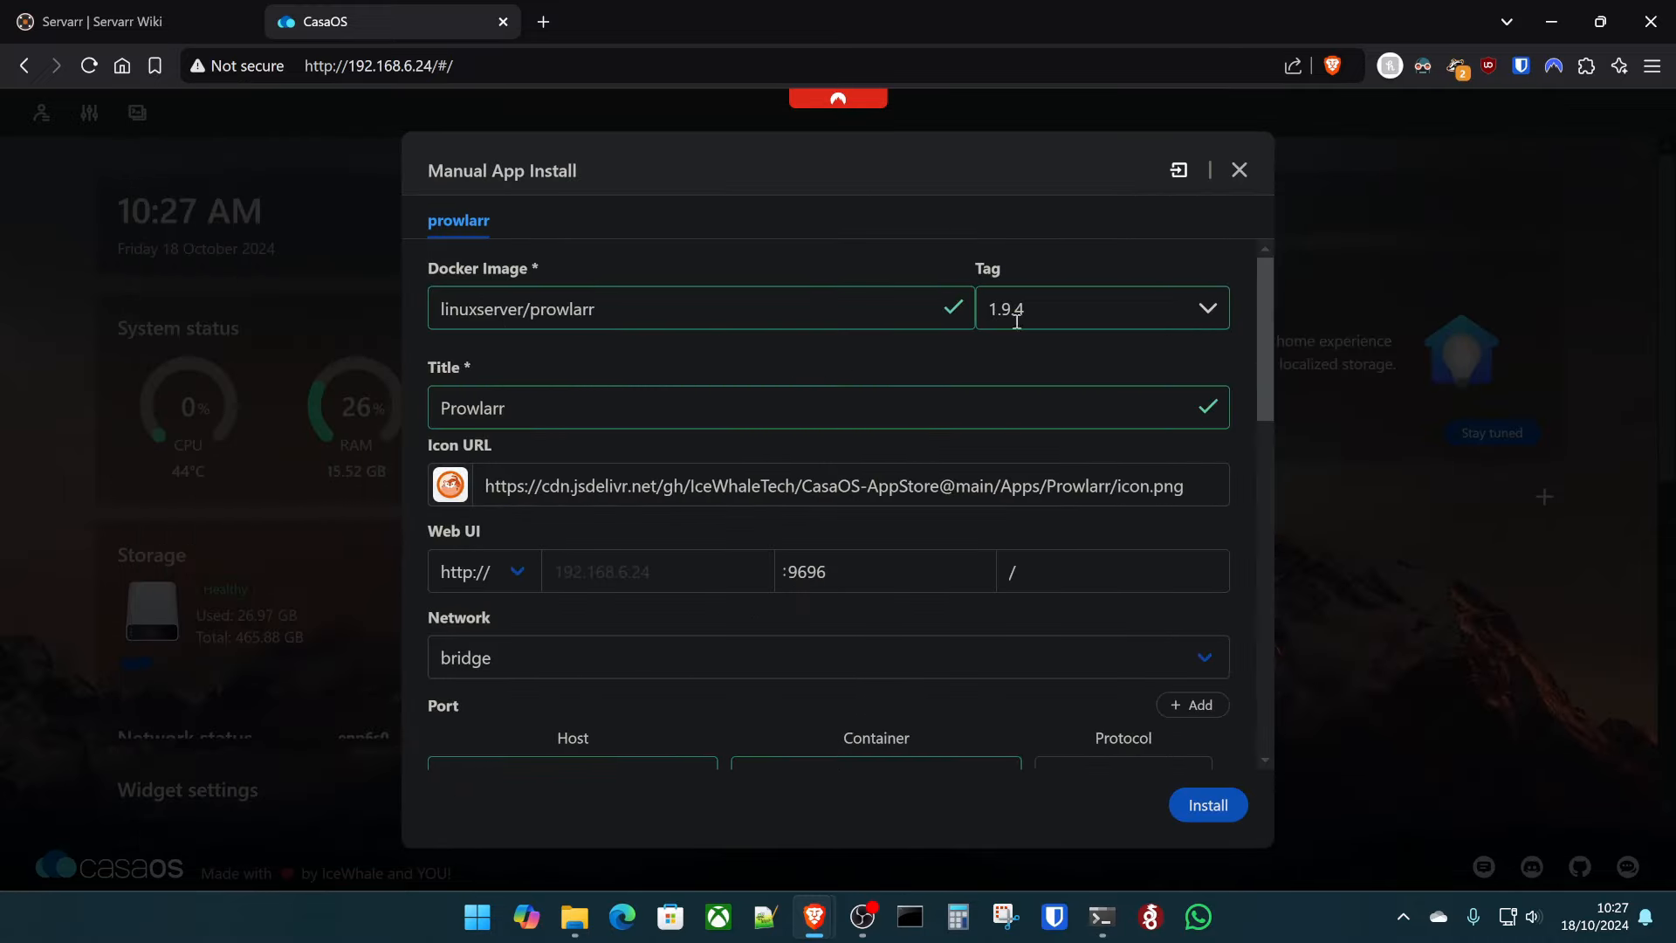
{"action": "left_click", "coordinate": [1207, 309]}
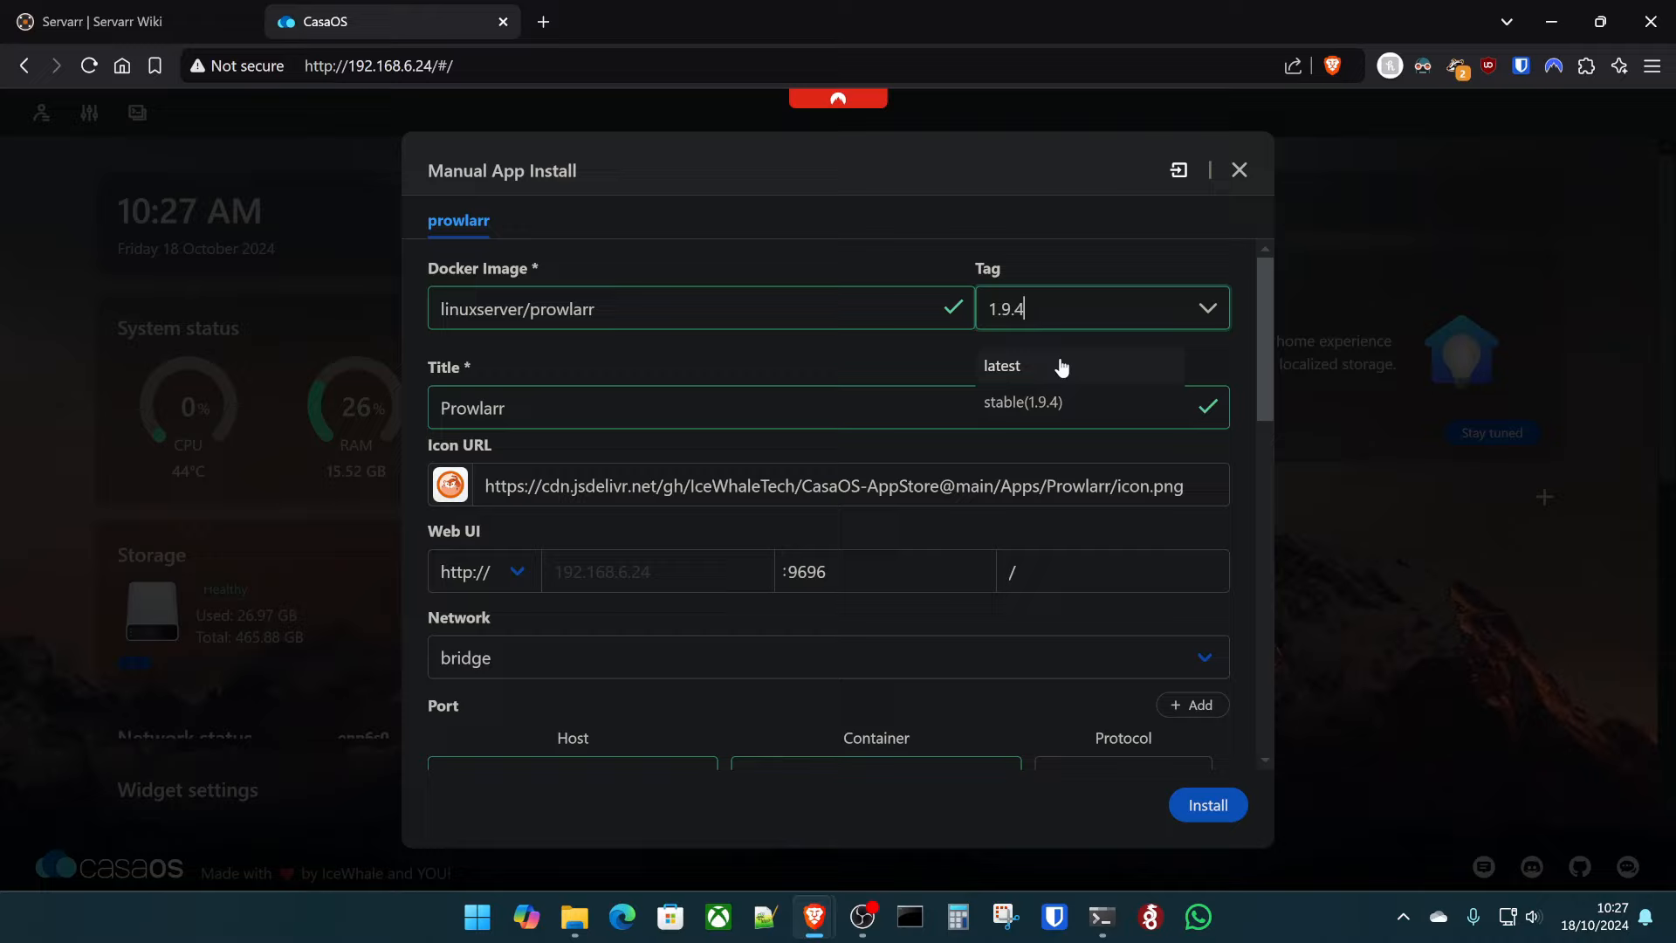
{"action": "left_click", "coordinate": [1059, 367]}
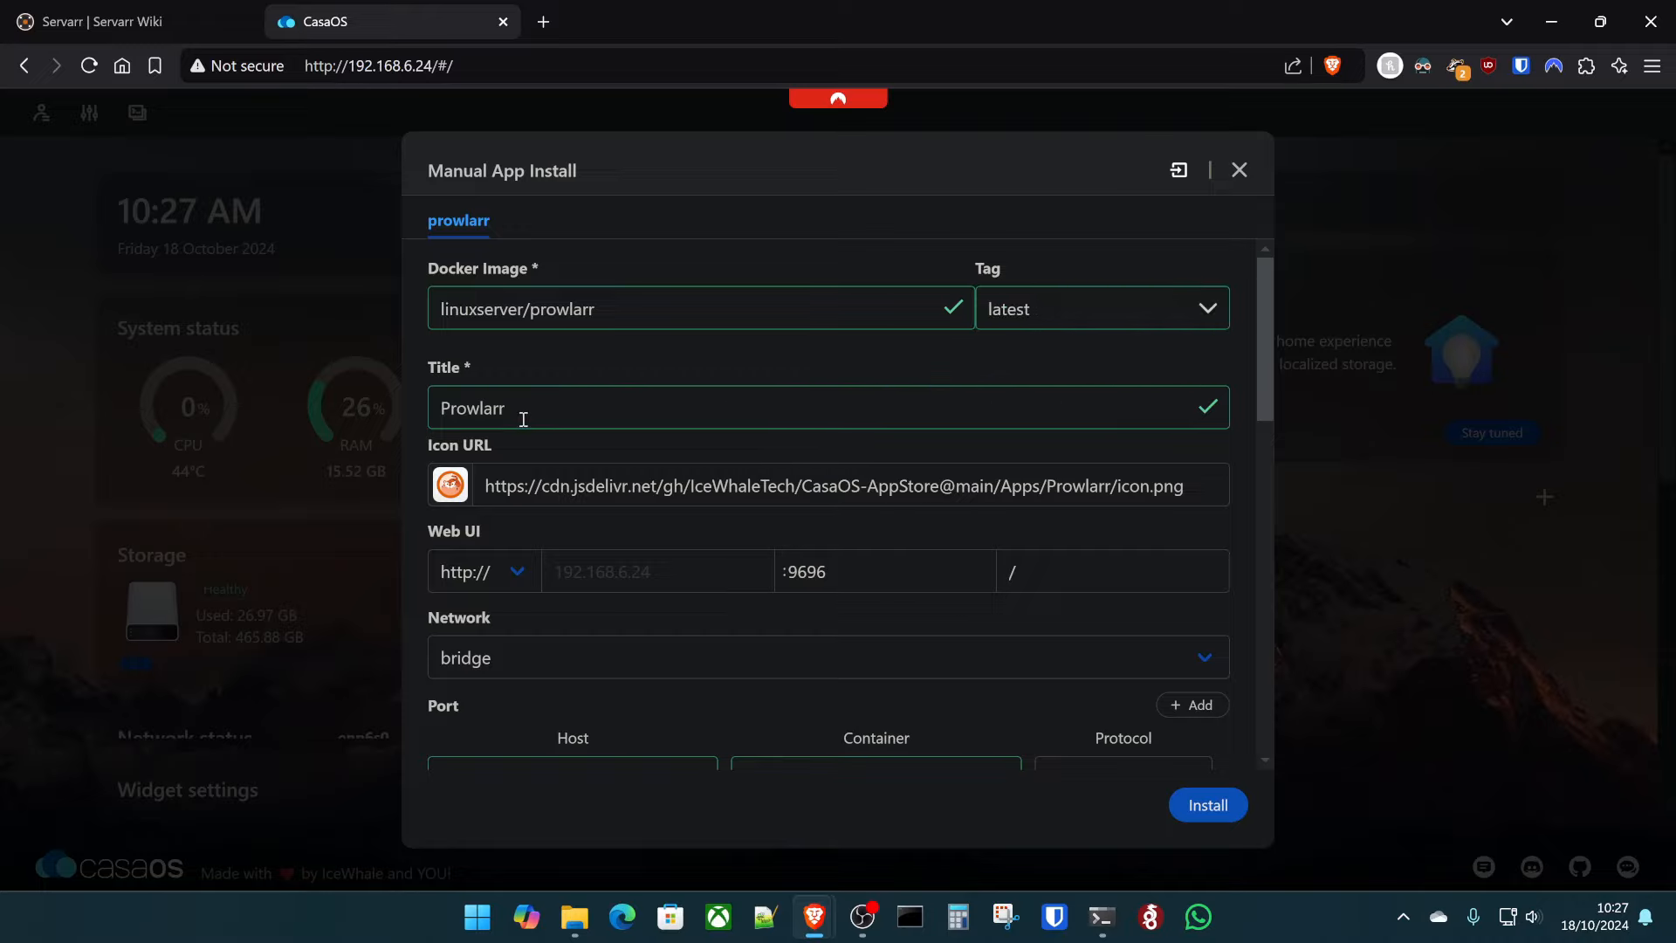
{"action": "scroll", "coordinate": [628, 422], "scroll_direction": "down", "scroll_amount": 2}
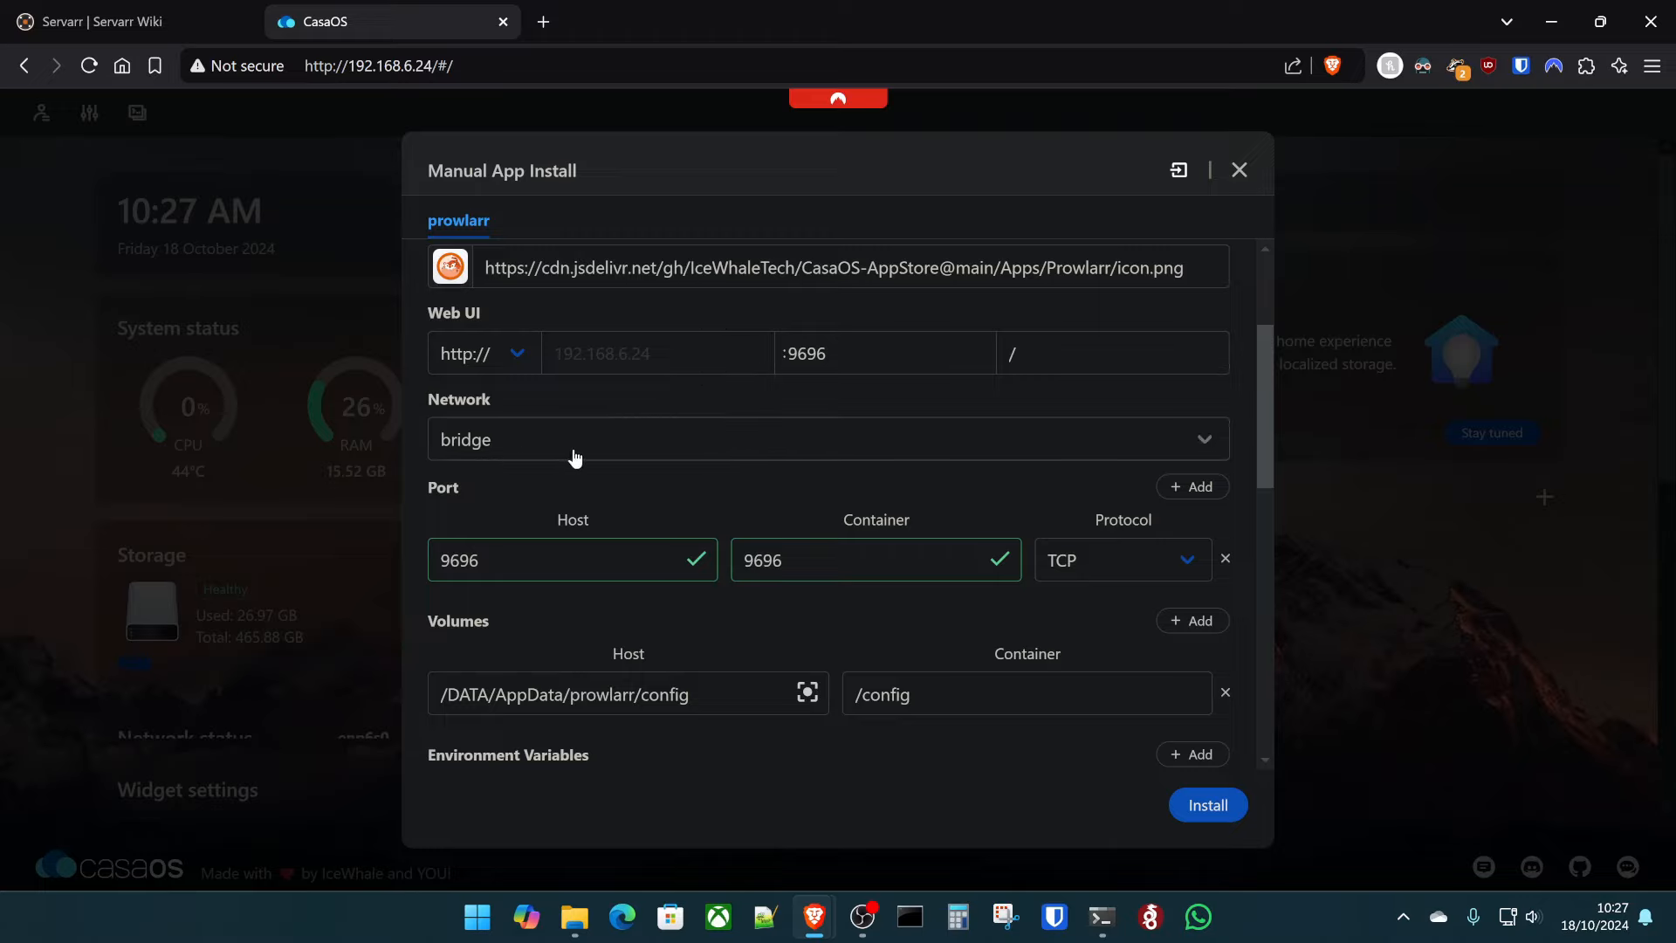
{"action": "scroll", "coordinate": [676, 468], "scroll_direction": "down", "scroll_amount": 1}
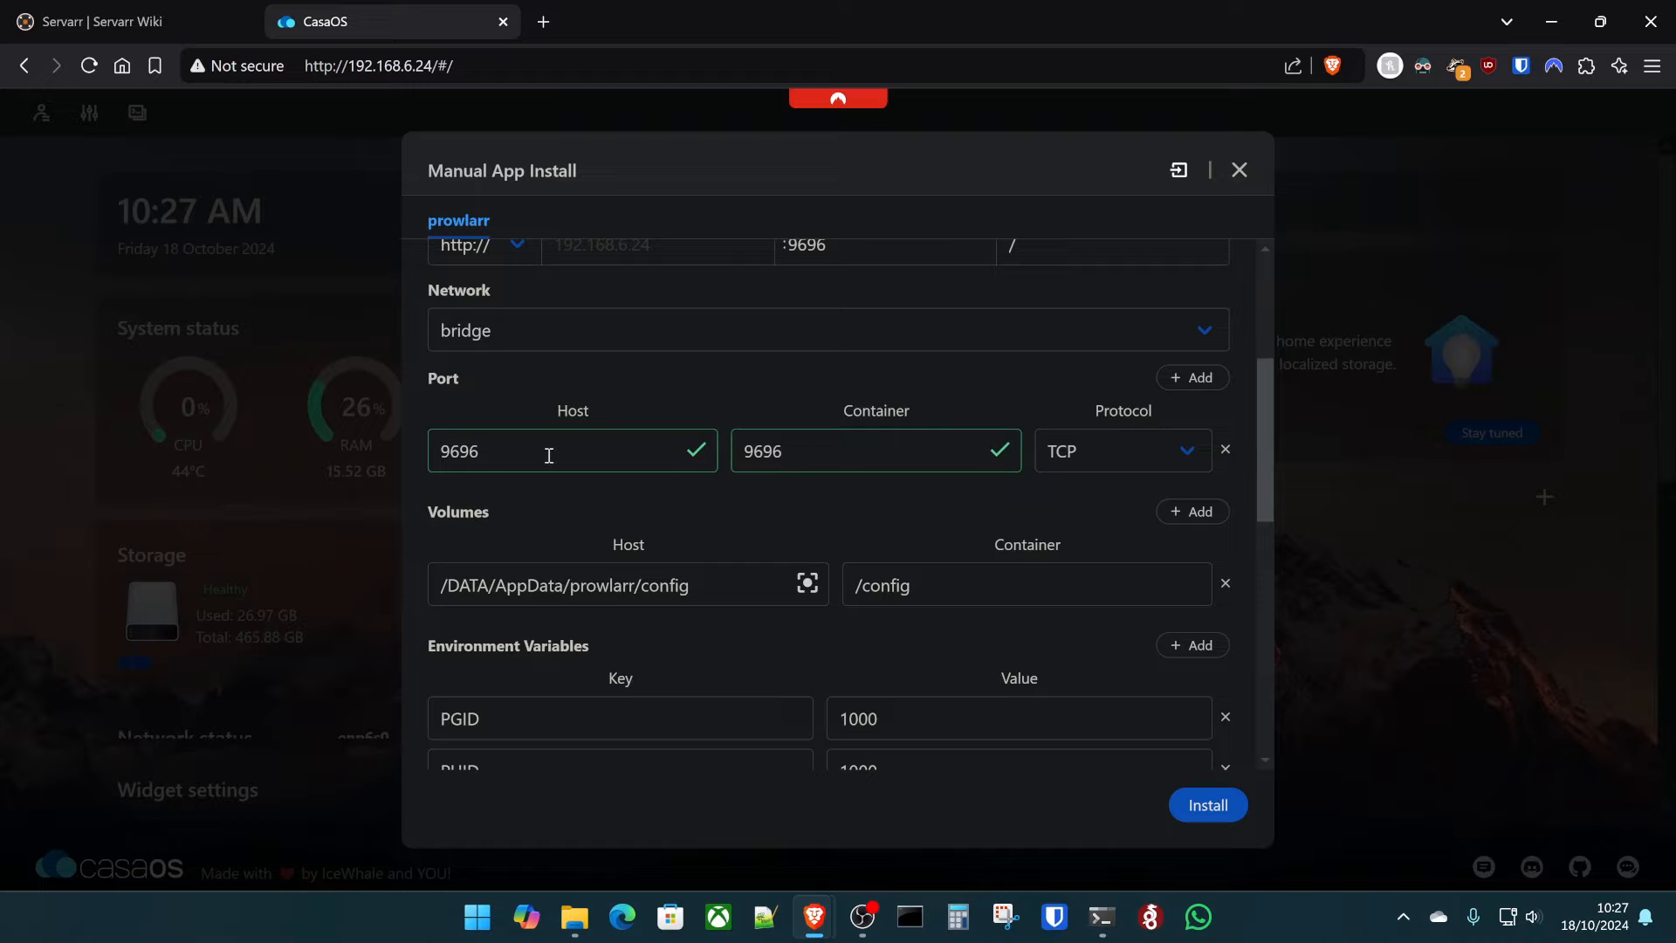
{"action": "double_click", "coordinate": [488, 451]}
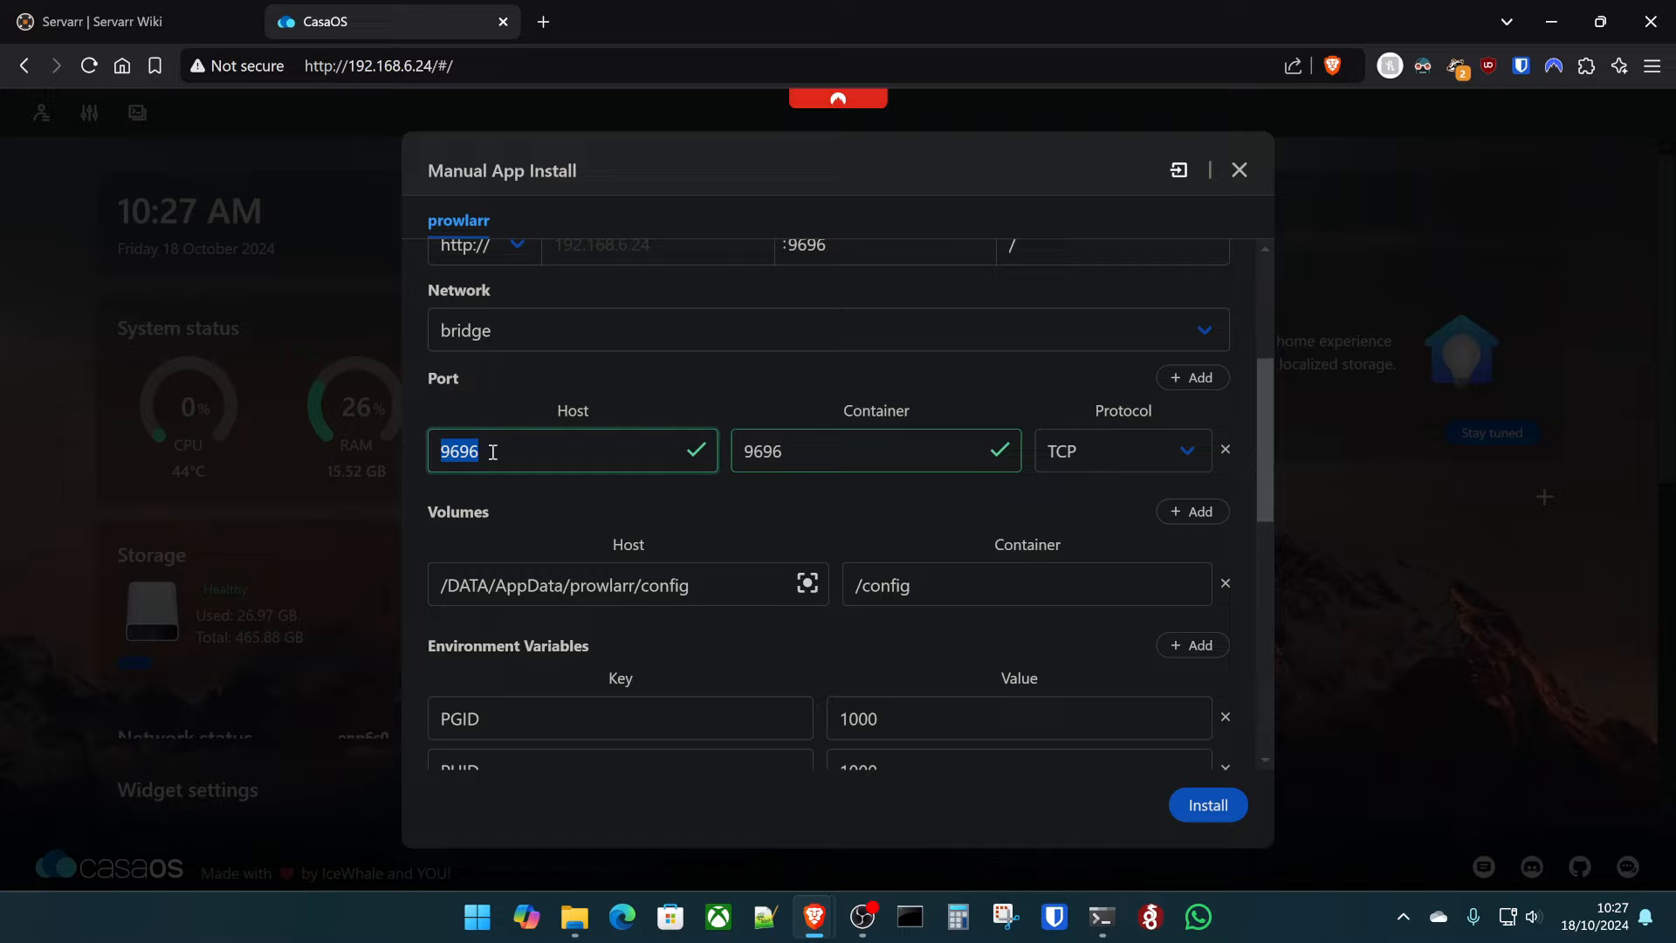
{"action": "left_click", "coordinate": [492, 452]}
{"action": "double_click", "coordinate": [493, 452]}
{"action": "left_click", "coordinate": [745, 522]}
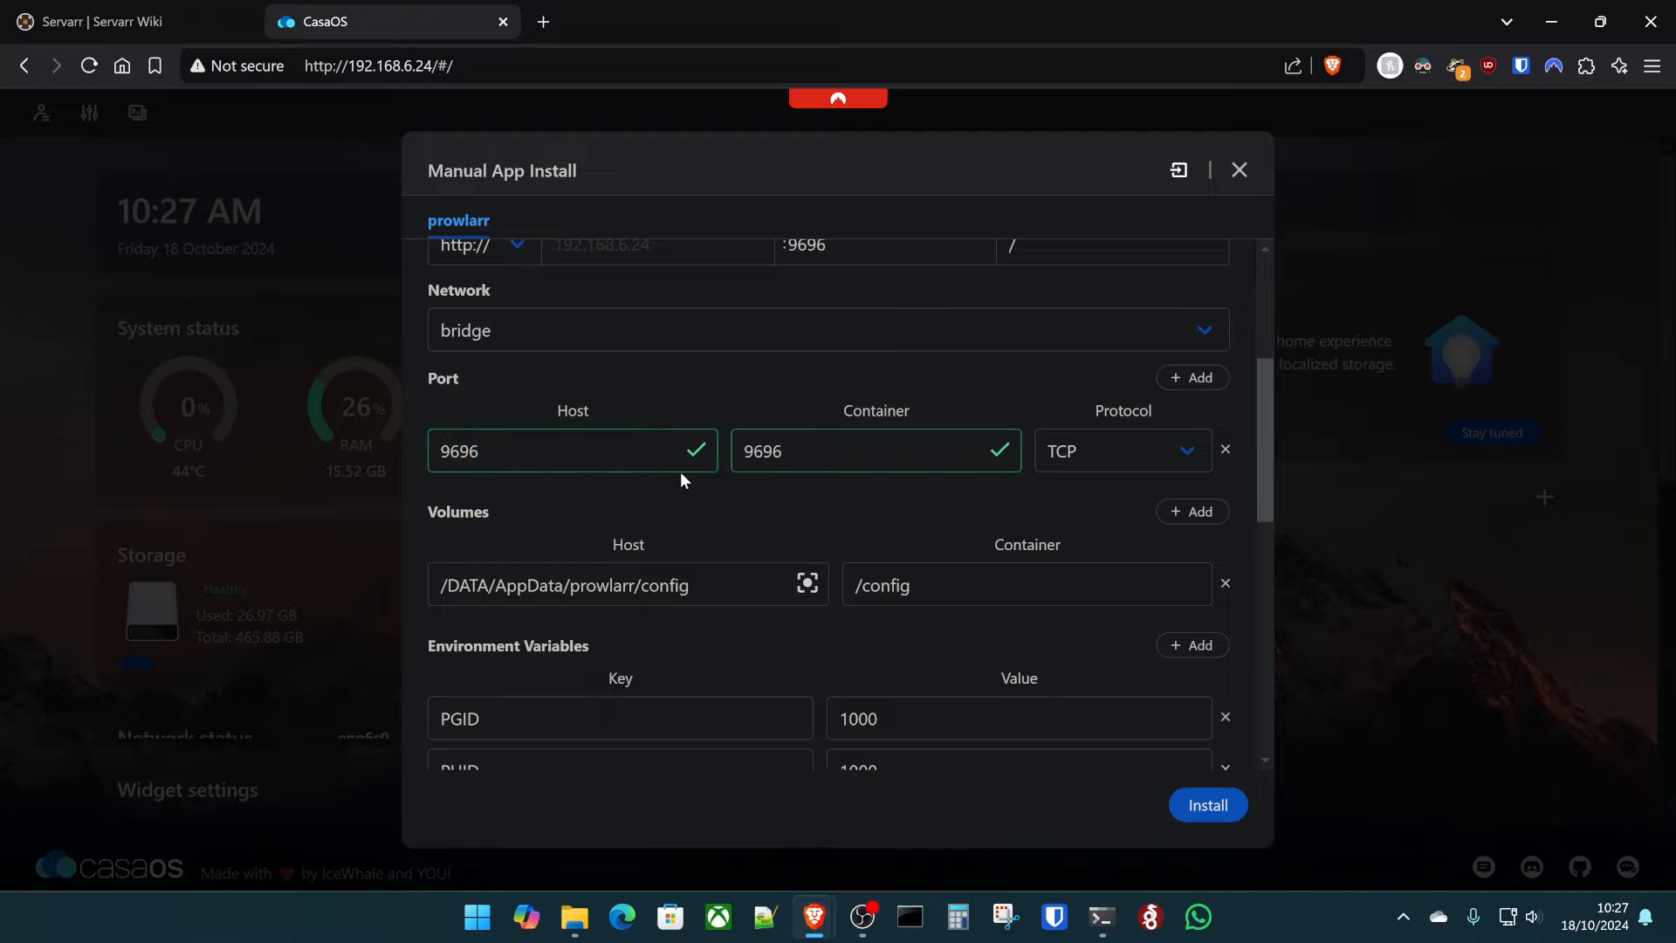
{"action": "scroll", "coordinate": [683, 551], "scroll_direction": "down", "scroll_amount": 2}
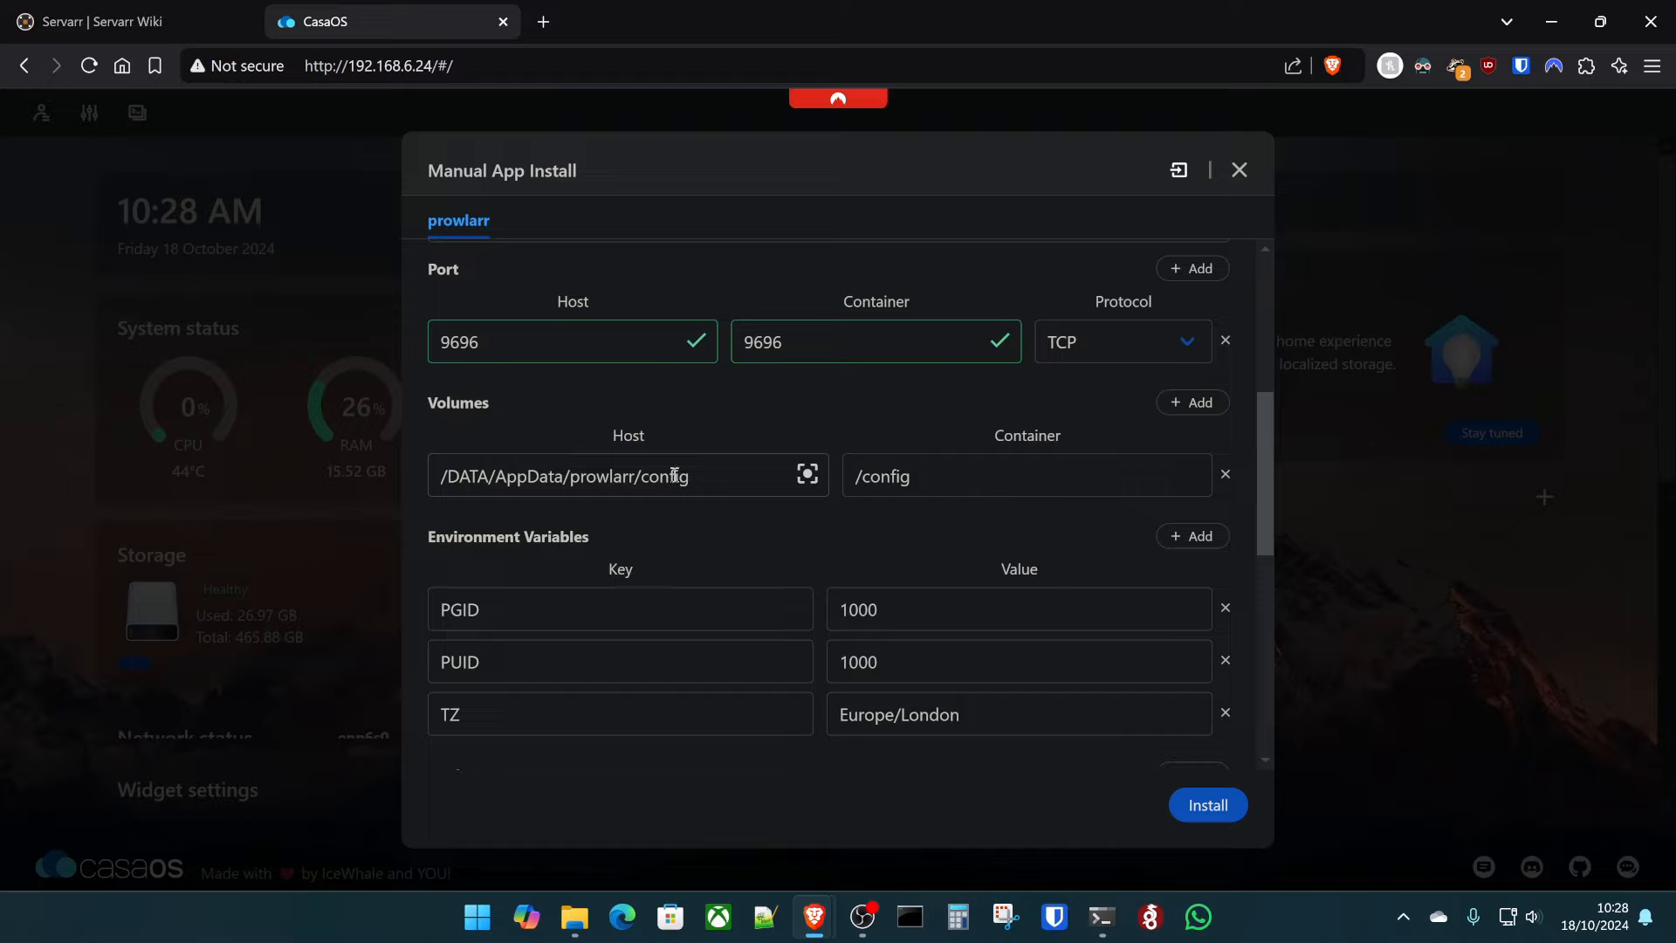
- Add a second volume mapping whose host path is the pasted home downloads folder
{"action": "left_click", "coordinate": [968, 482]}
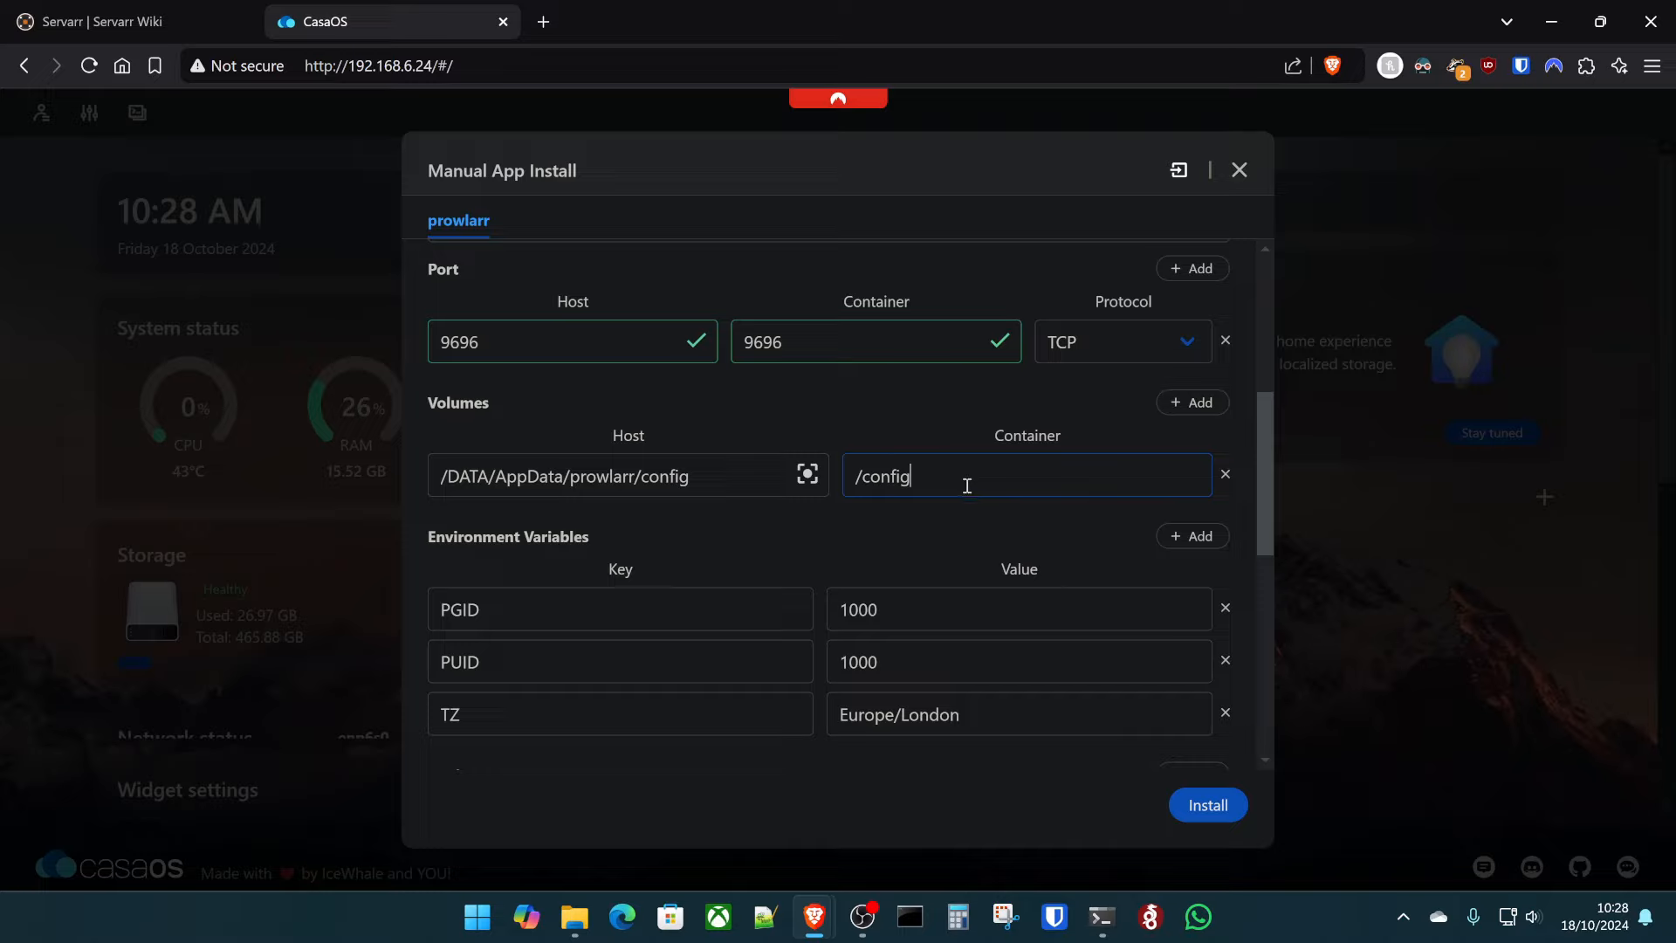
{"action": "left_click", "coordinate": [1192, 402]}
{"action": "type", "text": "/home/kltech/downloads"}
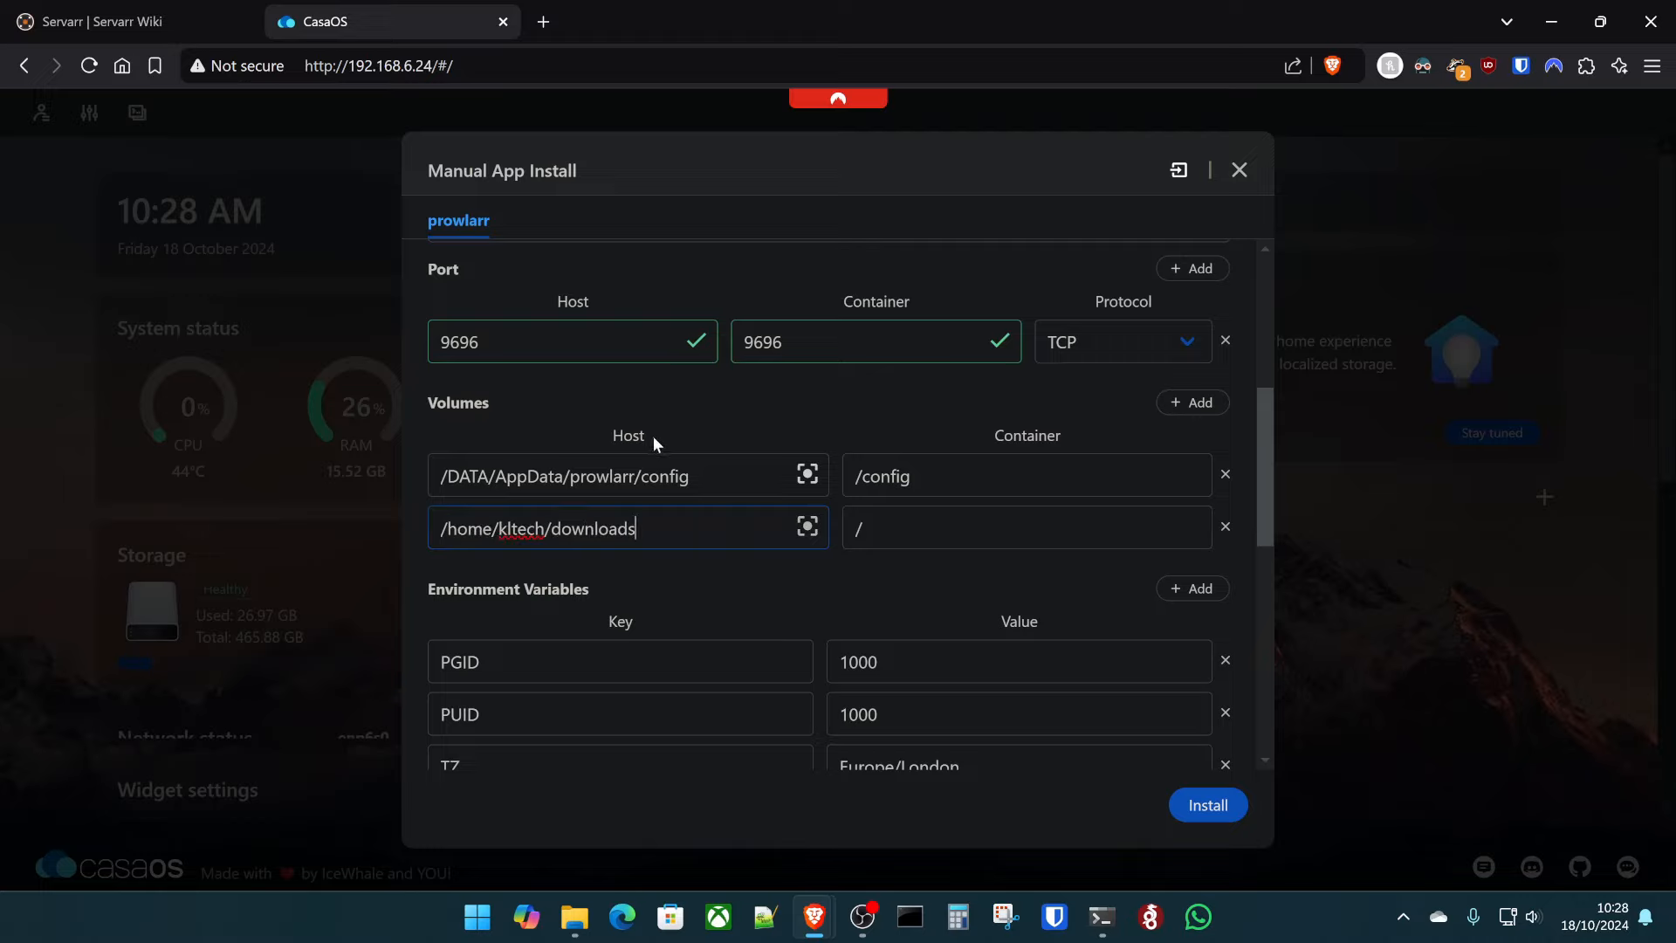
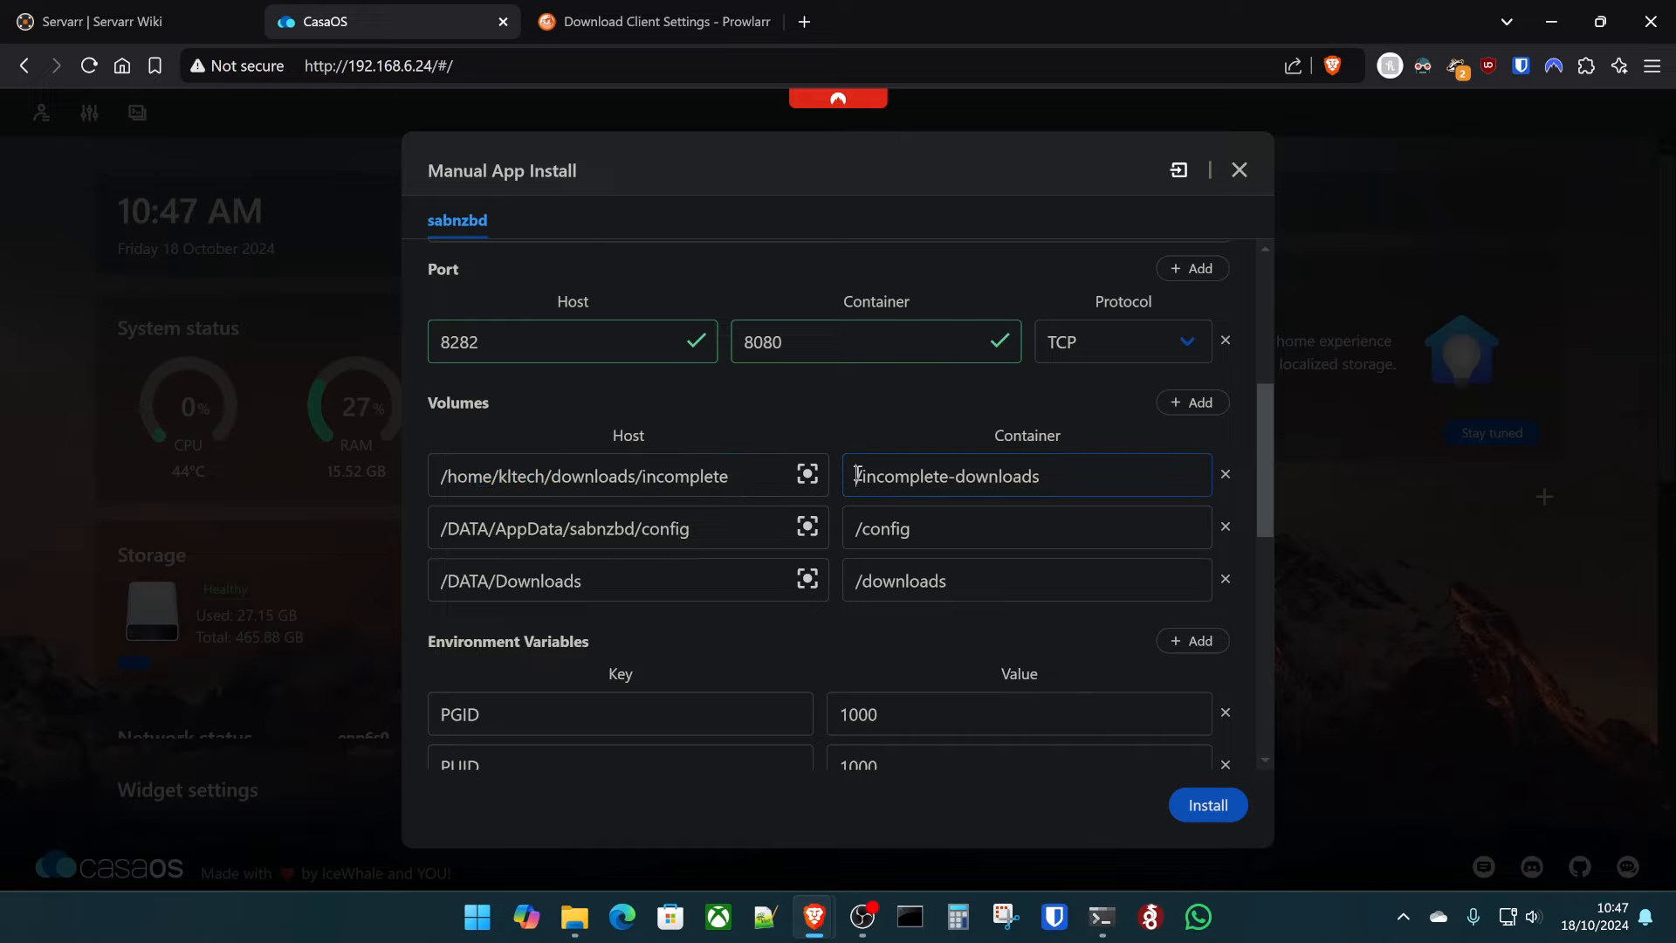
- Prefix the container paths with /data and set the third host path to the home downloads folder
{"action": "type", "text": "data/"}
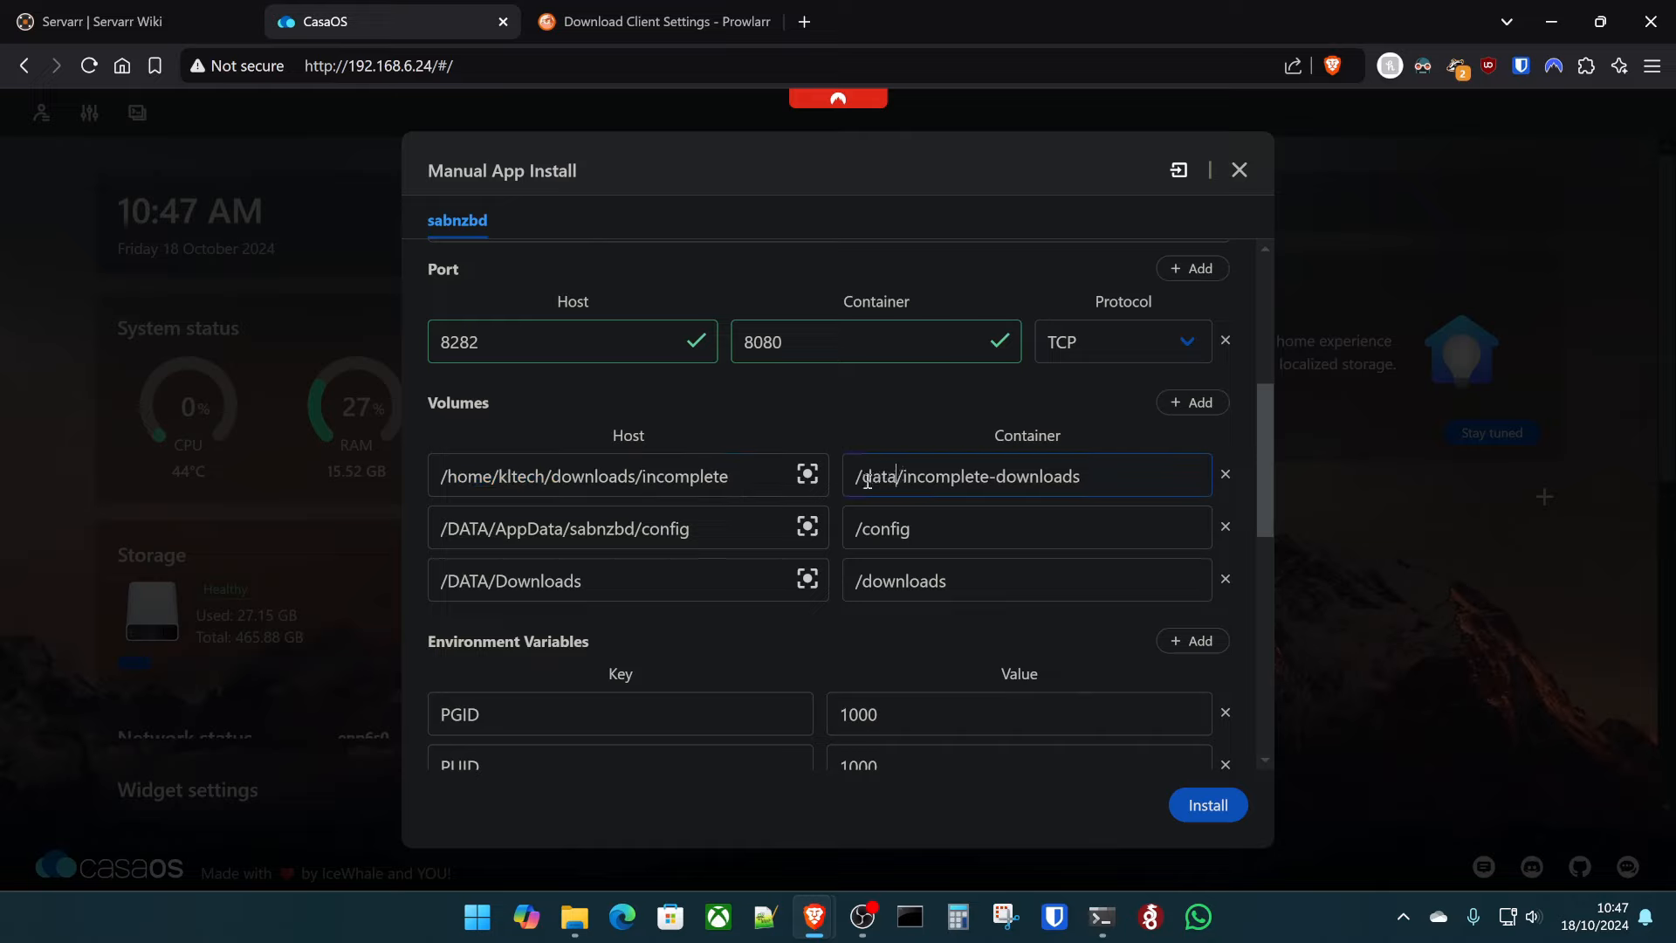
{"action": "triple_click", "coordinate": [618, 584]}
{"action": "type", "text": "/home/kltech/downloads/incomplete"}
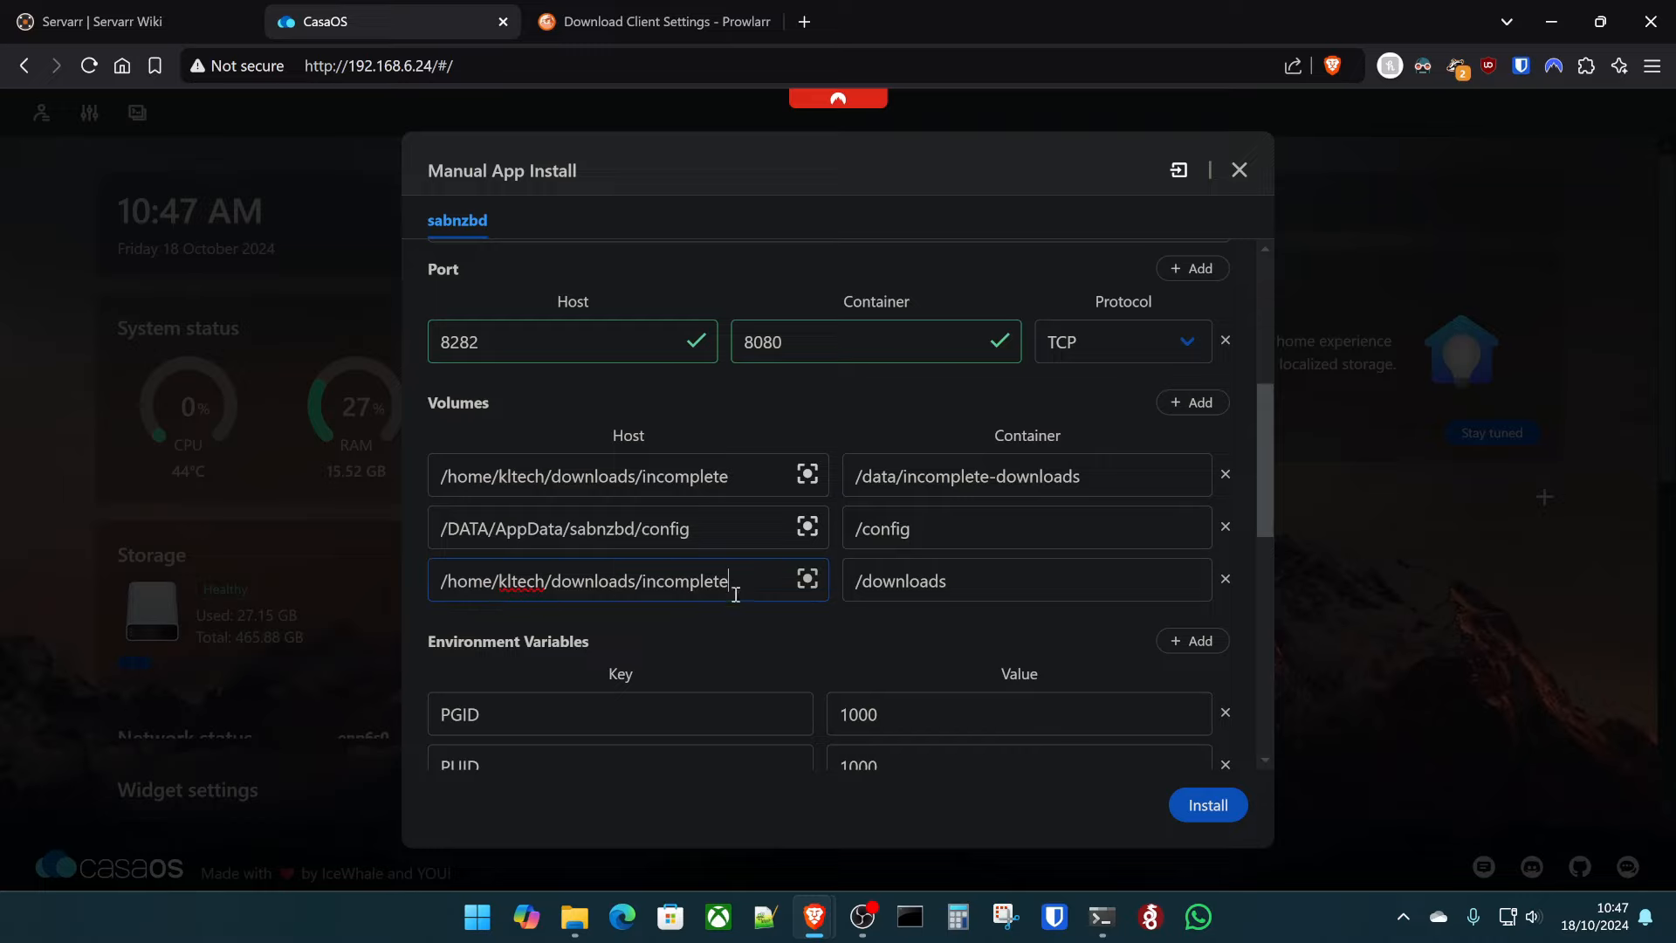
{"action": "double_click", "coordinate": [720, 584]}
{"action": "key", "text": "BackSpace"}
{"action": "key", "text": "BackSpace"}
{"action": "left_click", "coordinate": [856, 583]}
{"action": "type", "text": "/data"}
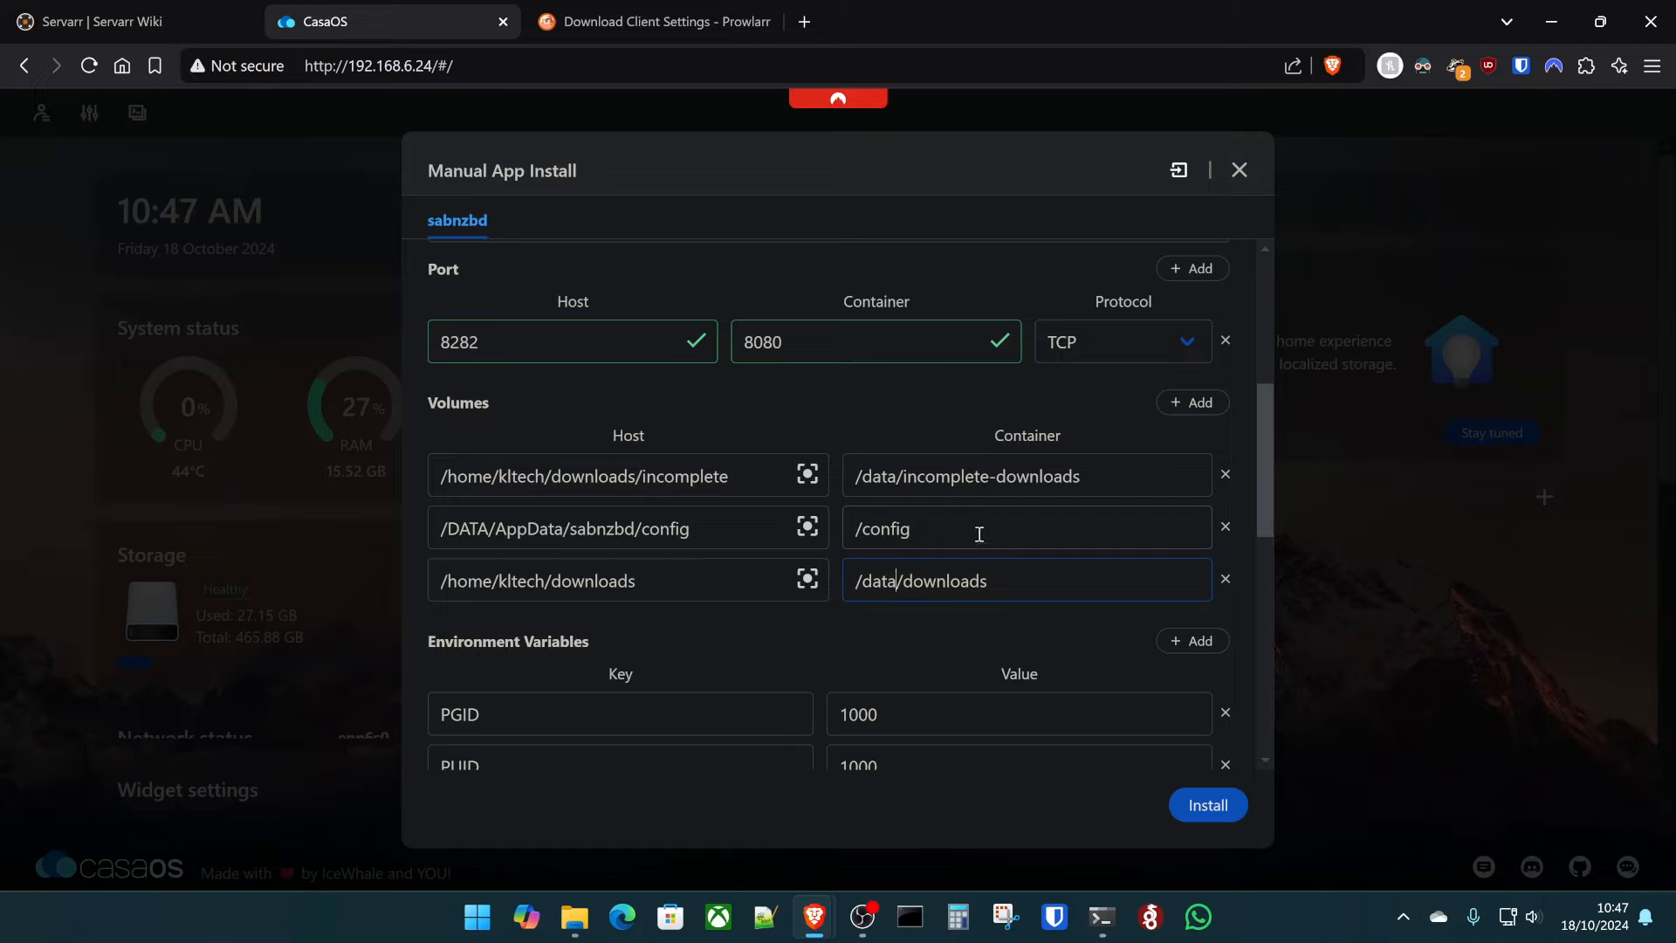
- Install sabnzbd and open it from its dashboard tile
{"action": "scroll", "coordinate": [937, 533], "scroll_direction": "down", "scroll_amount": 3}
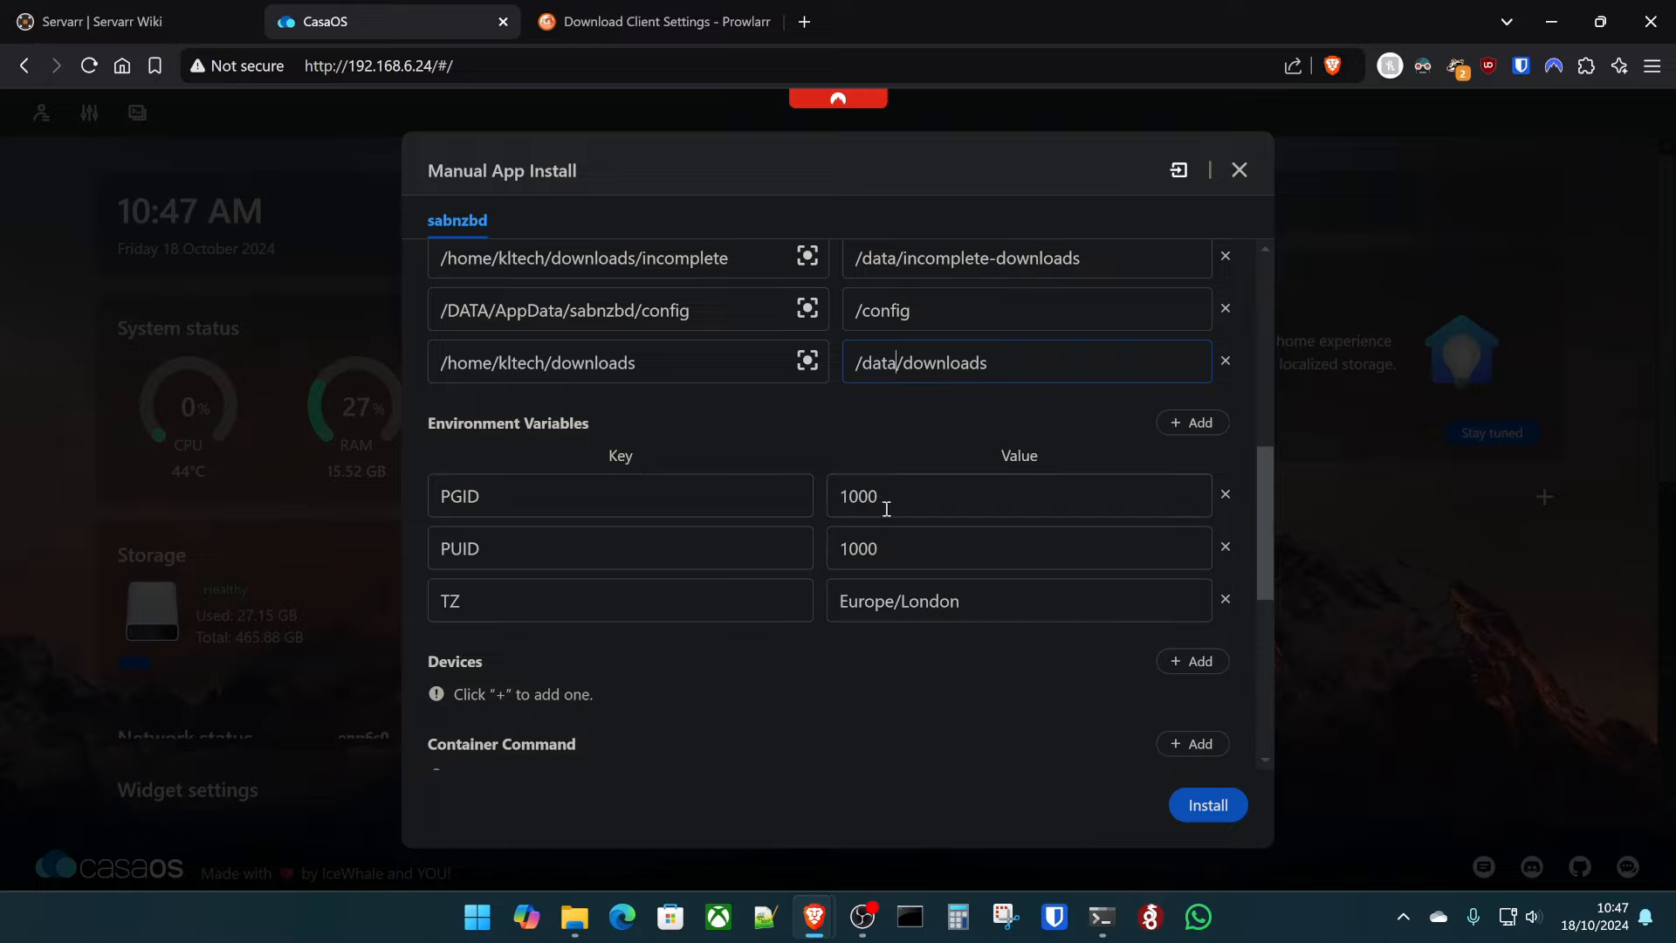
{"action": "scroll", "coordinate": [976, 566], "scroll_direction": "down", "scroll_amount": 6}
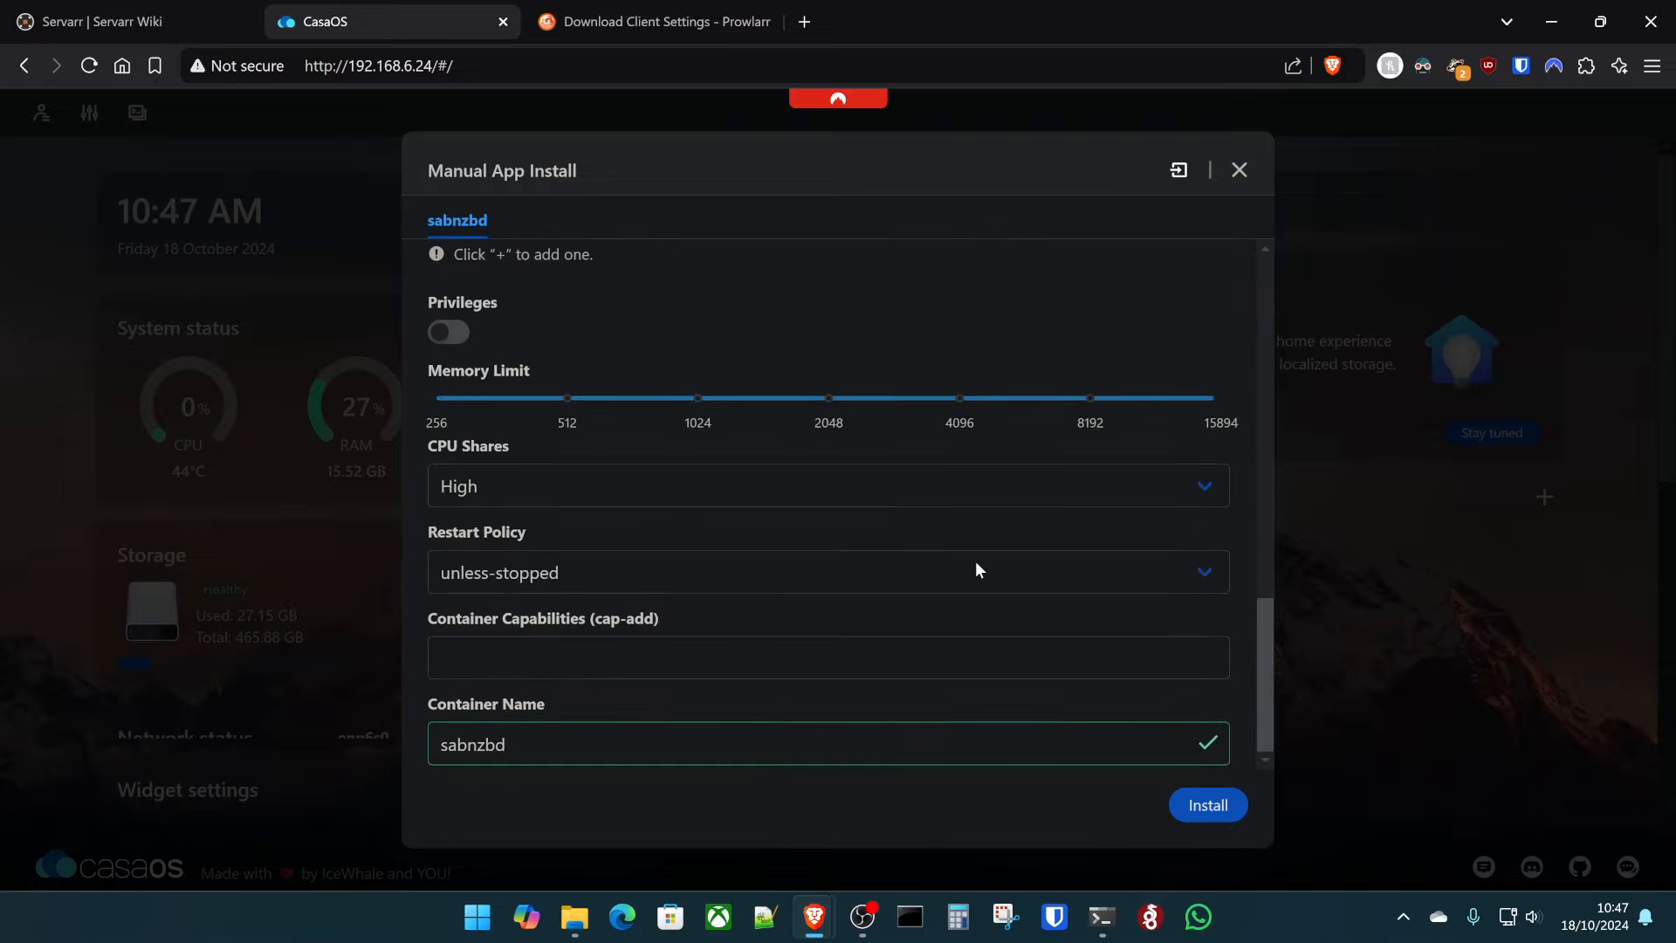
{"action": "left_click", "coordinate": [1188, 808]}
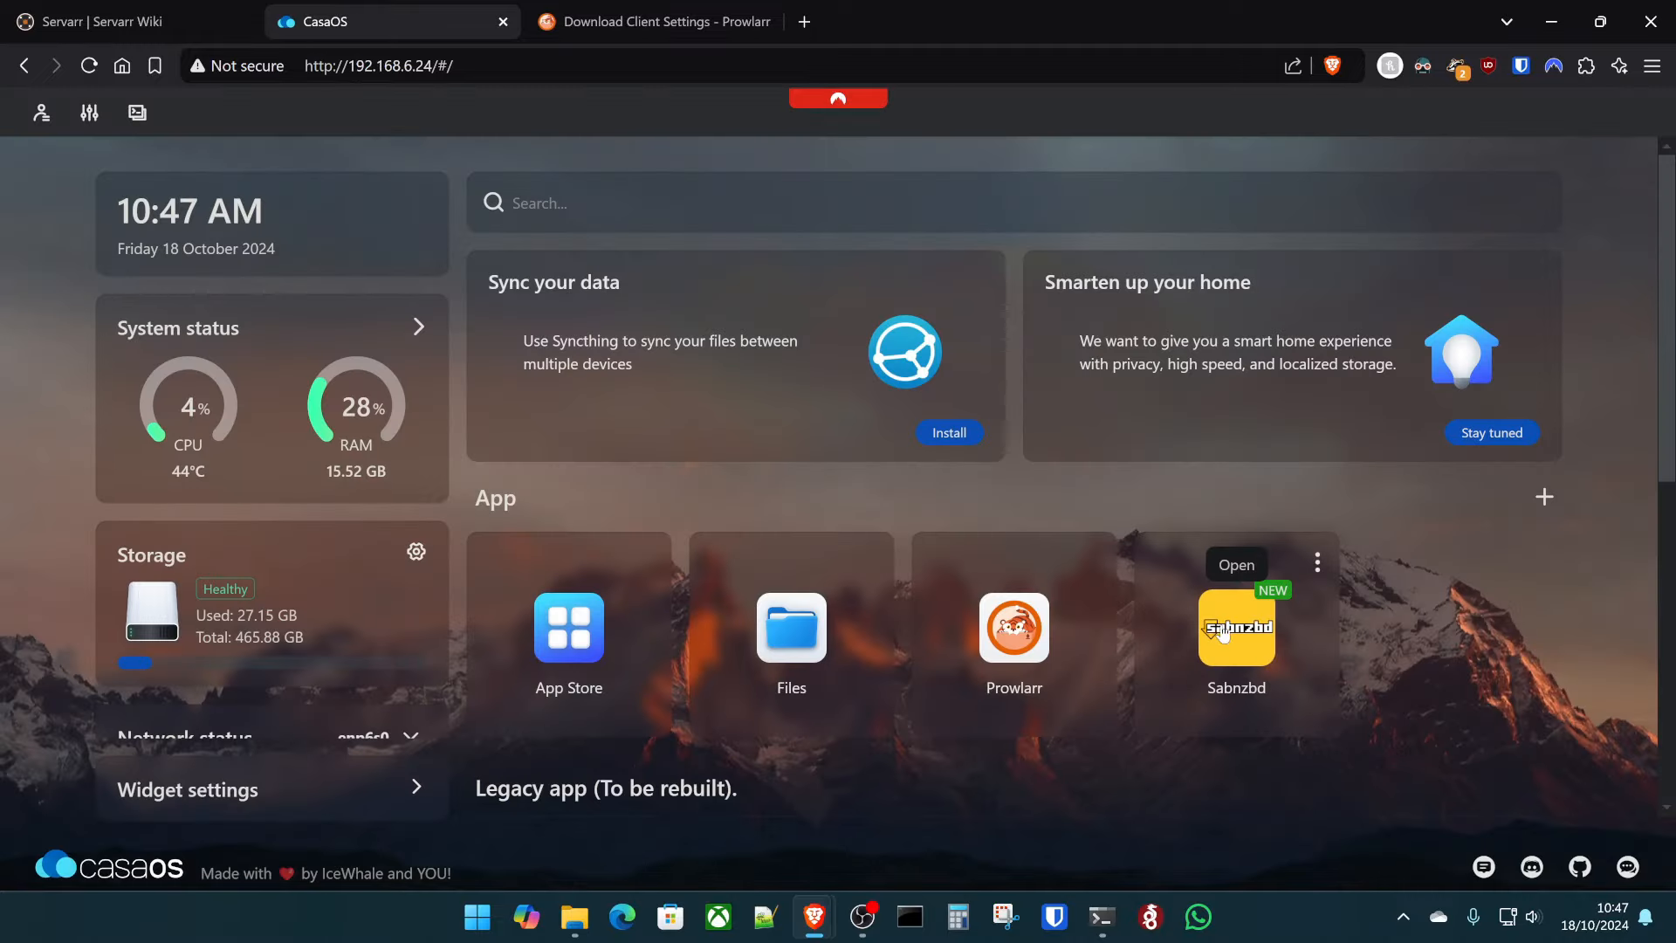
{"action": "left_click", "coordinate": [1221, 634]}
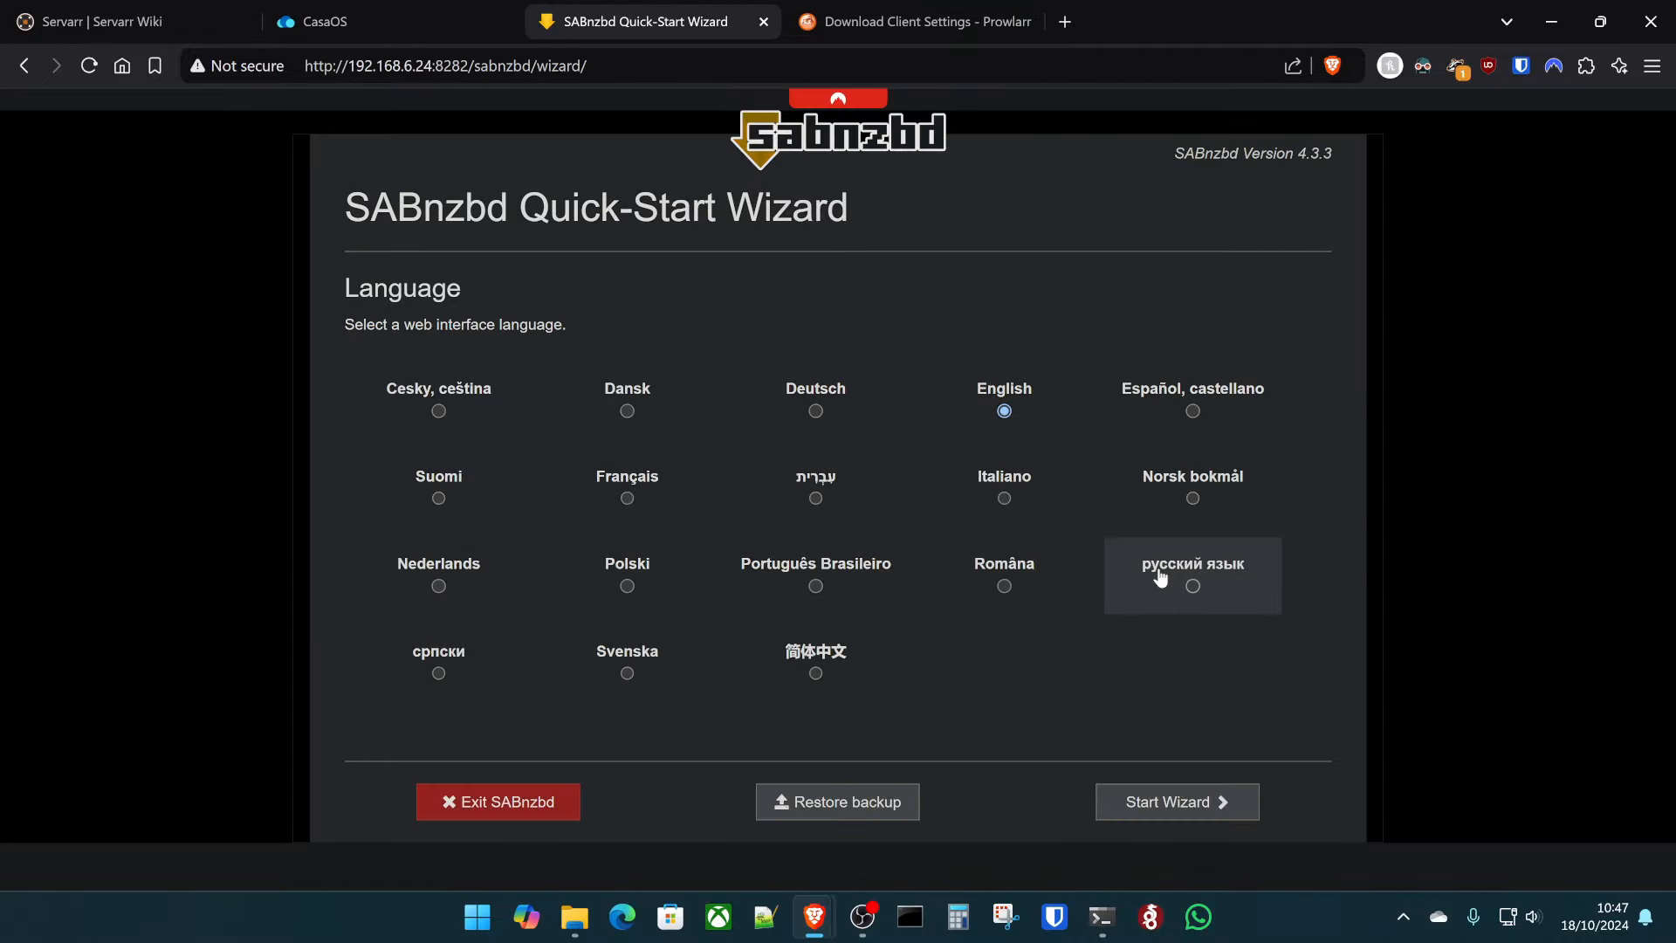
- Start the wizard, enter the news.newshosting.com host and autofill the saved username and password
{"action": "left_click", "coordinate": [1186, 808]}
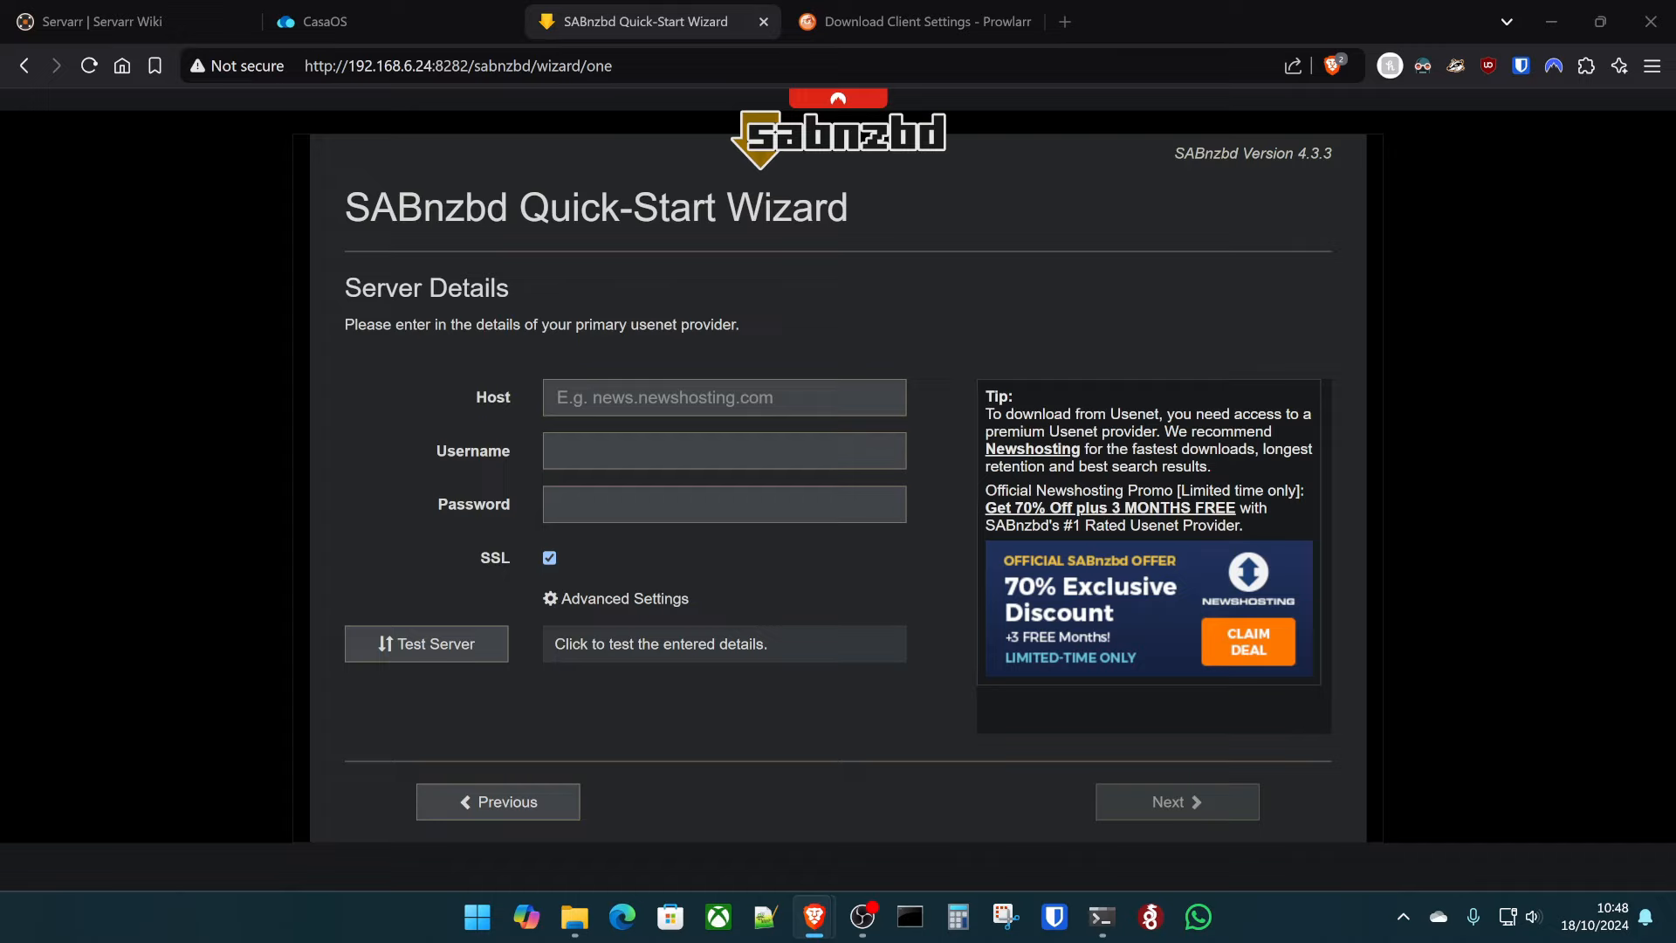
{"action": "type", "text": "news.newshosting.com"}
{"action": "left_click", "coordinate": [711, 443]}
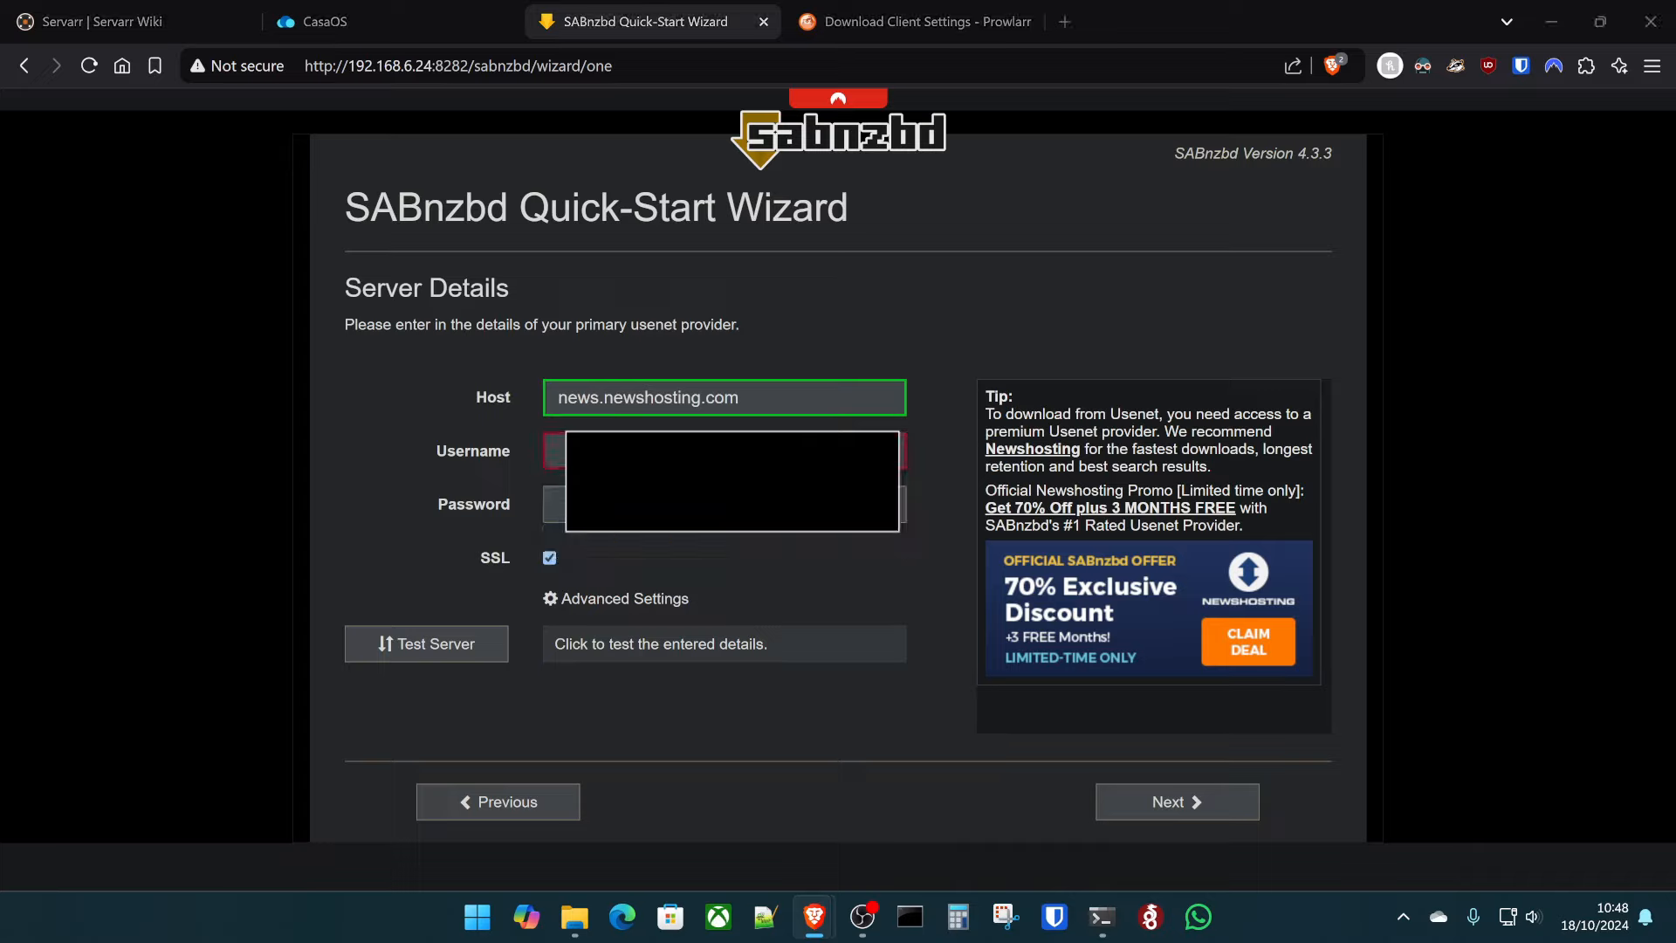
{"action": "left_click", "coordinate": [890, 515]}
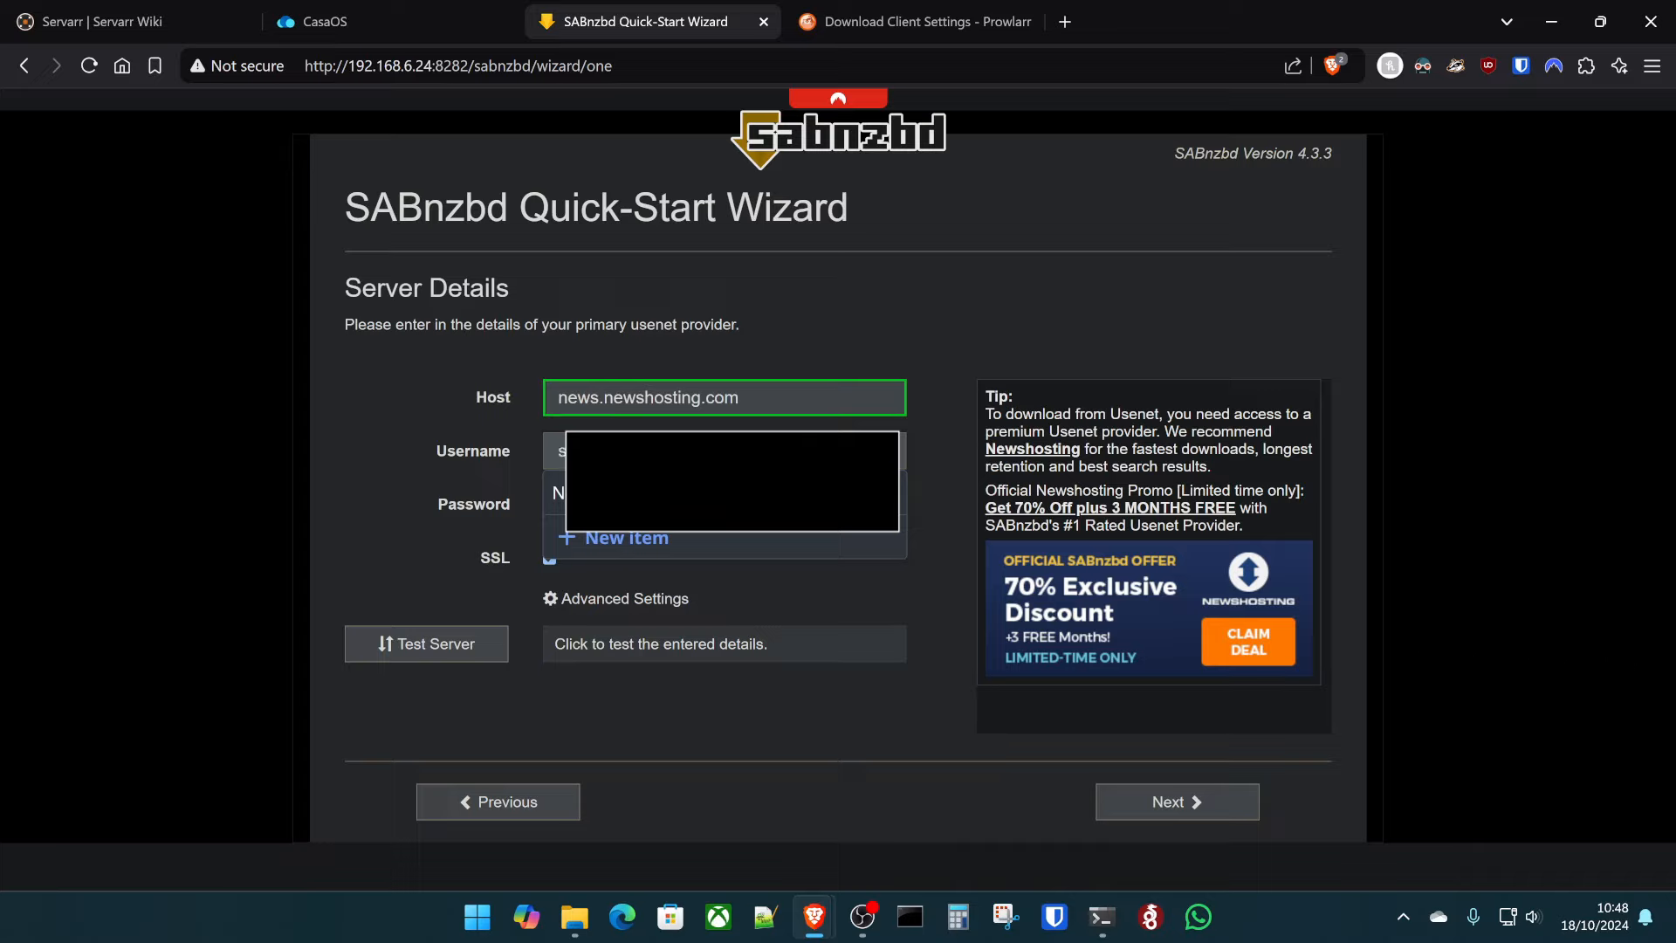
{"action": "left_click", "coordinate": [559, 493]}
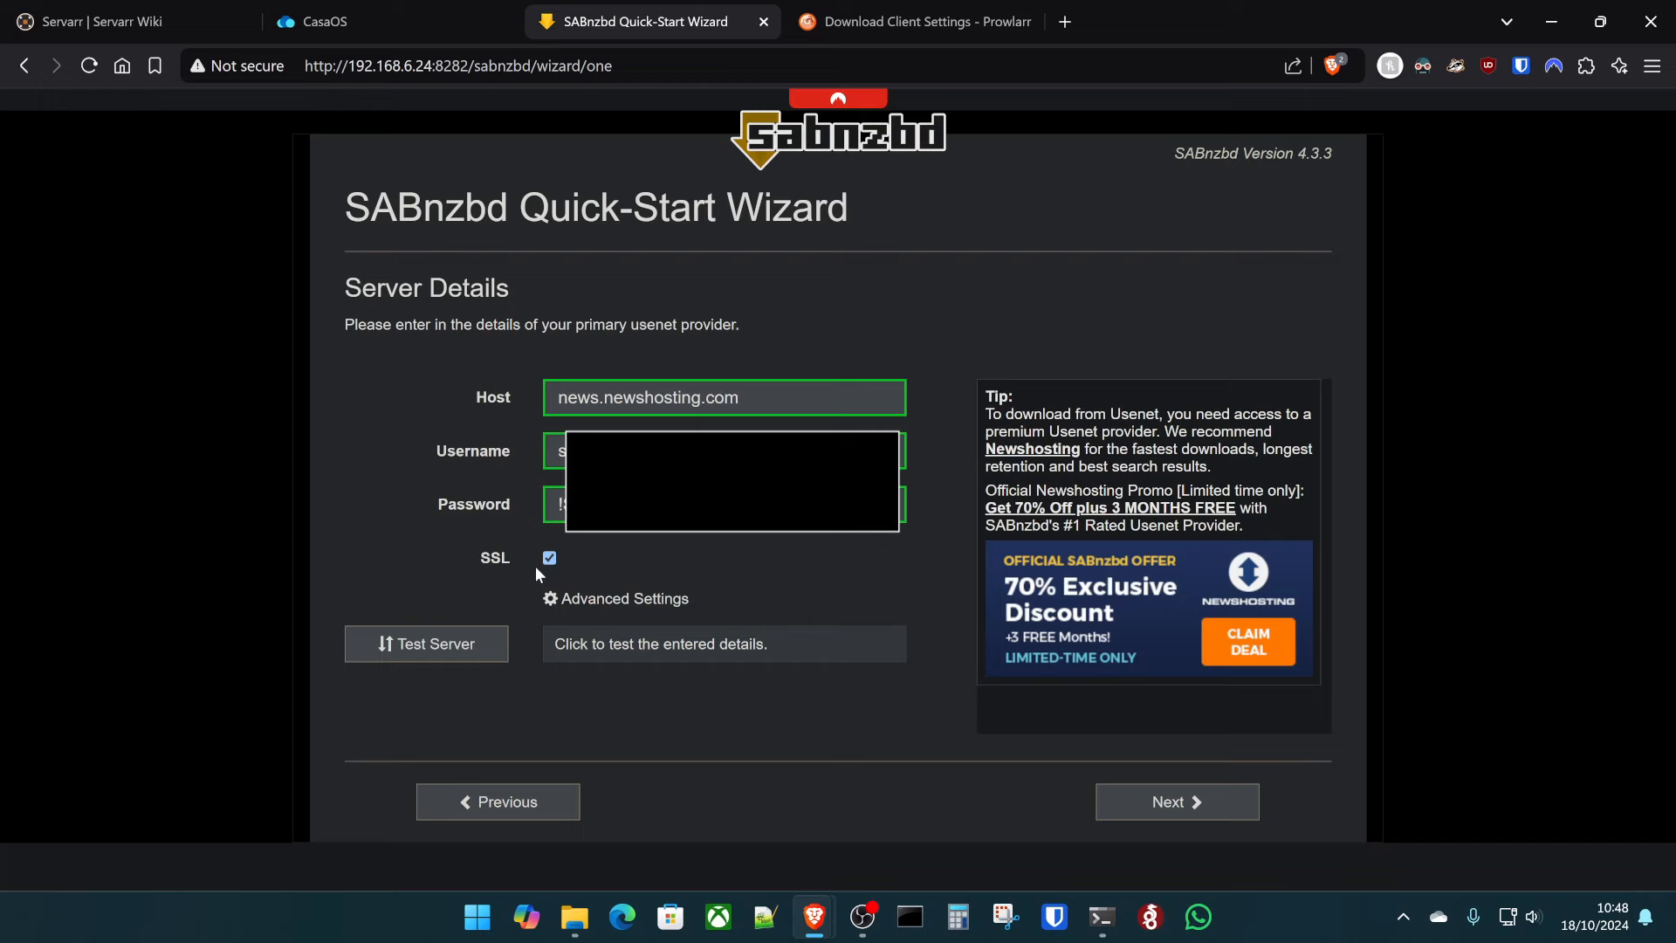
- Set Connections to 60 under Advanced Settings, test the server, and continue
{"action": "left_click", "coordinate": [602, 600]}
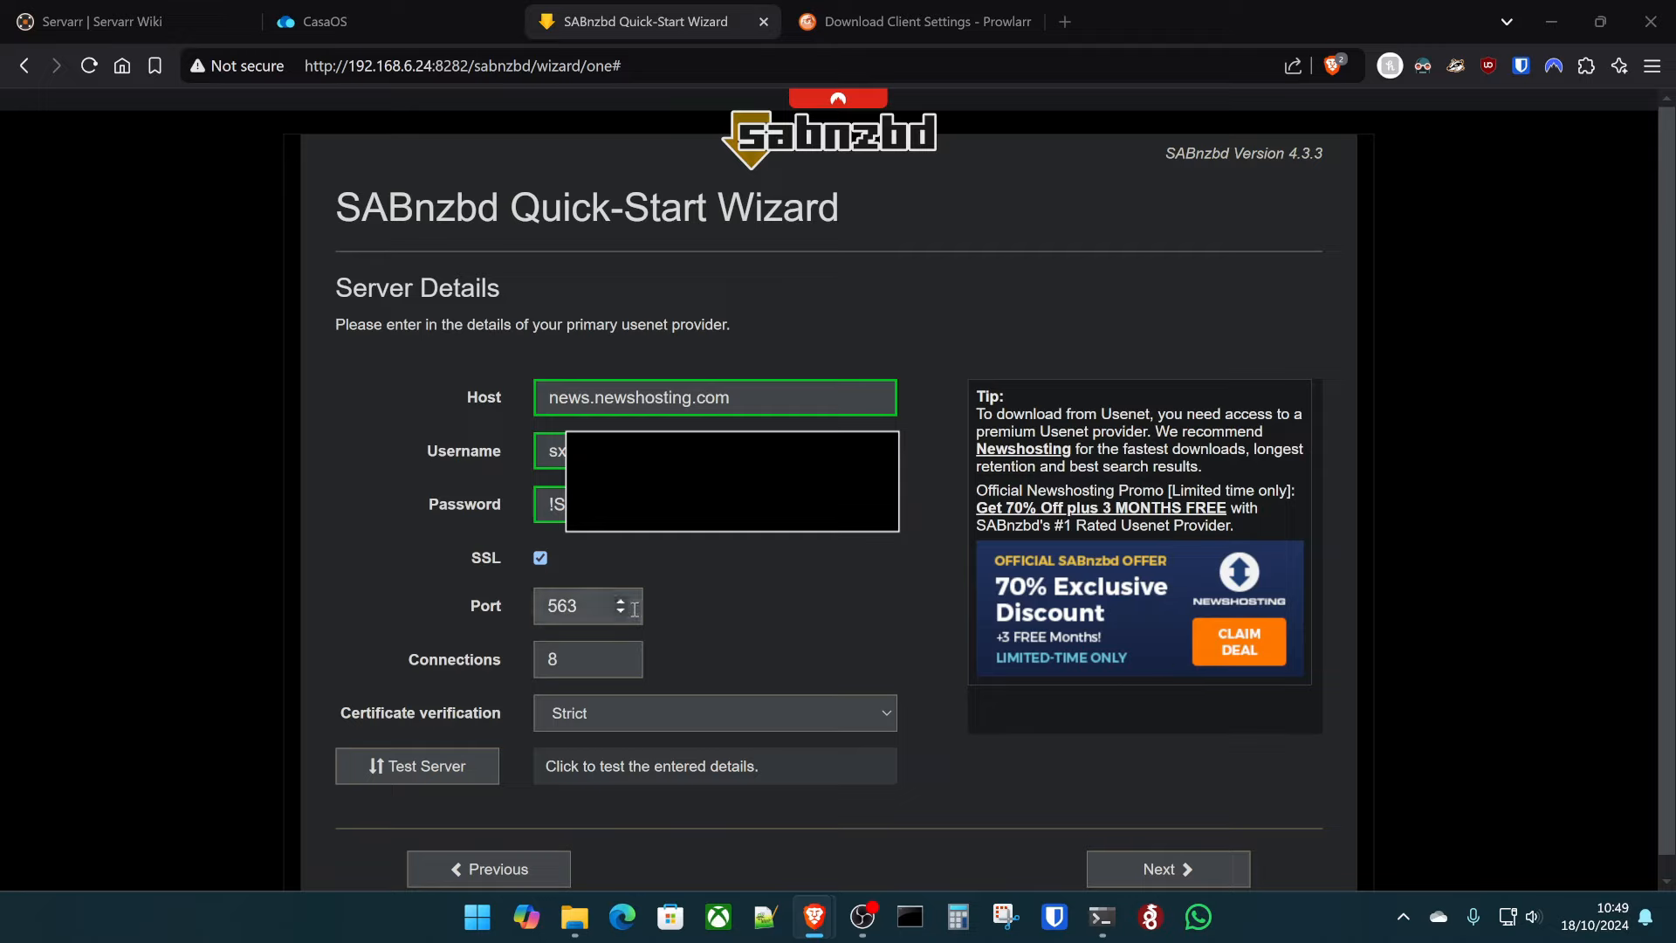
{"action": "left_click", "coordinate": [555, 667]}
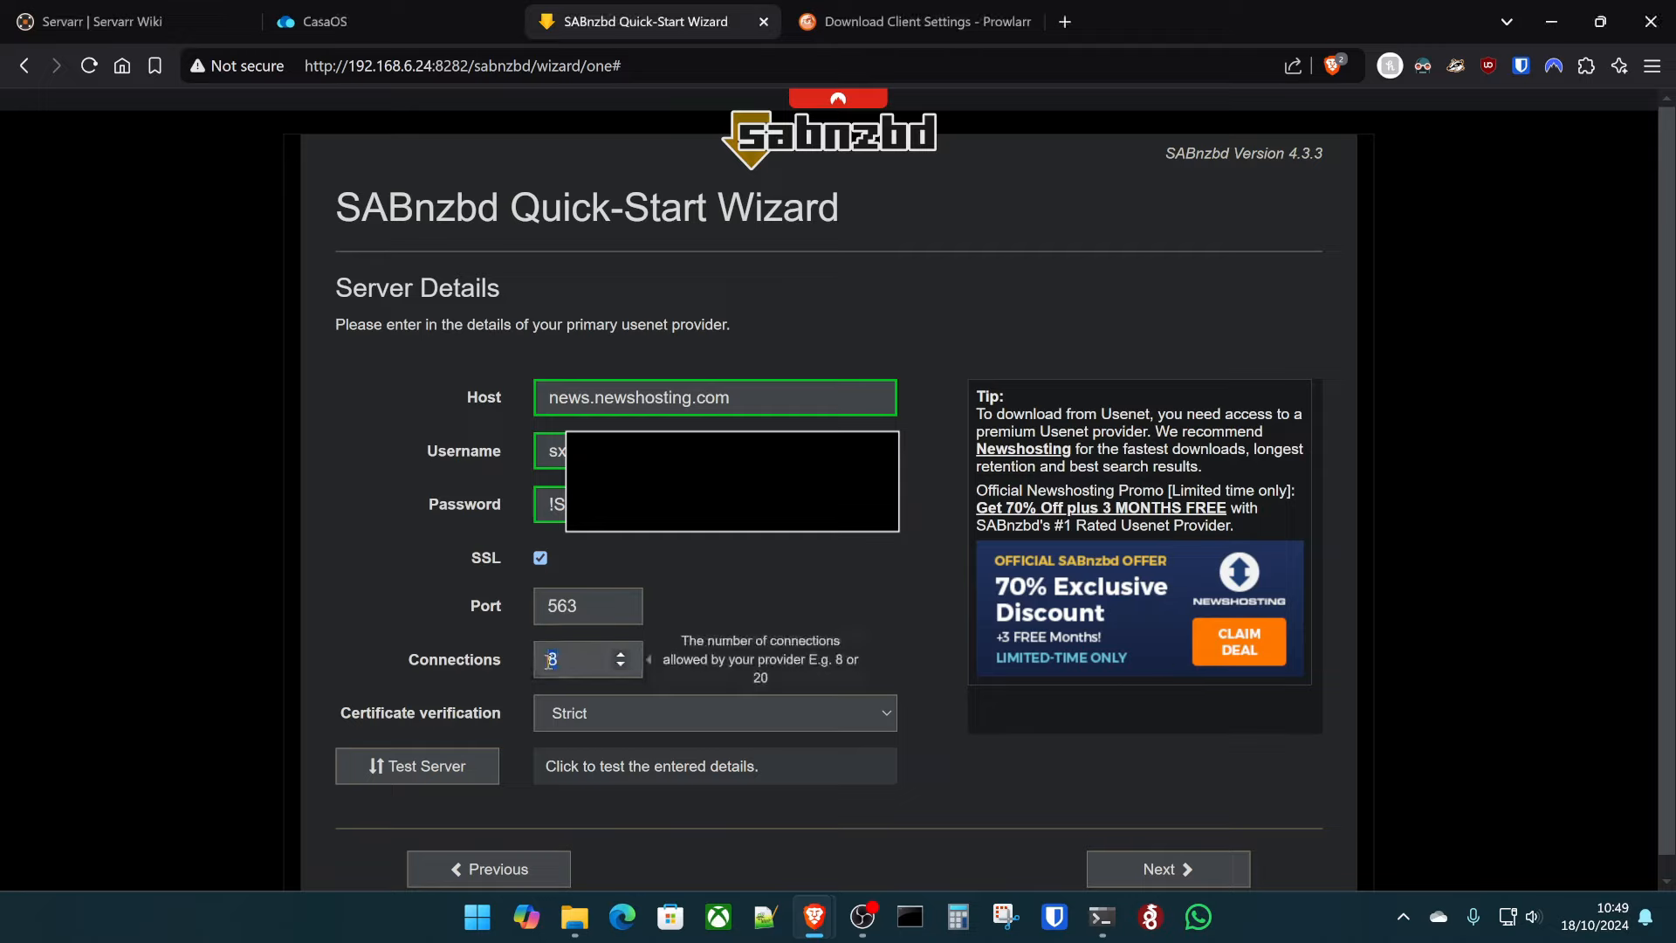
{"action": "double_click", "coordinate": [550, 661]}
{"action": "type", "text": "60"}
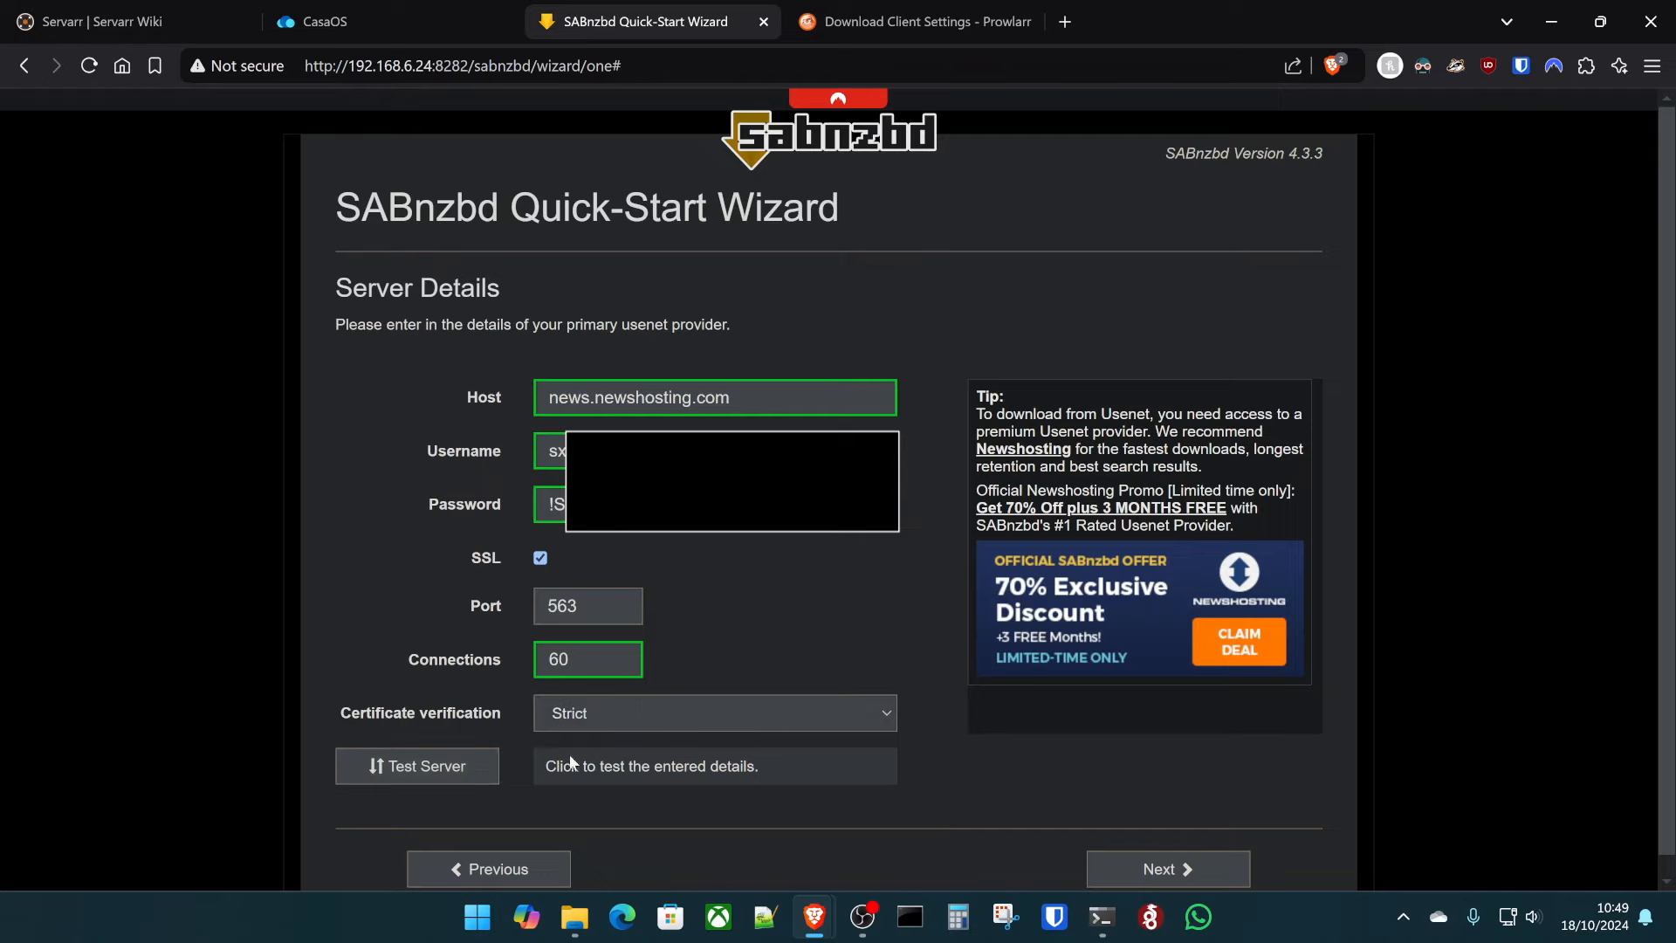
{"action": "left_click", "coordinate": [437, 768]}
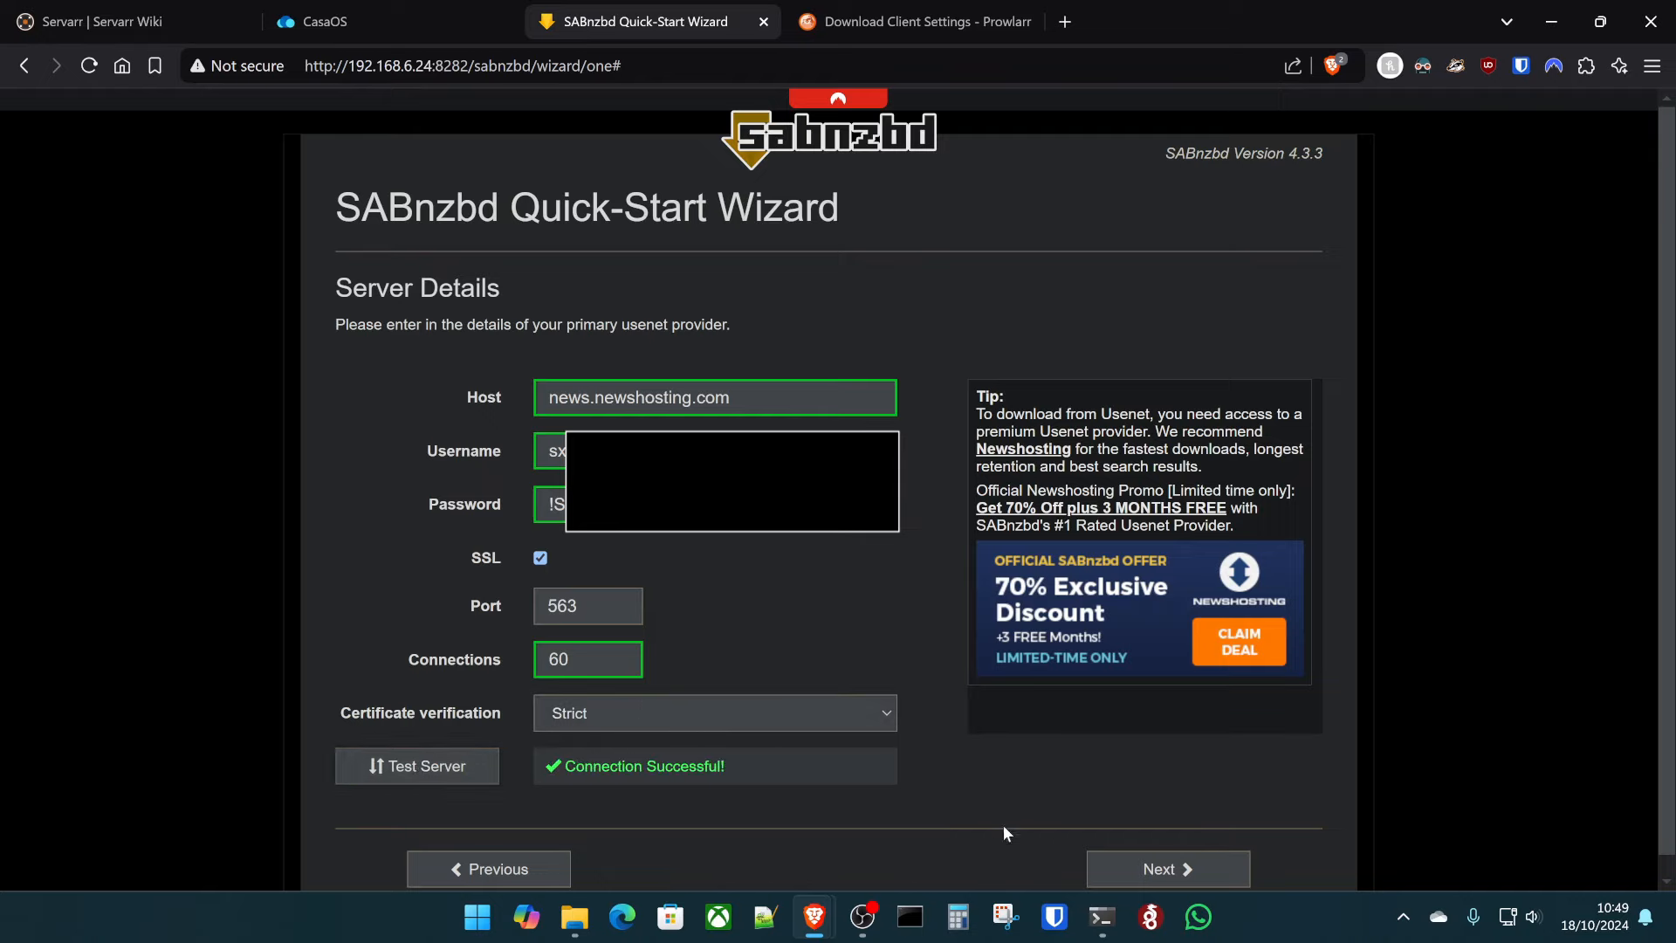
{"action": "left_click", "coordinate": [1140, 865]}
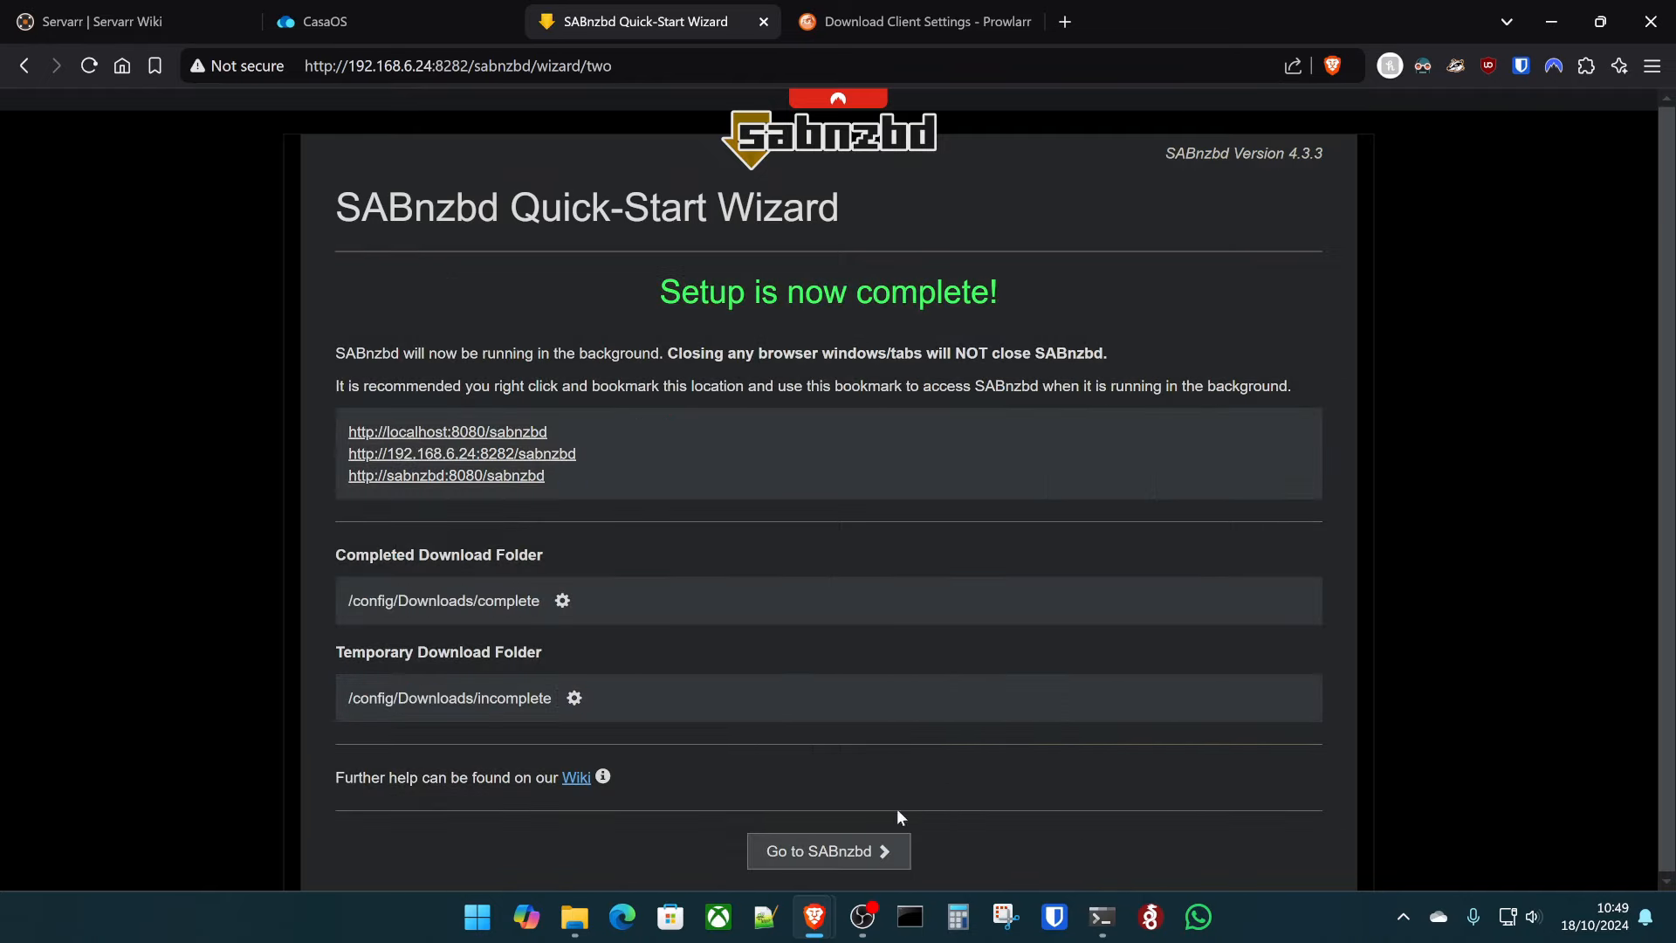
- Check sabnzbd's volumes in CasaOS, then open SABnzbd's Completed Download Folder configuration
{"action": "key", "text": "ctrl+shift+Tab"}
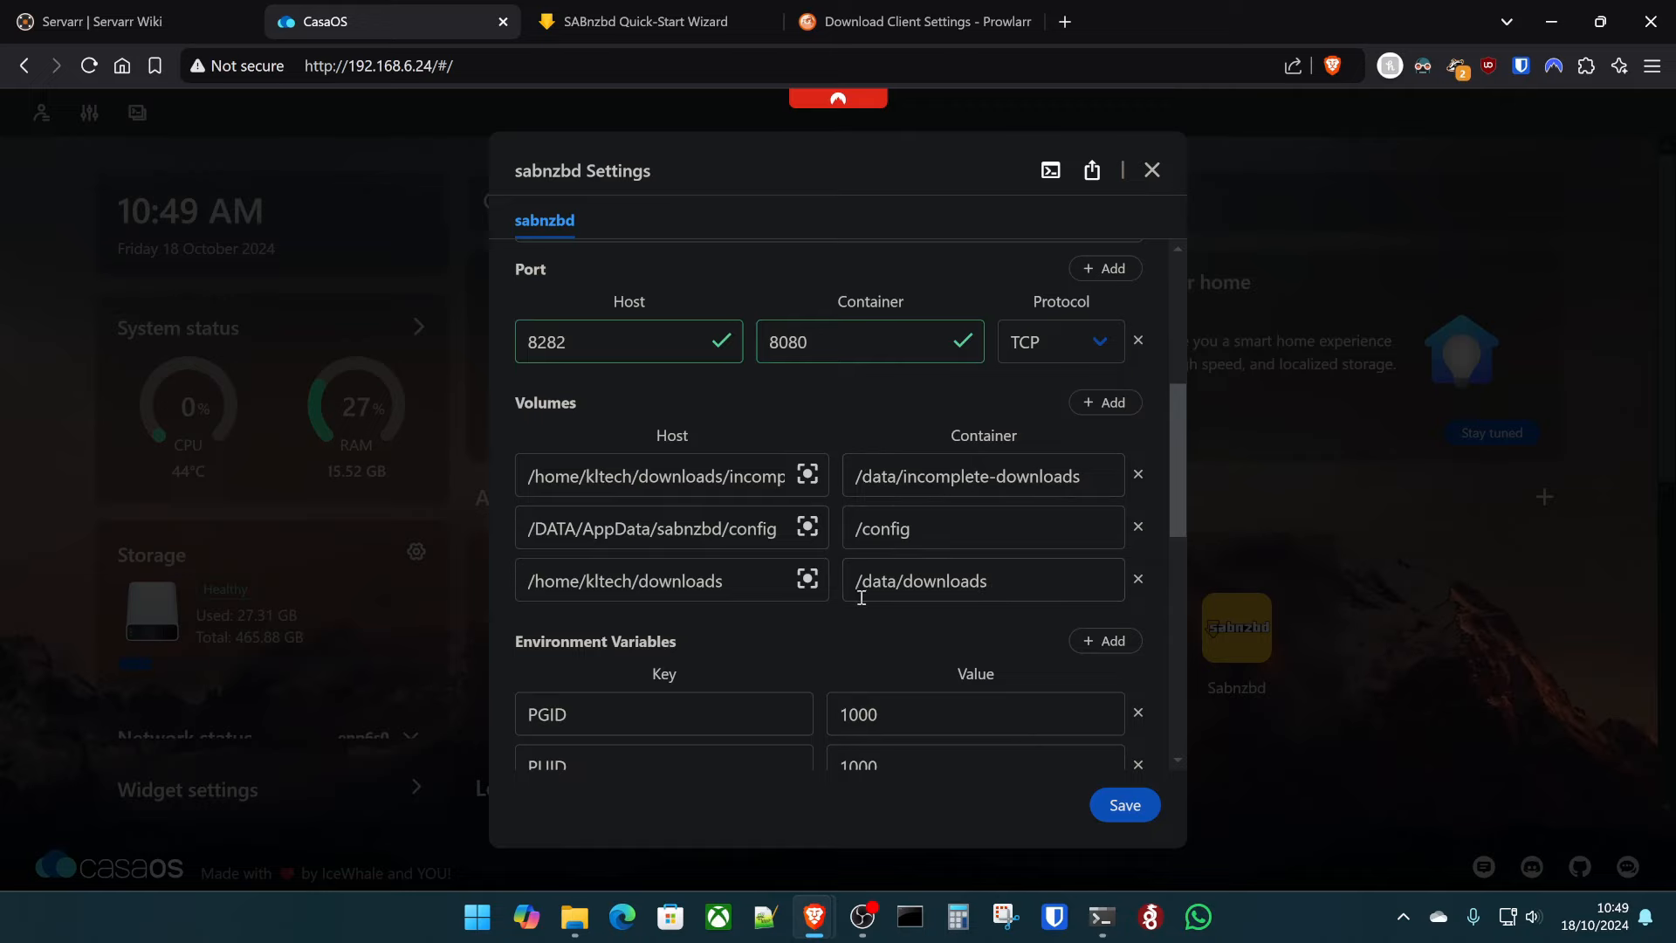
{"action": "left_click", "coordinate": [638, 7]}
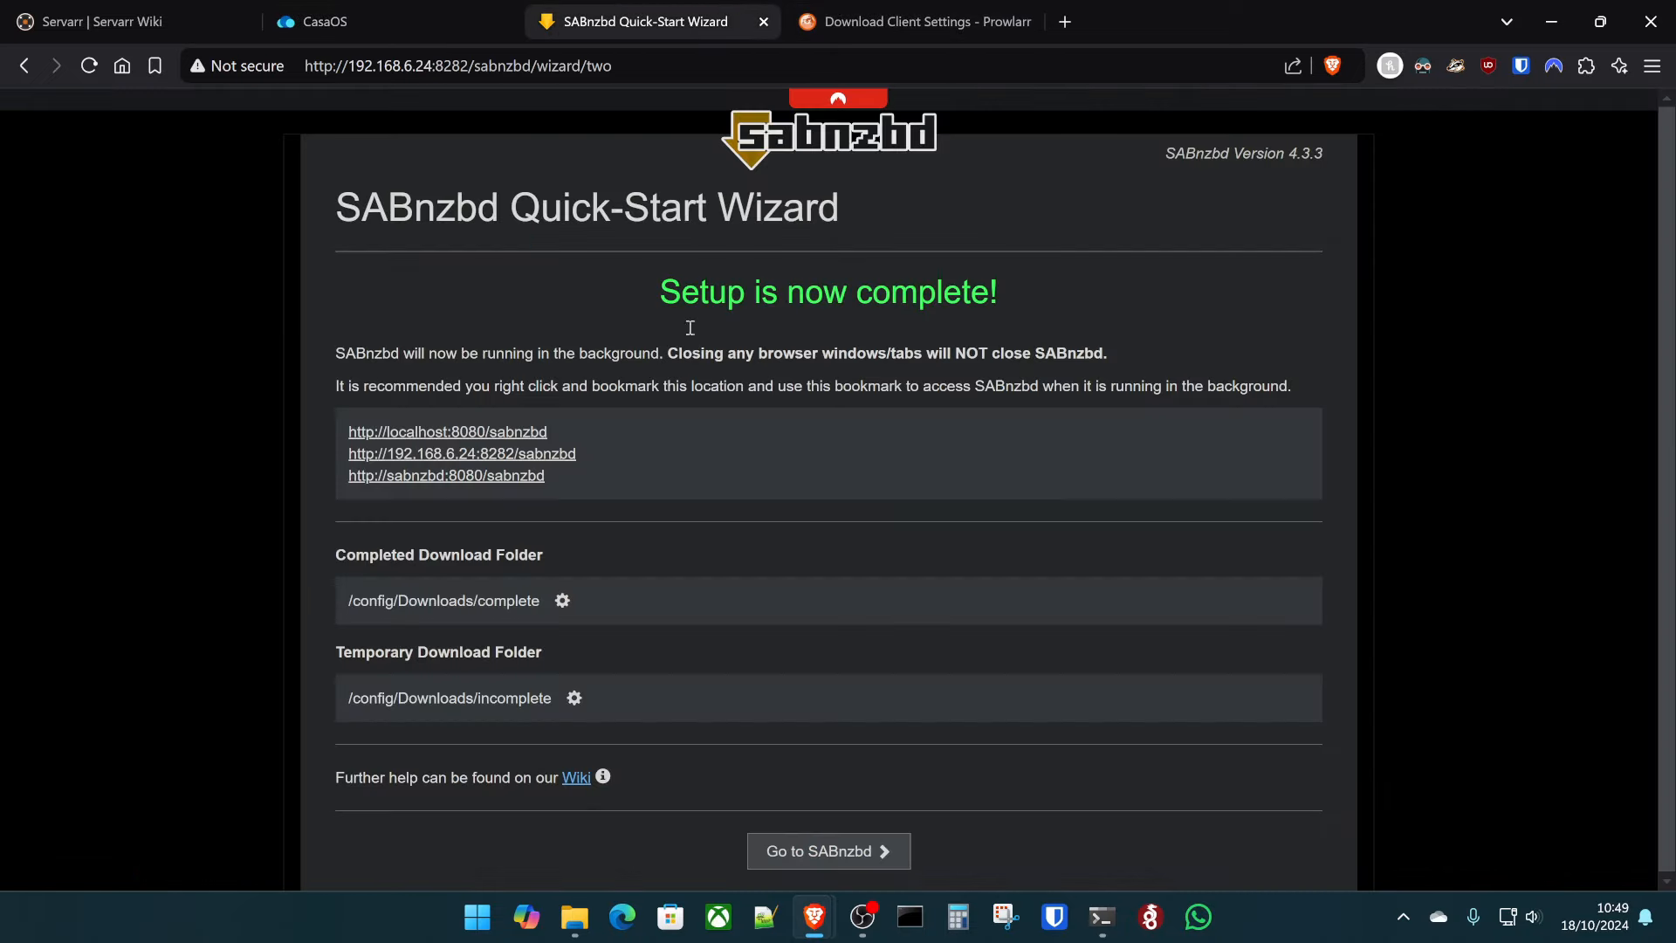
{"action": "left_click", "coordinate": [563, 600]}
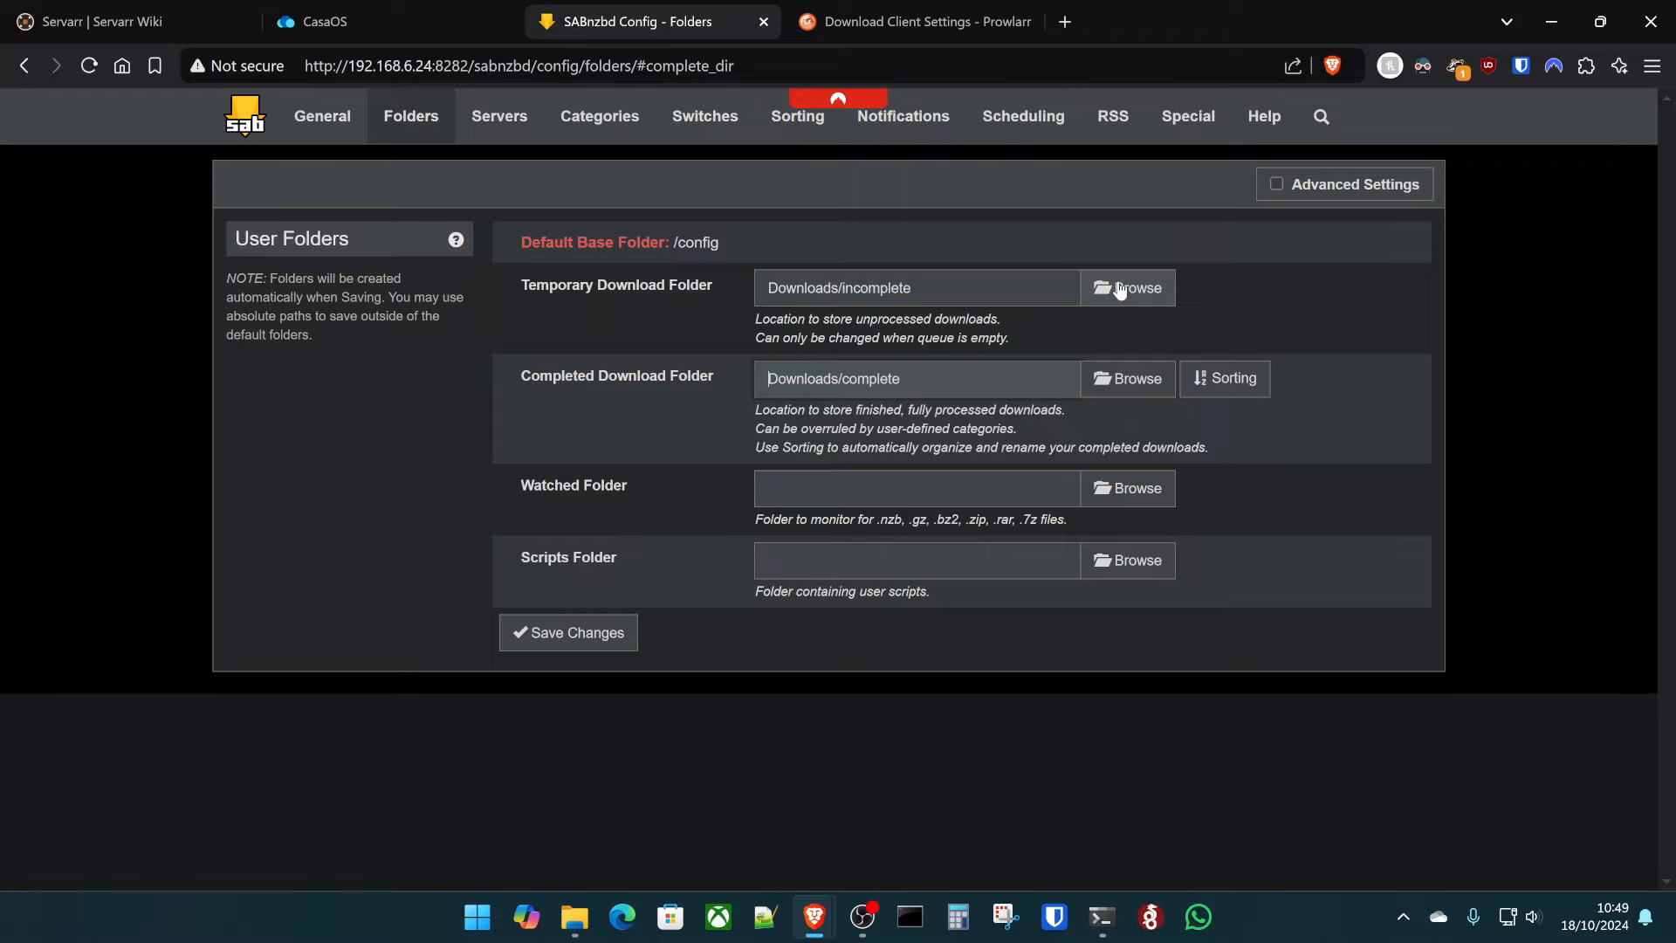
- Set the temporary download folder to /data/incomplete-downloads
{"action": "left_click", "coordinate": [1119, 289]}
{"action": "left_click", "coordinate": [545, 264]}
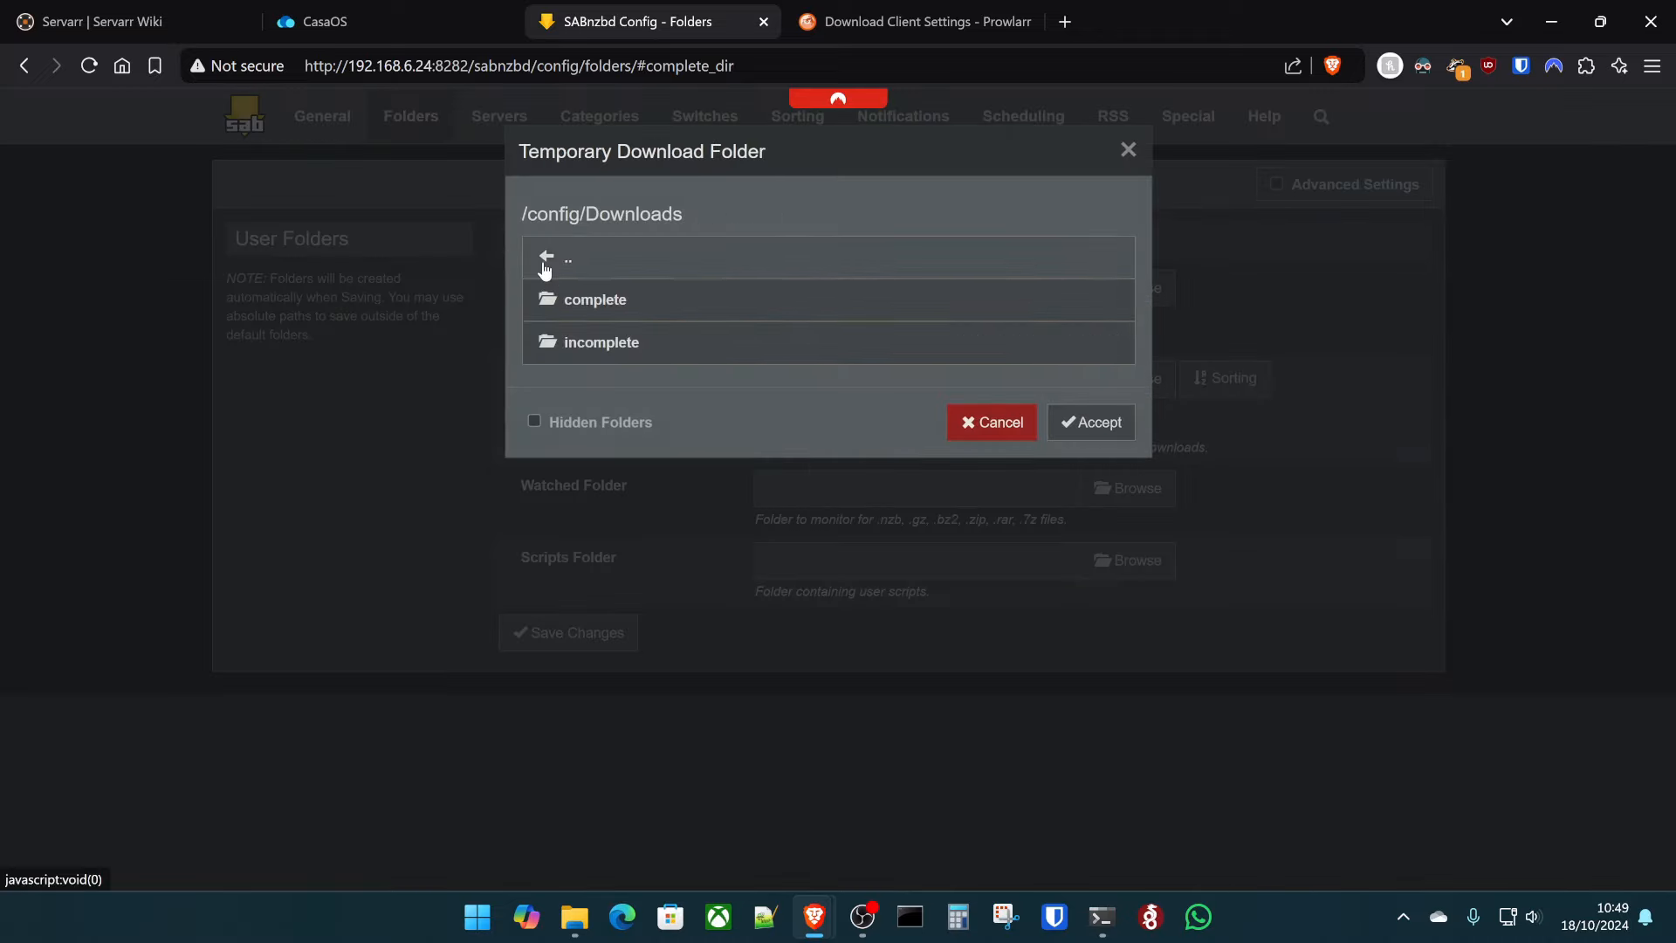
{"action": "left_click", "coordinate": [546, 258]}
{"action": "left_click", "coordinate": [547, 260]}
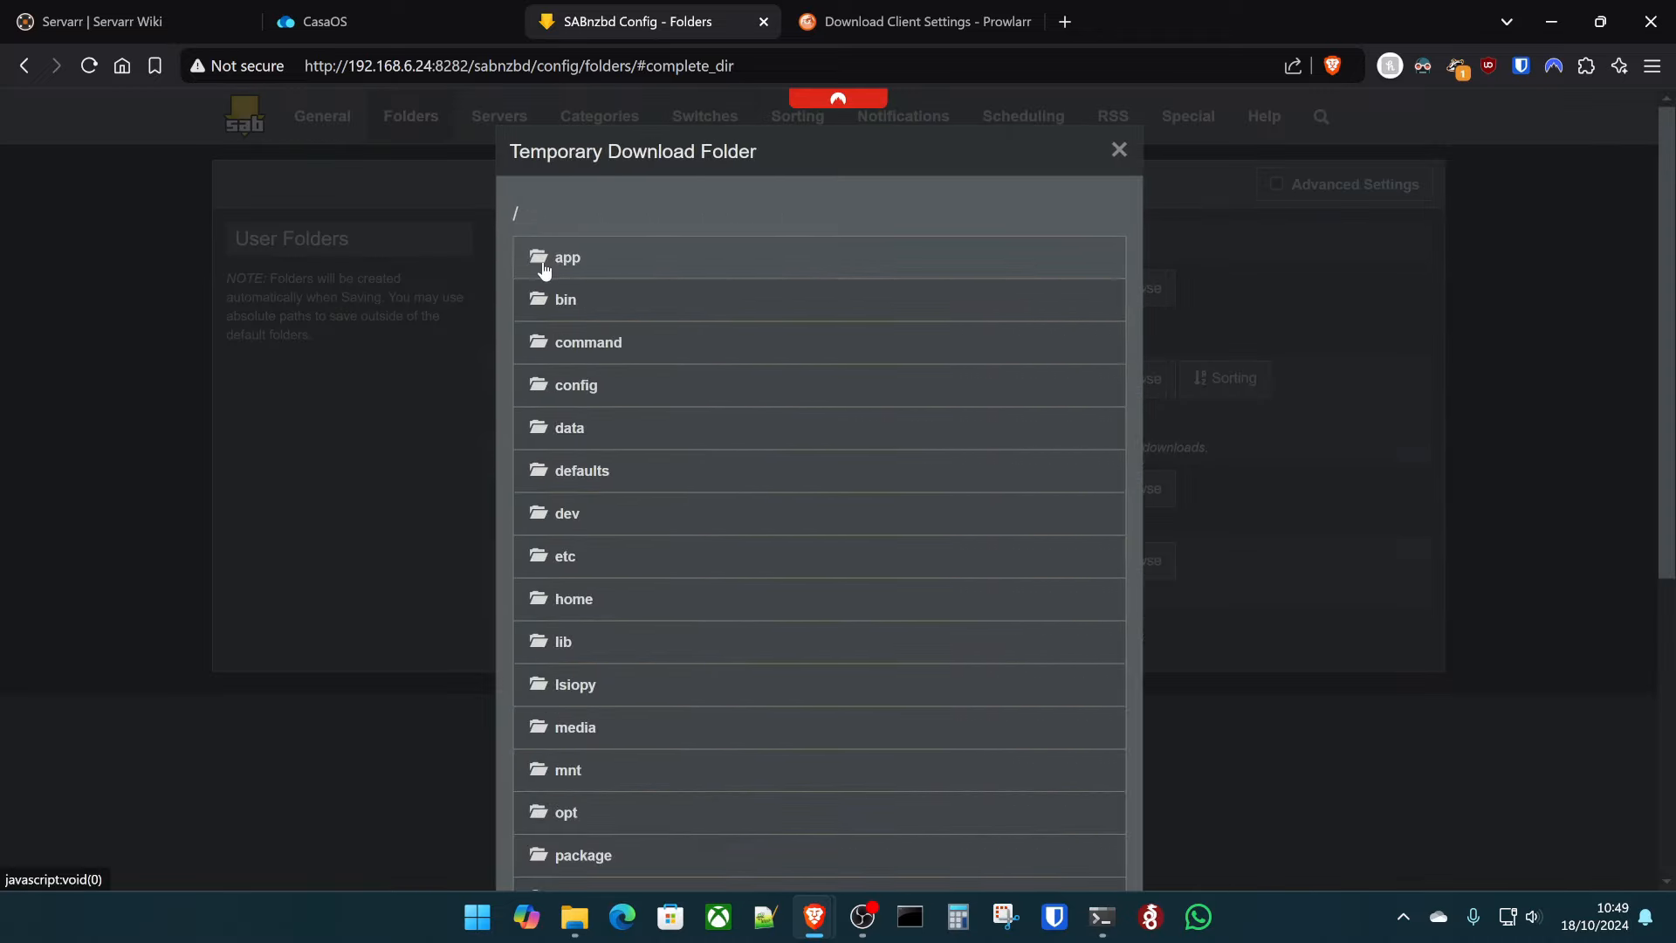
{"action": "left_click", "coordinate": [591, 420]}
{"action": "left_click", "coordinate": [636, 341]}
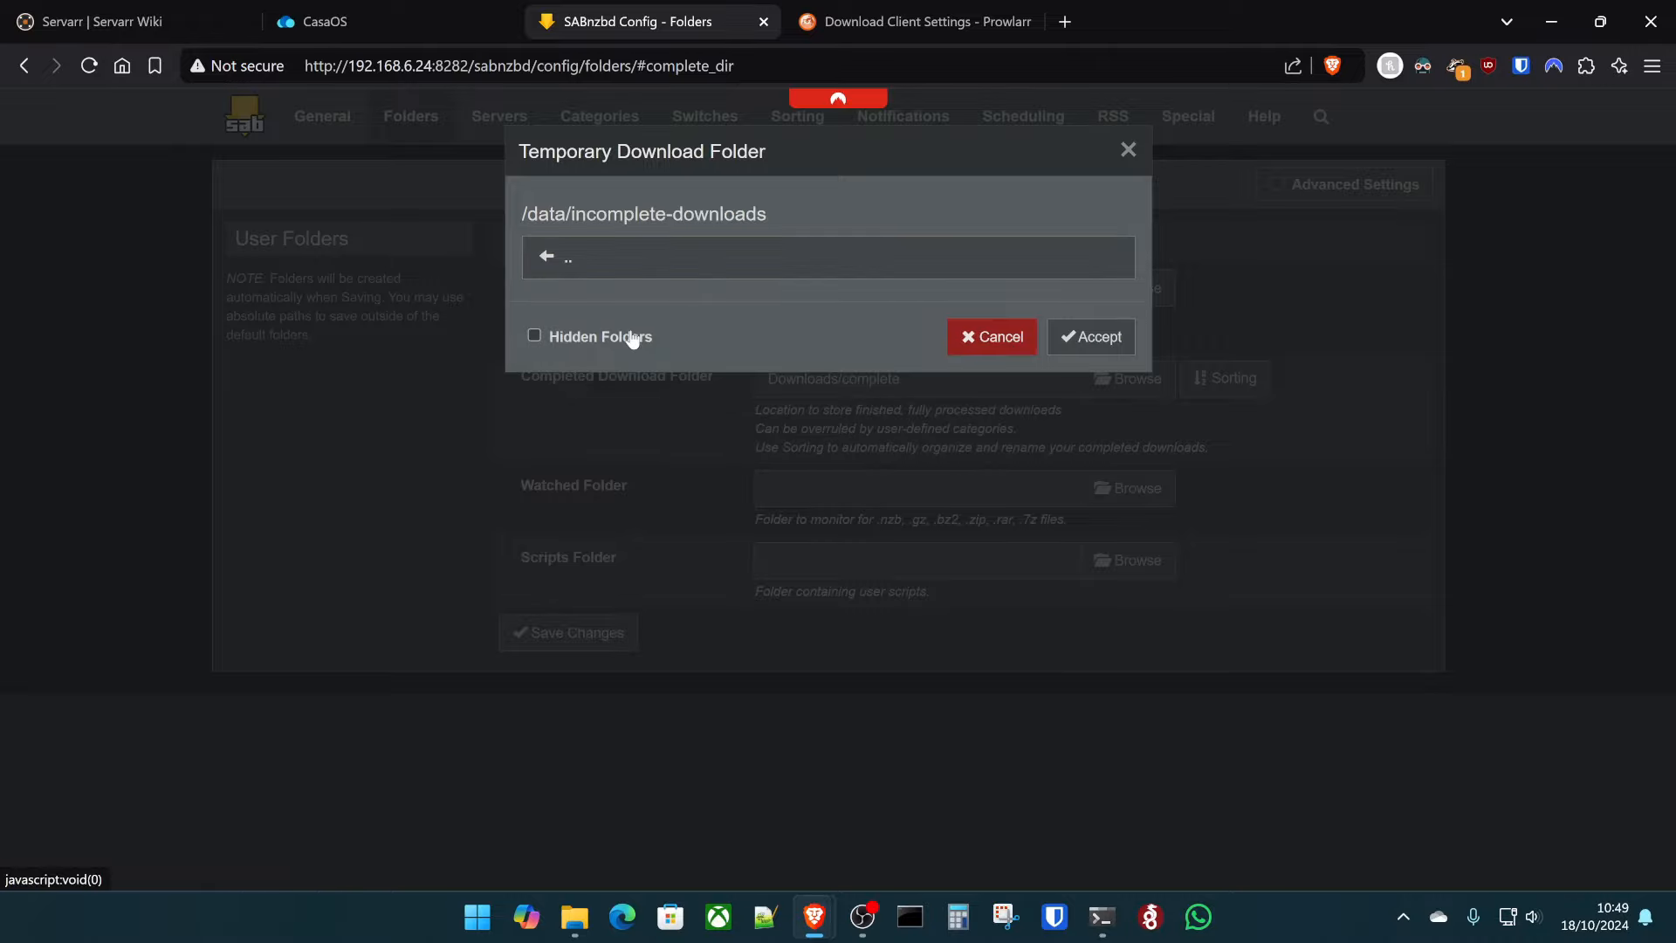
{"action": "left_click", "coordinate": [1112, 335]}
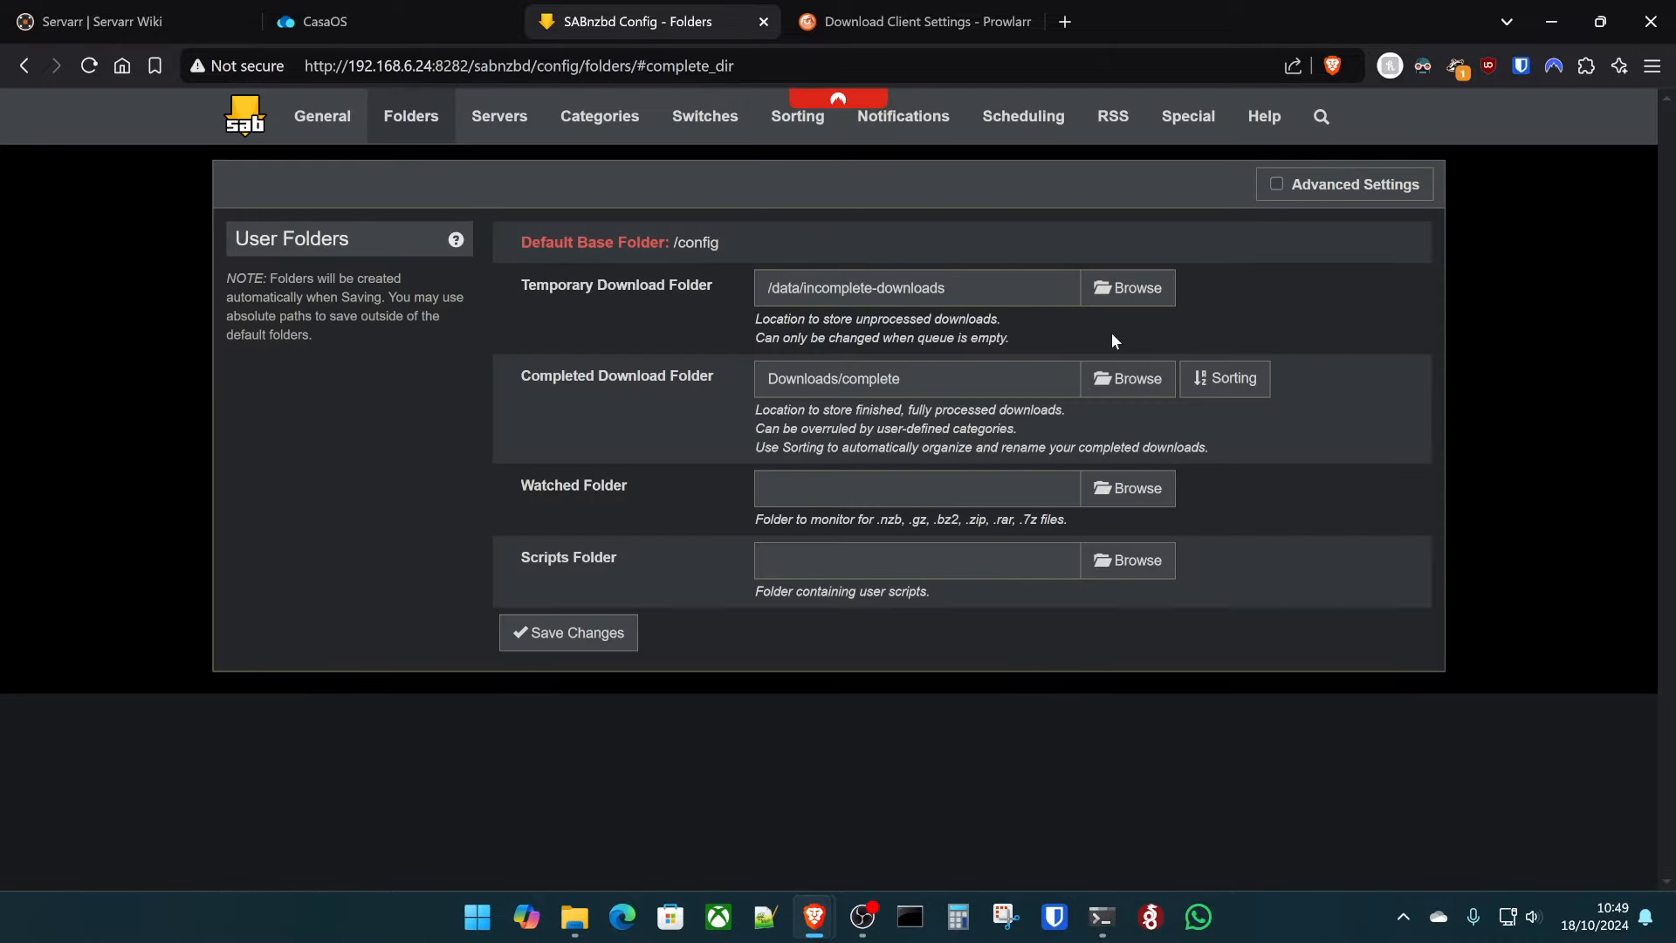
- Set the completed download folder to /data/downloads and save the folder settings
{"action": "left_click", "coordinate": [1114, 381]}
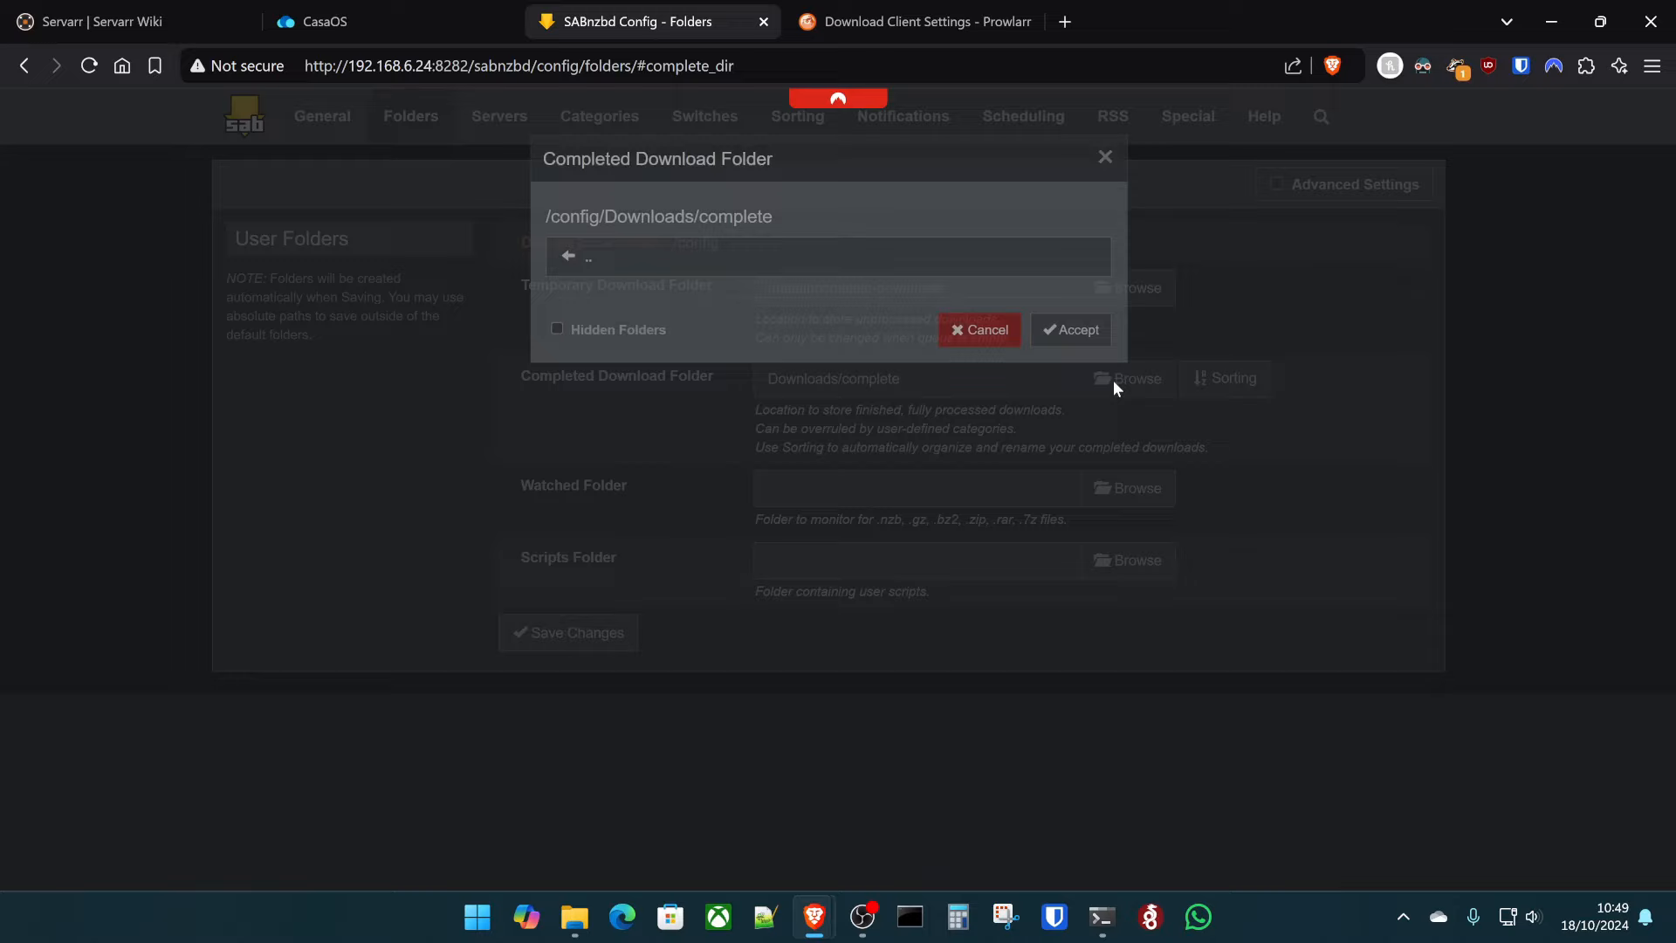
{"action": "left_click", "coordinate": [550, 258]}
{"action": "left_click", "coordinate": [549, 262]}
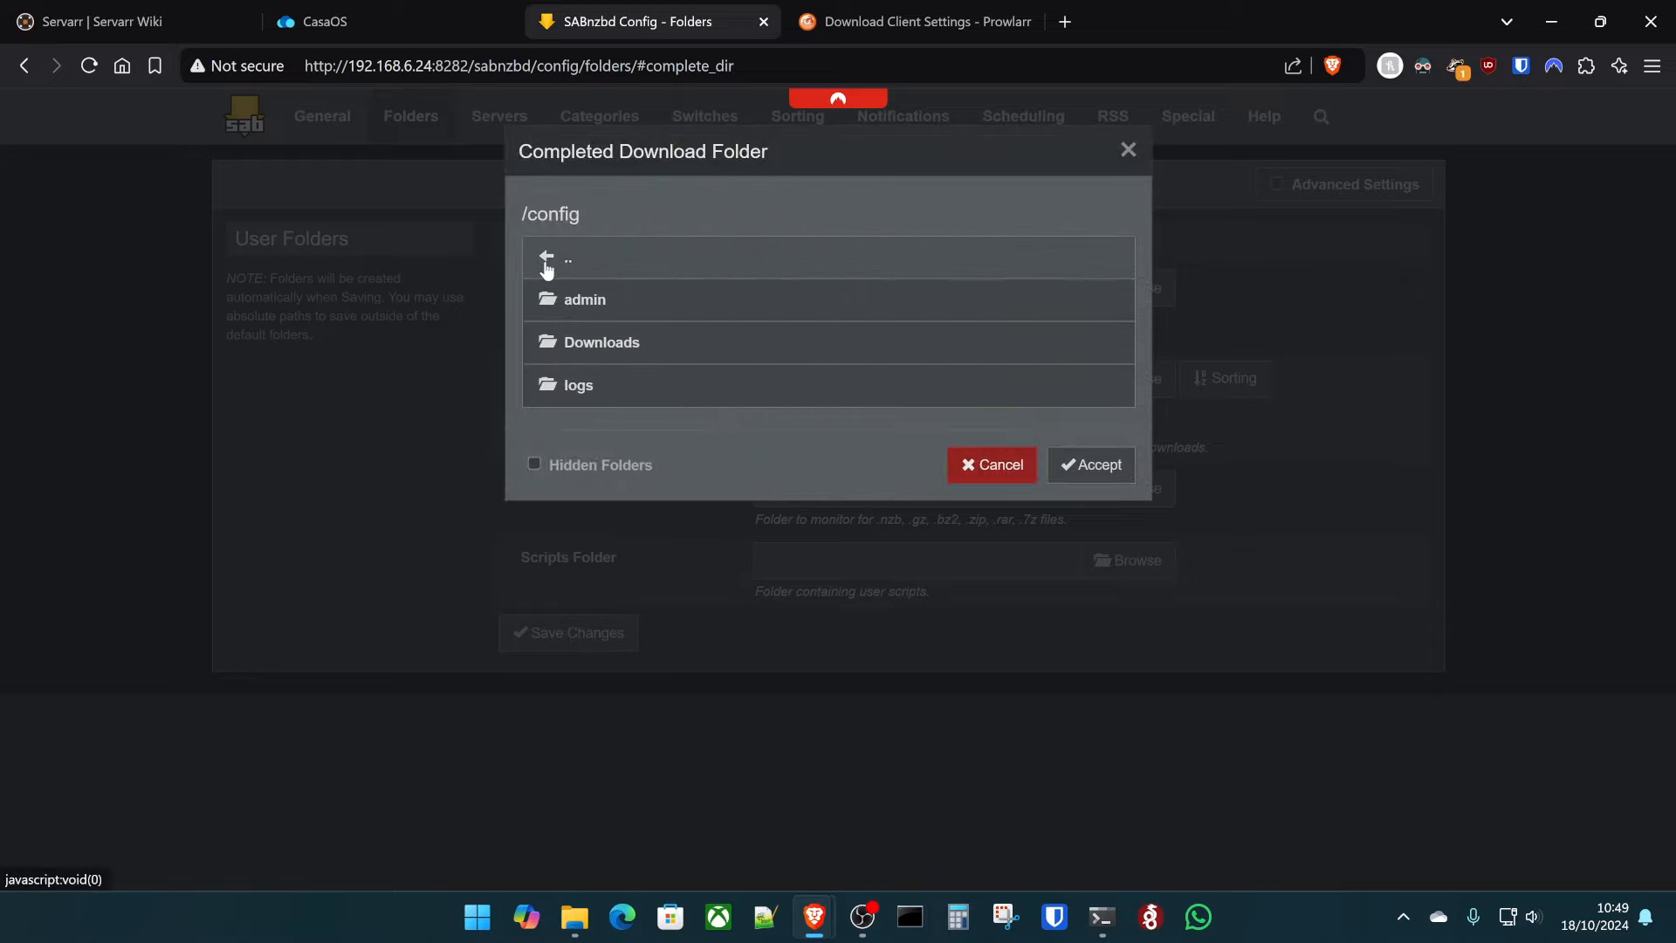
{"action": "left_click", "coordinate": [548, 262]}
{"action": "left_click", "coordinate": [571, 429]}
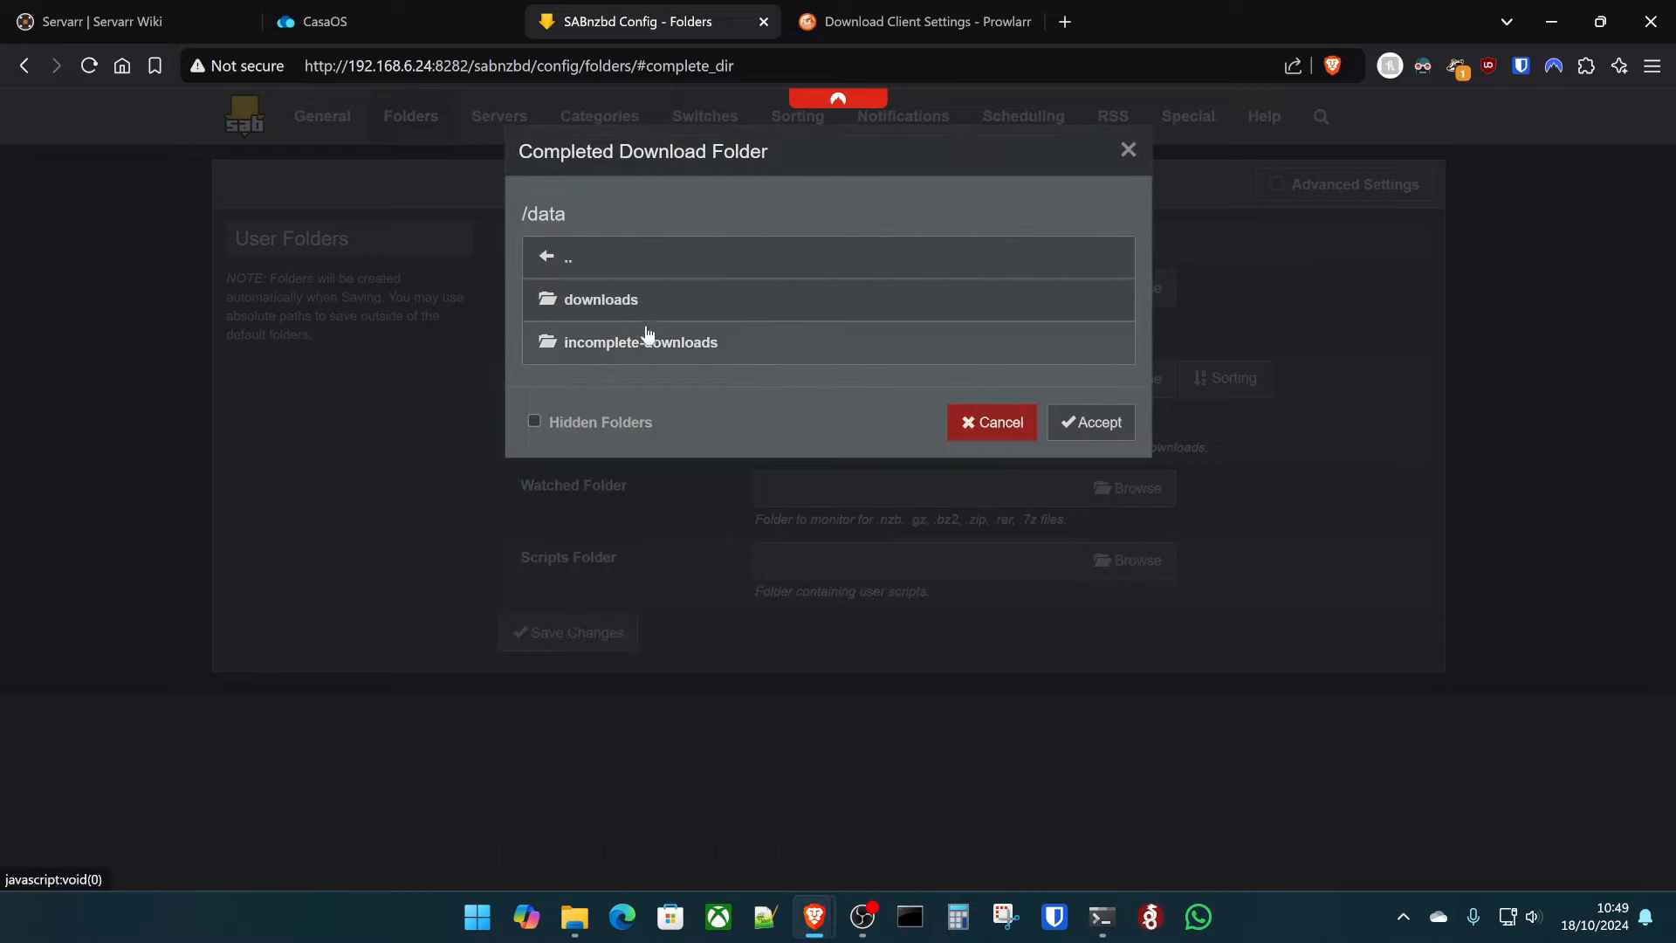
{"action": "left_click", "coordinate": [643, 301]}
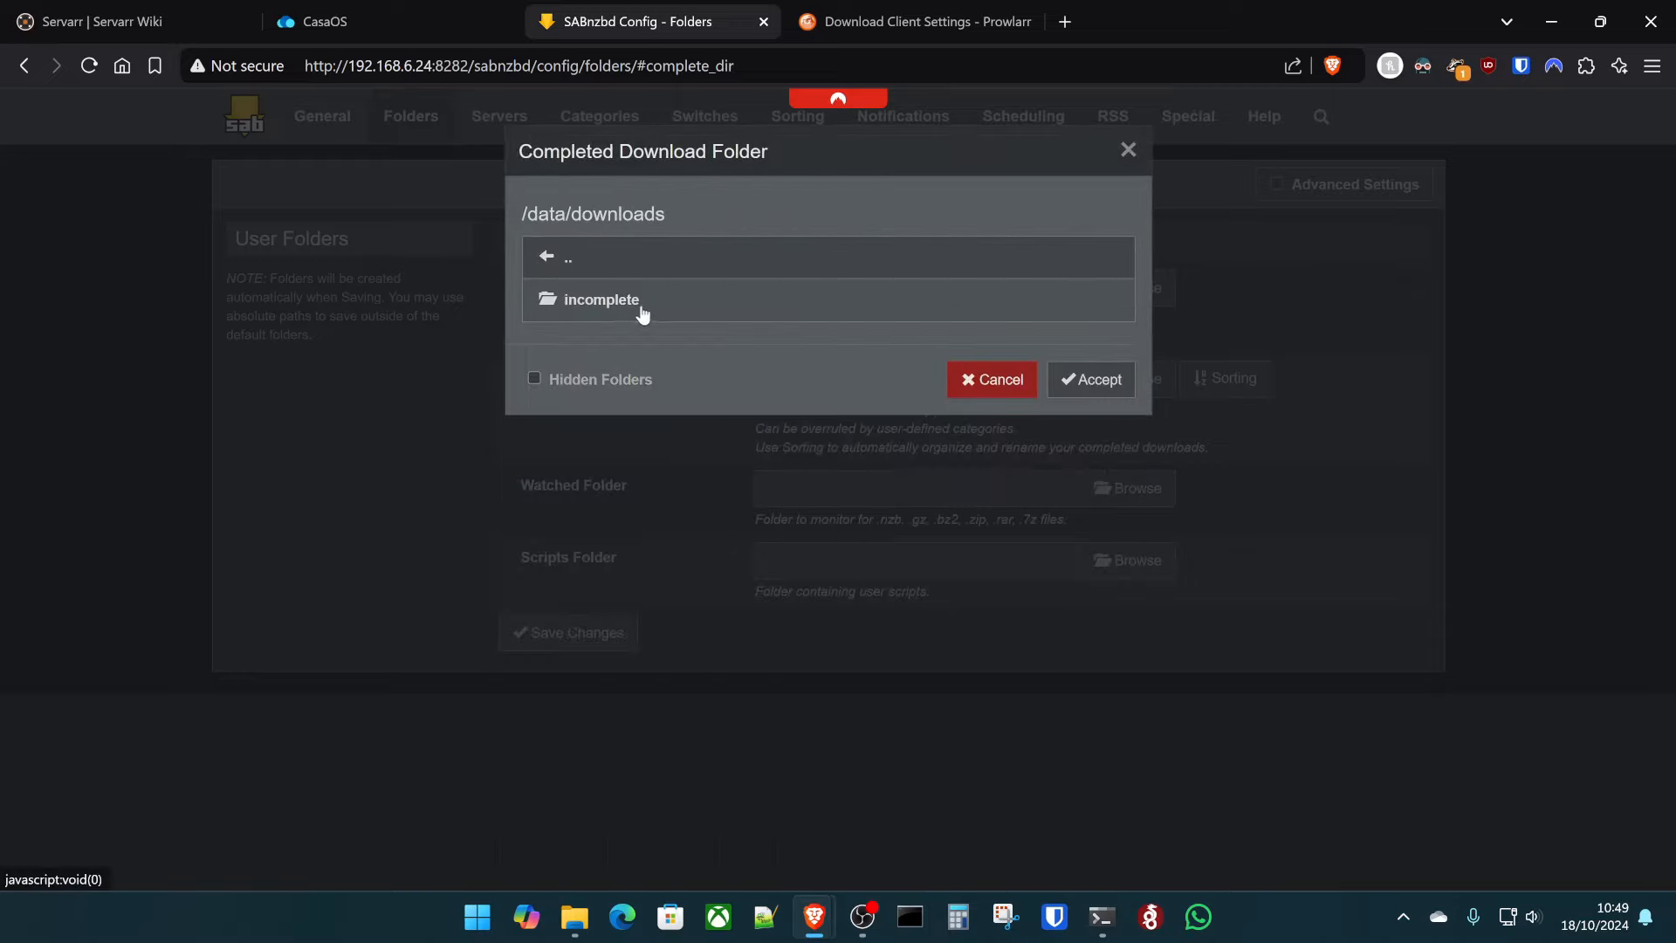
{"action": "left_click", "coordinate": [1092, 379]}
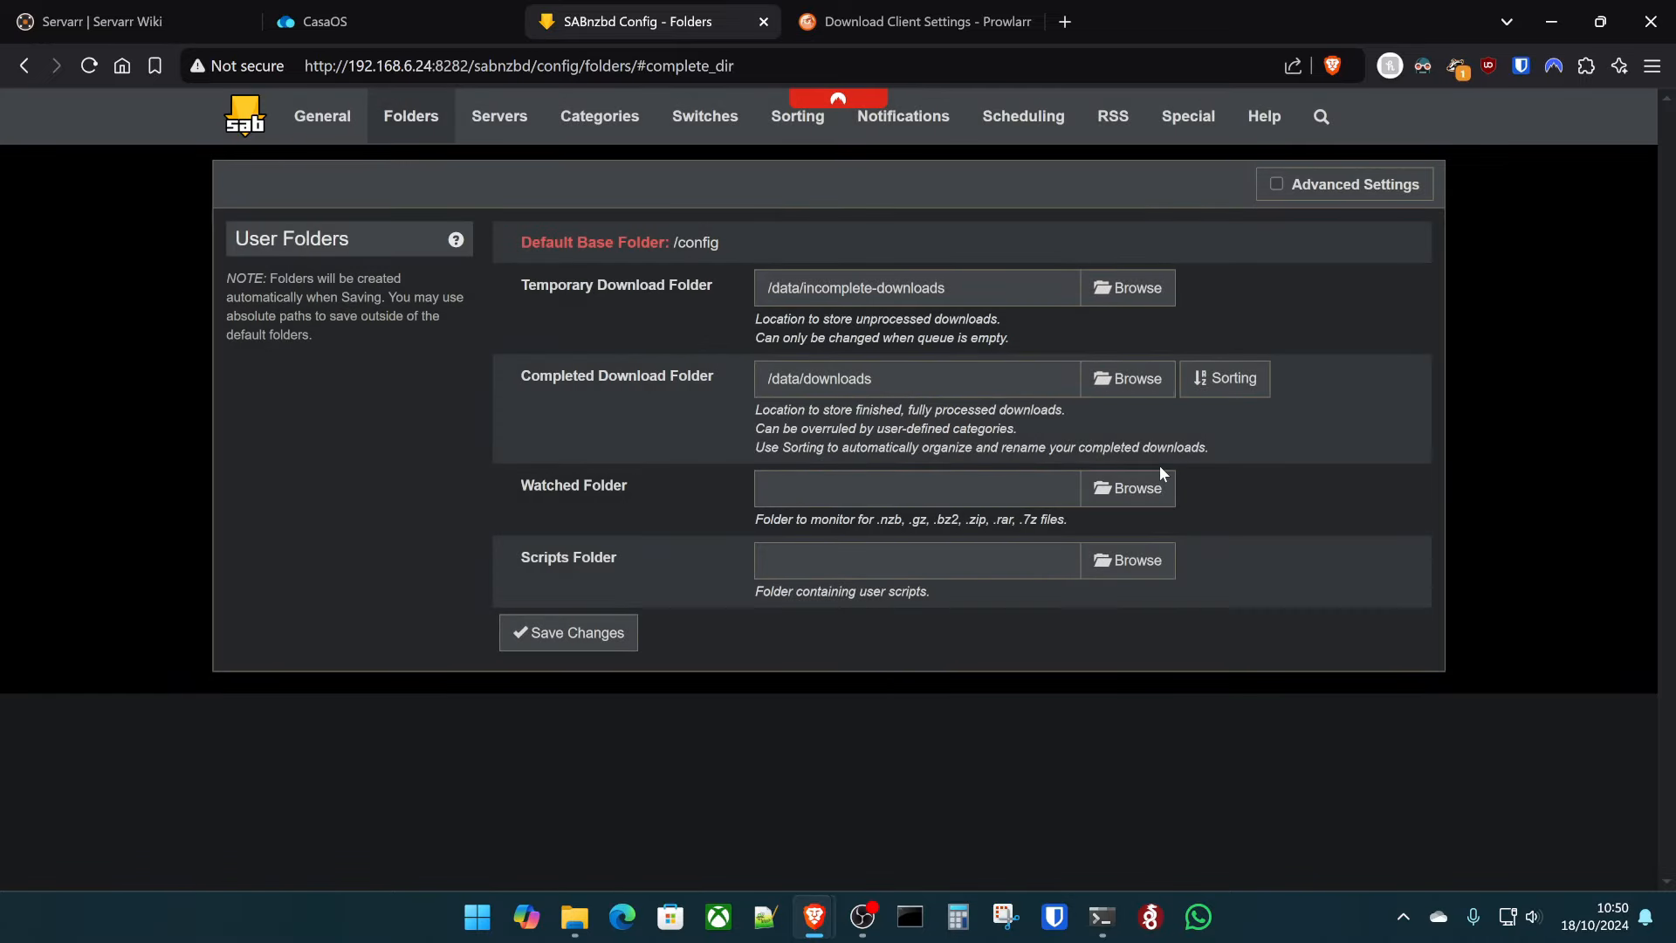
{"action": "left_click", "coordinate": [547, 645]}
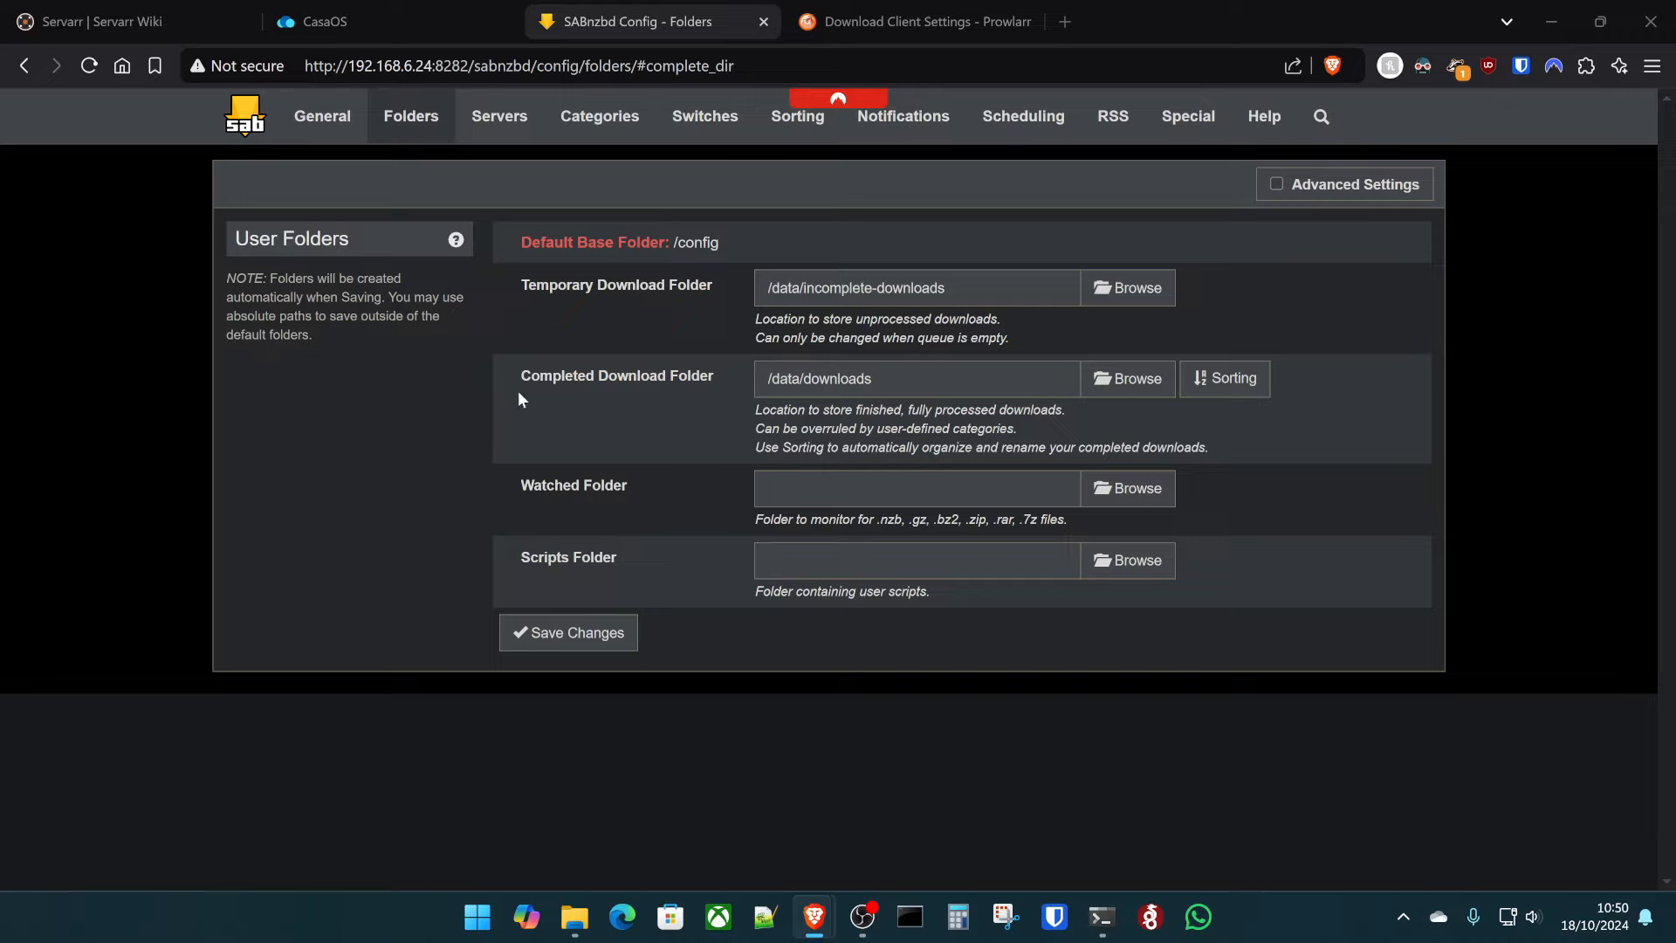
- On the Switches page, paste the extension list starting exe, com, bat into Unwanted extensions
{"action": "left_click", "coordinate": [699, 137]}
{"action": "scroll", "coordinate": [385, 457], "scroll_direction": "down", "scroll_amount": 6}
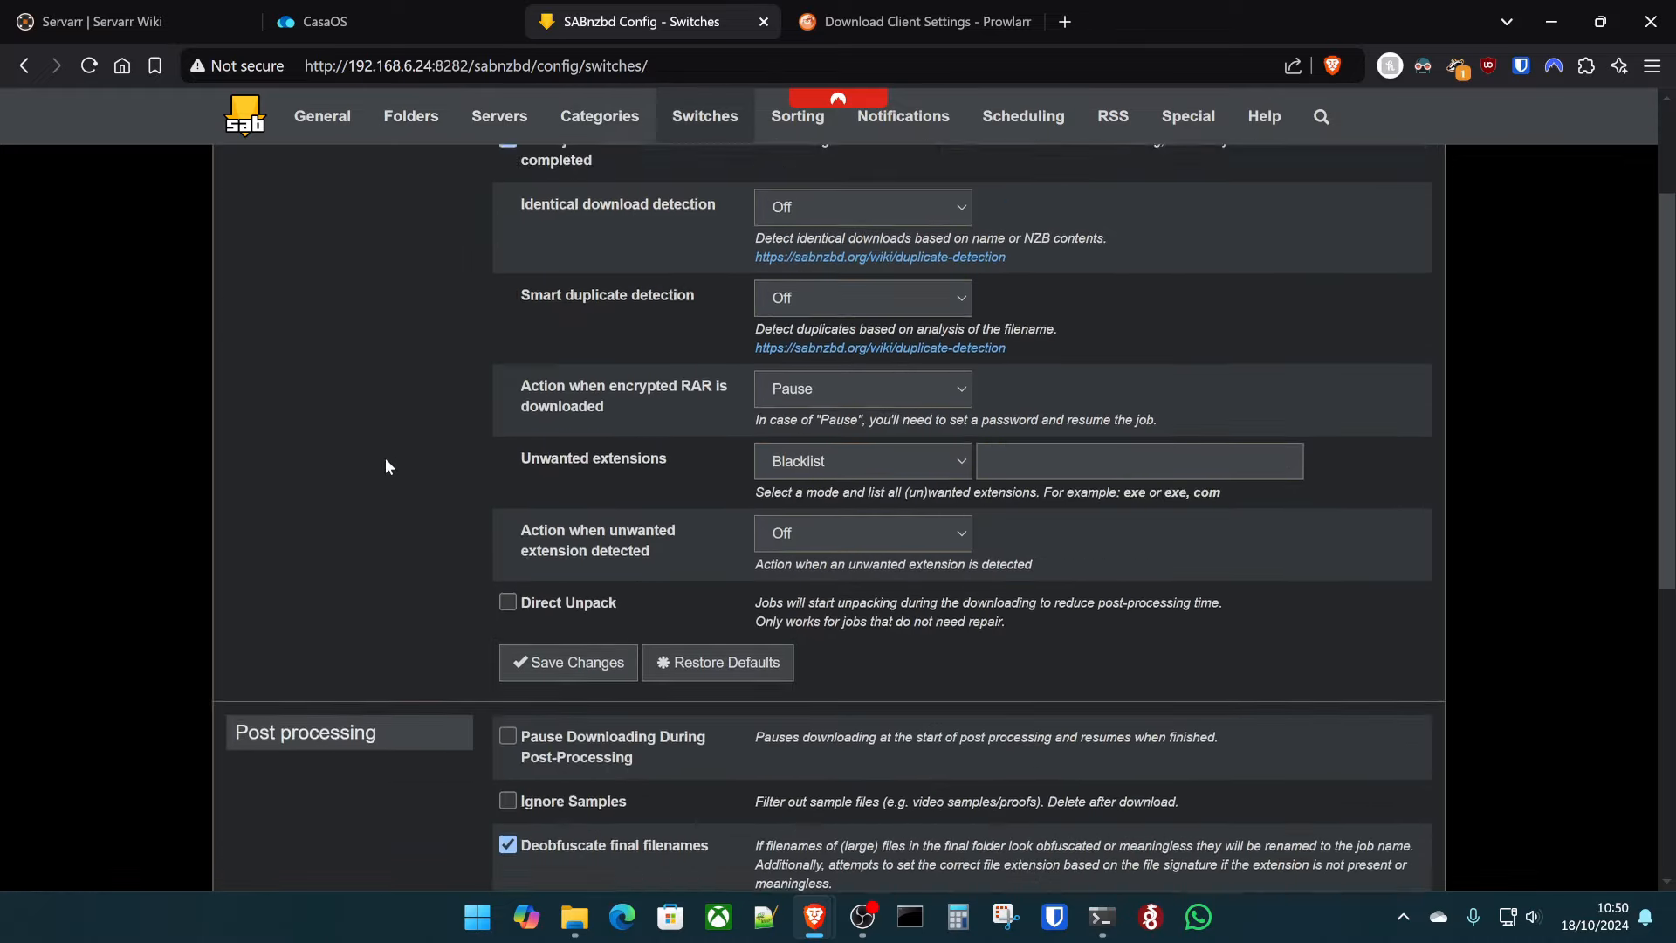
{"action": "scroll", "coordinate": [385, 458], "scroll_direction": "down", "scroll_amount": 1}
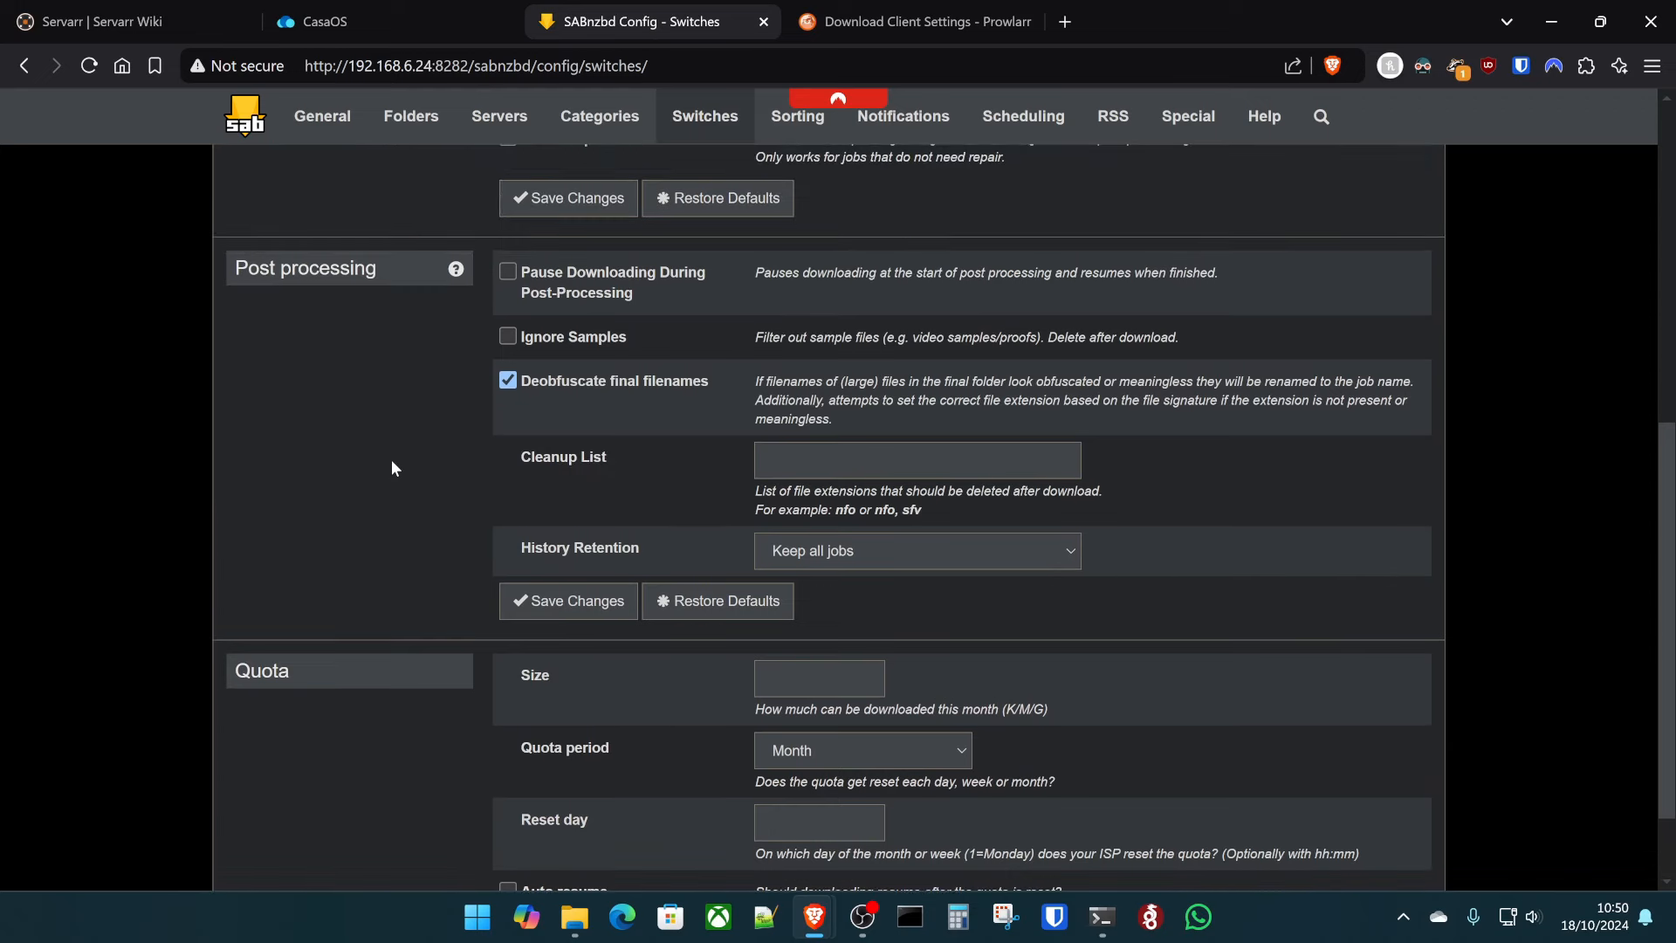
{"action": "scroll", "coordinate": [391, 468], "scroll_direction": "up", "scroll_amount": 5}
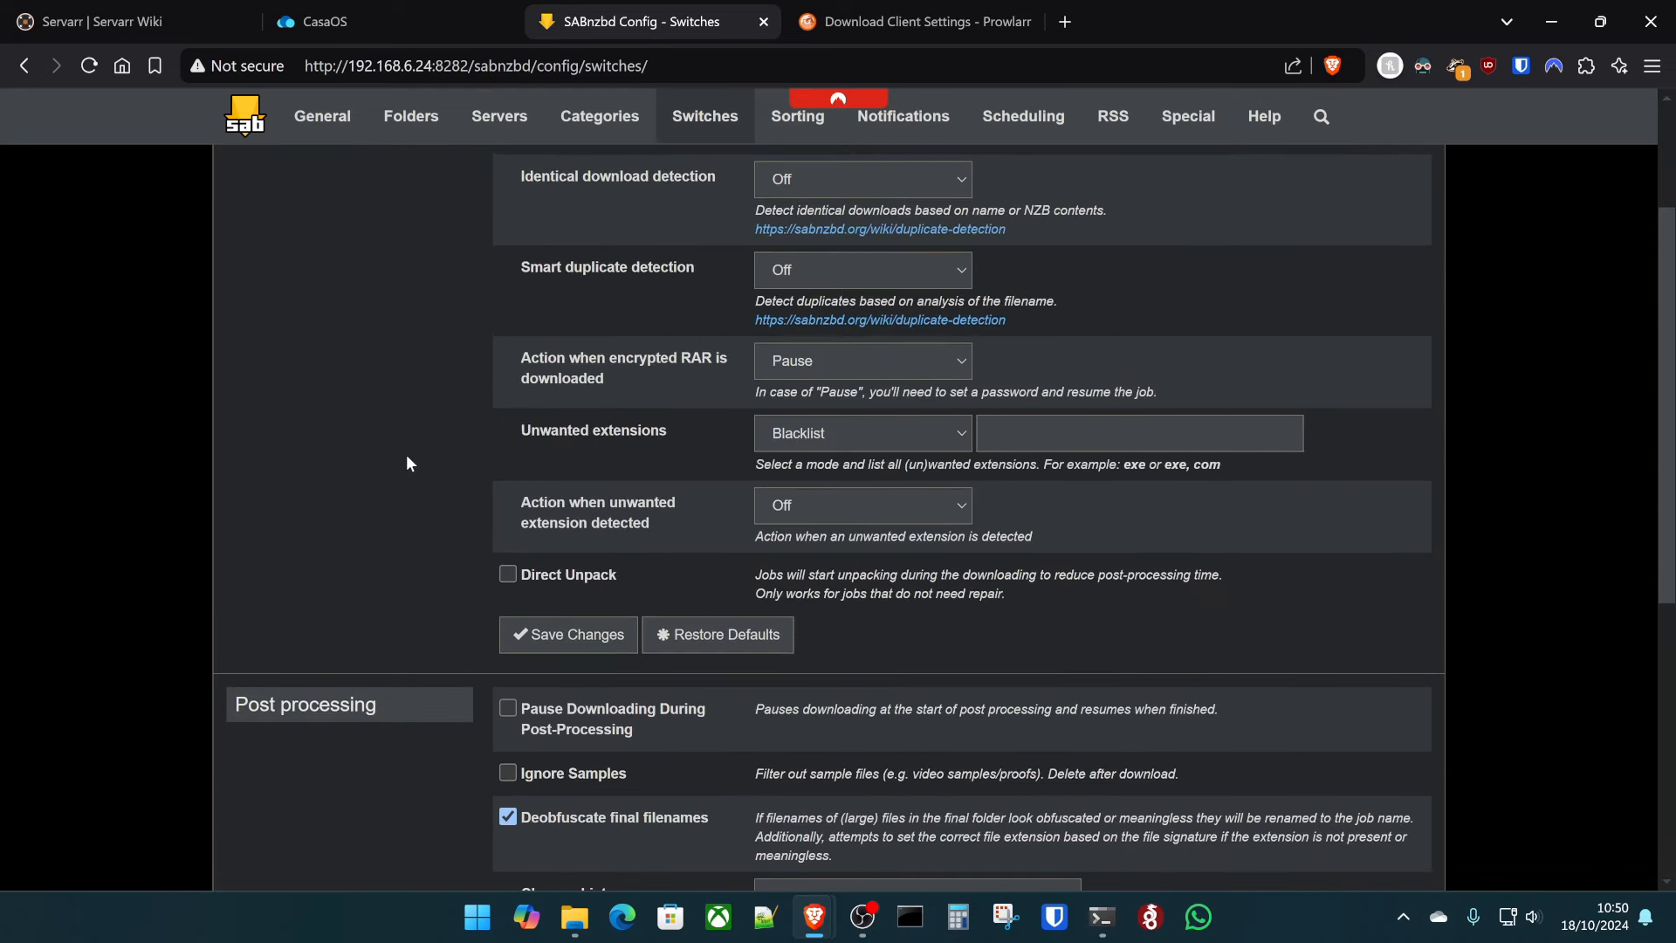
{"action": "scroll", "coordinate": [698, 434], "scroll_direction": "up", "scroll_amount": 2}
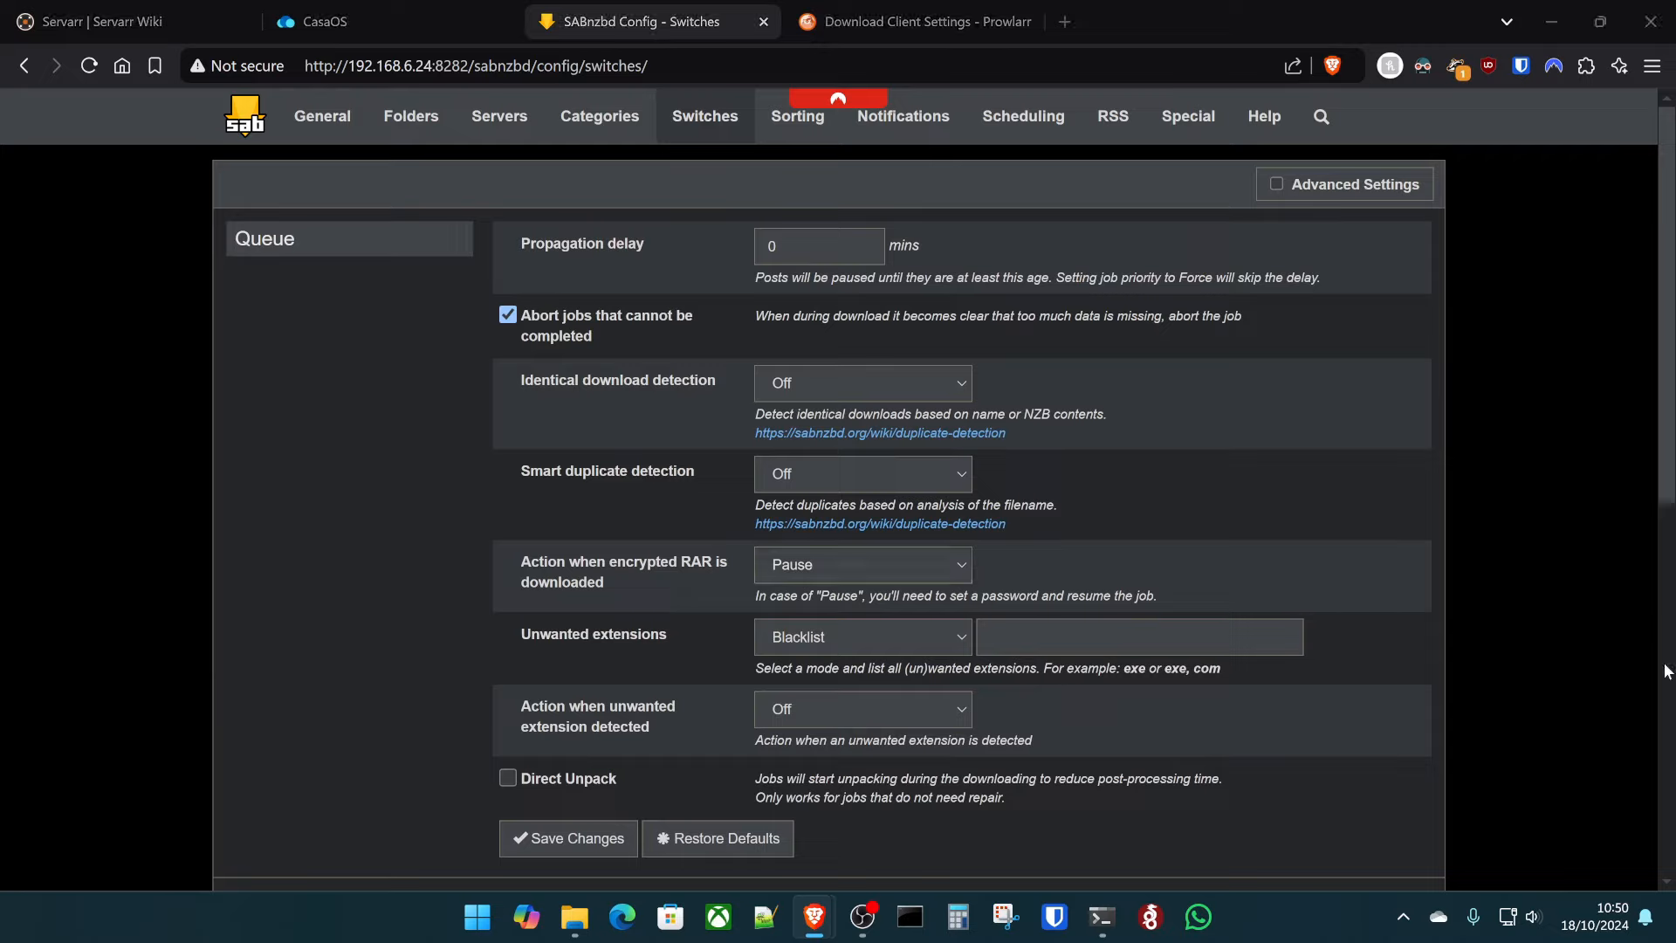
{"action": "left_click", "coordinate": [1057, 625]}
{"action": "key", "text": "ctrl+v"}
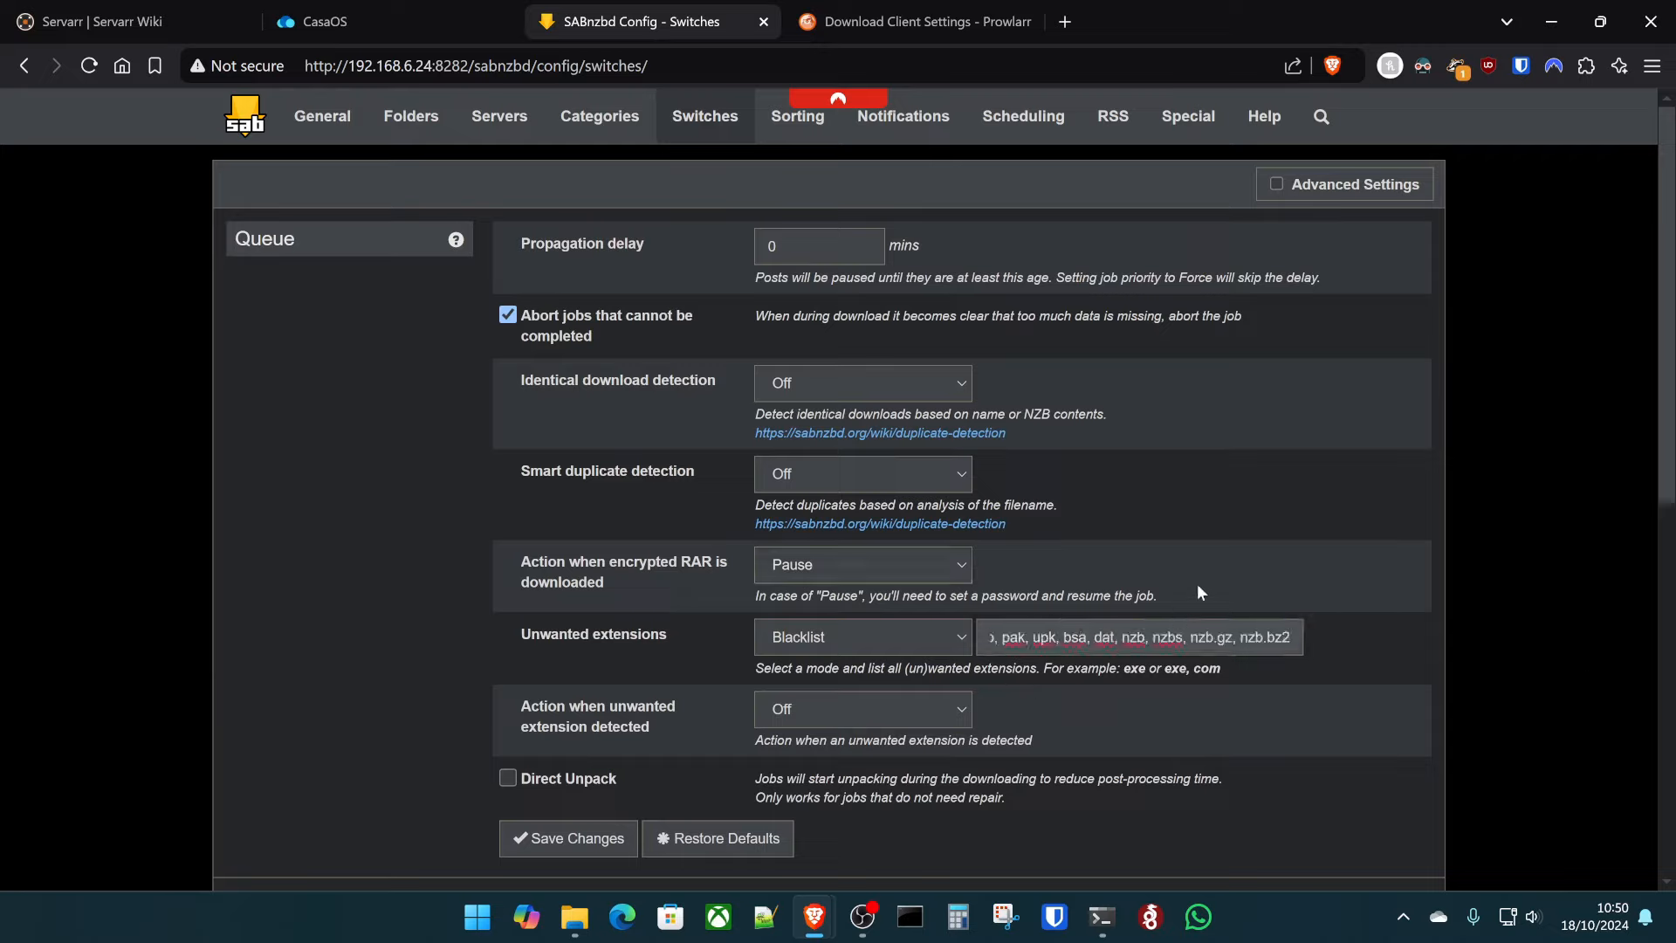
{"action": "key", "text": "Left"}
{"action": "key", "text": "Left"}
{"action": "key", "text": "Left"}
{"action": "key", "text": "Left"}
{"action": "key", "text": "Left"}
{"action": "key", "text": "Left"}
{"action": "key", "text": "Left"}
{"action": "key", "text": "Left"}
{"action": "key", "text": "Left"}
{"action": "key", "text": "Left"}
{"action": "key", "text": "Left"}
{"action": "key", "text": "Left"}
{"action": "key", "text": "Left"}
{"action": "key", "text": "Left"}
{"action": "key", "text": "Left"}
{"action": "key", "text": "Left"}
{"action": "key", "text": "Left"}
{"action": "key", "text": "Left"}
{"action": "key", "text": "Left"}
{"action": "key", "text": "Left"}
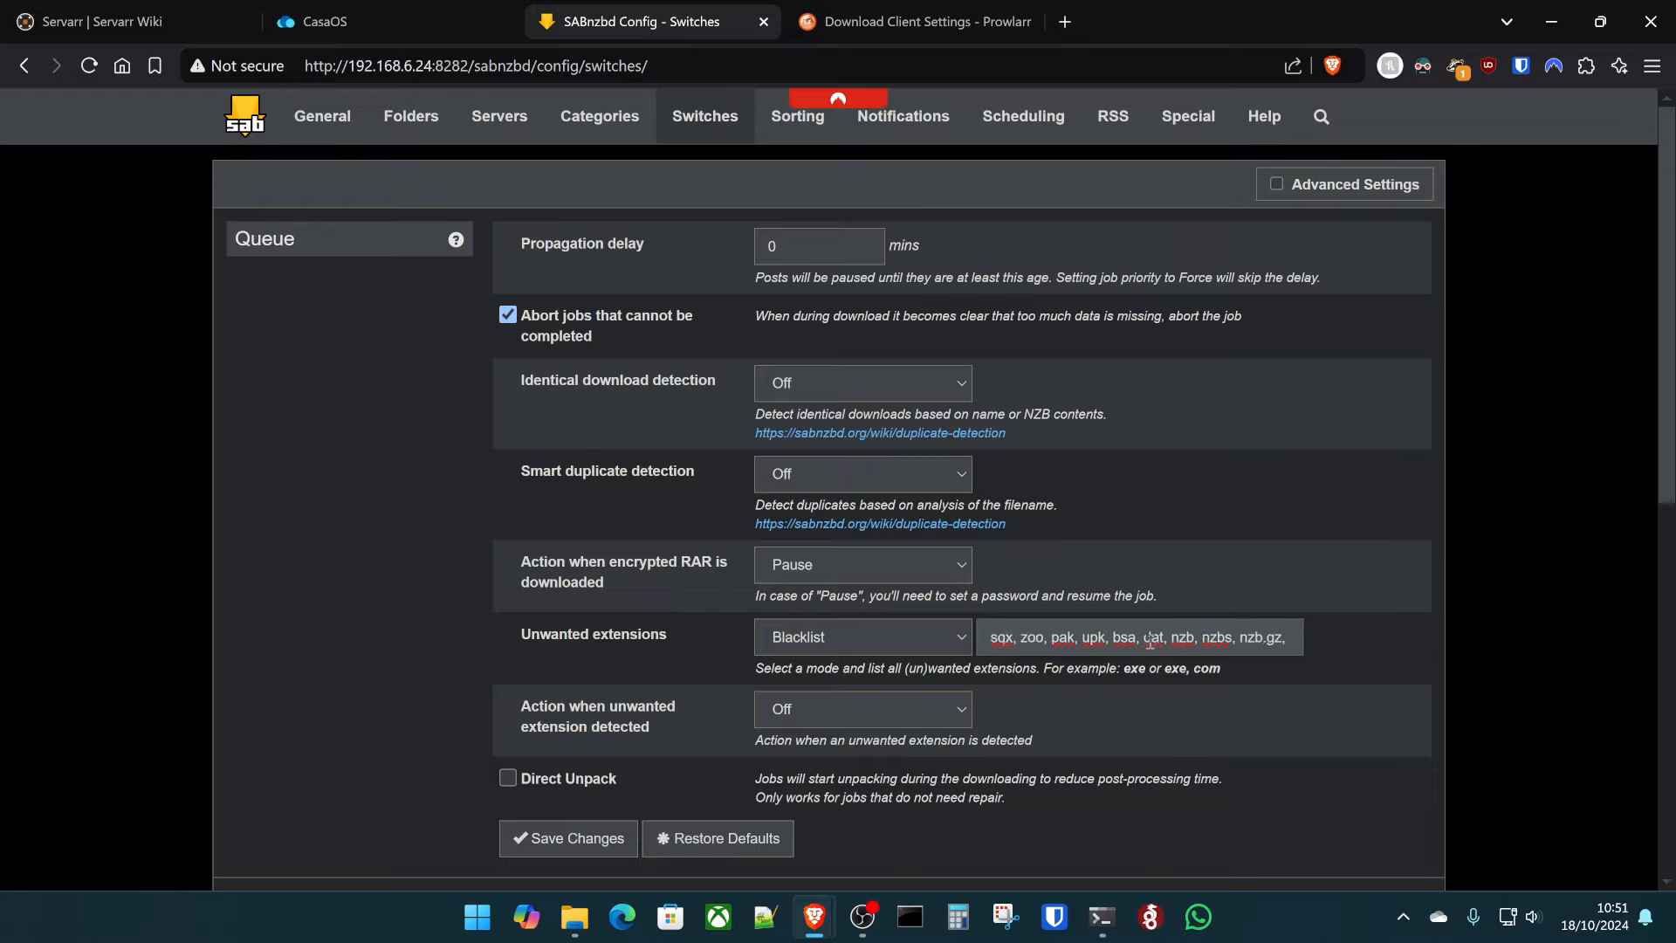
{"action": "key", "text": "Left"}
{"action": "key", "text": "Left"}
{"action": "key", "text": "Left"}
{"action": "key", "text": "Left"}
{"action": "key", "text": "Left"}
{"action": "key", "text": "Left"}
{"action": "key", "text": "Left"}
{"action": "key", "text": "Left"}
{"action": "key", "text": "Left"}
{"action": "key", "text": "Left"}
{"action": "key", "text": "Left"}
{"action": "key", "text": "Left"}
{"action": "key", "text": "Left"}
{"action": "key", "text": "Left"}
{"action": "key", "text": "Left"}
{"action": "key", "text": "Left"}
{"action": "key", "text": "Left"}
{"action": "key", "text": "Left"}
{"action": "key", "text": "Left"}
{"action": "key", "text": "Left"}
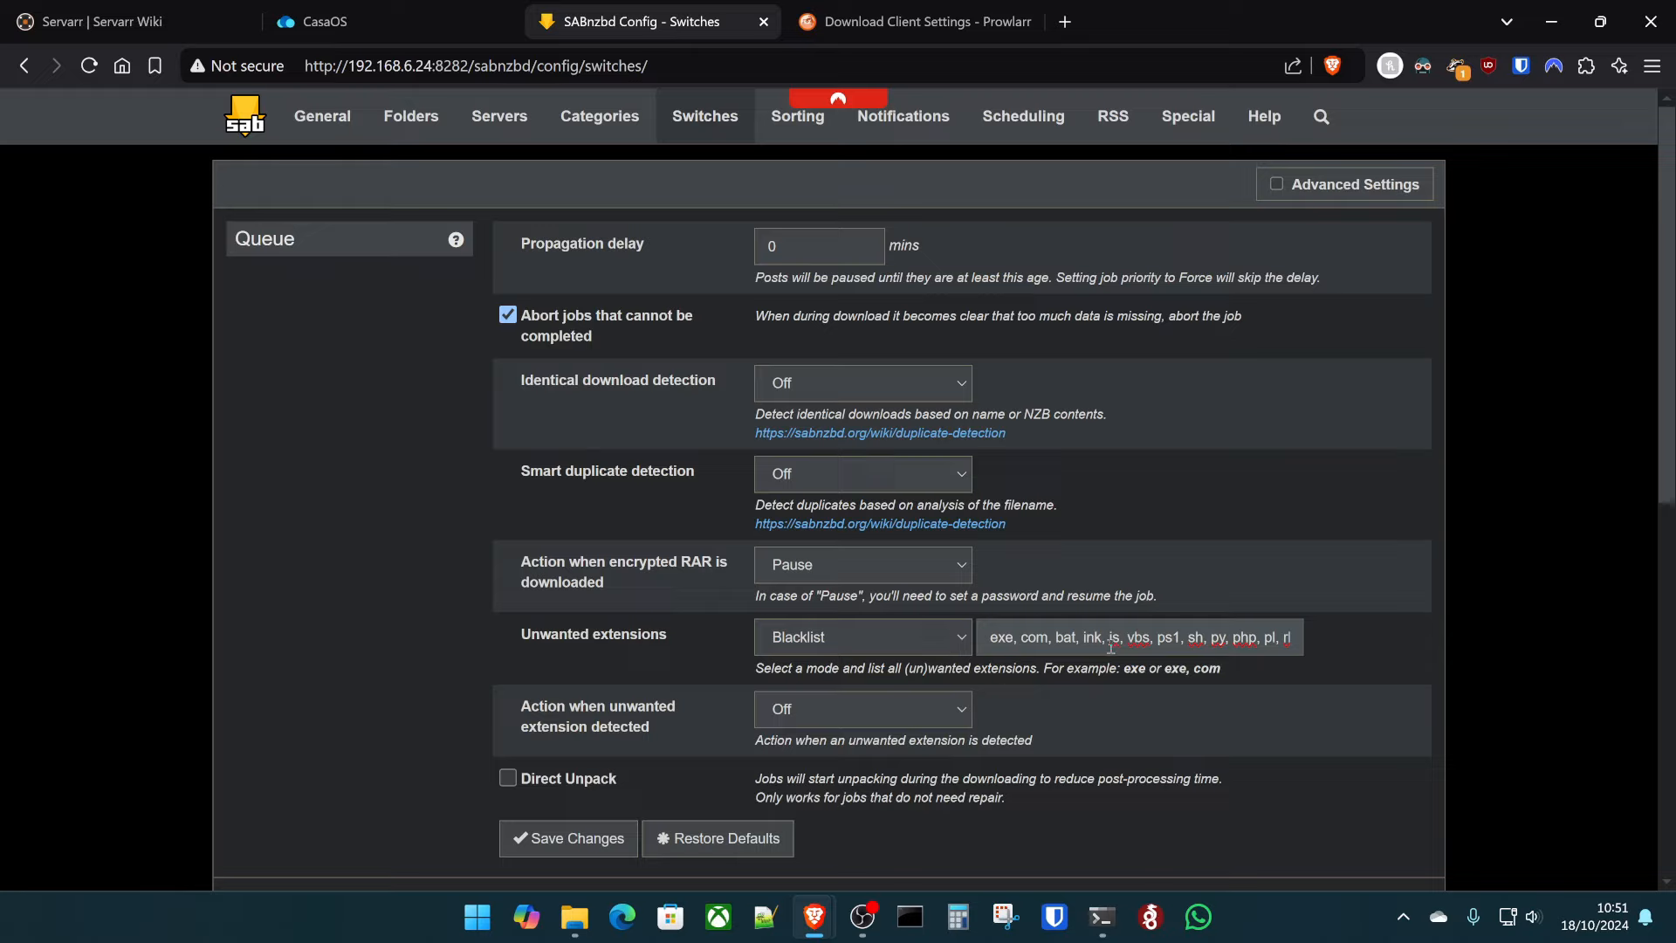
- Append the remaining extensions through nzb.gz, nzb.bz2 to the blacklist and save
{"action": "left_click", "coordinate": [1035, 638]}
{"action": "key", "text": "End"}
{"action": "key", "text": "ctrl+v"}
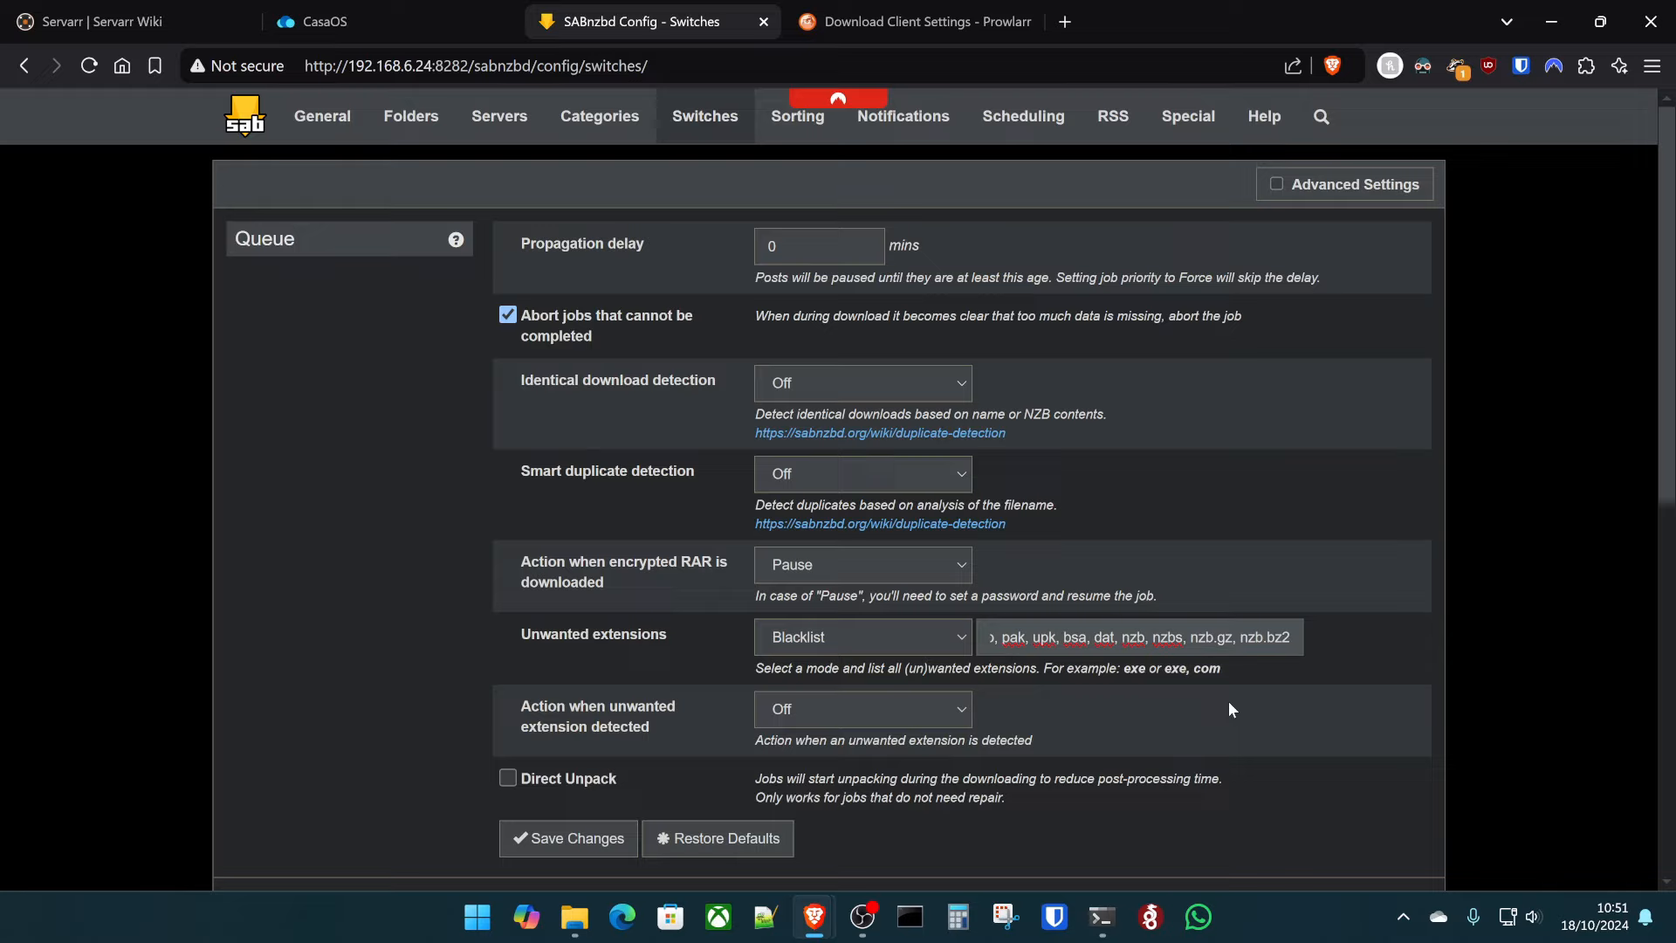
{"action": "key", "text": "Left"}
{"action": "key", "text": "Left"}
{"action": "key", "text": "Left"}
{"action": "key", "text": "Left"}
{"action": "key", "text": "Left"}
{"action": "key", "text": "Left"}
{"action": "key", "text": "Left"}
{"action": "key", "text": "Left"}
{"action": "key", "text": "Left"}
{"action": "key", "text": "Left"}
{"action": "key", "text": "Left"}
{"action": "key", "text": "Left"}
{"action": "key", "text": "Left"}
{"action": "key", "text": "Left"}
{"action": "key", "text": "Left"}
{"action": "key", "text": "Left"}
{"action": "key", "text": "Left"}
{"action": "key", "text": "Left"}
{"action": "key", "text": "Left"}
{"action": "key", "text": "Left"}
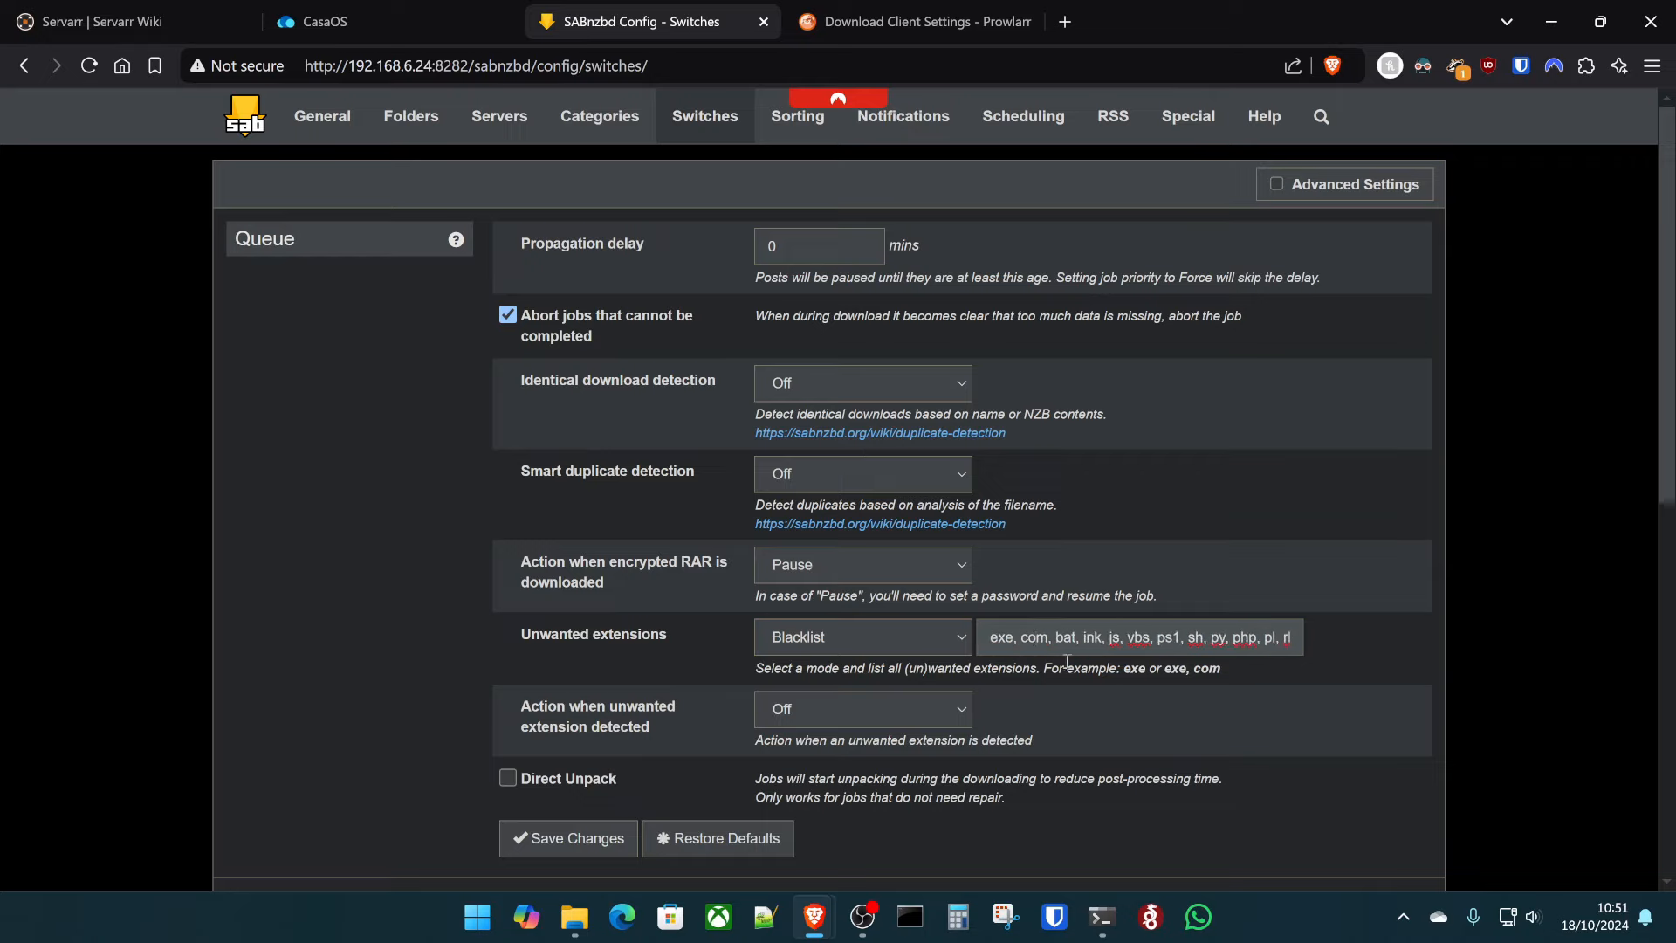
{"action": "scroll", "coordinate": [1167, 639], "scroll_direction": "right", "scroll_amount": 15}
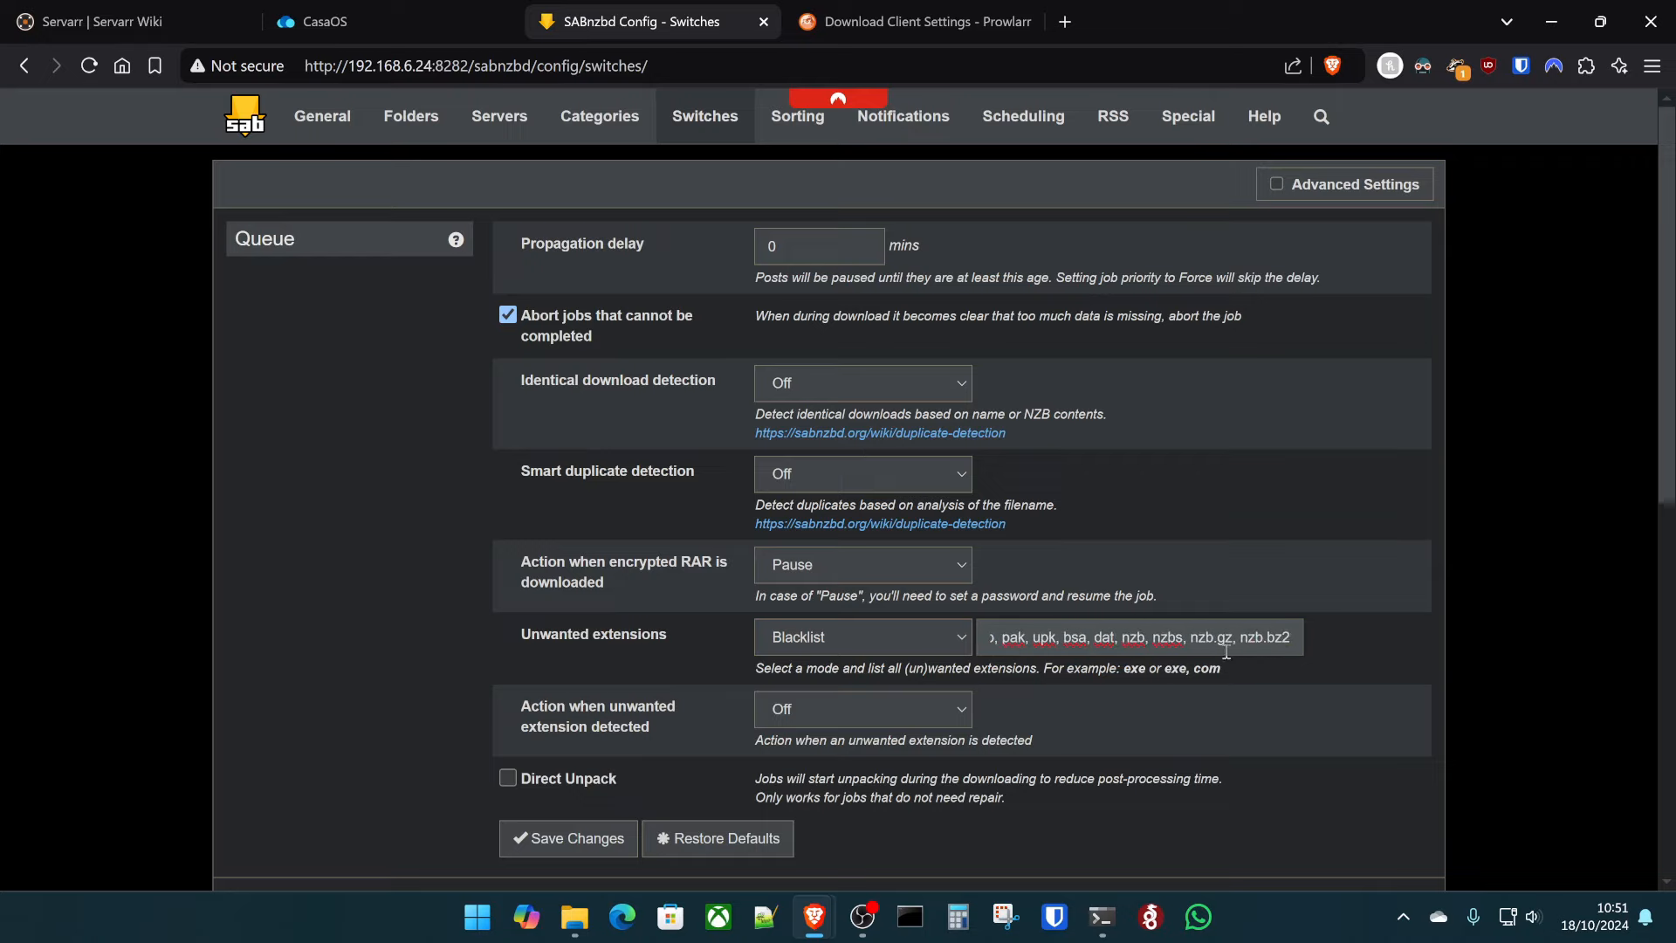
{"action": "scroll", "coordinate": [1226, 651], "scroll_direction": "left", "scroll_amount": 15}
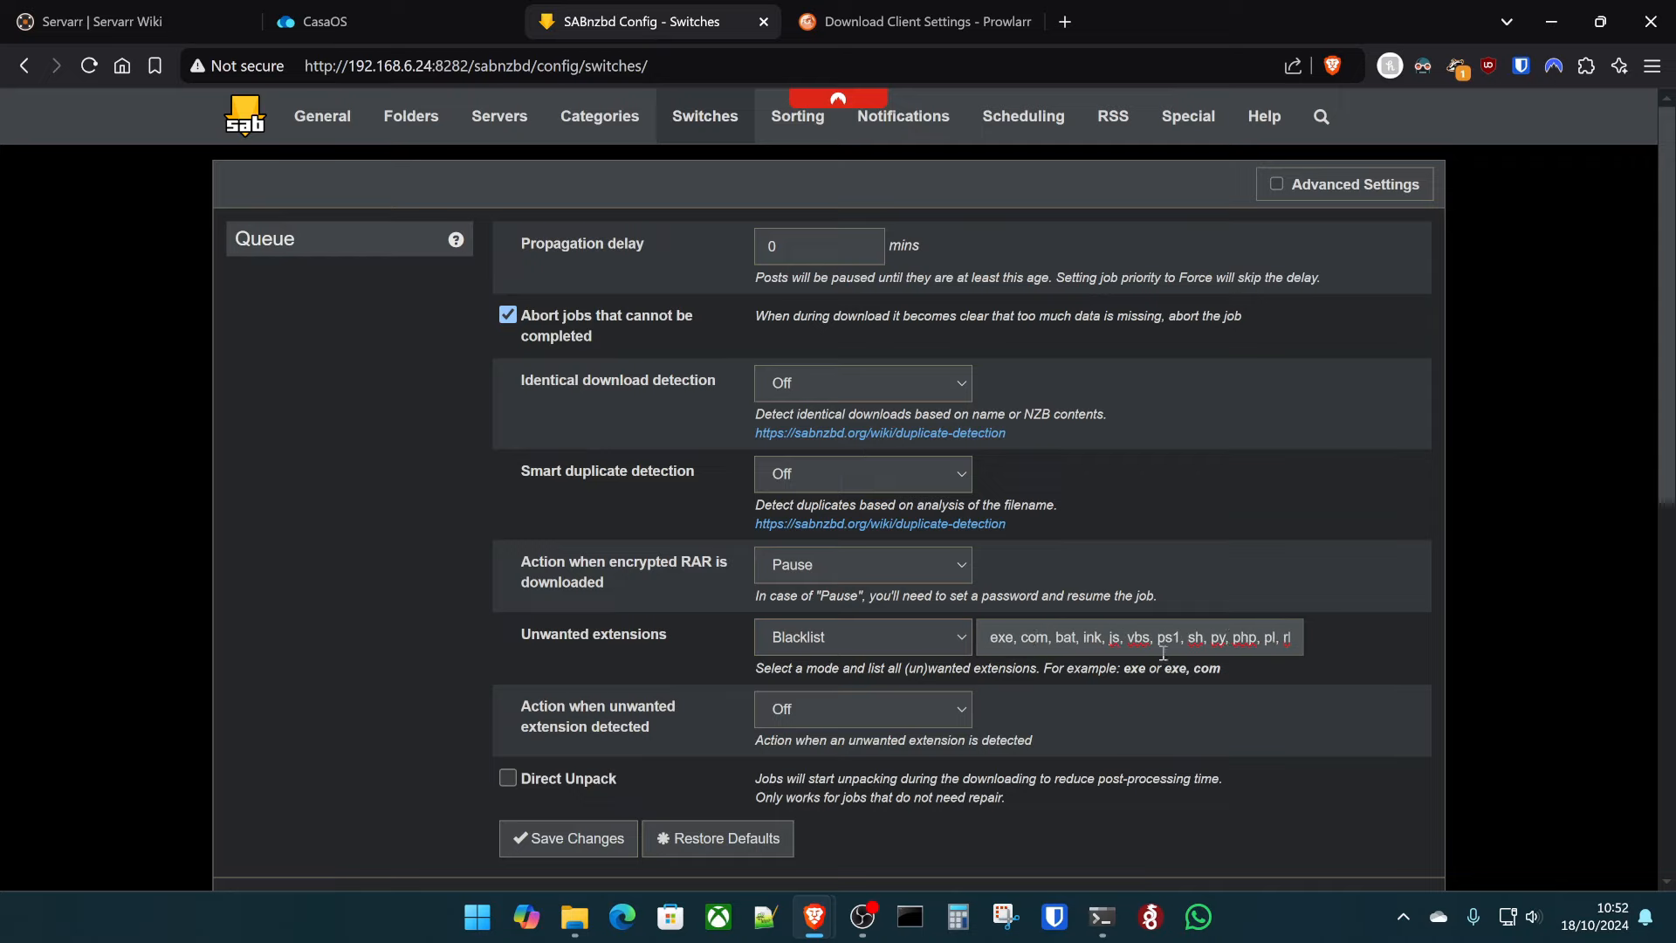
{"action": "left_click", "coordinate": [572, 850]}
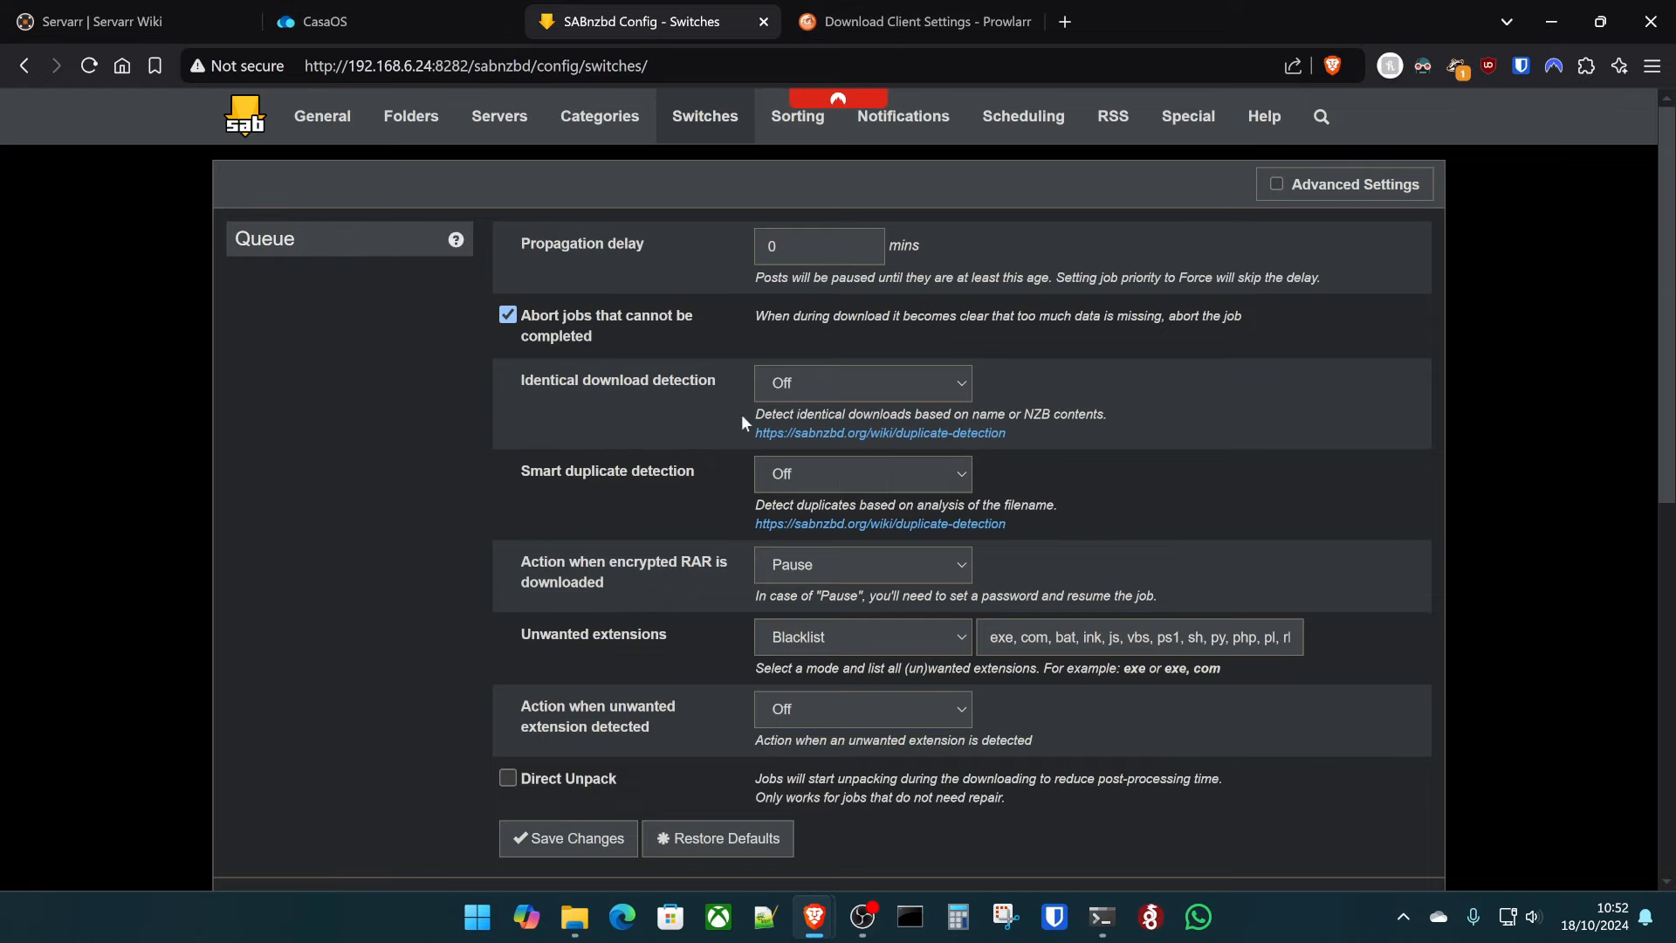
- Compare sabnzbd's CasaOS port mapping 8282→8080 with SABnzbd's General settings port
{"action": "left_click", "coordinate": [402, 9]}
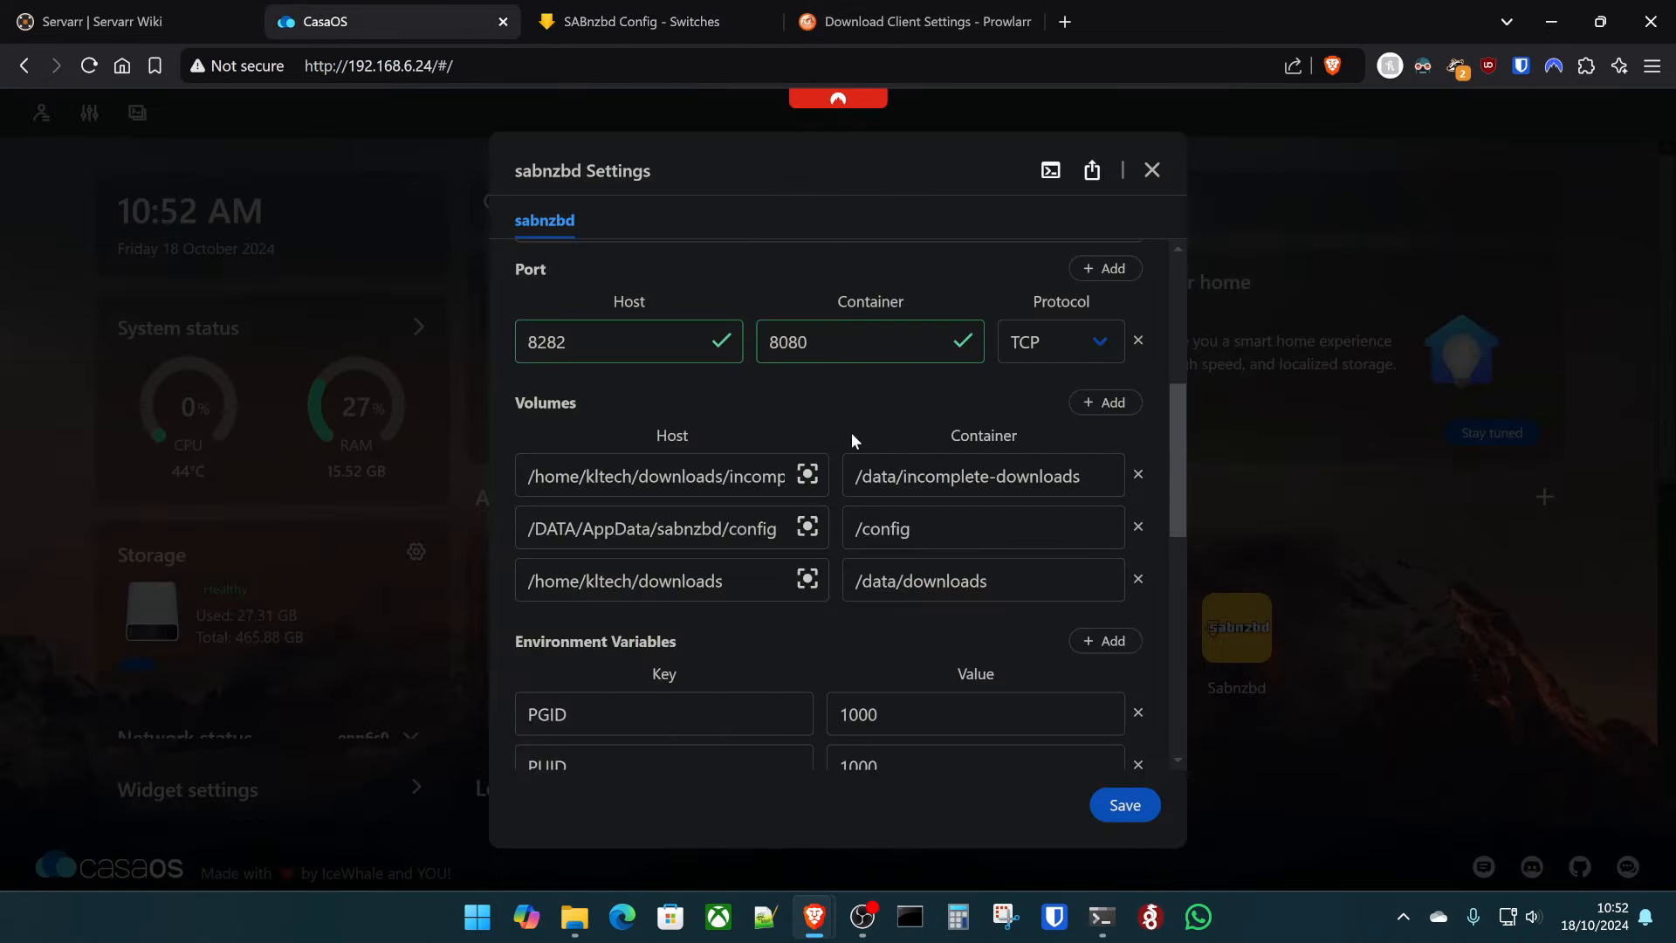
{"action": "left_click", "coordinate": [637, 13]}
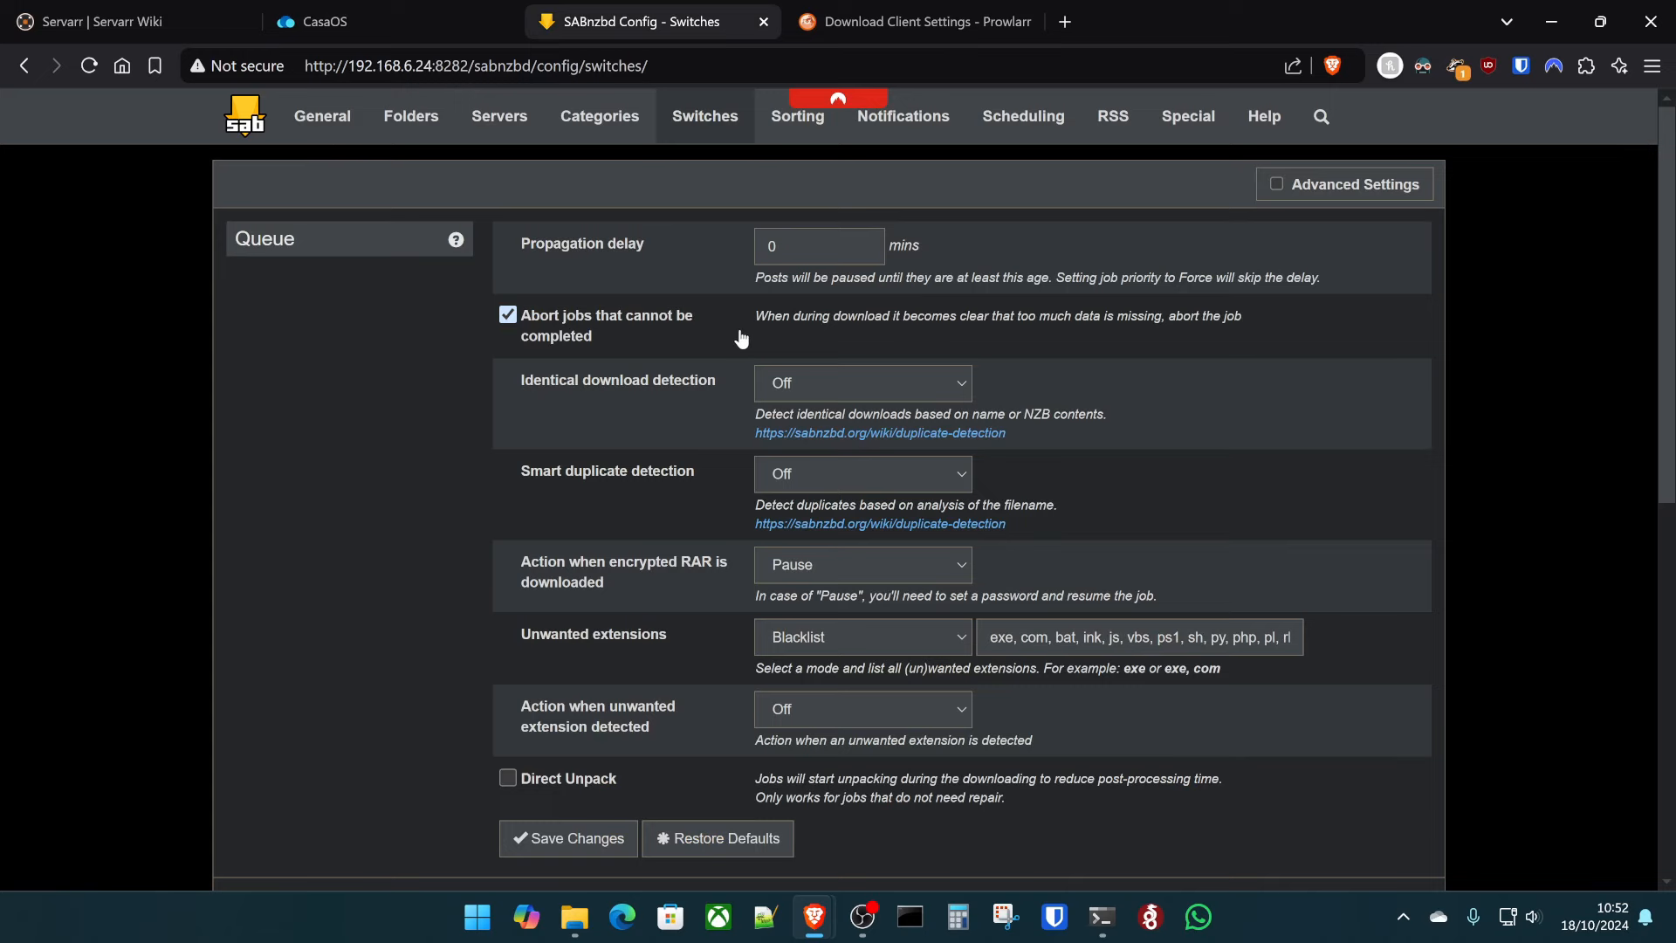
{"action": "left_click", "coordinate": [950, 14]}
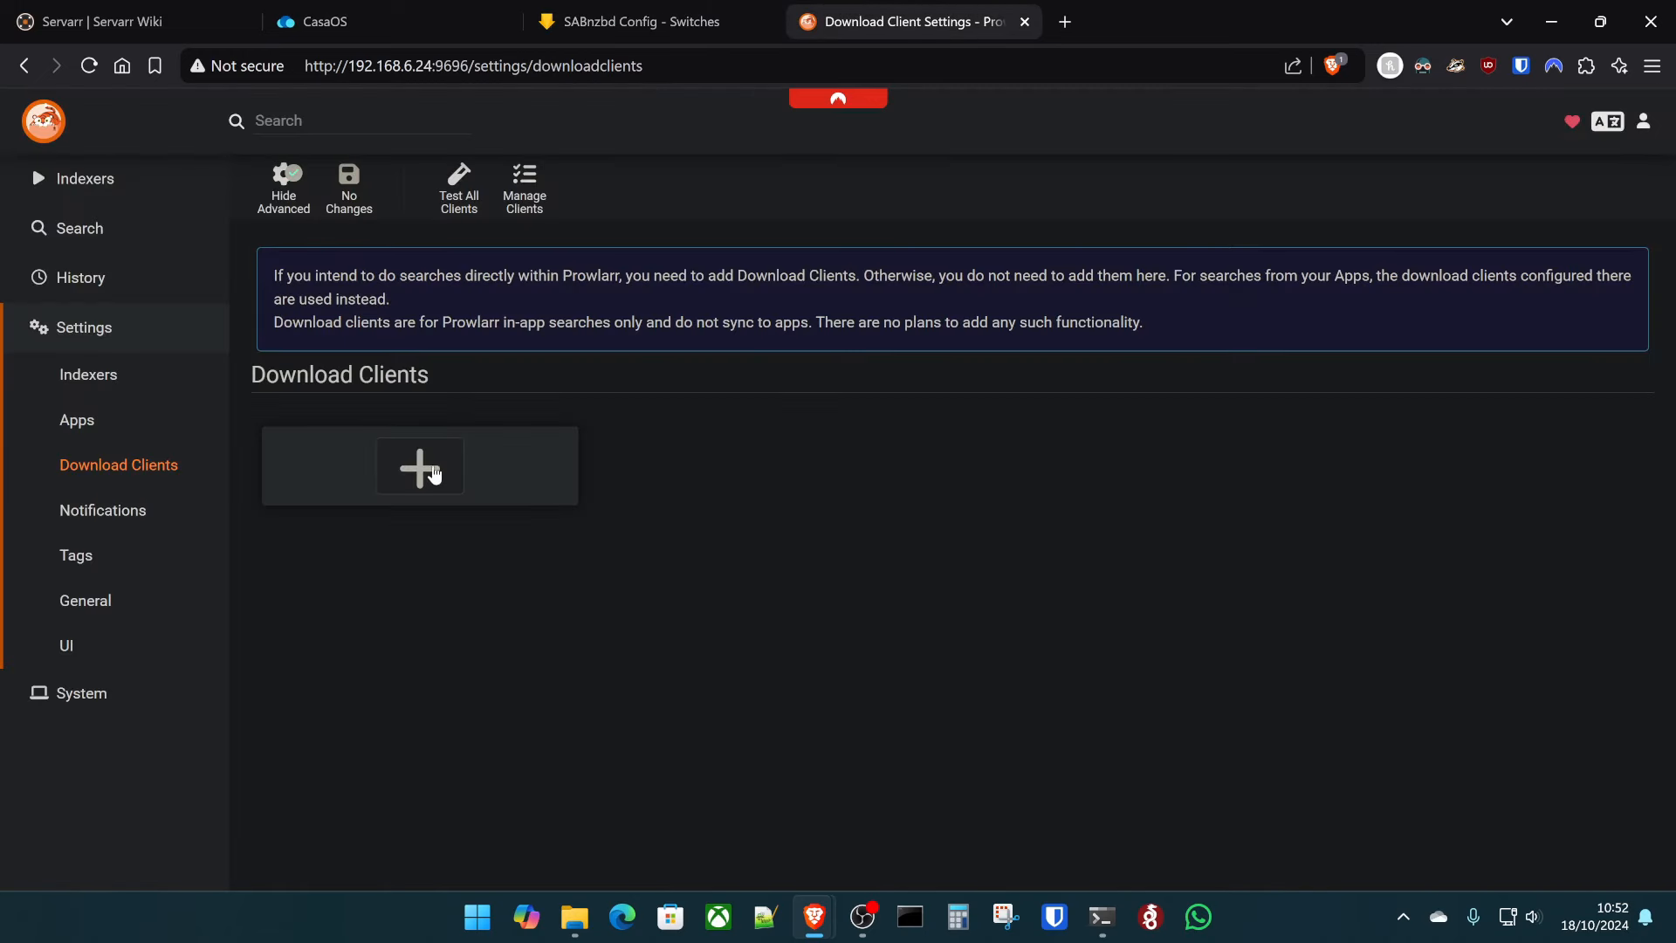
{"action": "left_click", "coordinate": [637, 21]}
{"action": "left_click", "coordinate": [321, 119]}
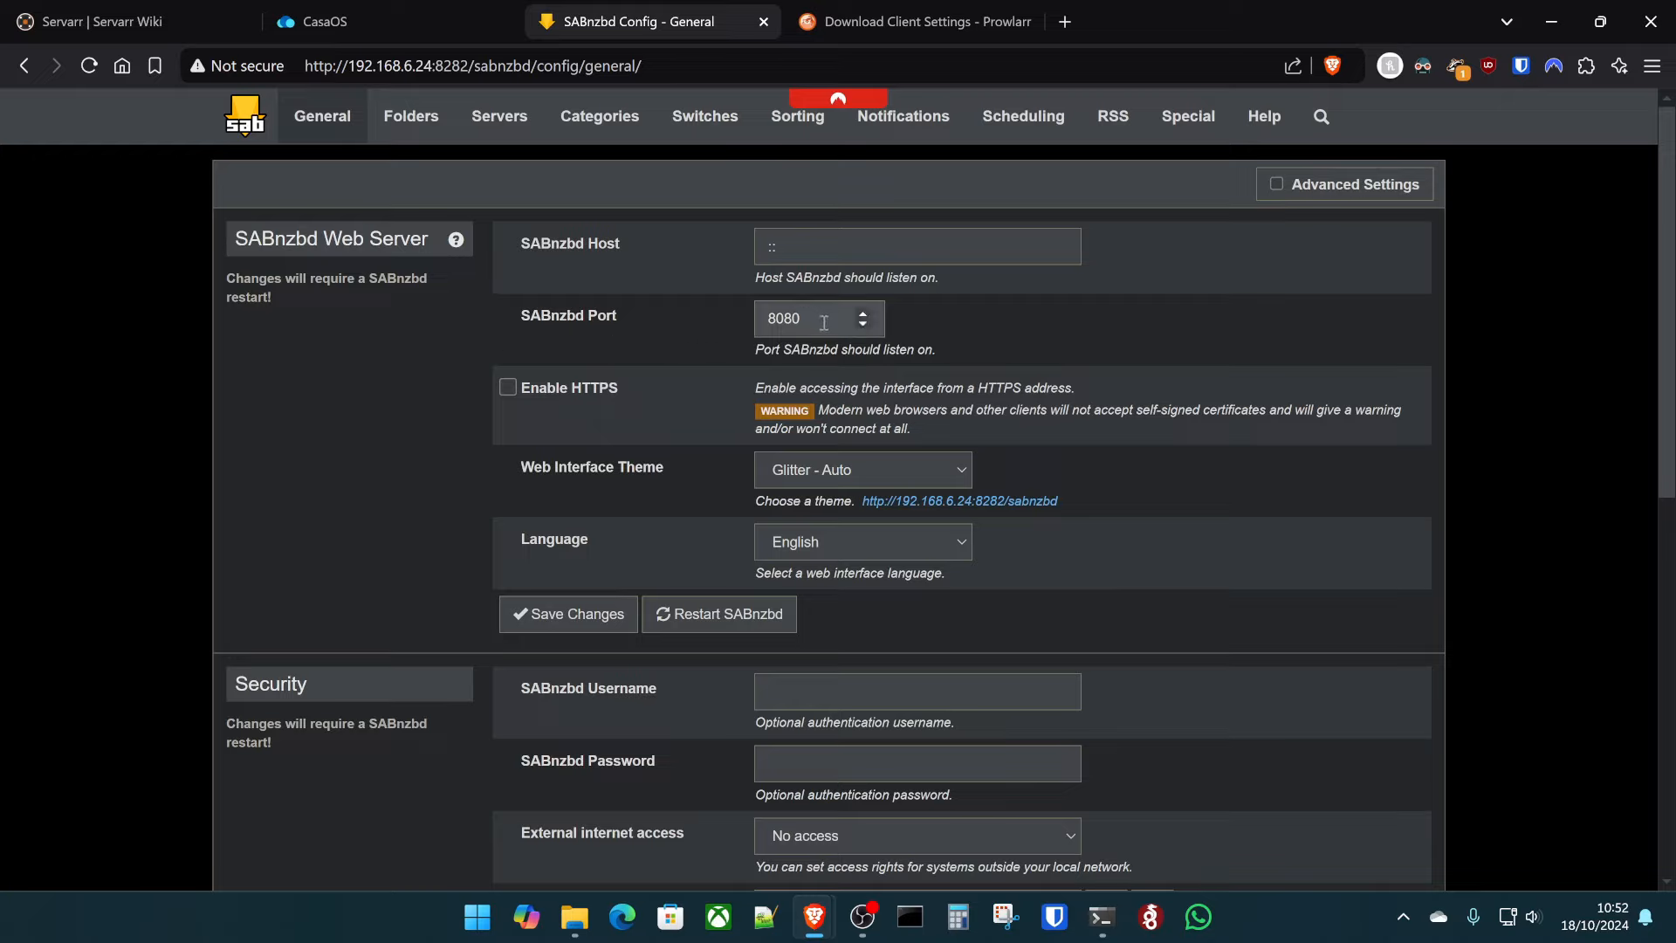
{"action": "left_click", "coordinate": [325, 21]}
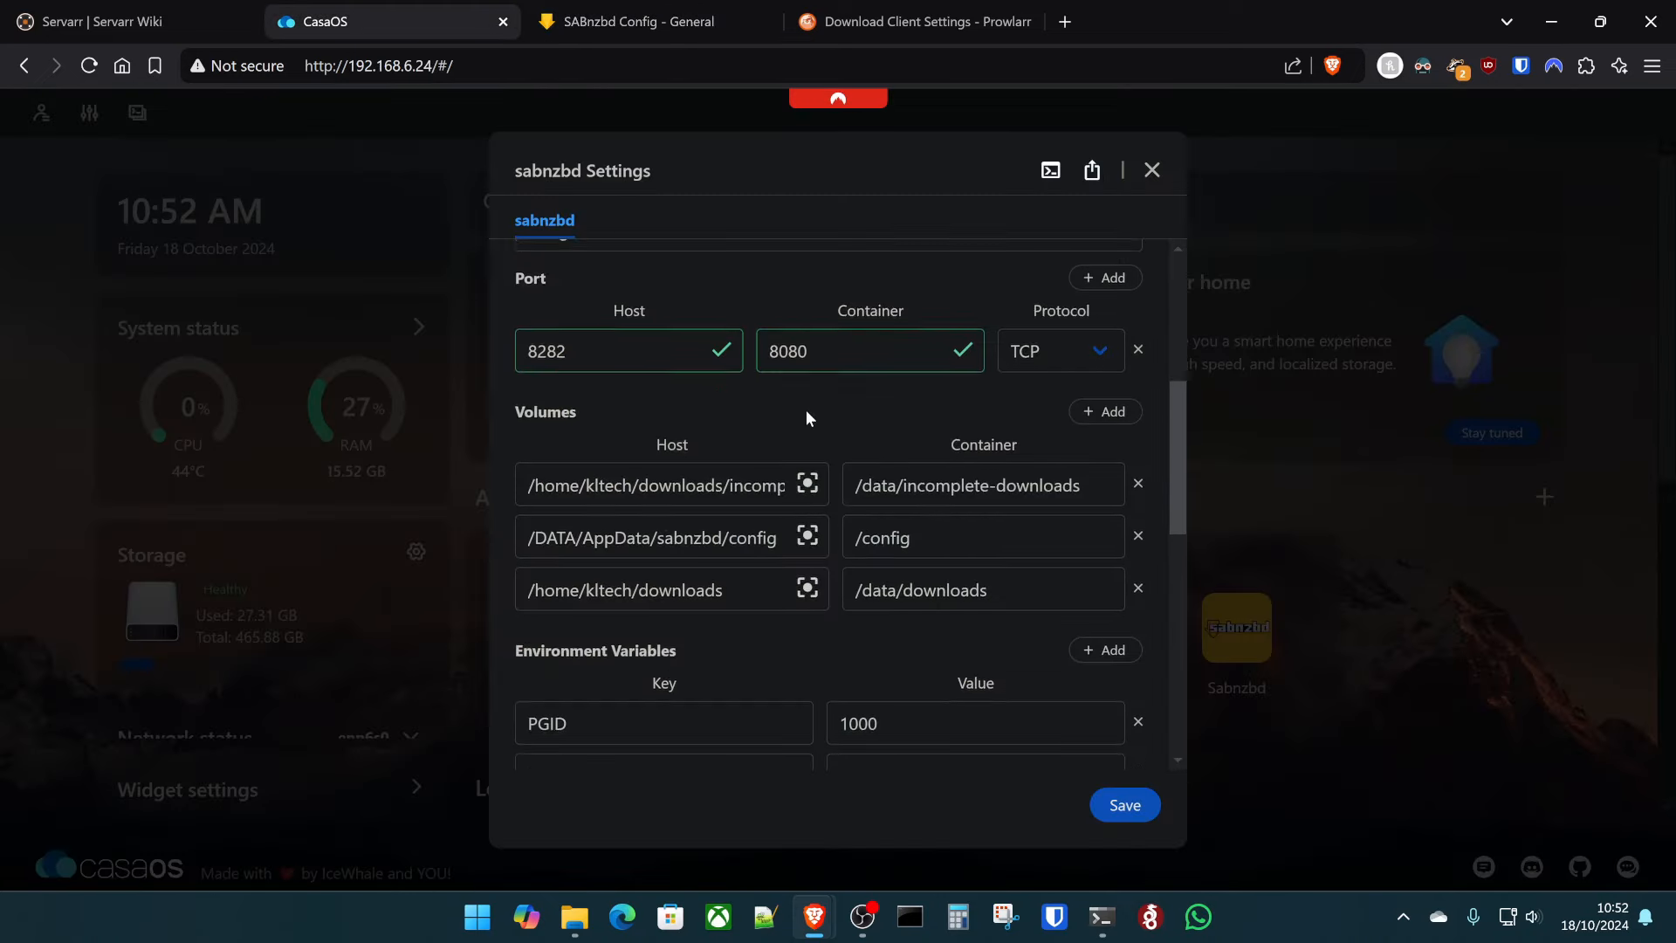
{"action": "scroll", "coordinate": [805, 411], "scroll_direction": "up", "scroll_amount": 2}
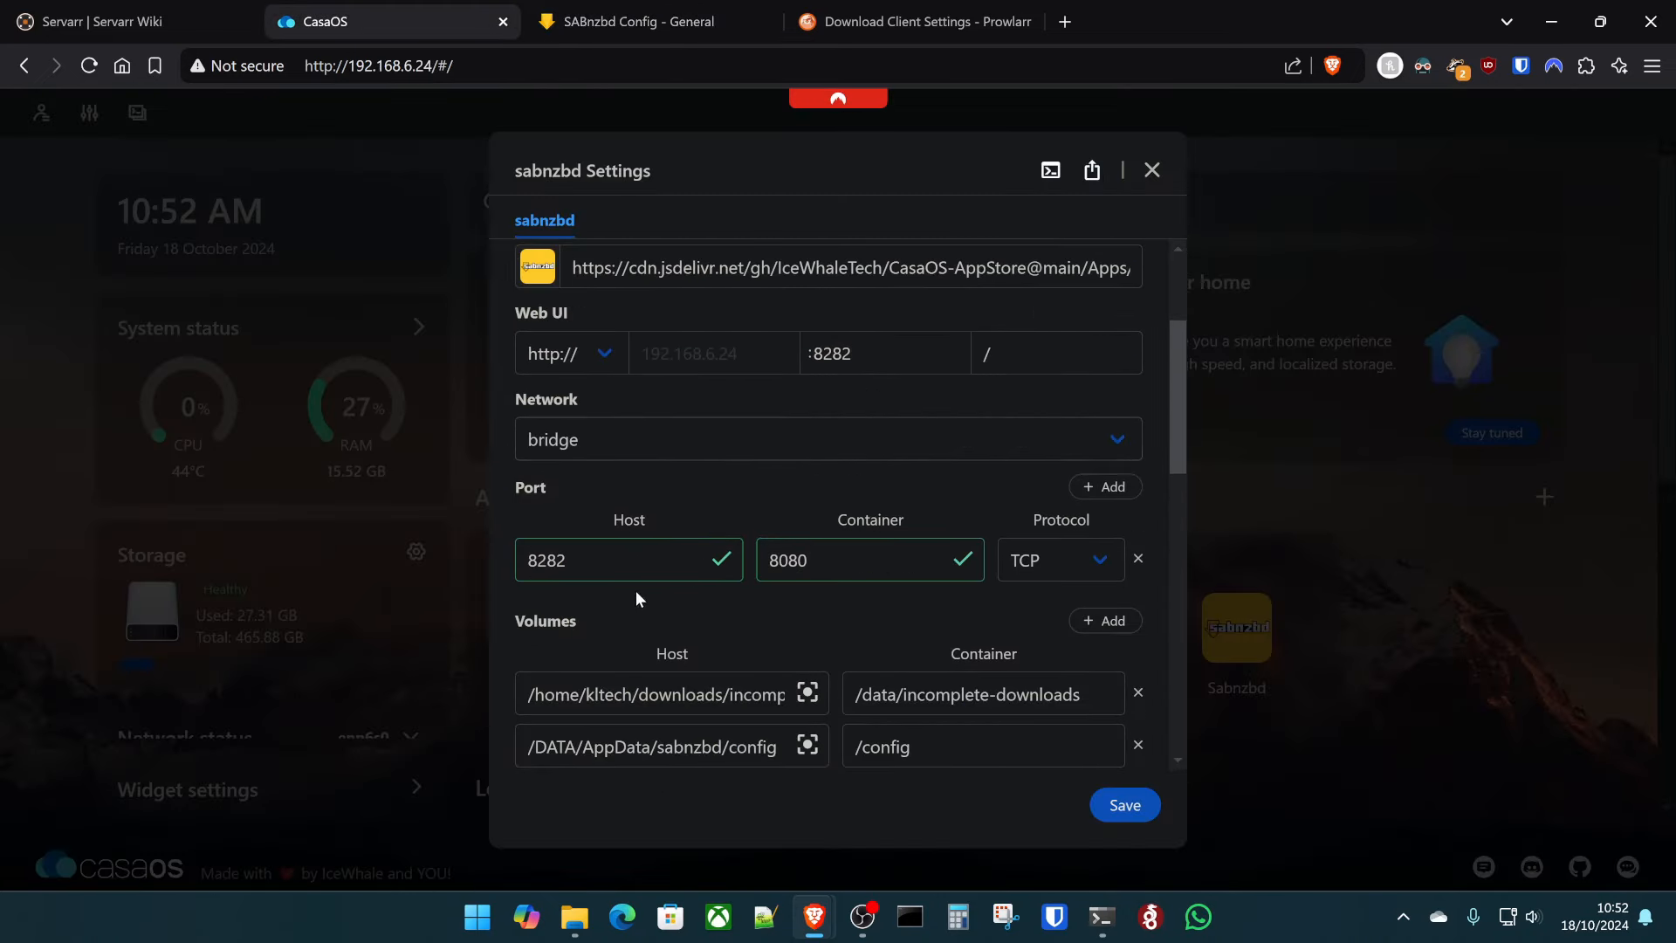
- Start adding a SABnzbd download client in Prowlarr
{"action": "left_click", "coordinate": [912, 21]}
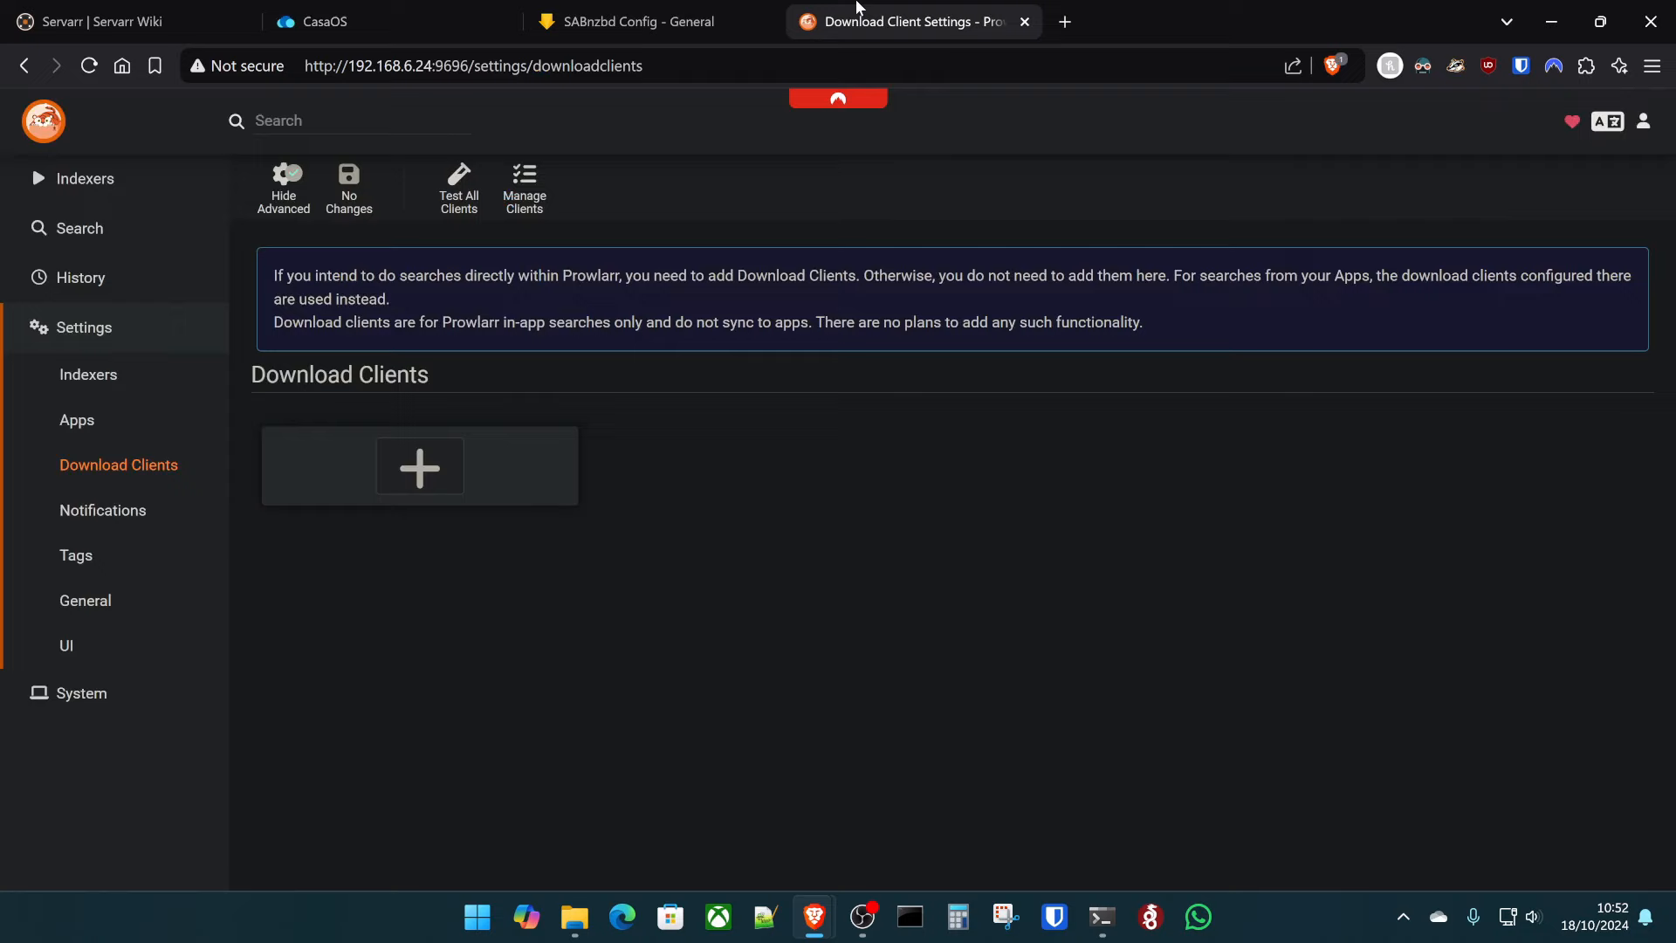
{"action": "left_click", "coordinate": [394, 474]}
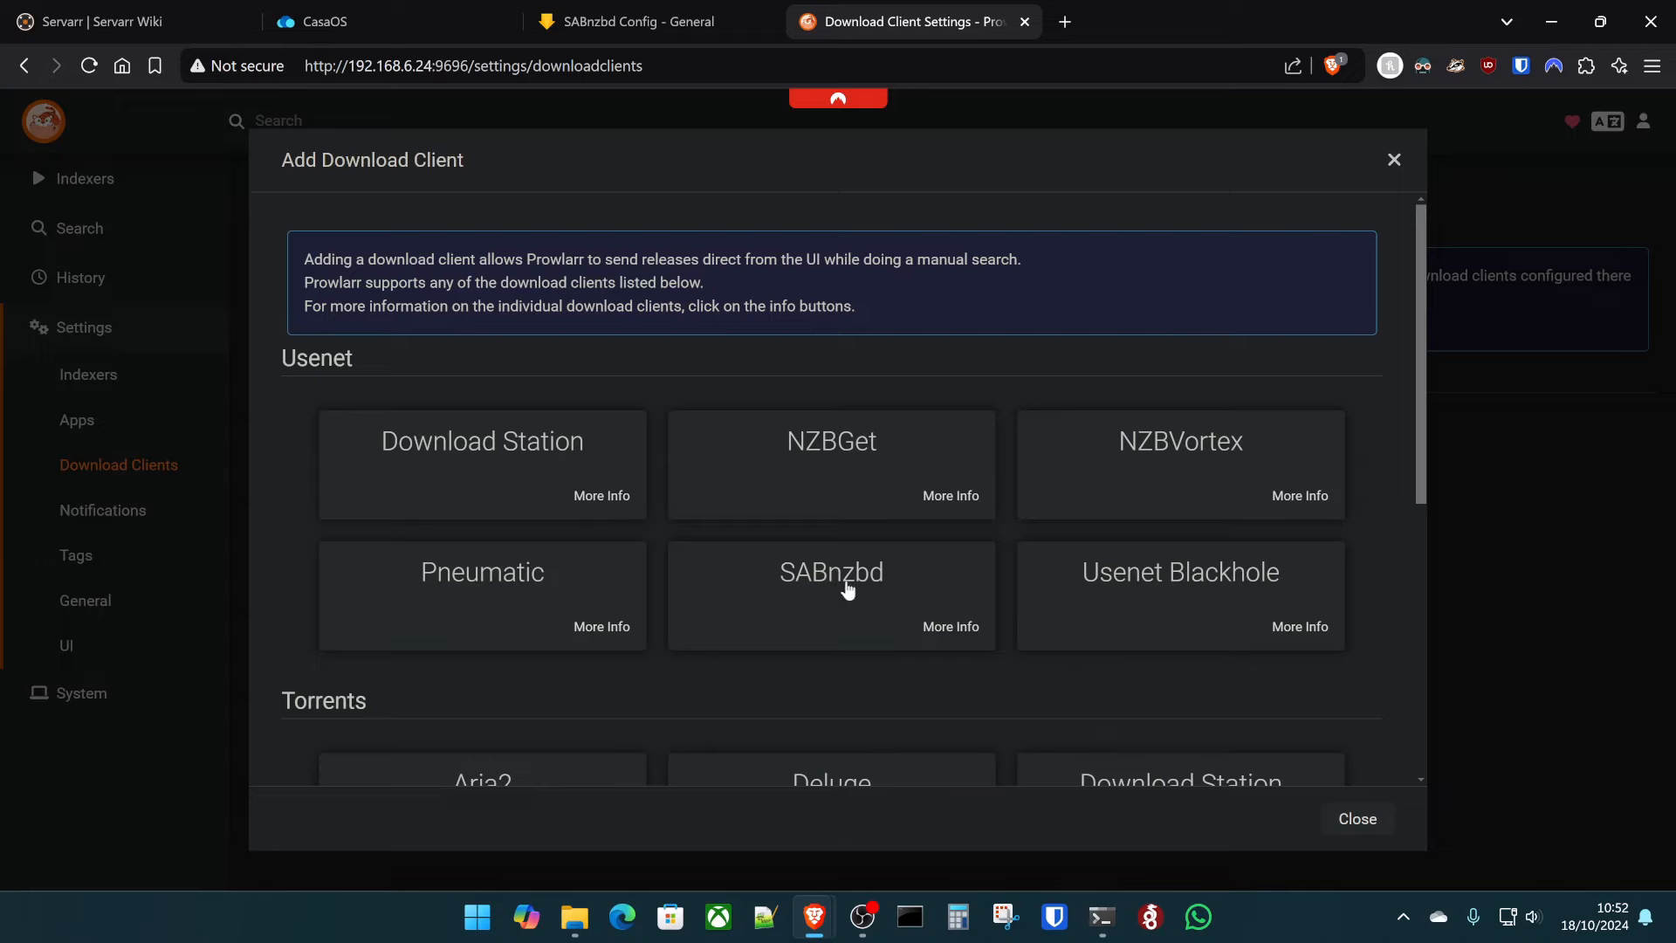
{"action": "left_click", "coordinate": [1394, 160]}
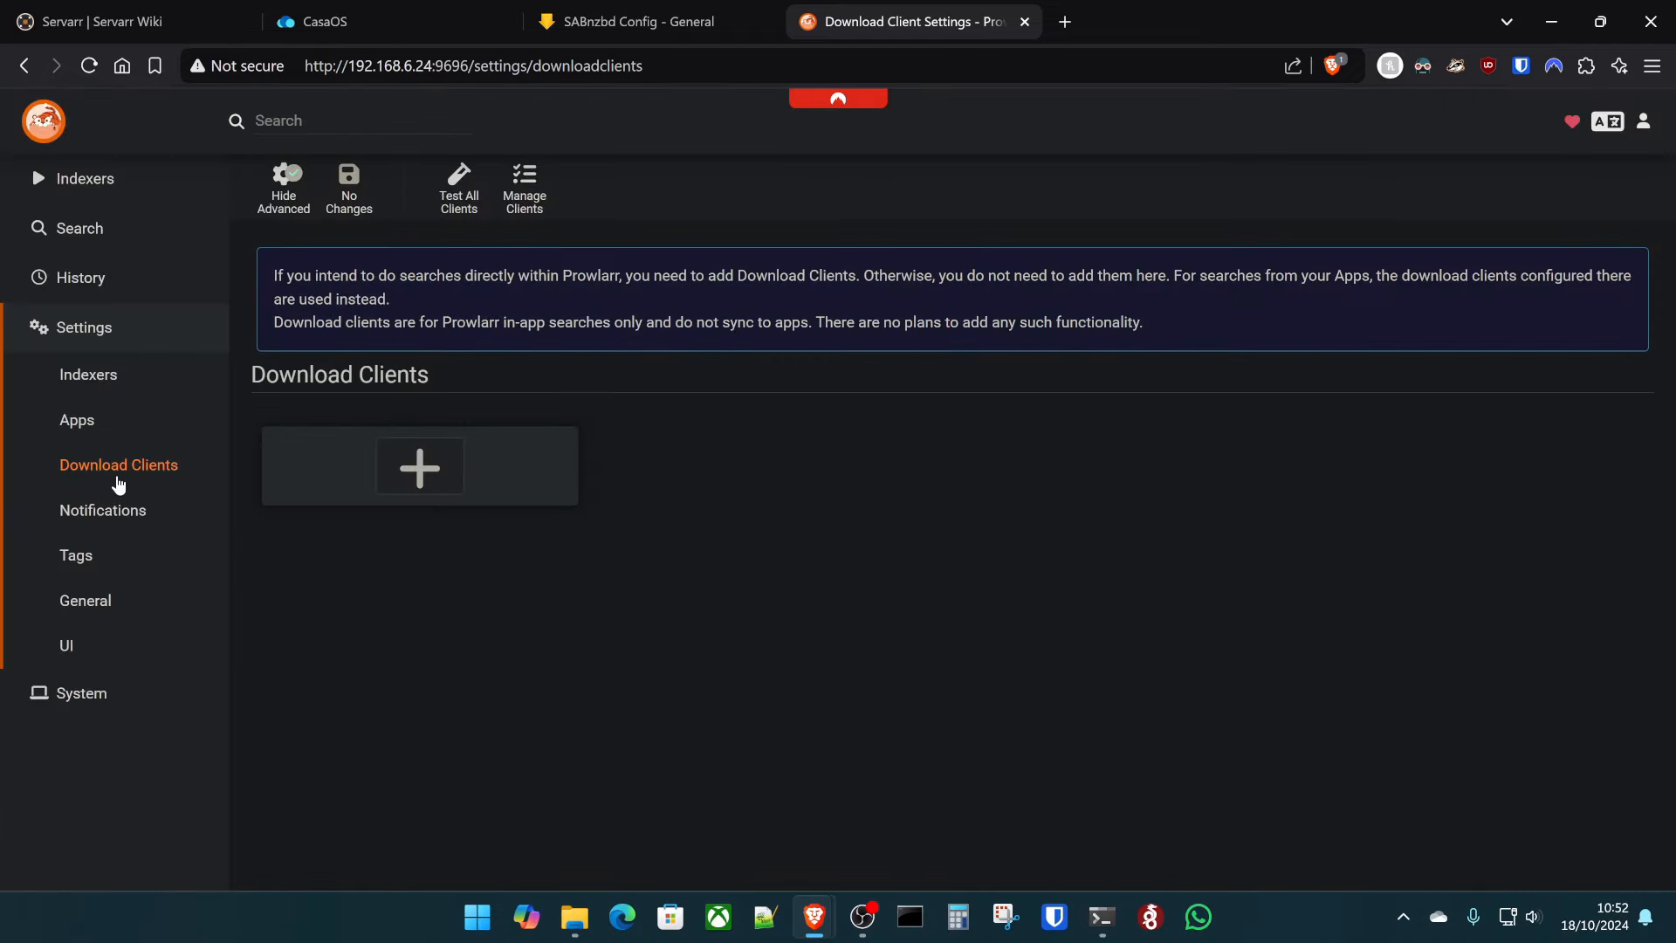
{"action": "left_click", "coordinate": [382, 469]}
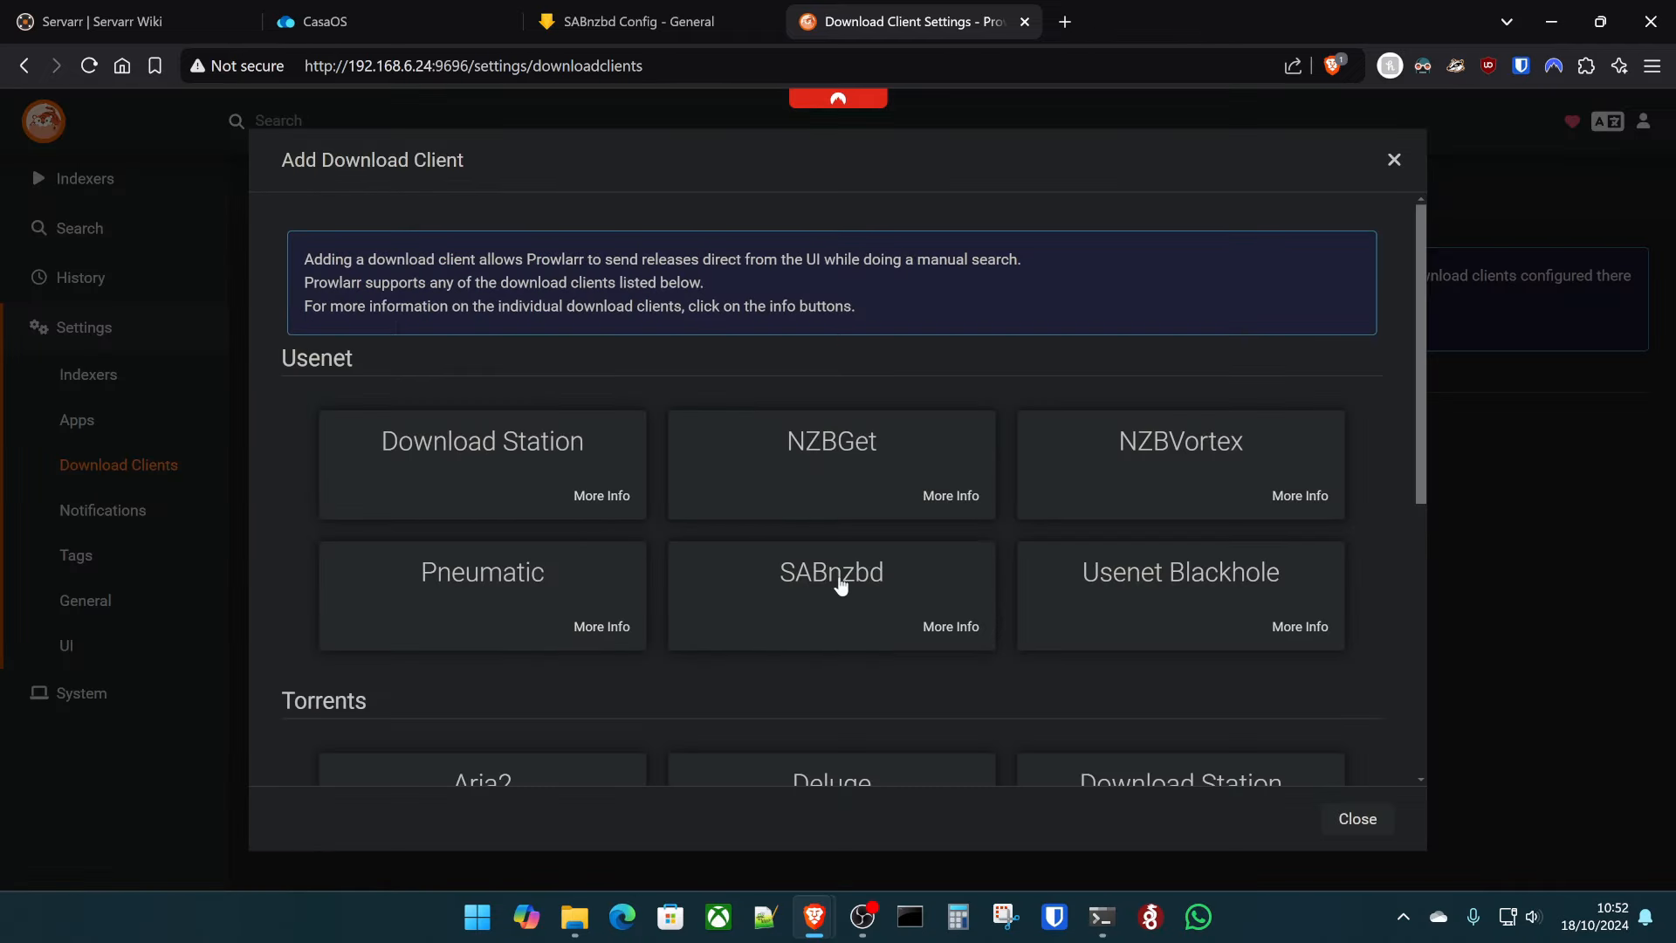
{"action": "left_click", "coordinate": [838, 577]}
- Set the SABnzbd client's port to 8282 and host to 192.168.6.24
{"action": "double_click", "coordinate": [906, 428]}
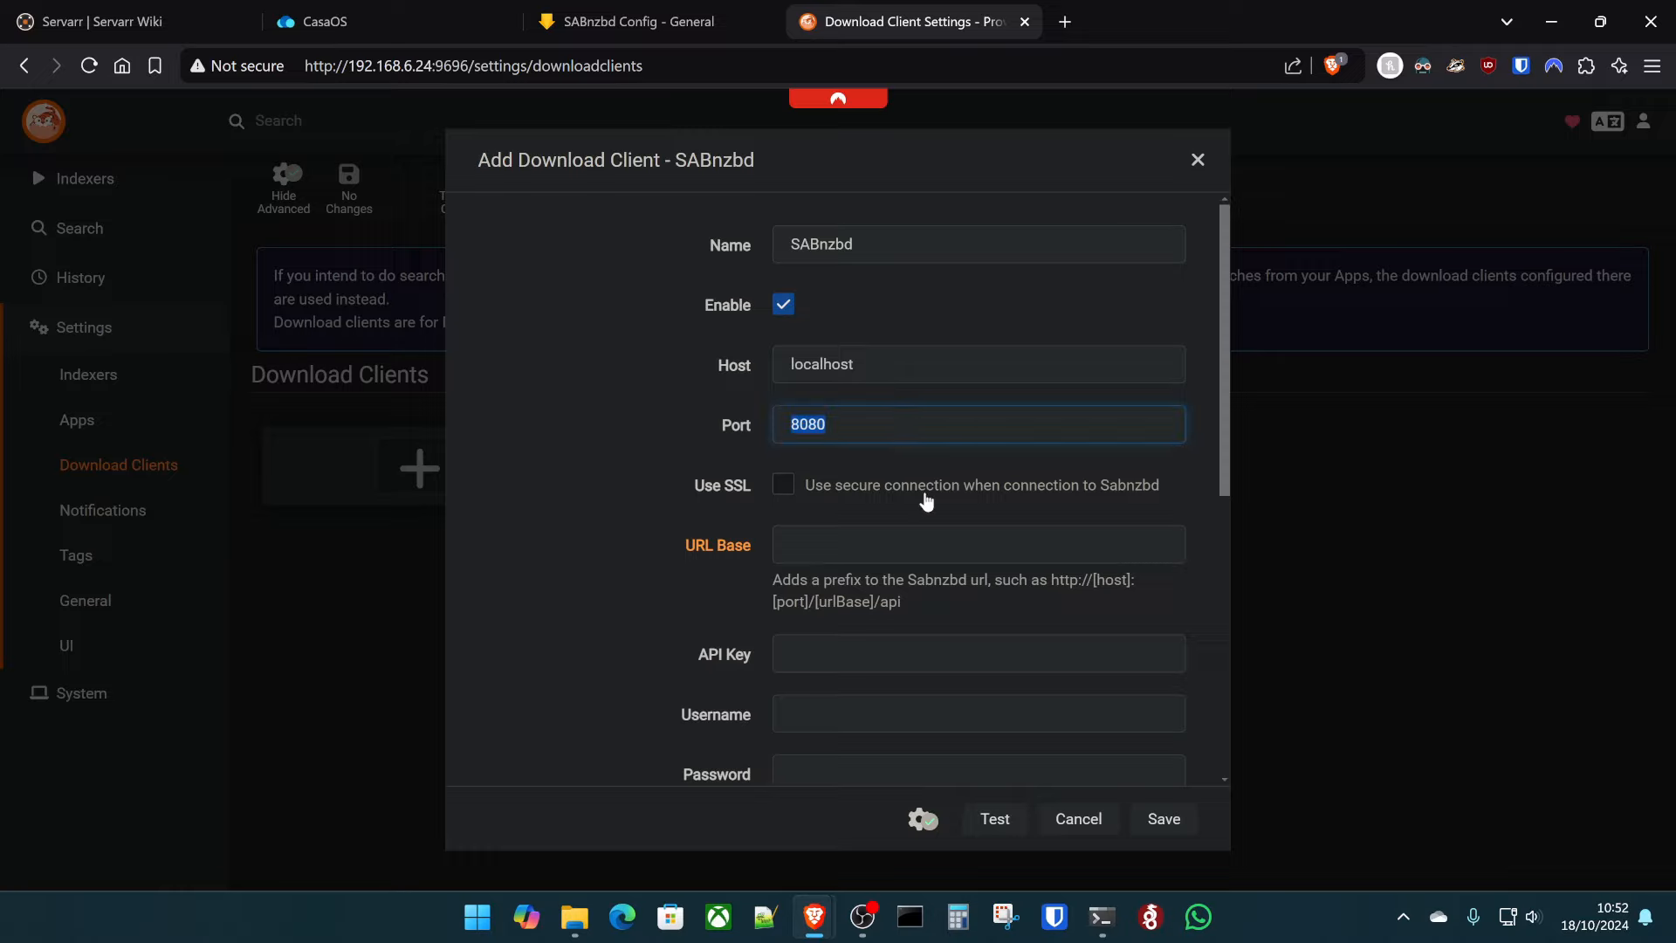
{"action": "type", "text": "8282"}
{"action": "double_click", "coordinate": [927, 361]}
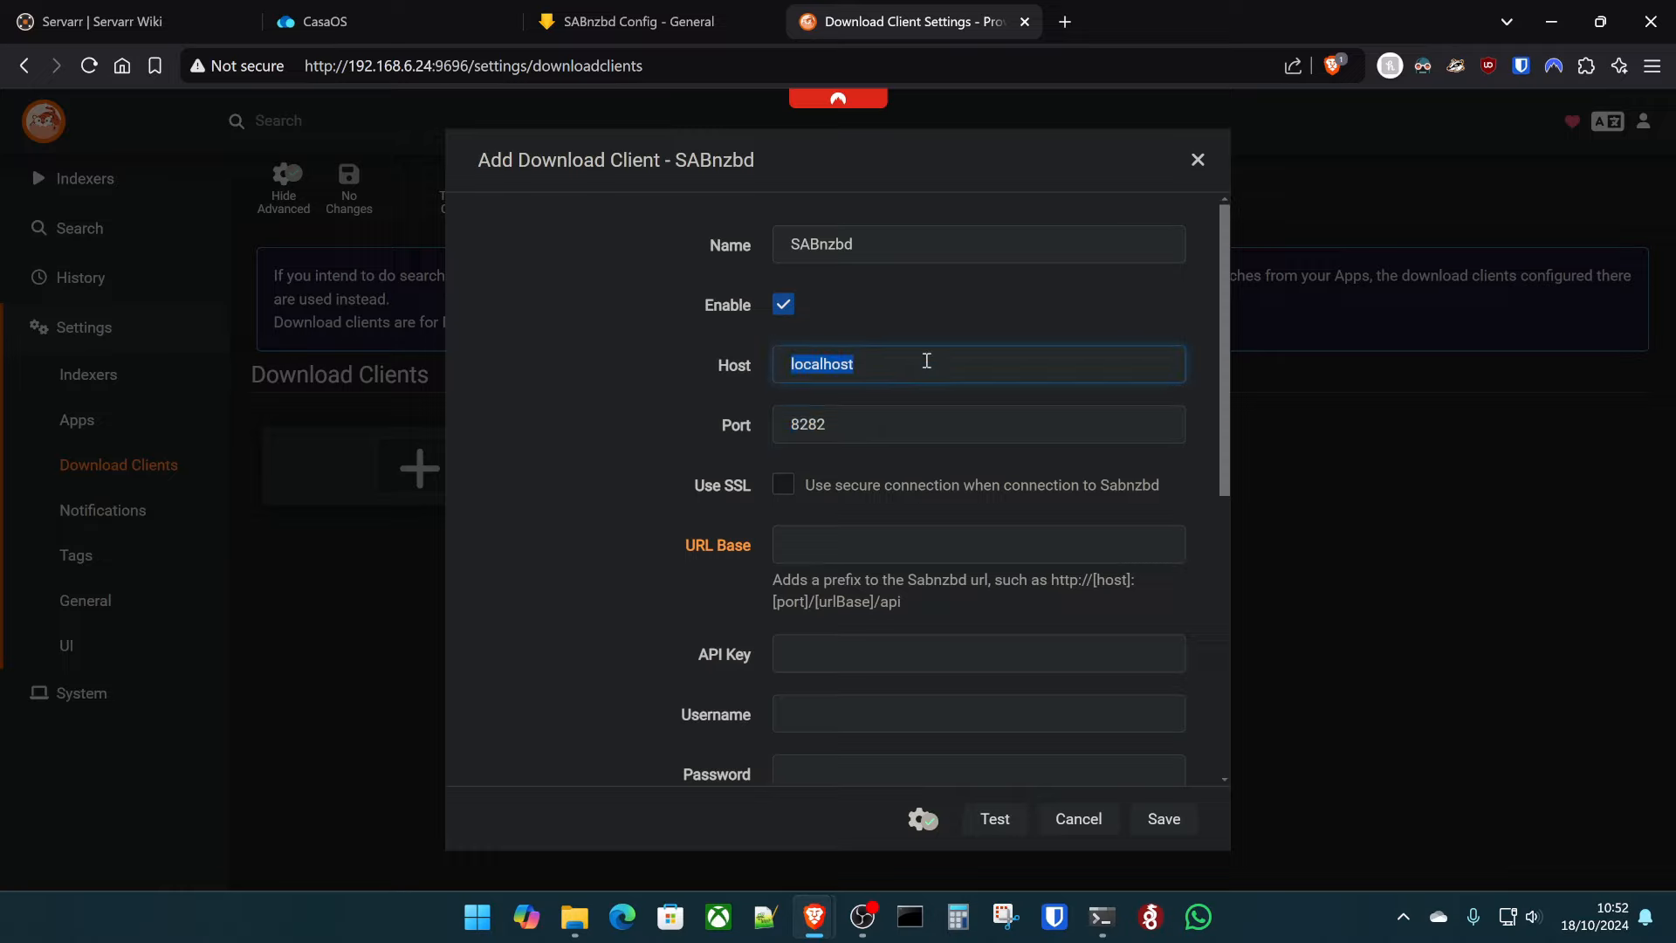
{"action": "type", "text": "192.168.6.24"}
{"action": "scroll", "coordinate": [953, 666], "scroll_direction": "down", "scroll_amount": 2}
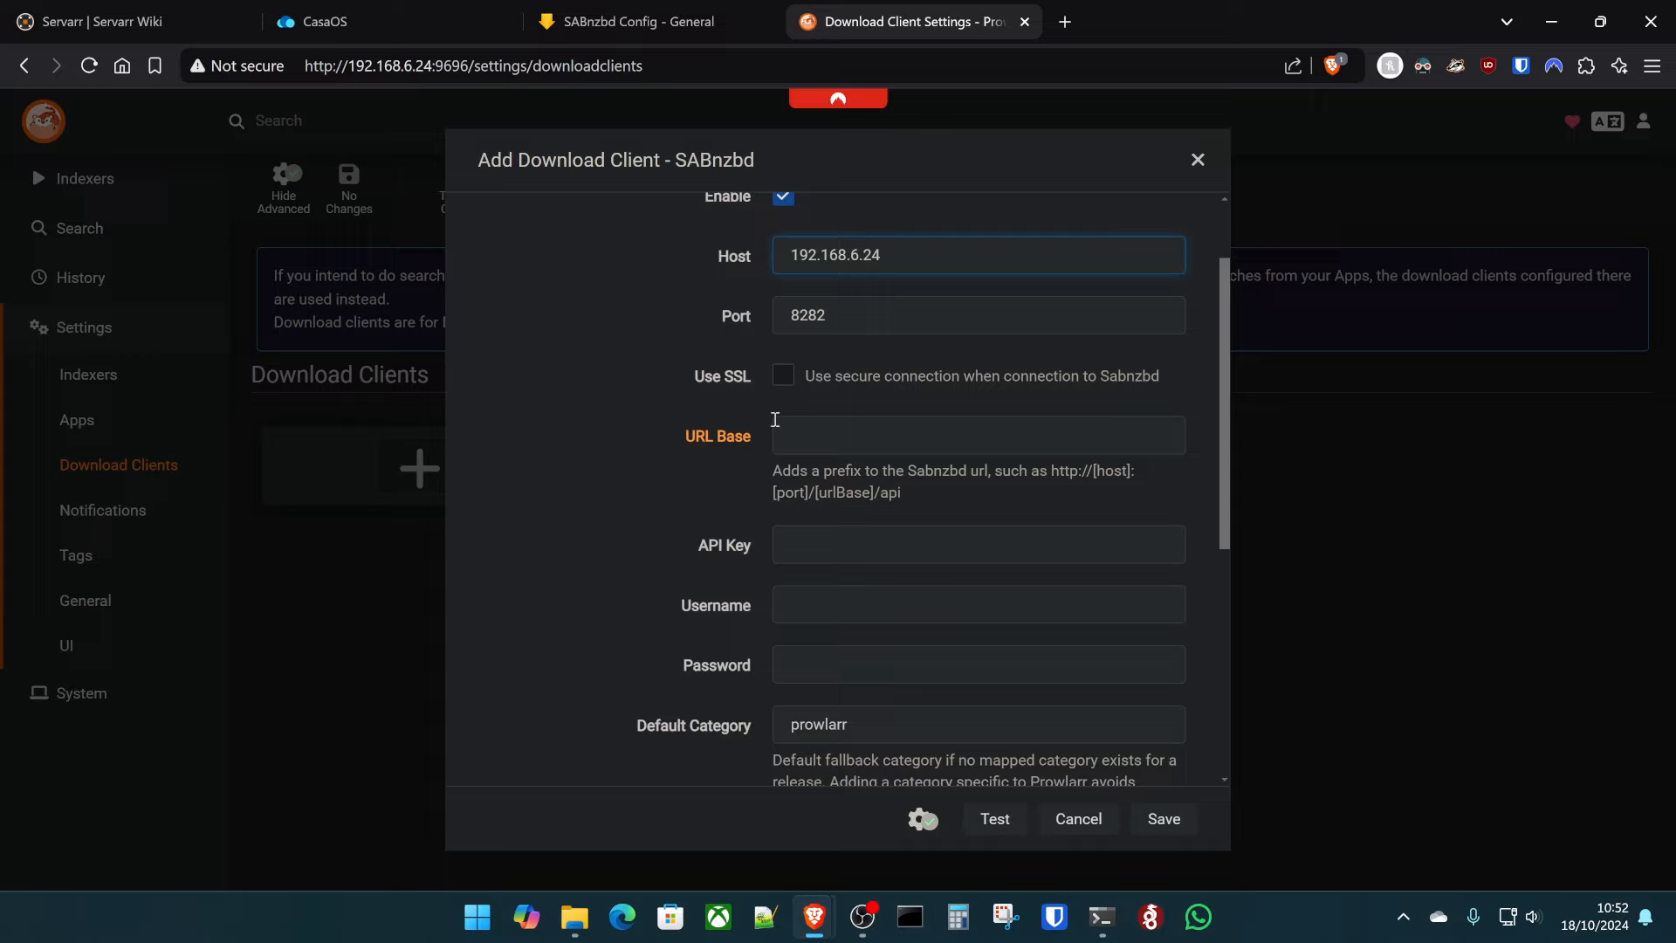
{"action": "left_click", "coordinate": [615, 21]}
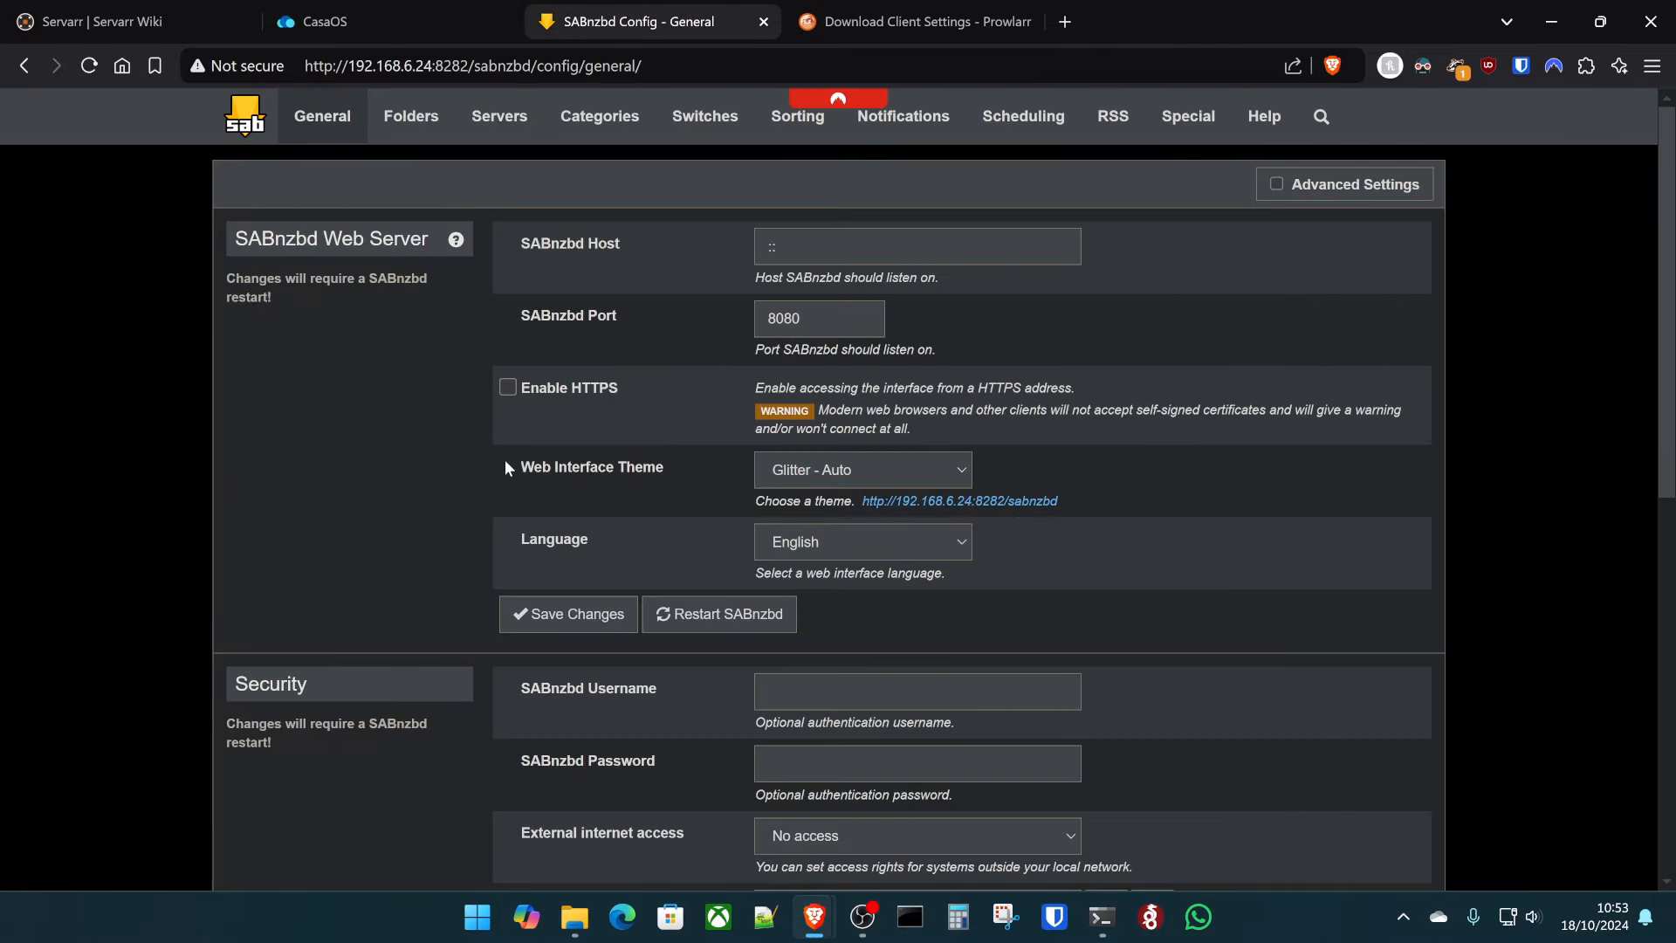
- Copy SABnzbd's API key into Prowlarr's SABnzbd client form and test the connection
{"action": "scroll", "coordinate": [506, 460], "scroll_direction": "down", "scroll_amount": 5}
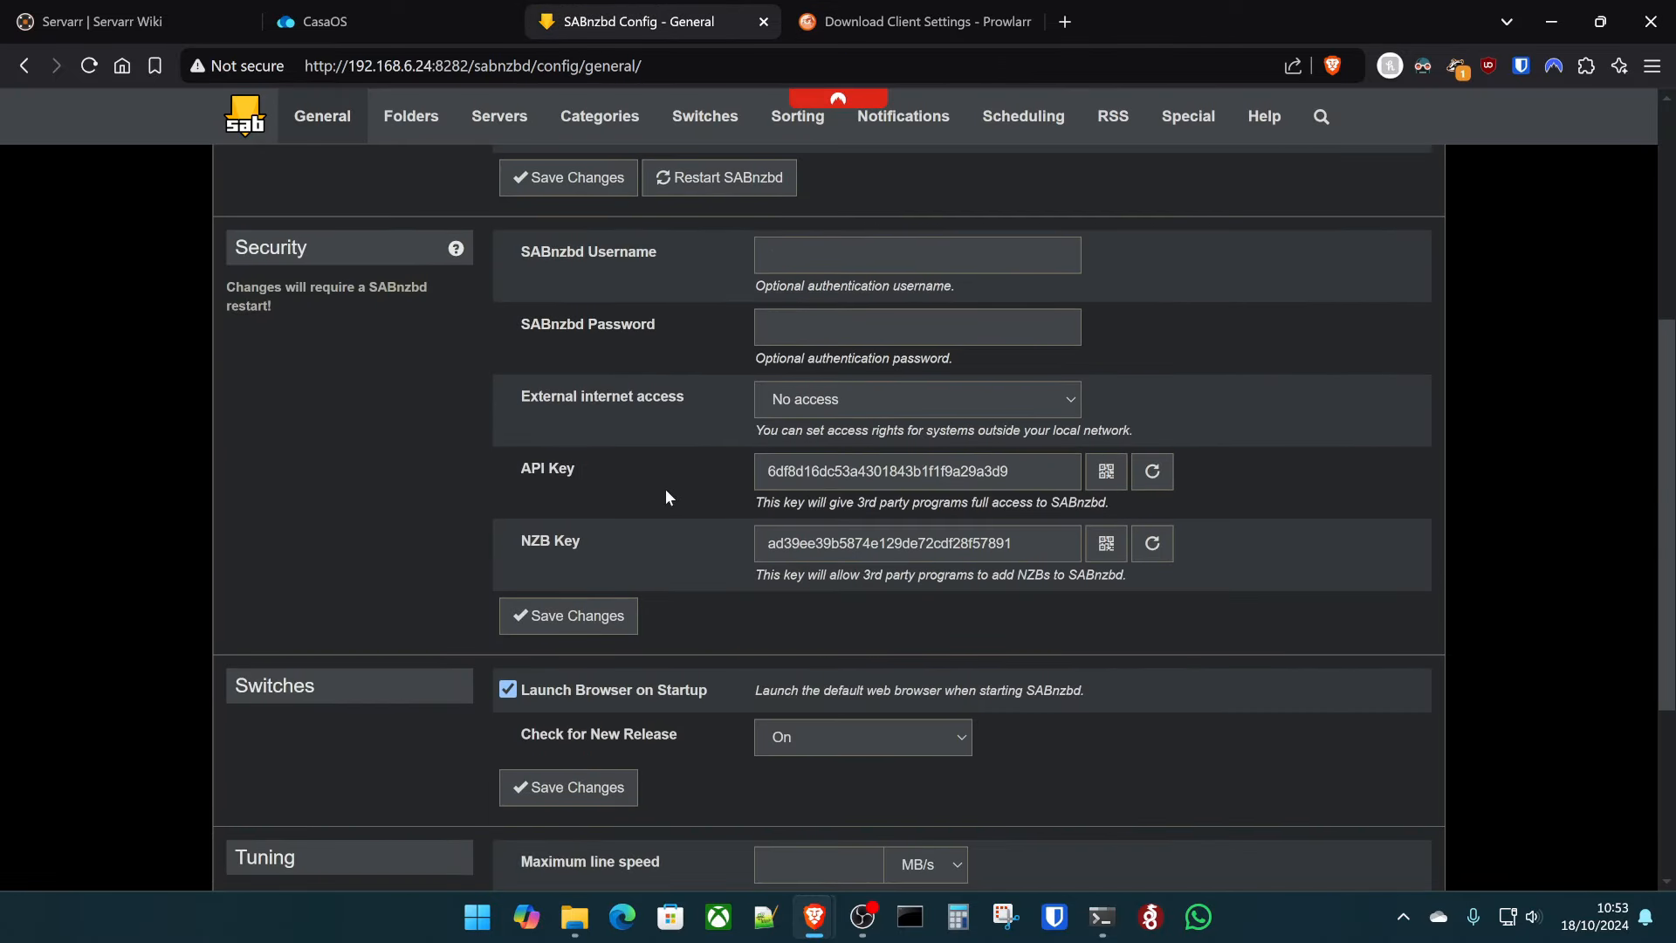
{"action": "double_click", "coordinate": [894, 471]}
{"action": "key", "text": "ctrl+c"}
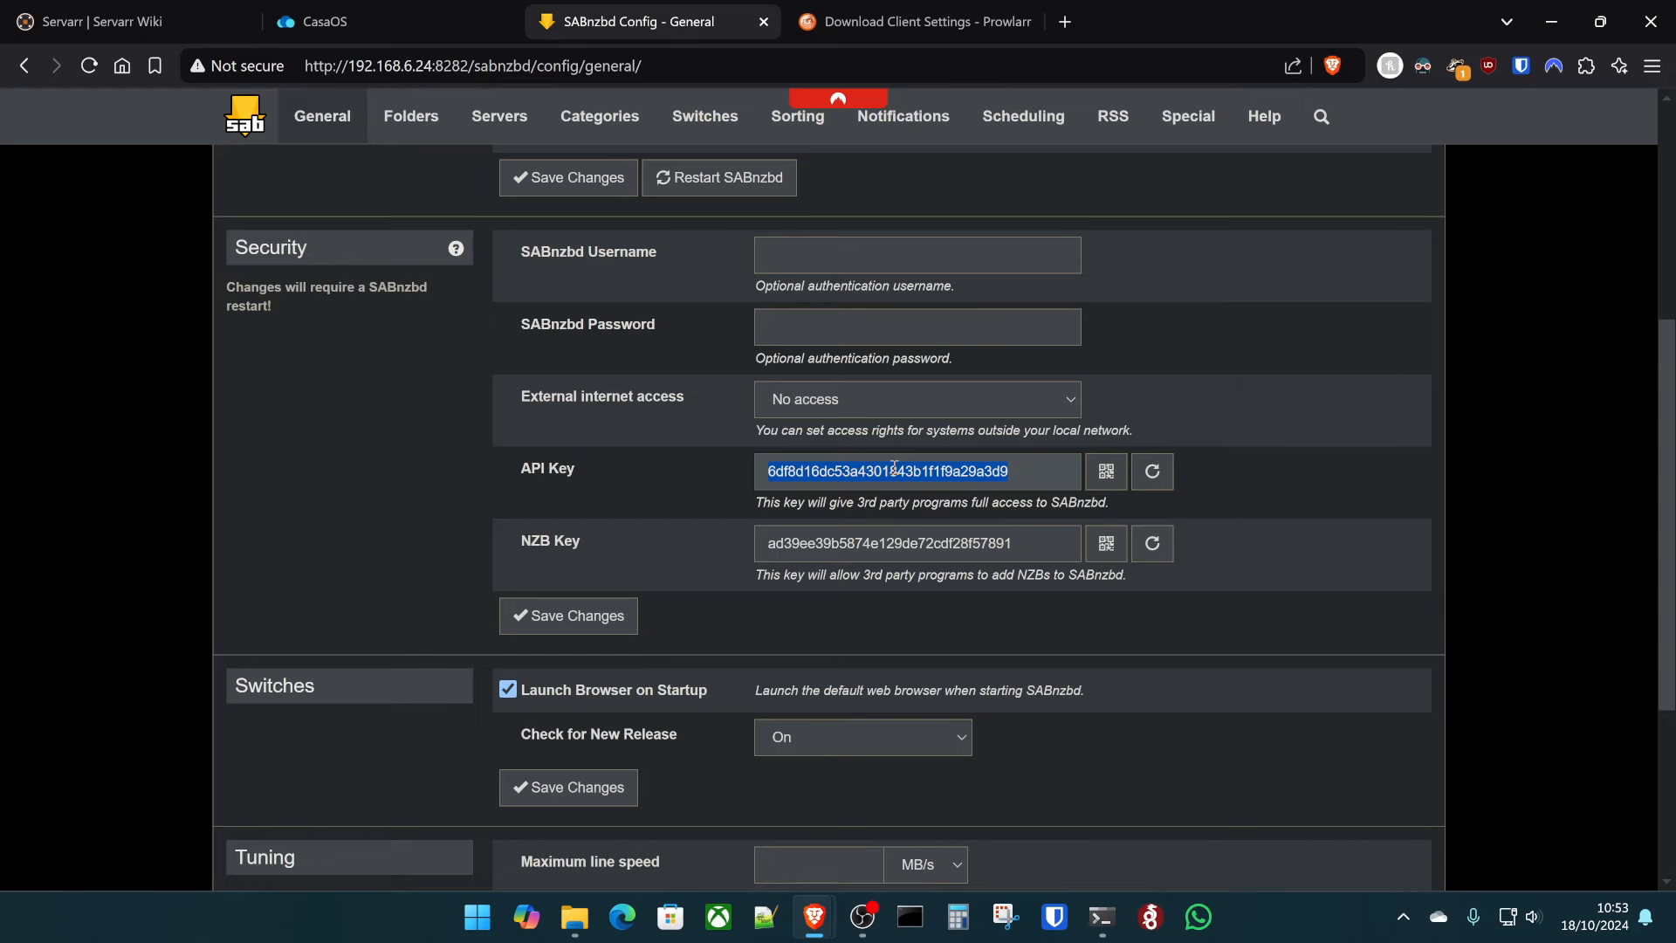
{"action": "left_click", "coordinate": [913, 20]}
{"action": "left_click", "coordinate": [811, 559]}
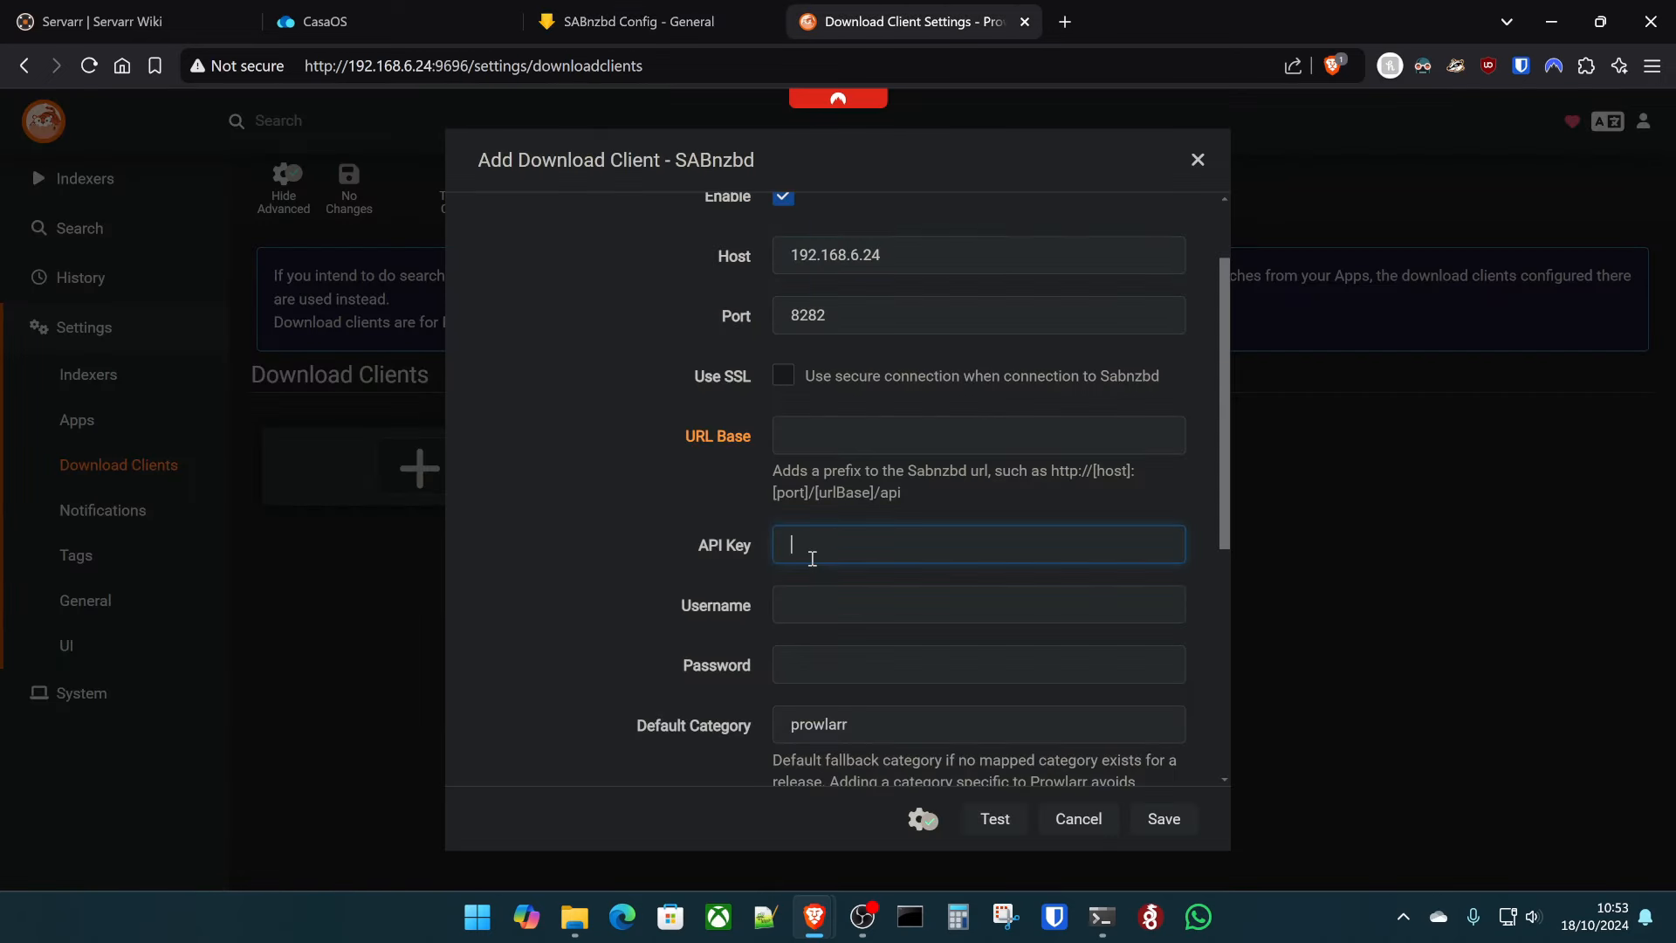
{"action": "key", "text": "ctrl+v"}
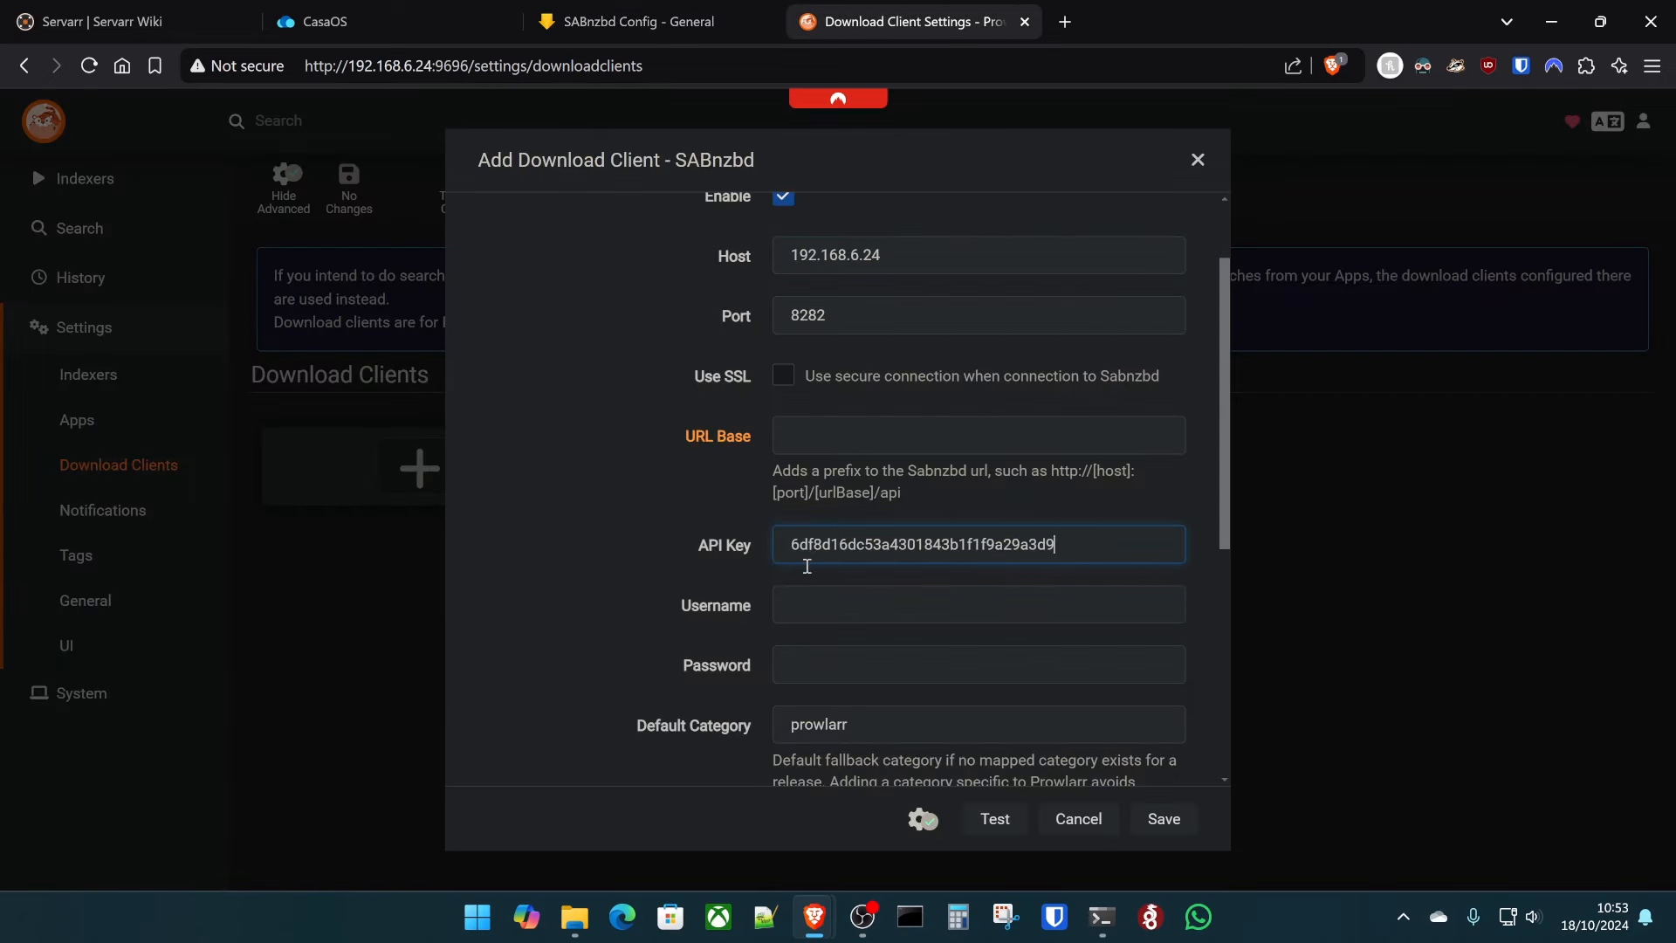
{"action": "left_click", "coordinate": [995, 820]}
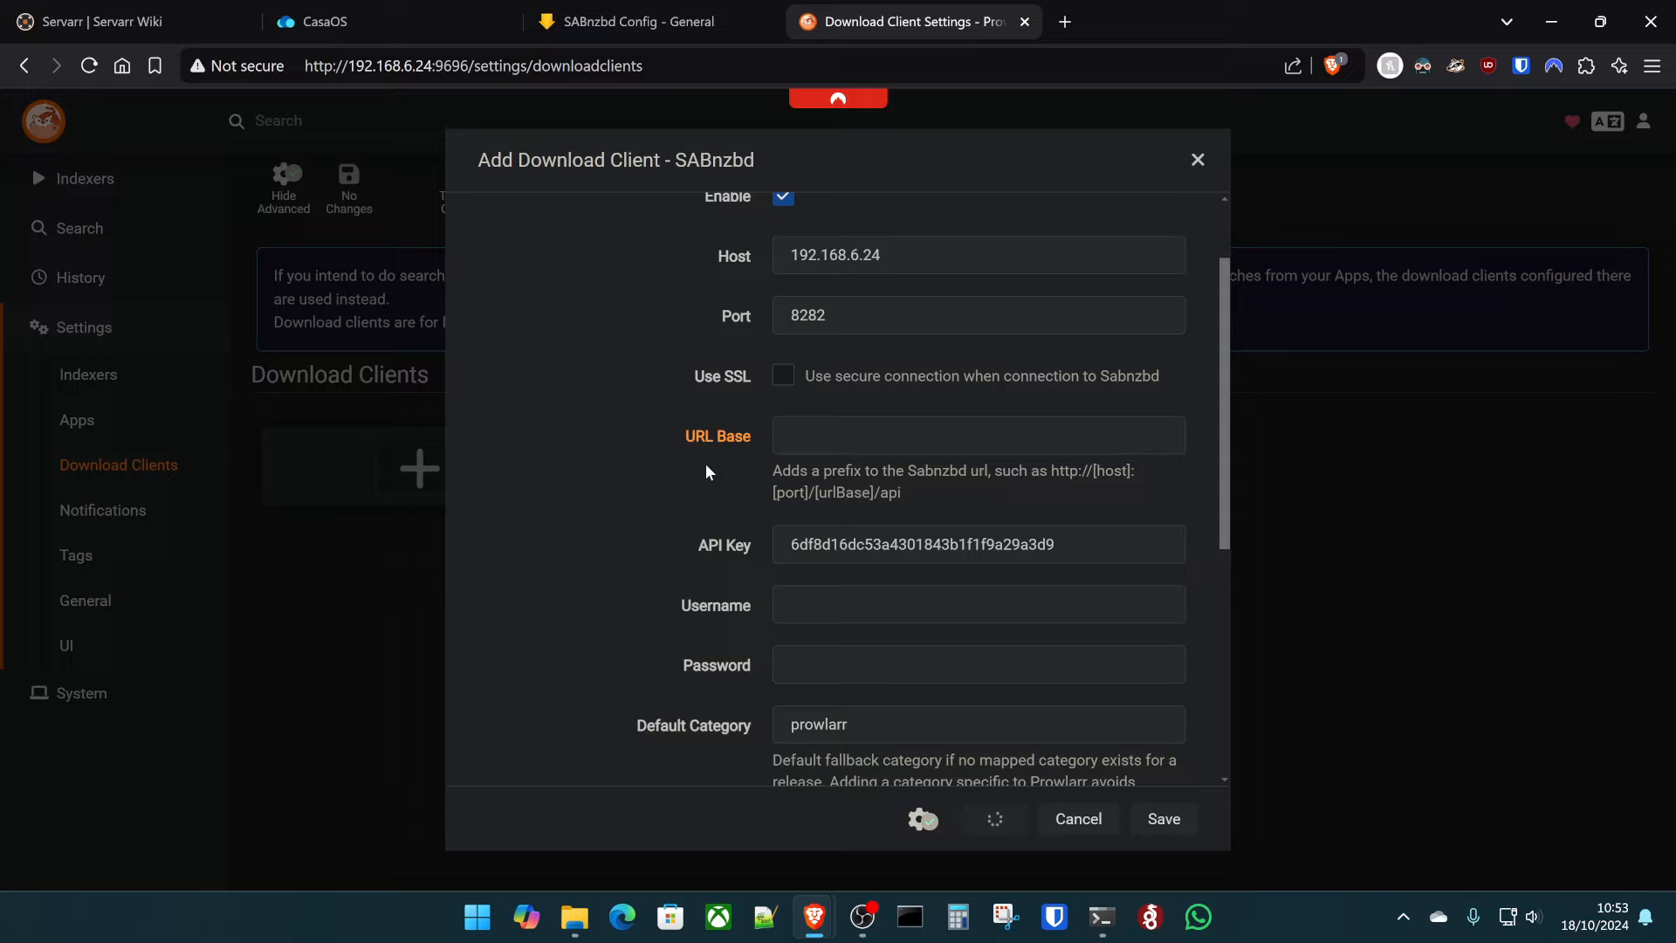
{"action": "scroll", "coordinate": [696, 472], "scroll_direction": "down", "scroll_amount": 5}
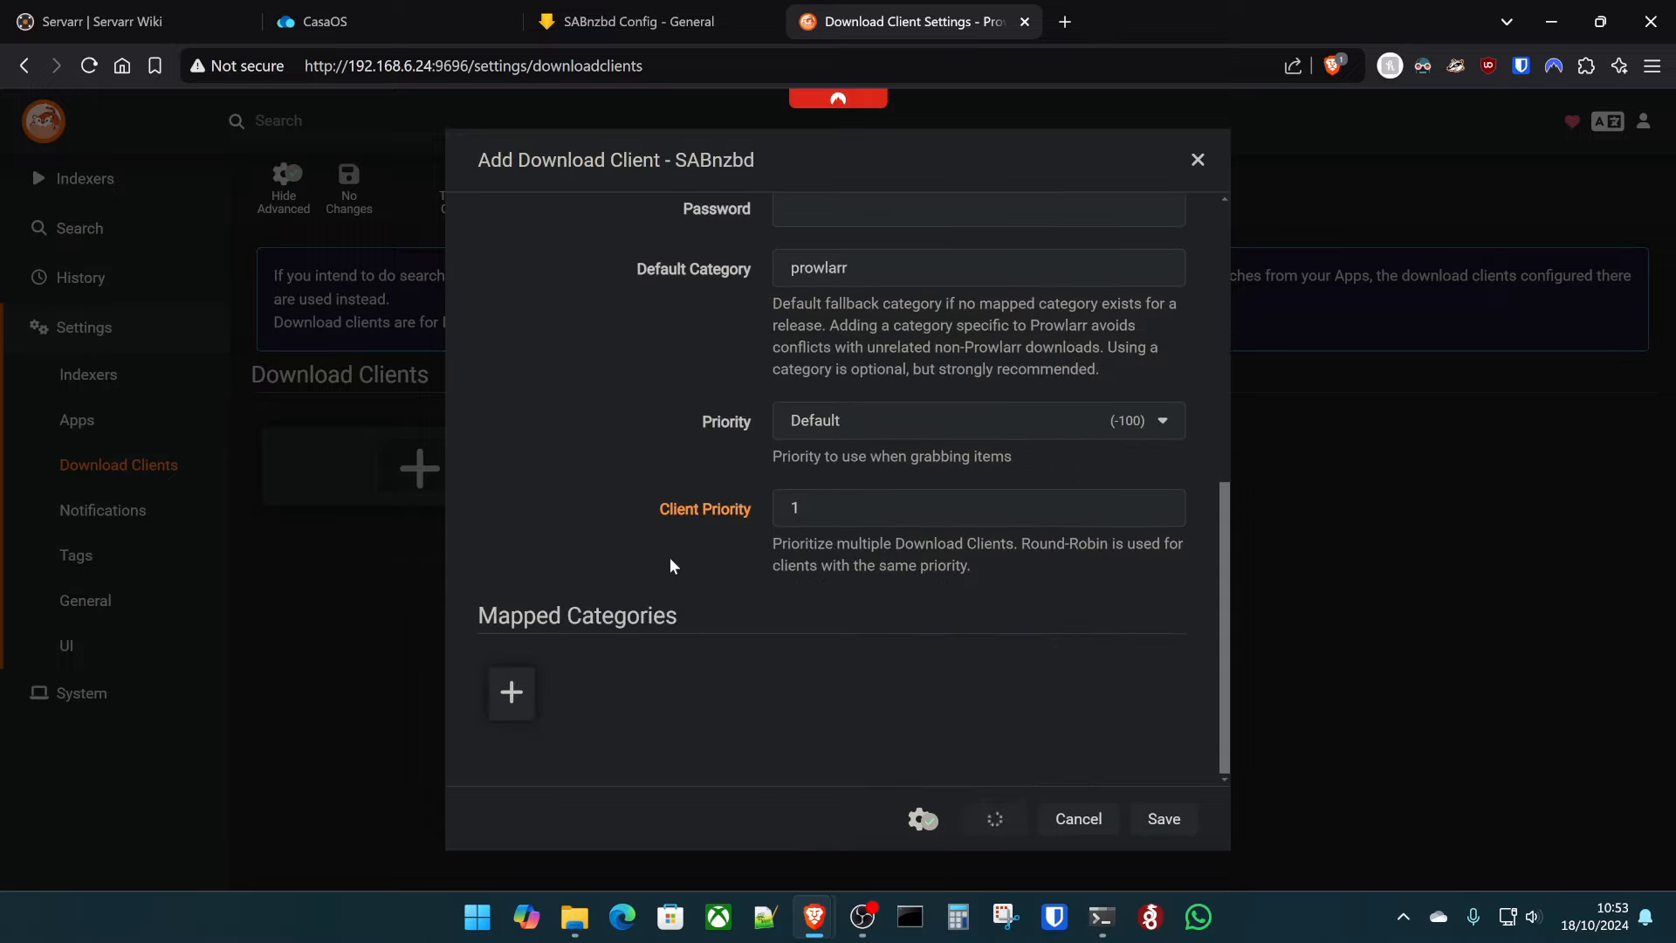
{"action": "scroll", "coordinate": [588, 572], "scroll_direction": "up", "scroll_amount": 5}
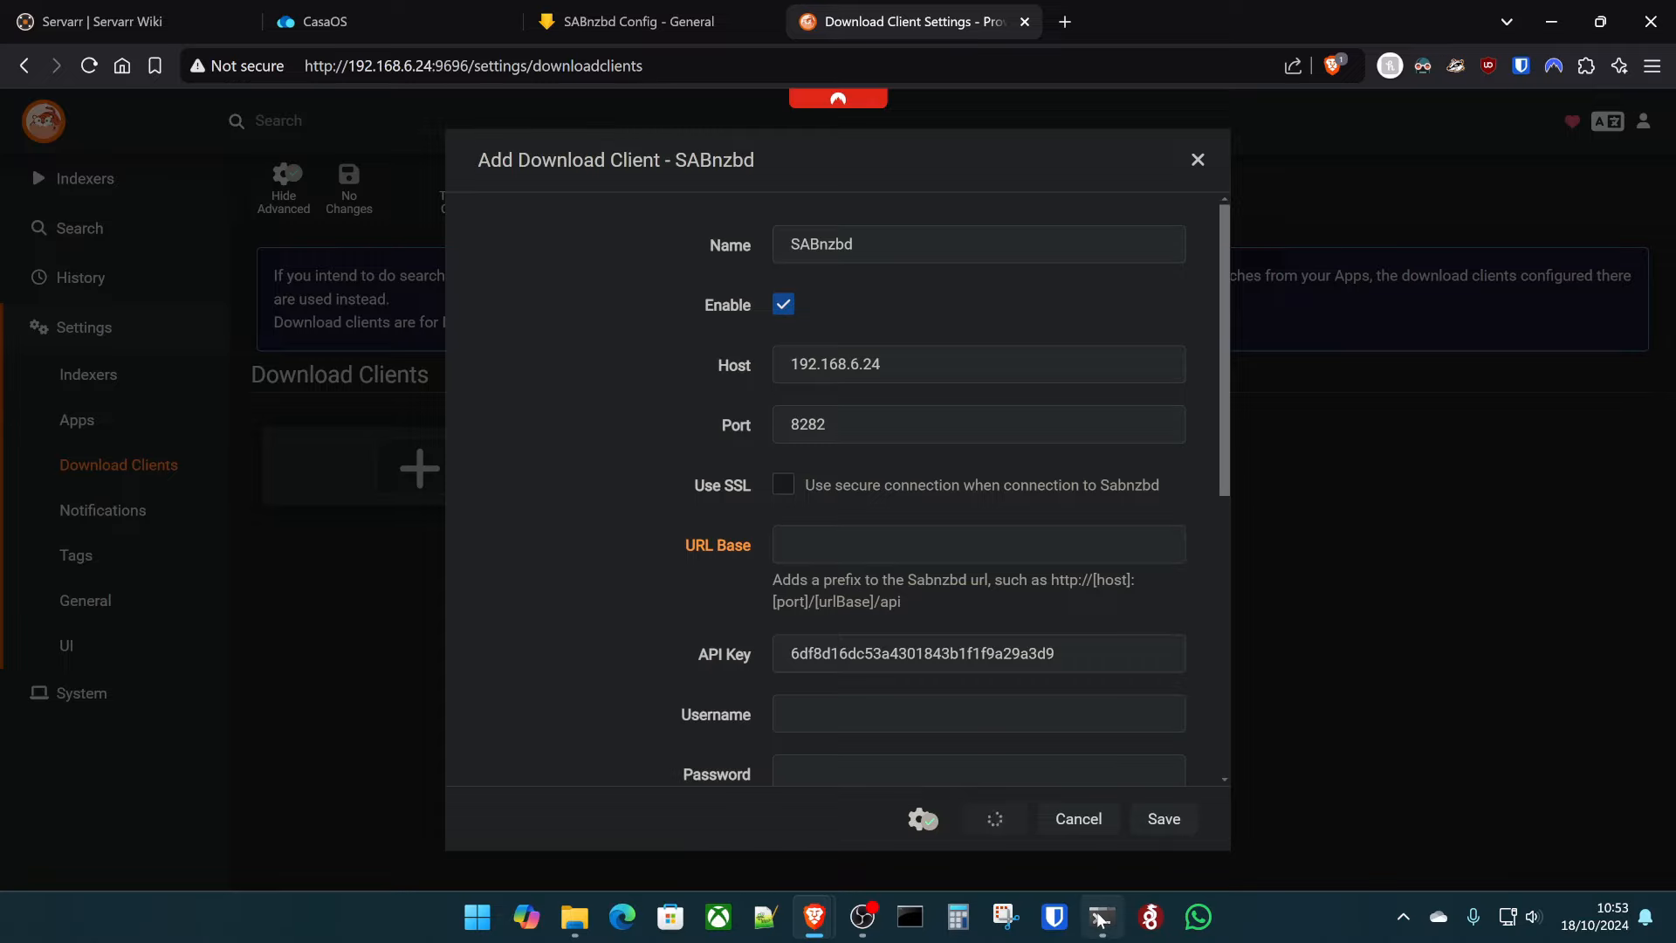
- Close the sabnzbd settings dialog and log in to the CasaOS server terminal with the account username
{"action": "left_click", "coordinate": [407, 12]}
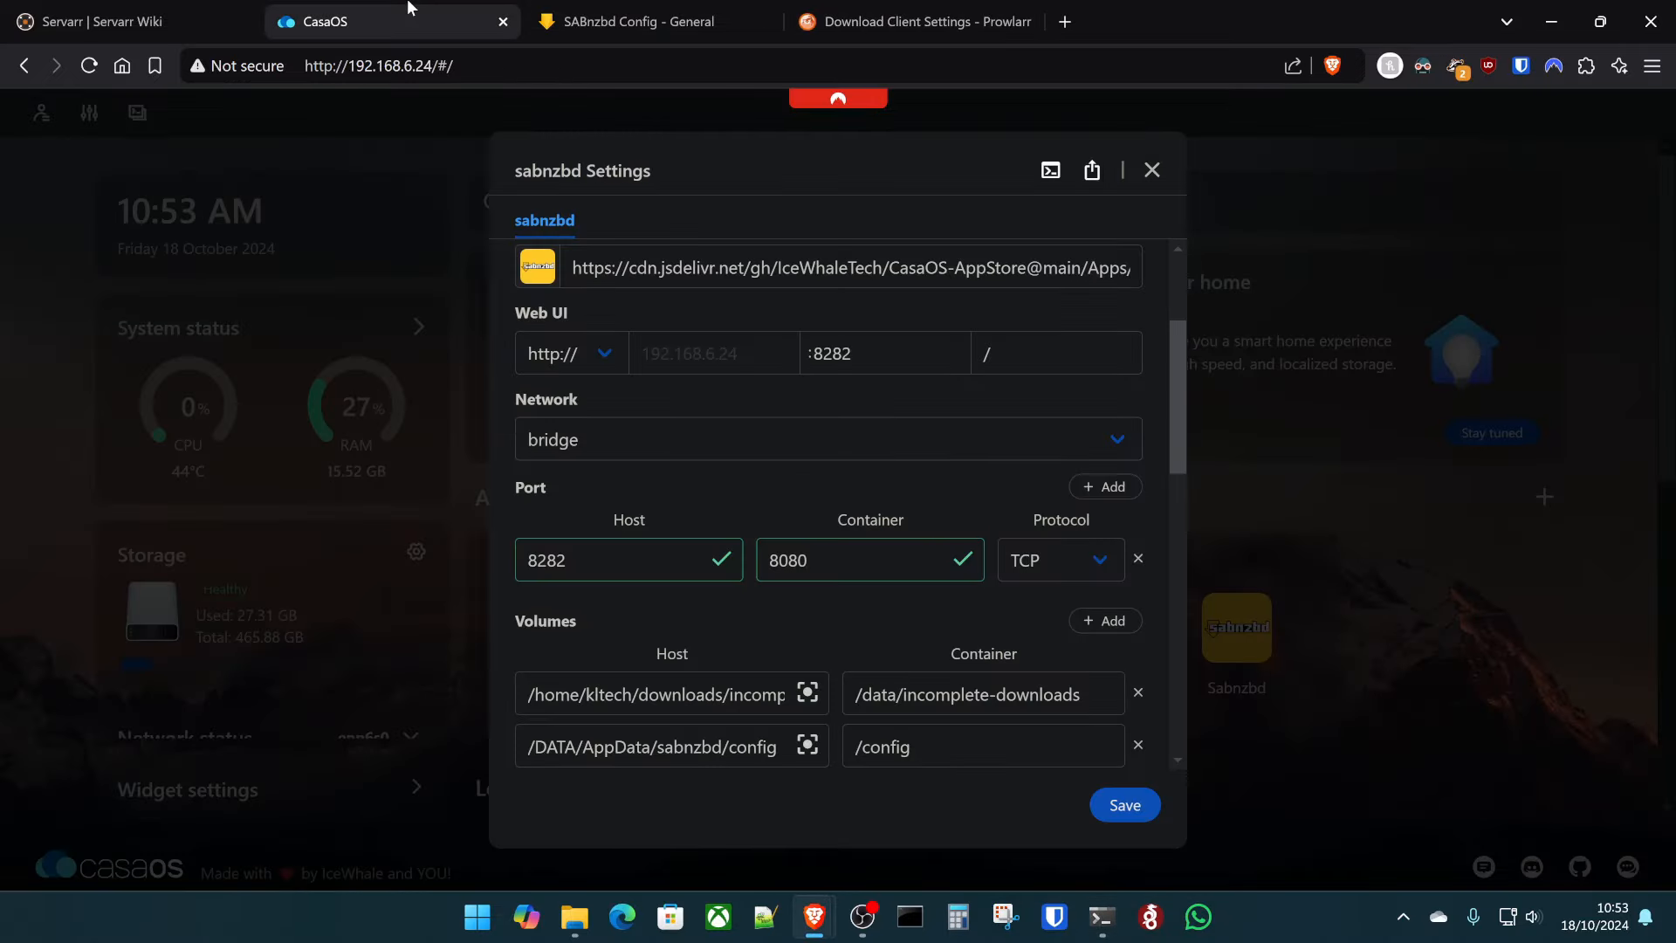
{"action": "left_click", "coordinate": [1152, 171]}
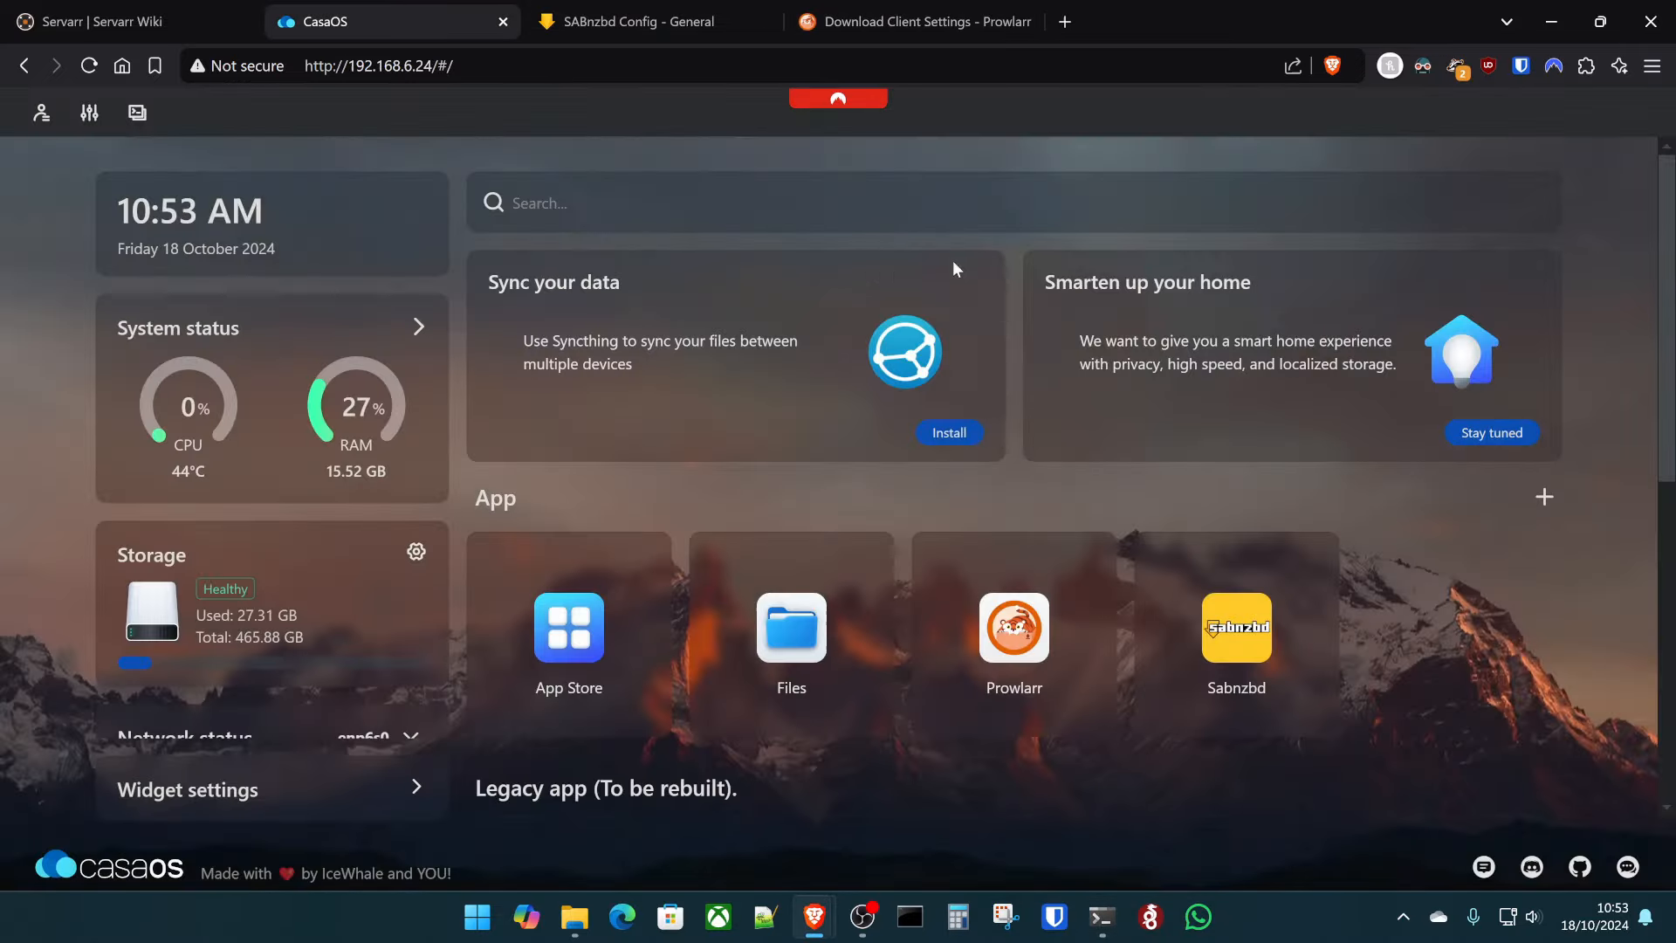
{"action": "left_click", "coordinate": [138, 116]}
{"action": "left_click", "coordinate": [742, 432]}
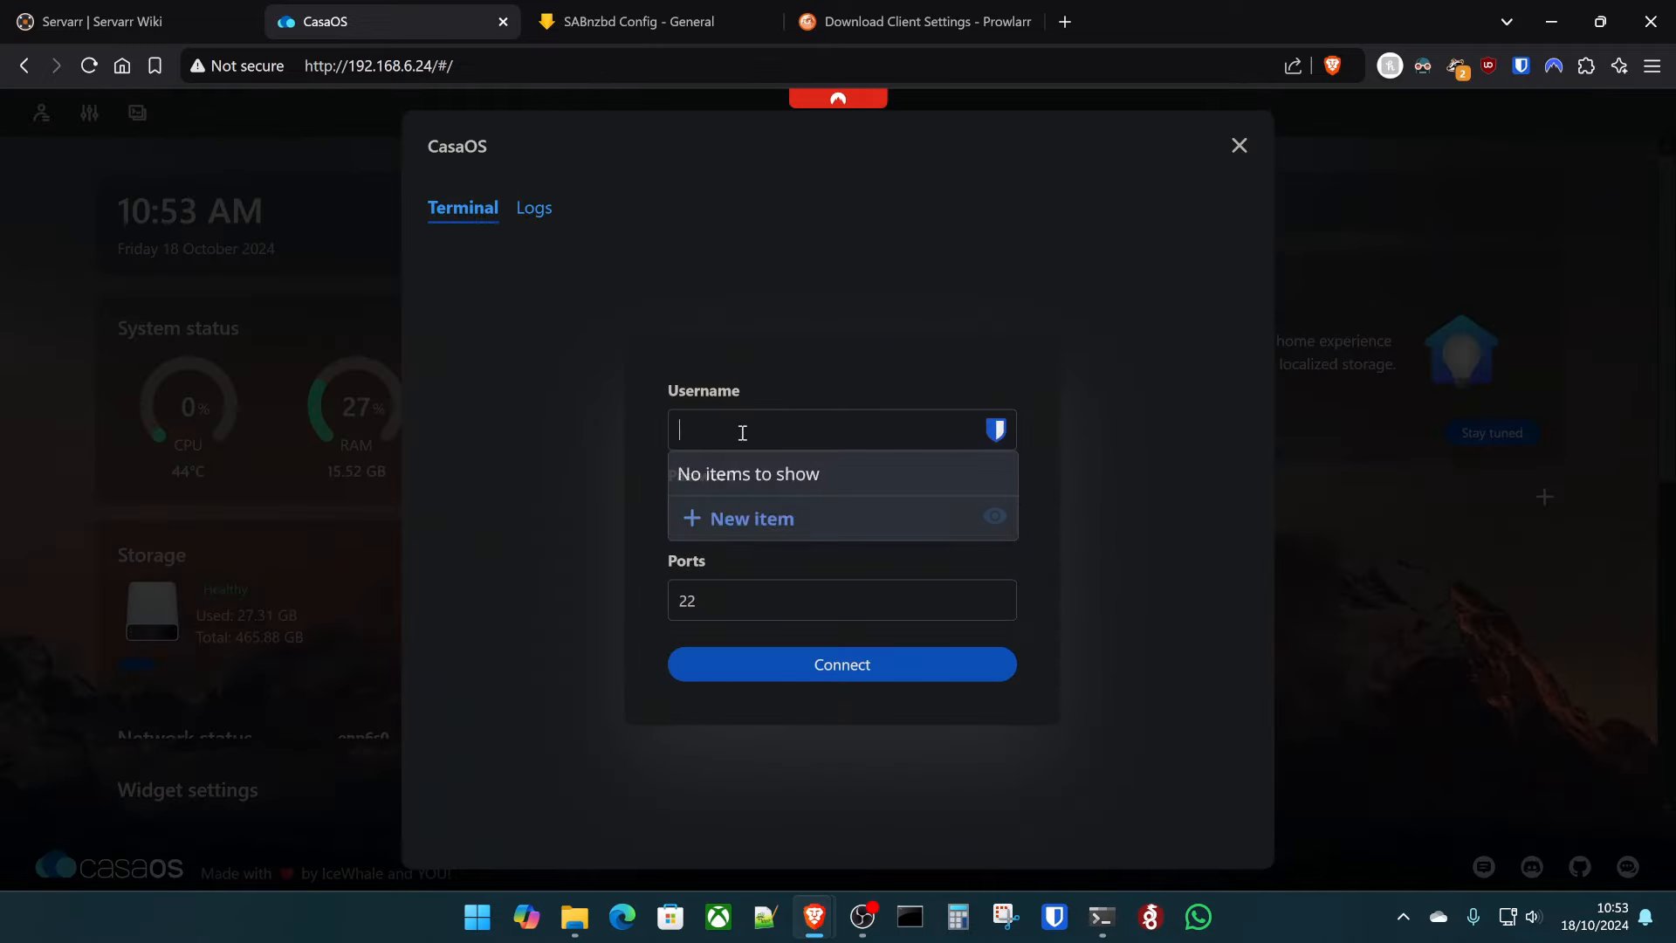
{"action": "type", "text": "klted"}
{"action": "type", "text": "h"}
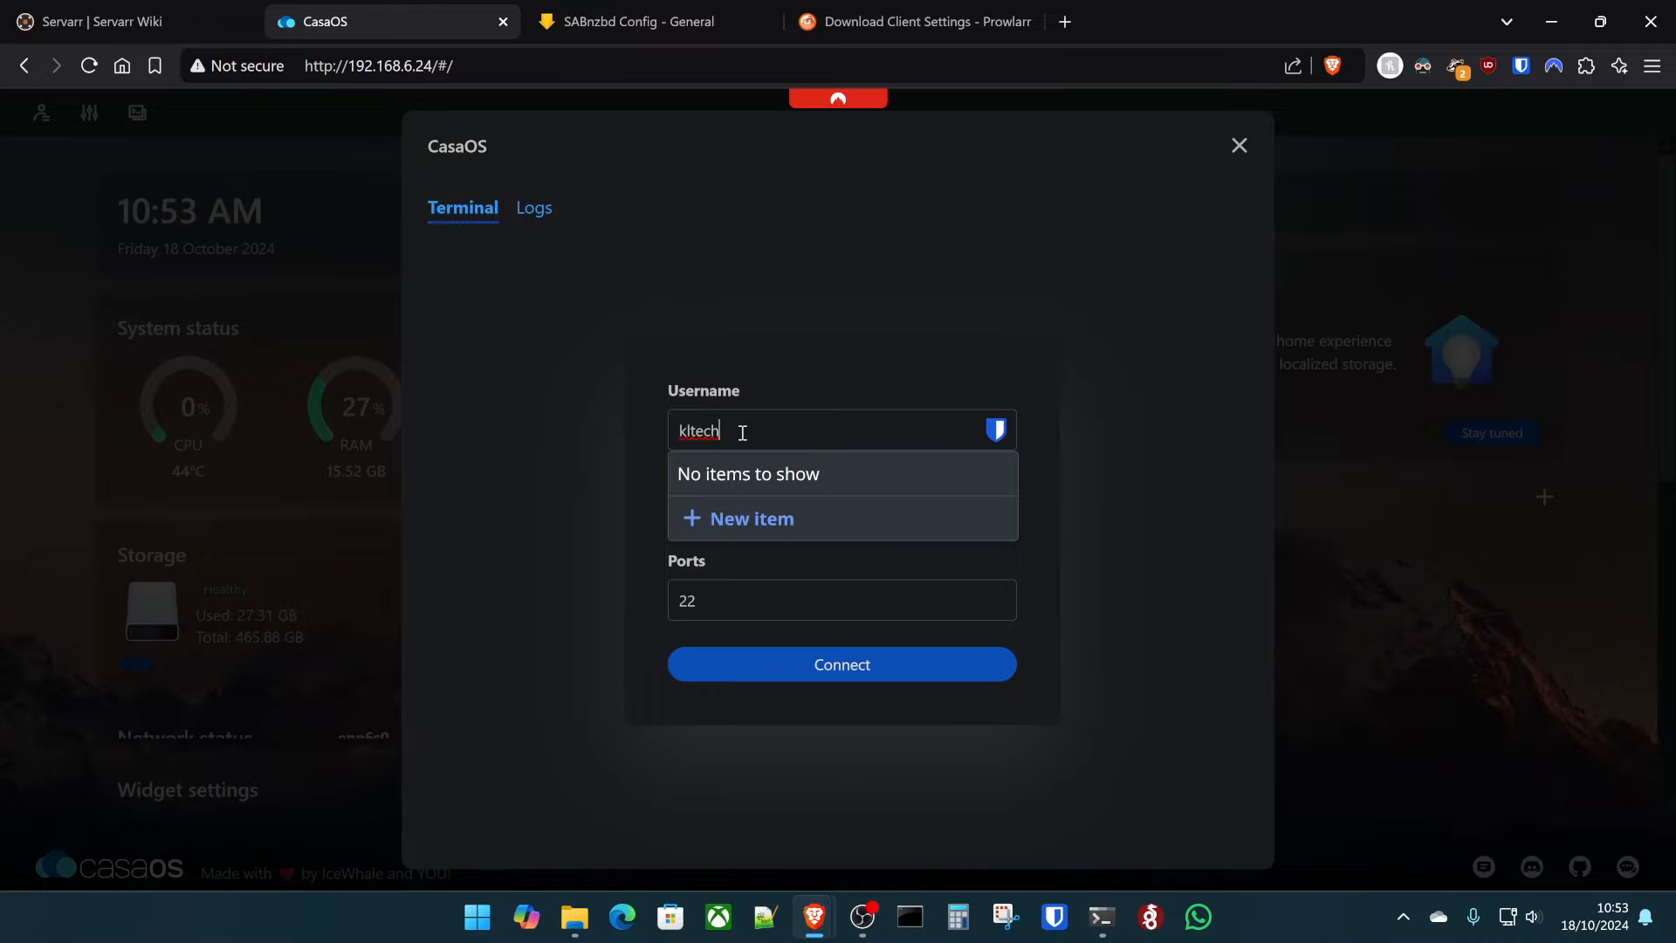
{"action": "key", "text": "Tab"}
{"action": "key", "text": "Return"}
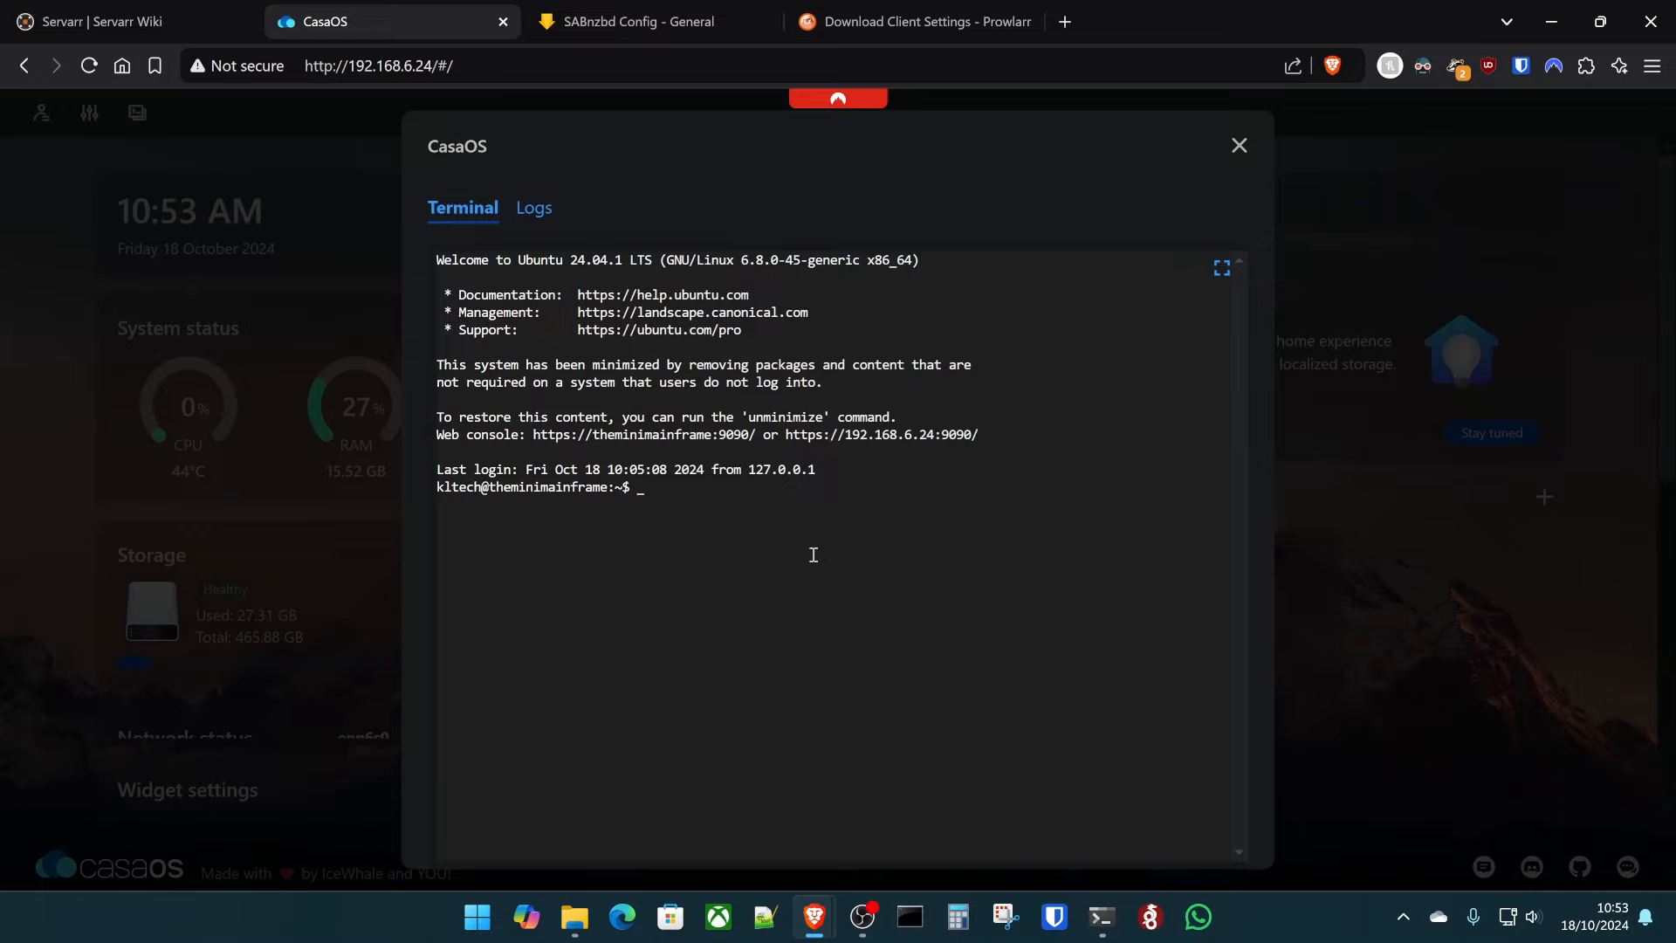
- Run 'sudo ufw allow 8282' with the sudo password to open port 8282
{"action": "type", "text": "sudo ufw allow 8282"}
{"action": "key", "text": "Return"}
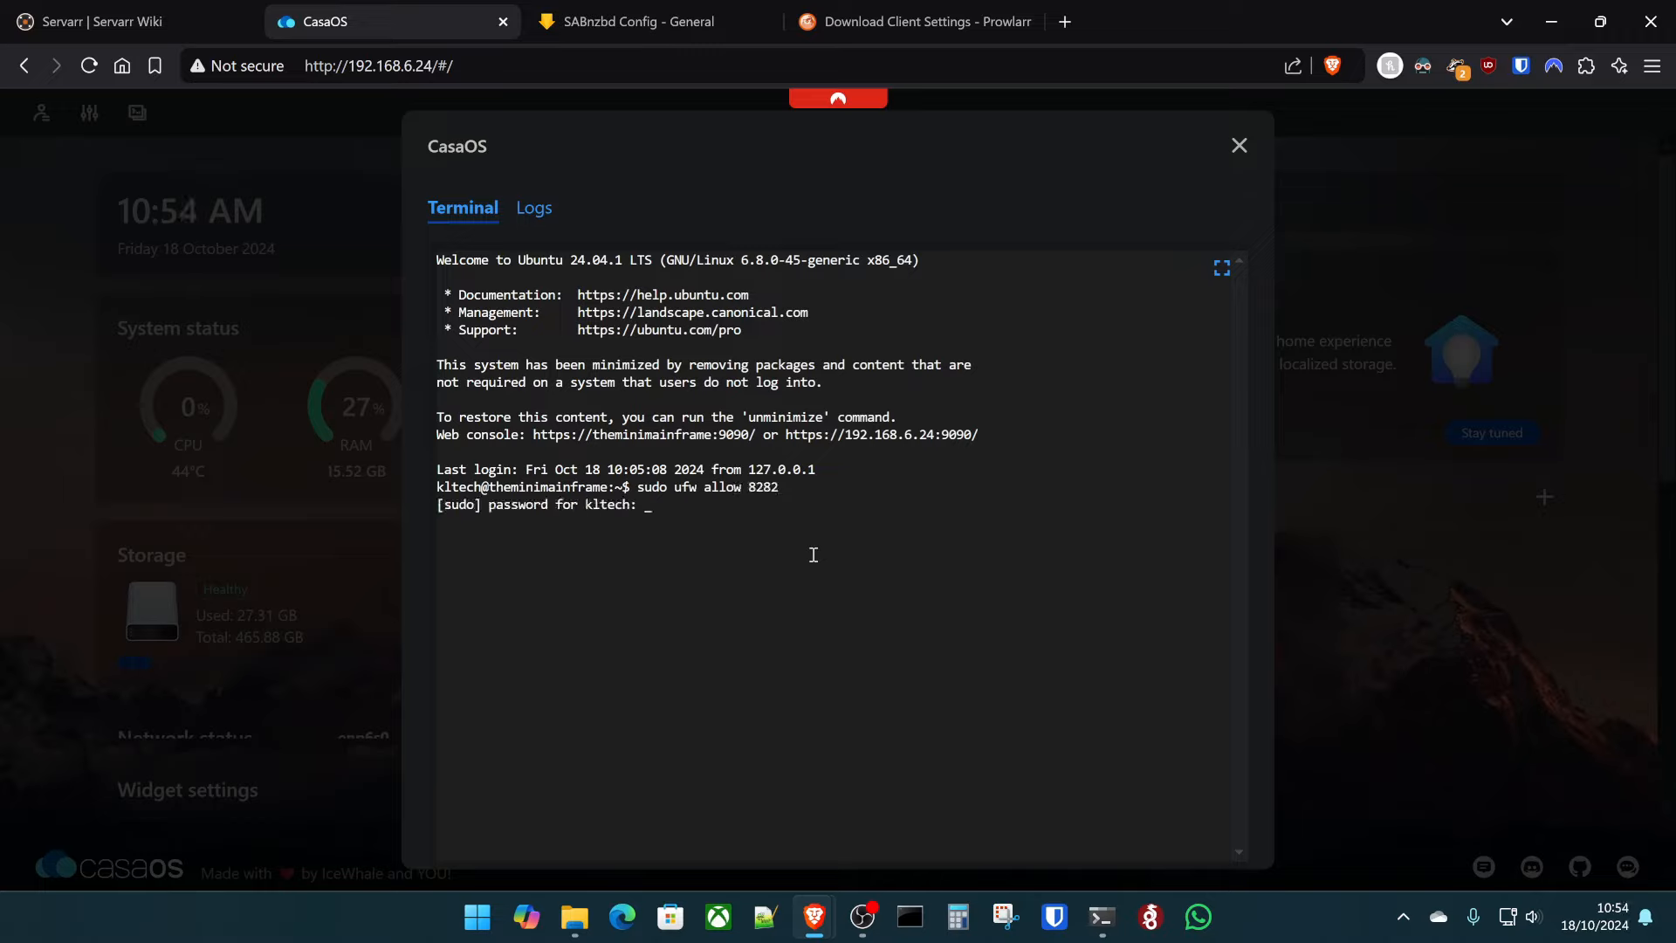
{"action": "key", "text": "Return"}
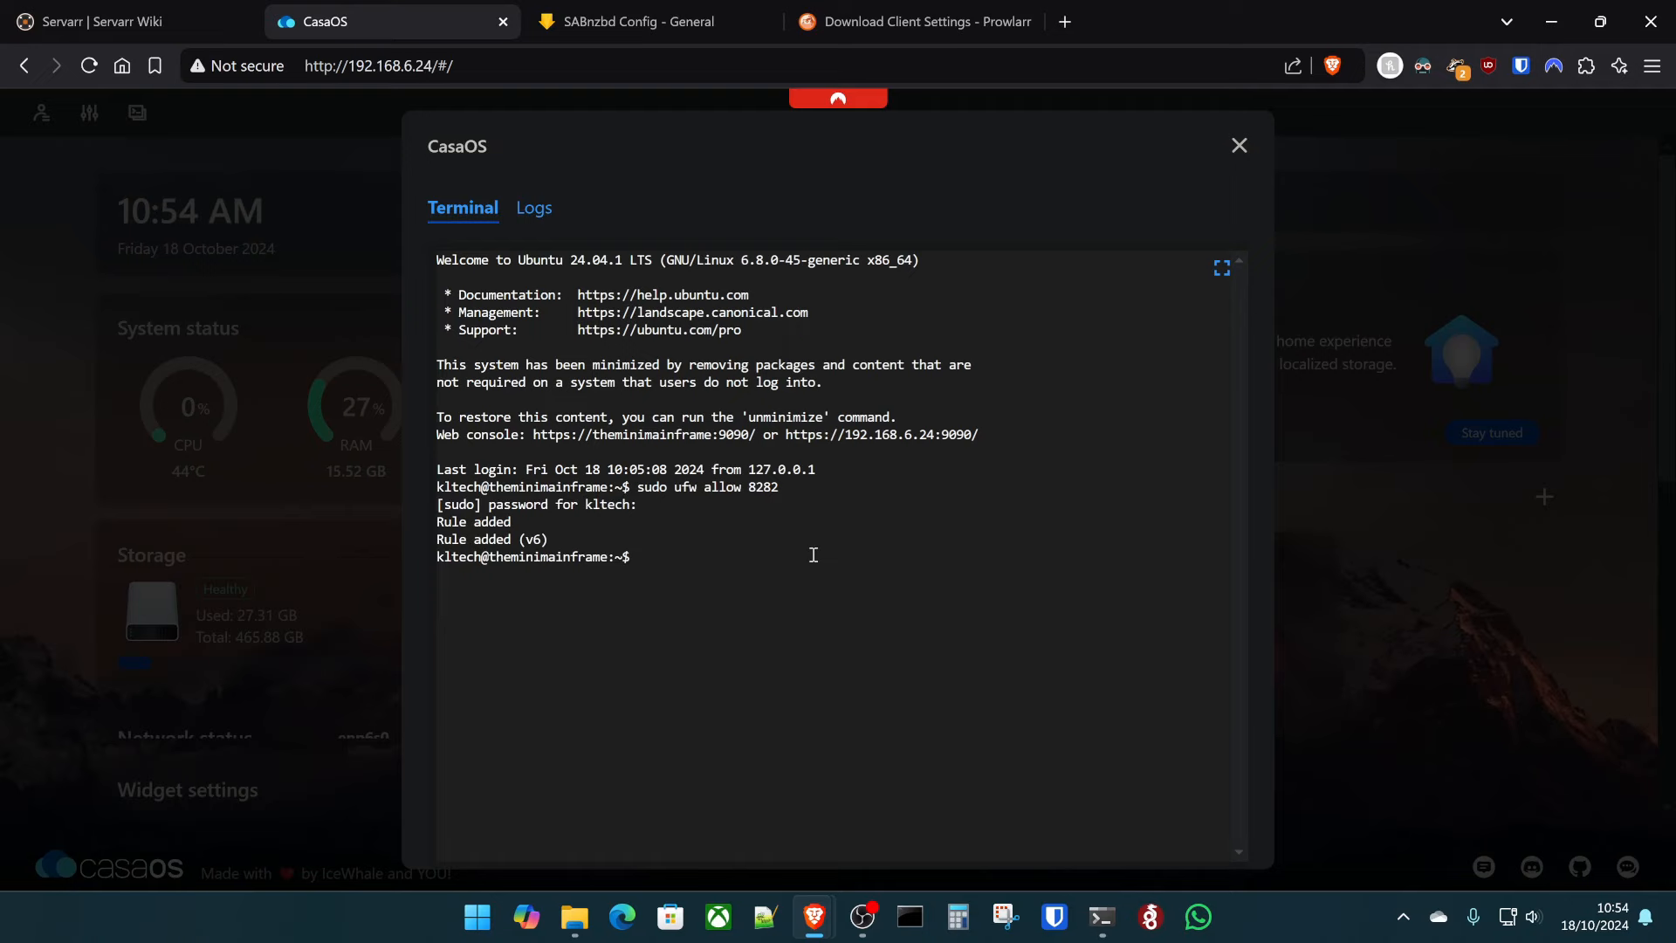
{"action": "left_click", "coordinate": [925, 21]}
{"action": "scroll", "coordinate": [621, 599], "scroll_direction": "down", "scroll_amount": 4}
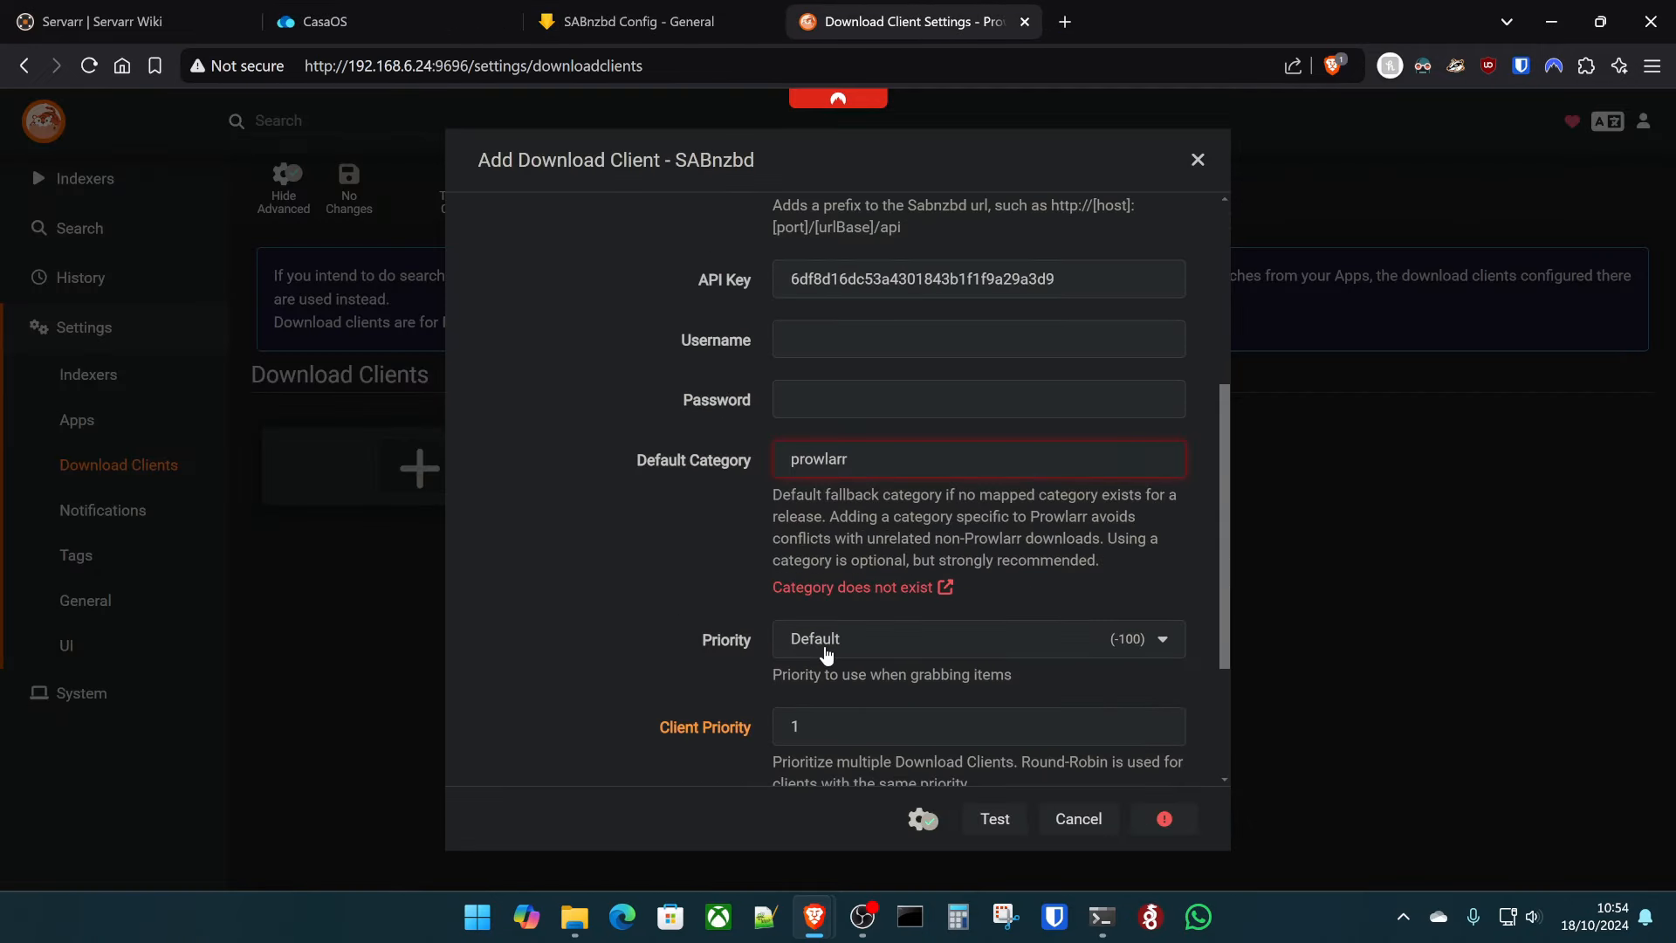
- Add a 'prowlarr' category in SABnzbd, then rerun Prowlarr's SABnzbd connection test
{"action": "left_click", "coordinate": [654, 13]}
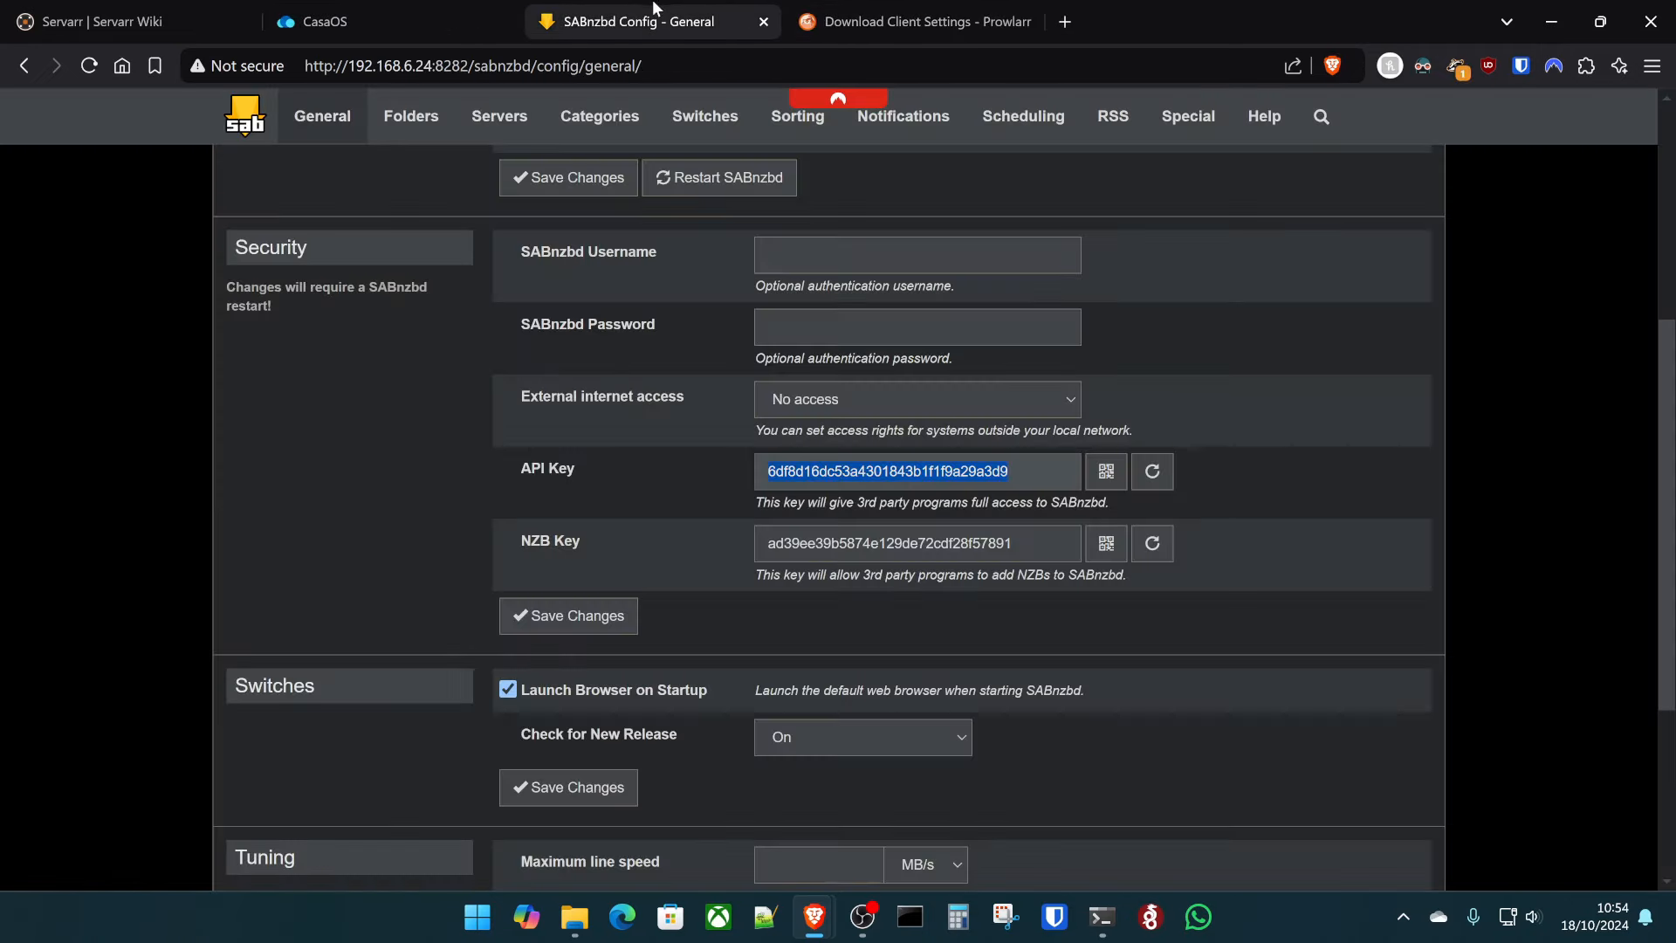
{"action": "left_click", "coordinate": [613, 113]}
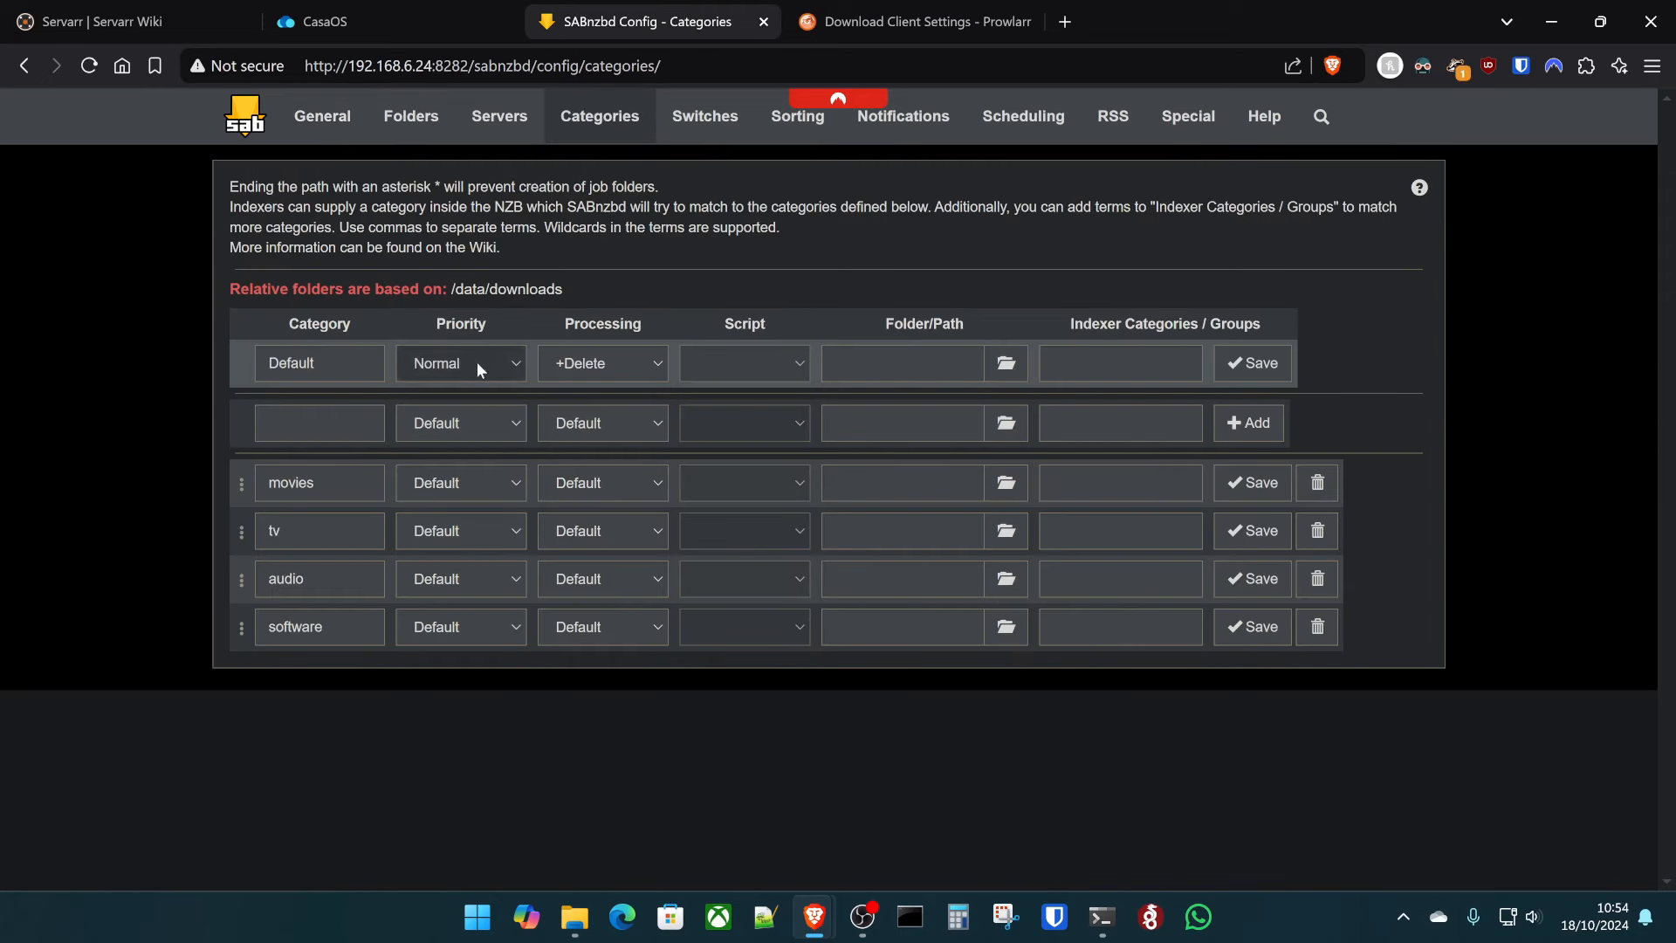
{"action": "left_click", "coordinate": [292, 419]}
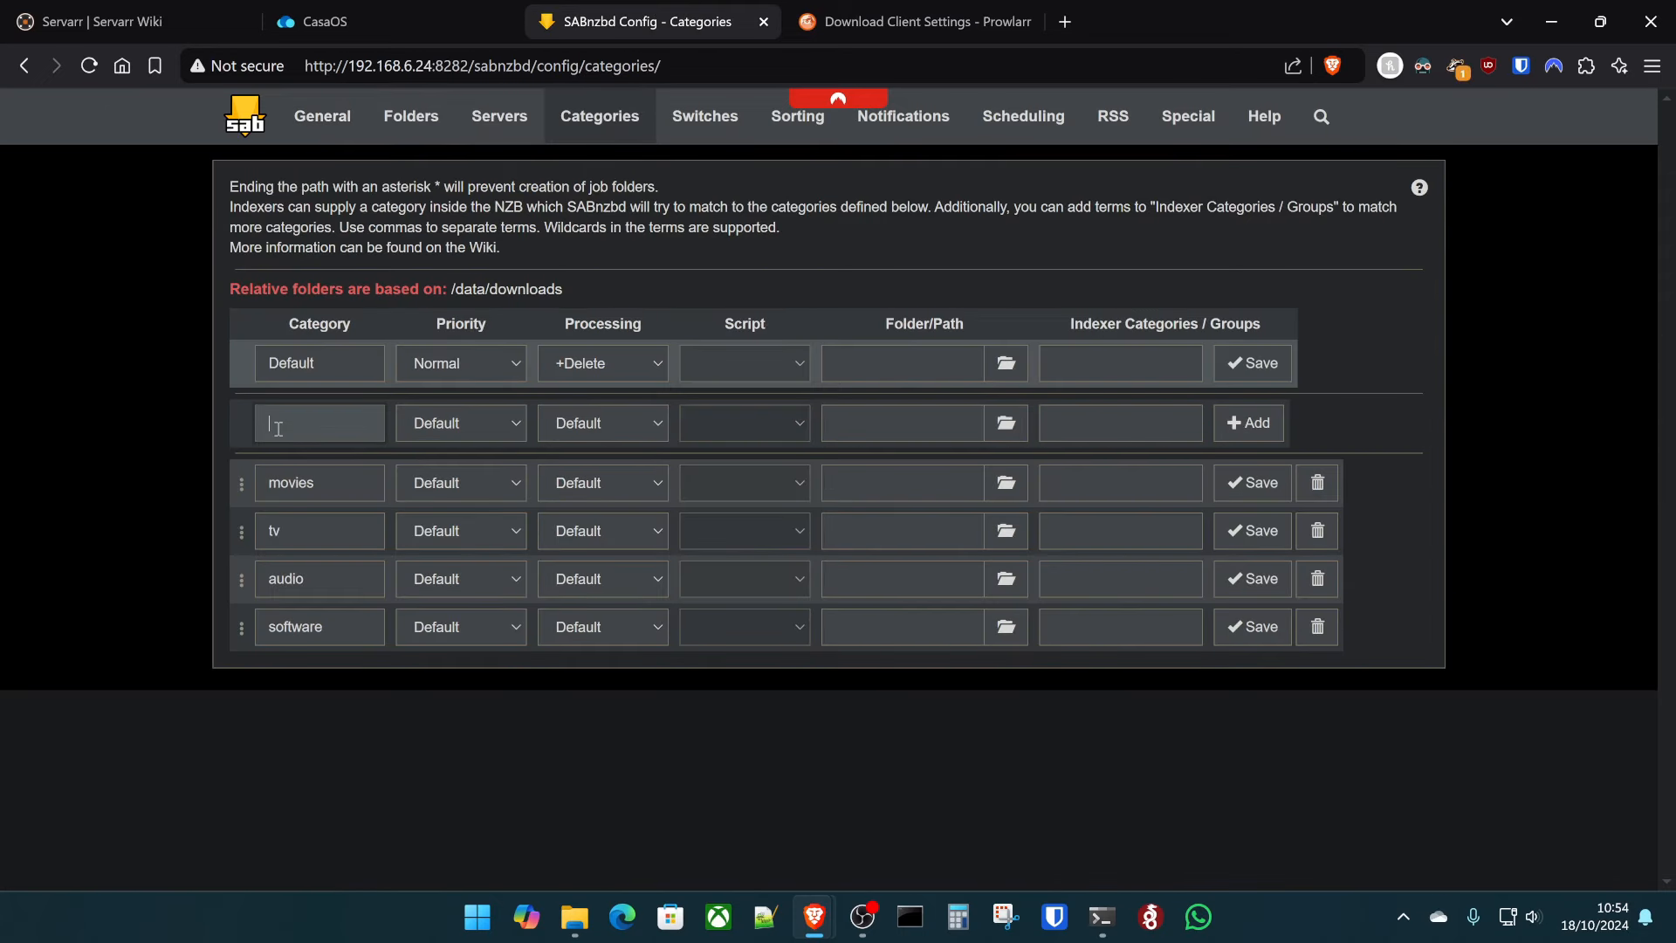
{"action": "type", "text": "prowlarr"}
{"action": "left_click", "coordinate": [1250, 422]}
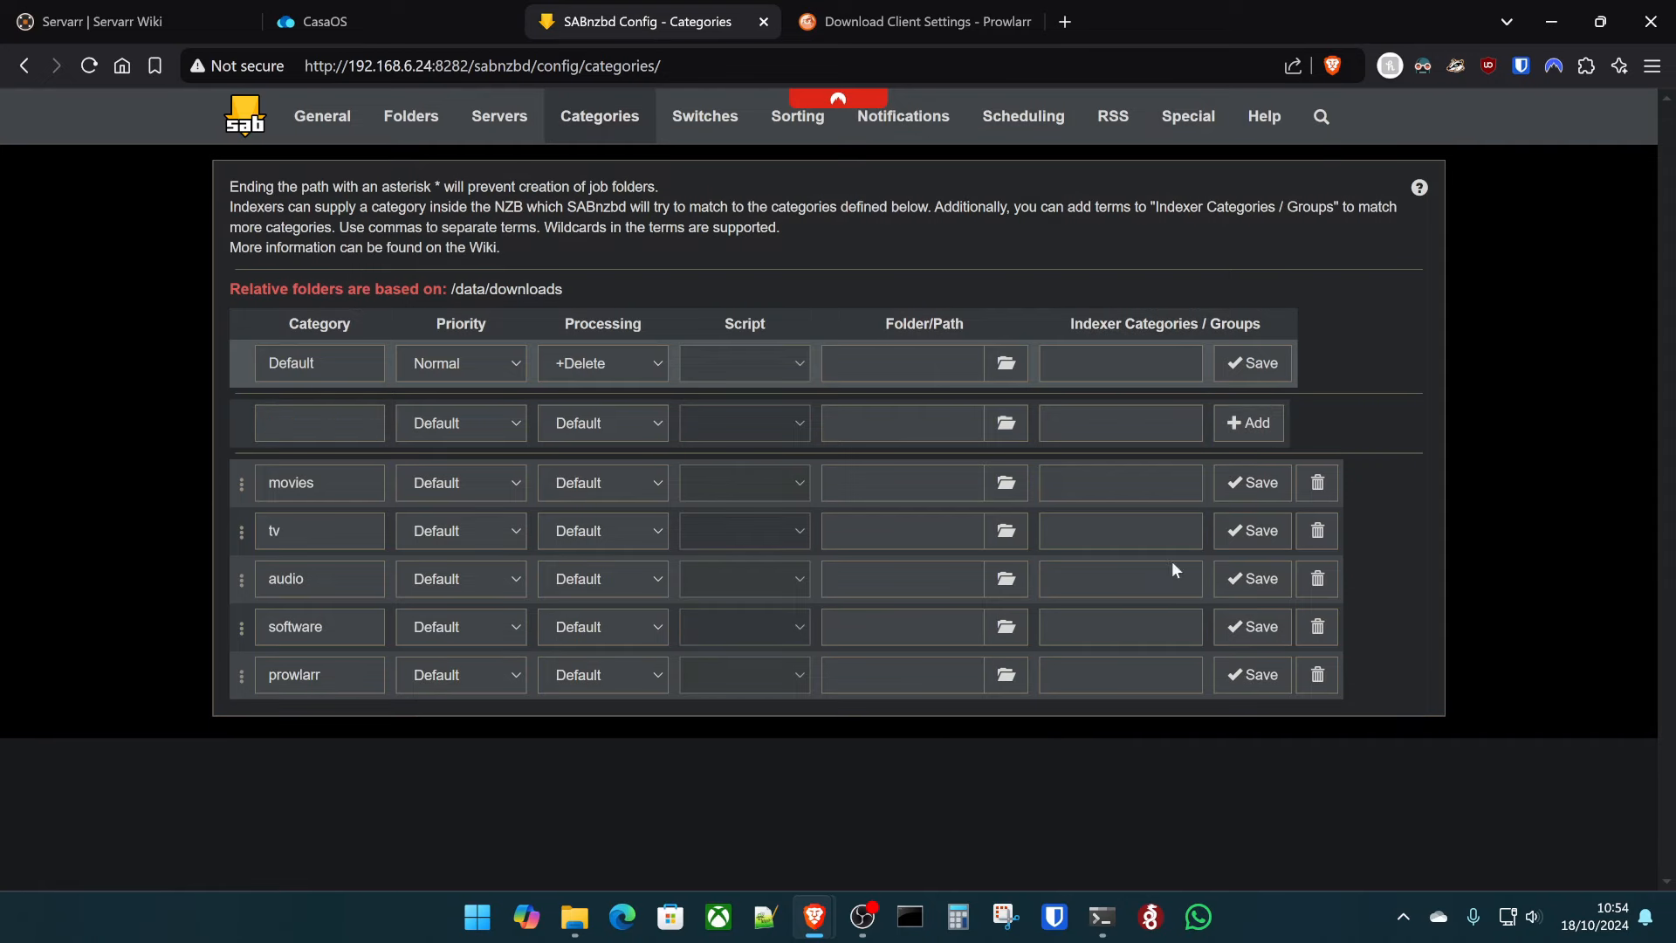
{"action": "left_click", "coordinate": [938, 8]}
{"action": "left_click", "coordinate": [995, 818]}
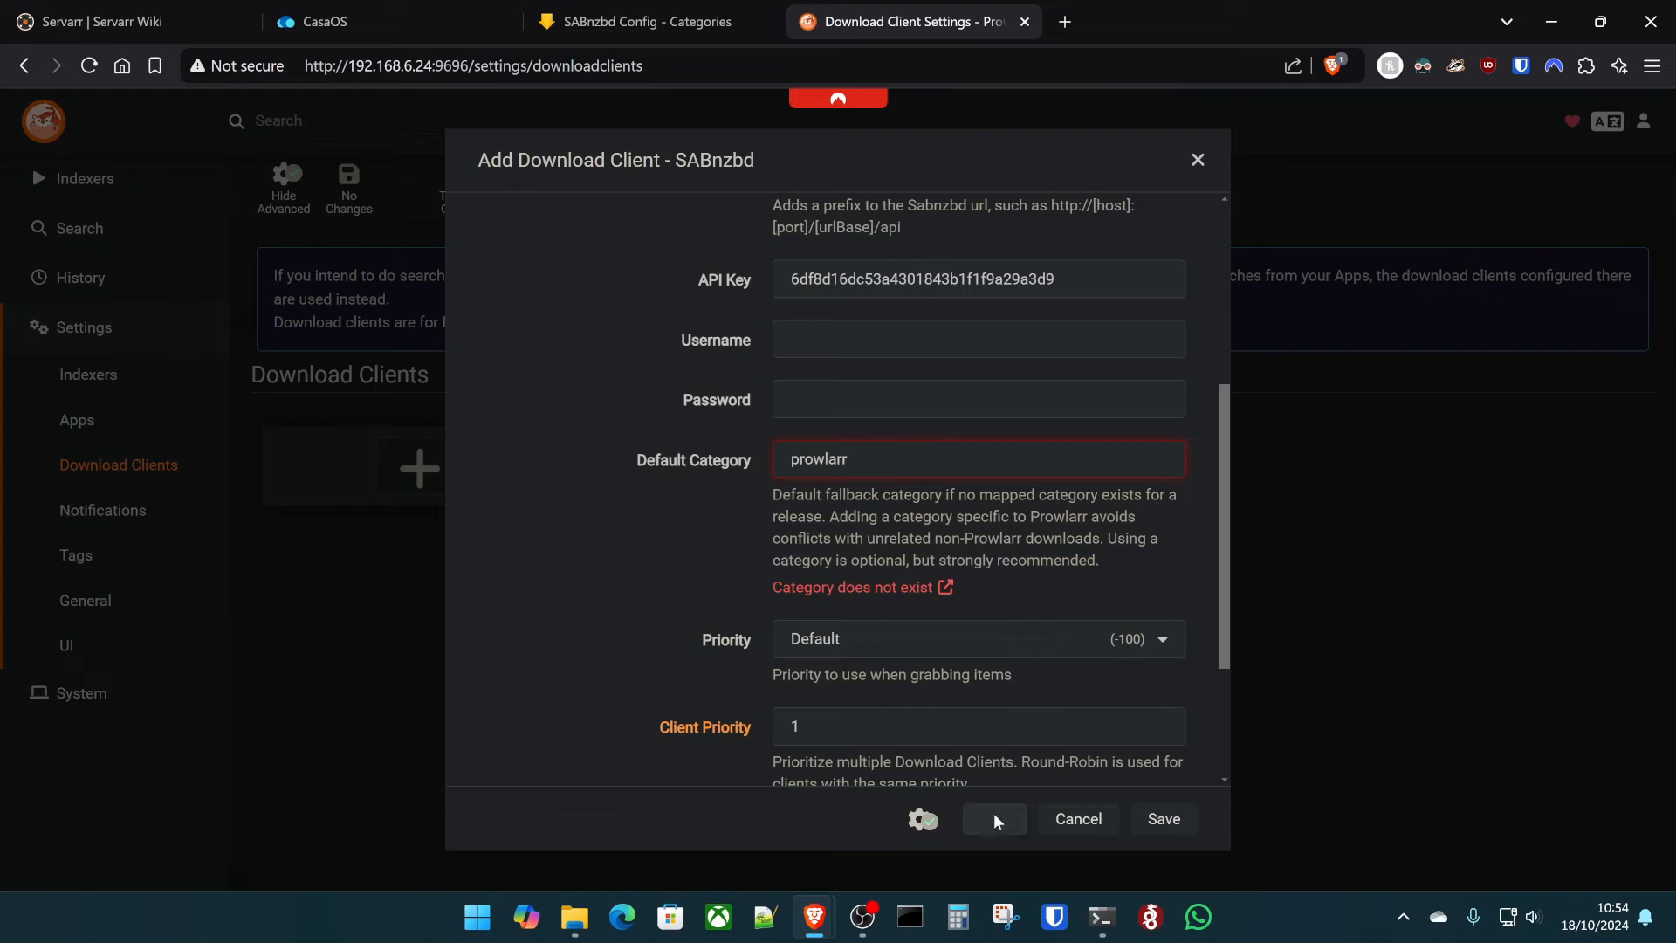
- Delete the port 8282 firewall rule with sudo ufw delete allow 8282, then re-allow port 8282
{"action": "left_click", "coordinate": [419, 10]}
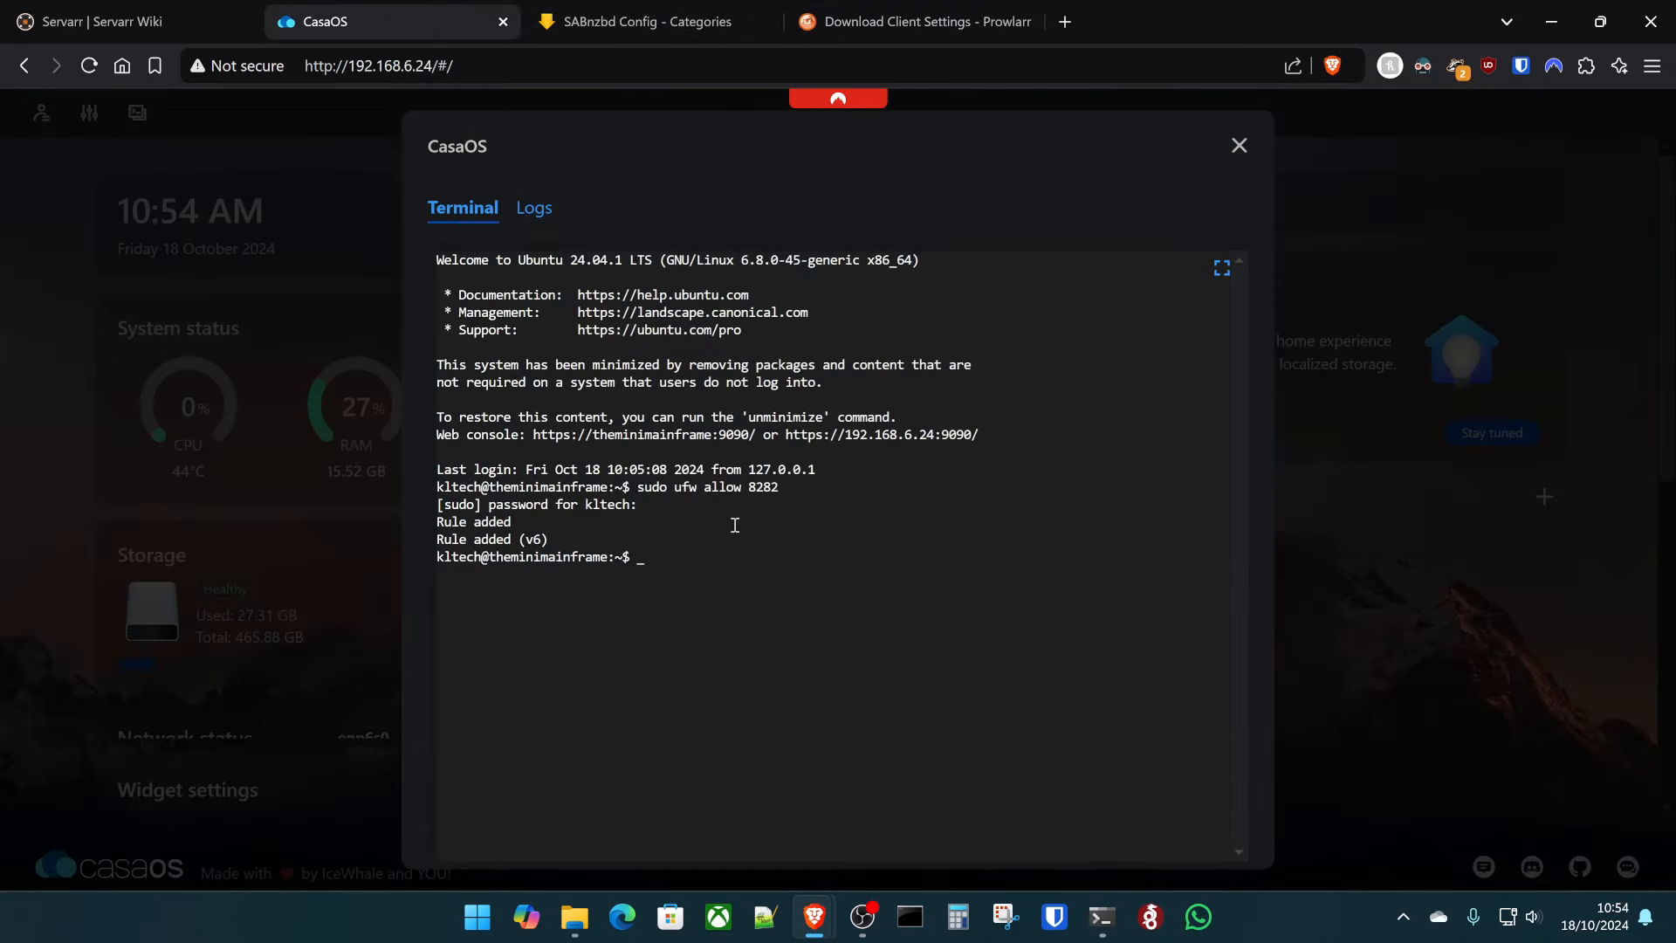
{"action": "type", "text": "sudo ufw delete allow 8282"}
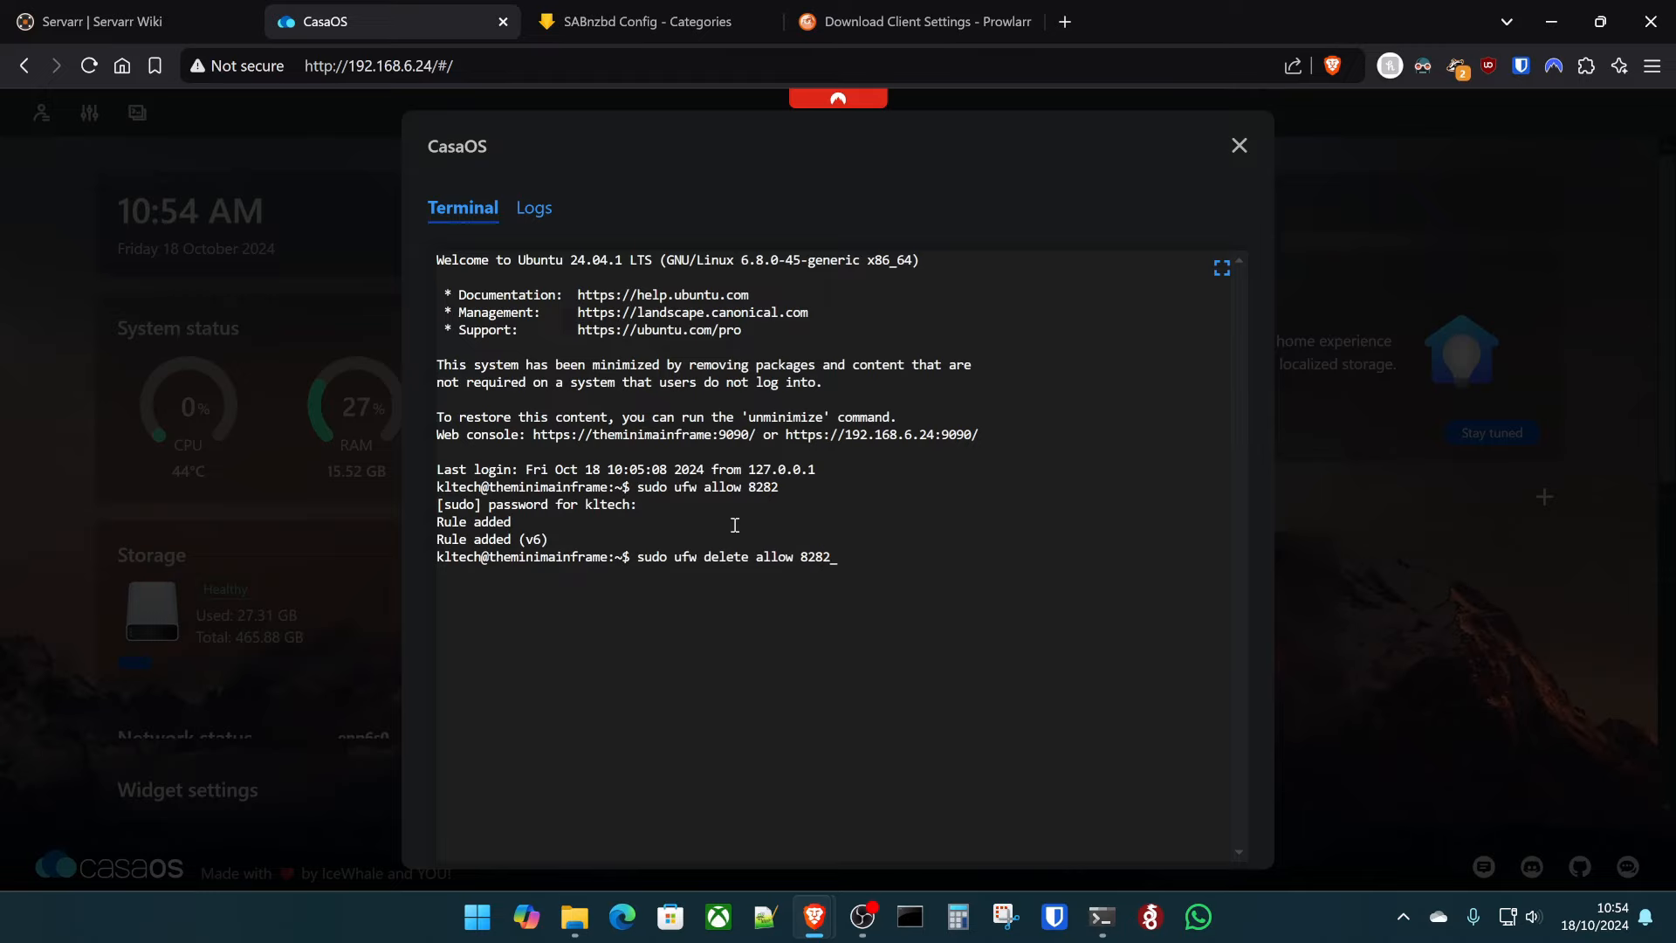
{"action": "key", "text": "Return"}
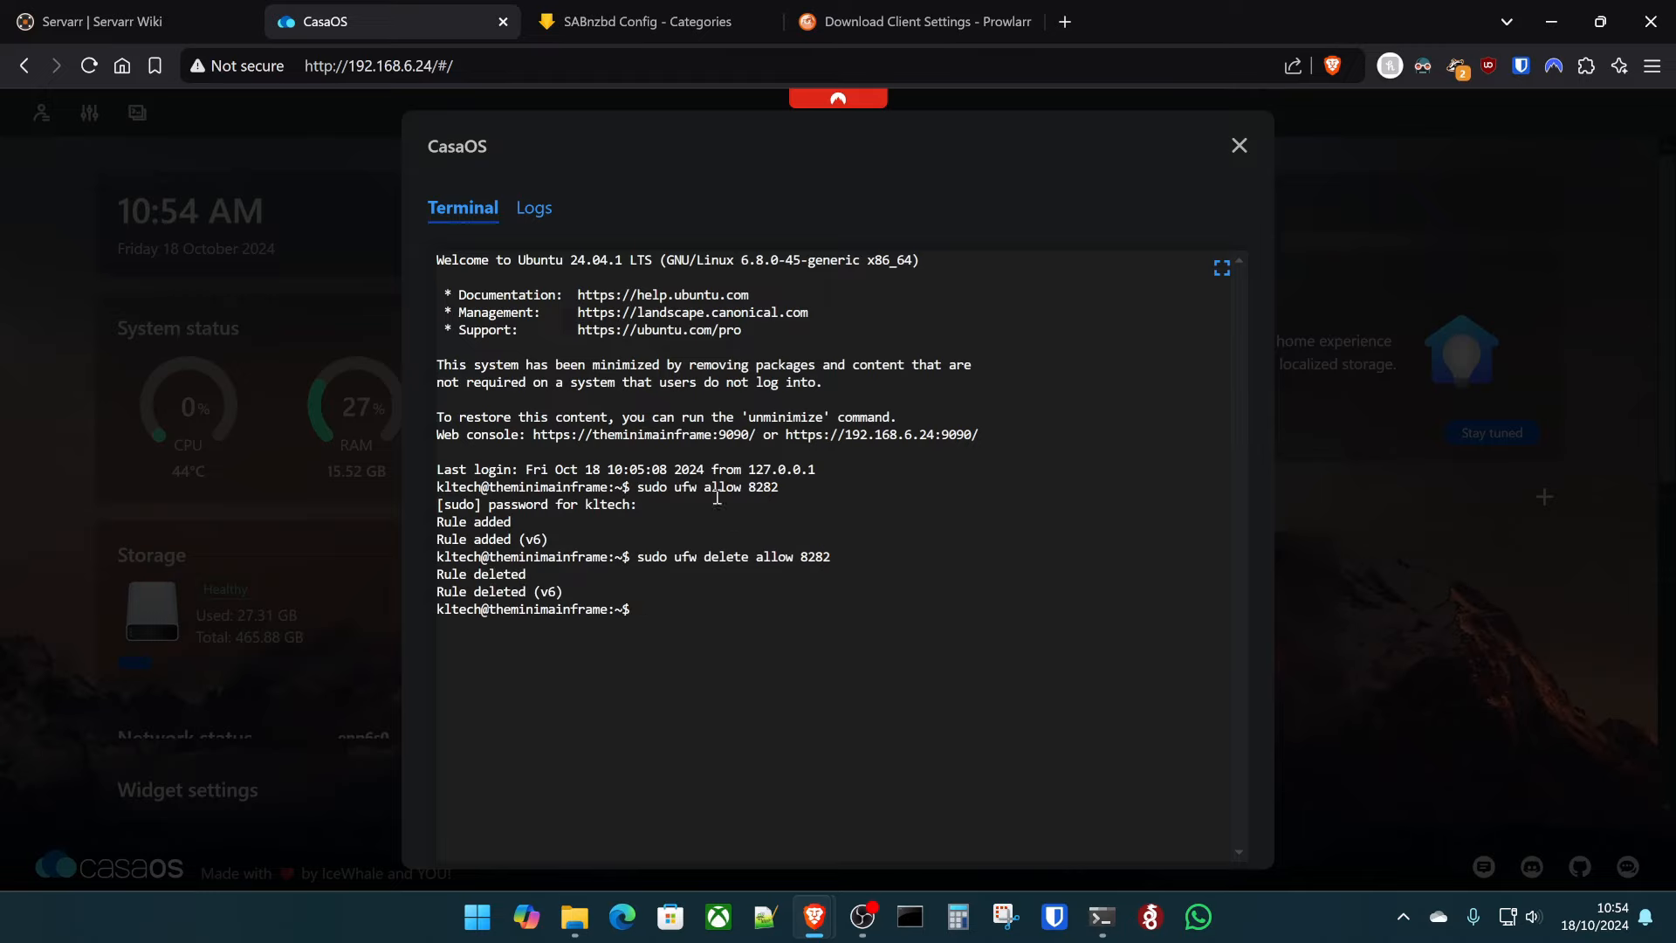
{"action": "left_click", "coordinate": [864, 18]}
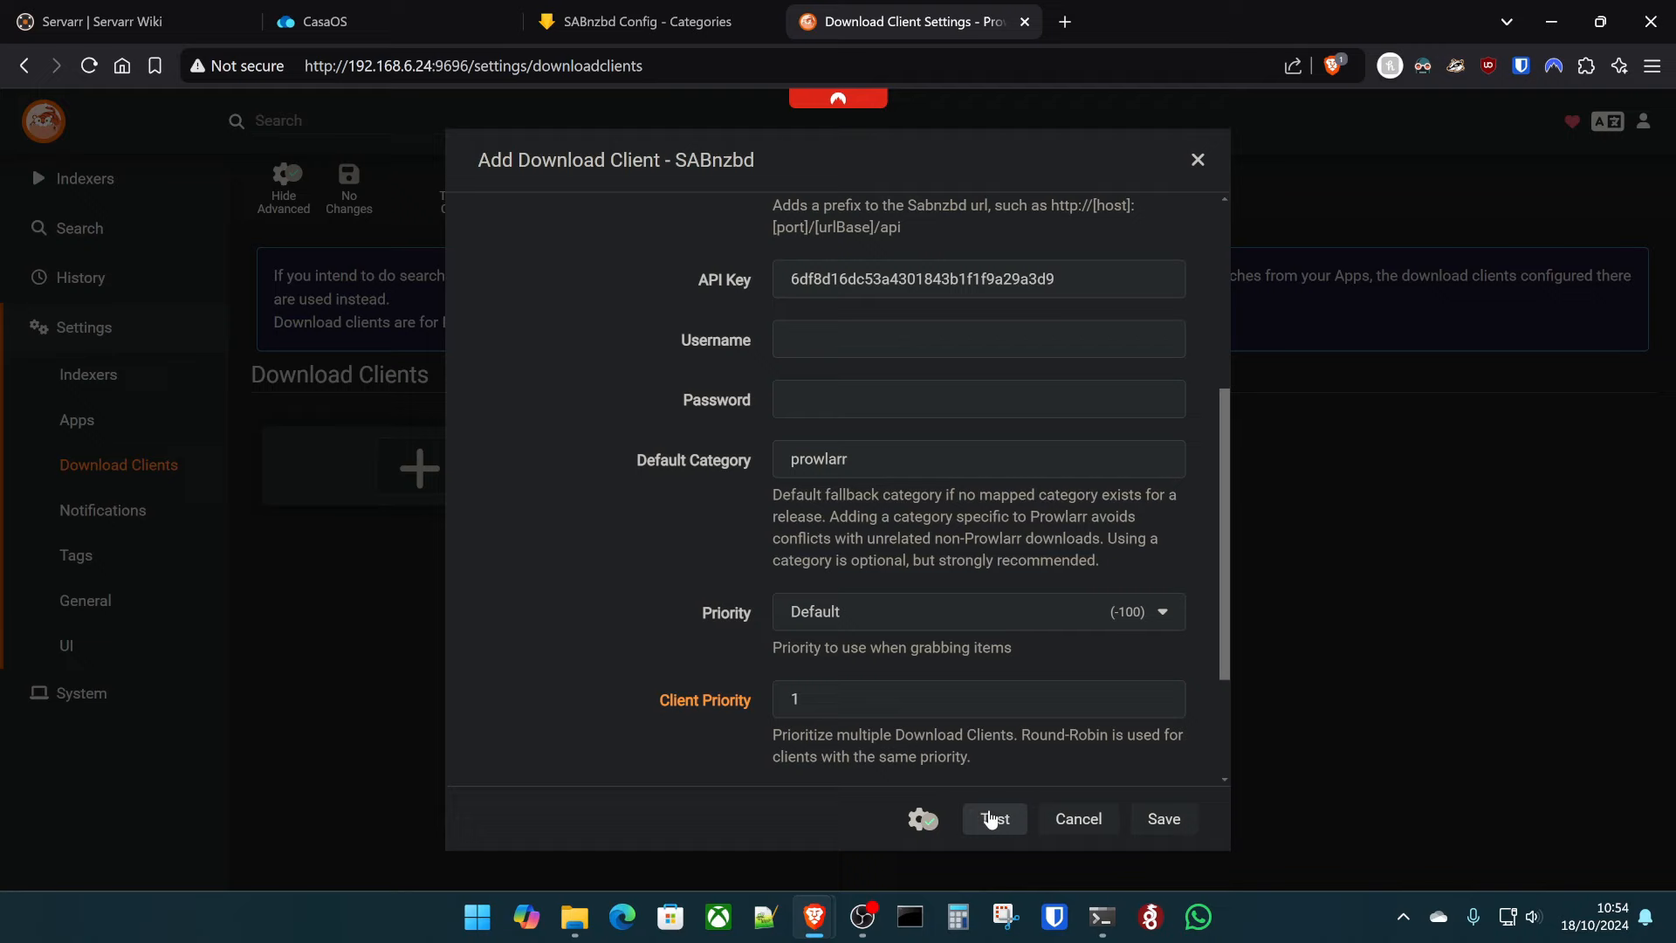
{"action": "scroll", "coordinate": [648, 589], "scroll_direction": "up", "scroll_amount": 5}
{"action": "left_click", "coordinate": [331, 21]}
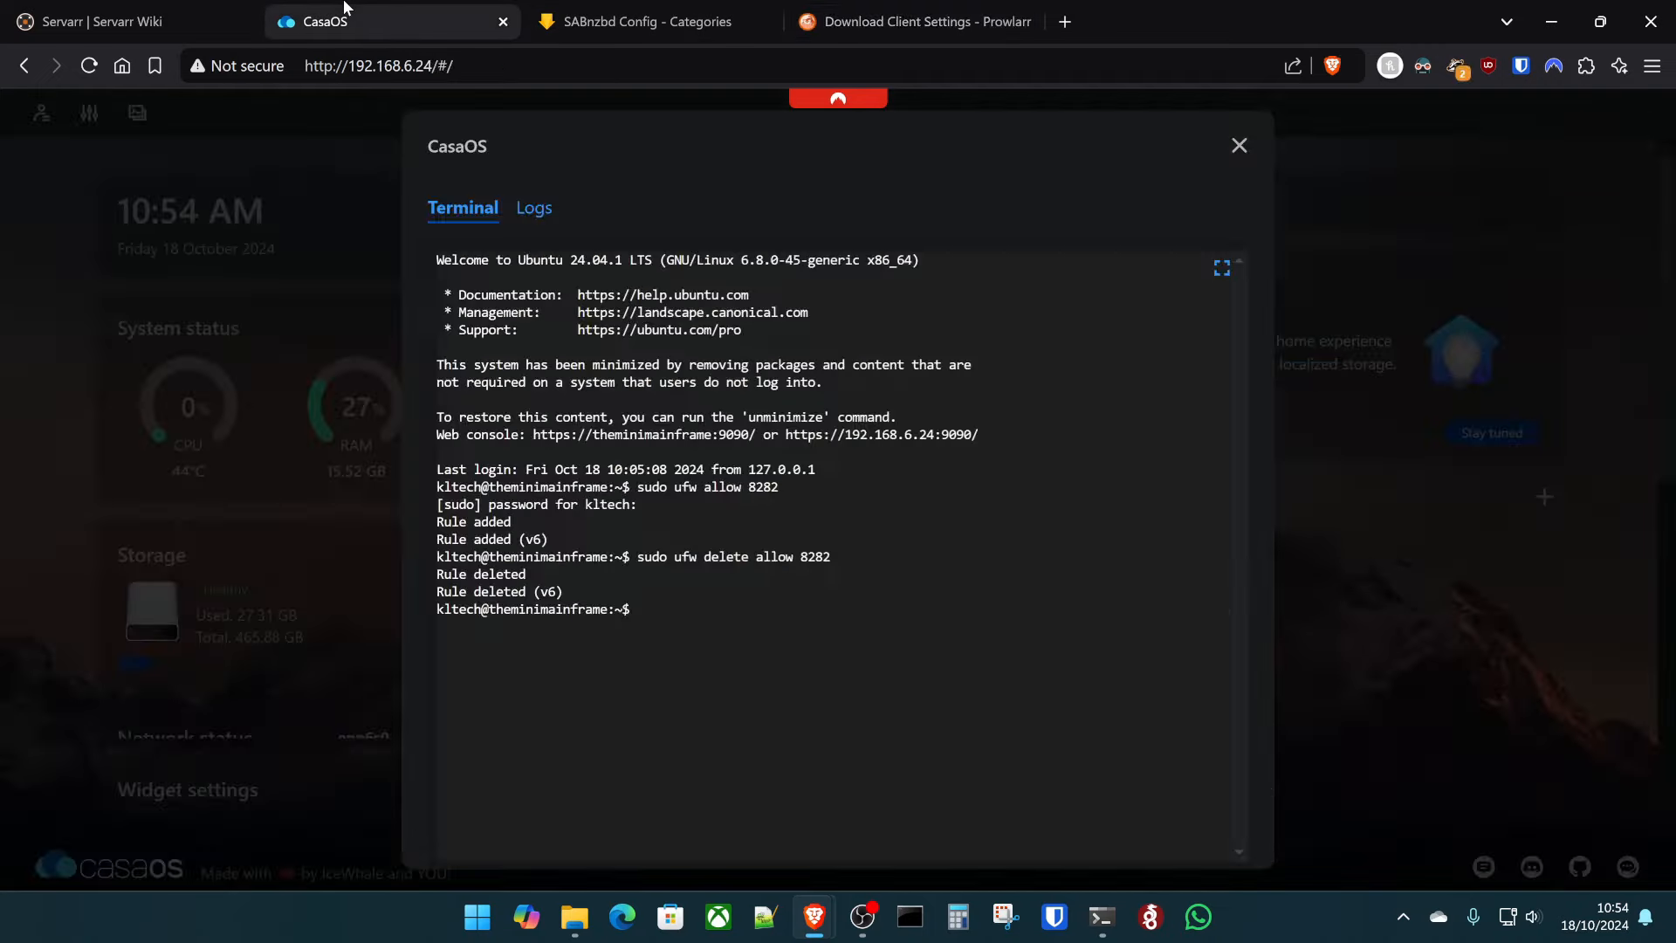
{"action": "key", "text": "Up"}
{"action": "key", "text": "Up"}
{"action": "key", "text": "Return"}
- Save SABnzbd as a Prowlarr download client
{"action": "left_click", "coordinate": [916, 21]}
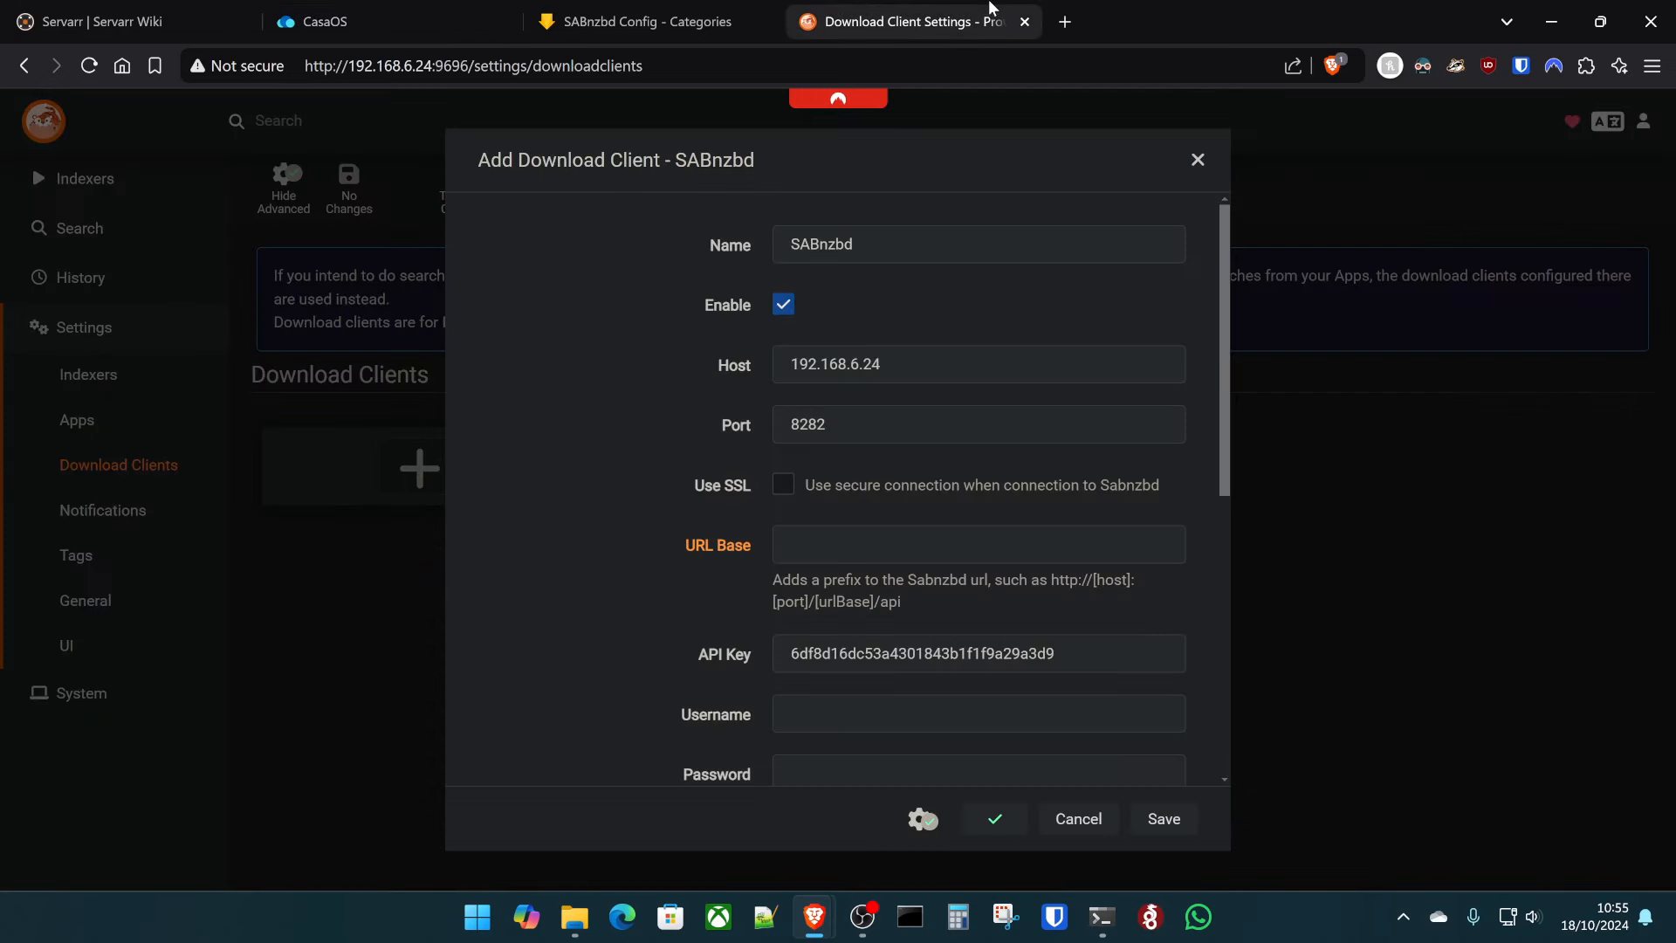
{"action": "scroll", "coordinate": [550, 533], "scroll_direction": "down", "scroll_amount": 5}
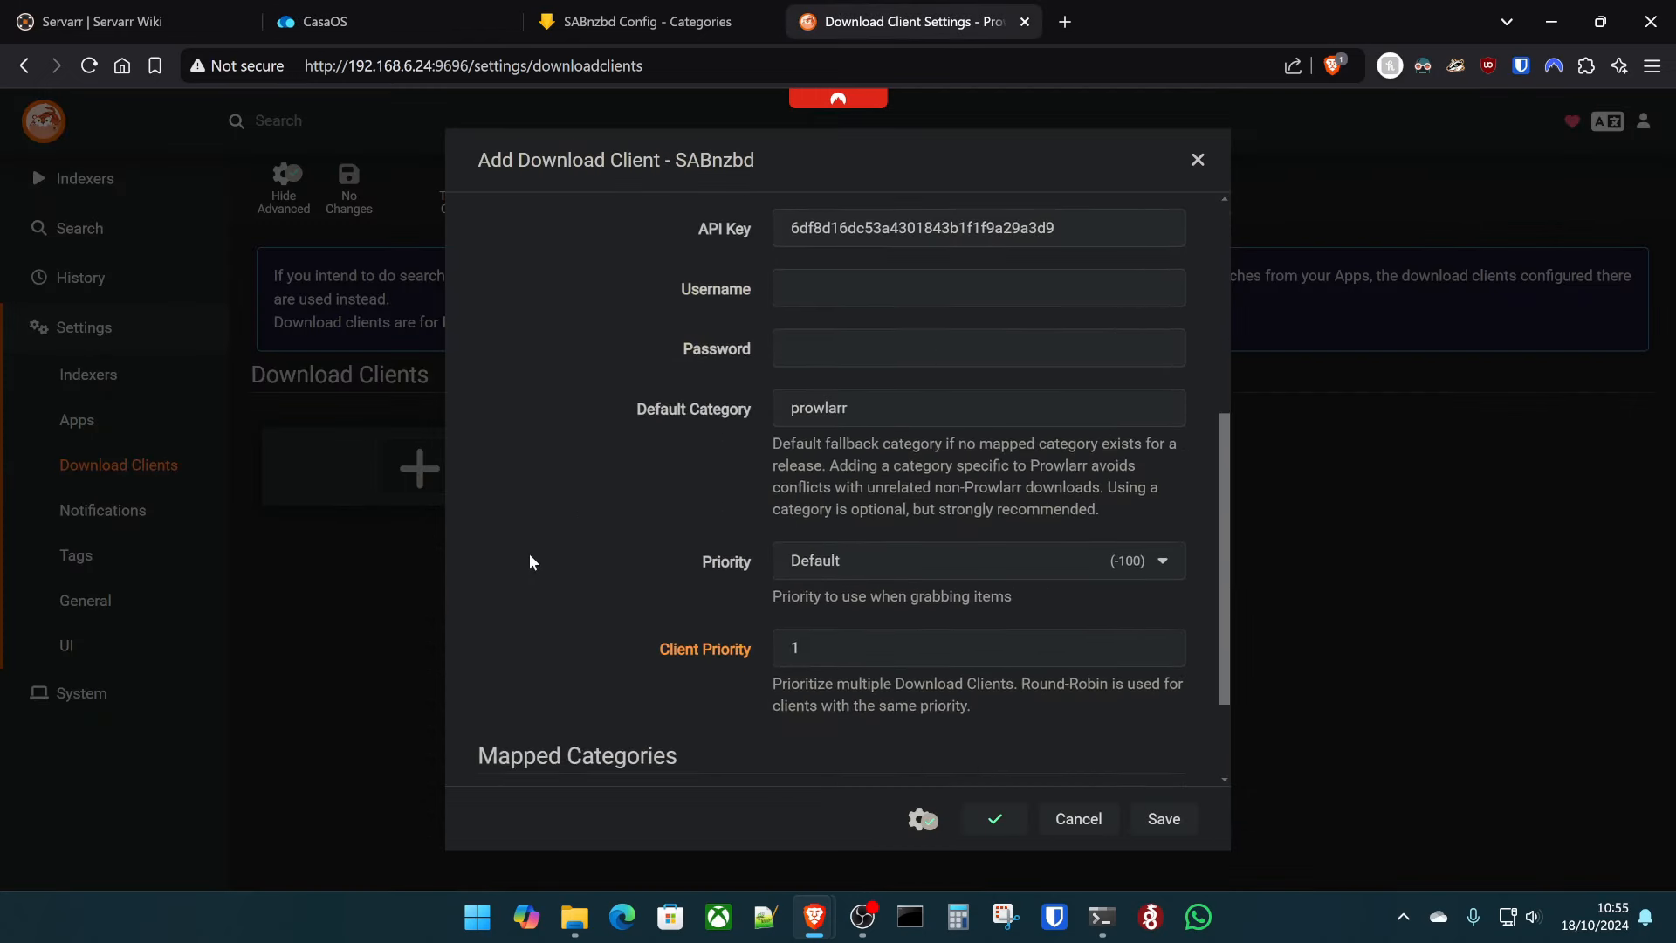
{"action": "left_click", "coordinate": [1167, 820]}
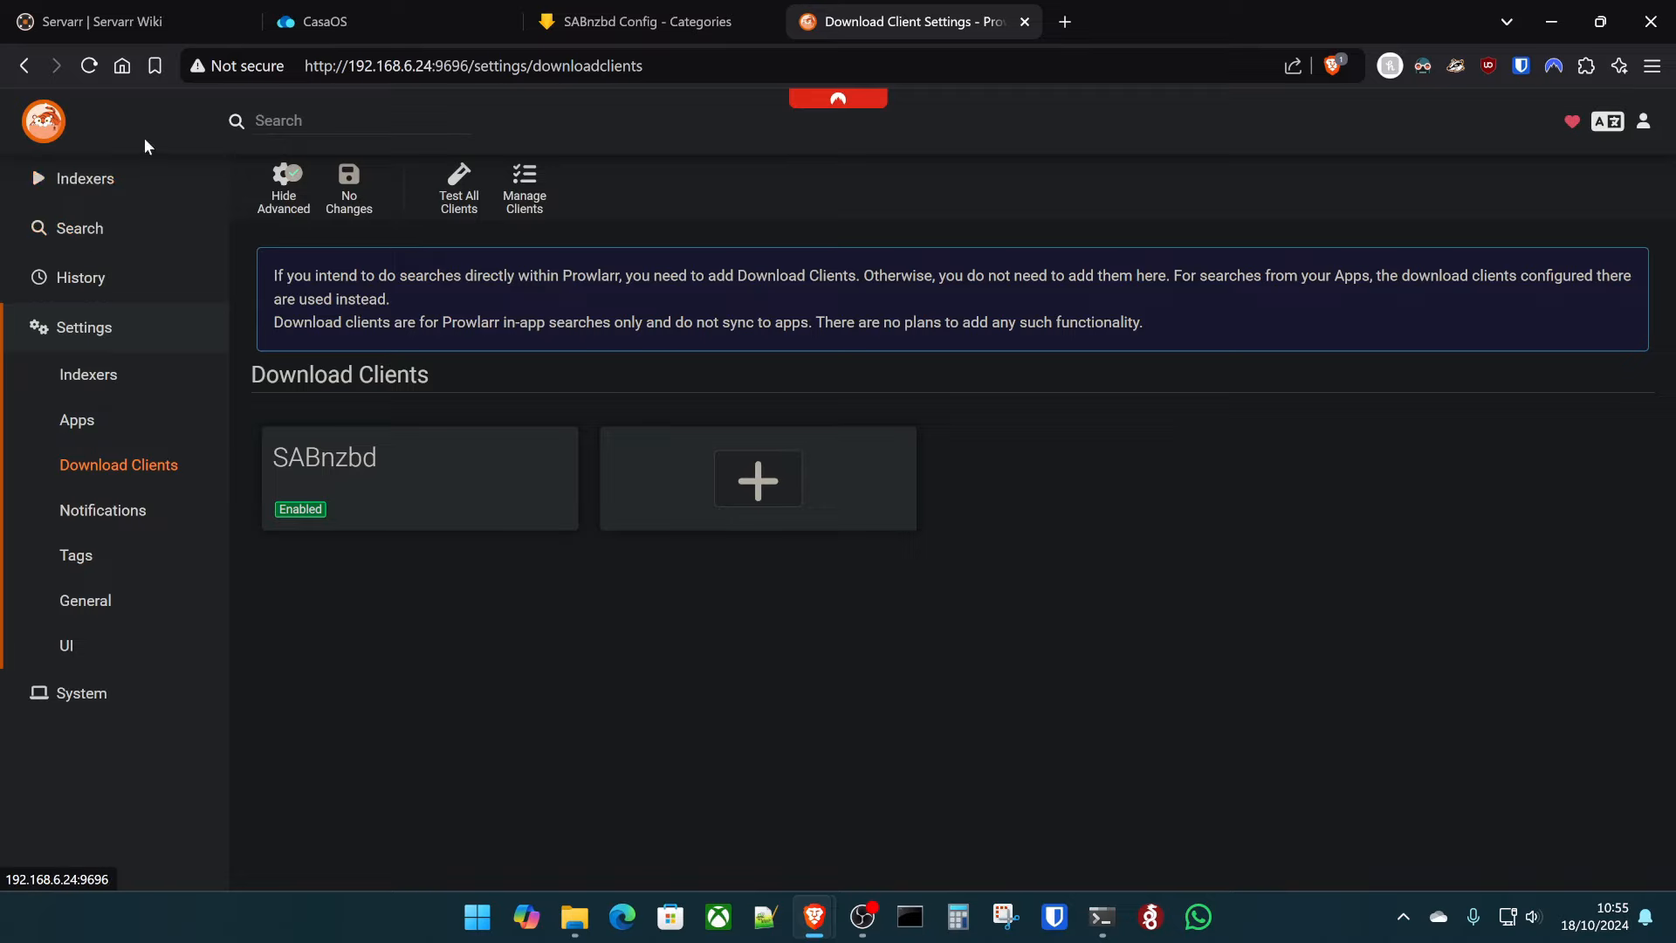
- Run a Prowlarr search for 'harry potter', then view the System Status health page
{"action": "left_click", "coordinate": [83, 189]}
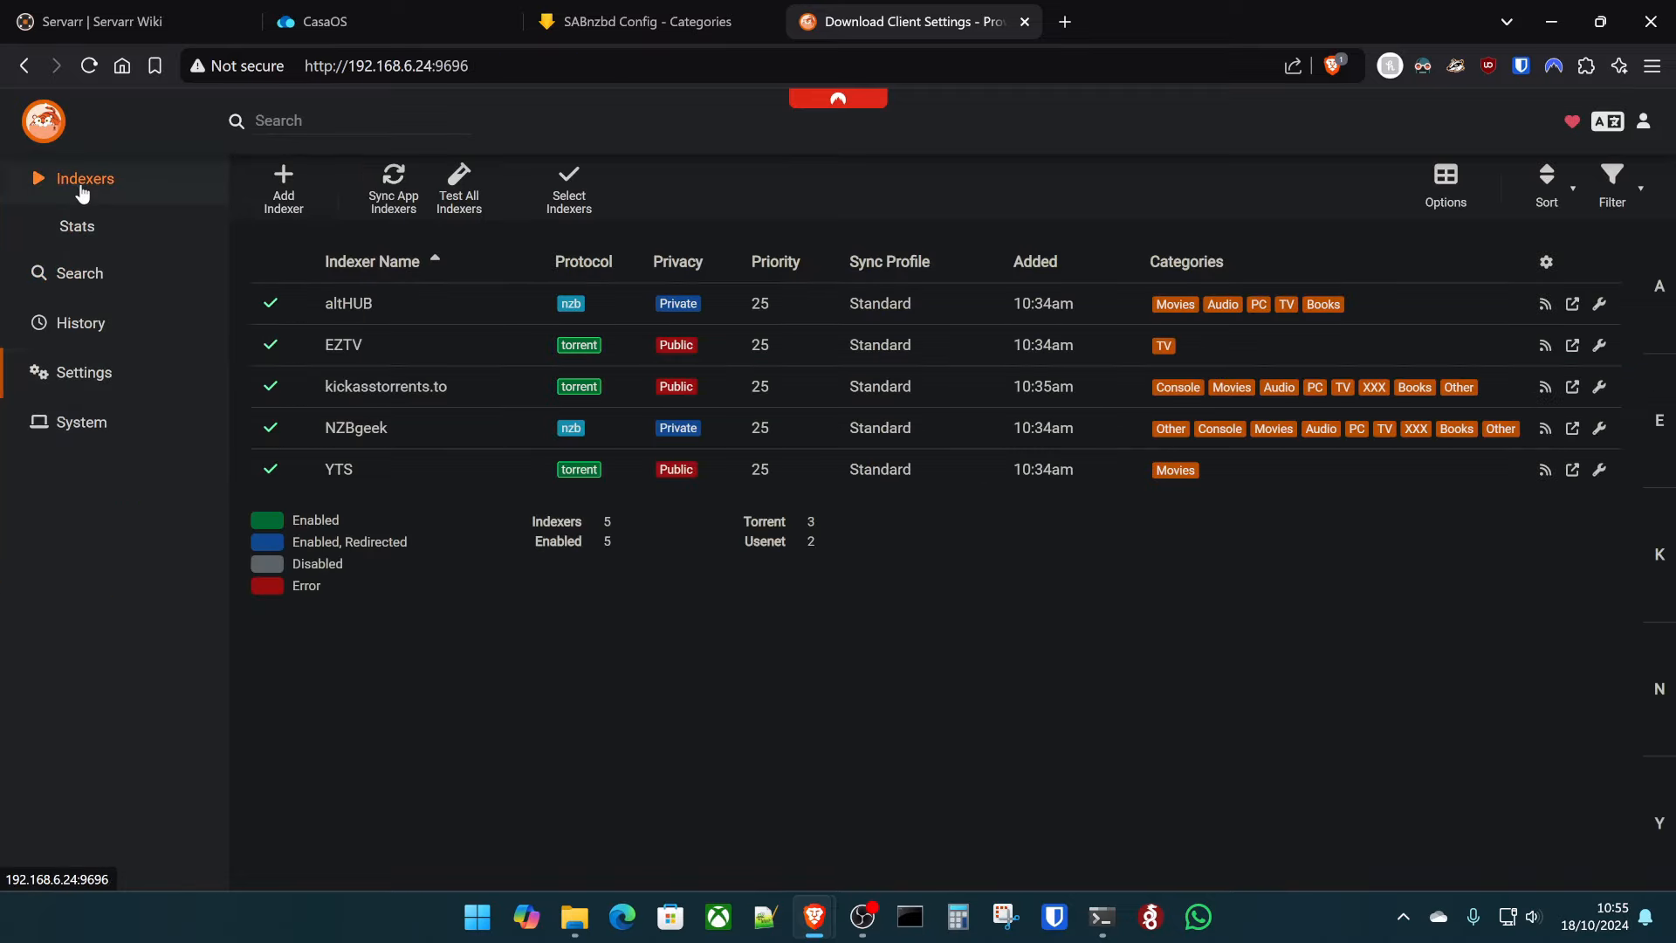
{"action": "left_click", "coordinate": [107, 275]}
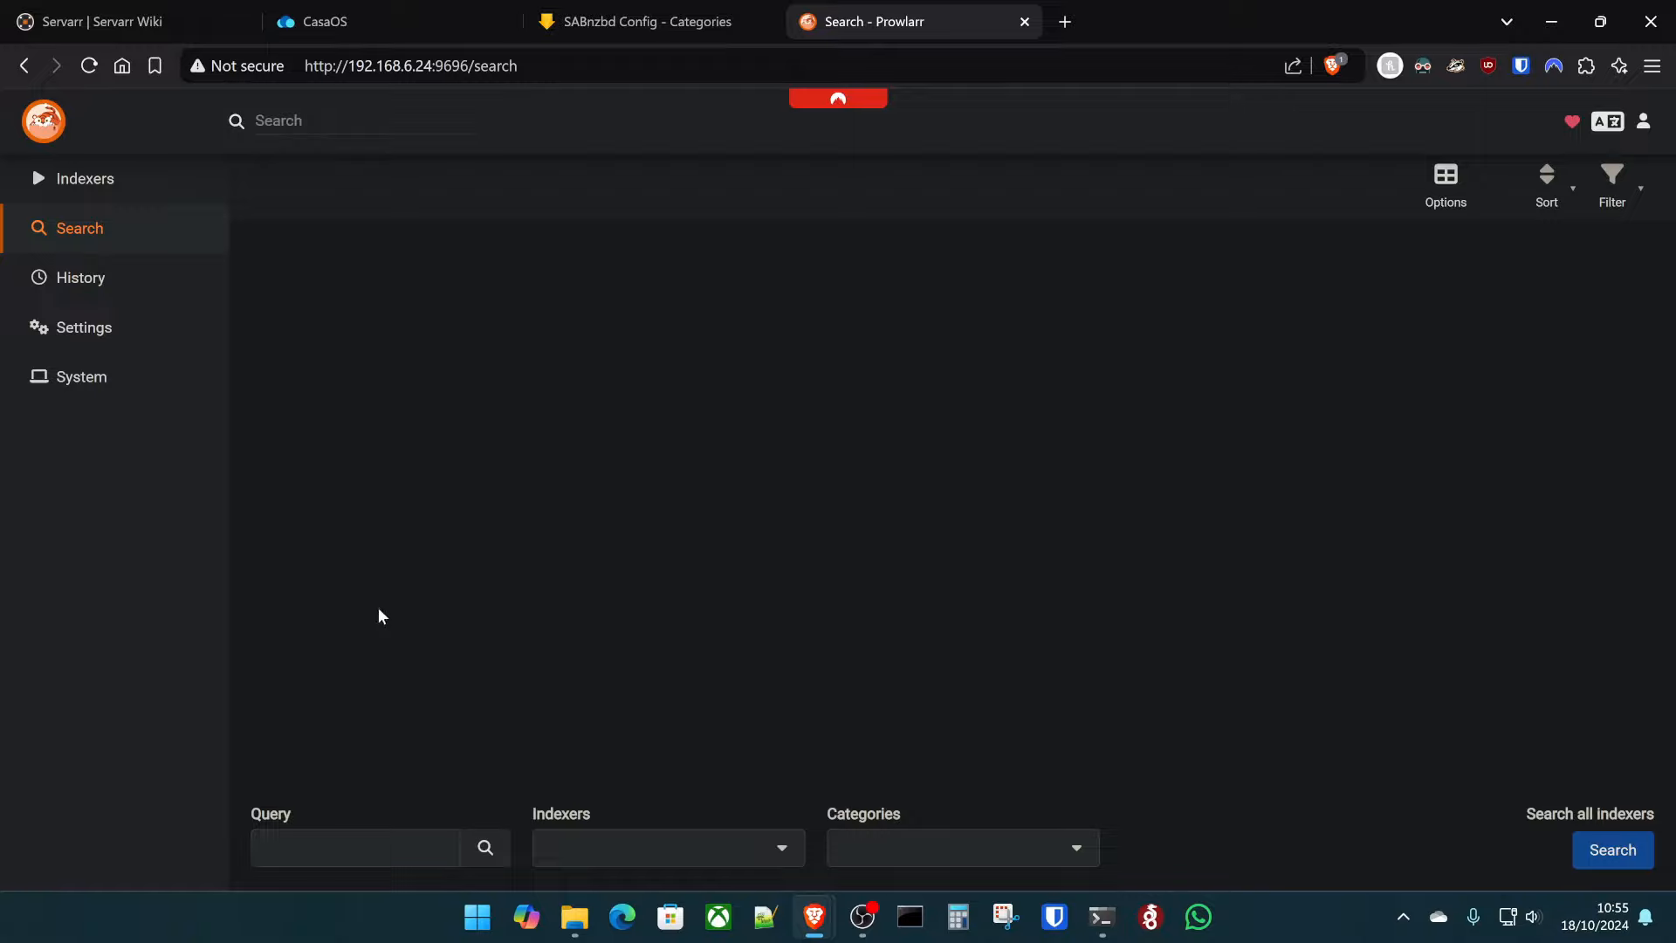
{"action": "left_click", "coordinate": [367, 848]}
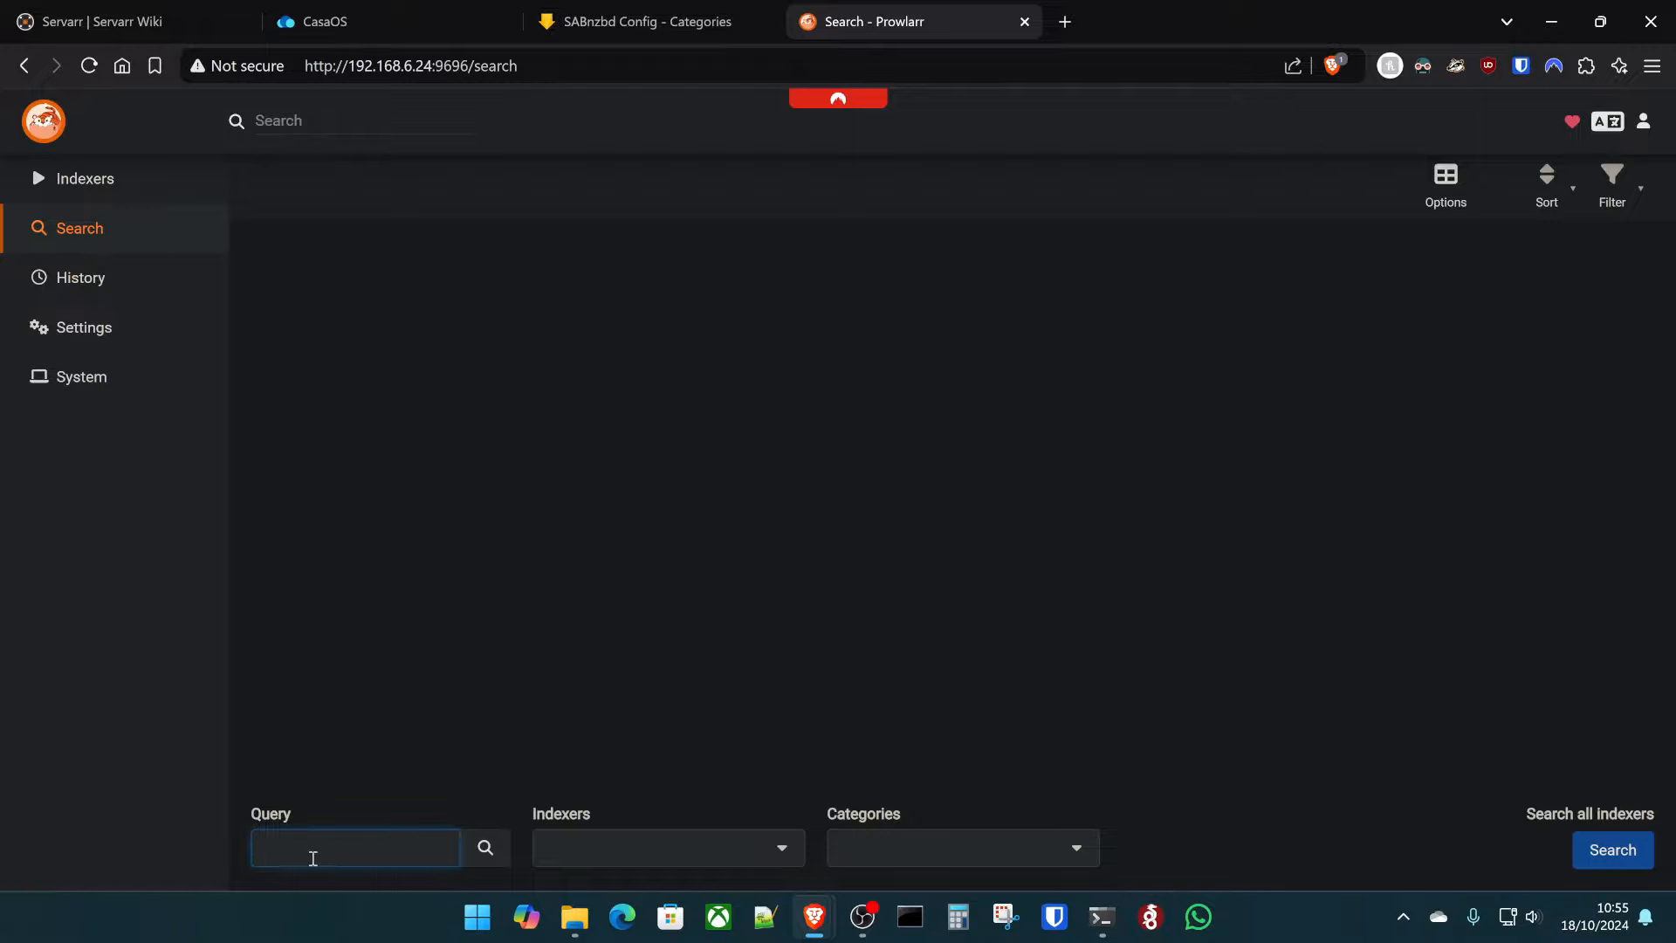
{"action": "type", "text": "harry potter"}
{"action": "key", "text": "Return"}
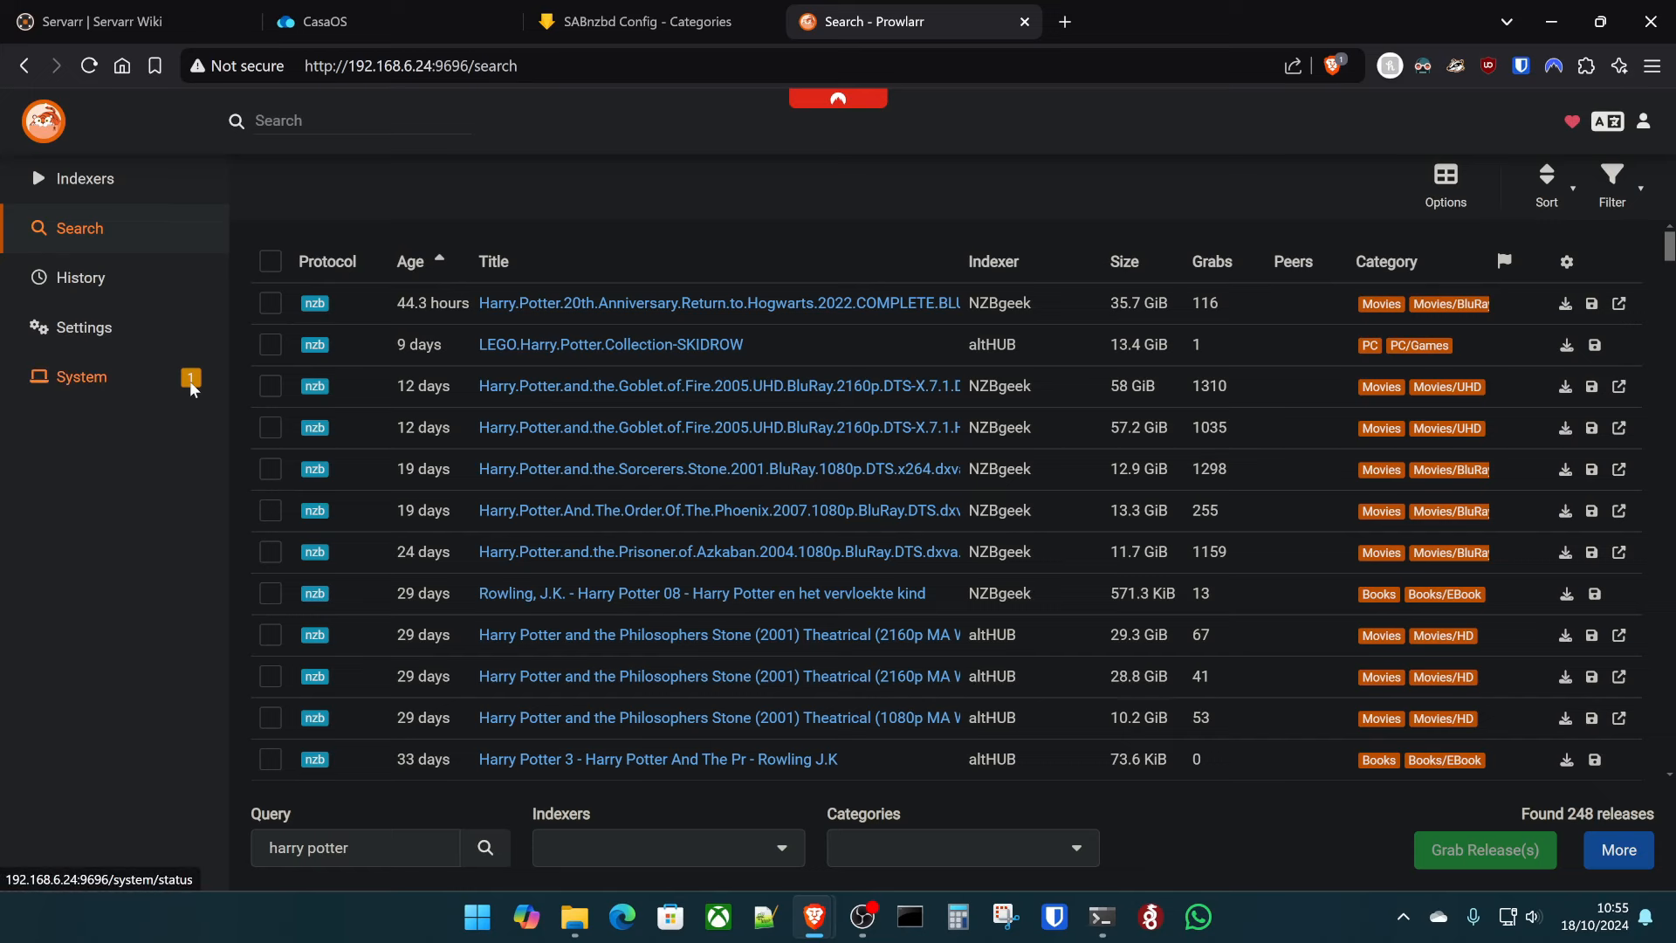
{"action": "left_click", "coordinate": [102, 381]}
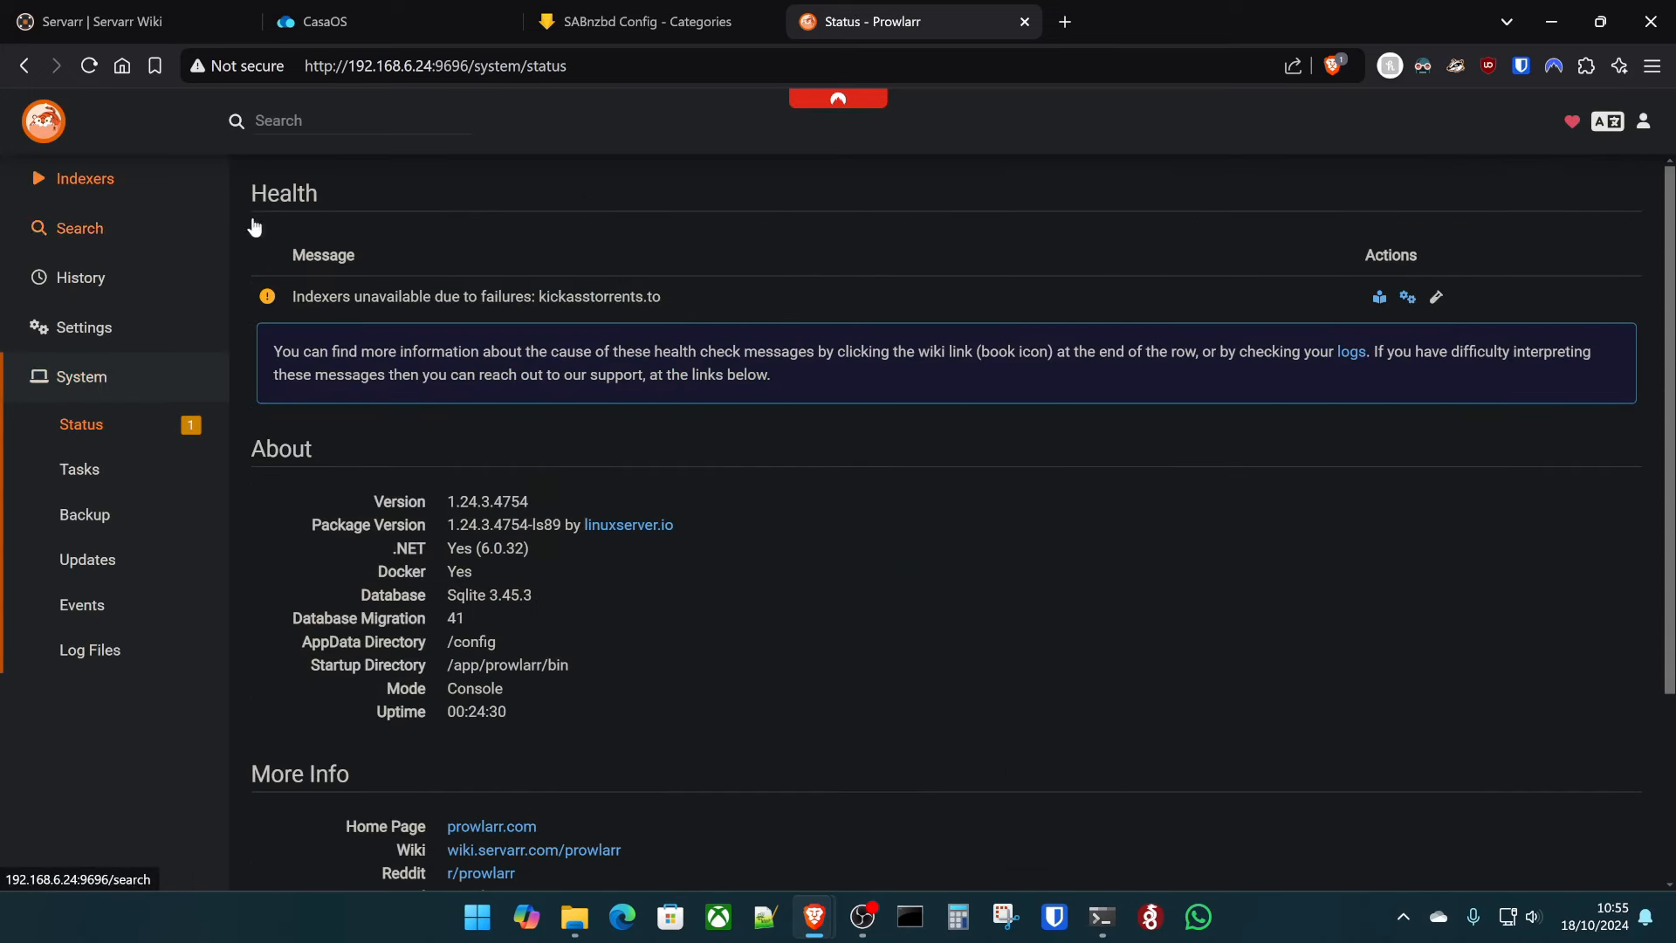
- Scroll through the 'harry potter' results, select the query text, and go back to the Indexers list
{"action": "left_click", "coordinate": [112, 218]}
{"action": "left_click", "coordinate": [97, 187]}
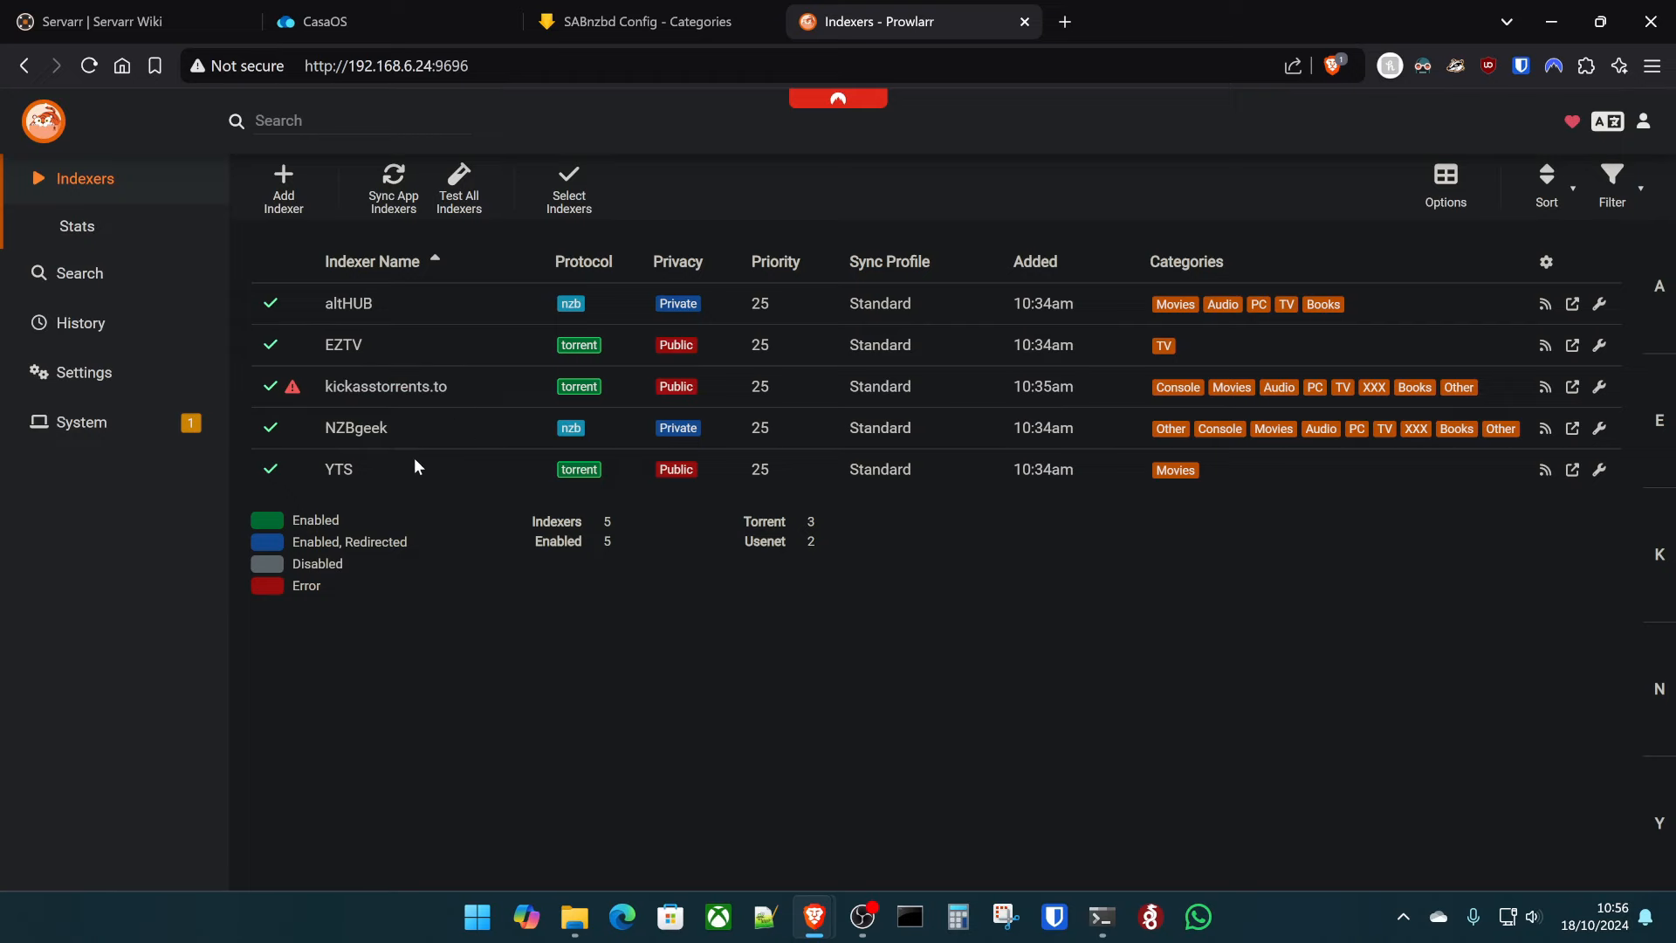
{"action": "left_click", "coordinate": [74, 272]}
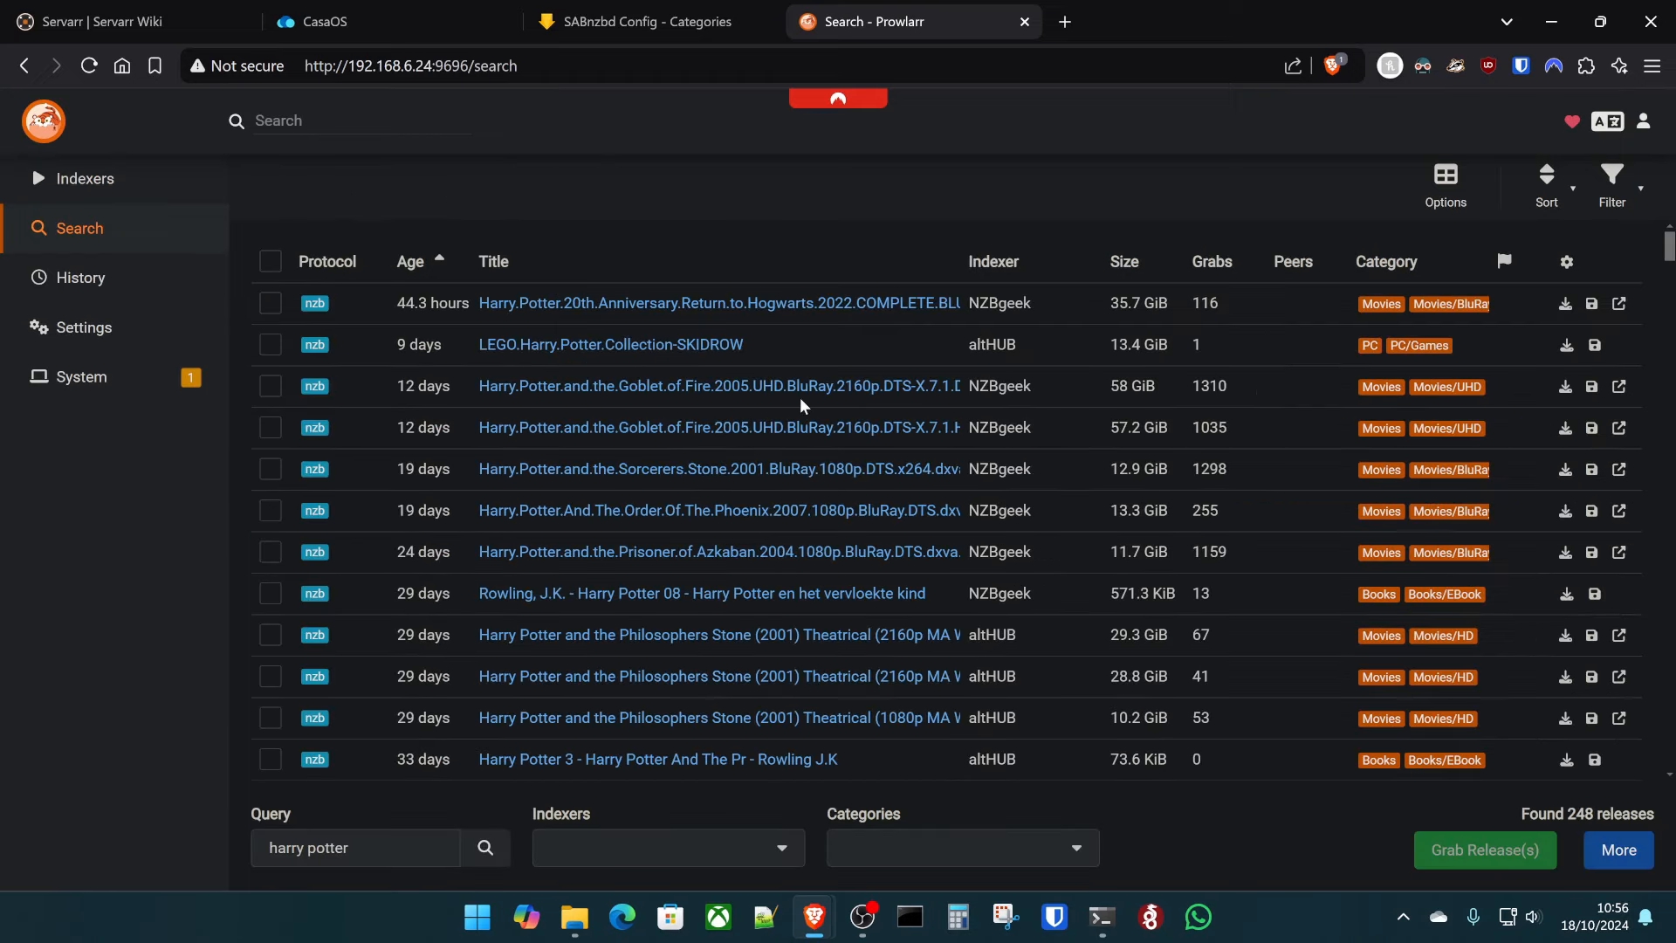
{"action": "scroll", "coordinate": [908, 689], "scroll_direction": "down", "scroll_amount": 6}
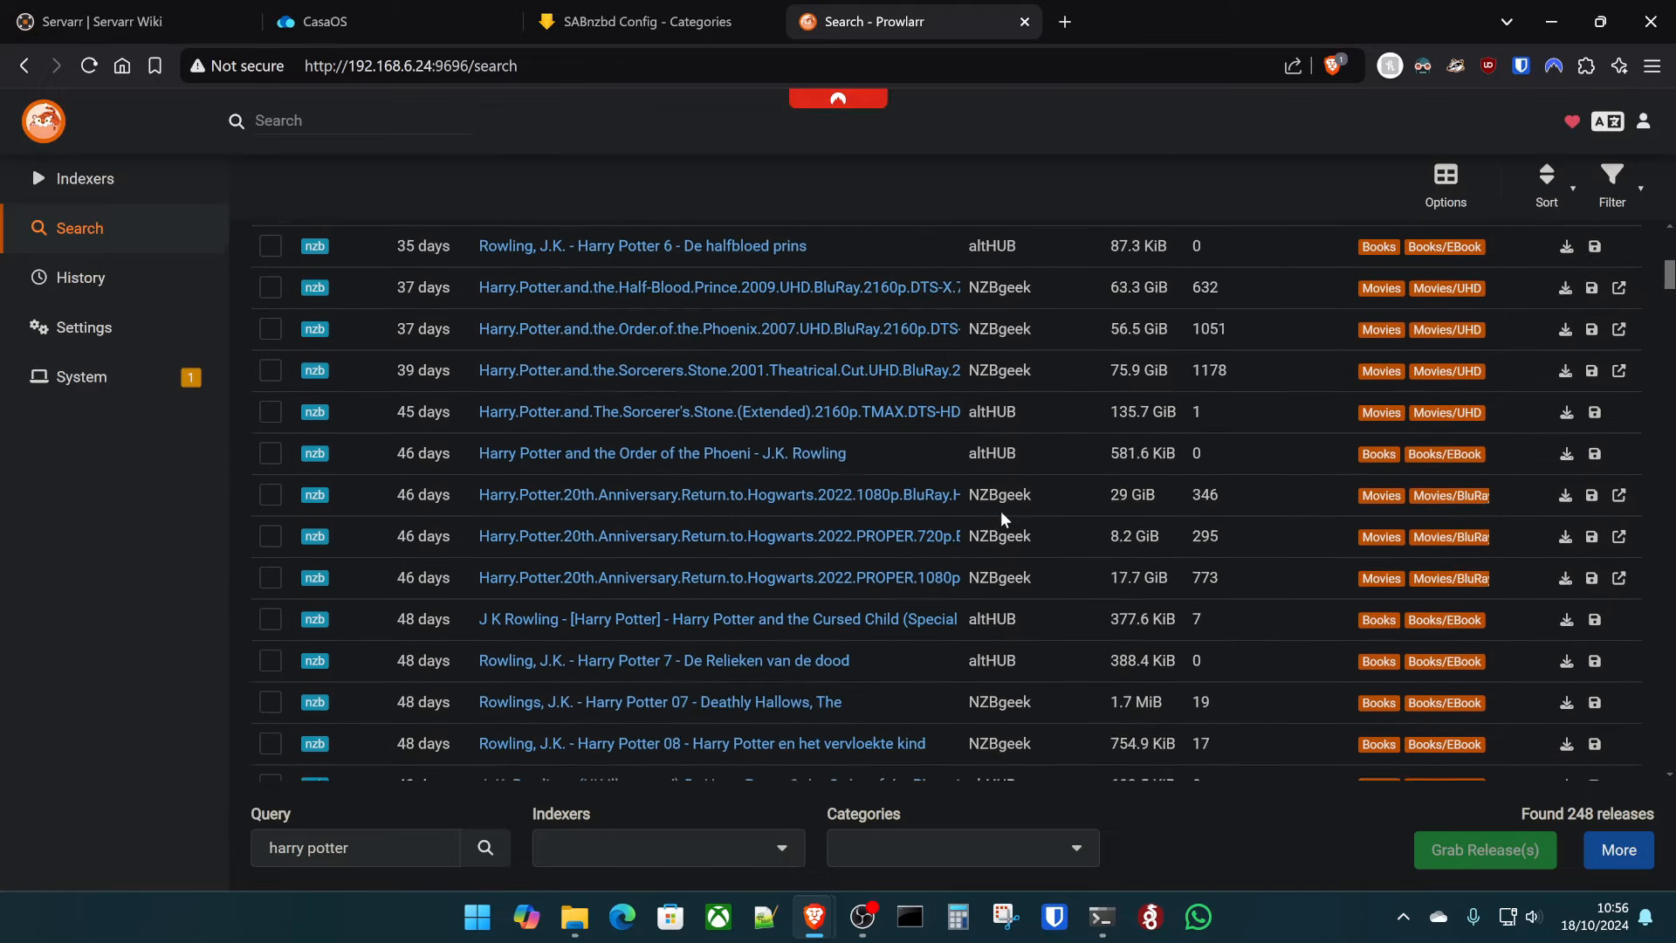
{"action": "scroll", "coordinate": [960, 503], "scroll_direction": "down", "scroll_amount": 4}
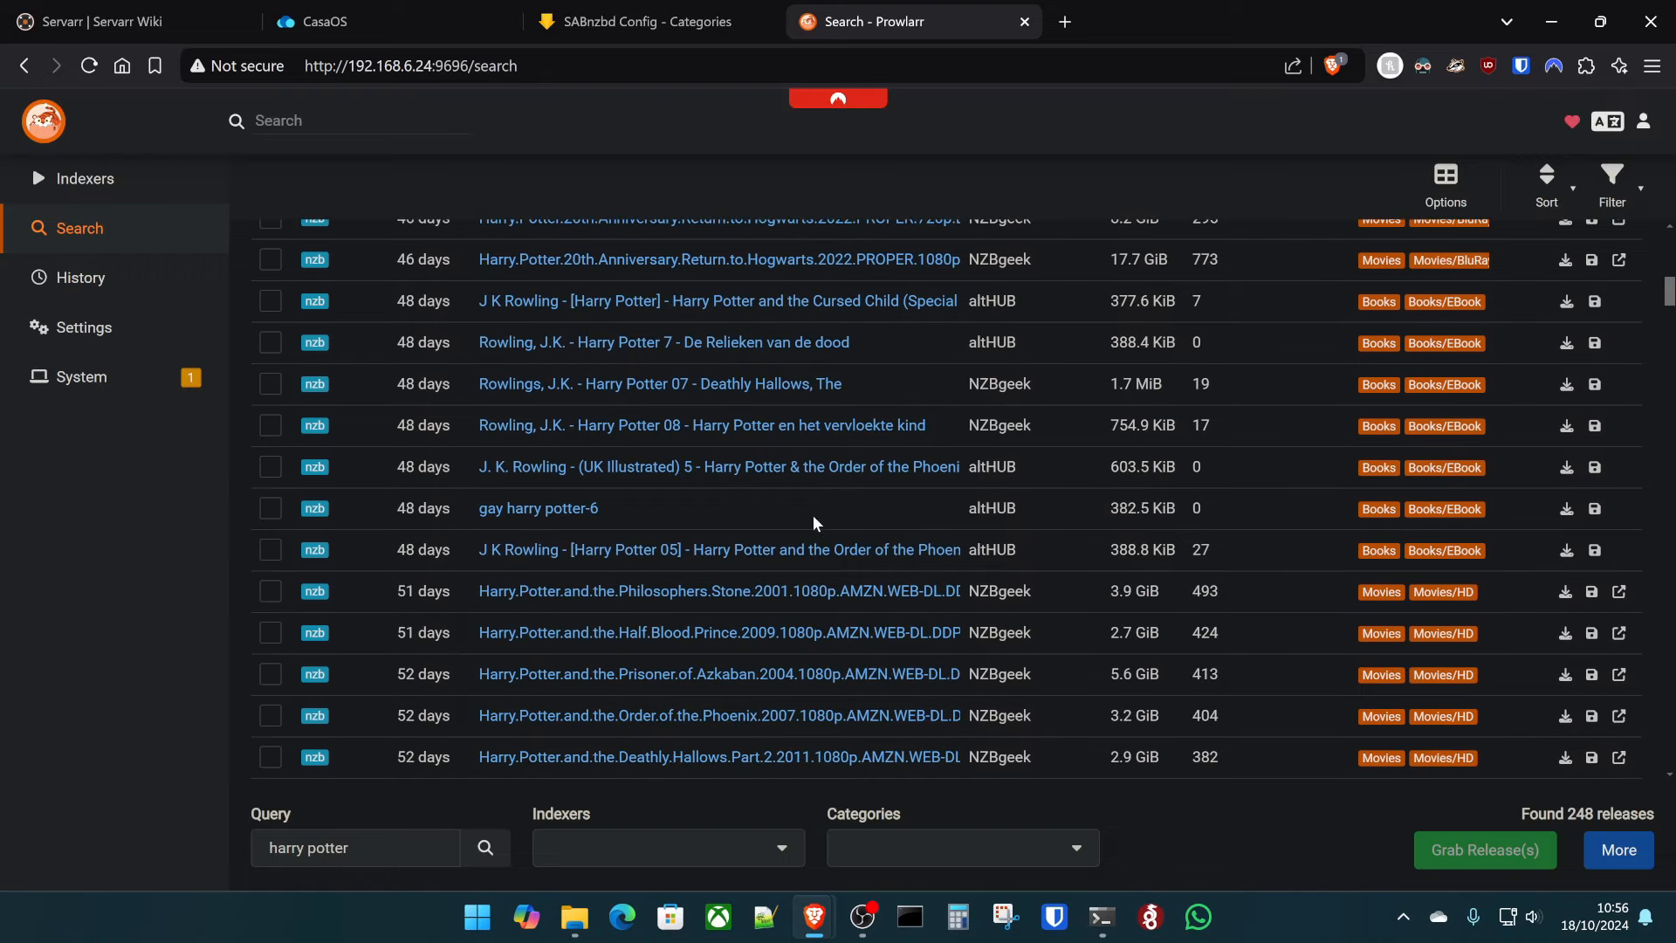
{"action": "triple_click", "coordinate": [383, 848]}
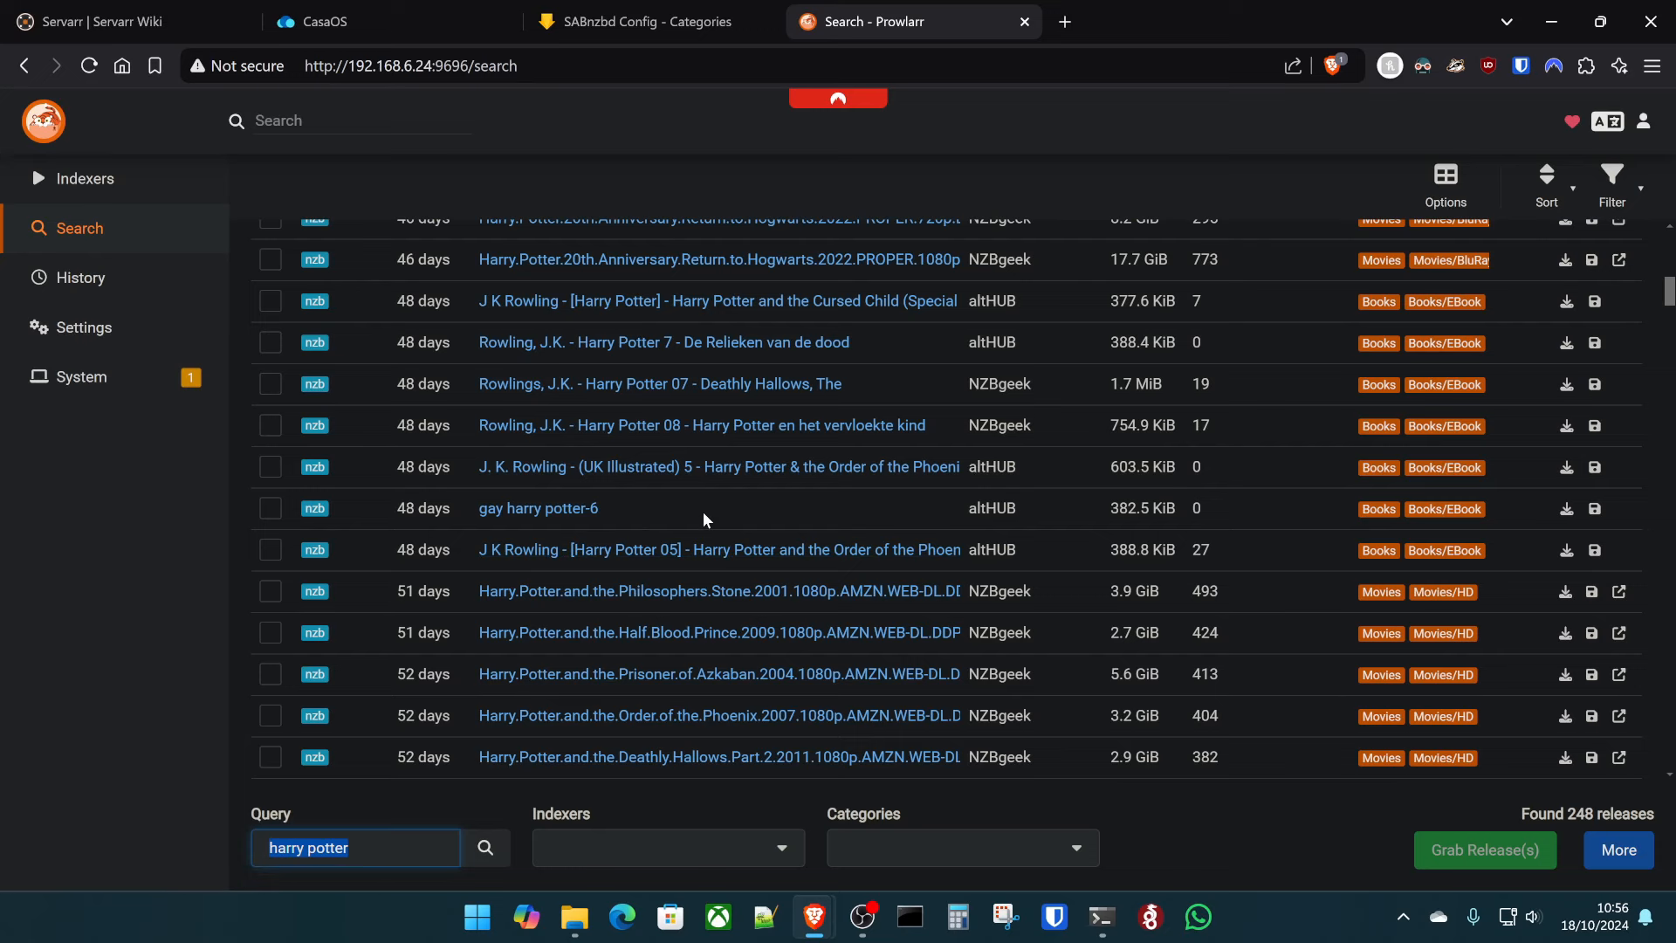
{"action": "scroll", "coordinate": [524, 472], "scroll_direction": "up", "scroll_amount": 10}
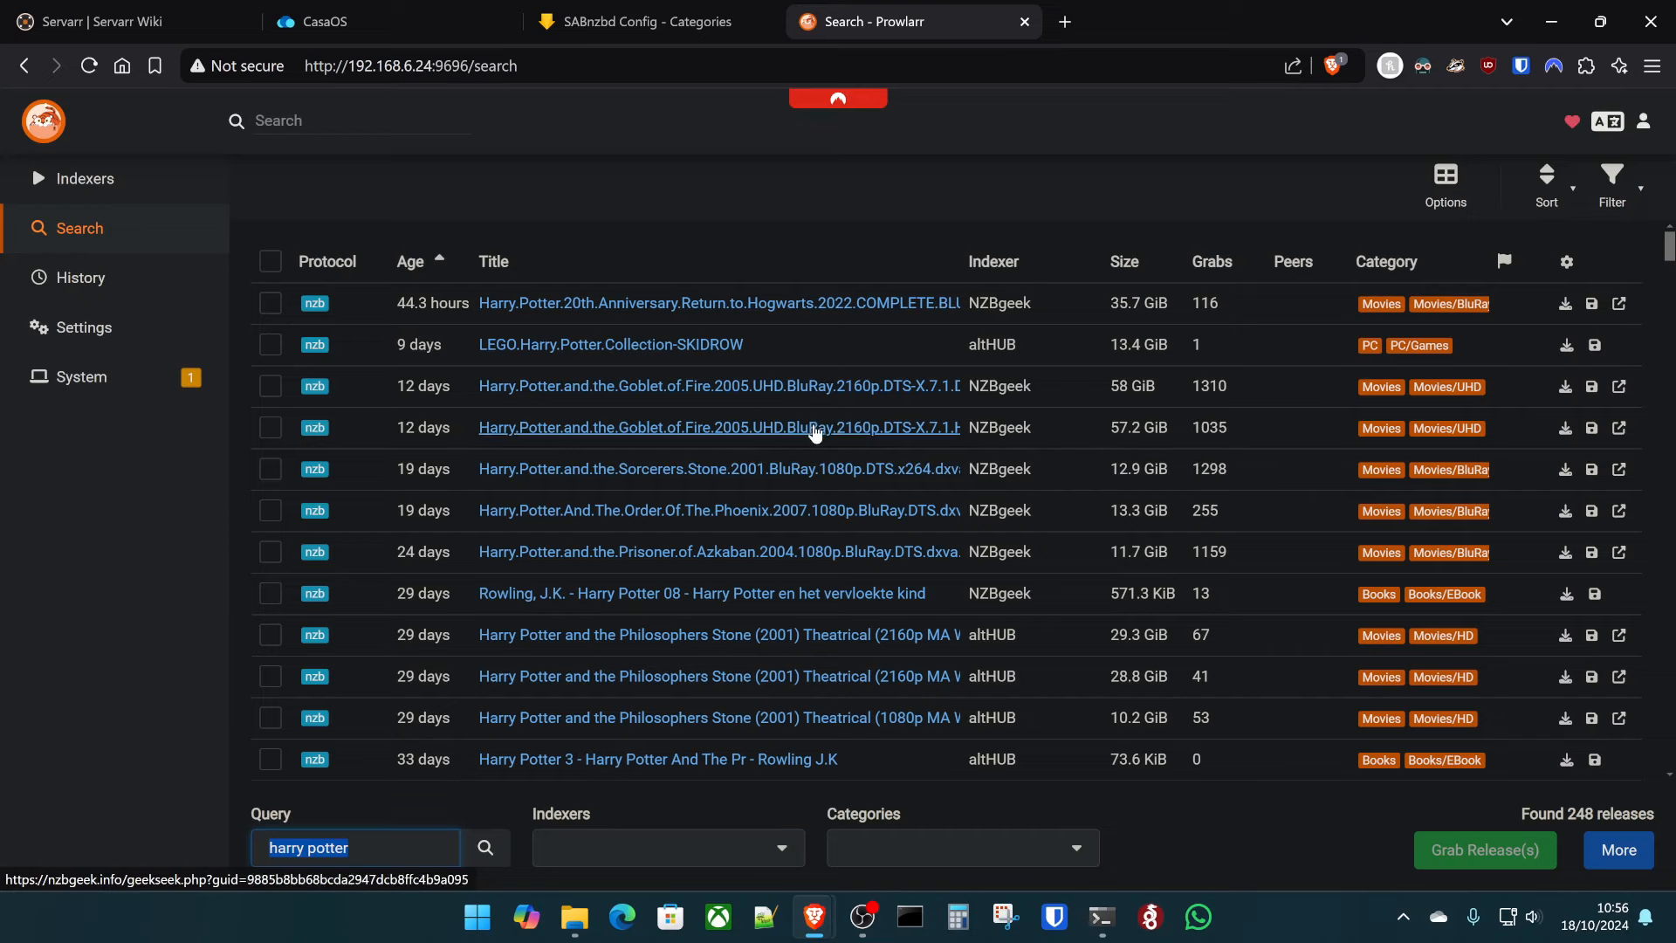
{"action": "key", "text": "alt+Left"}
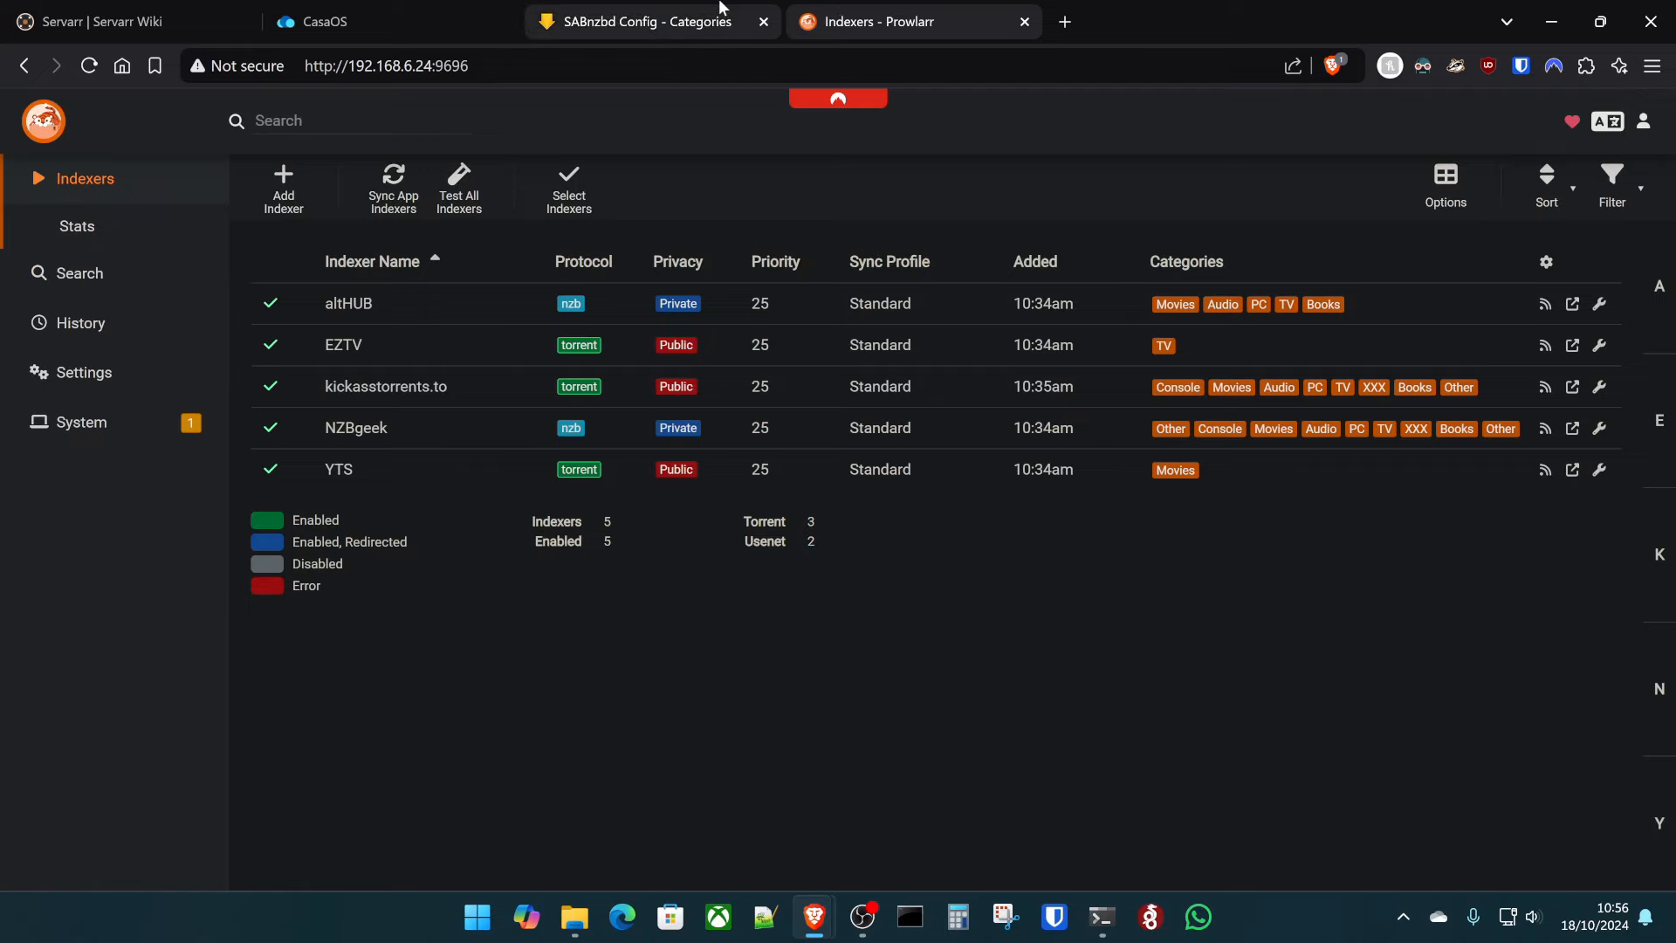
- Close the CasaOS terminal, search the App Store for 'del', and open the Deluge app page
{"action": "left_click", "coordinate": [408, 8]}
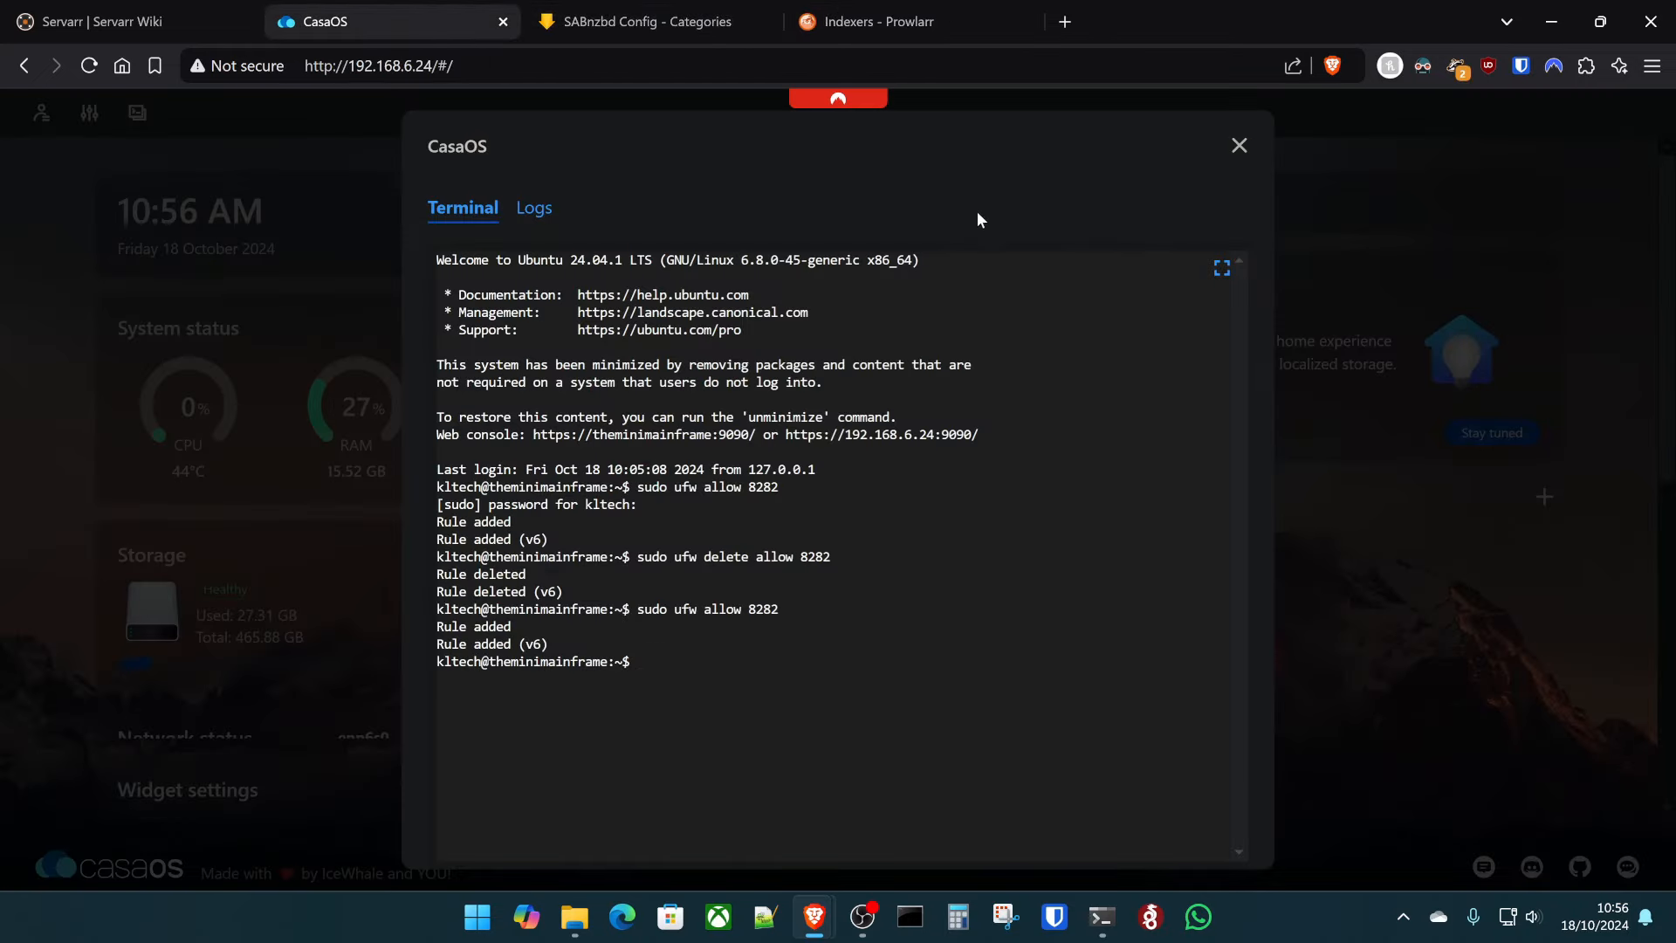
{"action": "left_click", "coordinate": [1239, 148]}
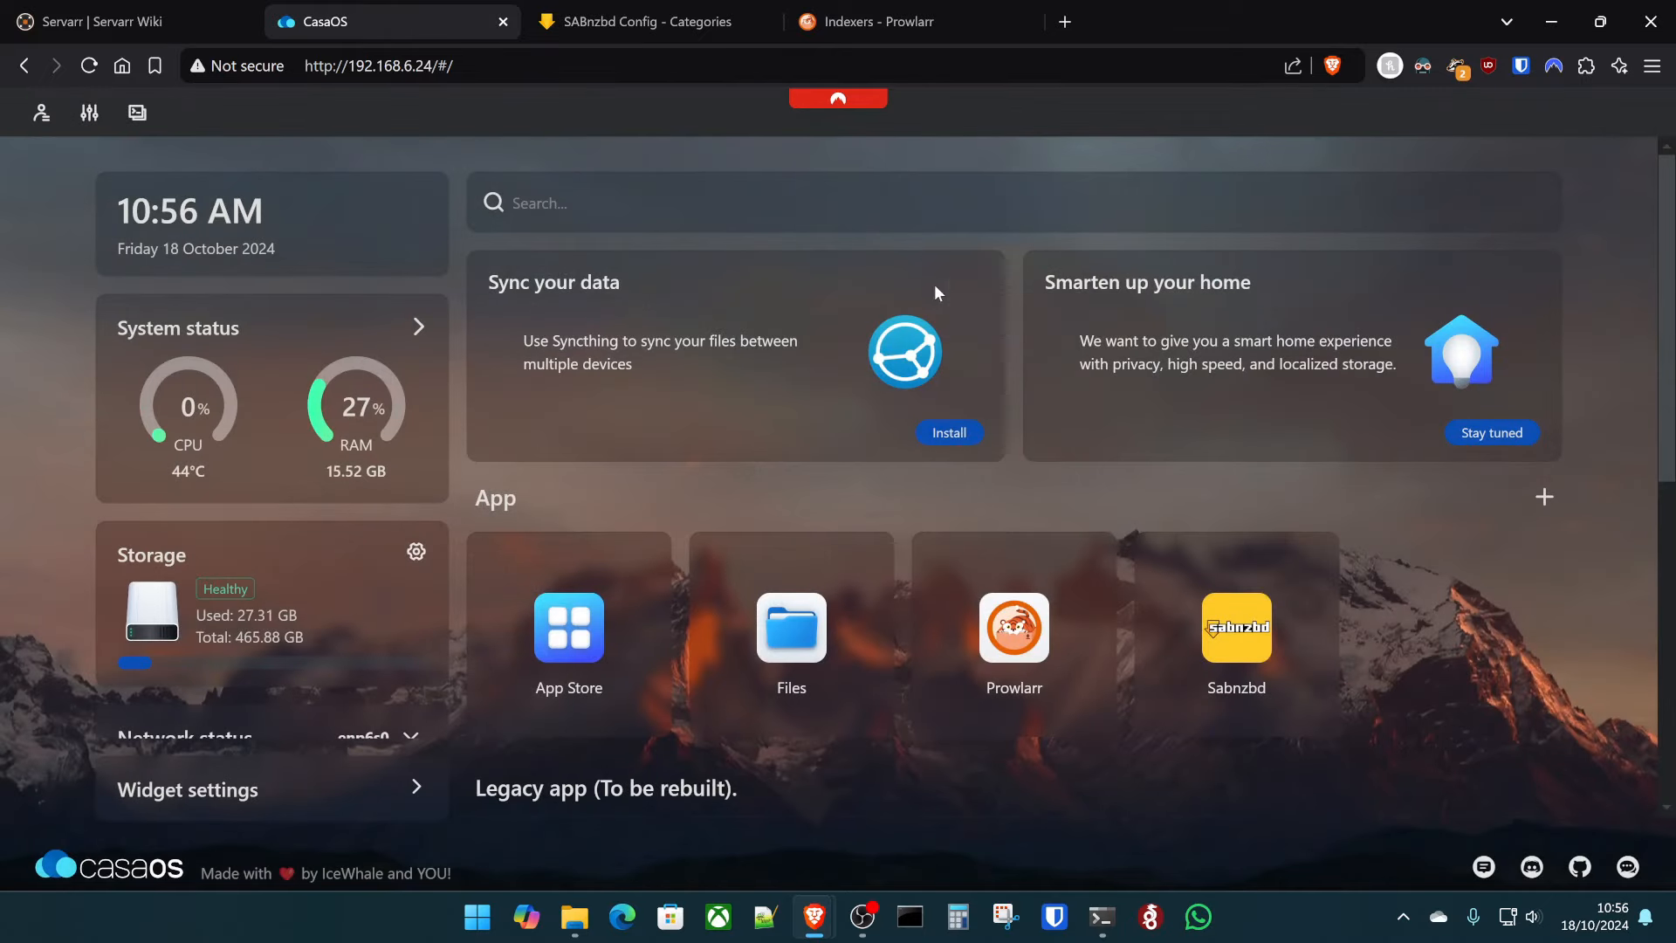
{"action": "left_click", "coordinate": [563, 628]}
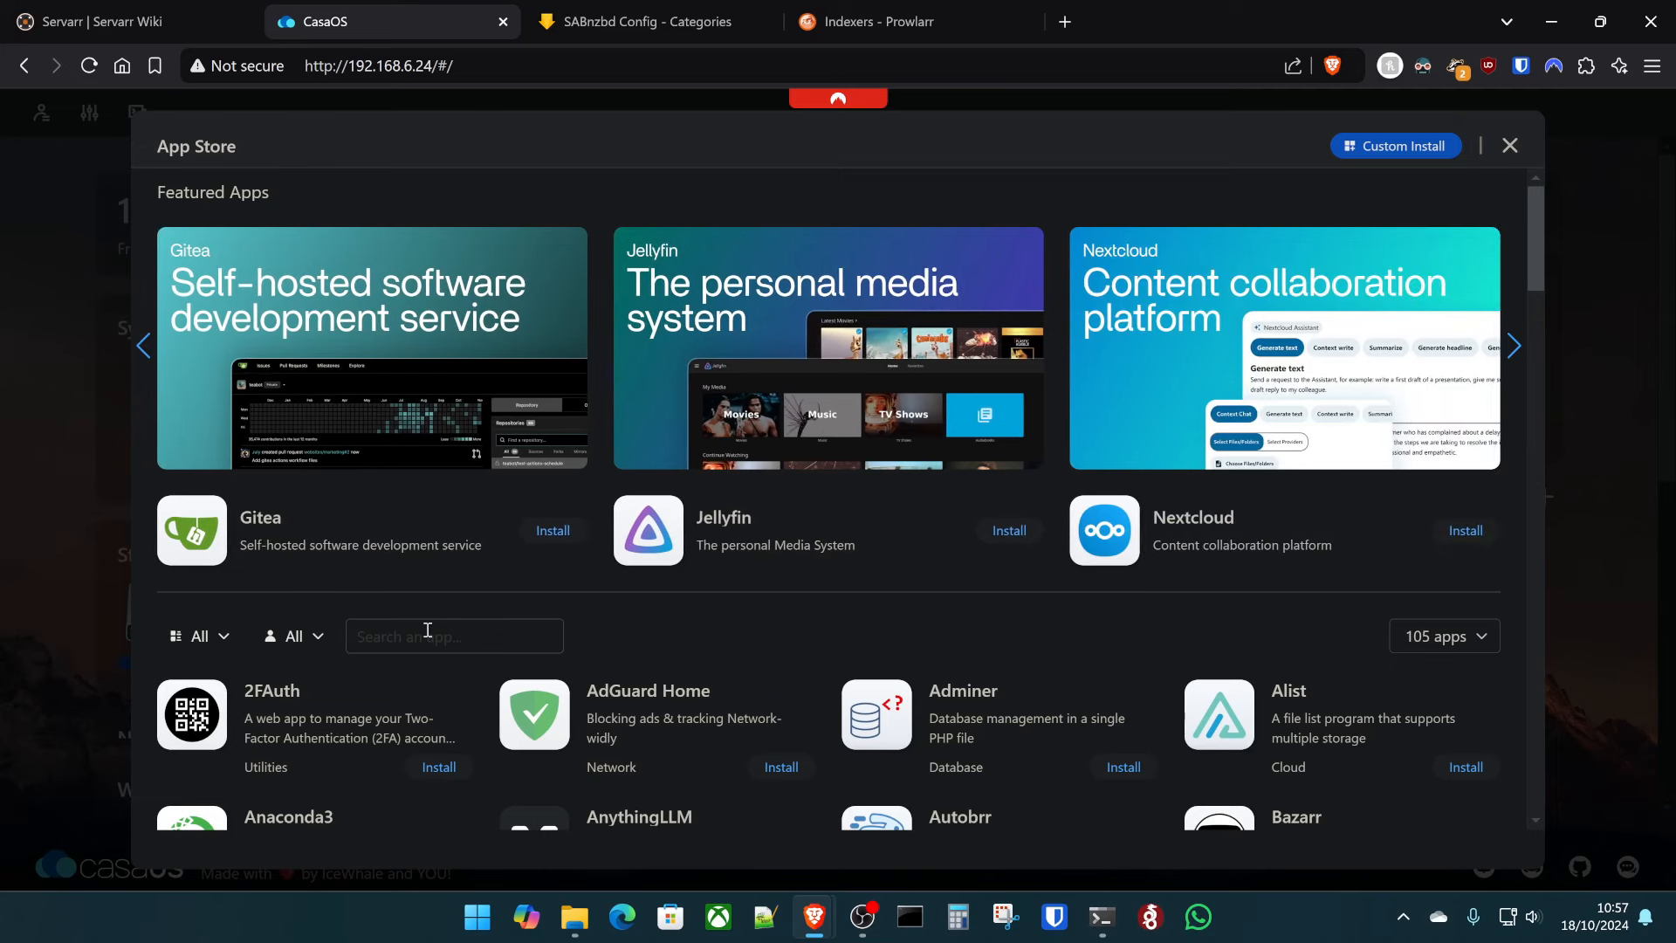
{"action": "scroll", "coordinate": [433, 774], "scroll_direction": "down", "scroll_amount": 4}
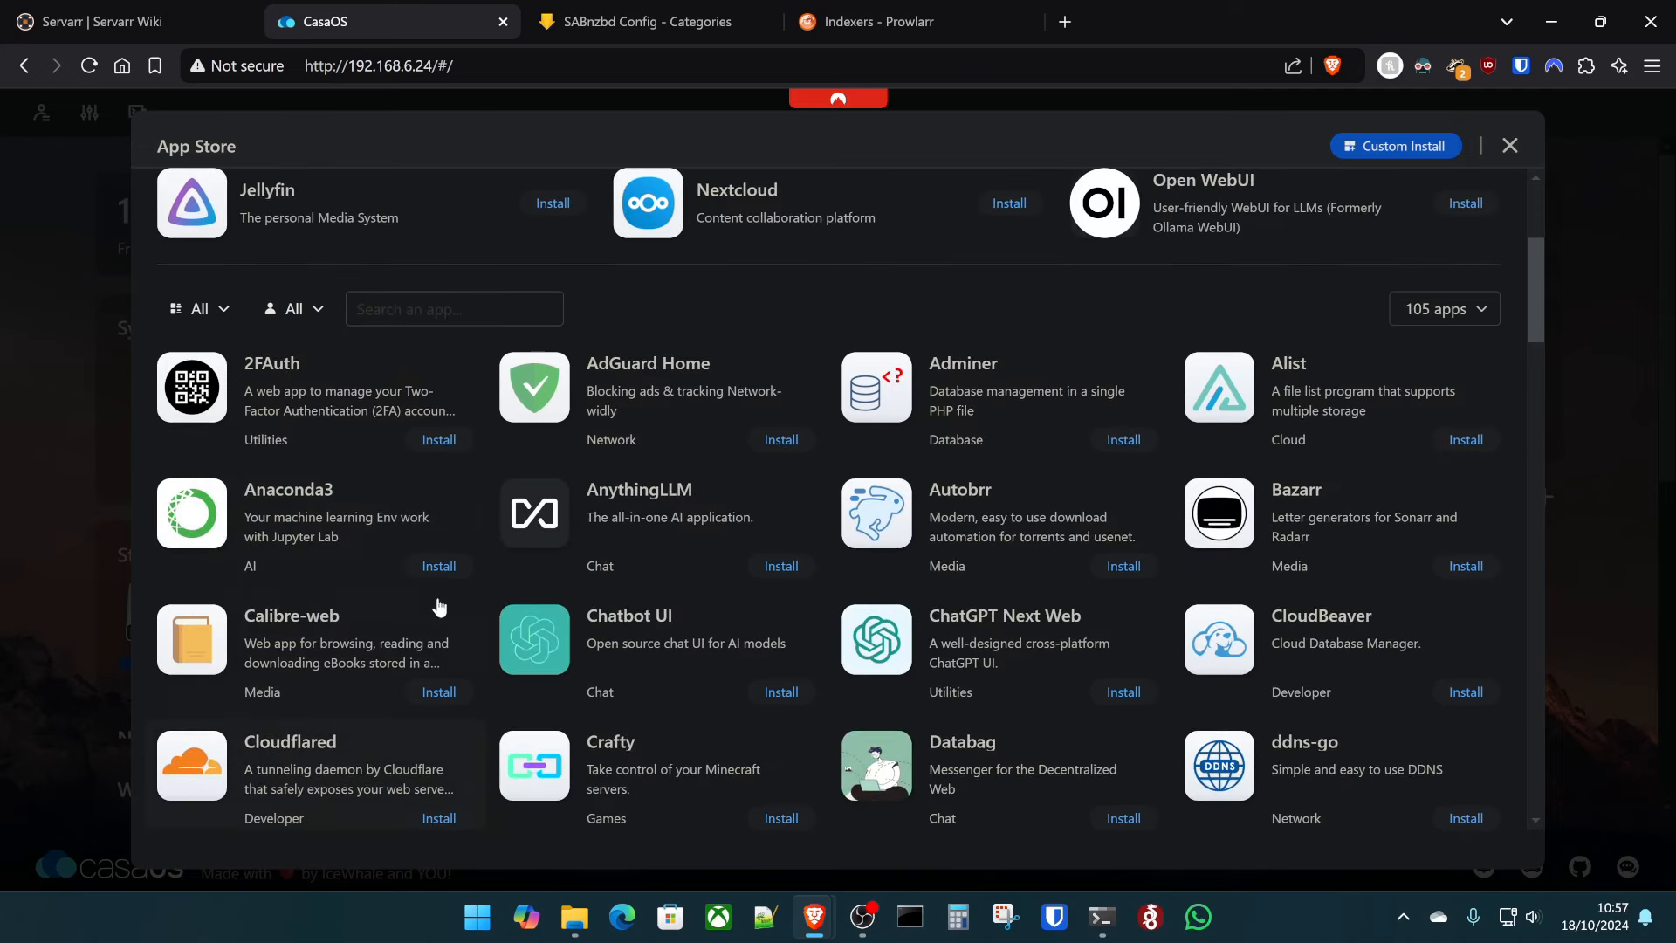
{"action": "scroll", "coordinate": [427, 512], "scroll_direction": "up", "scroll_amount": 4}
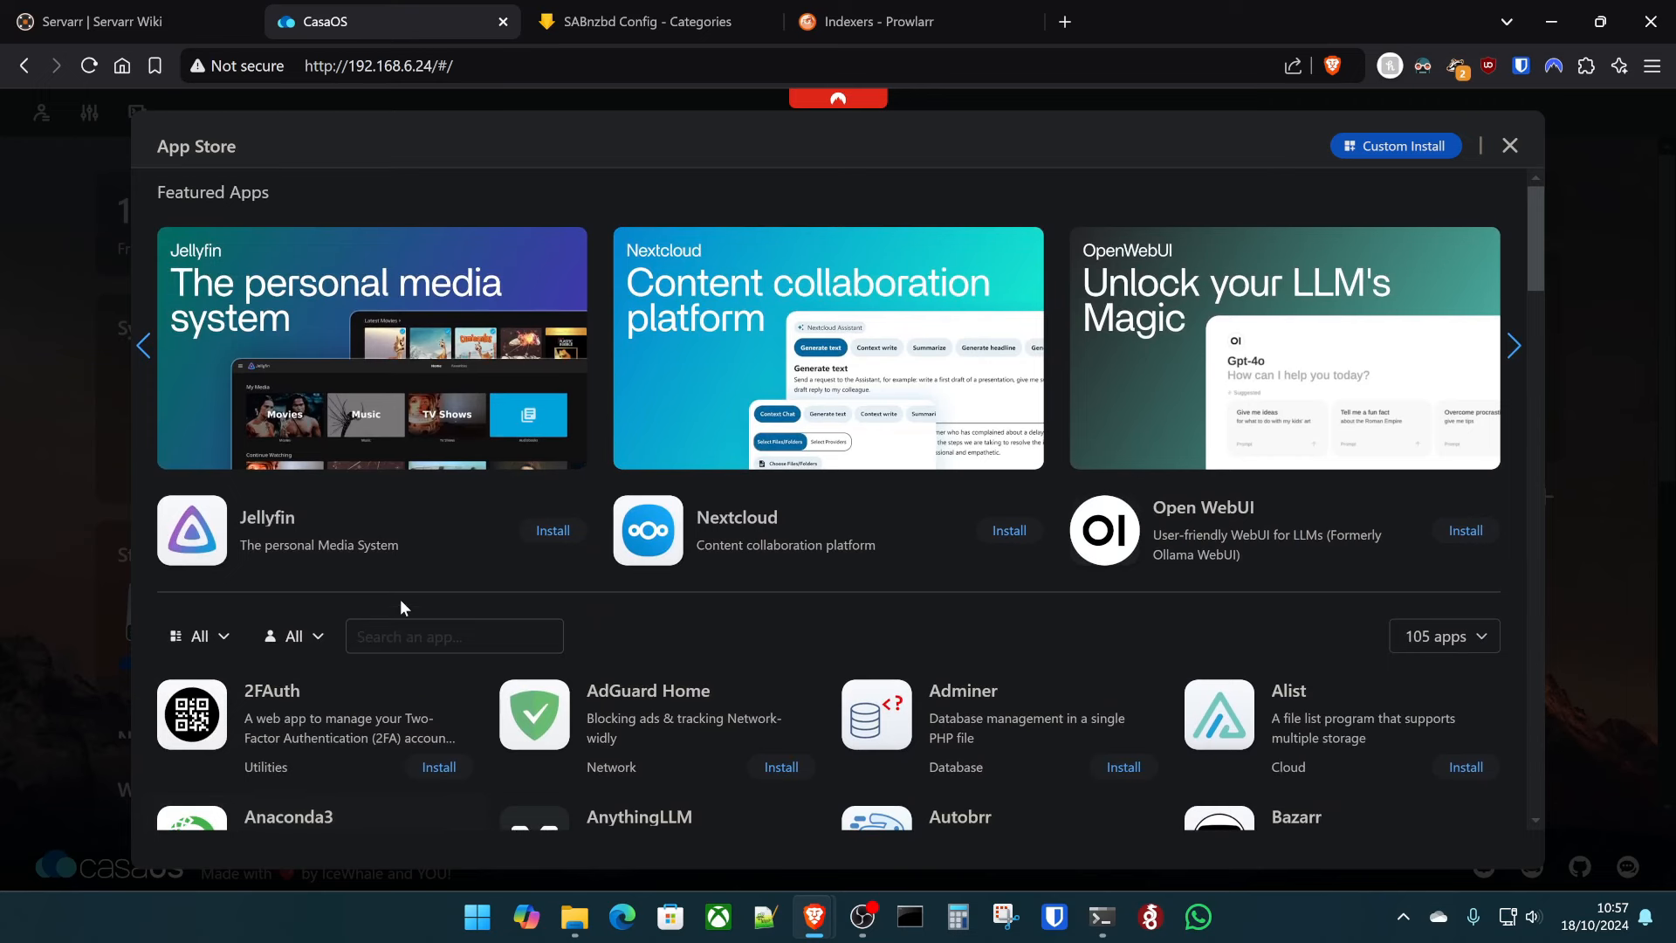
{"action": "left_click", "coordinate": [402, 621]}
{"action": "type", "text": "qbit"}
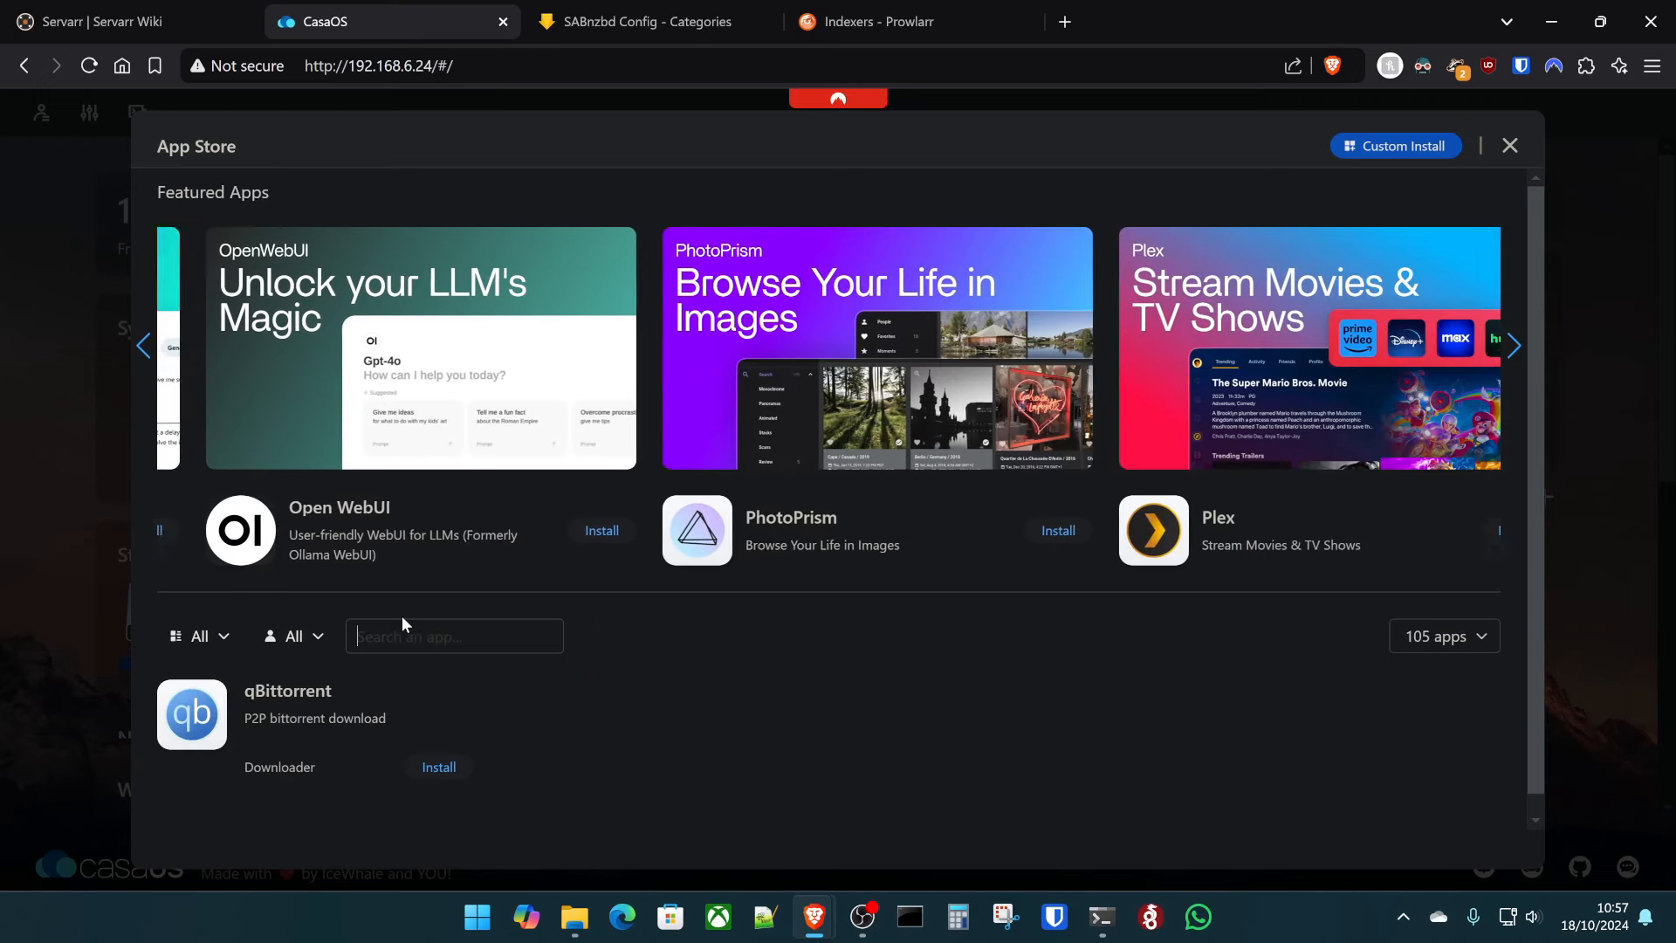
{"action": "key", "text": "BackSpace"}
{"action": "type", "text": "de"}
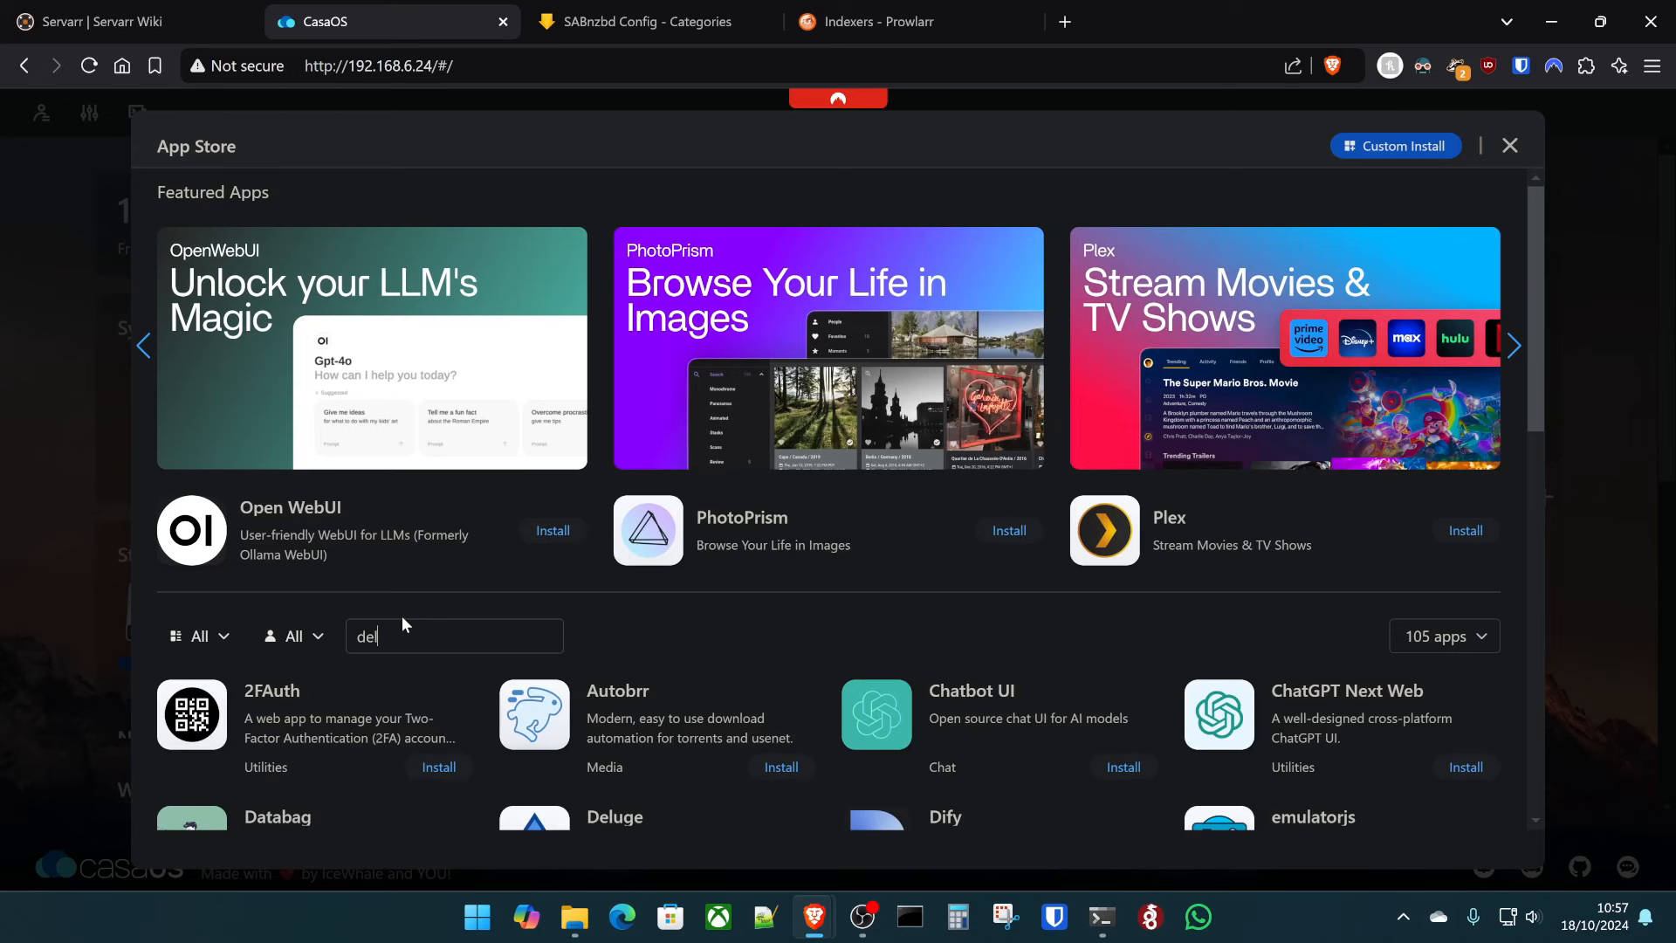
{"action": "type", "text": "l"}
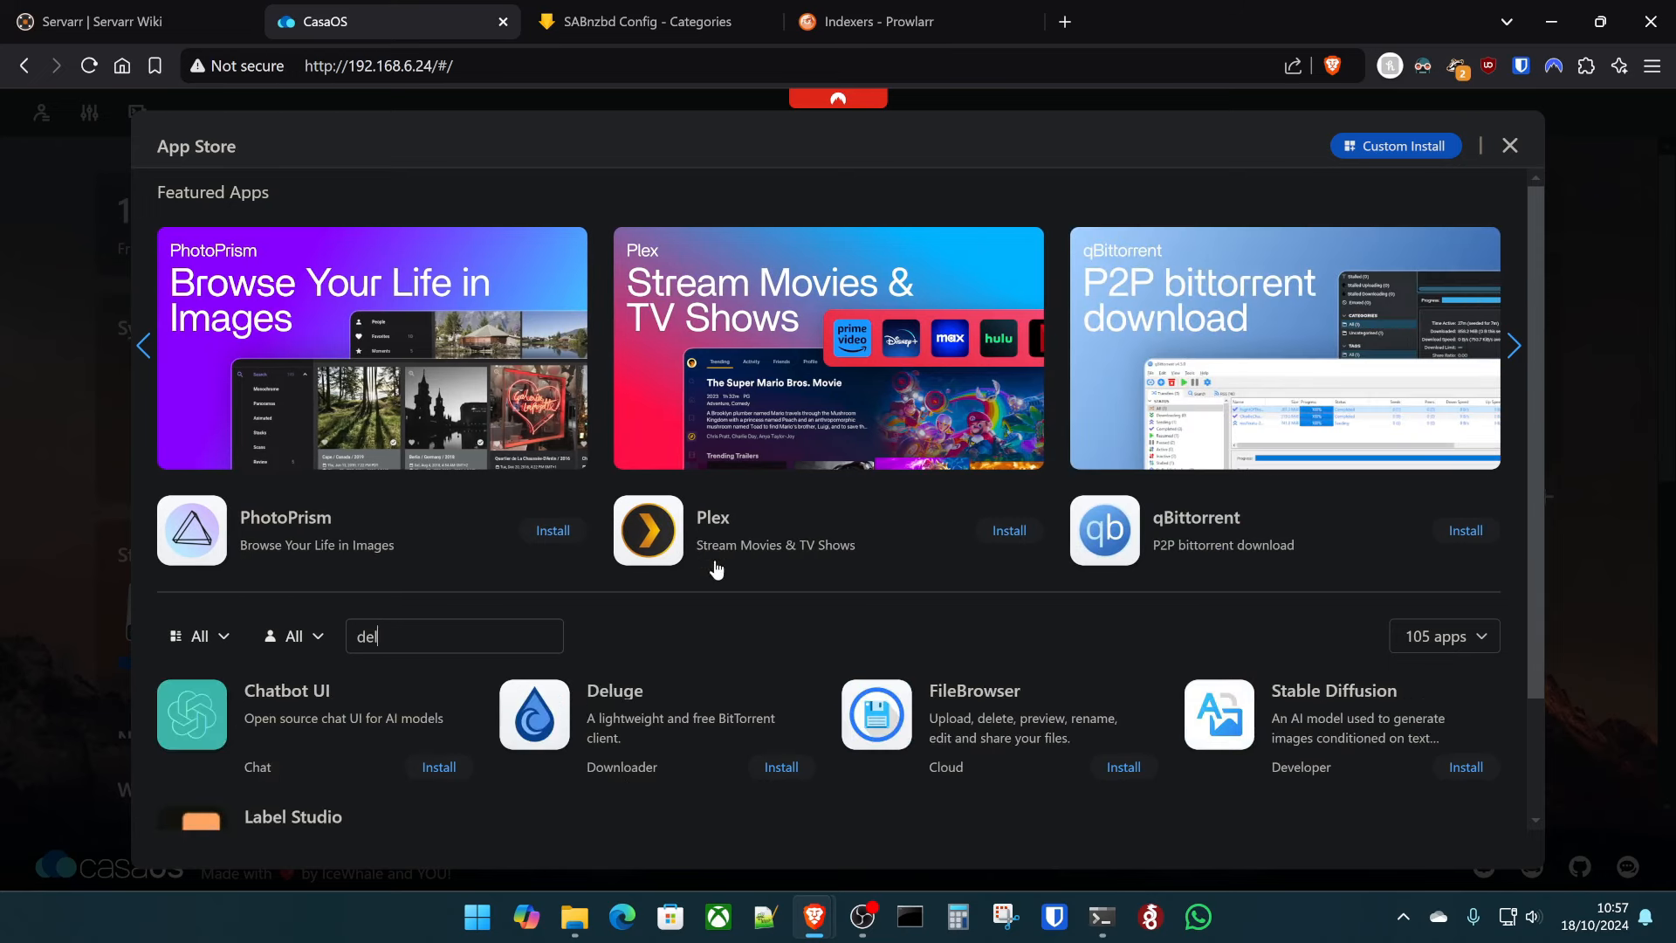
{"action": "left_click", "coordinate": [622, 749]}
- Start a custom install of Deluge using the latest image tag
{"action": "left_click", "coordinate": [428, 278]}
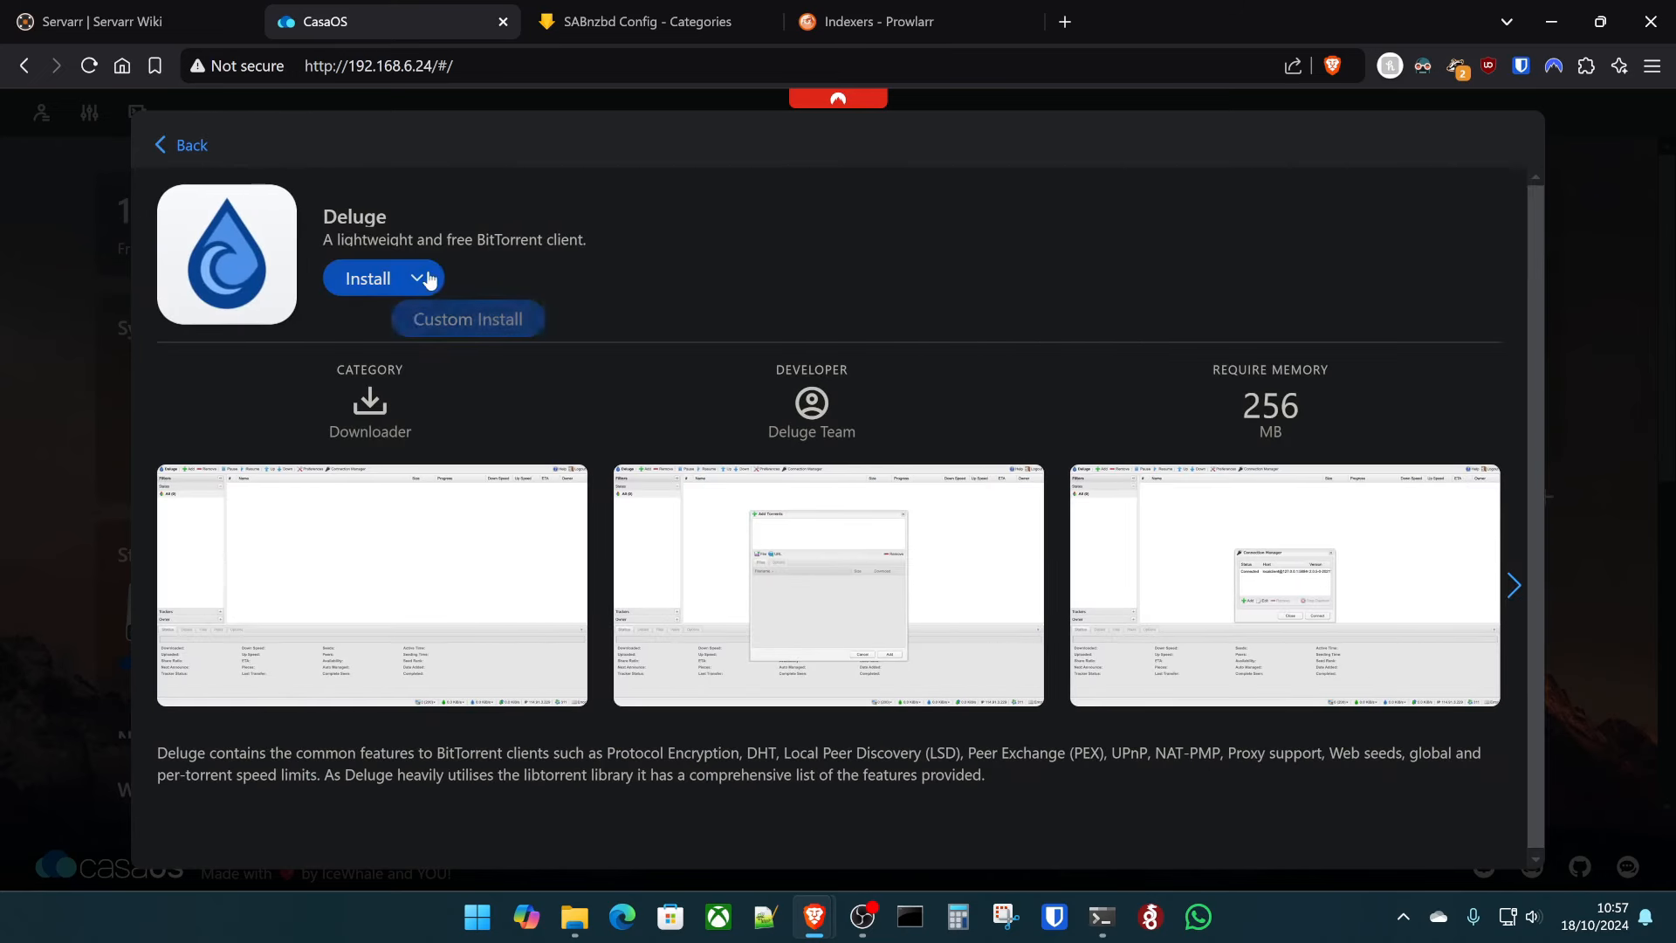
{"action": "left_click", "coordinate": [445, 320]}
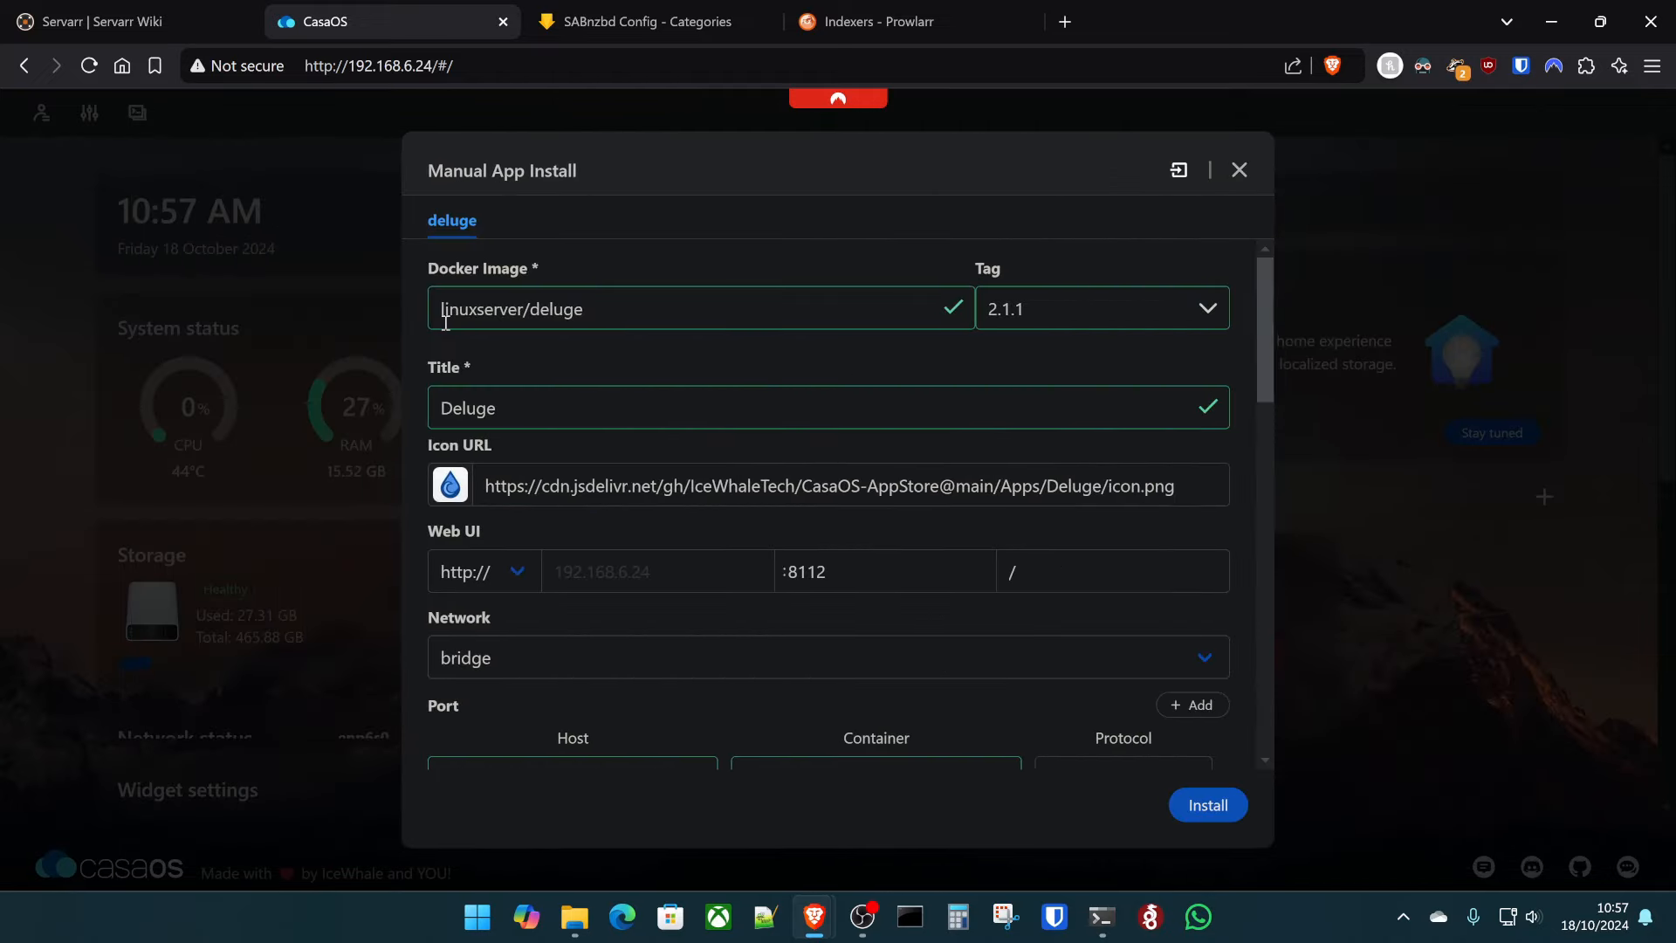
{"action": "left_click", "coordinate": [1115, 310]}
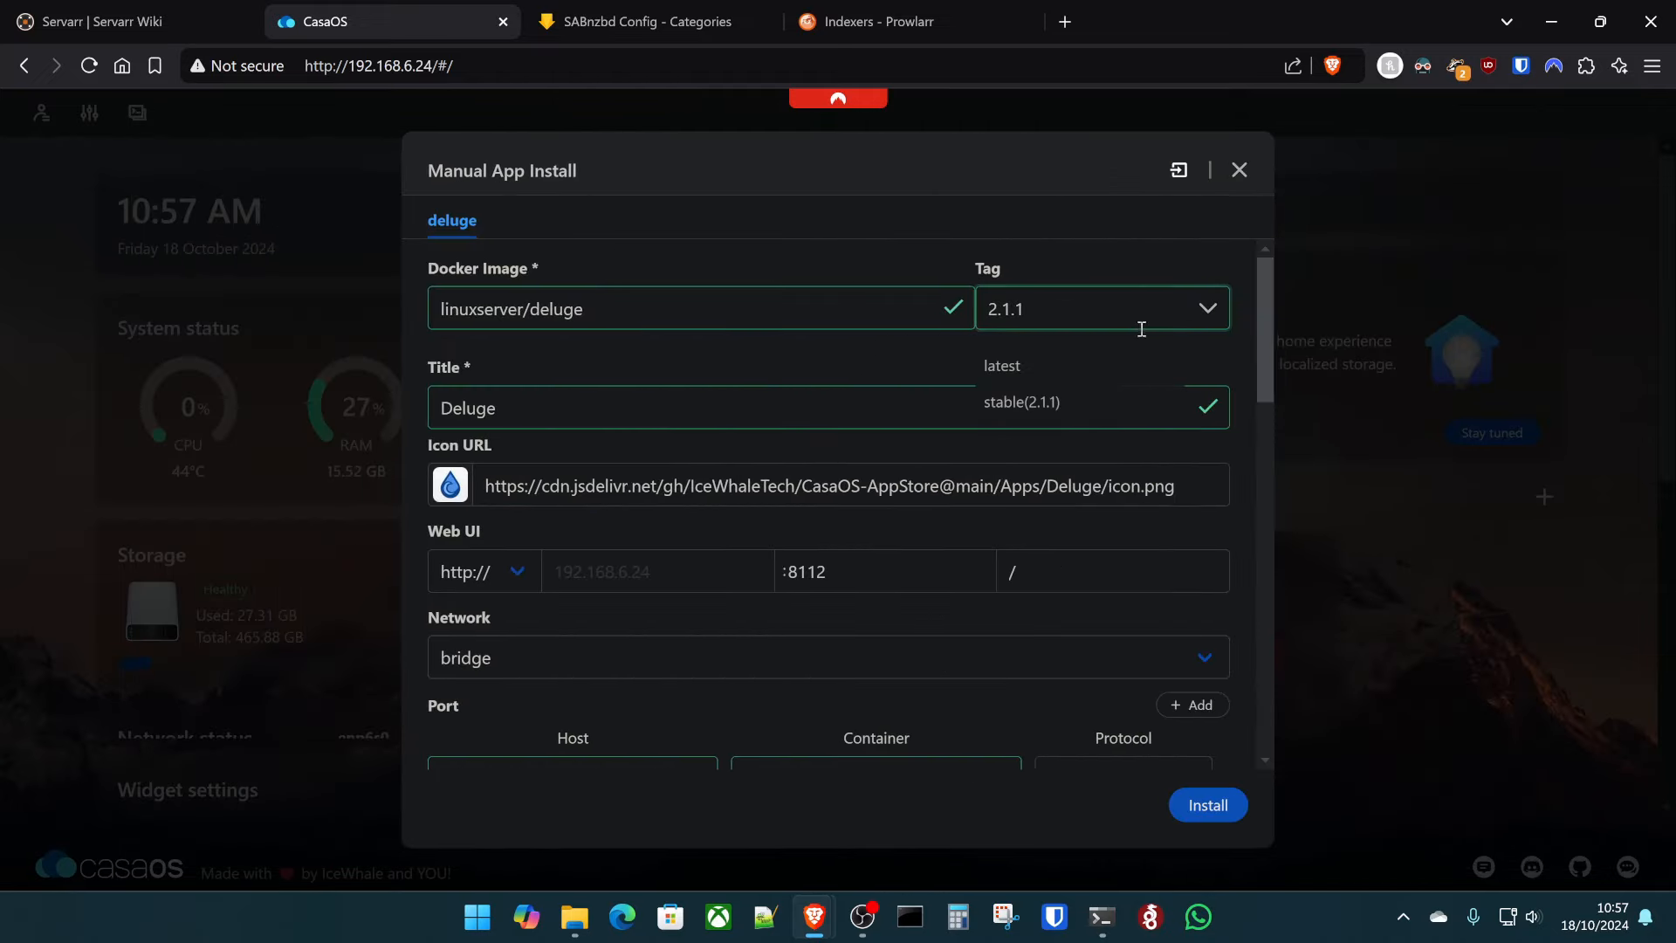
{"action": "left_click", "coordinate": [1081, 366]}
{"action": "scroll", "coordinate": [859, 358], "scroll_direction": "down", "scroll_amount": 2}
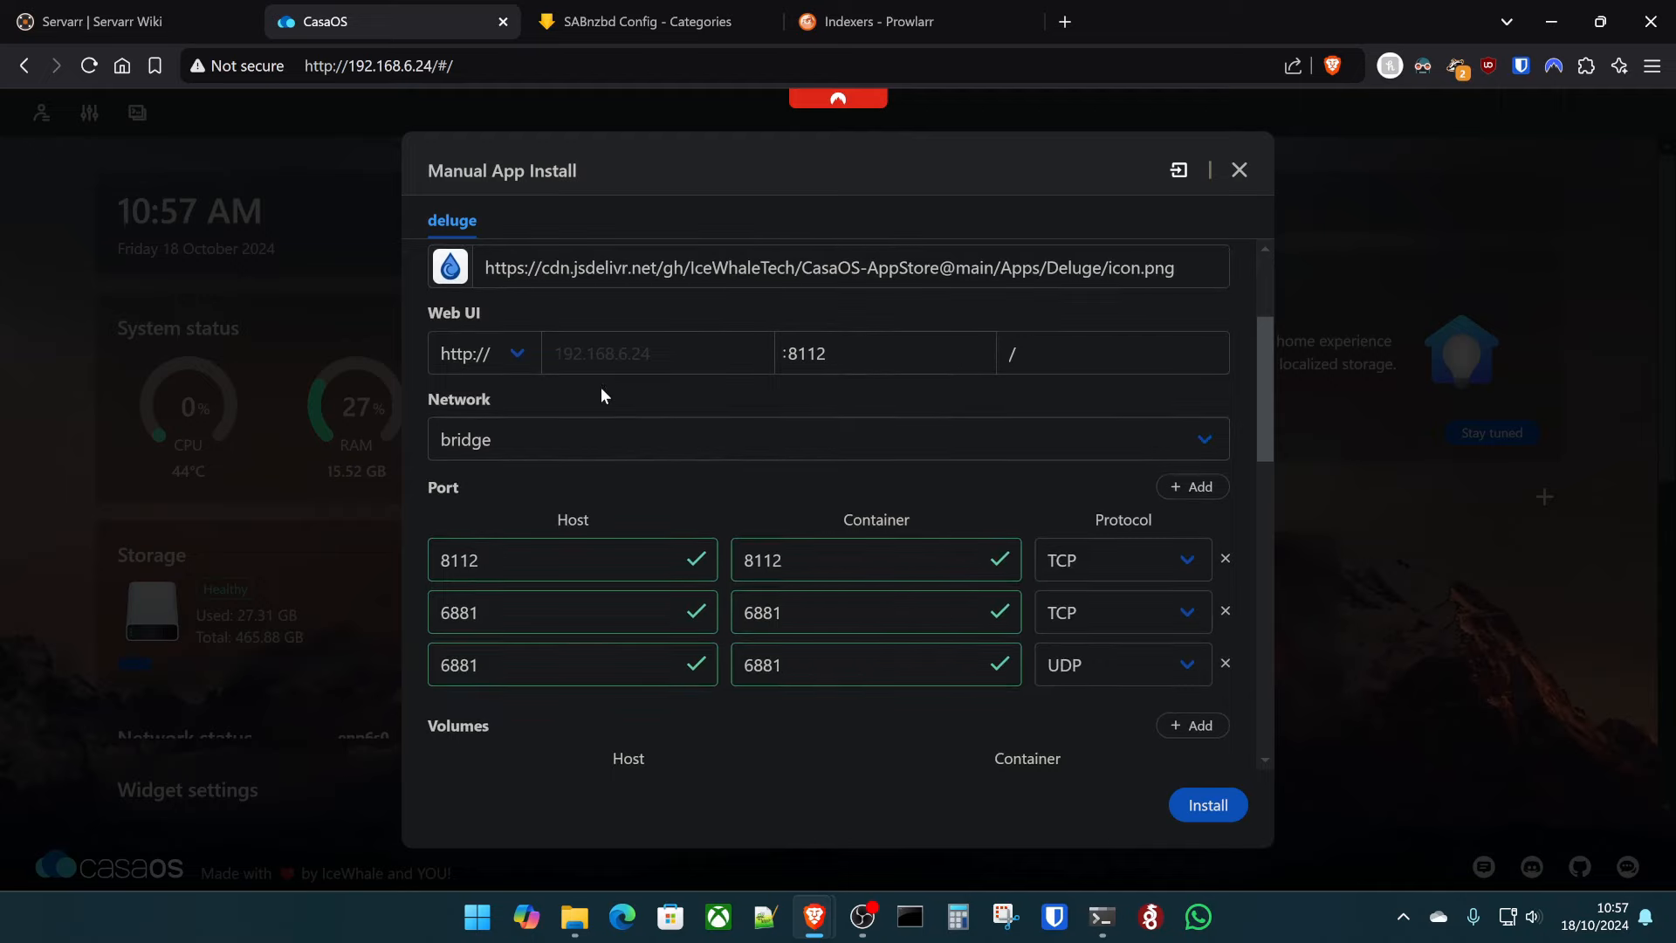
{"action": "scroll", "coordinate": [550, 478], "scroll_direction": "down", "scroll_amount": 1}
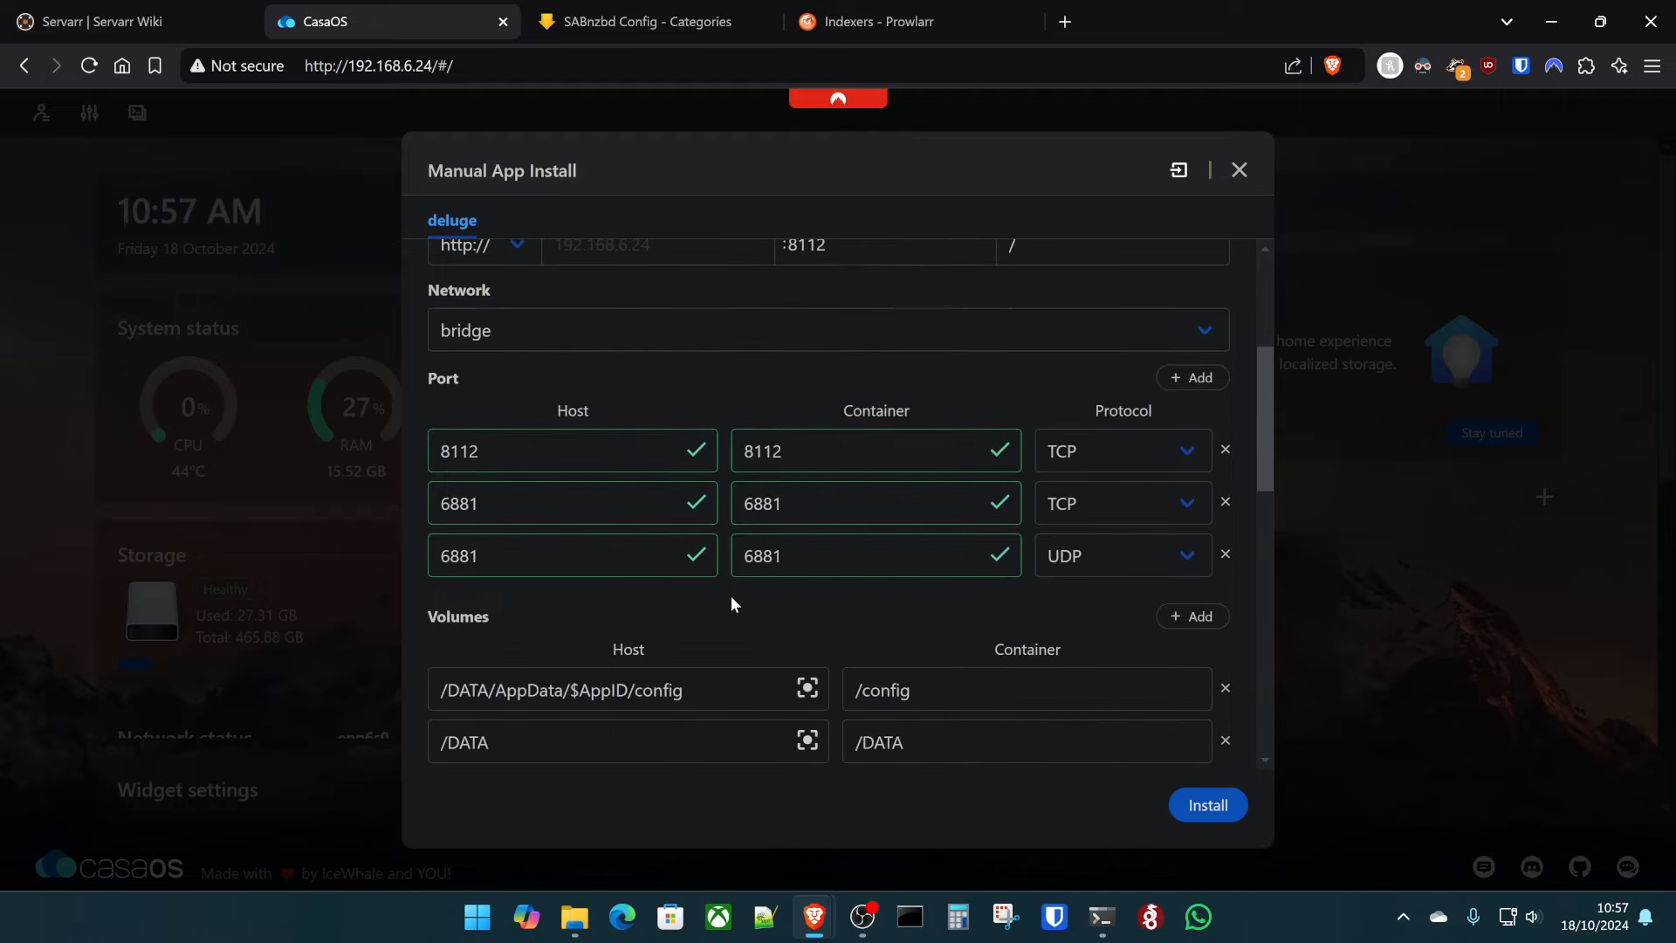
{"action": "scroll", "coordinate": [890, 535], "scroll_direction": "down", "scroll_amount": 2}
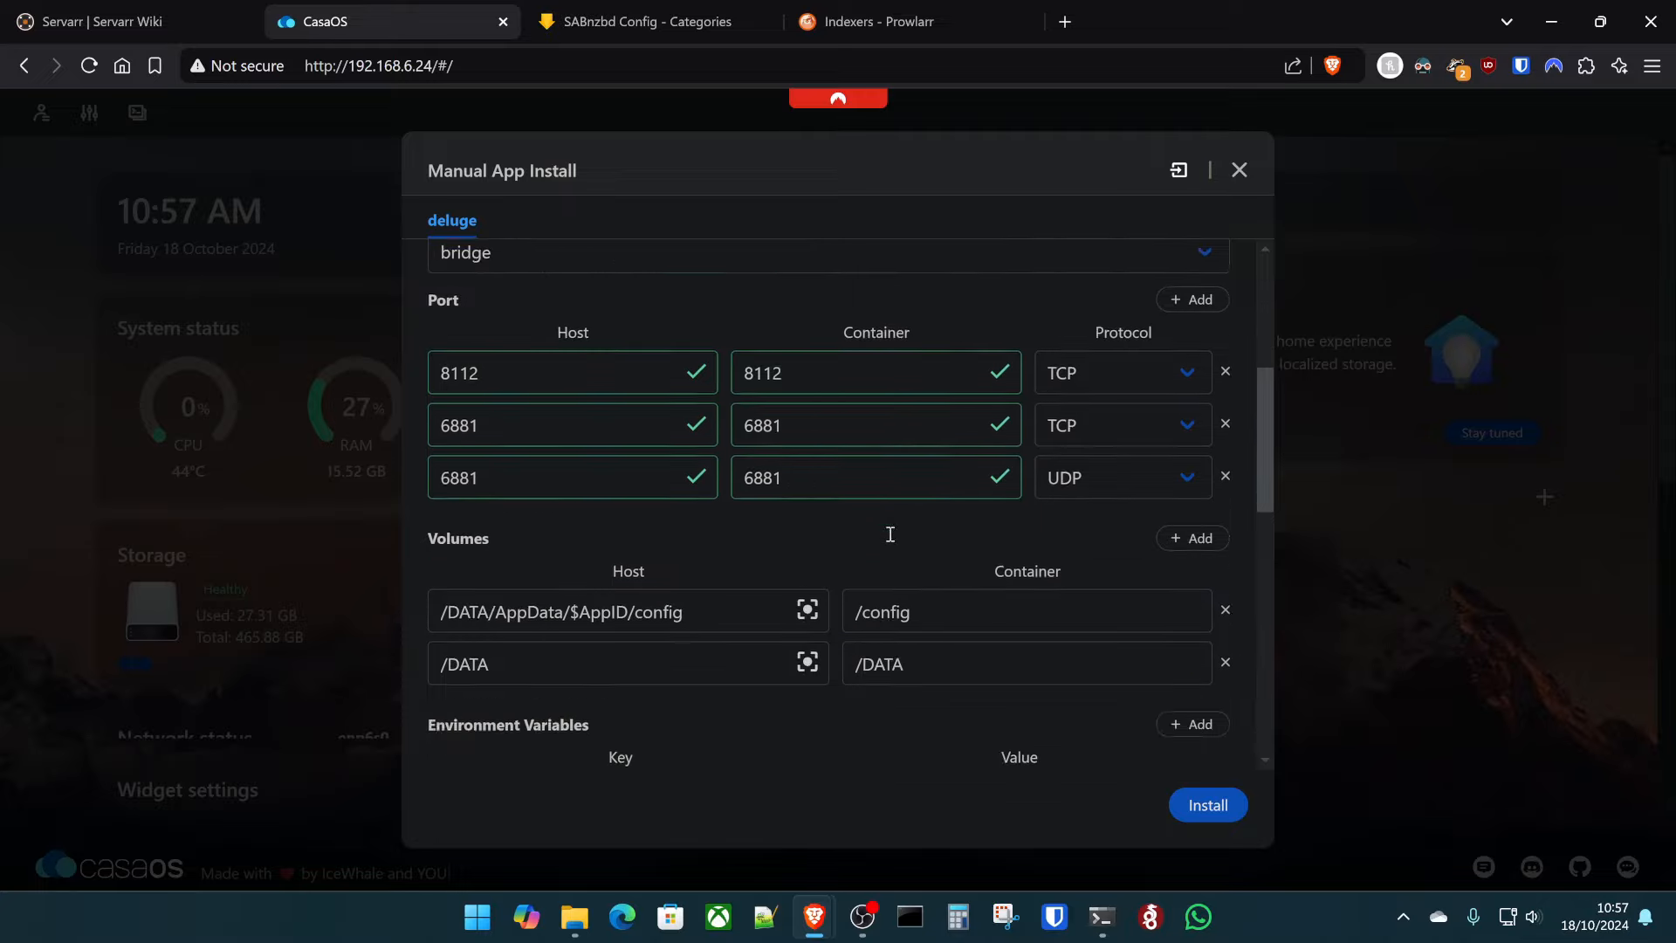
{"action": "scroll", "coordinate": [660, 480], "scroll_direction": "up", "scroll_amount": 5}
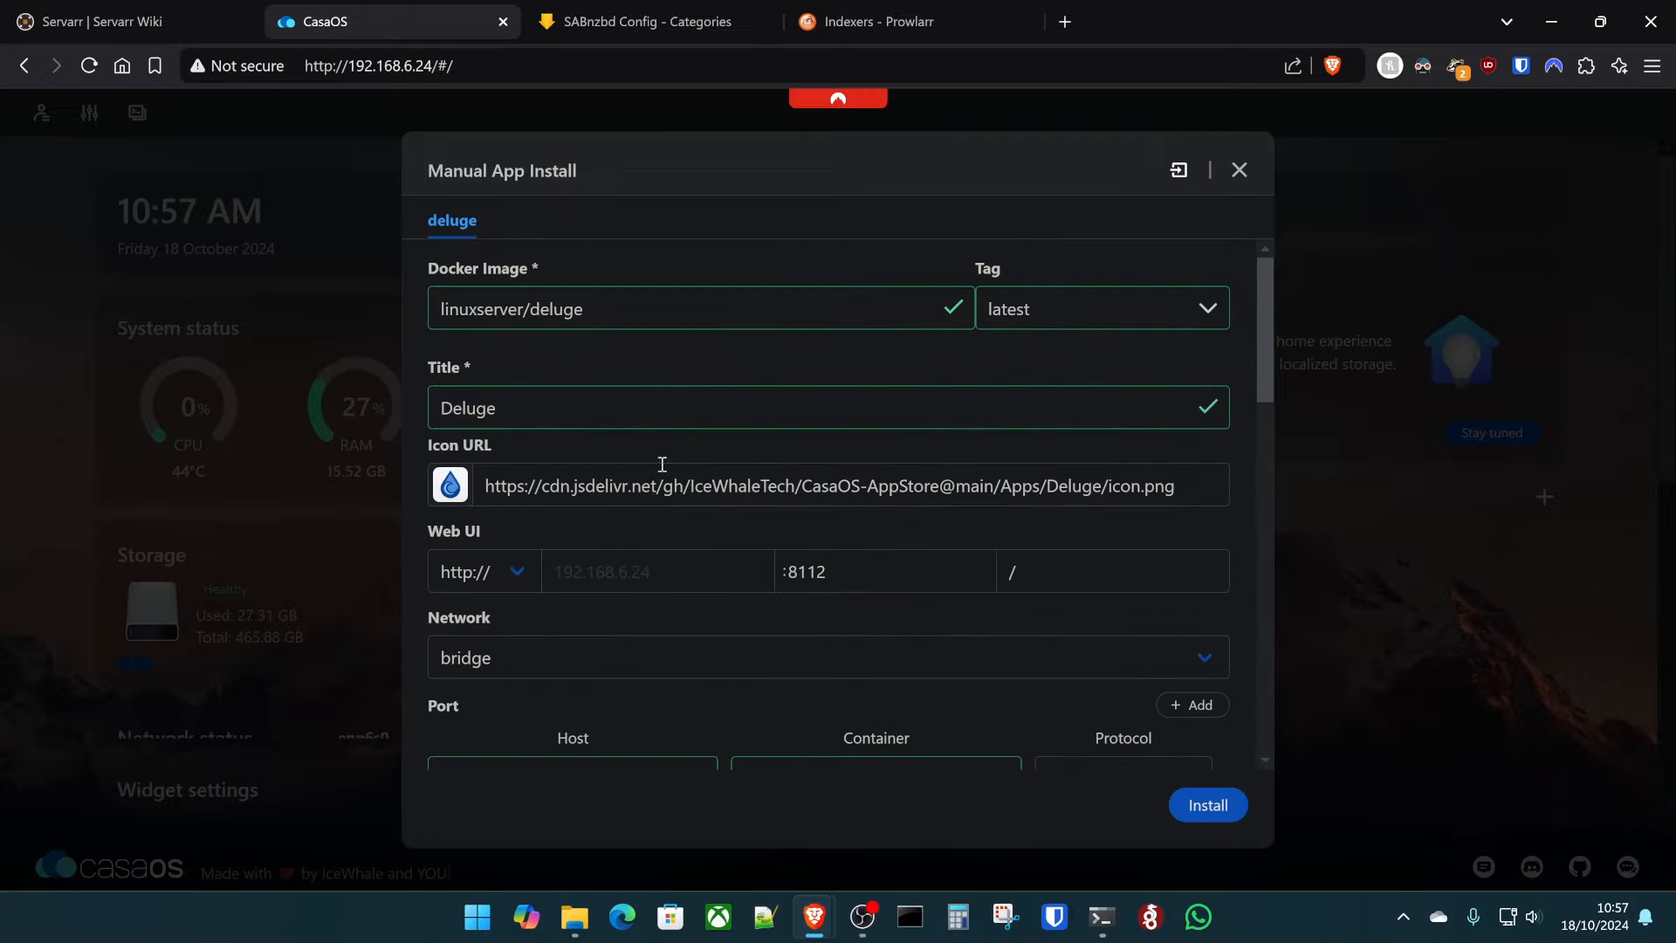
- Replace $AppID with Deluge so the config volume is /DATA/AppData/Deluge/config
{"action": "double_click", "coordinate": [475, 407]}
{"action": "key", "text": "ctrl+c"}
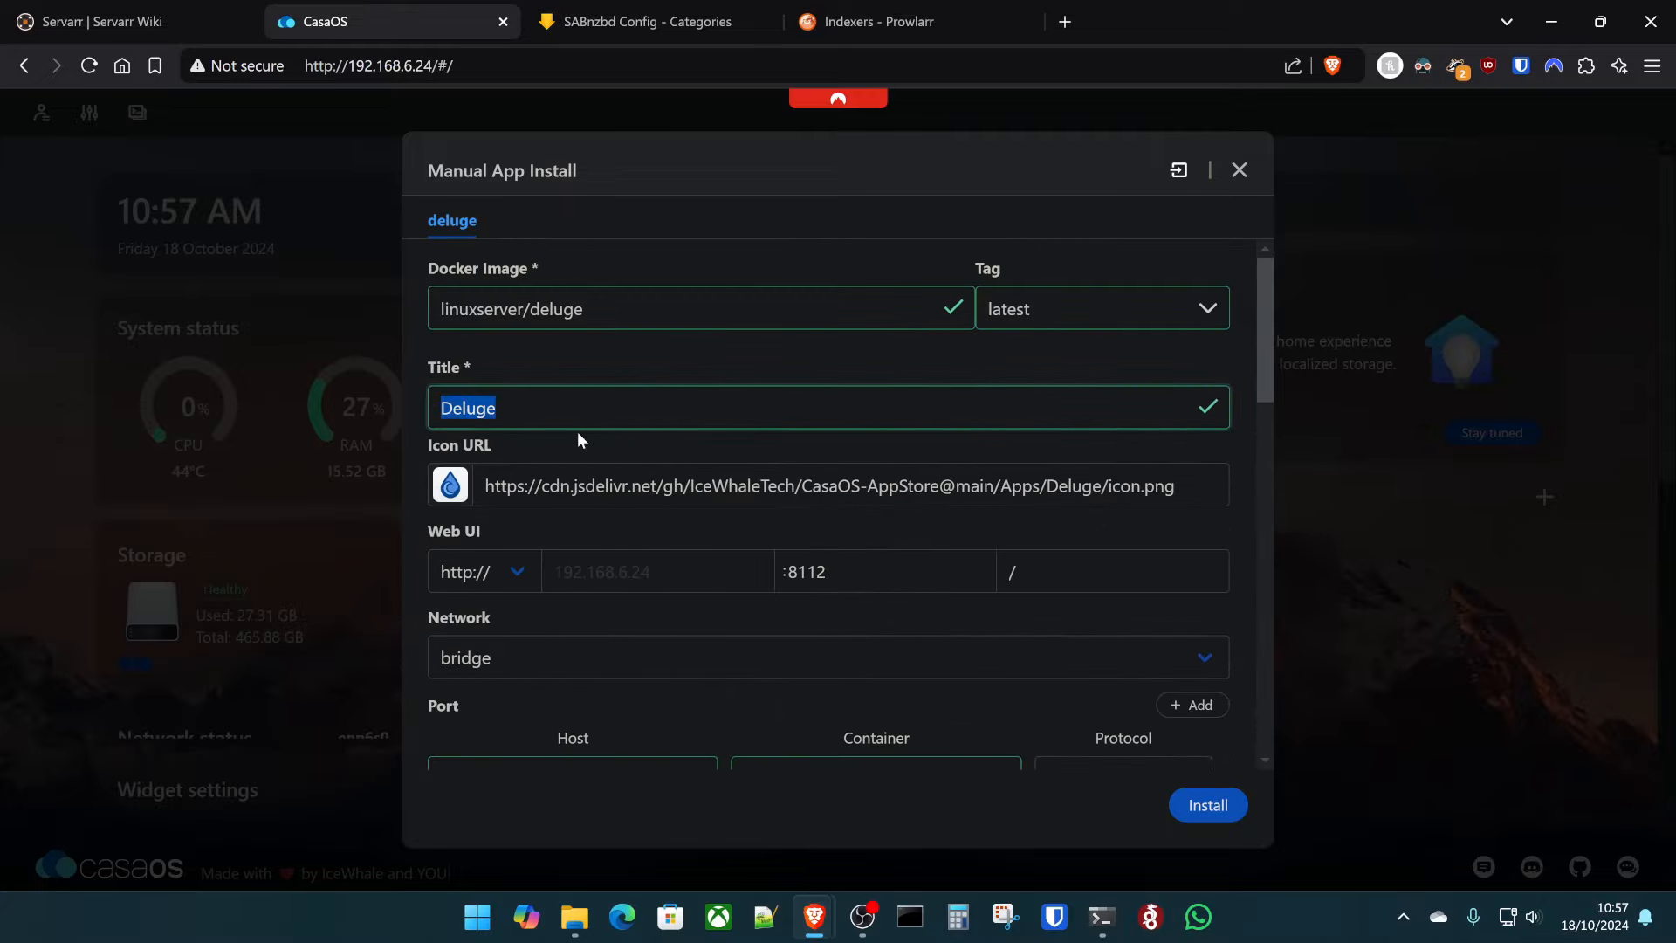
{"action": "scroll", "coordinate": [610, 462], "scroll_direction": "down", "scroll_amount": 5}
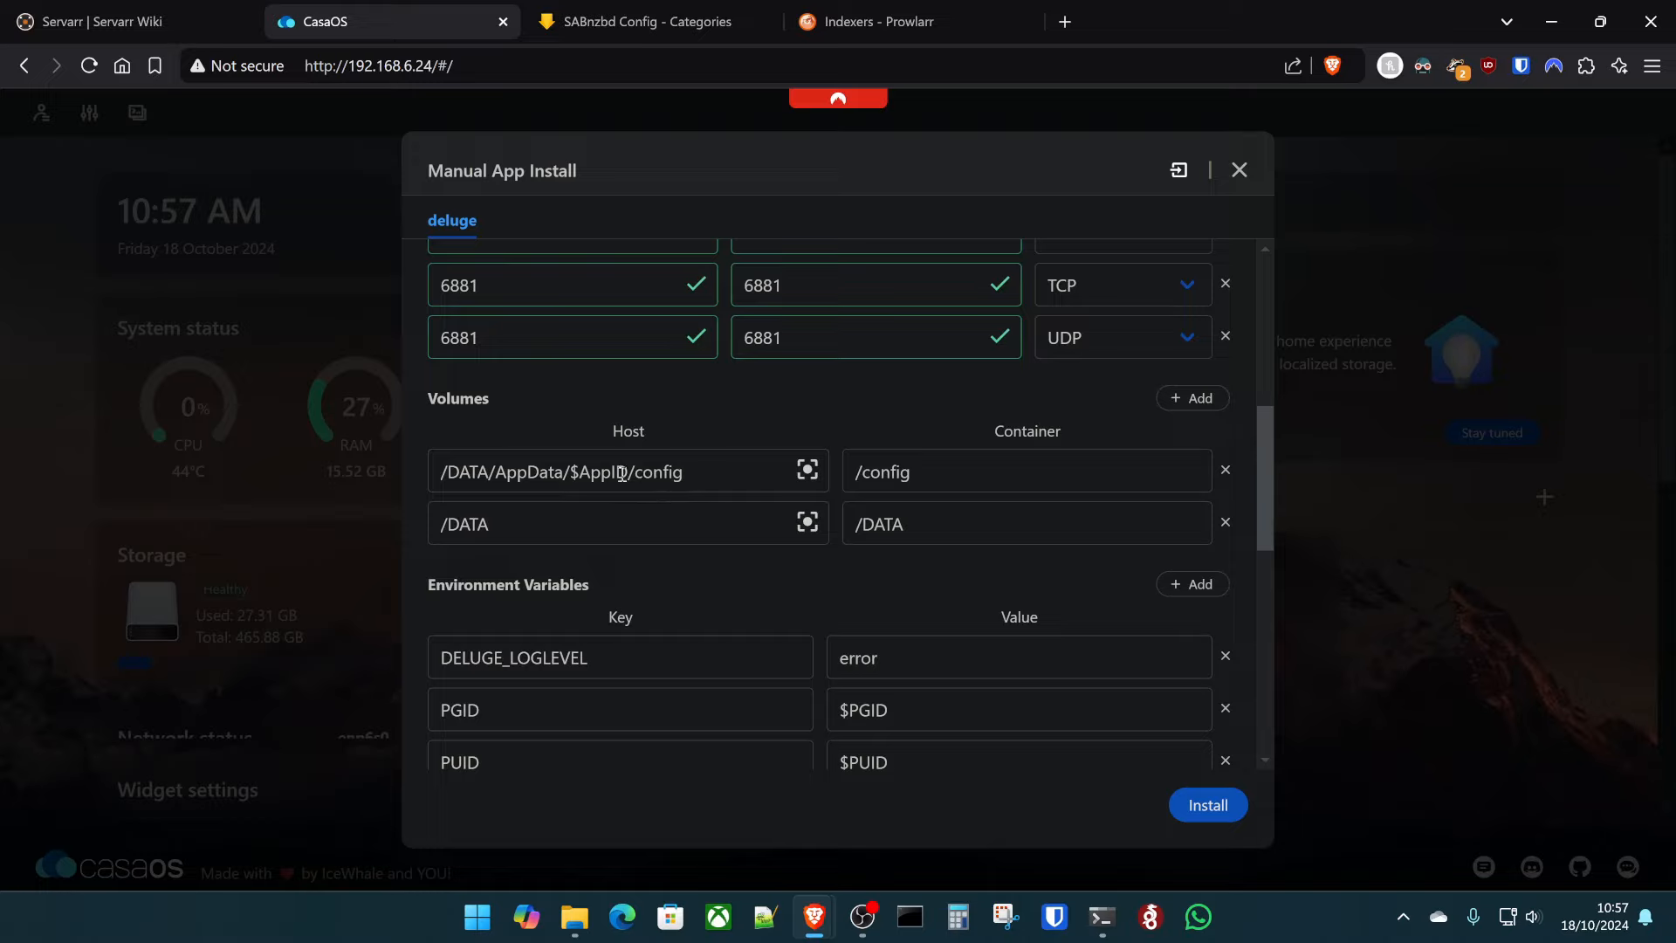
{"action": "left_click_drag", "start_coordinate": [628, 474], "coordinate": [568, 473]}
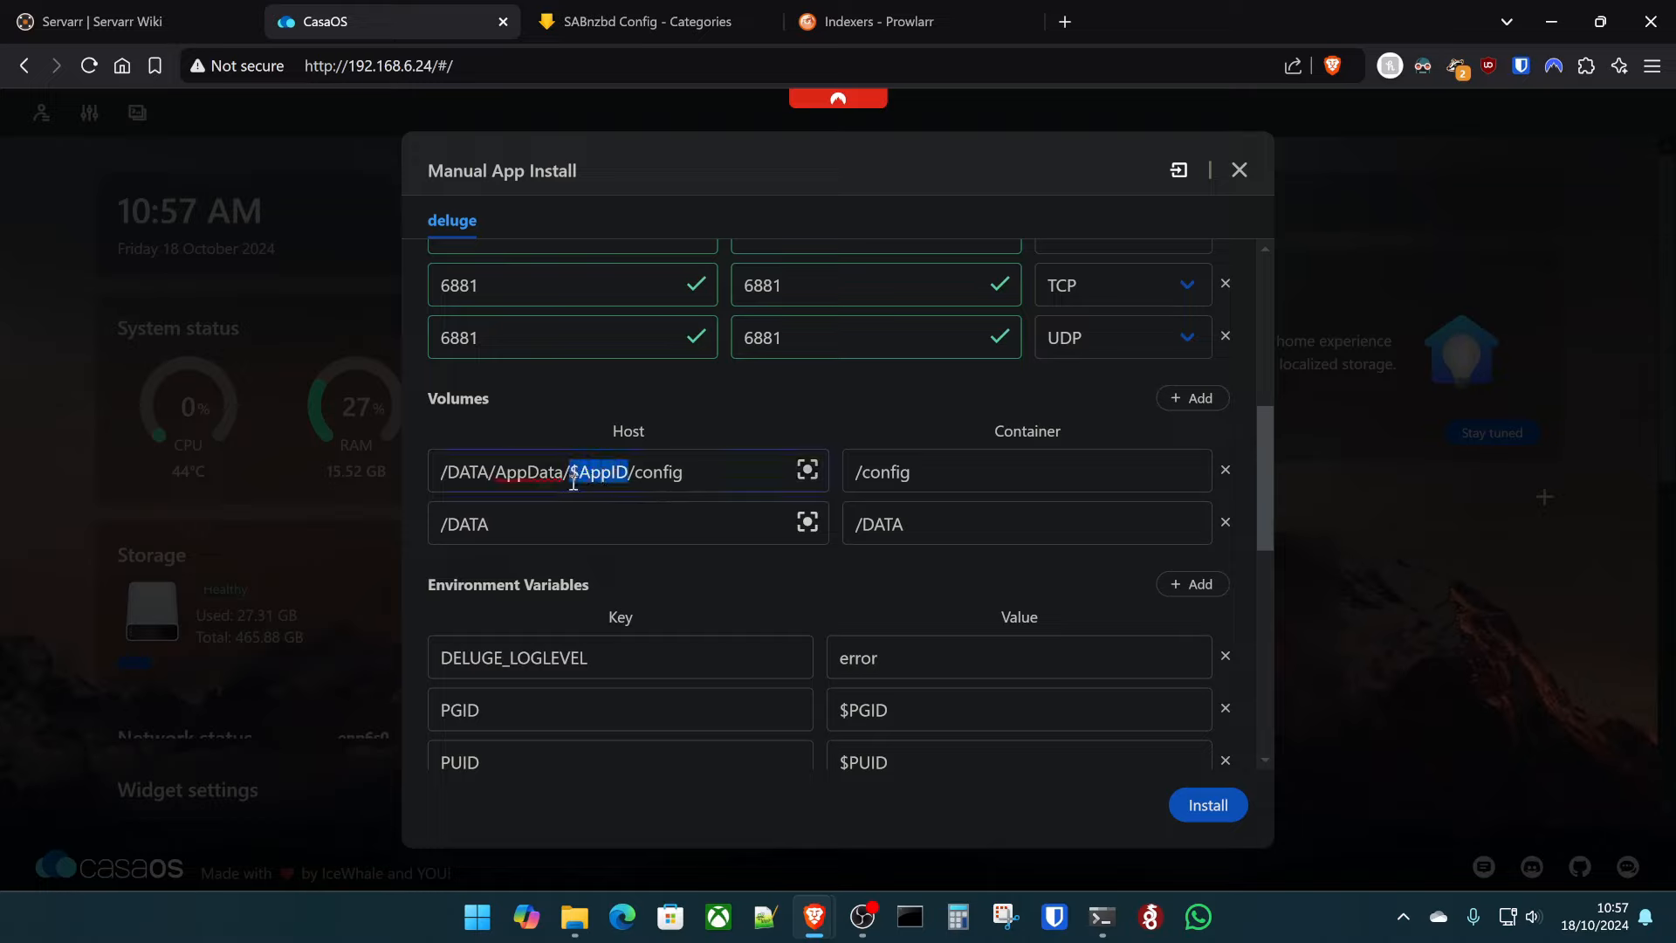
{"action": "key", "text": "ctrl+v"}
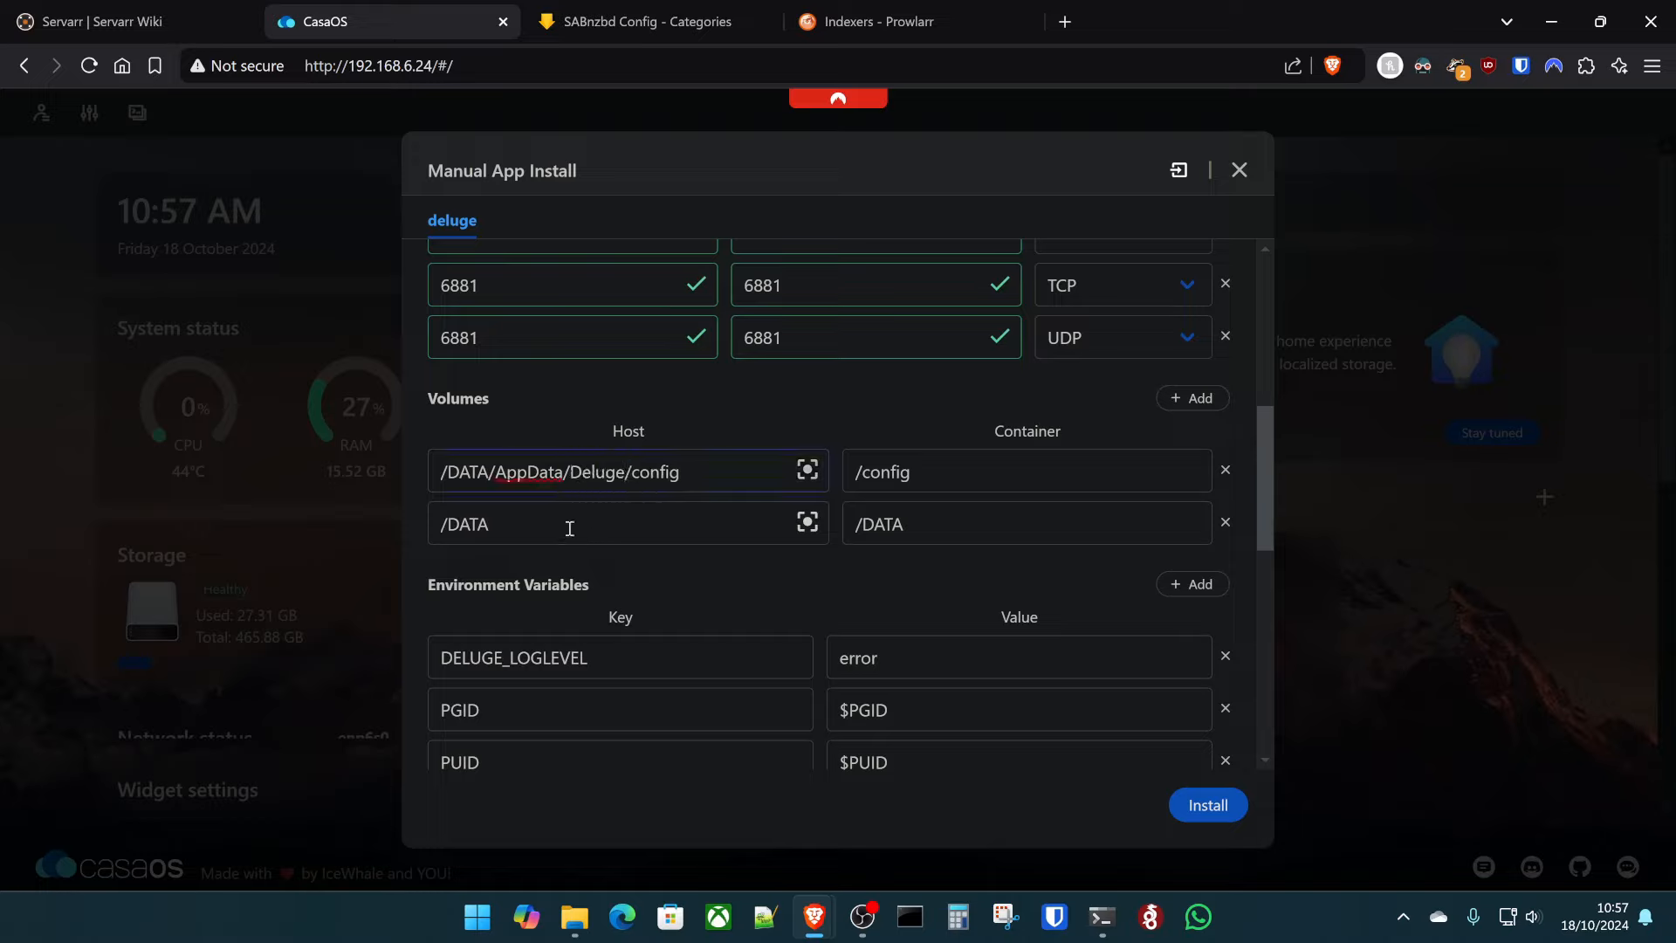
{"action": "scroll", "coordinate": [632, 611], "scroll_direction": "down", "scroll_amount": 3}
{"action": "scroll", "coordinate": [785, 646], "scroll_direction": "up", "scroll_amount": 4}
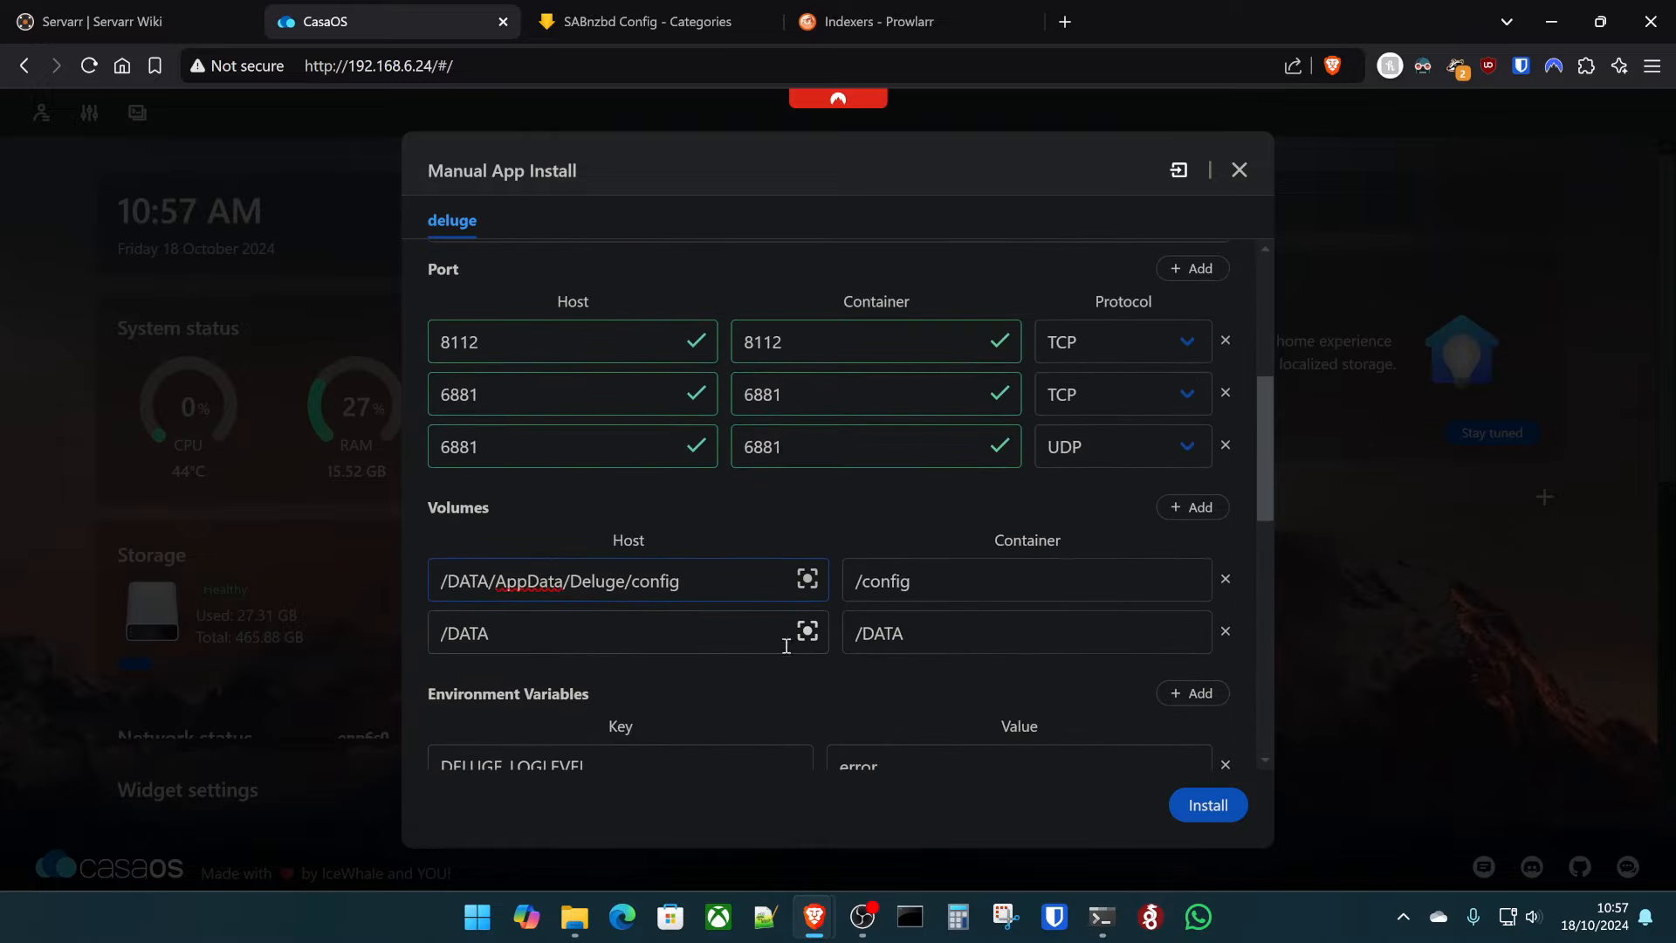
{"action": "scroll", "coordinate": [957, 647], "scroll_direction": "down", "scroll_amount": 1}
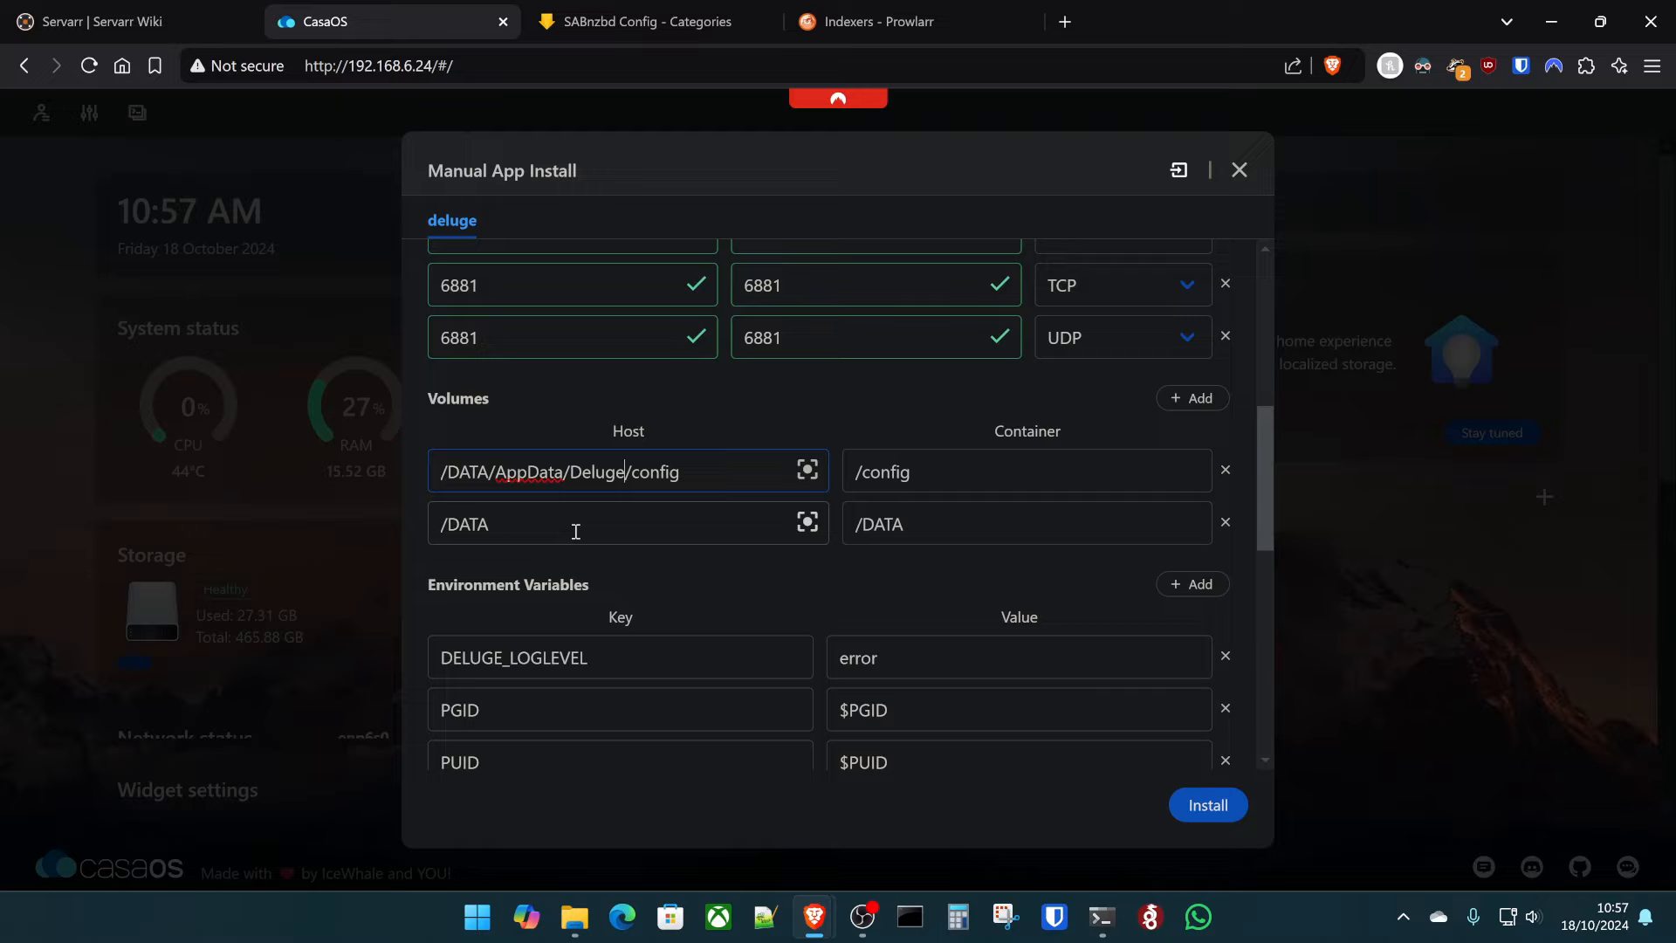
- Map the home downloads folder to /data/downloads and install Deluge
{"action": "triple_click", "coordinate": [575, 532]}
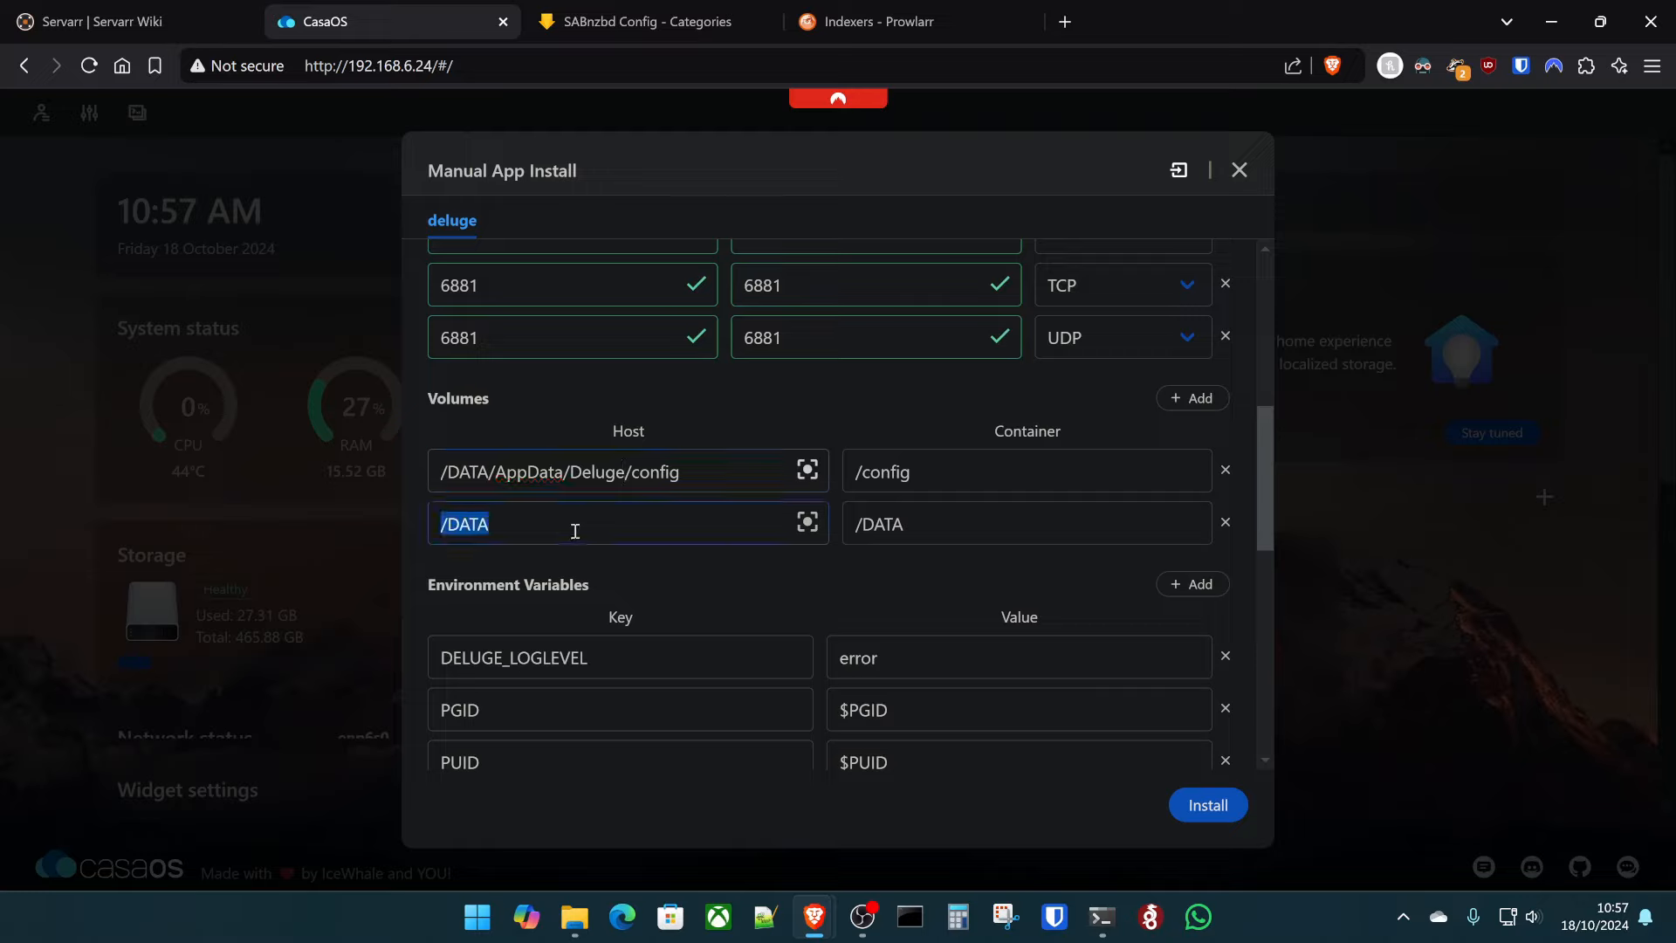
{"action": "type", "text": "/home/kltech/downloads"}
{"action": "triple_click", "coordinate": [969, 522]}
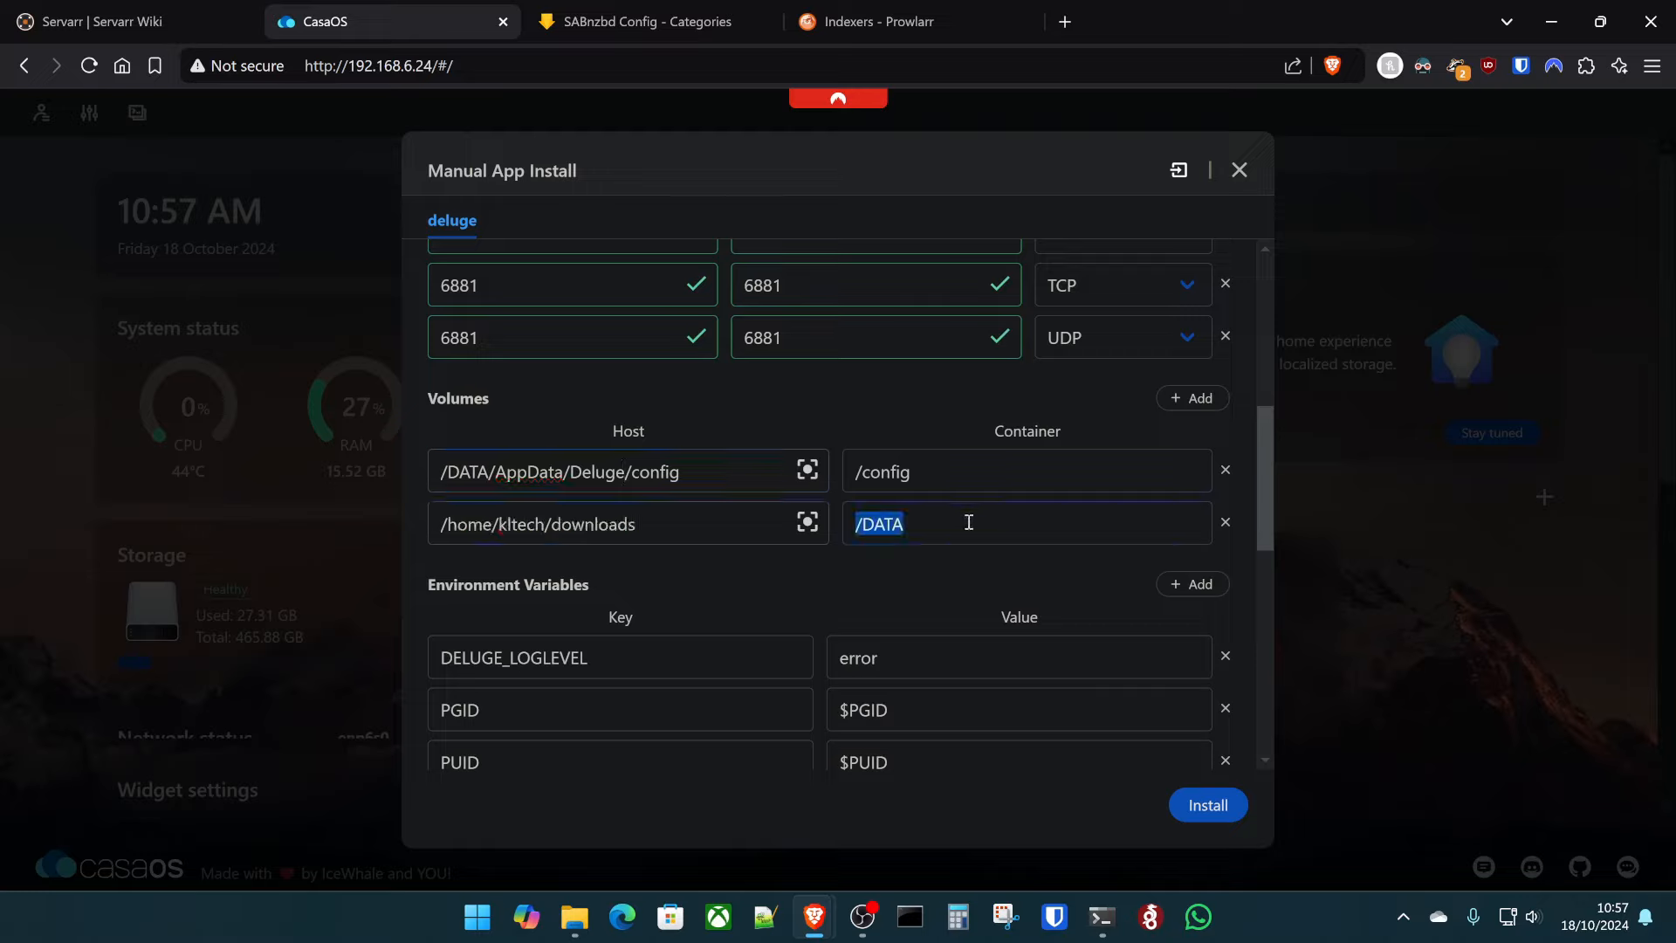
{"action": "type", "text": "/data/downloads"}
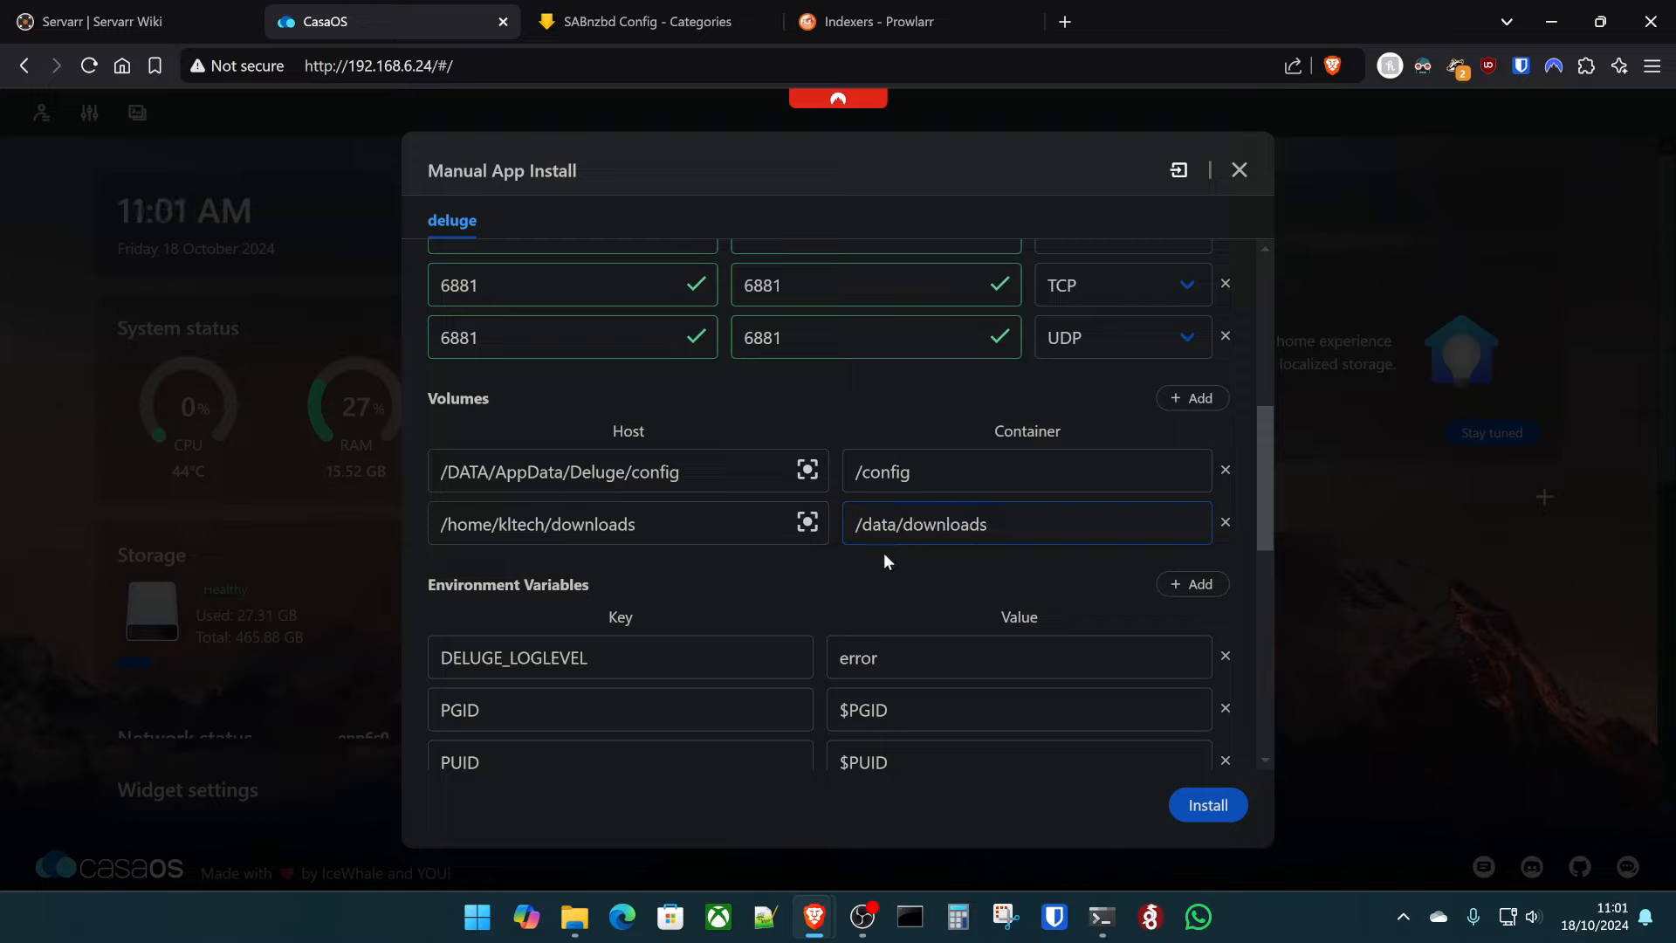
{"action": "triple_click", "coordinate": [883, 524]}
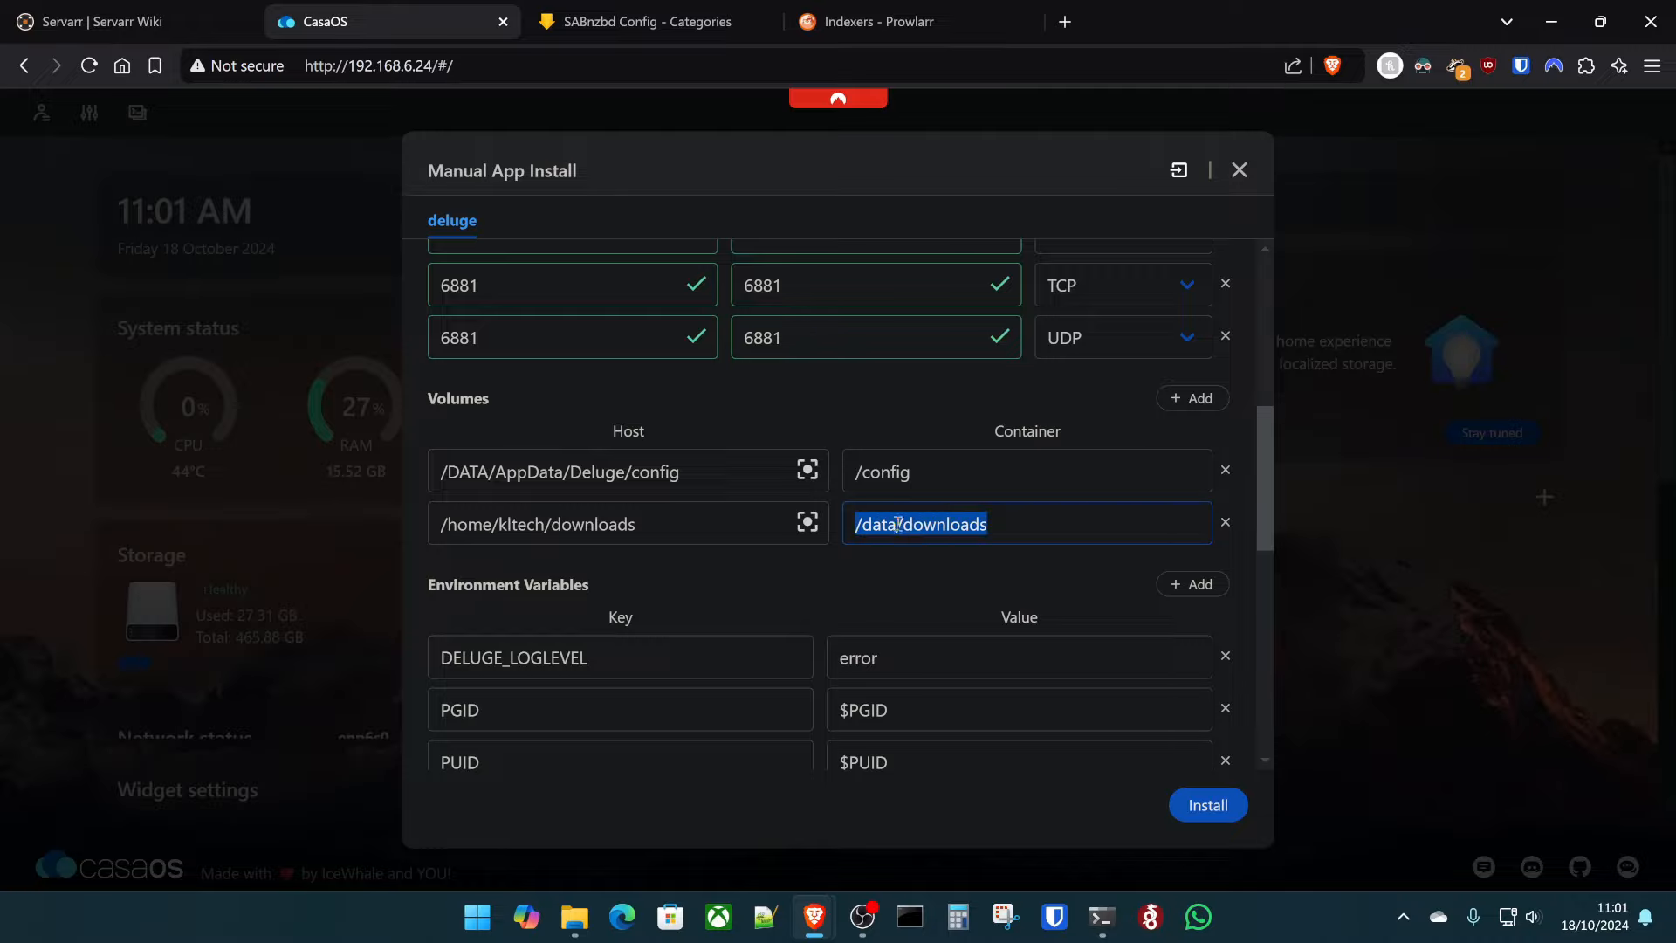
{"action": "left_click", "coordinate": [876, 613]}
{"action": "scroll", "coordinate": [877, 612], "scroll_direction": "down", "scroll_amount": 8}
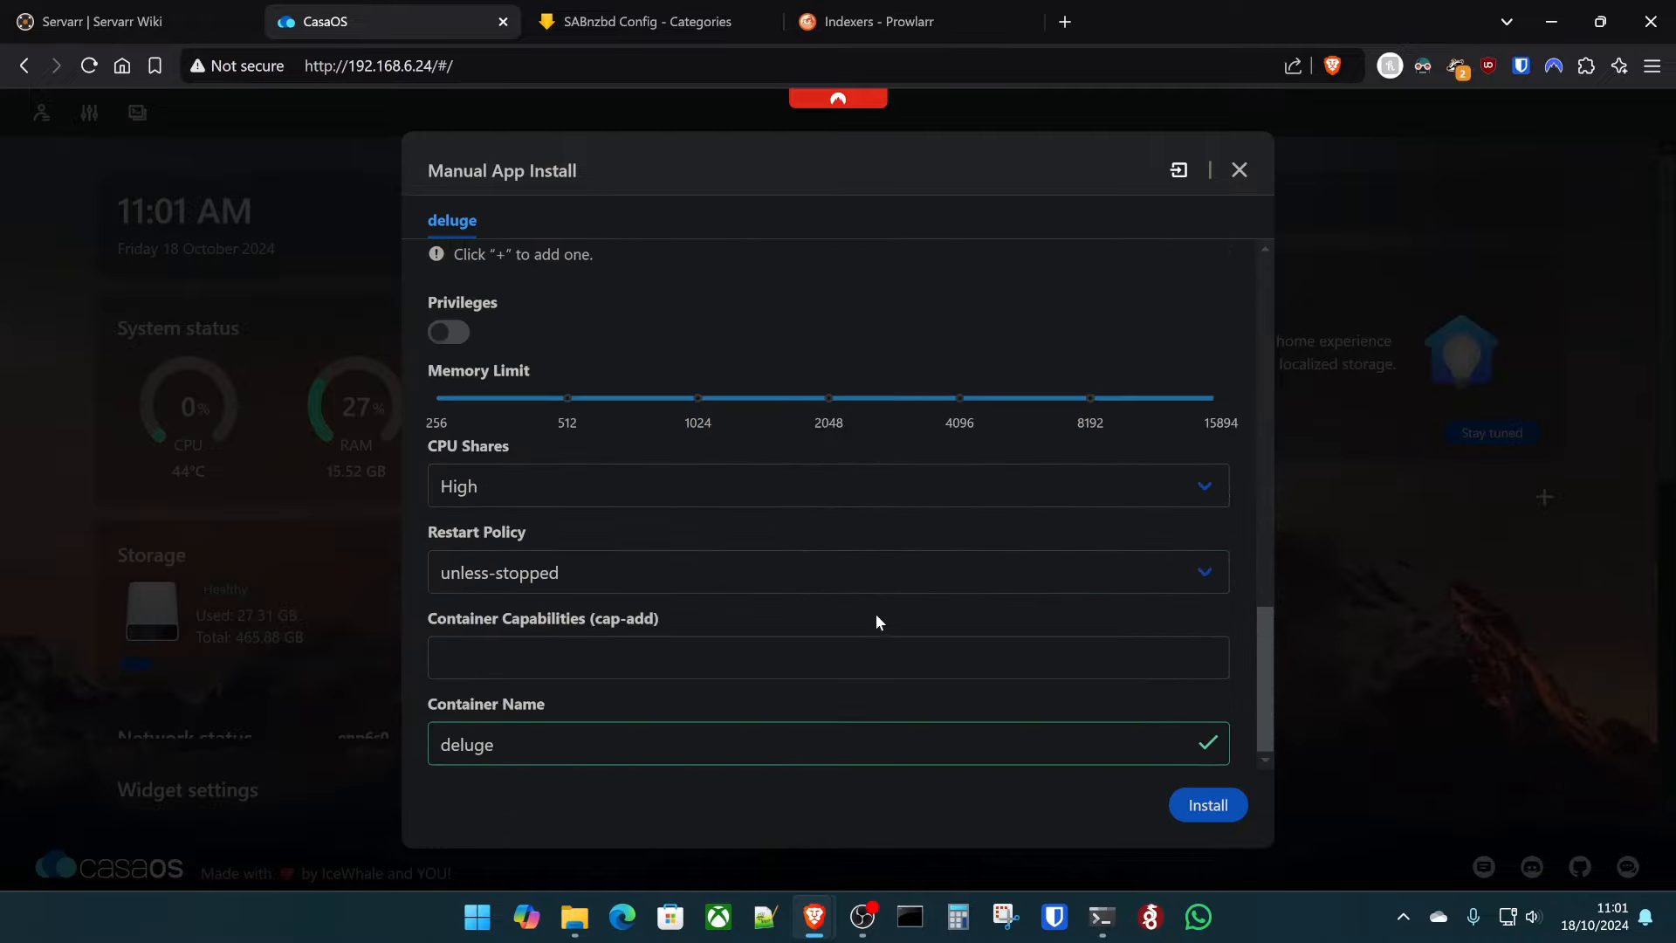
{"action": "scroll", "coordinate": [877, 620], "scroll_direction": "up", "scroll_amount": 12}
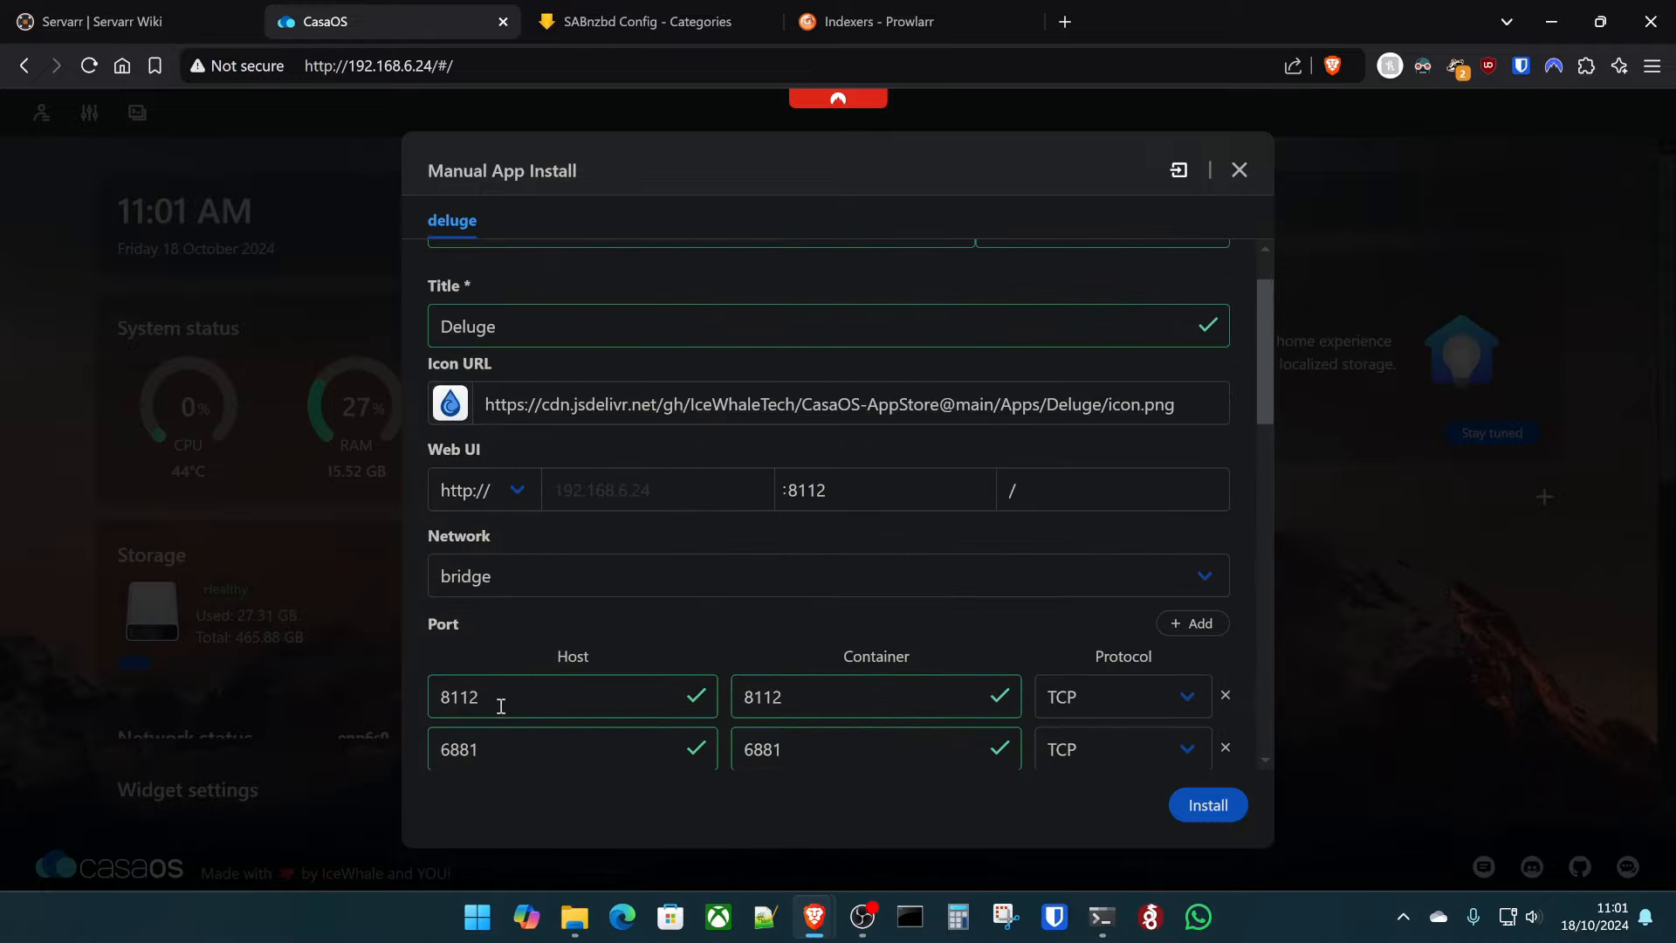
{"action": "scroll", "coordinate": [698, 681], "scroll_direction": "down", "scroll_amount": 5}
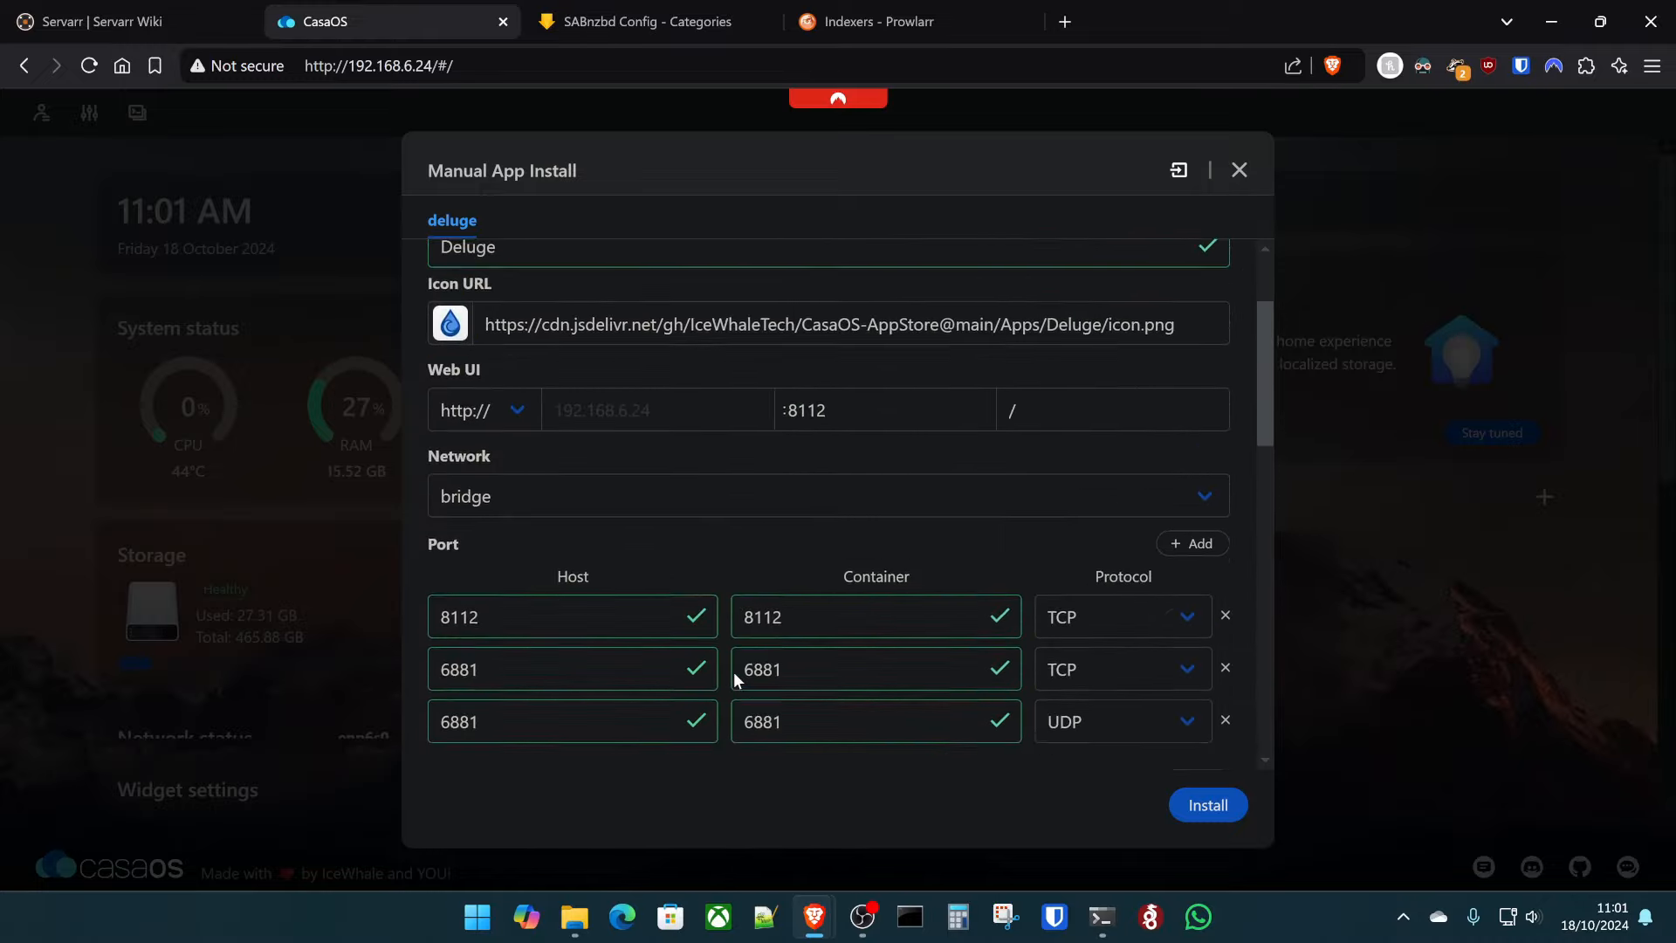
{"action": "left_click", "coordinate": [1213, 801]}
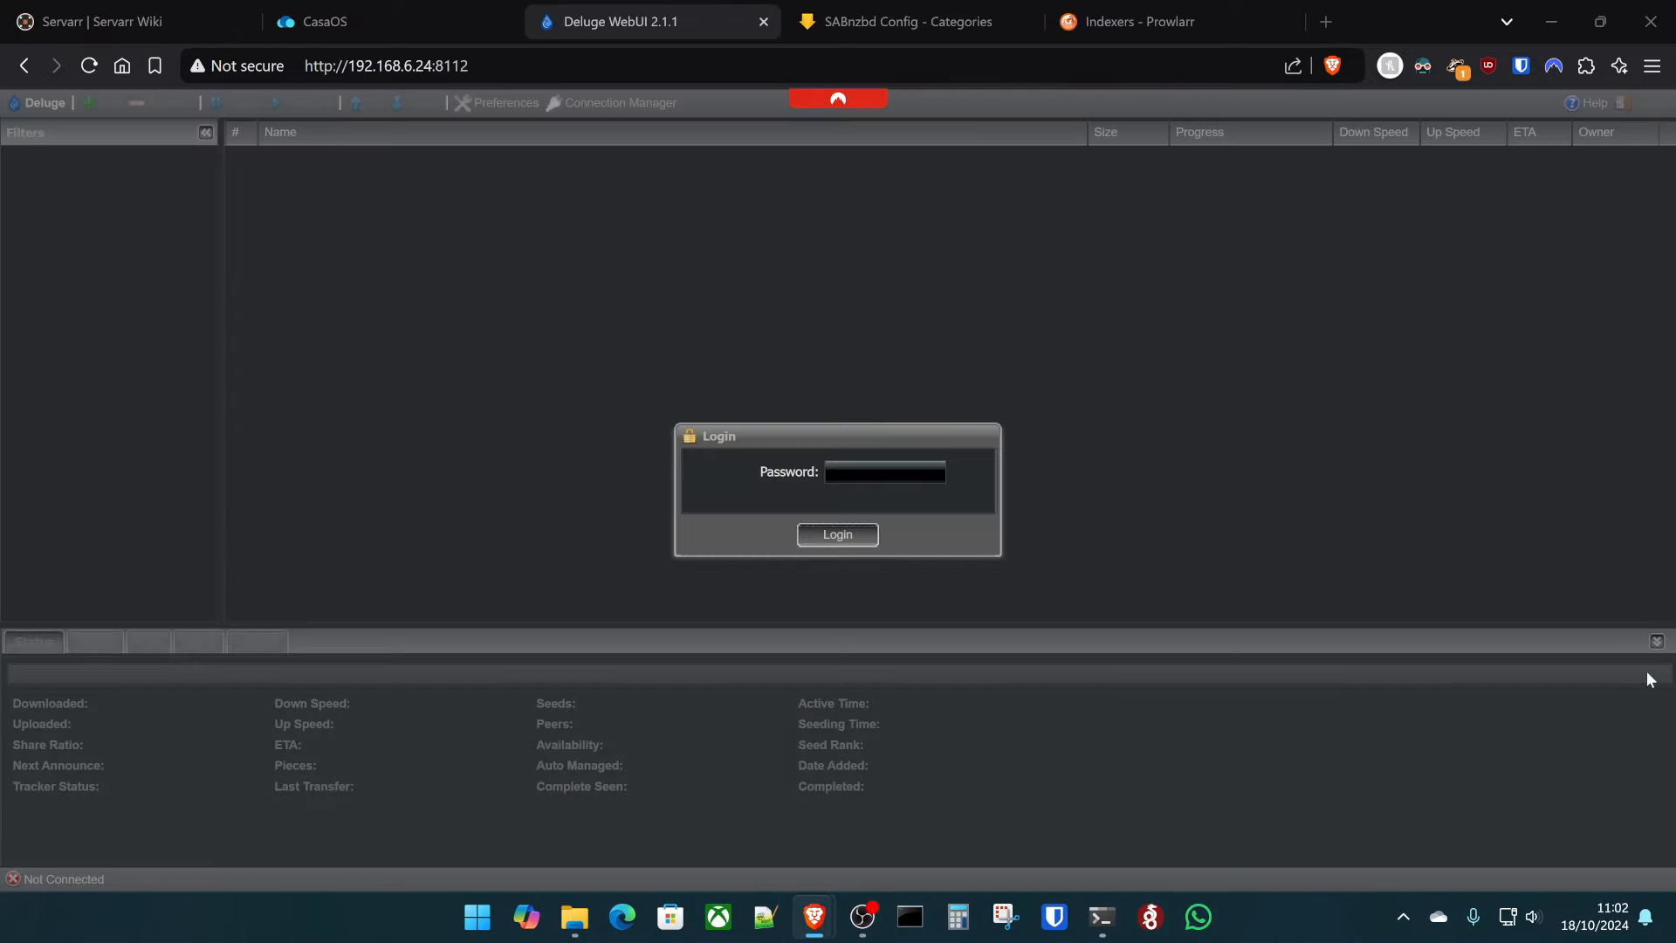
- Log in to Deluge's WebUI, keep the default password, connect to the local daemon, and view Network preferences
{"action": "left_click", "coordinate": [849, 474]}
{"action": "type", "text": "••••••"}
{"action": "left_click", "coordinate": [825, 537]}
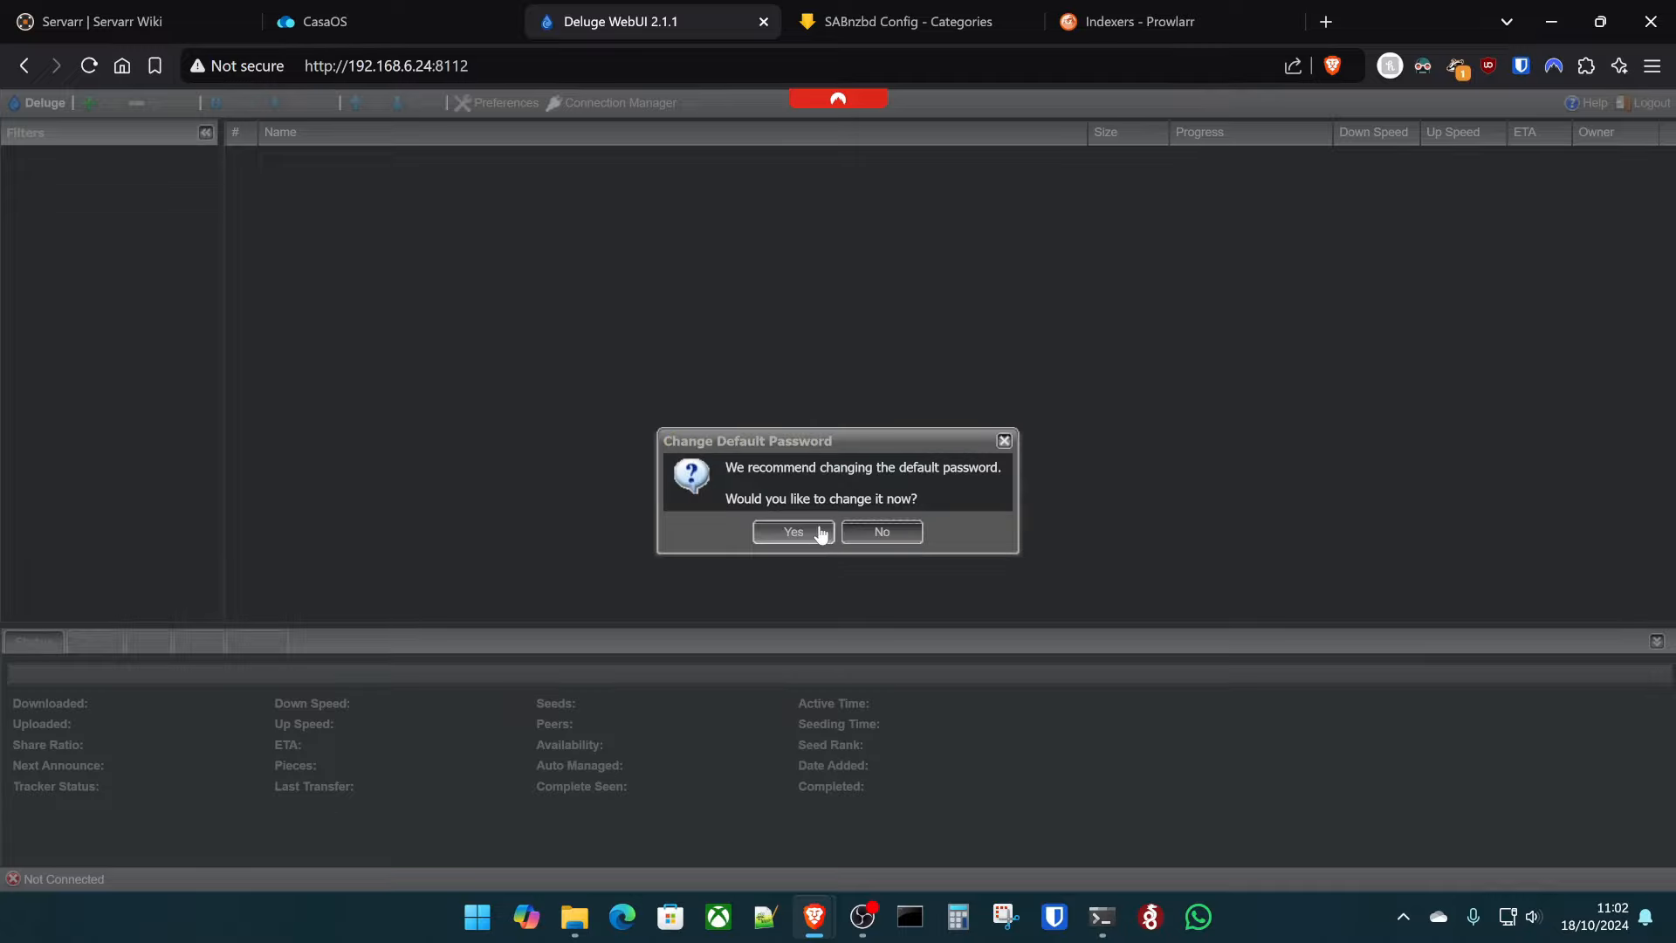
{"action": "left_click", "coordinate": [904, 531]}
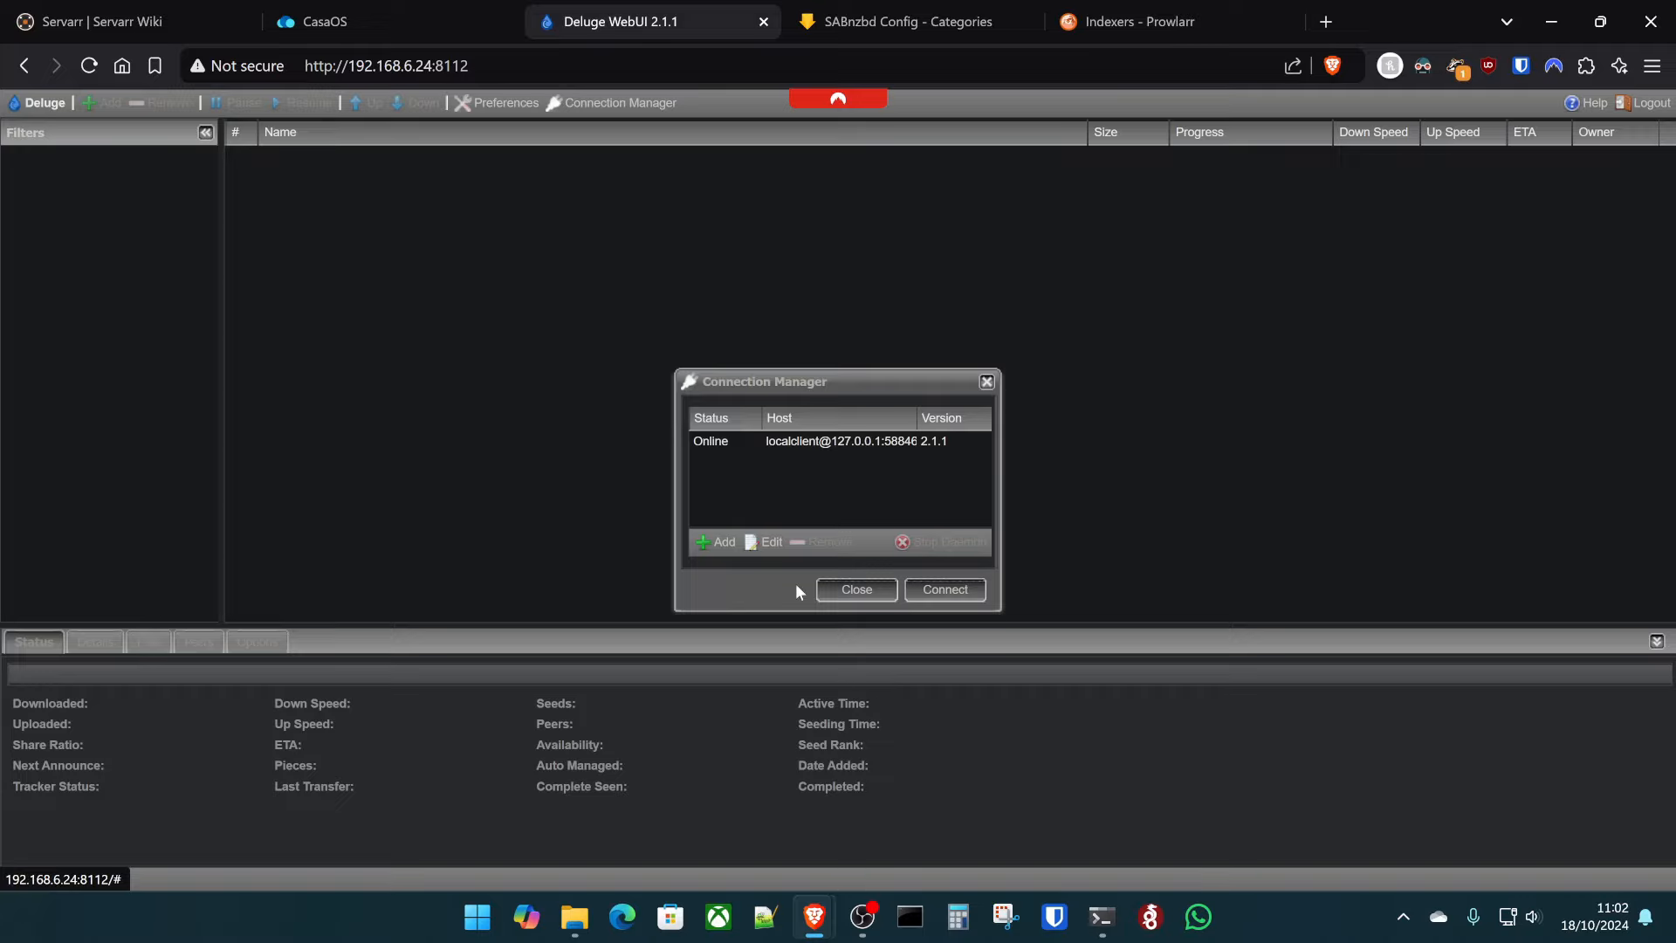
{"action": "left_click", "coordinate": [958, 590]}
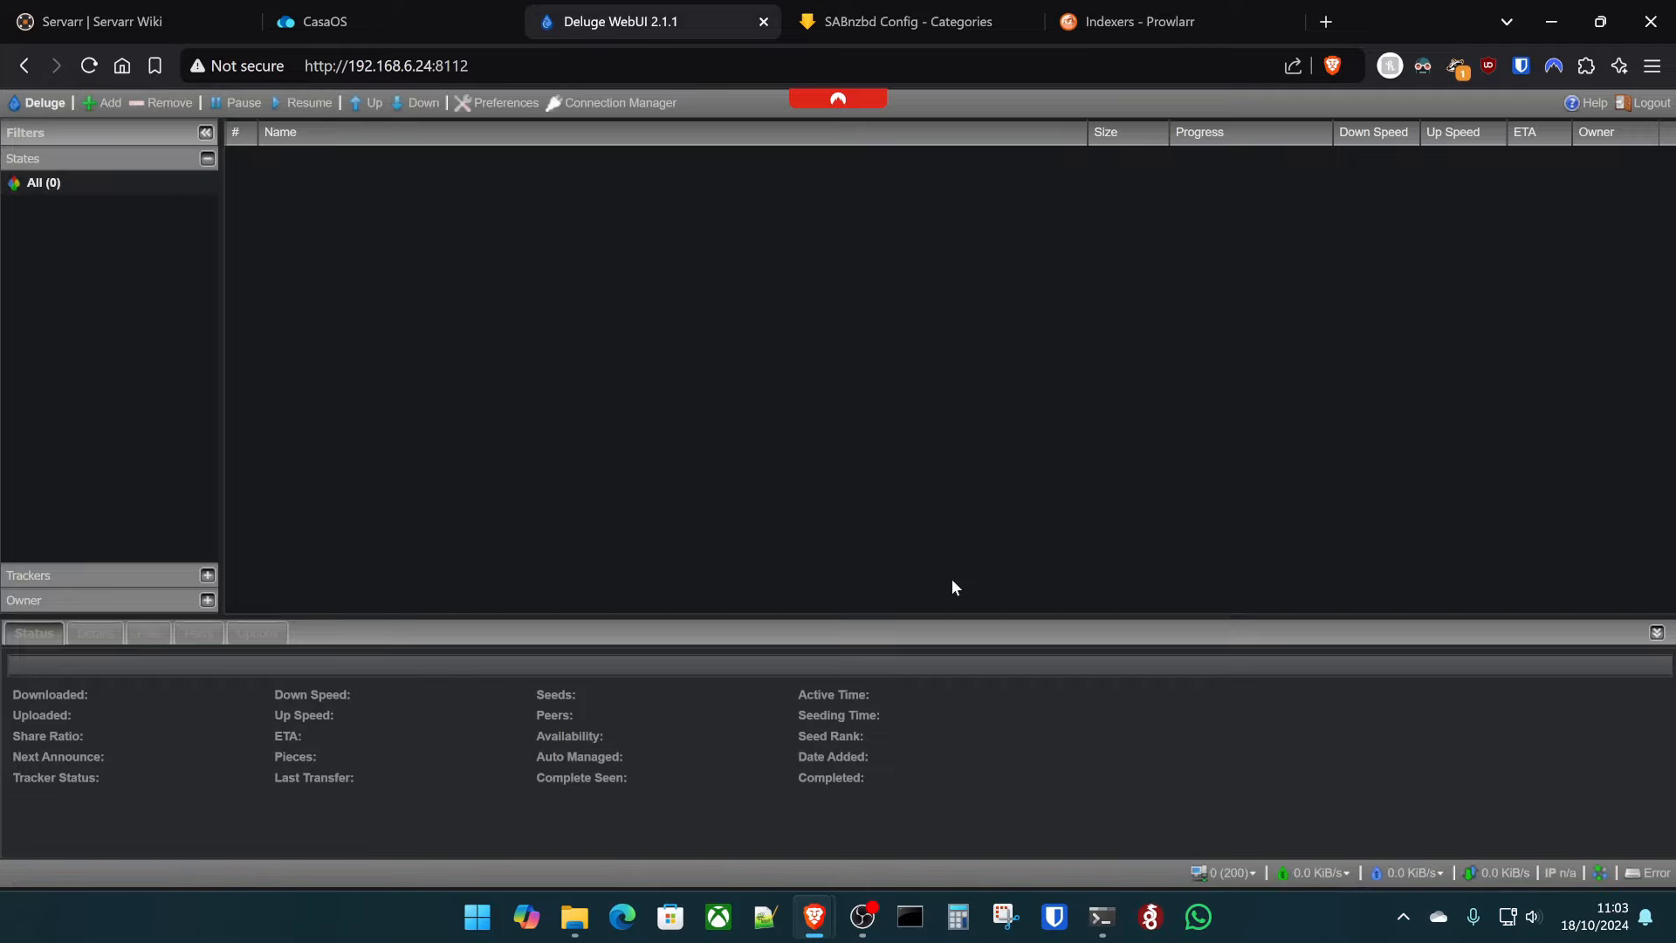
{"action": "left_click", "coordinate": [519, 111]}
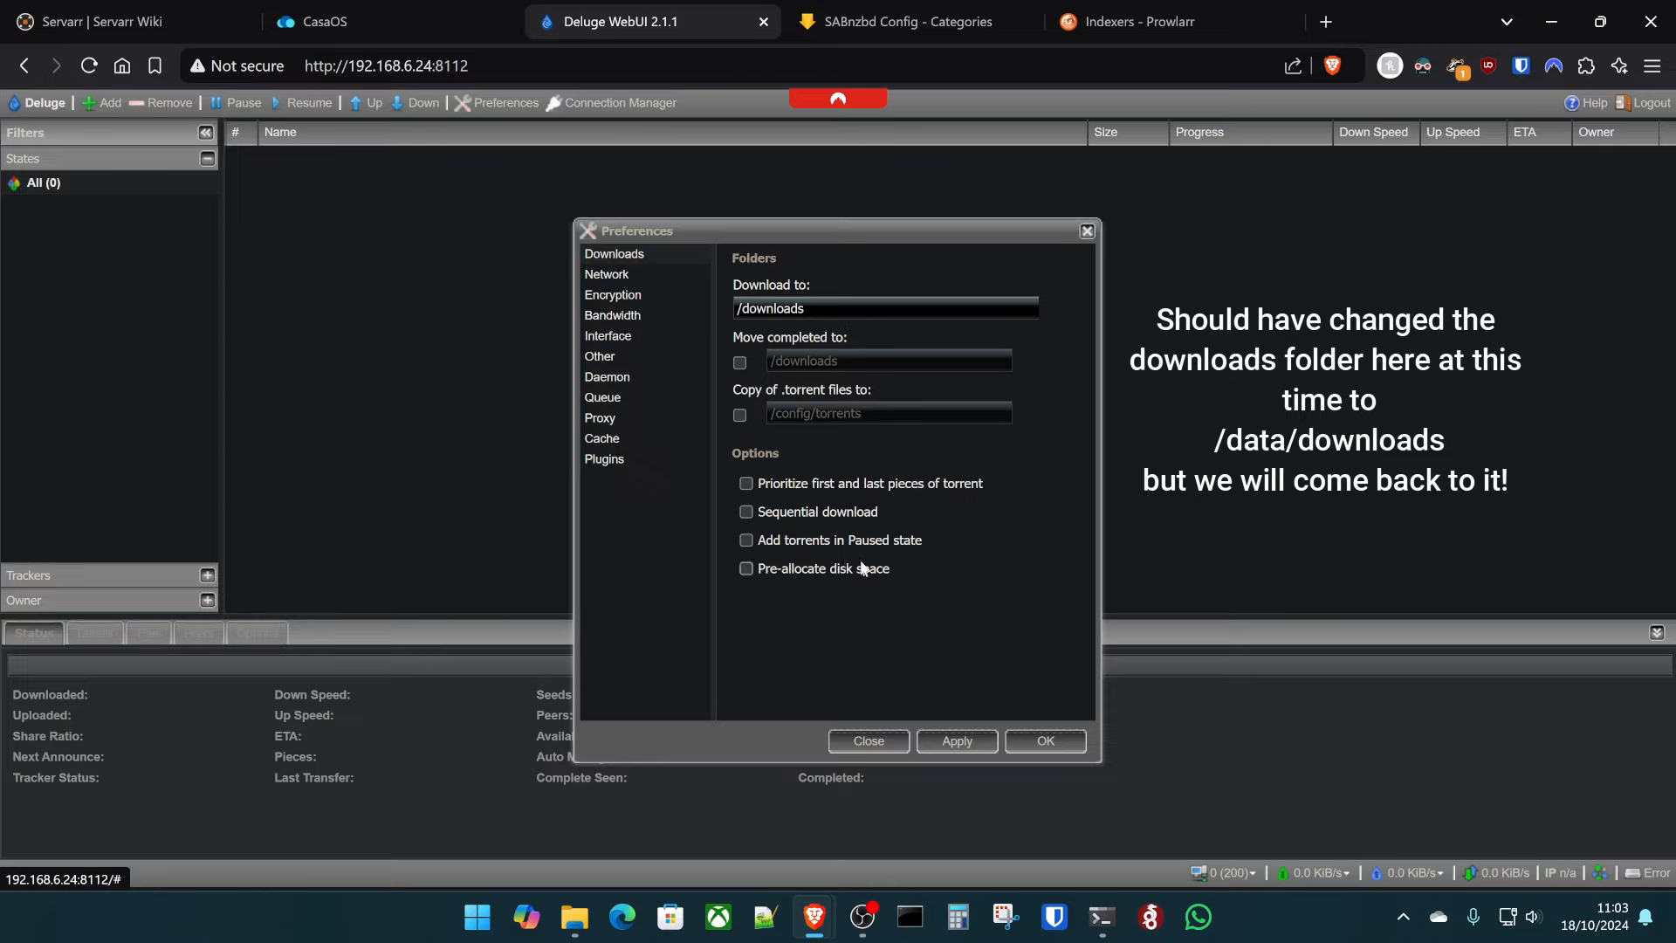
{"action": "left_click", "coordinate": [622, 277]}
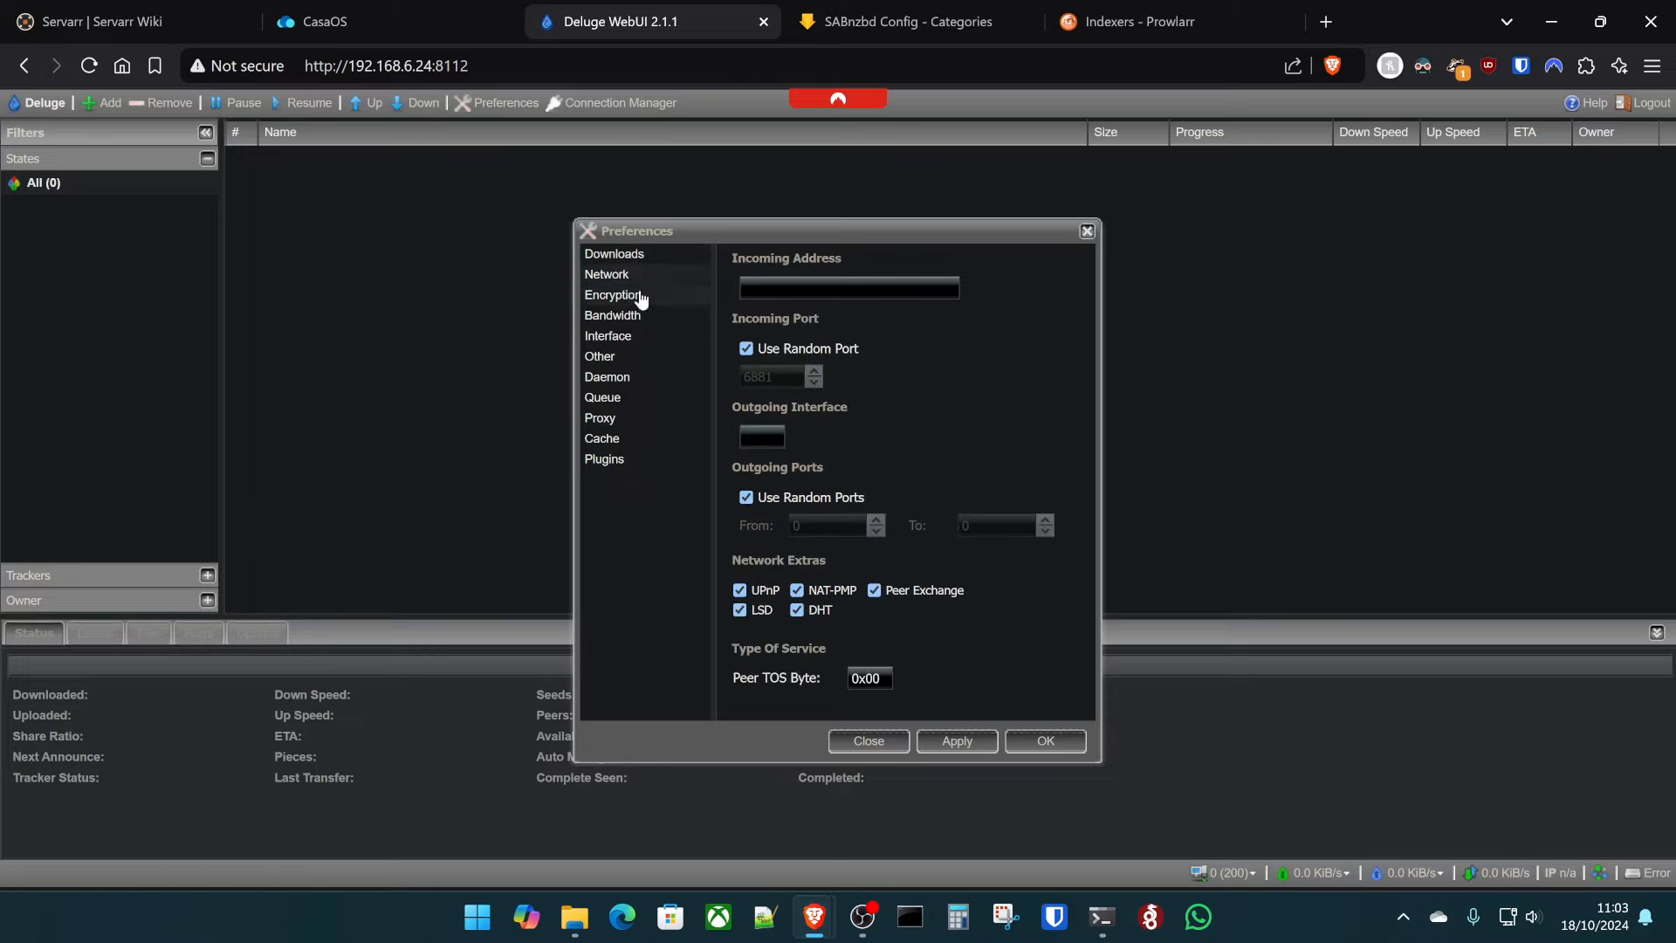
- Add a new Deluge download client in Prowlarr's Download Clients settings
{"action": "left_click", "coordinate": [607, 335]}
{"action": "left_click", "coordinate": [324, 21]}
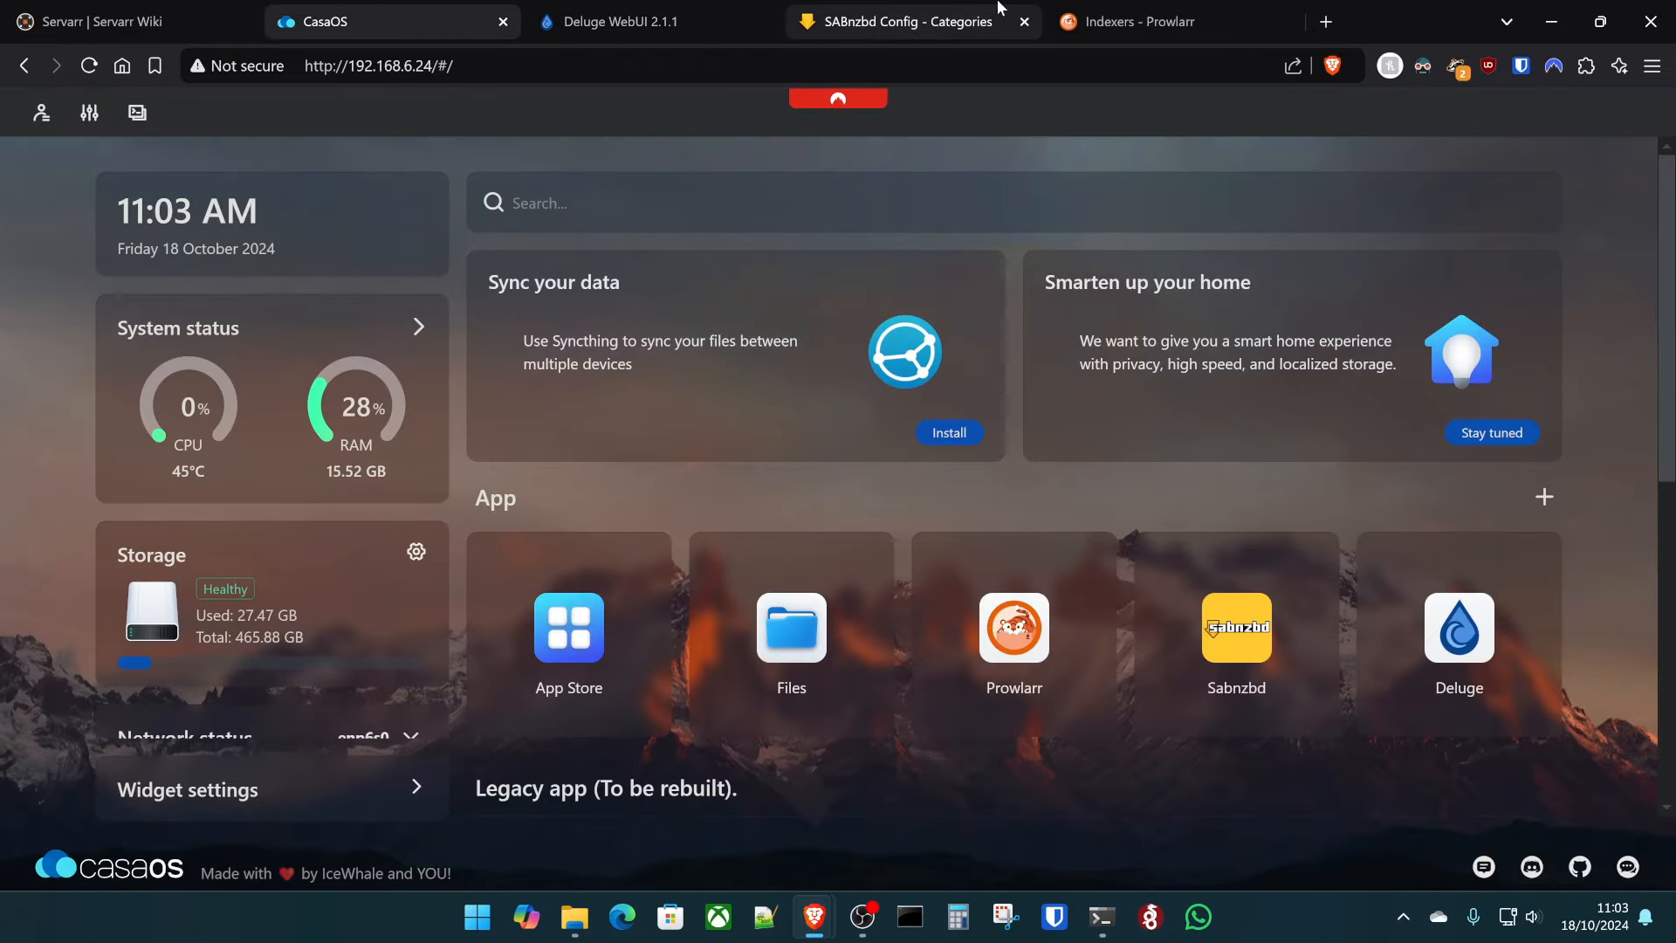
{"action": "left_click", "coordinate": [1134, 21]}
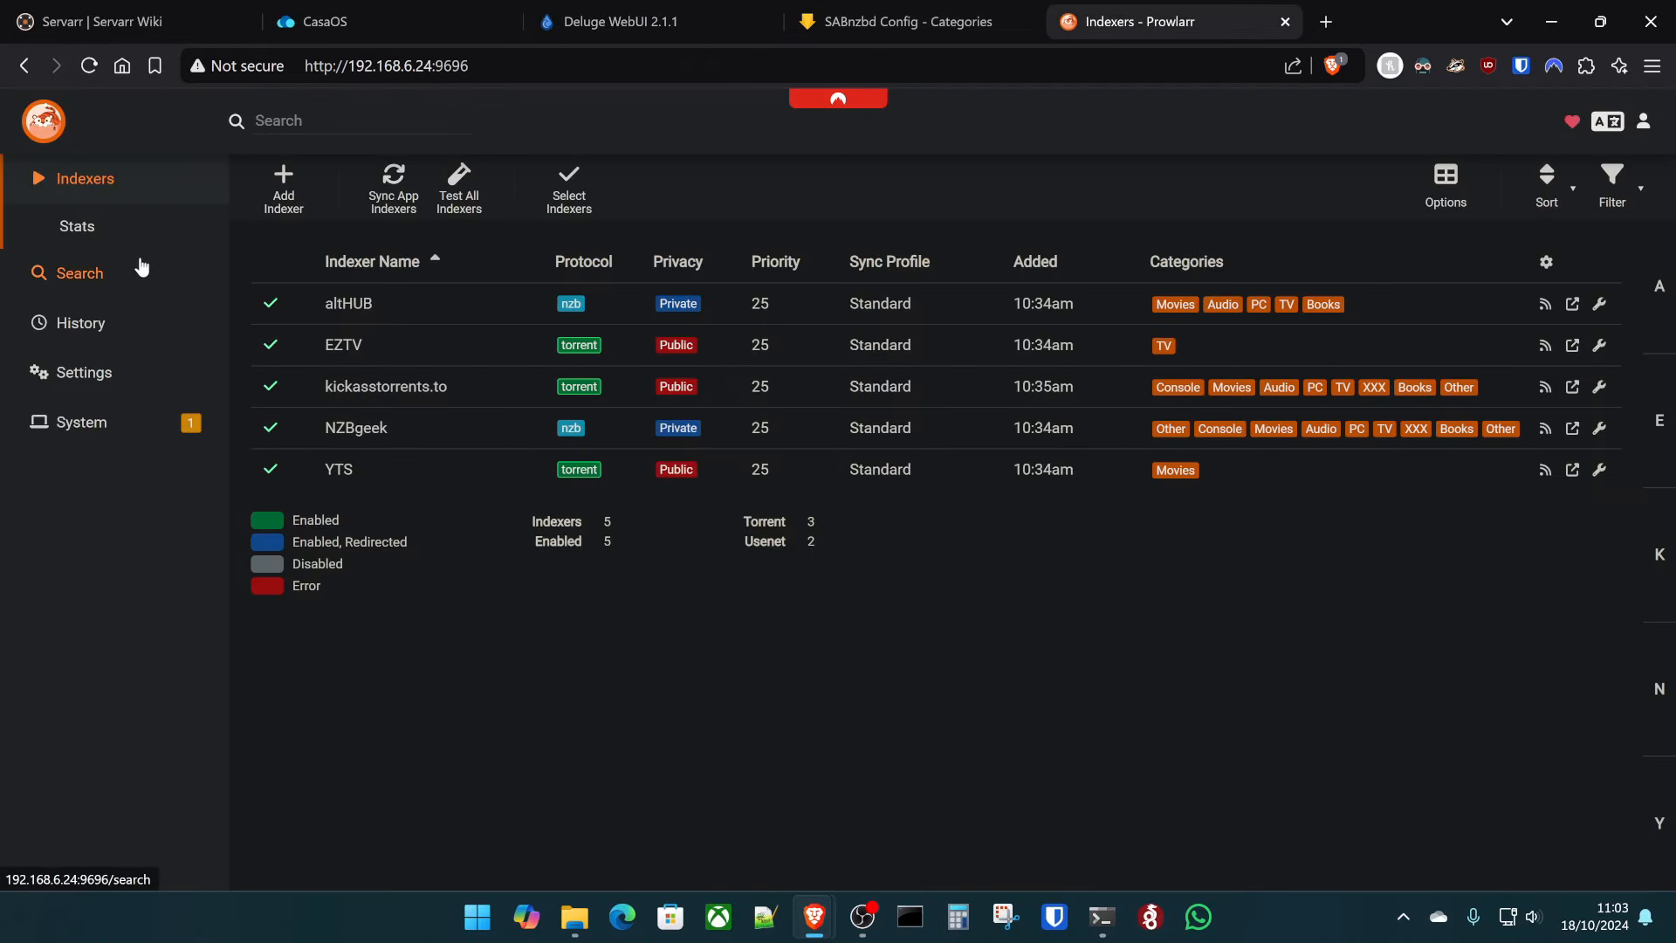
{"action": "left_click", "coordinate": [87, 373]}
{"action": "left_click", "coordinate": [162, 463]}
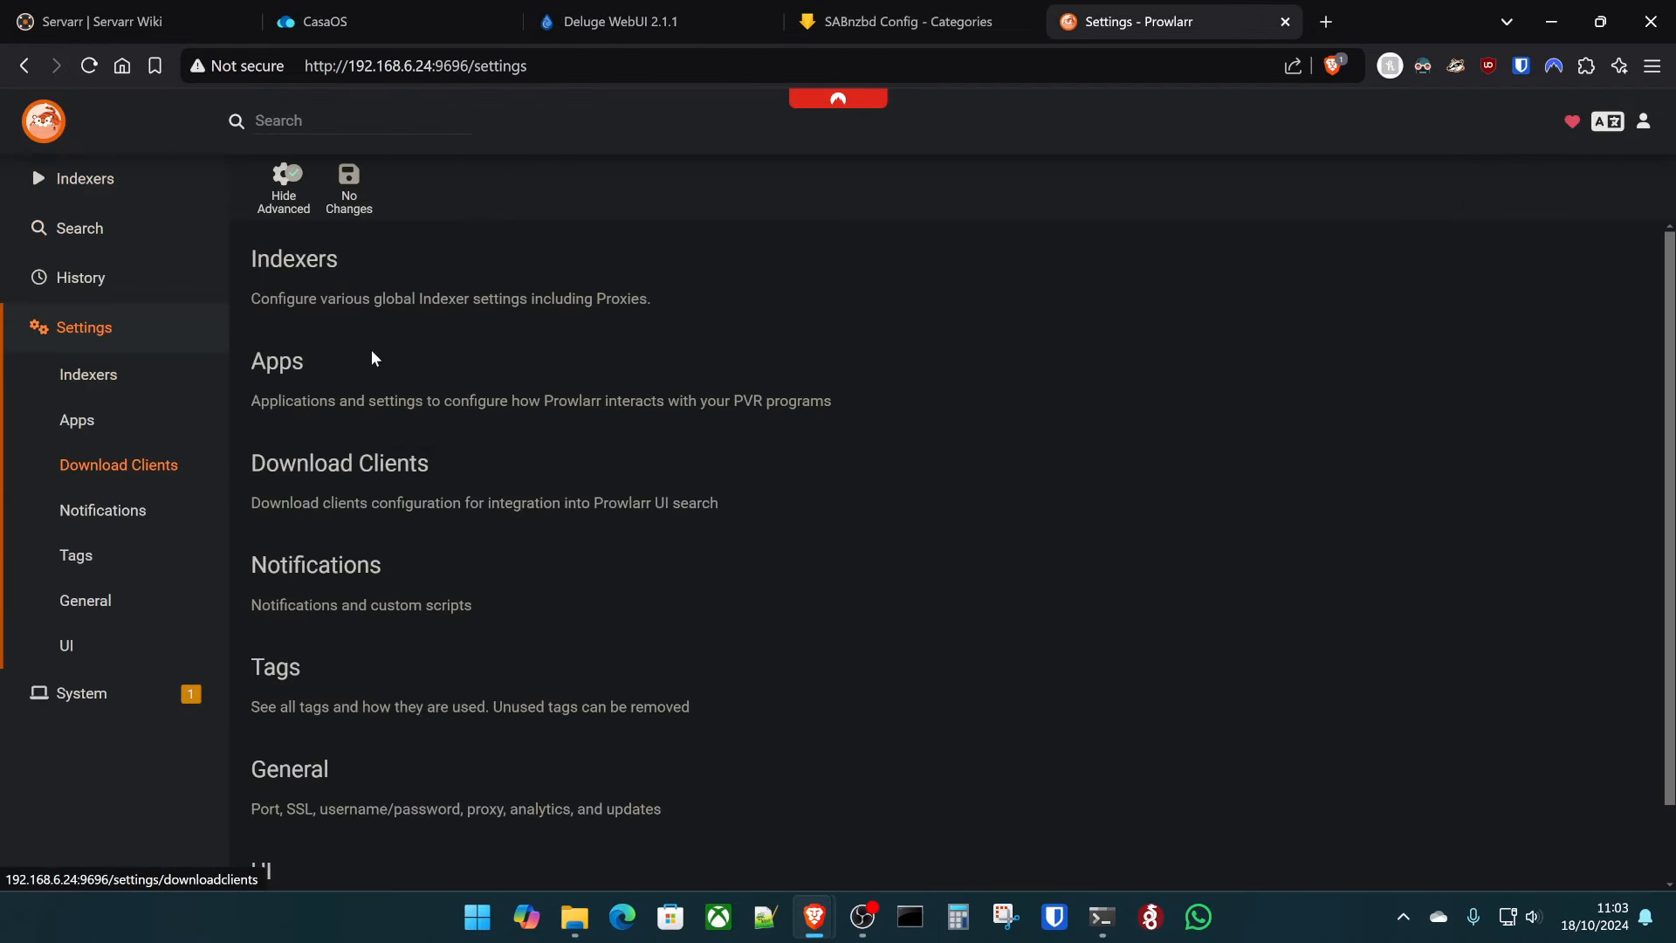
{"action": "left_click", "coordinate": [758, 479]}
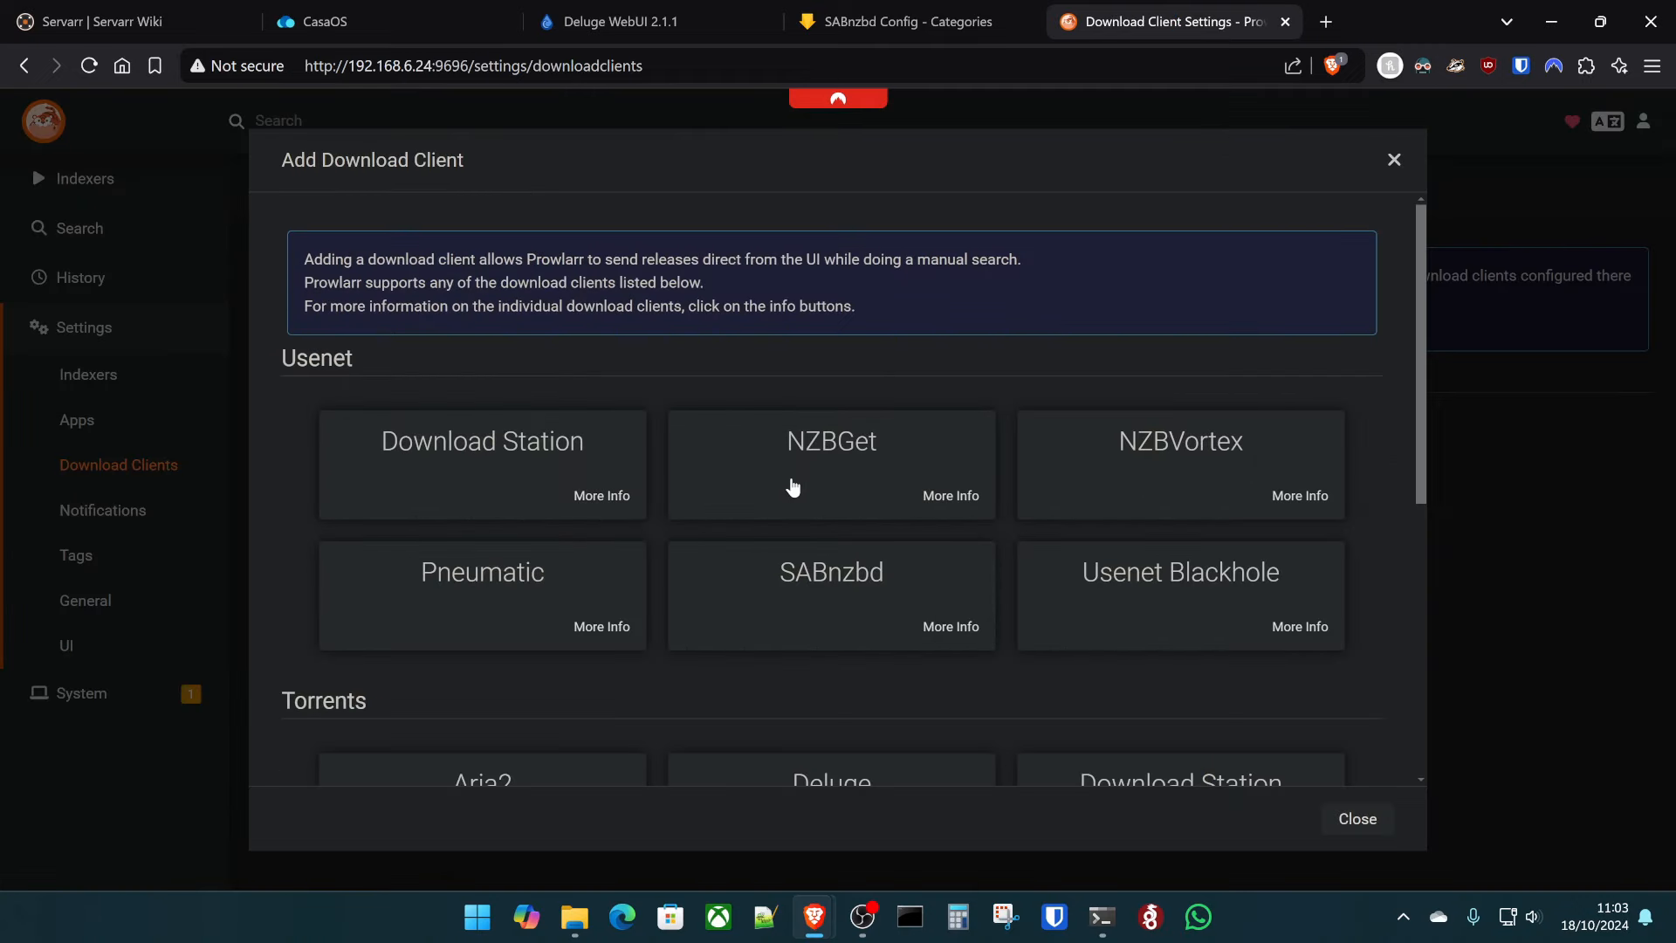
{"action": "scroll", "coordinate": [793, 487], "scroll_direction": "down", "scroll_amount": 5}
{"action": "left_click", "coordinate": [838, 353]}
- Set the Deluge client host to 192.168.6.24 and fill in the Deluge web password
{"action": "left_click", "coordinate": [845, 359]}
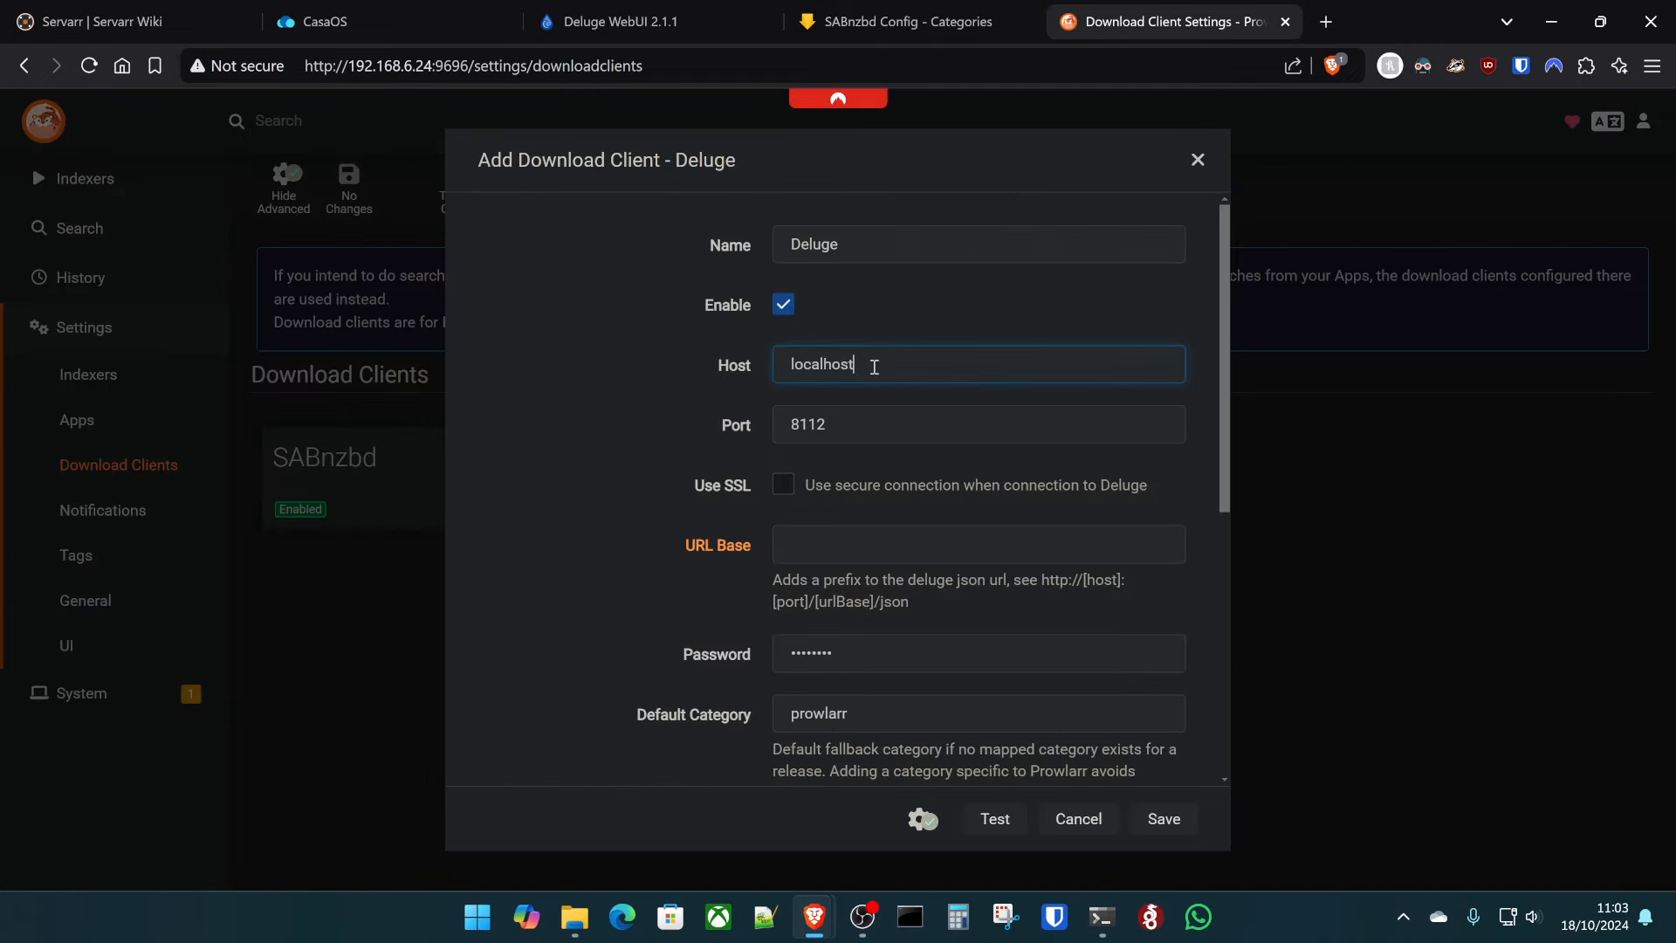
{"action": "double_click", "coordinate": [873, 368]}
{"action": "type", "text": "192.168.6.24"}
{"action": "scroll", "coordinate": [672, 684], "scroll_direction": "down", "scroll_amount": 3}
{"action": "double_click", "coordinate": [861, 433]}
{"action": "key", "text": "ctrl+v"}
{"action": "left_click", "coordinate": [618, 363]}
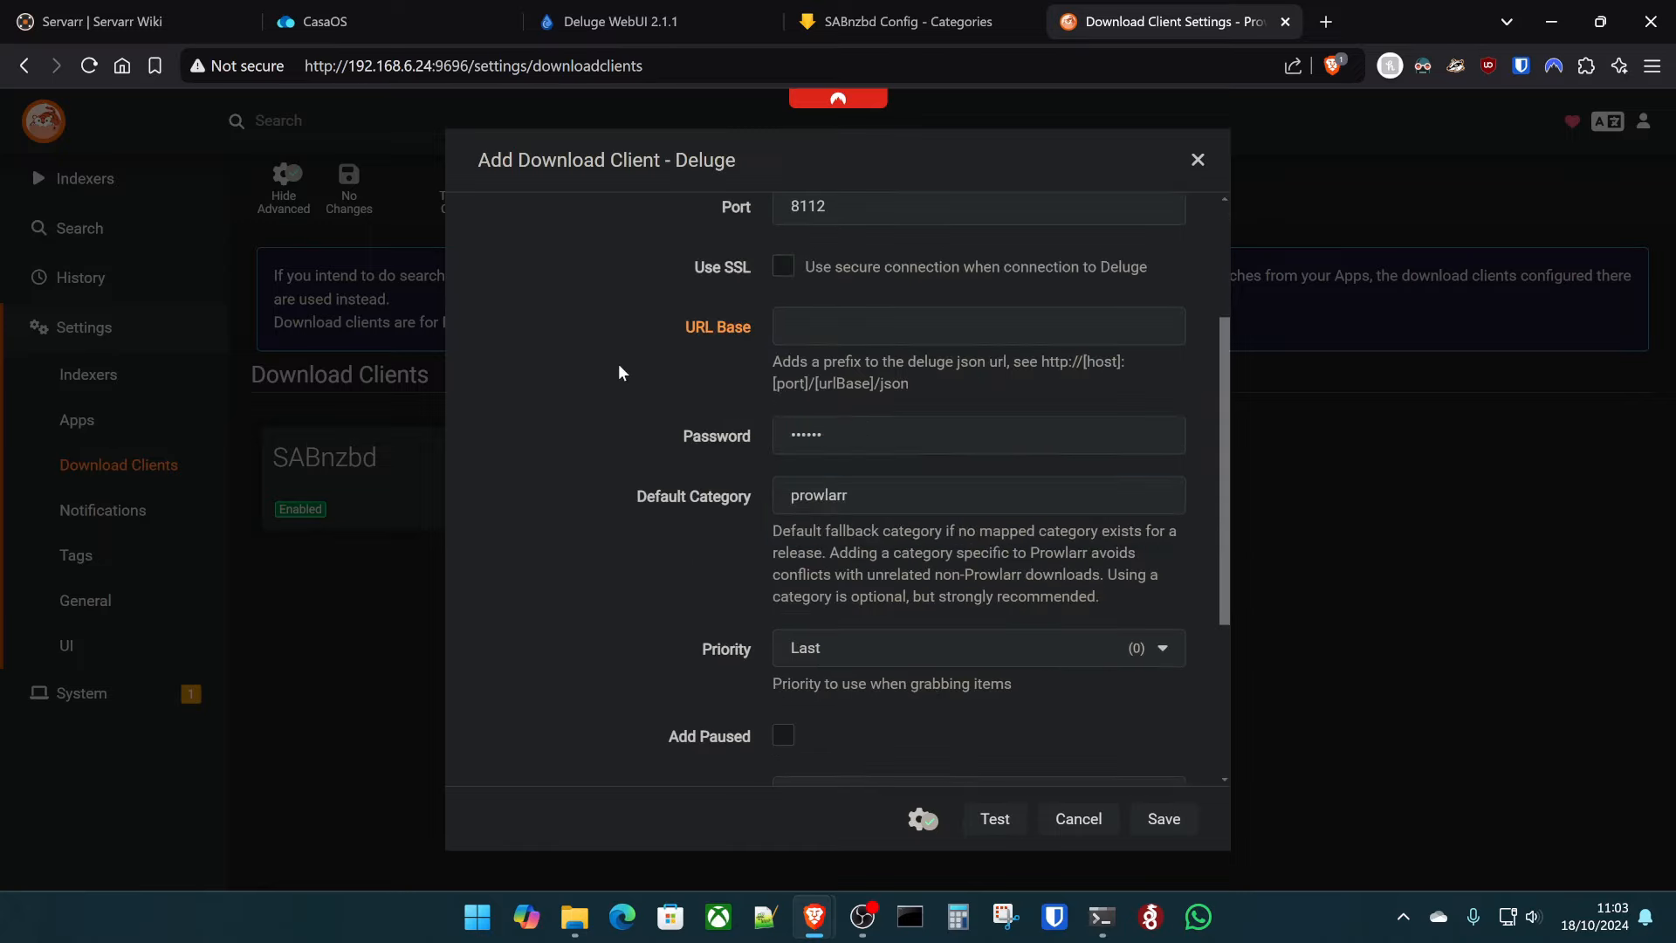
{"action": "scroll", "coordinate": [699, 606], "scroll_direction": "down", "scroll_amount": 3}
{"action": "scroll", "coordinate": [690, 601], "scroll_direction": "up", "scroll_amount": 5}
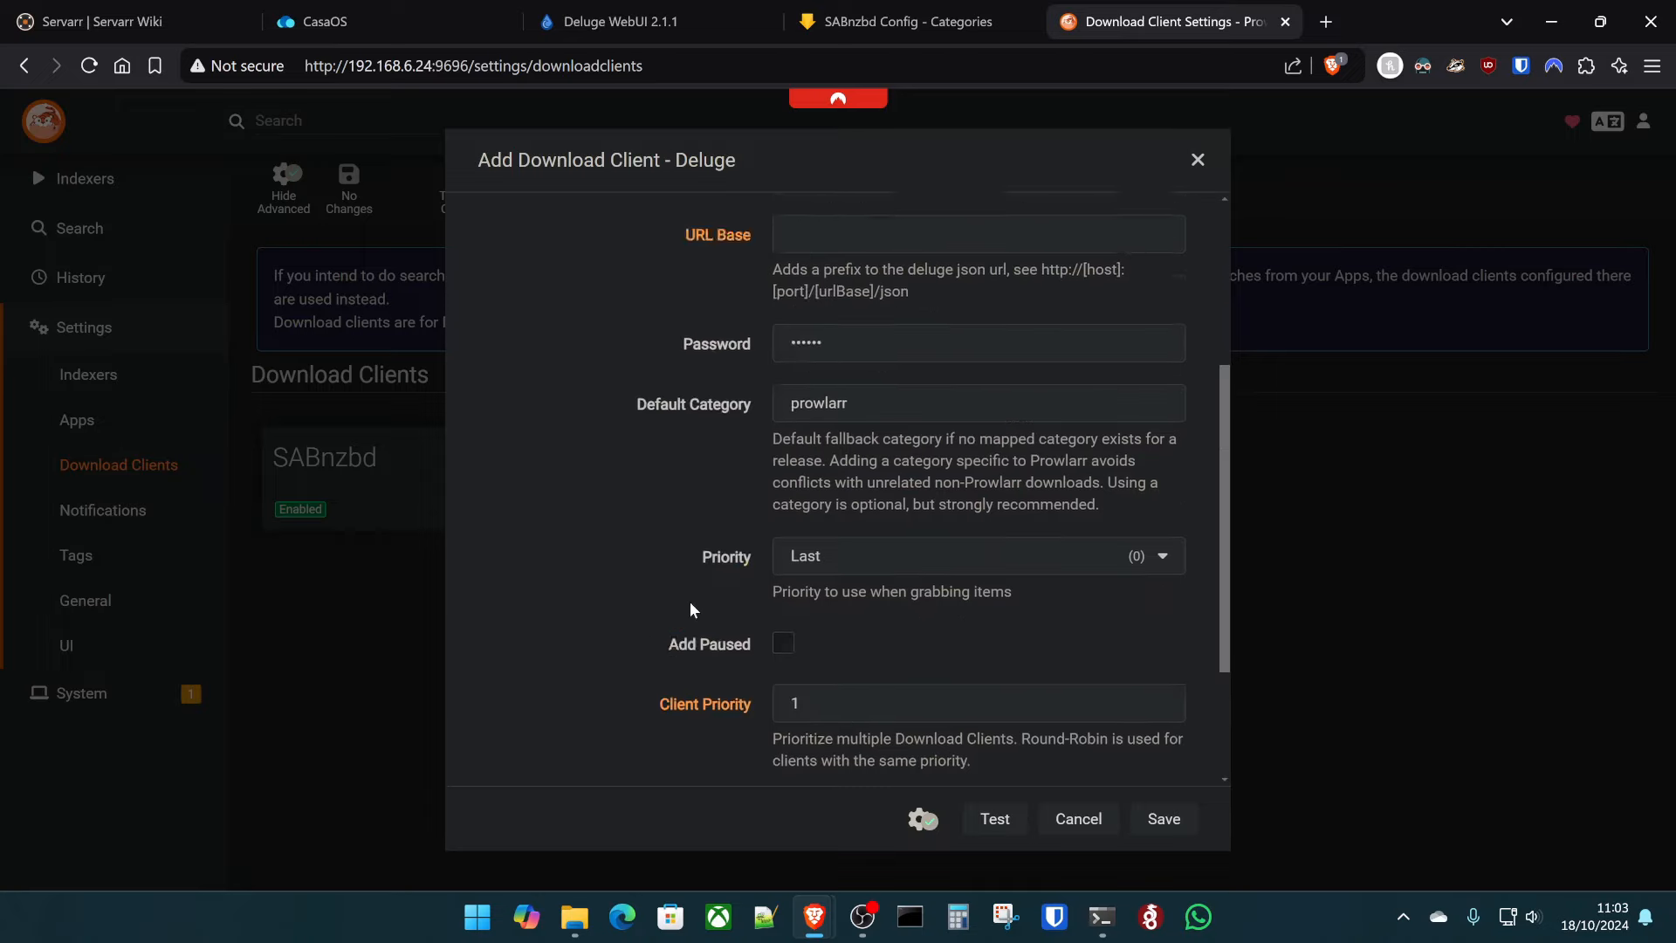
{"action": "scroll", "coordinate": [689, 649], "scroll_direction": "up", "scroll_amount": 2}
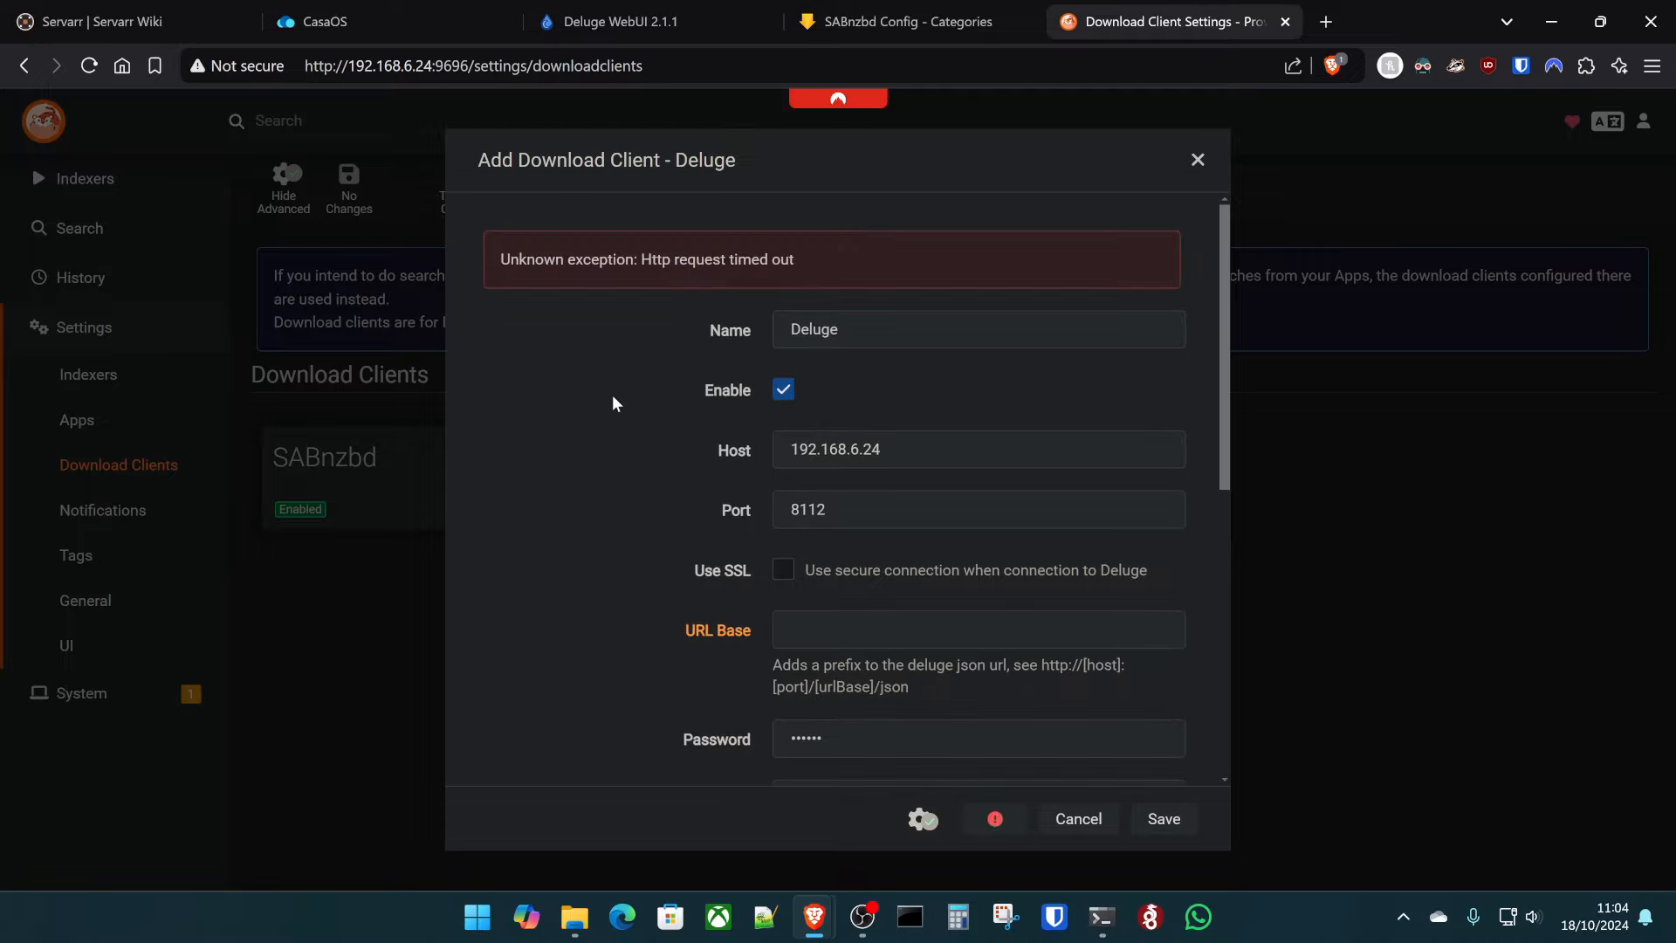
{"action": "key", "text": "ctrl+2"}
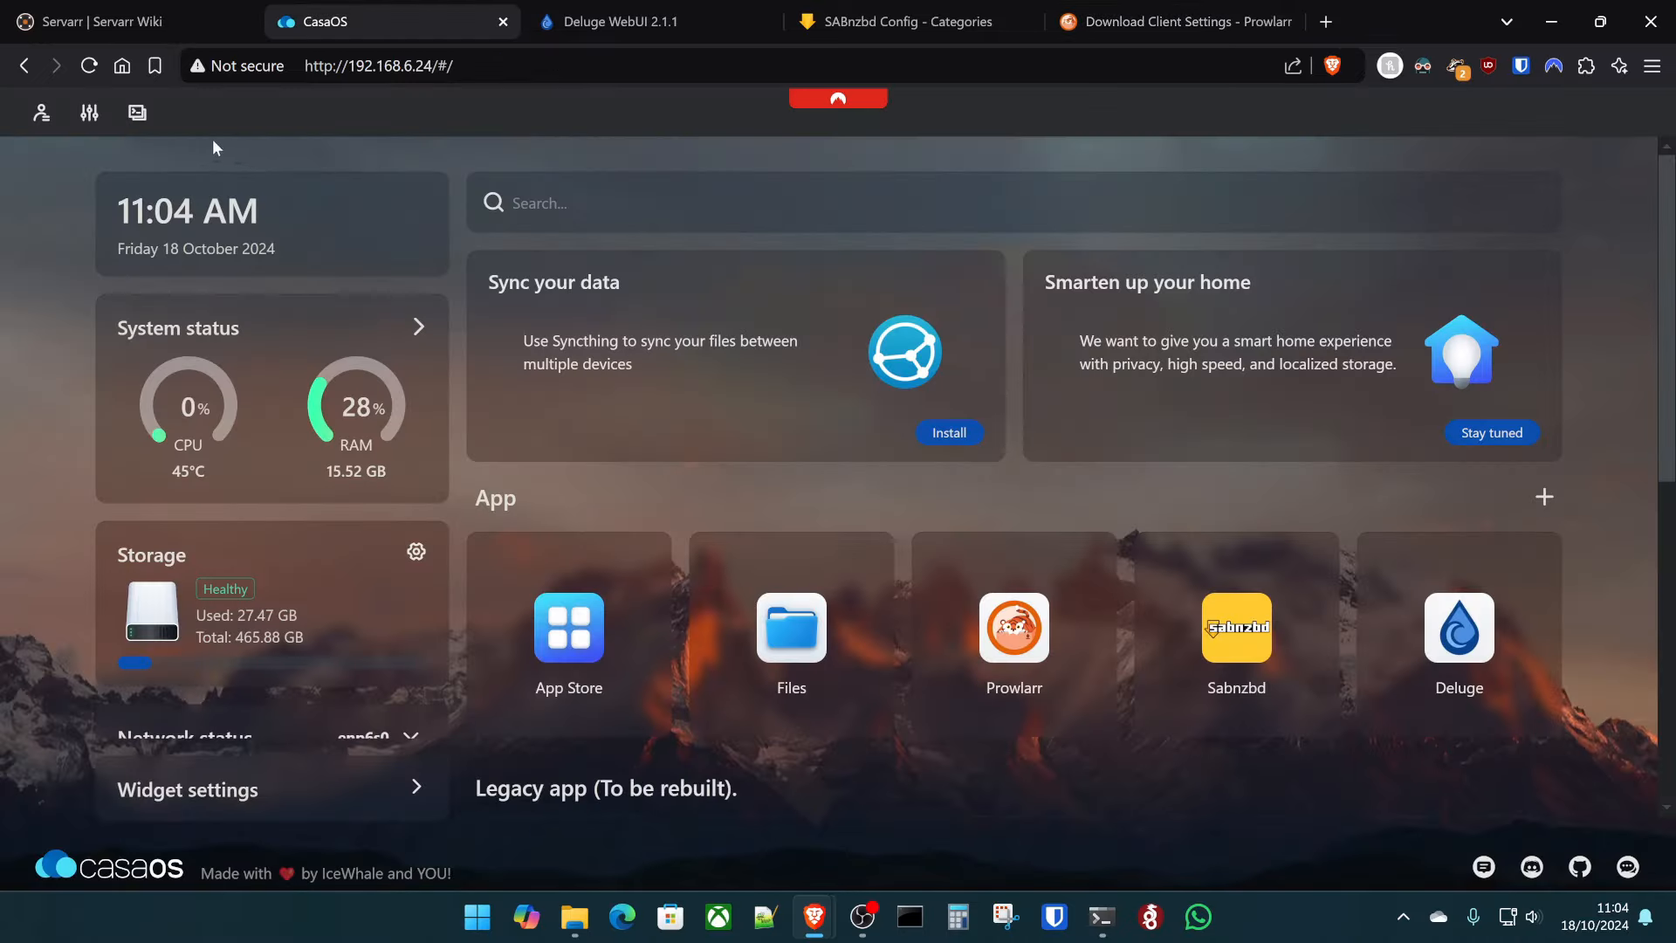
- Log in to the CasaOS terminal with the server username and password and enter sudo ufw allow 8112
{"action": "left_click", "coordinate": [139, 115]}
{"action": "left_click", "coordinate": [692, 430]}
{"action": "type", "text": "kite"}
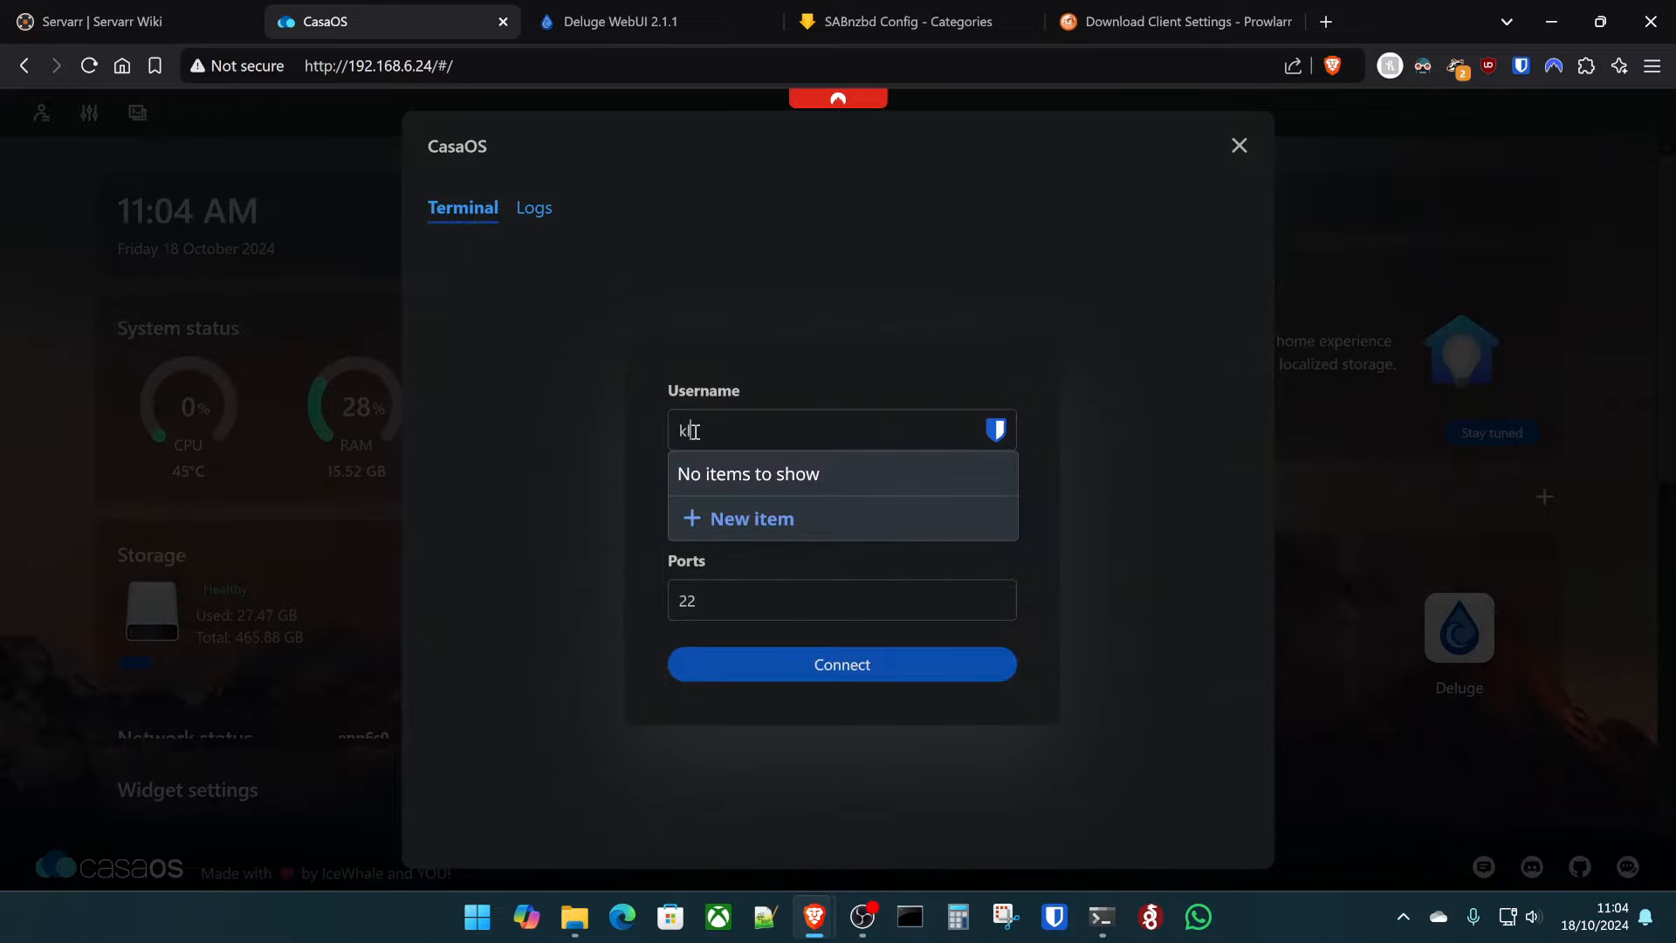
{"action": "type", "text": "ch"}
{"action": "key", "text": "Tab"}
{"action": "type", "text": "***************"}
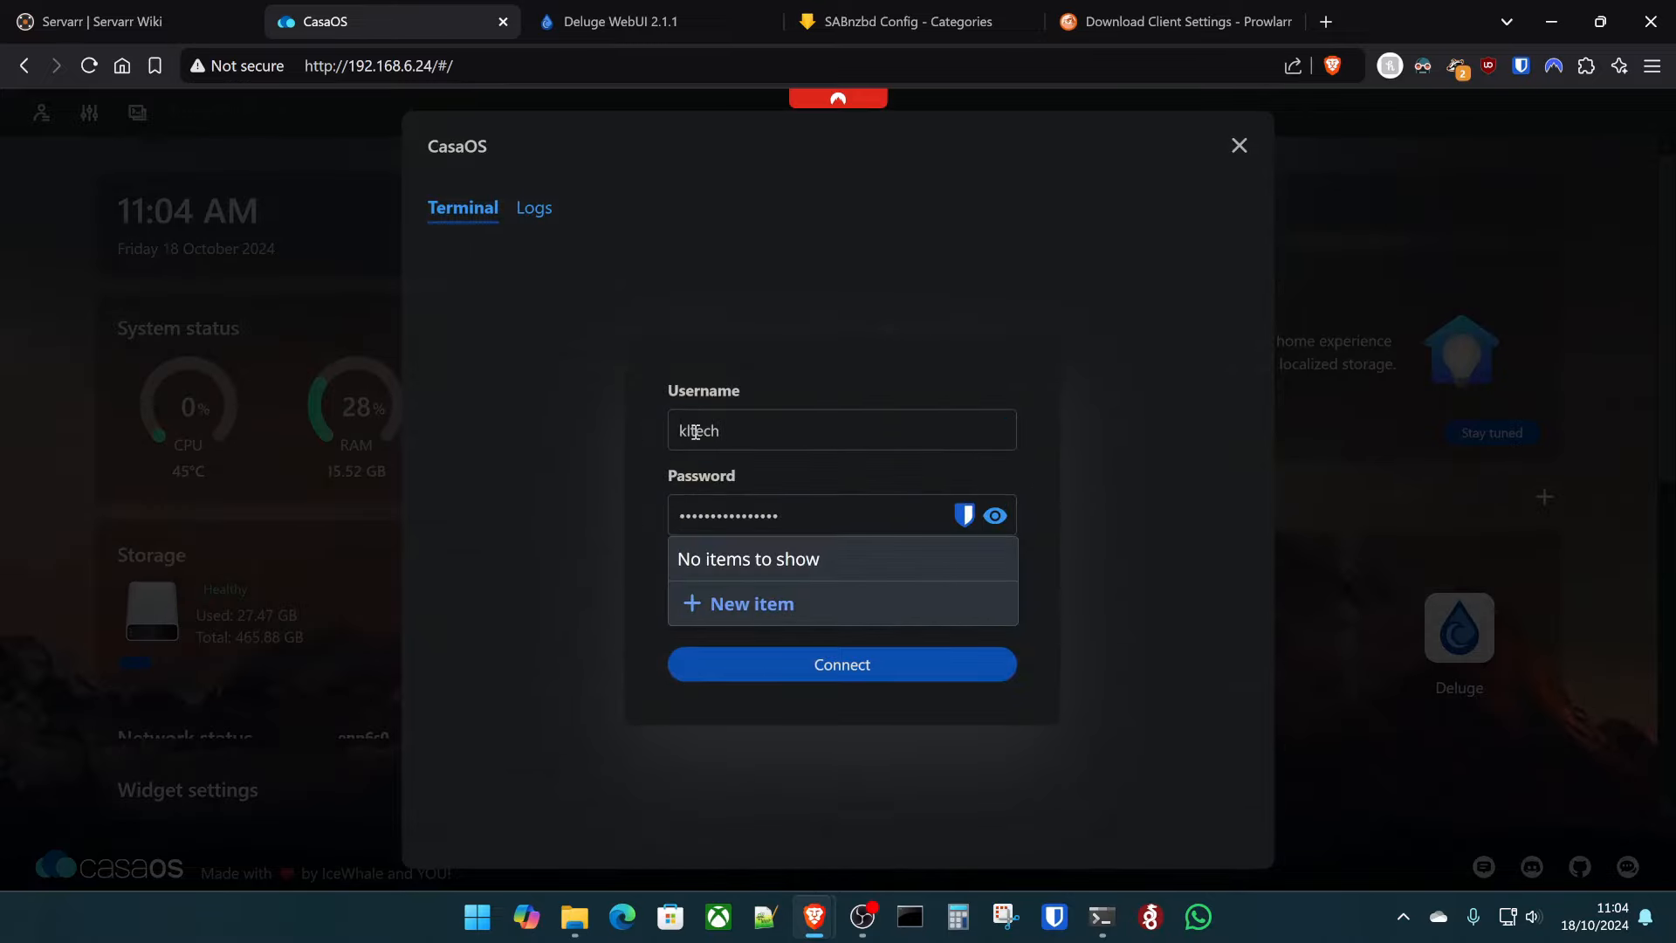
{"action": "key", "text": "Return"}
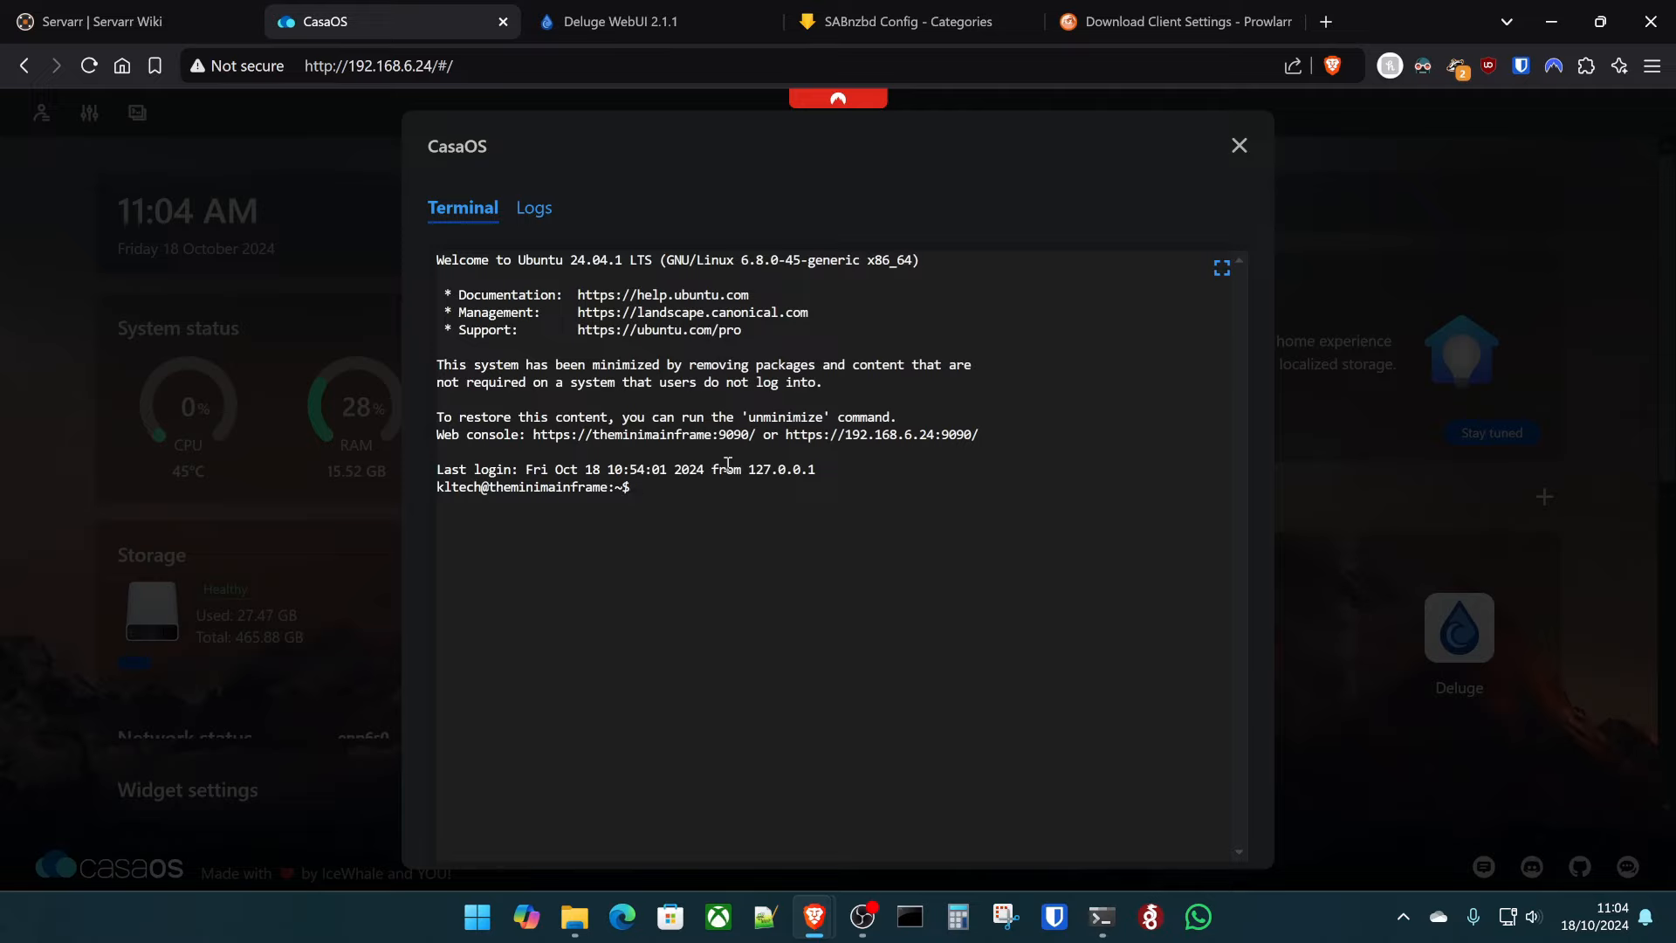
{"action": "type", "text": "sudo ufw allow 8112"}
- Allow port 8112 in the firewall, then test and save Deluge as a Prowlarr download client
{"action": "key", "text": "Return"}
{"action": "key", "text": "ctrl+Tab"}
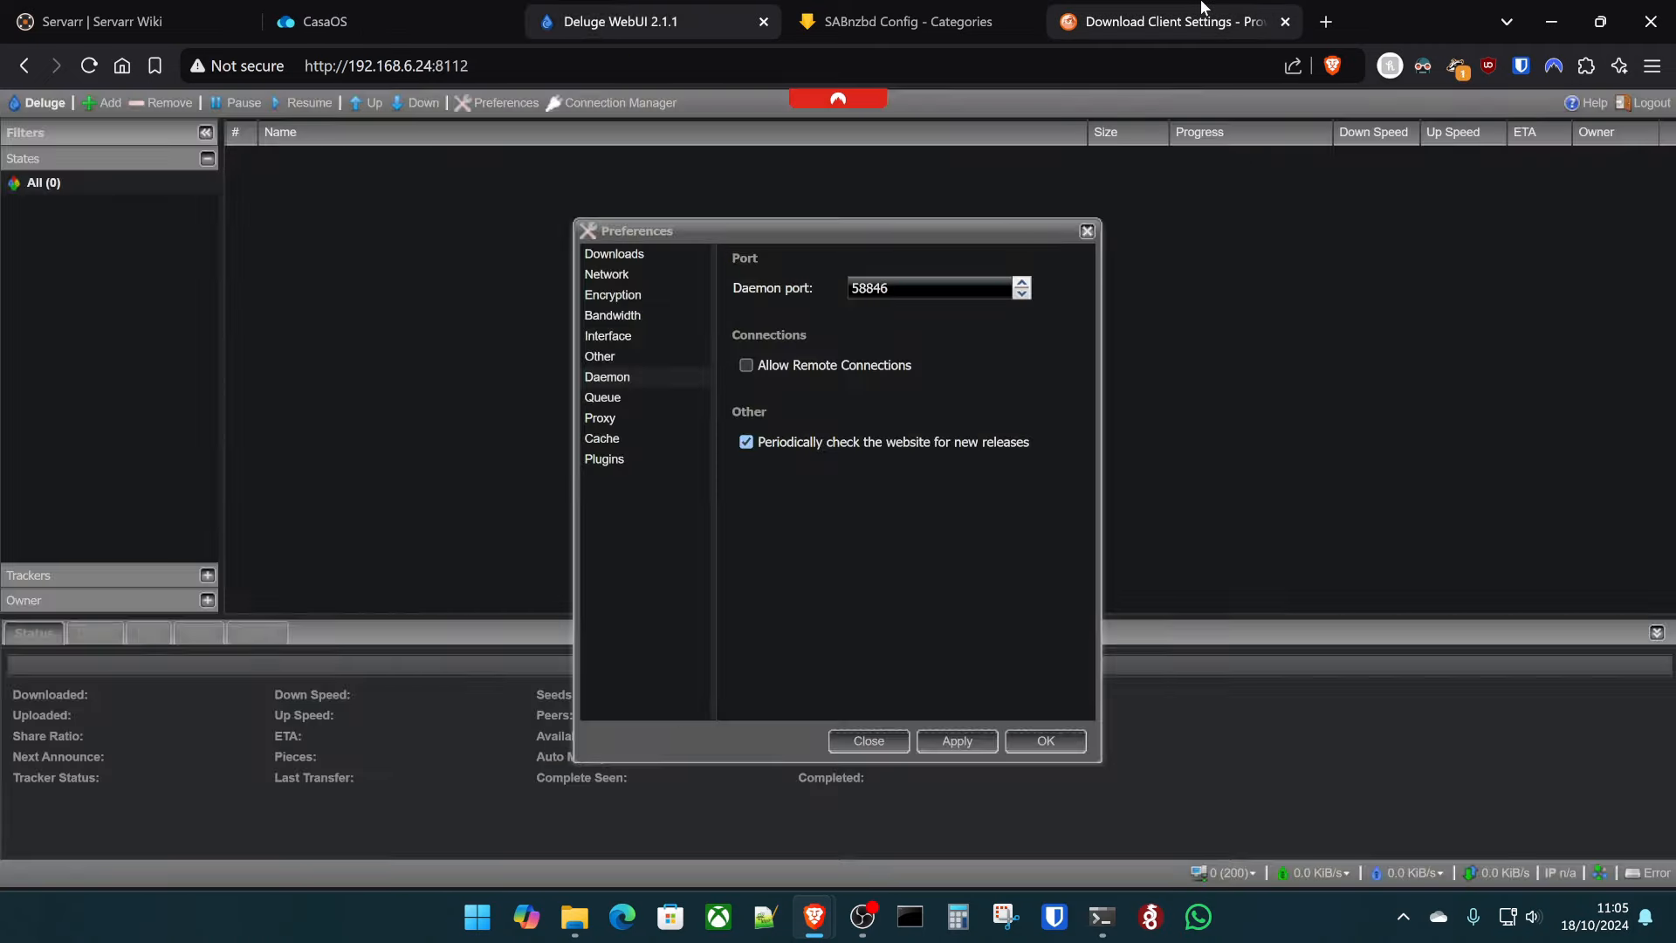
{"action": "key", "text": "ctrl+Tab"}
{"action": "left_click", "coordinate": [996, 820]}
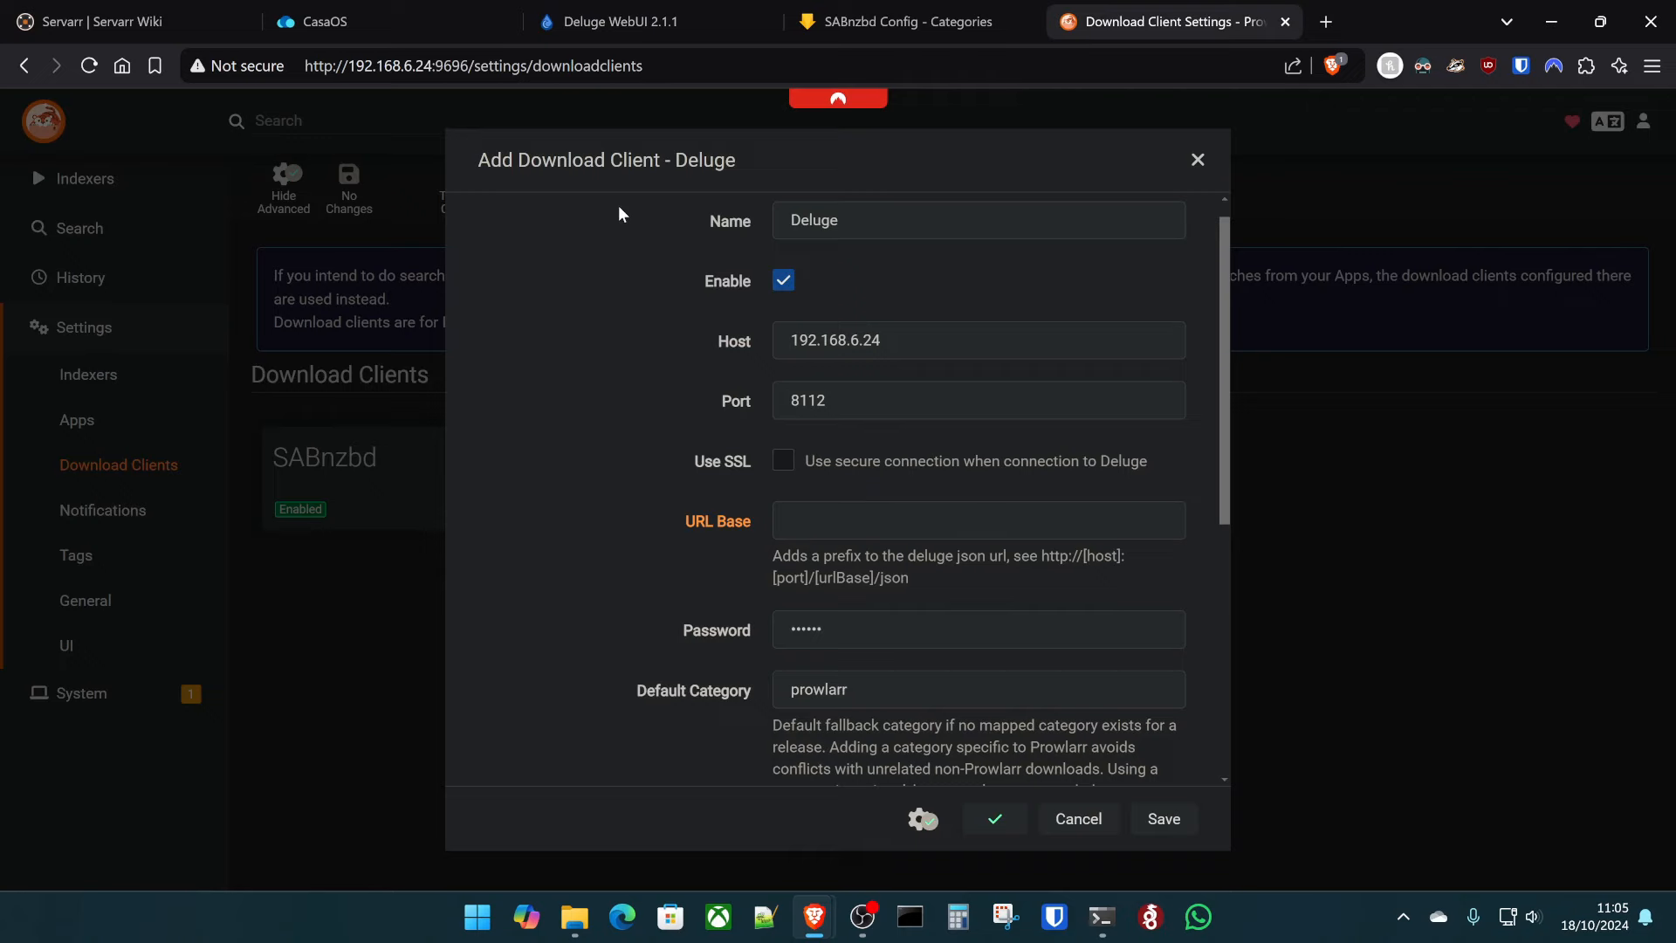
{"action": "left_click", "coordinate": [1181, 813]}
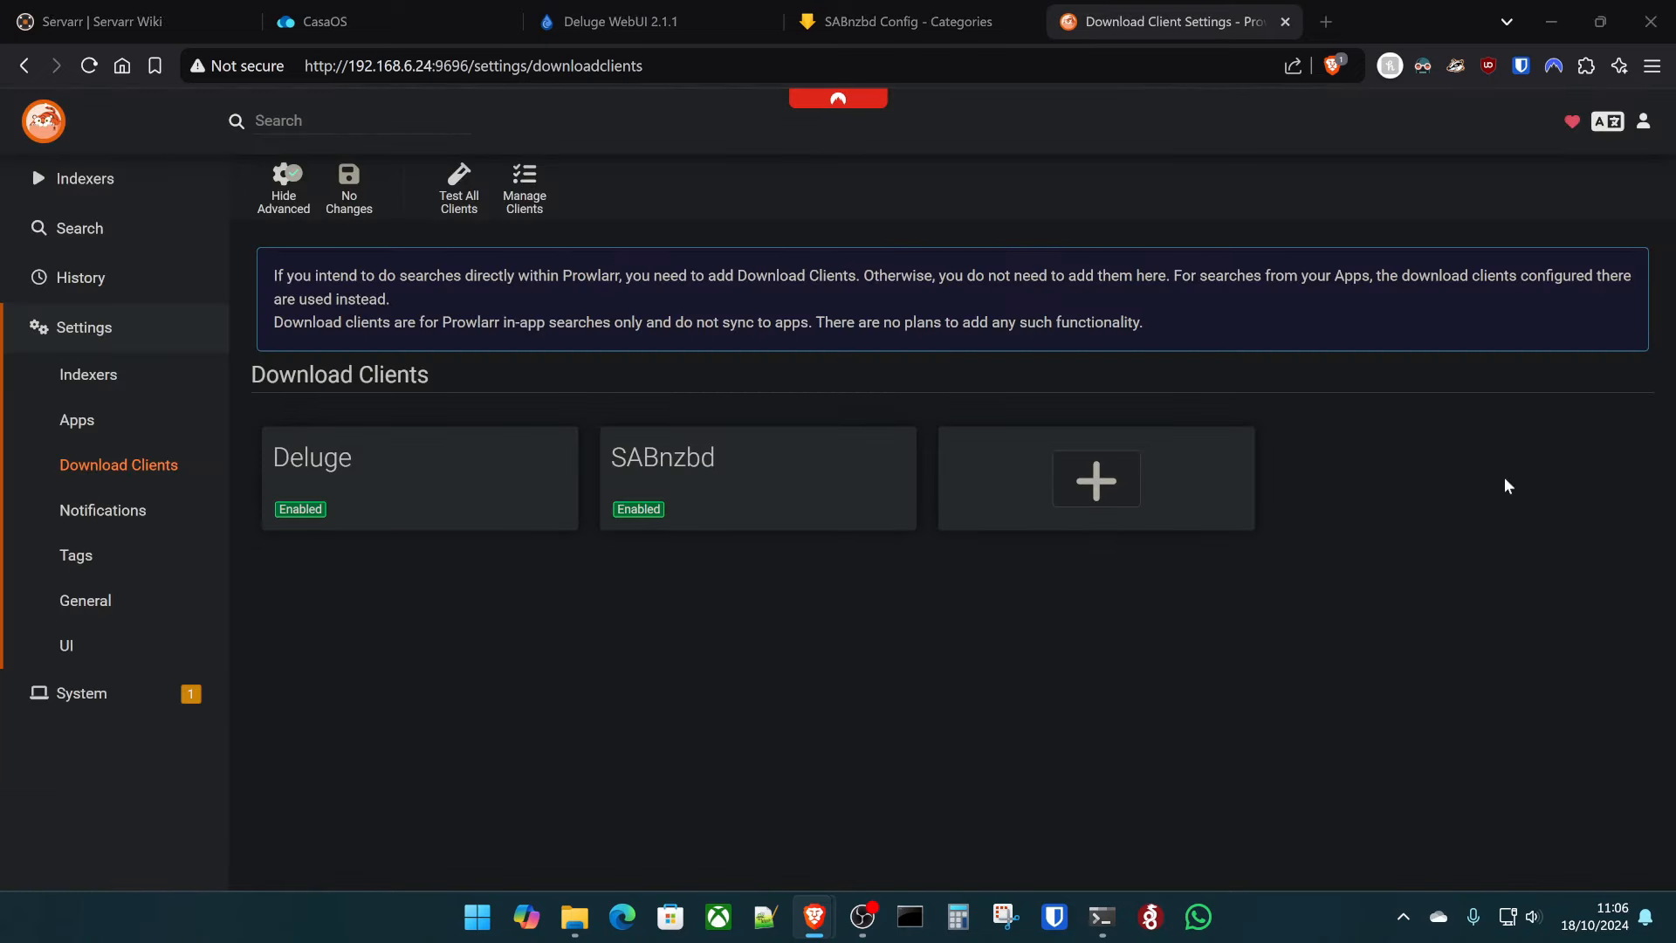
{"action": "left_click", "coordinate": [88, 228]}
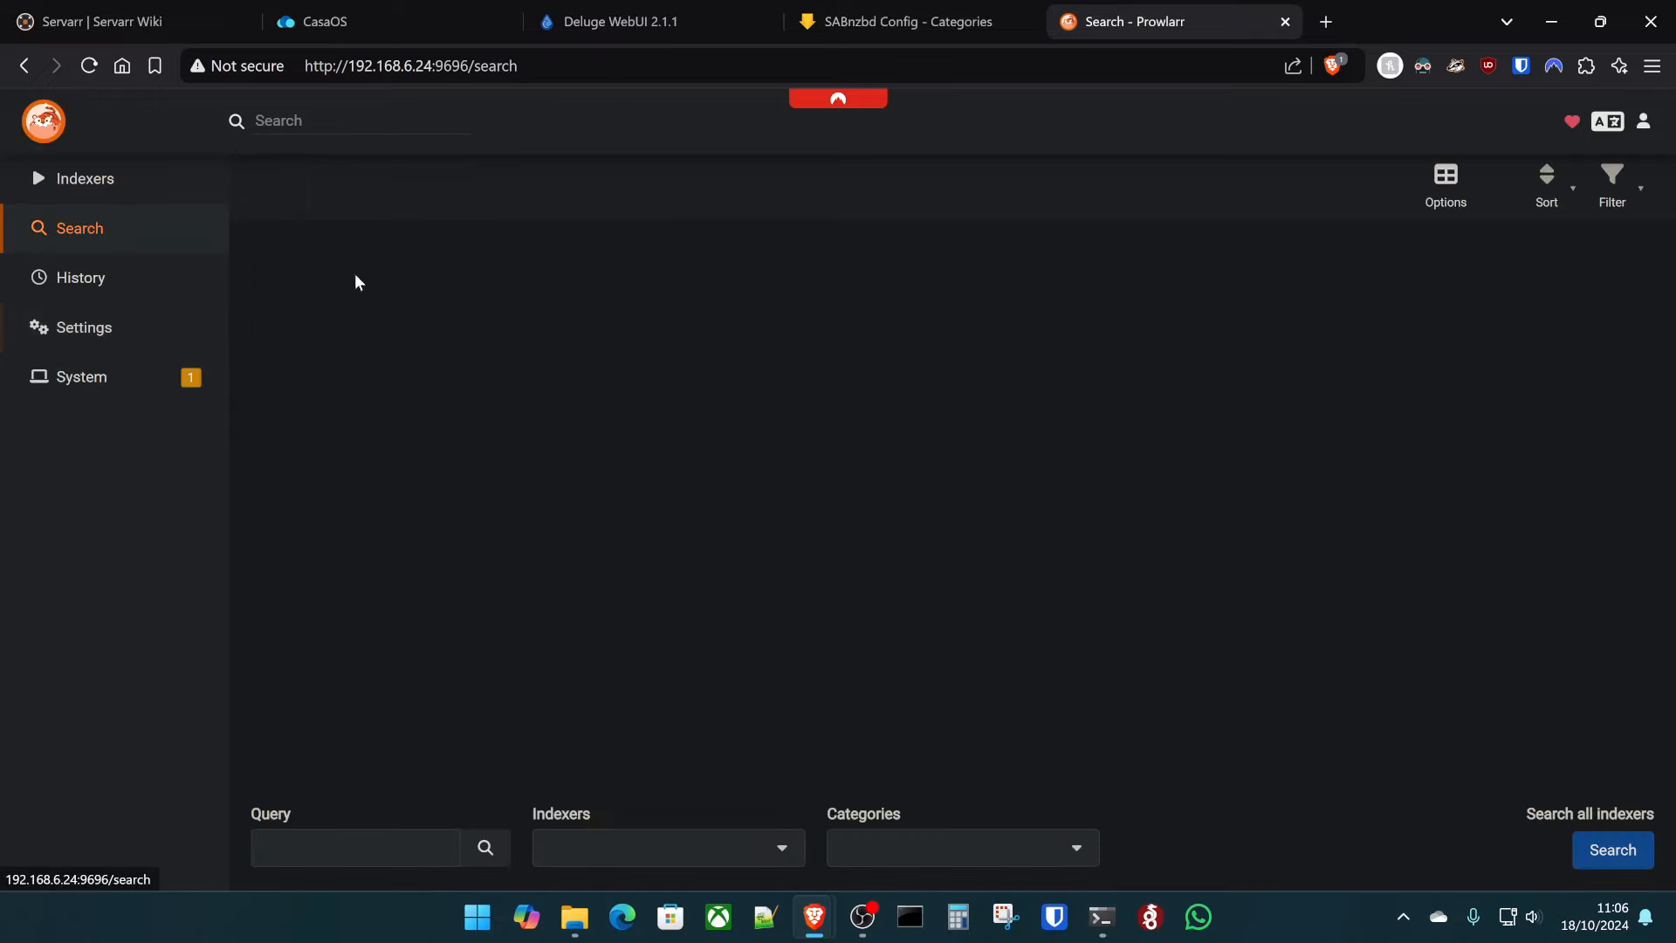
- Search for 'Night of the Living Dead 1968', grab the top NZB and torrent releases, and check SABnzbd's queue
{"action": "left_click", "coordinate": [349, 839]}
{"action": "type", "text": "Night of the Living Dead"}
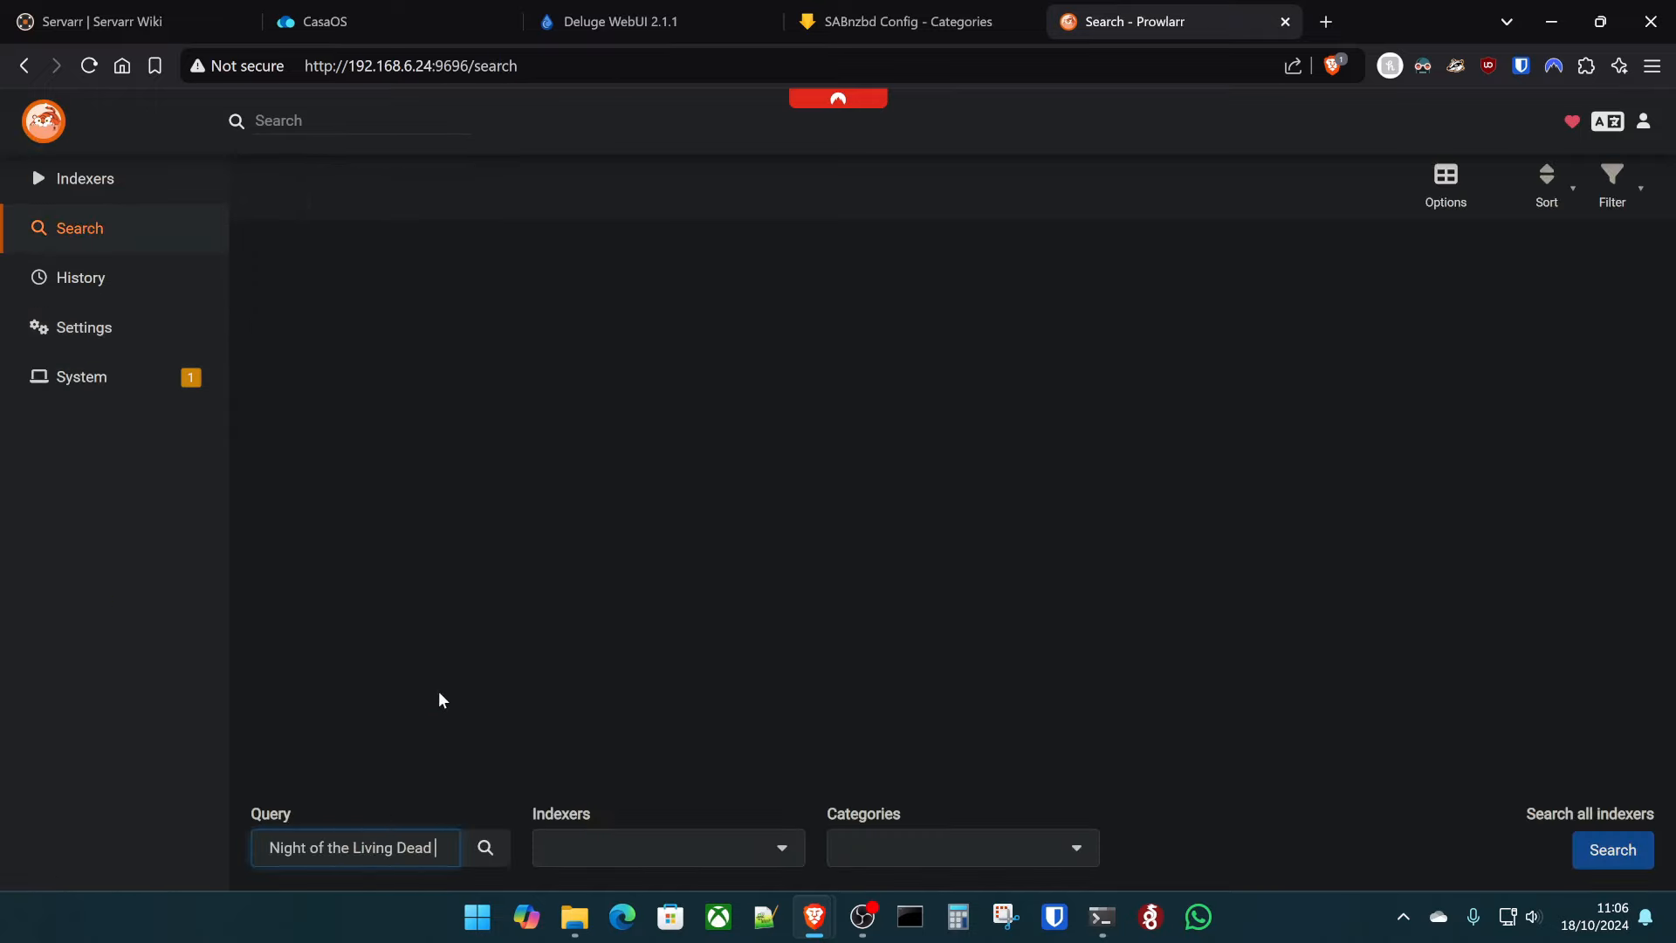
{"action": "type", "text": "1968"}
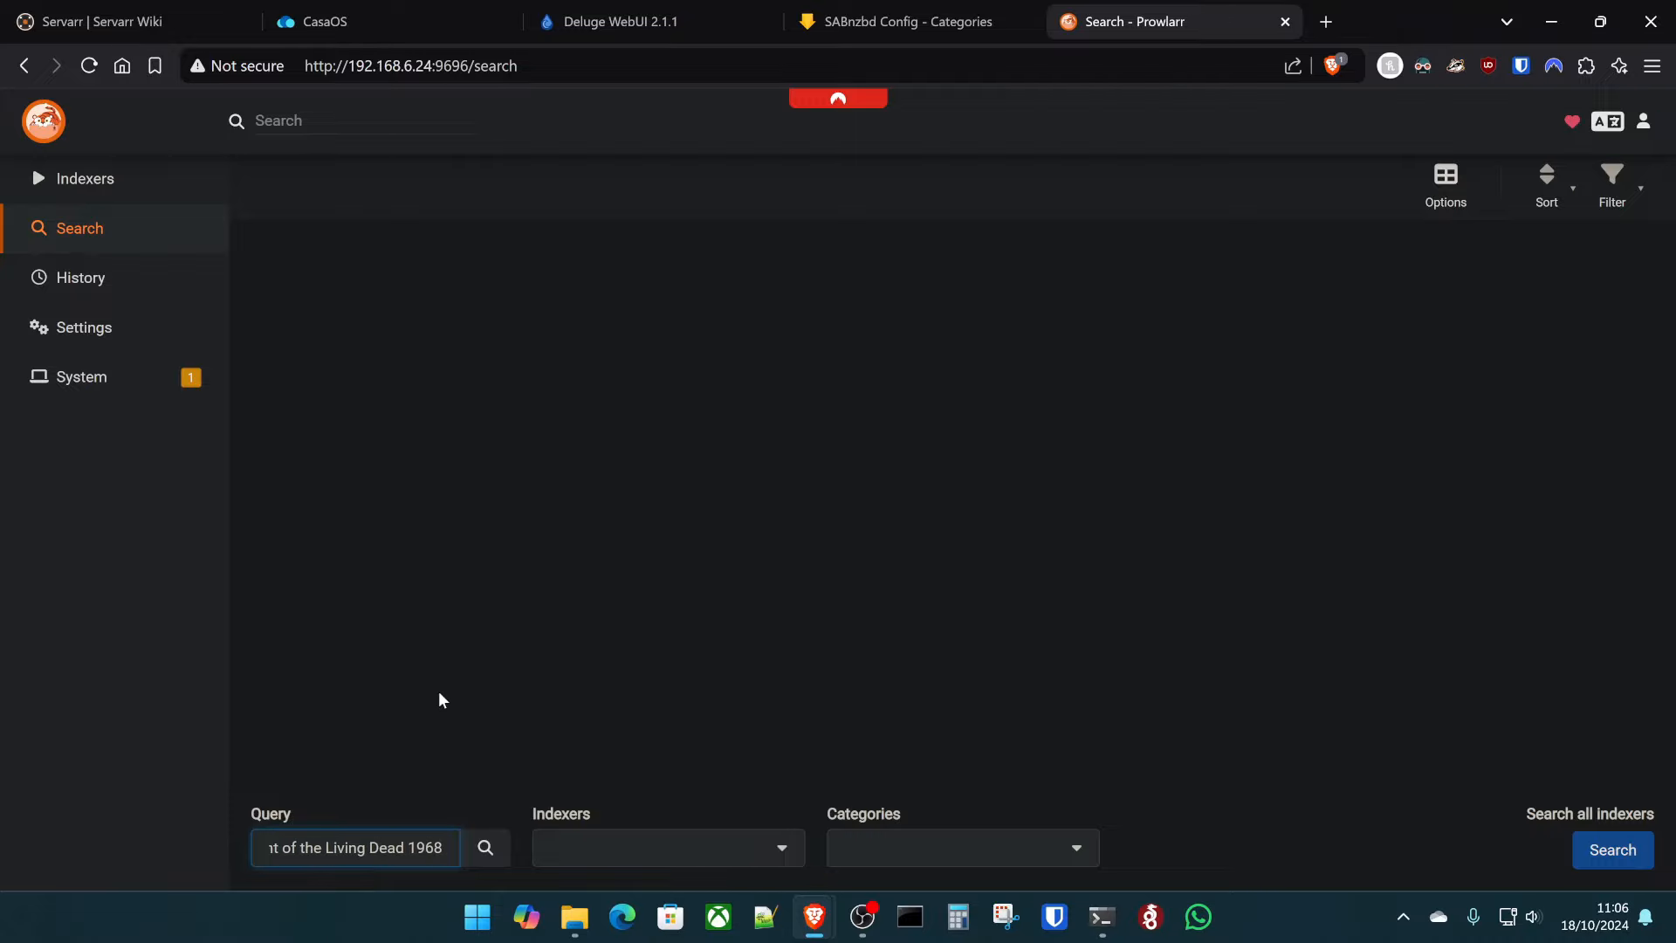
{"action": "key", "text": "Return"}
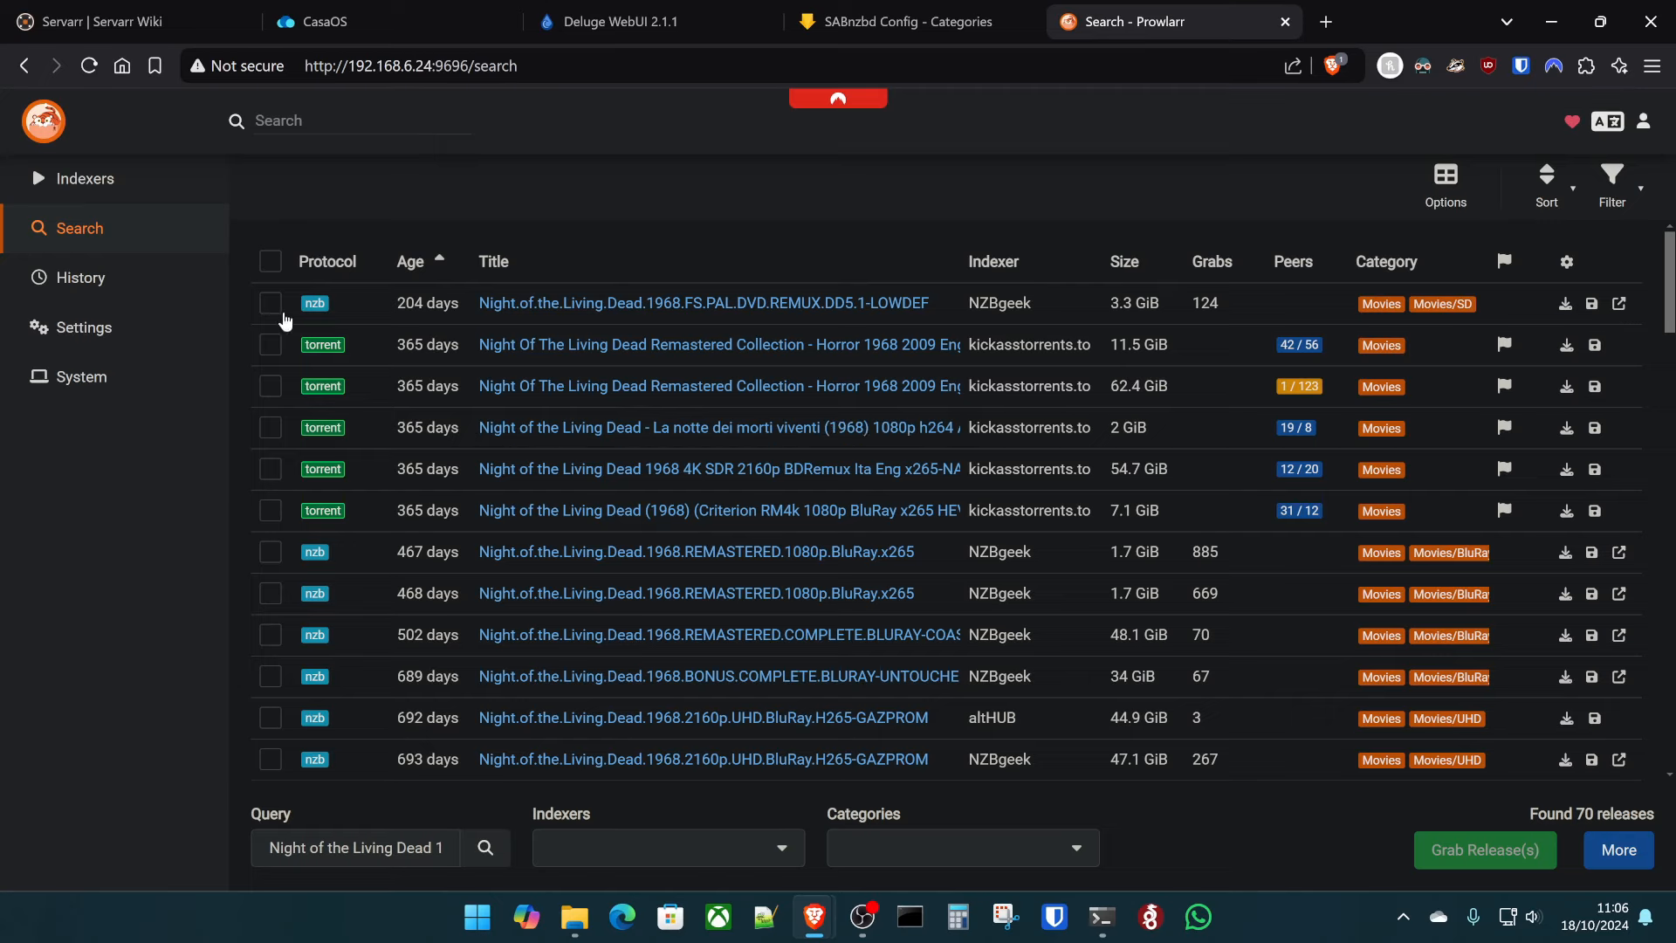
{"action": "left_click", "coordinate": [270, 304]}
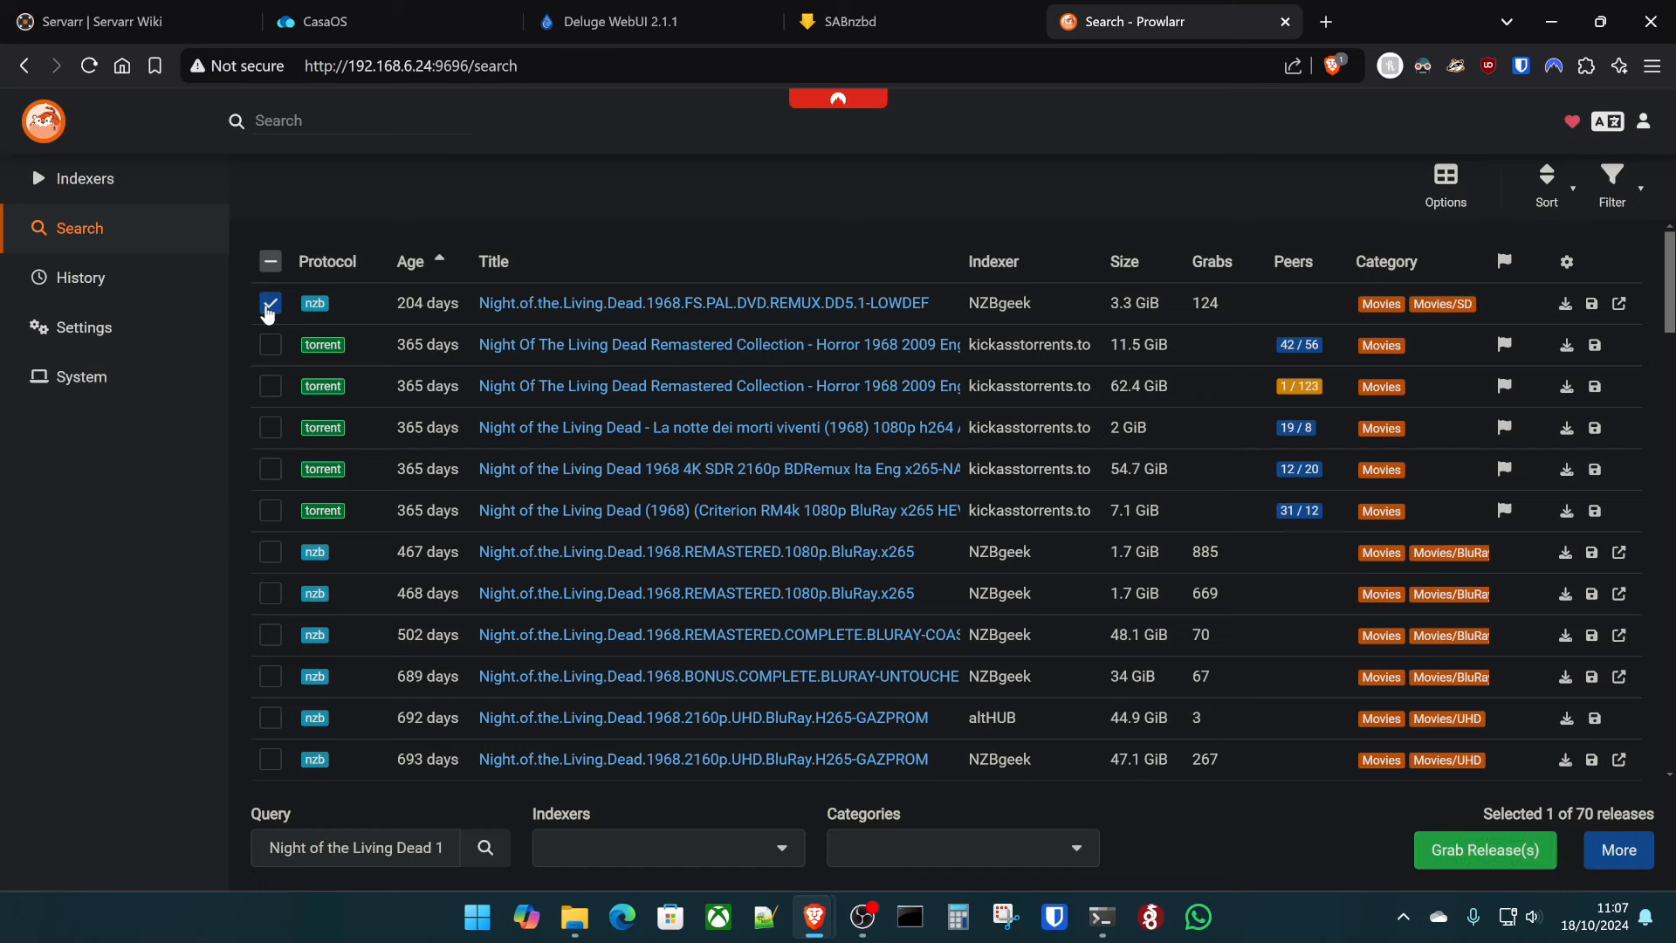
{"action": "left_click", "coordinate": [270, 304]}
{"action": "double_click", "coordinate": [412, 267]}
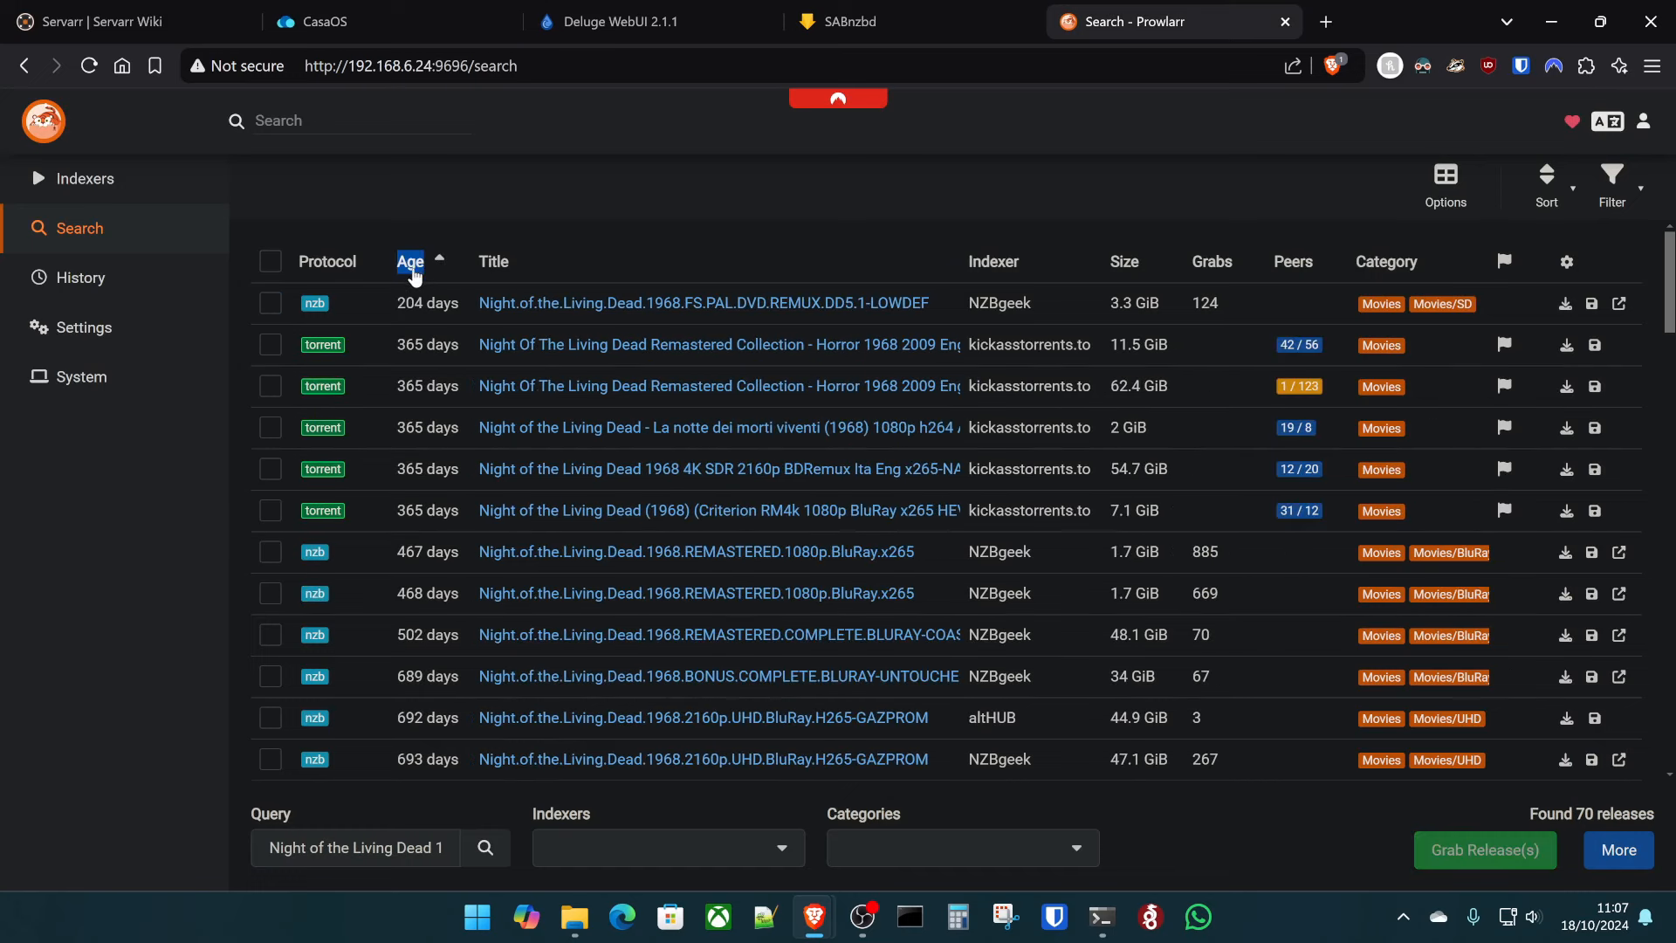
{"action": "left_click", "coordinate": [269, 311]}
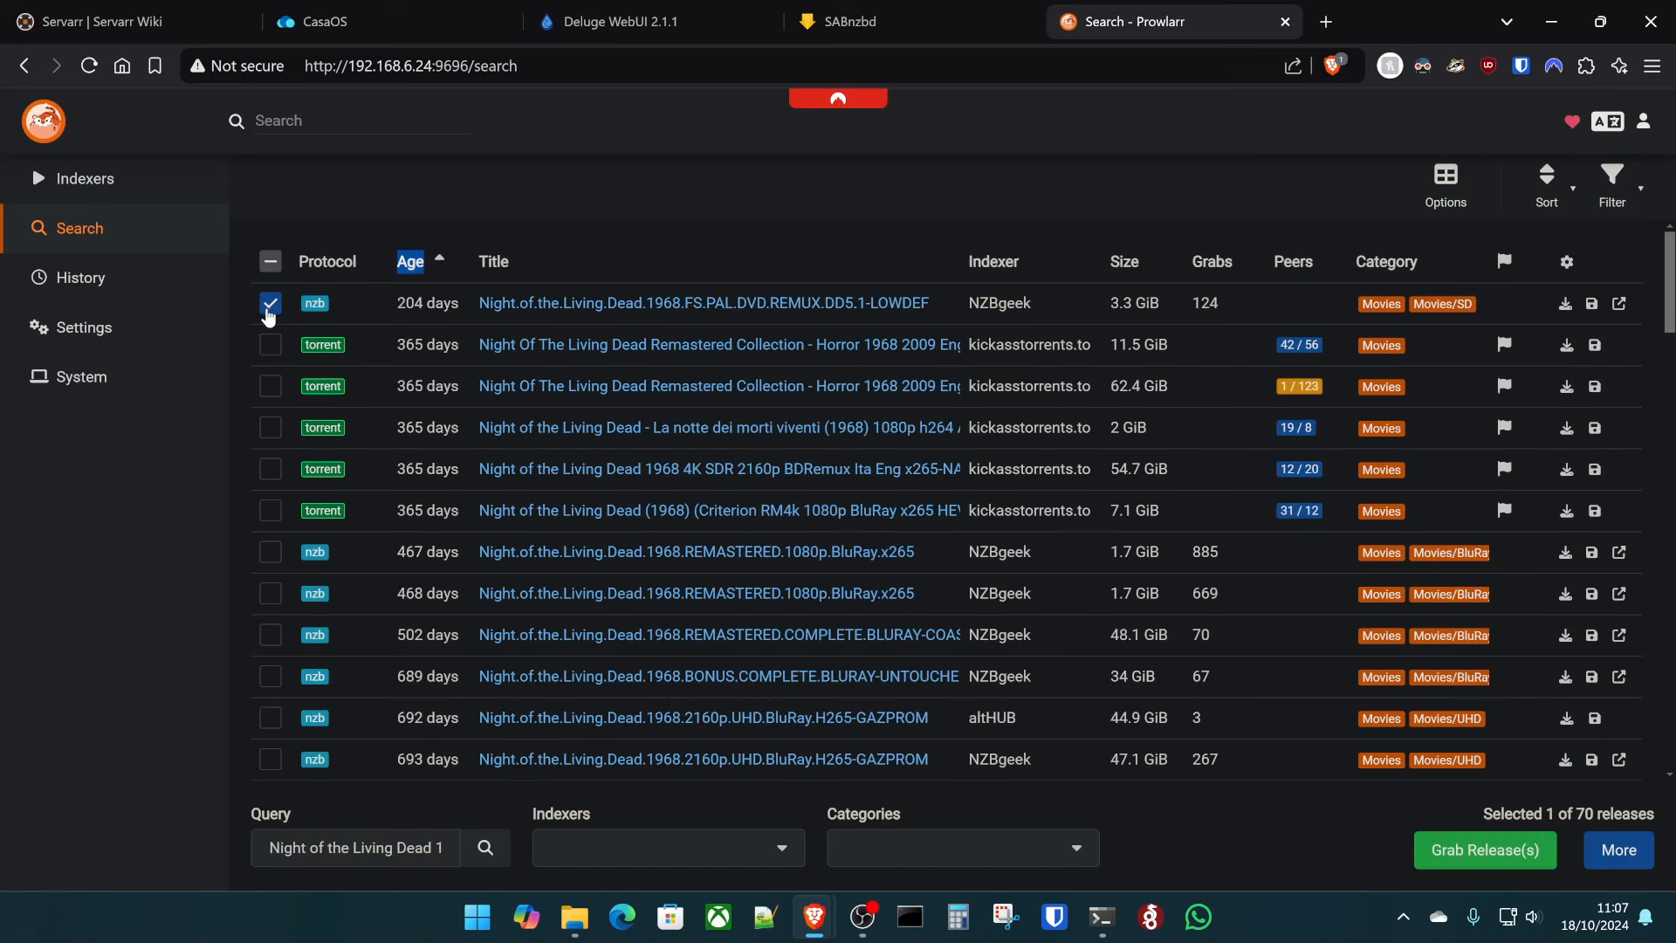
{"action": "left_click", "coordinate": [268, 346]}
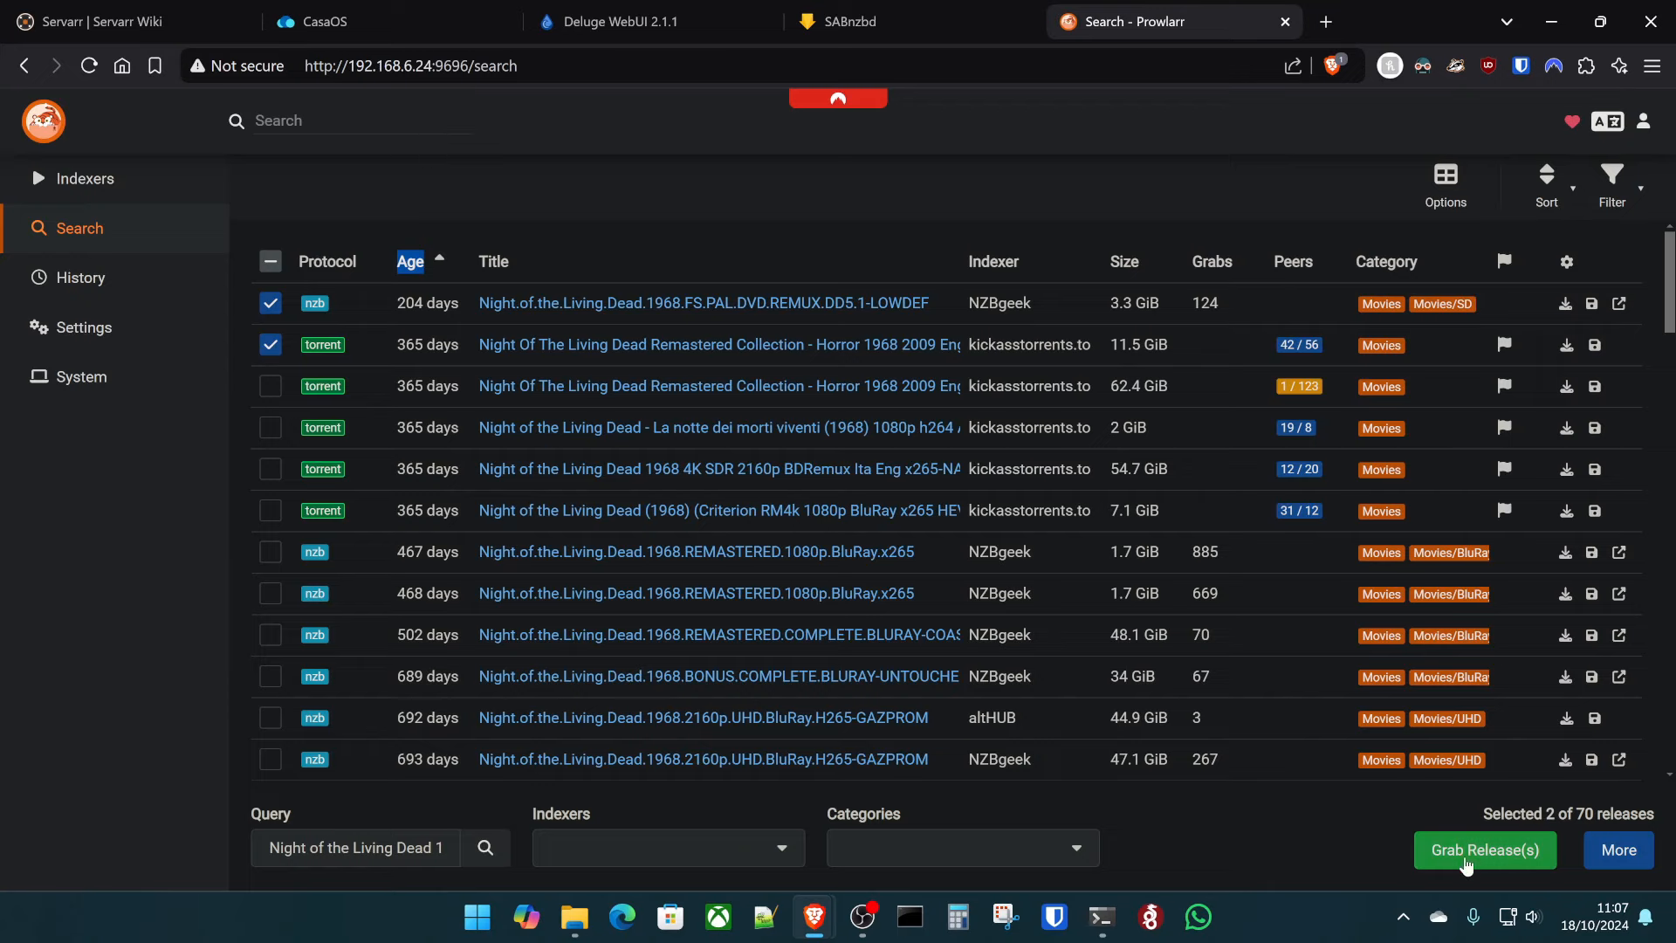
{"action": "left_click", "coordinate": [1488, 848]}
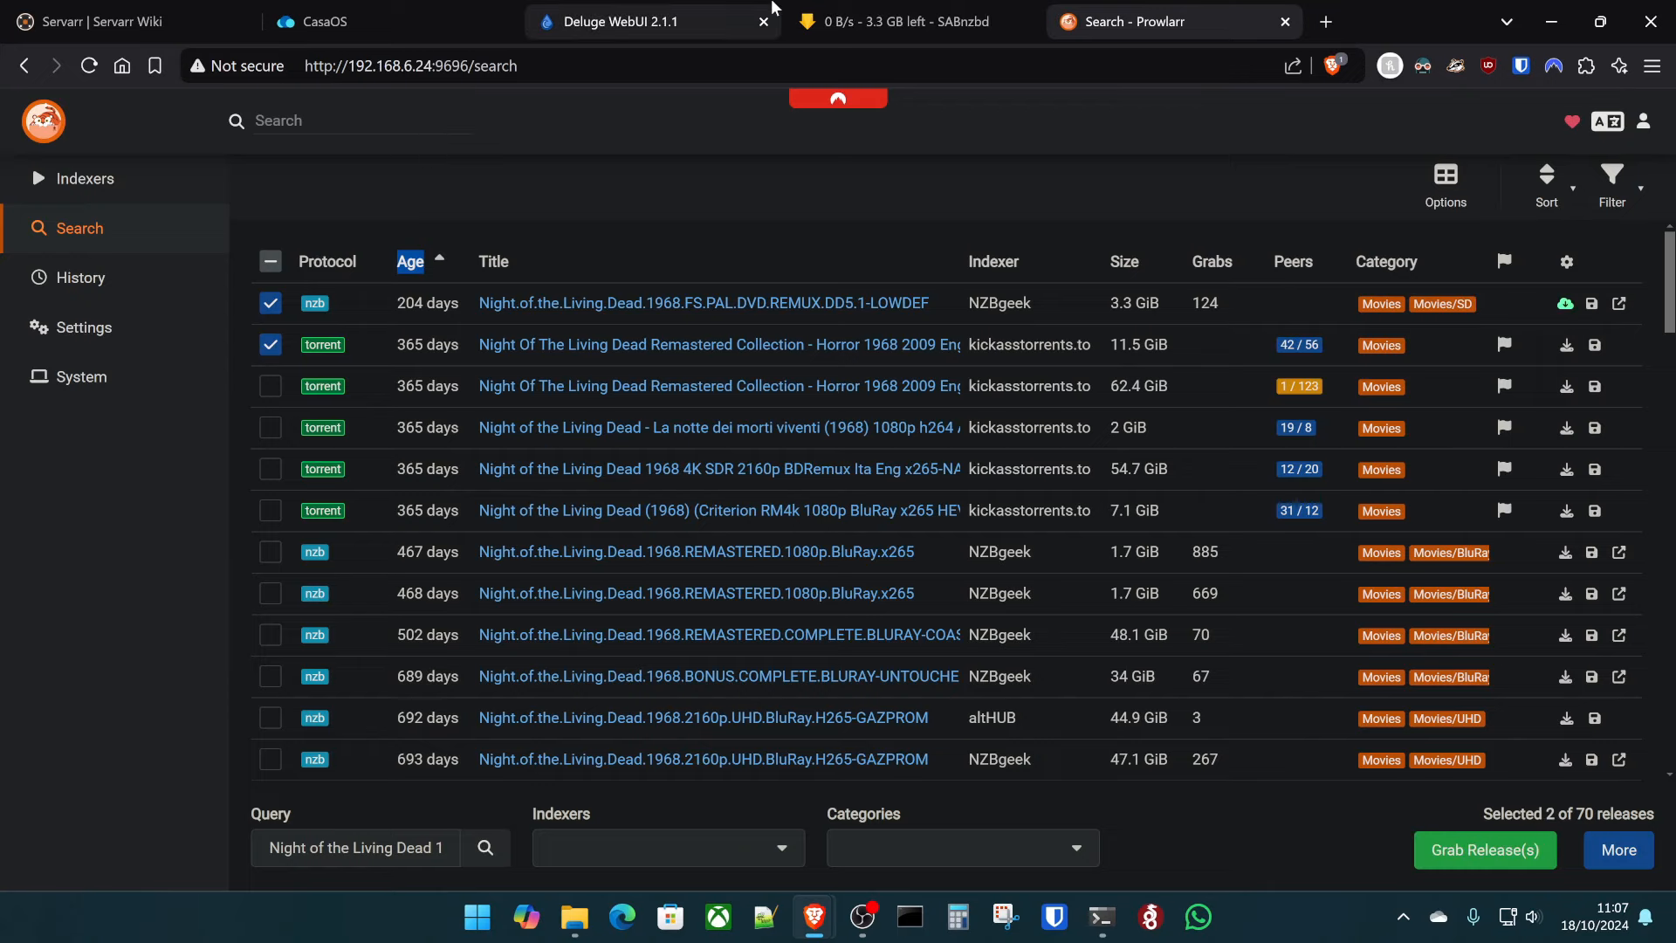
{"action": "left_click", "coordinate": [908, 21]}
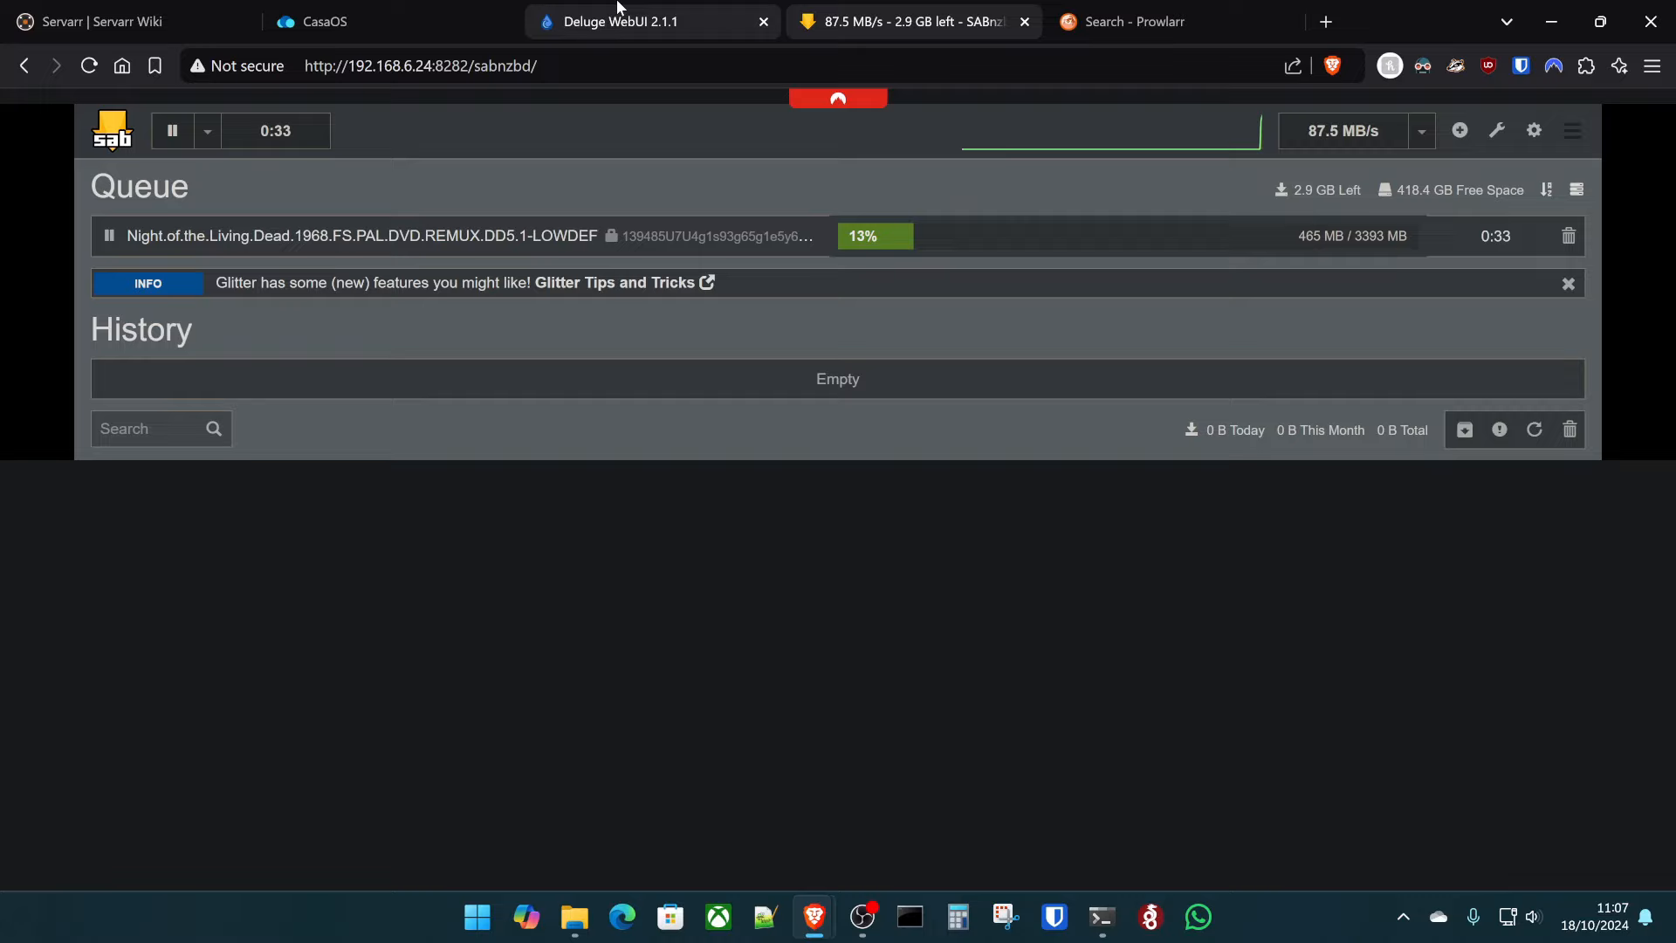
- Monitor Deluge and SABnzbd until the Night of the Living Dead 1968 NZB shows Completed in History
{"action": "left_click", "coordinate": [621, 12]}
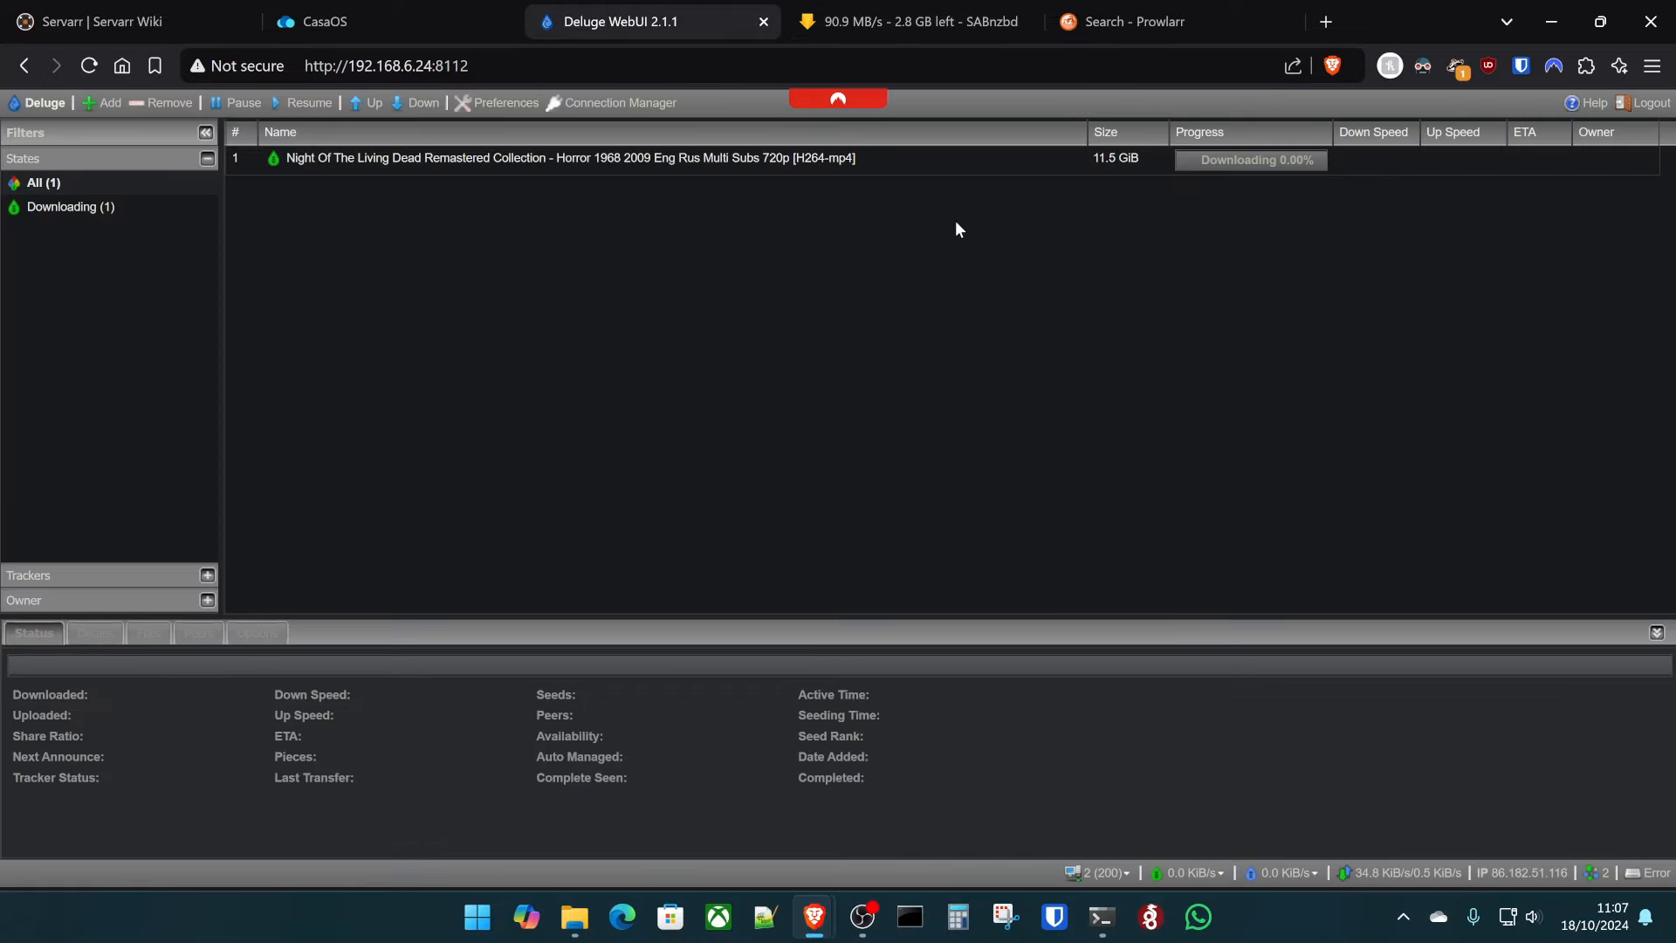
{"action": "left_click", "coordinate": [935, 7]}
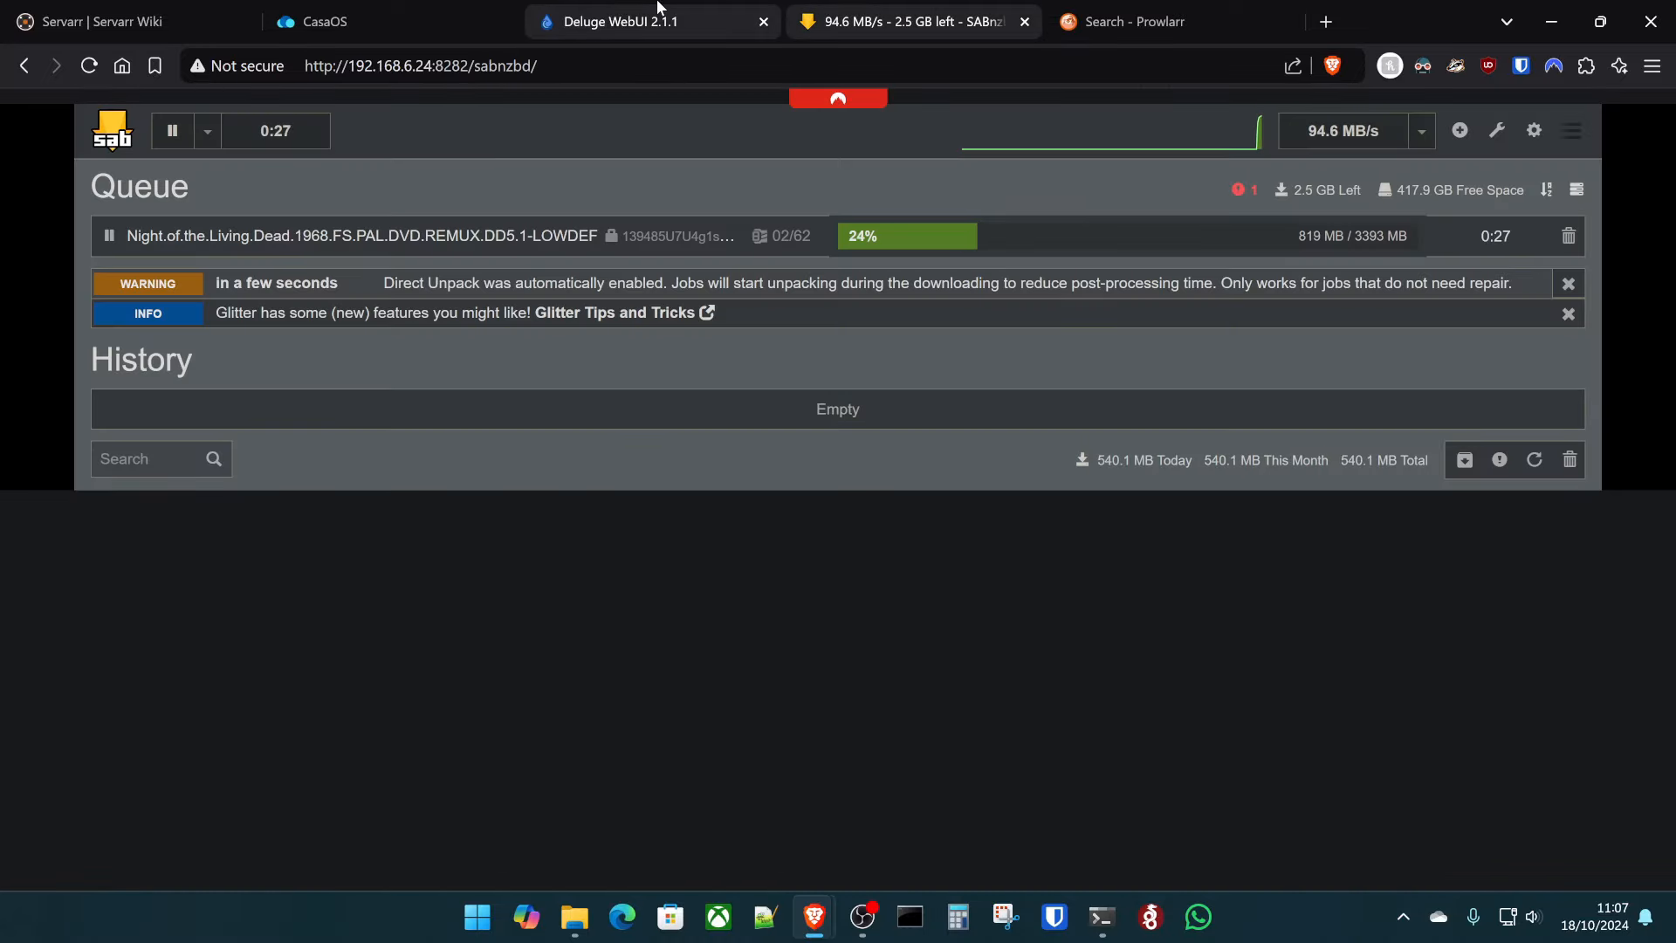
{"action": "left_click", "coordinate": [659, 7]}
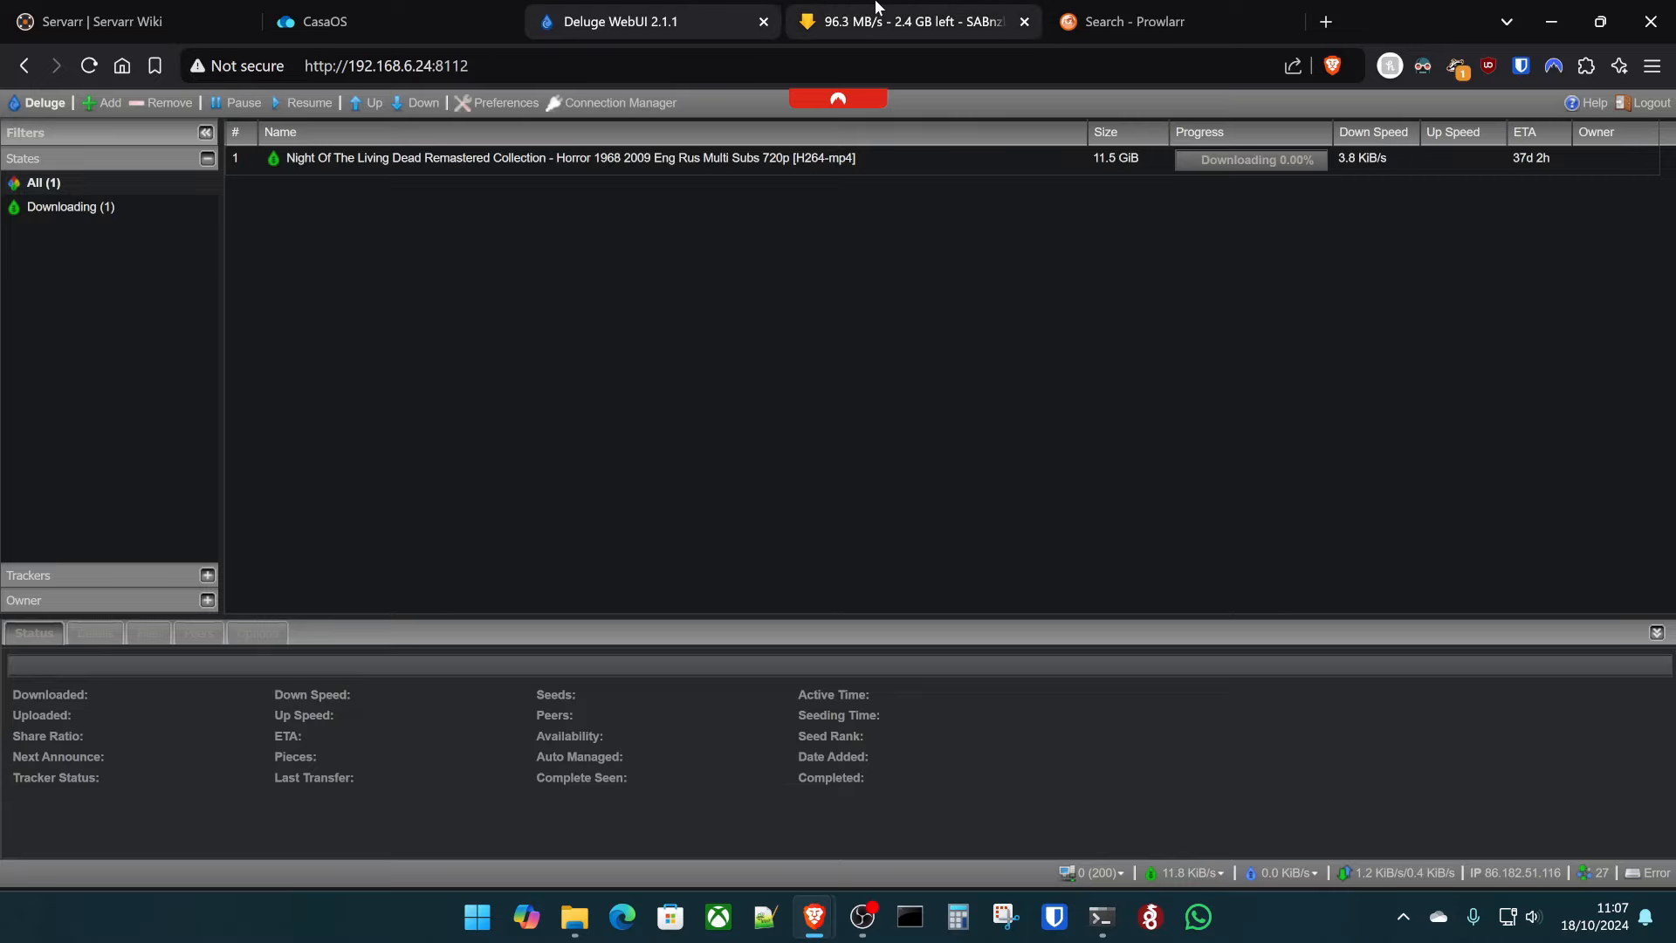
{"action": "left_click", "coordinate": [916, 17]}
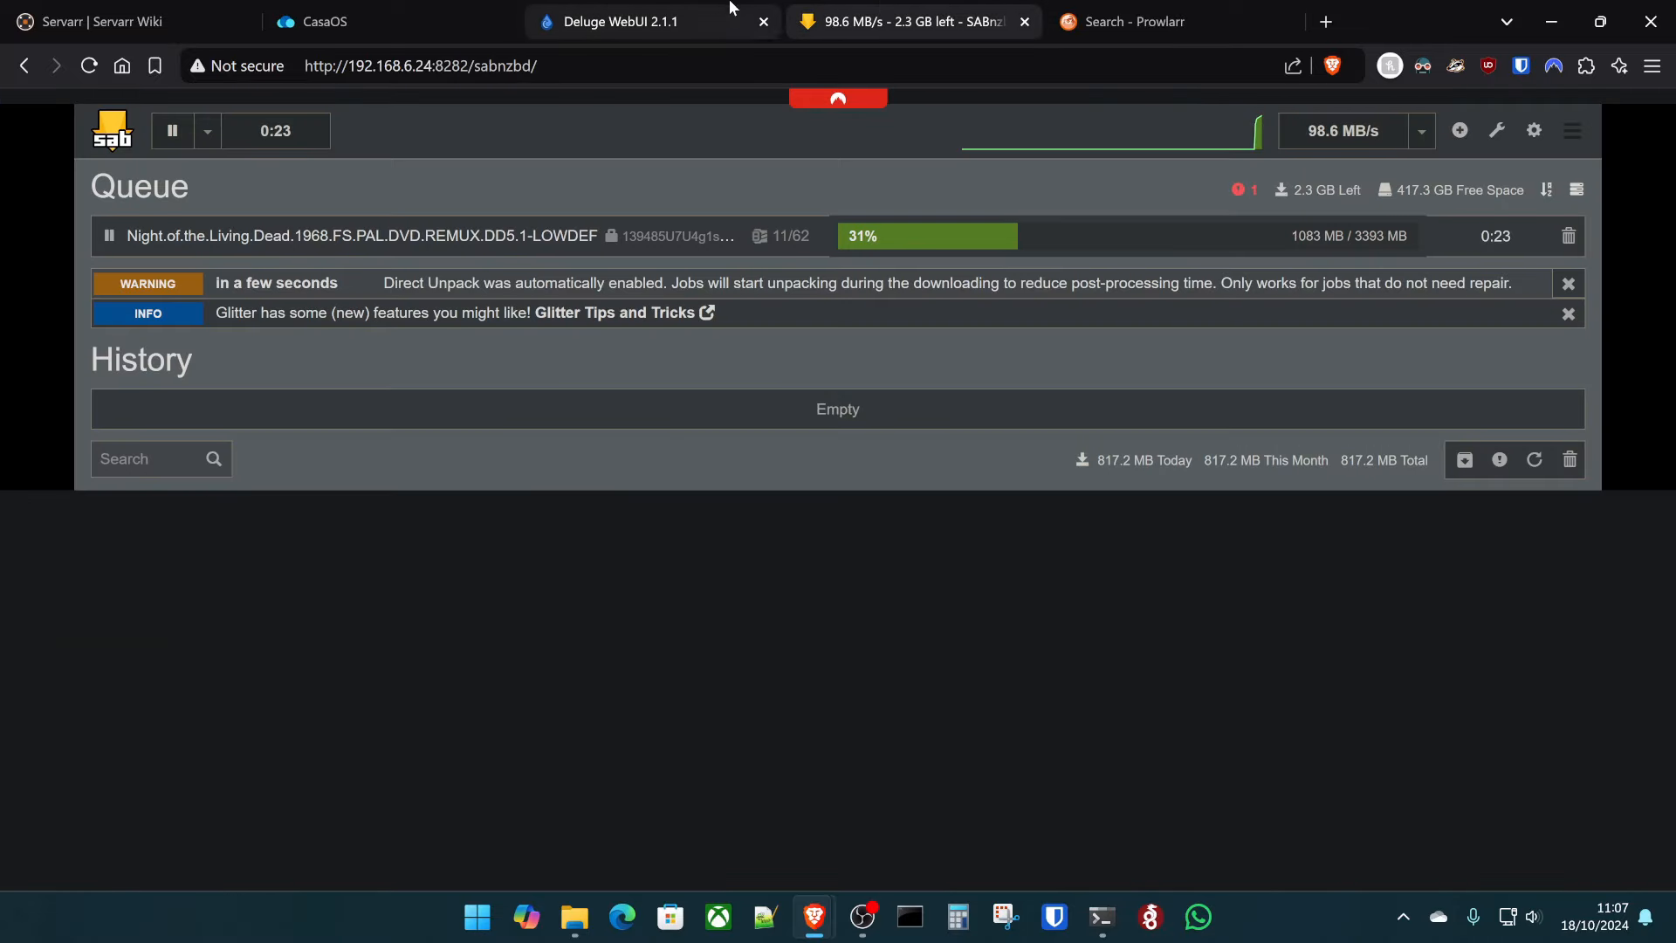
{"action": "left_click", "coordinate": [628, 16]}
{"action": "left_click", "coordinate": [835, 9]}
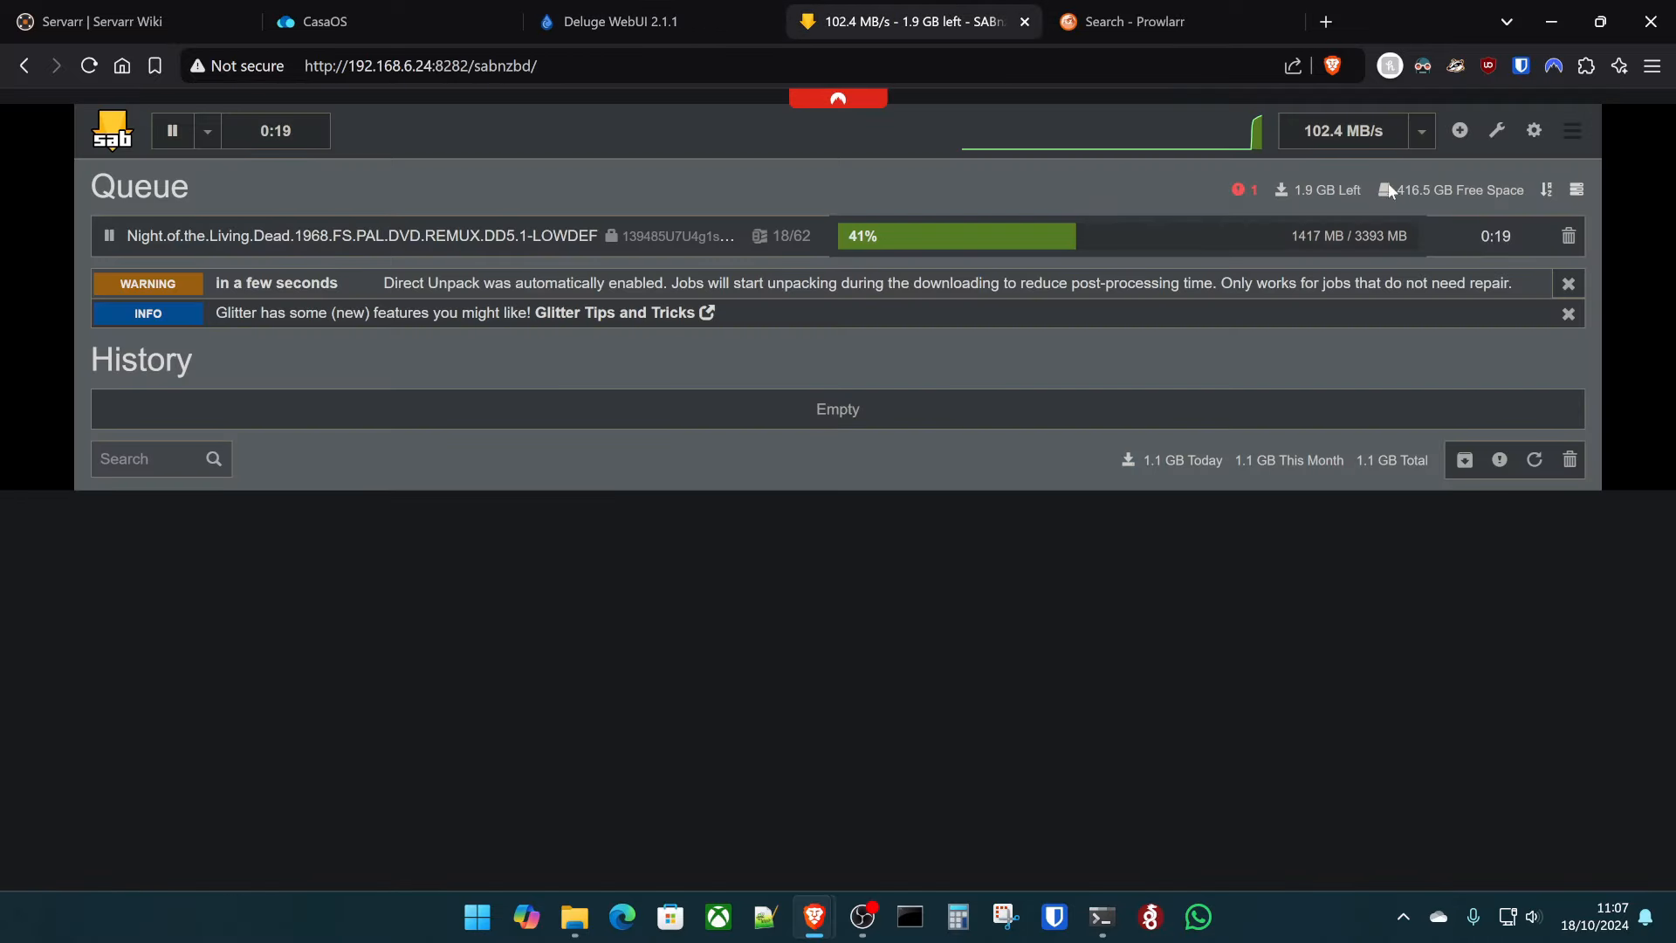
{"action": "left_click", "coordinate": [733, 26]}
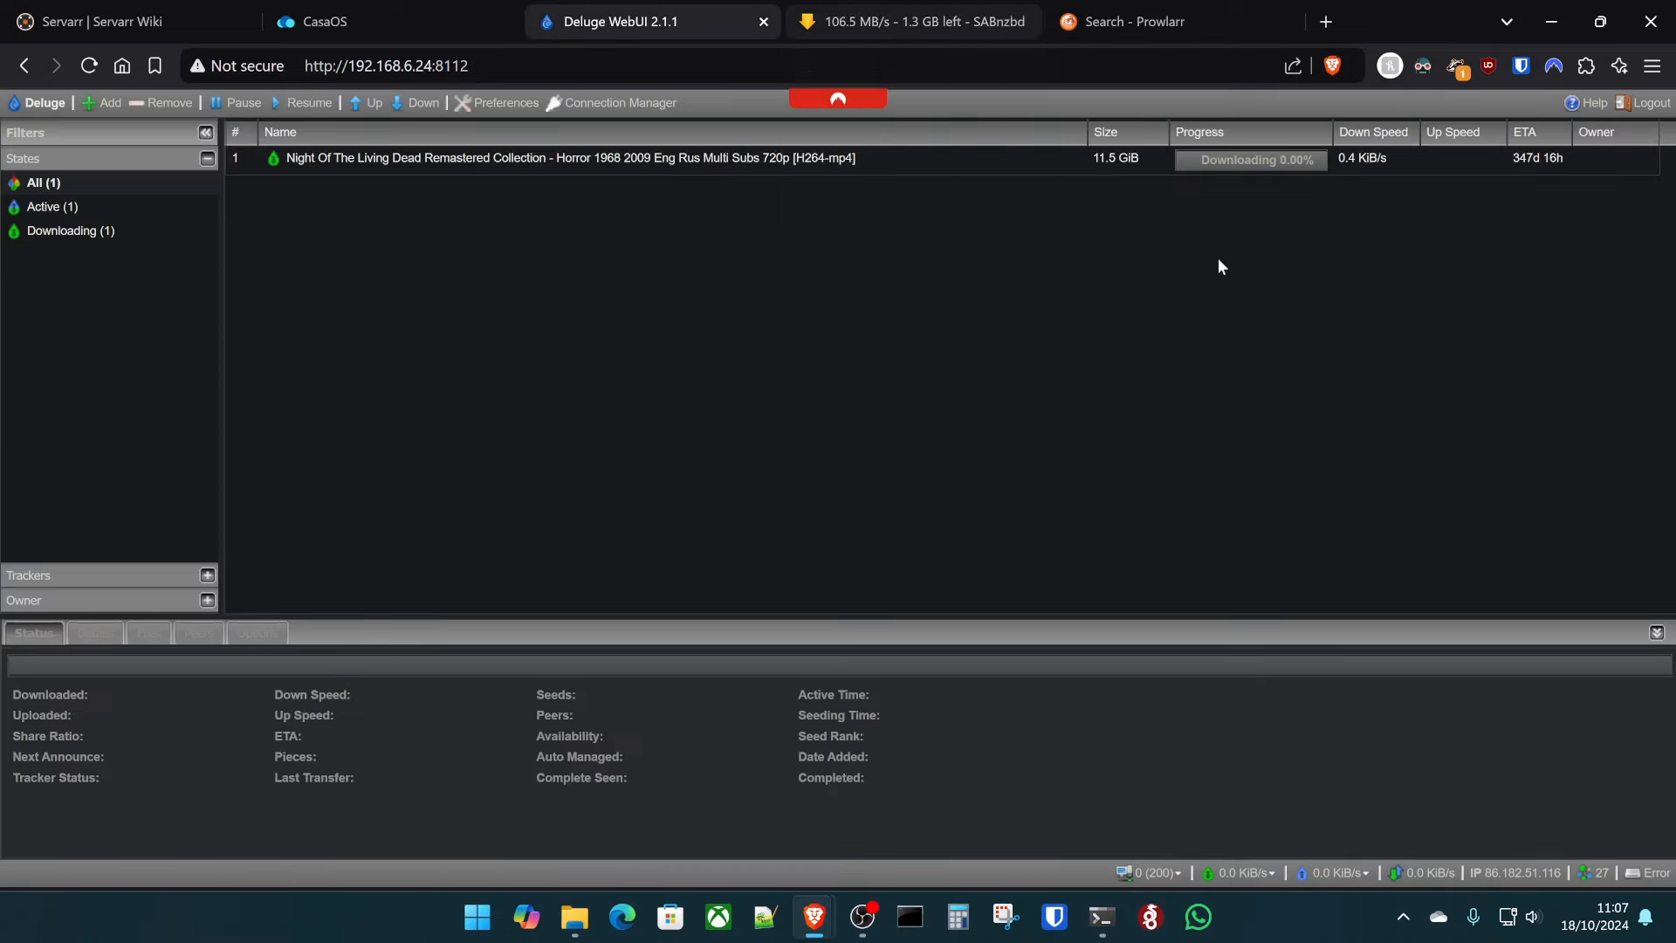
{"action": "left_click", "coordinate": [864, 23]}
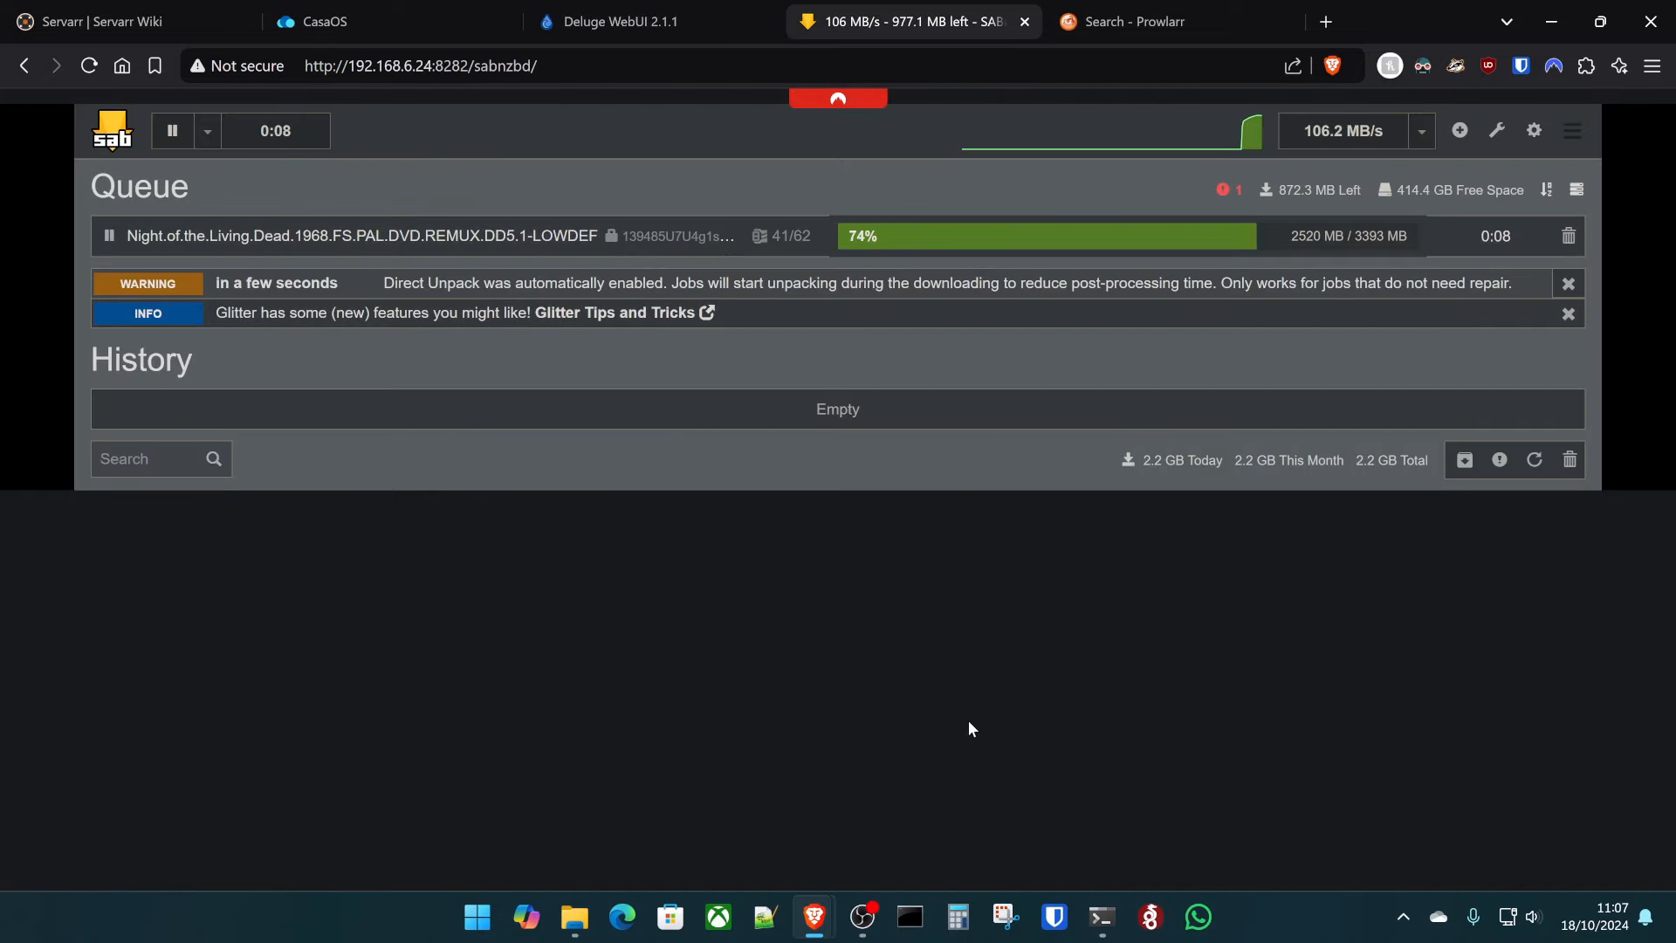
{"action": "left_click", "coordinate": [673, 10]}
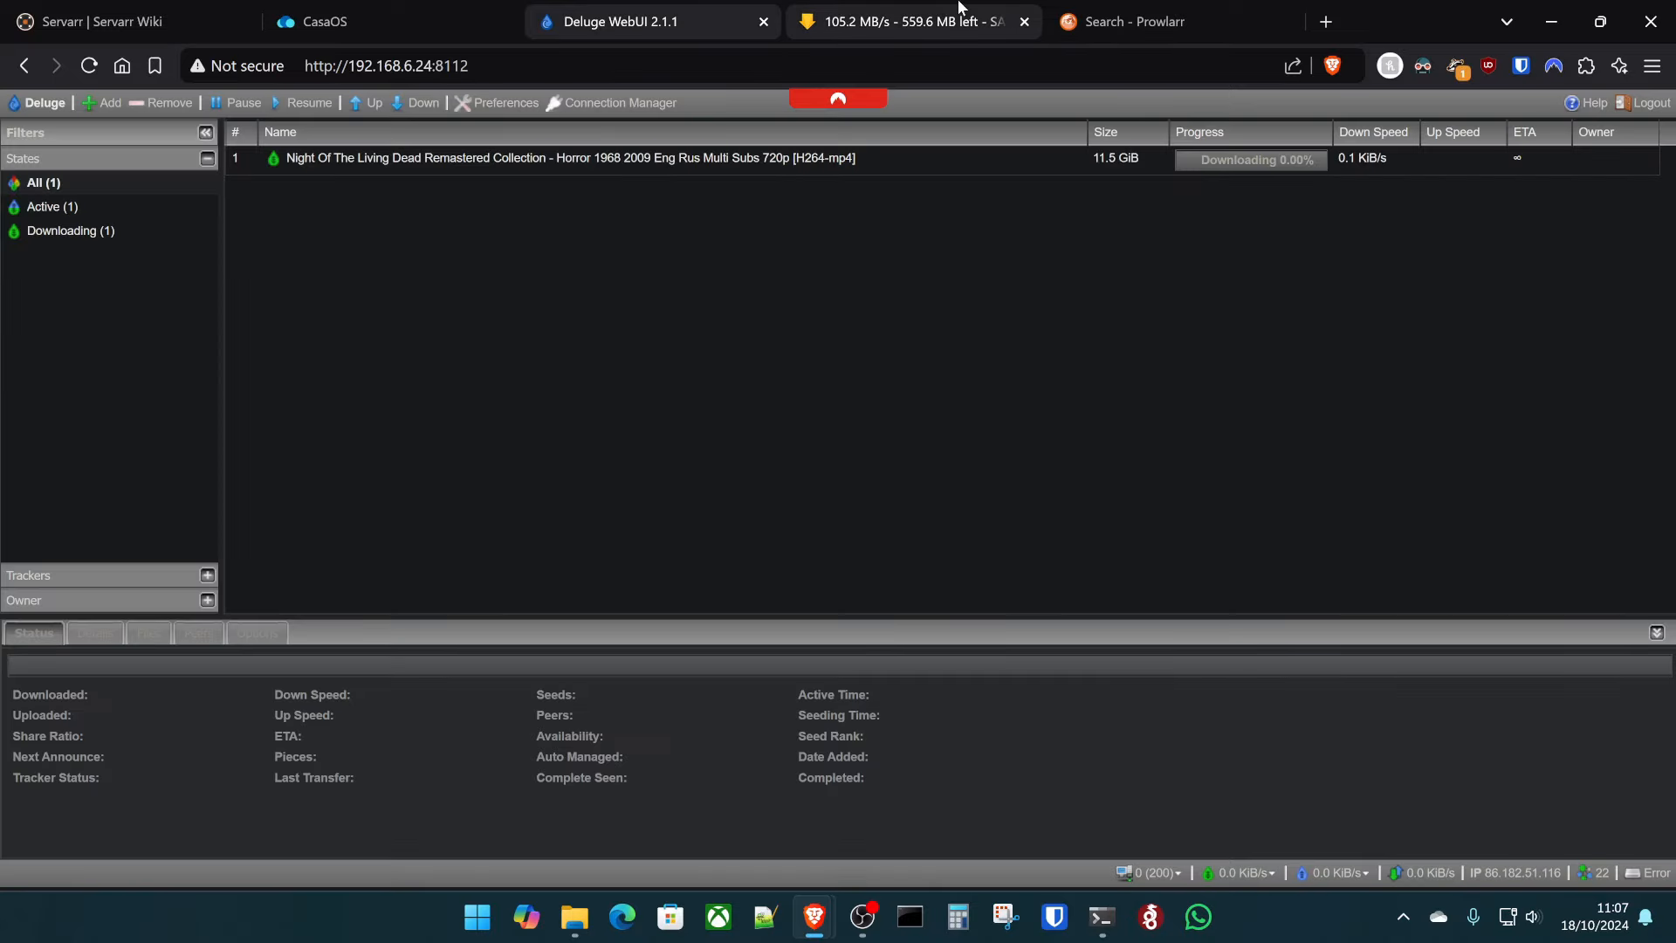
{"action": "left_click", "coordinate": [960, 7]}
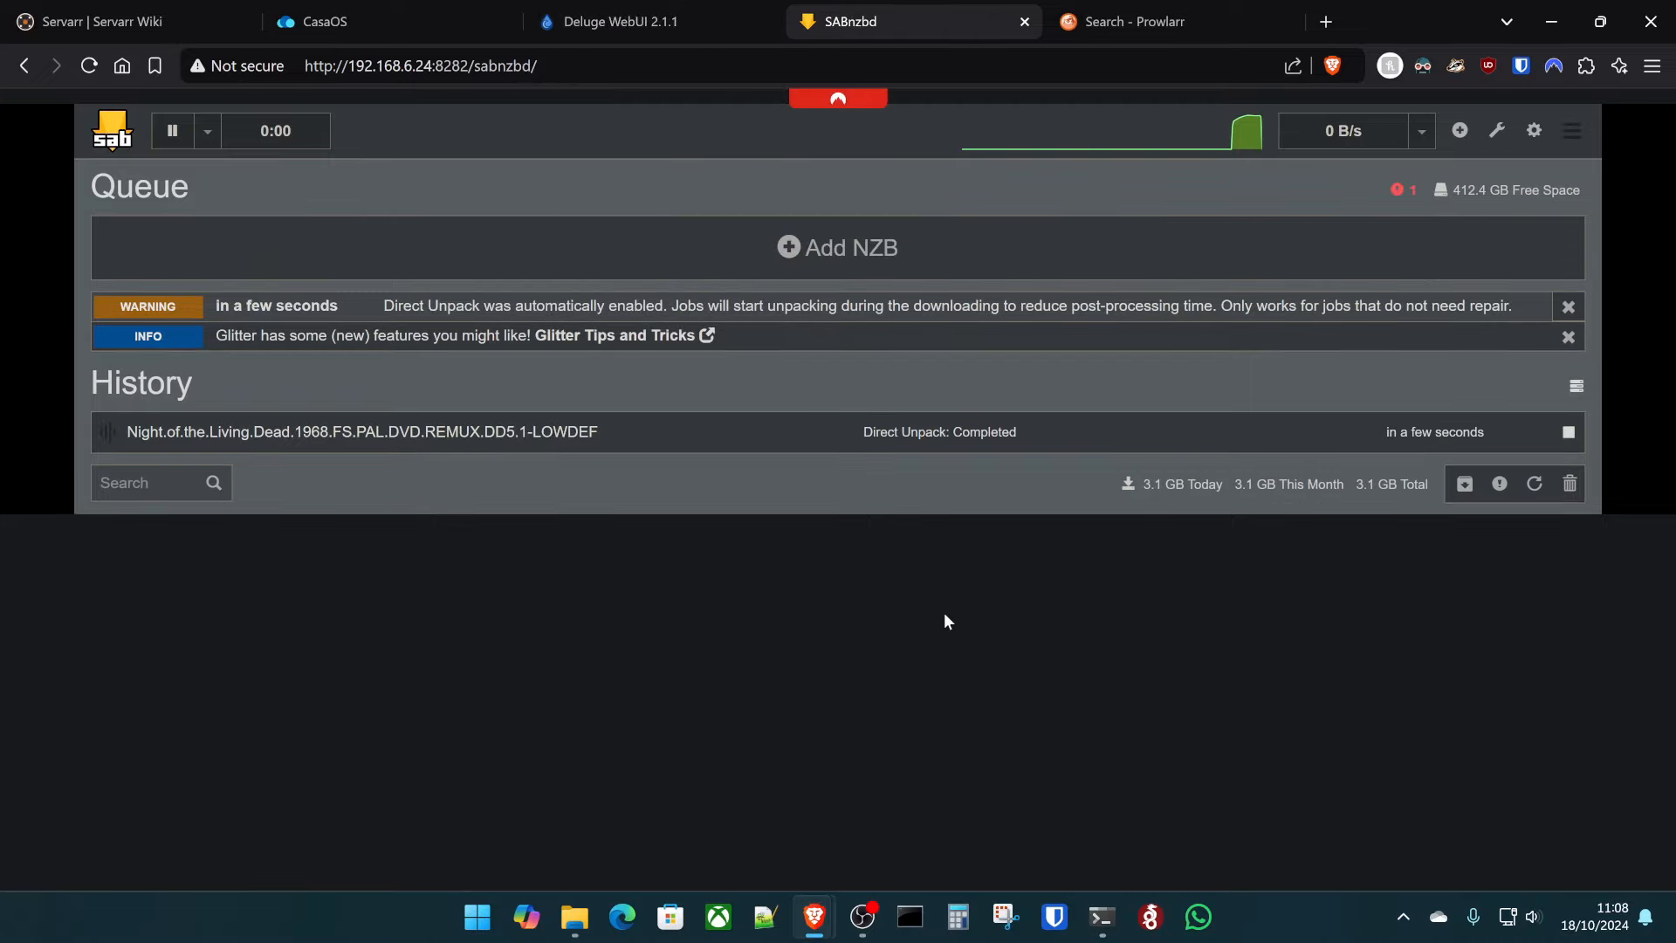
{"action": "left_click", "coordinate": [620, 21]}
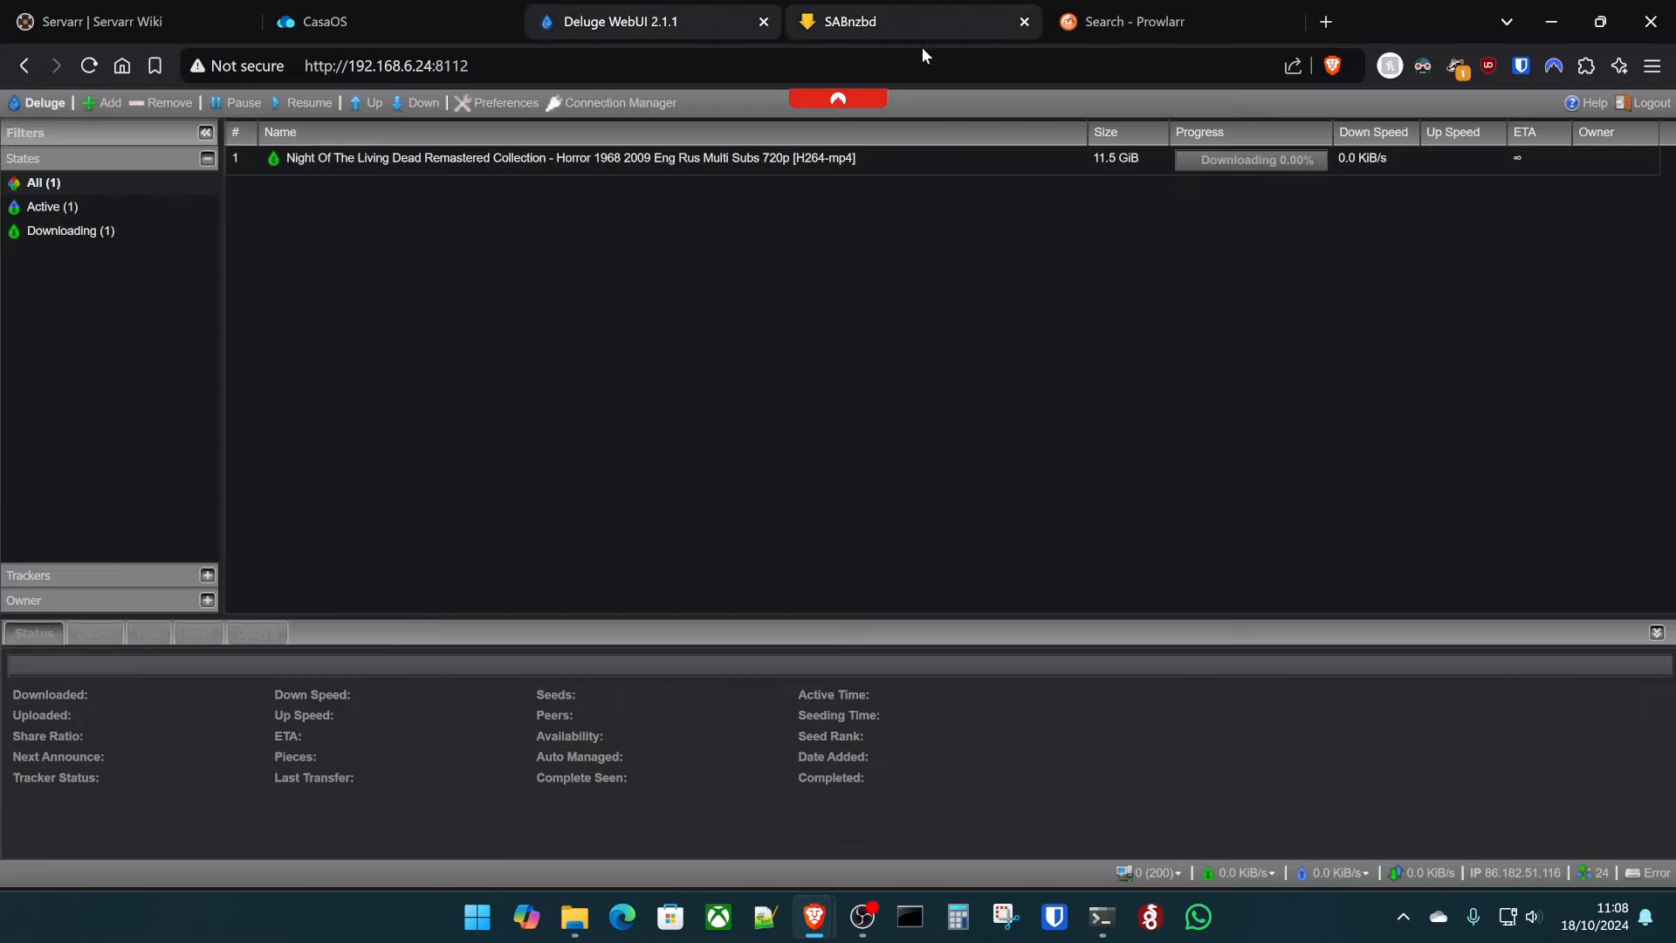
{"action": "left_click", "coordinate": [847, 21]}
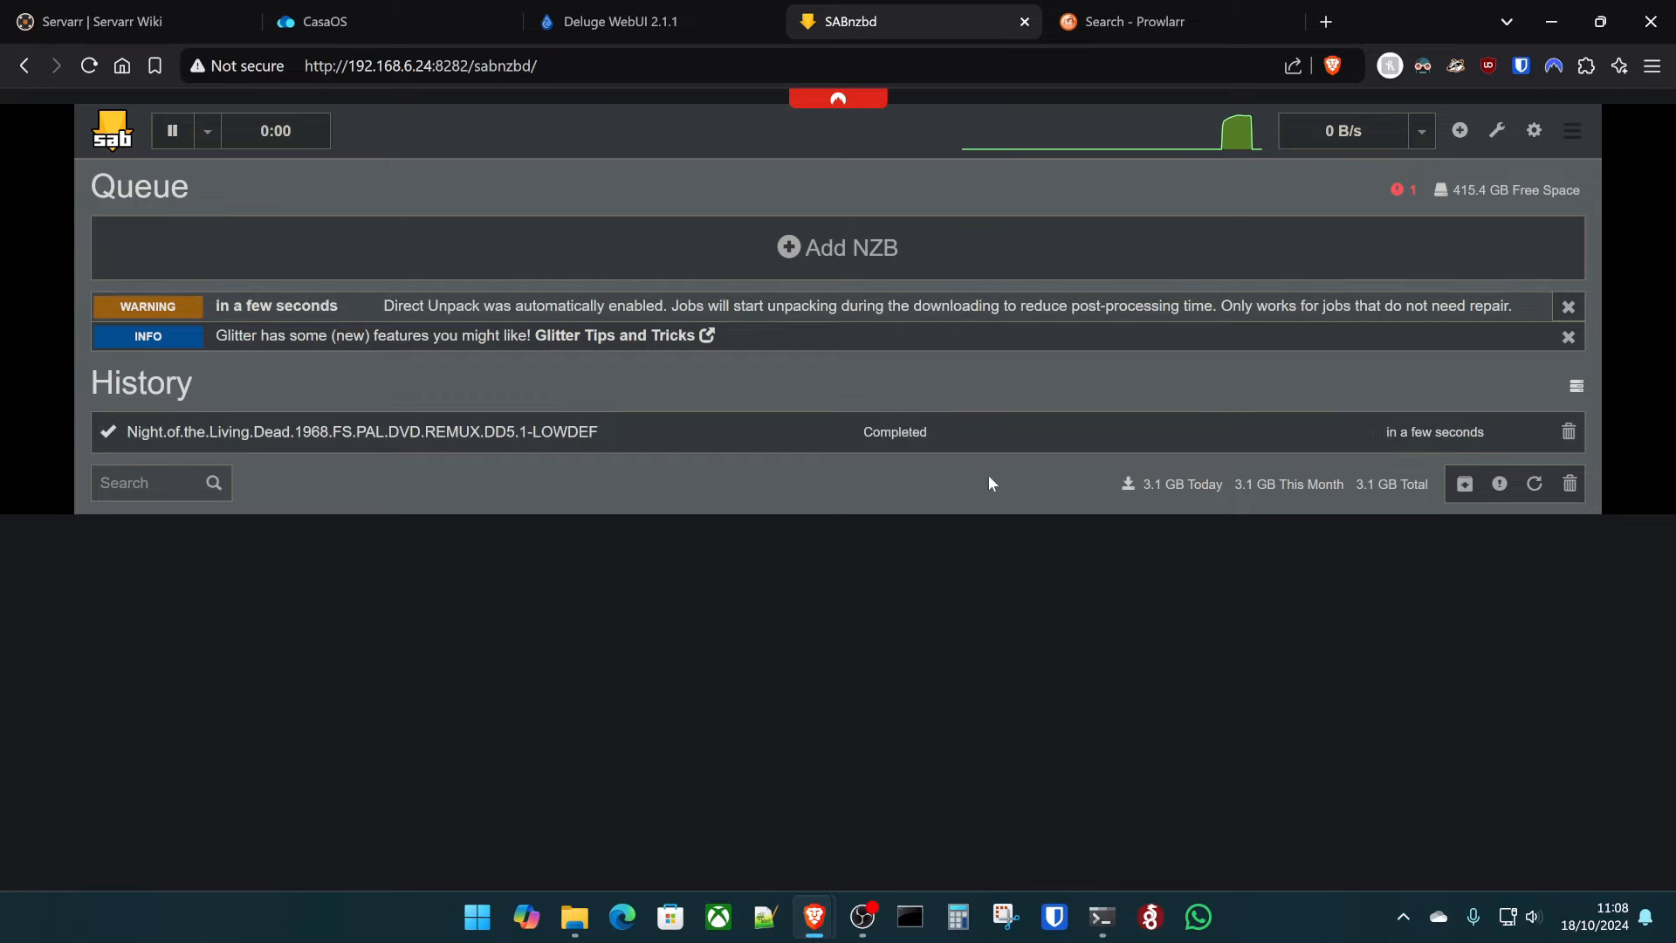
{"action": "left_click", "coordinate": [721, 17]}
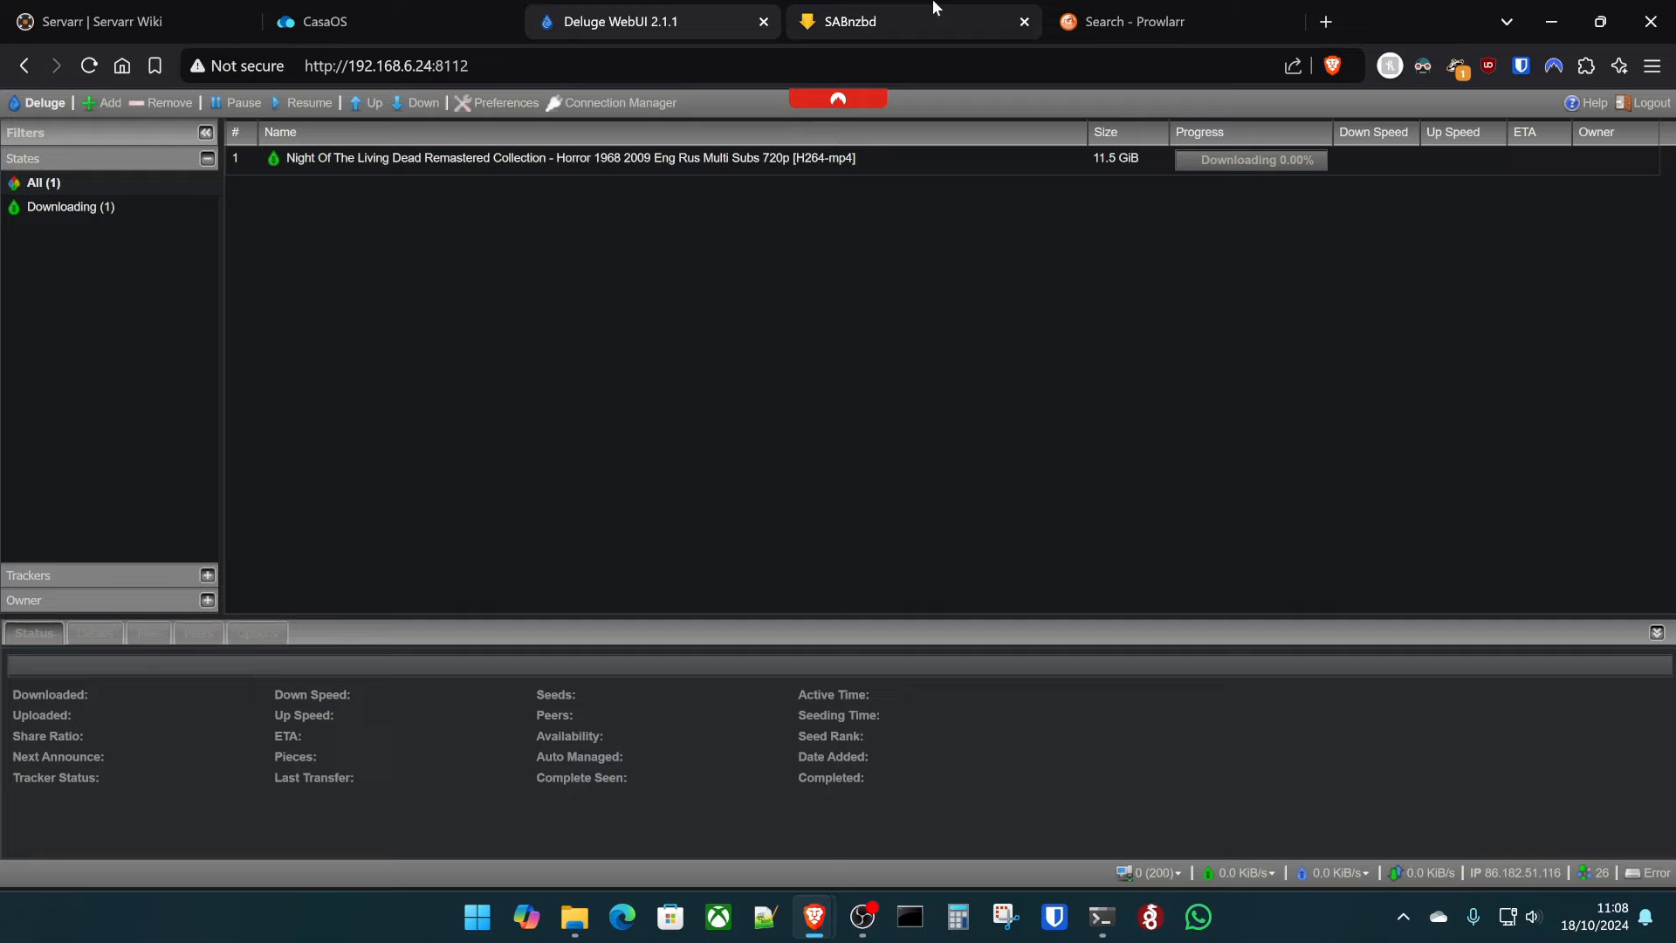
- In Prowlarr, untick the grabbed NZB and torrent releases, tick the 732-day YTS 2160p release, then check Deluge
{"action": "left_click", "coordinate": [1150, 10]}
{"action": "left_click", "coordinate": [263, 310]}
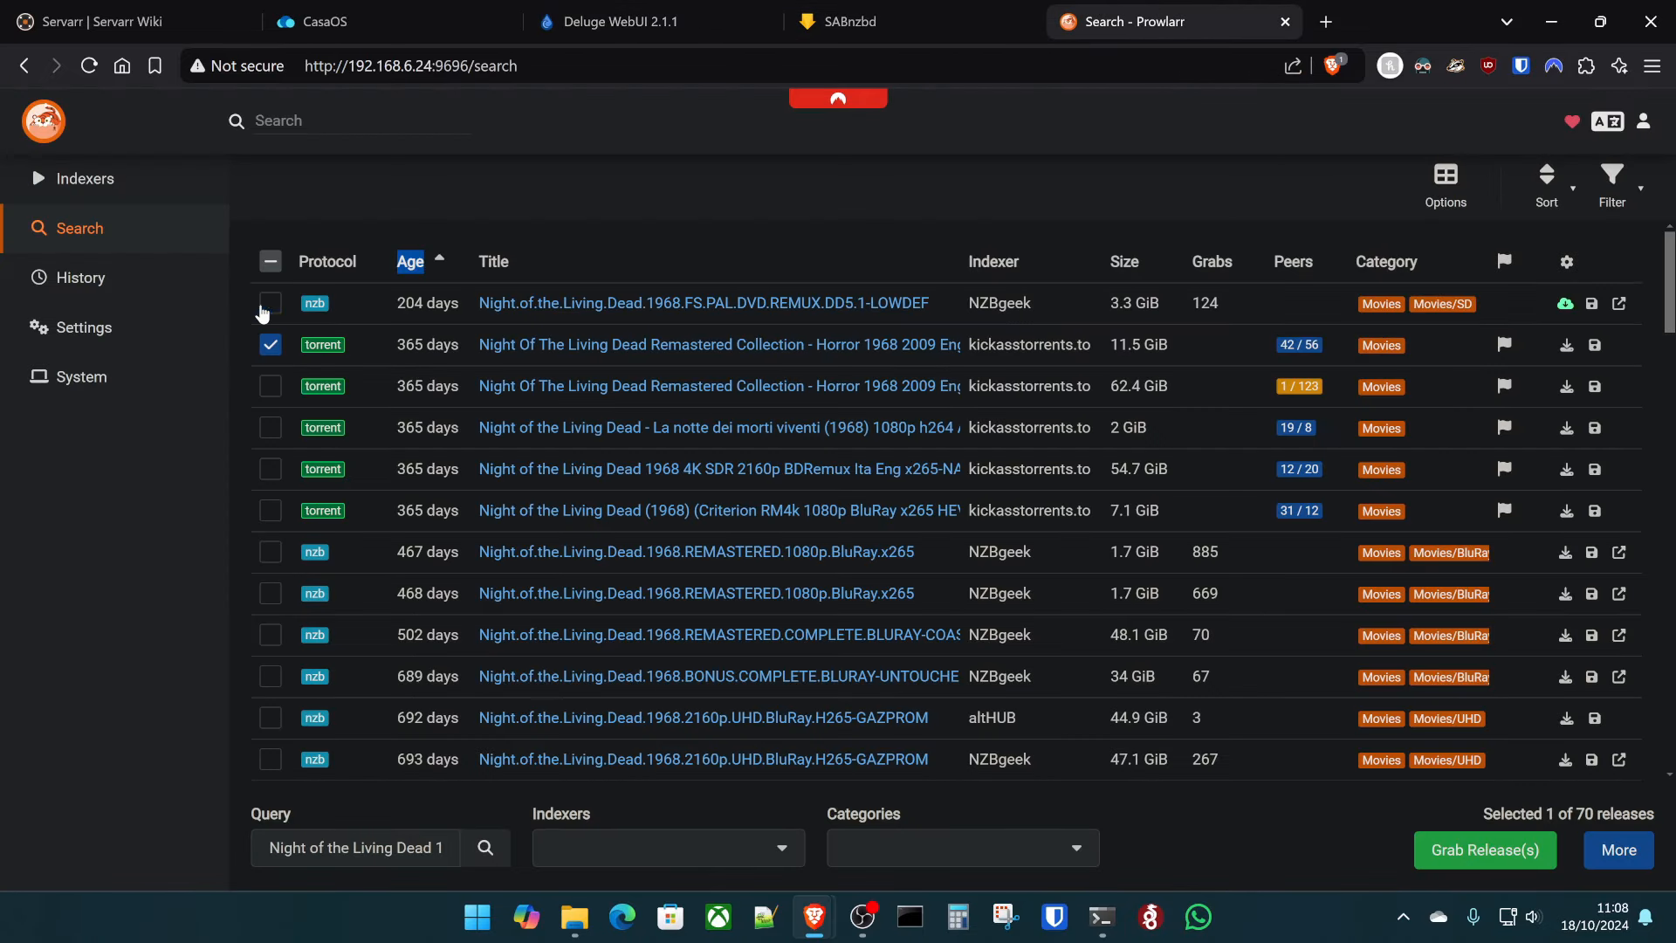
{"action": "left_click", "coordinate": [267, 352]}
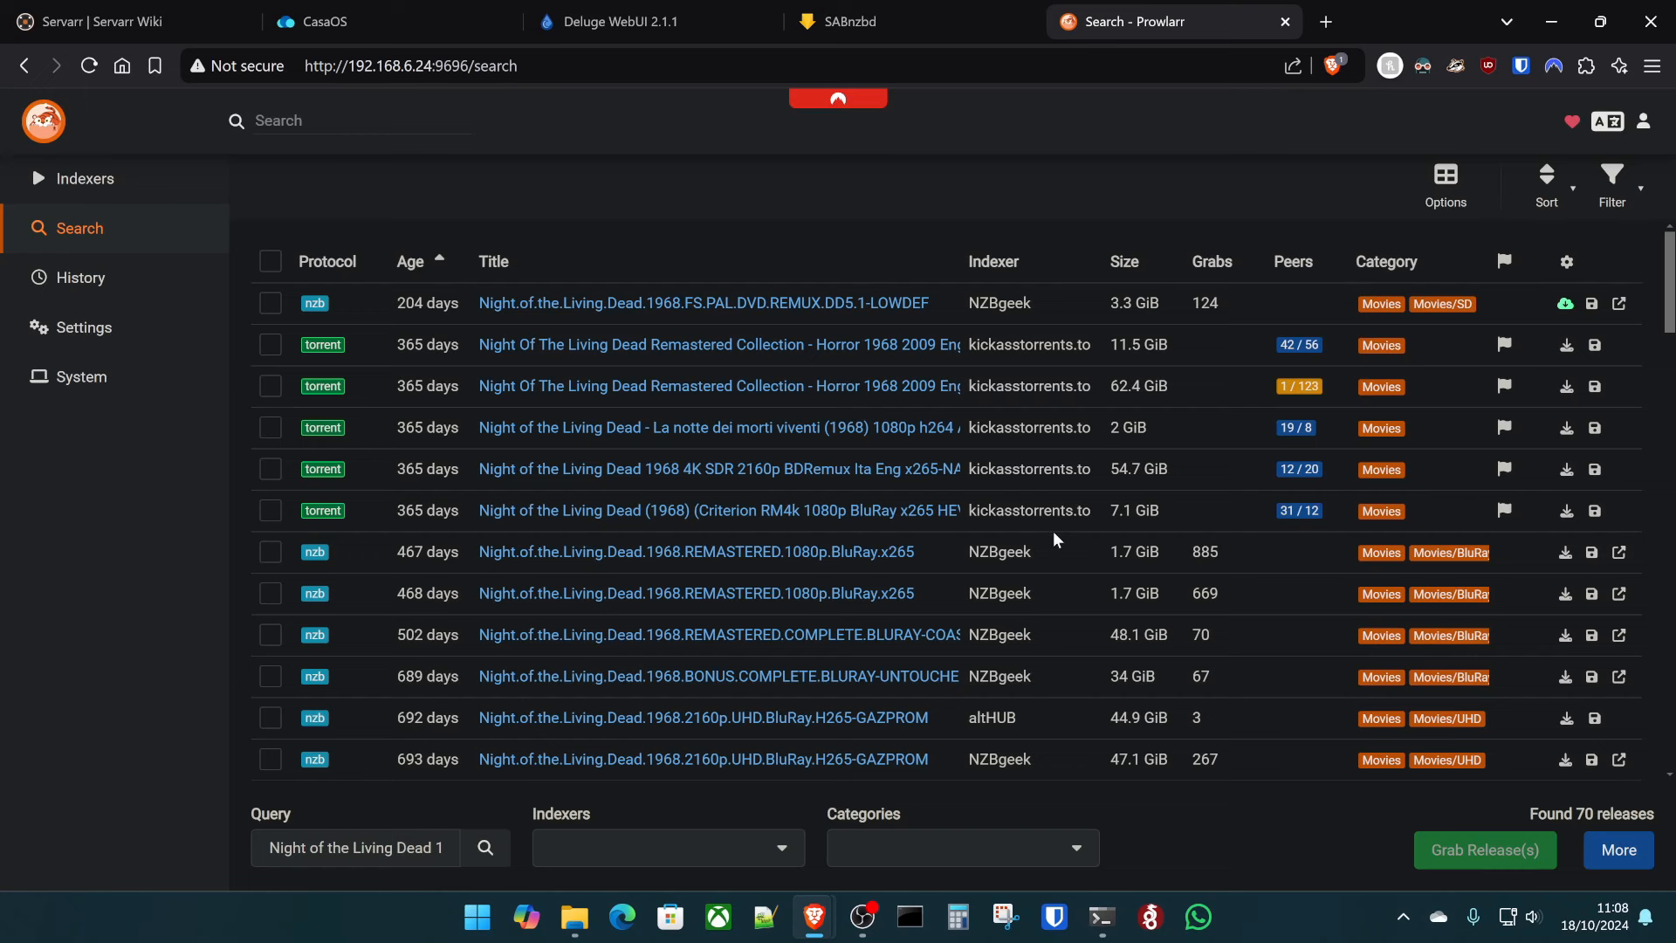
{"action": "scroll", "coordinate": [1032, 549], "scroll_direction": "down", "scroll_amount": 2}
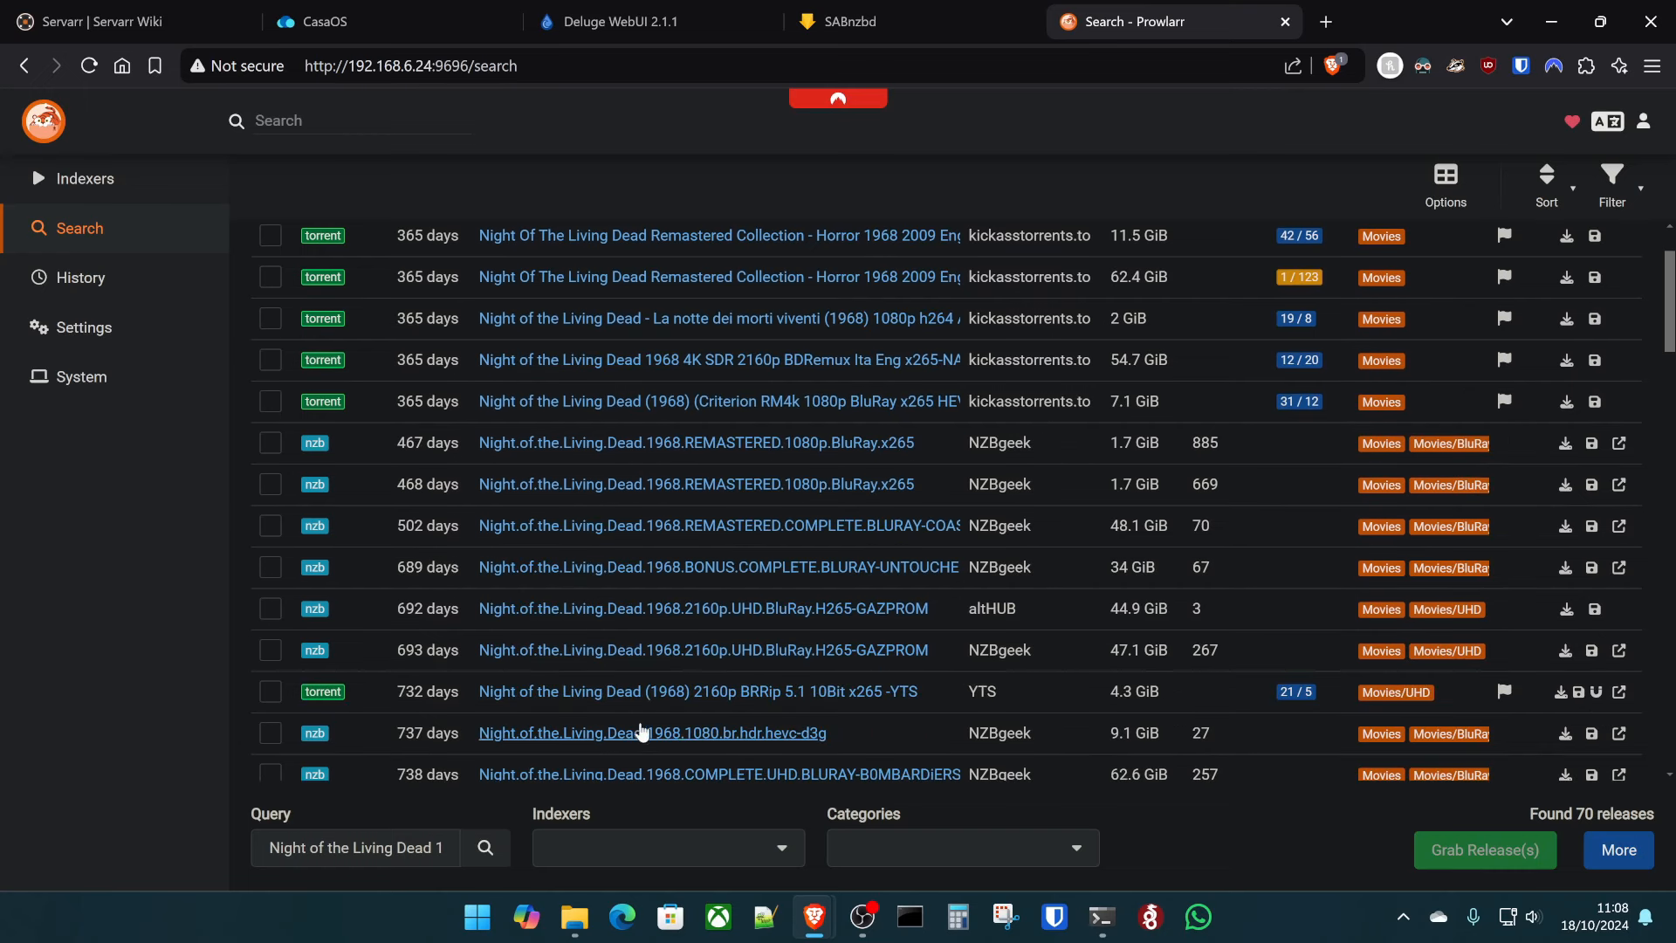
{"action": "left_click", "coordinate": [268, 698]}
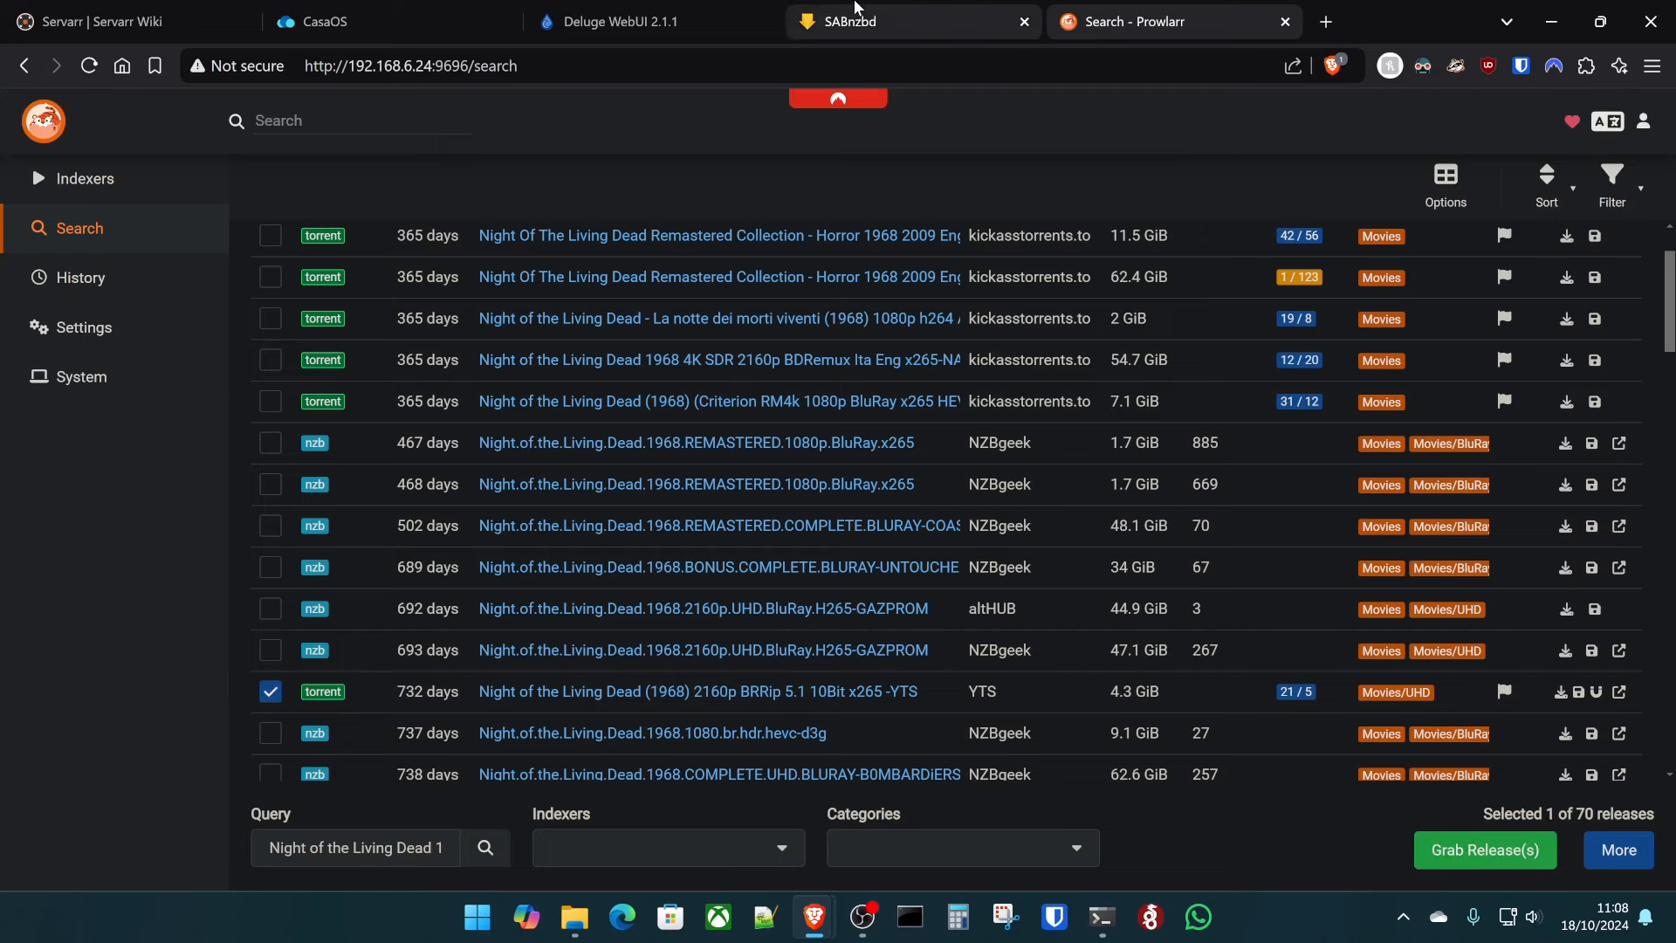
{"action": "left_click", "coordinate": [660, 12]}
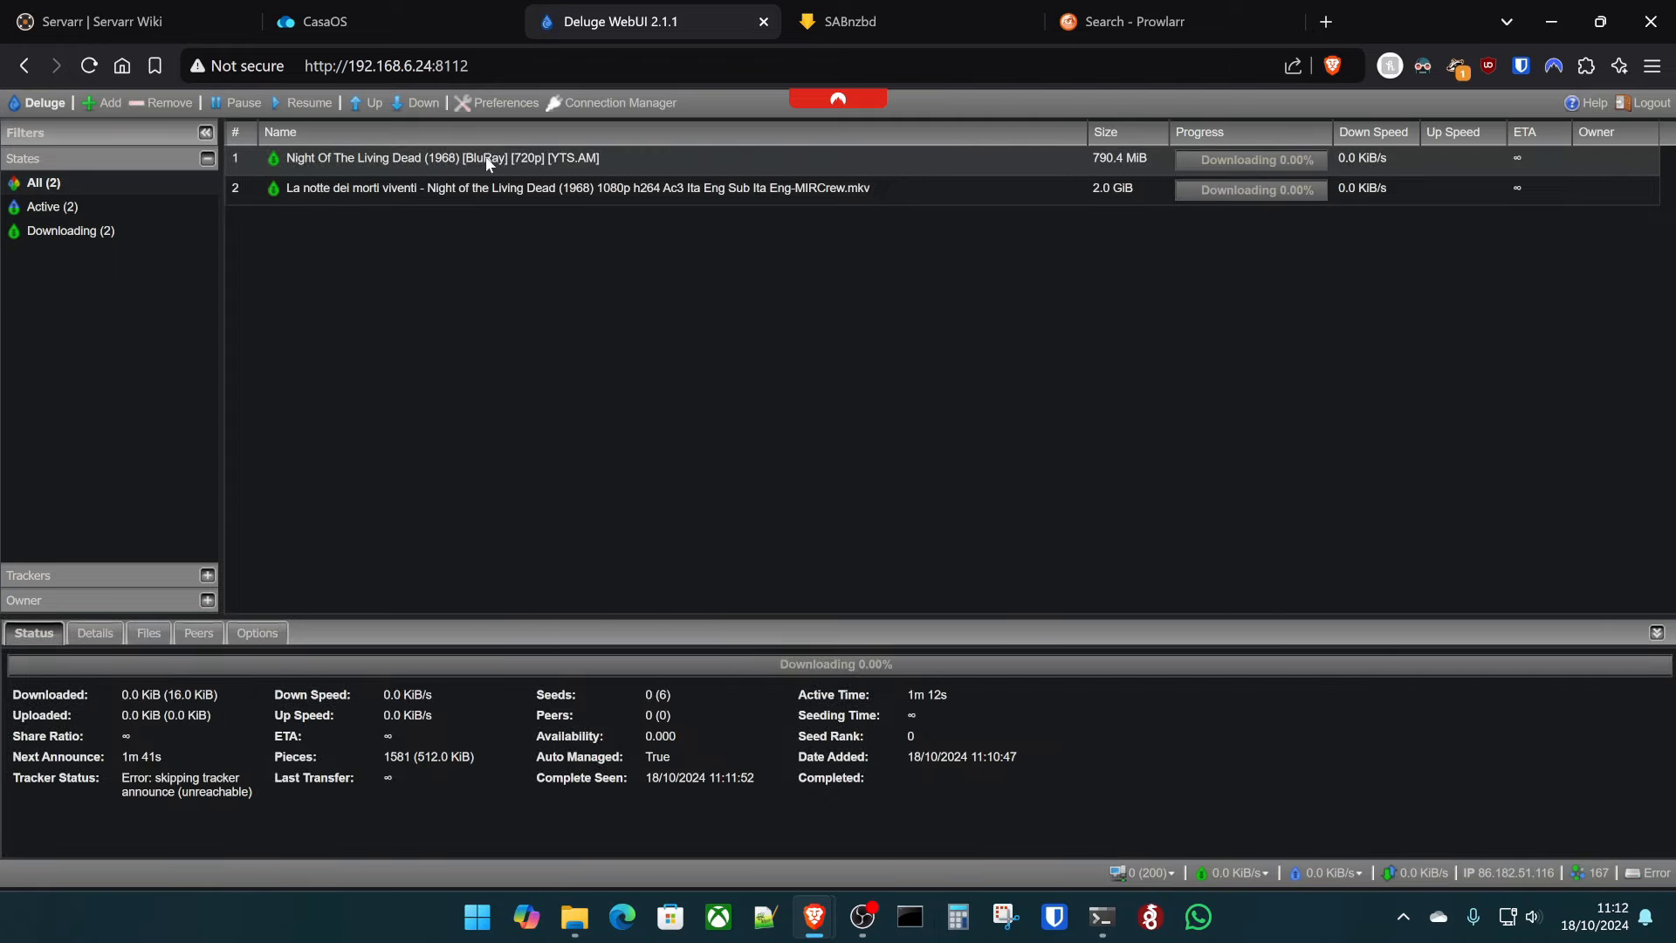
- Clear all ticked Prowlarr releases and sort the search results by Protocol
{"action": "left_click", "coordinate": [1126, 21]}
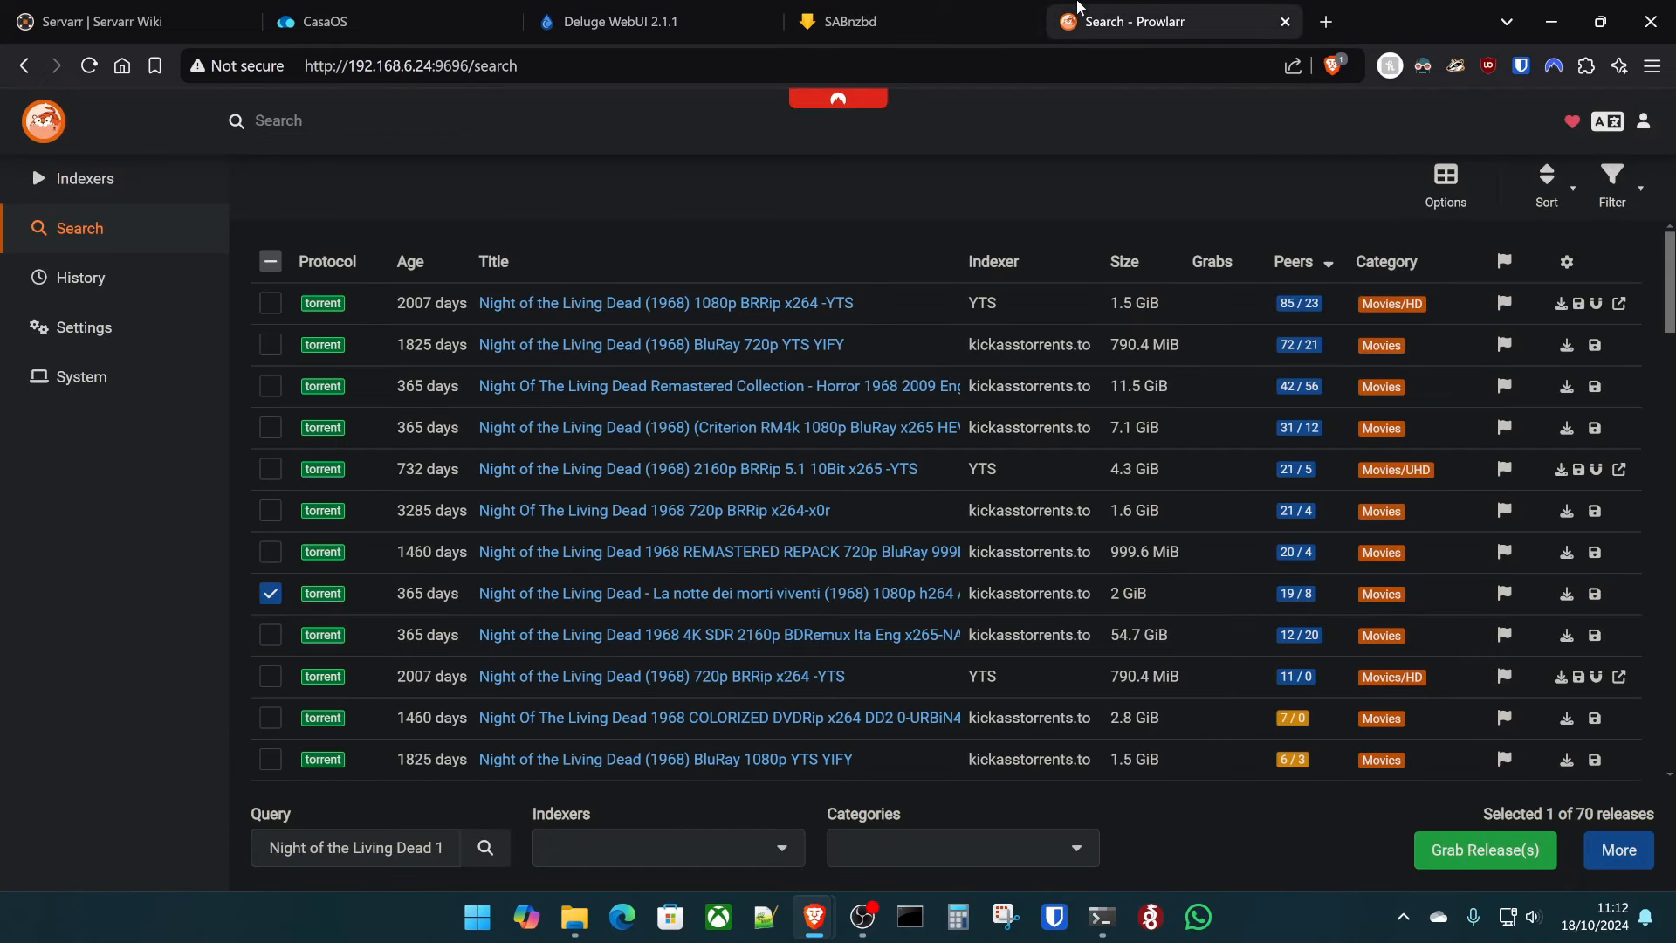
{"action": "left_click", "coordinate": [269, 264]}
{"action": "left_click", "coordinate": [269, 263]}
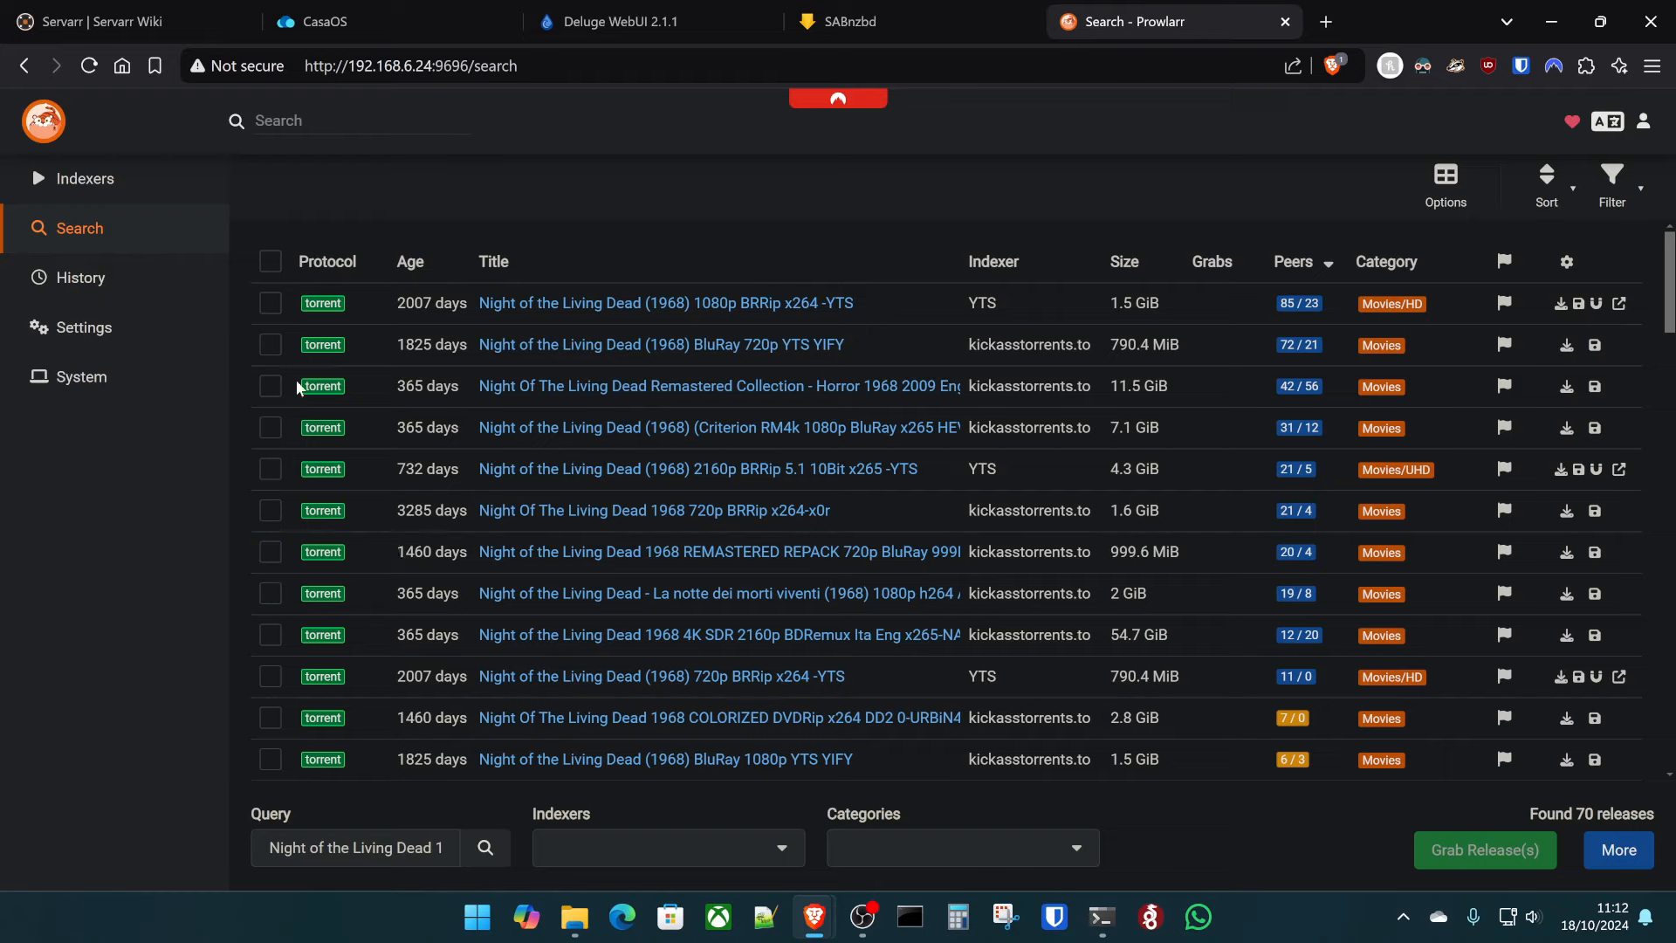
{"action": "left_click", "coordinate": [316, 262]}
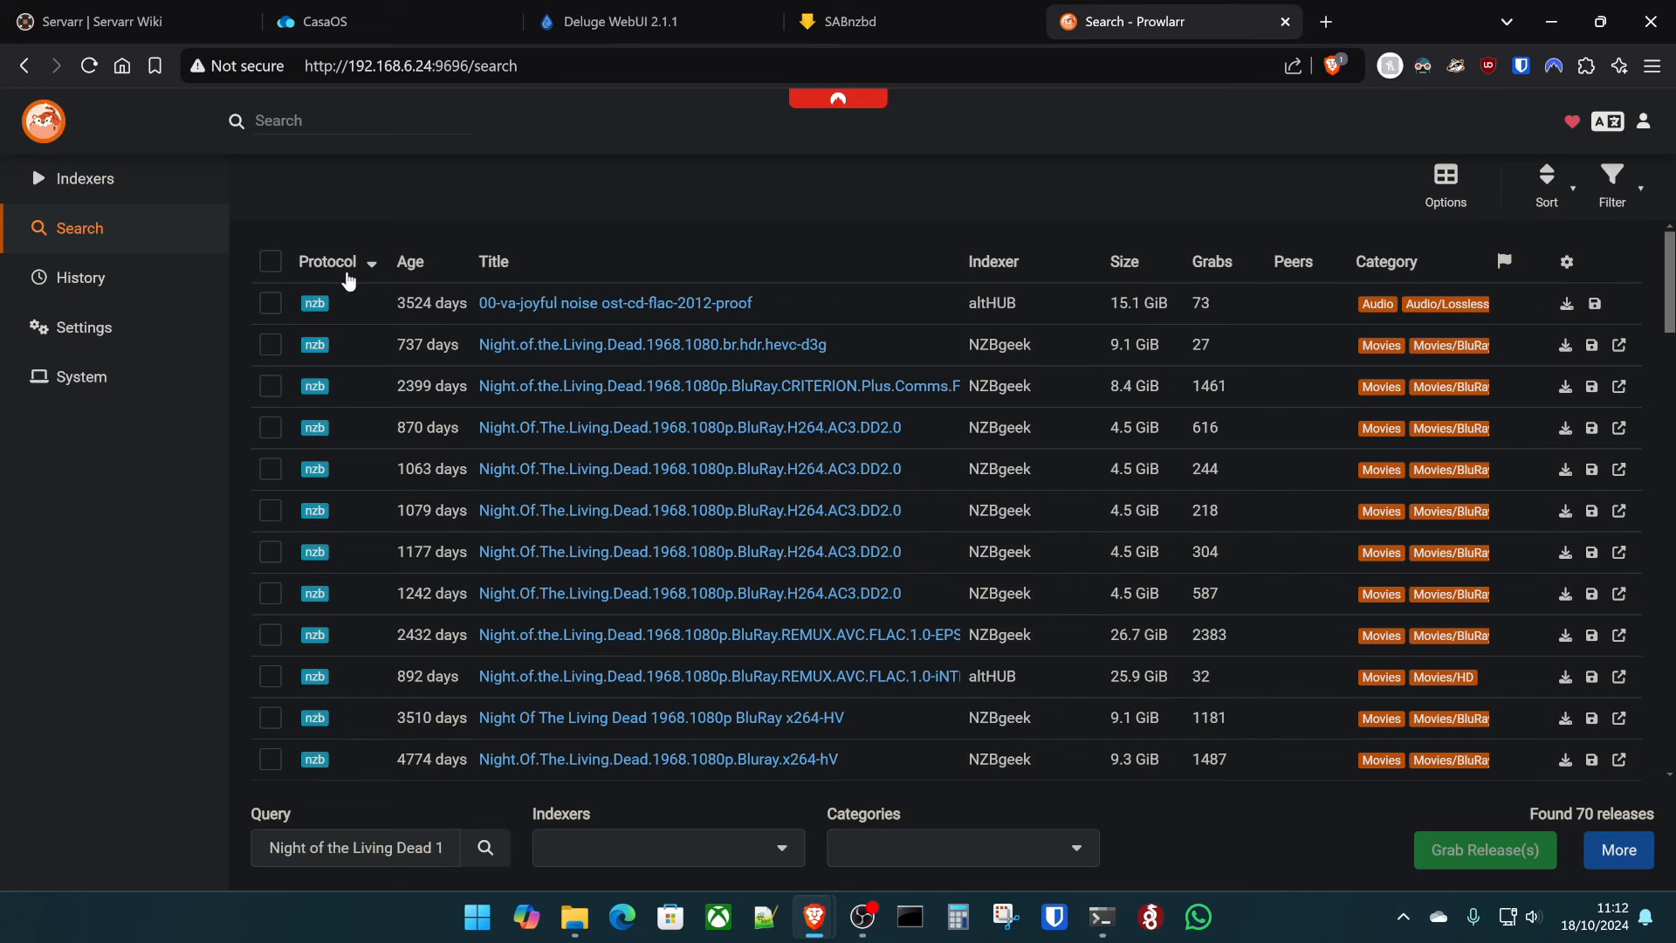
- Check the SABnzbd queue, then go to Prowlarr's Indexers page
{"action": "left_click", "coordinate": [816, 19]}
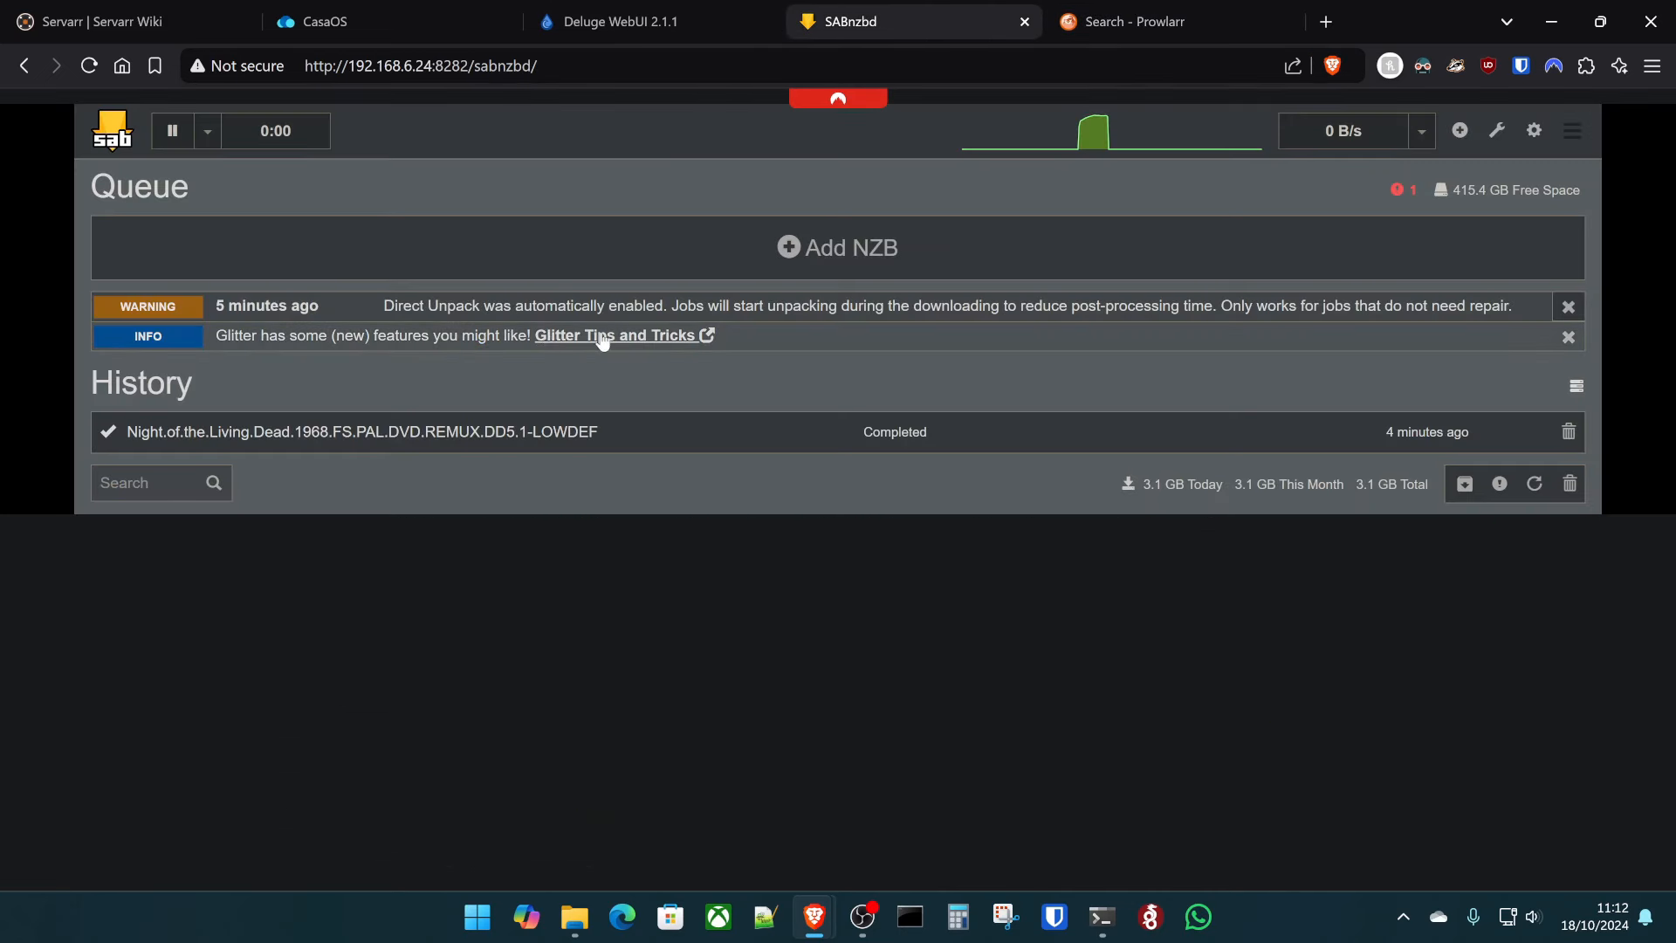
{"action": "left_click", "coordinate": [1126, 21]}
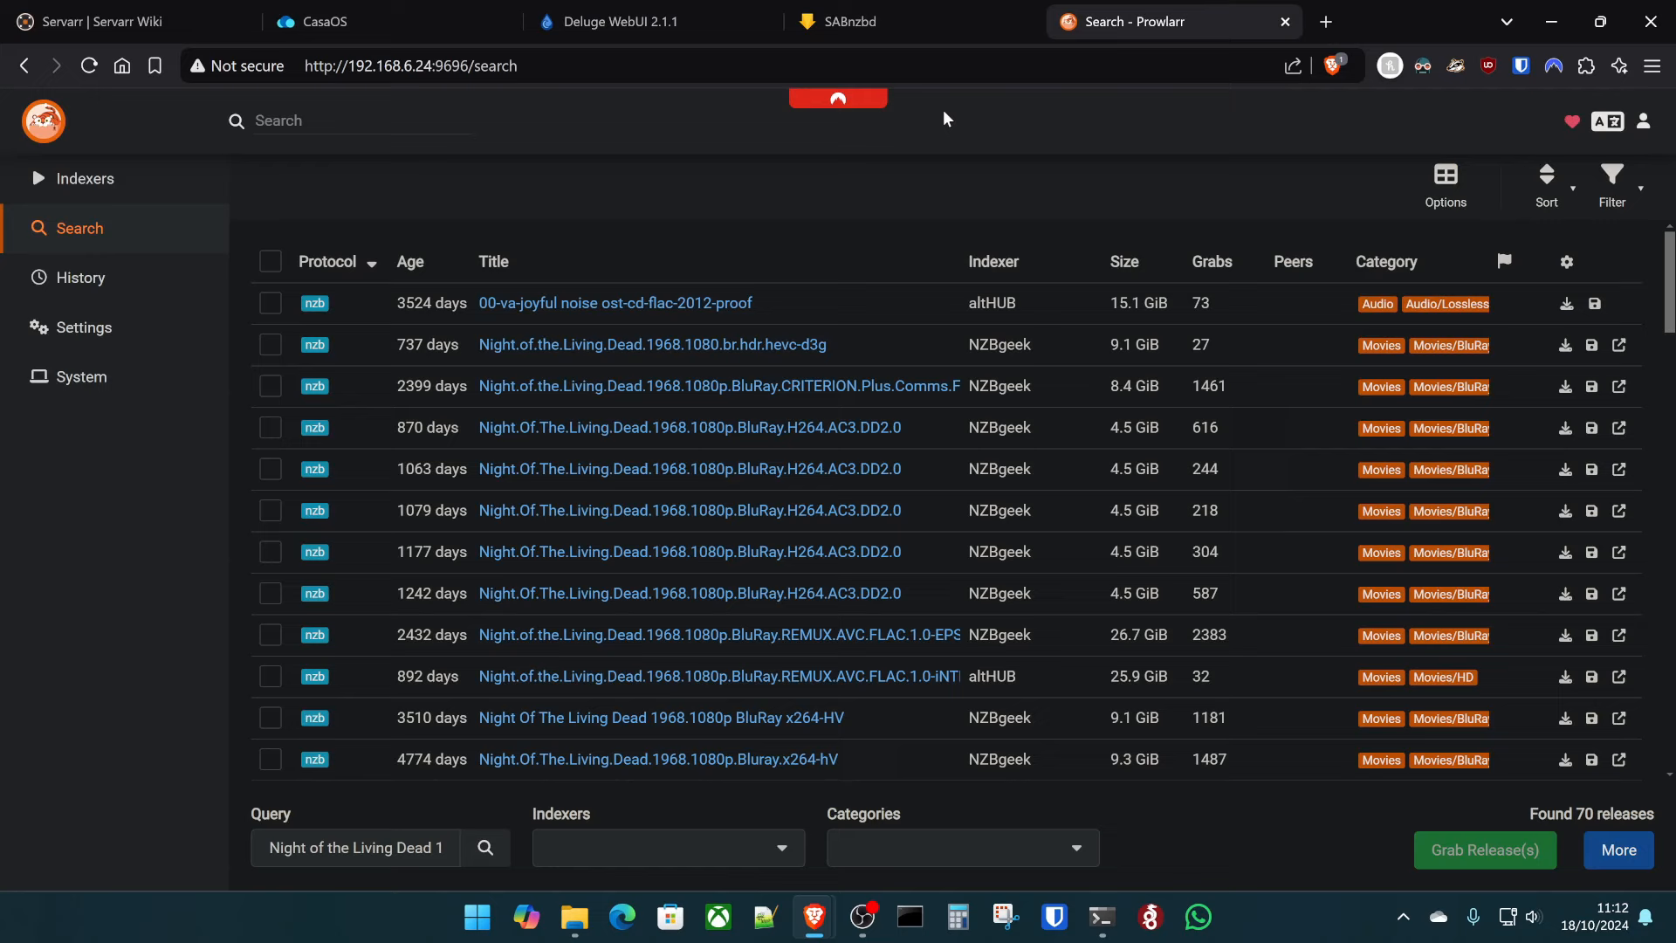
{"action": "left_click", "coordinate": [39, 182]}
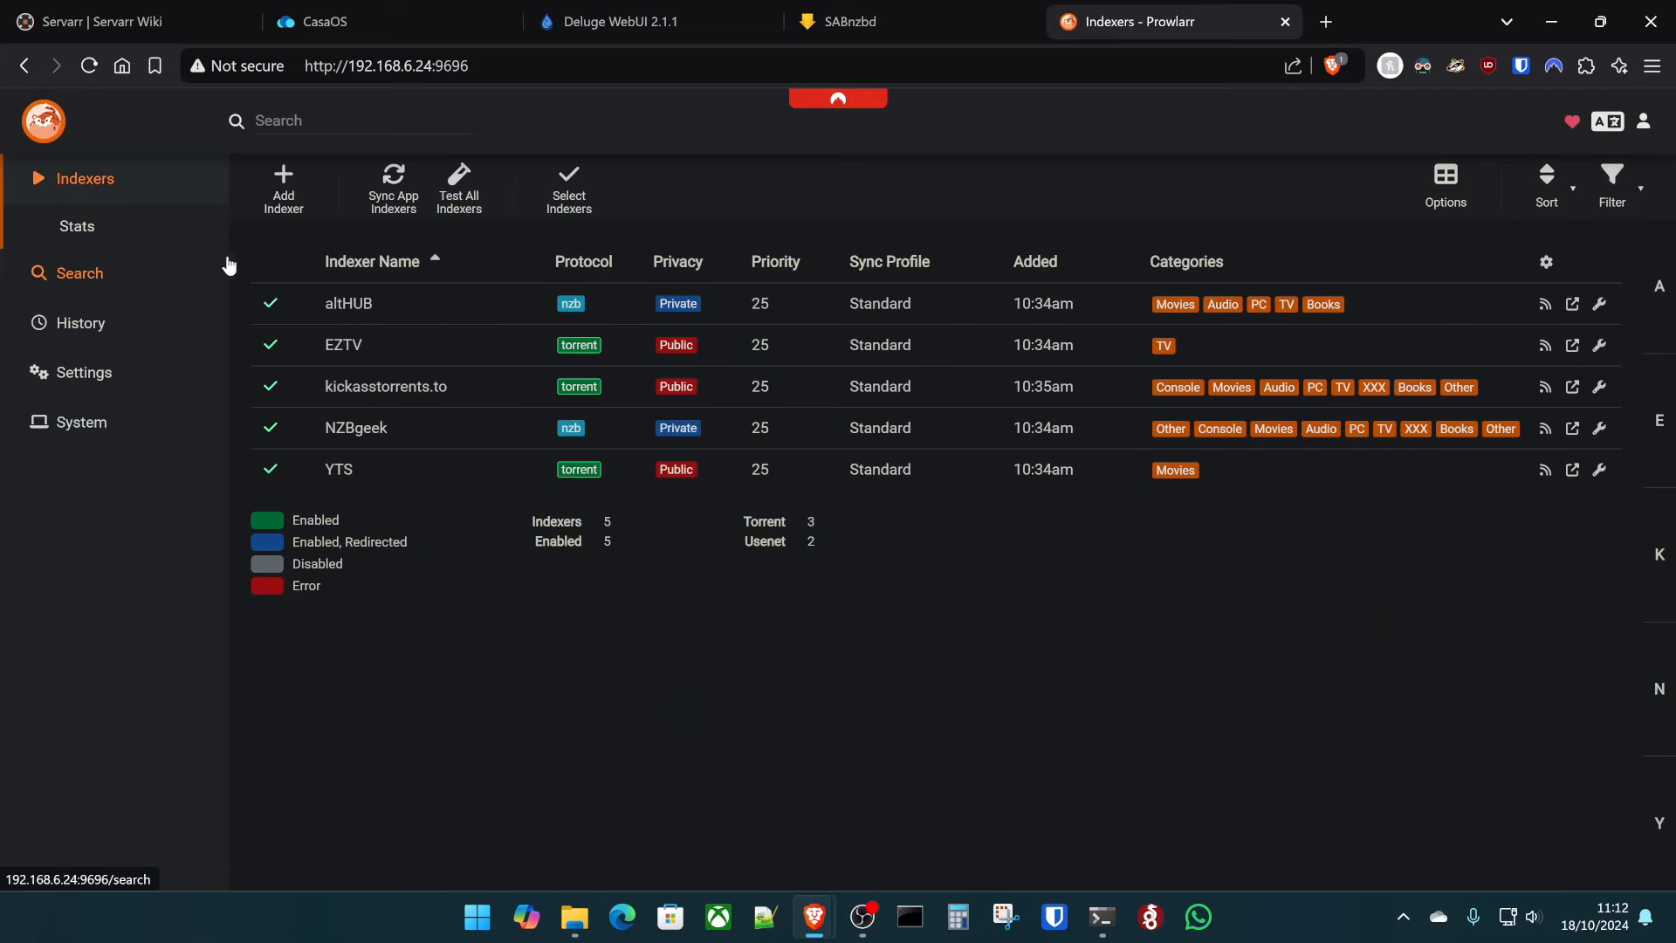
- Search the CasaOS App Store for 'arr' and start a Custom Install of Radarr
{"action": "left_click", "coordinate": [374, 16]}
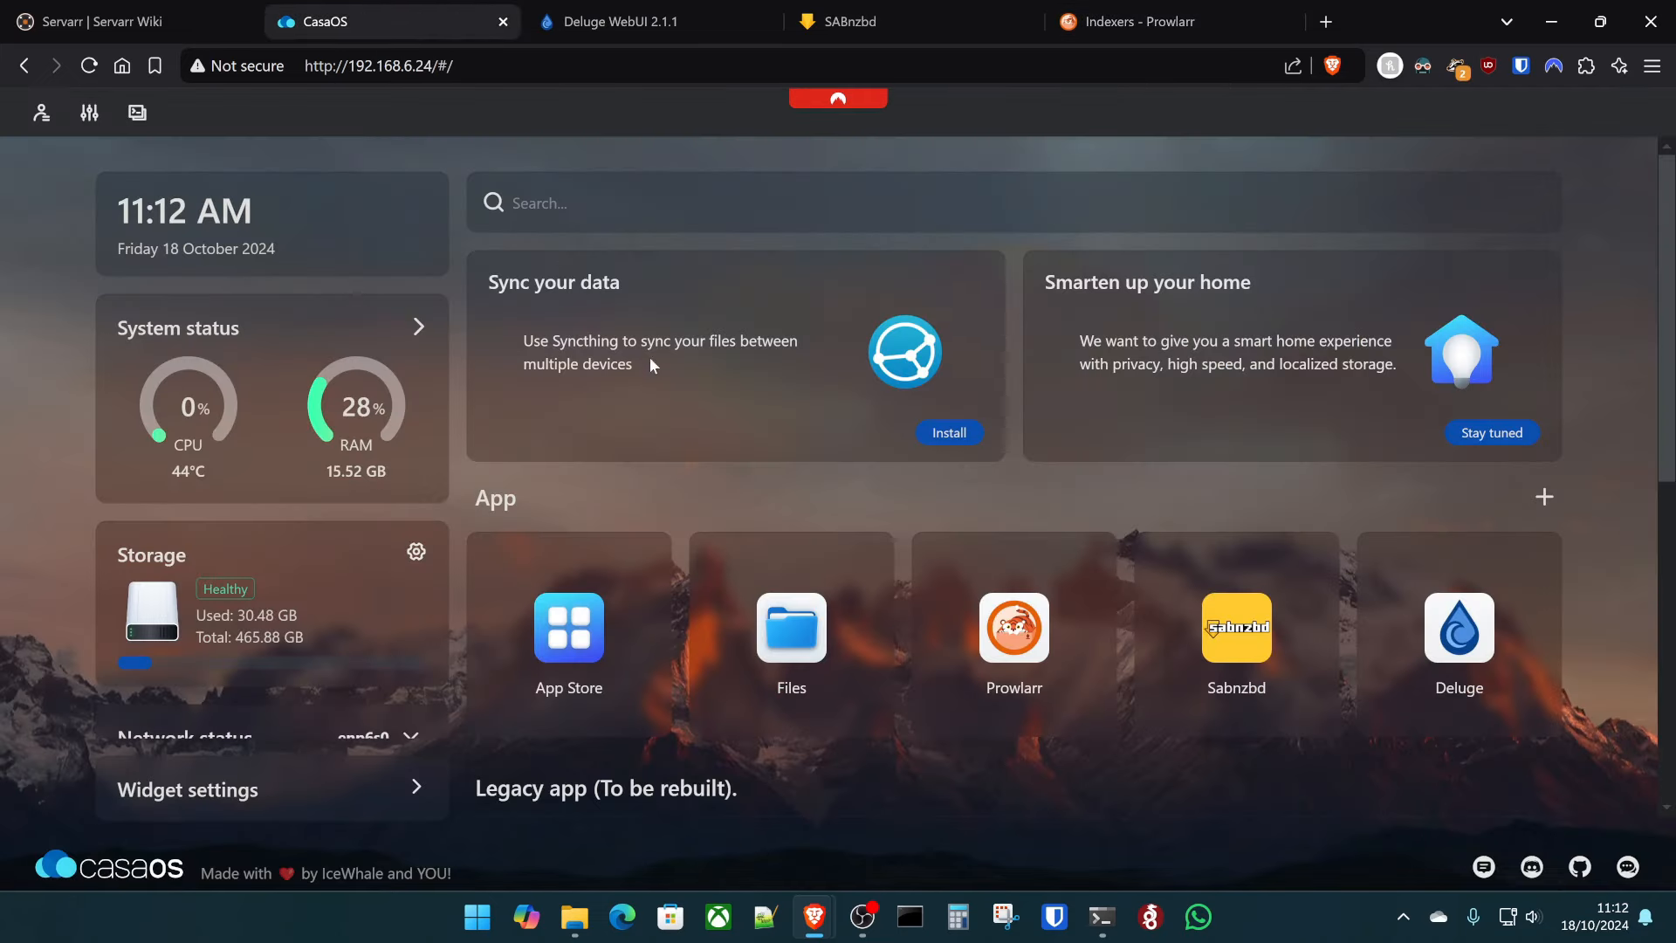
{"action": "left_click", "coordinate": [568, 625]}
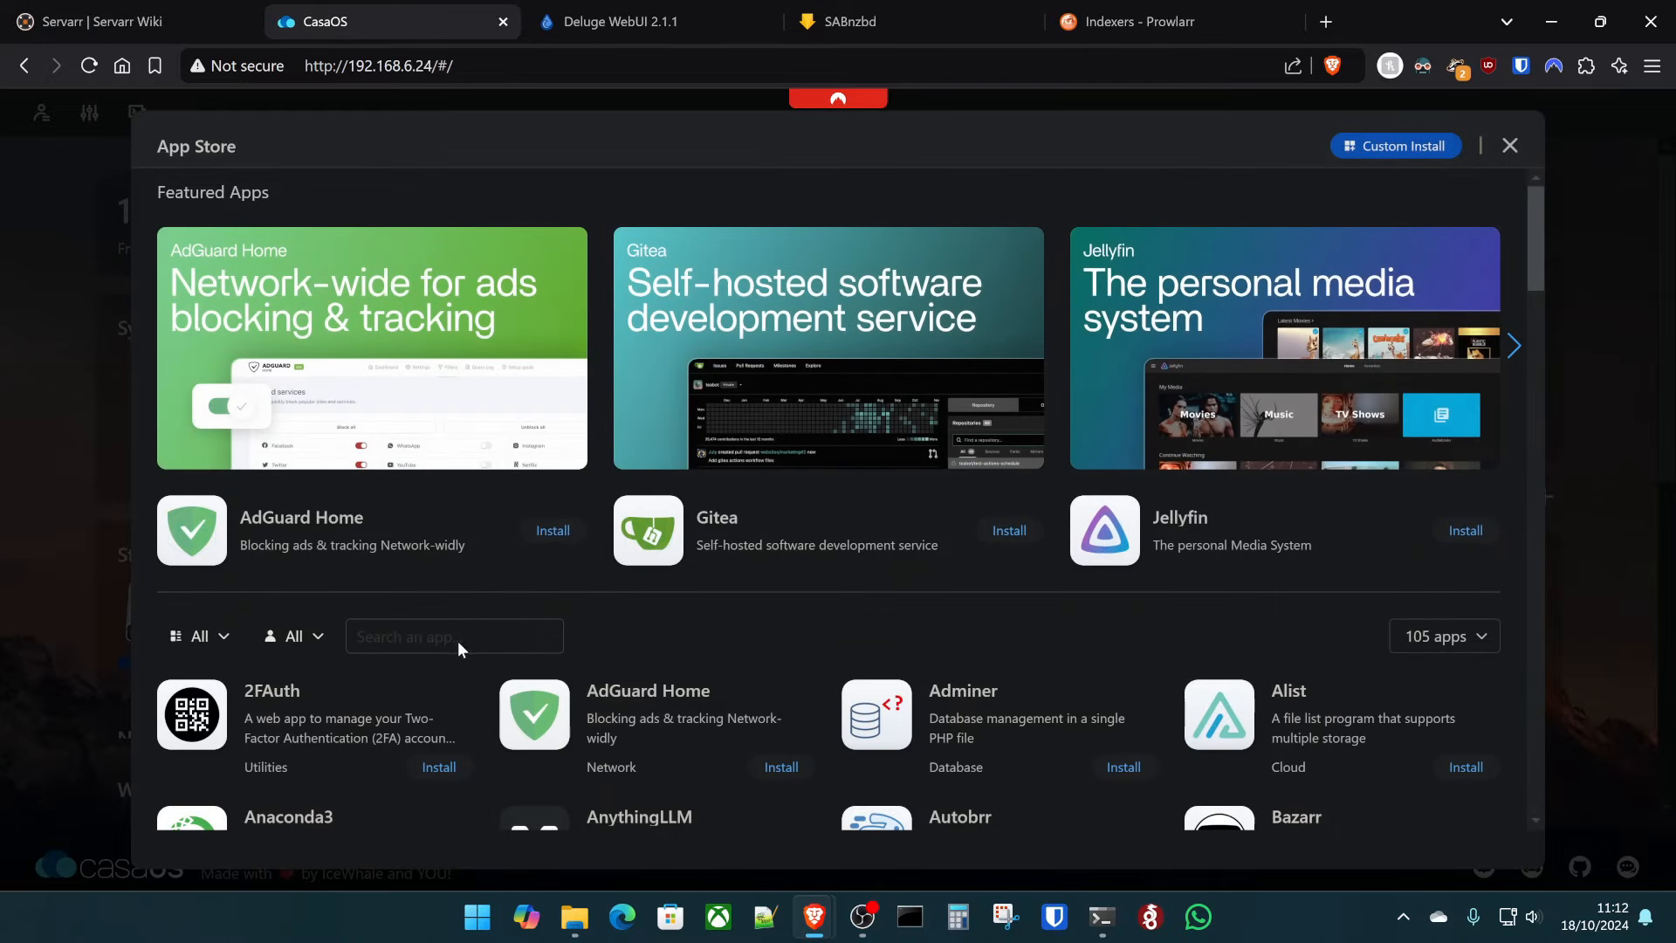
{"action": "type", "text": "arr"}
{"action": "scroll", "coordinate": [1423, 602], "scroll_direction": "down", "scroll_amount": 2}
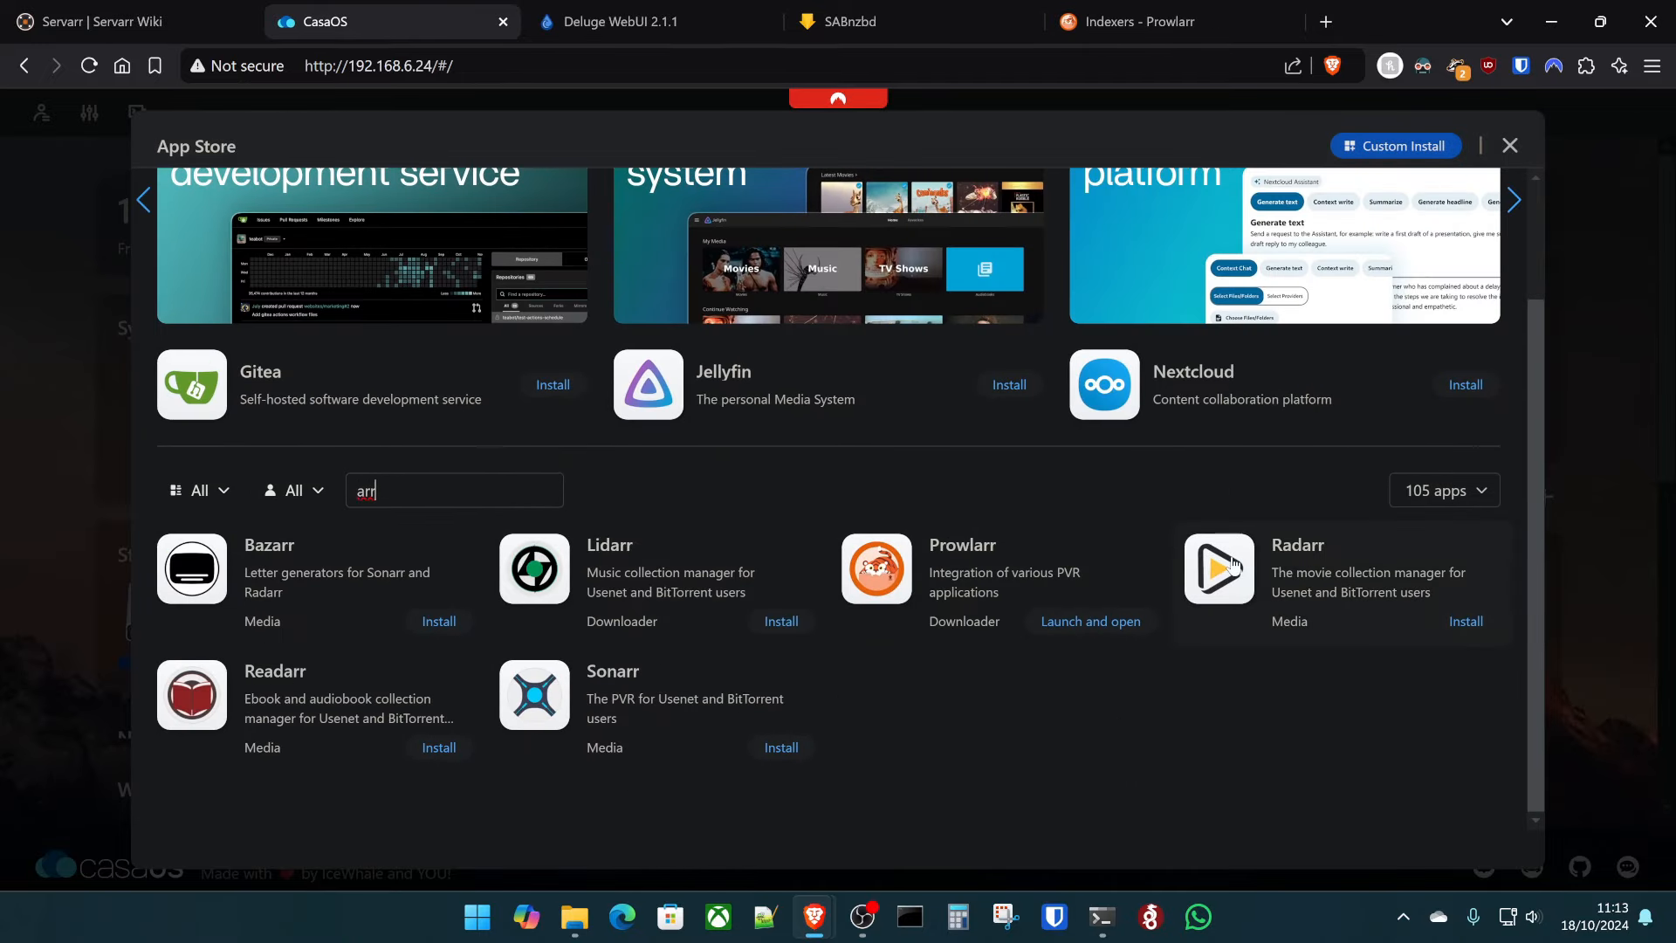
{"action": "left_click", "coordinate": [1369, 602]}
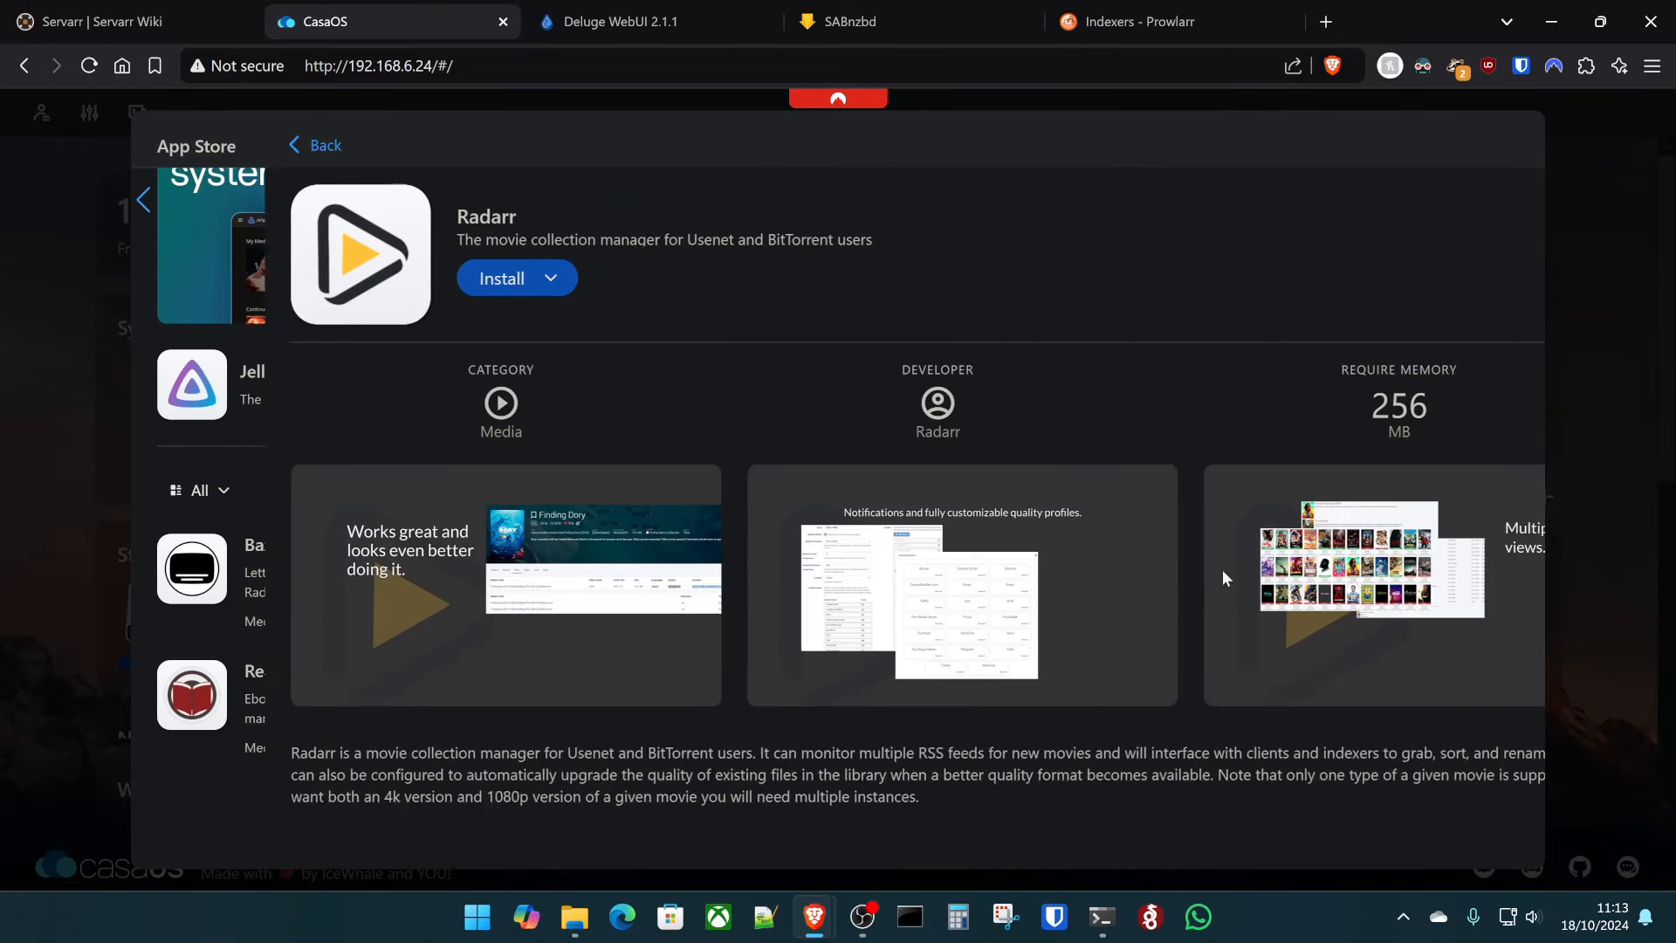
{"action": "left_click", "coordinate": [418, 278]}
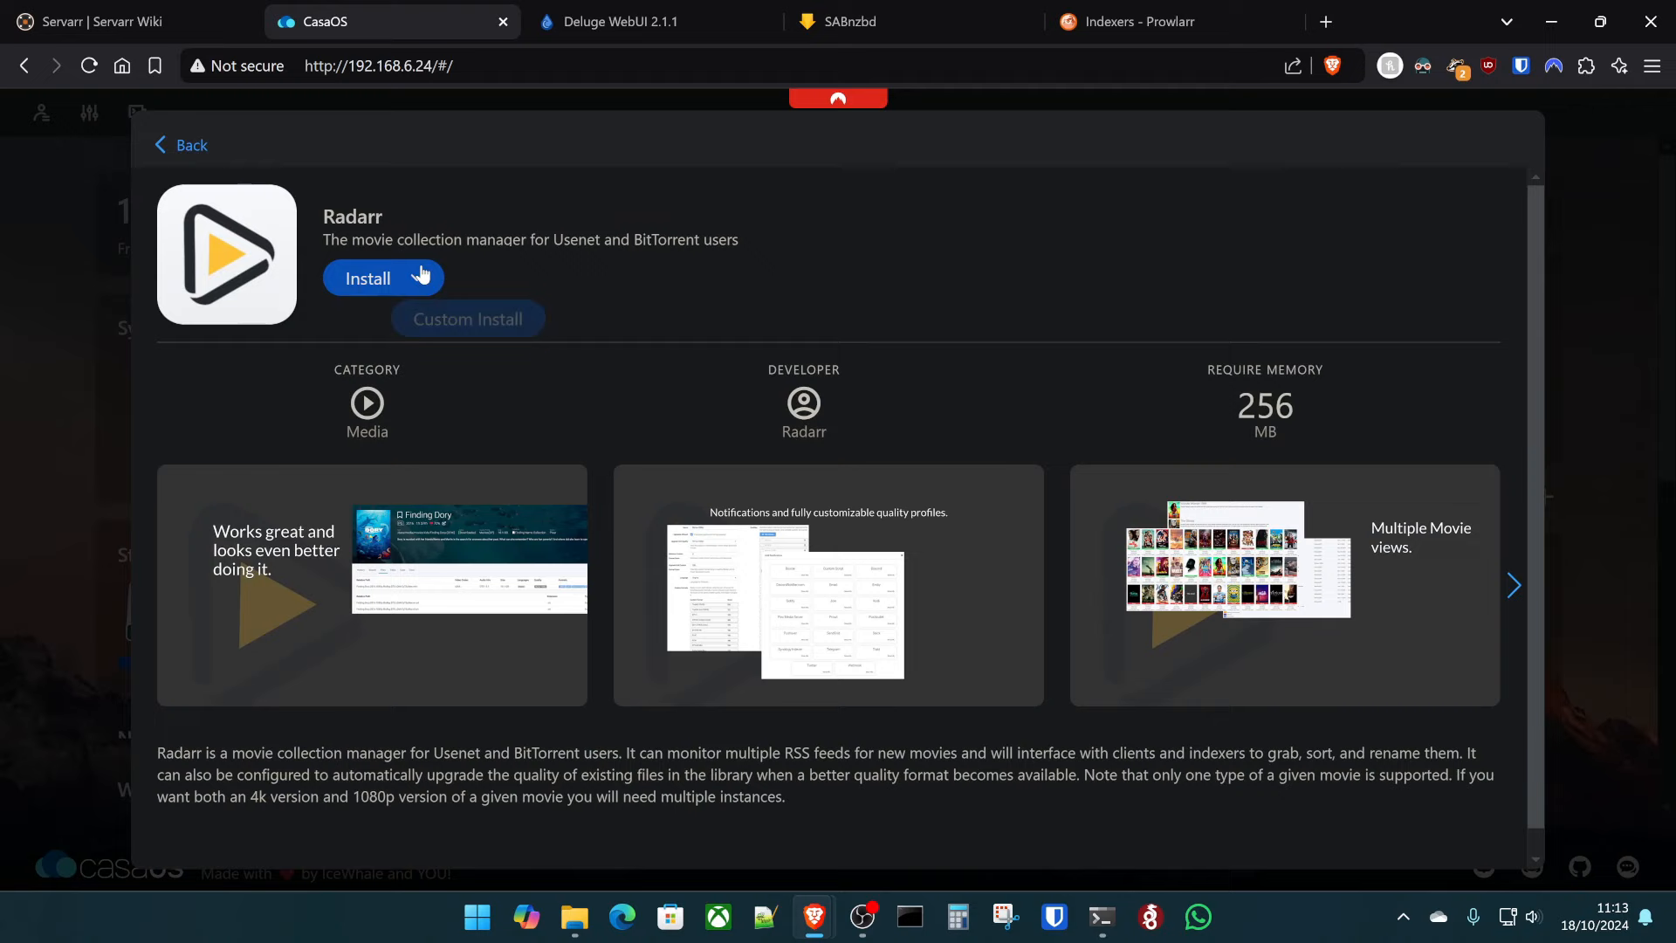
{"action": "left_click", "coordinate": [461, 320]}
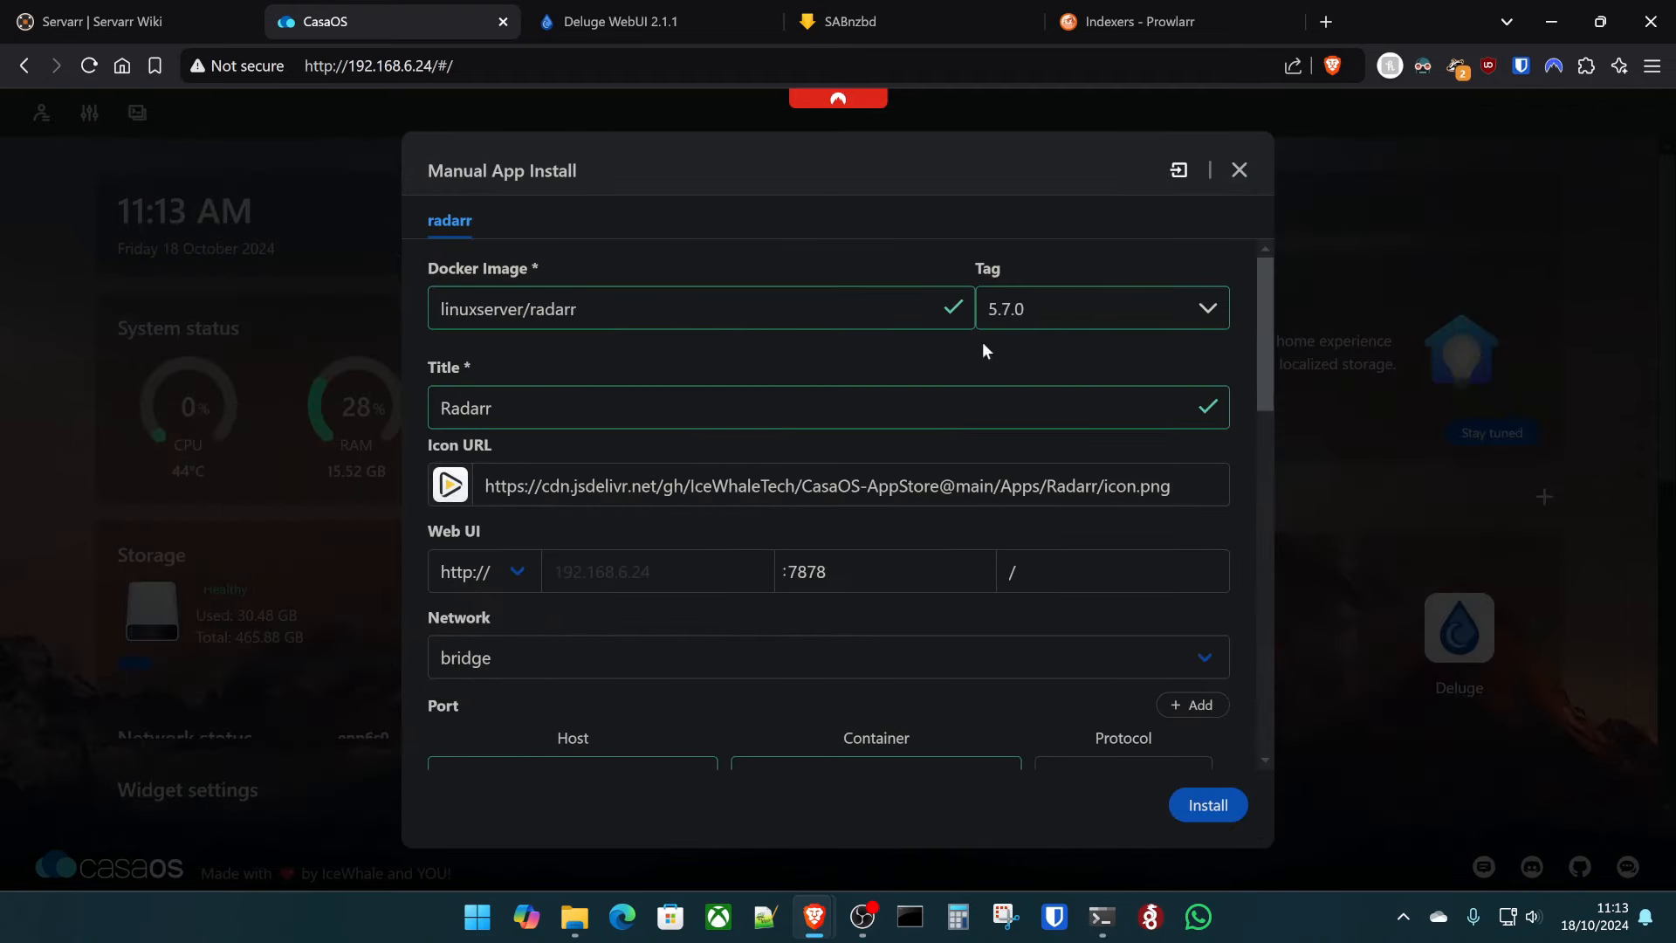
- Set the Radarr image tag to latest and replace $AppID with radarr in the config host path
{"action": "left_click", "coordinate": [1058, 318]}
{"action": "left_click", "coordinate": [1039, 366]}
{"action": "scroll", "coordinate": [636, 347], "scroll_direction": "down", "scroll_amount": 3}
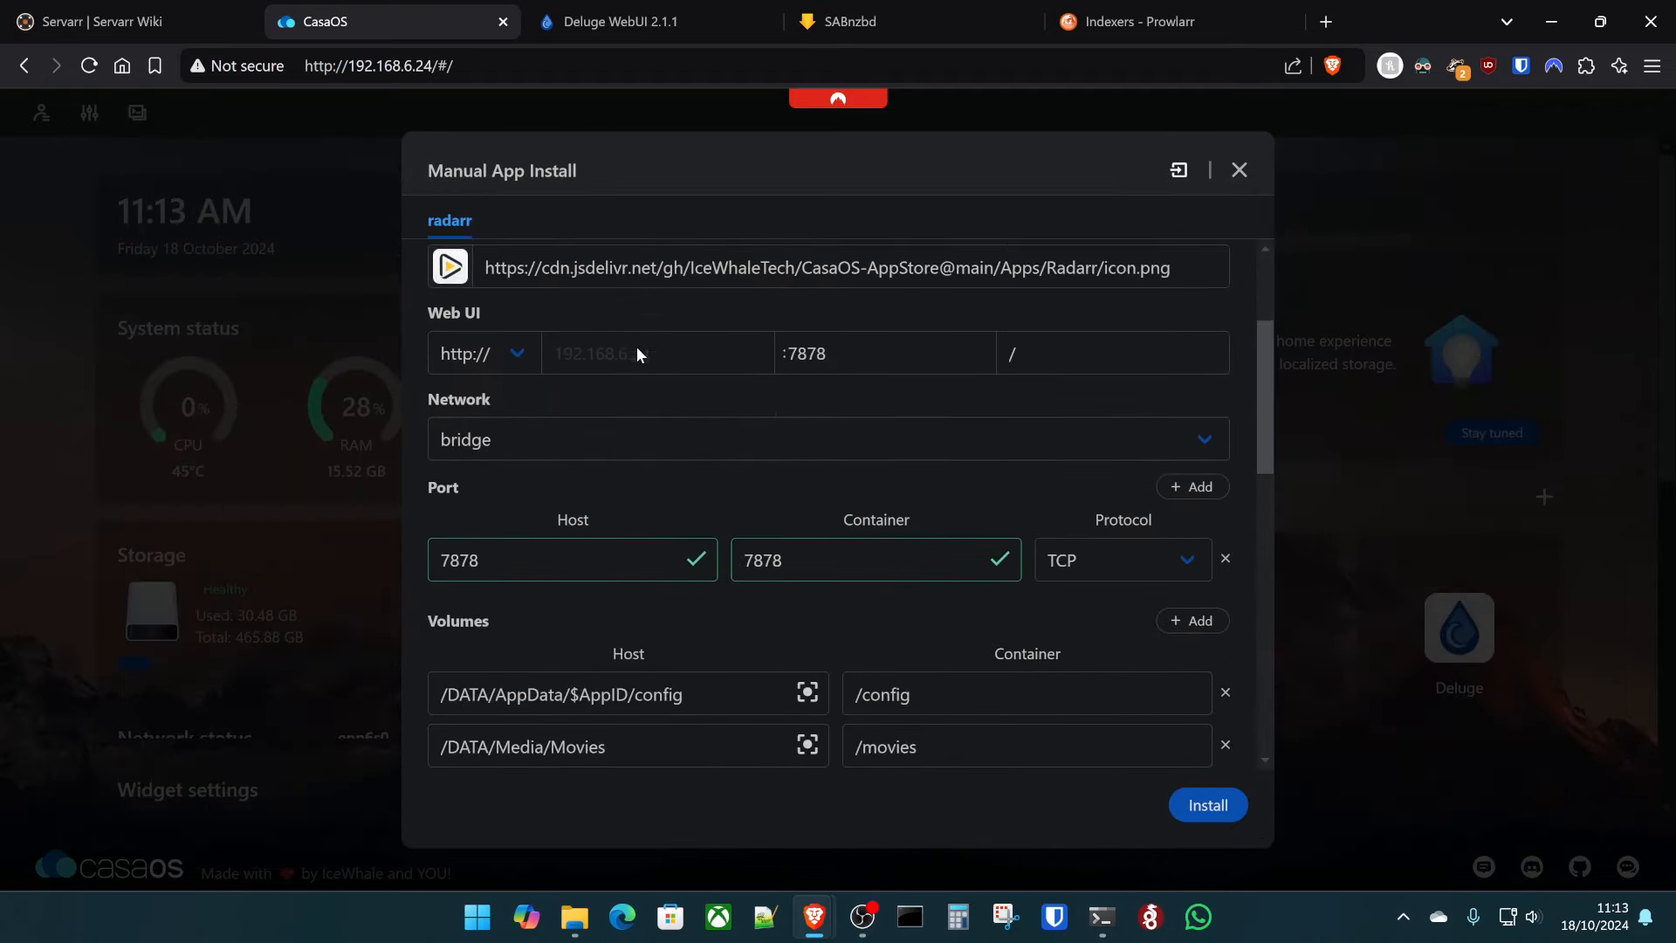
{"action": "scroll", "coordinate": [916, 374], "scroll_direction": "down", "scroll_amount": 3}
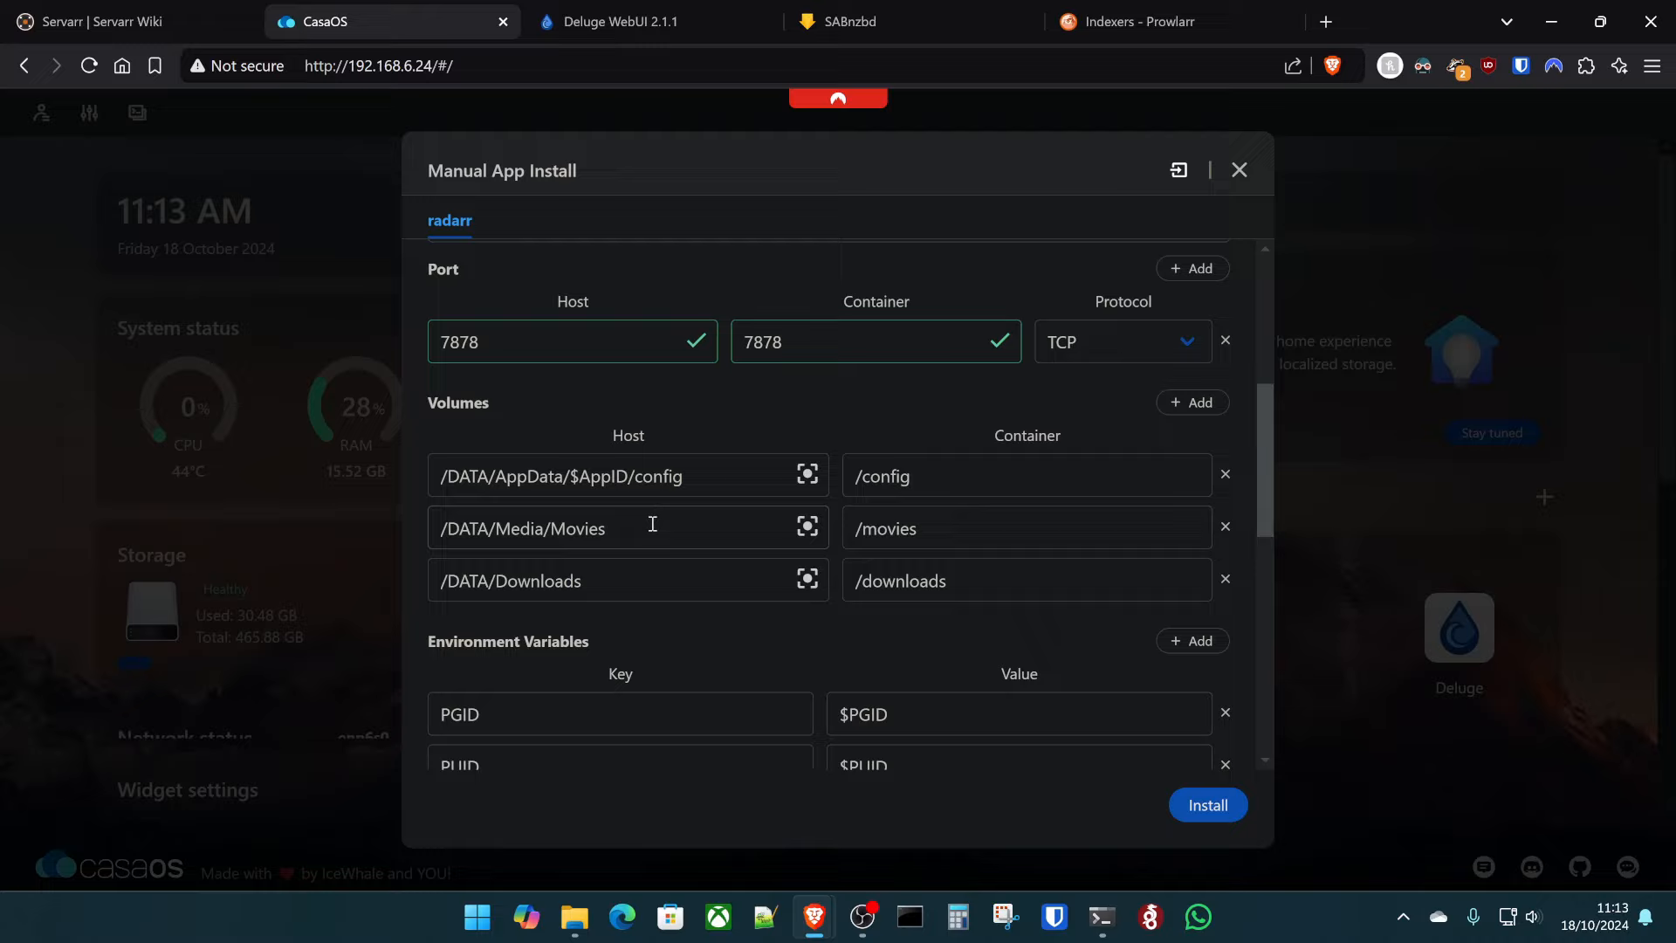
{"action": "scroll", "coordinate": [652, 524], "scroll_direction": "up", "scroll_amount": 6}
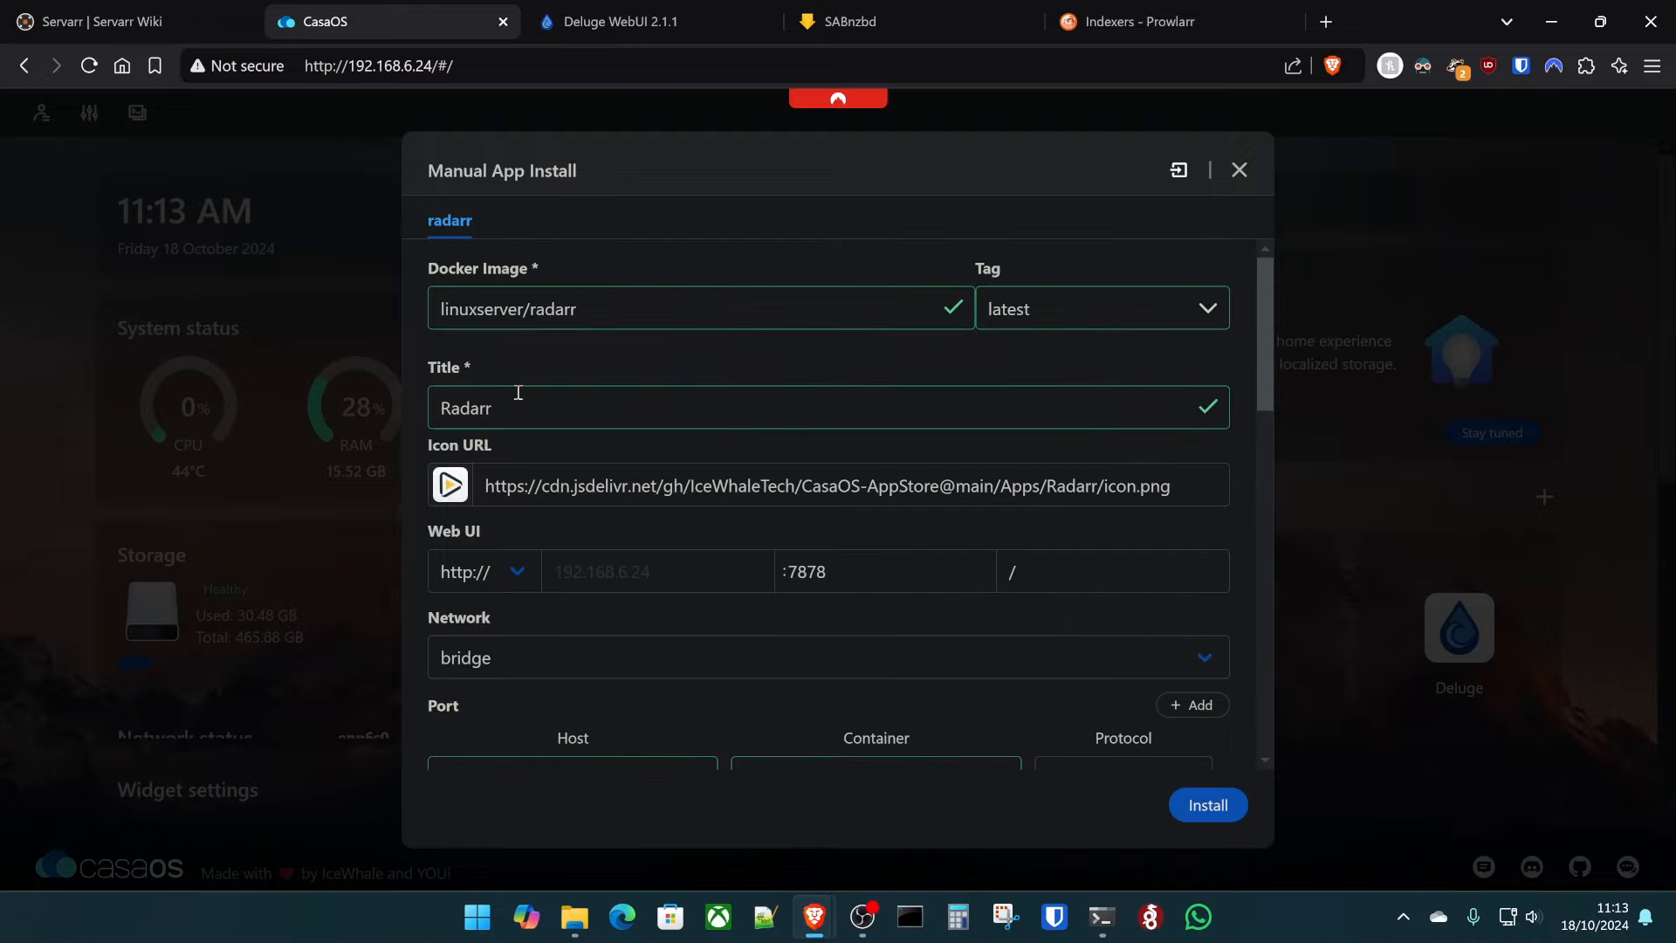
{"action": "double_click", "coordinate": [558, 310]}
{"action": "key", "text": "ctrl+c"}
{"action": "scroll", "coordinate": [629, 437], "scroll_direction": "down", "scroll_amount": 6}
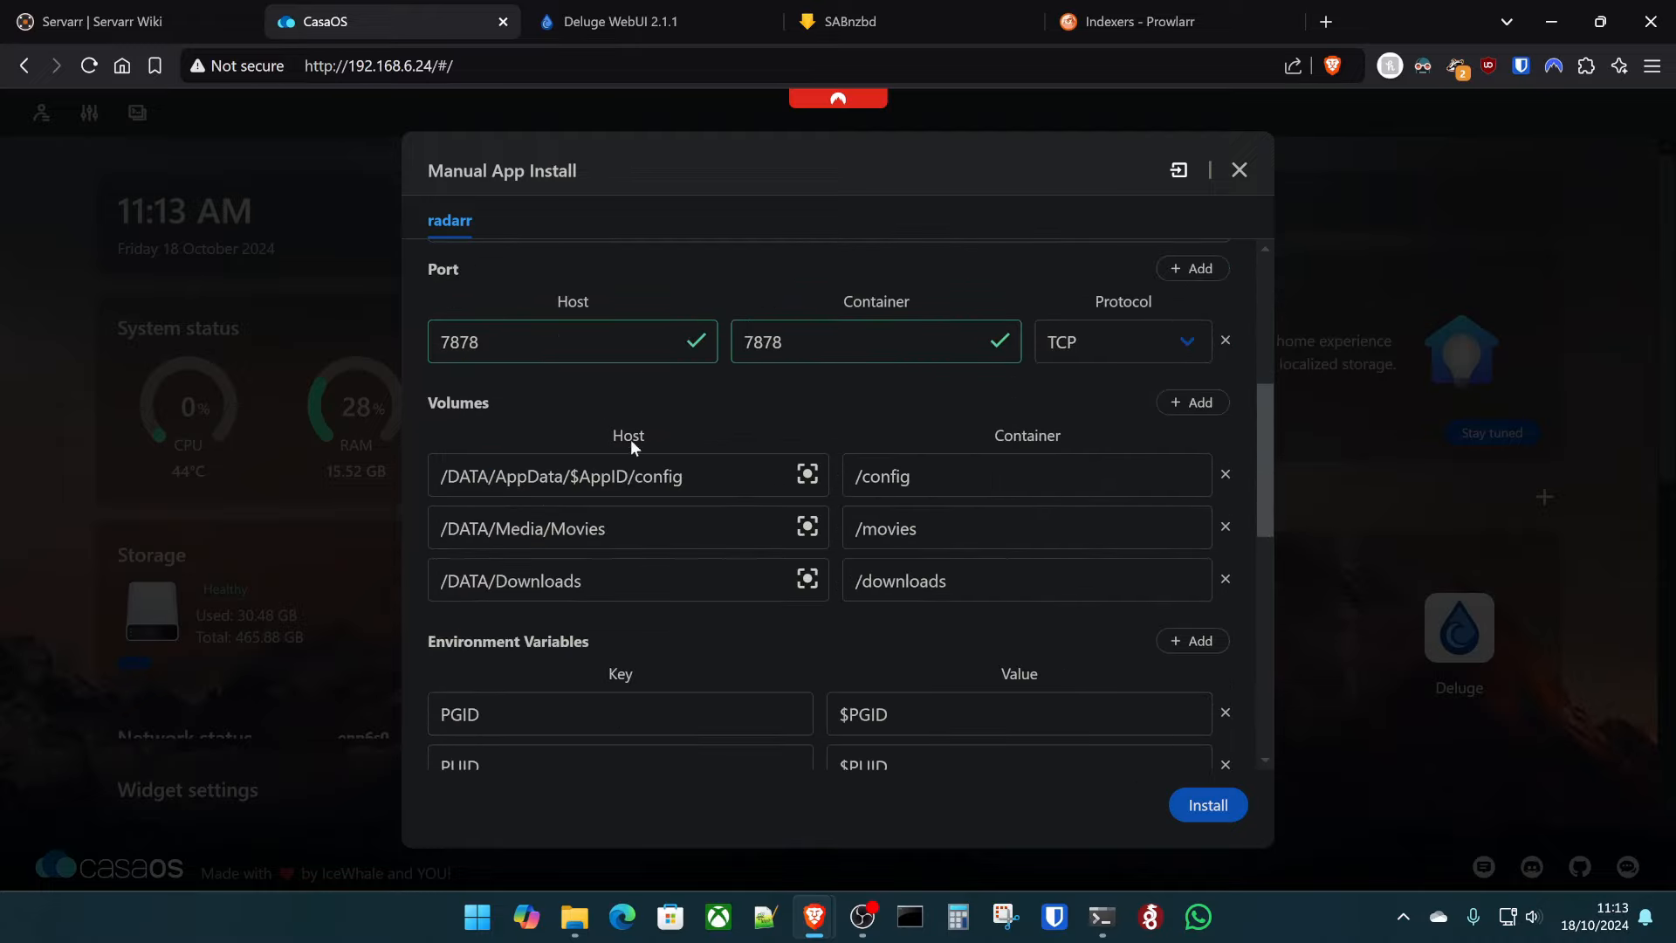
{"action": "left_click_drag", "start_coordinate": [627, 483], "coordinate": [574, 478]}
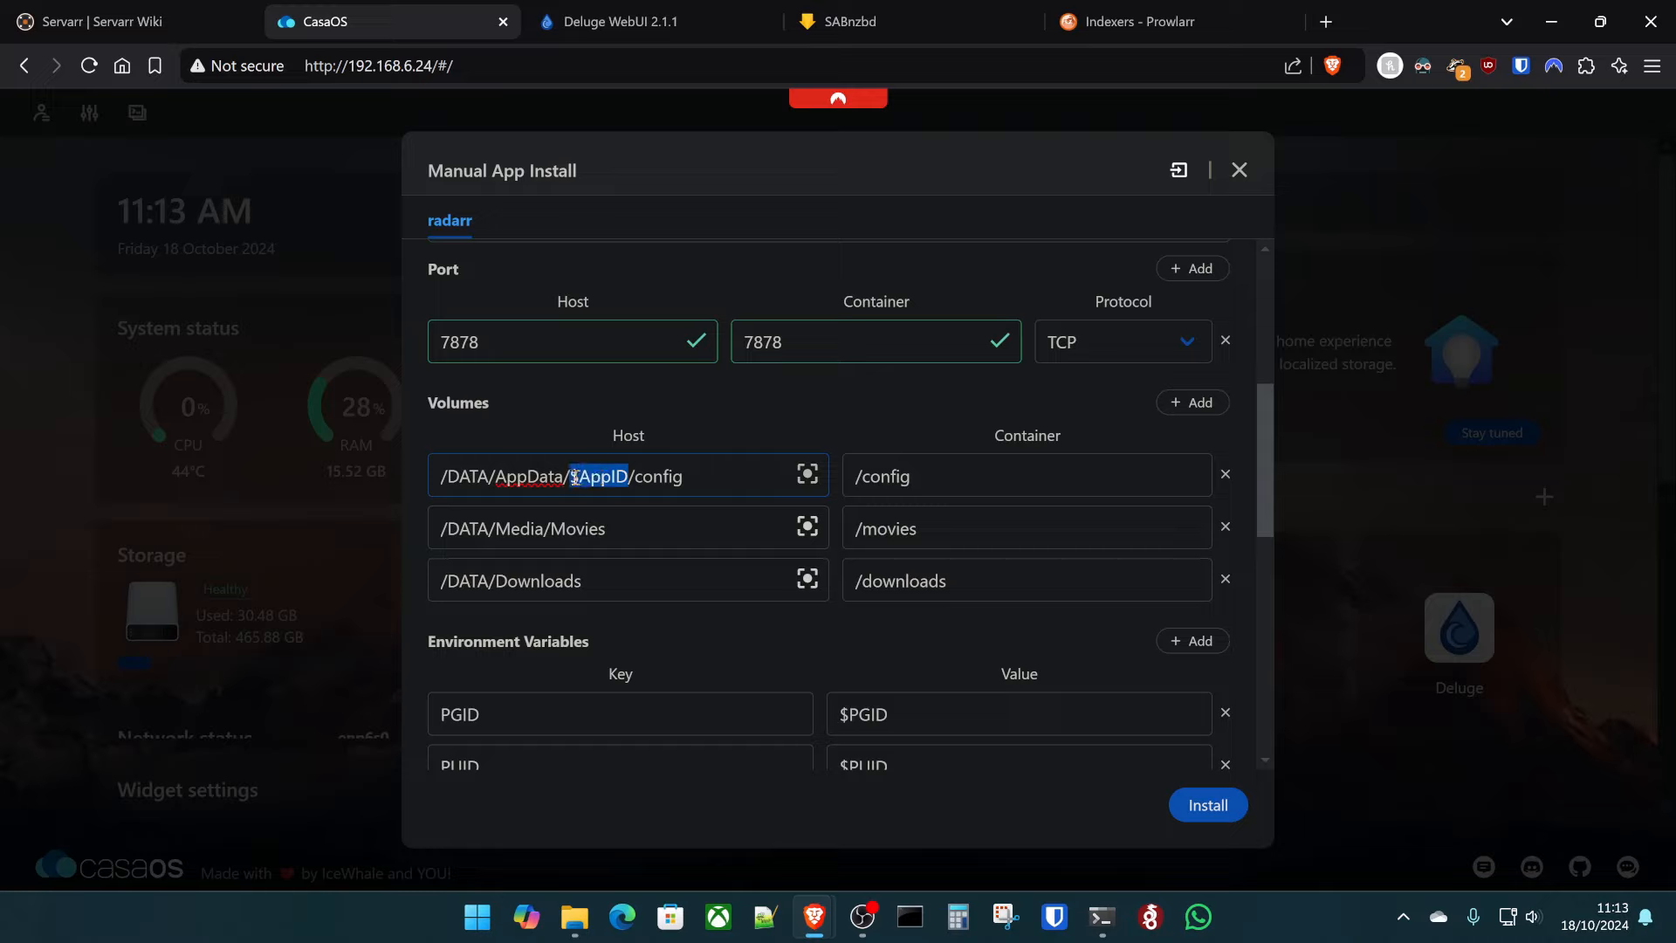
{"action": "key", "text": "ctrl+v"}
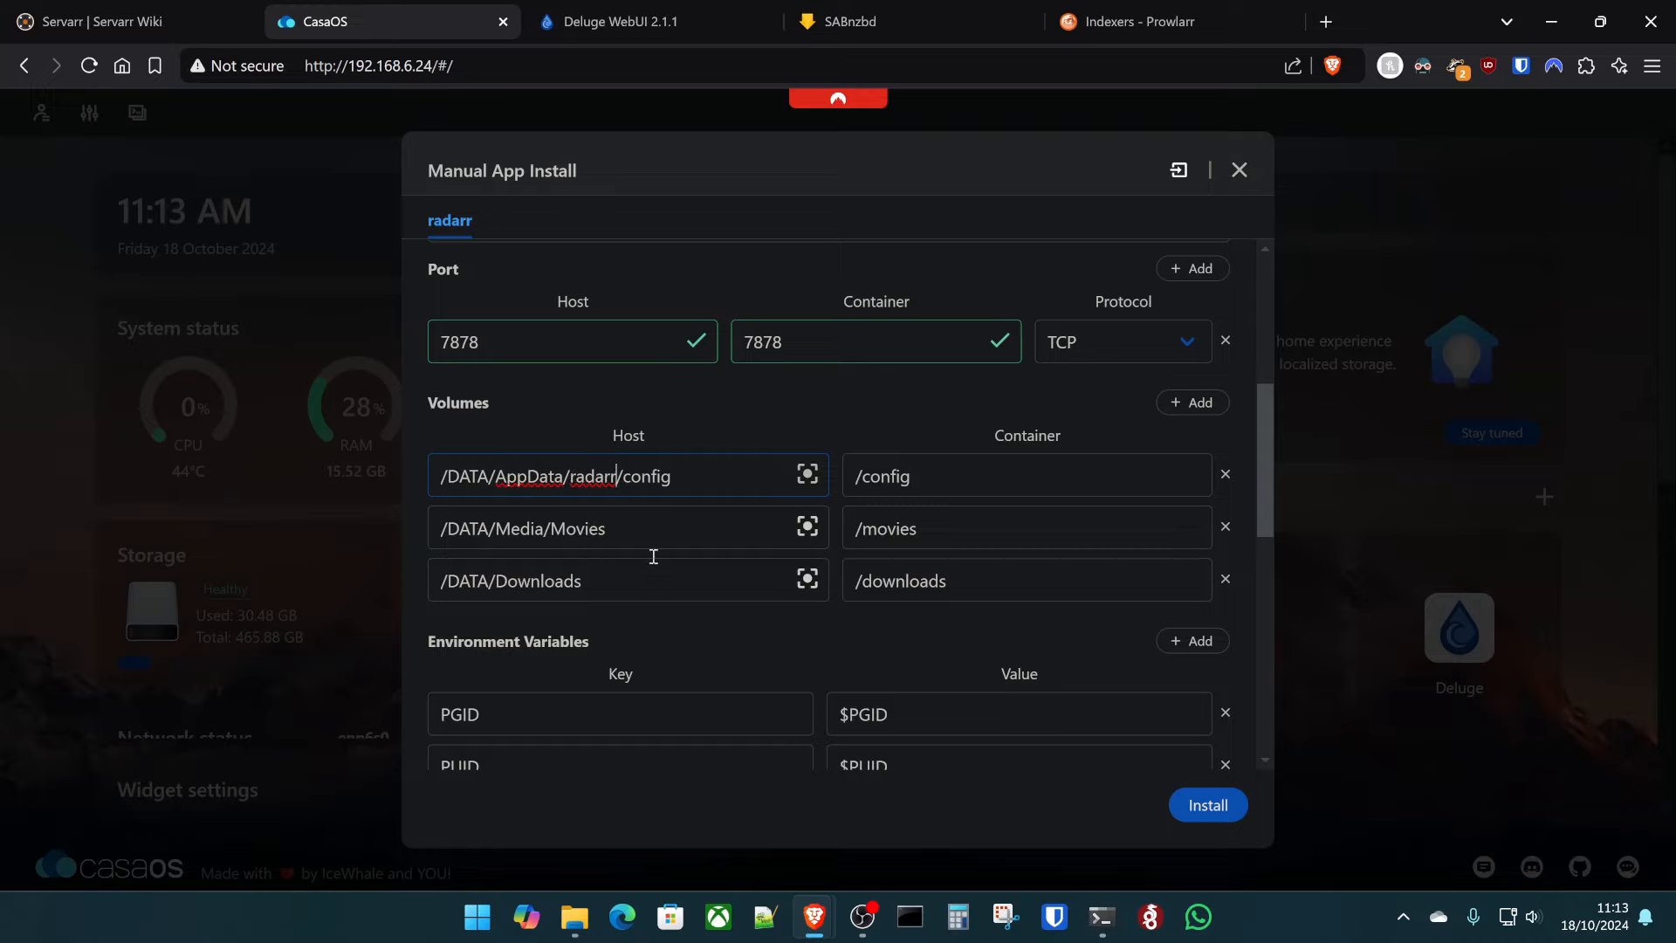
- Prefix the /movies container path with /data and adjust the Movies host path
{"action": "left_click", "coordinate": [860, 529]}
{"action": "type", "text": "/data"}
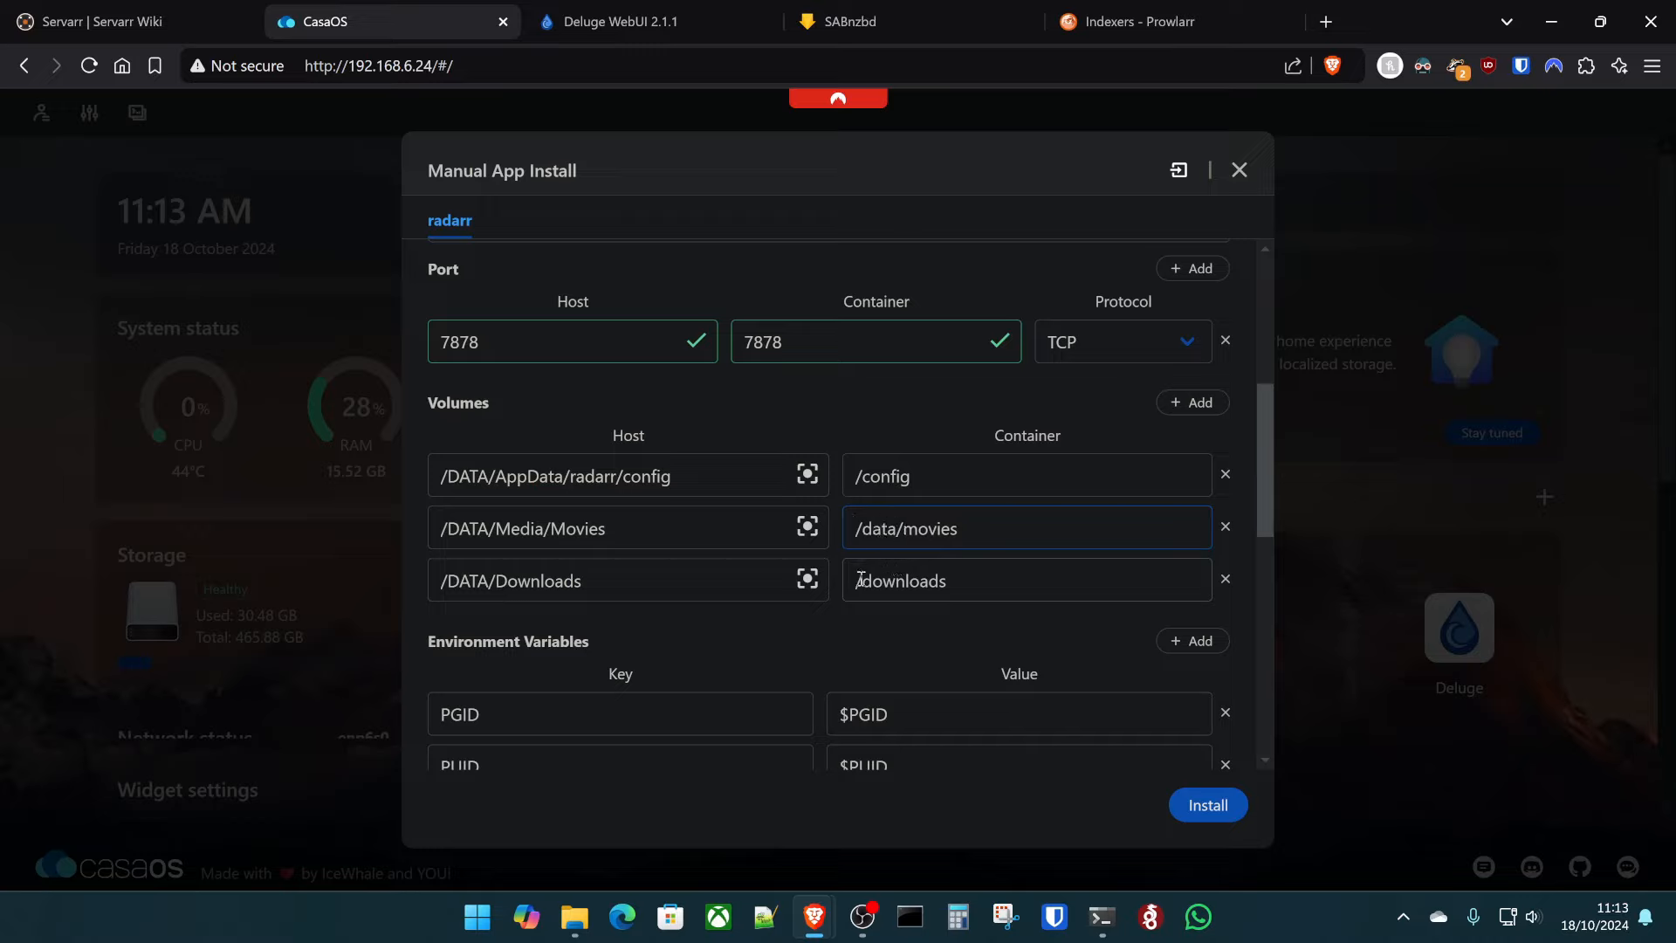
{"action": "type", "text": "/data"}
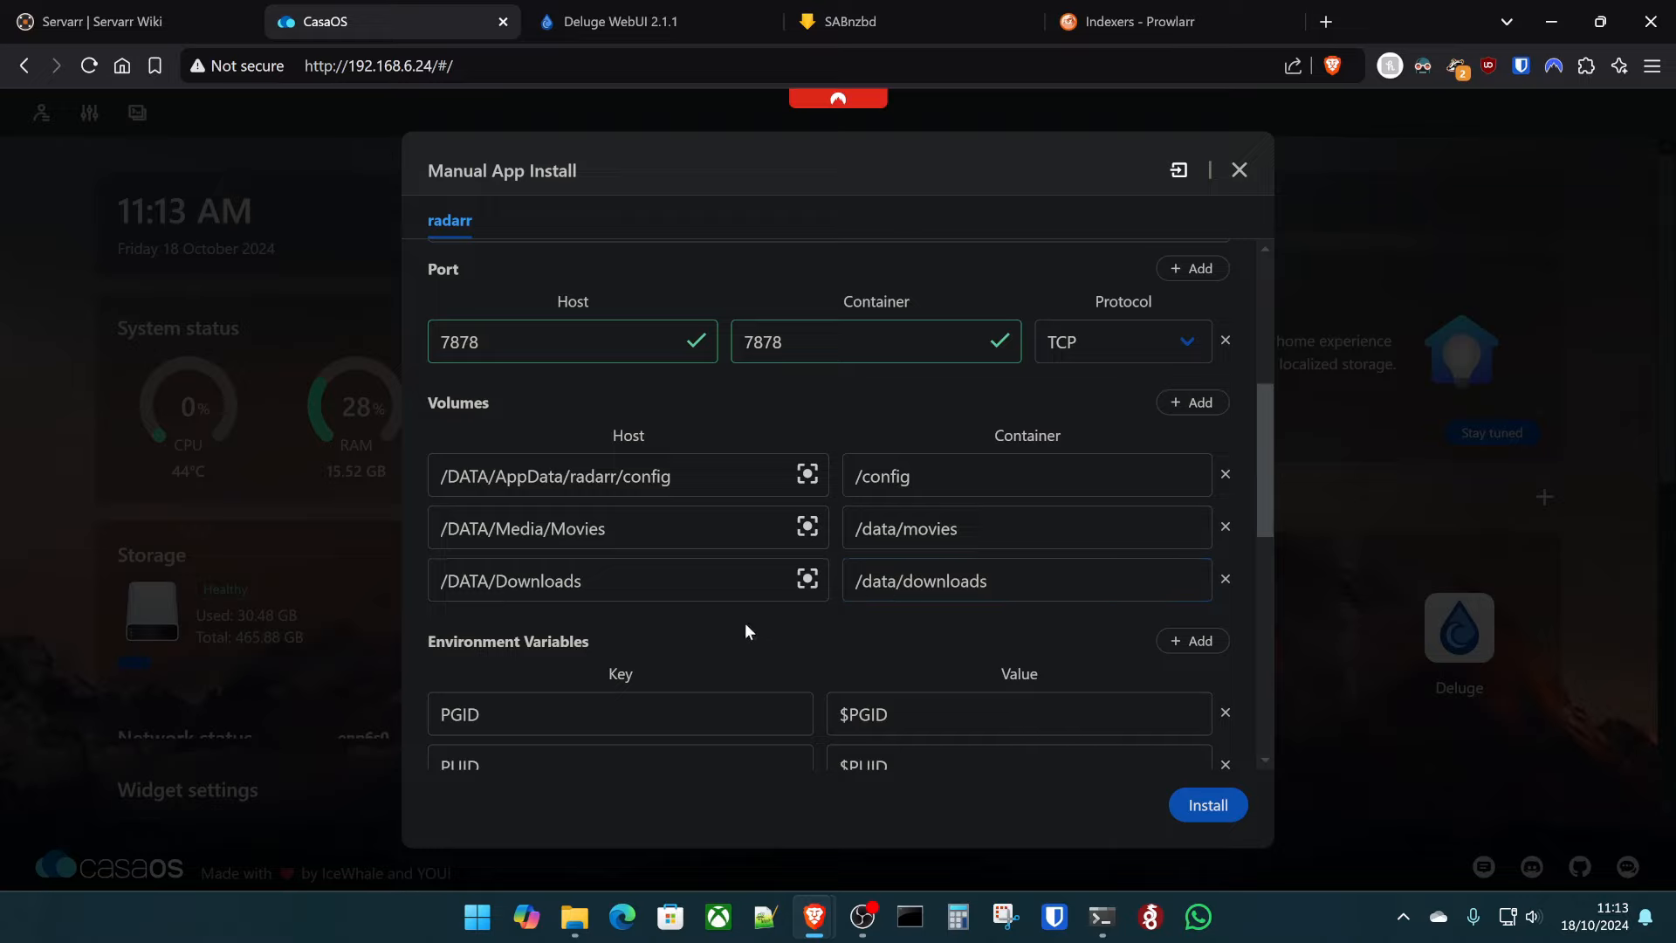
{"action": "triple_click", "coordinate": [571, 530]}
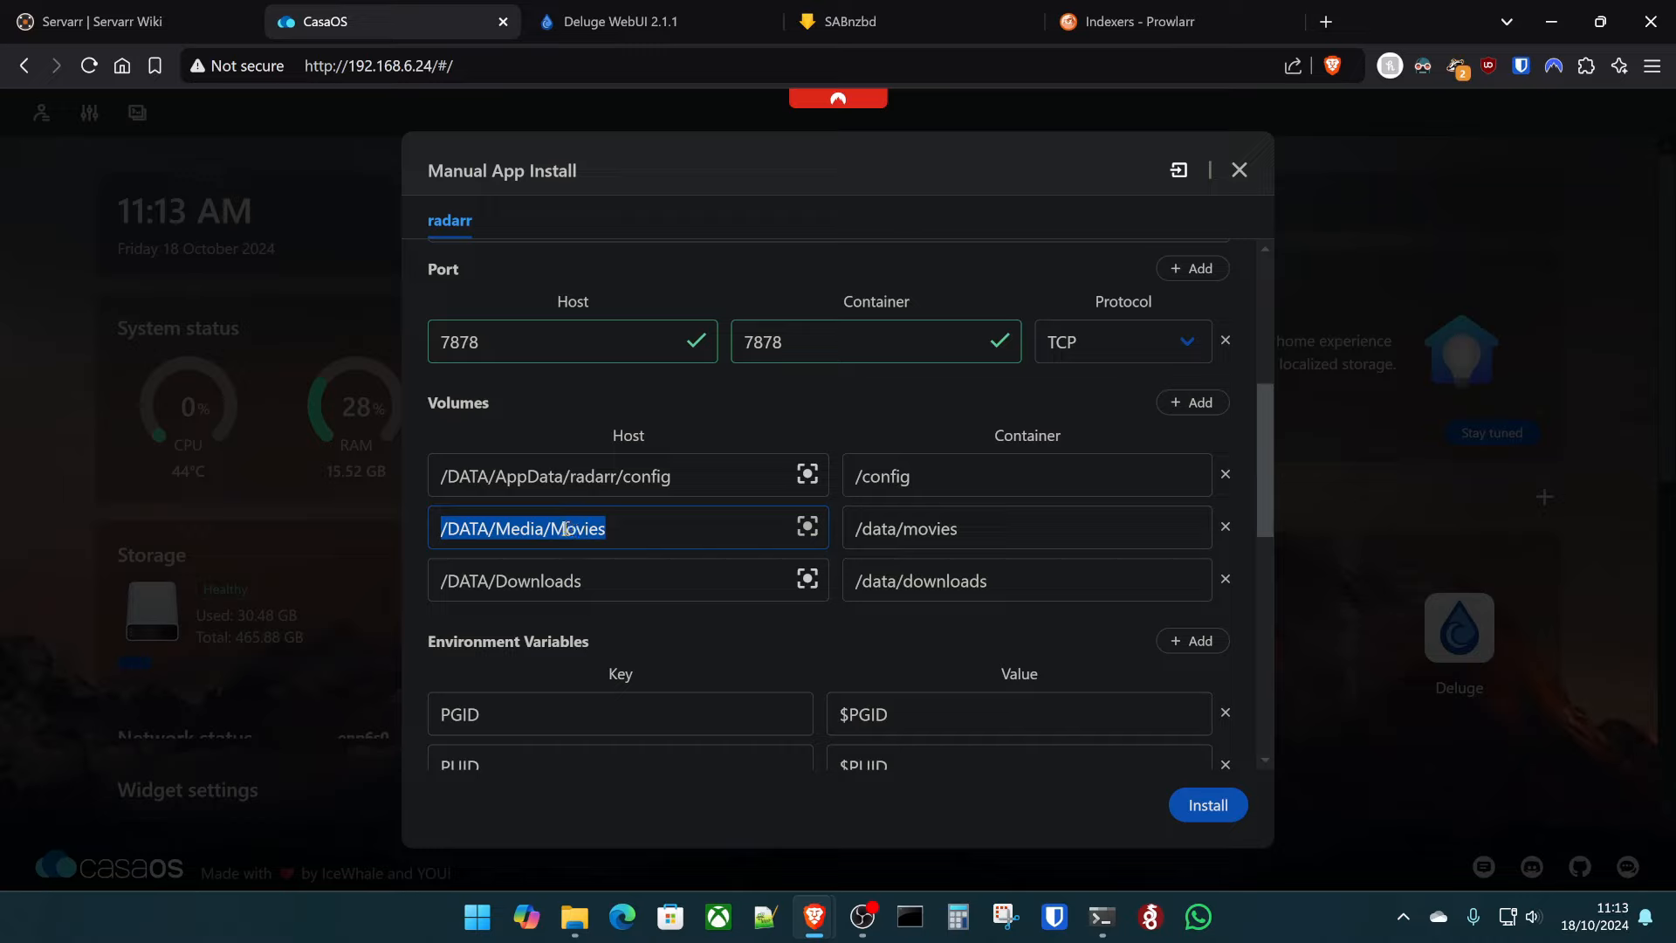
{"action": "left_click", "coordinate": [455, 534]}
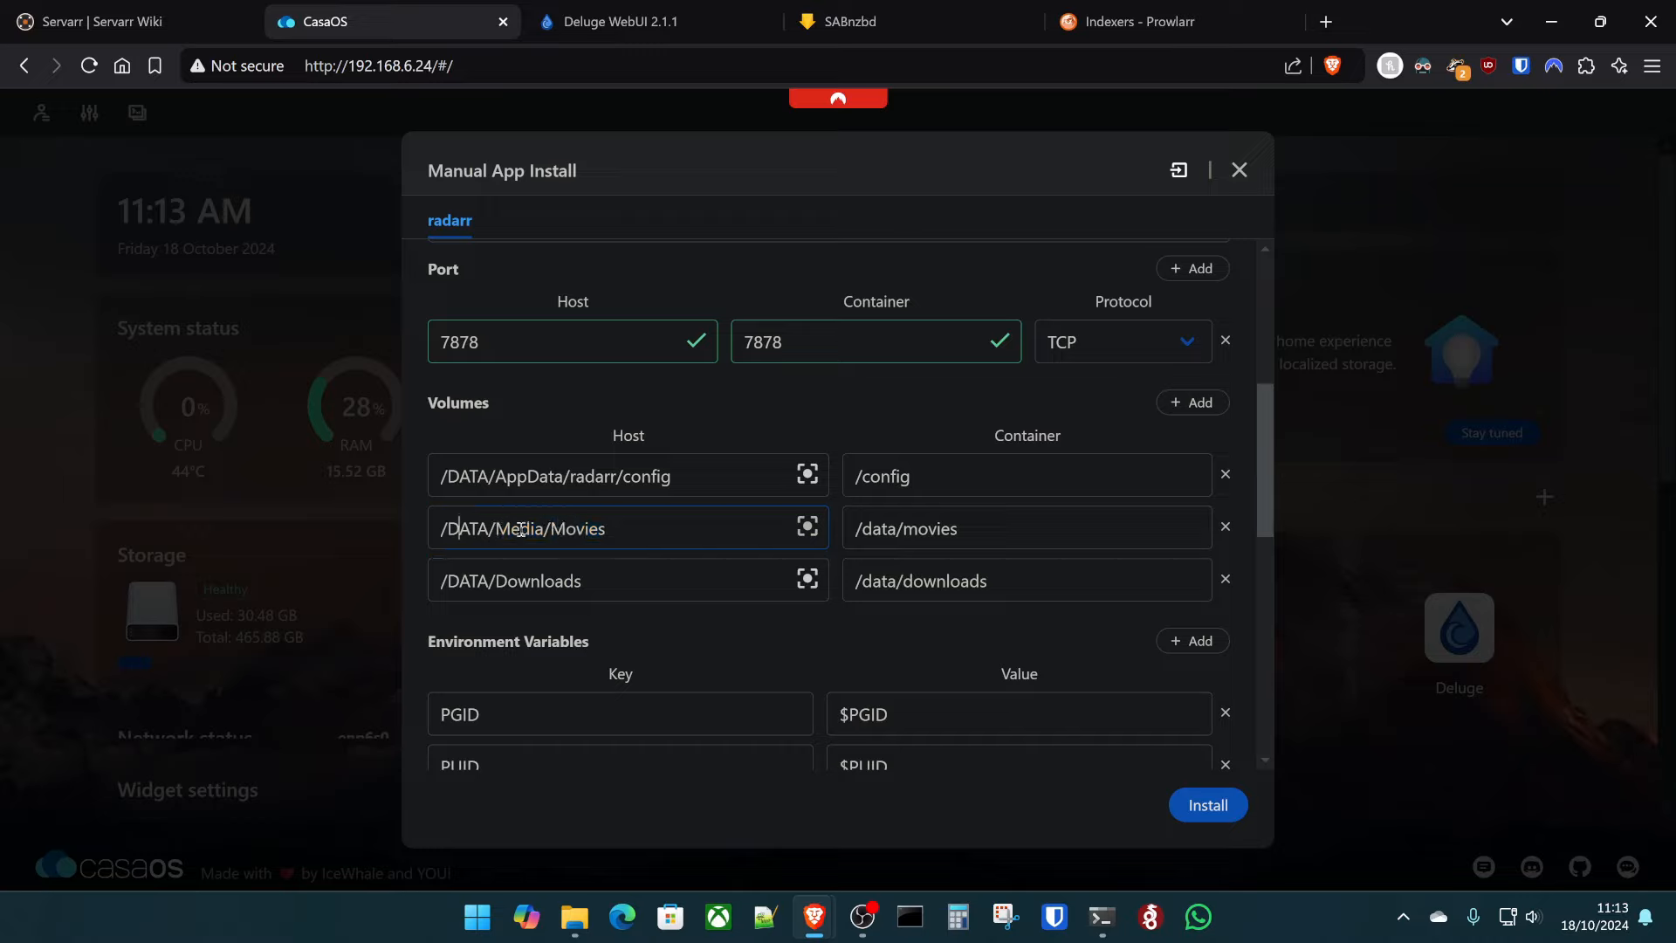
{"action": "double_click", "coordinate": [472, 529]}
{"action": "left_click", "coordinate": [591, 524]}
{"action": "double_click", "coordinate": [468, 528]}
{"action": "left_click", "coordinate": [471, 528]}
{"action": "double_click", "coordinate": [515, 531]}
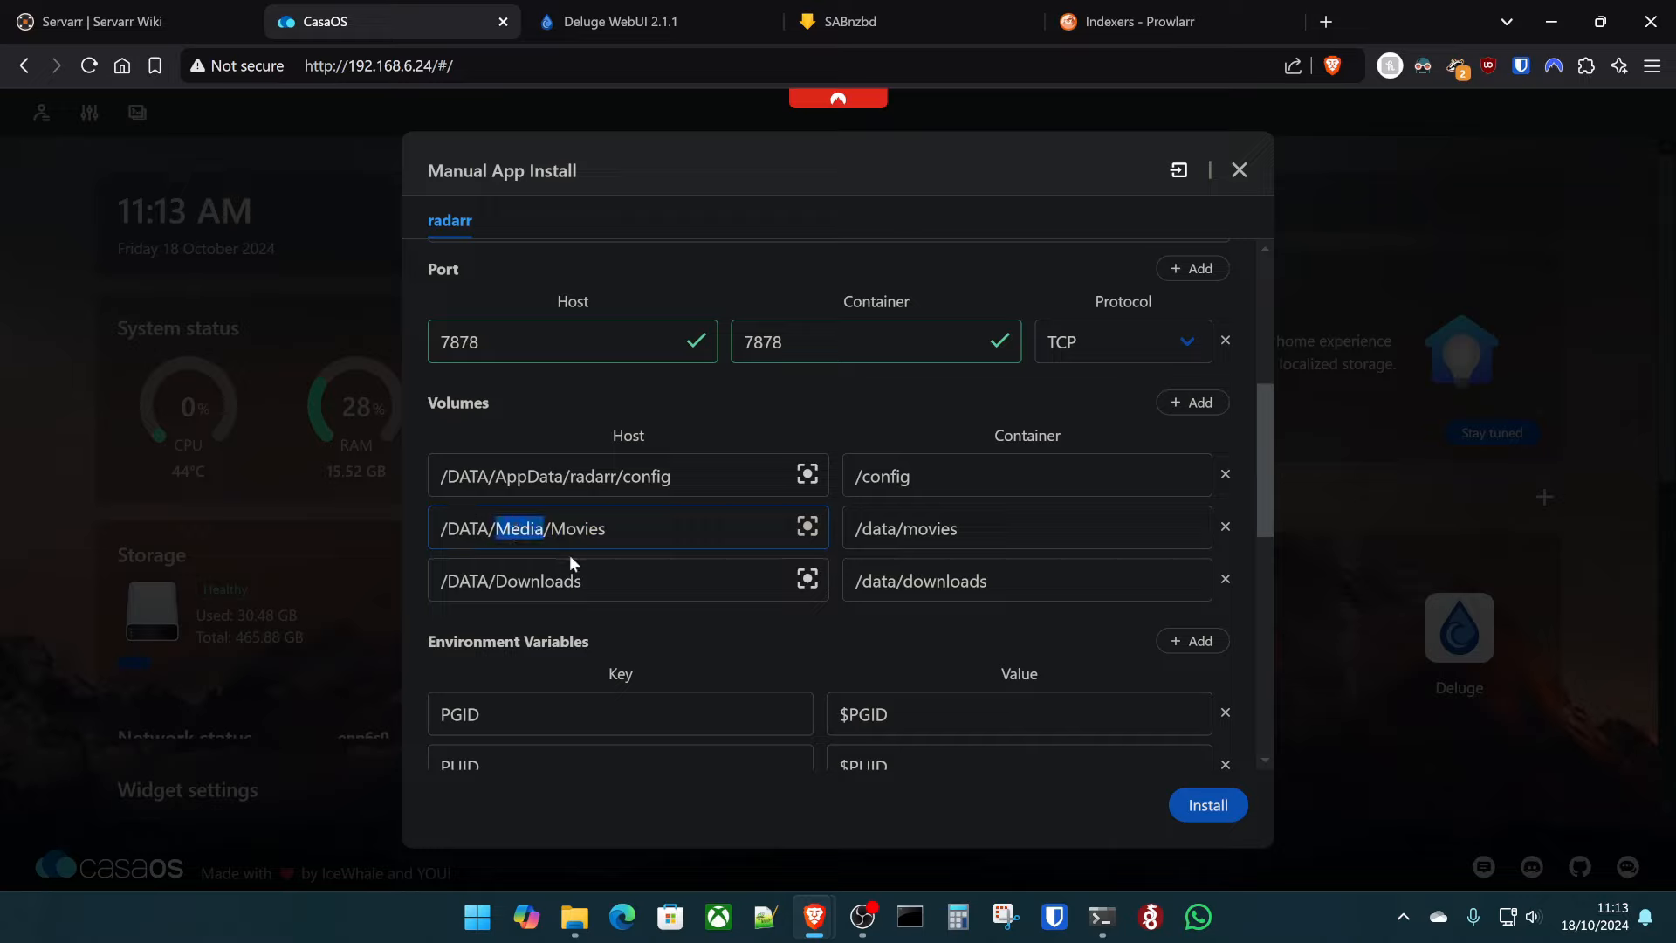
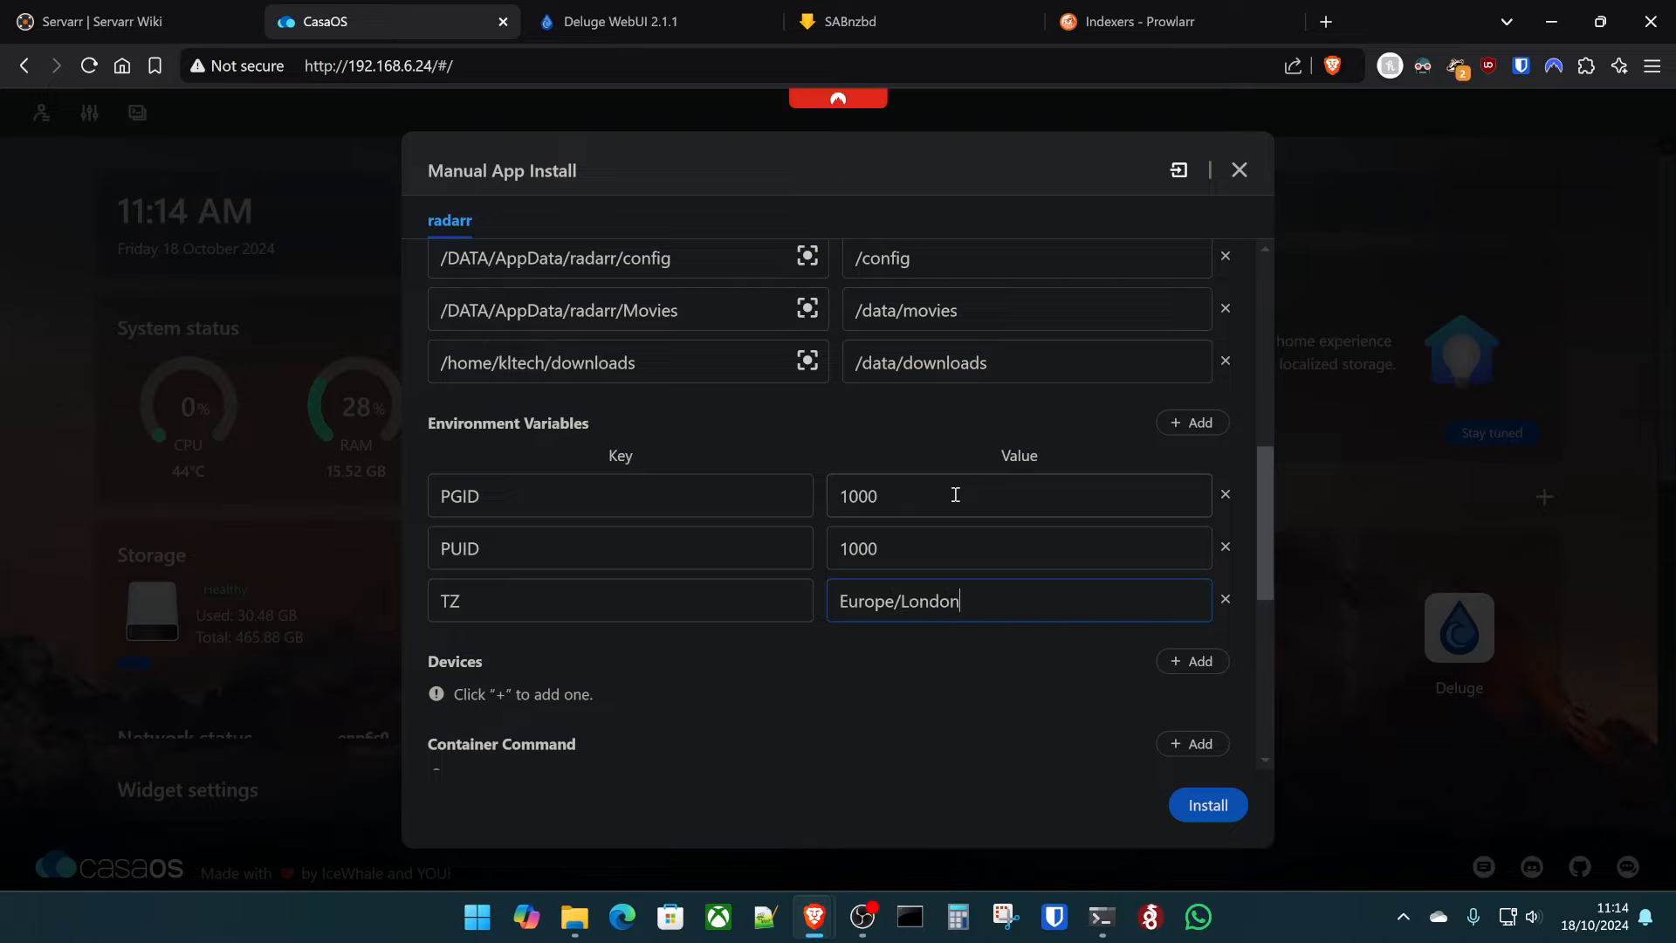
- Scroll the Radarr manual install form to review port 7878, the three volumes and the Europe/London timezone
{"action": "scroll", "coordinate": [959, 490], "scroll_direction": "up", "scroll_amount": 1}
{"action": "scroll", "coordinate": [957, 491], "scroll_direction": "down", "scroll_amount": 1}
{"action": "scroll", "coordinate": [899, 616], "scroll_direction": "down", "scroll_amount": 1}
{"action": "scroll", "coordinate": [899, 616], "scroll_direction": "down", "scroll_amount": 5}
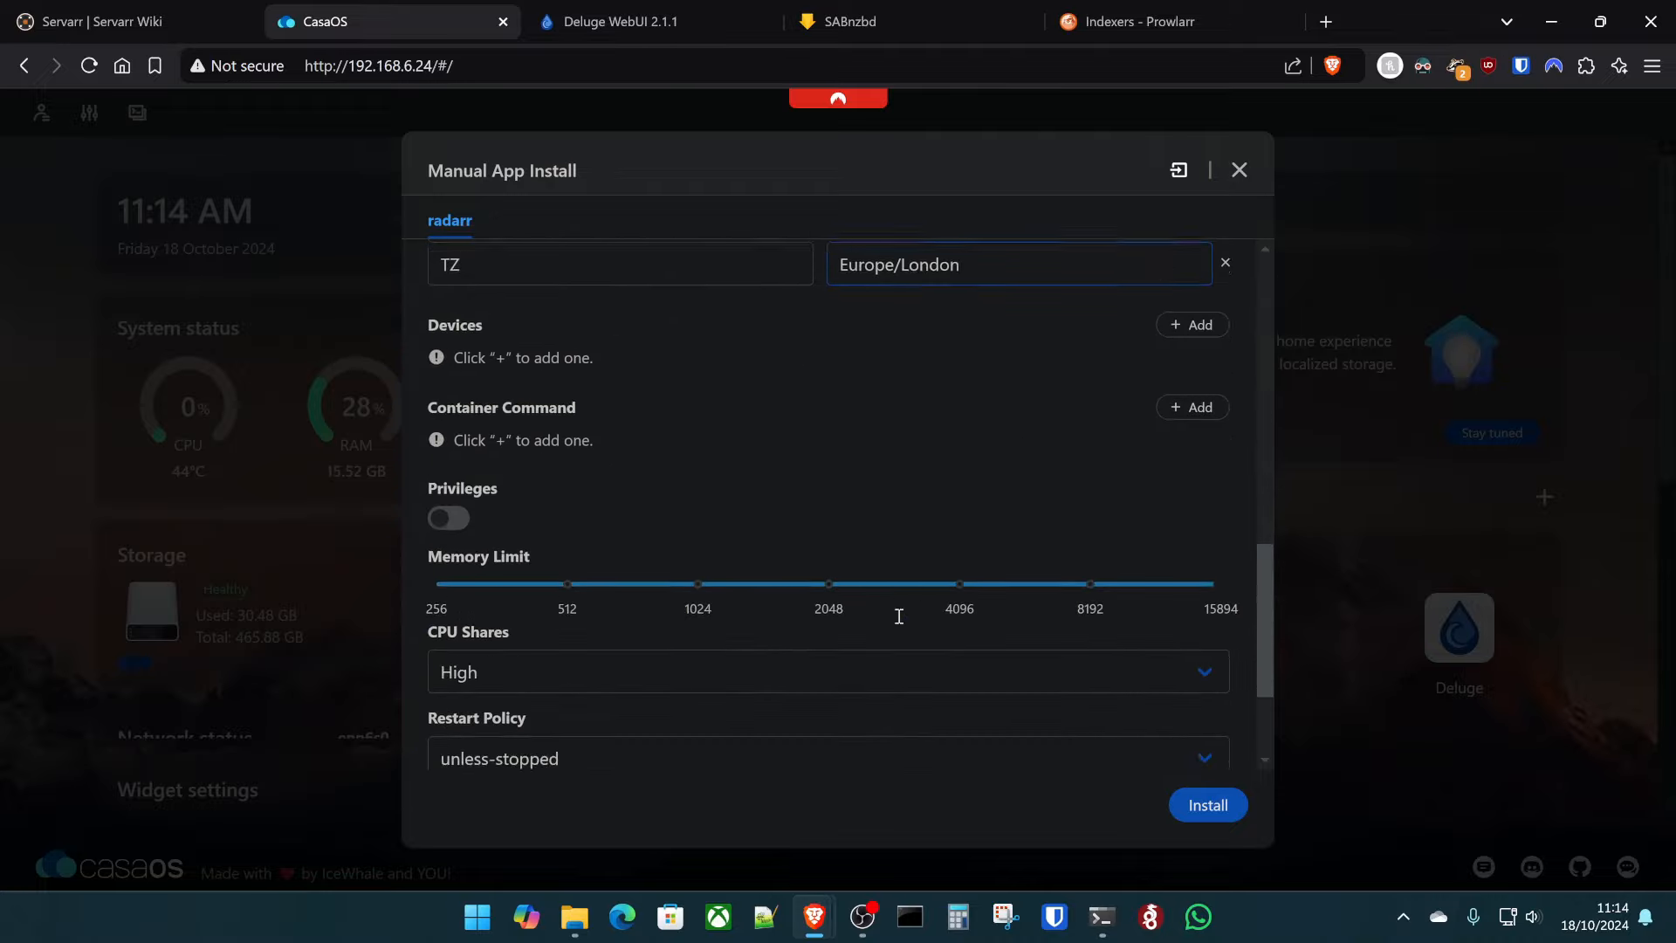
{"action": "scroll", "coordinate": [843, 653], "scroll_direction": "up", "scroll_amount": 15}
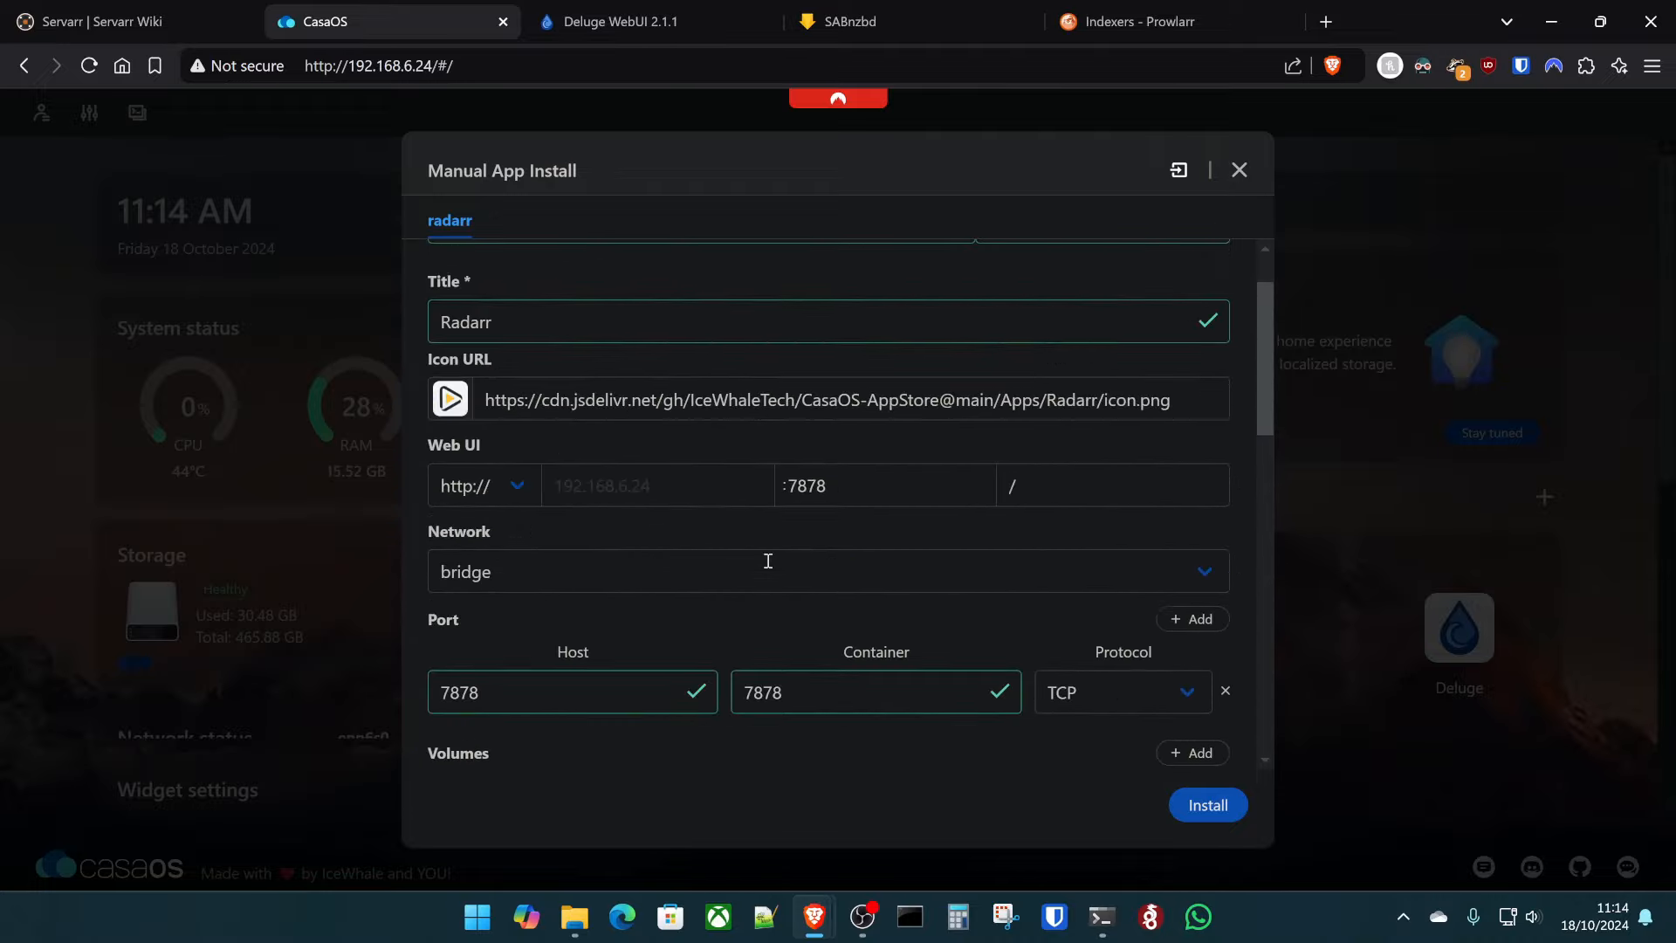
{"action": "scroll", "coordinate": [779, 561], "scroll_direction": "down", "scroll_amount": 8}
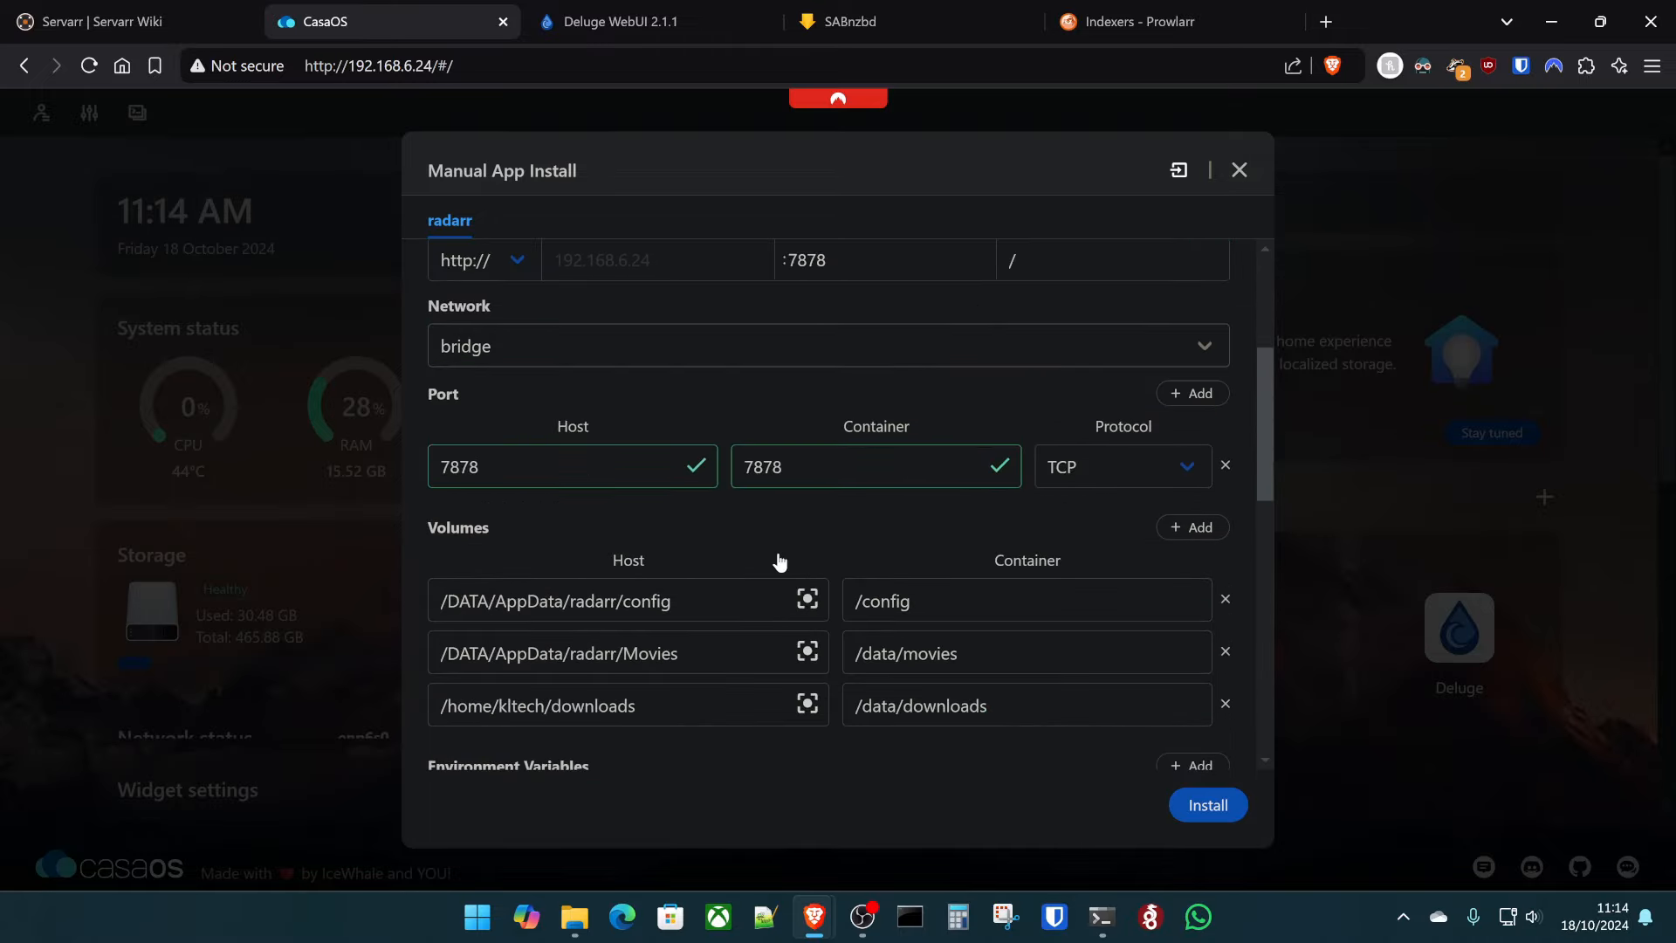
- Install Radarr, open it, and choose Forms (Login Page) authentication
{"action": "left_click", "coordinate": [1206, 804]}
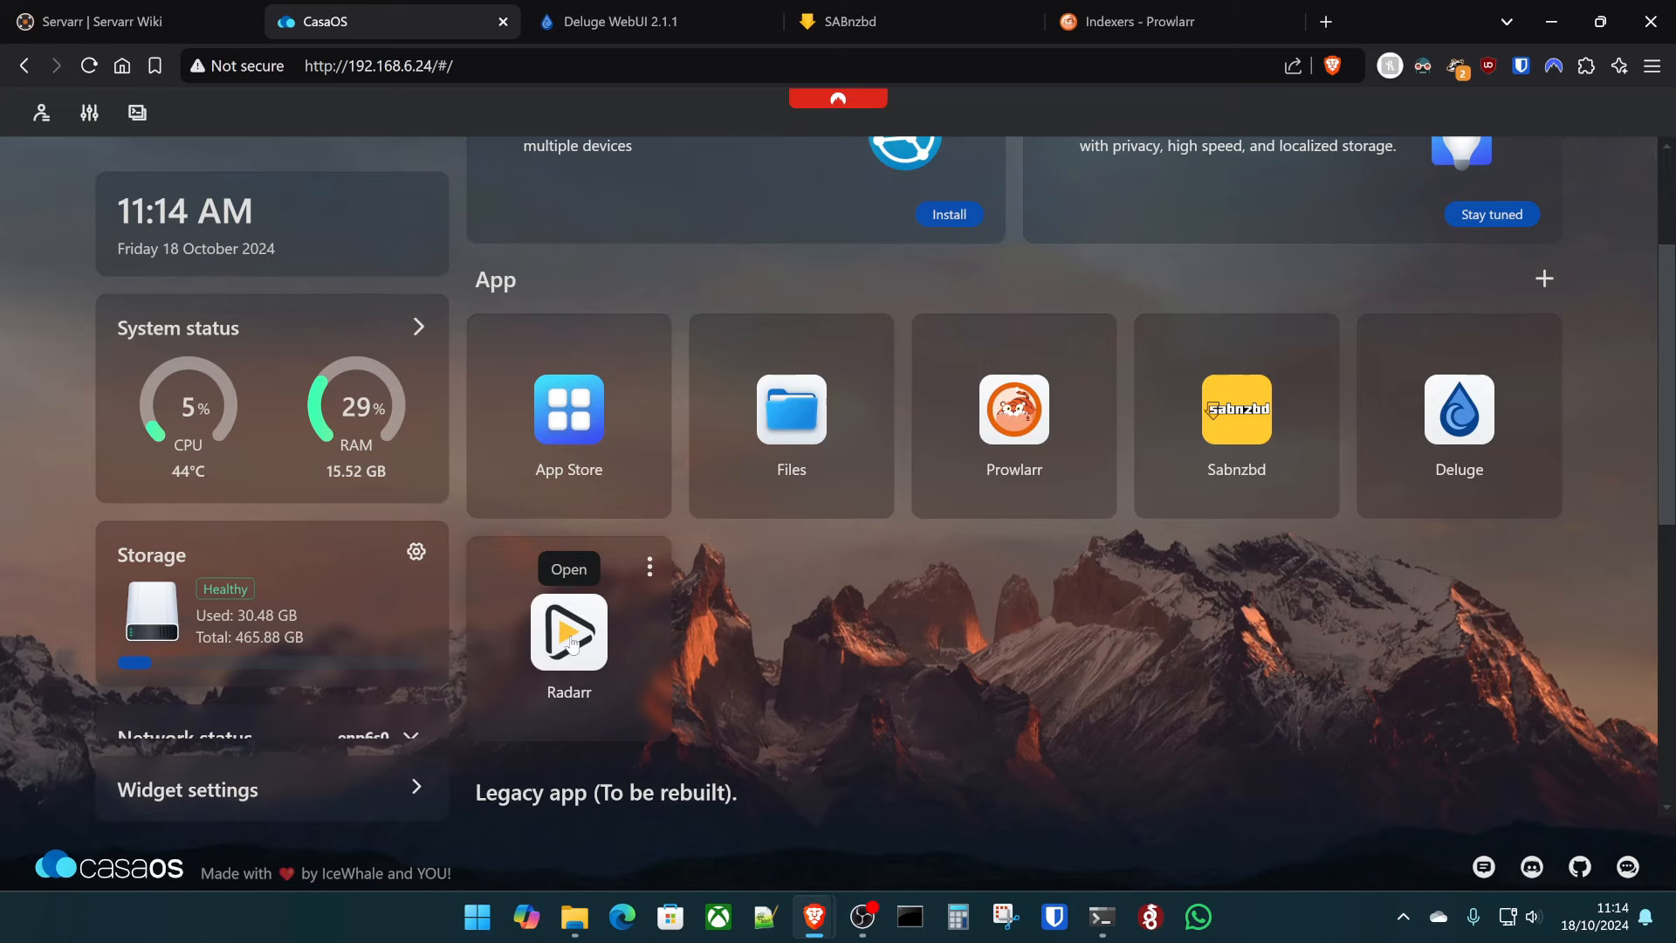
{"action": "left_click", "coordinate": [572, 642]}
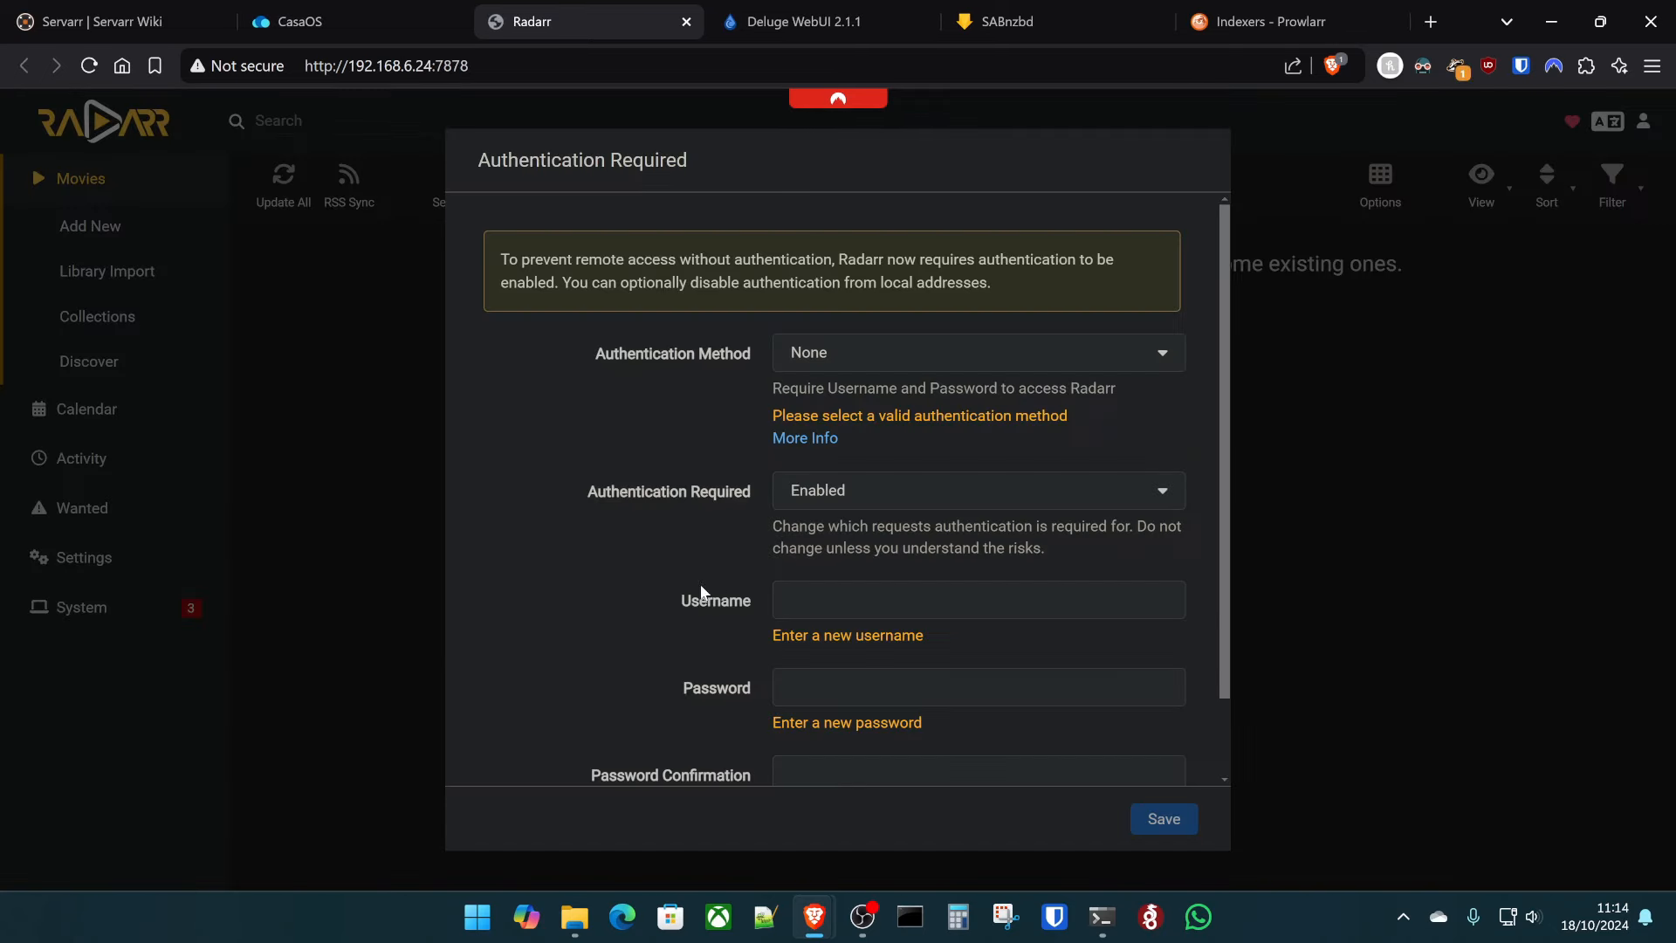
{"action": "left_click", "coordinate": [902, 353]}
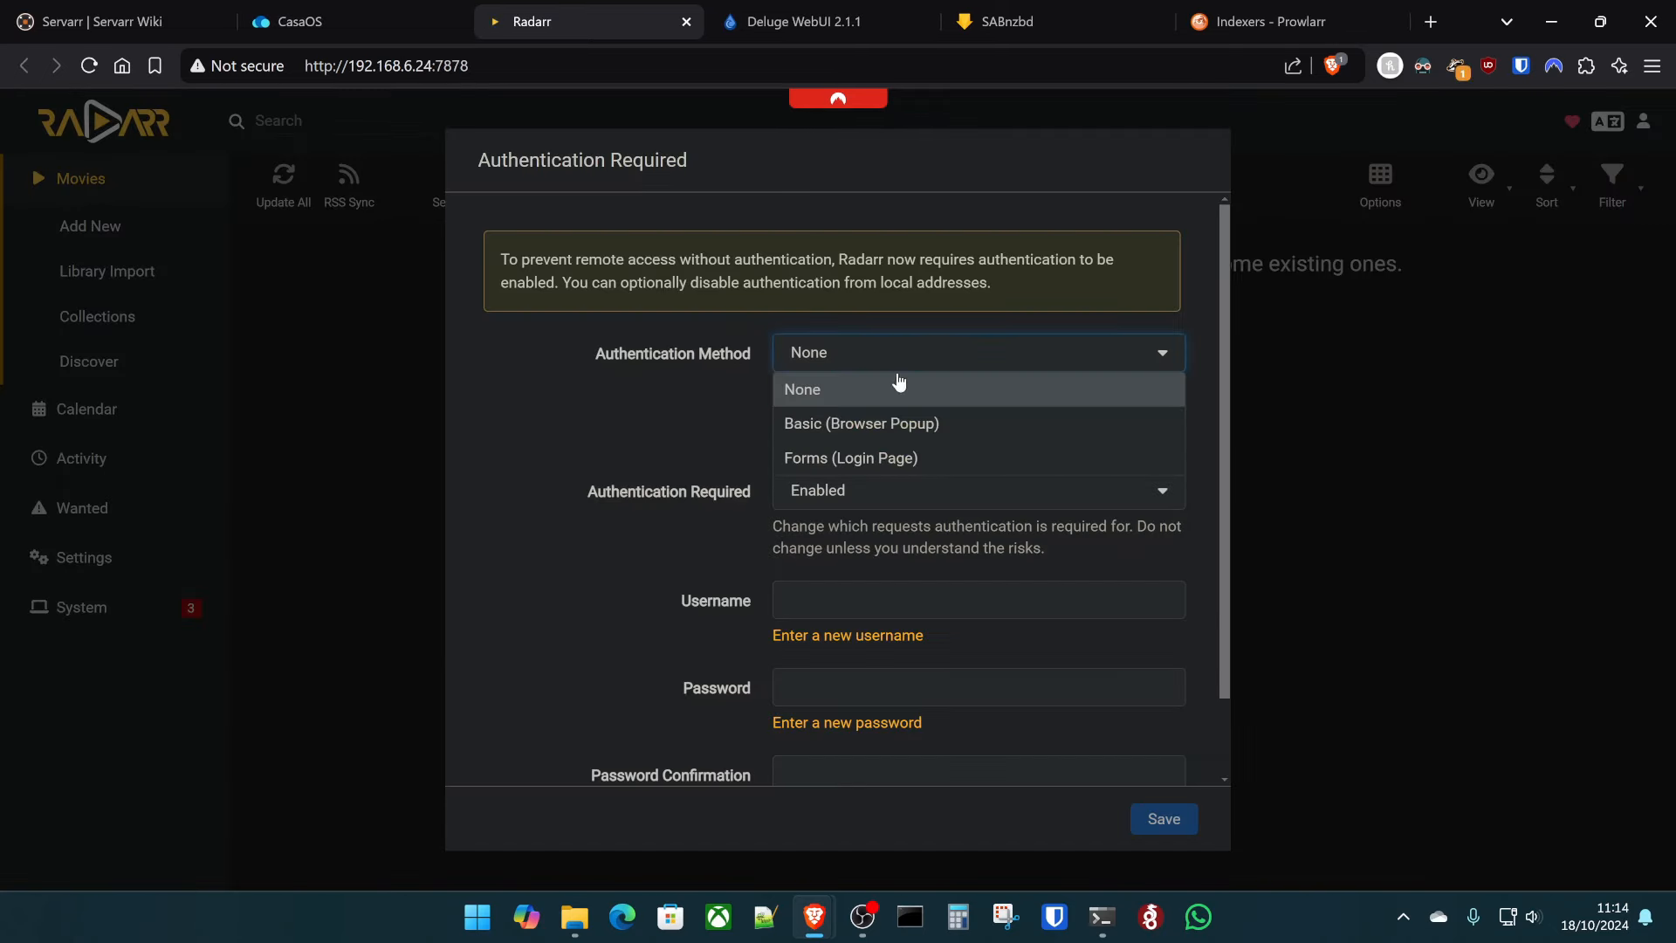
{"action": "left_click", "coordinate": [896, 456]}
{"action": "left_click", "coordinate": [857, 567]}
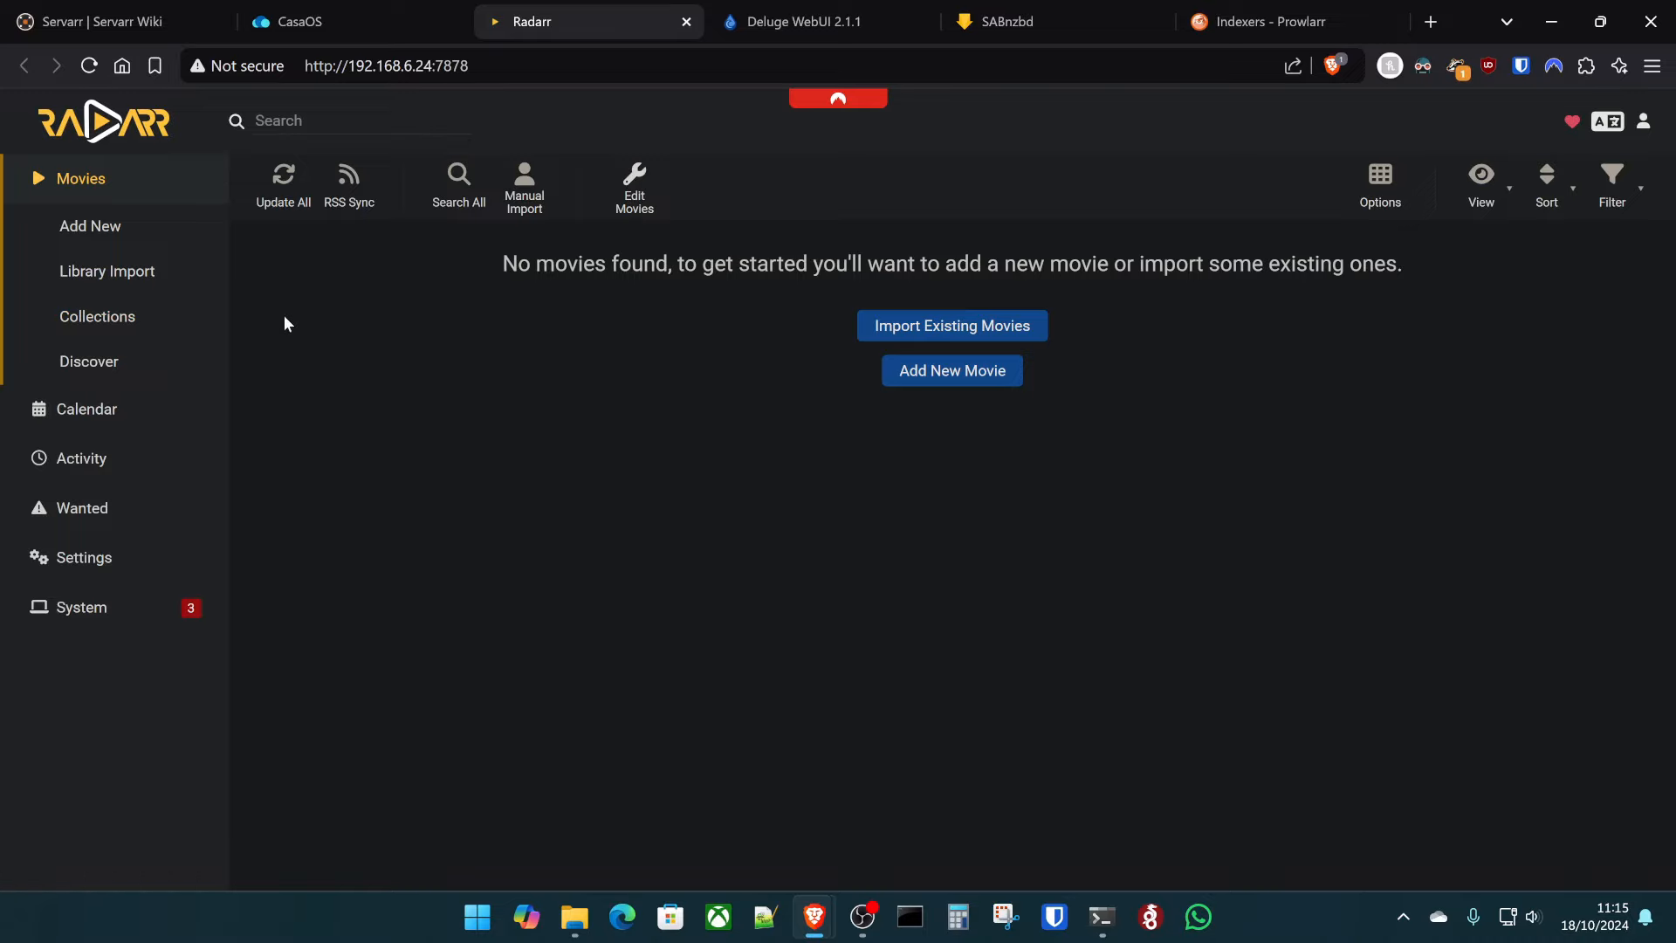
- Check Radarr's system health, then select the API key under Settings > General
{"action": "left_click", "coordinate": [48, 606]}
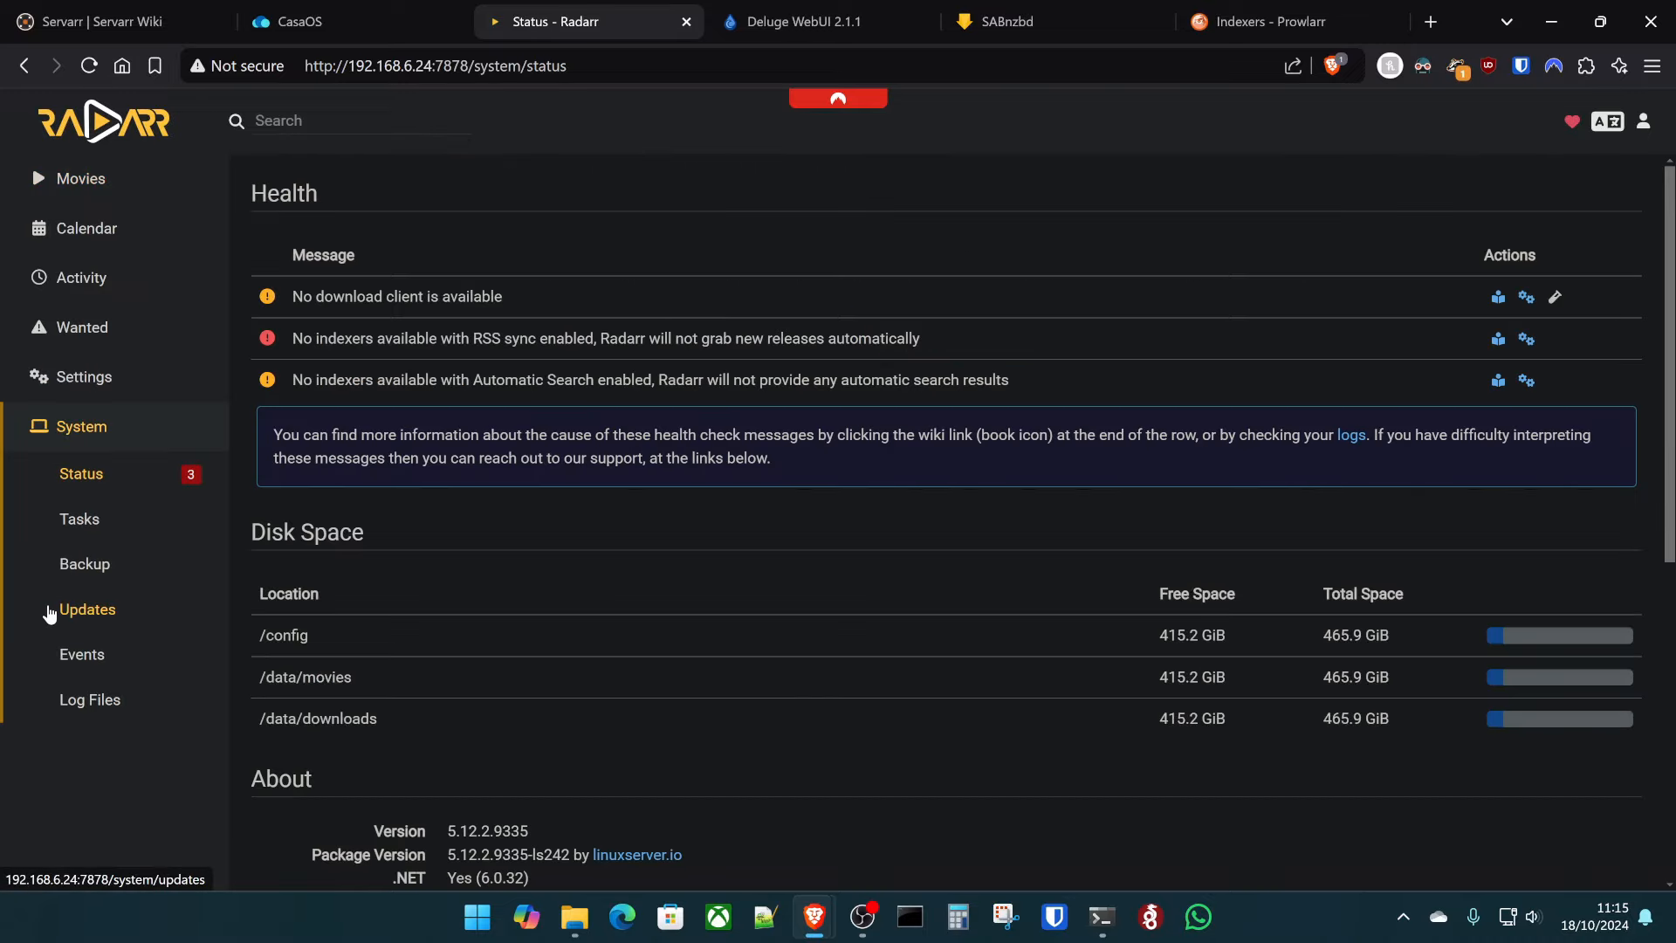
{"action": "left_click", "coordinate": [140, 378]}
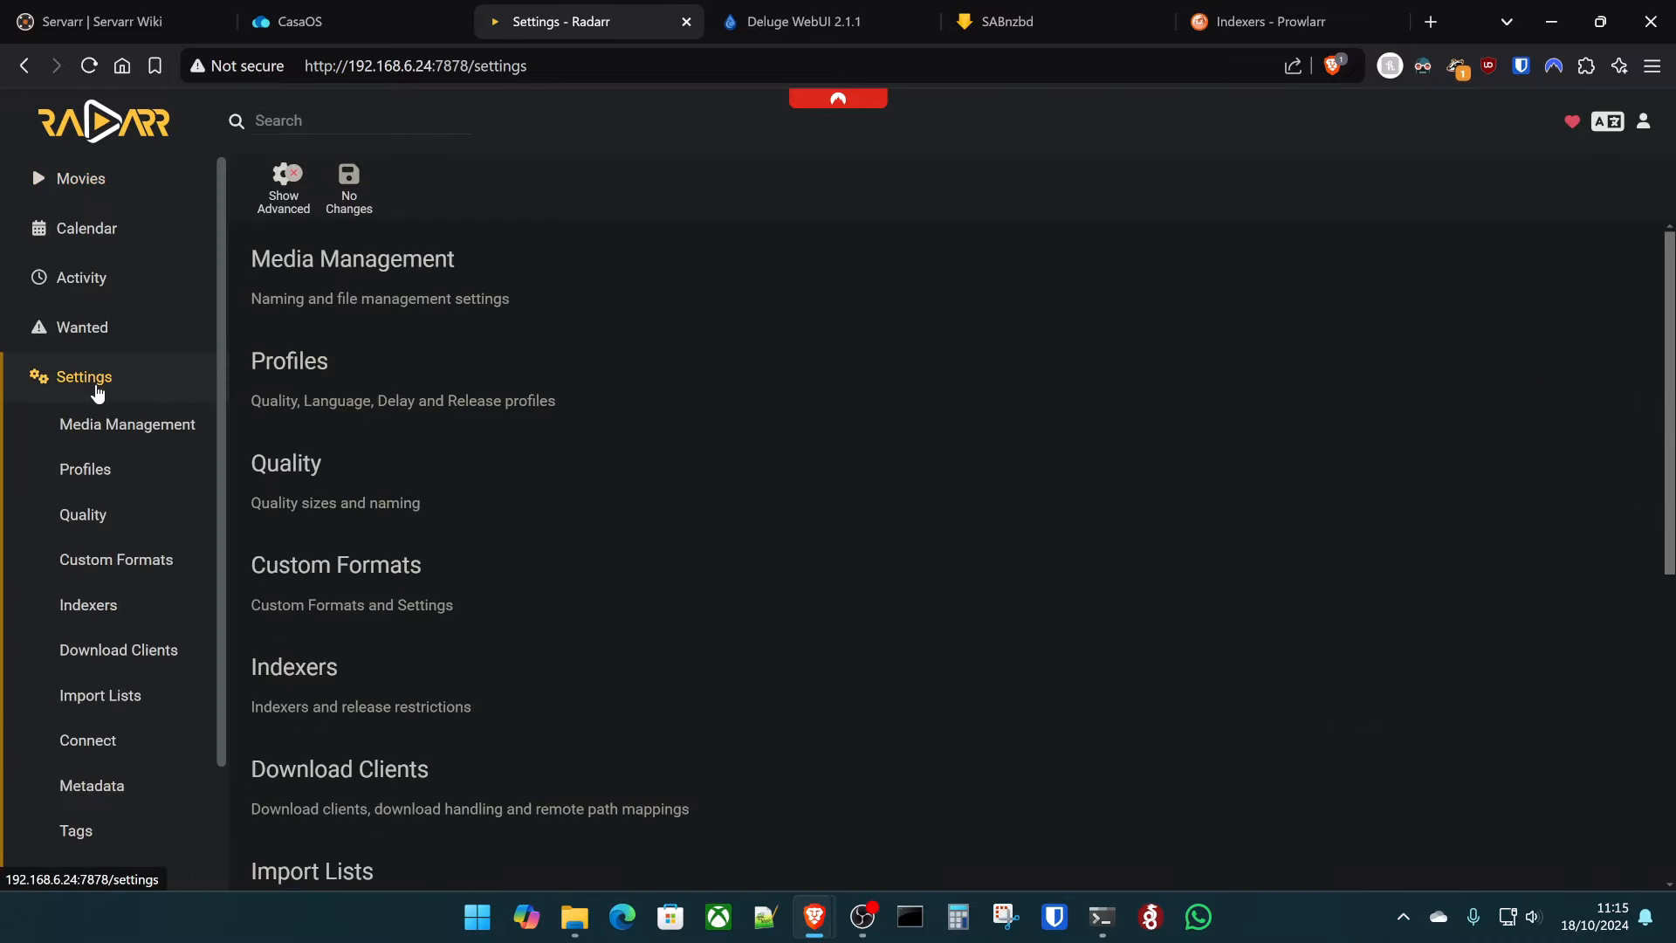
{"action": "scroll", "coordinate": [104, 768], "scroll_direction": "down", "scroll_amount": 2}
{"action": "left_click", "coordinate": [85, 730]}
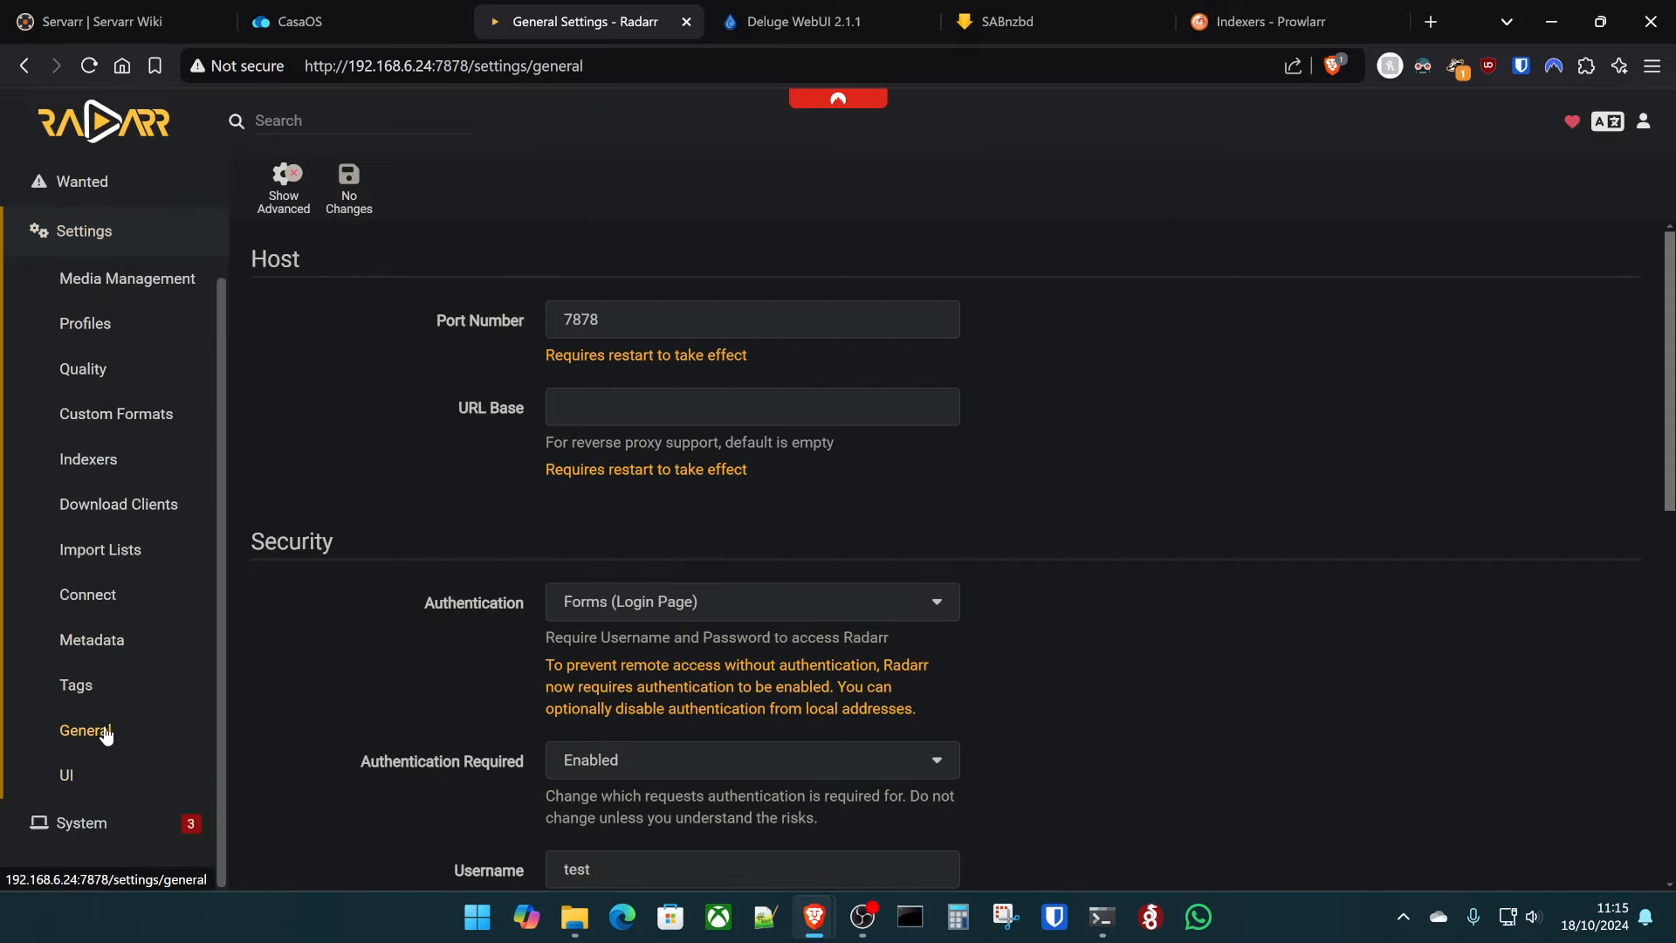
{"action": "scroll", "coordinate": [464, 504], "scroll_direction": "down", "scroll_amount": 6}
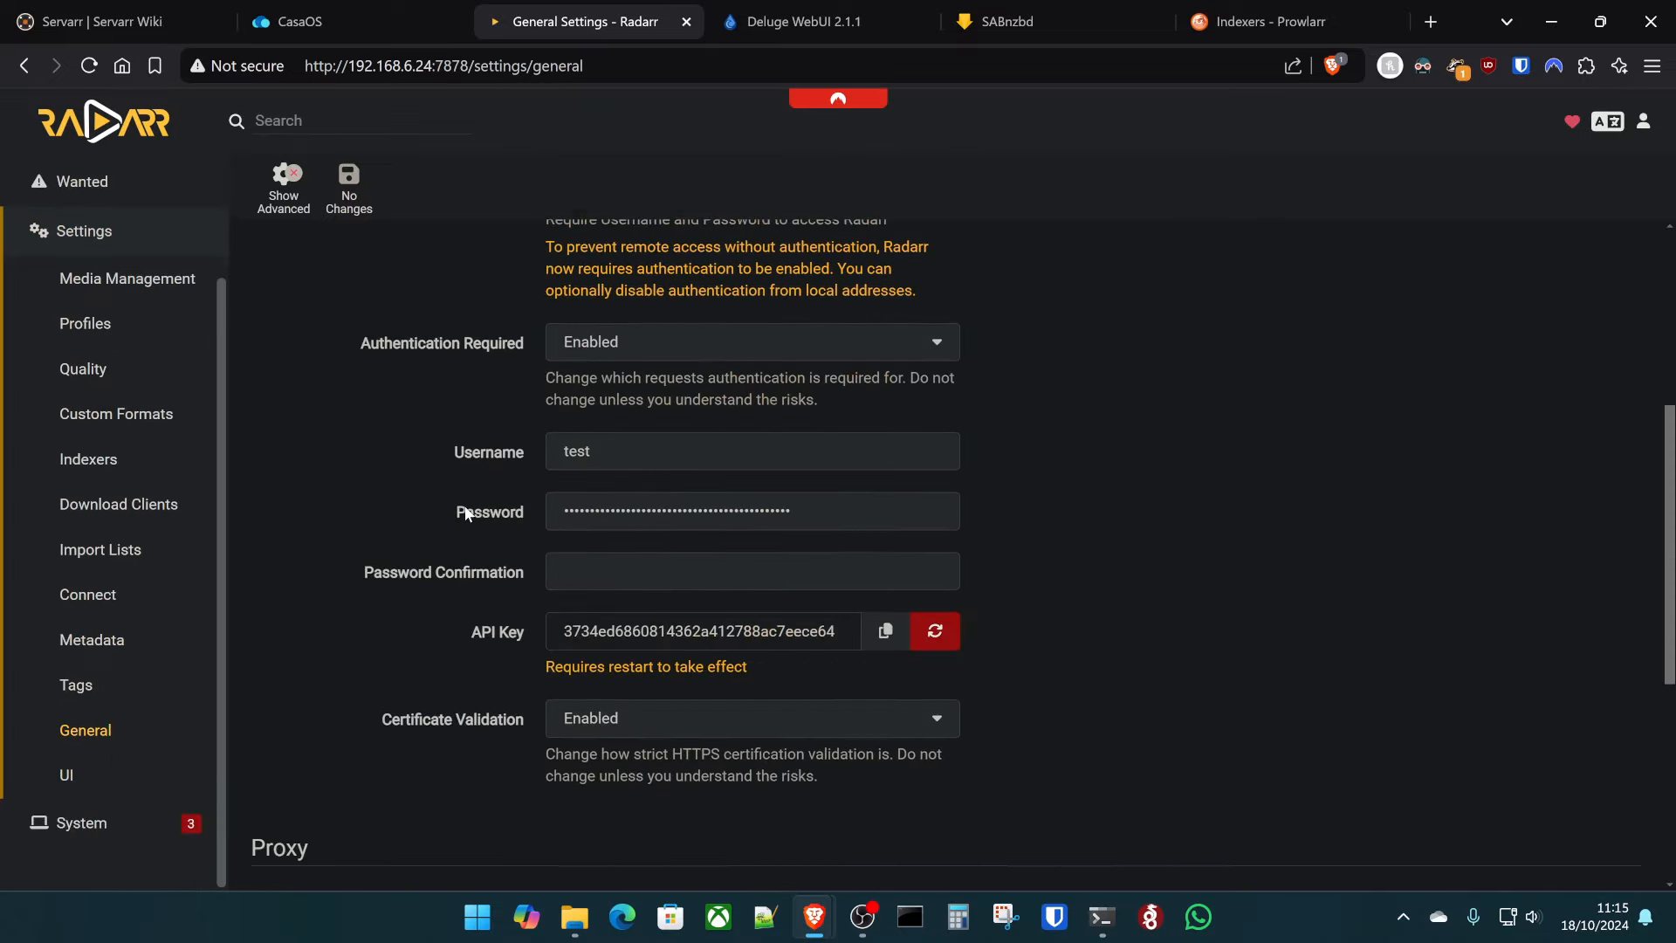
{"action": "double_click", "coordinate": [750, 504]}
{"action": "key", "text": "ctrl+c"}
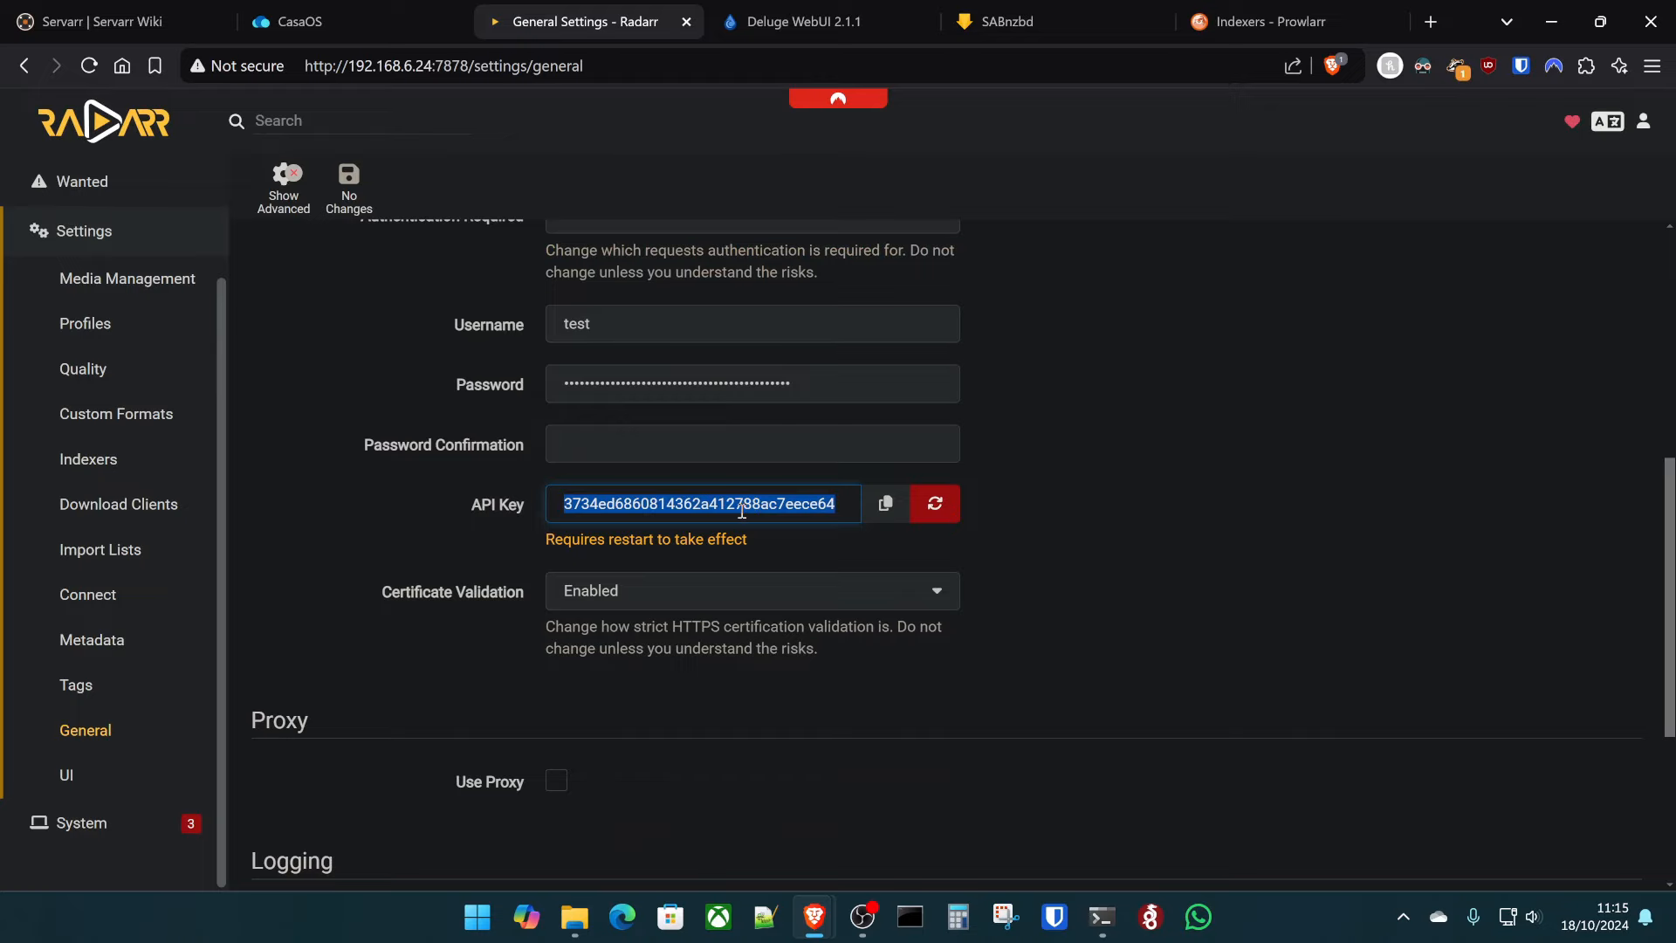
{"action": "left_click", "coordinate": [1246, 11]}
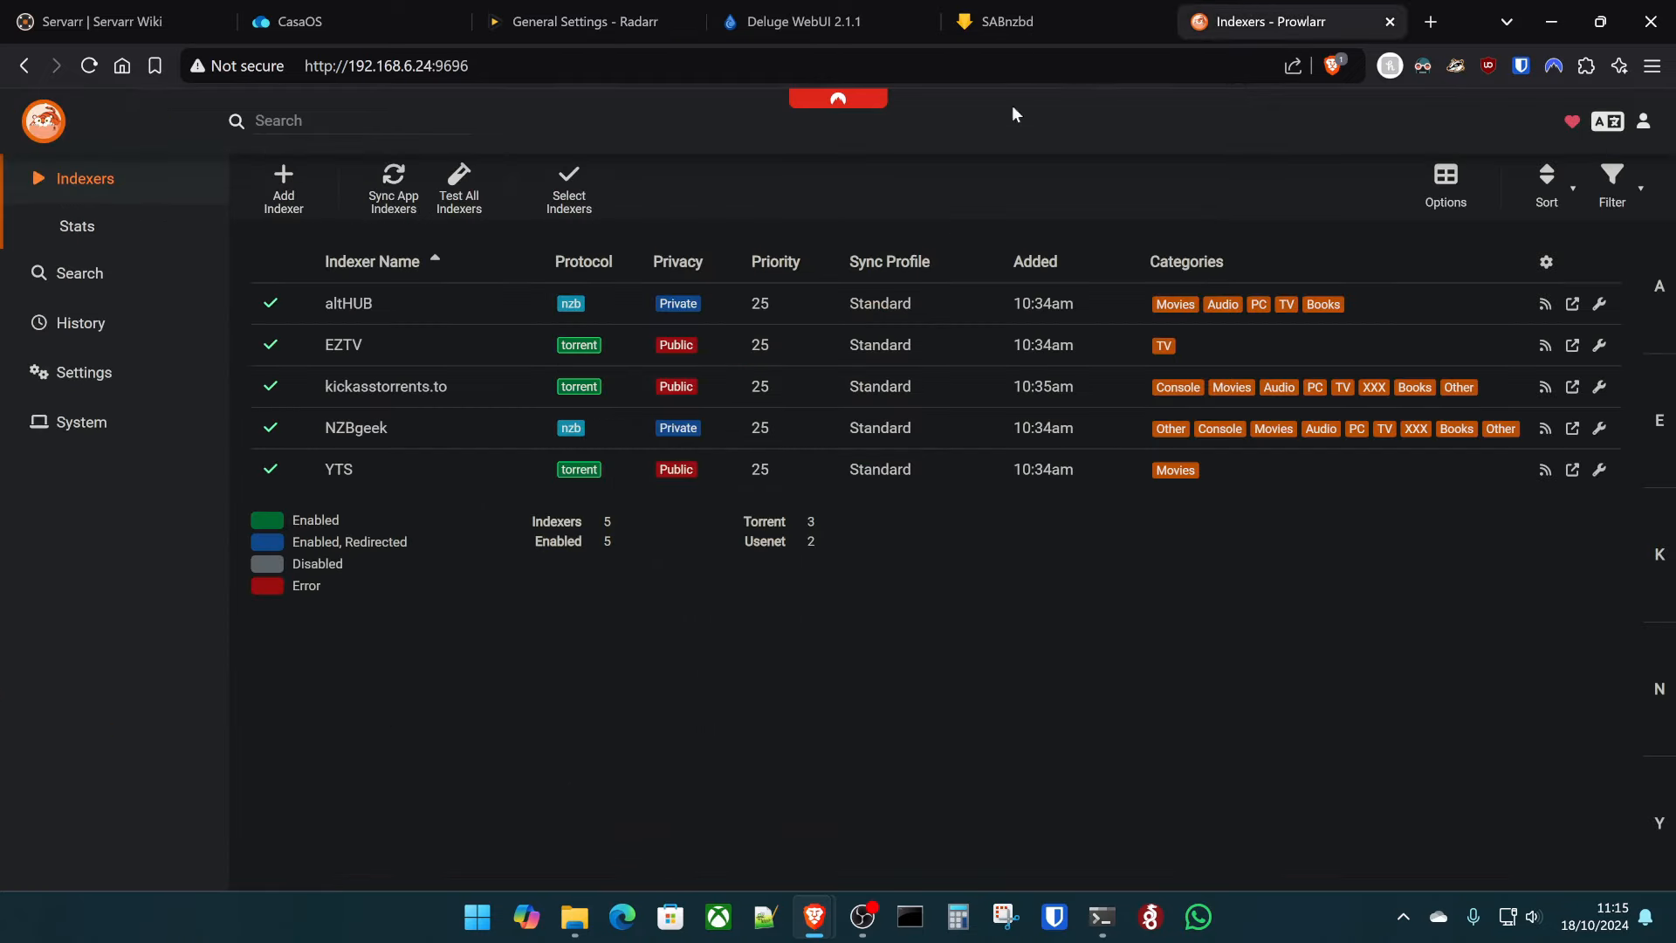
- Start adding Radarr as a new application under Prowlarr's Settings > Apps
{"action": "left_click", "coordinate": [87, 370]}
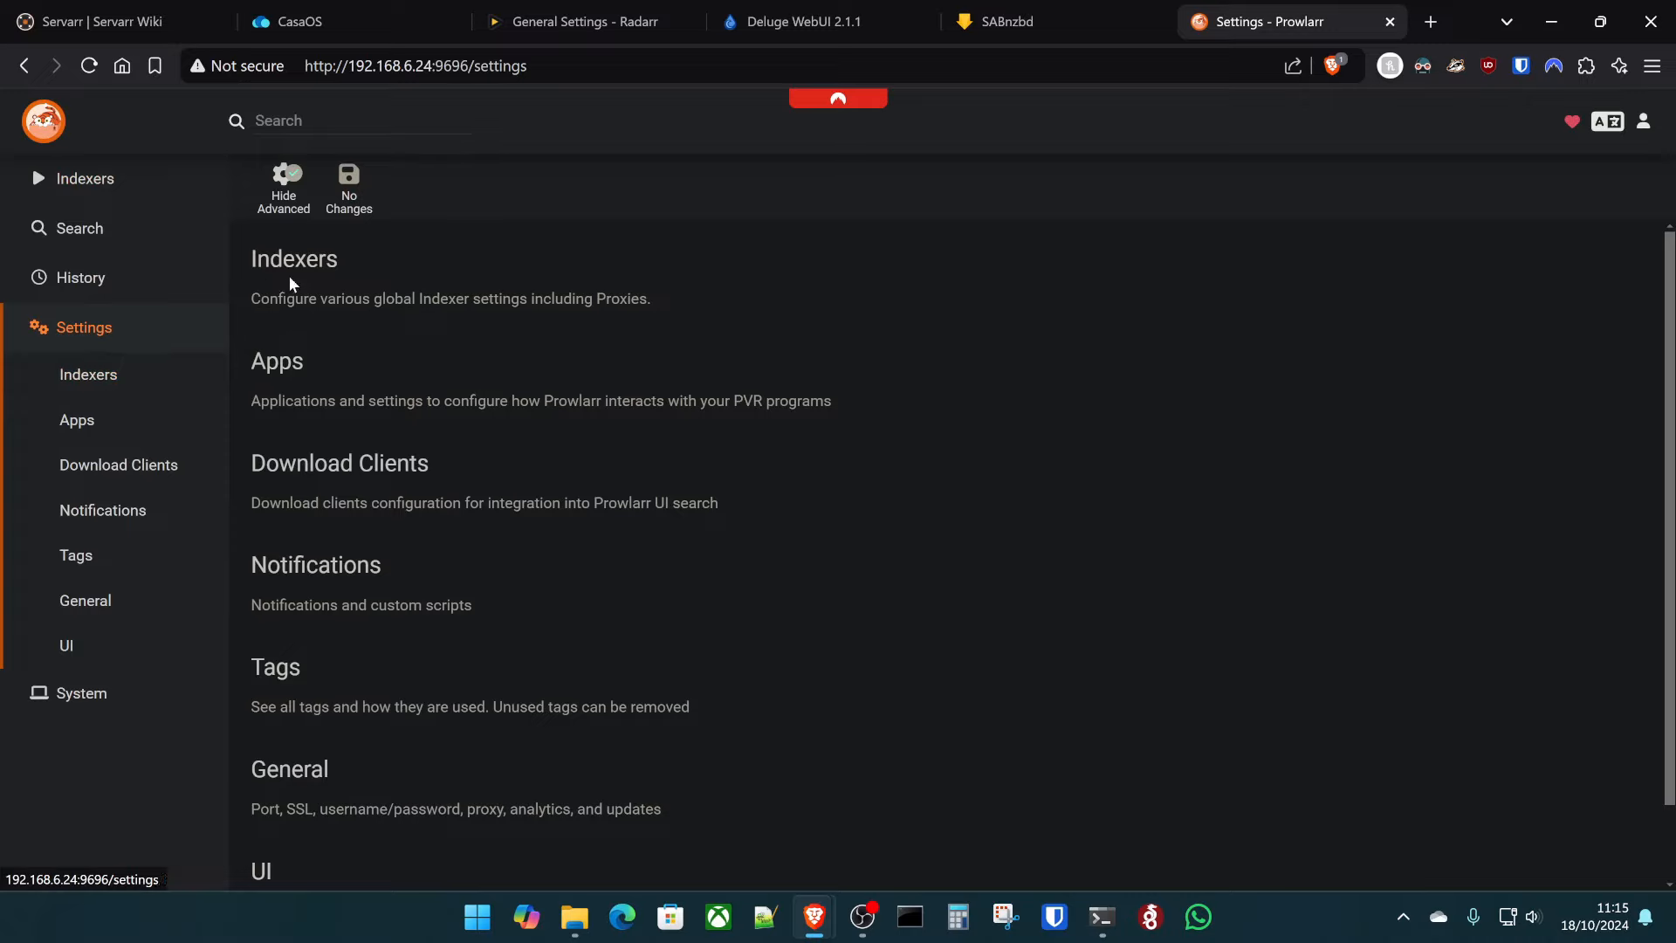
{"action": "left_click", "coordinate": [263, 361]}
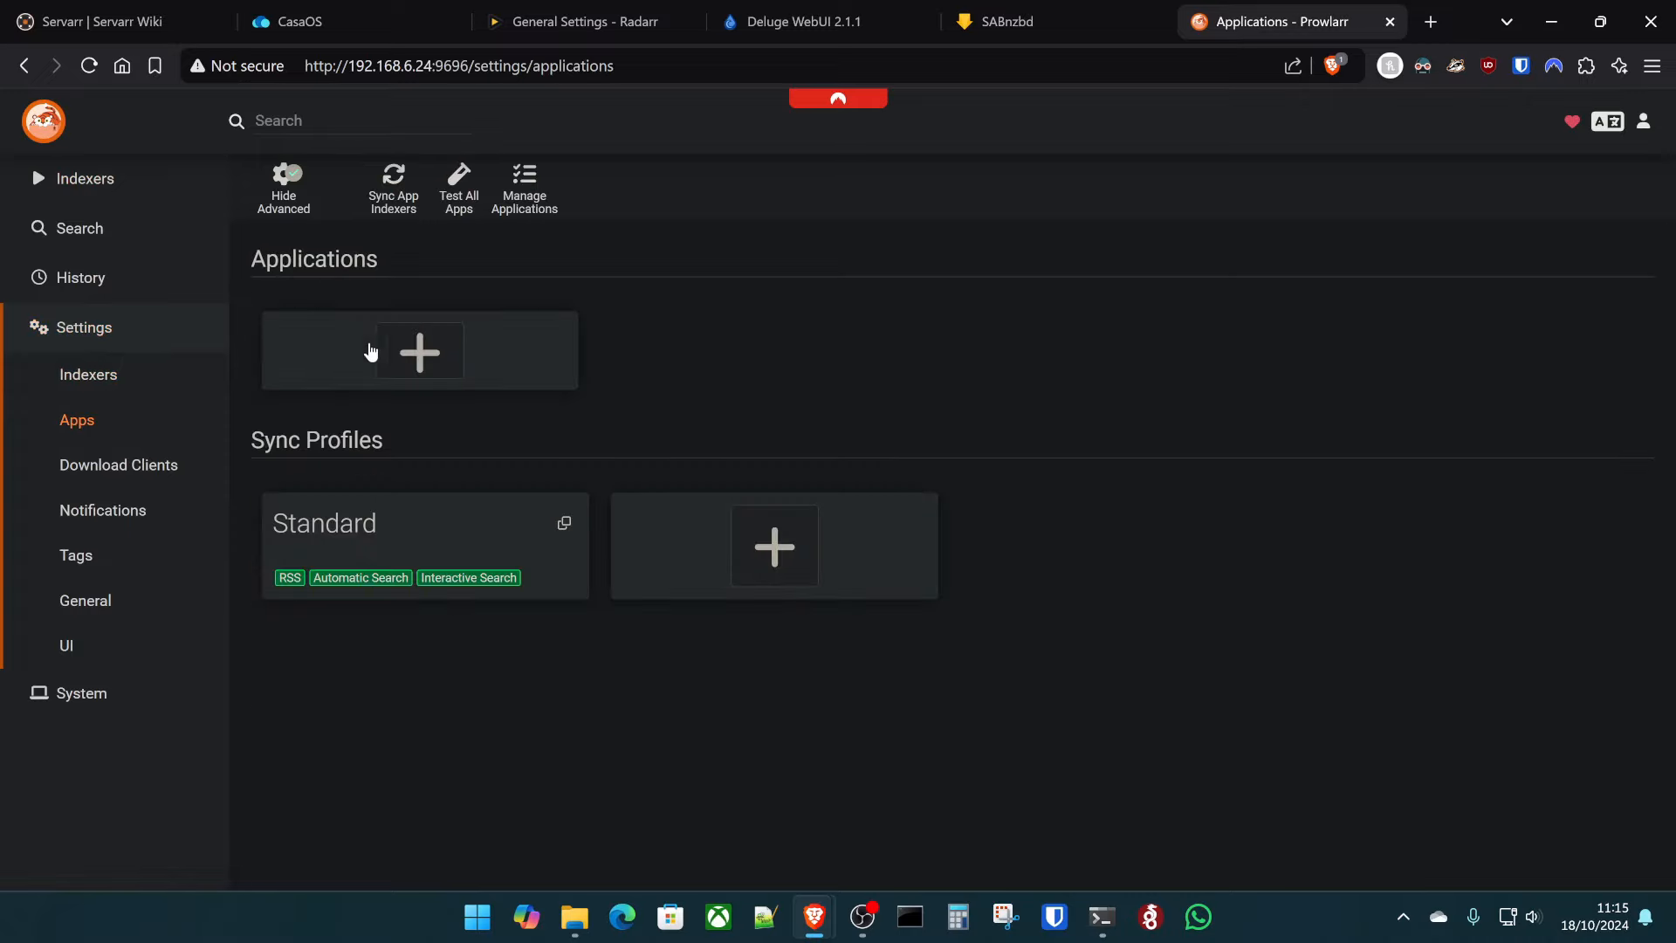
{"action": "left_click", "coordinate": [402, 352]}
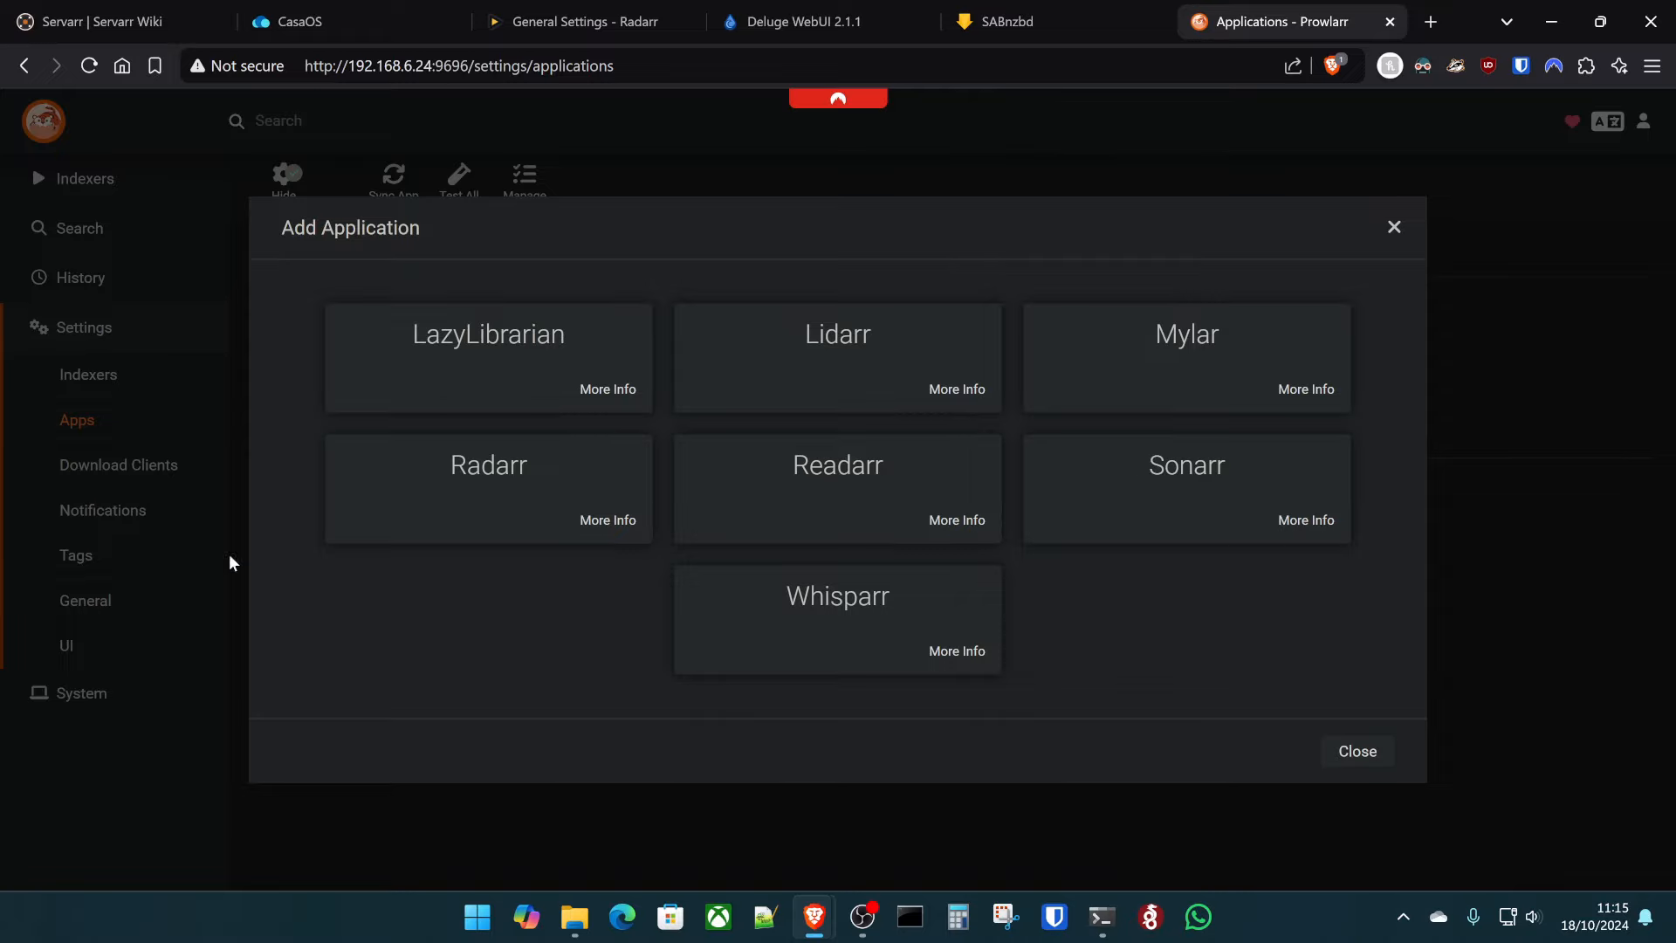
{"action": "left_click", "coordinate": [504, 494]}
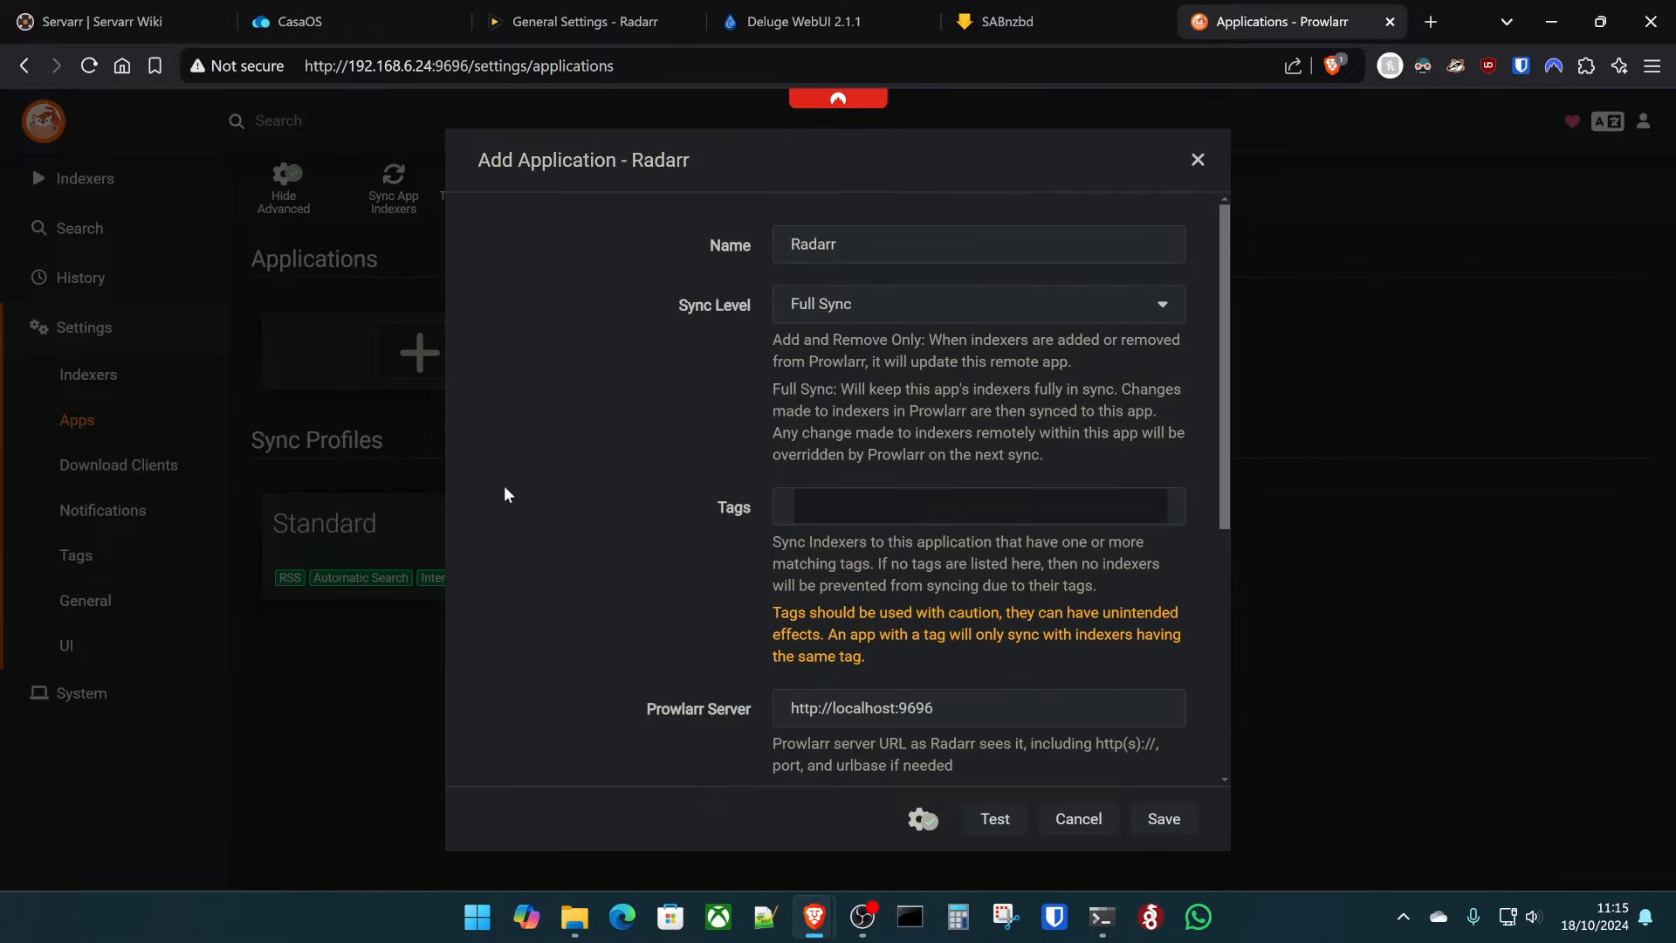
{"action": "scroll", "coordinate": [1027, 689], "scroll_direction": "down", "scroll_amount": 5}
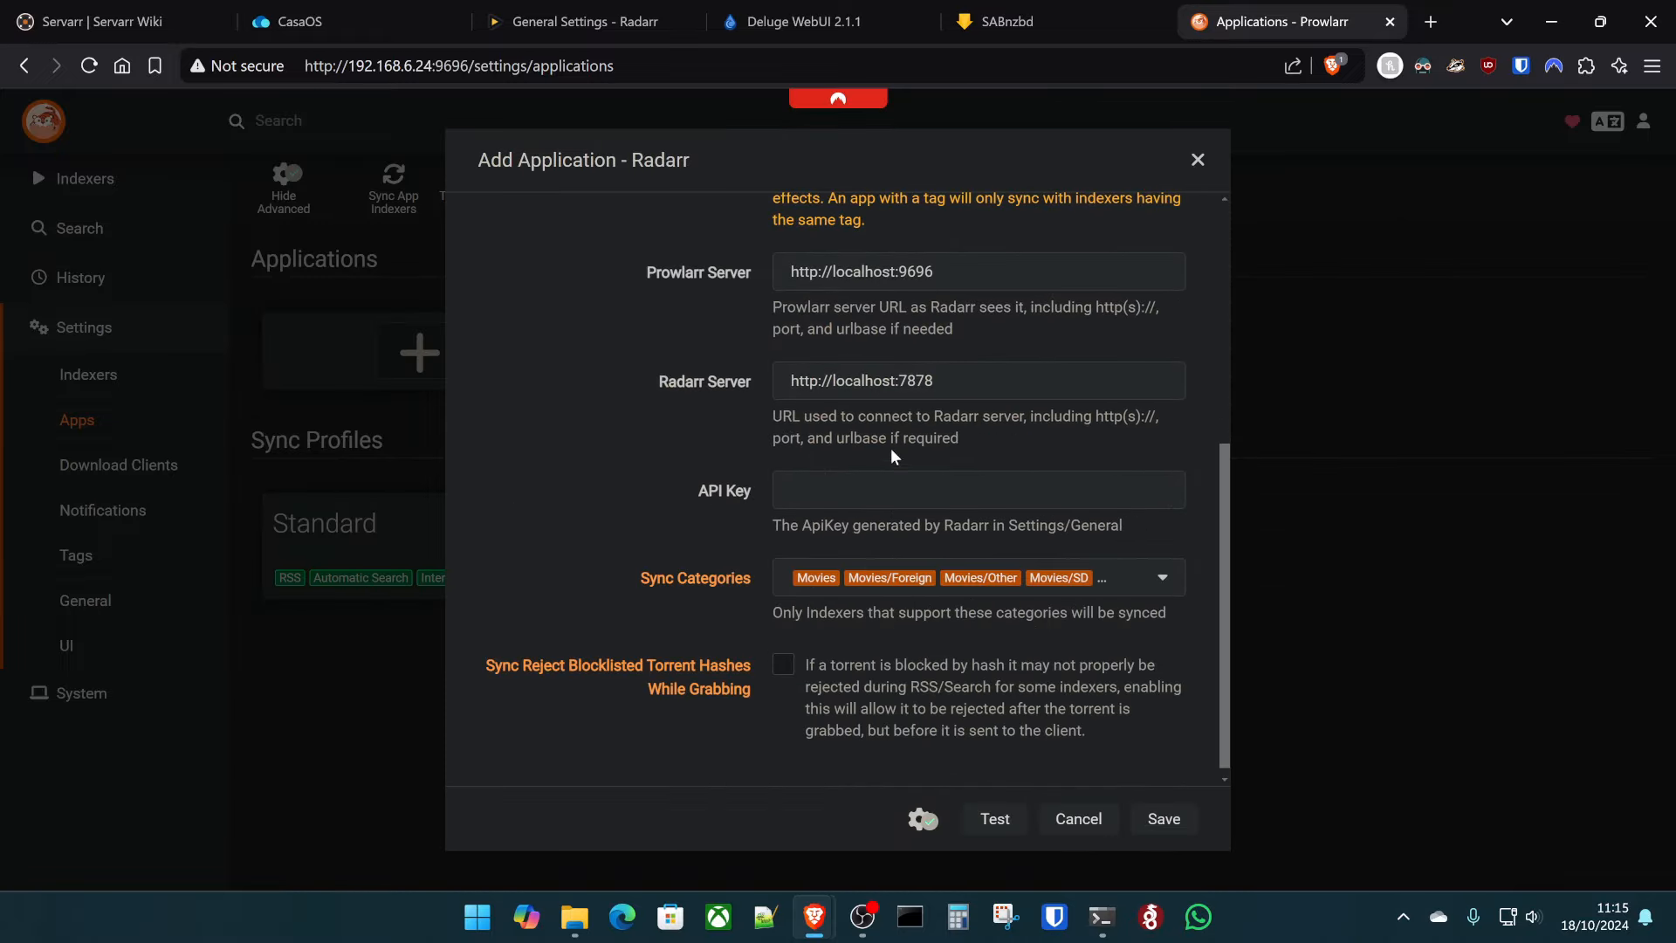
- Set both Prowlarr and Radarr server addresses to 192.168.6.24, paste Radarr's API key, and test
{"action": "double_click", "coordinate": [867, 273]}
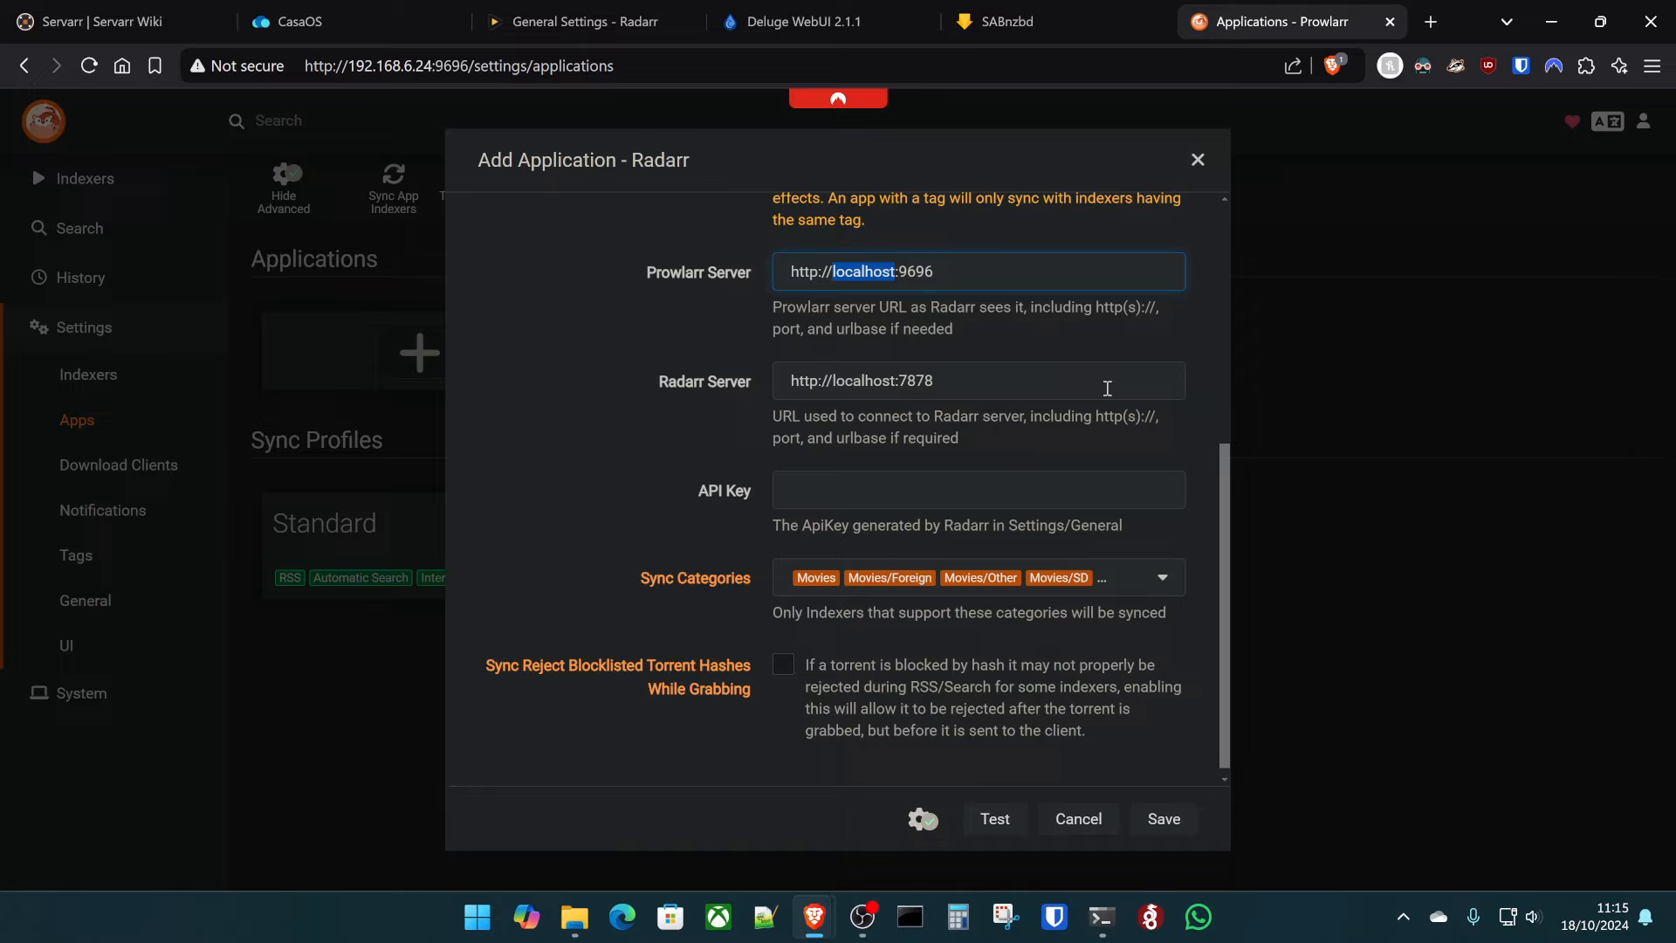
{"action": "type", "text": "192.168.6.24"}
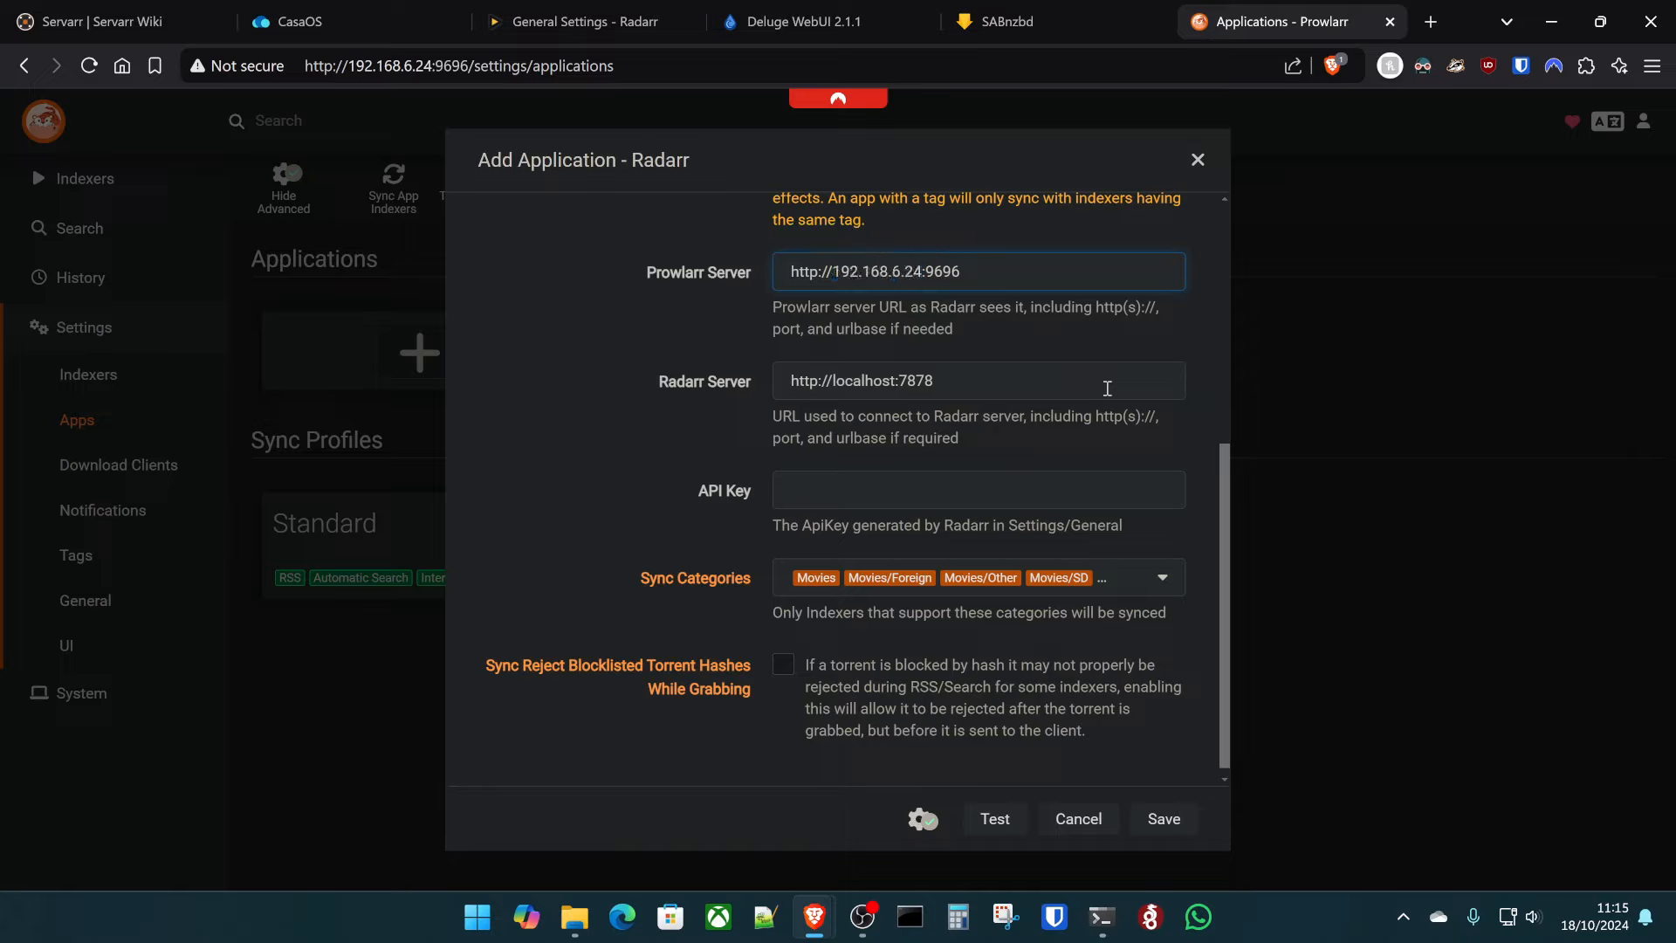
{"action": "double_click", "coordinate": [864, 381]}
{"action": "type", "text": "192.168."}
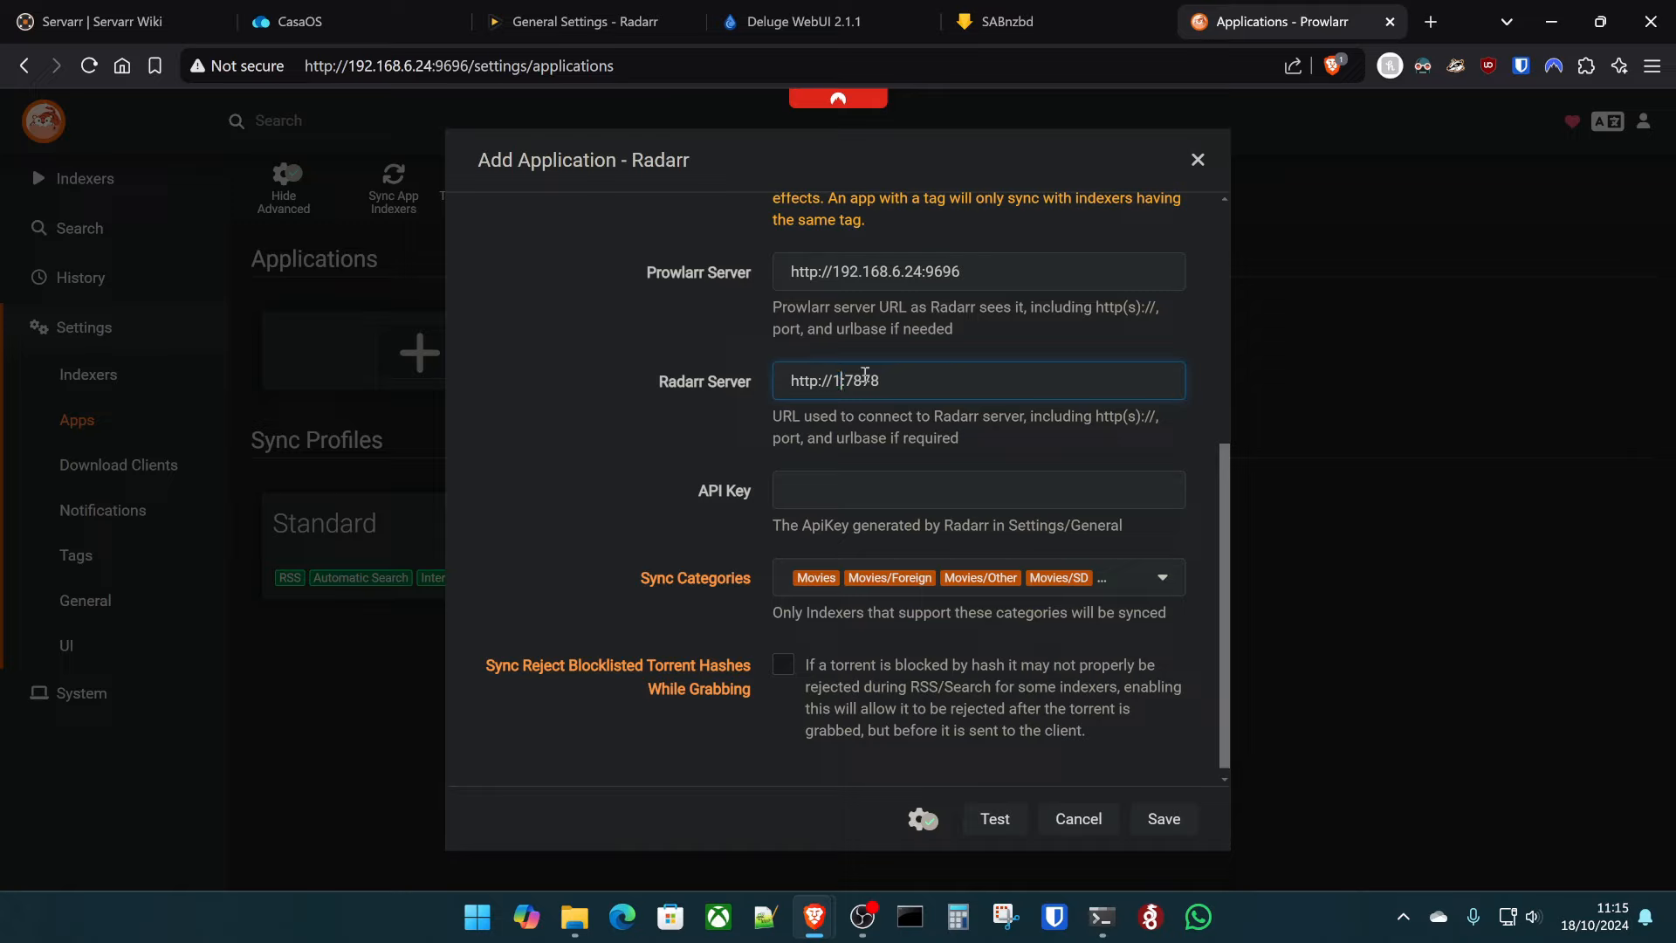
{"action": "type", "text": "6.24"}
{"action": "left_click", "coordinate": [943, 481]}
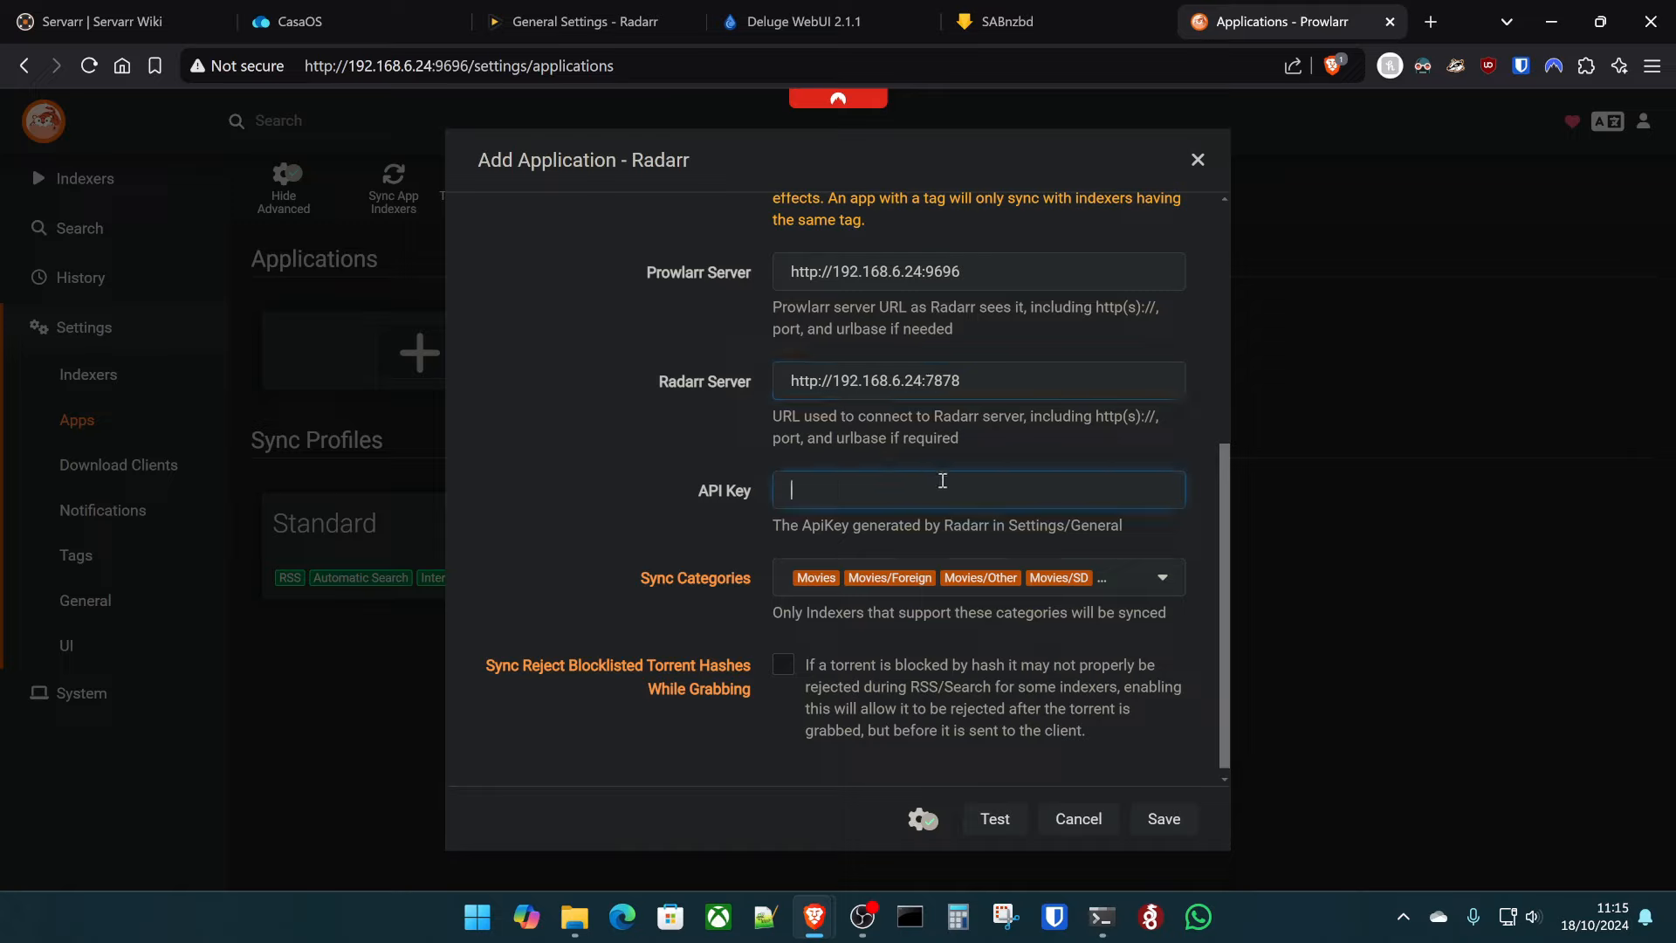
{"action": "key", "text": "ctrl+v"}
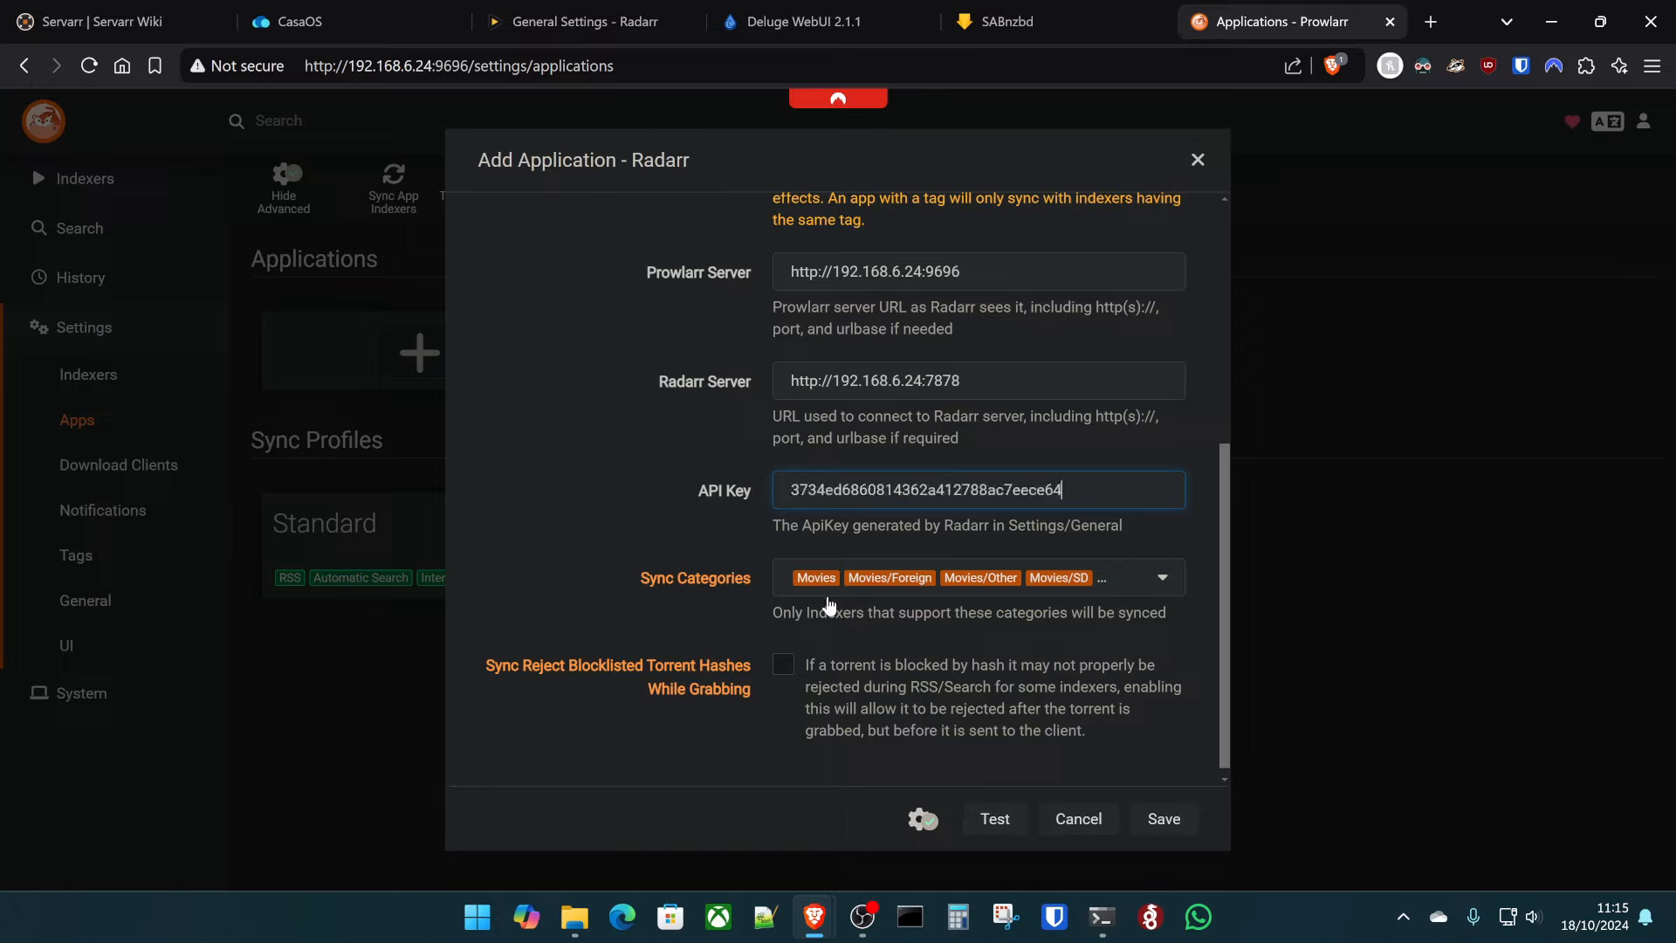
{"action": "left_click", "coordinate": [993, 817]}
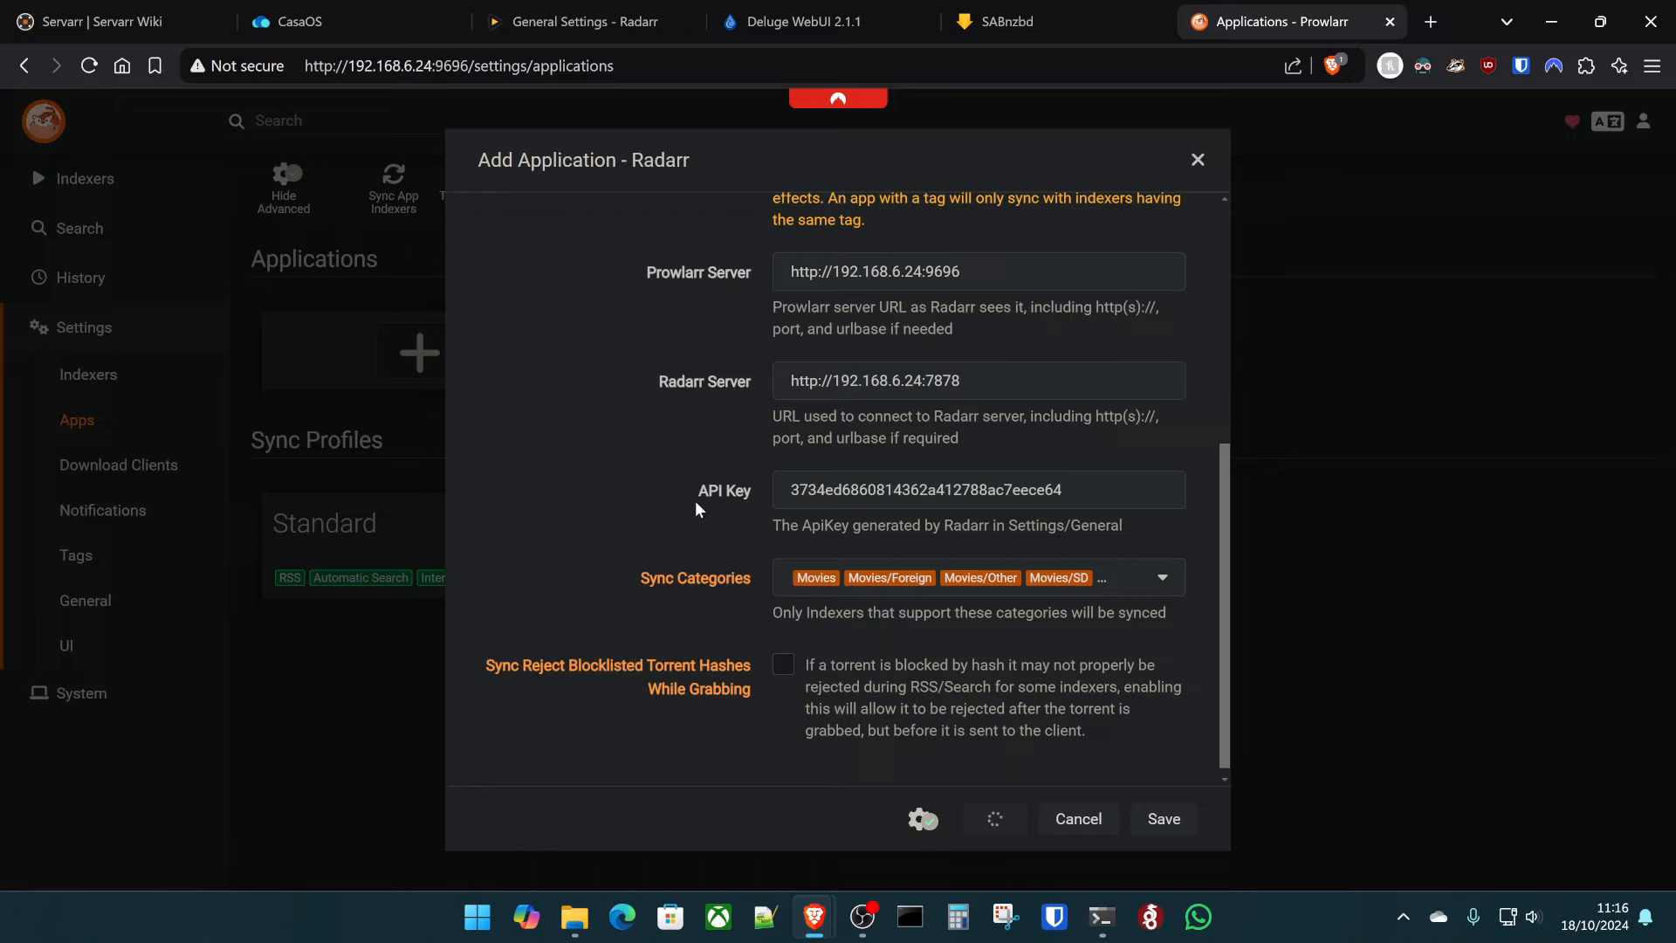
{"action": "scroll", "coordinate": [678, 506], "scroll_direction": "down", "scroll_amount": 1}
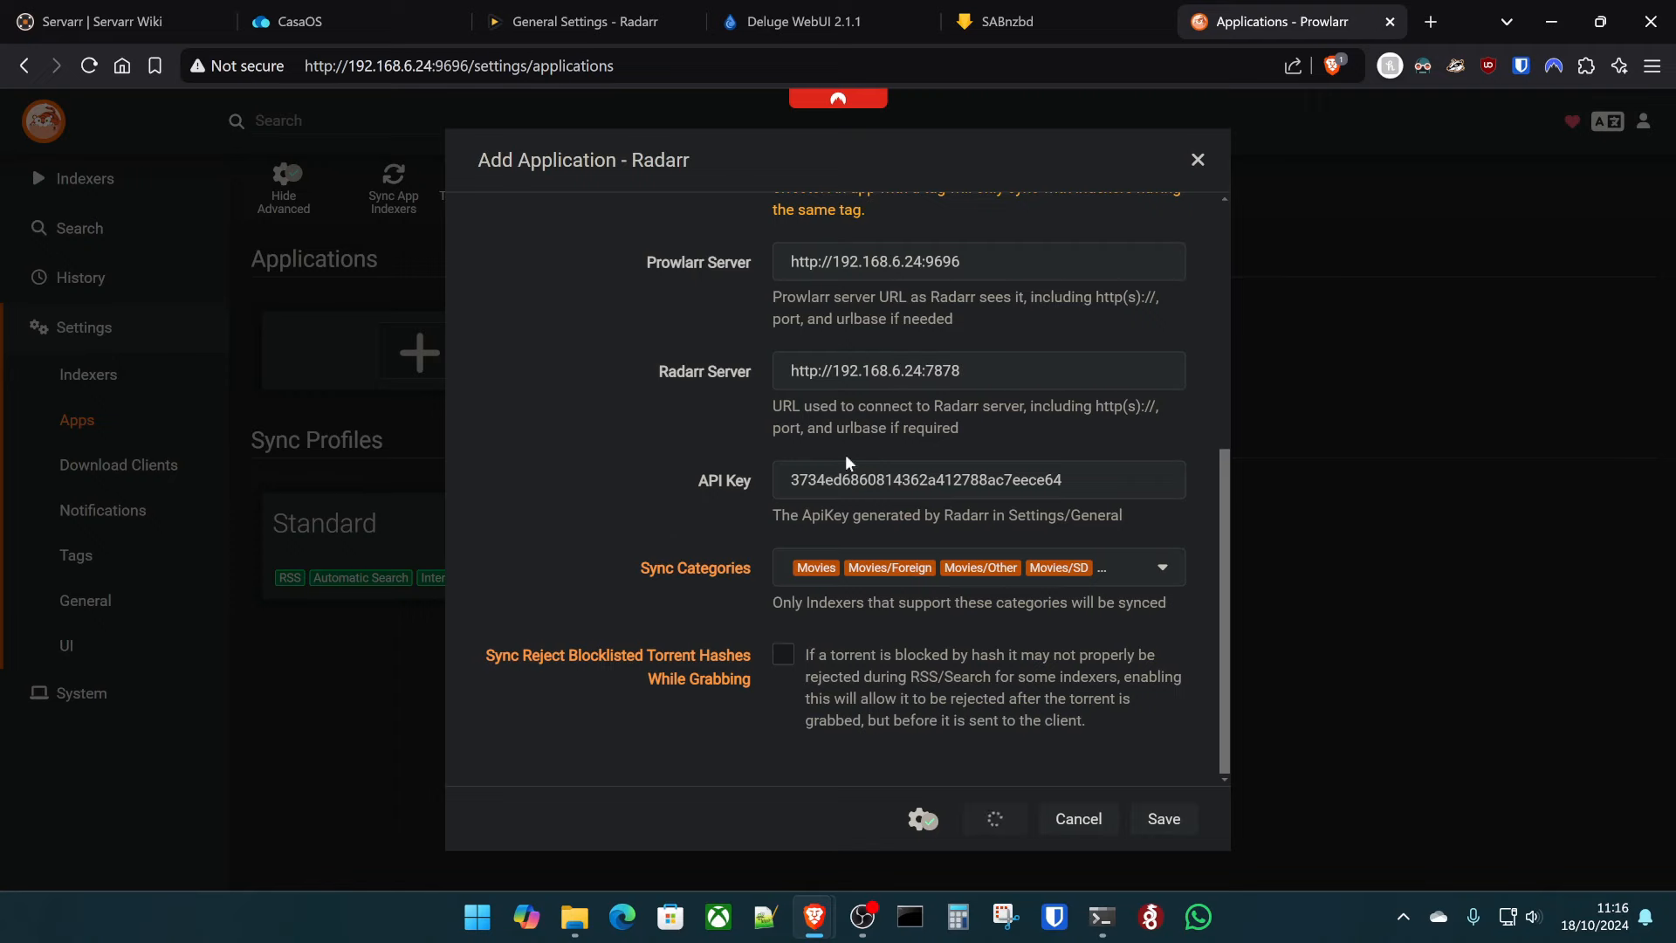
{"action": "left_click", "coordinate": [388, 27]}
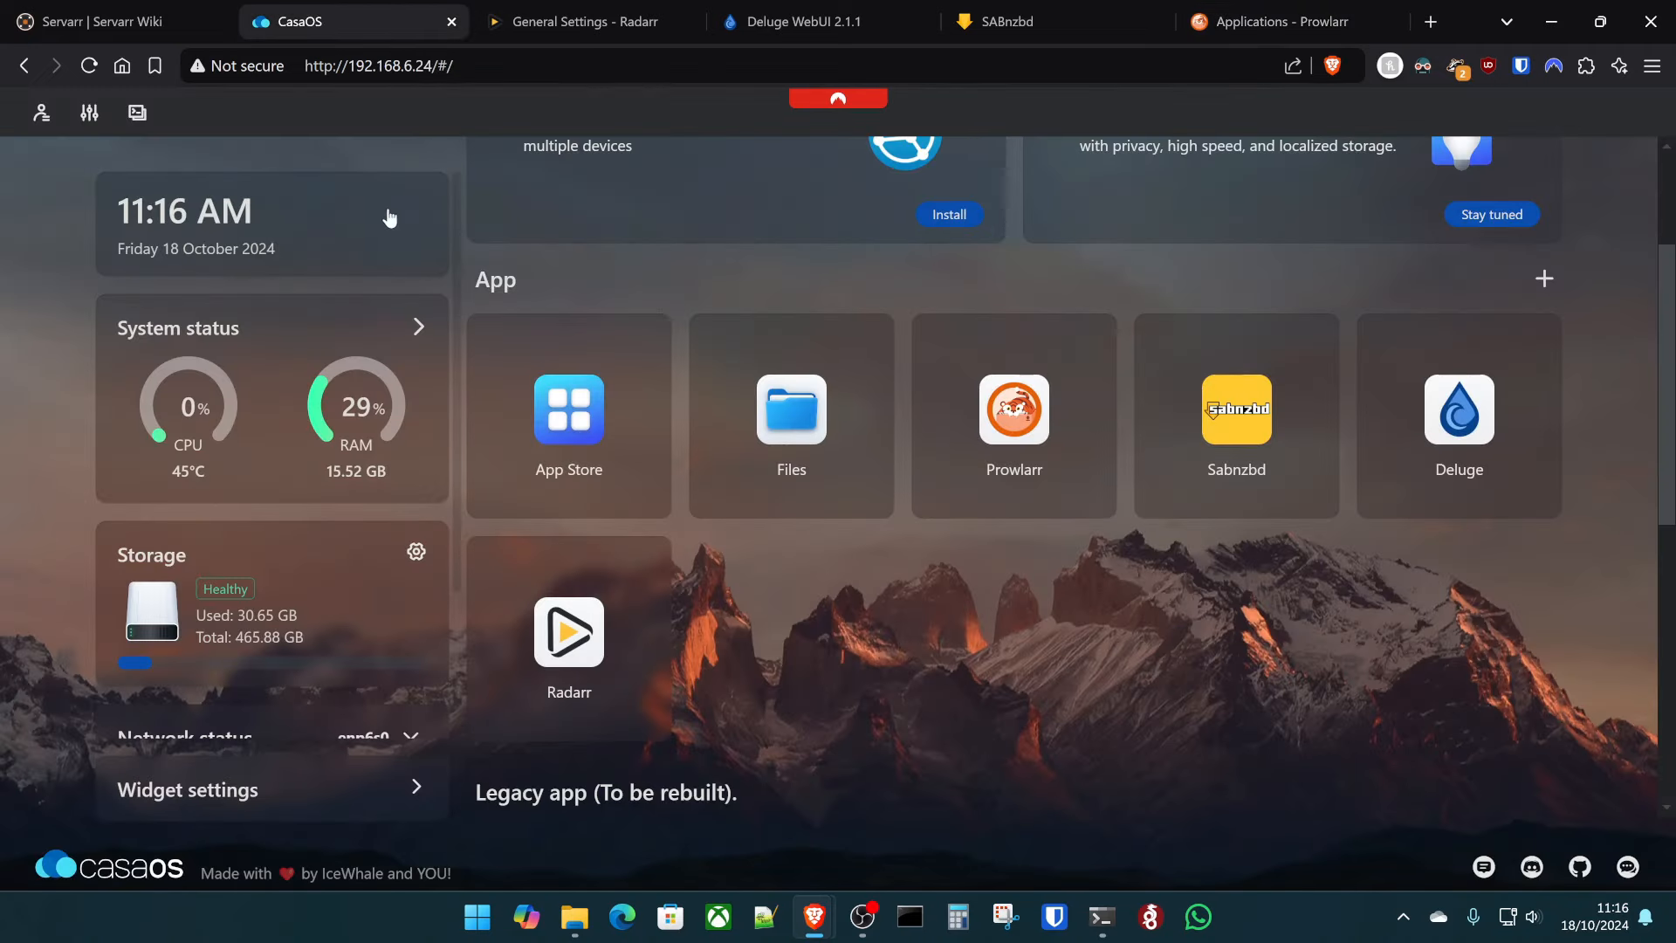
- Log into the CasaOS terminal and allow port 7878 through the ufw firewall
{"action": "left_click", "coordinate": [137, 113]}
{"action": "left_click", "coordinate": [695, 434]}
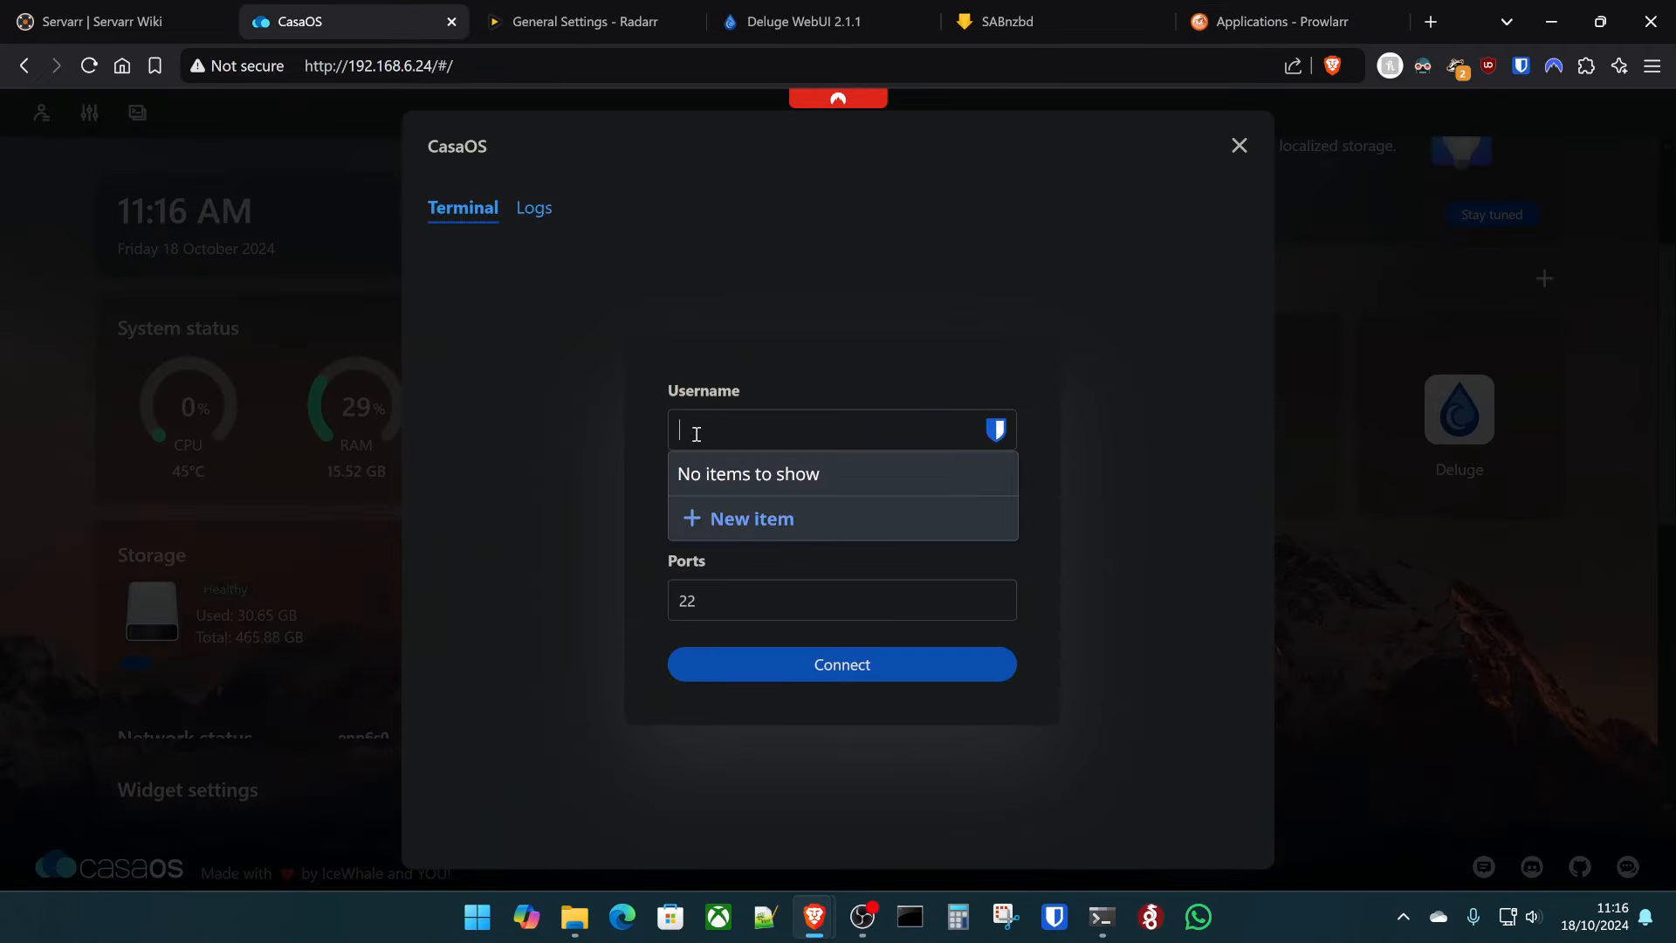
{"action": "type", "text": "kltech"}
{"action": "key", "text": "Return"}
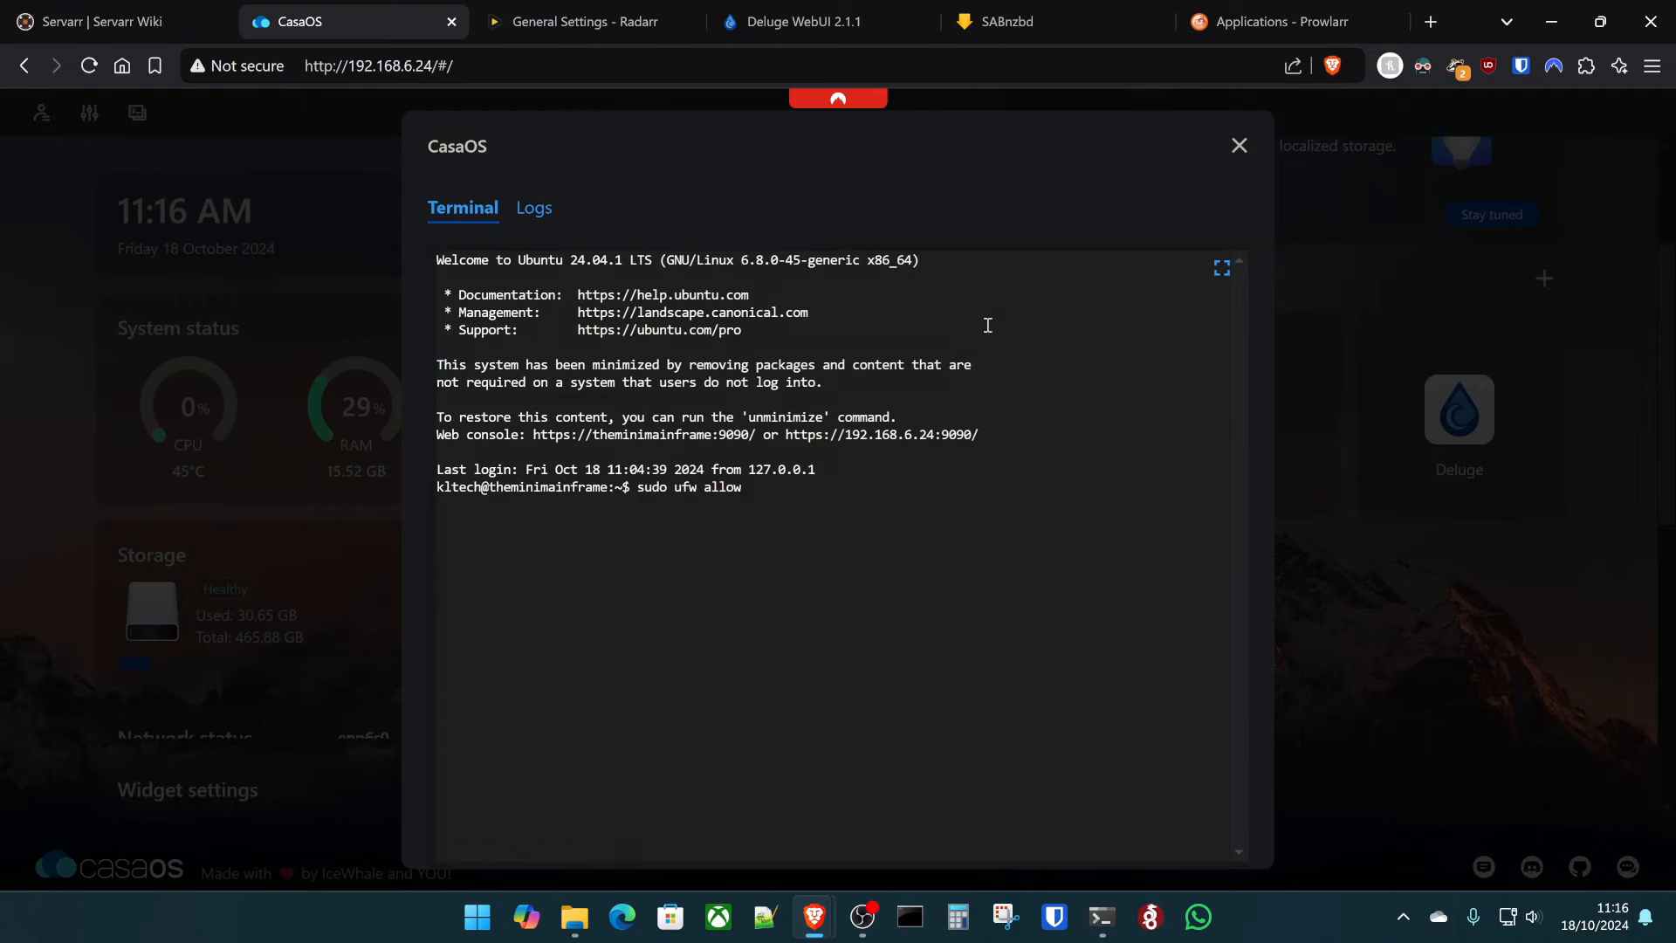
{"action": "key", "text": "Return"}
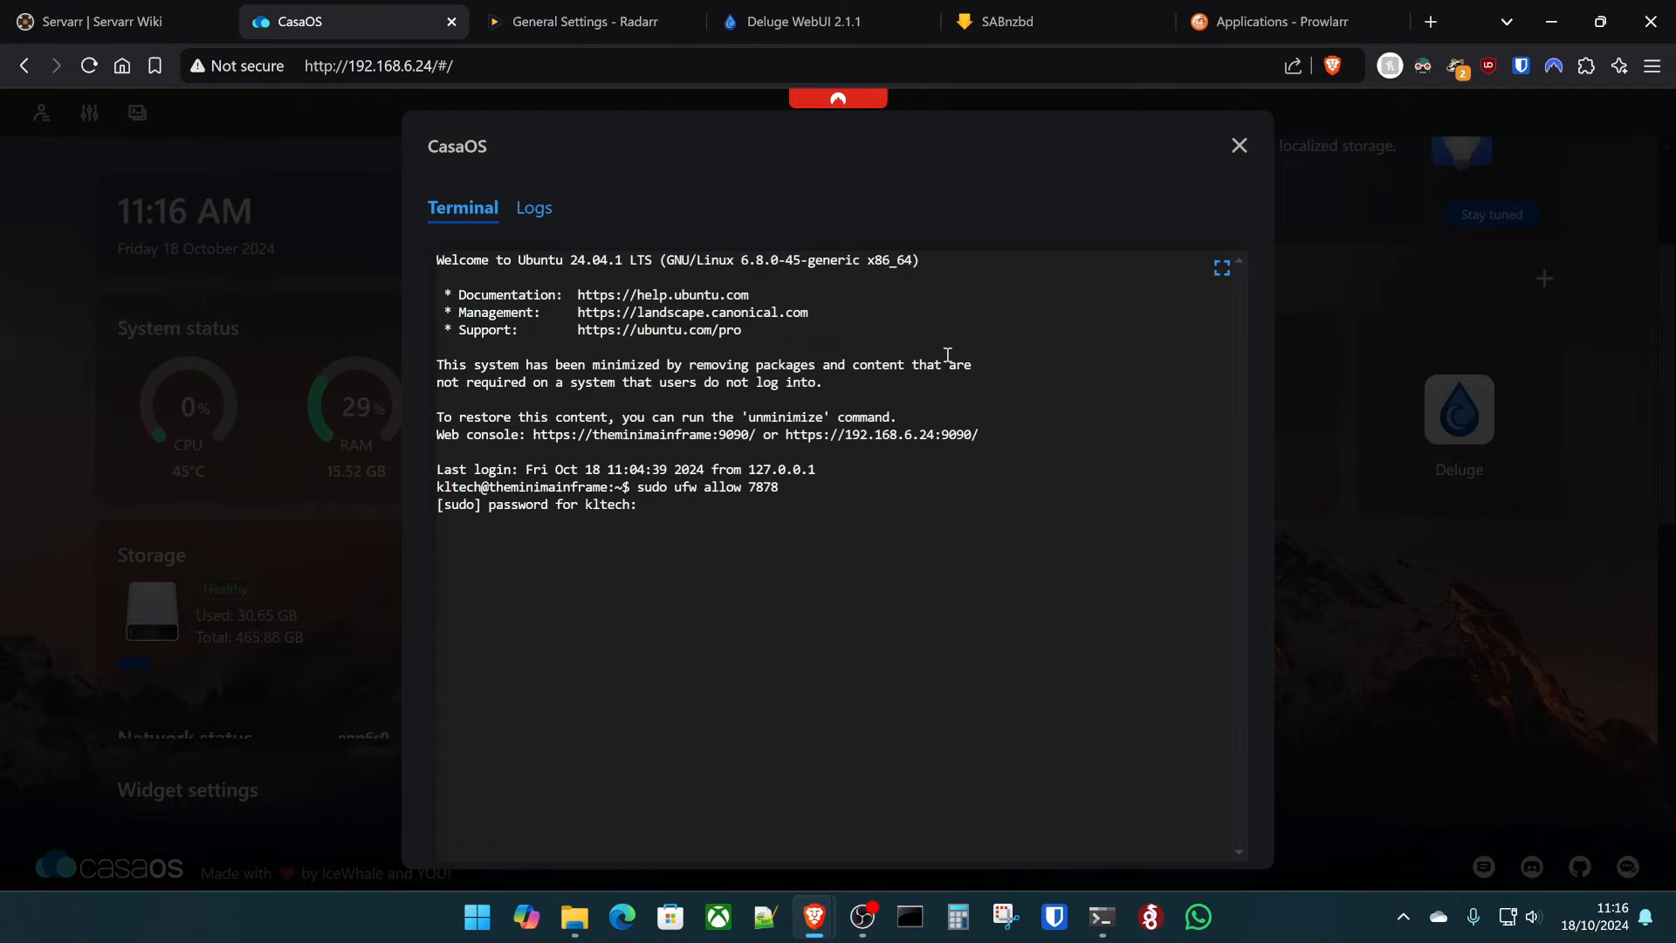
- Save the Radarr application in Prowlarr with Full Sync
{"action": "key", "text": "ctrl+9"}
{"action": "scroll", "coordinate": [694, 616], "scroll_direction": "up", "scroll_amount": 3}
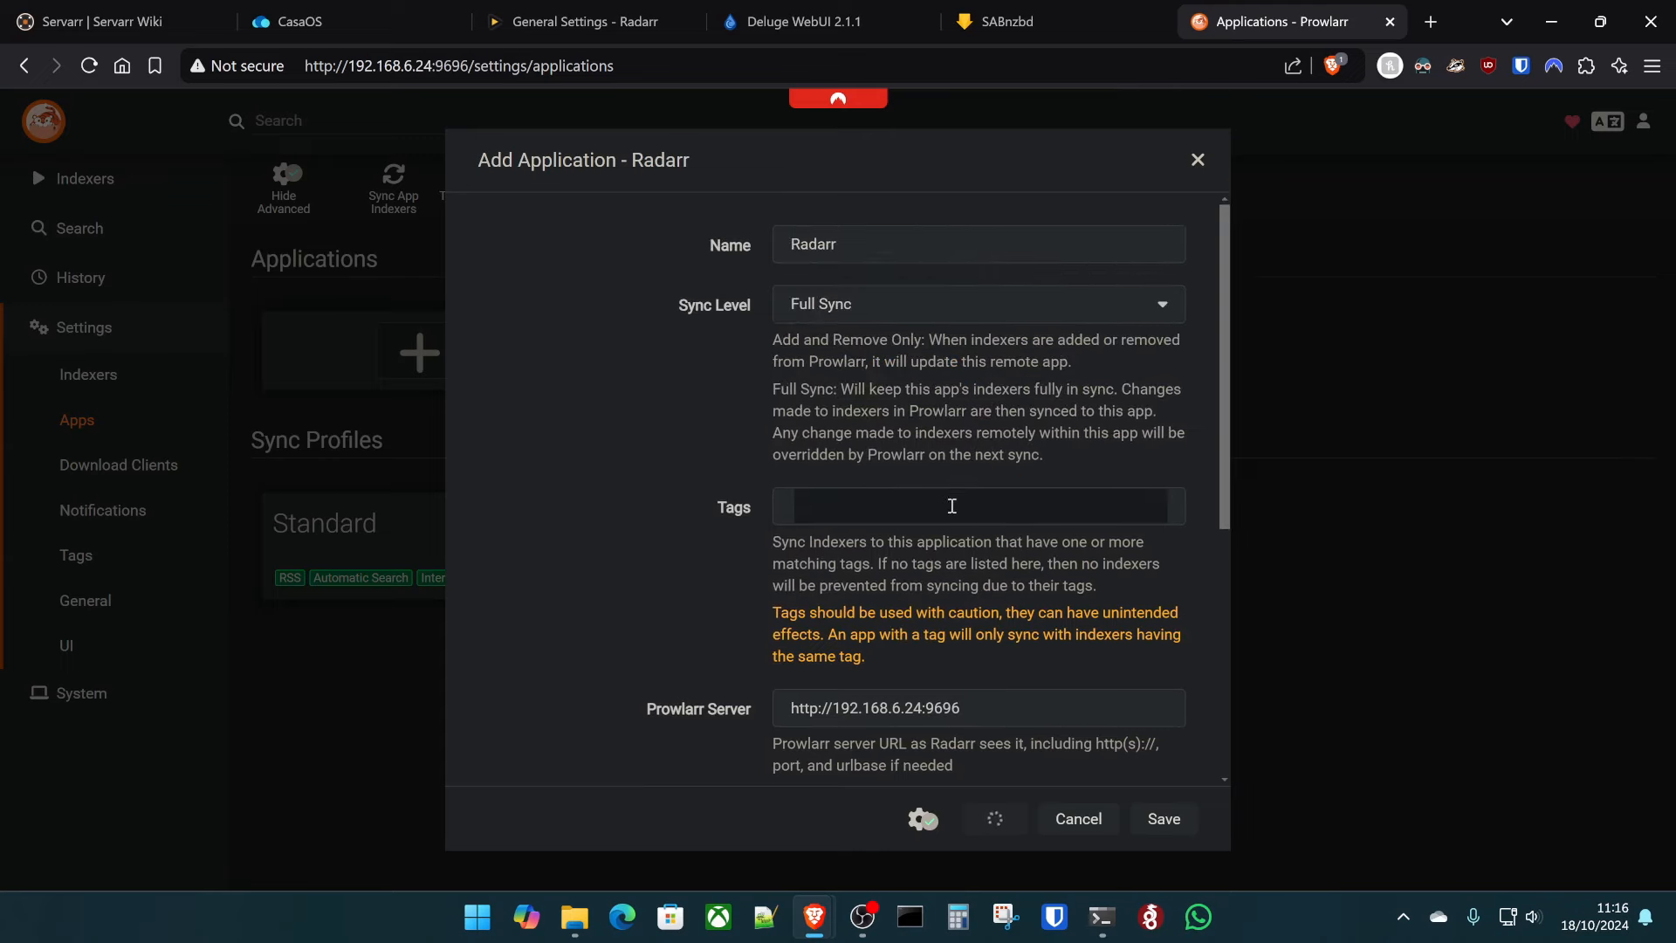
{"action": "scroll", "coordinate": [768, 511], "scroll_direction": "down", "scroll_amount": 5}
{"action": "scroll", "coordinate": [768, 515], "scroll_direction": "up", "scroll_amount": 5}
{"action": "scroll", "coordinate": [740, 523], "scroll_direction": "down", "scroll_amount": 5}
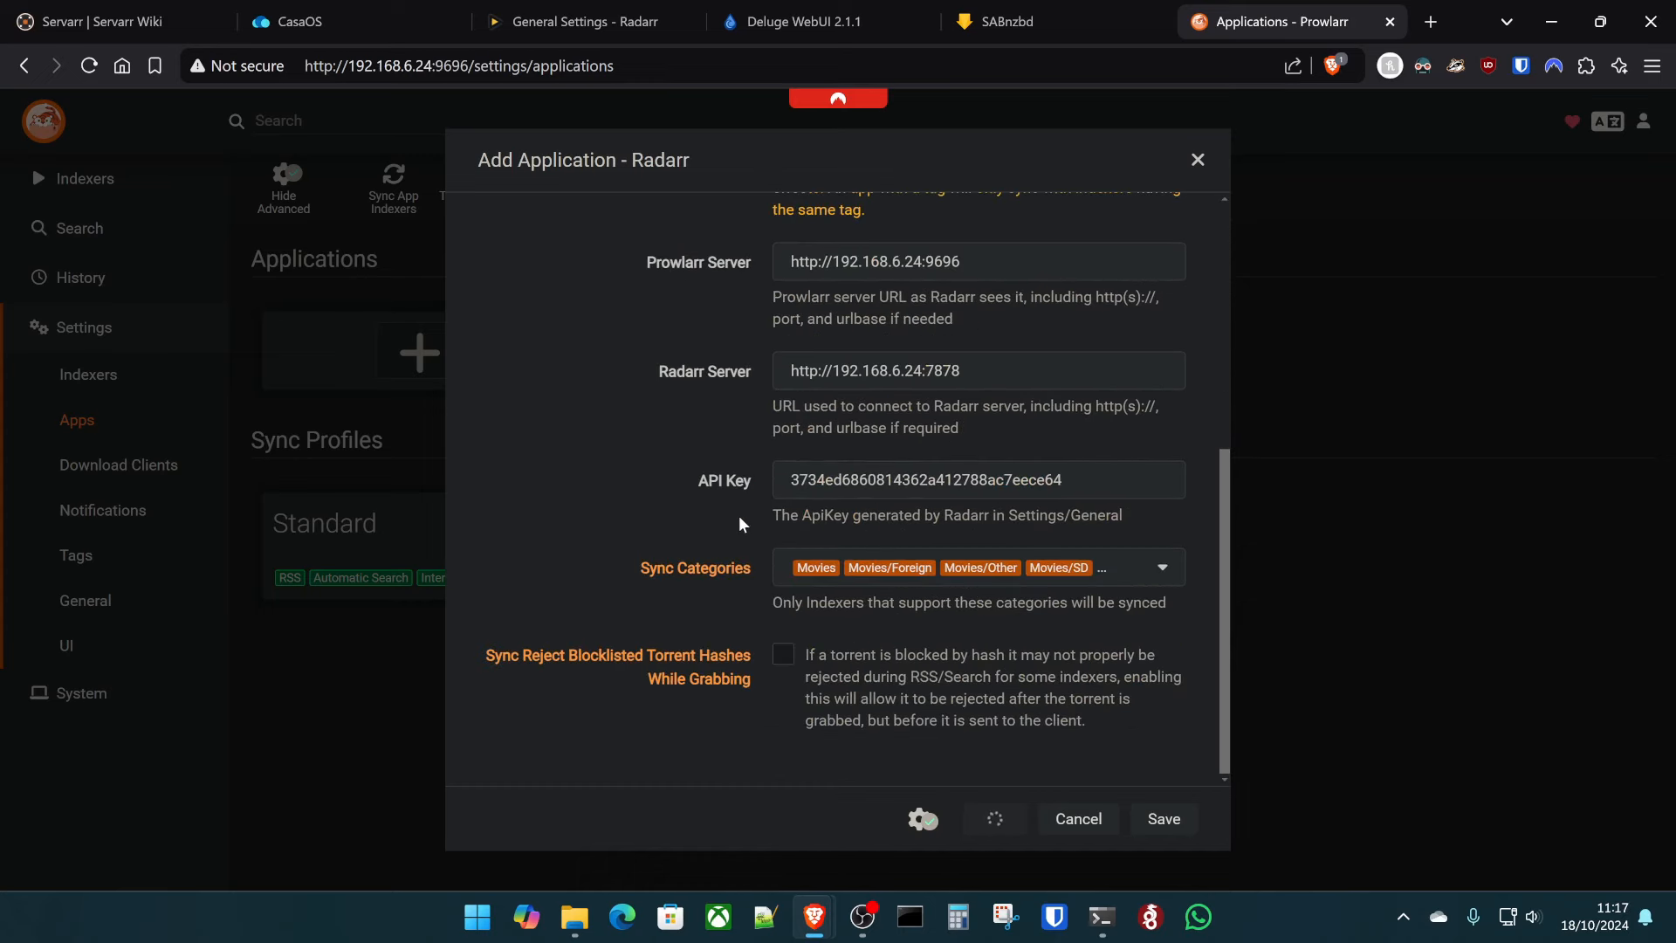
{"action": "left_click", "coordinate": [1140, 821]}
{"action": "scroll", "coordinate": [1024, 626], "scroll_direction": "down", "scroll_amount": 5}
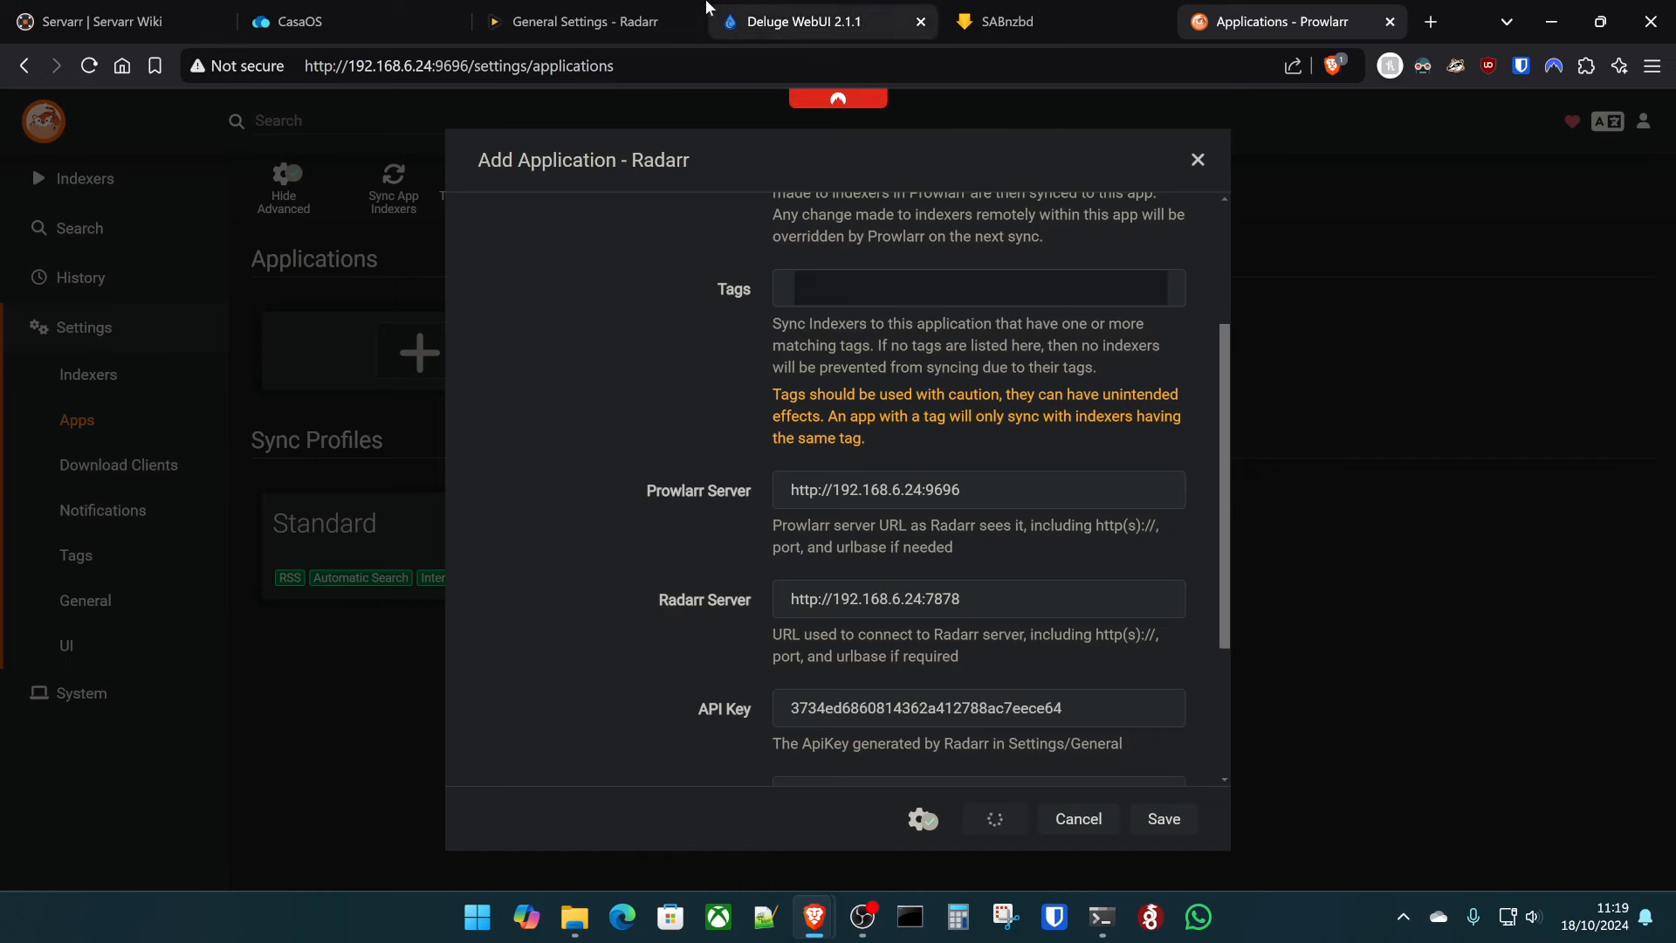
- Rerun the ufw allow command in the terminal for port 9696
{"action": "left_click", "coordinate": [367, 21]}
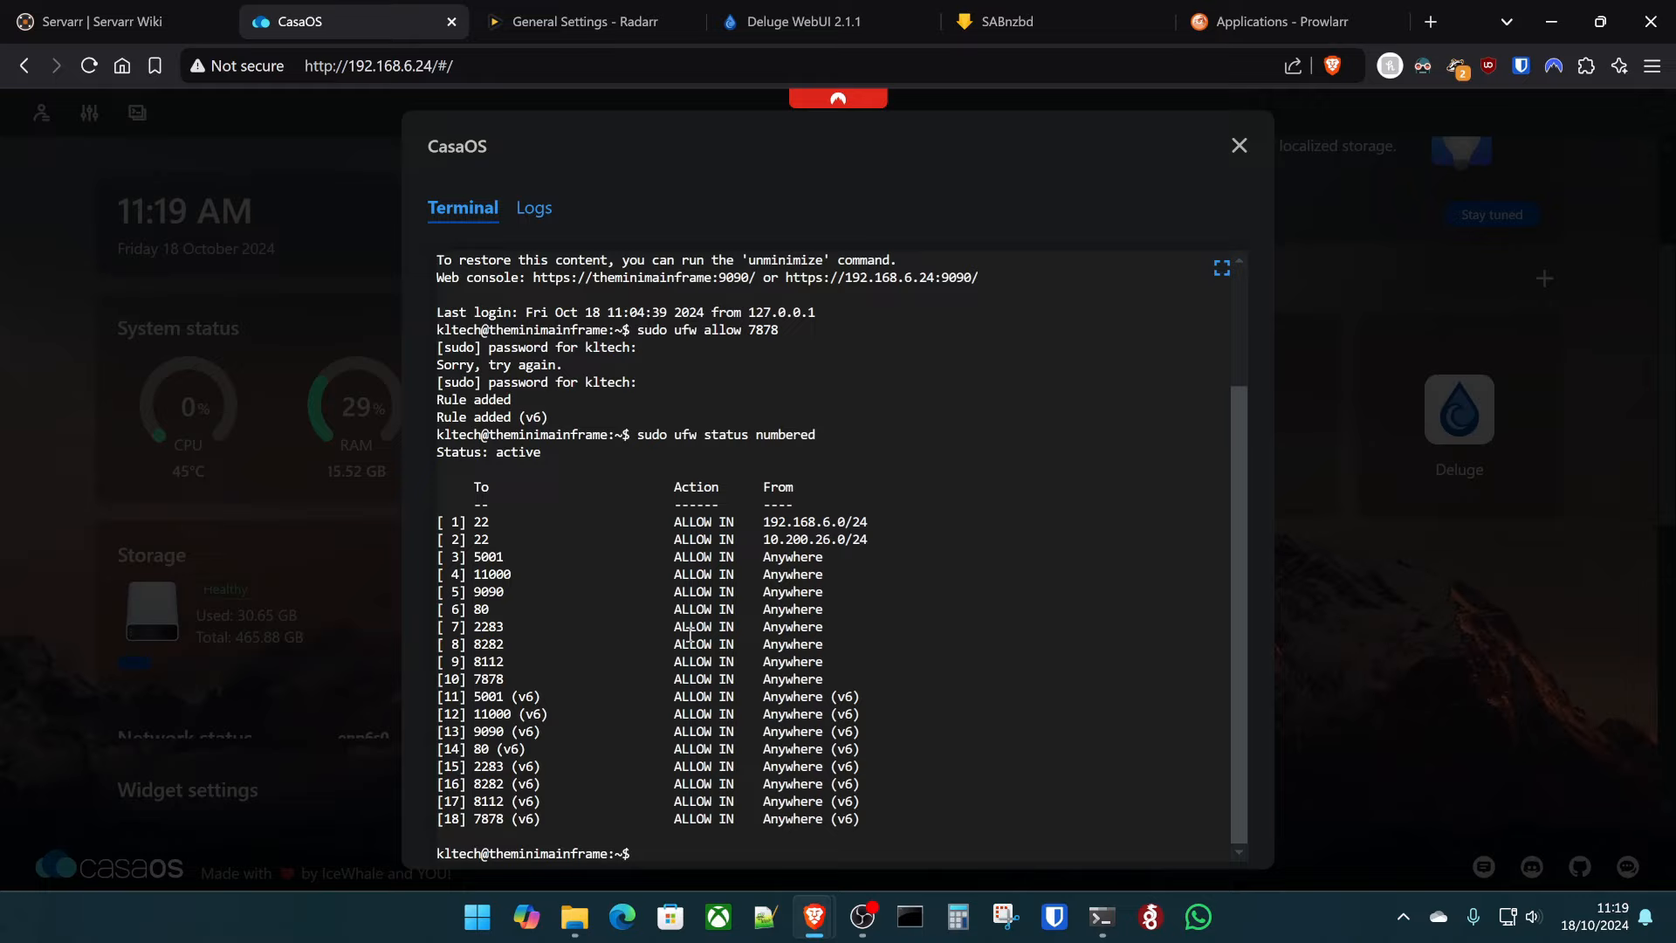
{"action": "key", "text": "Up"}
{"action": "key", "text": "Up"}
{"action": "key", "text": "Return"}
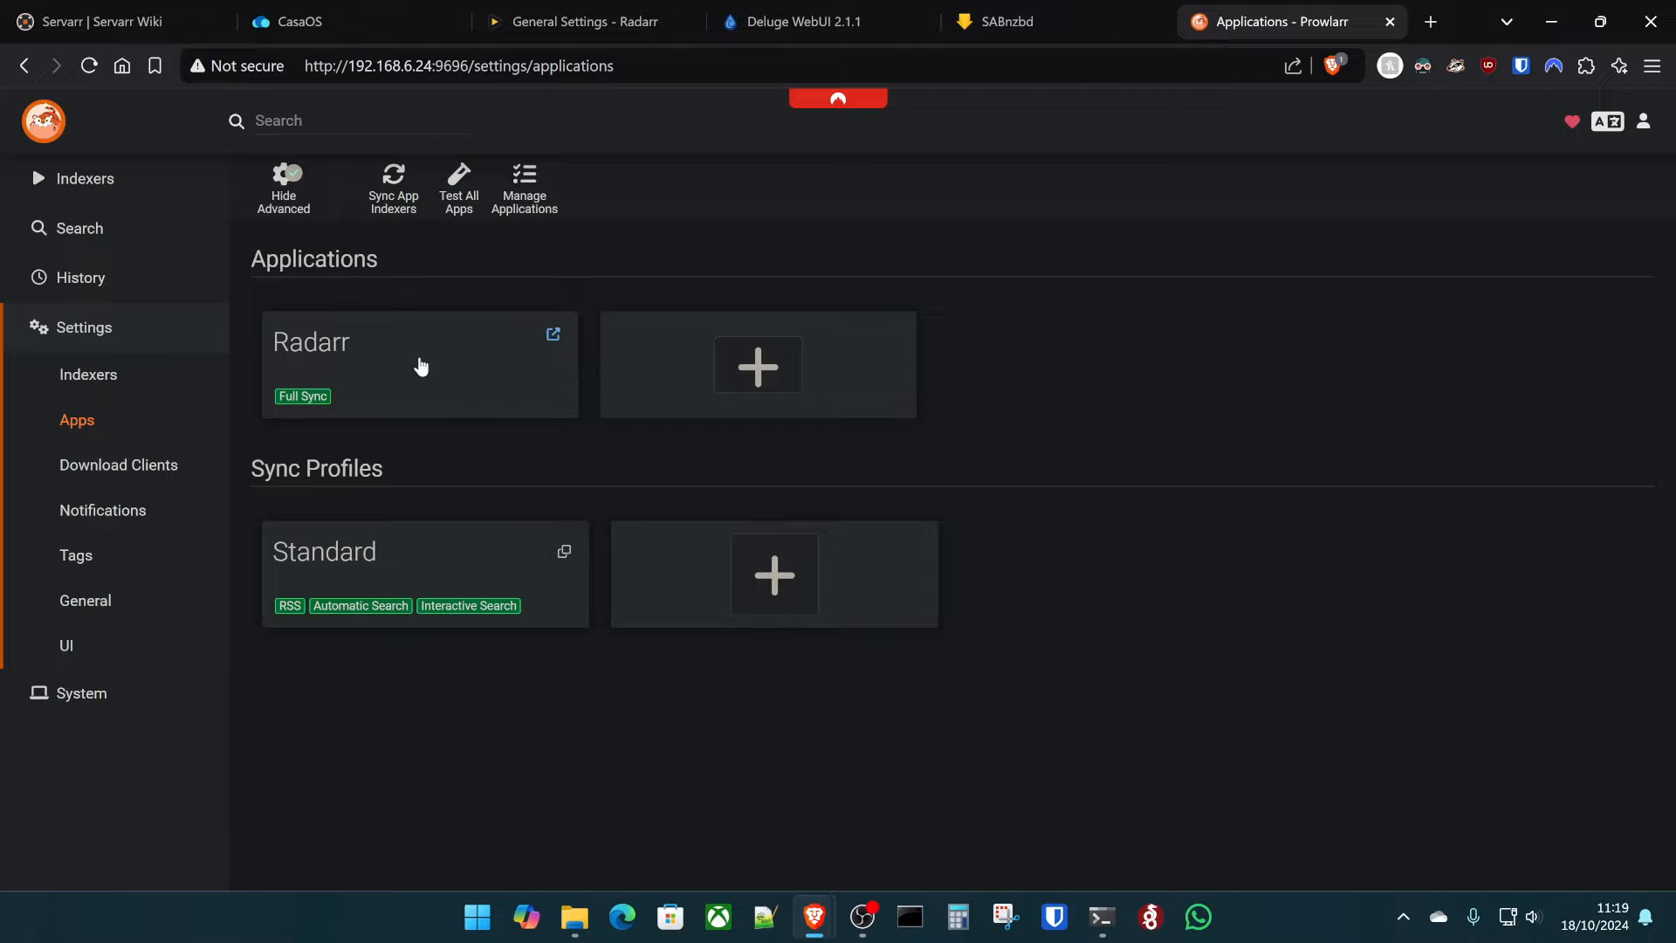
- Sync app indexers from Prowlarr to the connected Radarr application
{"action": "left_click", "coordinate": [421, 367]}
{"action": "left_click", "coordinate": [1313, 288]}
{"action": "left_click", "coordinate": [393, 183]}
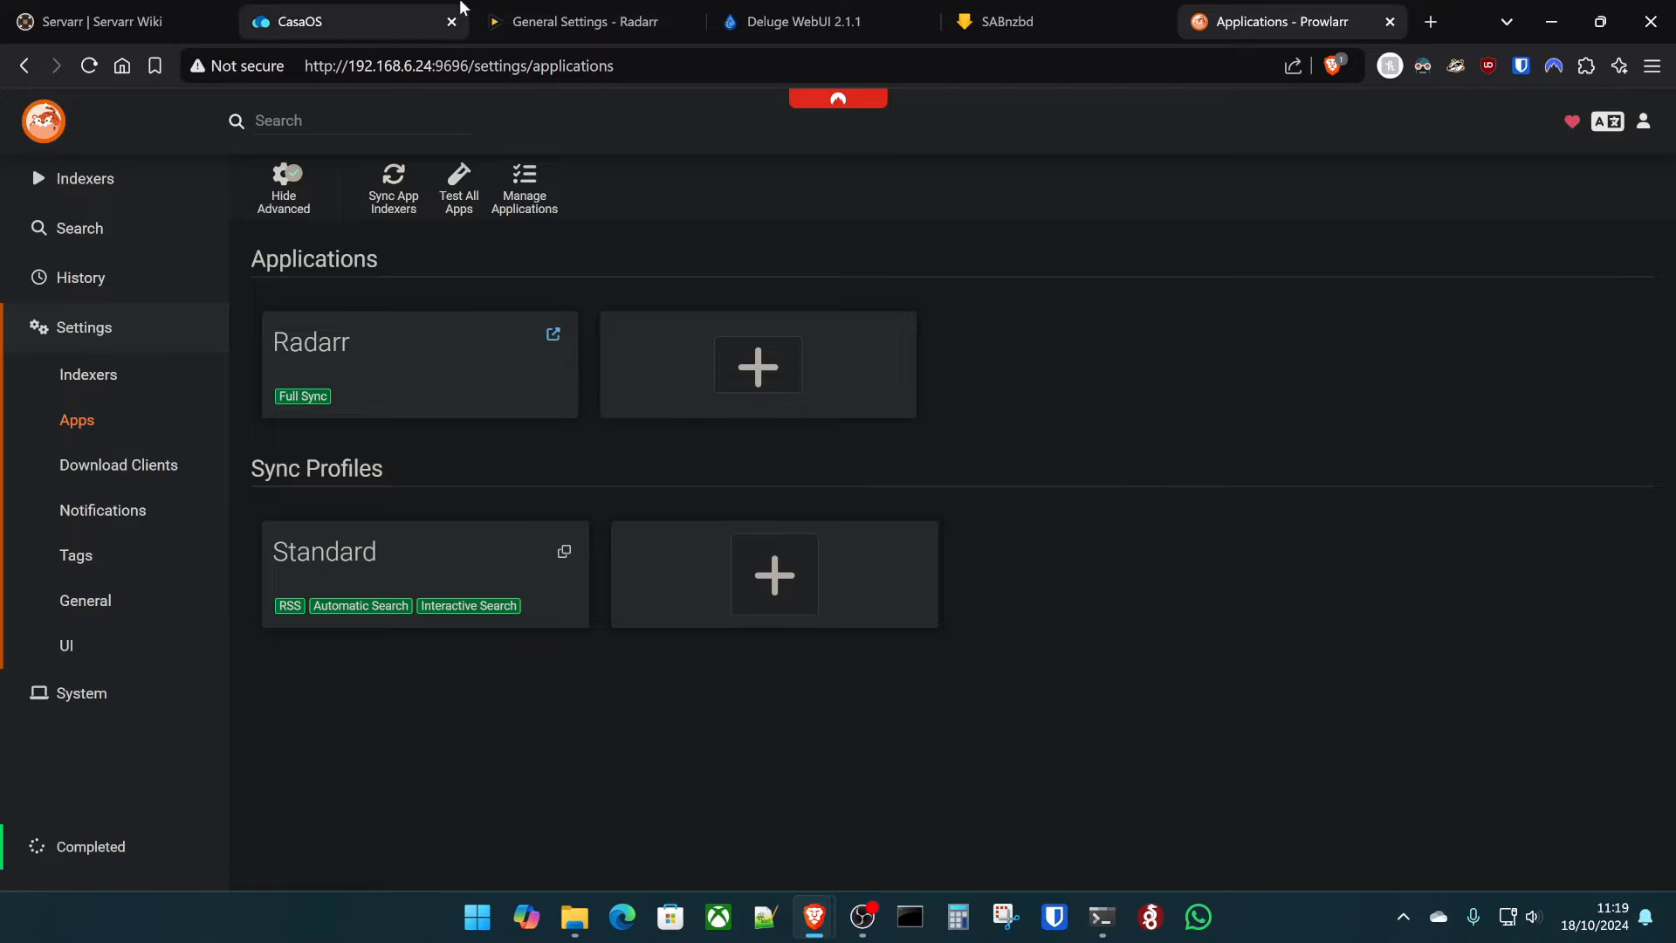
- Reload Radarr, check its system status, and go to Settings > Download Clients
{"action": "left_click", "coordinate": [565, 9]}
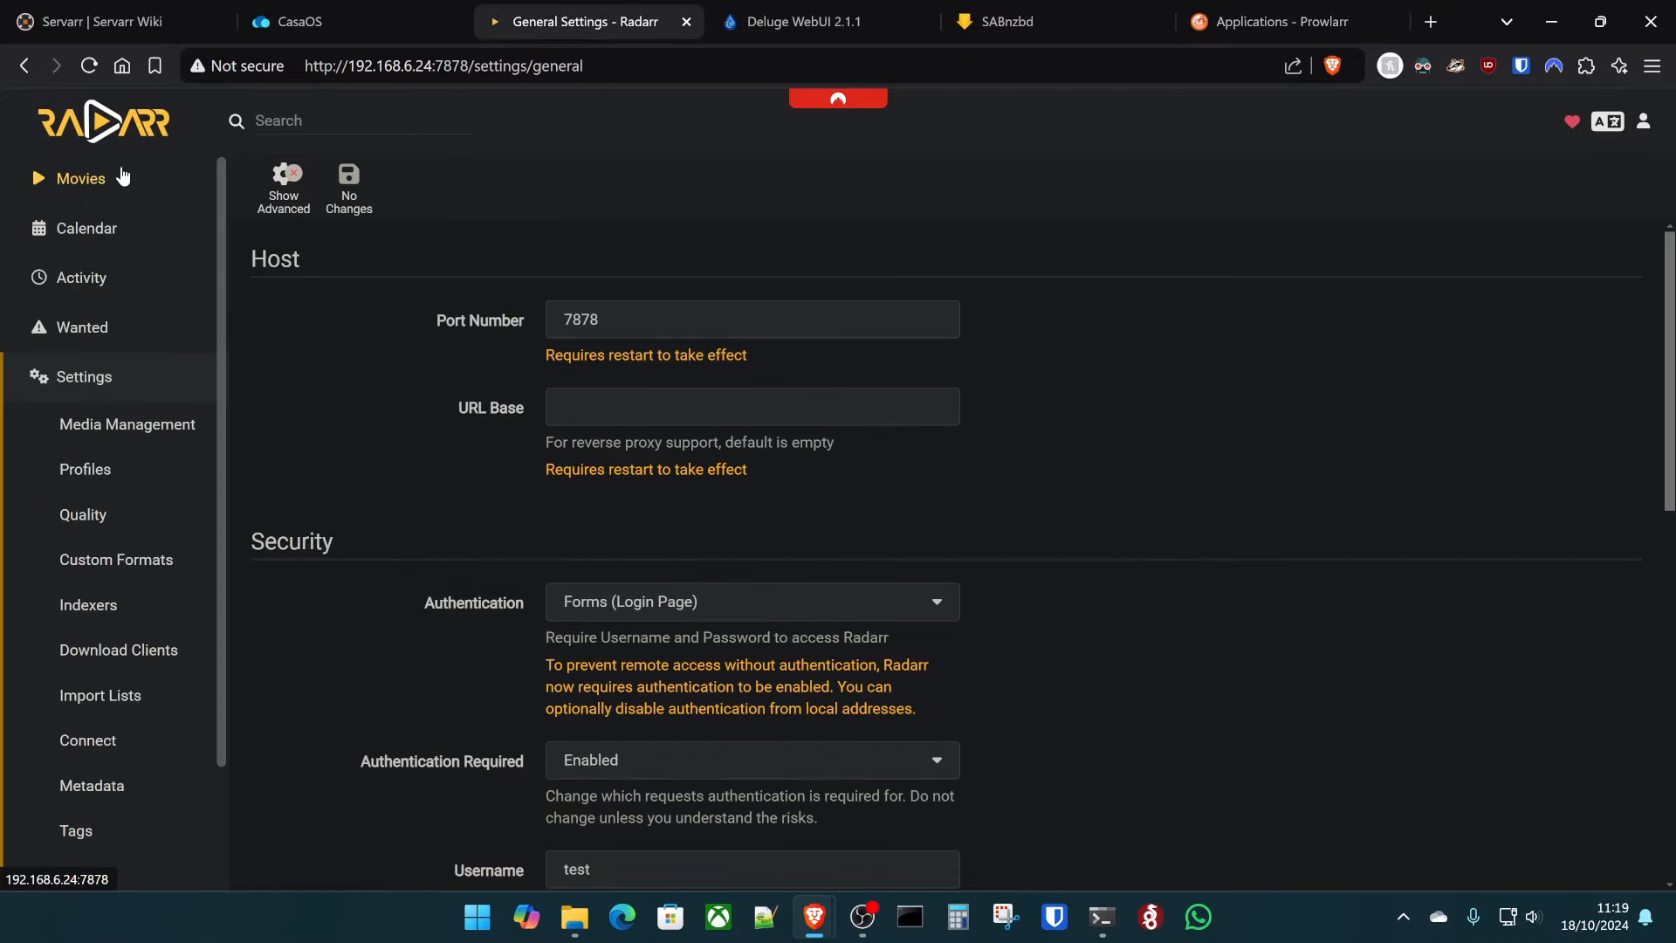
{"action": "left_click", "coordinate": [89, 66]}
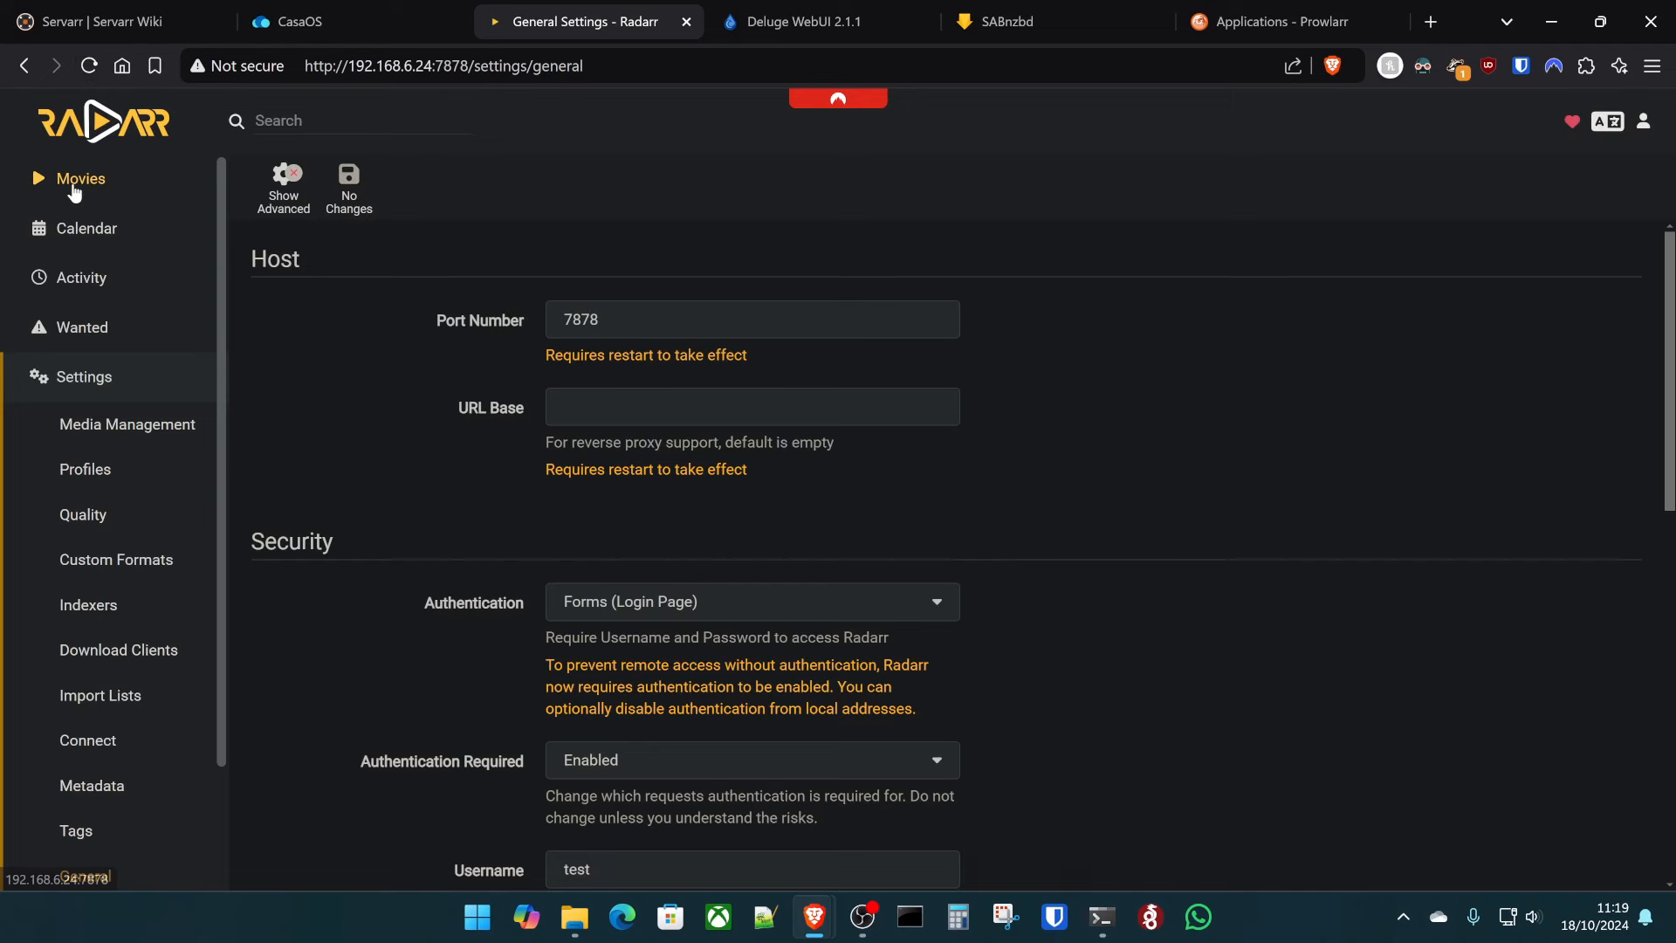
{"action": "left_click", "coordinate": [28, 183]}
{"action": "left_click", "coordinate": [103, 618]}
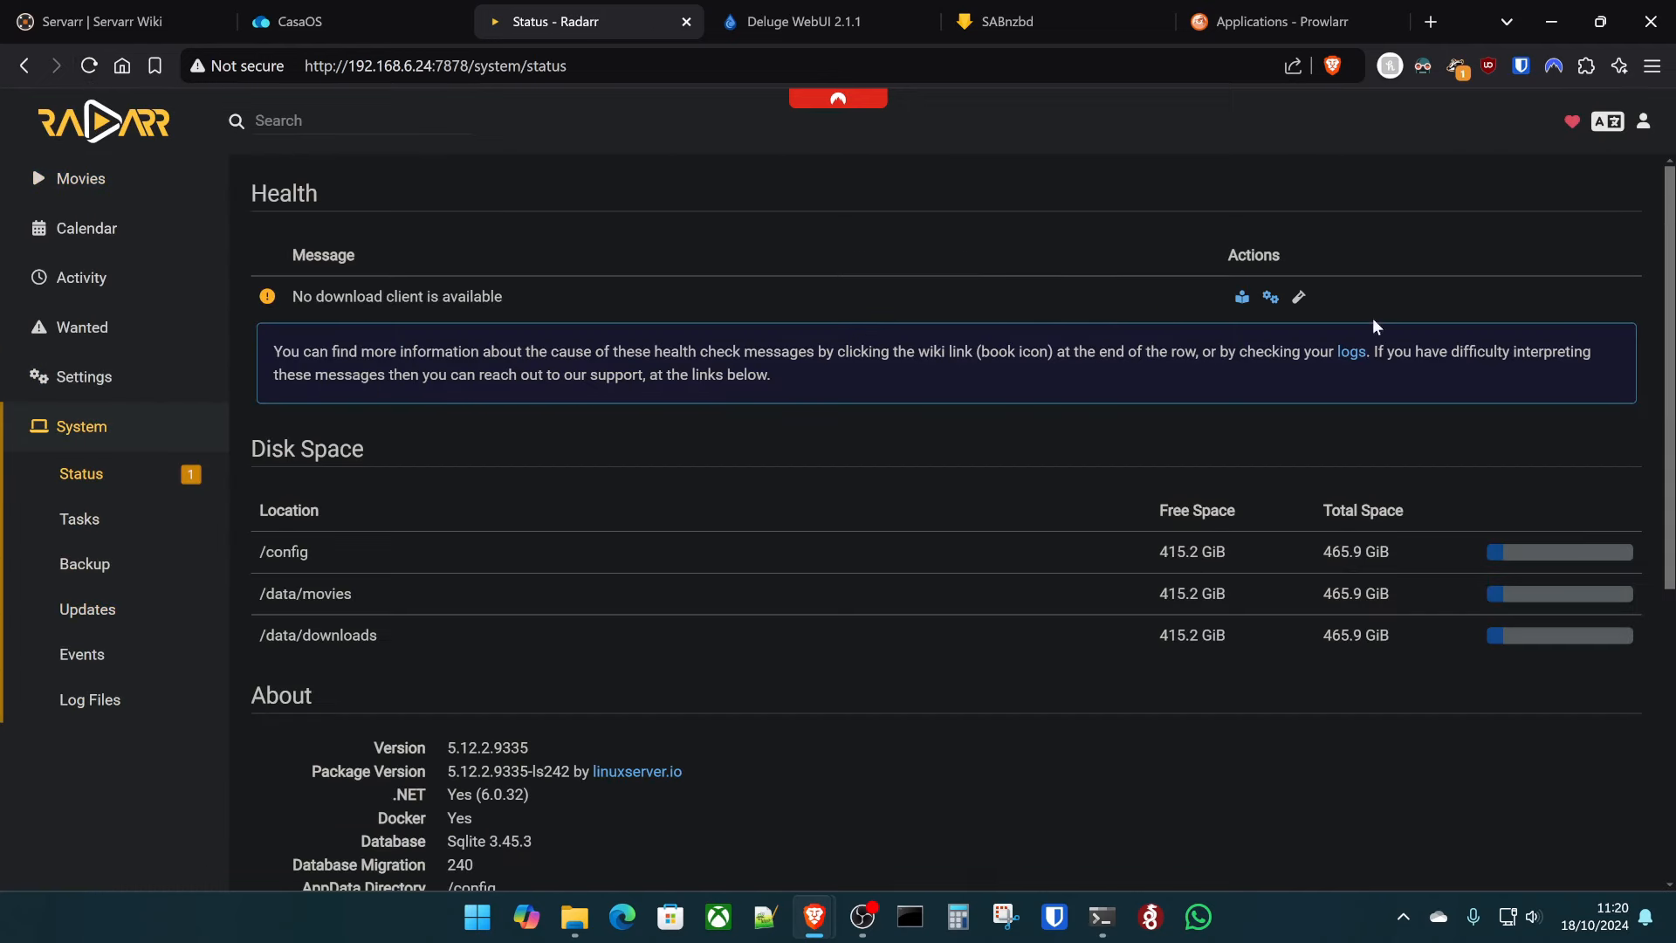
{"action": "left_click", "coordinate": [132, 373]}
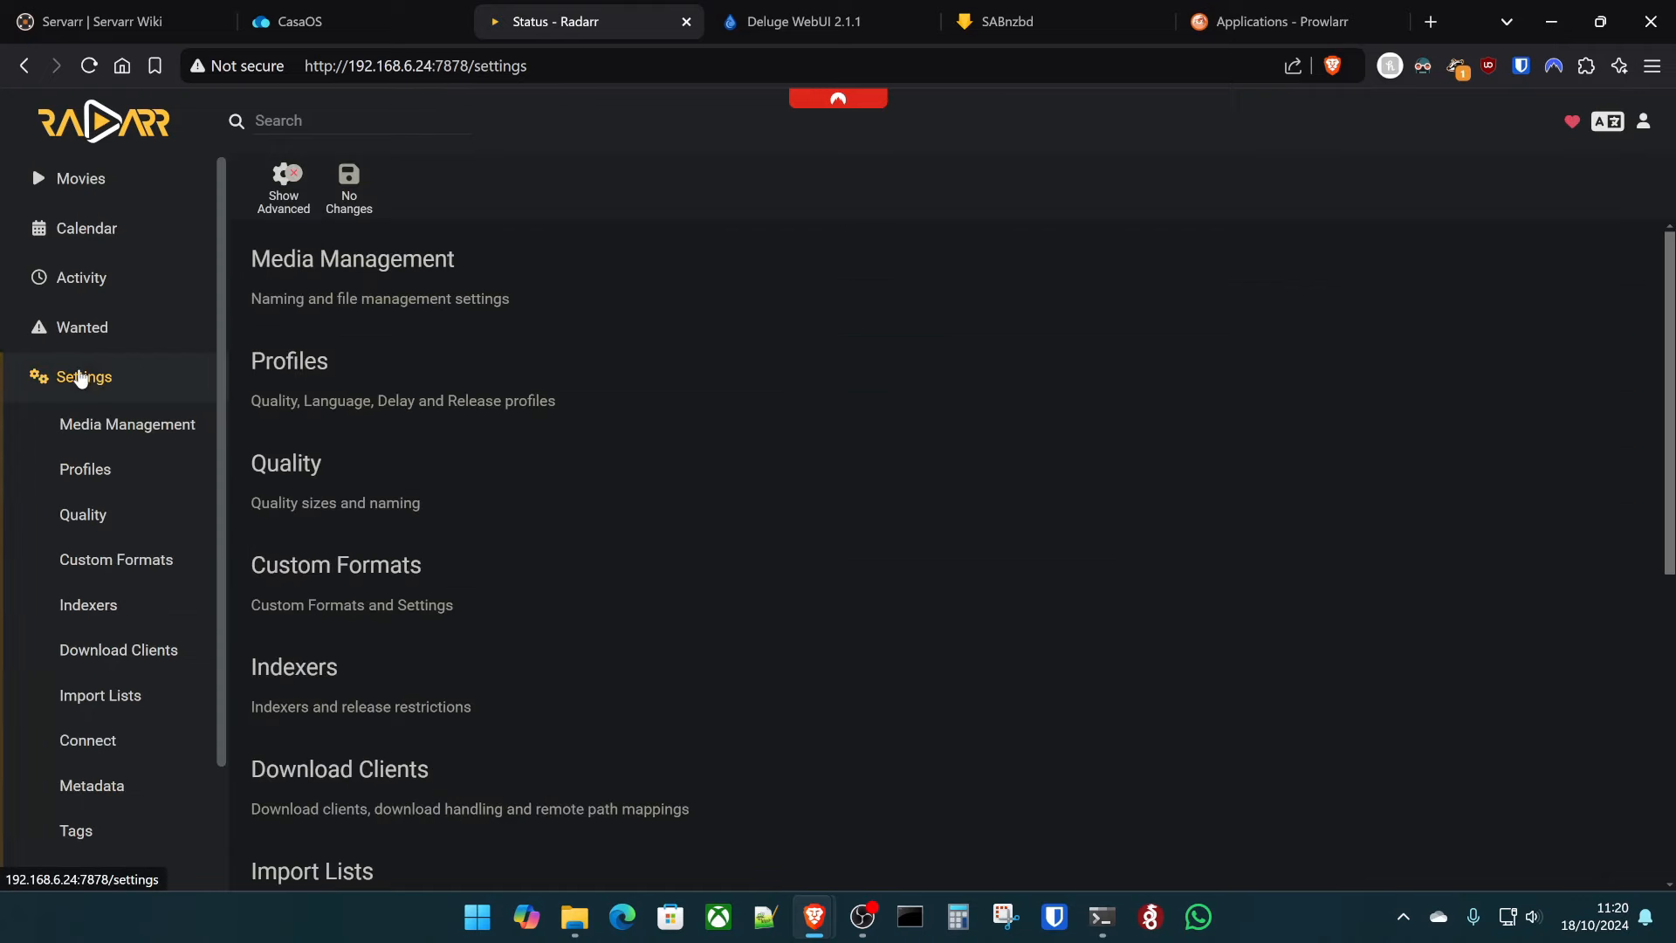
{"action": "left_click", "coordinate": [139, 659]}
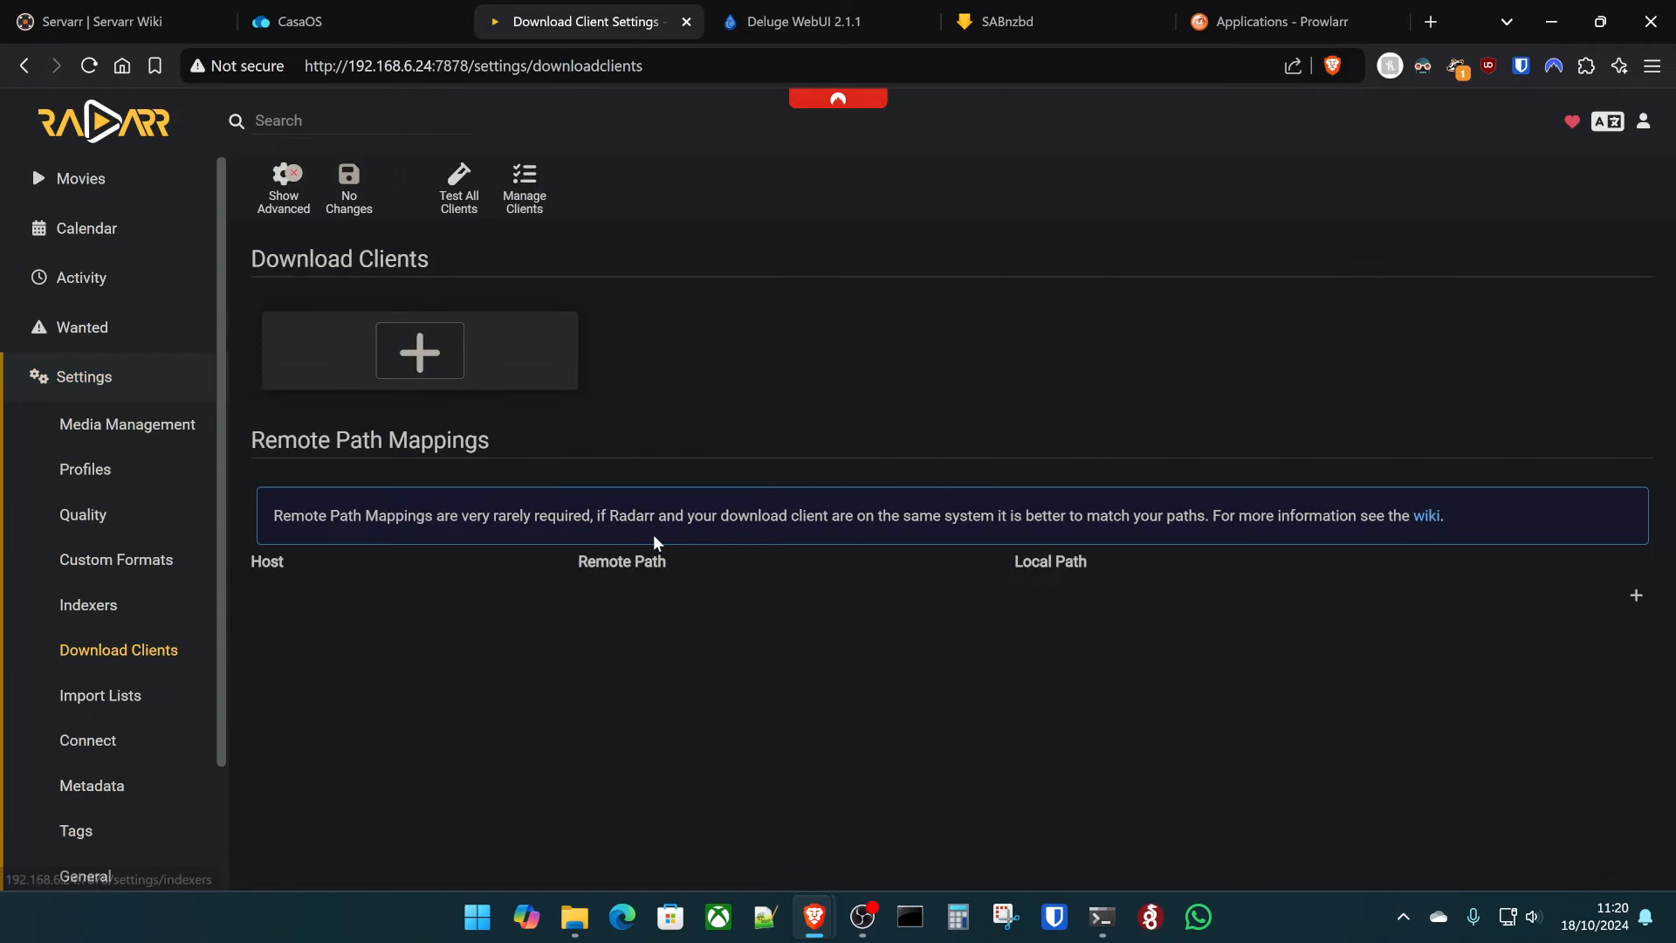
- Test and save the Radarr application settings in Prowlarr
{"action": "left_click", "coordinate": [1213, 11]}
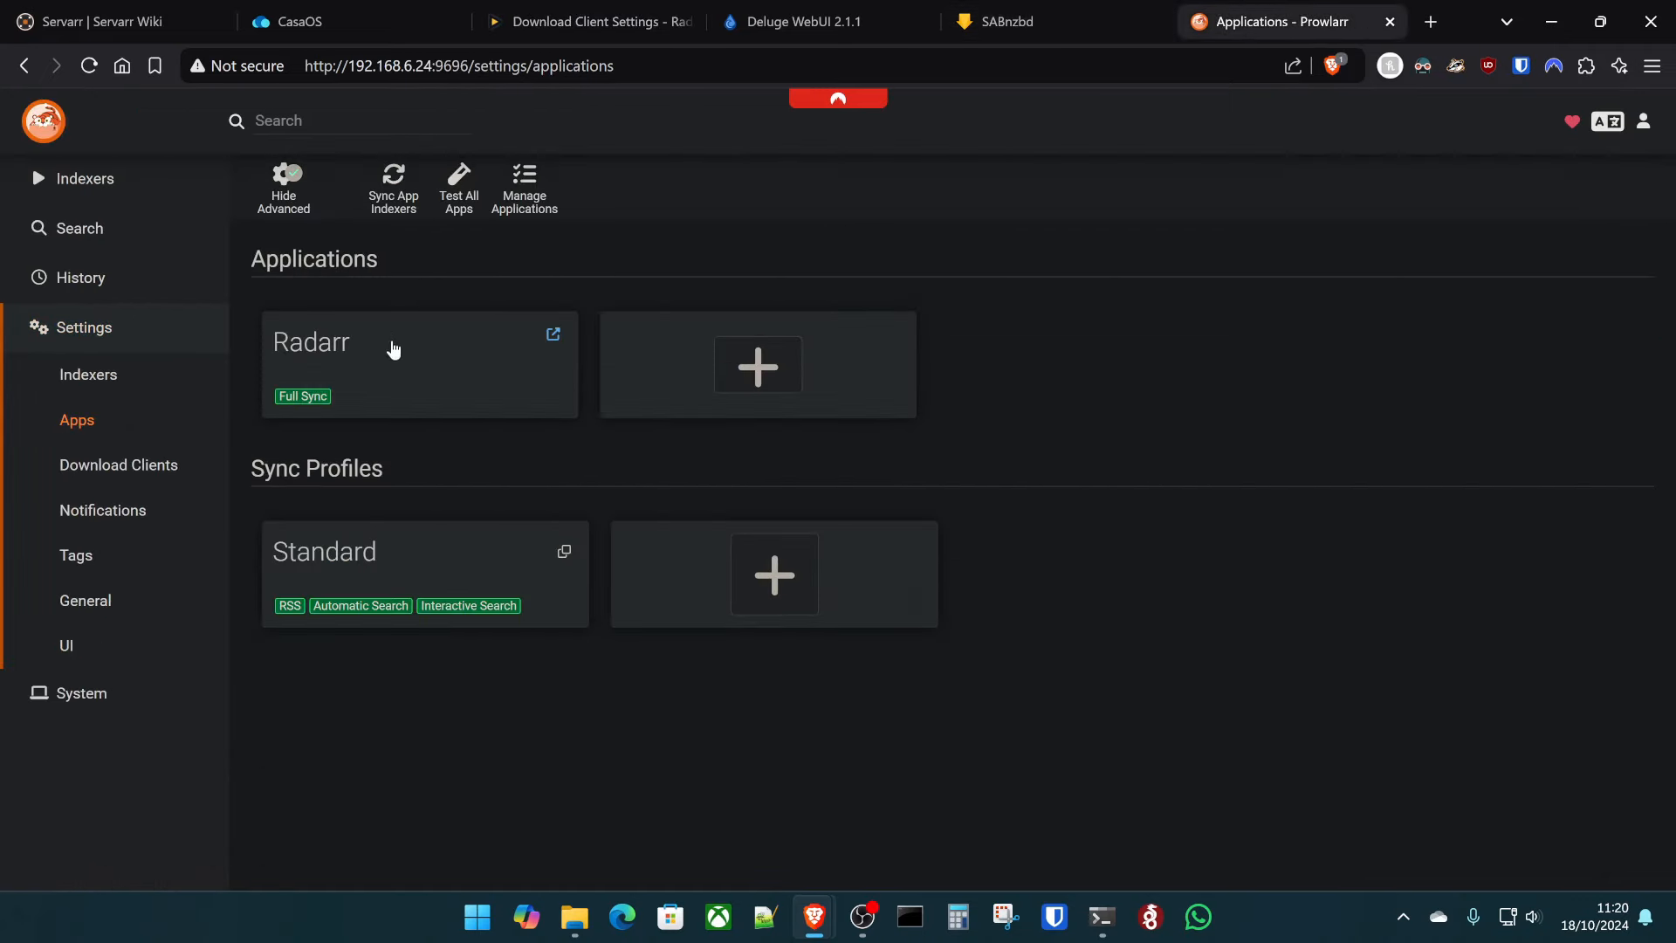
{"action": "left_click", "coordinate": [389, 348]}
{"action": "scroll", "coordinate": [789, 523], "scroll_direction": "down", "scroll_amount": 2}
{"action": "scroll", "coordinate": [790, 524], "scroll_direction": "down", "scroll_amount": 4}
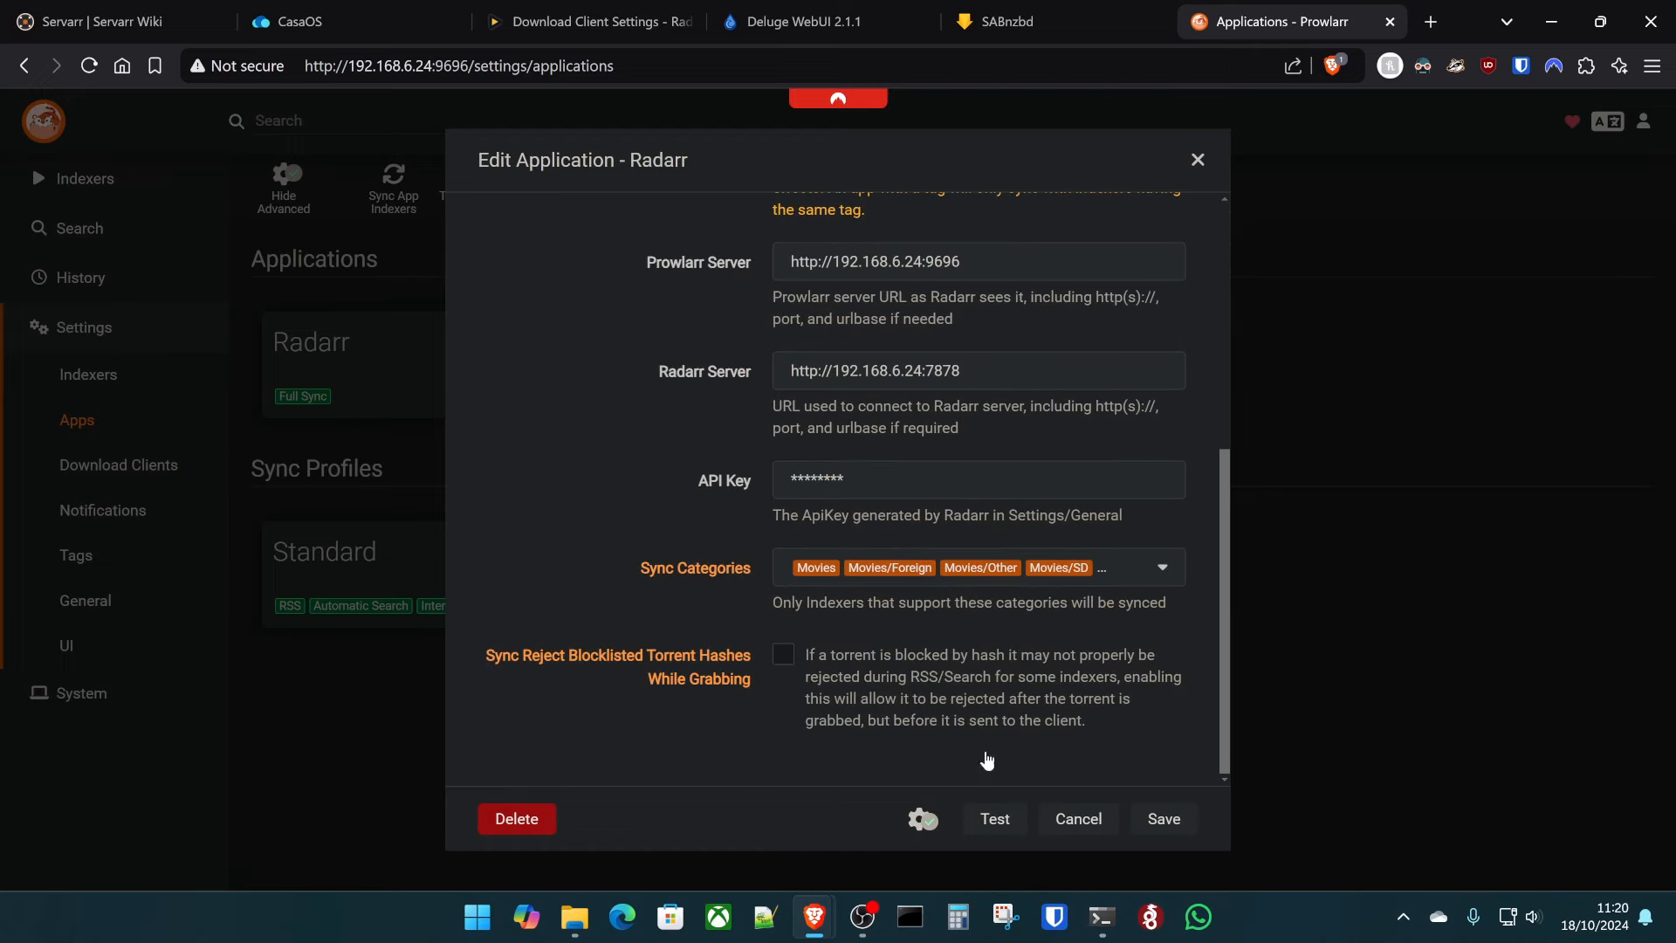
{"action": "left_click", "coordinate": [1013, 831]}
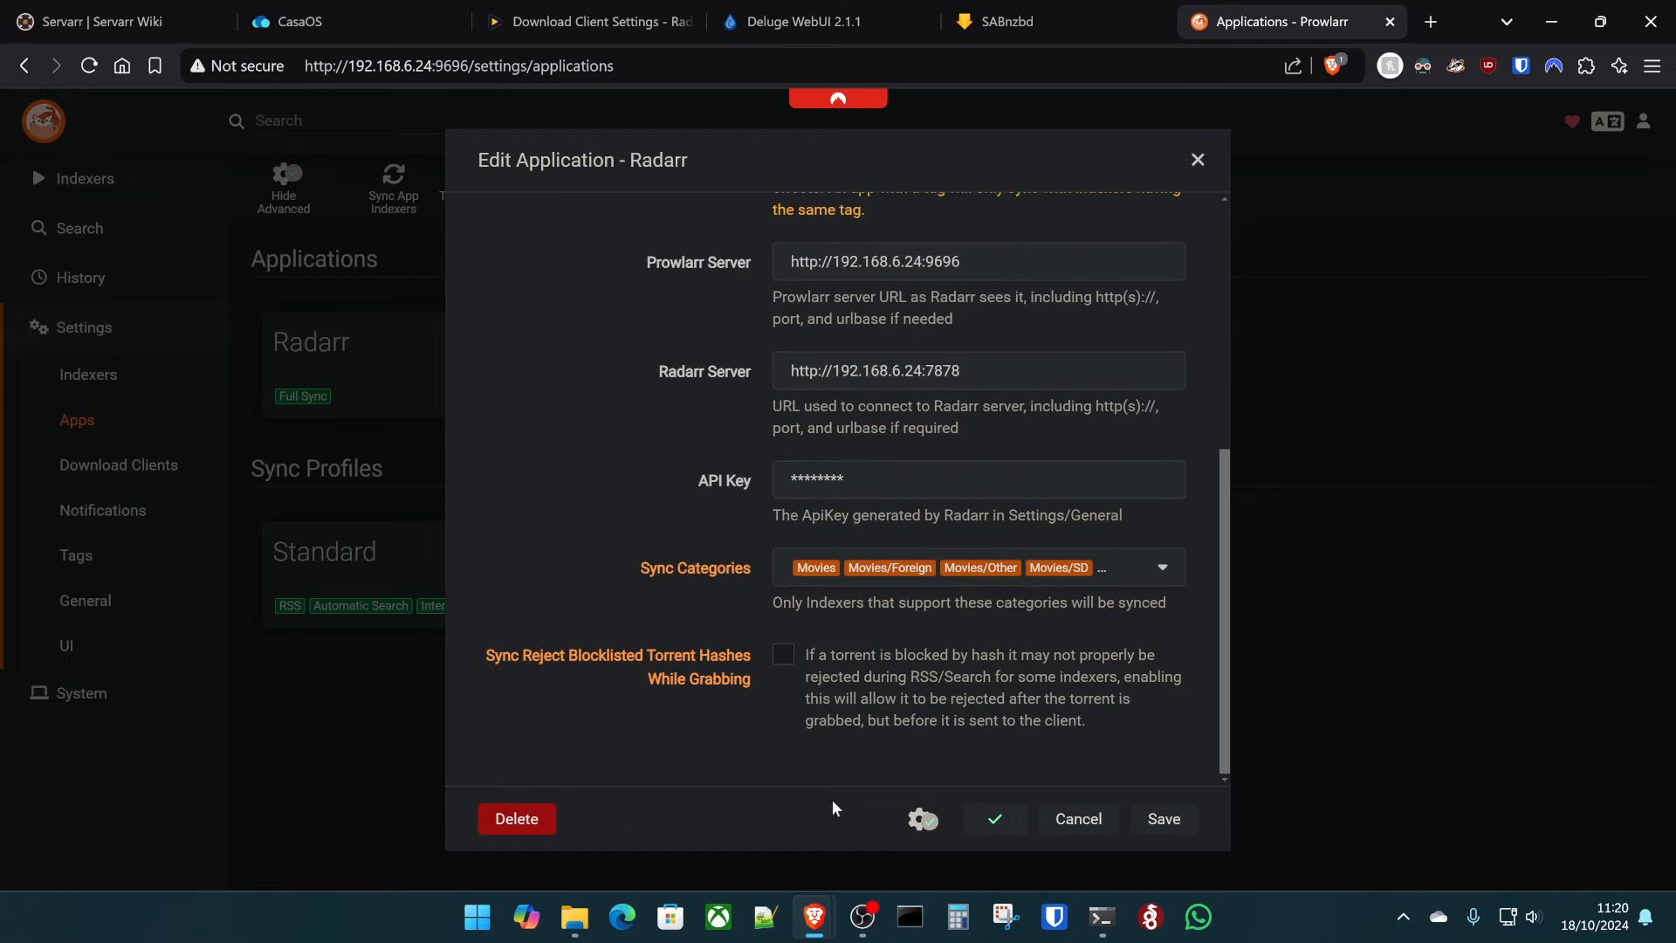
{"action": "left_click", "coordinate": [1166, 821]}
- Start adding a new download client in Radarr's Download Clients settings
{"action": "left_click", "coordinate": [118, 464]}
{"action": "left_click", "coordinate": [580, 21]}
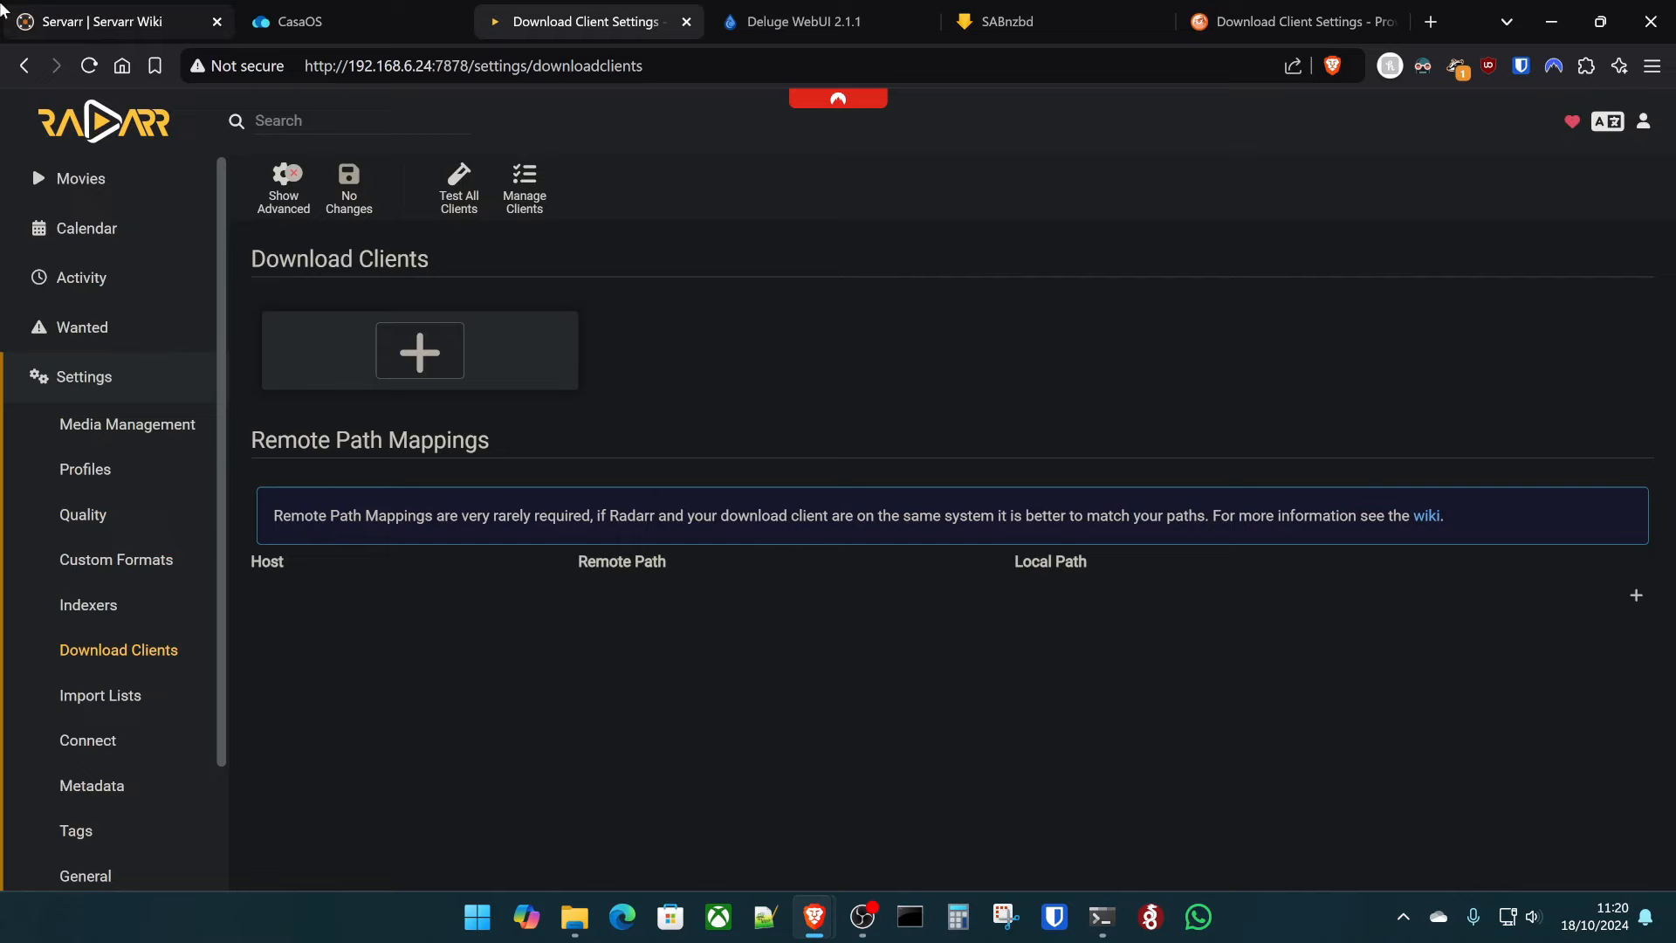
{"action": "left_click", "coordinate": [419, 351]}
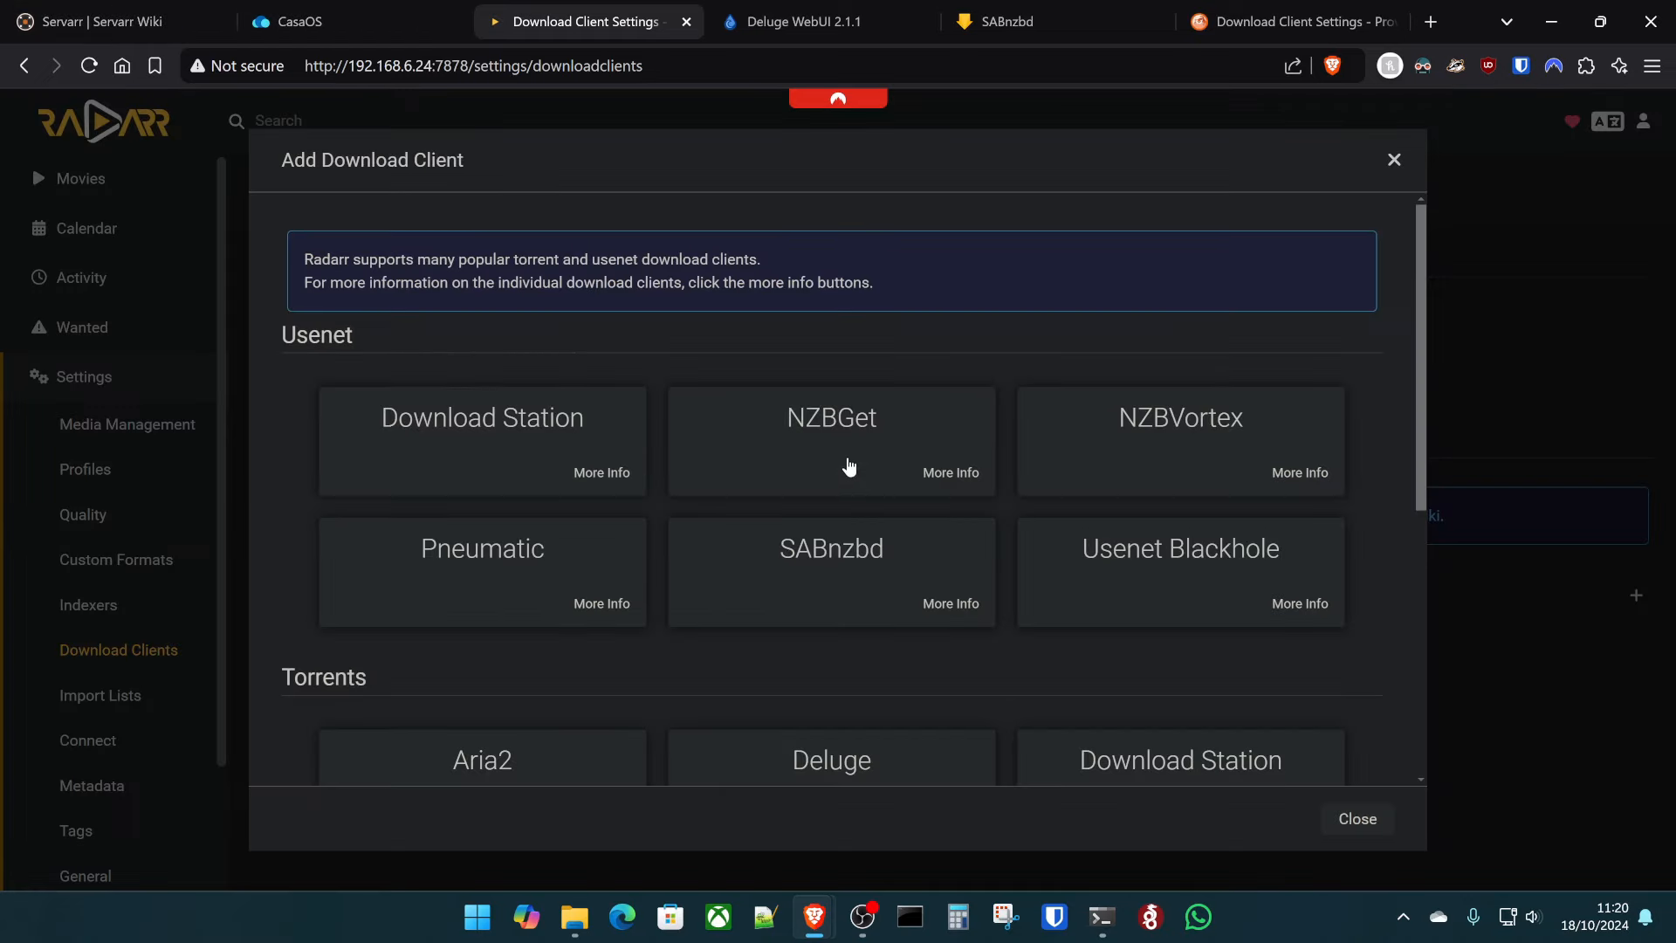
- Choose SABnzbd as the download client and set host 192.168.6.24 and a port
{"action": "left_click", "coordinate": [861, 586]}
{"action": "double_click", "coordinate": [920, 370]}
{"action": "type", "text": "192.168."}
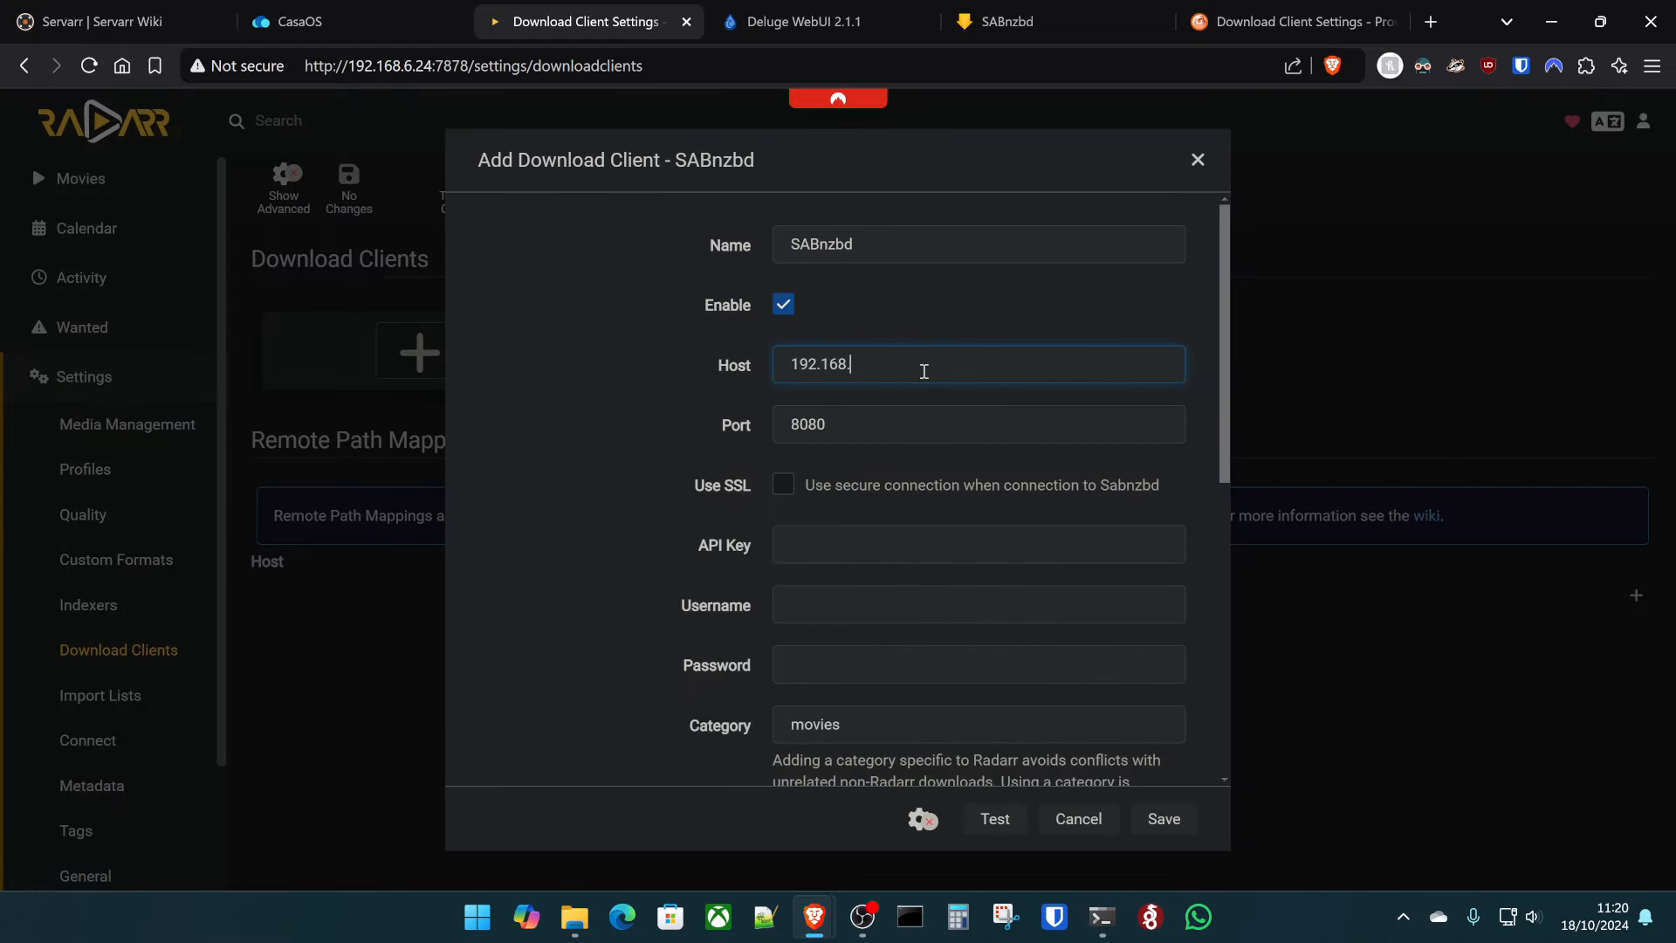
{"action": "type", "text": "6.24"}
{"action": "key", "text": "Tab"}
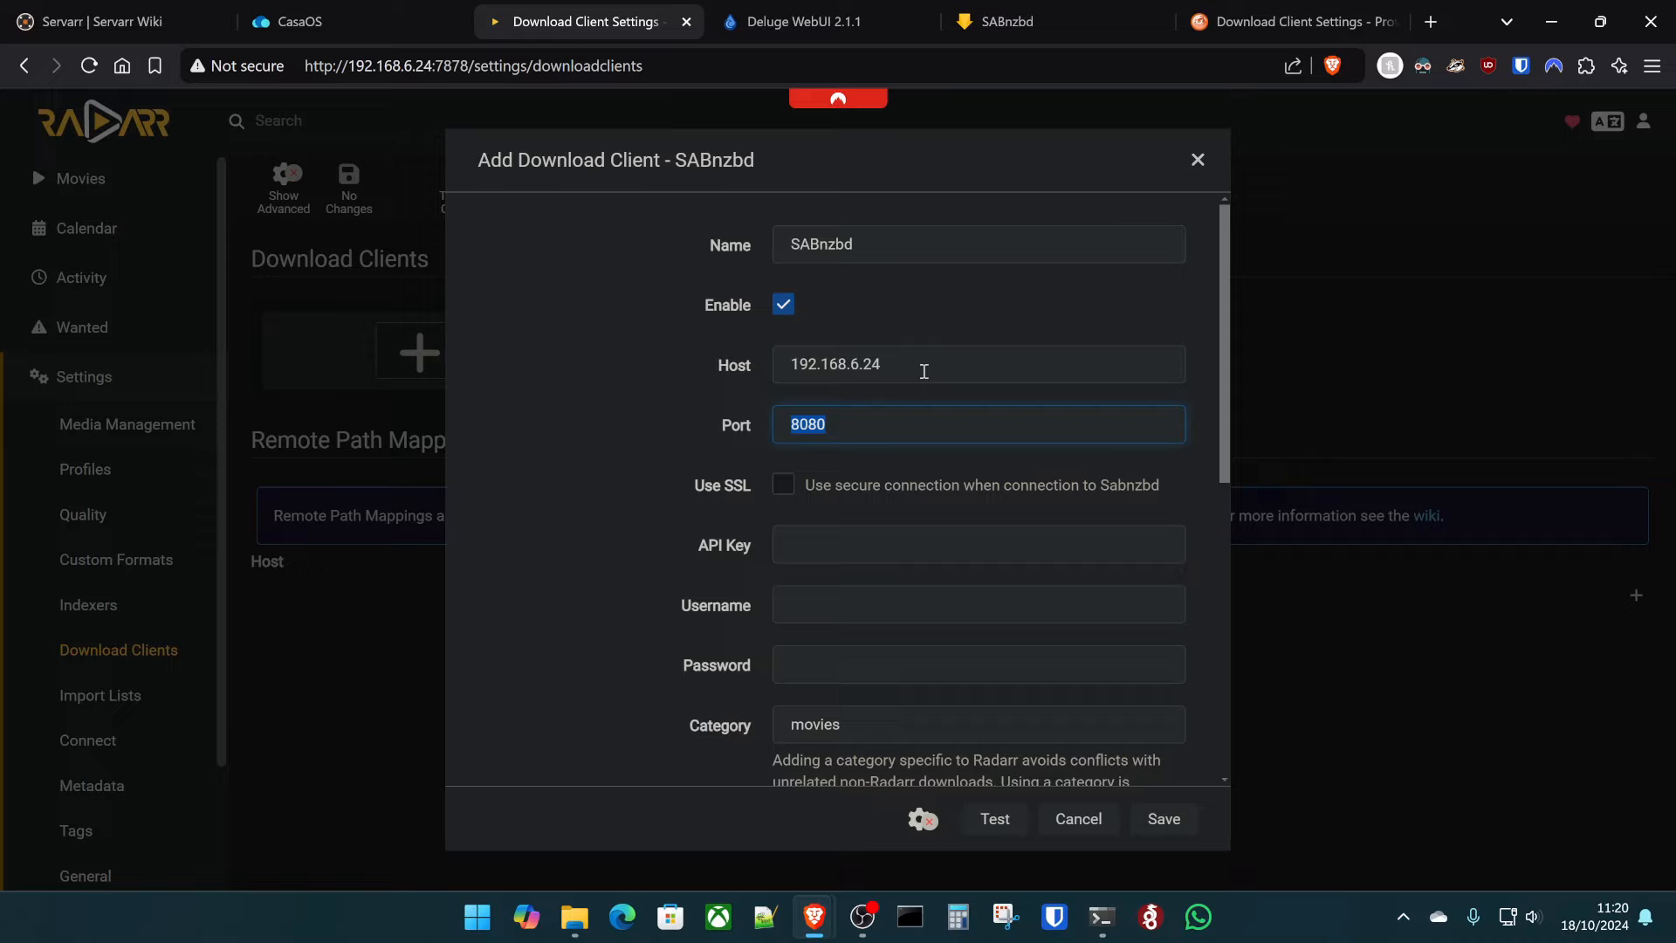
{"action": "type", "text": "8282"}
{"action": "key", "text": "BackSpace"}
{"action": "key", "text": "BackSpace"}
{"action": "key", "text": "BackSpace"}
{"action": "type", "text": "112"}
{"action": "key", "text": "Tab"}
- Check the other app tabs, then correct the SABnzbd port to 8282
{"action": "left_click", "coordinate": [1007, 21]}
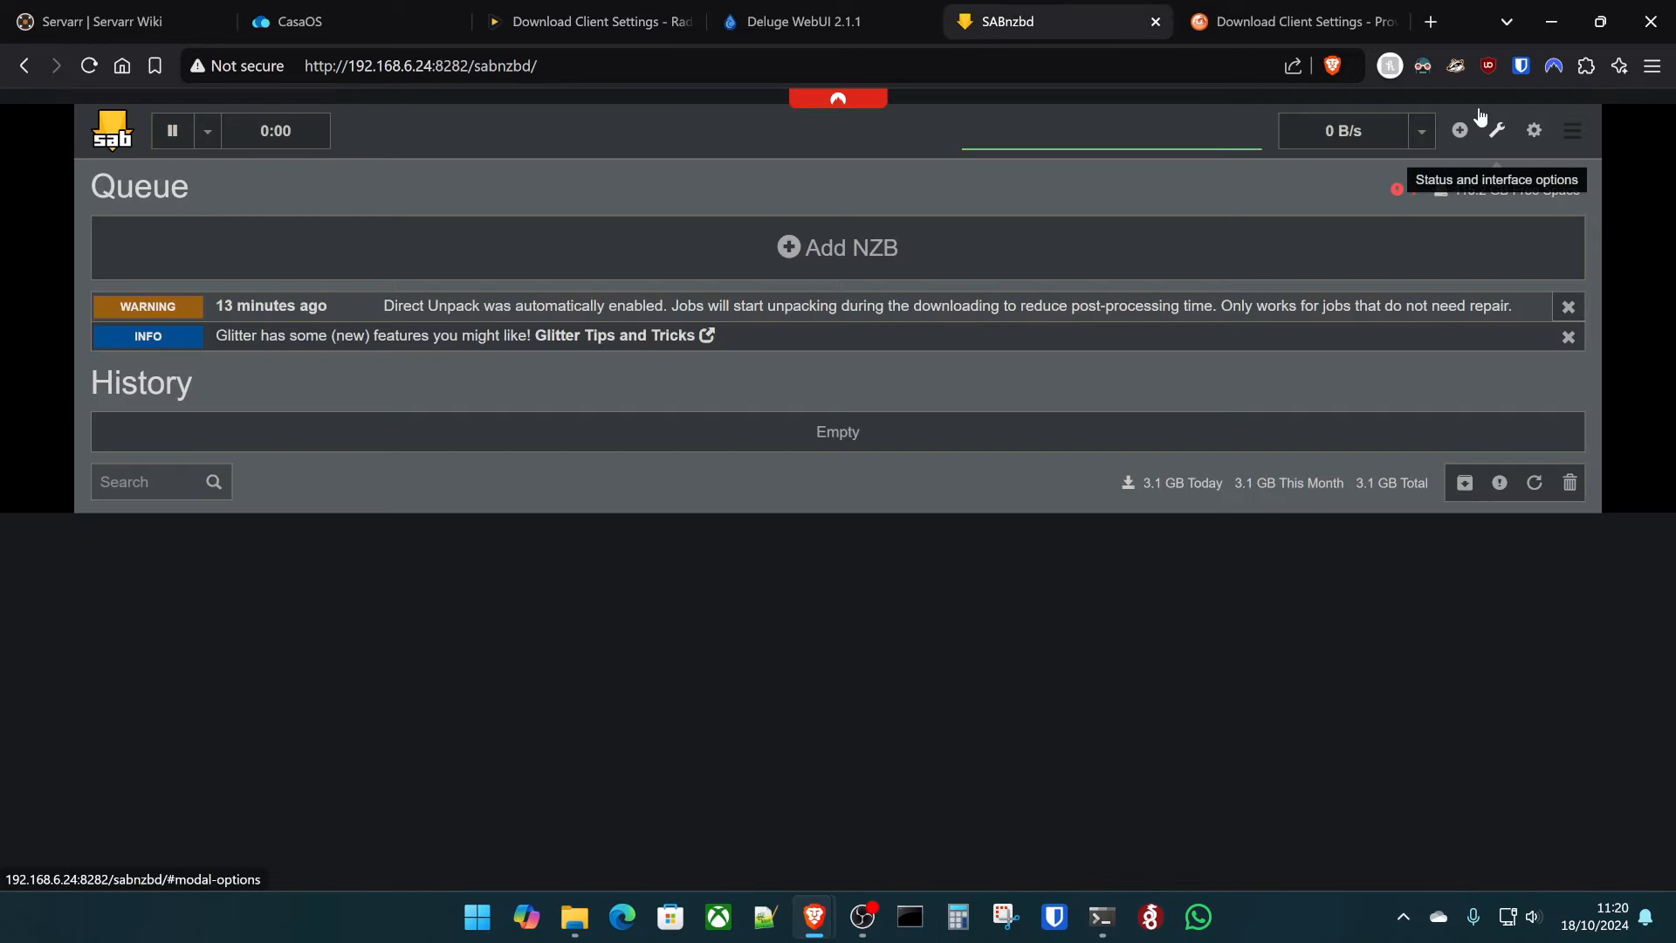
{"action": "left_click", "coordinate": [1265, 21]}
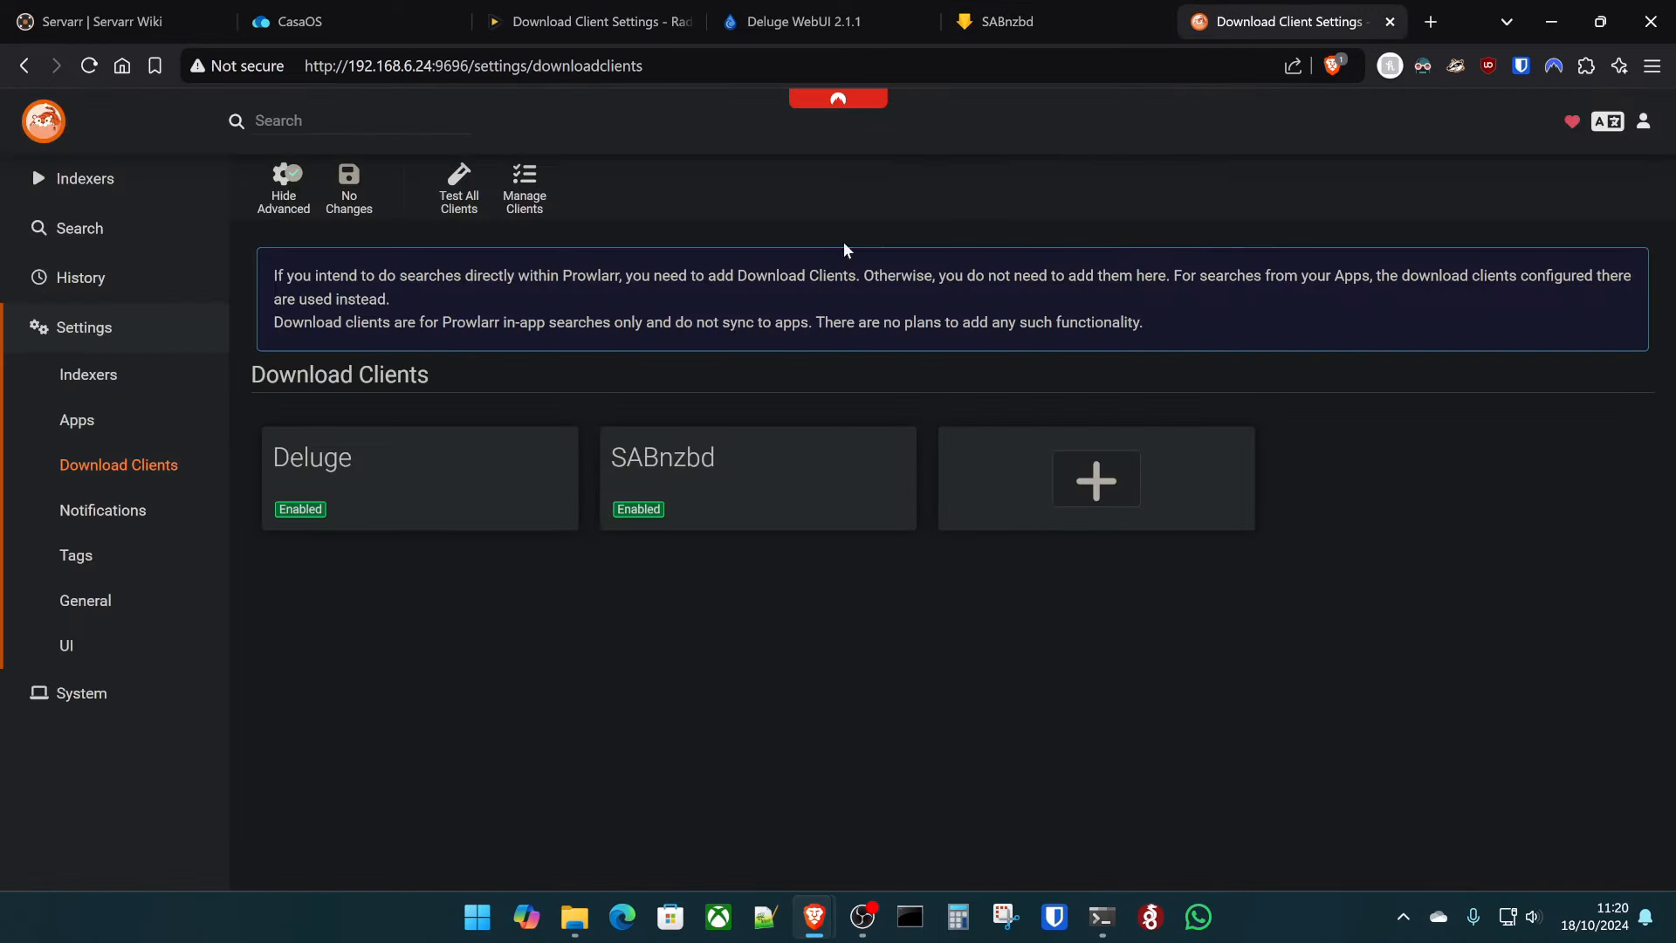
{"action": "left_click", "coordinate": [803, 21]}
{"action": "left_click", "coordinate": [584, 21]}
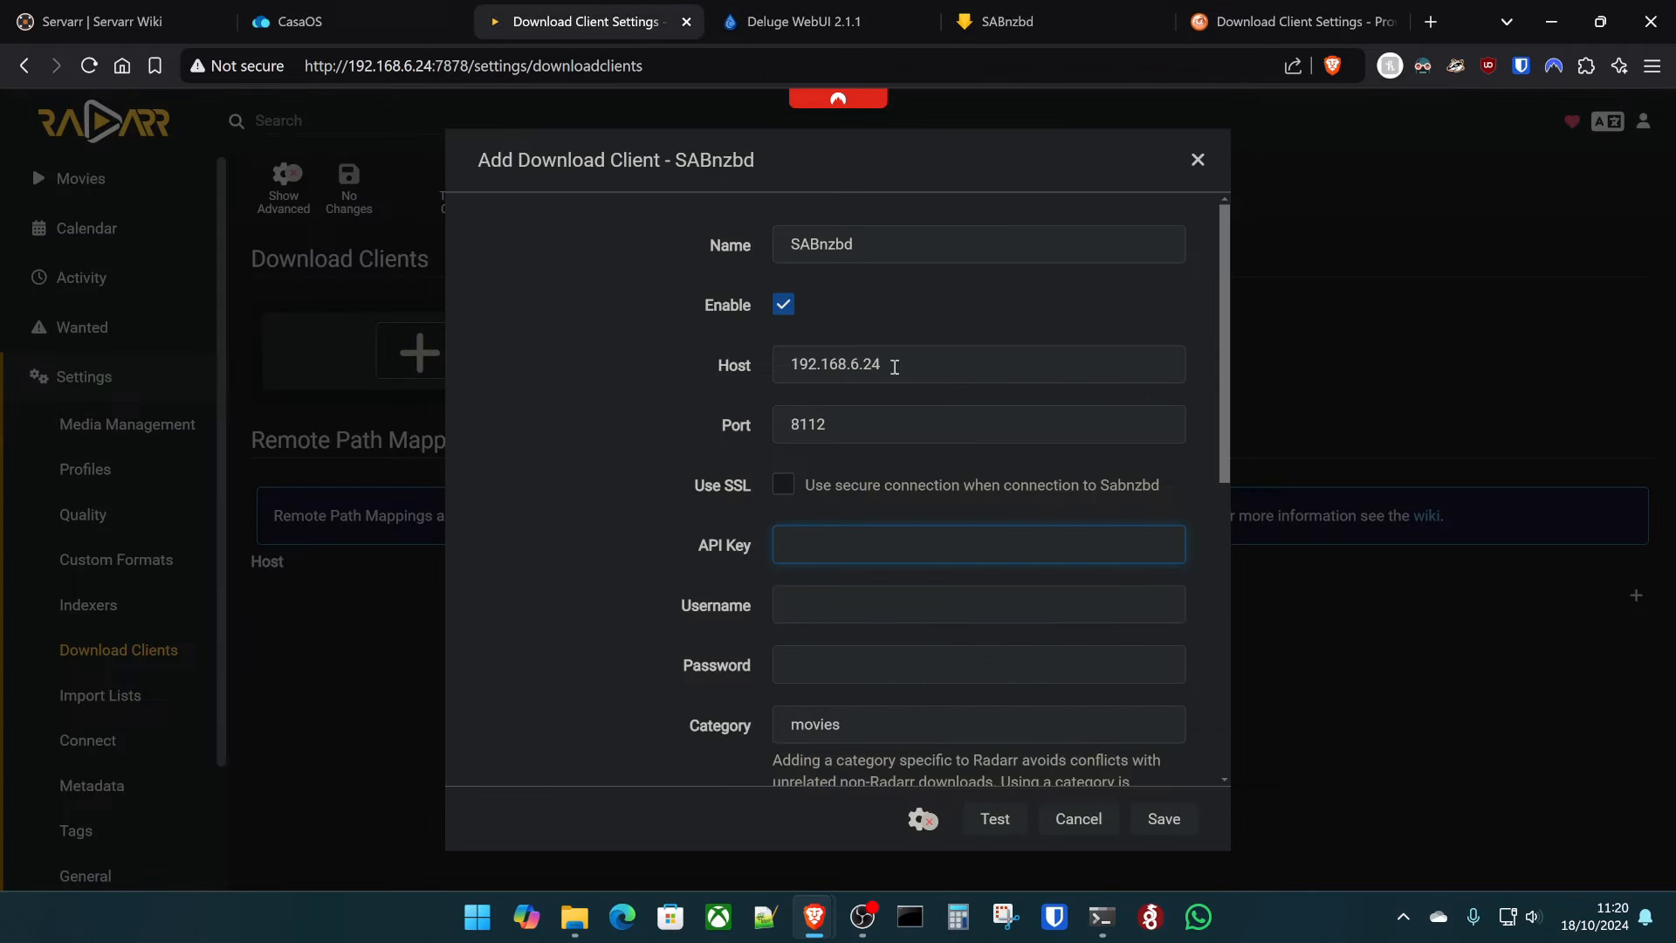
{"action": "double_click", "coordinate": [895, 426]}
{"action": "type", "text": "8282"}
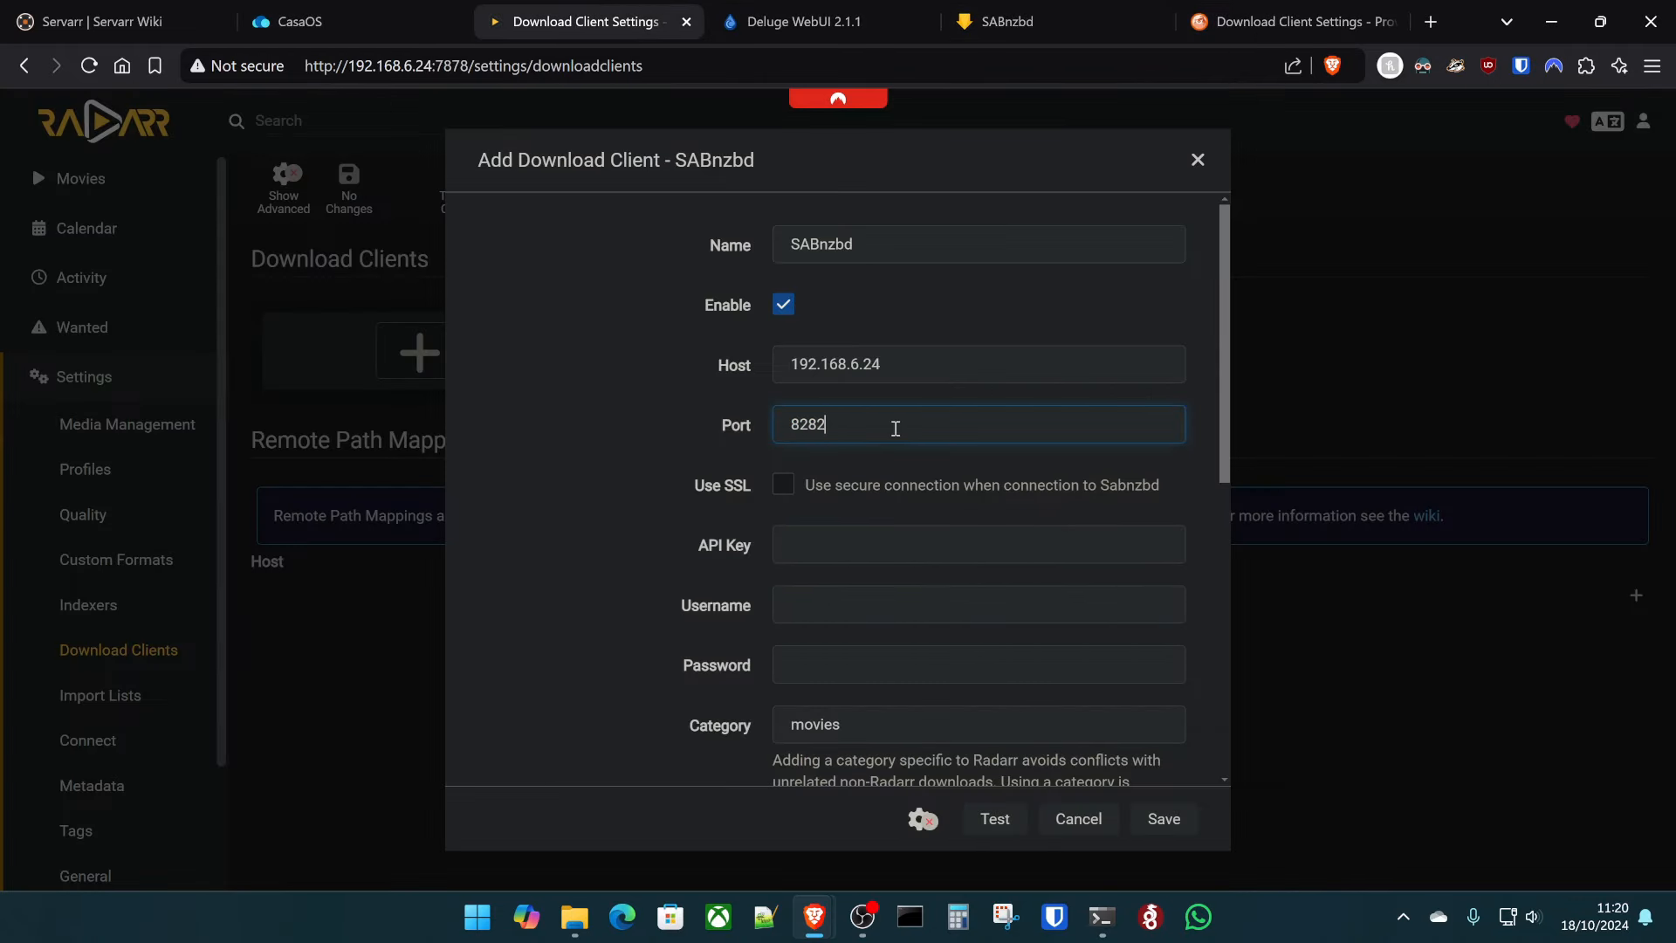
- Copy the API key from SABnzbd's Config > General page
{"action": "left_click", "coordinate": [1004, 21]}
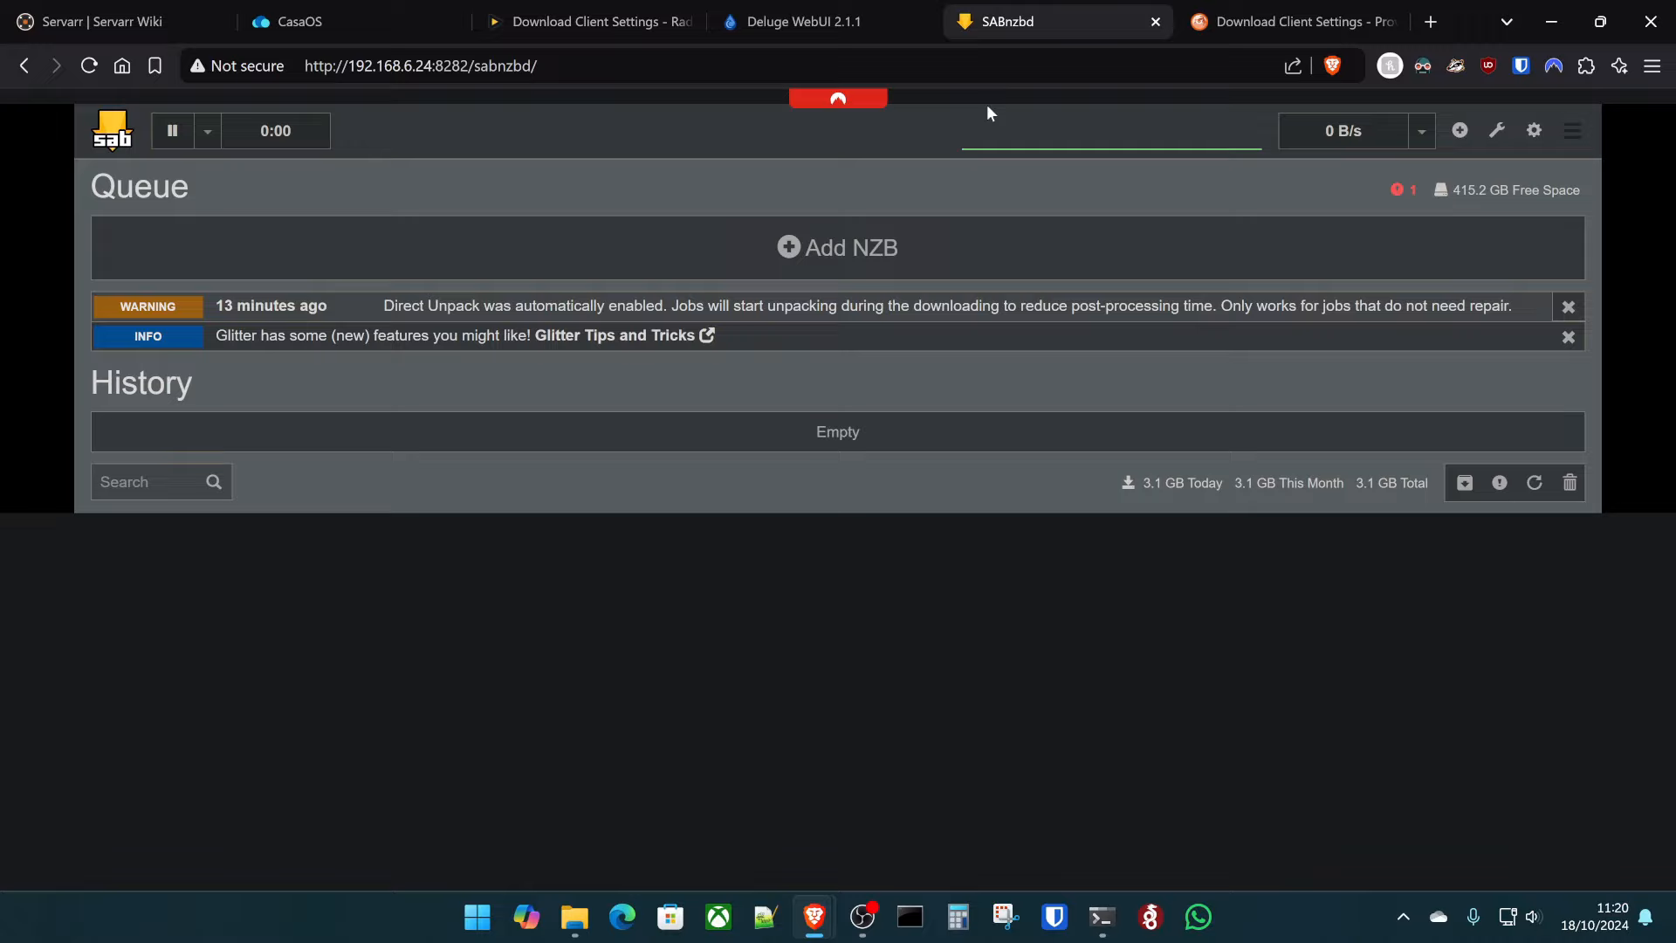
{"action": "left_click", "coordinate": [1529, 131]}
{"action": "scroll", "coordinate": [631, 379], "scroll_direction": "down", "scroll_amount": 1}
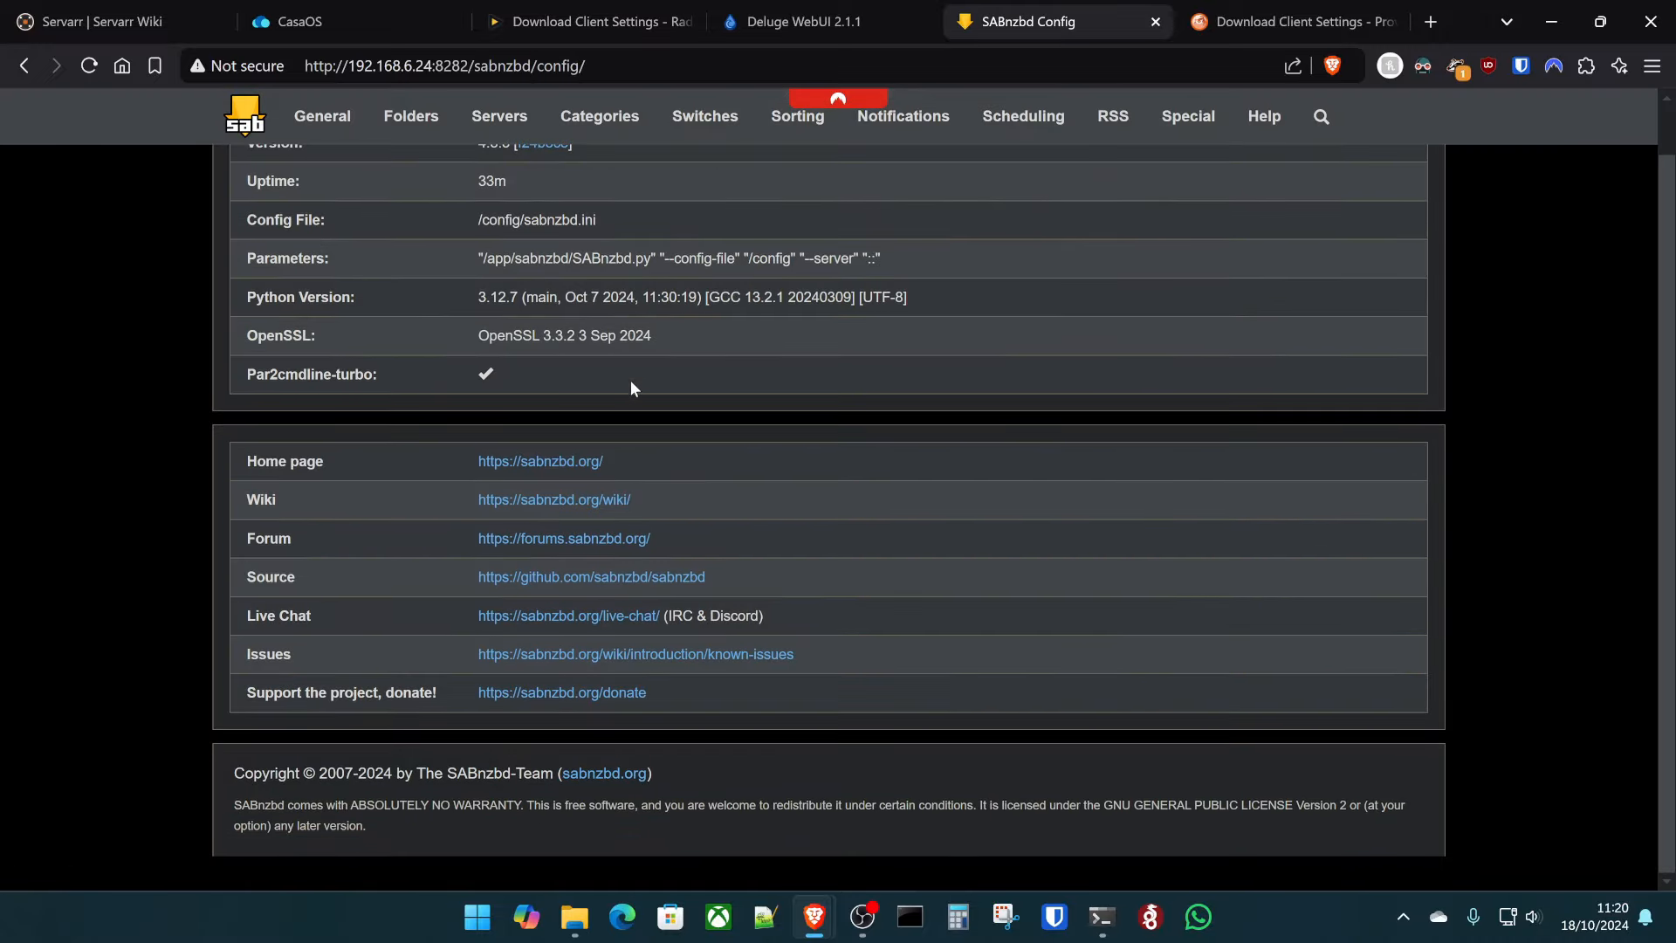
{"action": "left_click", "coordinate": [322, 116]}
{"action": "scroll", "coordinate": [474, 337], "scroll_direction": "down", "scroll_amount": 5}
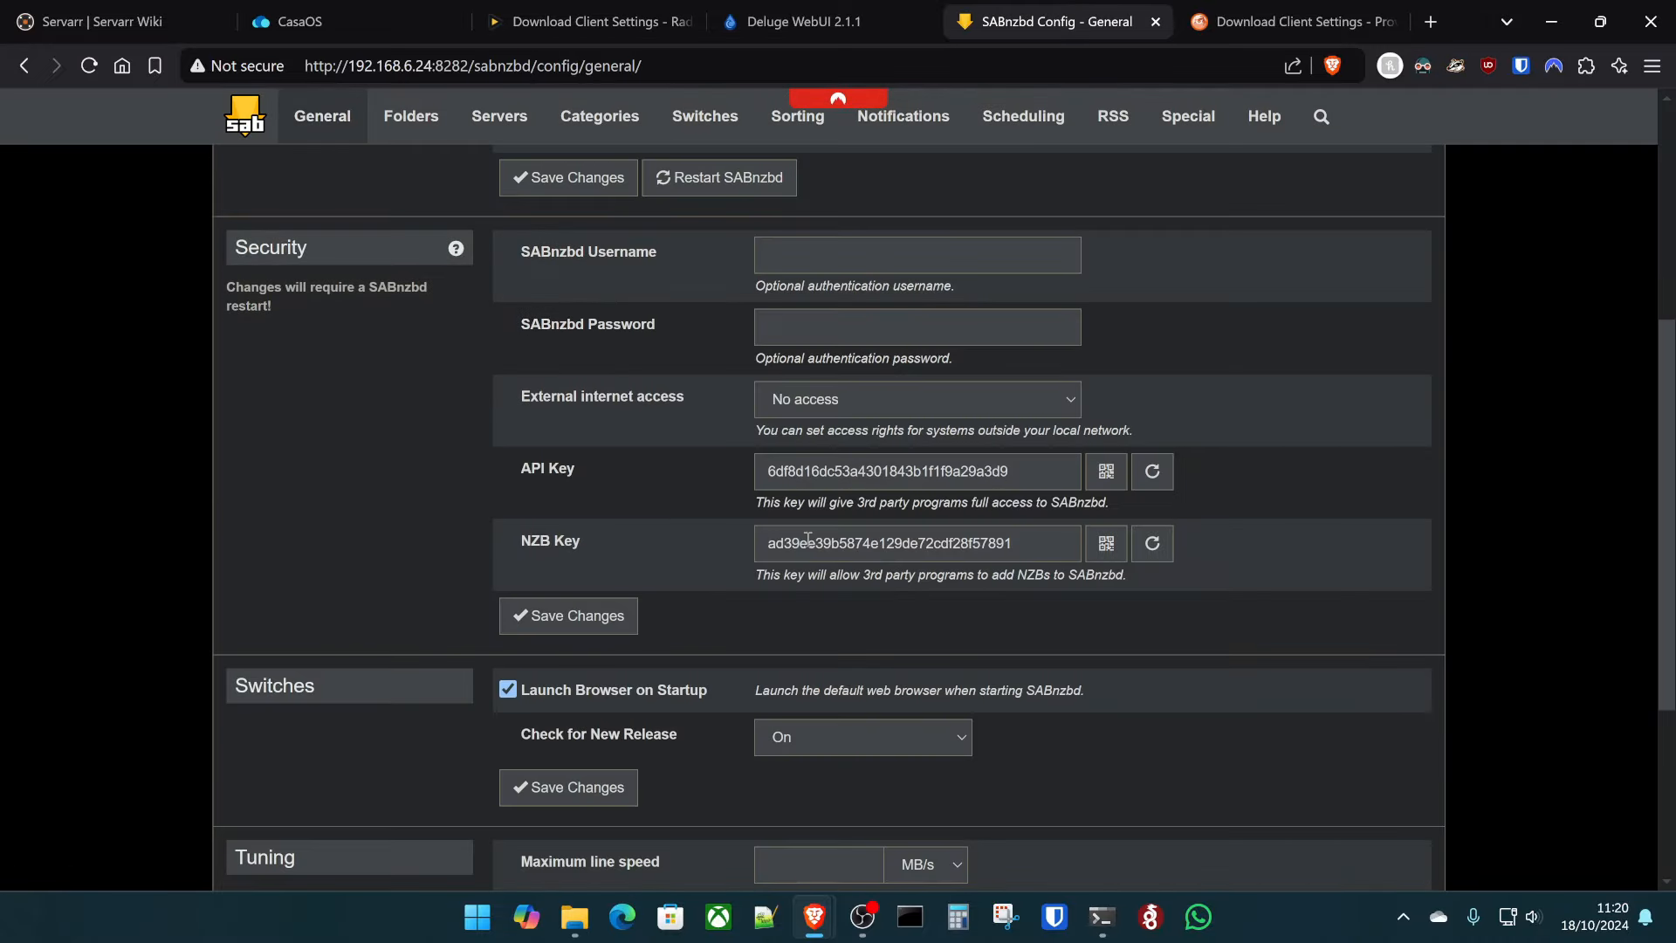
{"action": "double_click", "coordinate": [894, 470]}
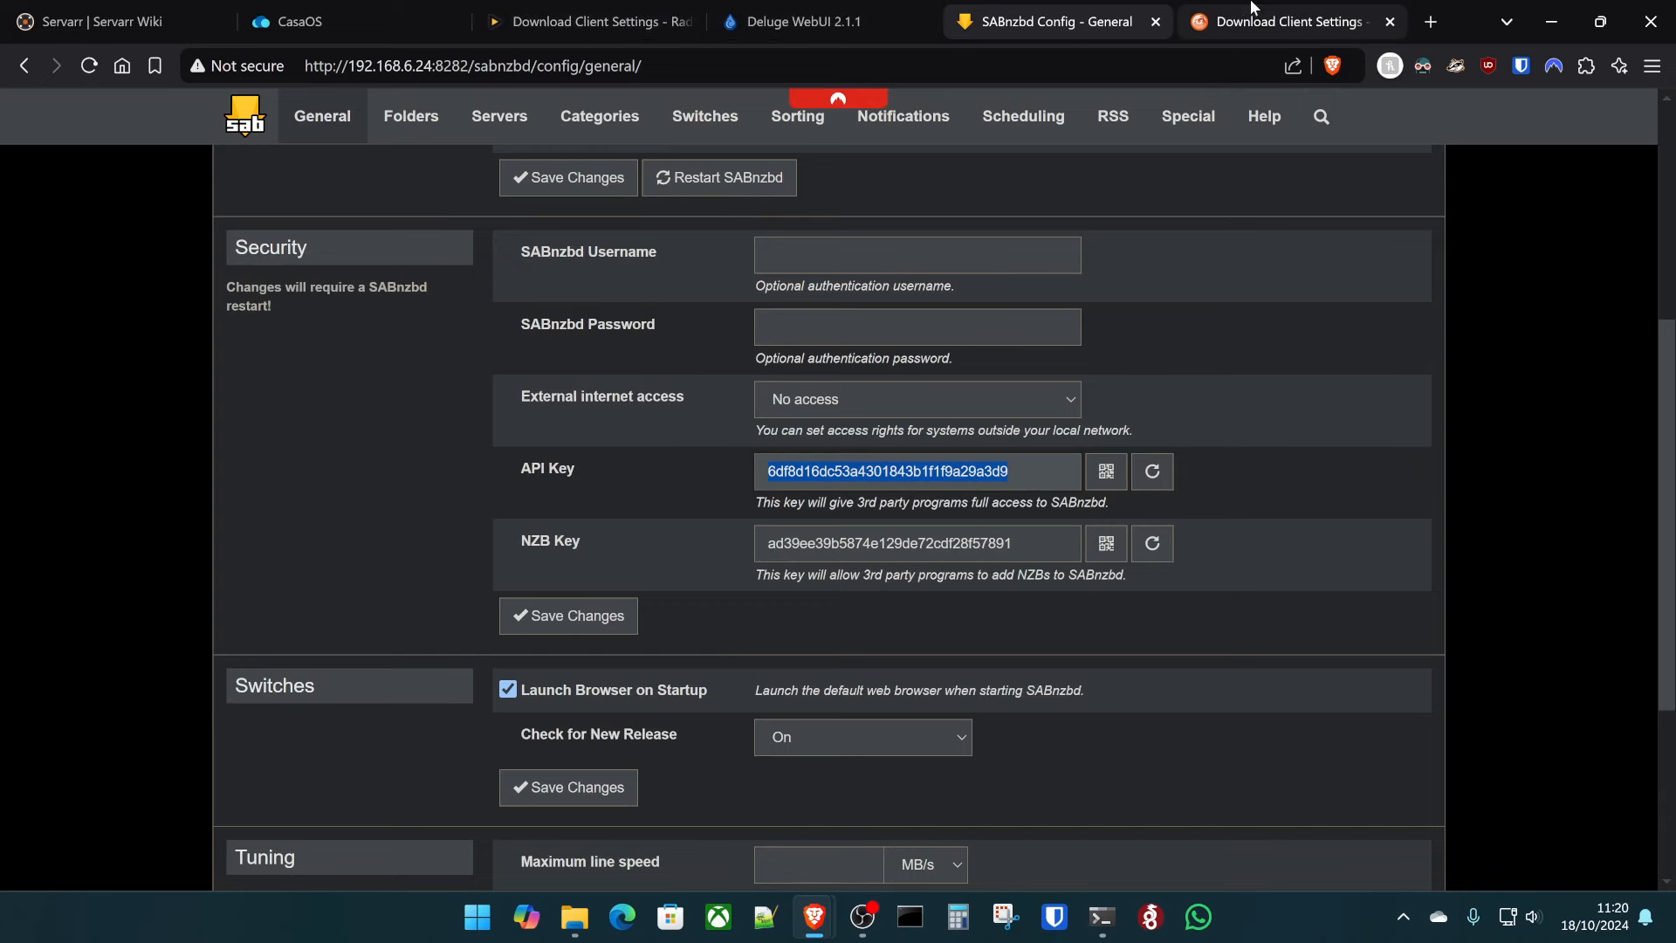
- Paste the SABnzbd API key into Radarr's client form, test, and save it
{"action": "left_click", "coordinate": [1291, 21]}
{"action": "left_click", "coordinate": [578, 9]}
{"action": "key", "text": "ctrl+v"}
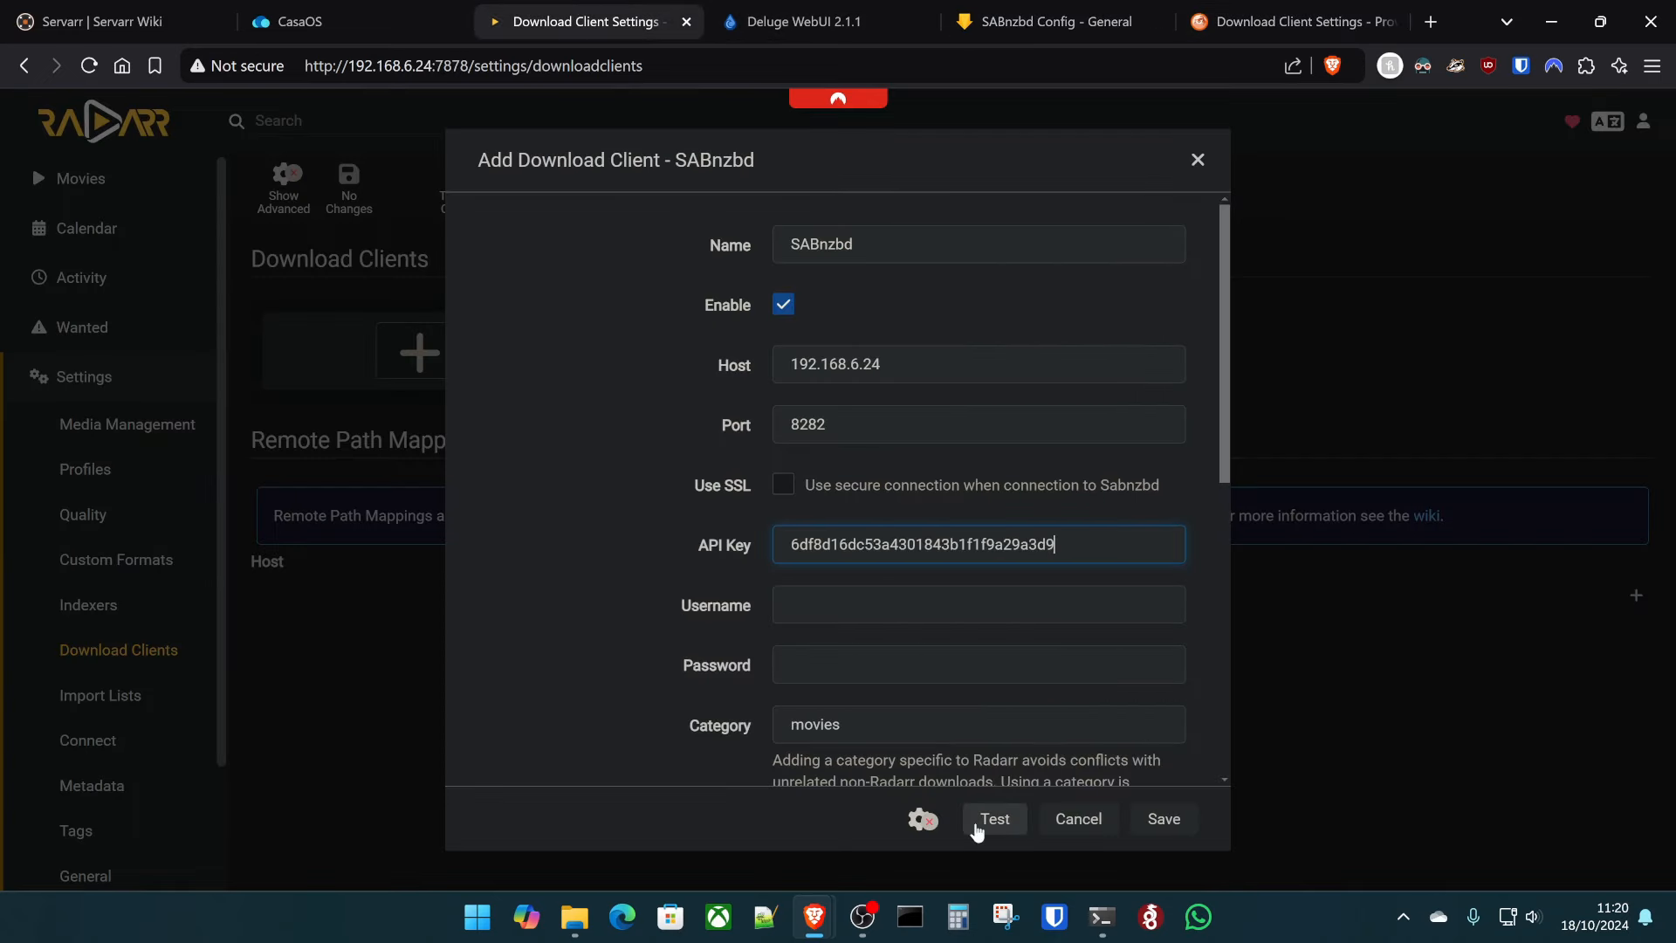
{"action": "left_click", "coordinate": [984, 825]}
{"action": "left_click", "coordinate": [1168, 830]}
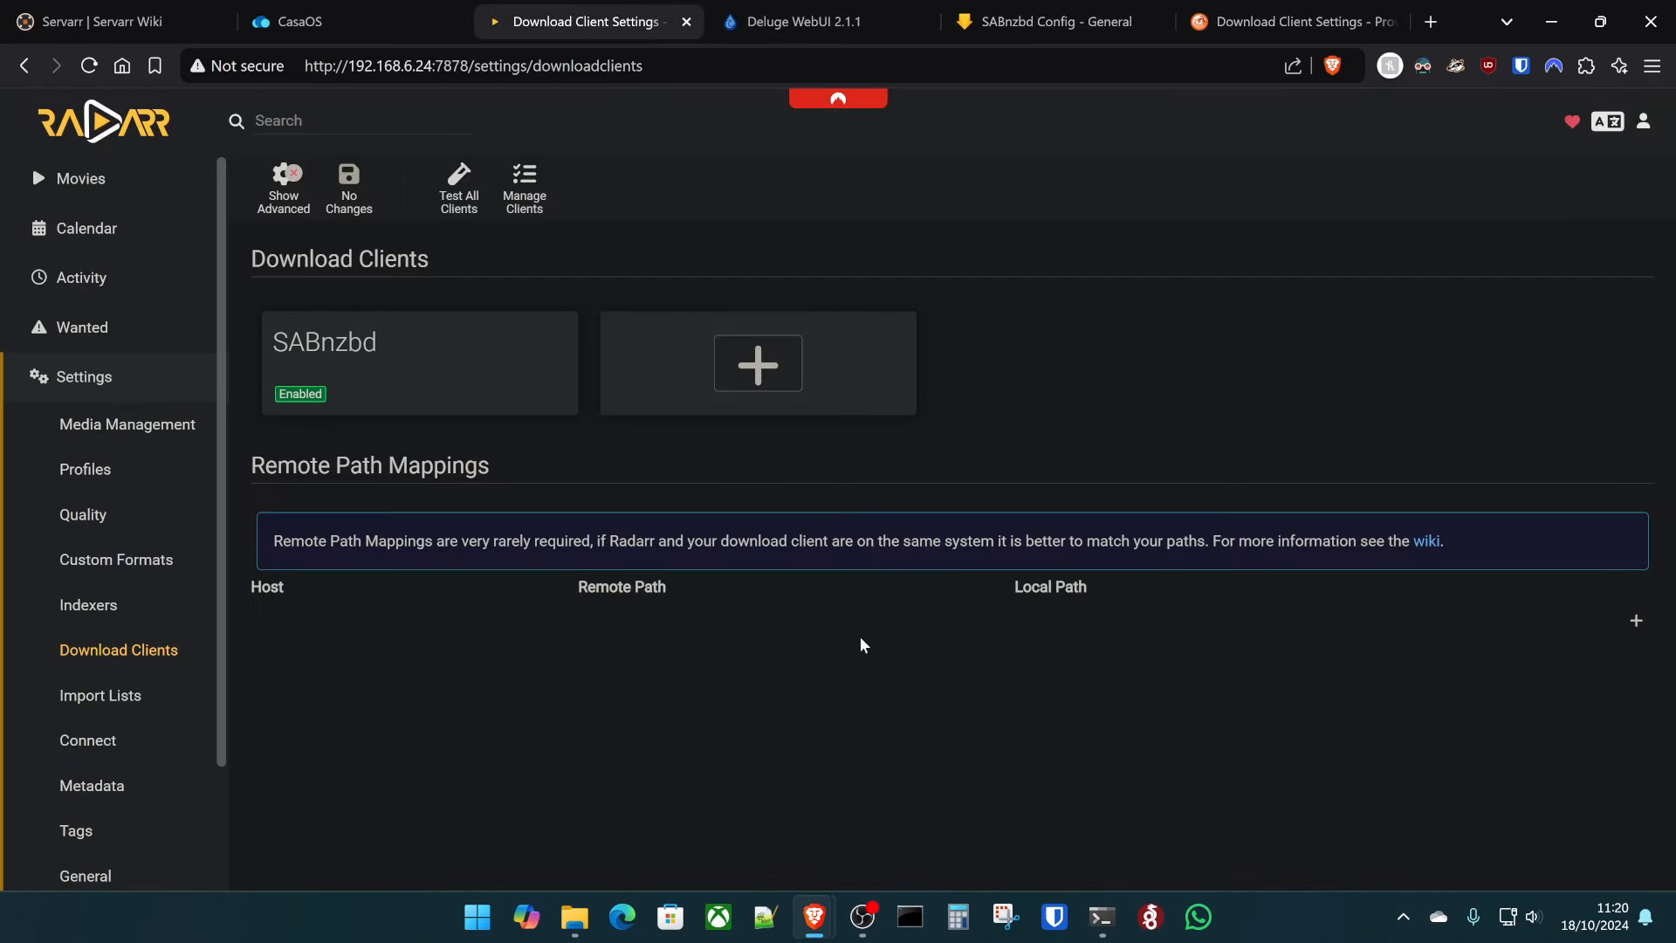
- Add a Deluge torrent client with host 192.168.6.24, enter its password, and test the connection
{"action": "left_click", "coordinate": [744, 382]}
{"action": "scroll", "coordinate": [827, 449], "scroll_direction": "down", "scroll_amount": 4}
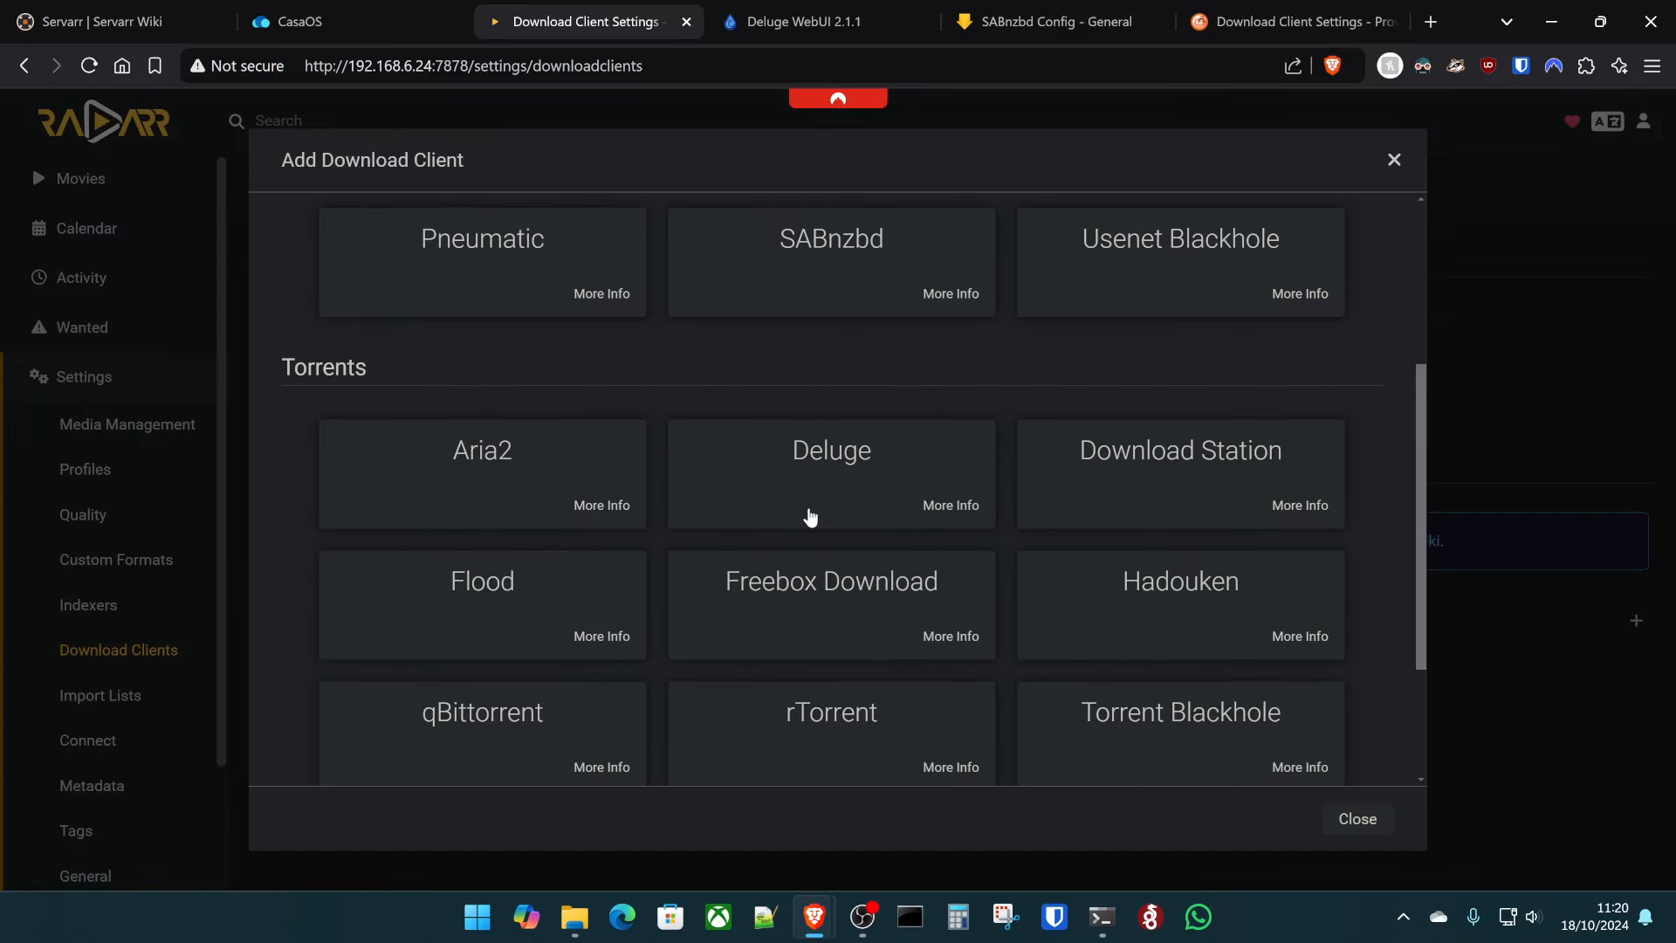
{"action": "left_click", "coordinate": [825, 445]}
{"action": "double_click", "coordinate": [899, 364]}
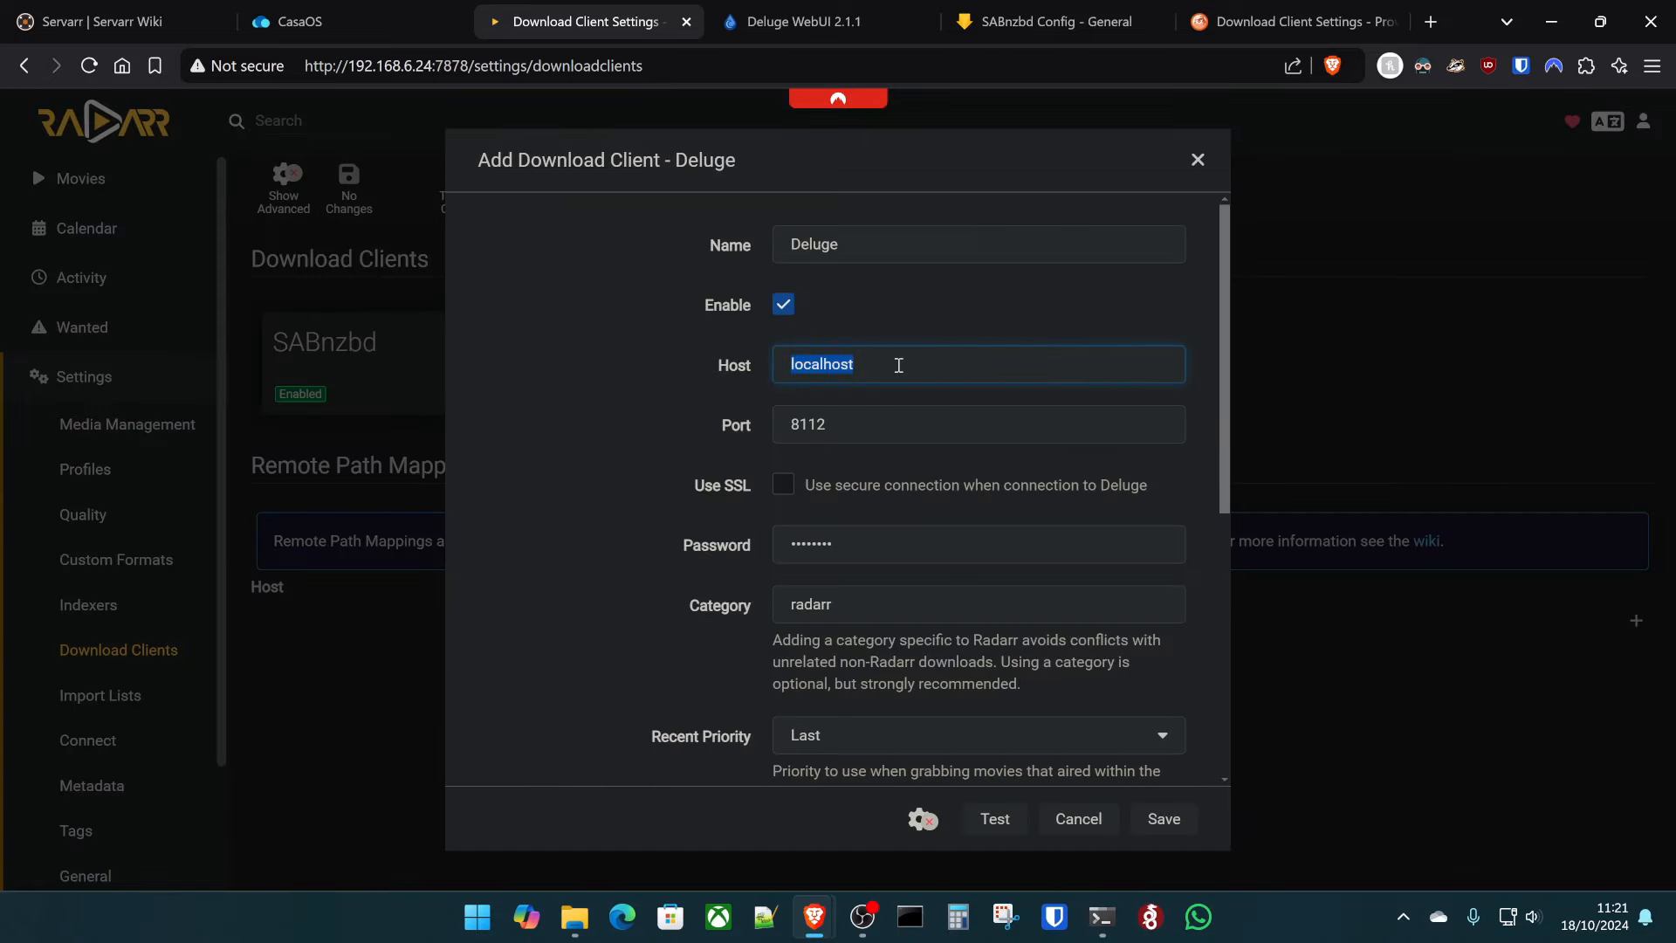
{"action": "type", "text": "192.168.6.24"}
{"action": "double_click", "coordinate": [884, 540]}
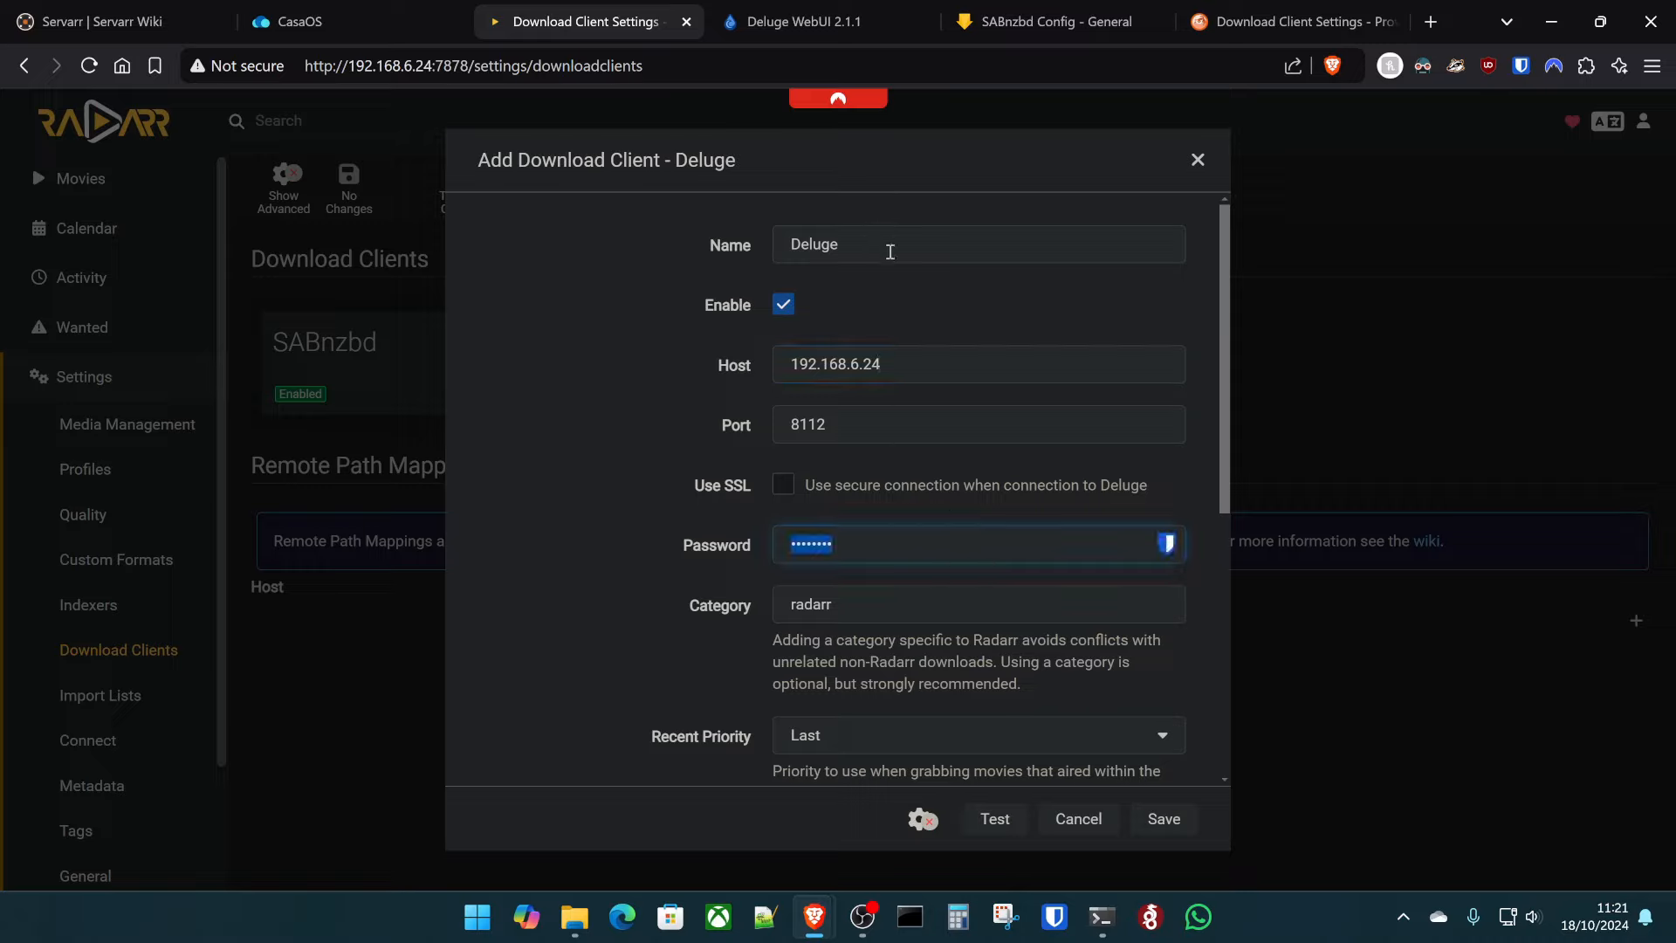
{"action": "type", "text": "deluge"}
{"action": "left_click", "coordinate": [1002, 819]}
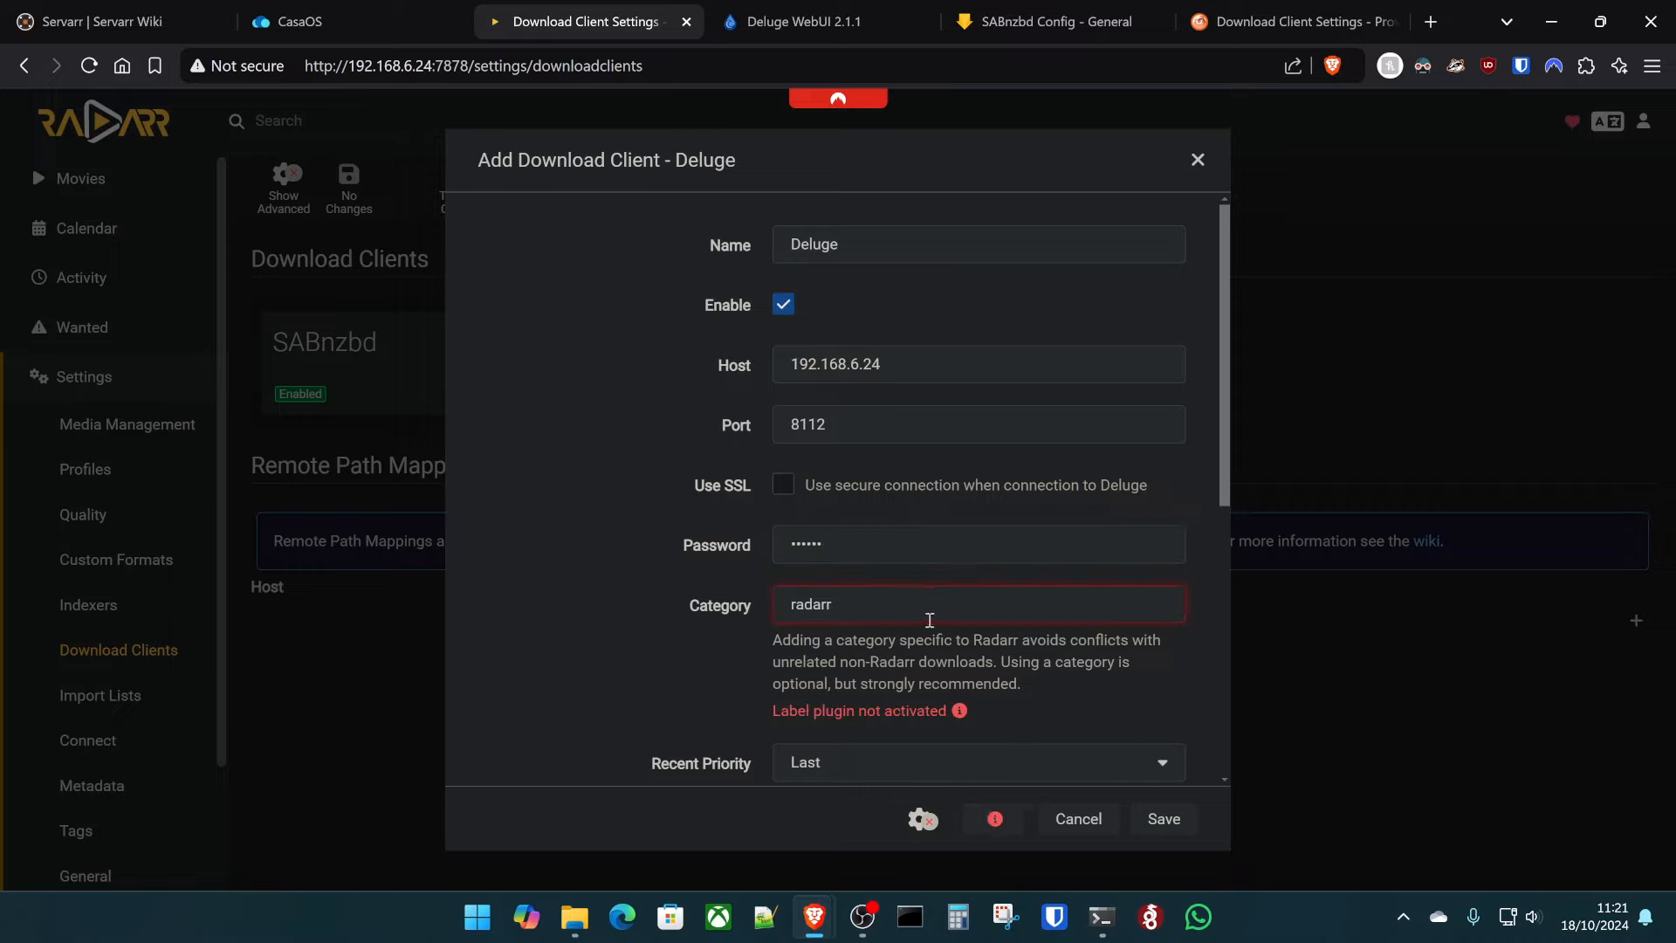
- Add lidarr, sonarr and radarr download categories in SABnzbd's Config > Categories
{"action": "left_click", "coordinate": [1058, 25]}
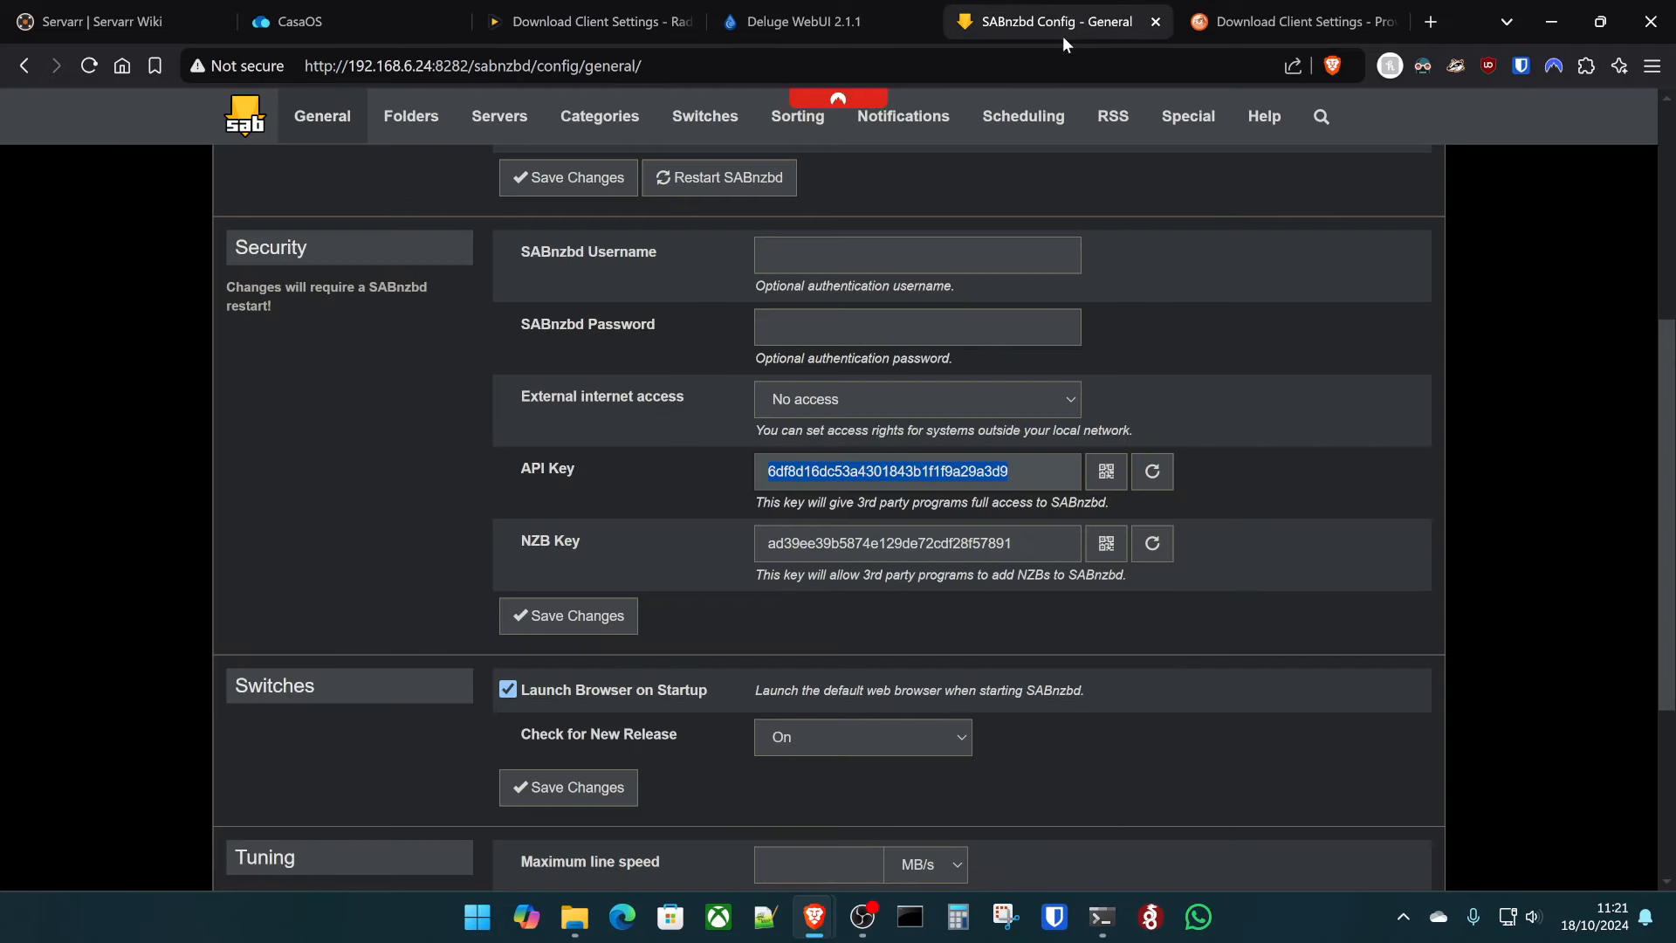
{"action": "left_click", "coordinate": [600, 117]}
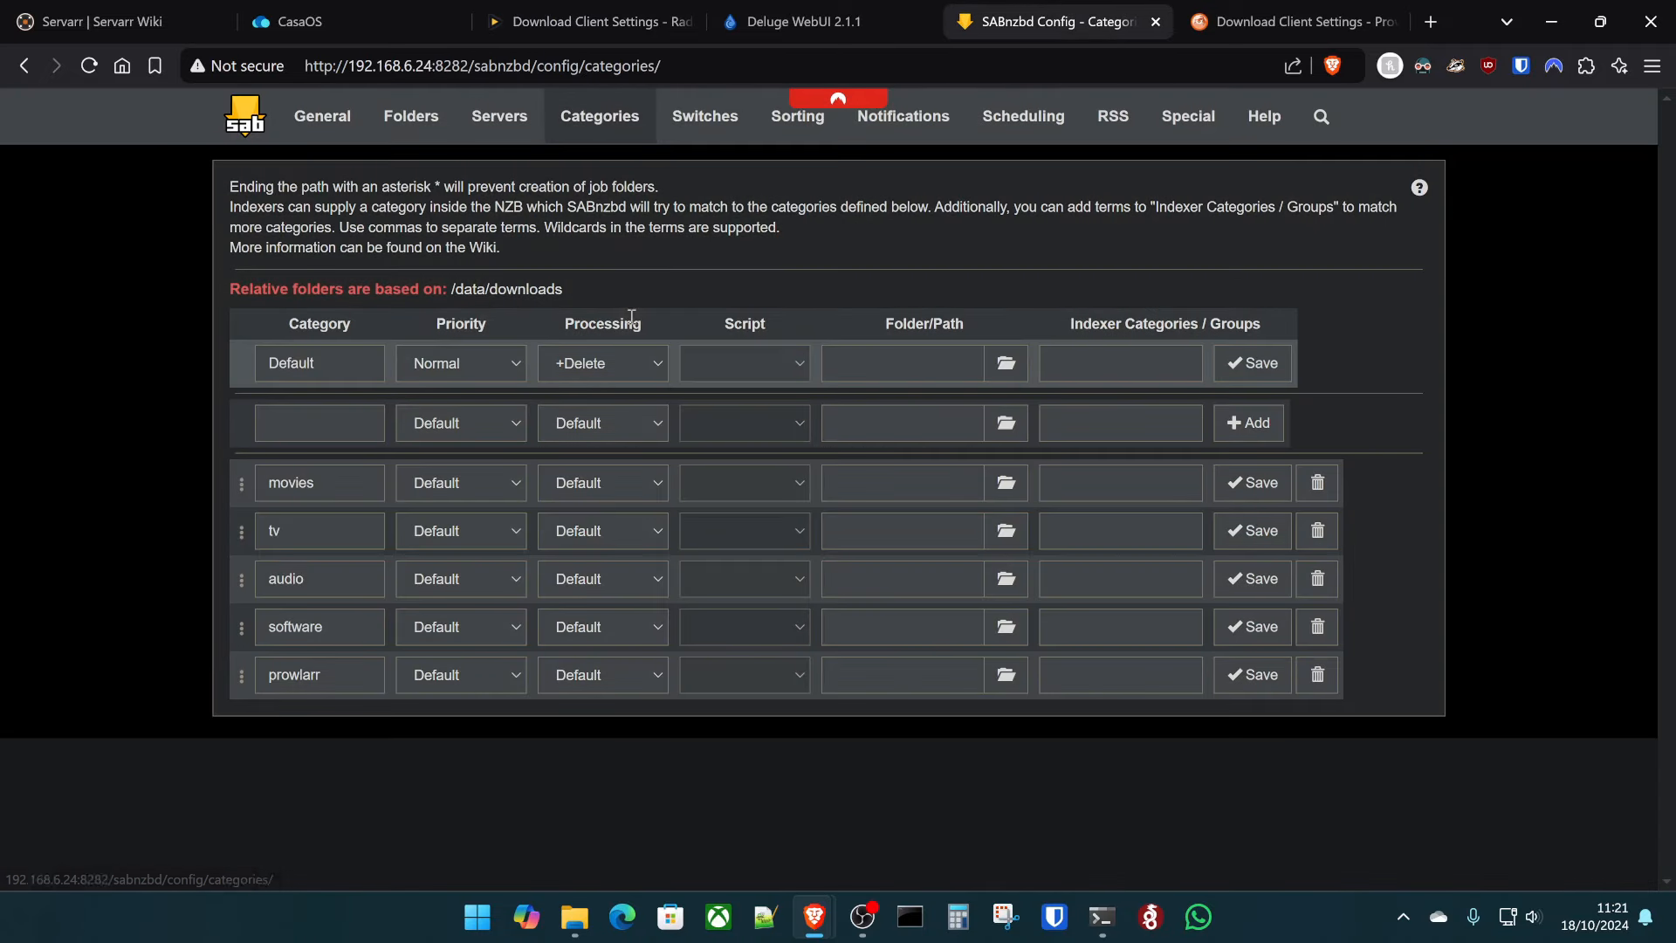
{"action": "left_click", "coordinate": [338, 436]}
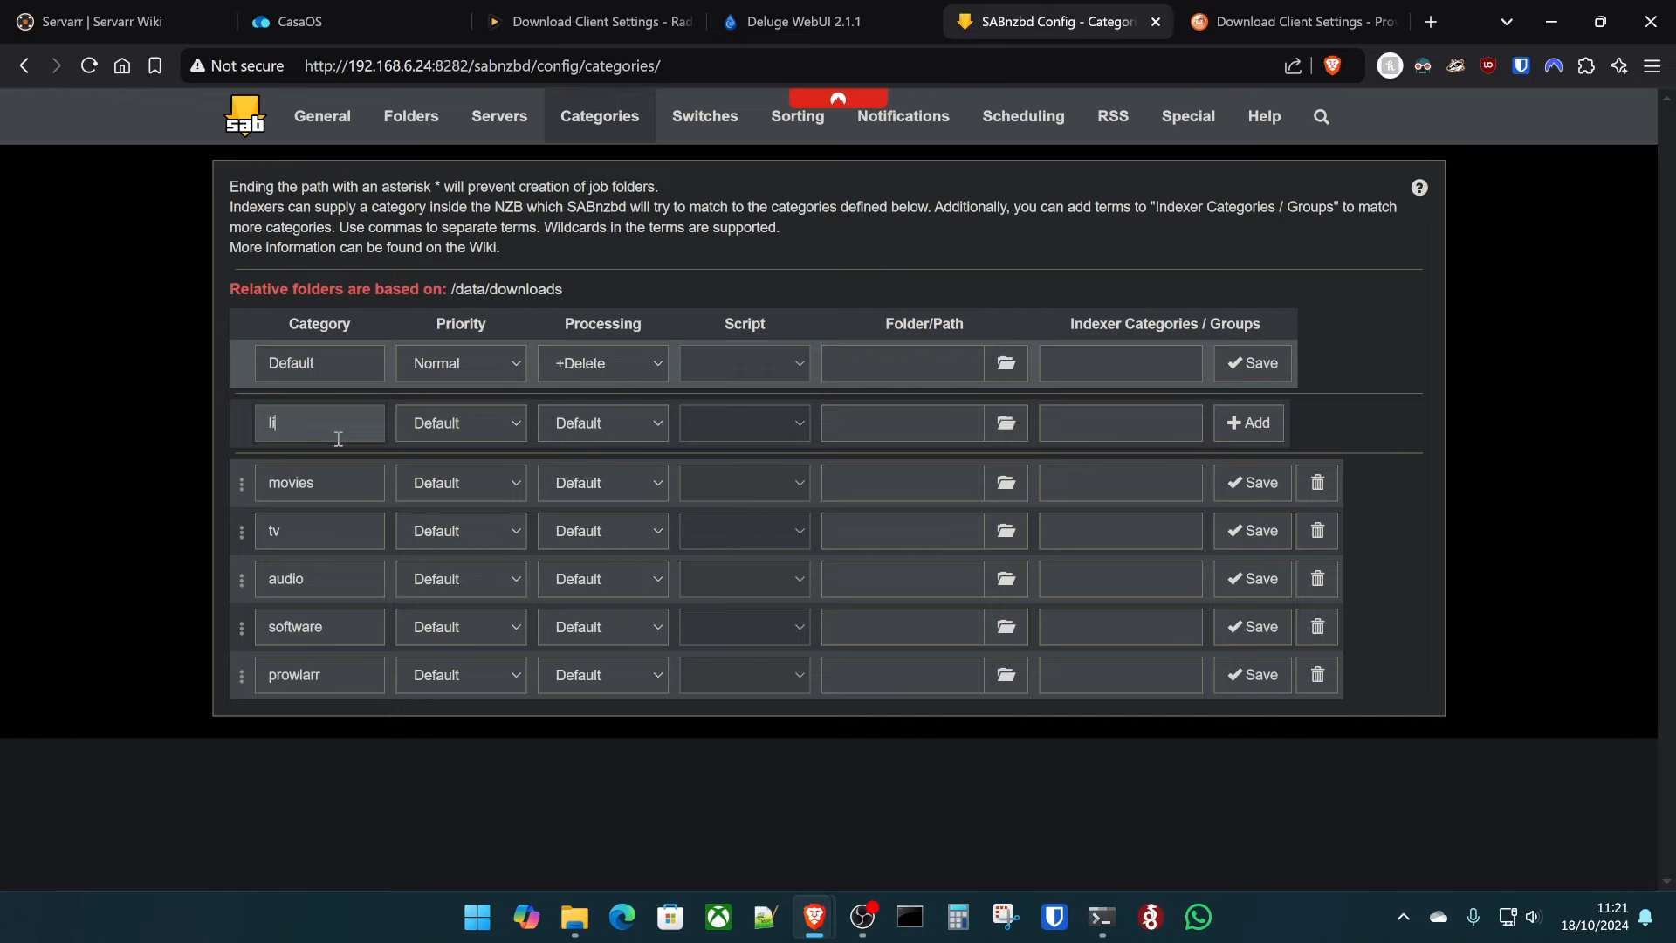
{"action": "left_click", "coordinate": [1248, 422]}
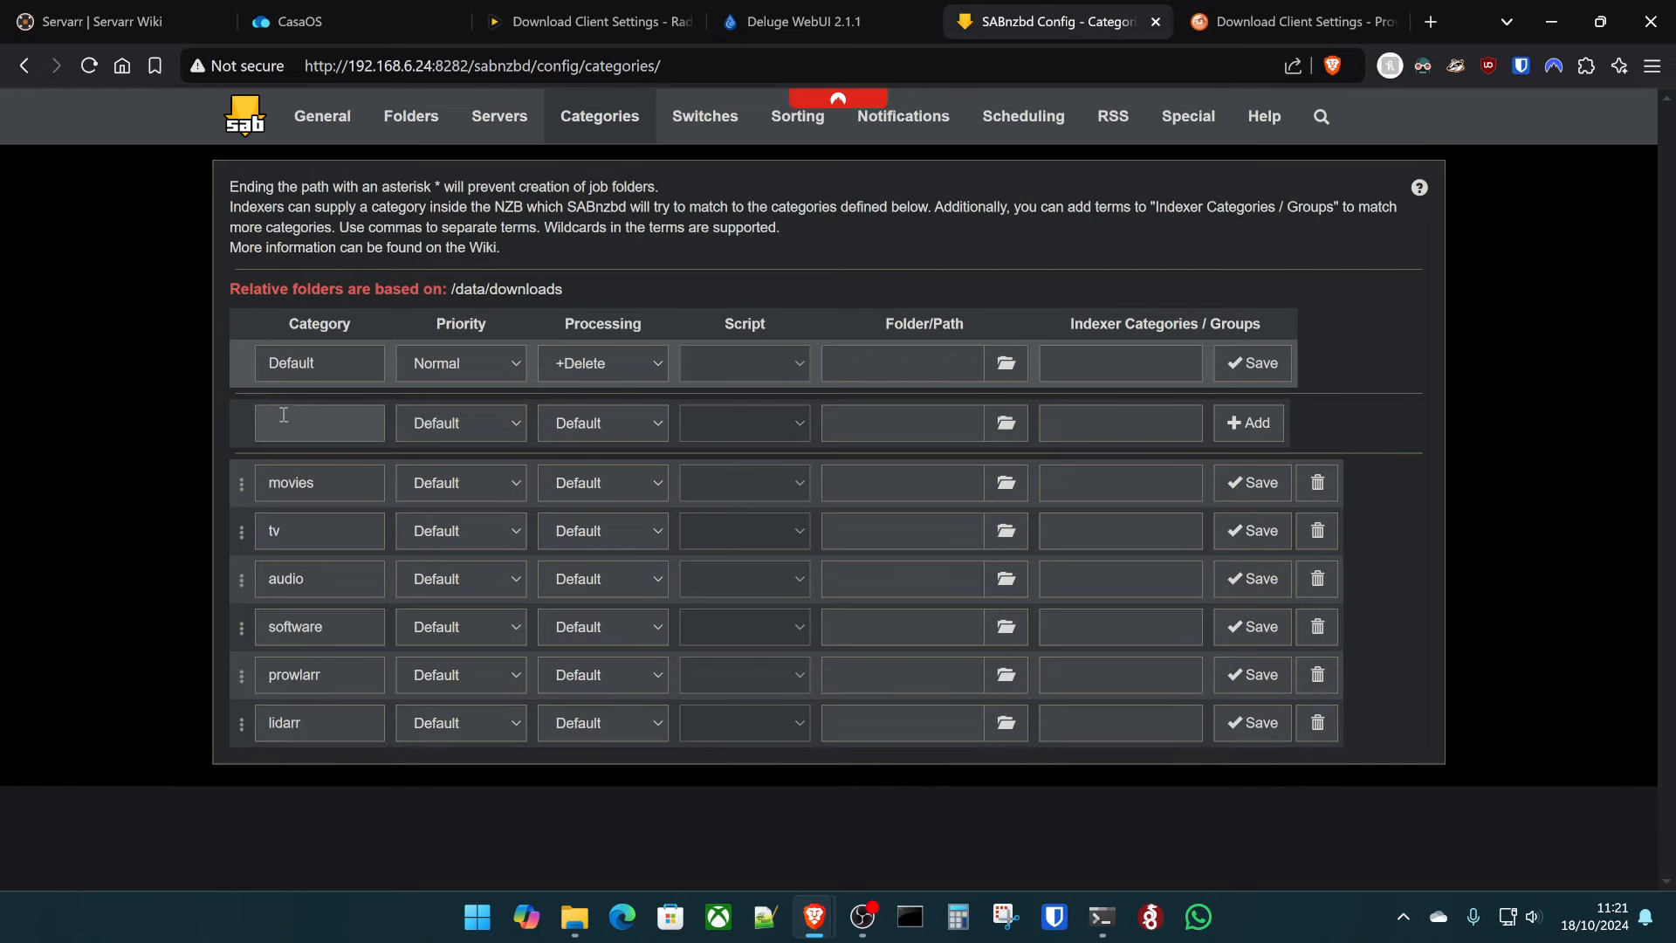
{"action": "left_click", "coordinate": [310, 426]}
{"action": "left_click", "coordinate": [1248, 422]}
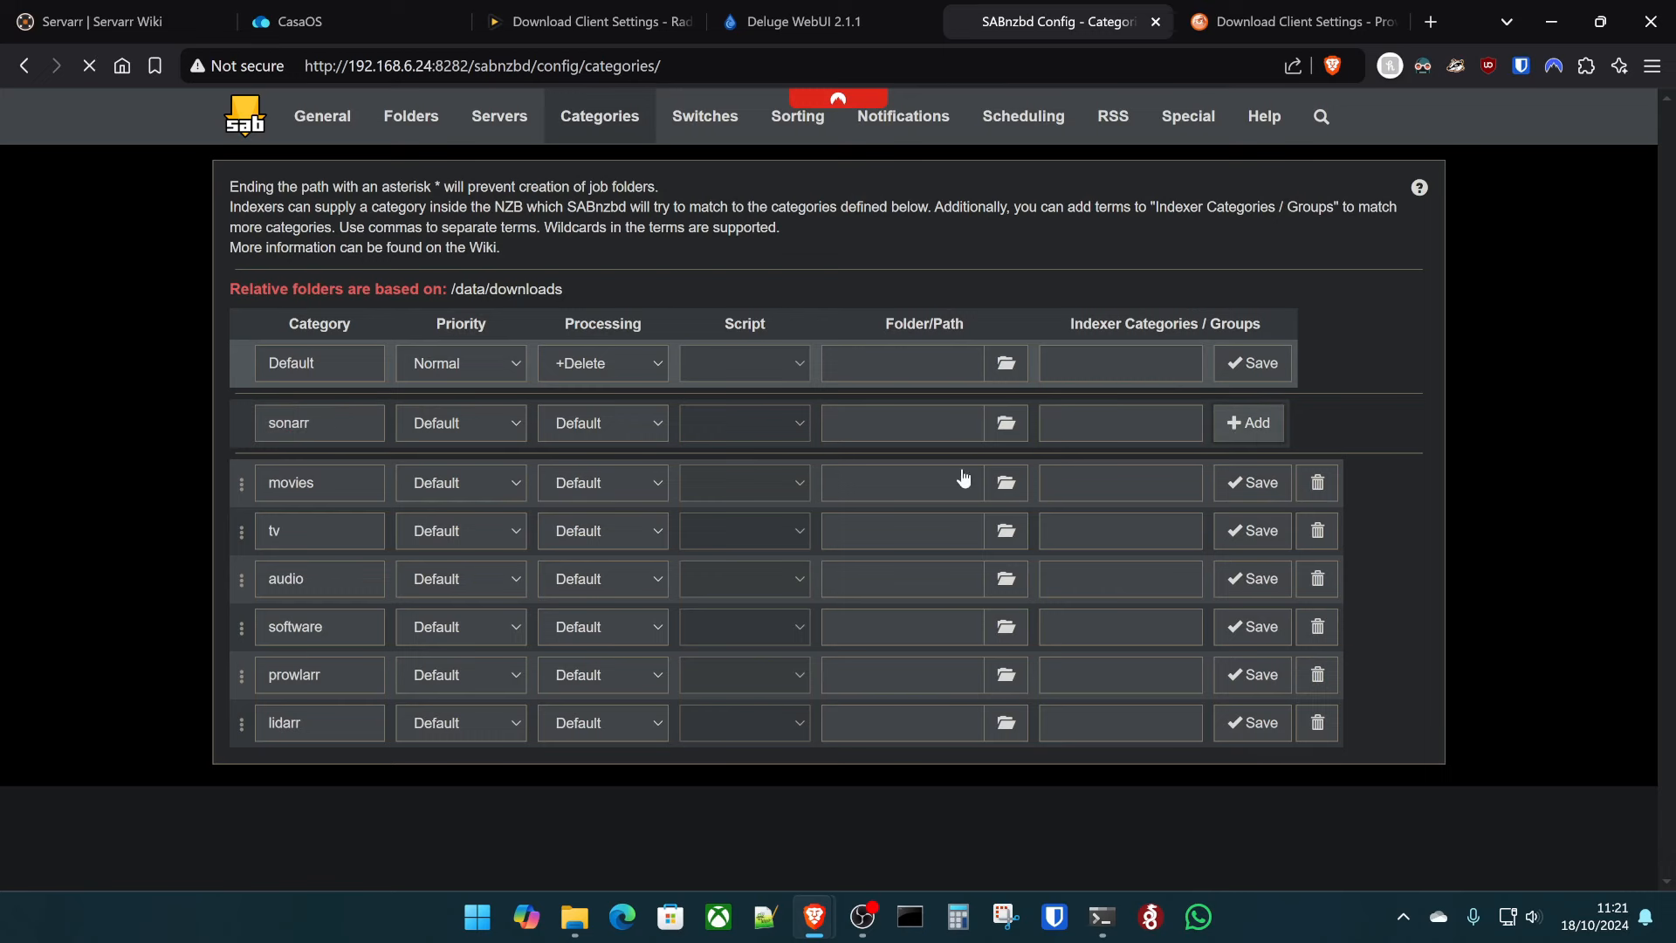
{"action": "left_click", "coordinate": [332, 412]}
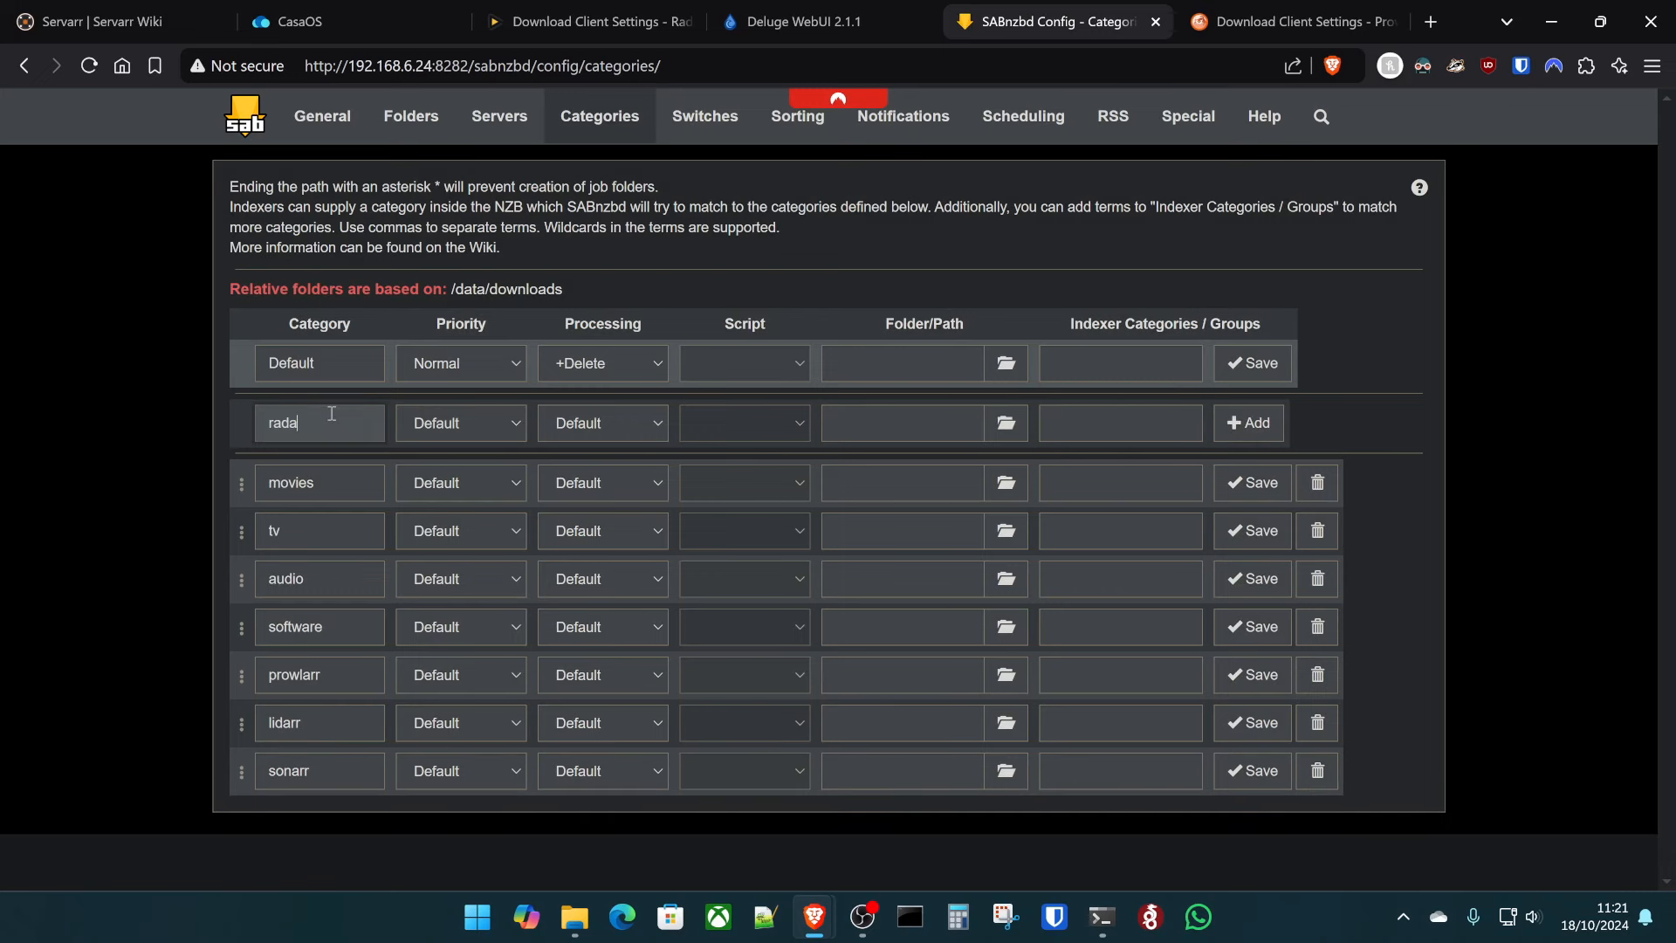
{"action": "left_click", "coordinate": [1248, 425]}
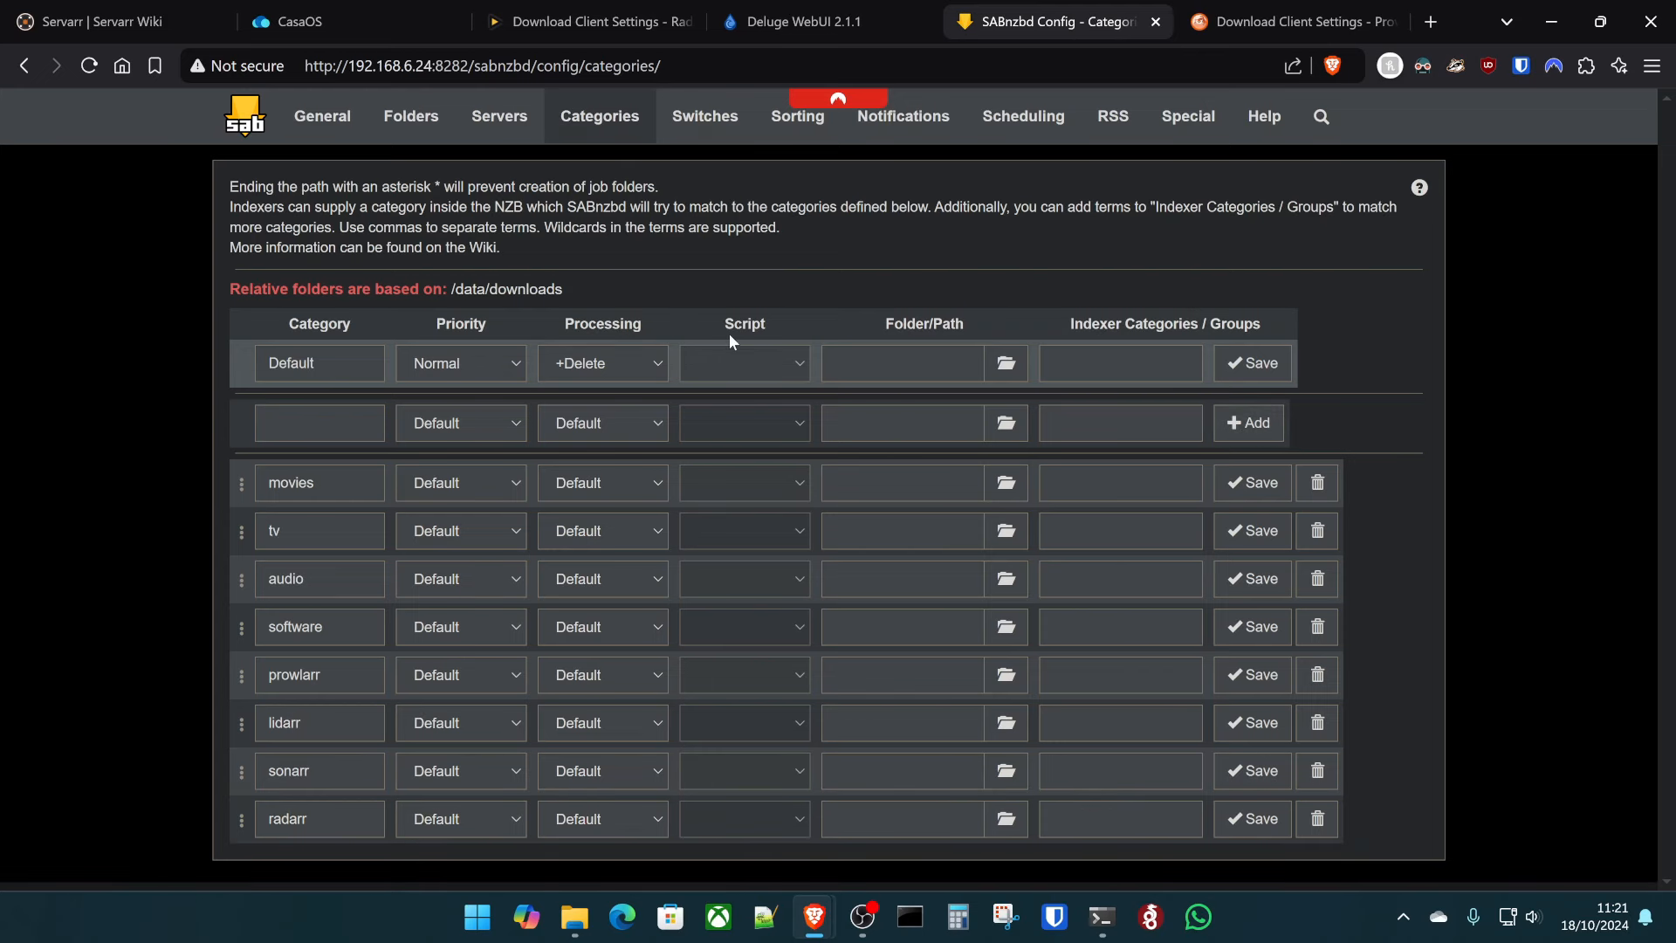
{"action": "left_click", "coordinate": [580, 21]}
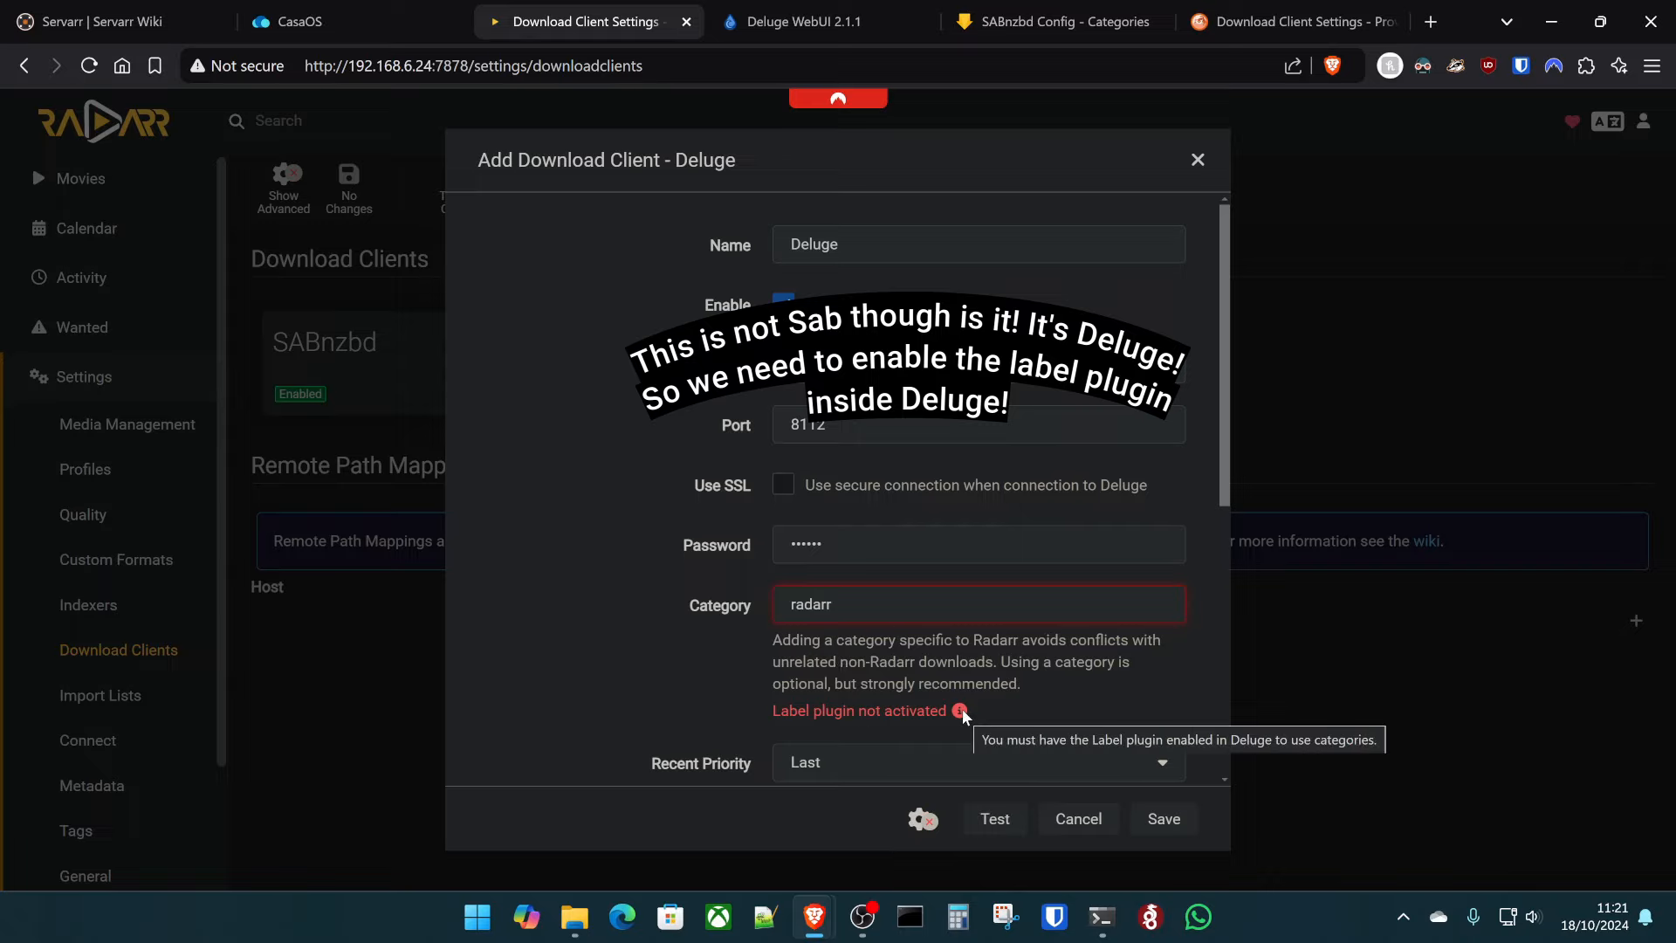
- Keep the radarr category in Radarr's Deluge form and enable Deluge's Label plugin in Preferences > Plugins
{"action": "double_click", "coordinate": [899, 604]}
{"action": "scroll", "coordinate": [1073, 91], "scroll_direction": "down", "scroll_amount": 4}
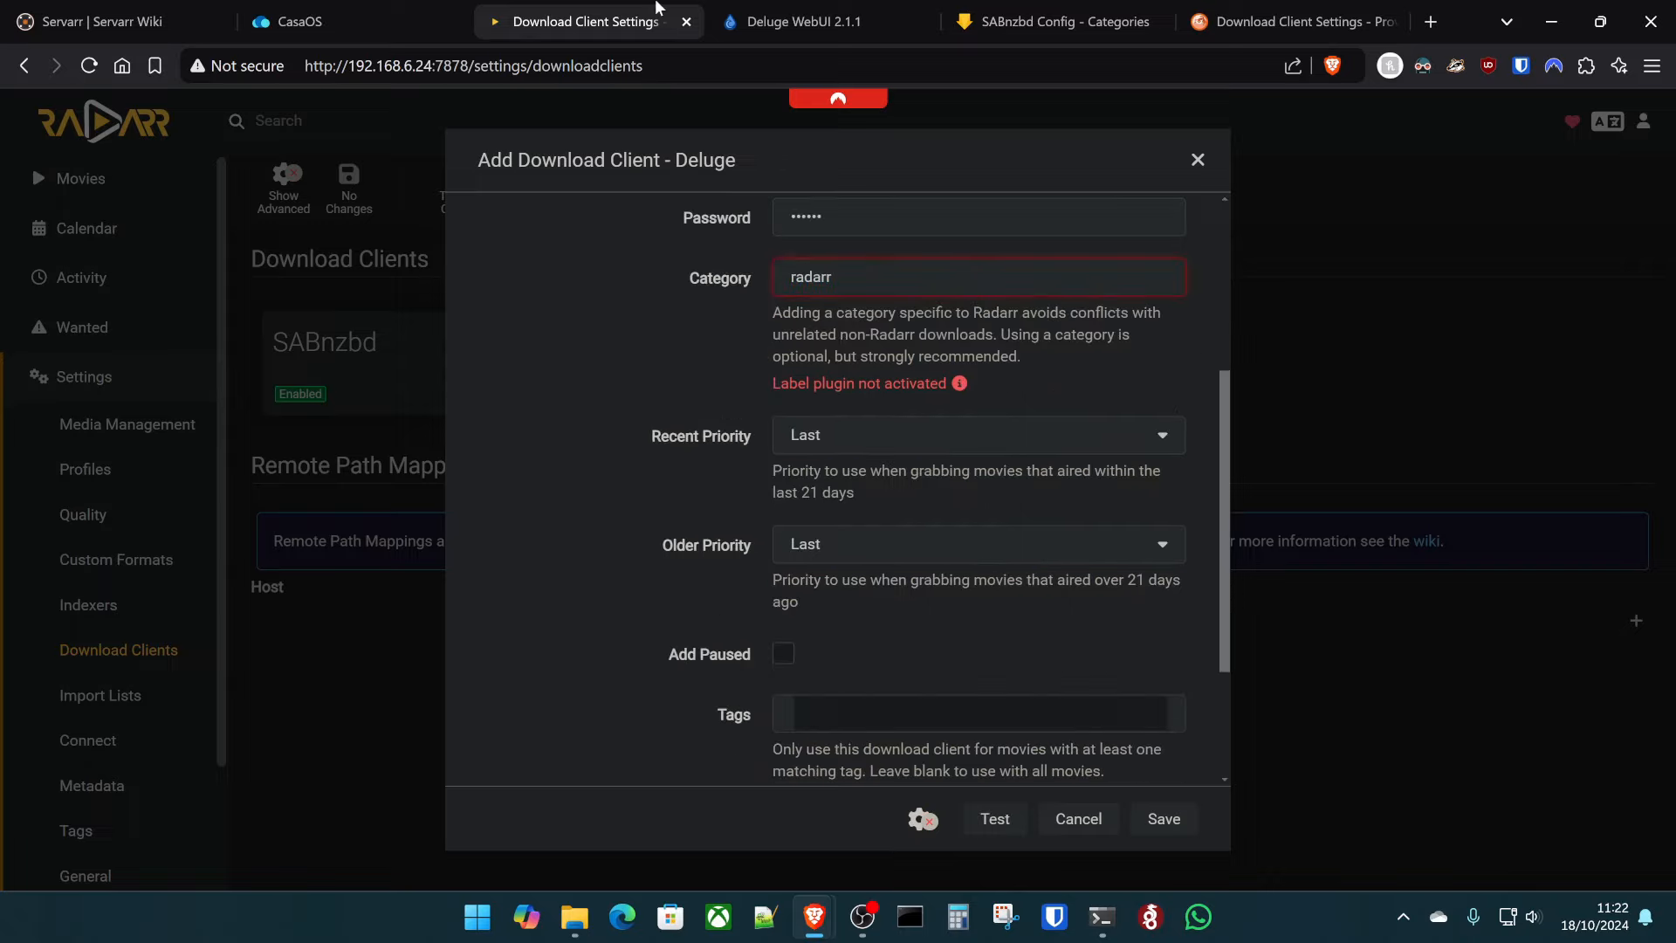
{"action": "left_click", "coordinate": [847, 10]}
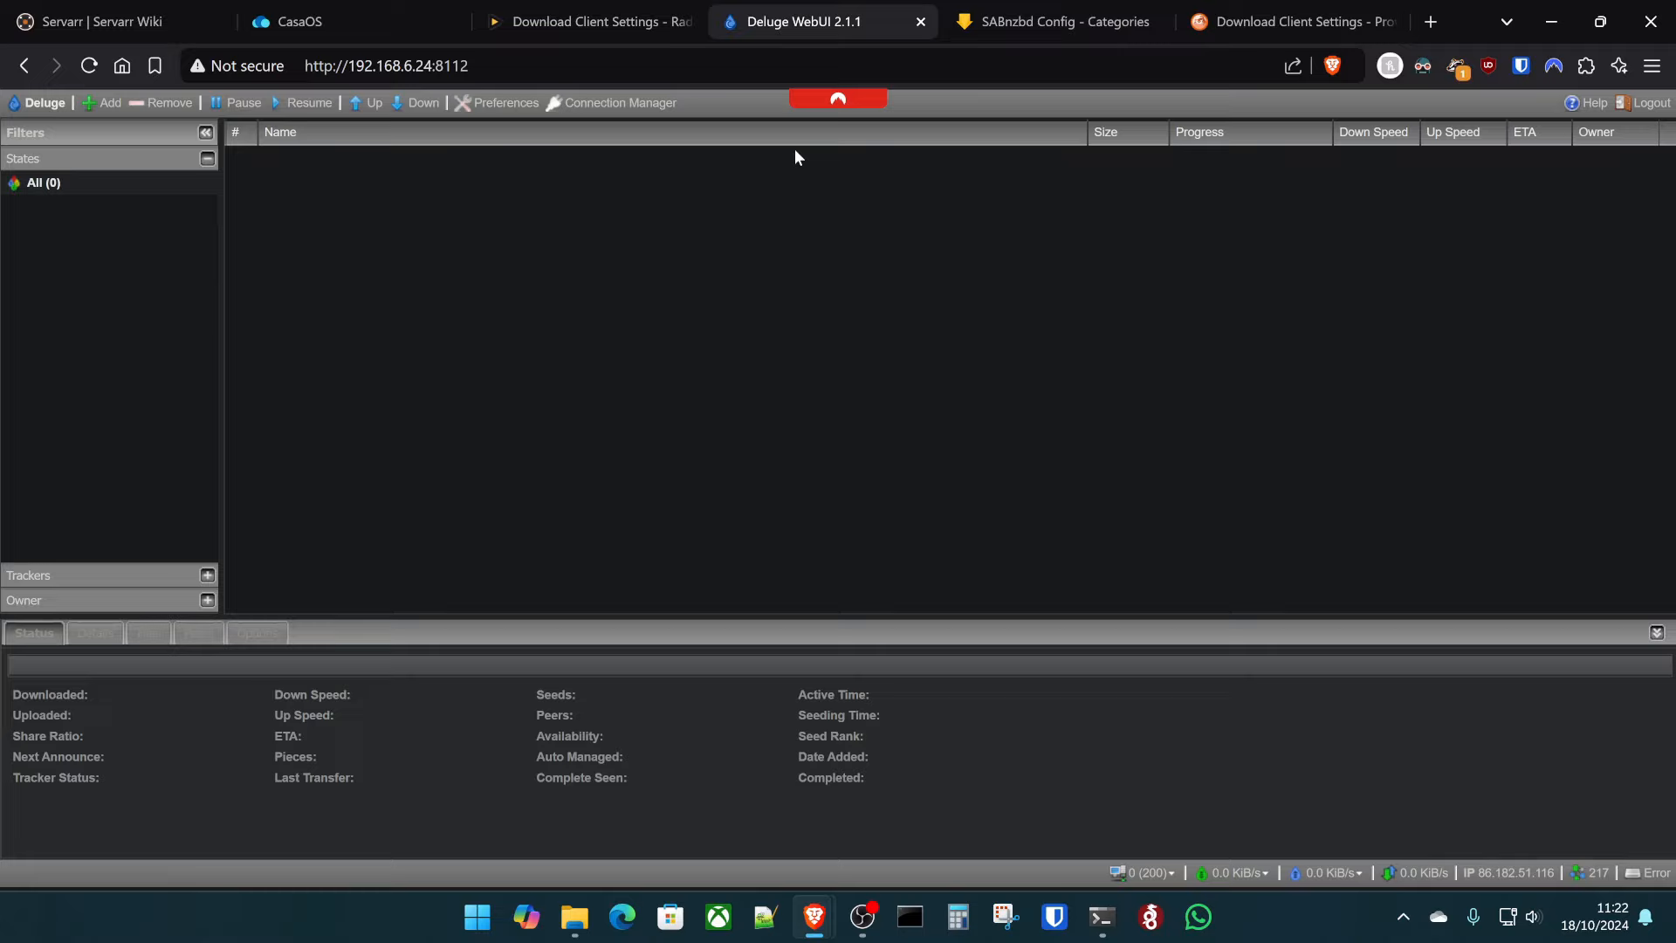
{"action": "left_click", "coordinate": [494, 105]}
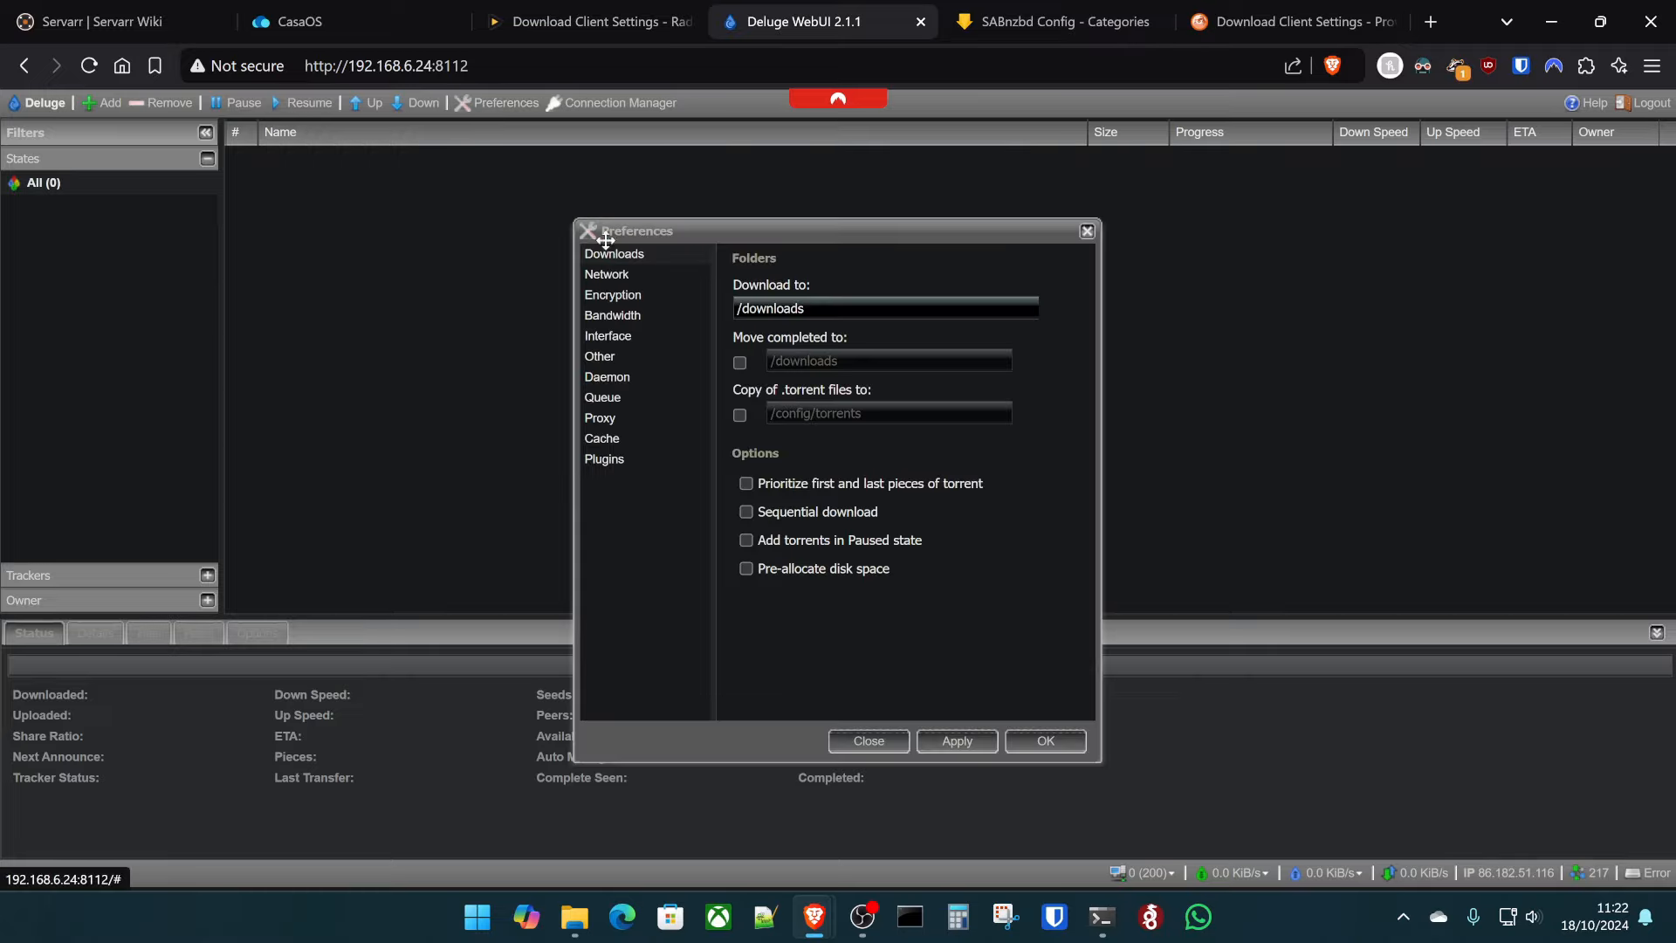
{"action": "left_click", "coordinate": [627, 465]}
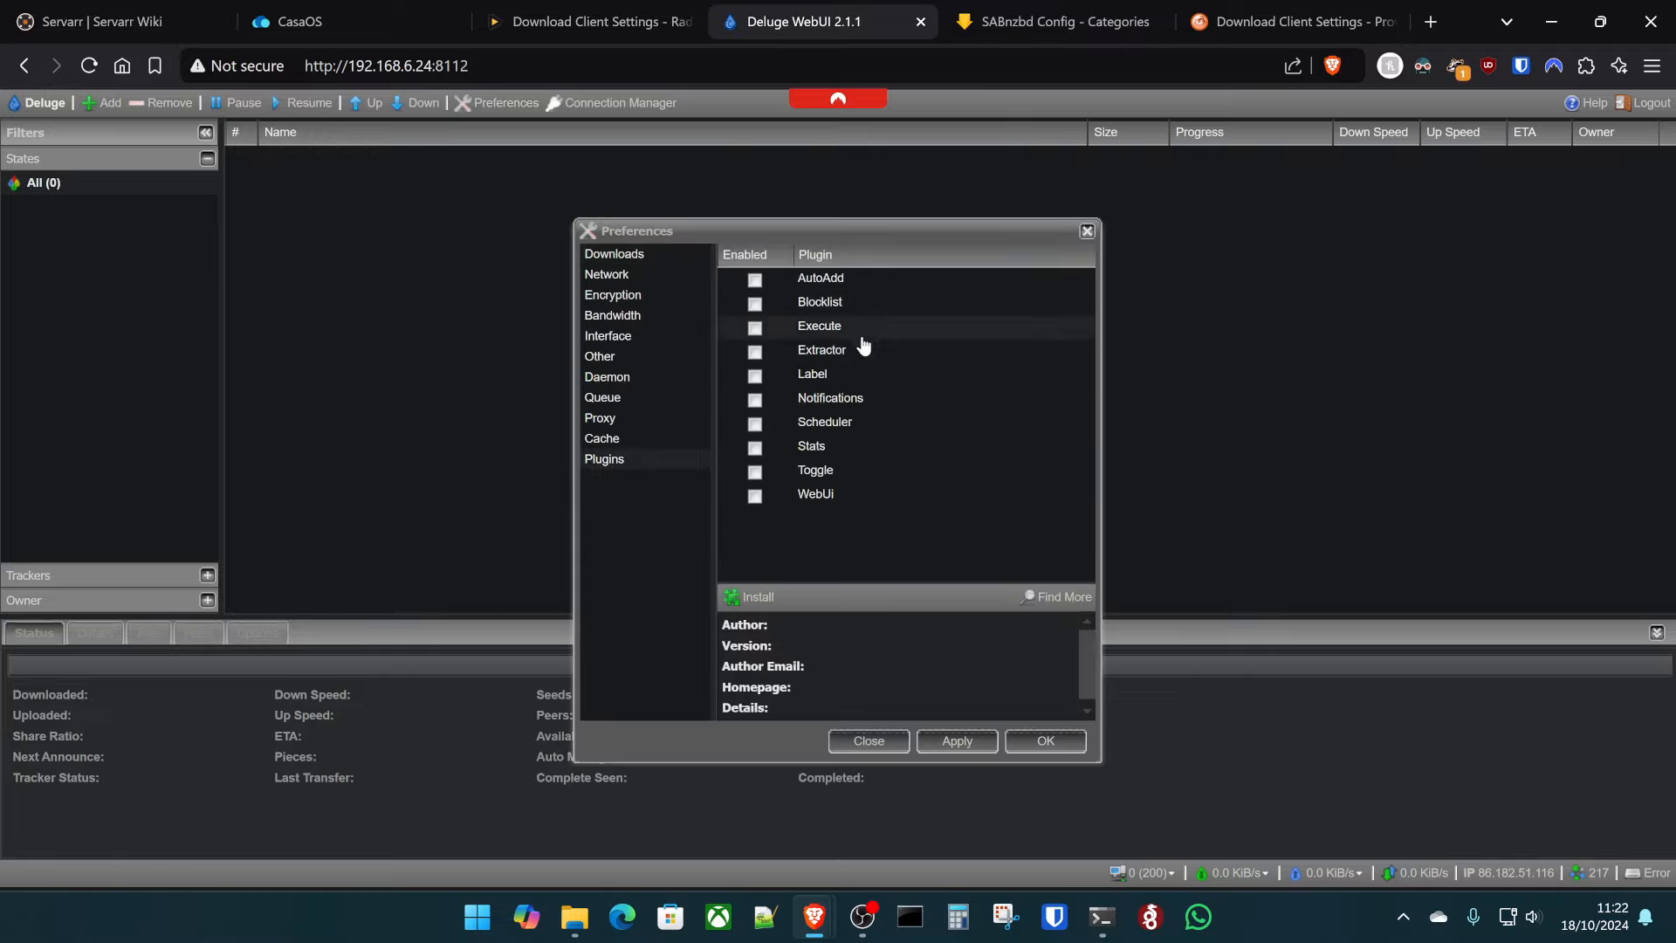
{"action": "left_click", "coordinate": [754, 376]}
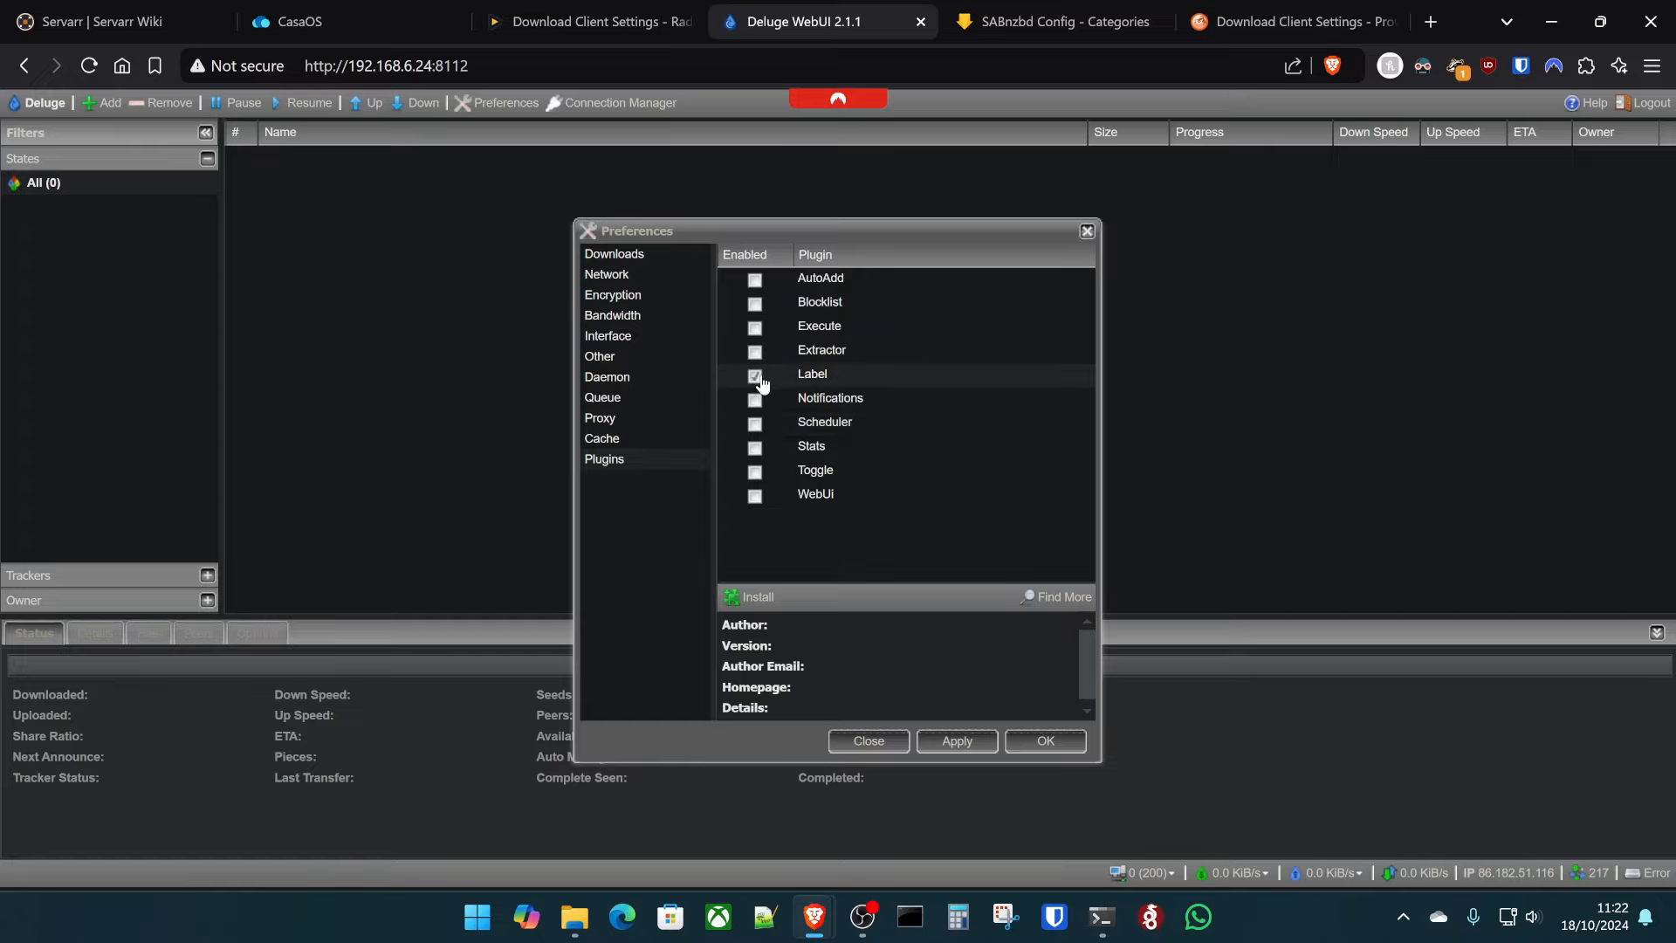
{"action": "left_click", "coordinate": [958, 743]}
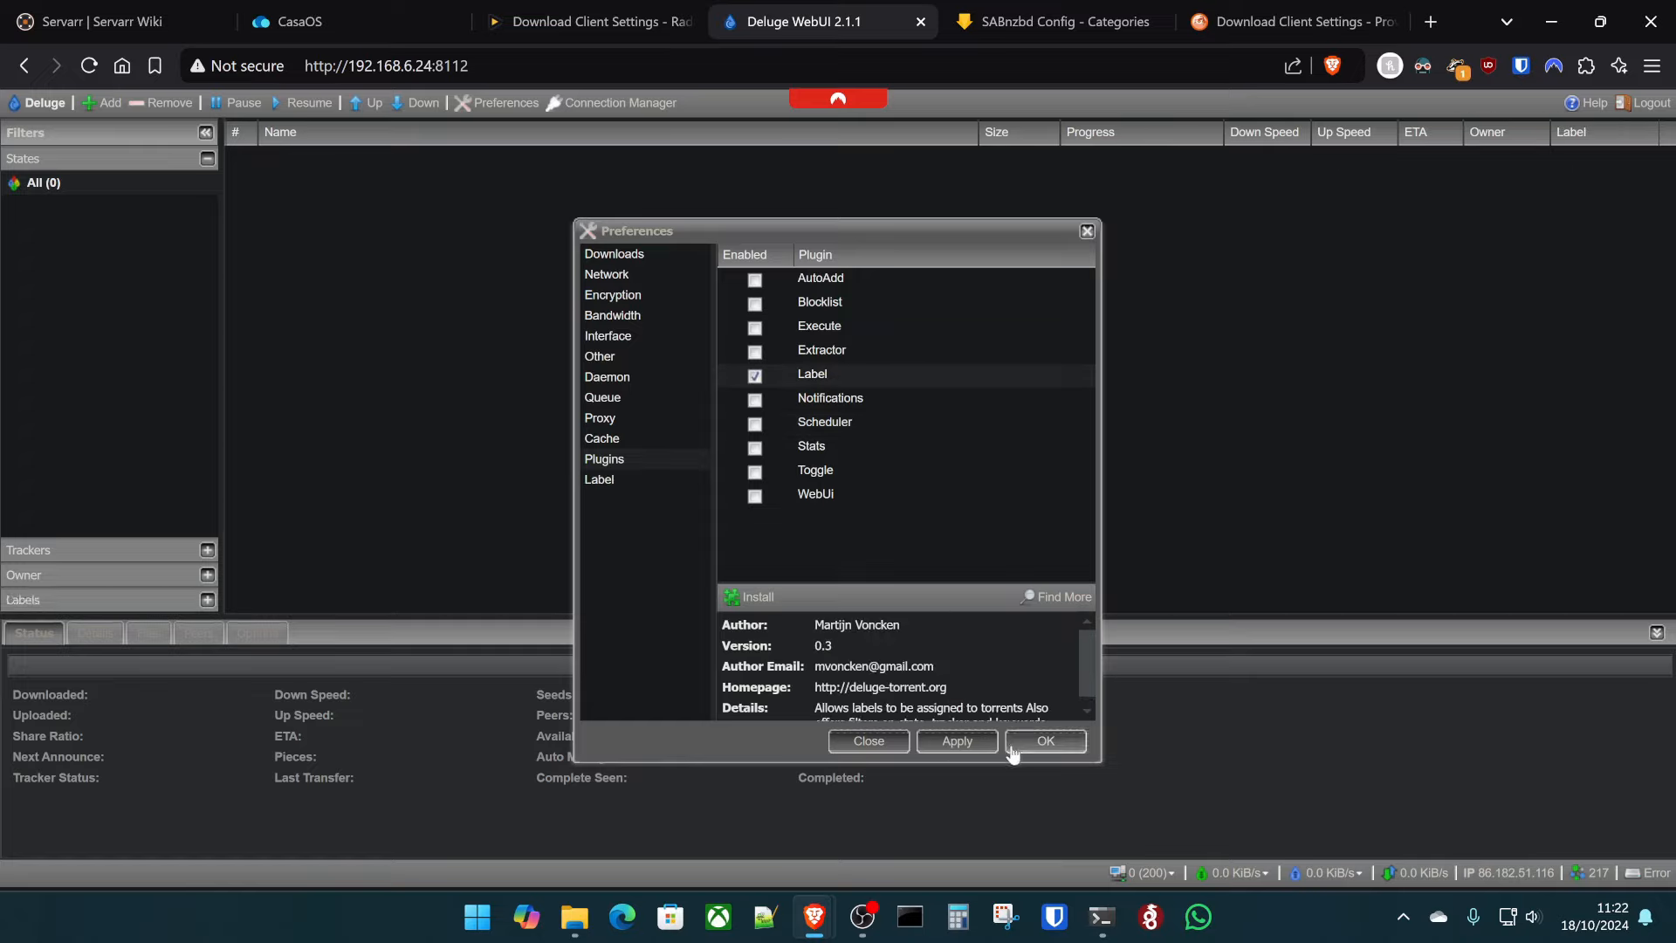
{"action": "left_click", "coordinate": [1048, 742]}
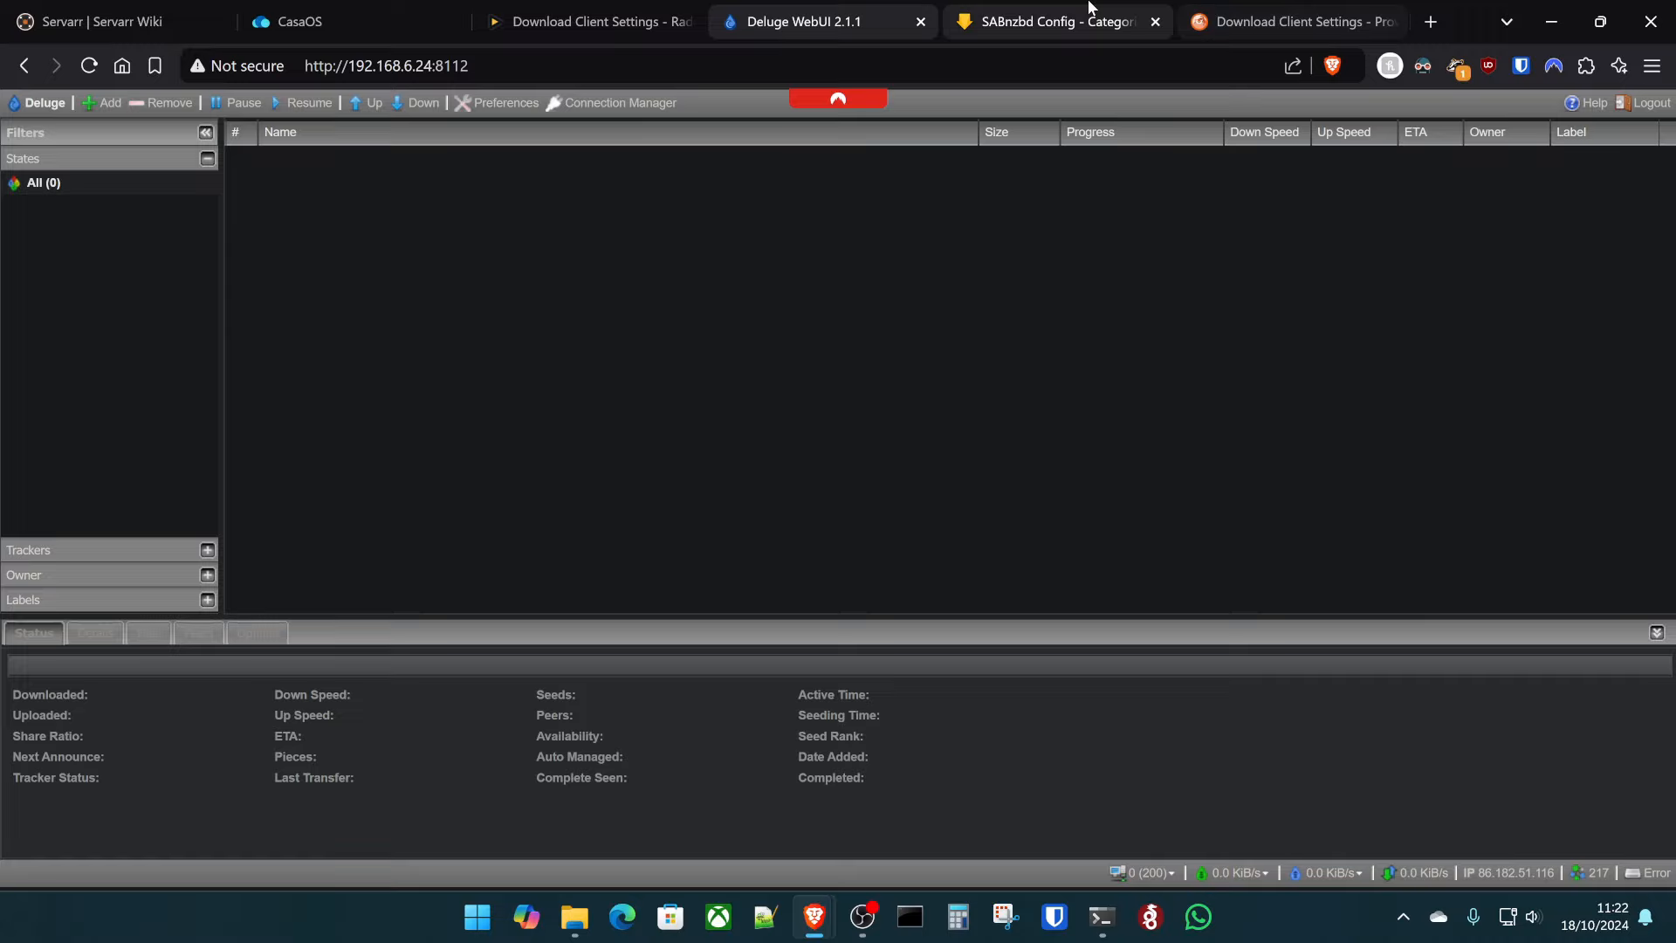
{"action": "left_click", "coordinate": [1061, 19]}
{"action": "left_click", "coordinate": [1283, 20]}
{"action": "left_click", "coordinate": [576, 21]}
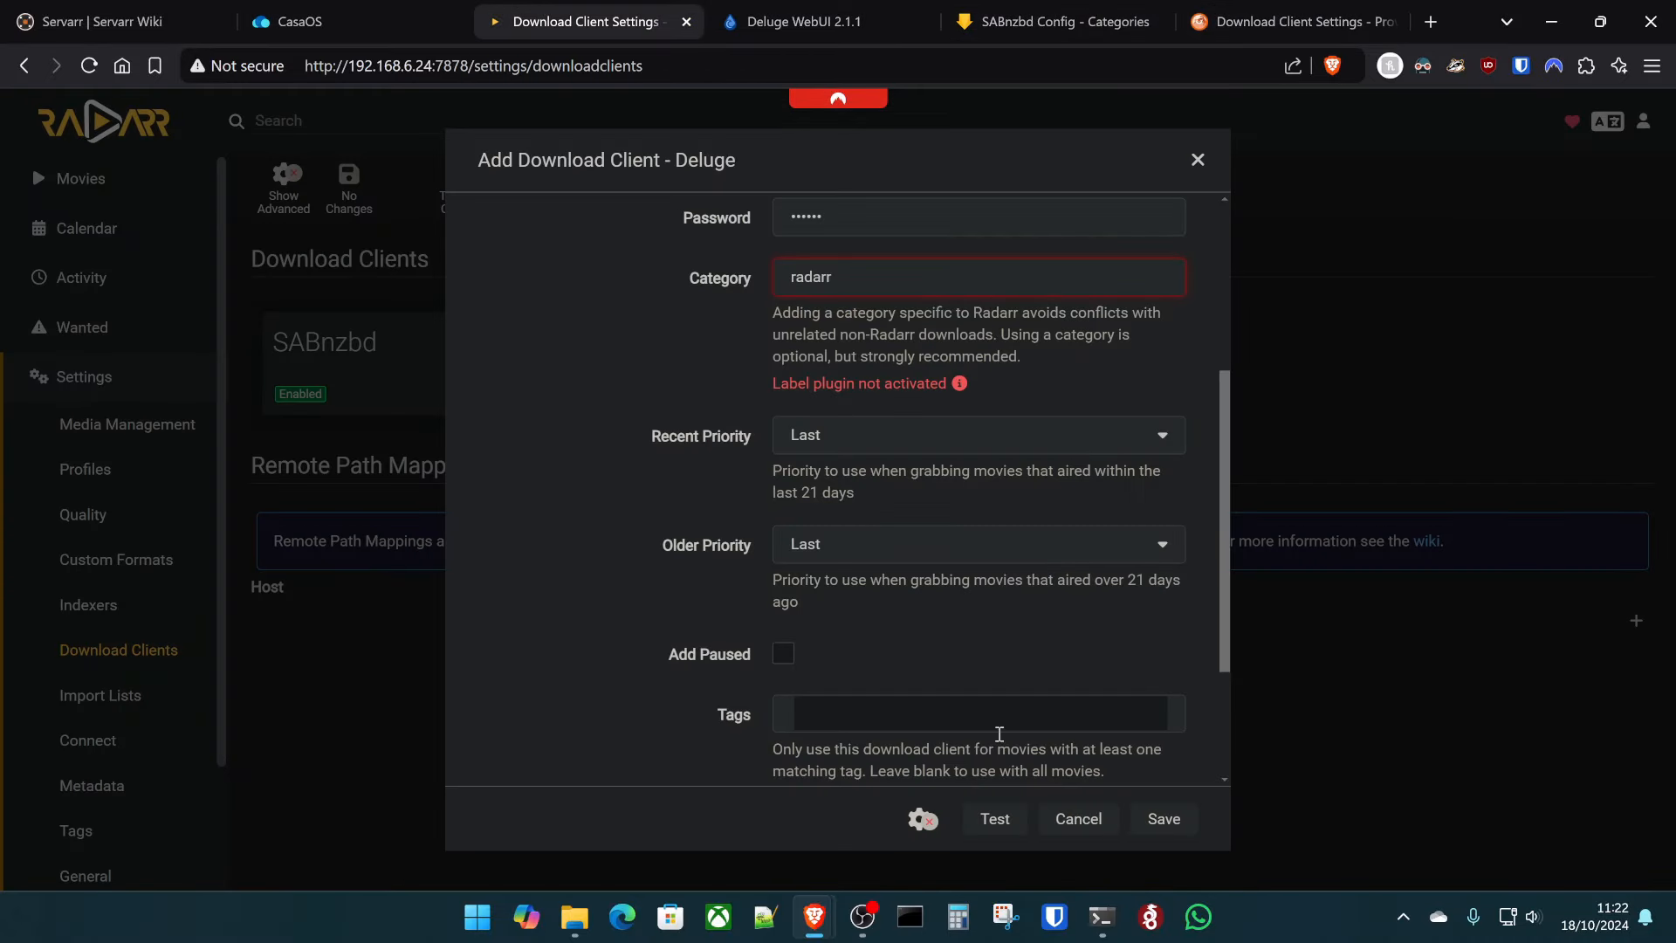
- Test the Deluge connection and recheck Deluge's plugin preferences
{"action": "left_click", "coordinate": [991, 821]}
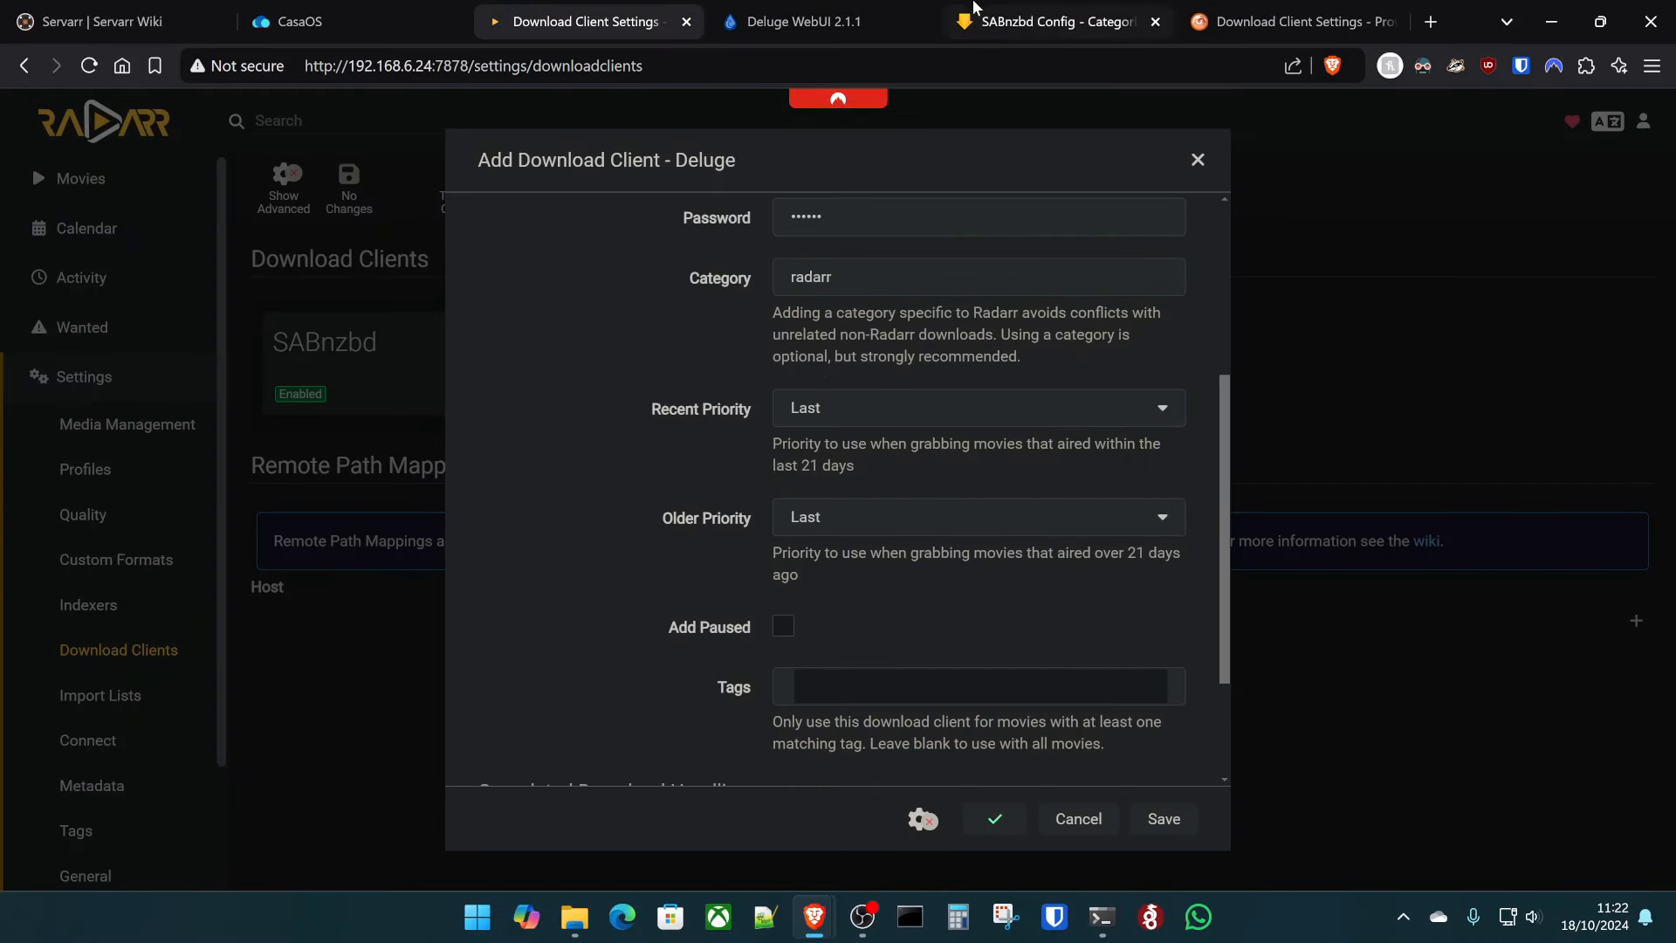
{"action": "left_click", "coordinate": [829, 15]}
{"action": "left_click", "coordinate": [501, 104]}
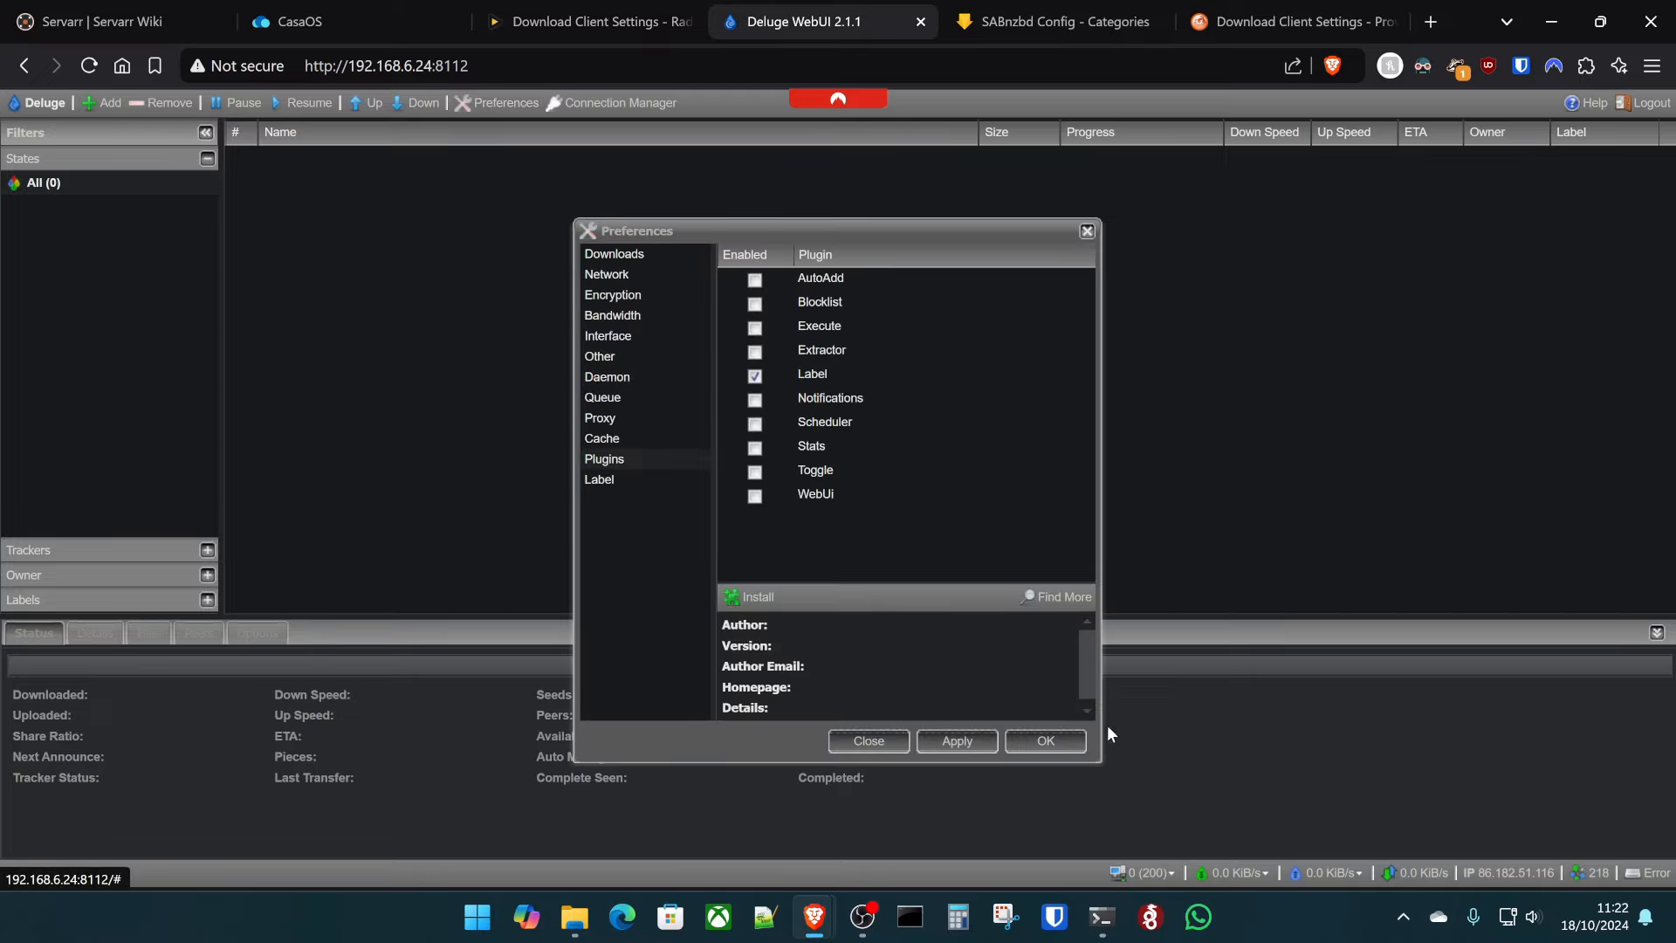
{"action": "left_click", "coordinate": [1045, 741]}
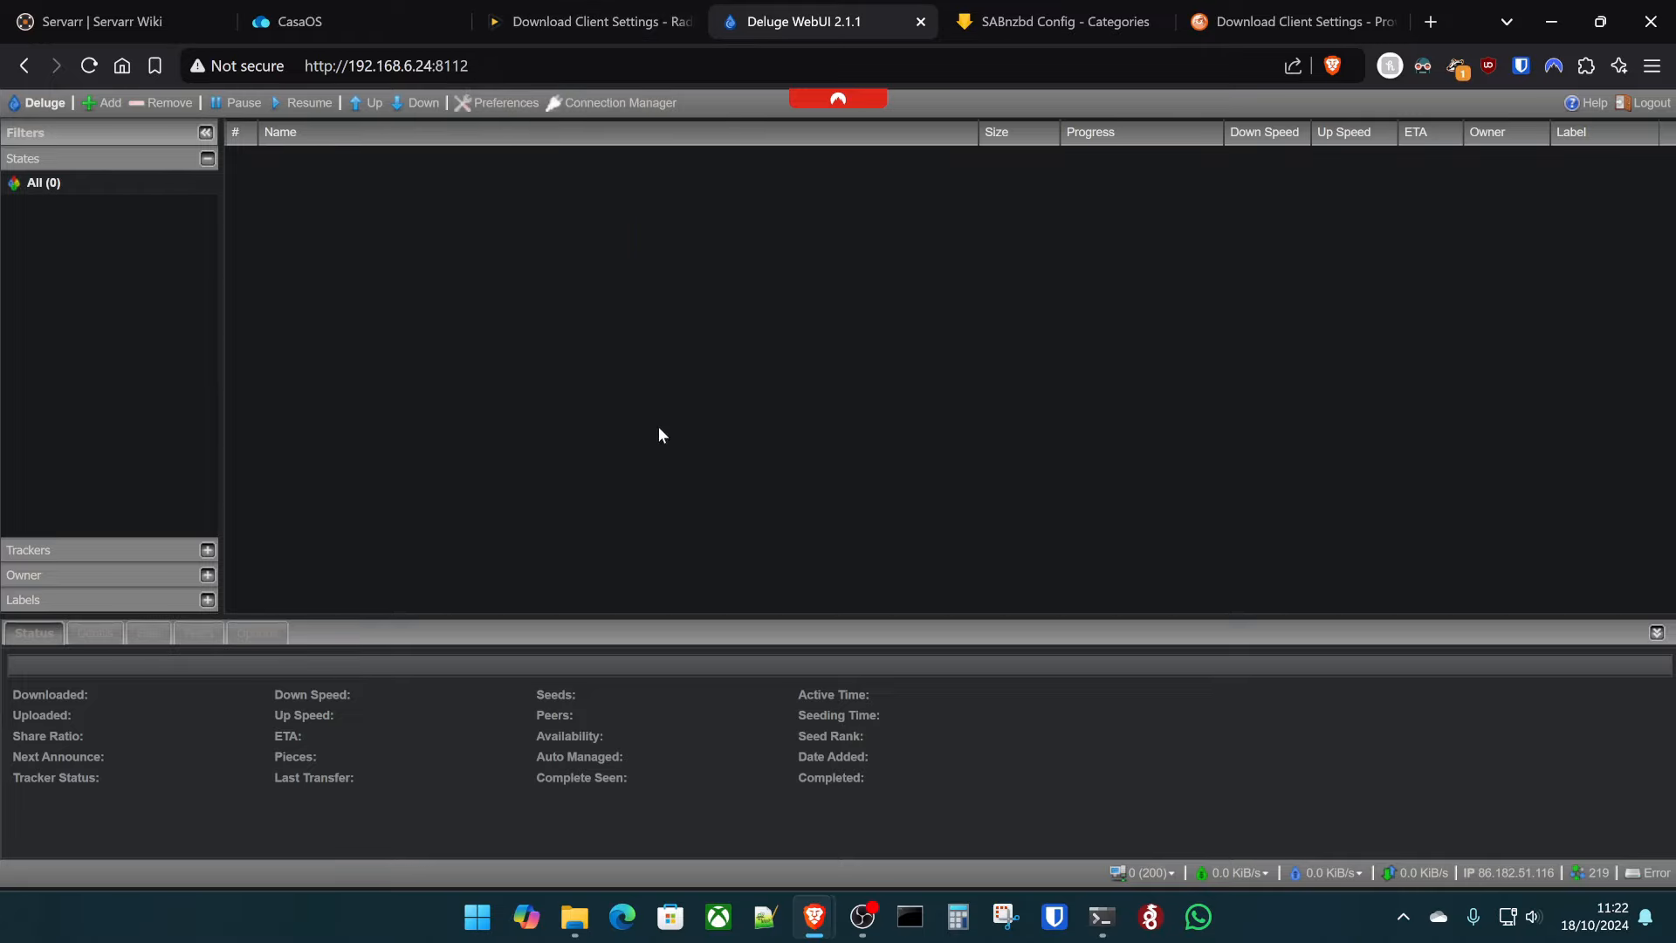
- Save the Deluge download client and view Radarr's System Status health warnings
{"action": "left_click", "coordinate": [593, 21]}
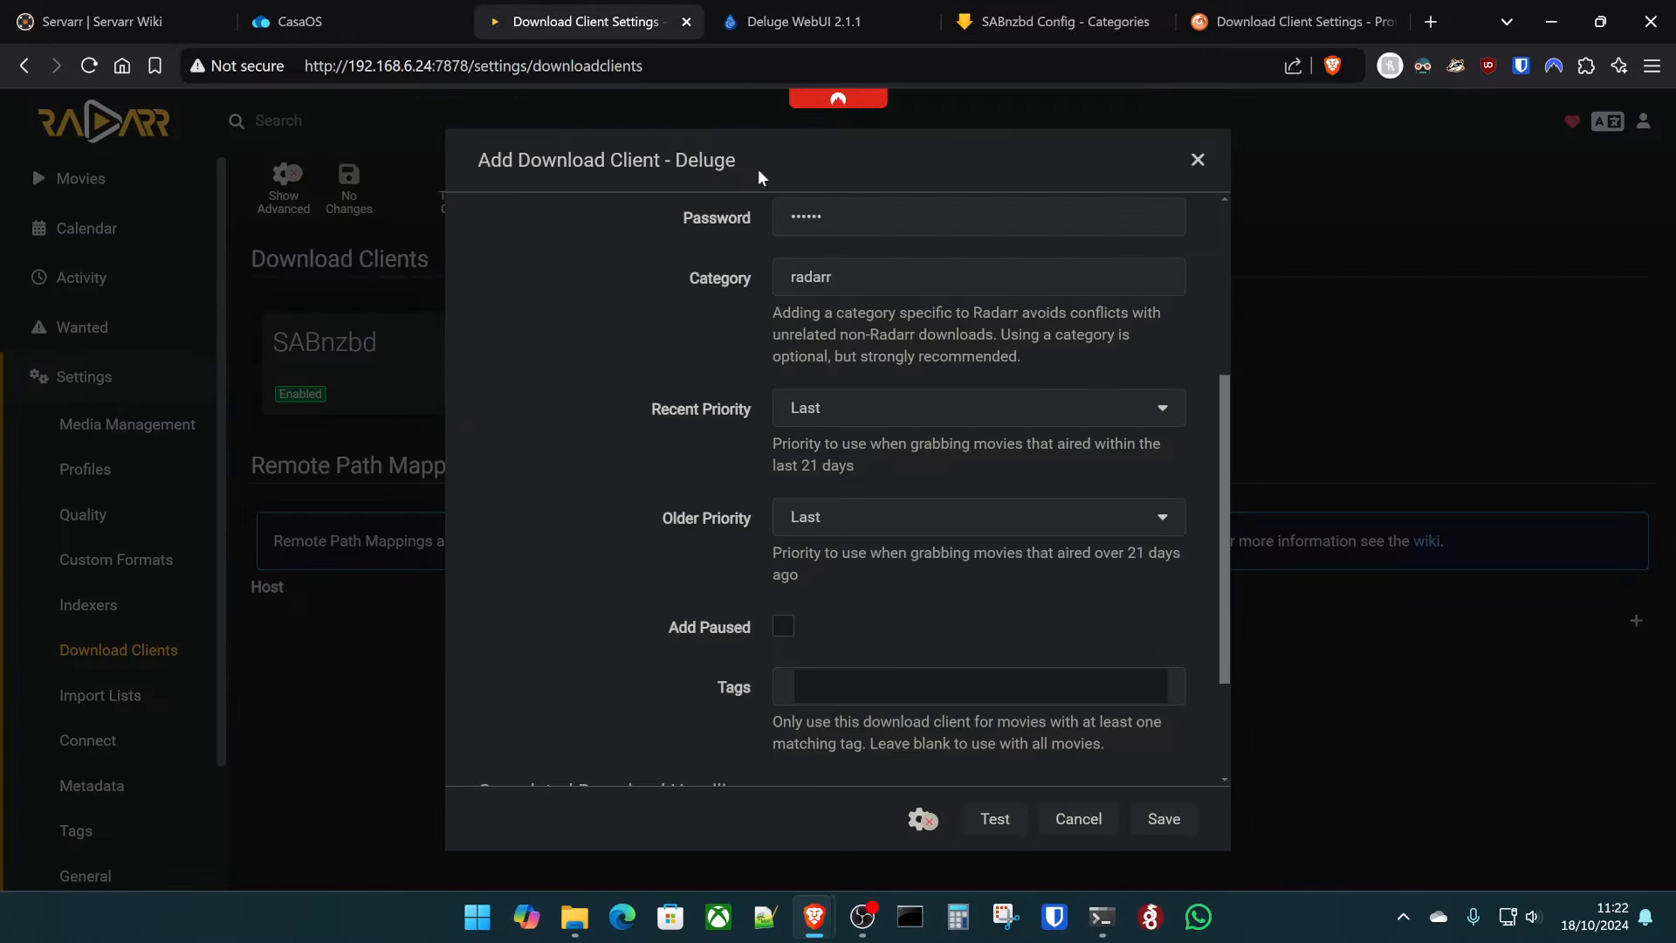
{"action": "left_click", "coordinate": [1163, 819]}
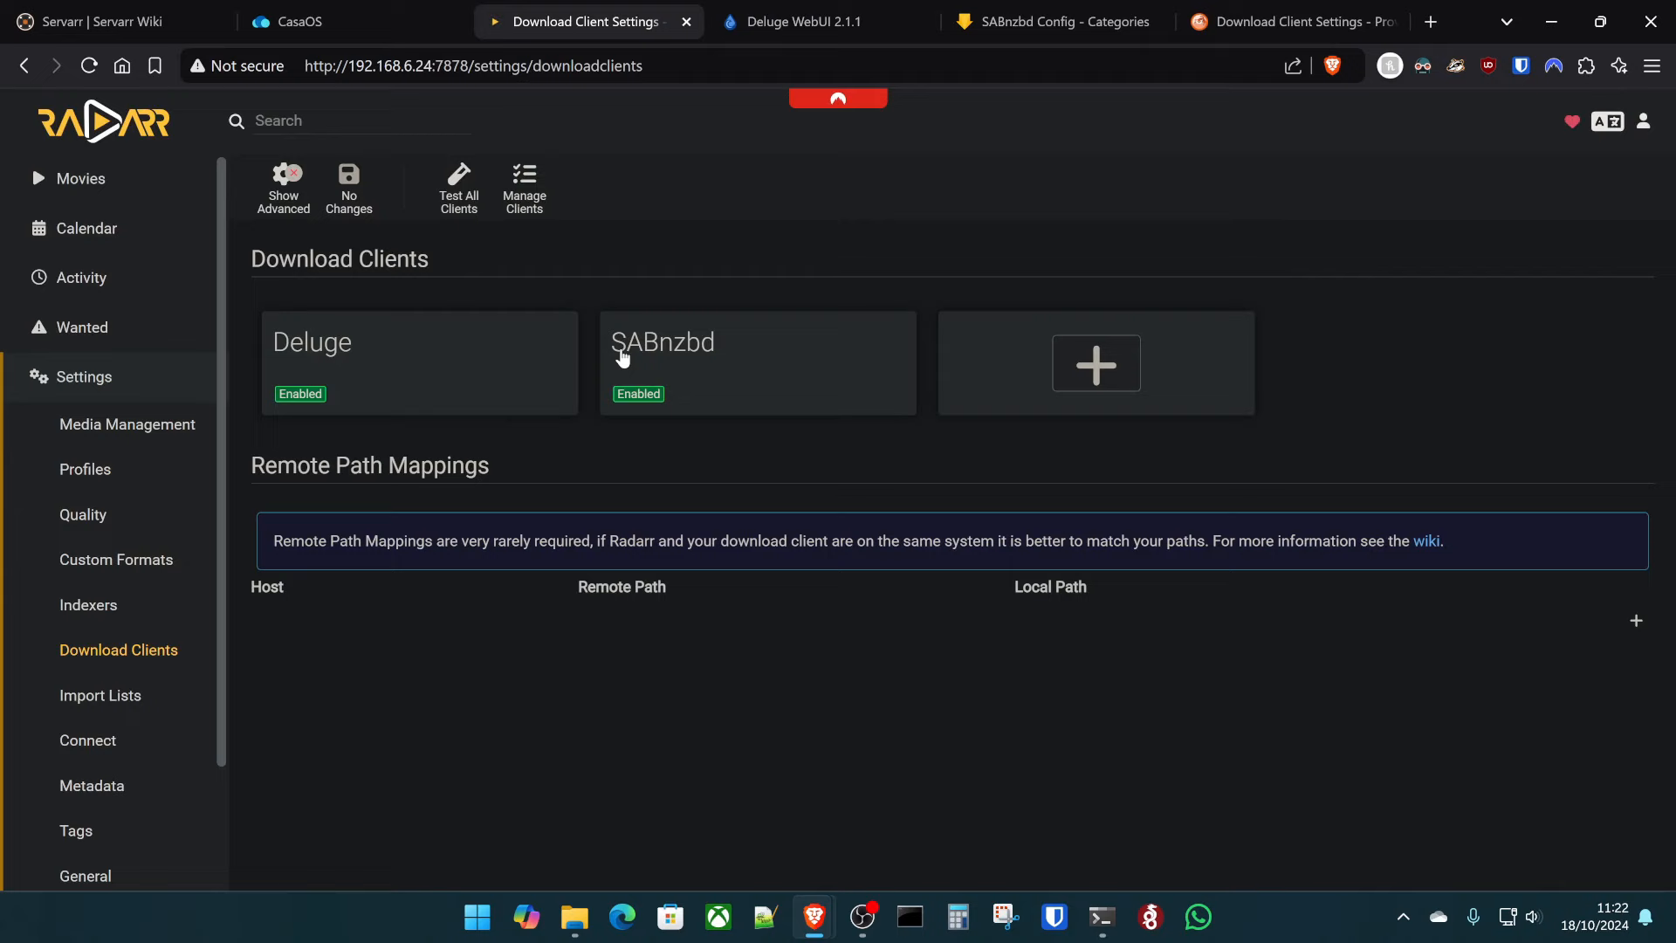
{"action": "left_click", "coordinate": [96, 179]}
{"action": "left_click", "coordinate": [136, 611]}
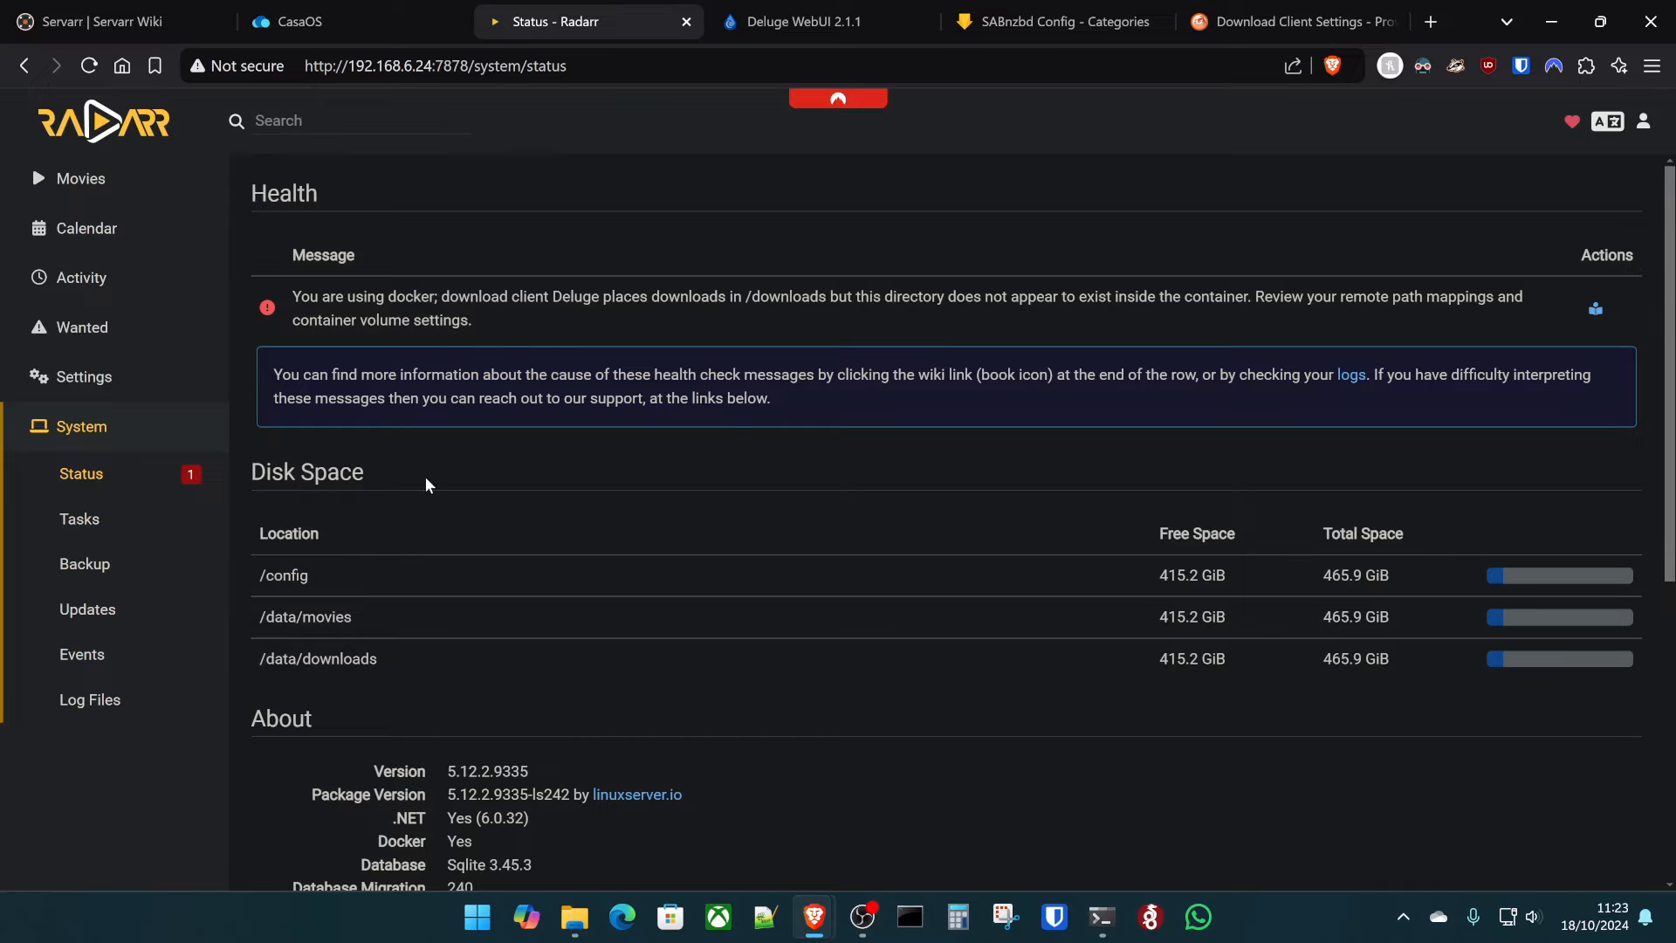
- Map host 192.168.6.24's home downloads folder to local path /data/downloads/ in Download Clients
{"action": "left_click", "coordinate": [93, 382]}
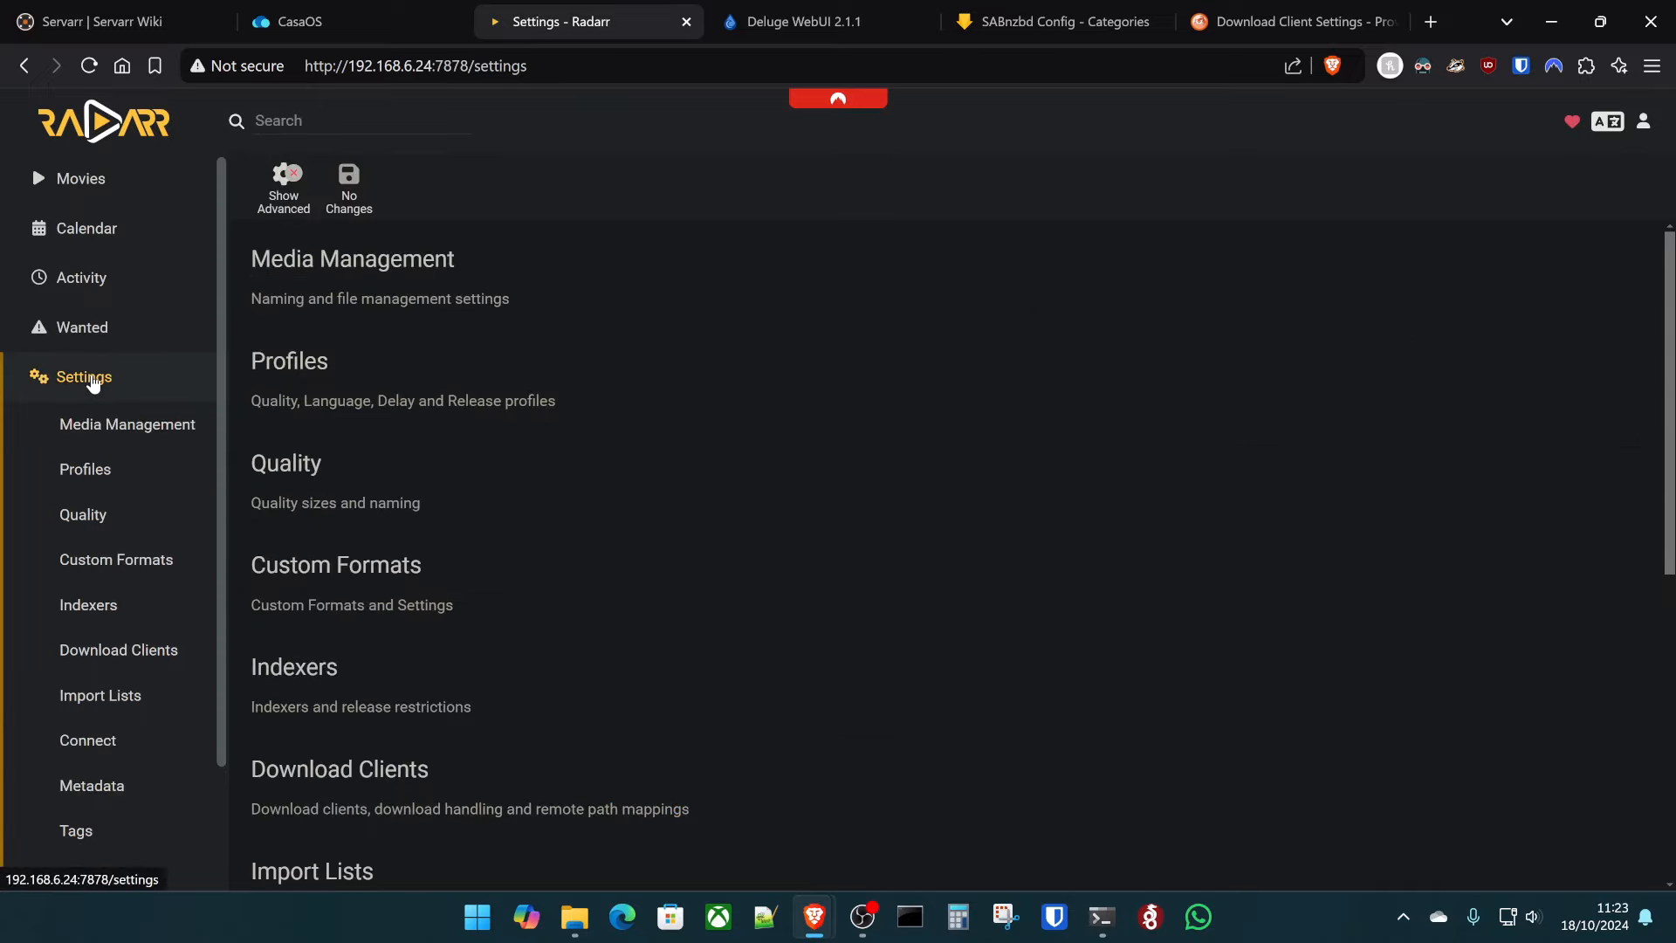
{"action": "left_click", "coordinate": [365, 771]}
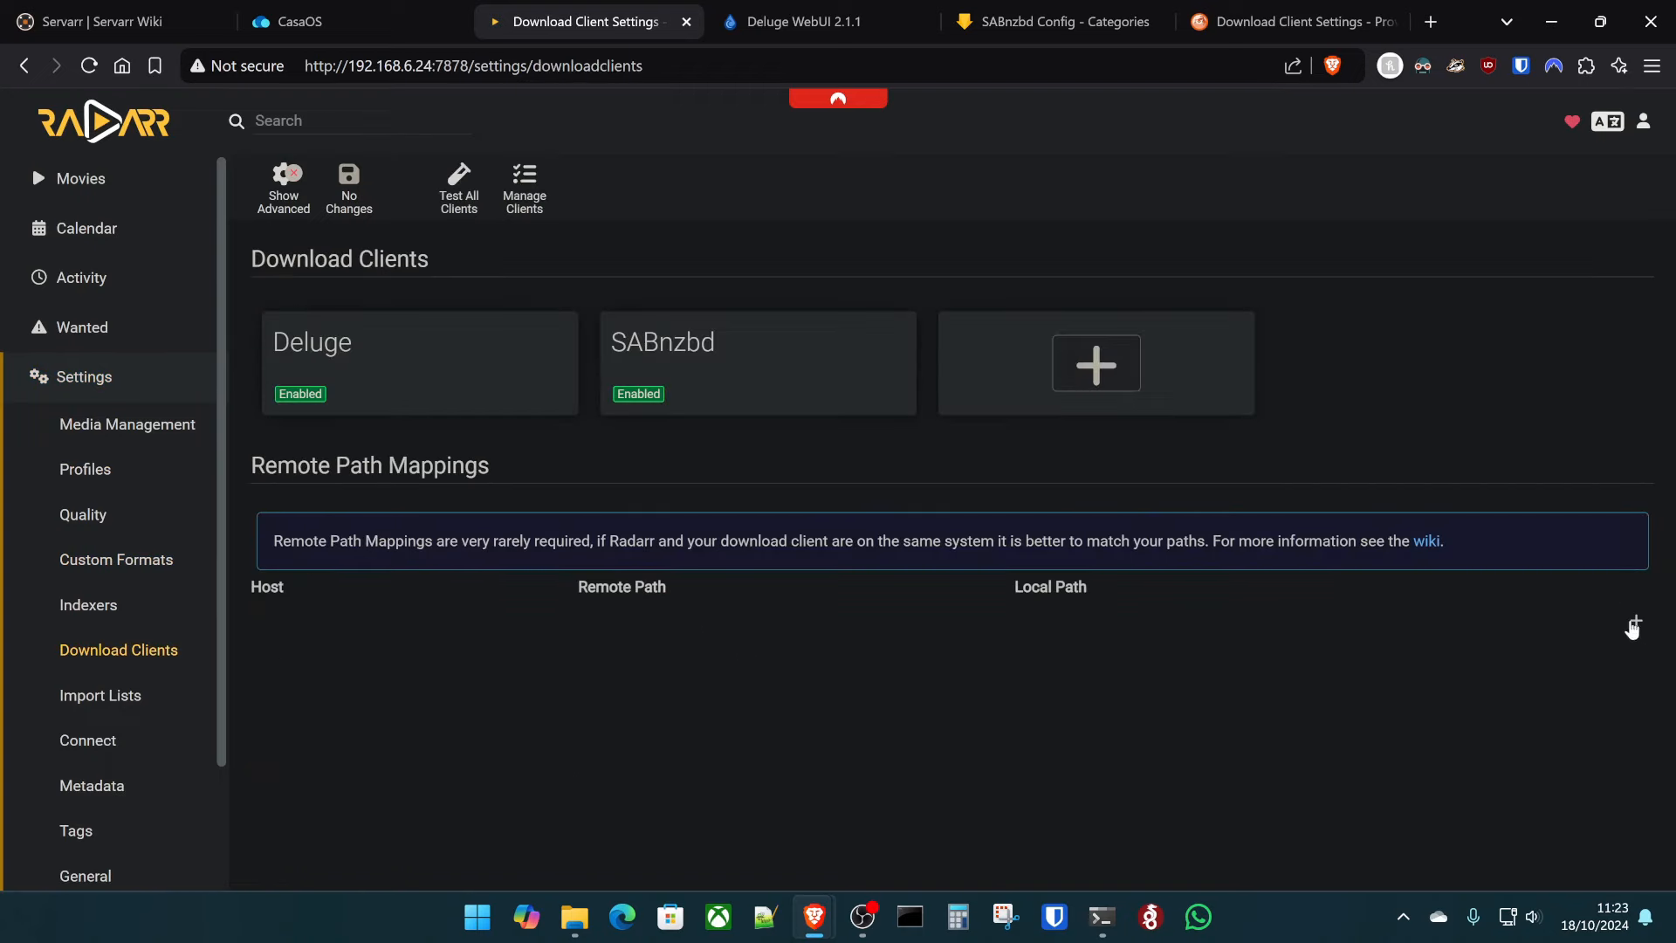
{"action": "left_click", "coordinate": [1632, 621]}
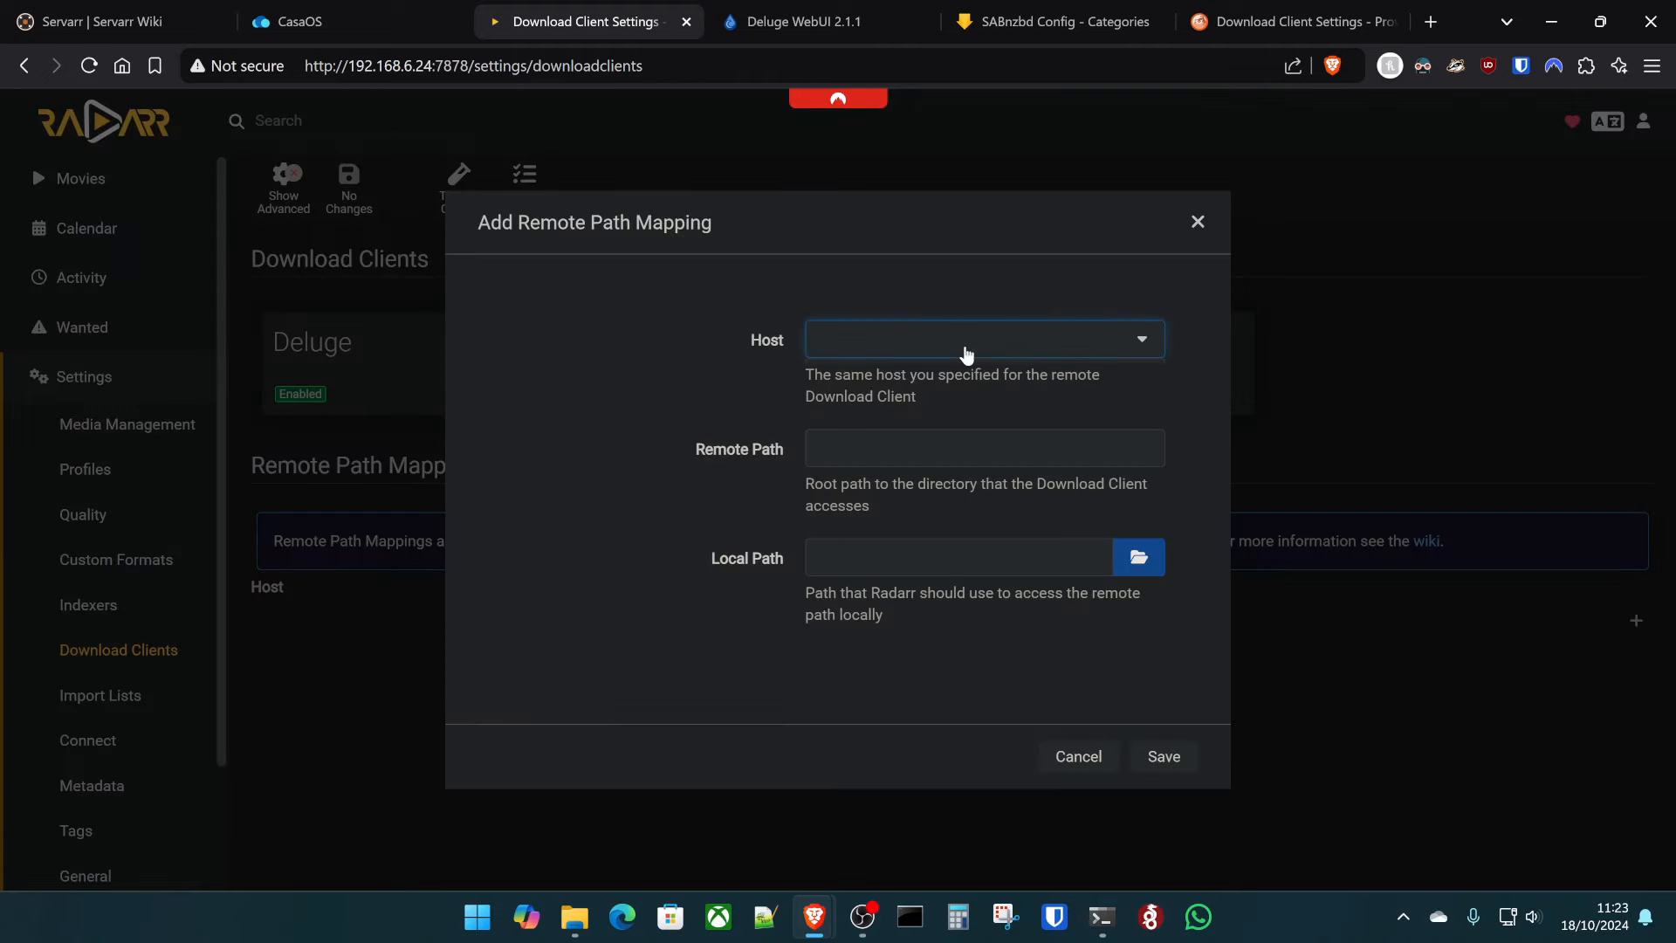
{"action": "left_click", "coordinate": [966, 353]}
{"action": "left_click", "coordinate": [927, 378]}
{"action": "left_click", "coordinate": [896, 444]}
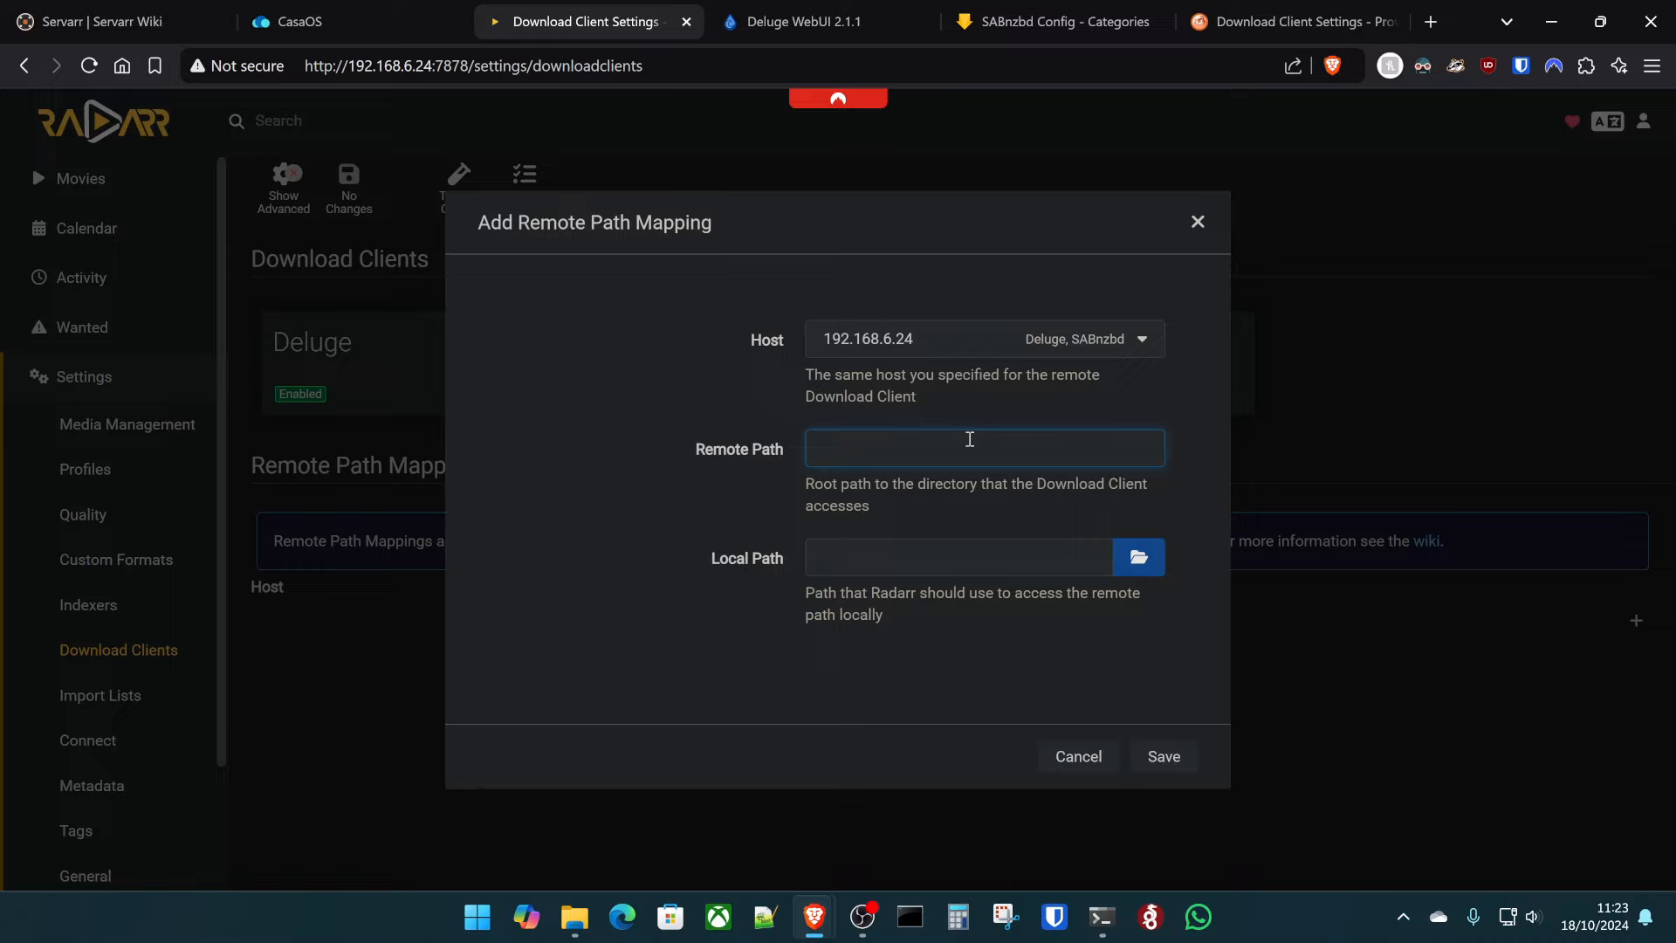
{"action": "type", "text": "/home/kltech/downloads"}
{"action": "key", "text": "Tab"}
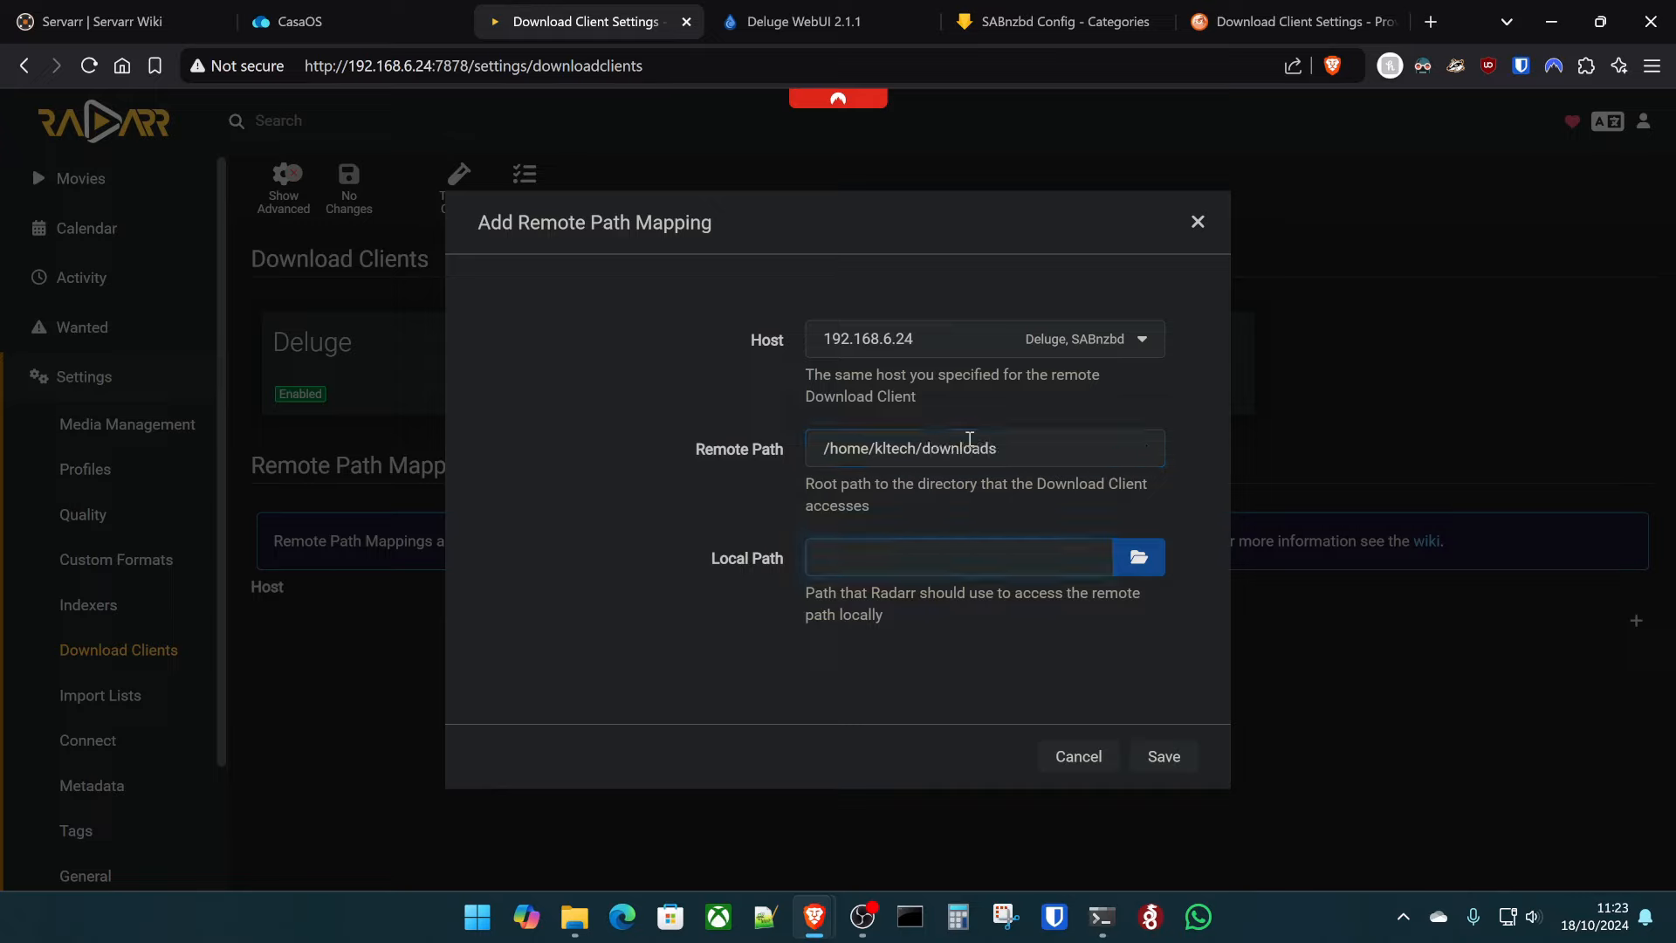
{"action": "type", "text": "/data"}
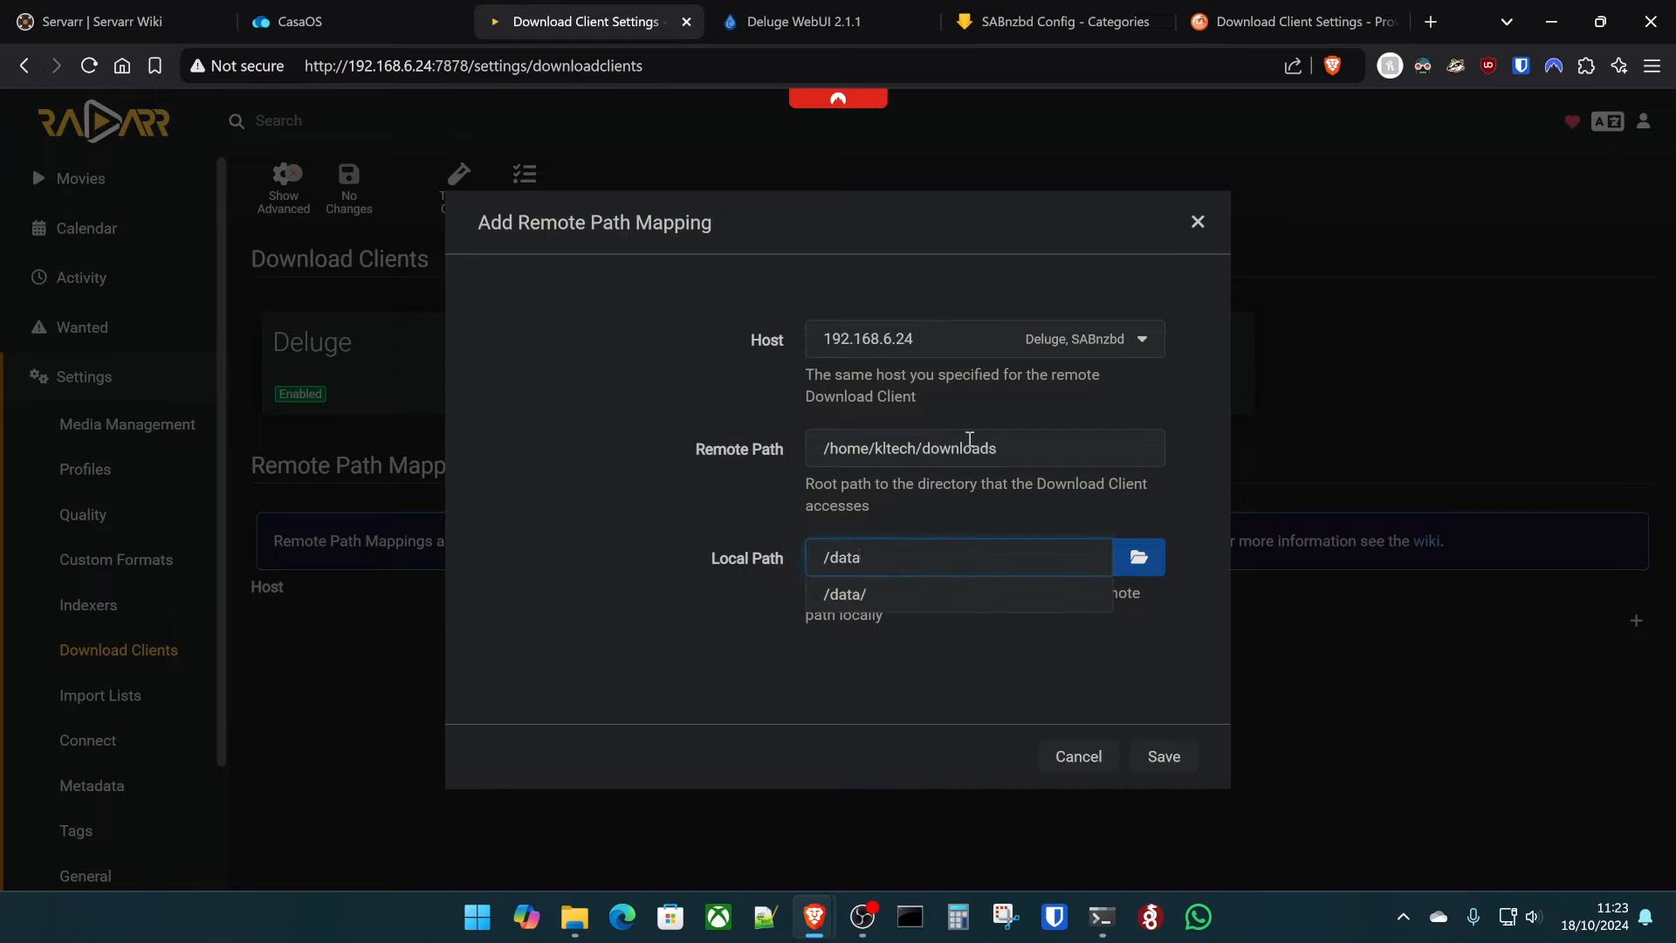
{"action": "type", "text": "/downloads/"}
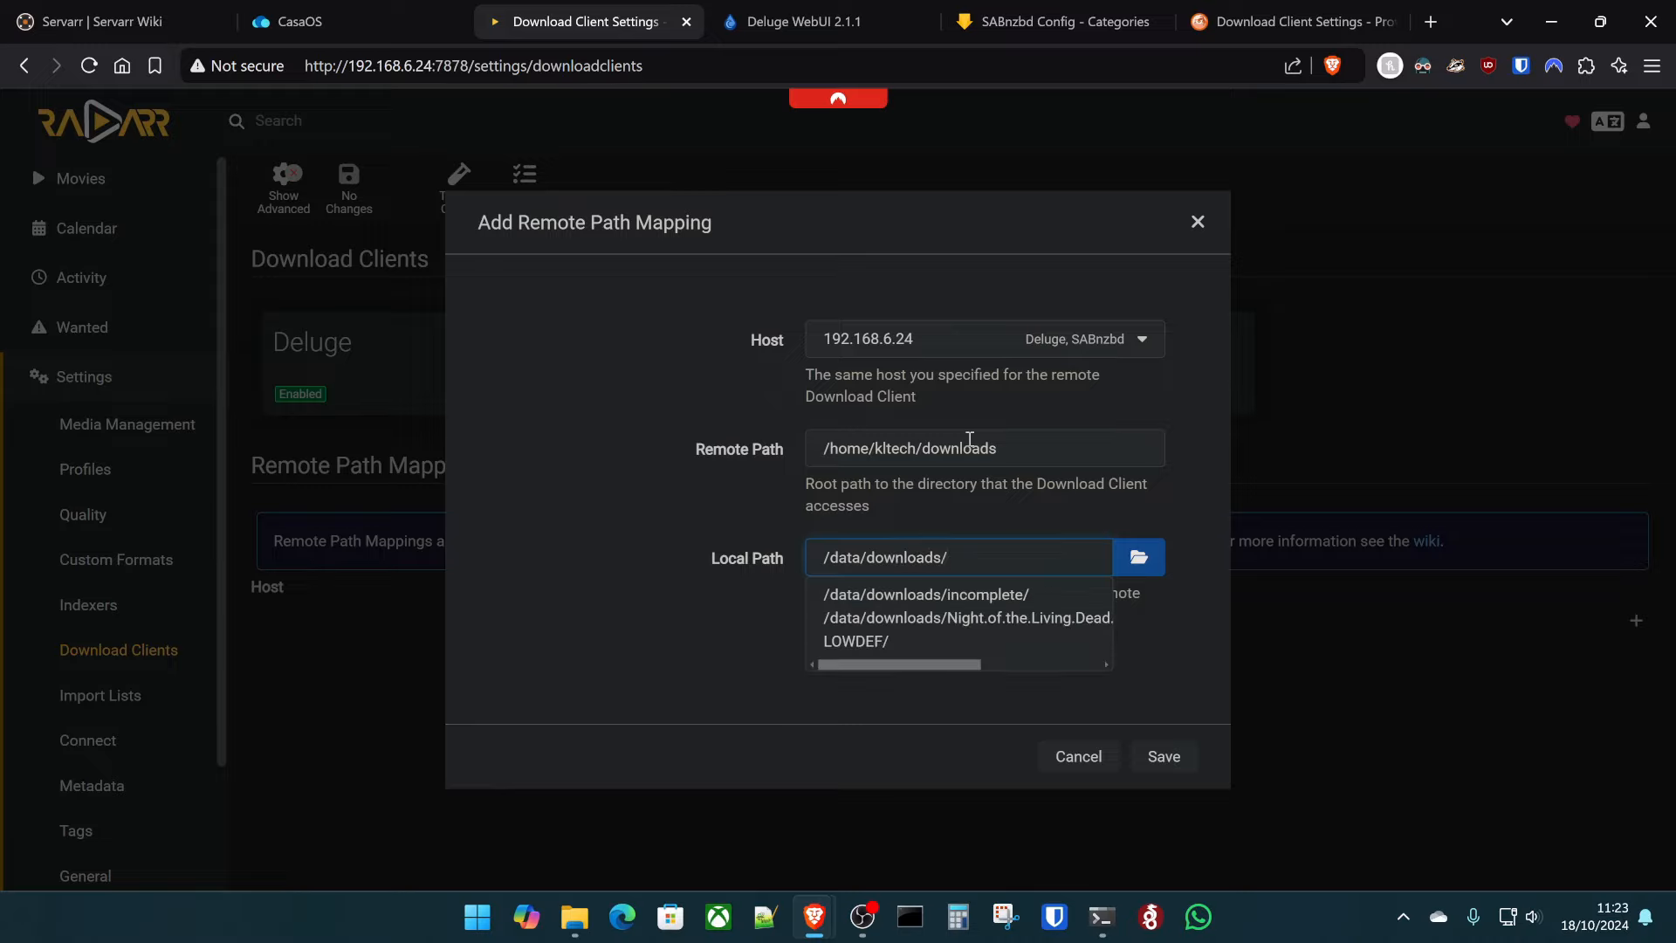
{"action": "left_click", "coordinate": [546, 578]}
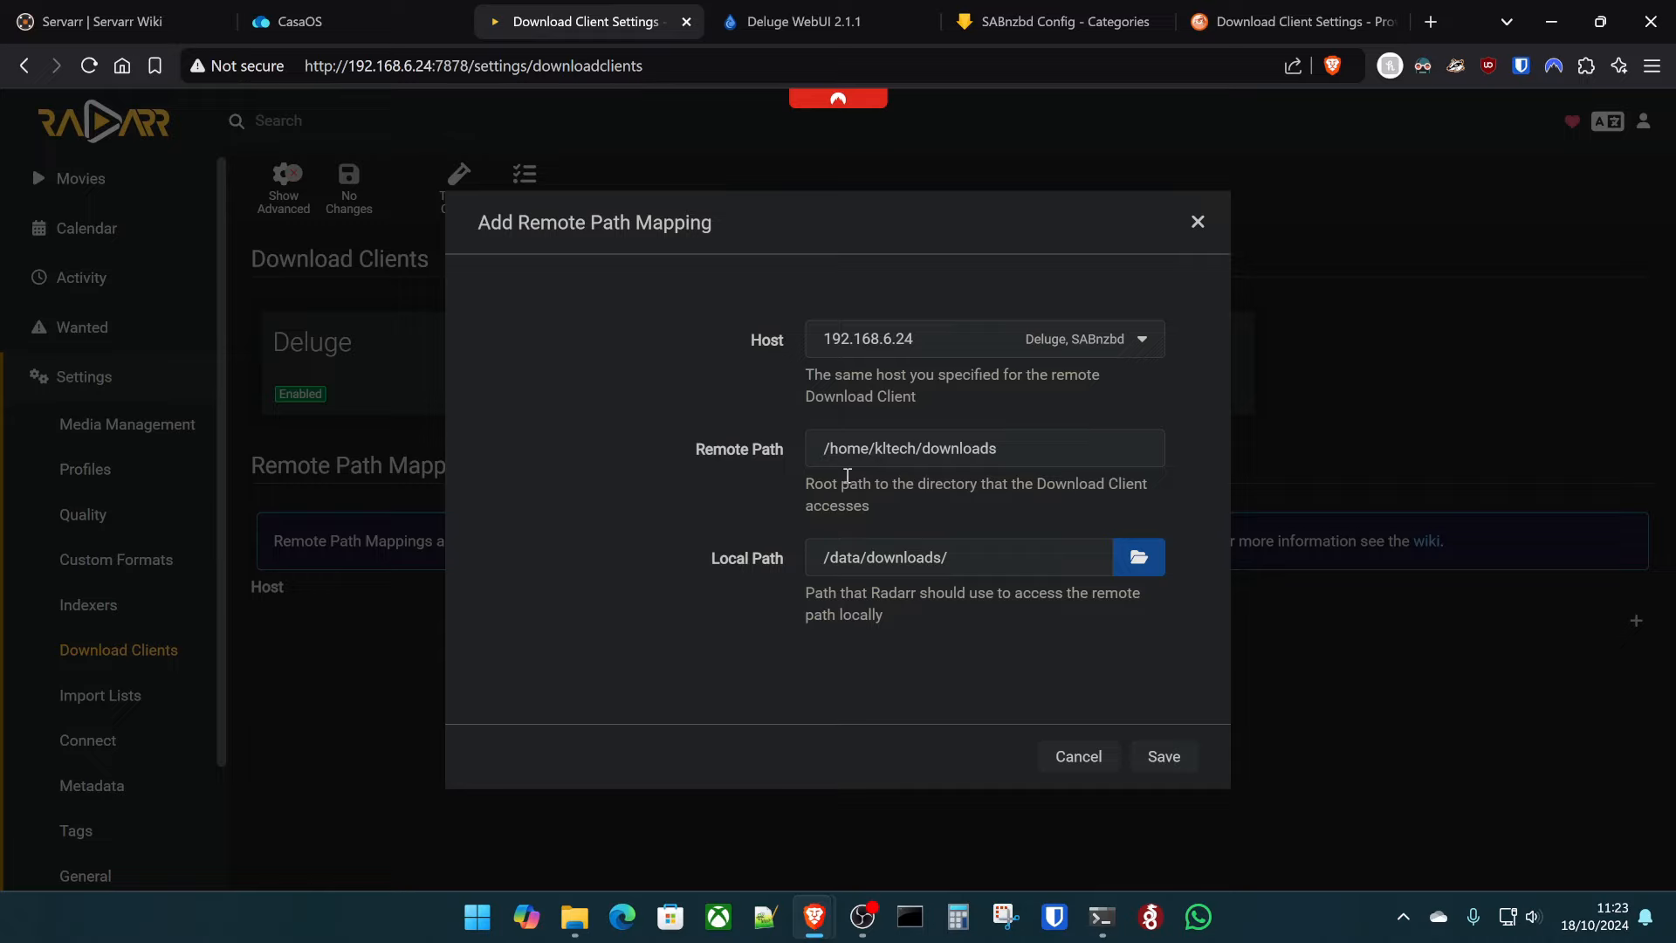
- Save the mapping and set Deluge's download folder to /data/downloads, applying the preference
{"action": "left_click", "coordinate": [1187, 761]}
{"action": "key", "text": "ctrl+Tab"}
{"action": "type", "text": "/"}
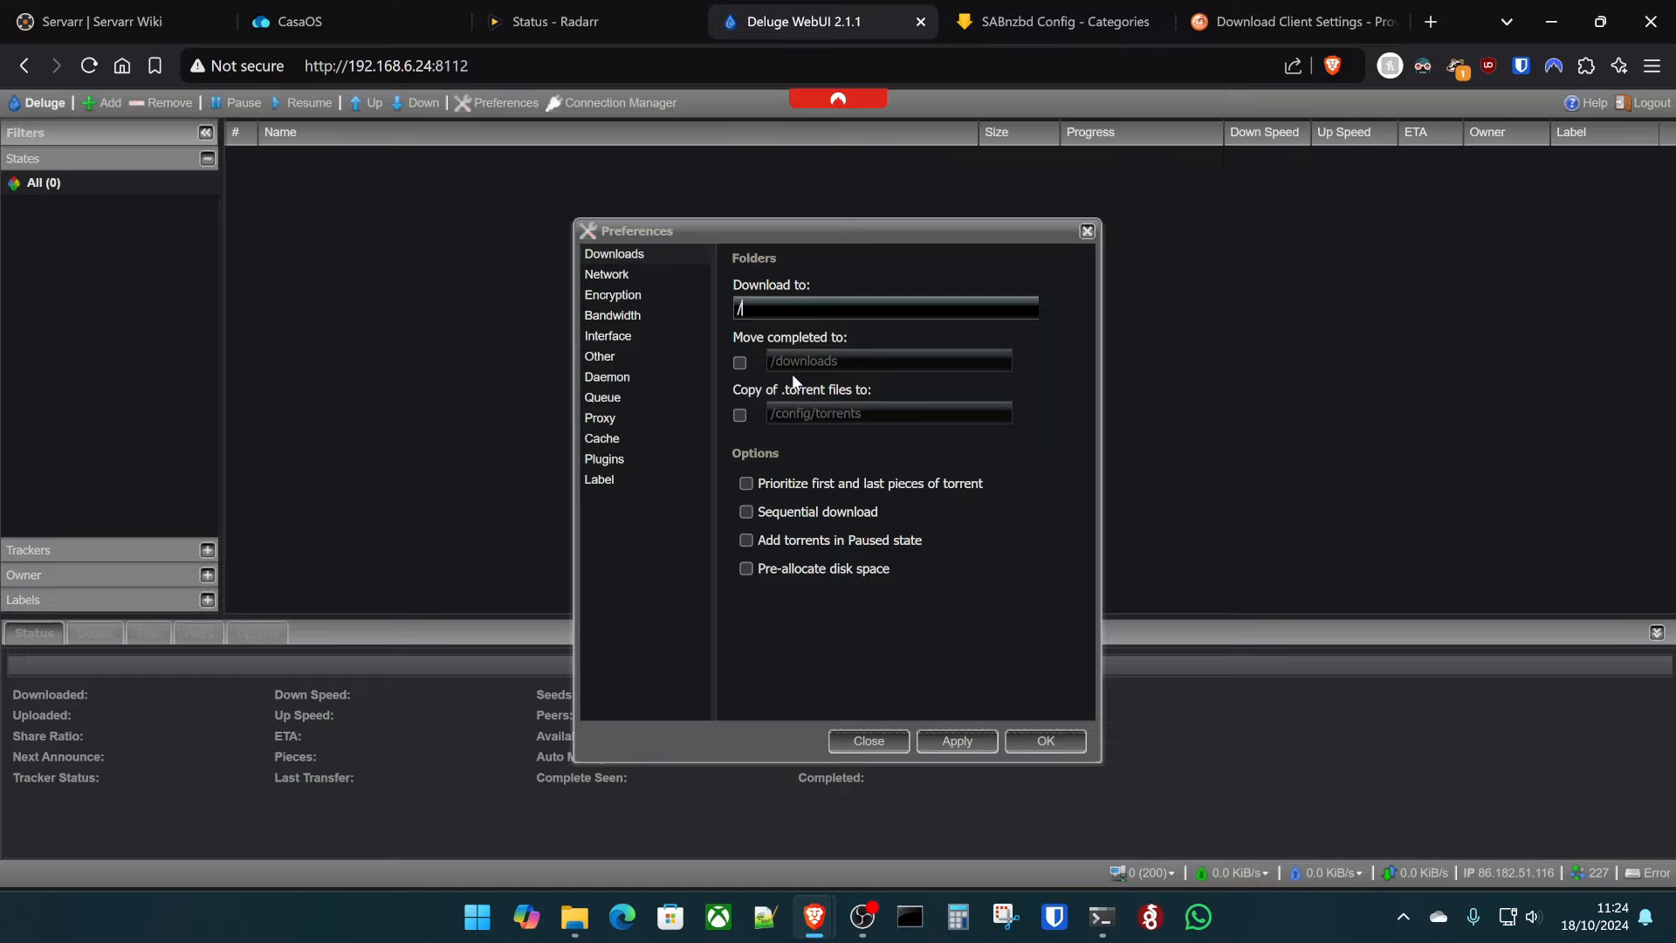
{"action": "type", "text": "data/downloads"}
{"action": "left_click", "coordinate": [956, 739]}
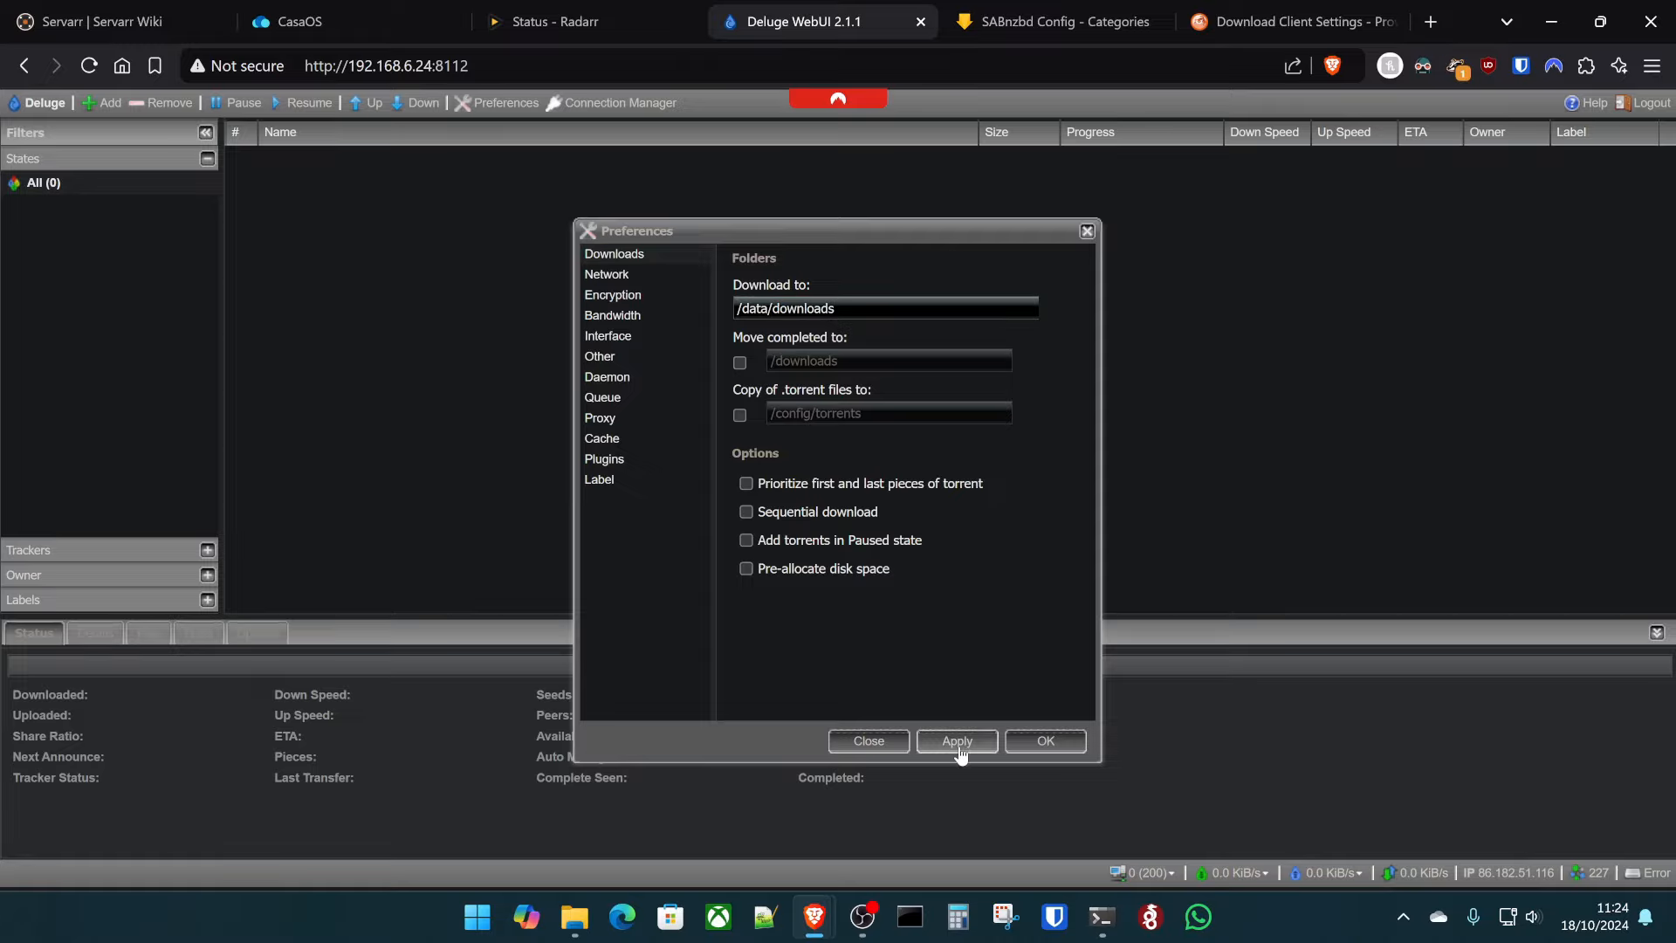
{"action": "left_click", "coordinate": [1040, 741]}
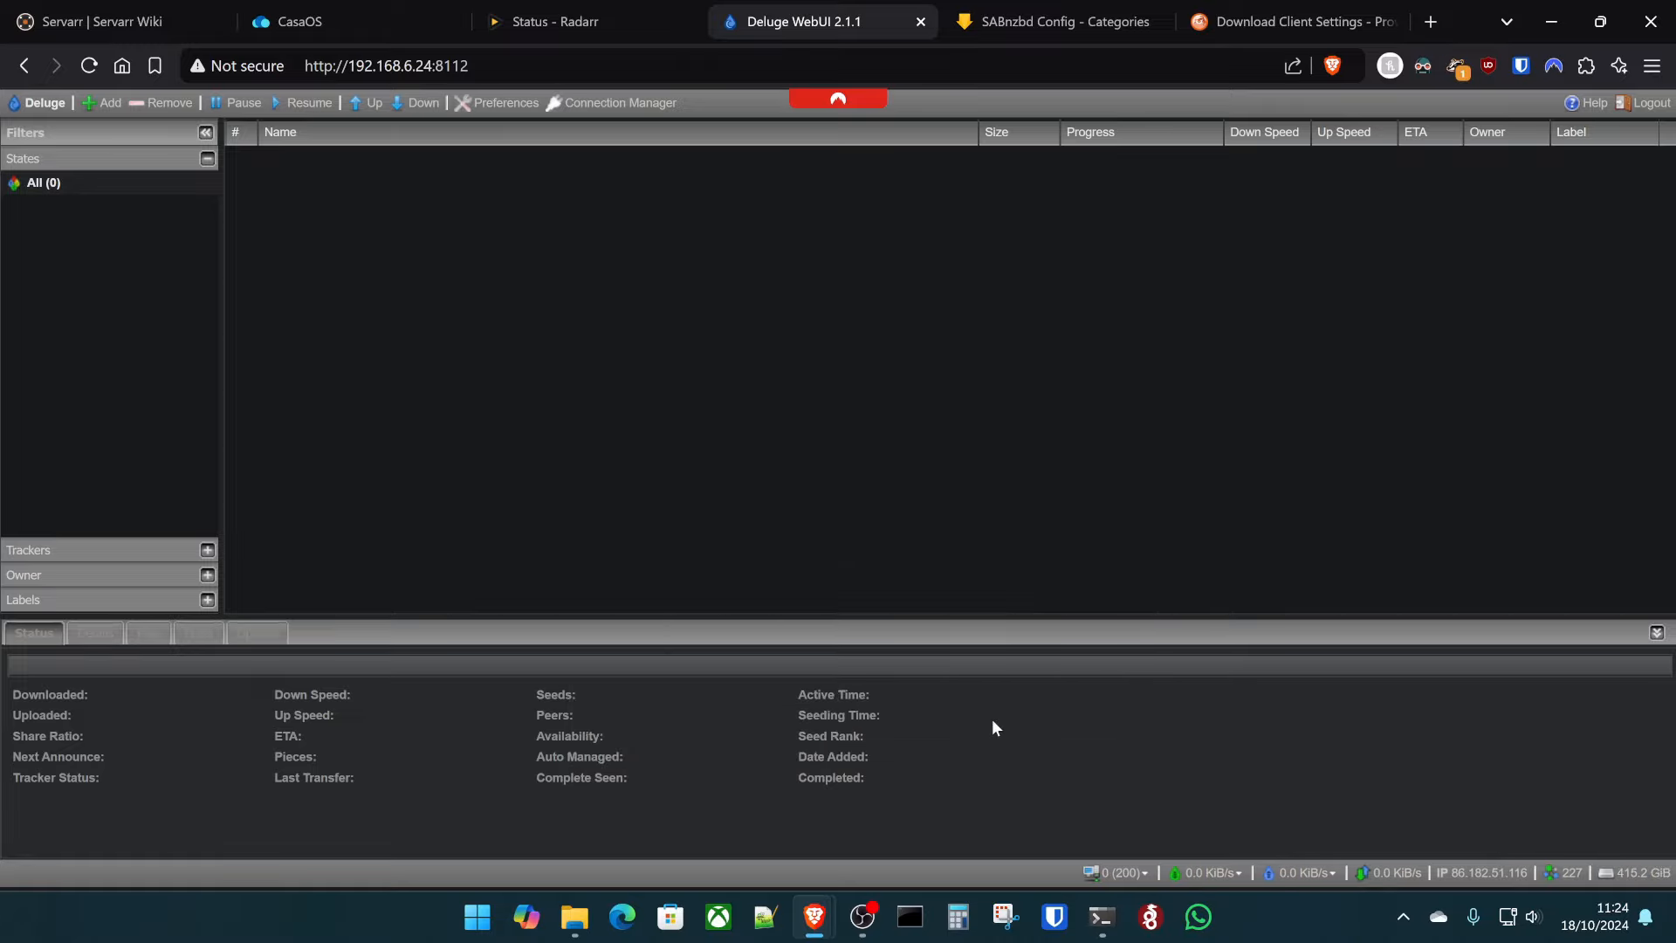
- Return to Radarr's movie library
{"action": "left_click", "coordinate": [1056, 21]}
{"action": "left_click", "coordinate": [619, 8]}
{"action": "left_click", "coordinate": [75, 175]}
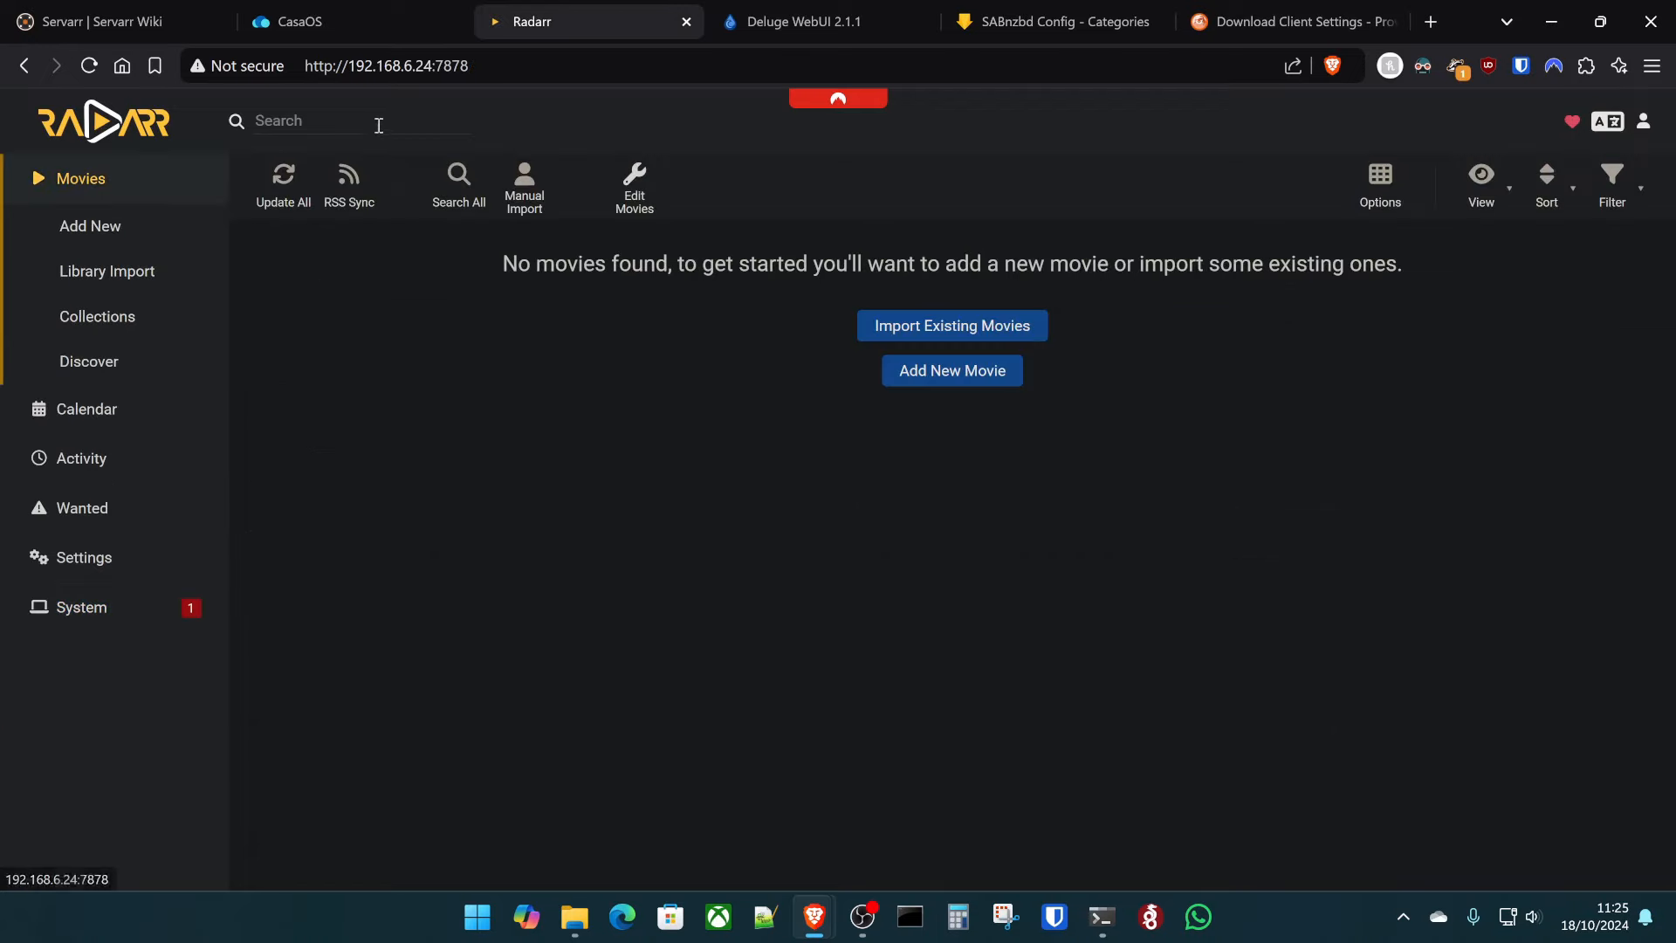
- Search Radarr for 'Night of the Living Dead 1968' using the pasted title
{"action": "left_click", "coordinate": [375, 123]}
{"action": "key", "text": "super+v"}
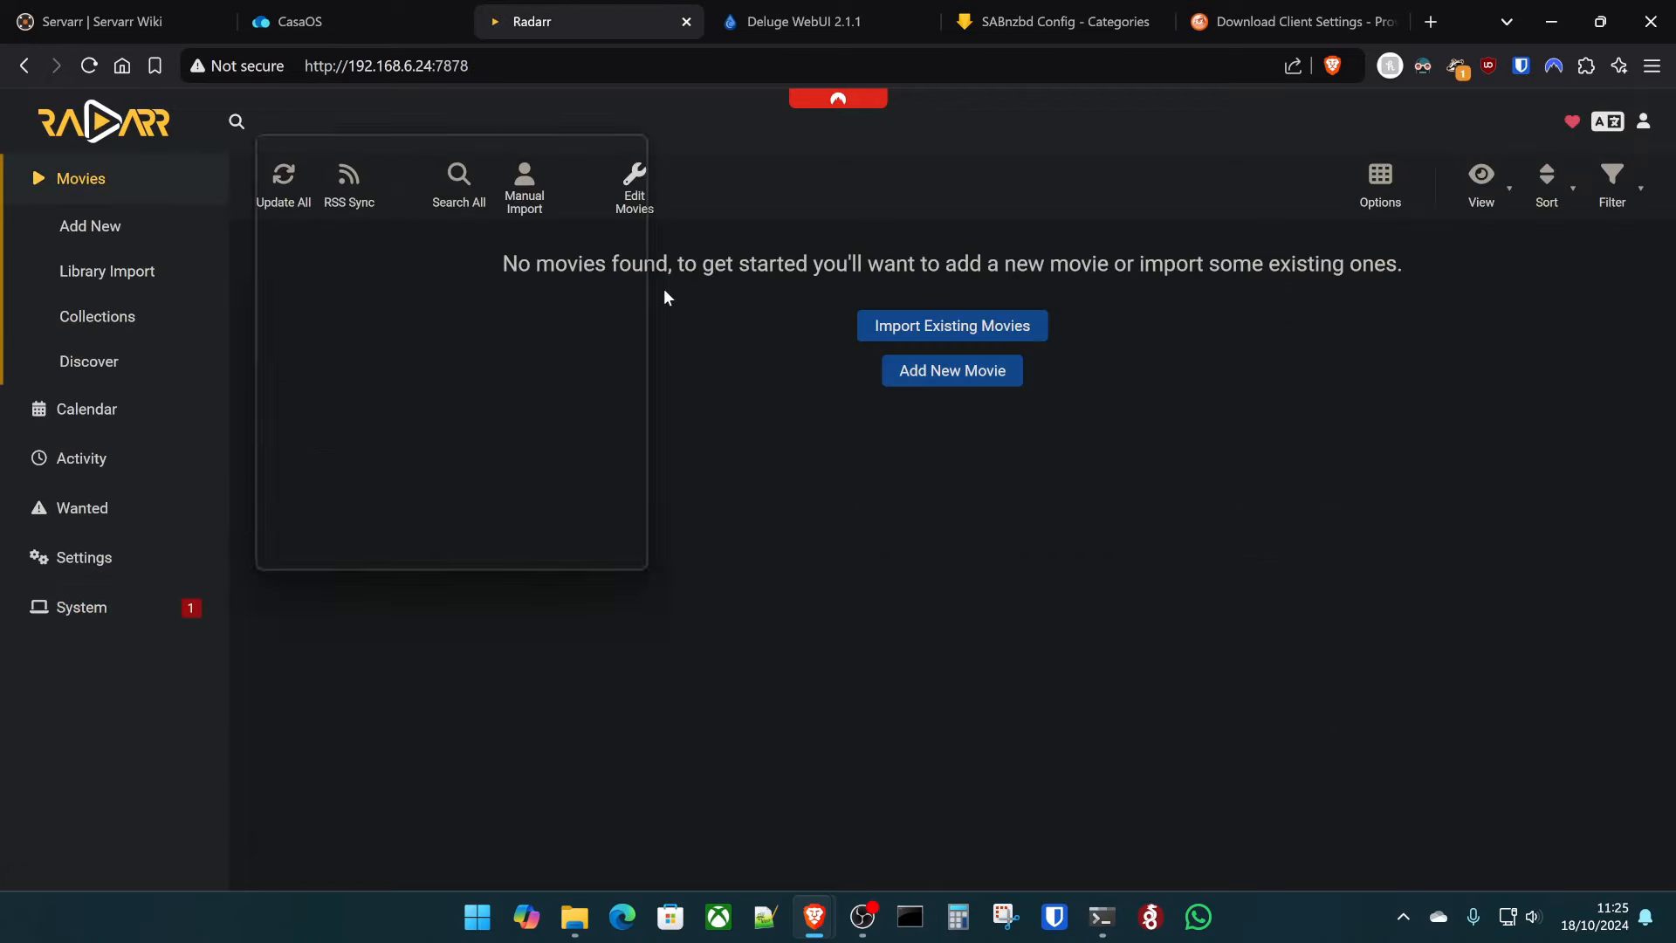
{"action": "left_click", "coordinate": [489, 447]}
{"action": "type", "text": "1968"}
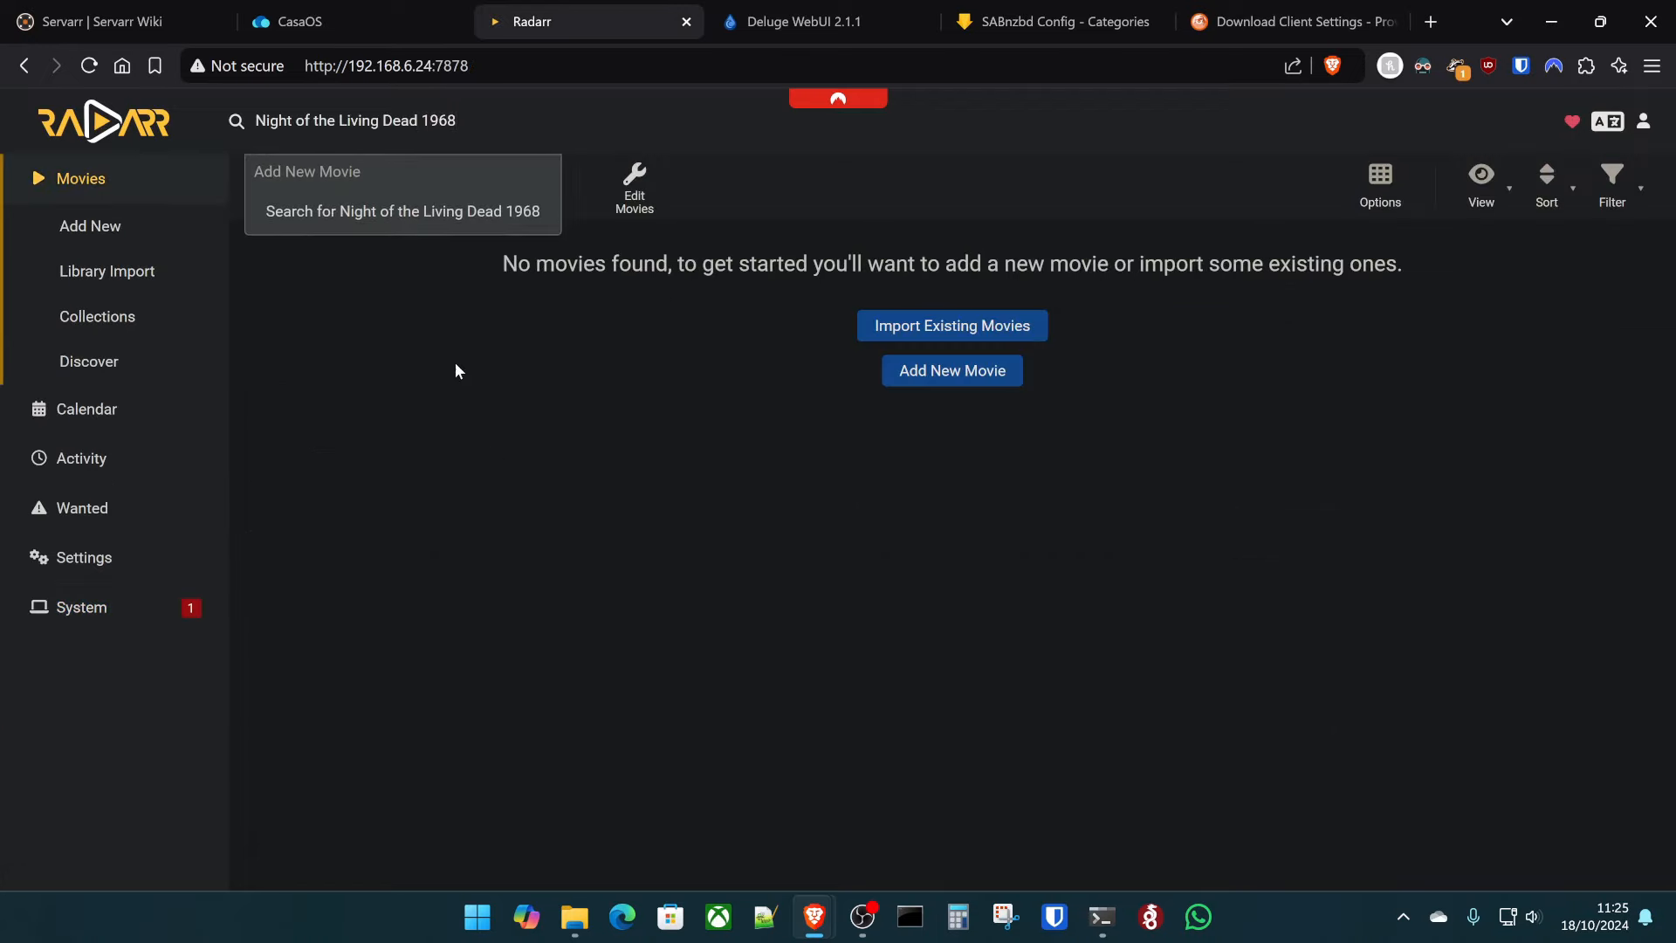
{"action": "key", "text": "Return"}
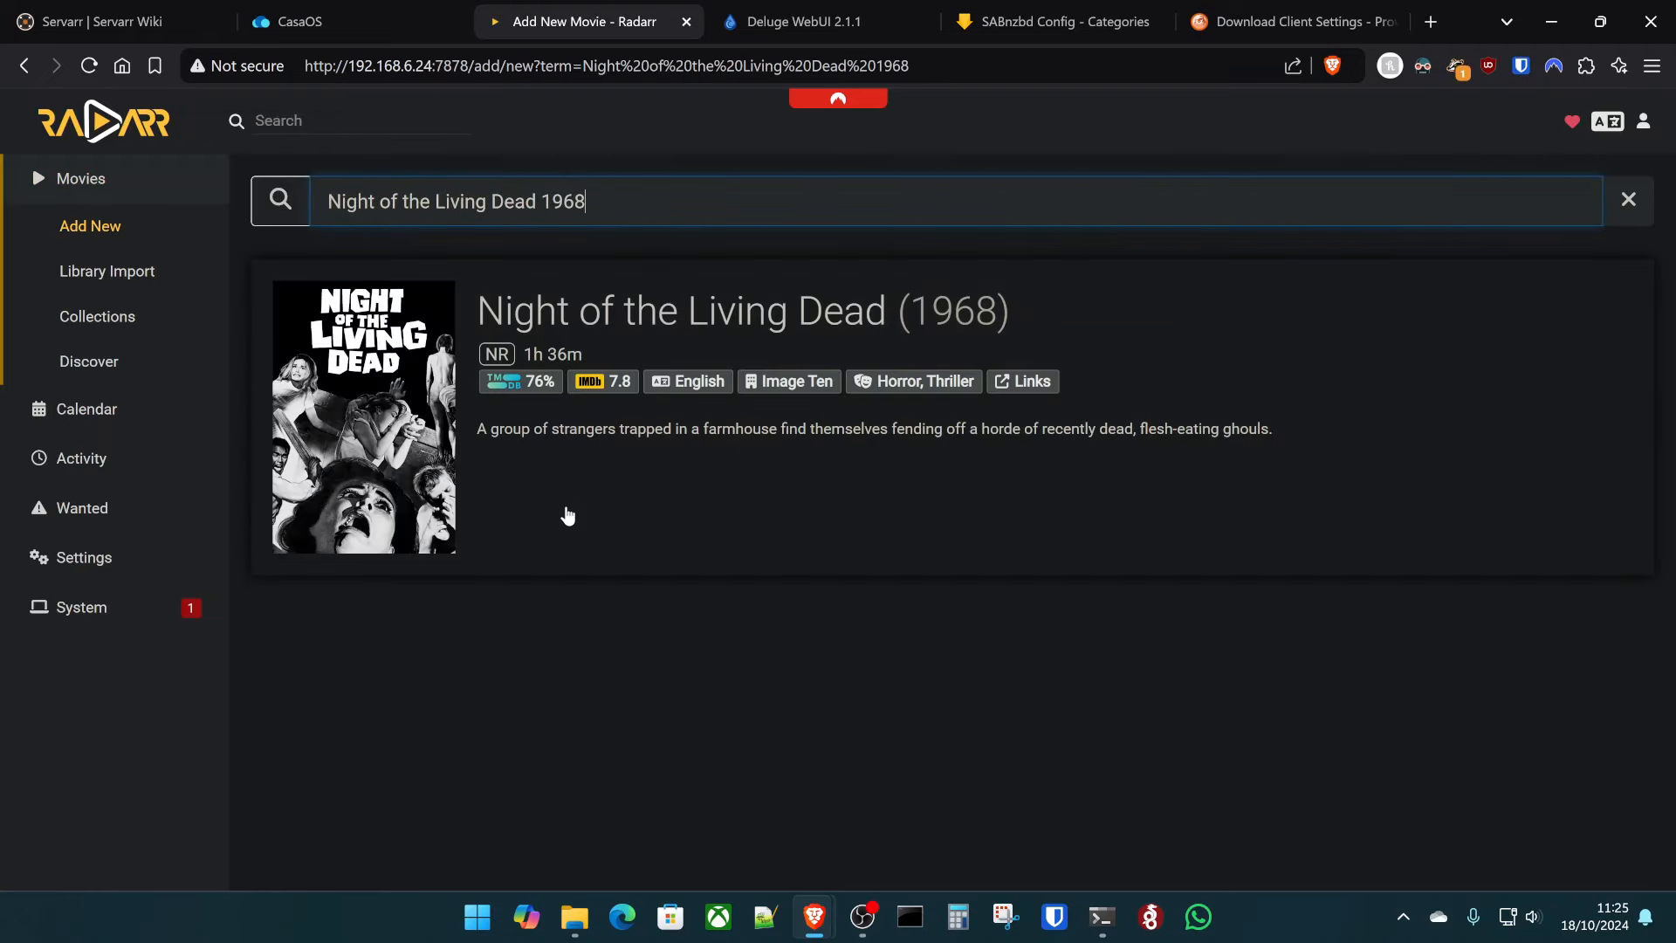
- Review the film's root folder choices, close without adding, and go back to Movies
{"action": "left_click", "coordinate": [735, 478]}
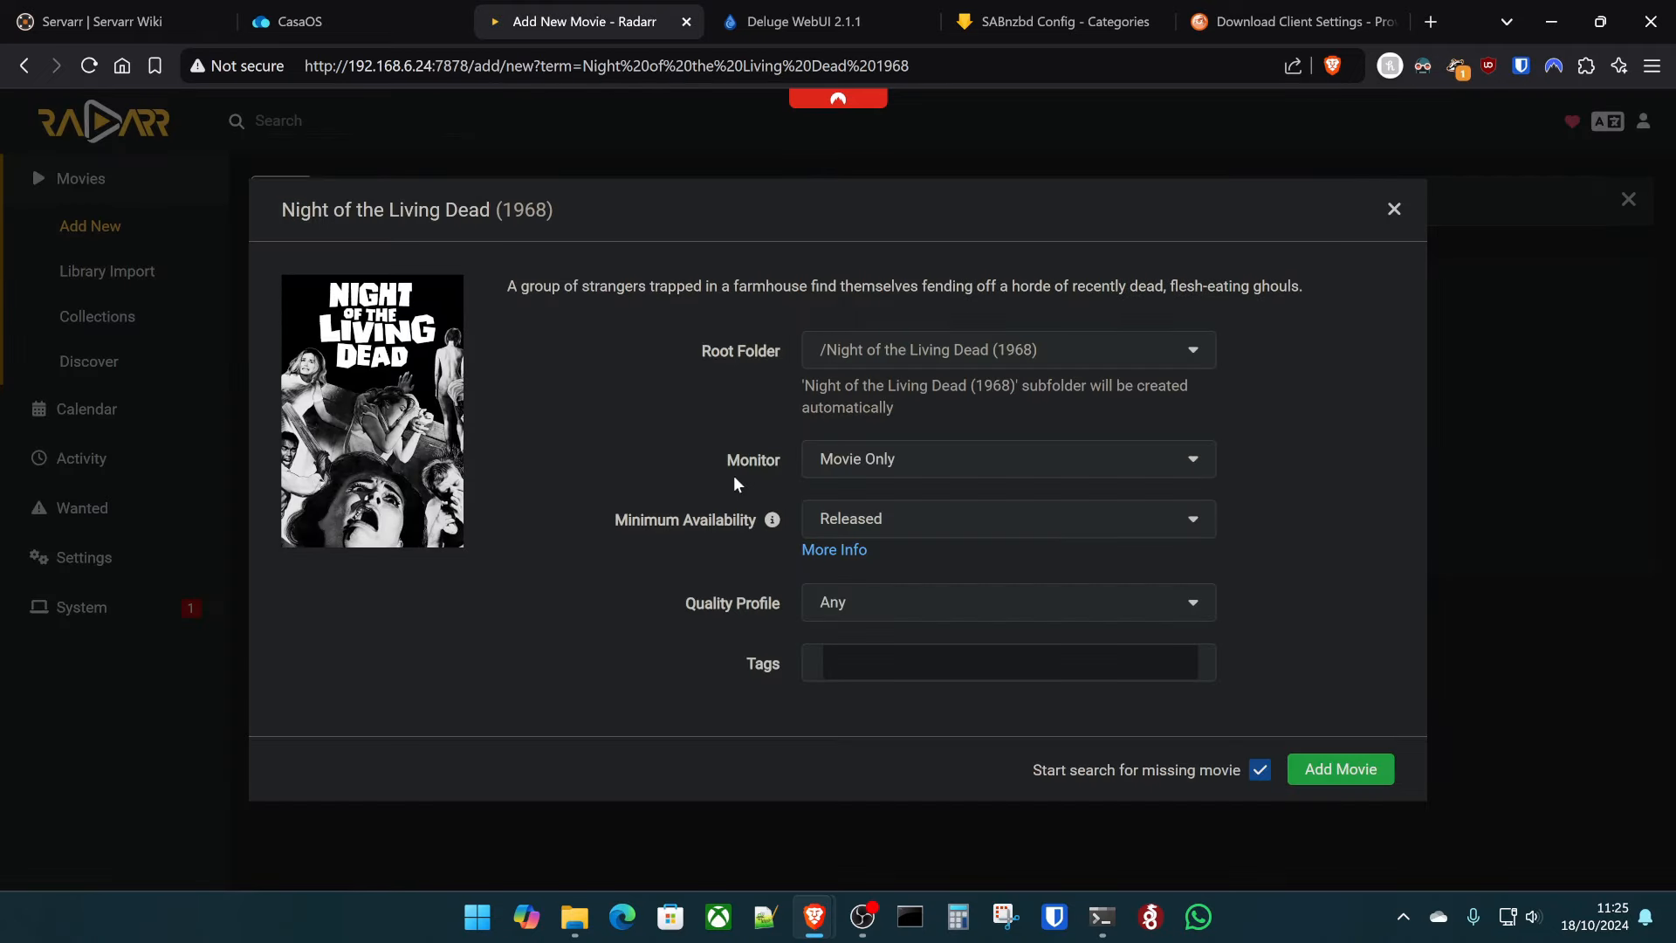
{"action": "left_click", "coordinate": [987, 349]}
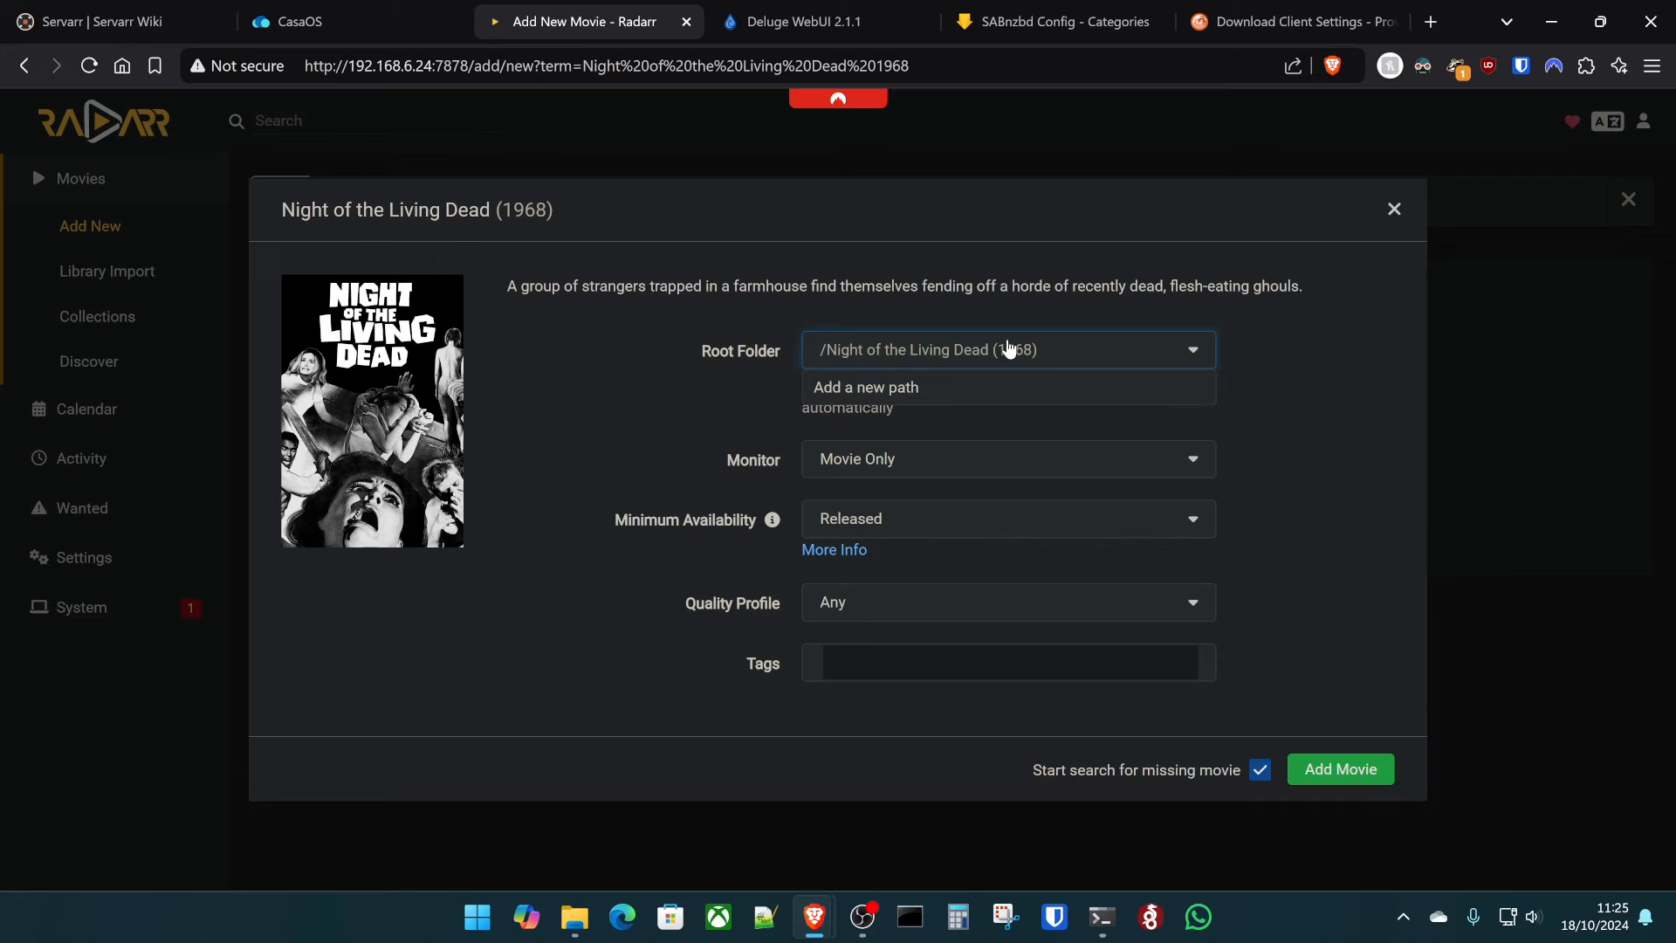
{"action": "left_click", "coordinate": [1297, 268]}
{"action": "left_click", "coordinate": [1392, 210]}
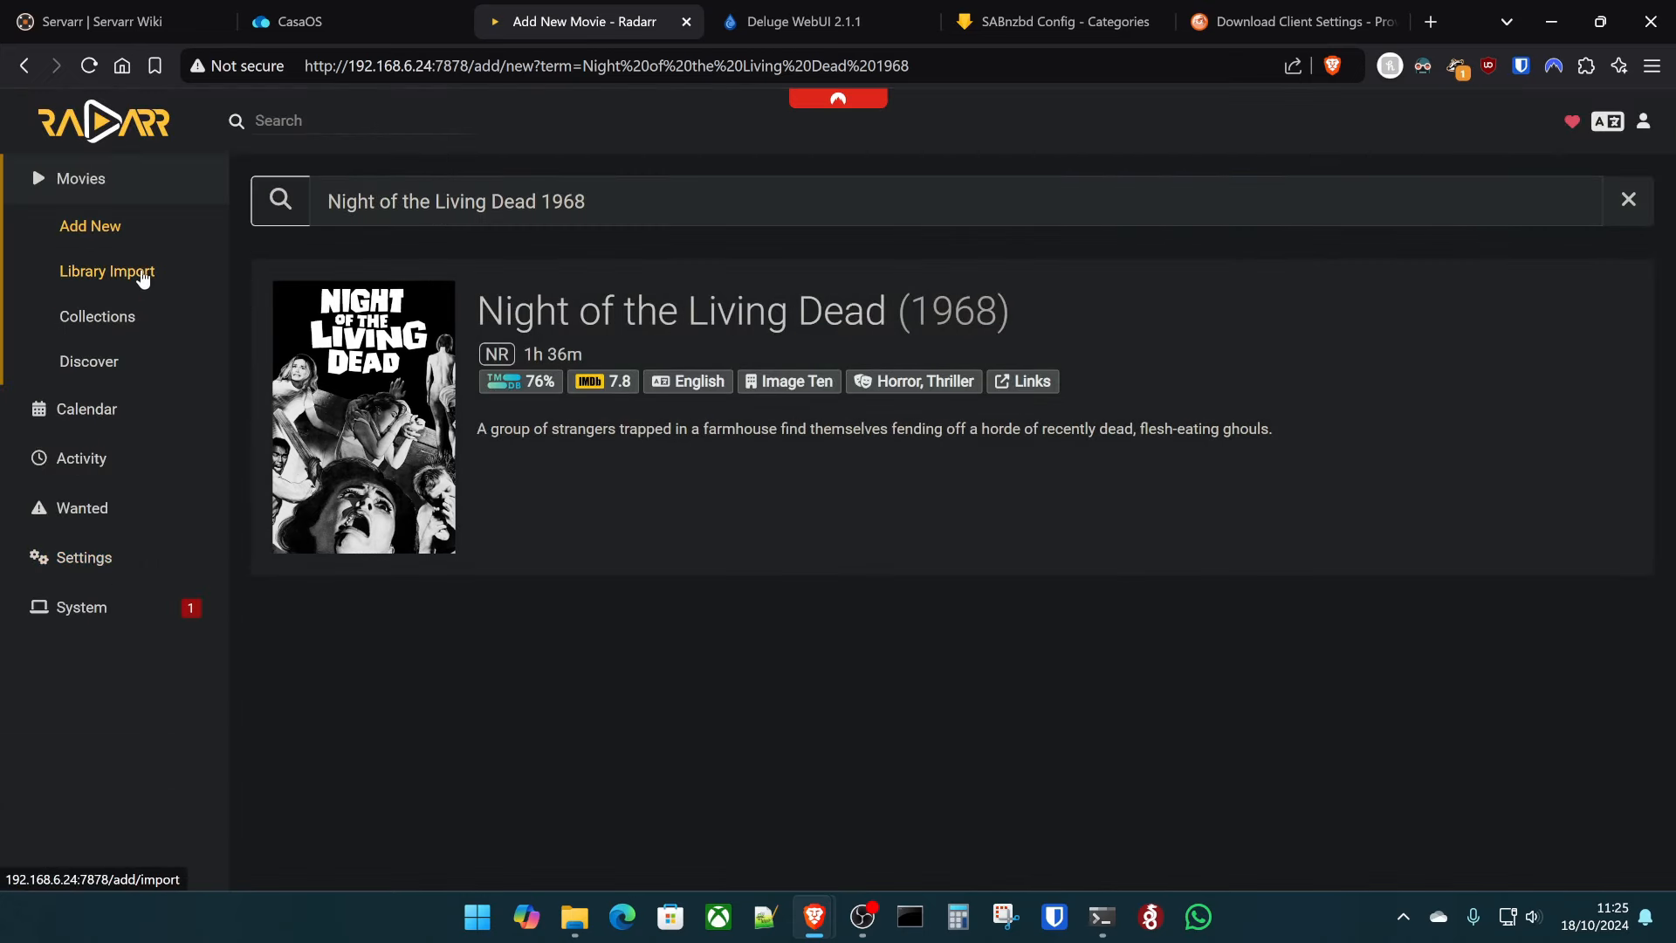
{"action": "left_click", "coordinate": [83, 201]}
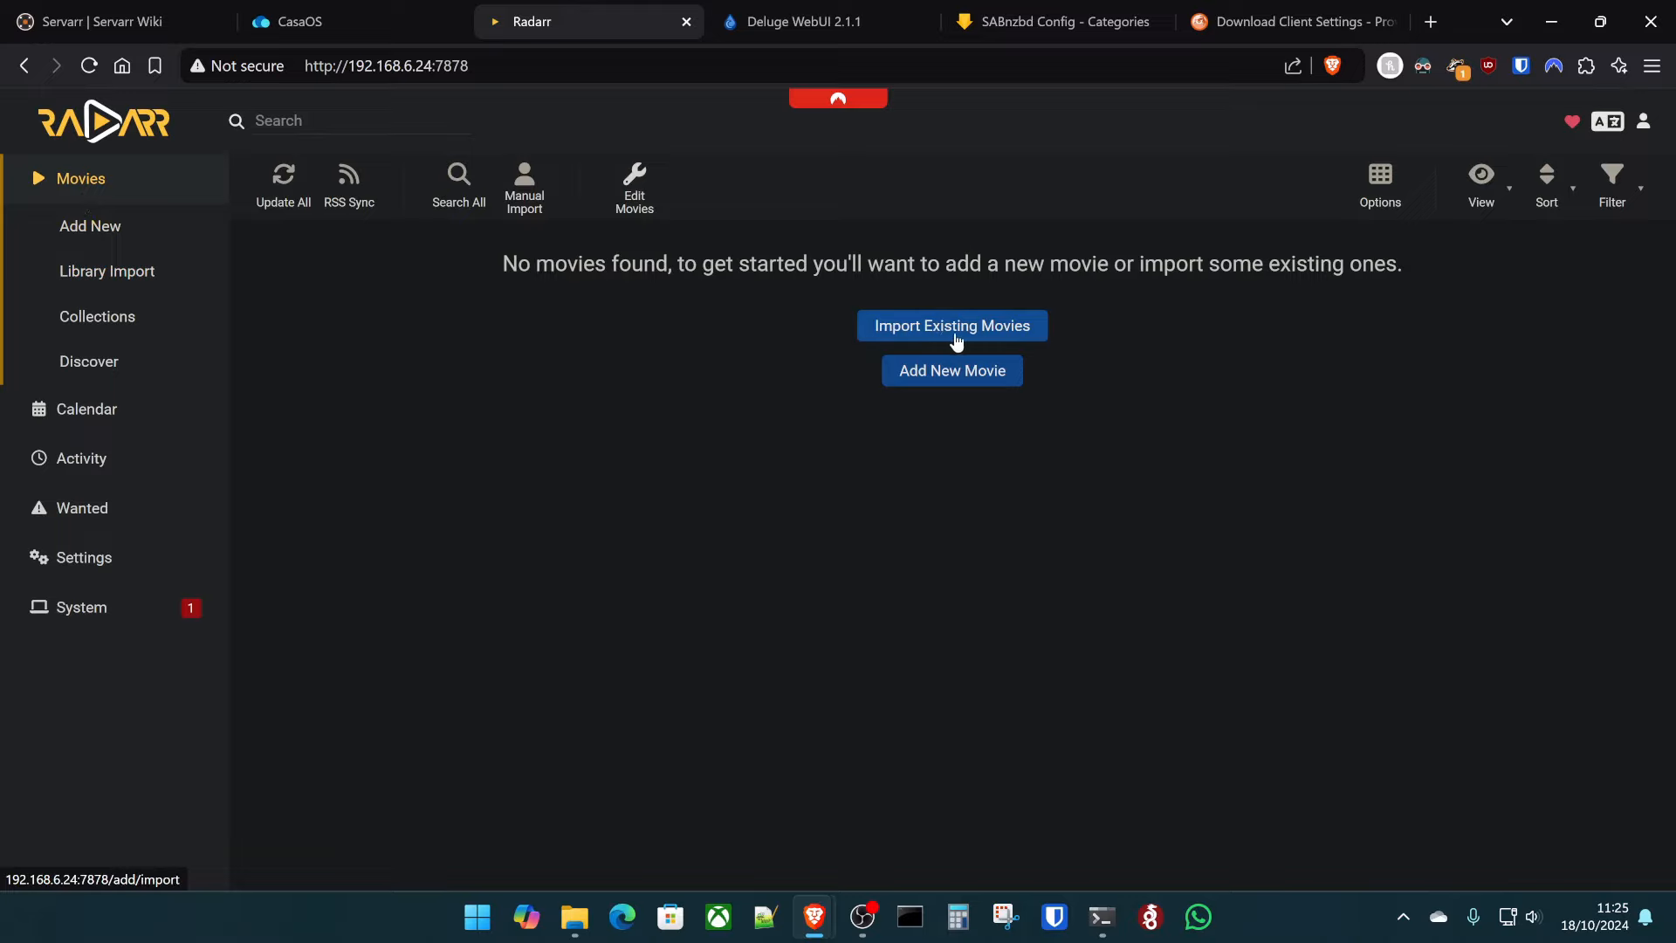
- Run a Library Import from /data/movies, then go back to Movies and over to CasaOS
{"action": "left_click", "coordinate": [128, 278]}
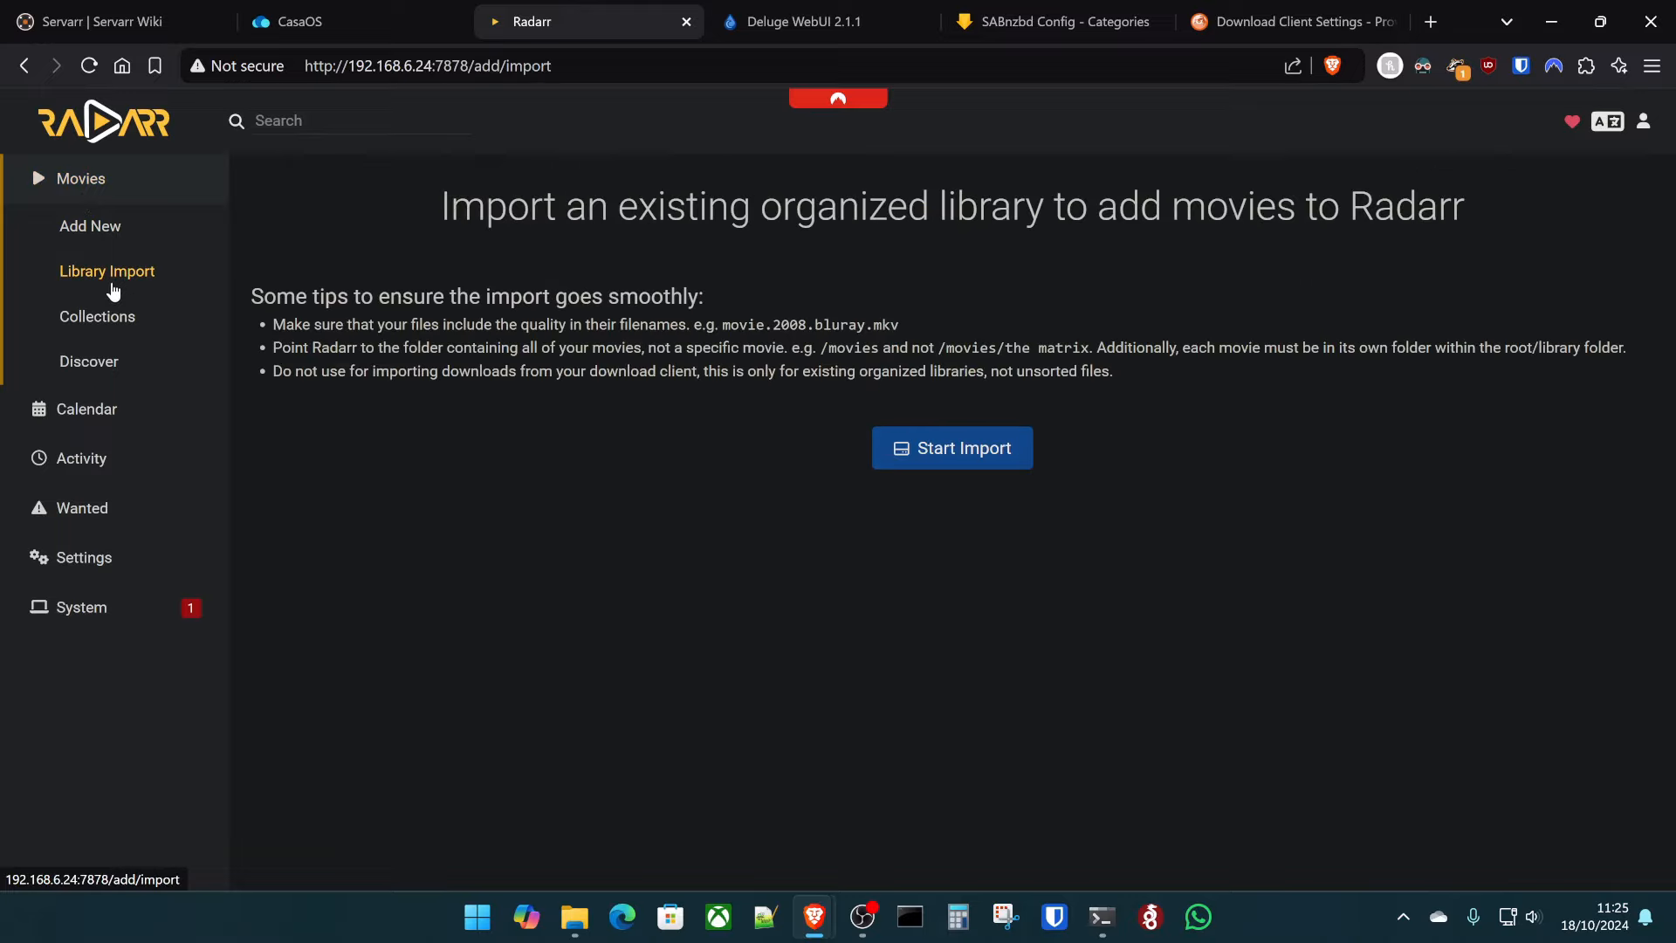
{"action": "left_click", "coordinate": [965, 453]}
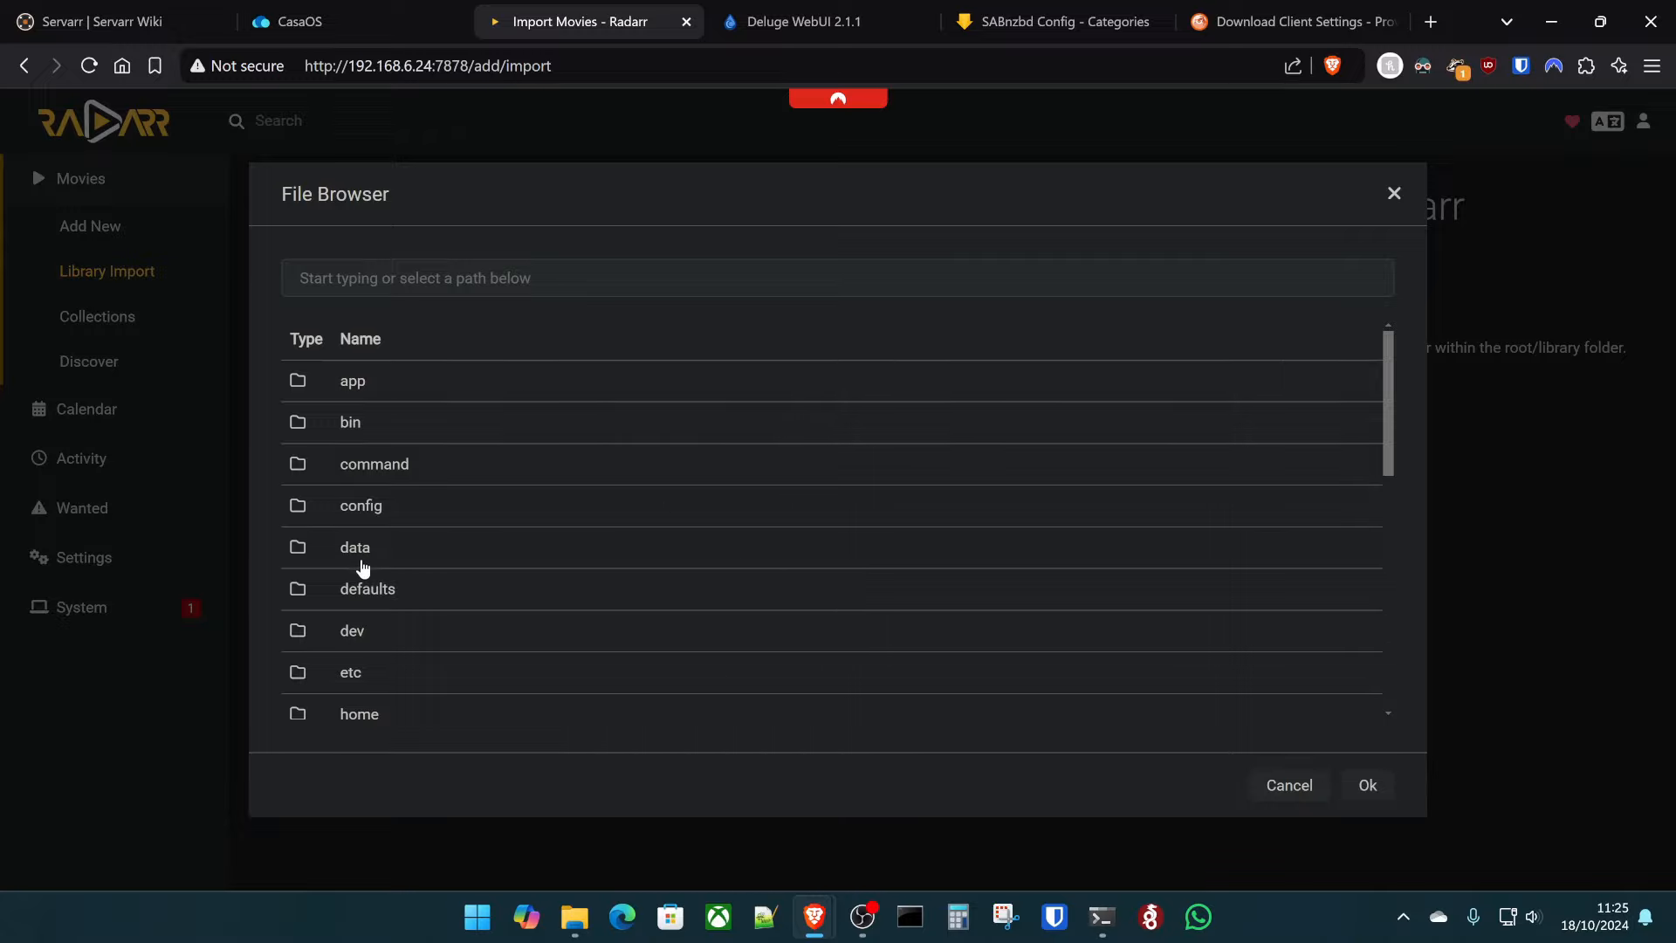
{"action": "left_click", "coordinate": [363, 551]}
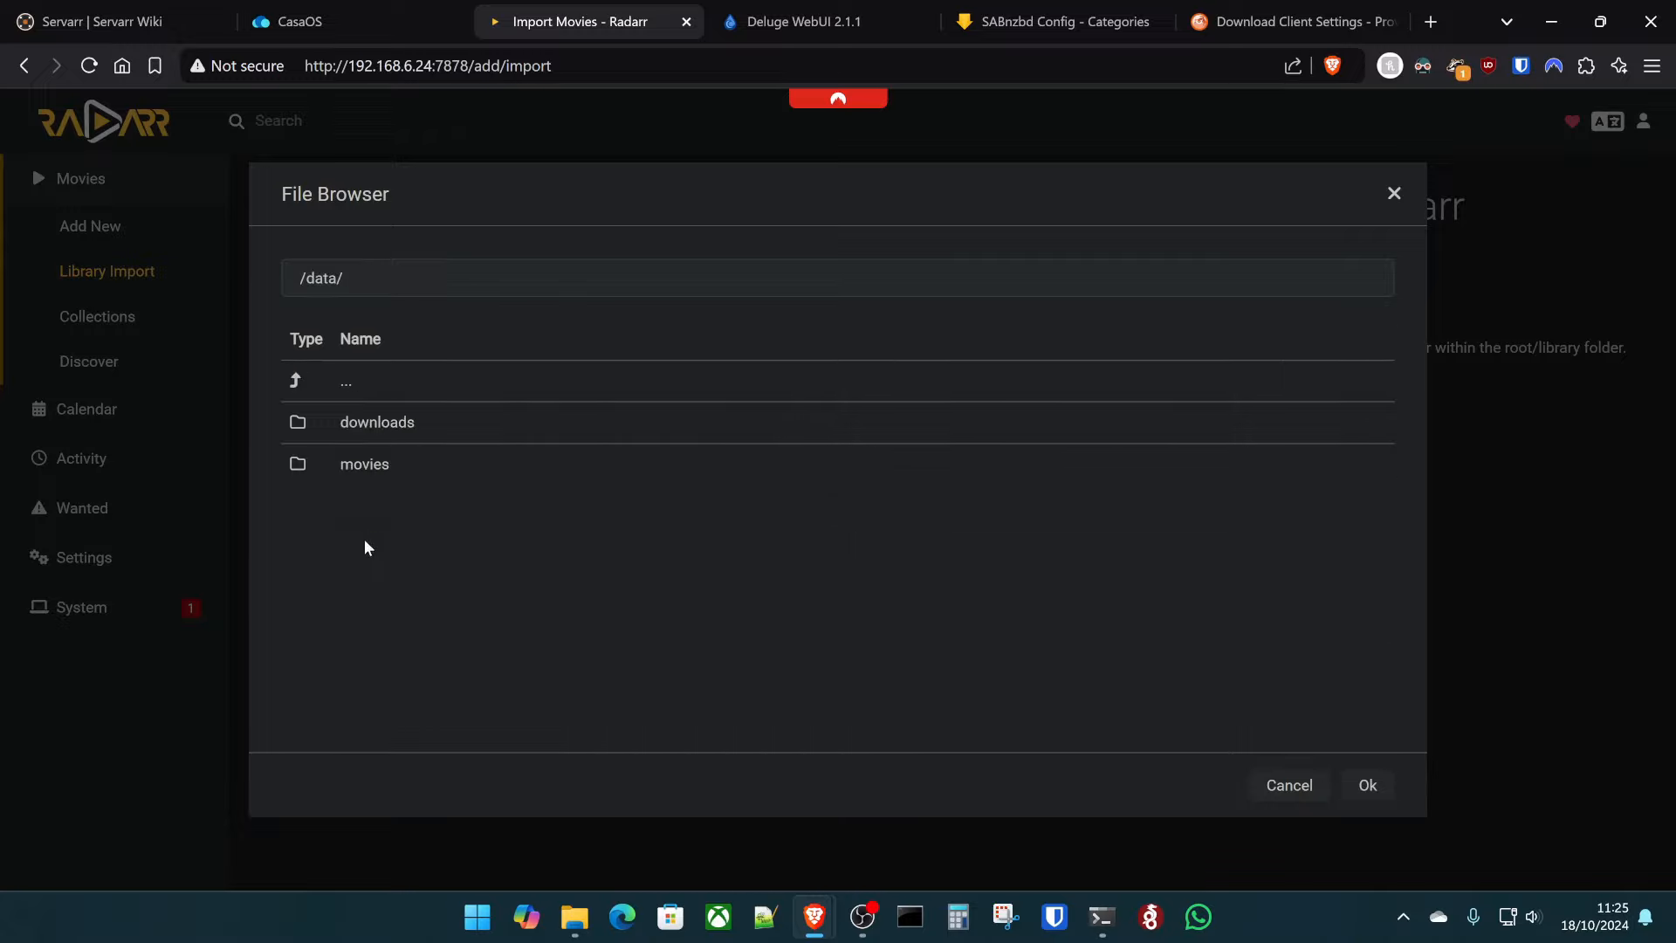
{"action": "left_click", "coordinate": [370, 472]}
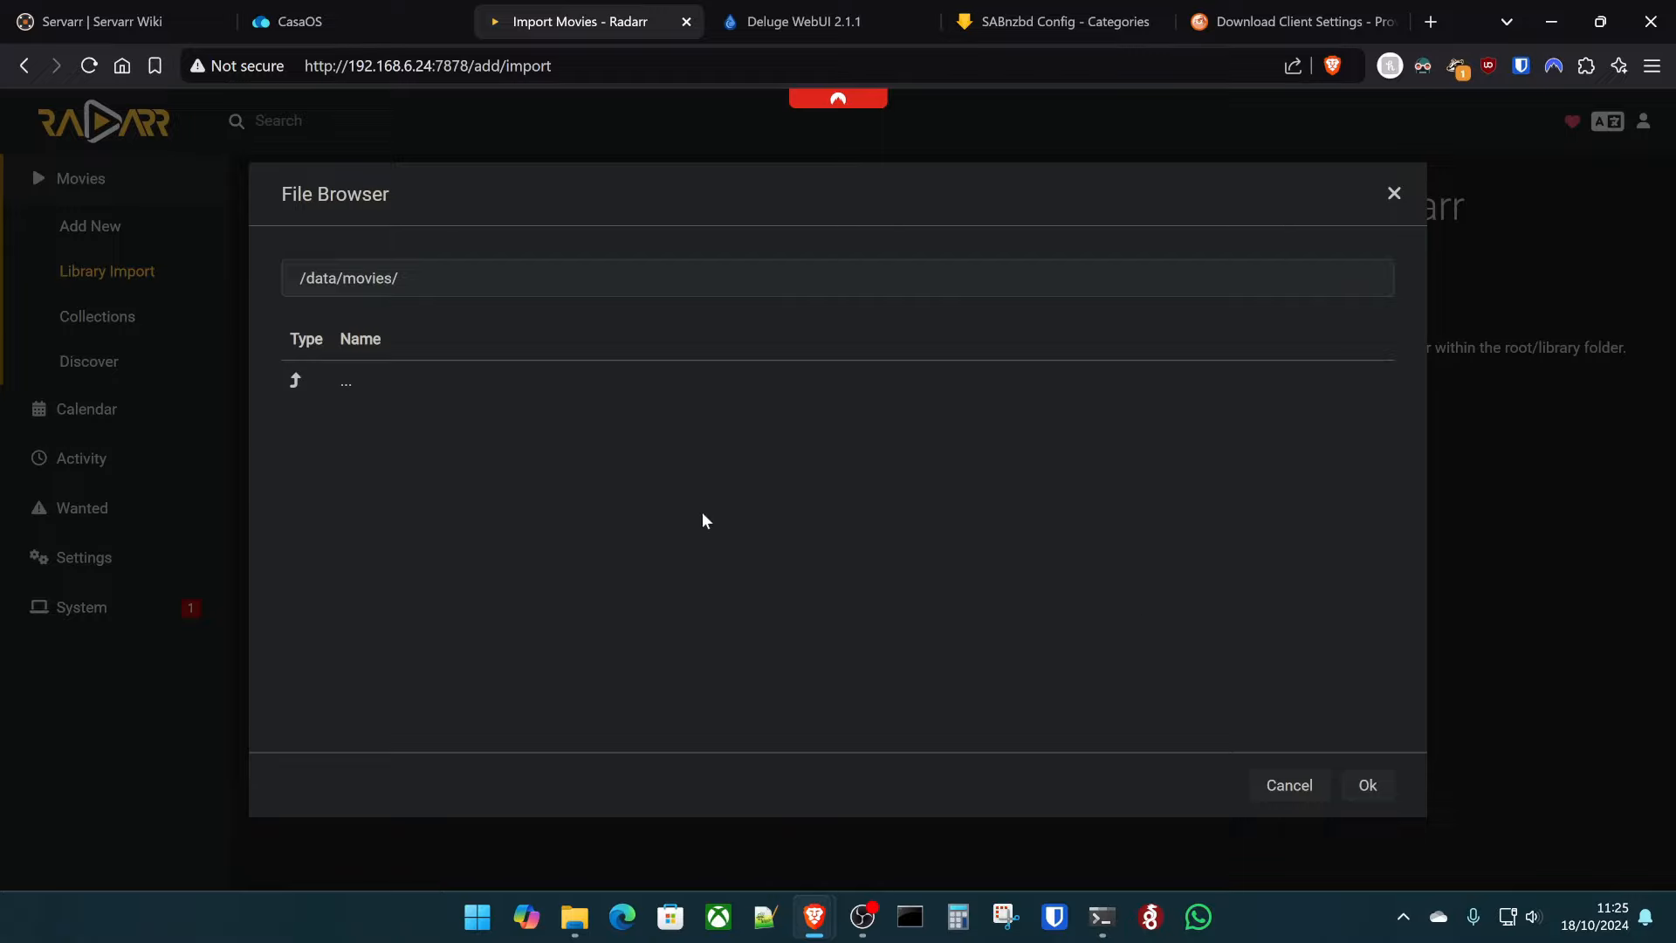
{"action": "left_click", "coordinate": [1368, 785]}
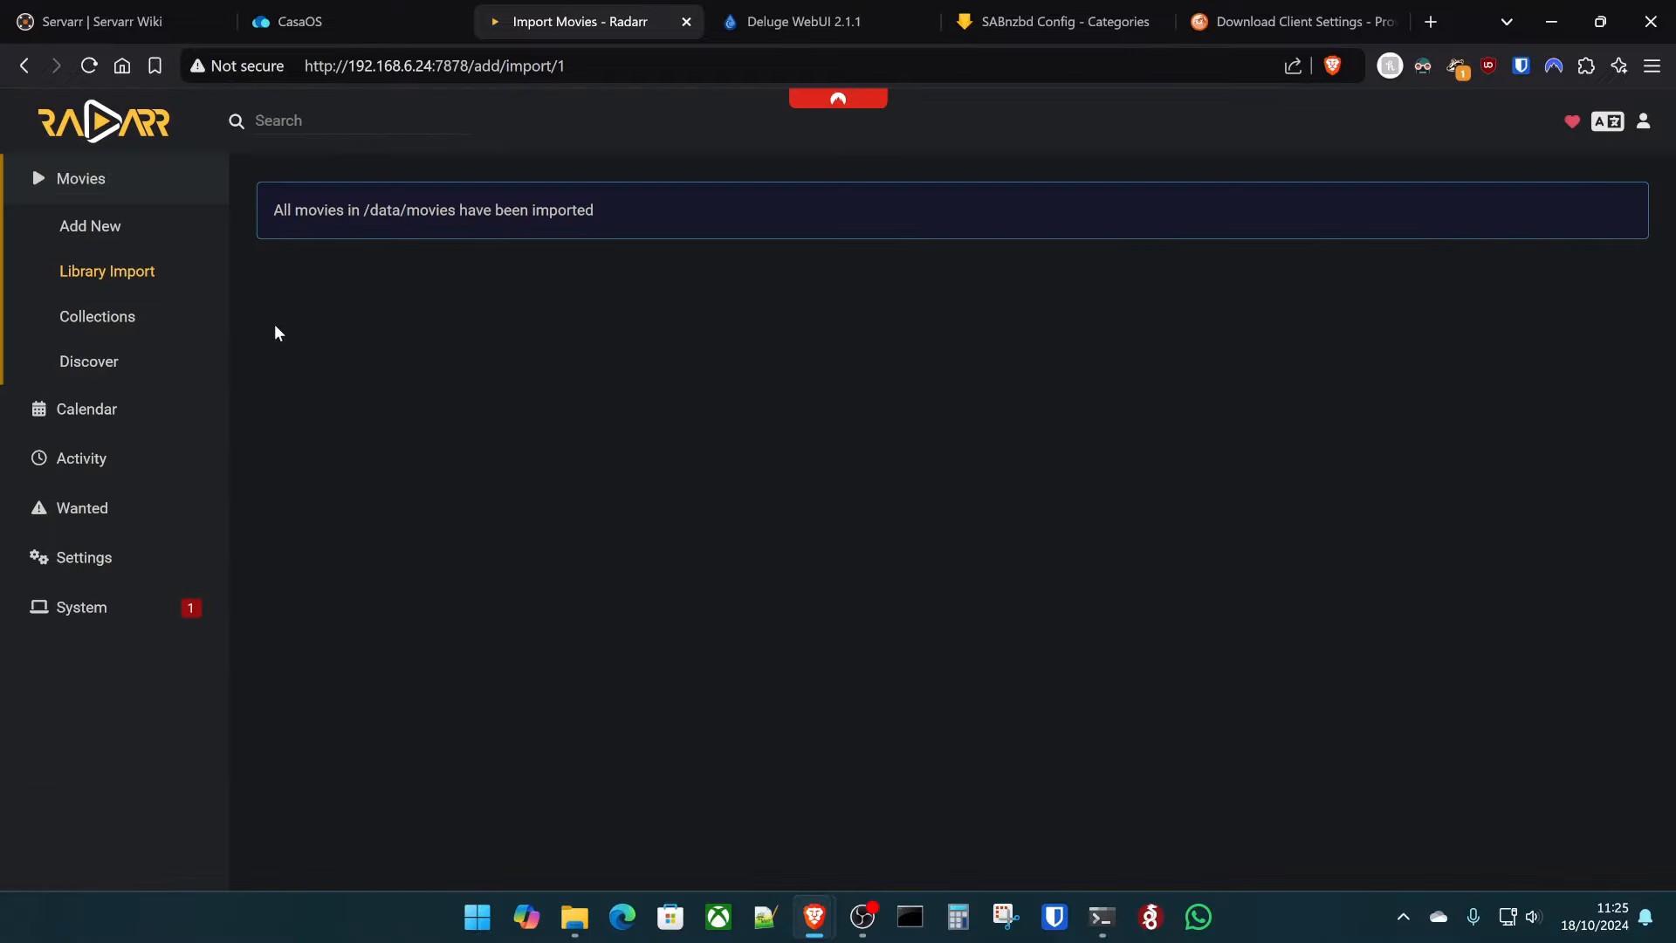
{"action": "left_click", "coordinate": [137, 200]}
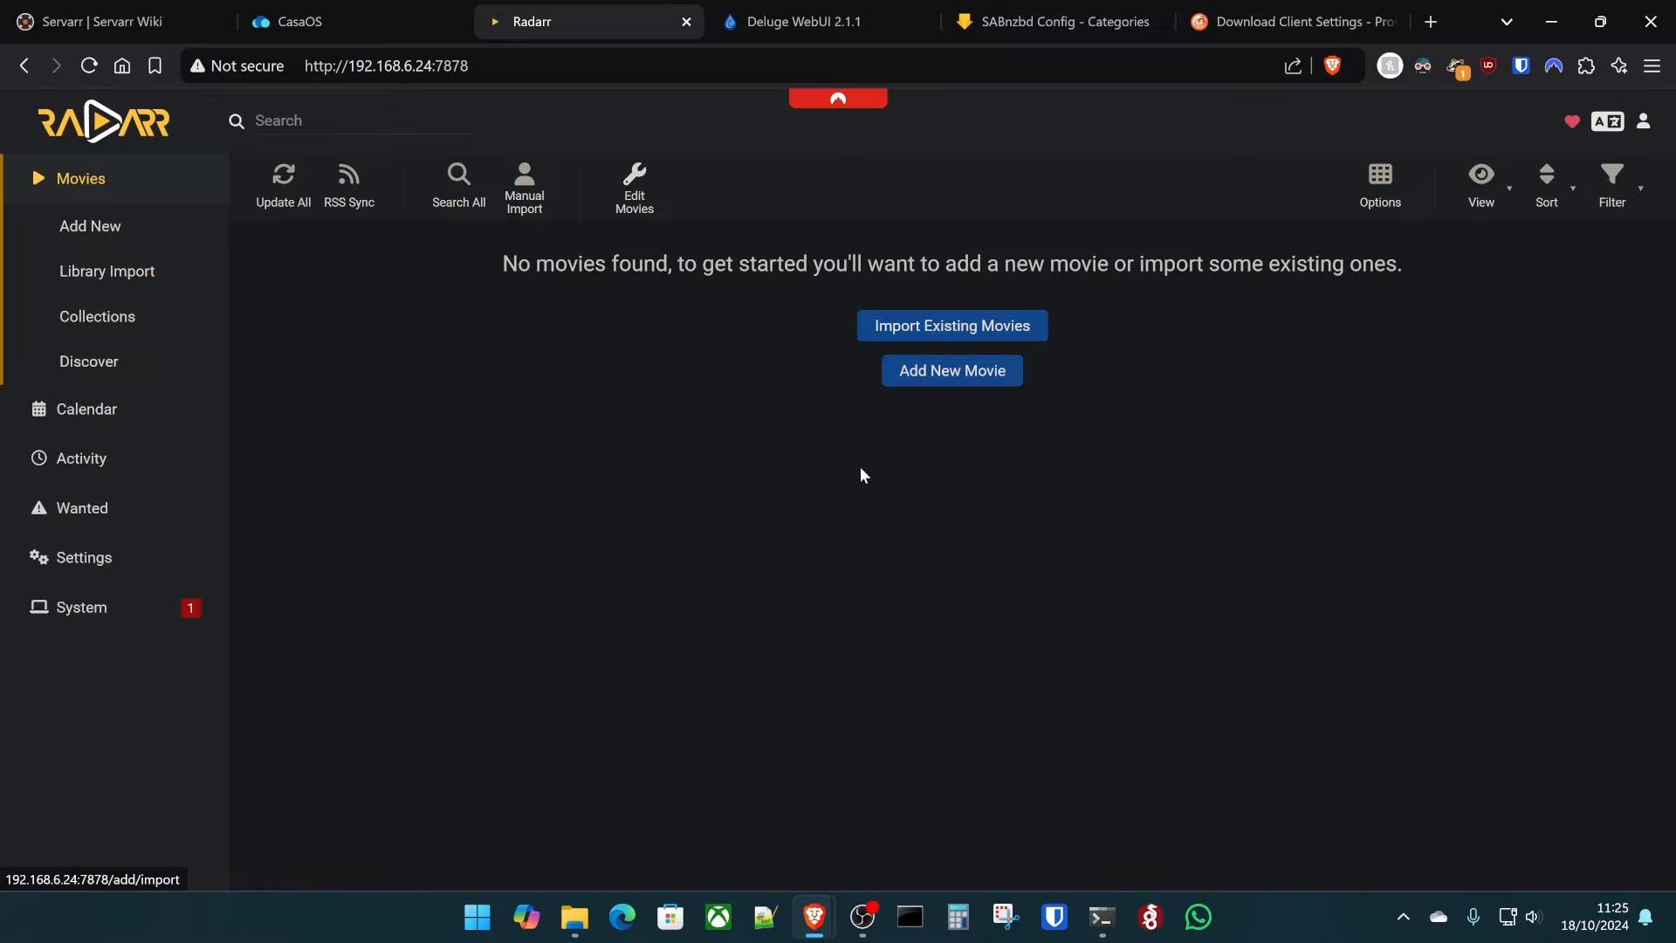
{"action": "left_click", "coordinate": [375, 18]}
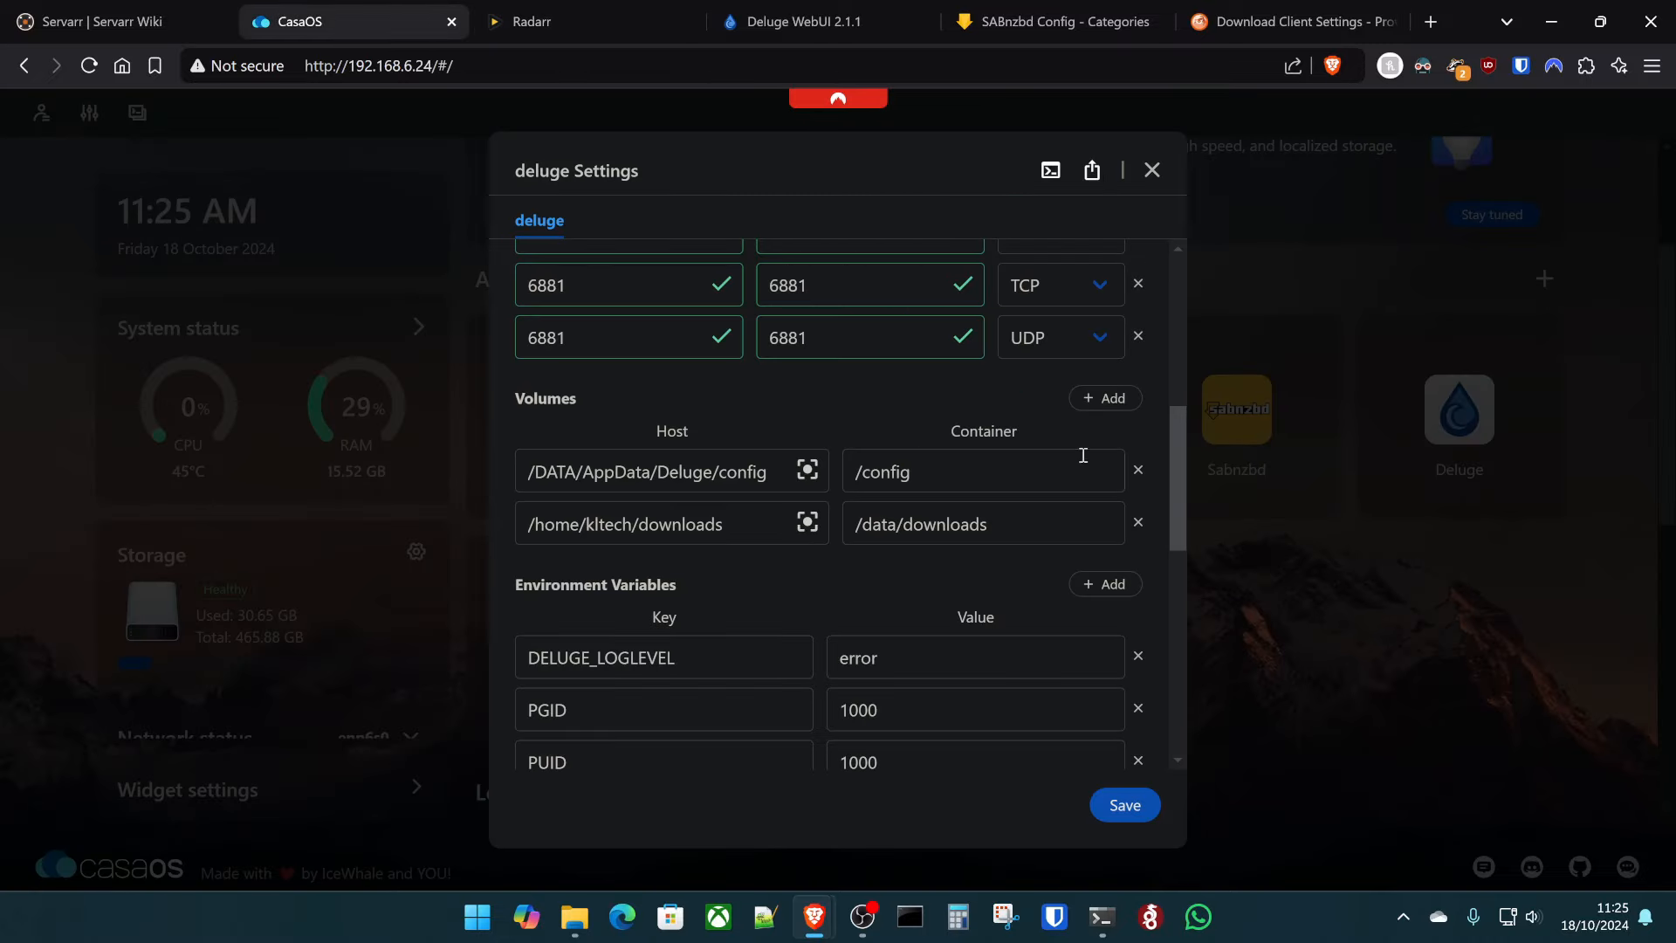
- Close the Deluge settings and open Radarr's container settings down to Volumes
{"action": "left_click", "coordinate": [1152, 171]}
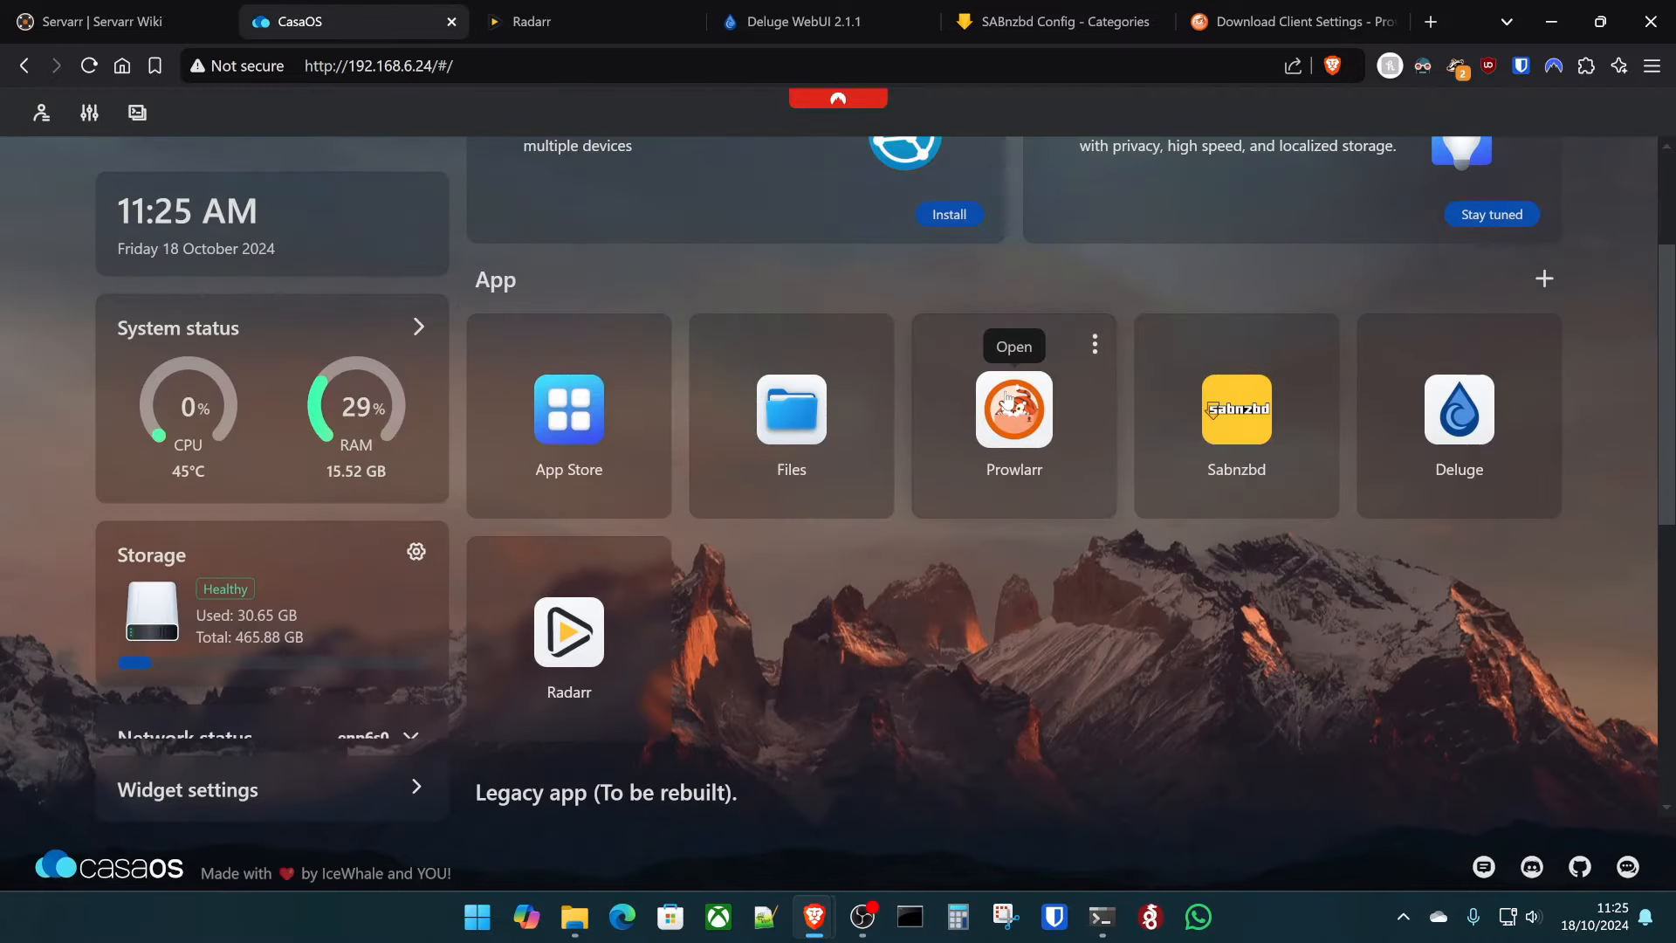
{"action": "left_click", "coordinate": [649, 567]}
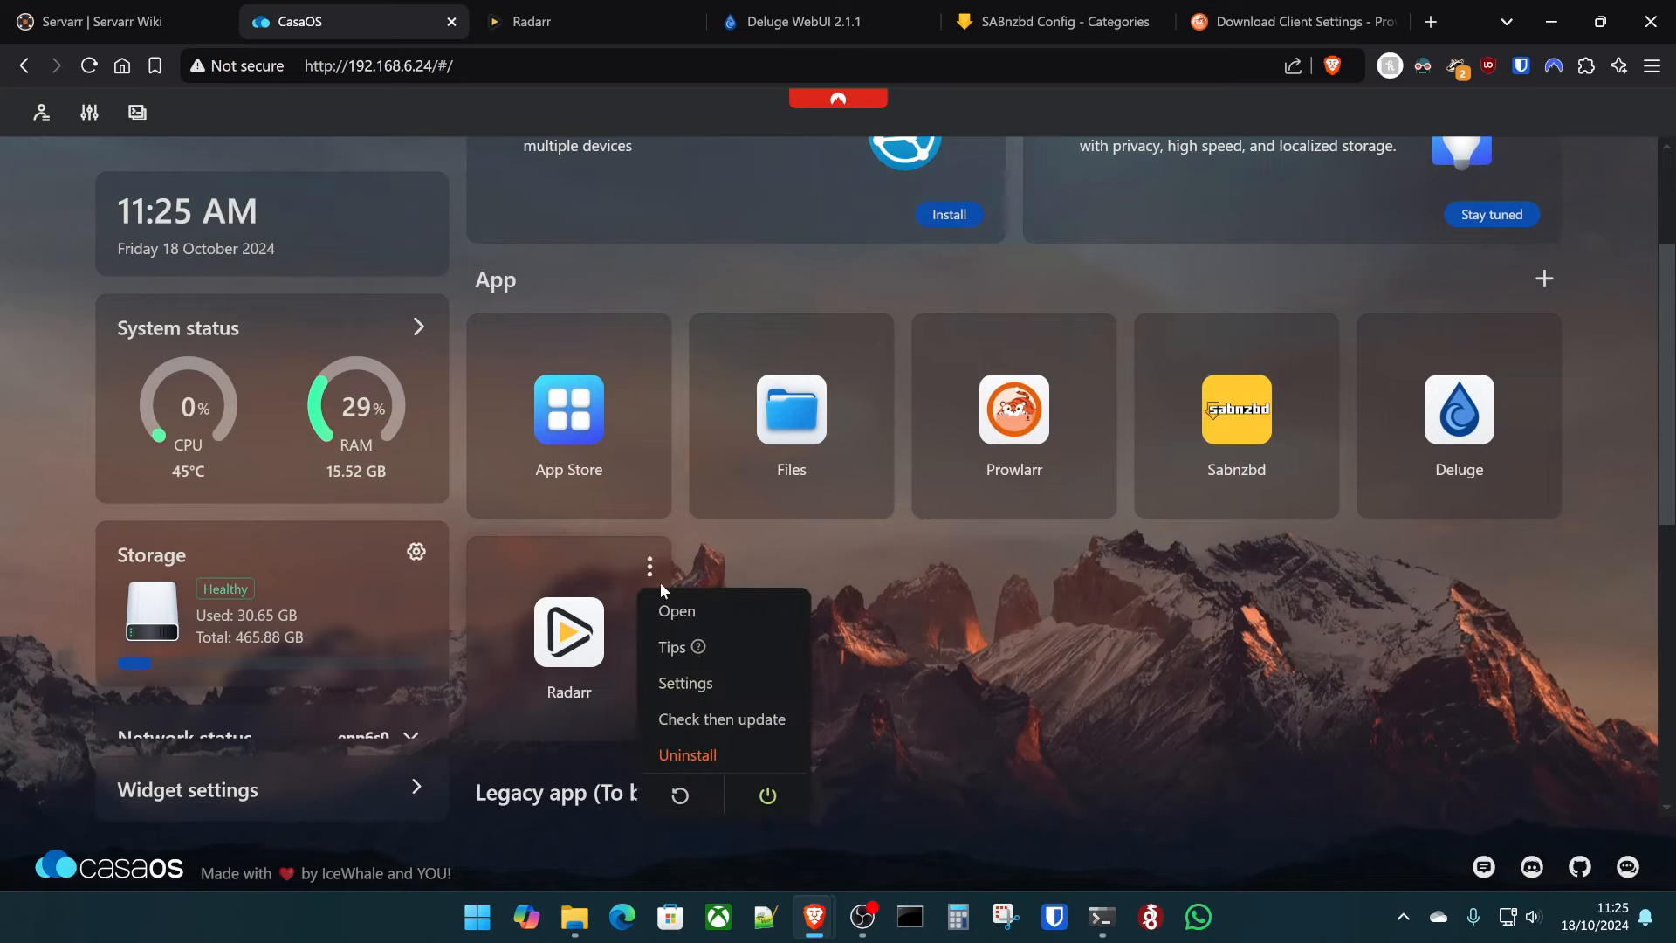
{"action": "left_click", "coordinate": [712, 682]}
{"action": "scroll", "coordinate": [750, 556], "scroll_direction": "down", "scroll_amount": 5}
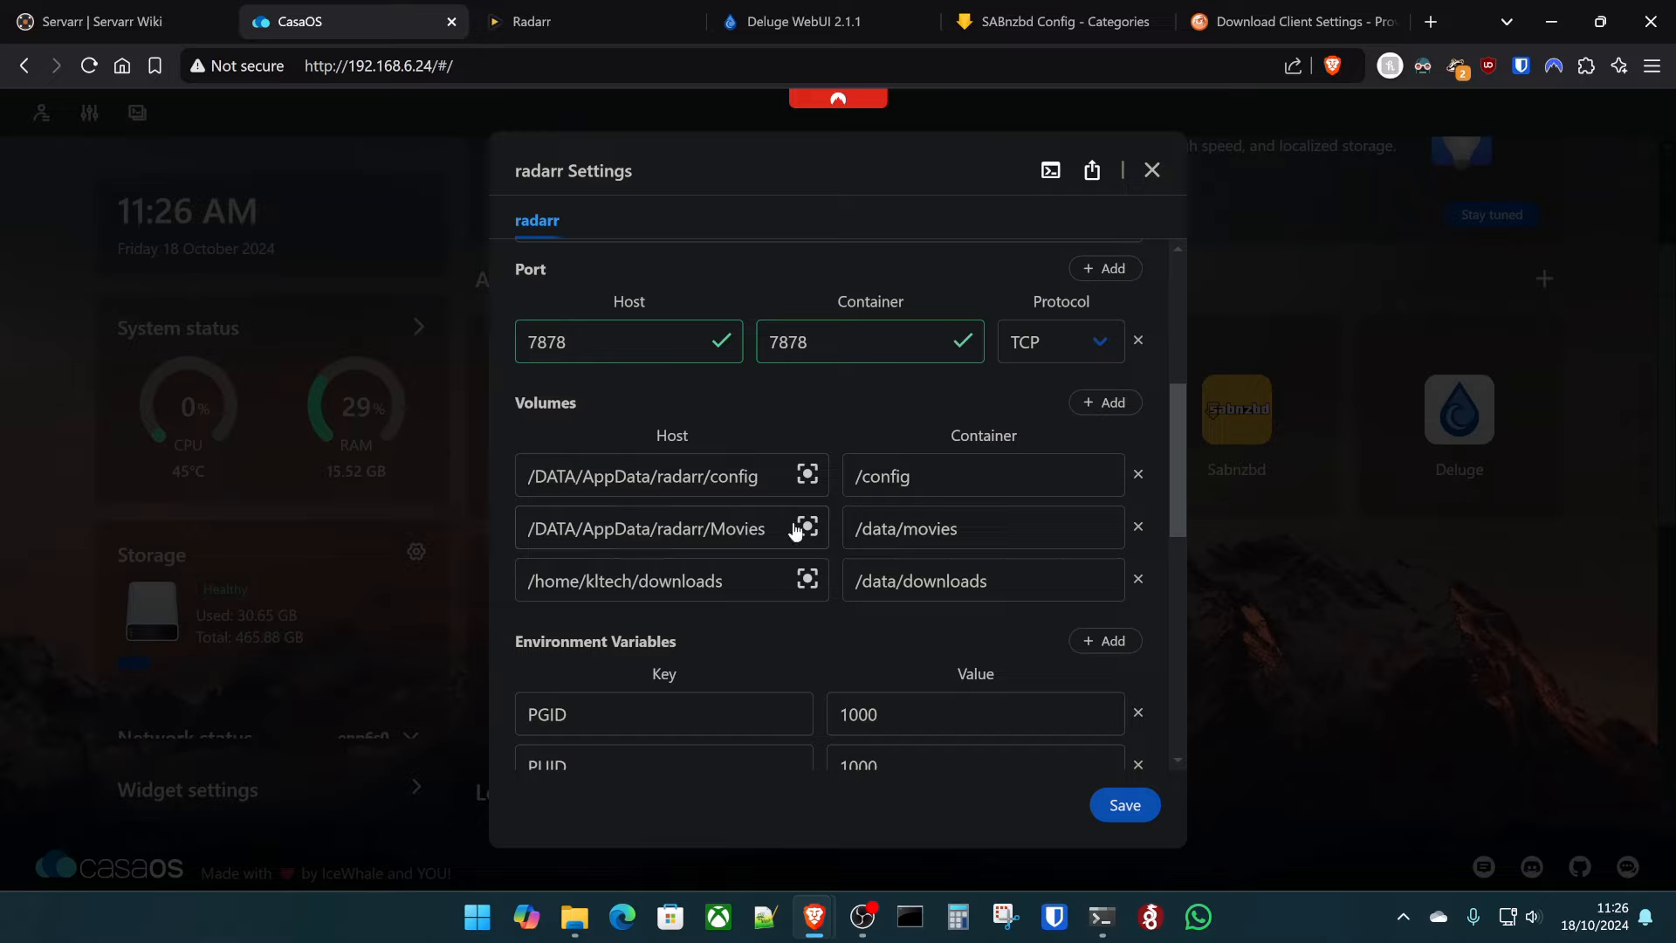
- Select the full host path of the Movies volume
{"action": "left_click_drag", "start_coordinate": [563, 528], "coordinate": [768, 528]}
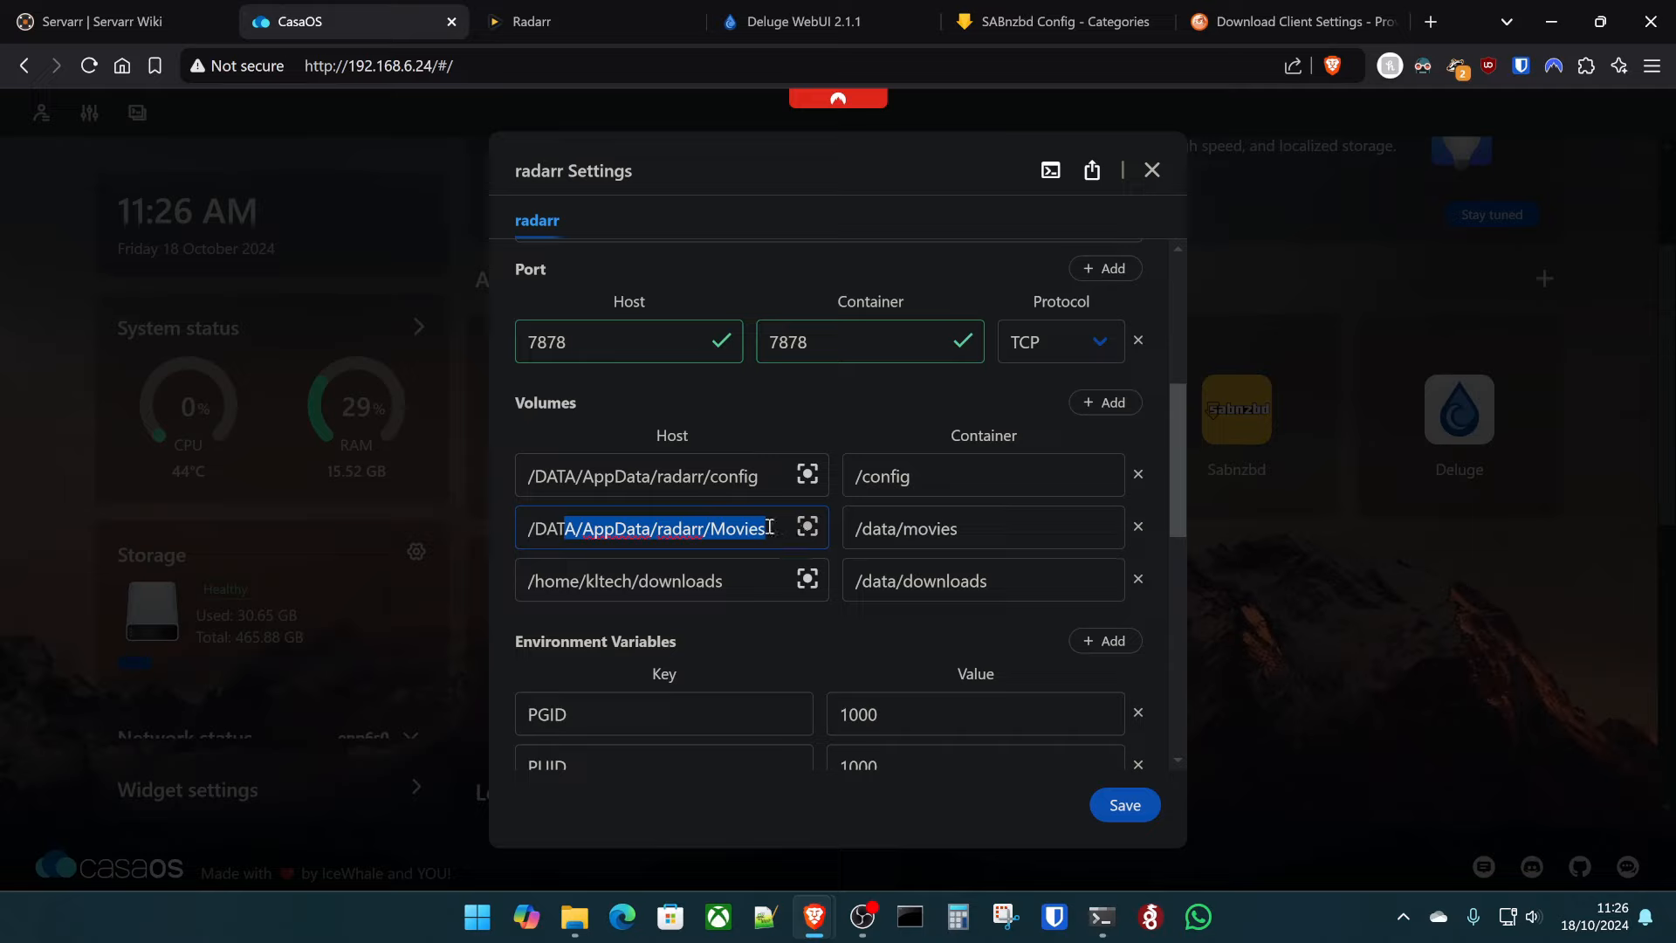
{"action": "triple_click", "coordinate": [769, 527]}
{"action": "triple_click", "coordinate": [623, 548]}
{"action": "left_click", "coordinate": [743, 536]}
{"action": "triple_click", "coordinate": [743, 536]}
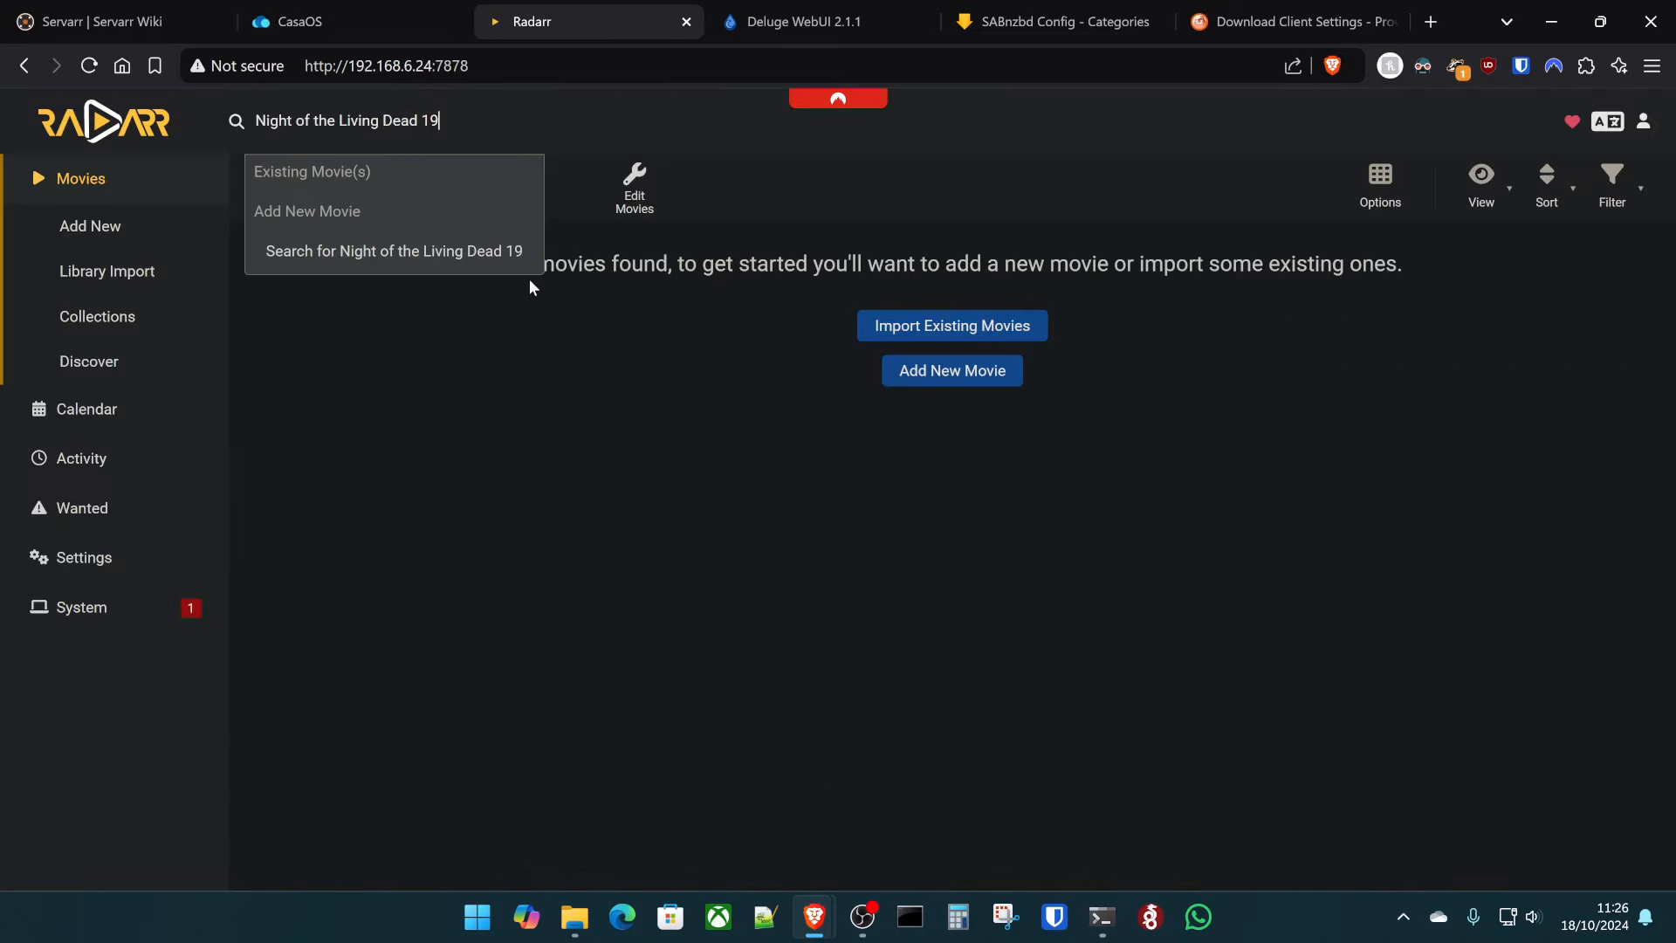
- Search 'Night of the Living Dead 1968', check its quality profiles keeping Any, and close without adding
{"action": "type", "text": "68"}
{"action": "left_click", "coordinate": [499, 225]}
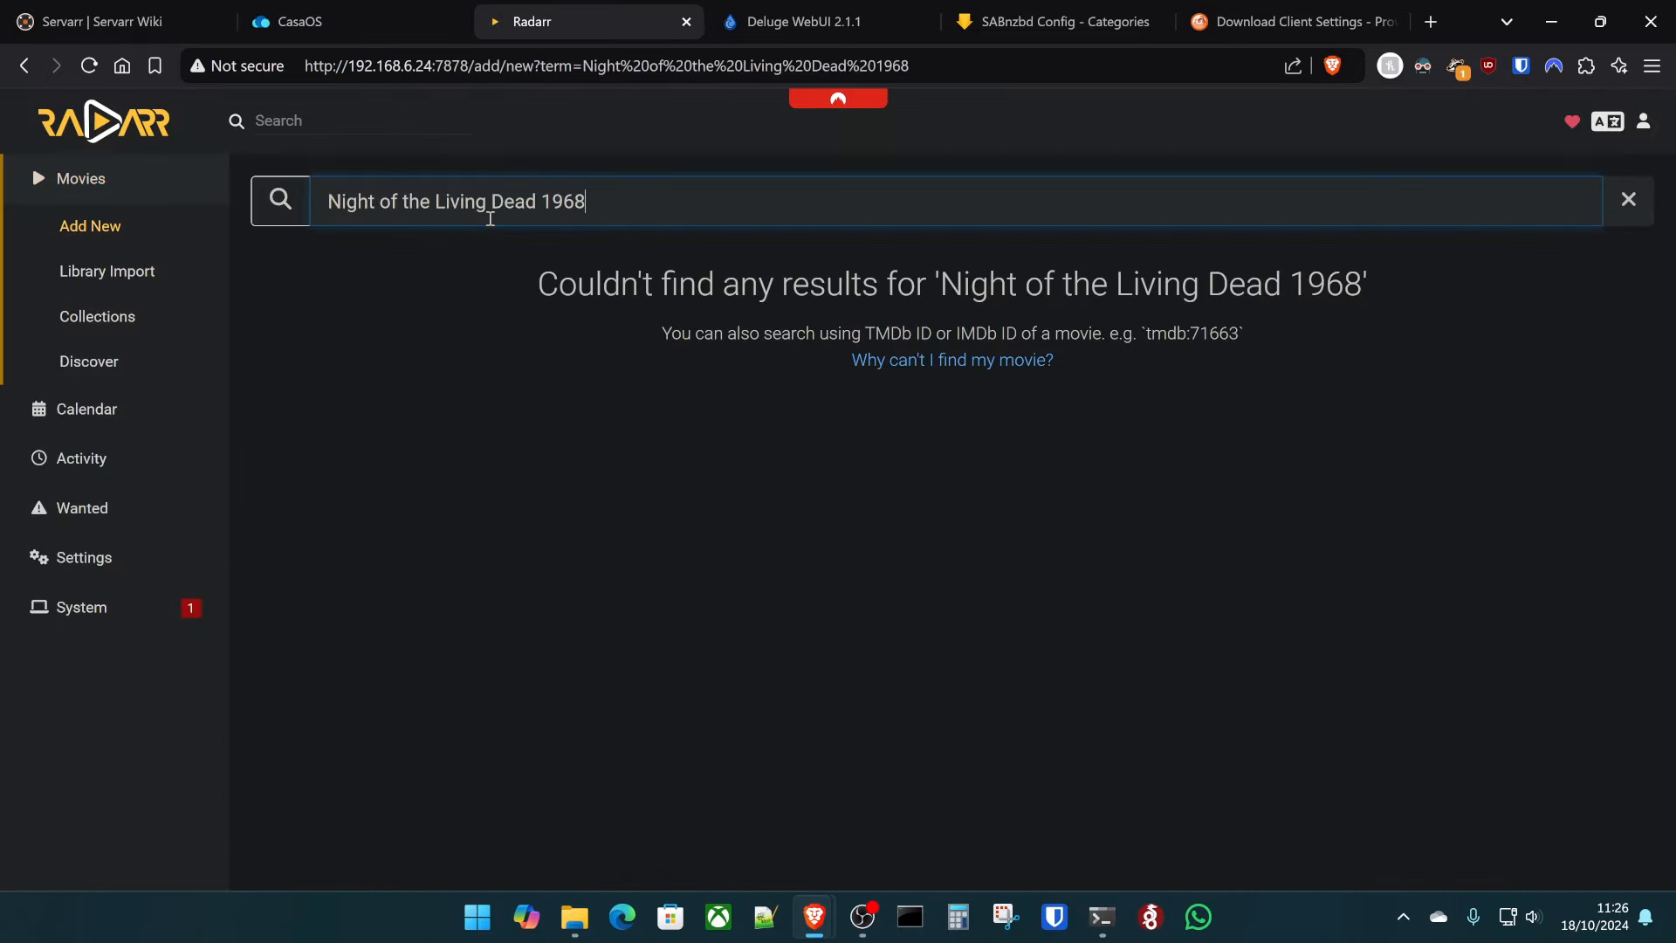
{"action": "left_click", "coordinate": [779, 465]}
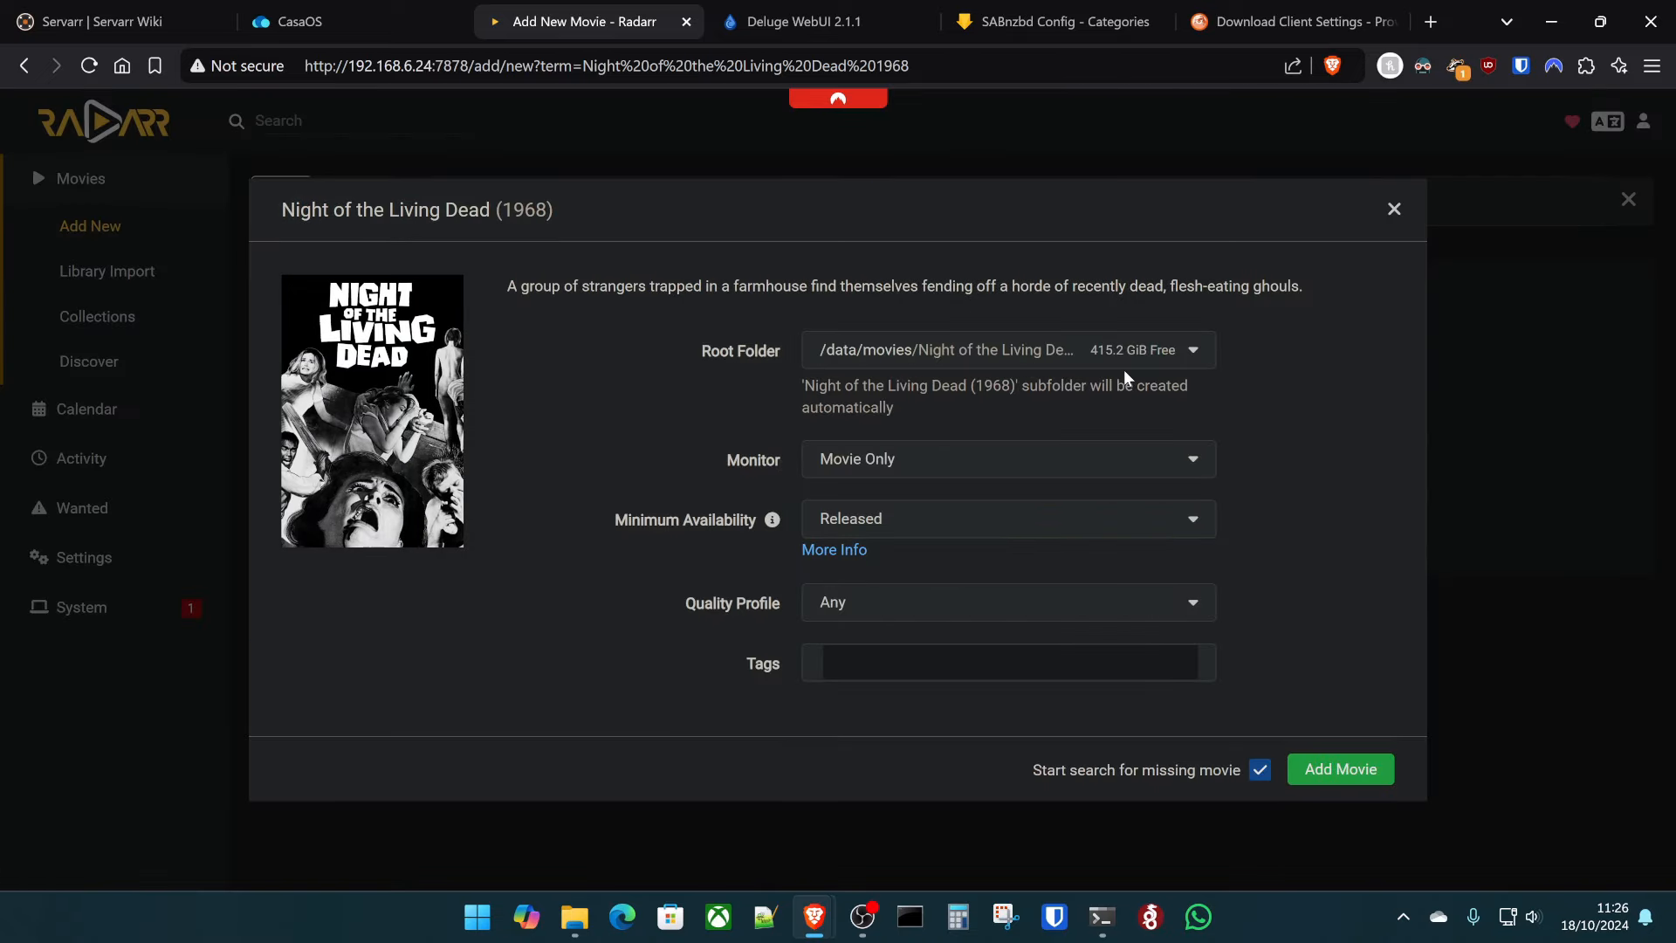
{"action": "left_click", "coordinate": [862, 601]}
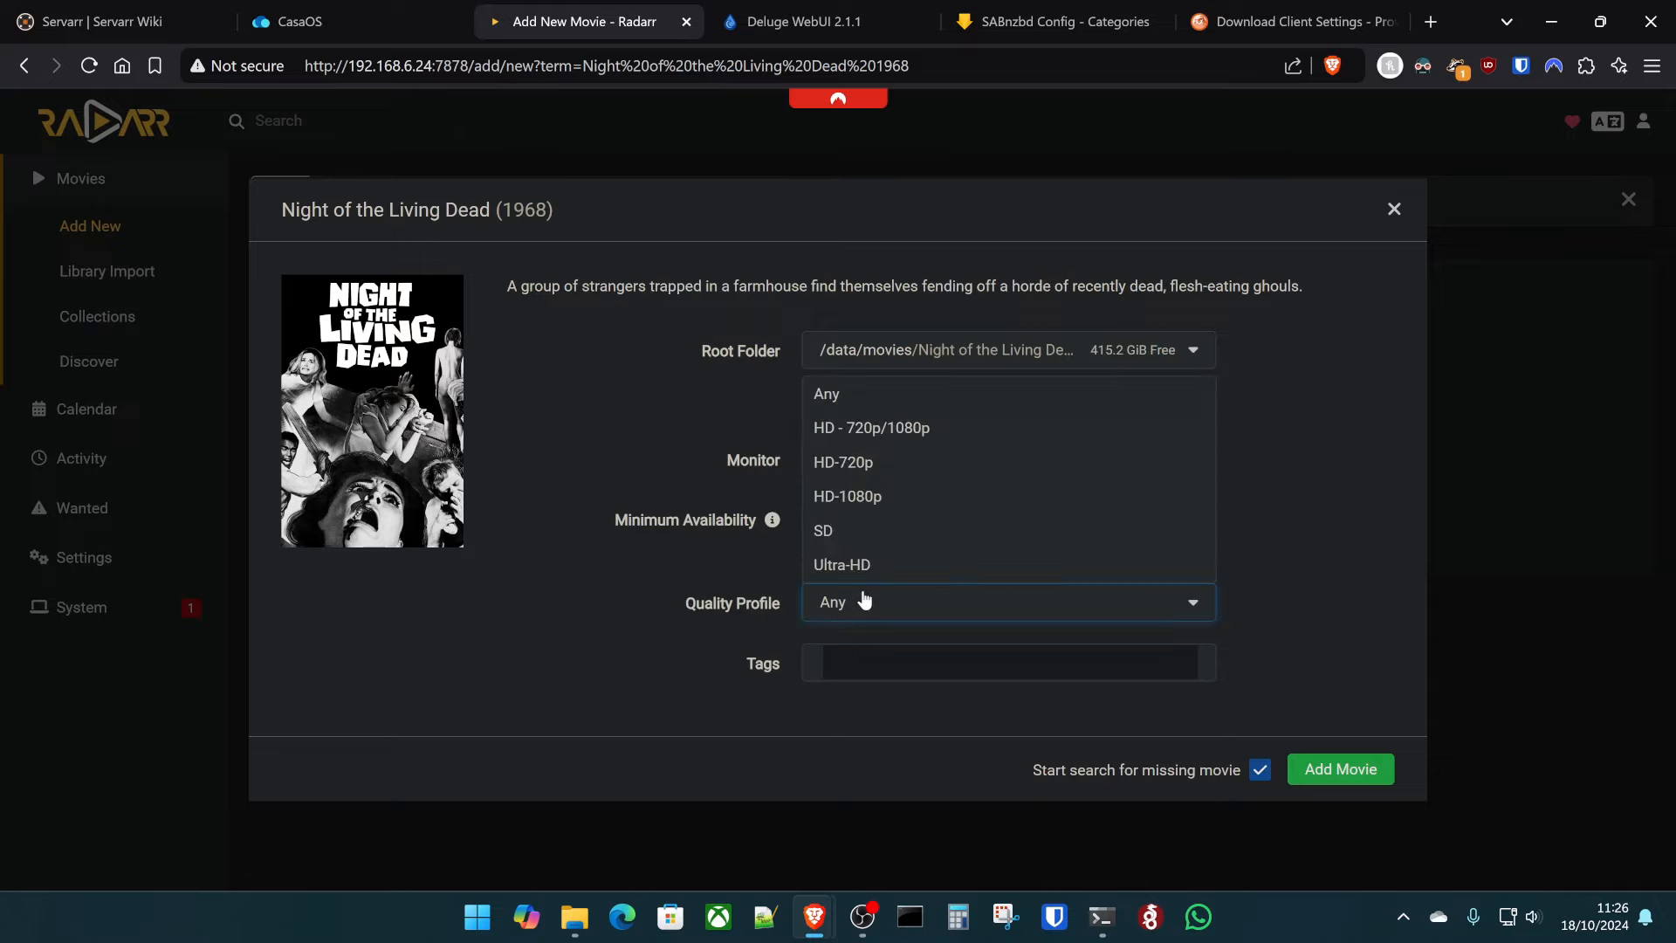
{"action": "left_click", "coordinate": [1264, 418]}
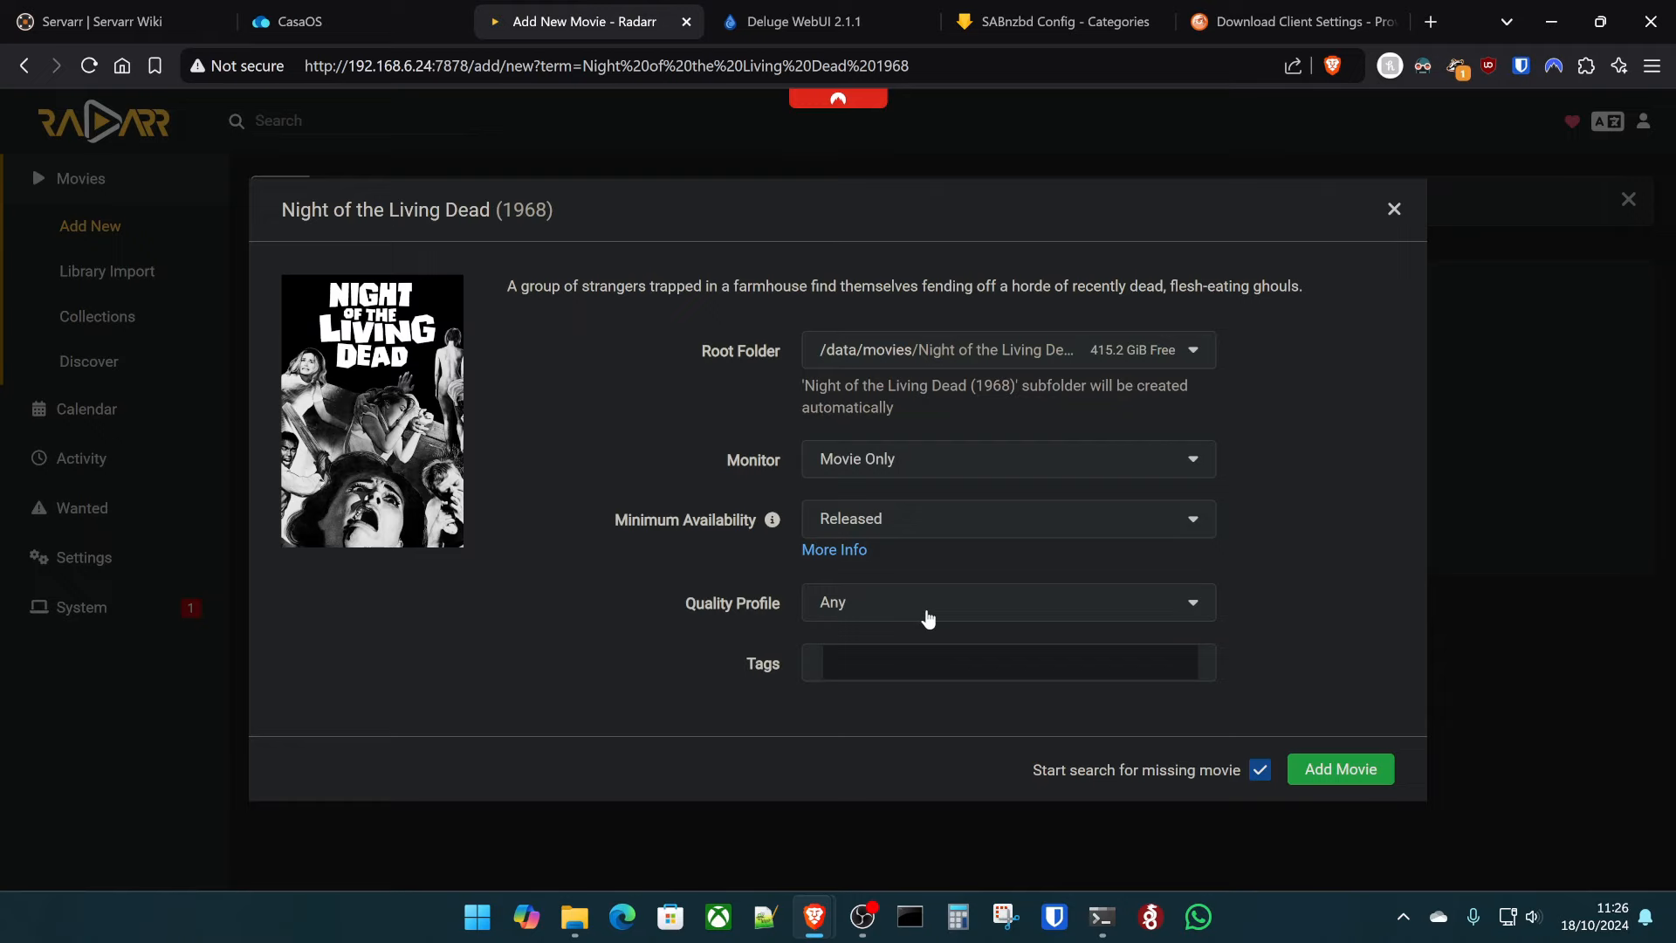
{"action": "left_click", "coordinate": [1394, 208]}
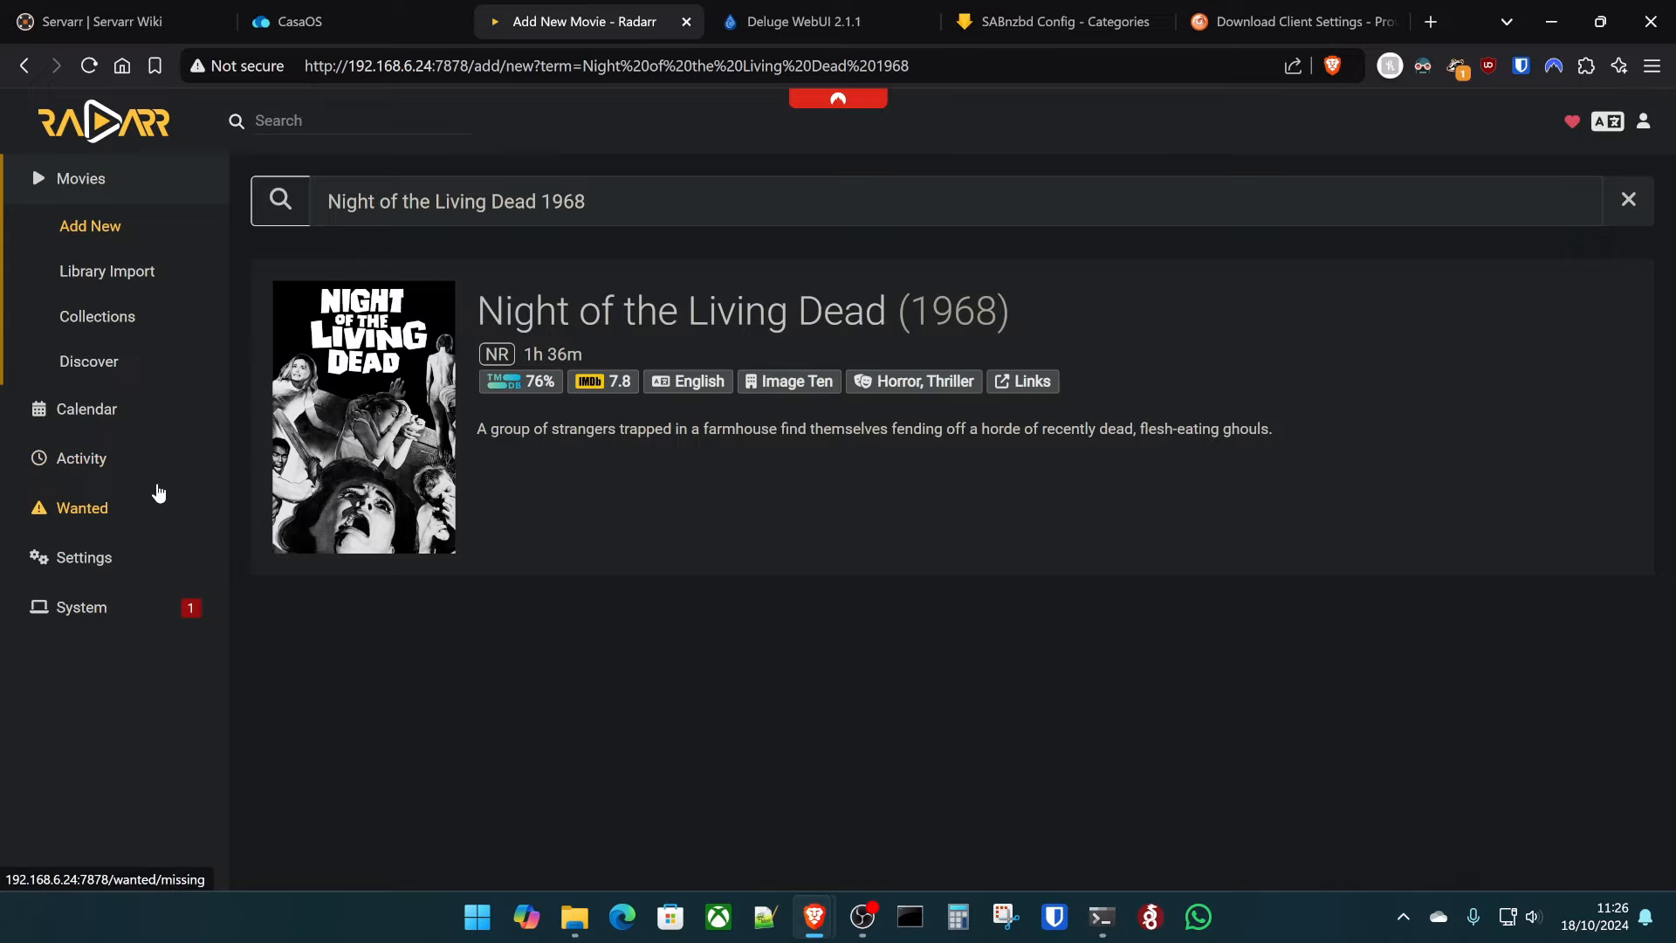
- Create a new custom format named '265 medium size'
{"action": "left_click", "coordinate": [109, 568]}
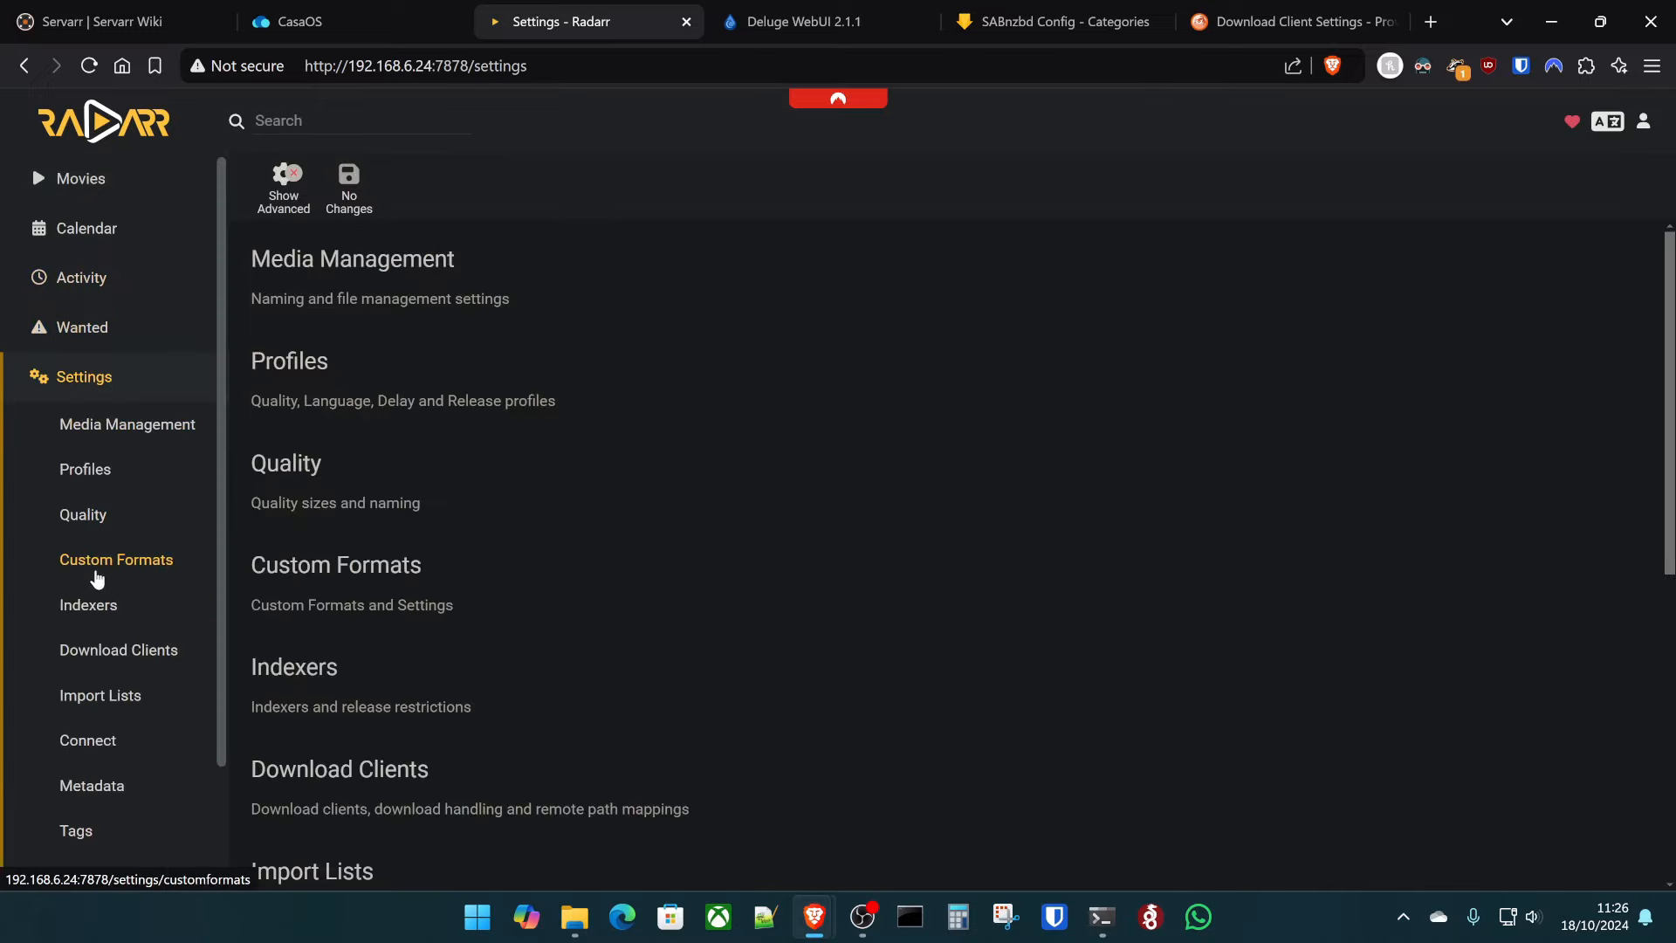
{"action": "left_click", "coordinate": [394, 568]}
{"action": "left_click", "coordinate": [425, 385]}
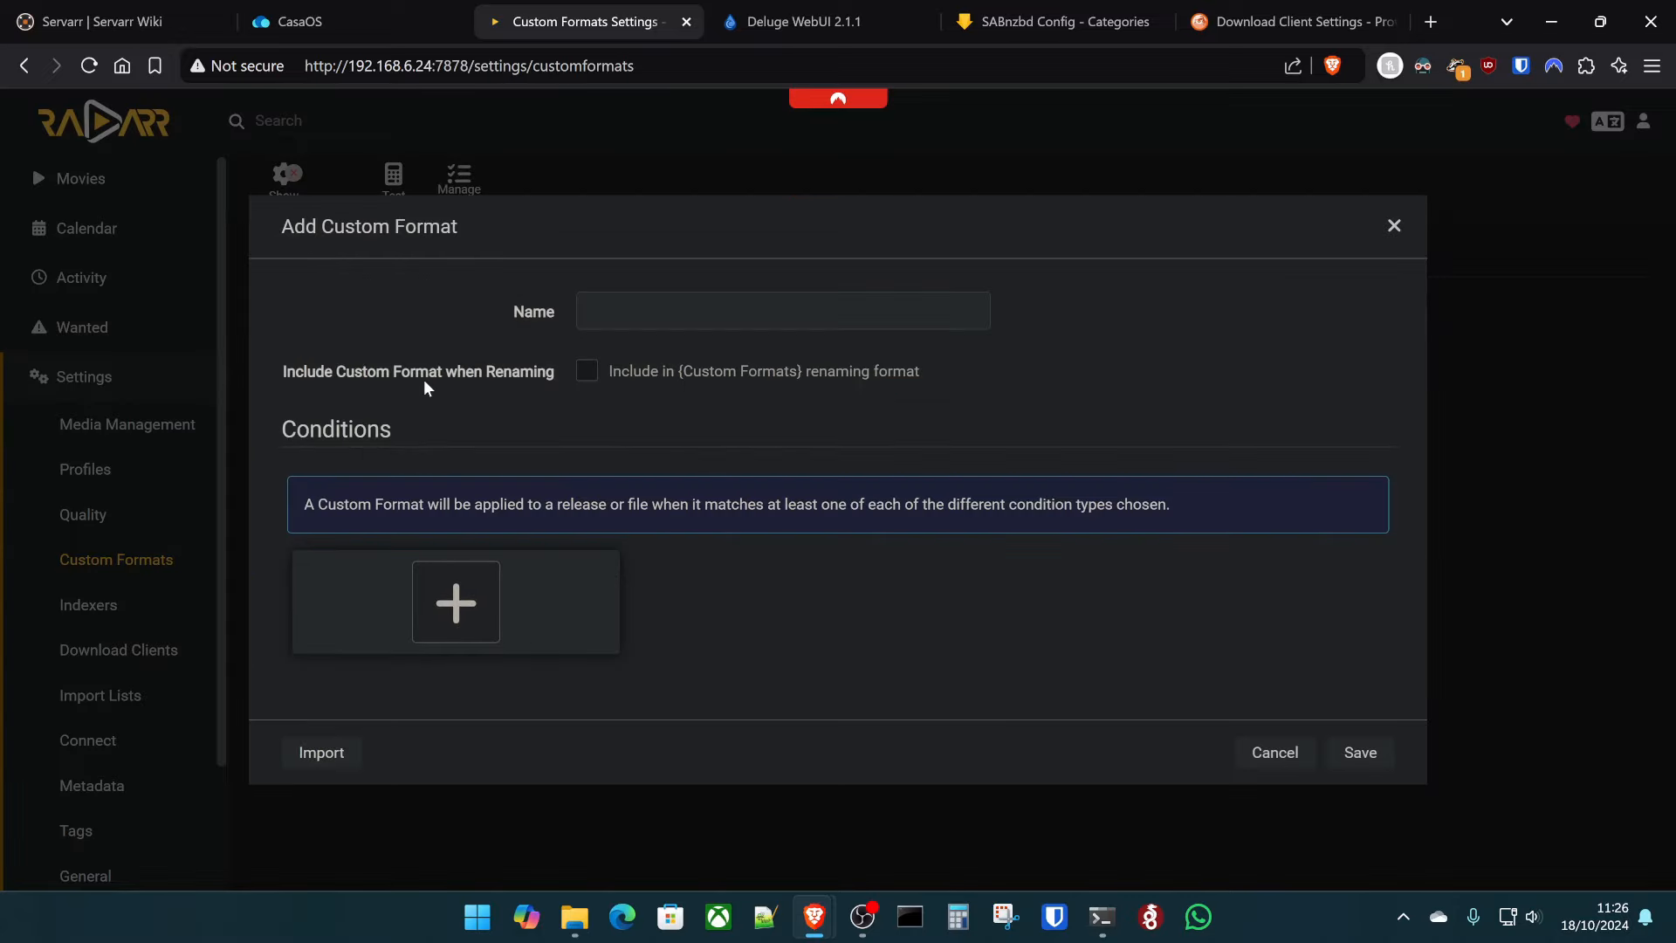
{"action": "left_click", "coordinate": [664, 314]}
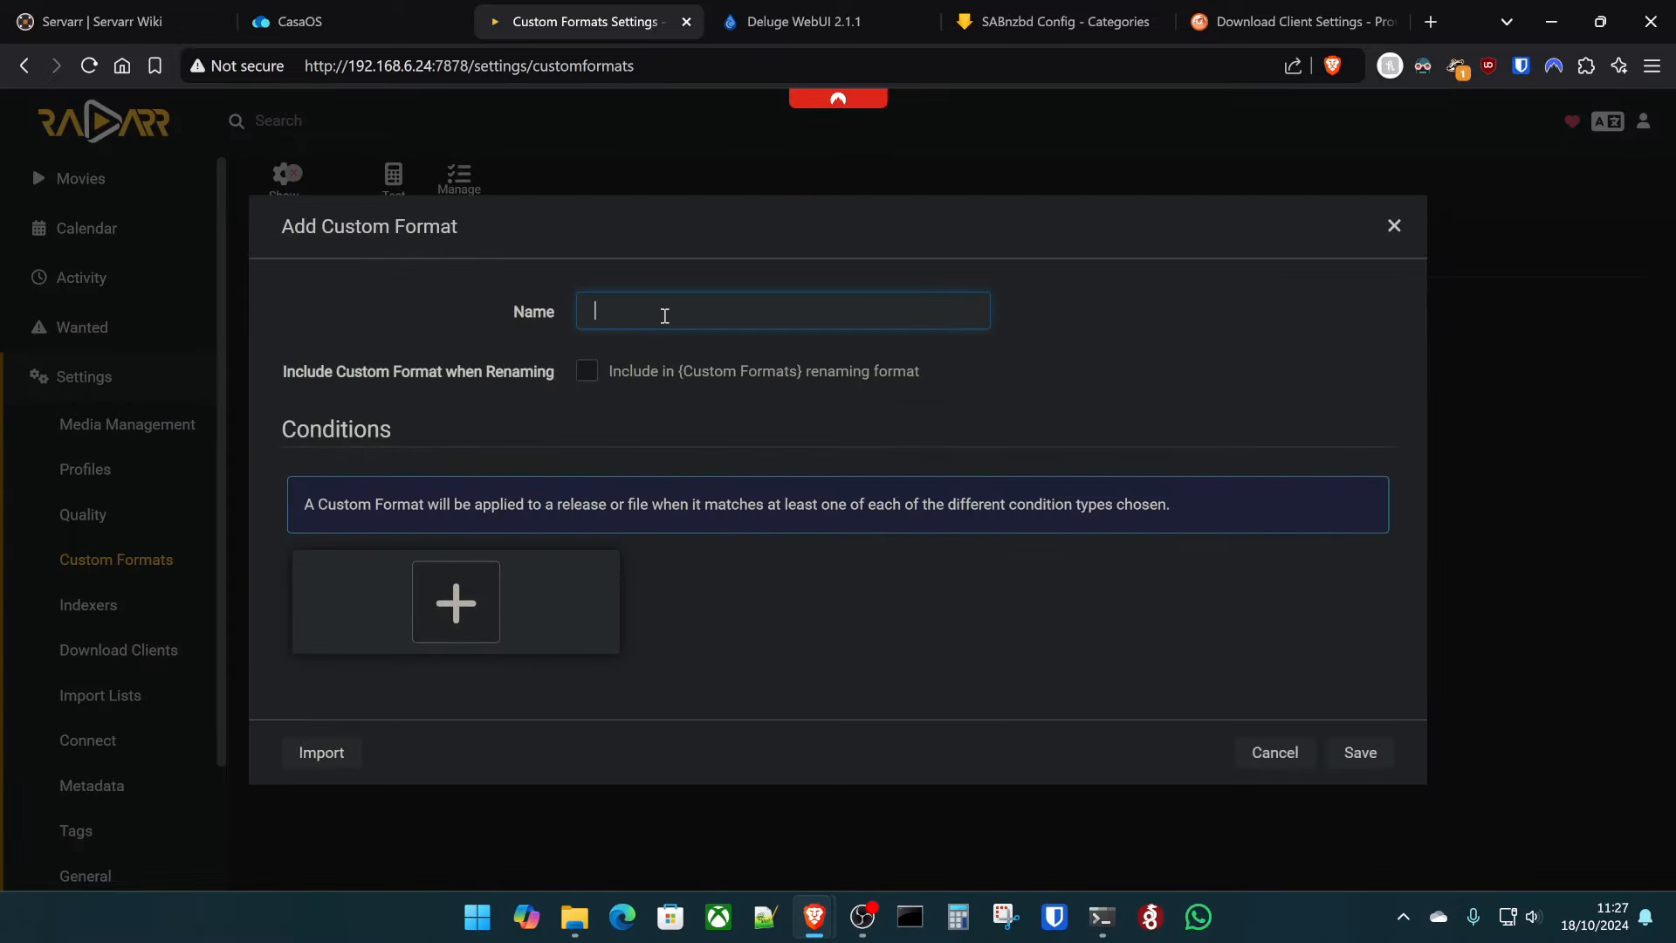
{"action": "type", "text": "265"}
{"action": "type", "text": " medium six"}
{"action": "type", "text": "e"}
- Add a Size condition with minimum 0.3 GB and maximum 4 GB
{"action": "left_click", "coordinate": [453, 613]}
{"action": "left_click", "coordinate": [823, 660]}
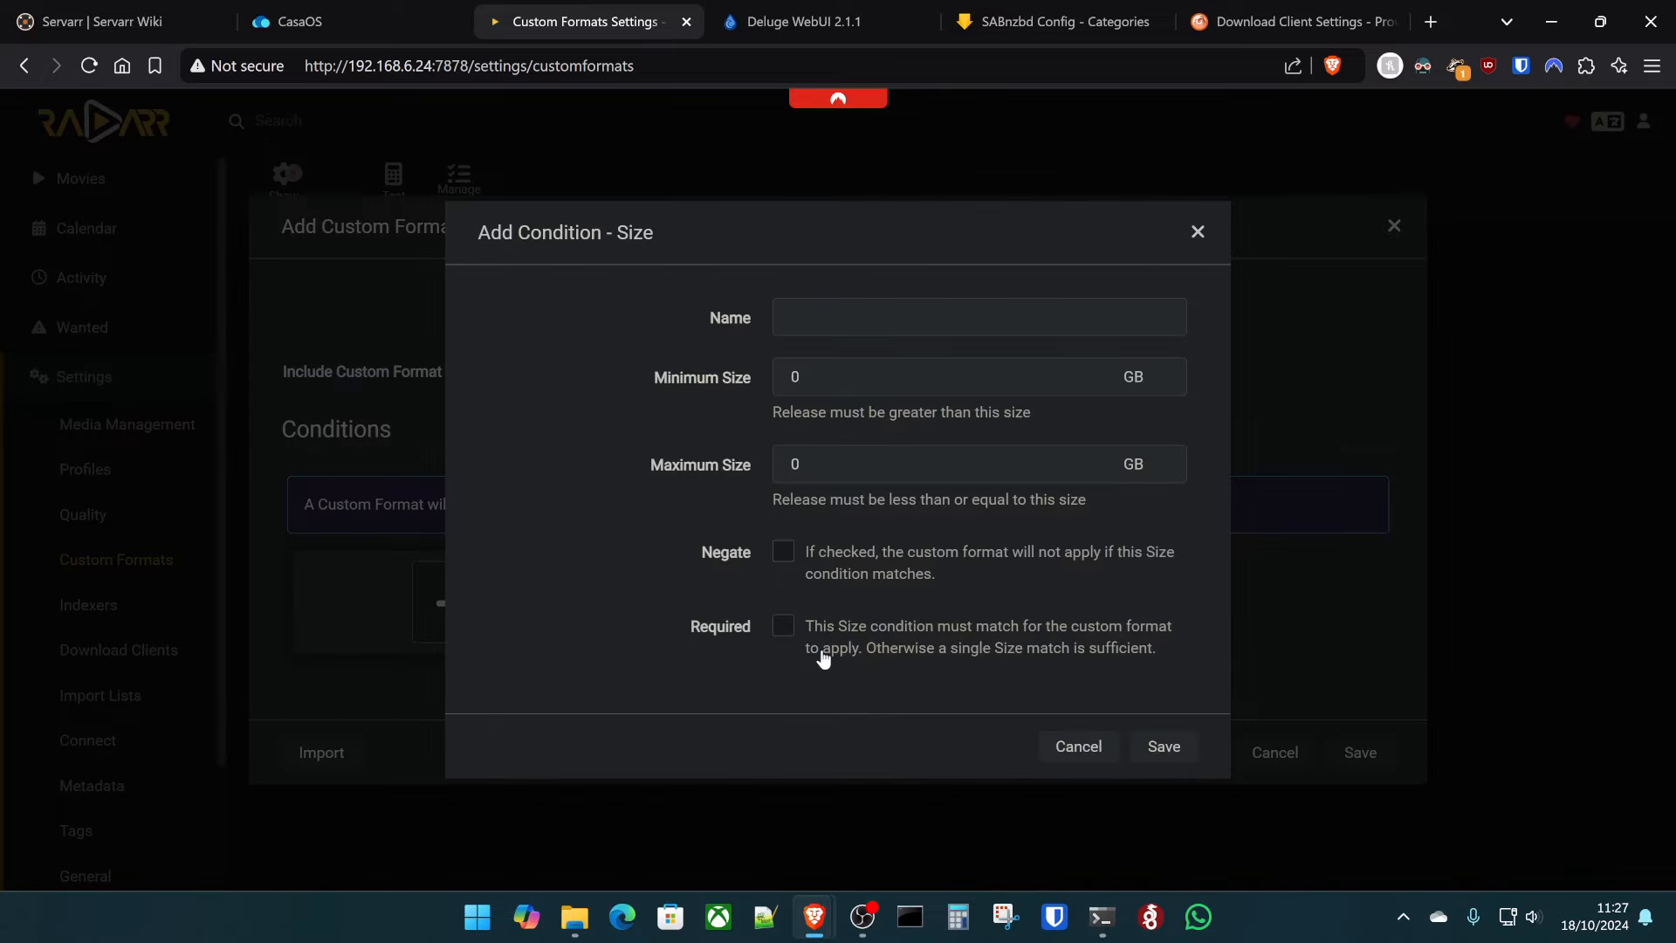
{"action": "left_click", "coordinate": [914, 371]}
{"action": "left_click", "coordinate": [893, 466]}
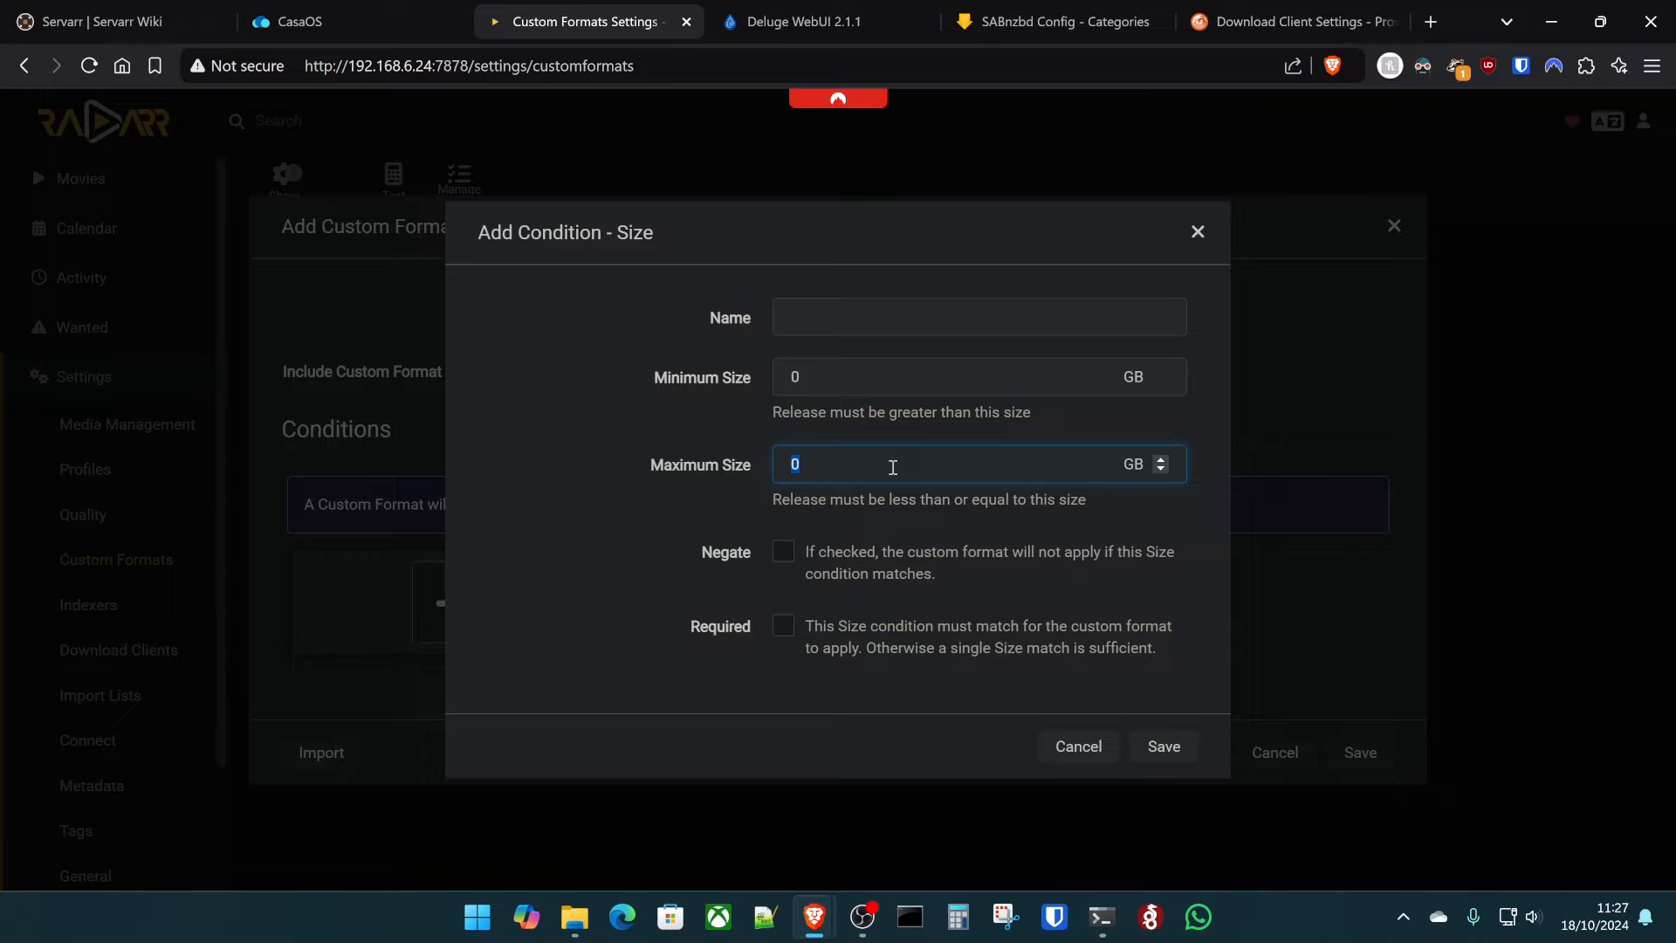
{"action": "type", "text": "4"}
{"action": "left_click", "coordinate": [859, 364]}
{"action": "double_click", "coordinate": [860, 364]}
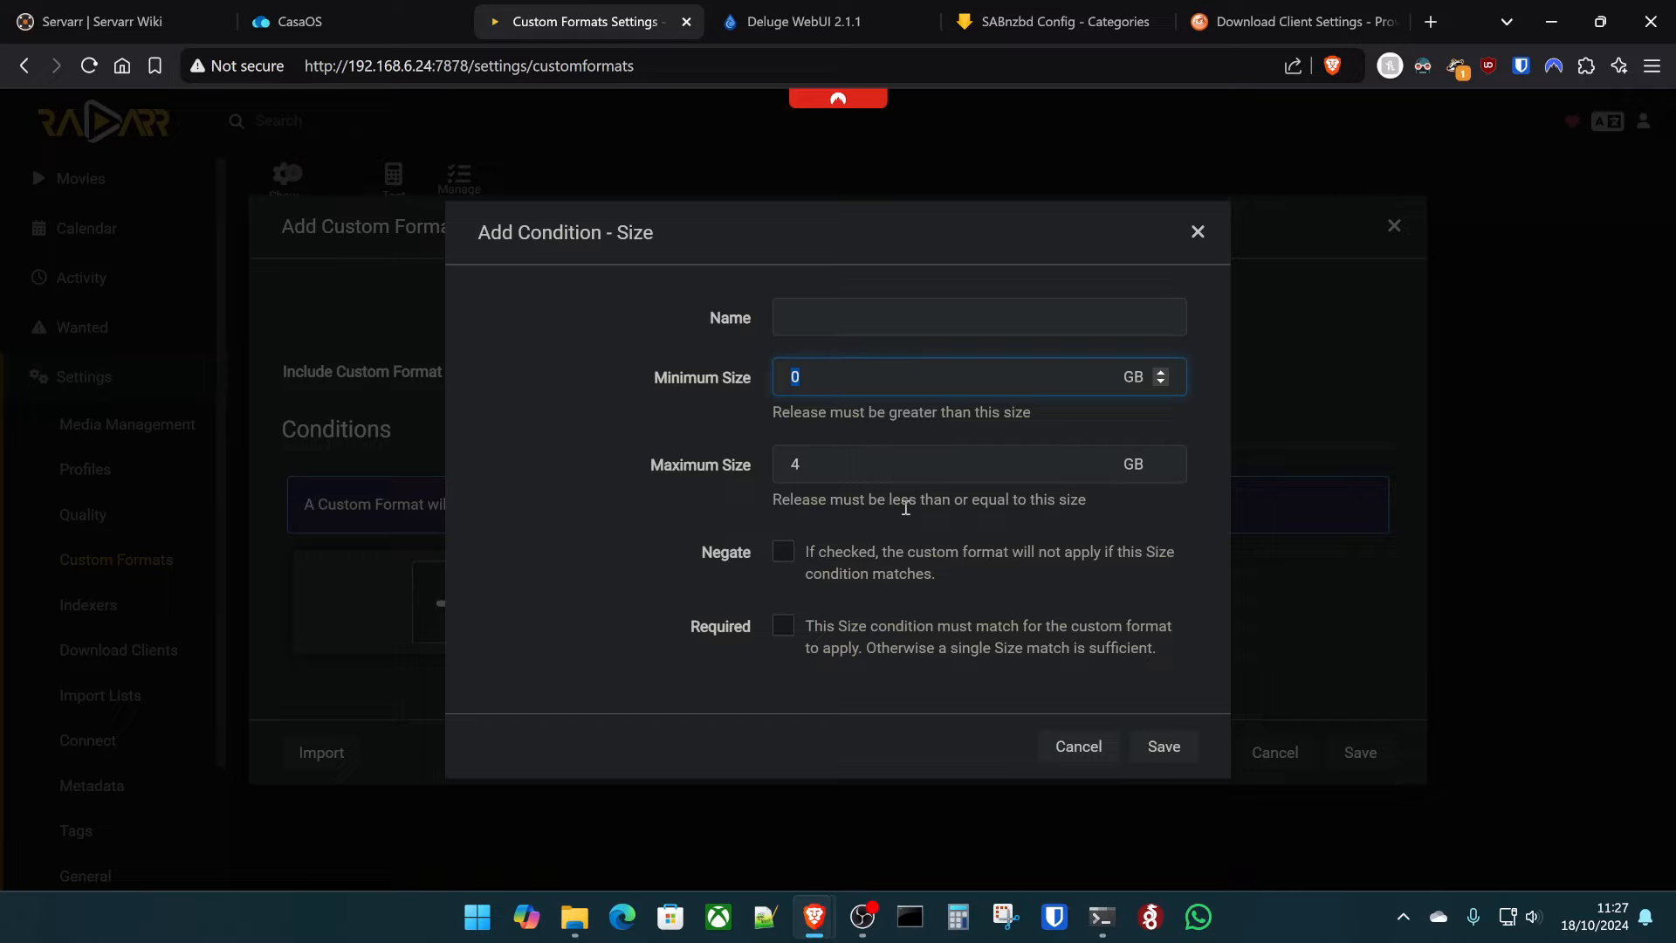
{"action": "type", "text": "0.3"}
{"action": "left_click", "coordinate": [613, 579]}
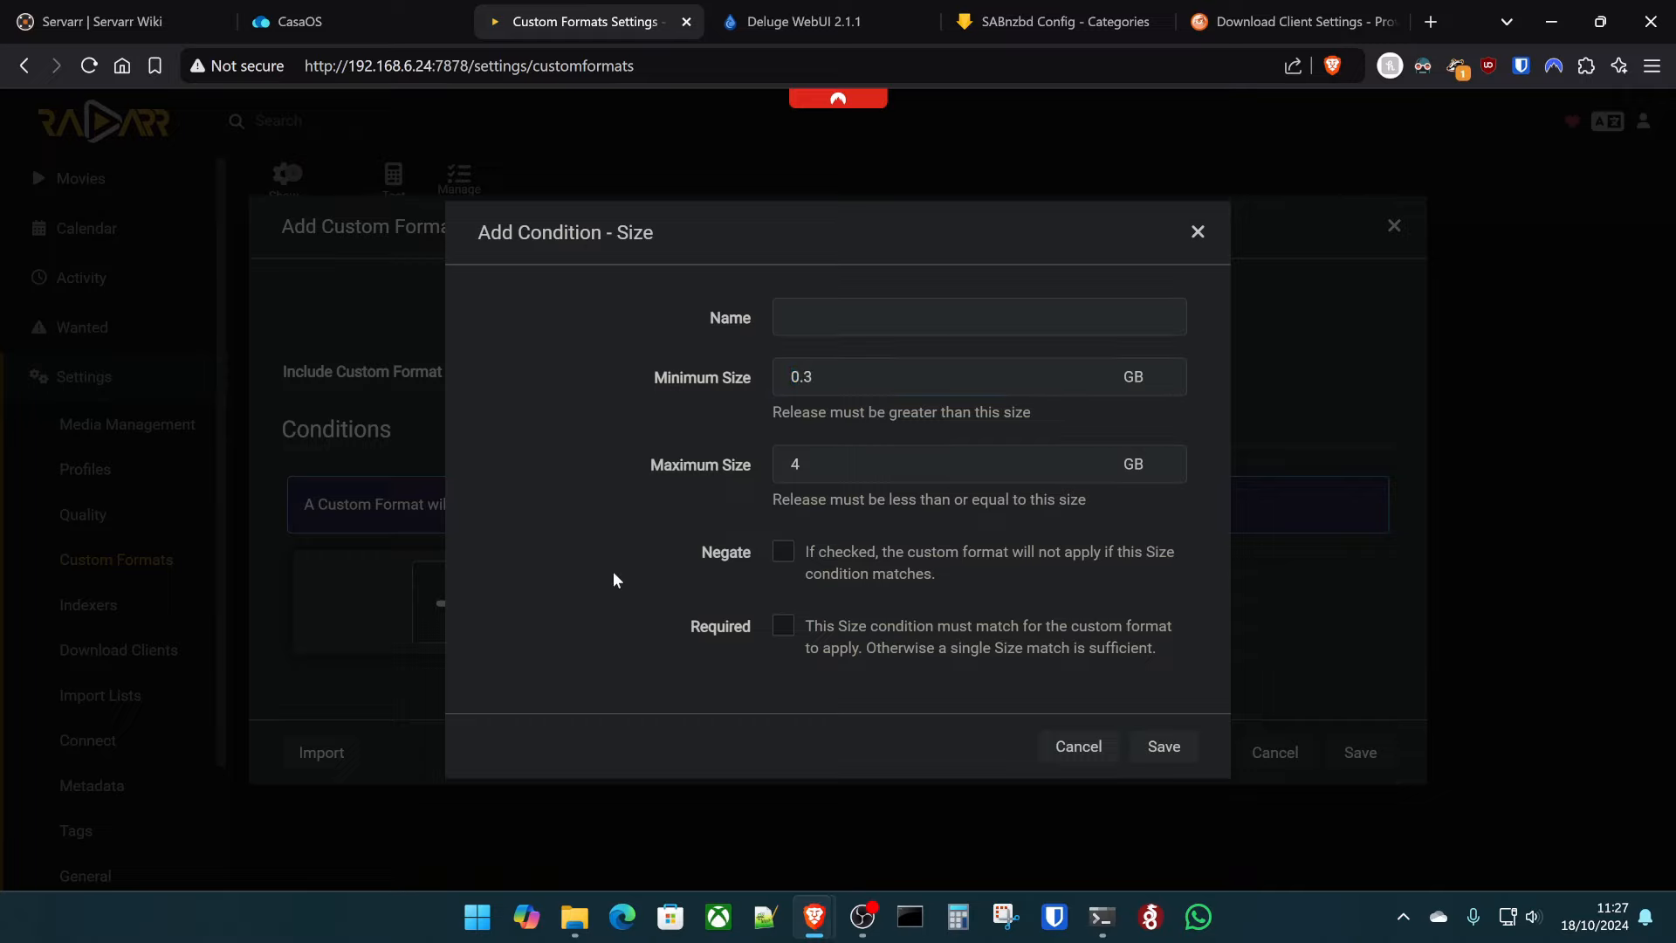
- Name the condition 'size', mark it Required, and save it
{"action": "left_click", "coordinate": [879, 319]}
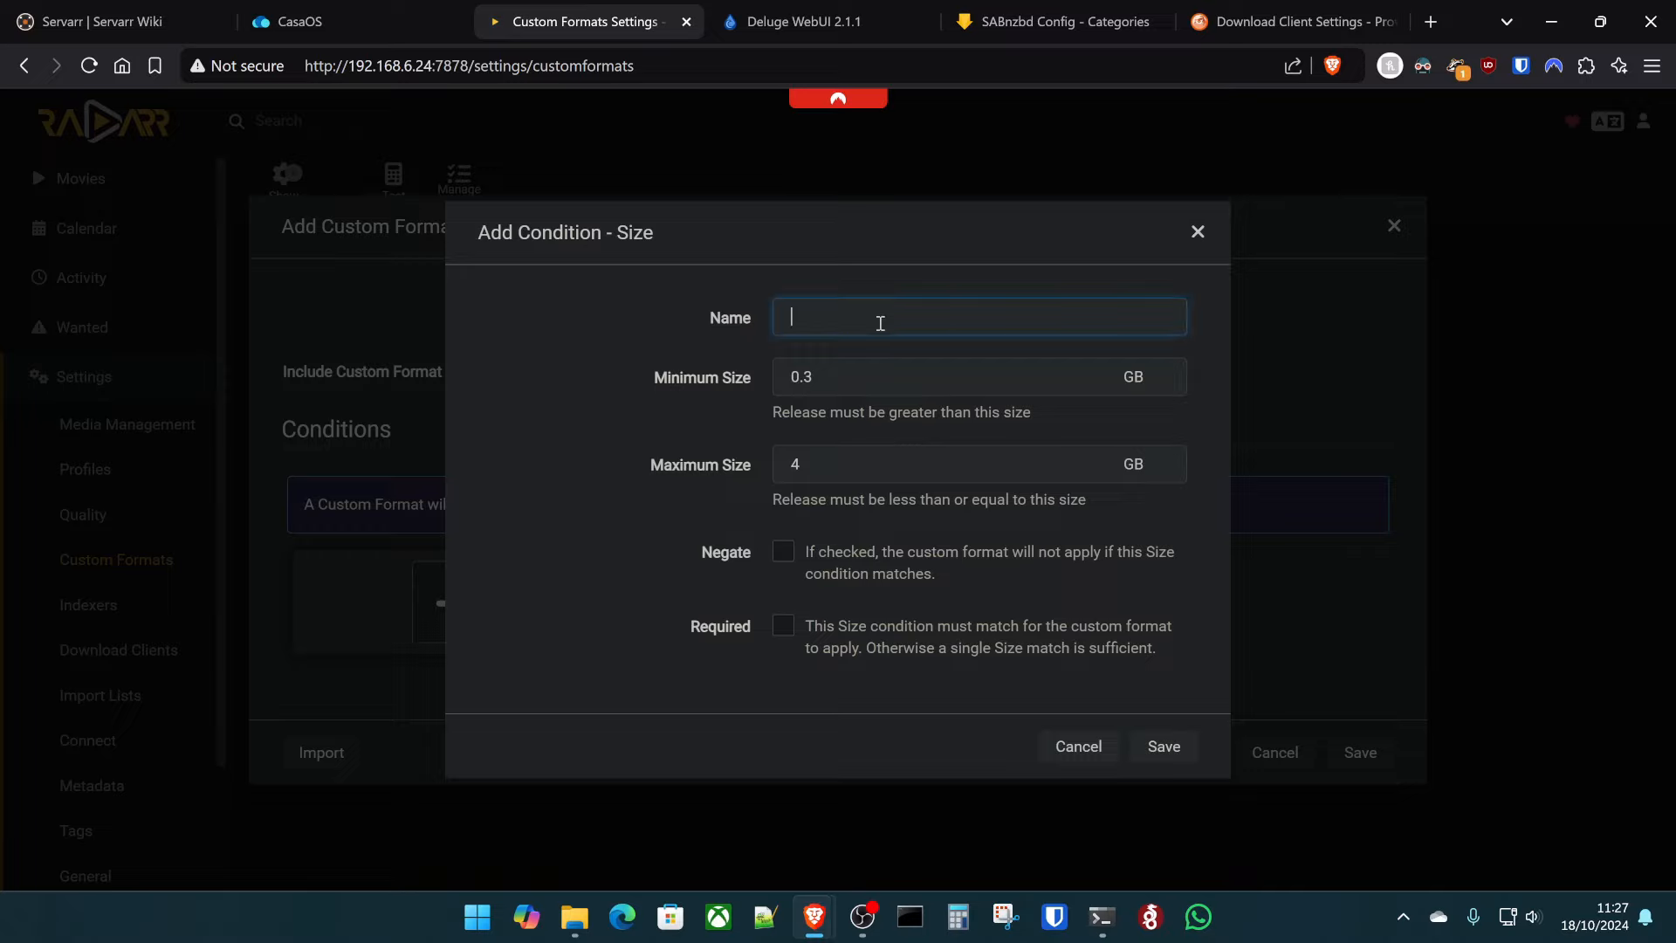
{"action": "type", "text": "size"}
{"action": "left_click", "coordinate": [785, 628]}
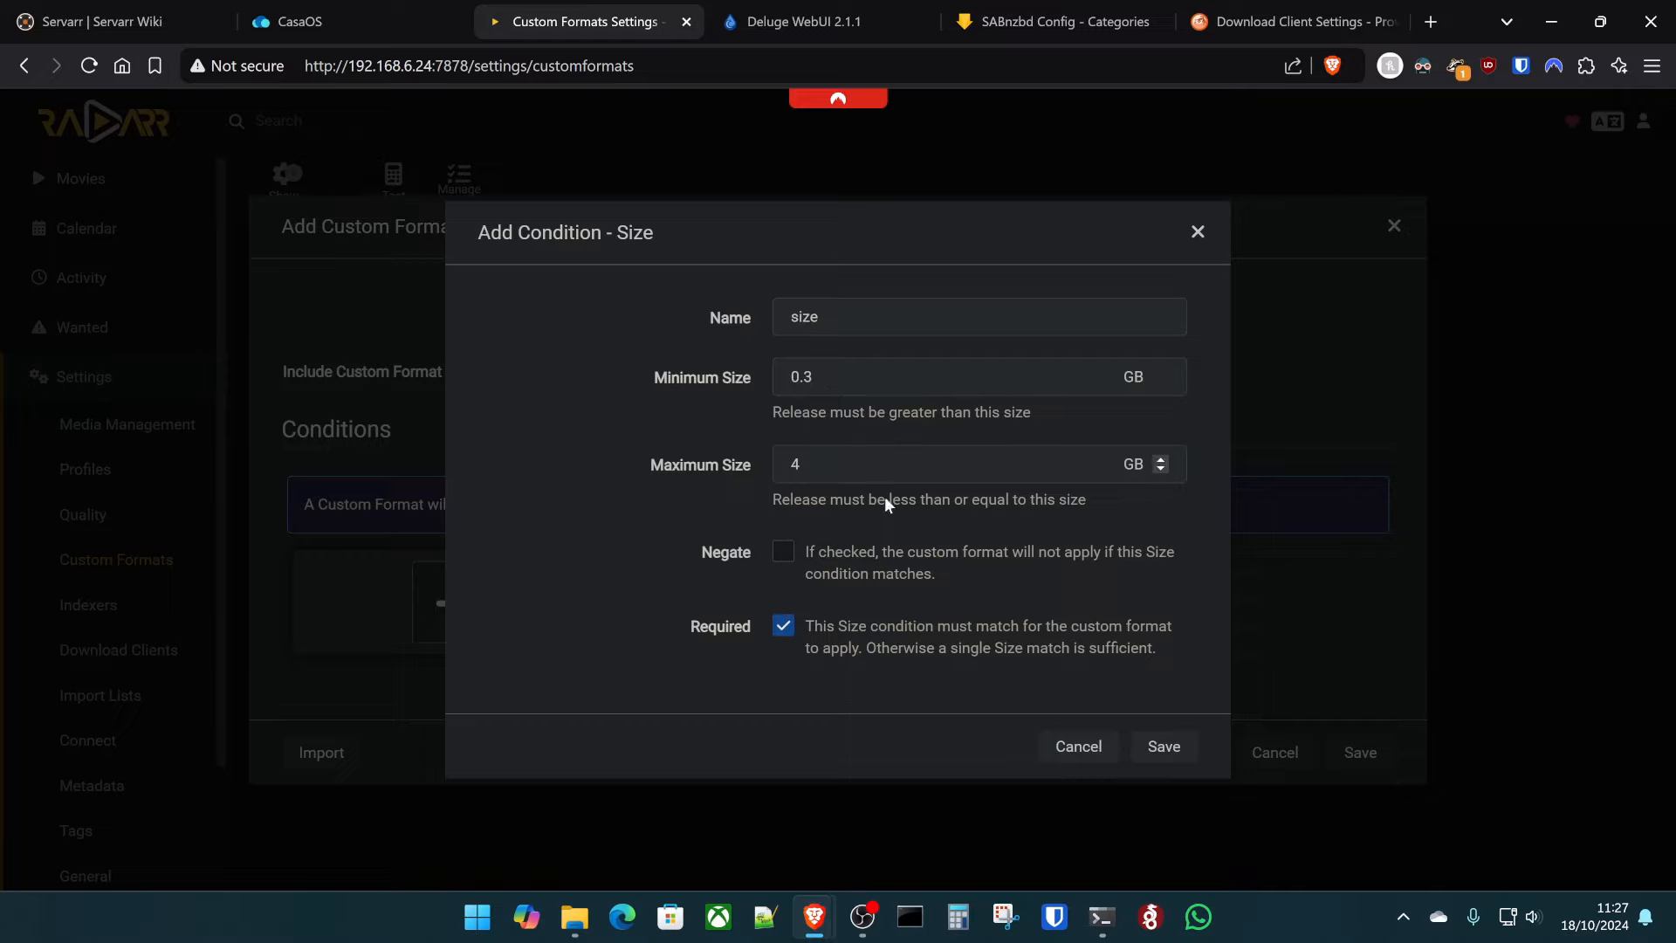
{"action": "left_click", "coordinate": [1167, 747]}
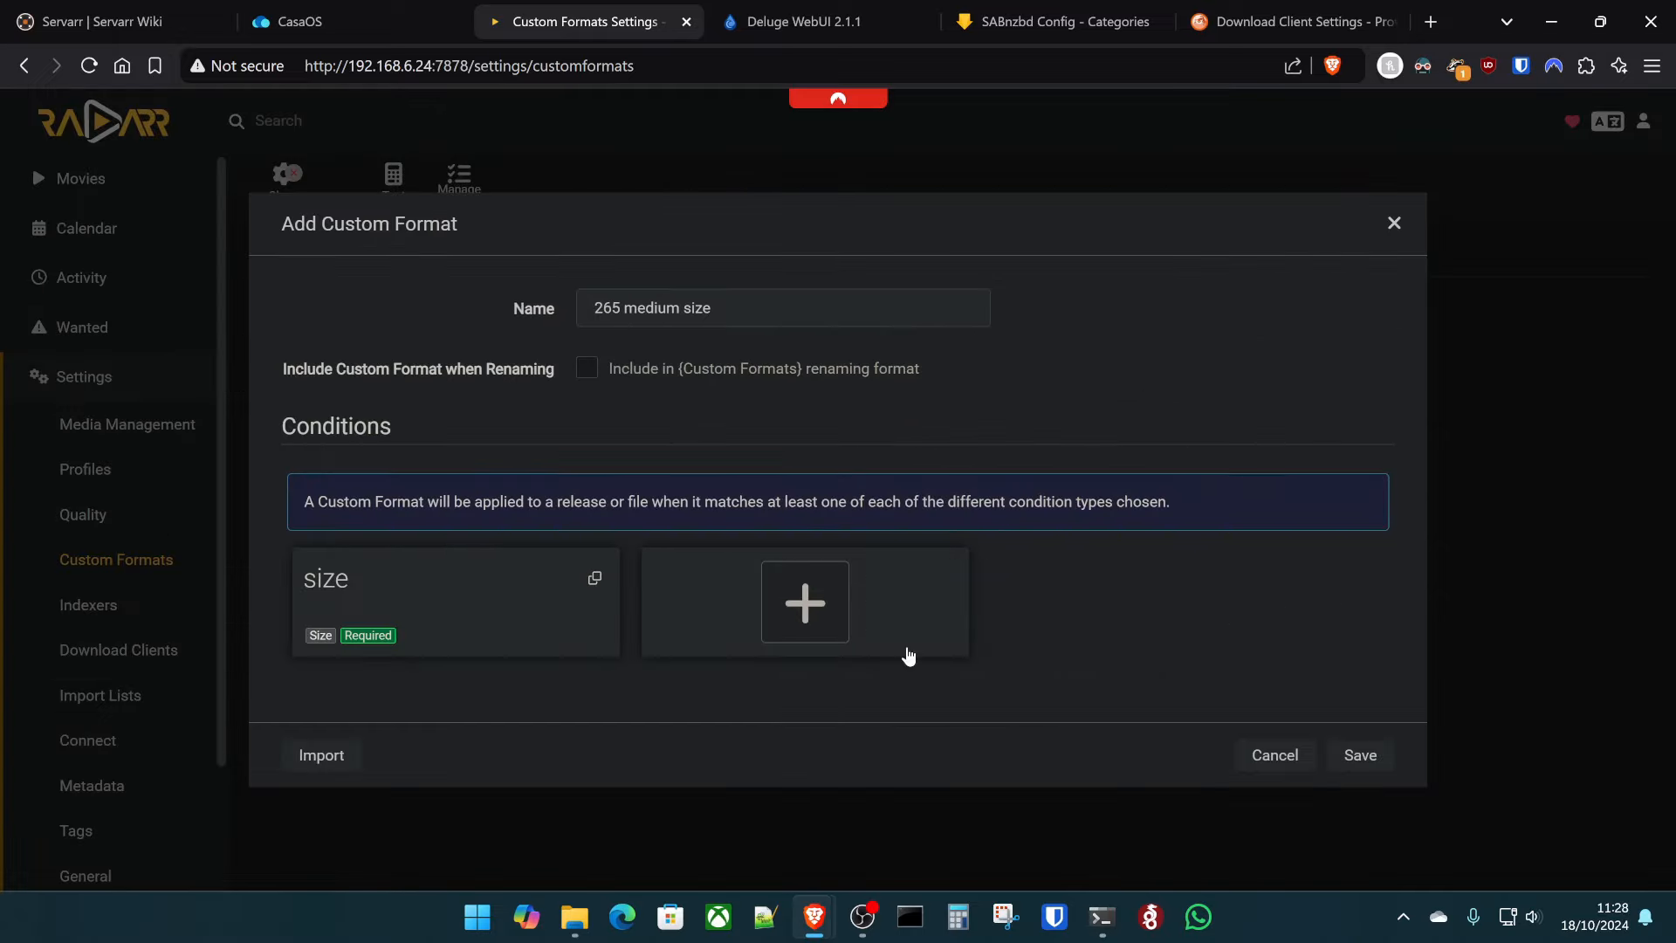
- Add a required x265 Release Title preset condition to the format
{"action": "left_click", "coordinate": [833, 643]}
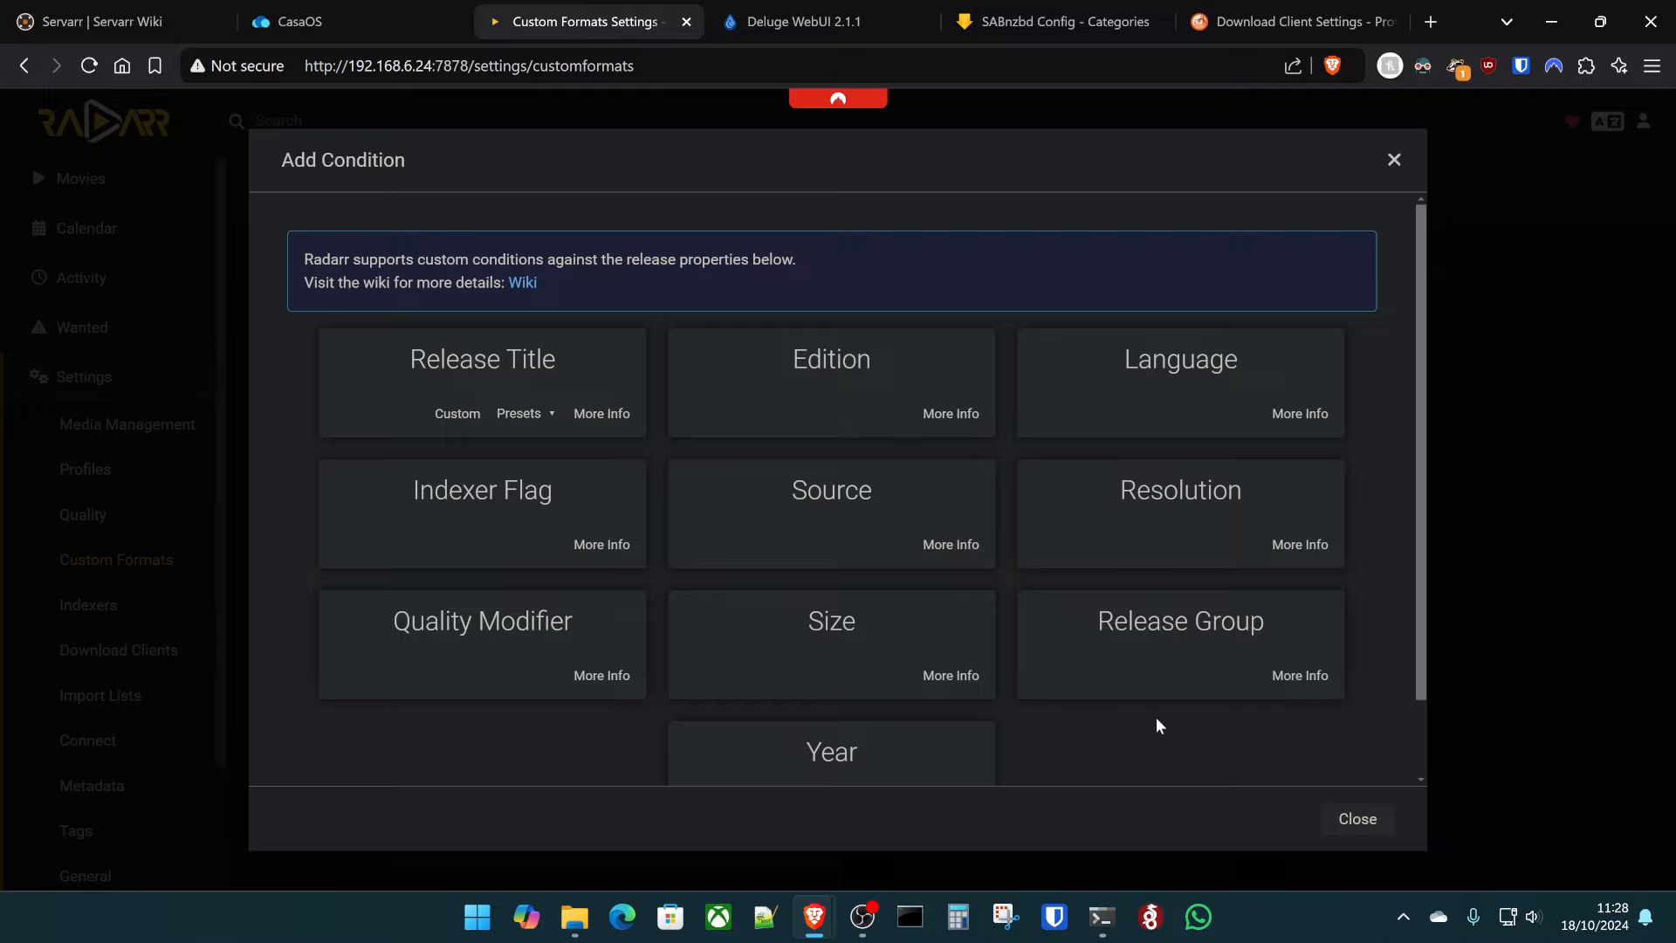
{"action": "scroll", "coordinate": [1201, 635], "scroll_direction": "down", "scroll_amount": 1}
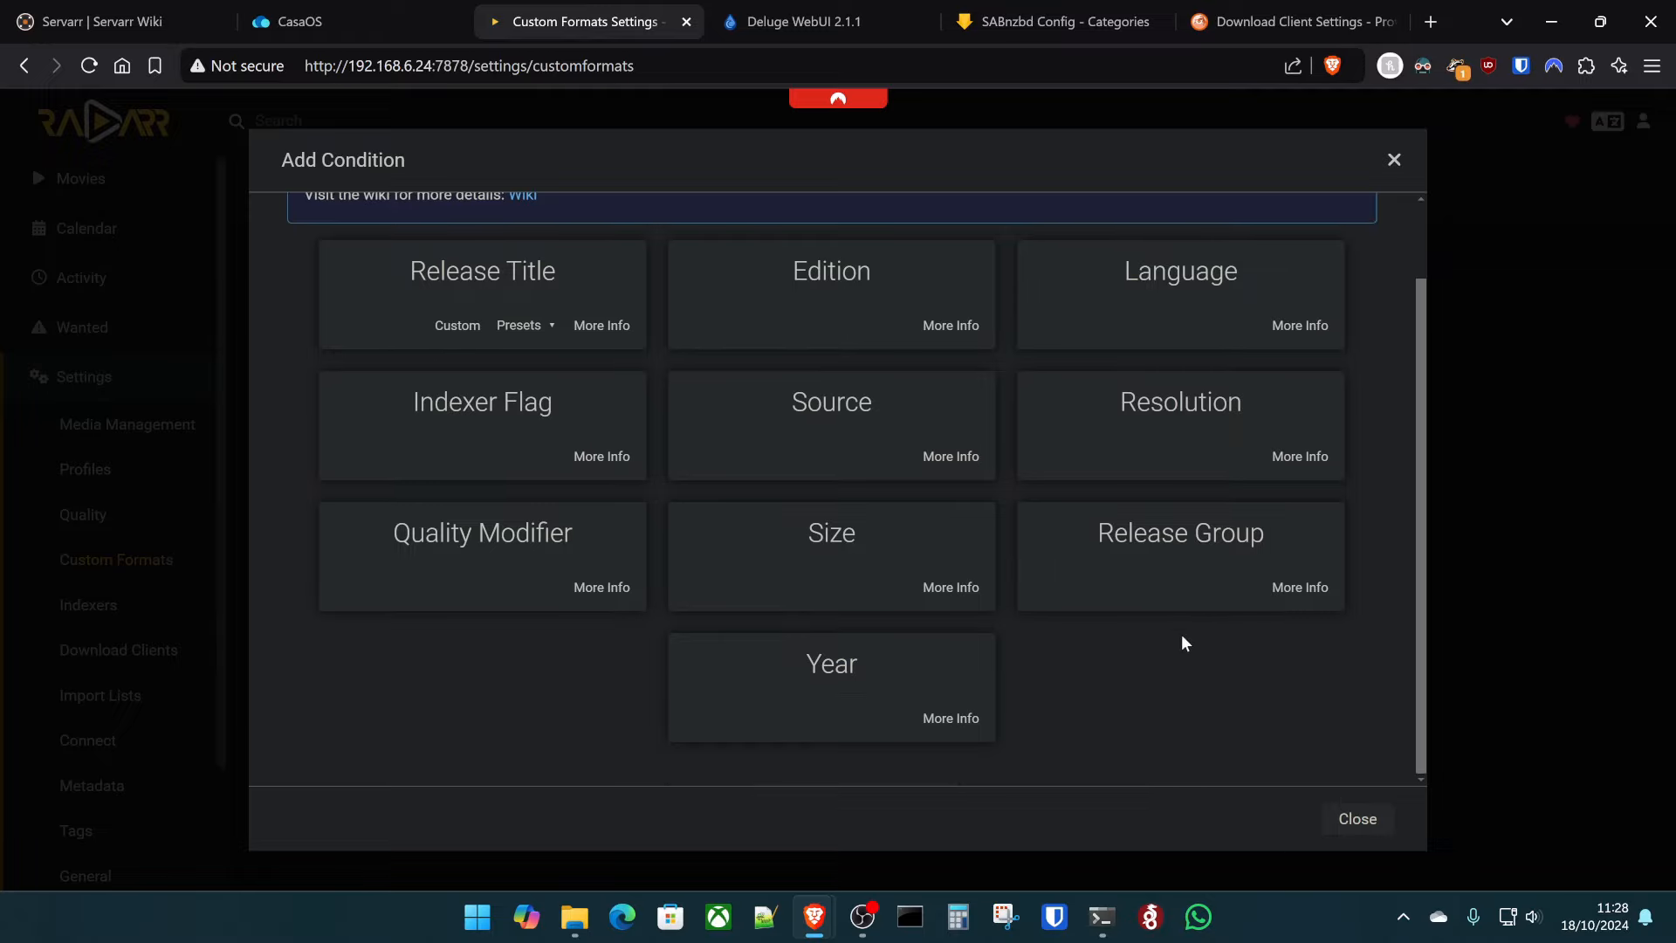
{"action": "scroll", "coordinate": [1180, 643], "scroll_direction": "up", "scroll_amount": 1}
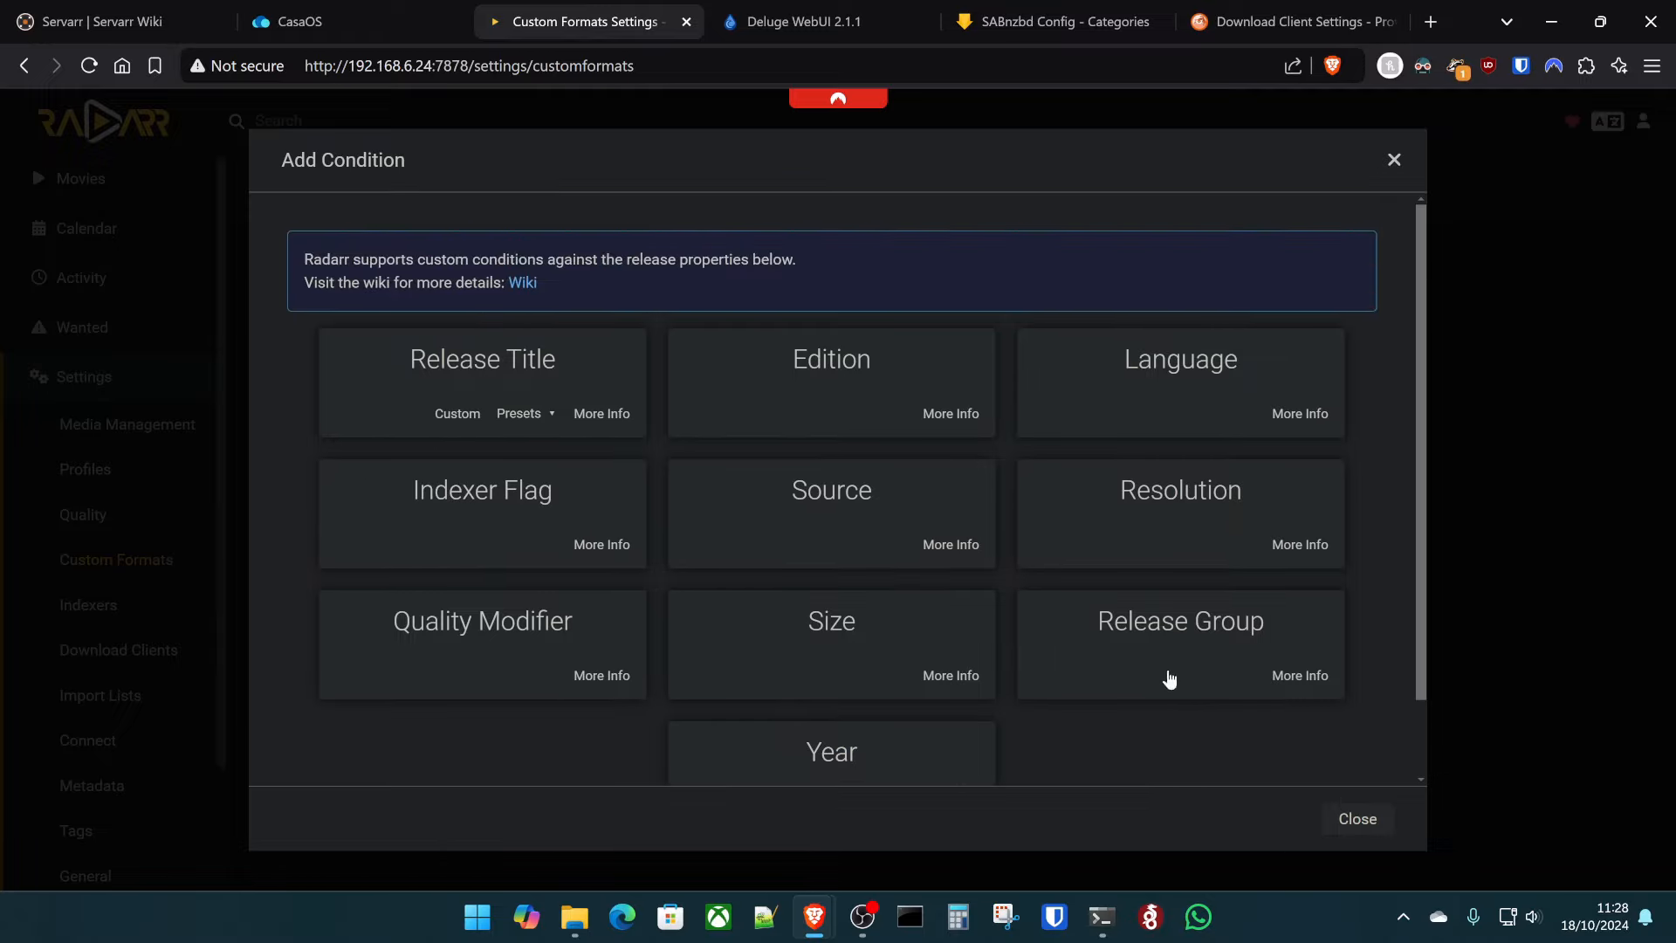
{"action": "scroll", "coordinate": [756, 604], "scroll_direction": "down", "scroll_amount": 1}
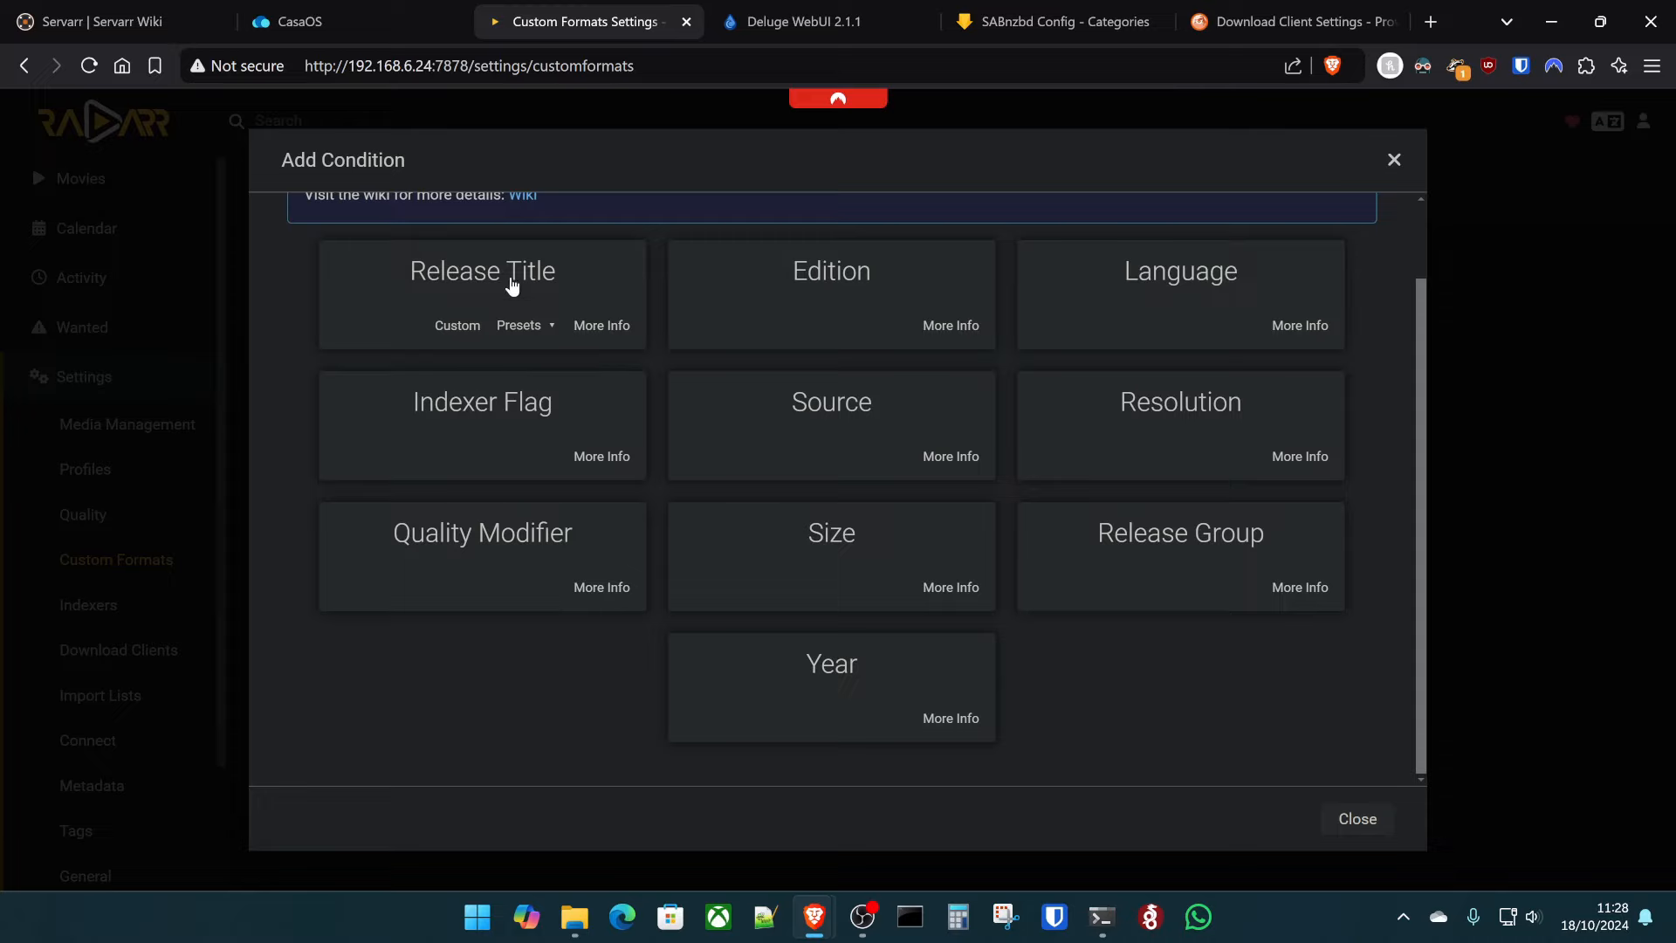
{"action": "left_click", "coordinate": [510, 326]}
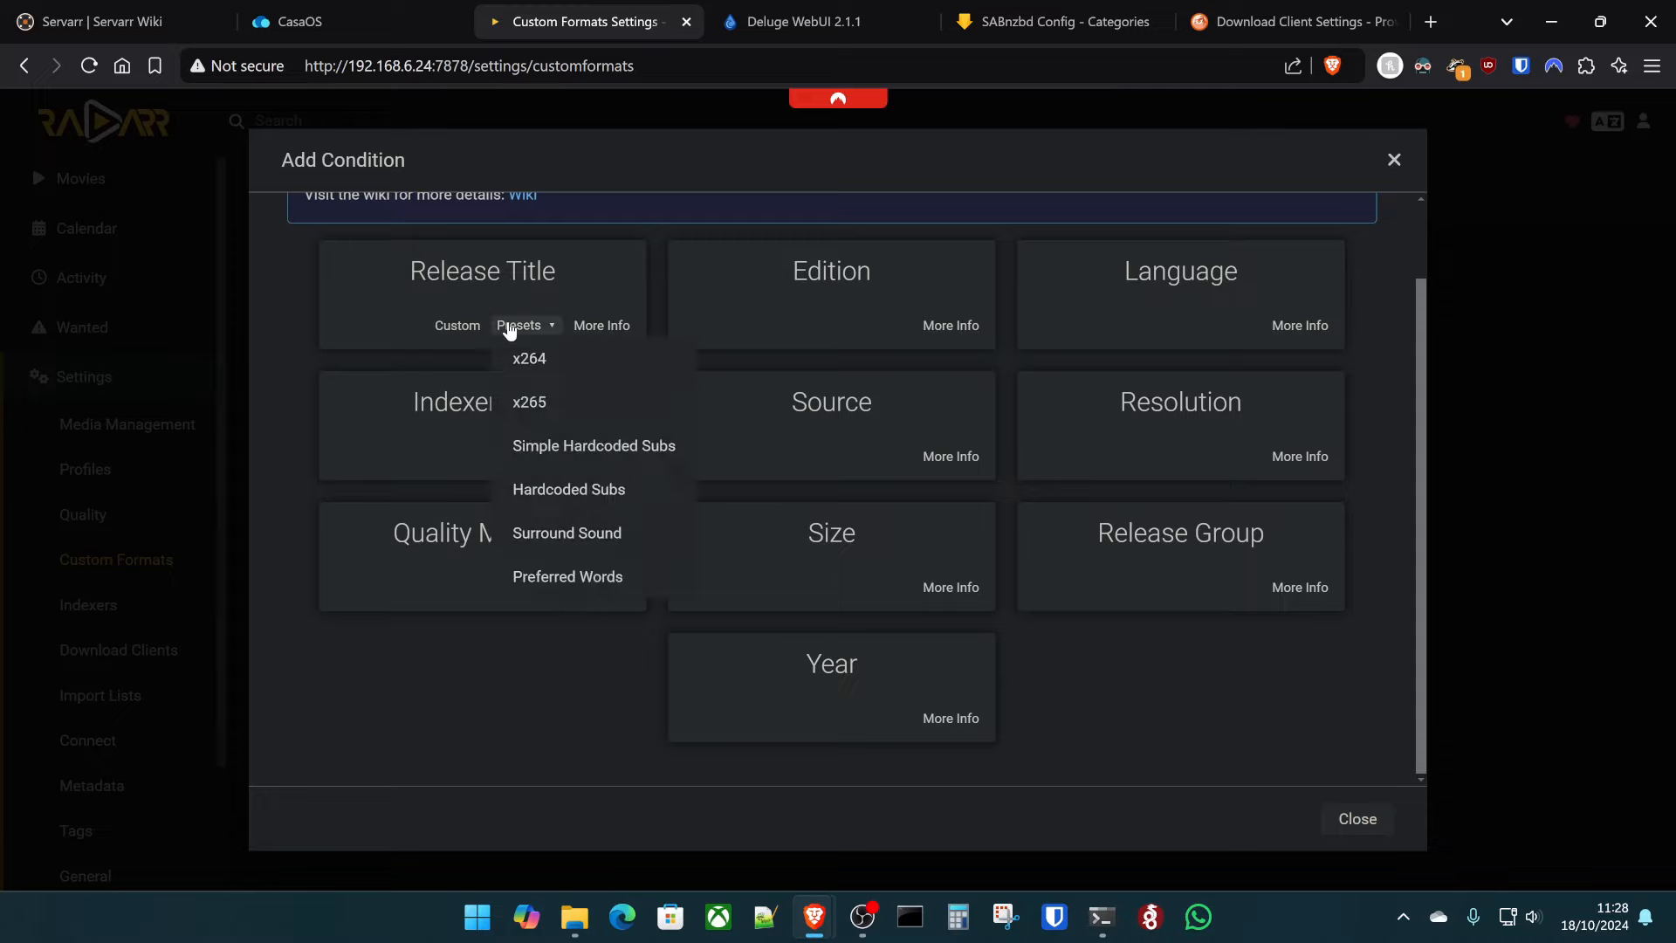
{"action": "left_click", "coordinate": [571, 416]}
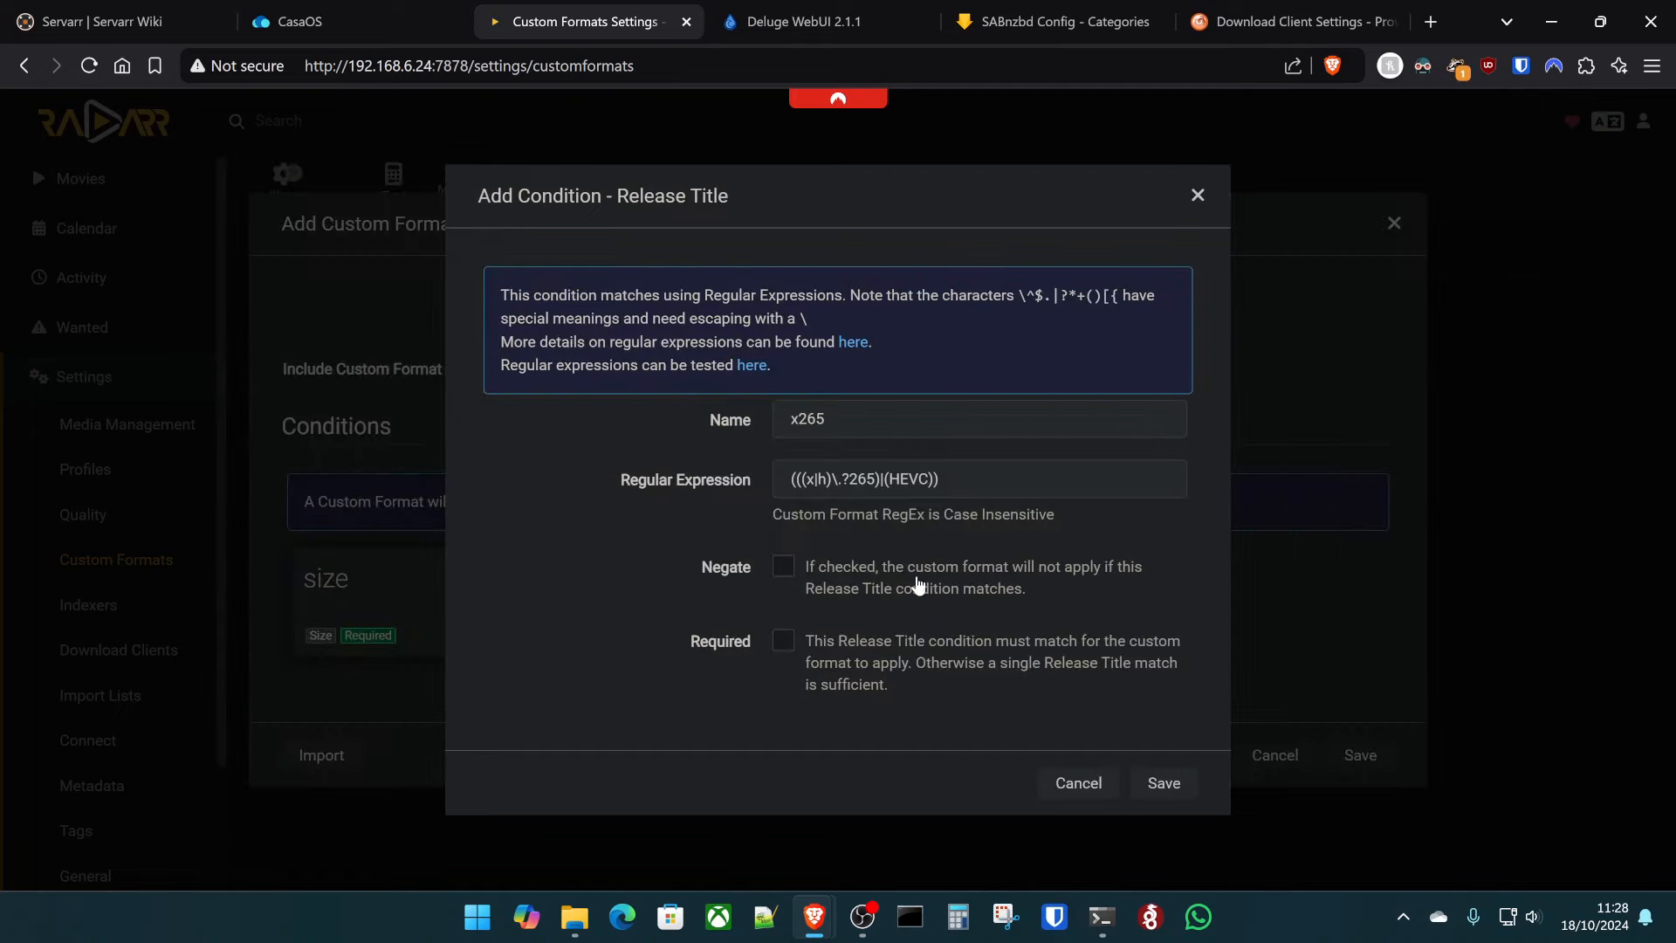
{"action": "left_click", "coordinate": [788, 646]}
{"action": "left_click", "coordinate": [1163, 783]}
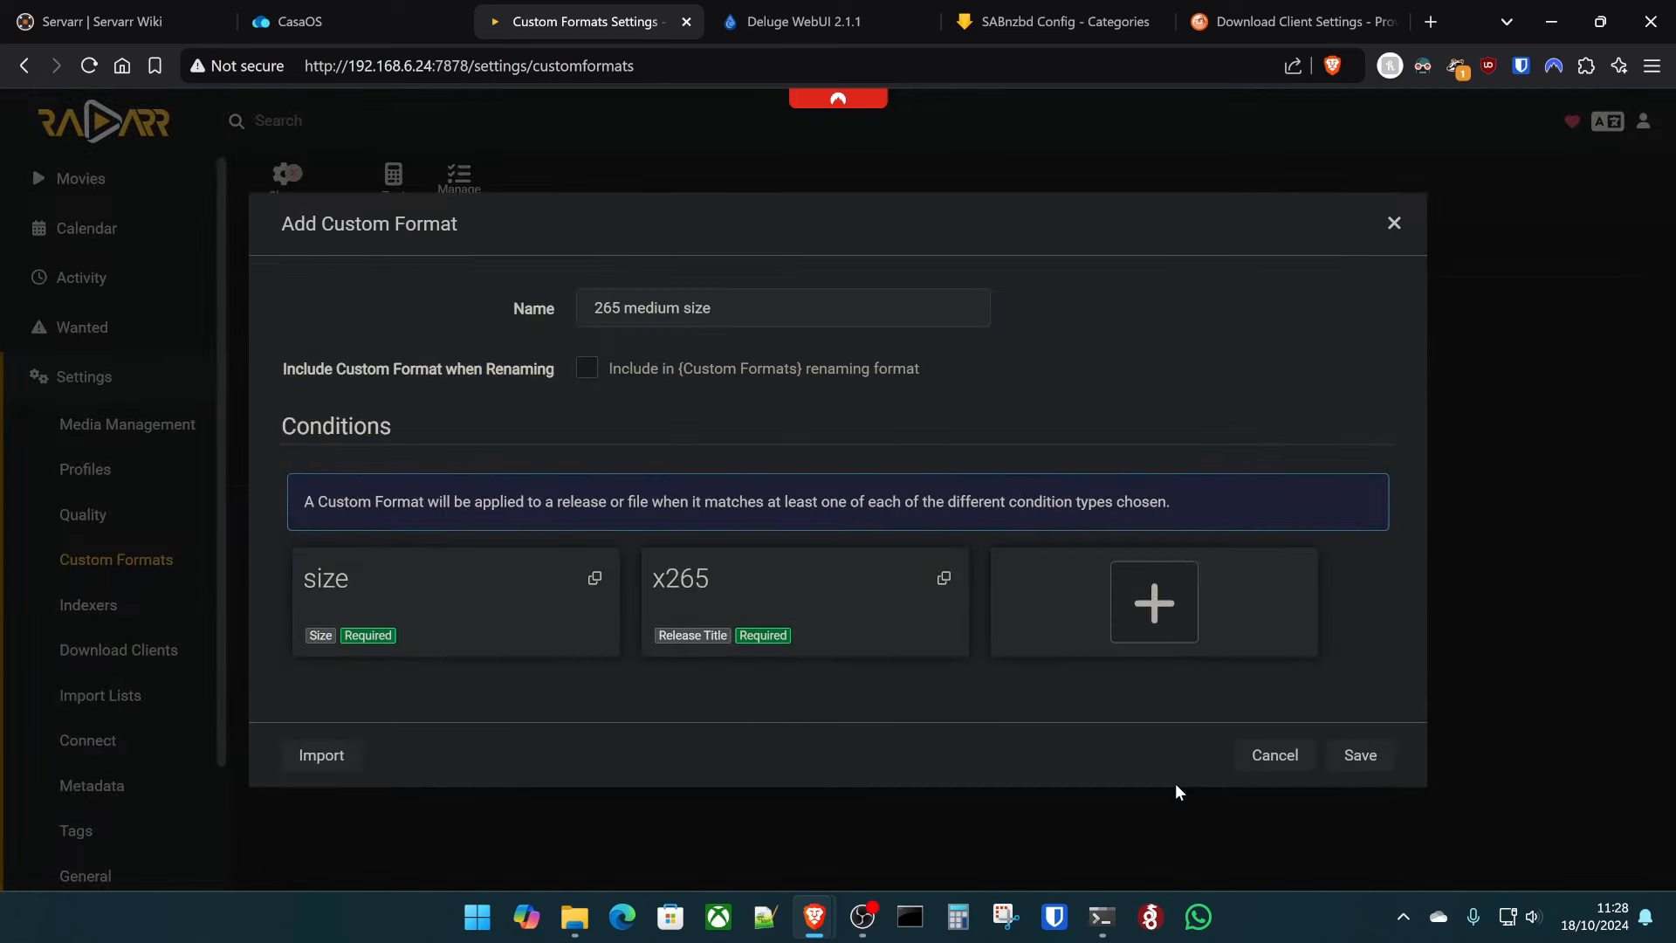
- Rename the format '265 and medium size', save it, and start a Night of the Living Dead search
{"action": "left_click", "coordinate": [628, 310]}
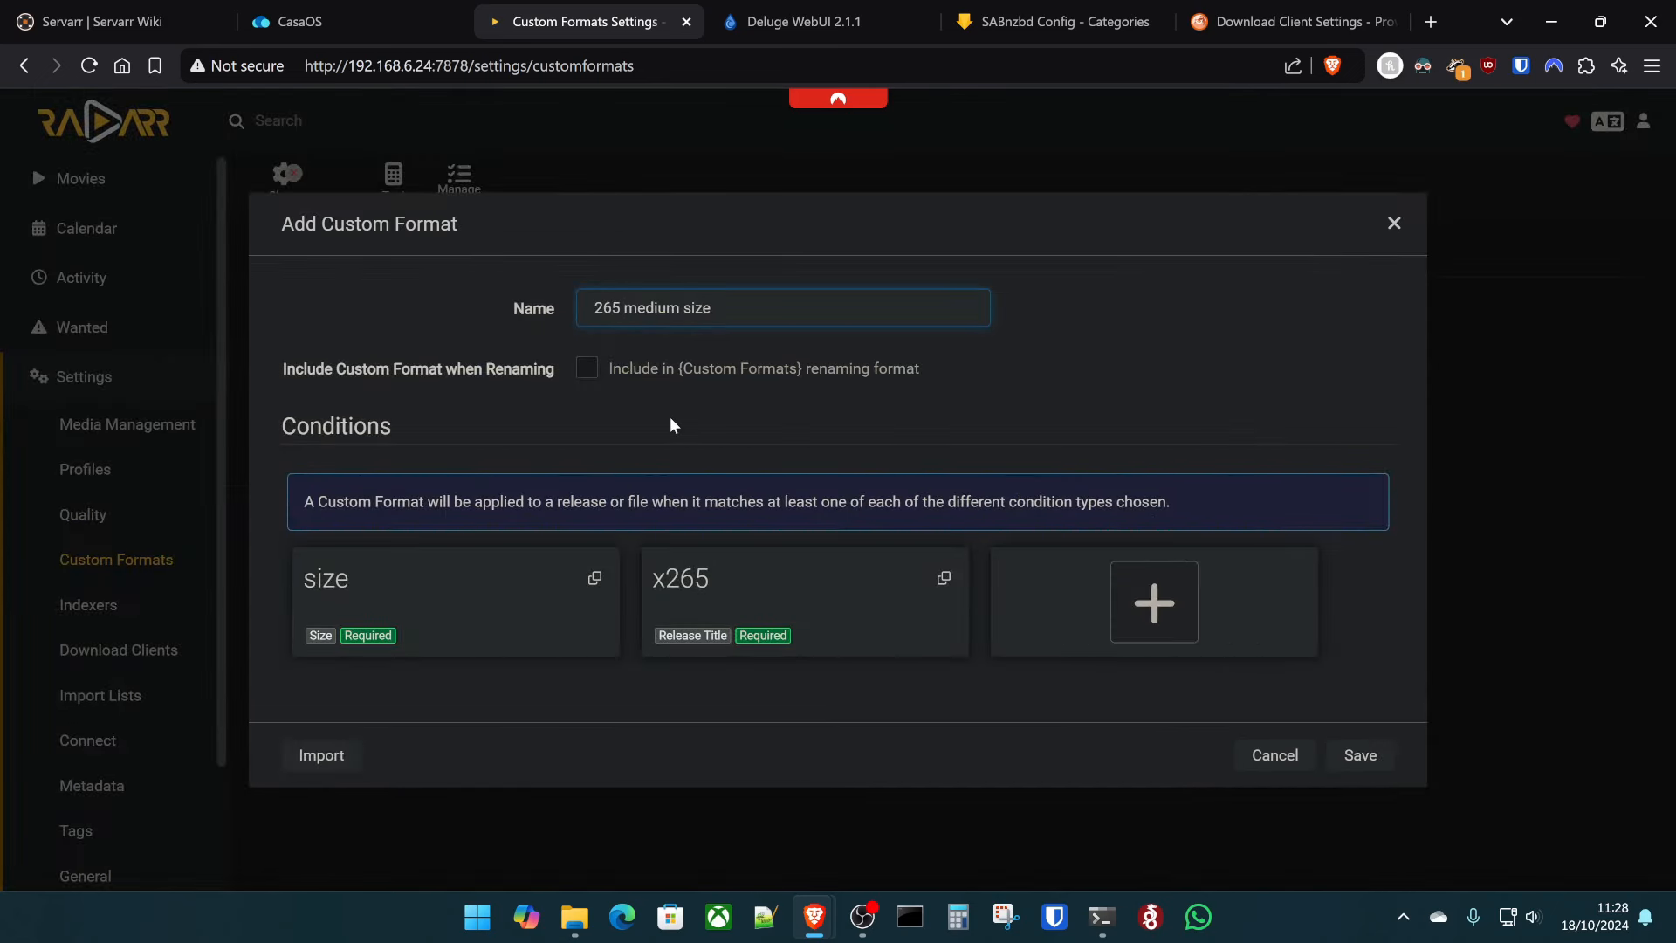
{"action": "type", "text": "and"}
{"action": "left_click", "coordinate": [1353, 755]}
{"action": "type", "text": "Night of the Living Dead 1698"}
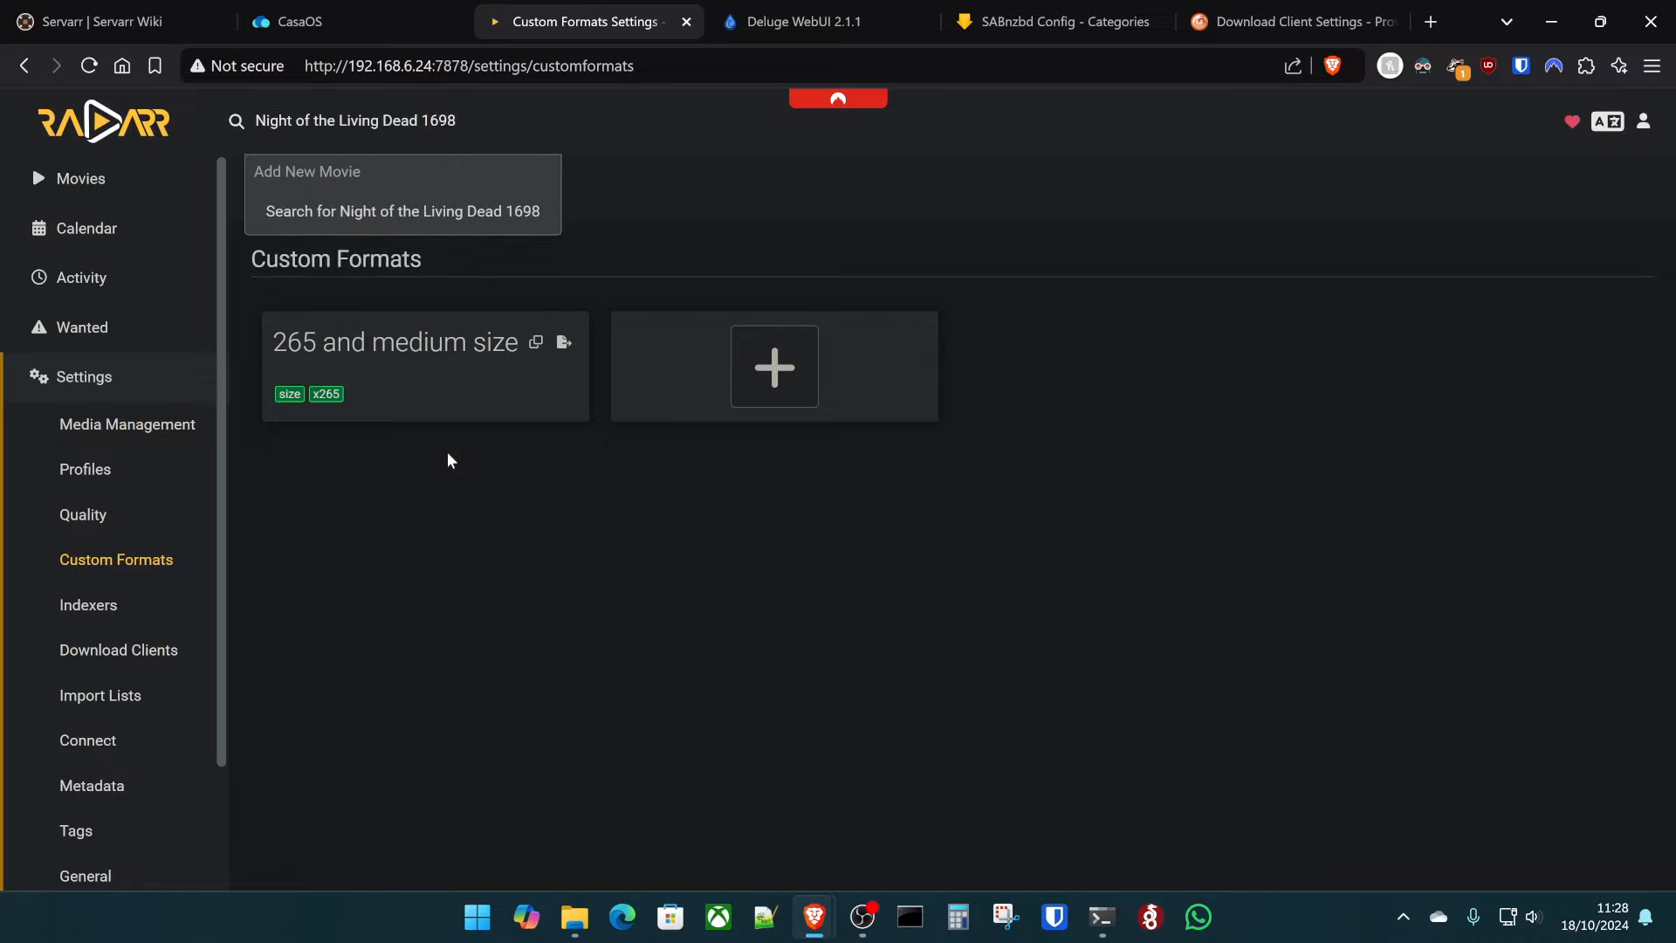
- Fix the search year and open the 1968 film's add options, then close them
{"action": "left_click", "coordinate": [419, 215]}
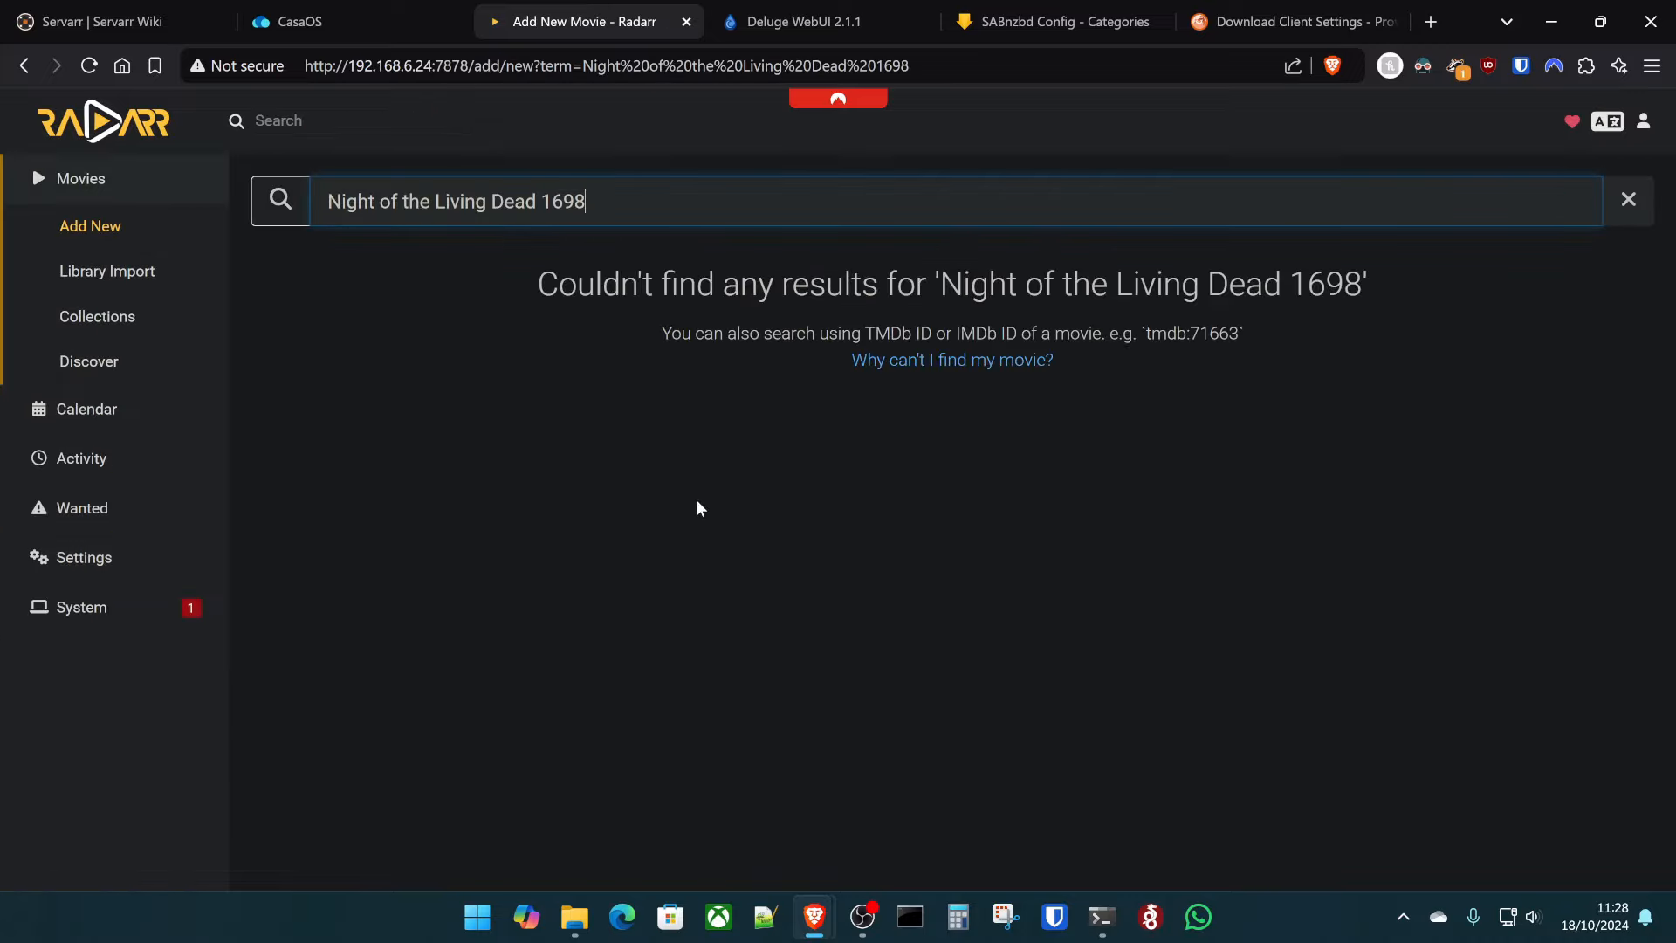
{"action": "key", "text": "BackSpace"}
{"action": "key", "text": "BackSpace"}
{"action": "key", "text": "BackSpace"}
{"action": "key", "text": "BackSpace"}
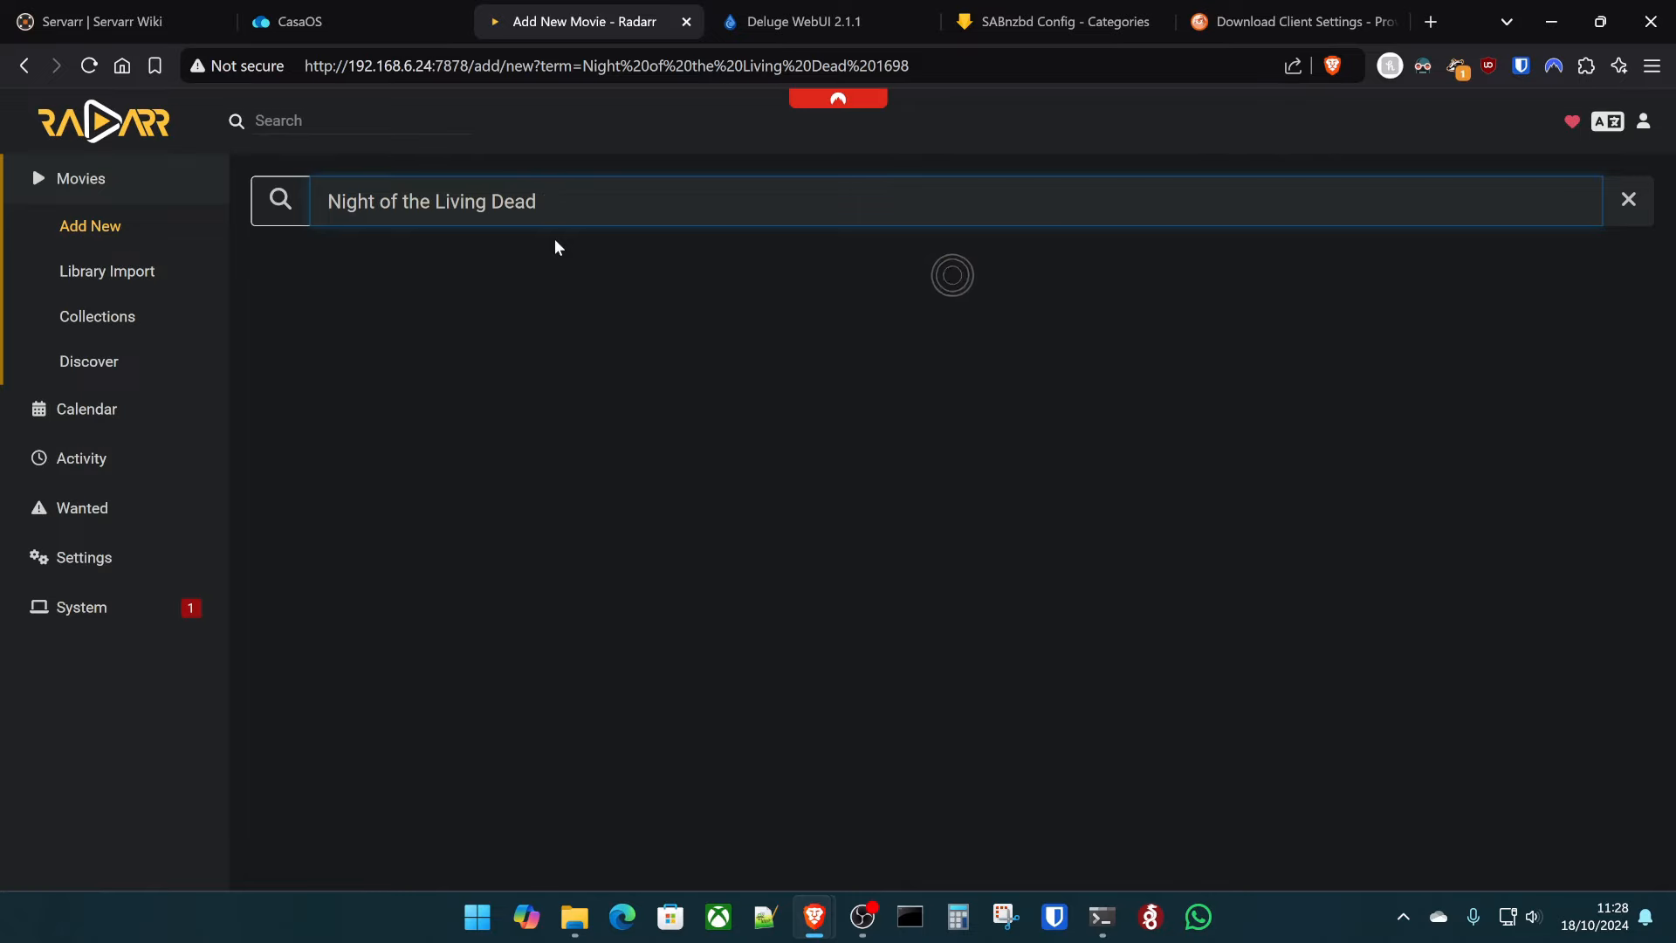
{"action": "left_click", "coordinate": [867, 322]}
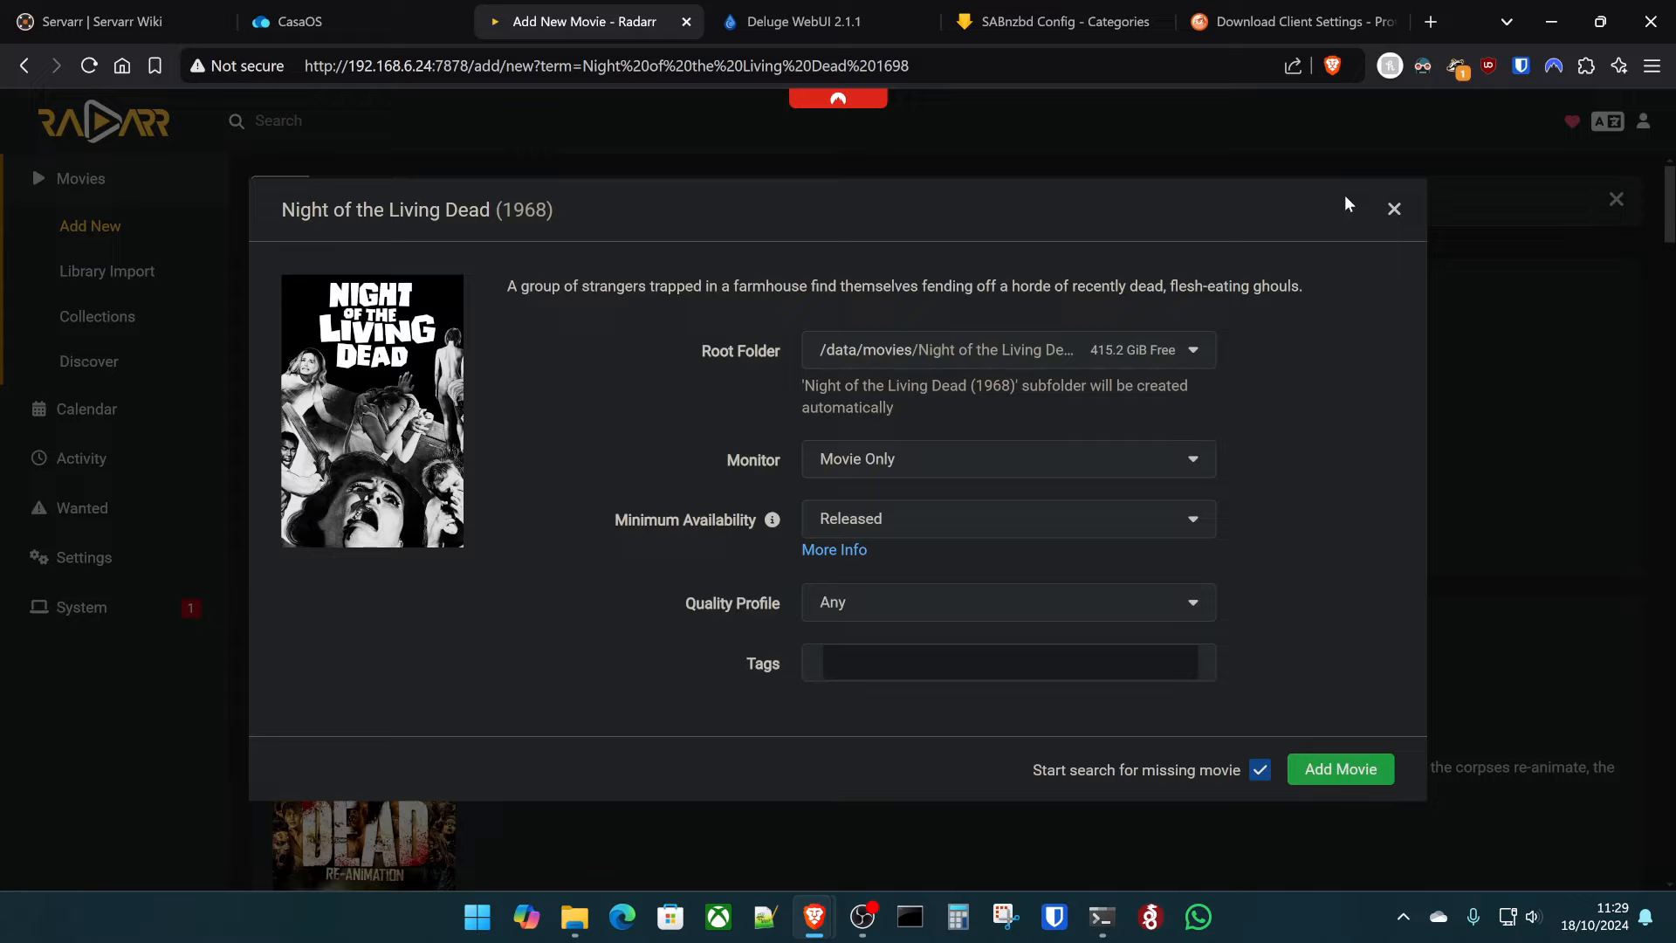
{"action": "left_click", "coordinate": [1393, 208]}
- Reopen the 1968 film to check its quality profiles, then go to Settings
{"action": "scroll", "coordinate": [759, 611], "scroll_direction": "down", "scroll_amount": 15}
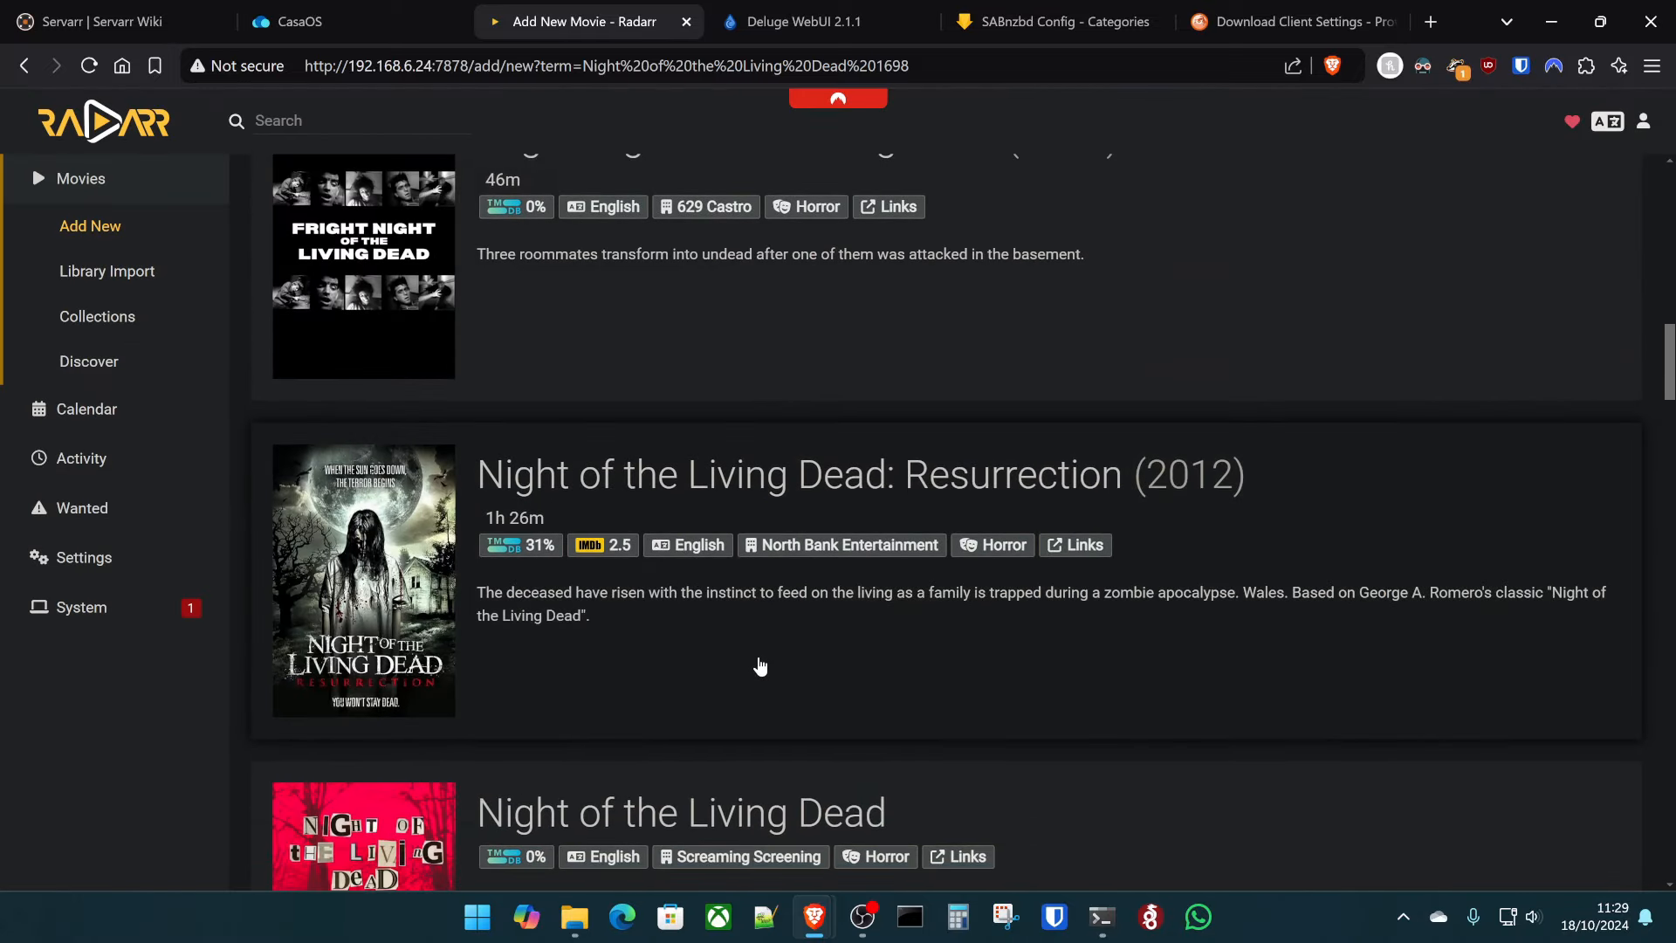
{"action": "scroll", "coordinate": [760, 666], "scroll_direction": "up", "scroll_amount": 15}
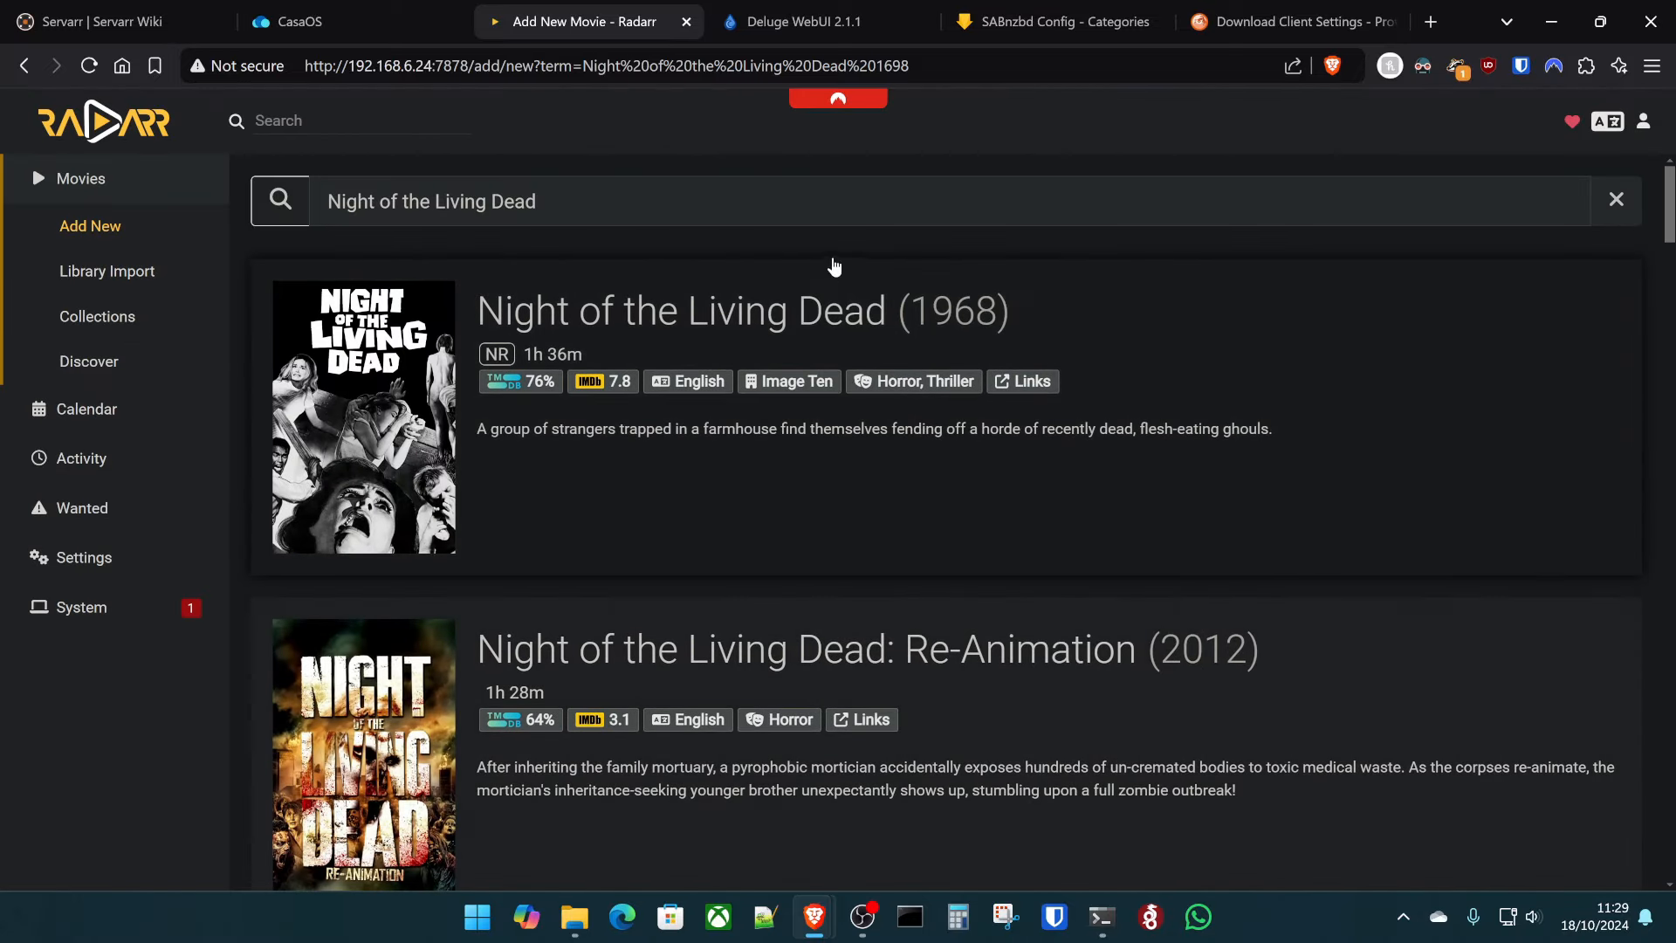
{"action": "left_click", "coordinate": [829, 220]}
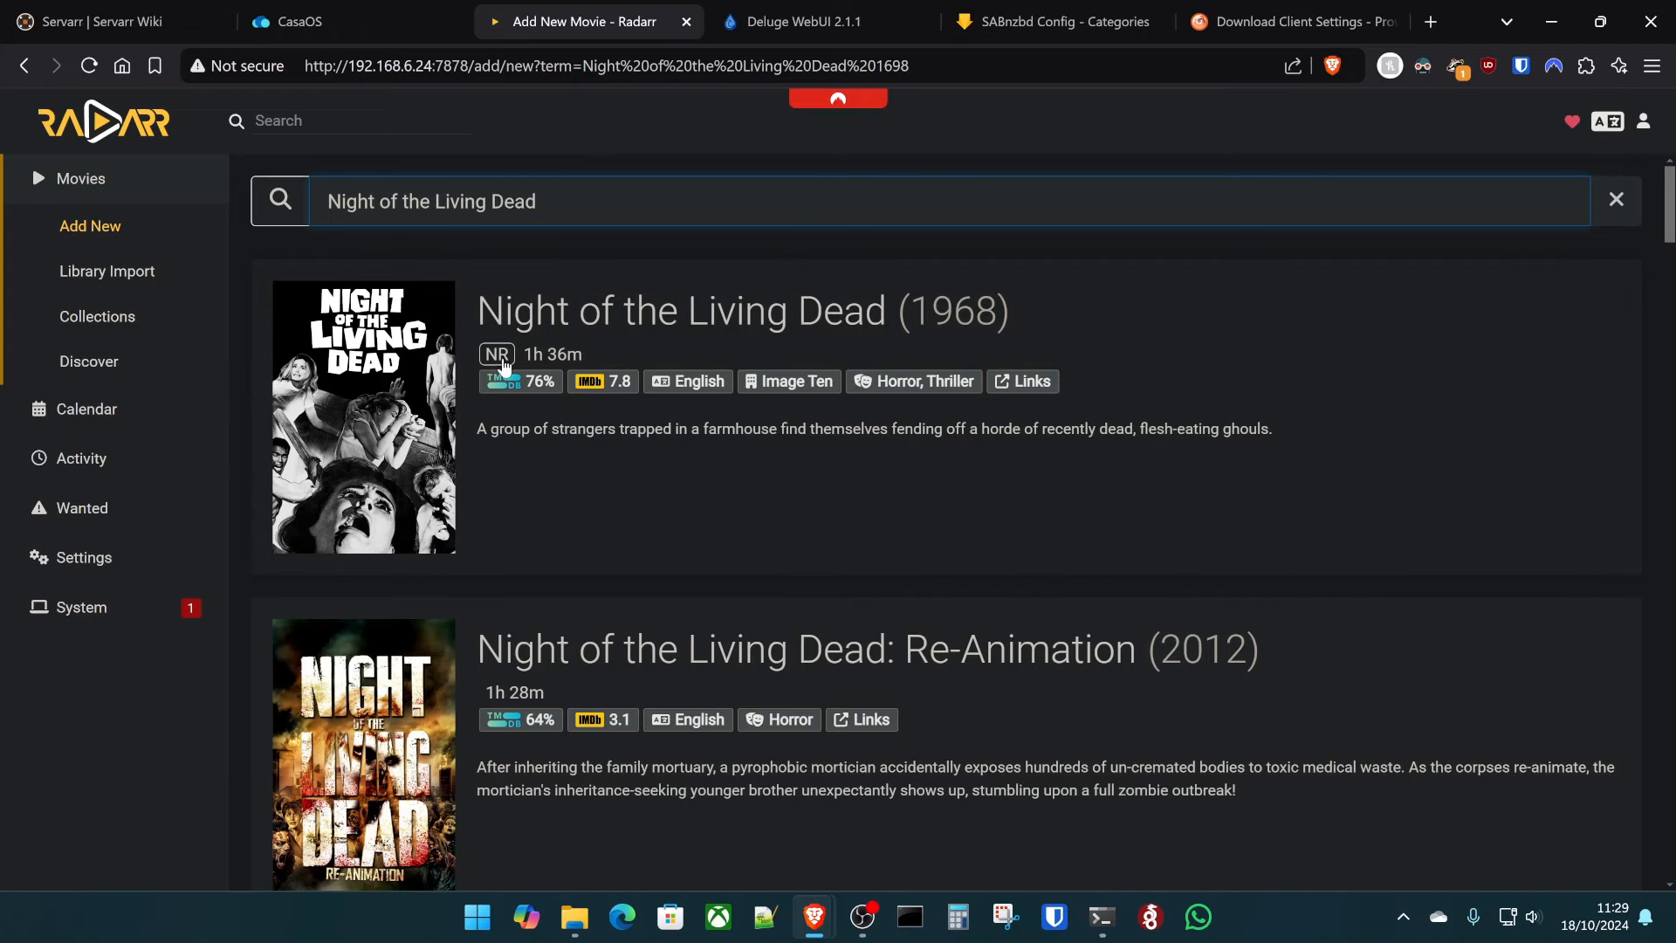
{"action": "left_click", "coordinate": [639, 316]}
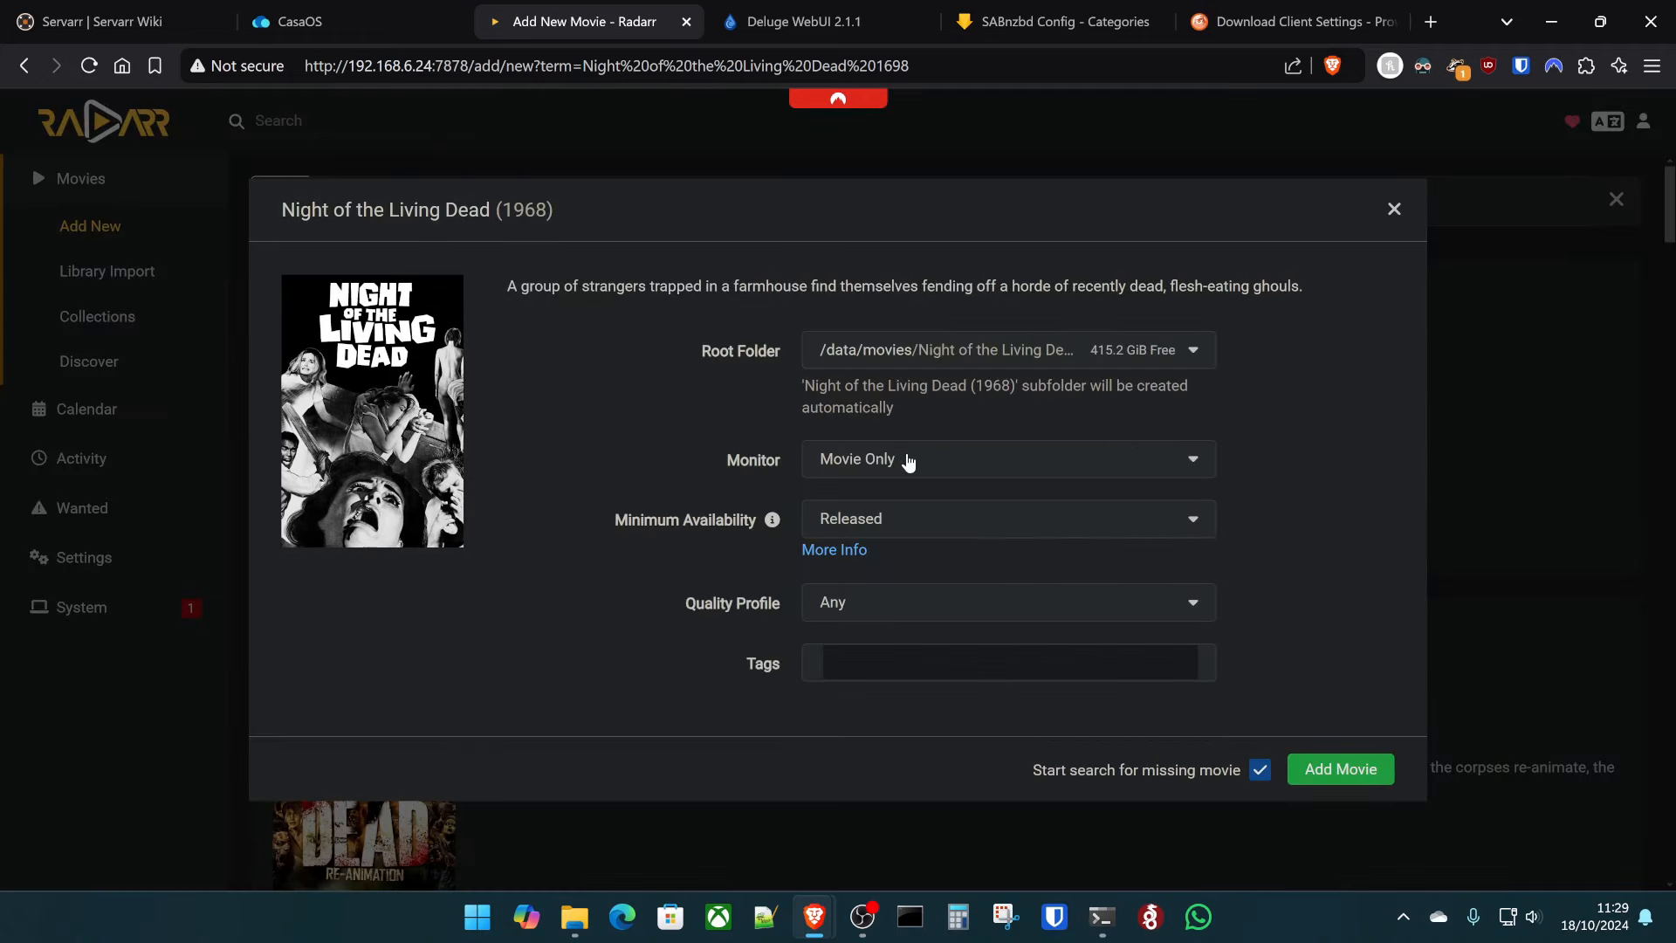
{"action": "left_click", "coordinate": [884, 611]}
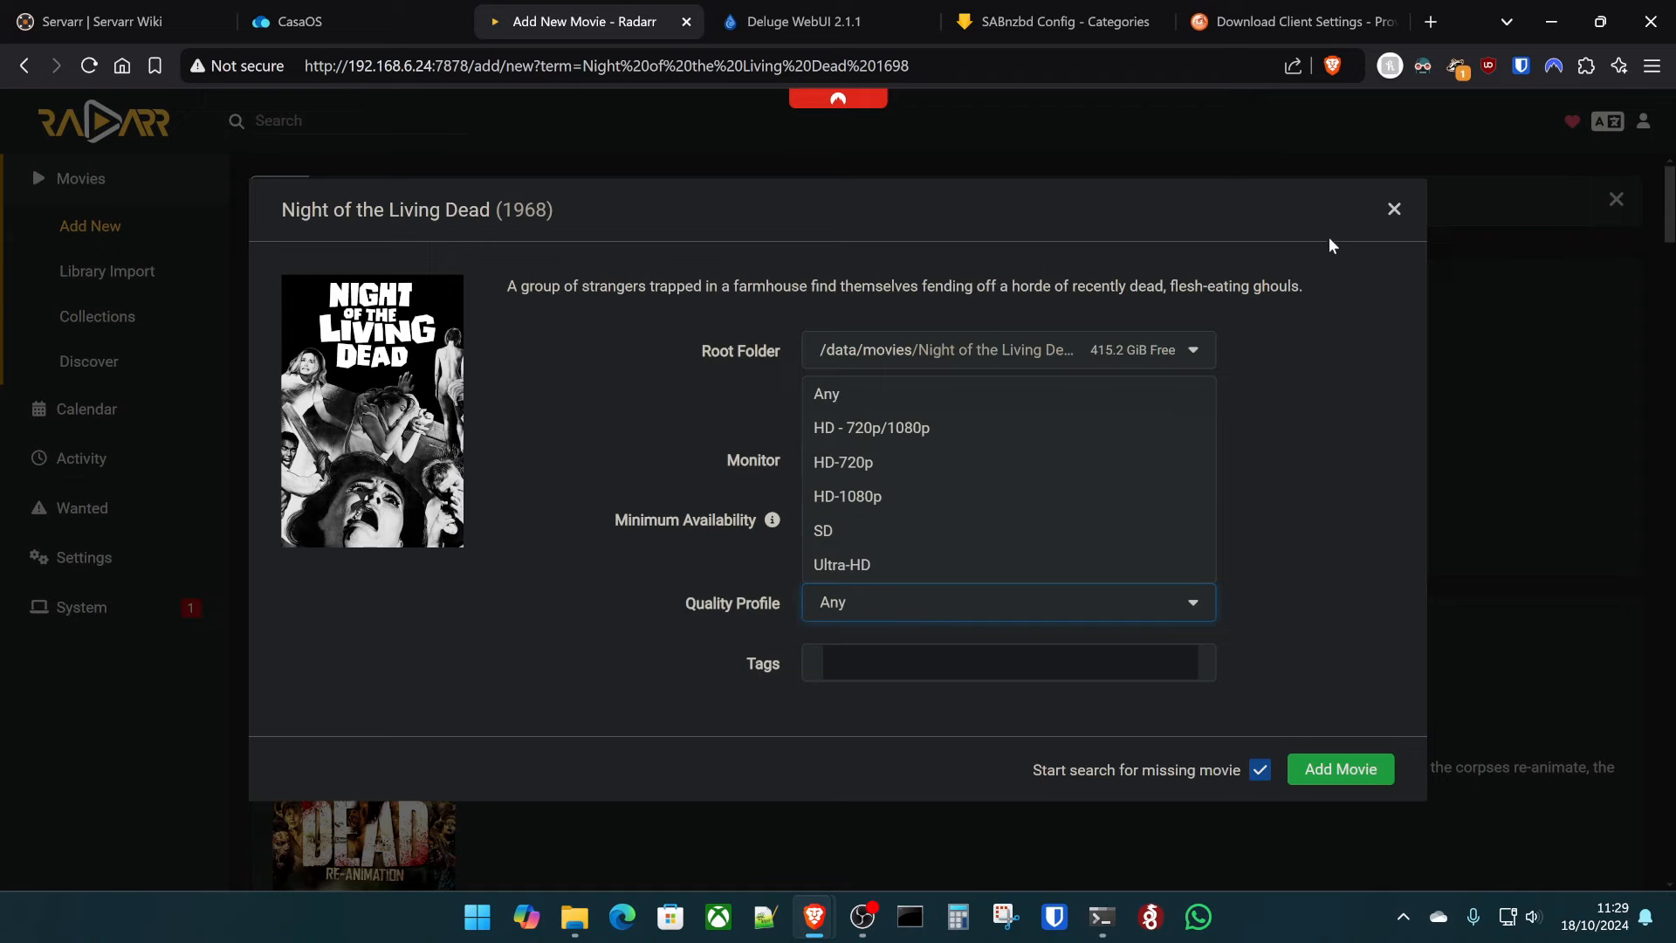
{"action": "left_click", "coordinate": [1394, 209]}
{"action": "left_click", "coordinate": [103, 558]}
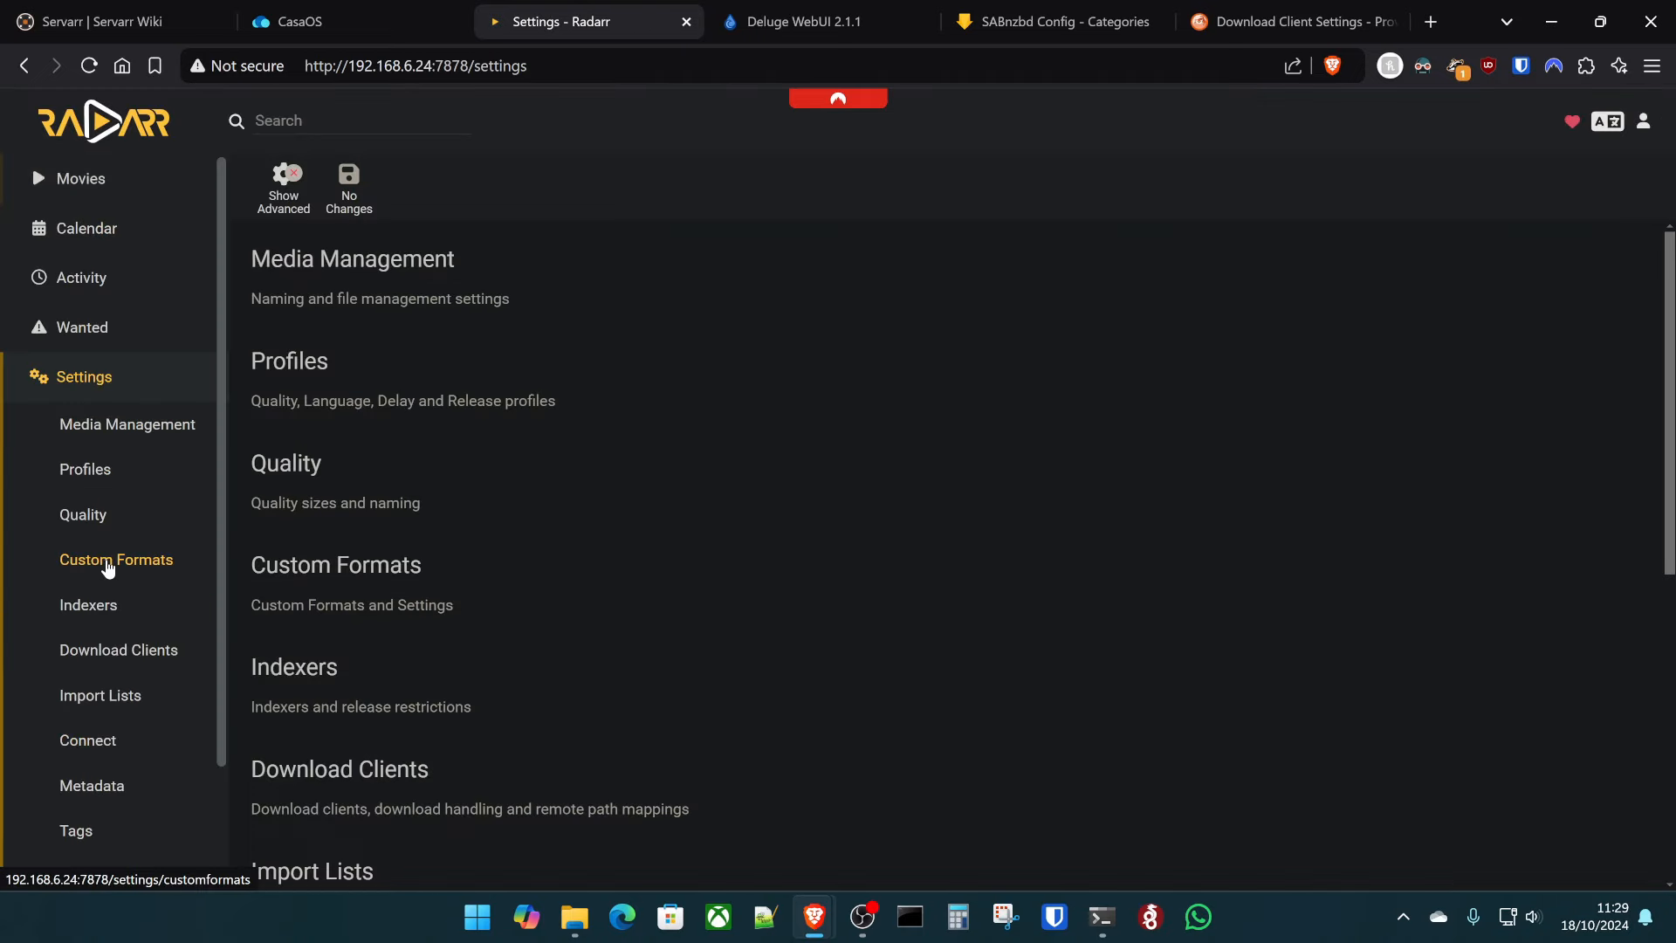
- In HD - 720p/1080p, score '265 and medium size' at 10 with minimum custom format score 10
{"action": "left_click", "coordinate": [279, 365]}
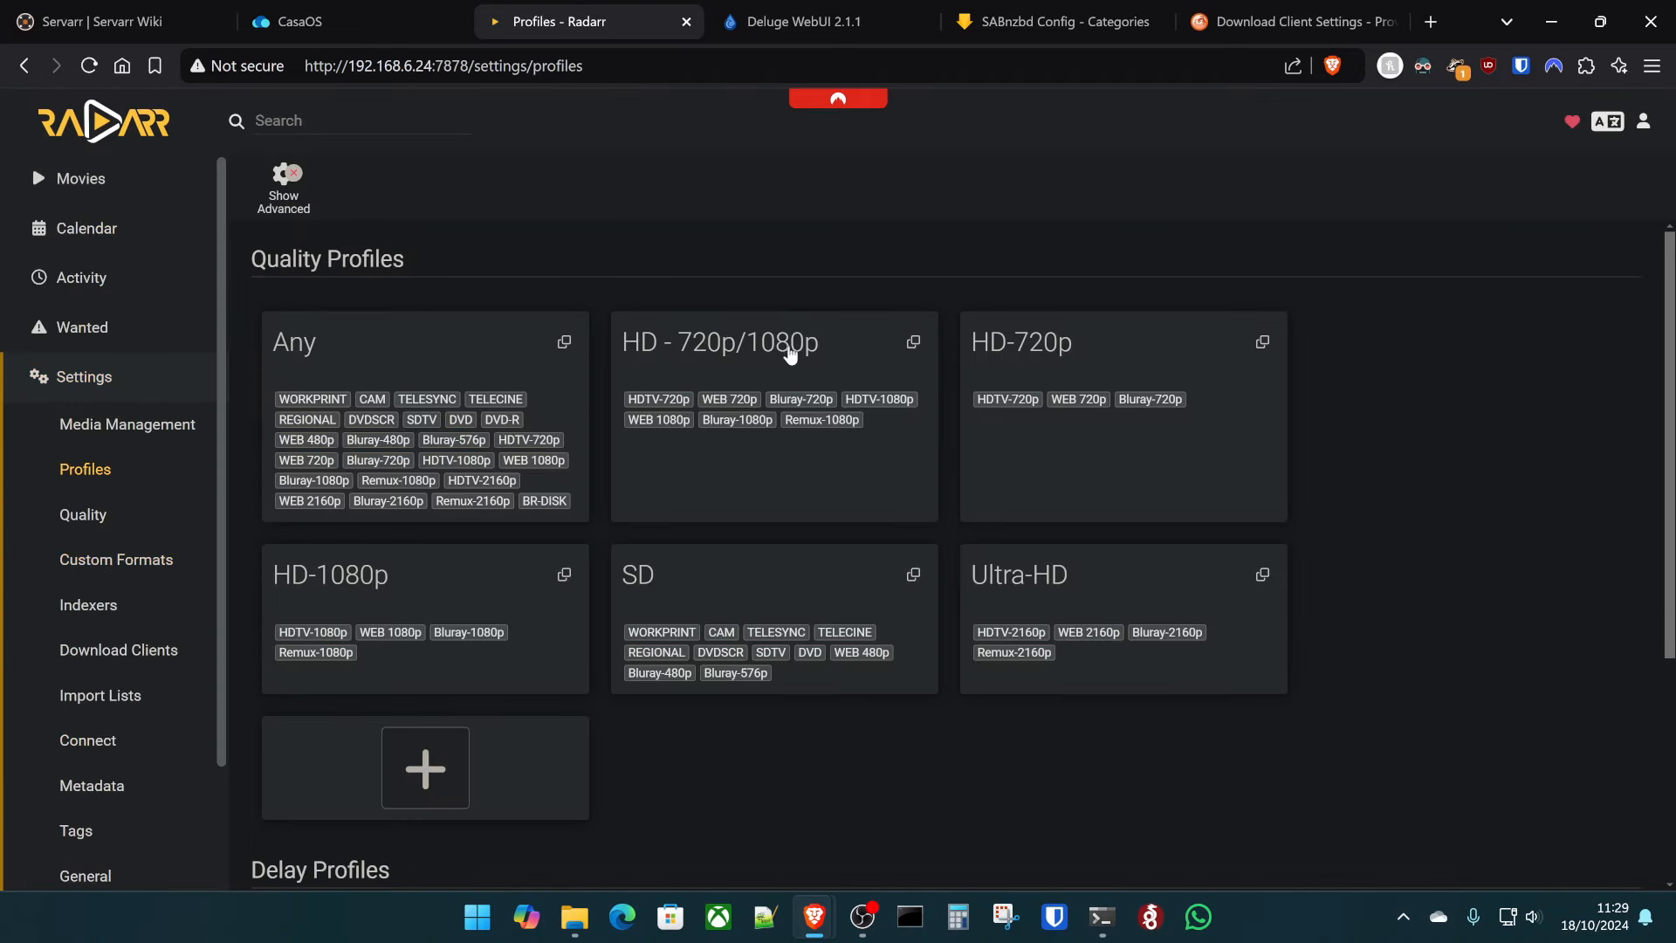
{"action": "left_click", "coordinate": [791, 353]}
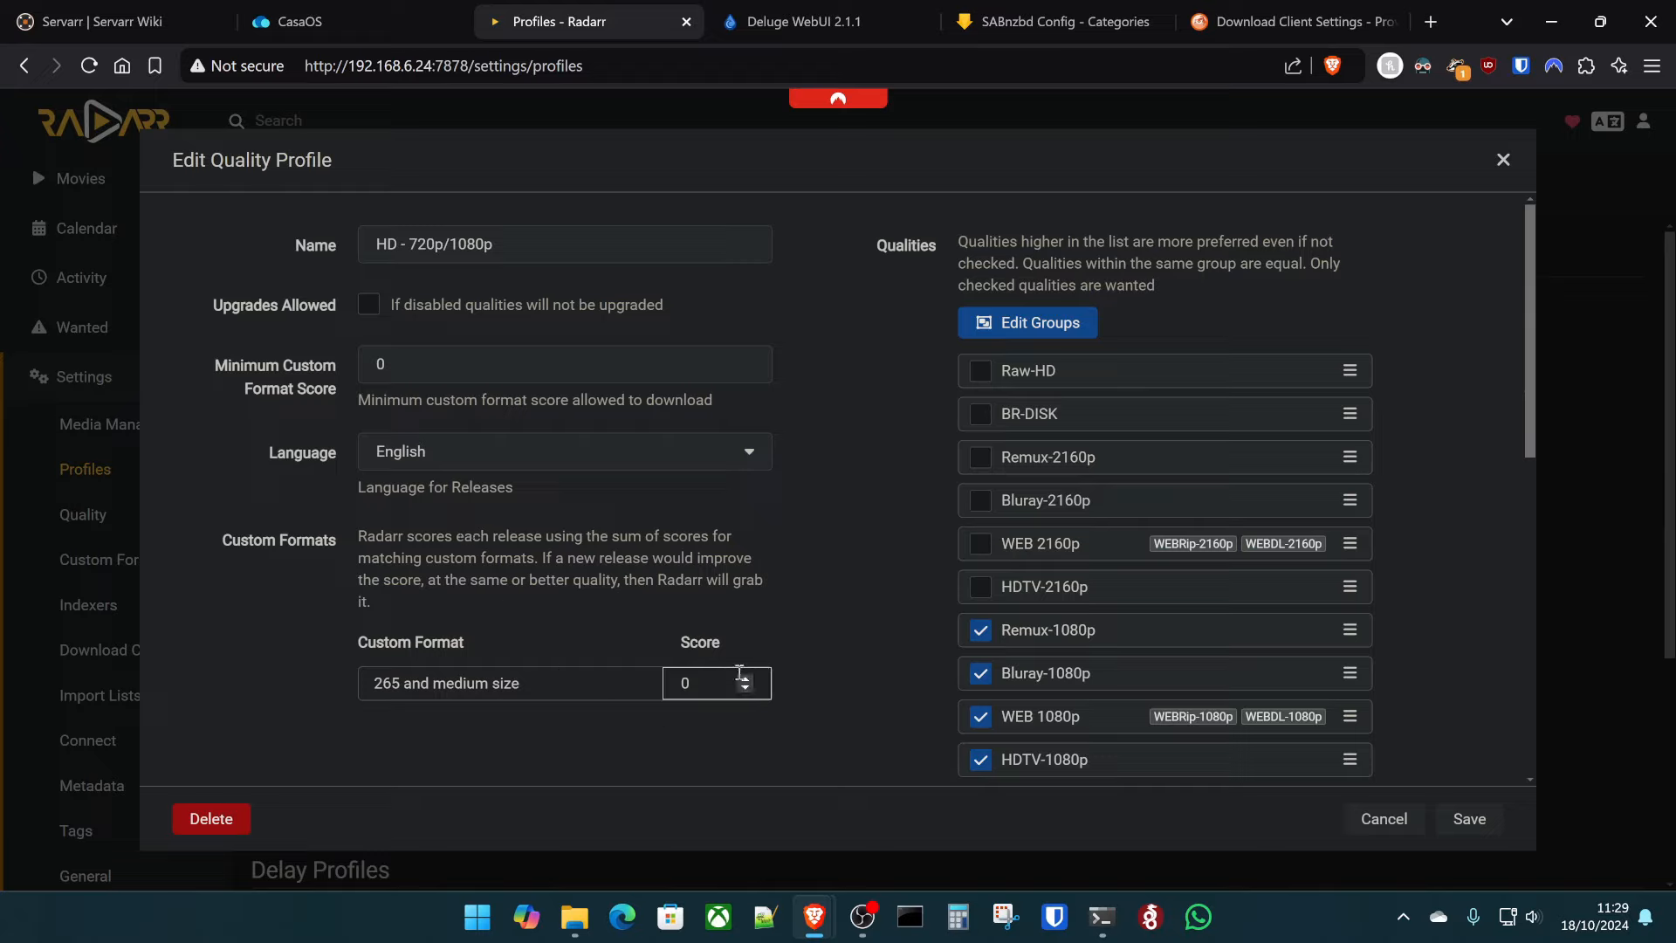
{"action": "double_click", "coordinate": [695, 669]}
{"action": "type", "text": "10"}
{"action": "left_click", "coordinate": [820, 630]}
{"action": "left_click", "coordinate": [459, 374]}
{"action": "double_click", "coordinate": [460, 375]}
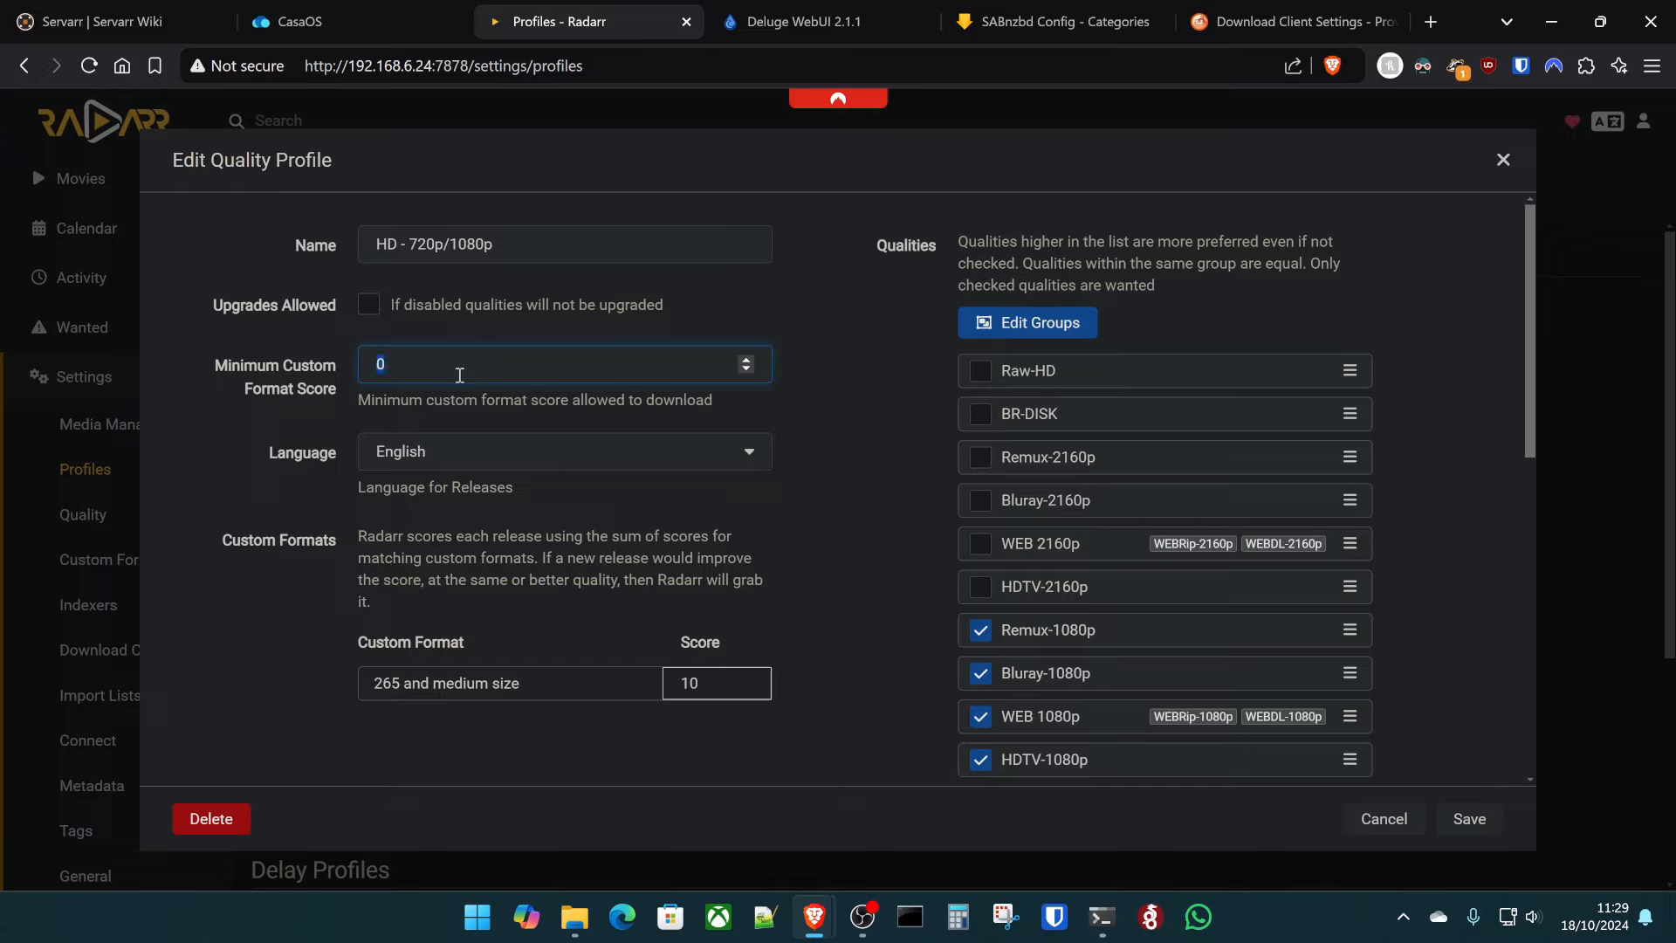
{"action": "type", "text": "10"}
{"action": "left_click", "coordinate": [859, 499]}
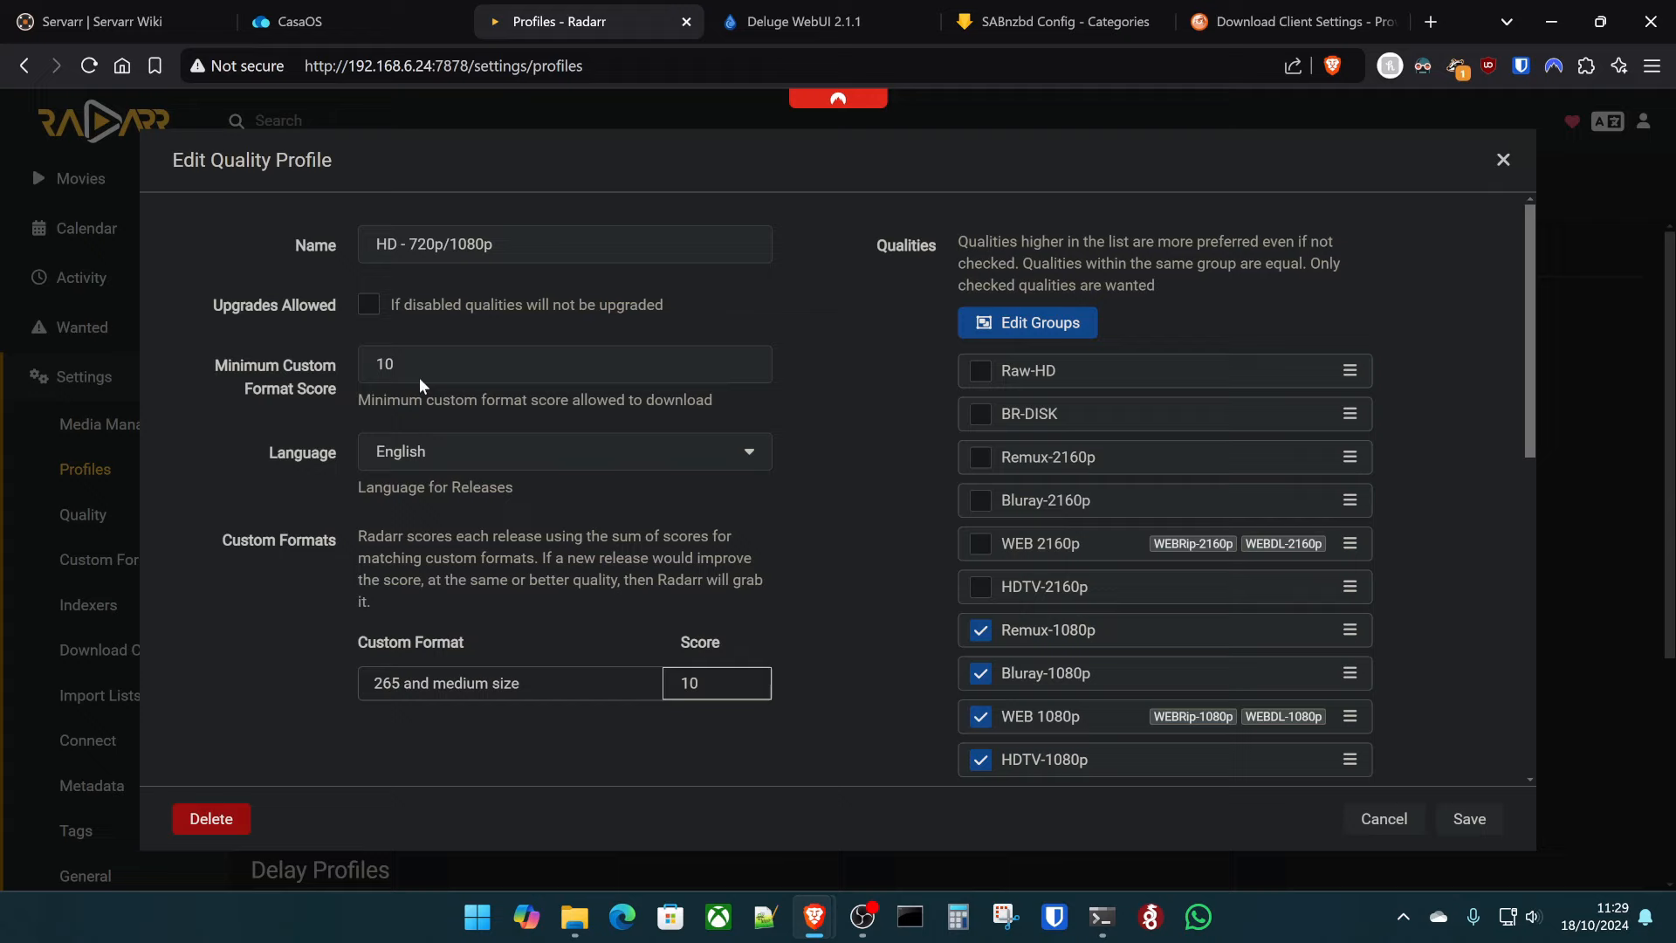
- Untick Remux-1080p from the profile's qualities and save the profile
{"action": "scroll", "coordinate": [1104, 519], "scroll_direction": "down", "scroll_amount": 3}
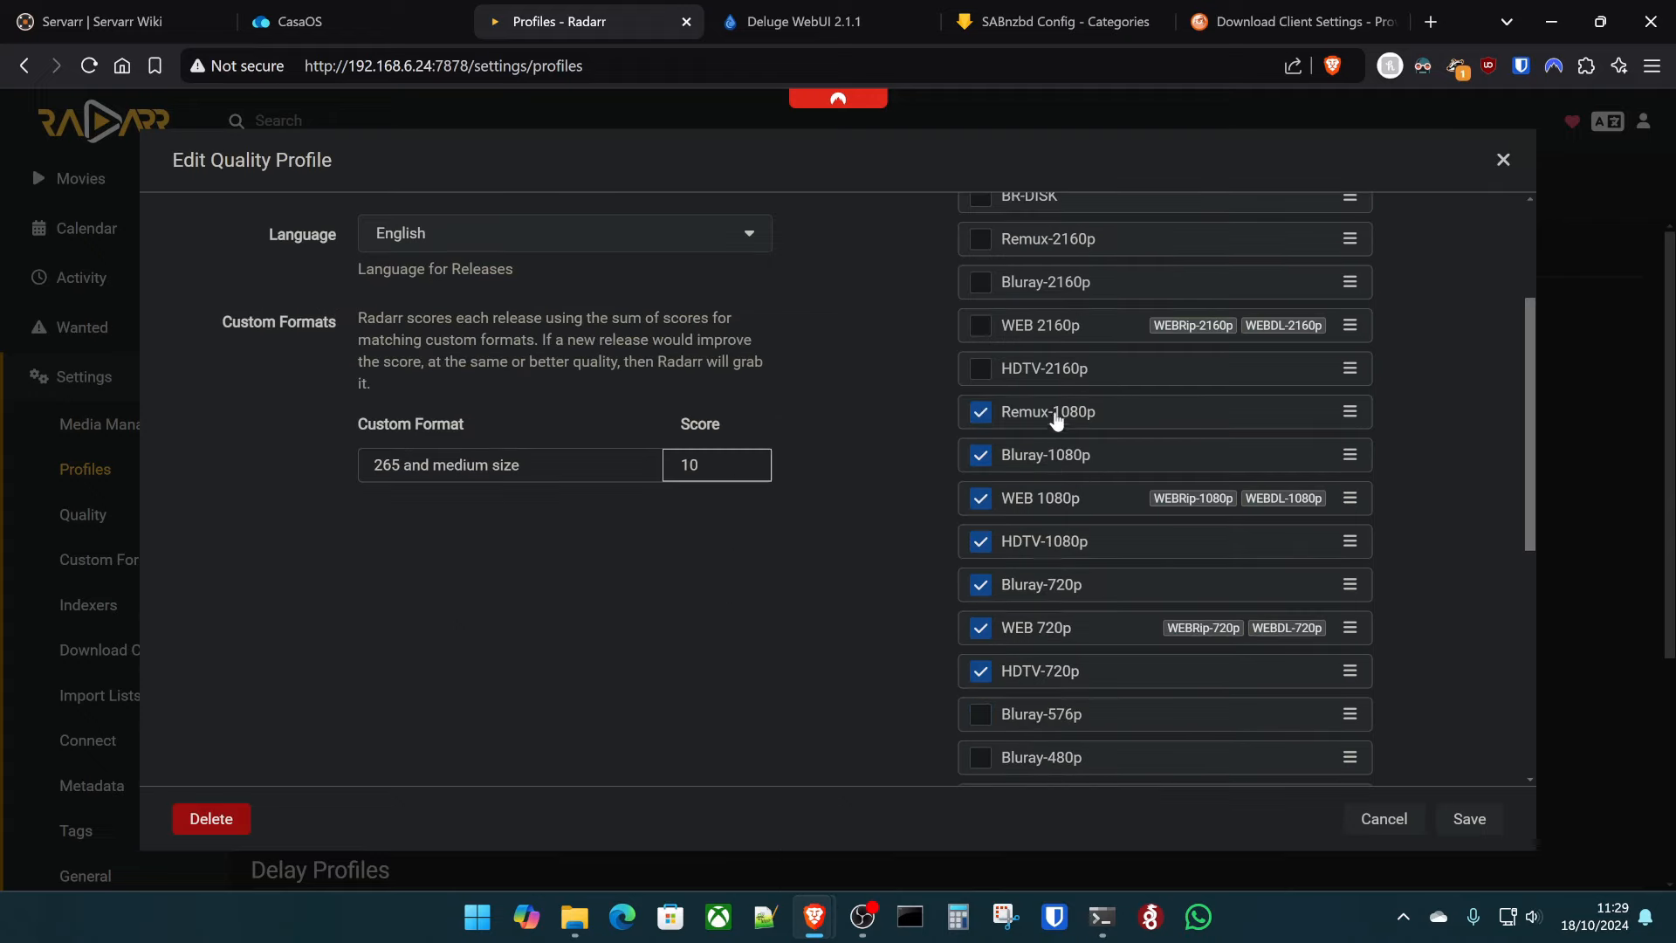
{"action": "left_click", "coordinate": [982, 415]}
{"action": "scroll", "coordinate": [1026, 654], "scroll_direction": "down", "scroll_amount": 5}
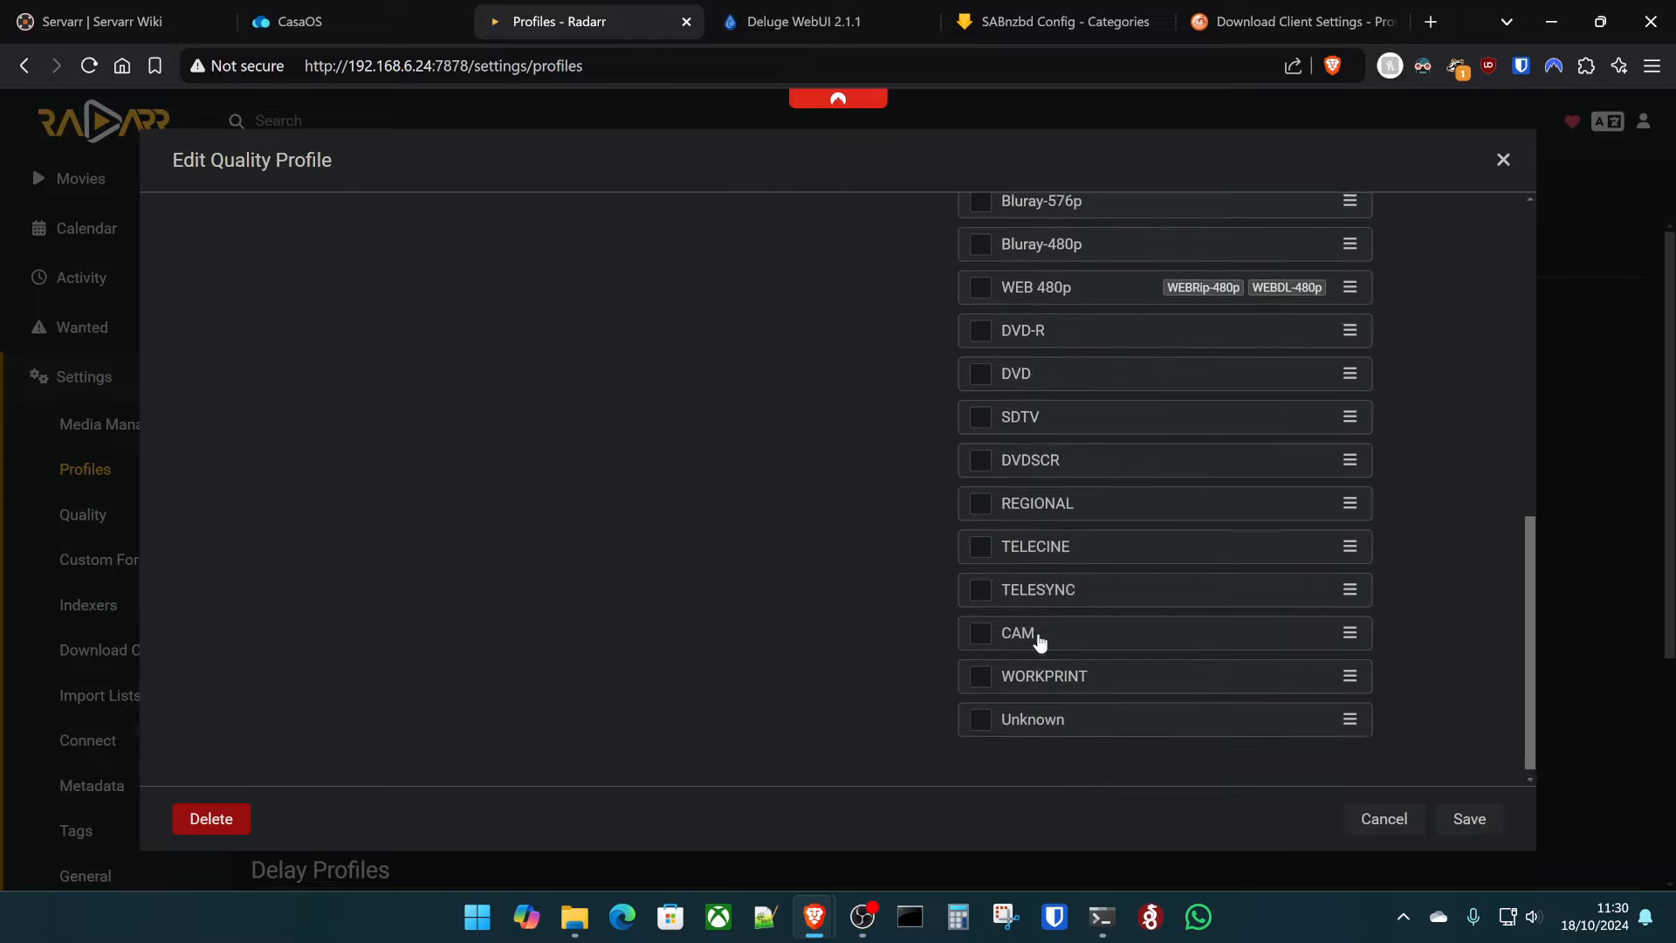
{"action": "scroll", "coordinate": [1026, 654], "scroll_direction": "up", "scroll_amount": 8}
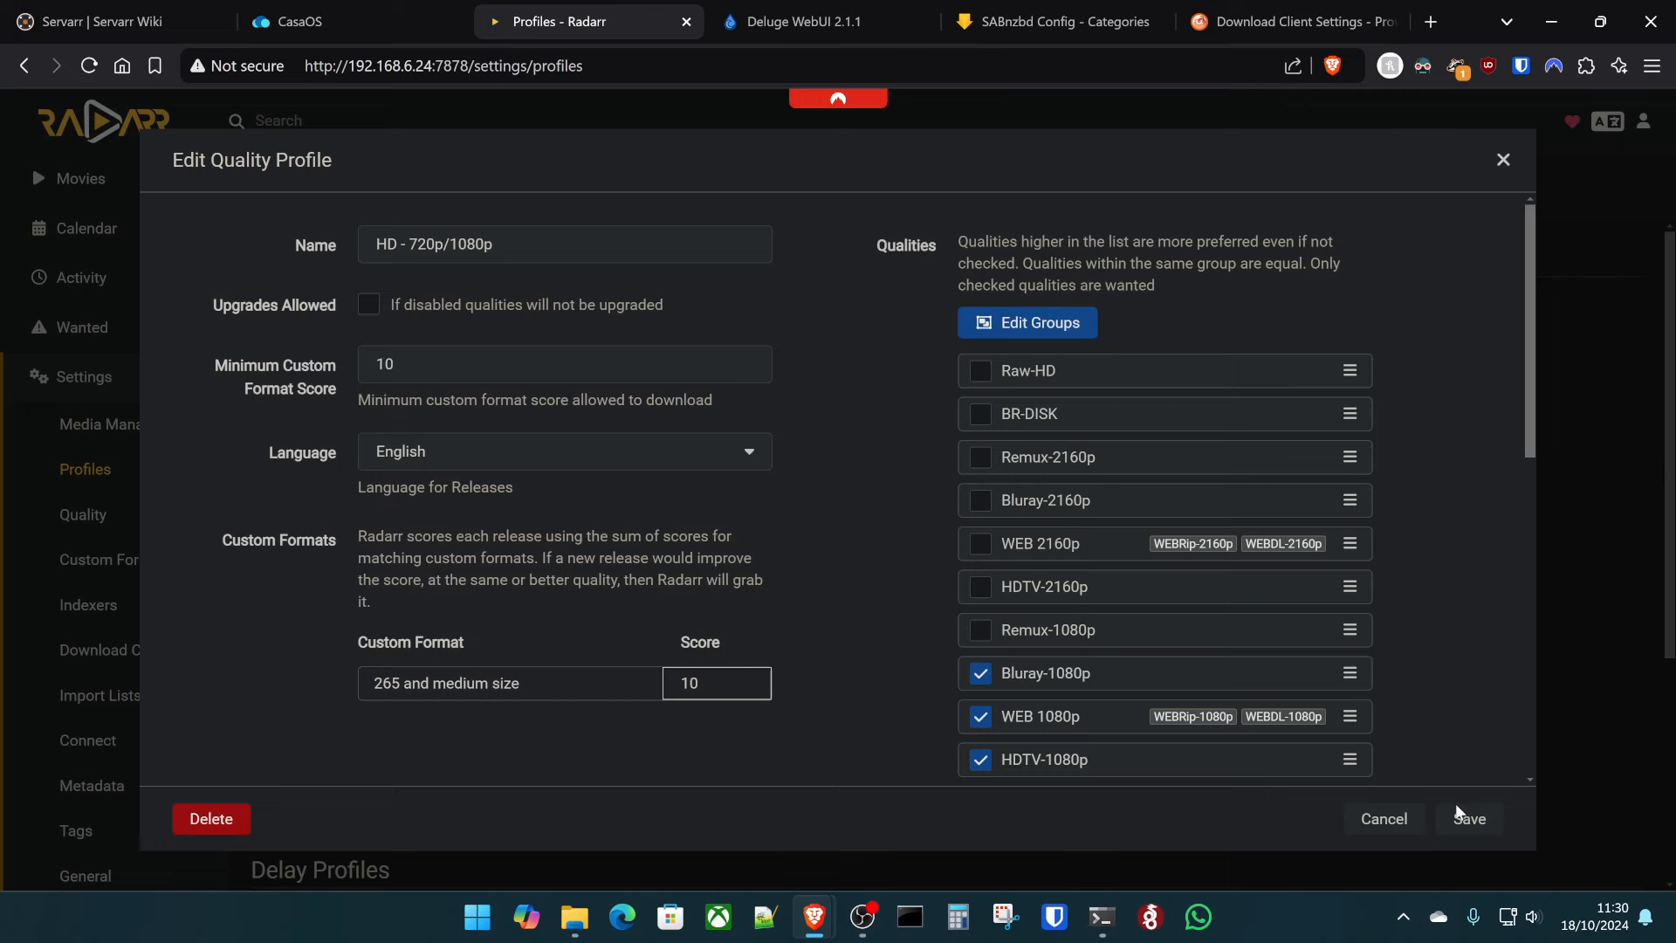
{"action": "left_click", "coordinate": [1475, 821]}
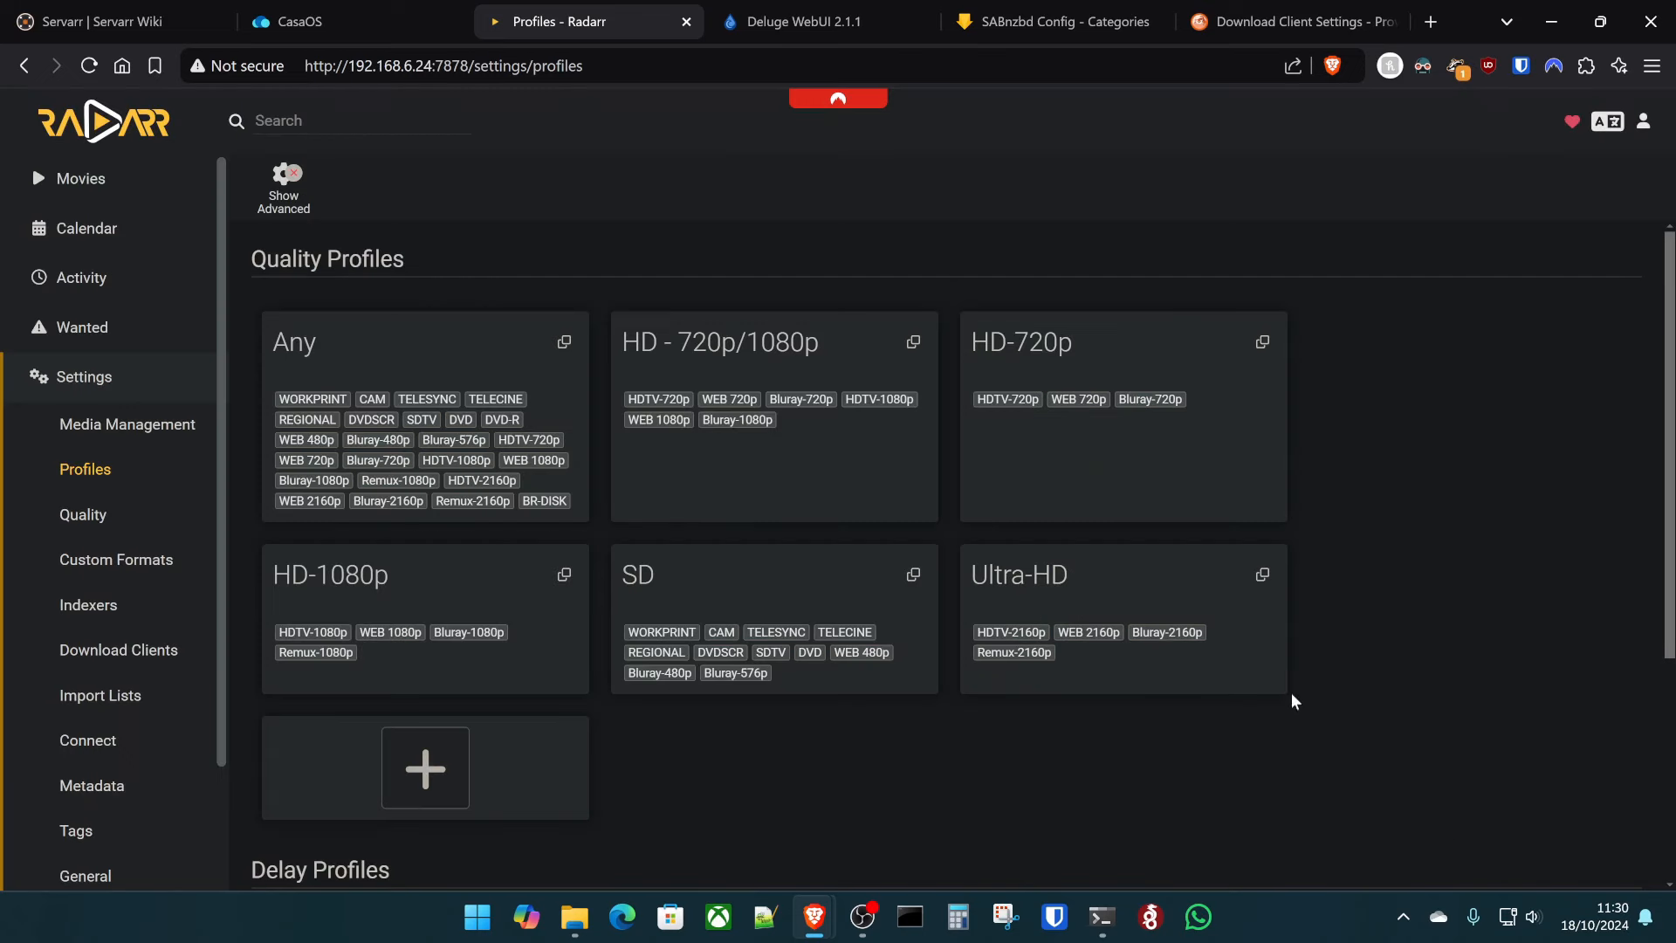
- Add Night of the Living Dead (1968) with the HD - 720p/1080p profile and start searching for it
{"action": "left_click", "coordinate": [234, 135]}
{"action": "type", "text": "Night of the Living Dead"}
{"action": "left_click", "coordinate": [516, 185]}
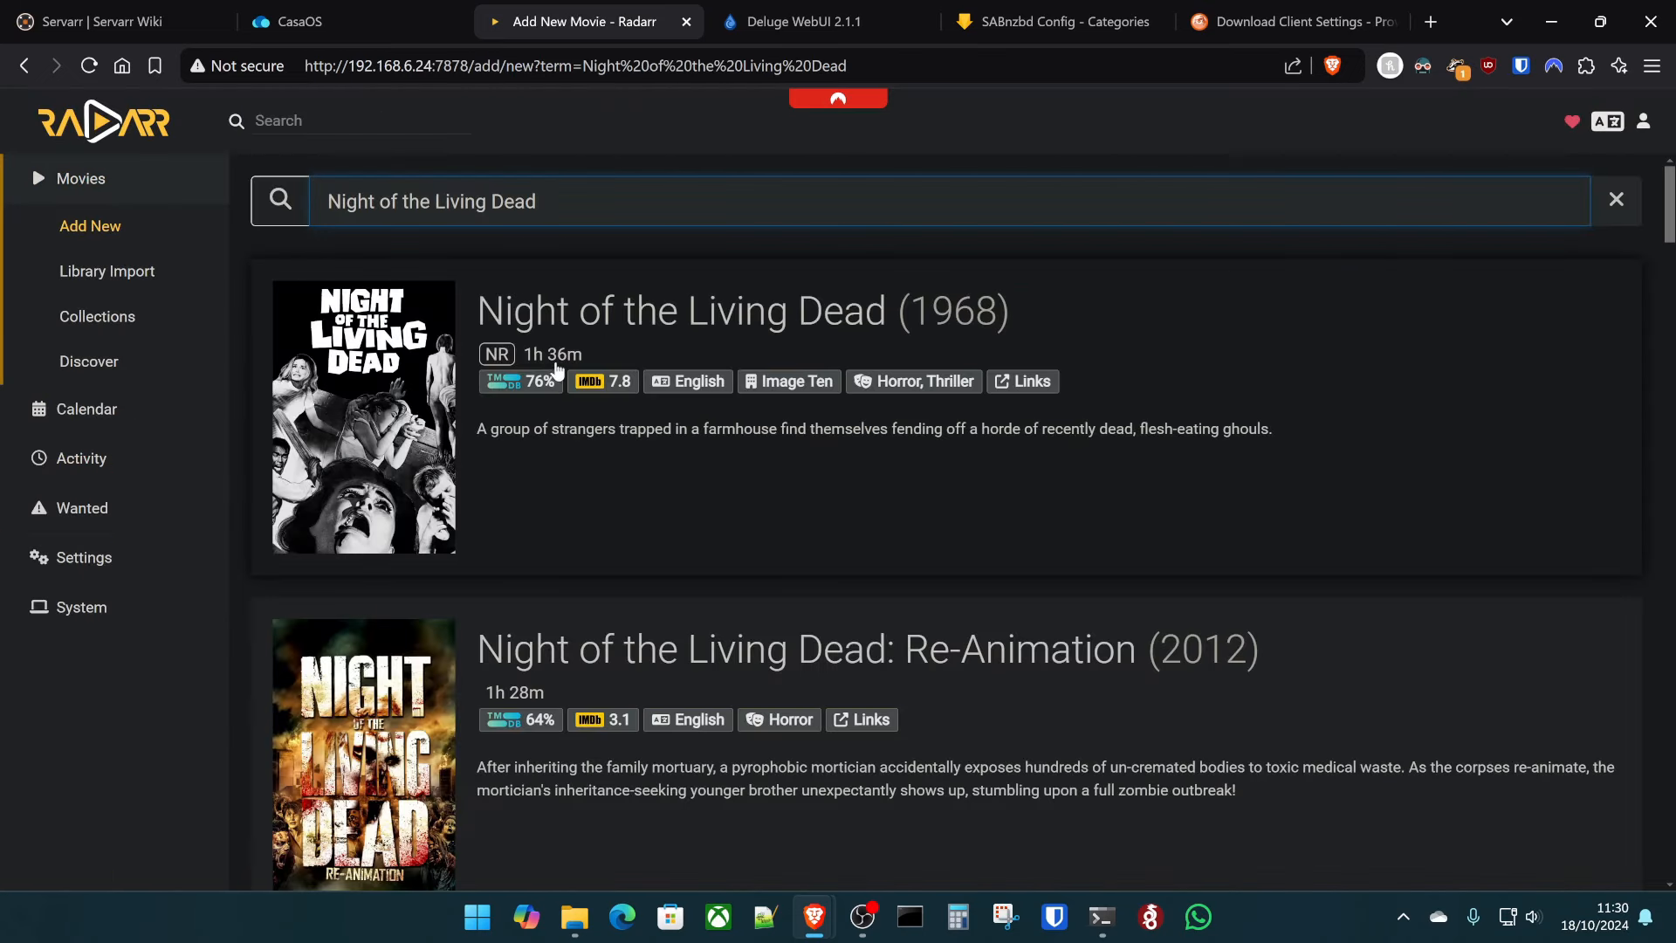
{"action": "left_click", "coordinate": [984, 339]}
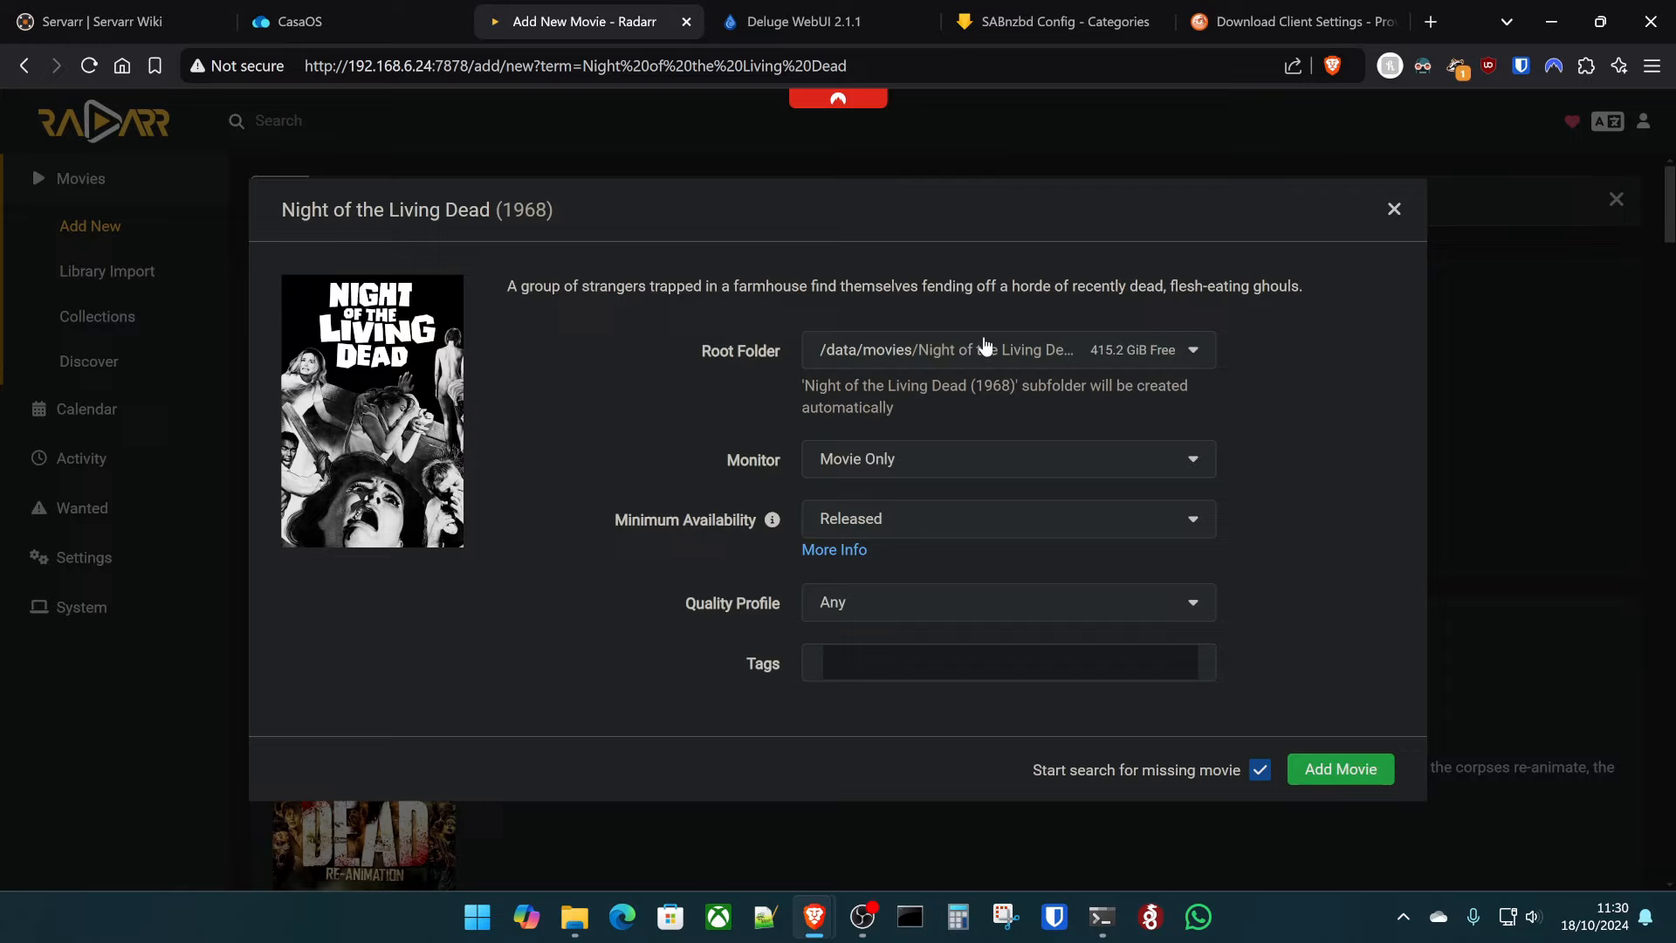
{"action": "left_click", "coordinate": [1052, 610]}
{"action": "left_click", "coordinate": [982, 435]}
{"action": "left_click", "coordinate": [1338, 772]}
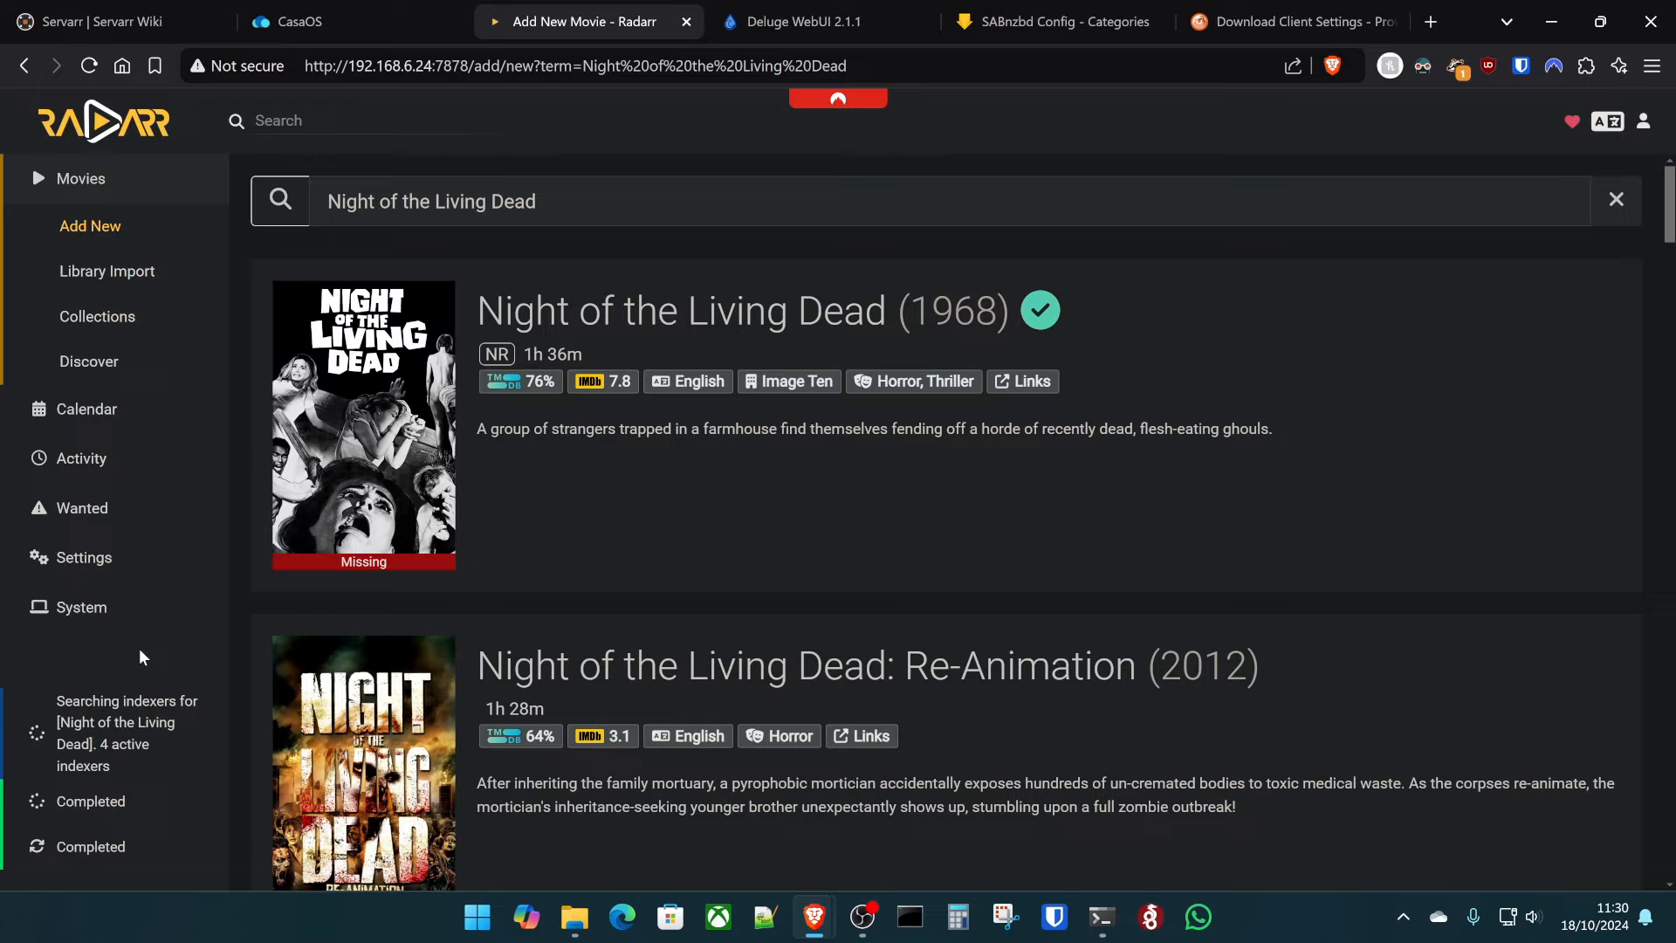
- Check Radarr's Activity Queue against SABnzbd's queue and history, refreshing until it reports empty
{"action": "left_click", "coordinate": [97, 457]}
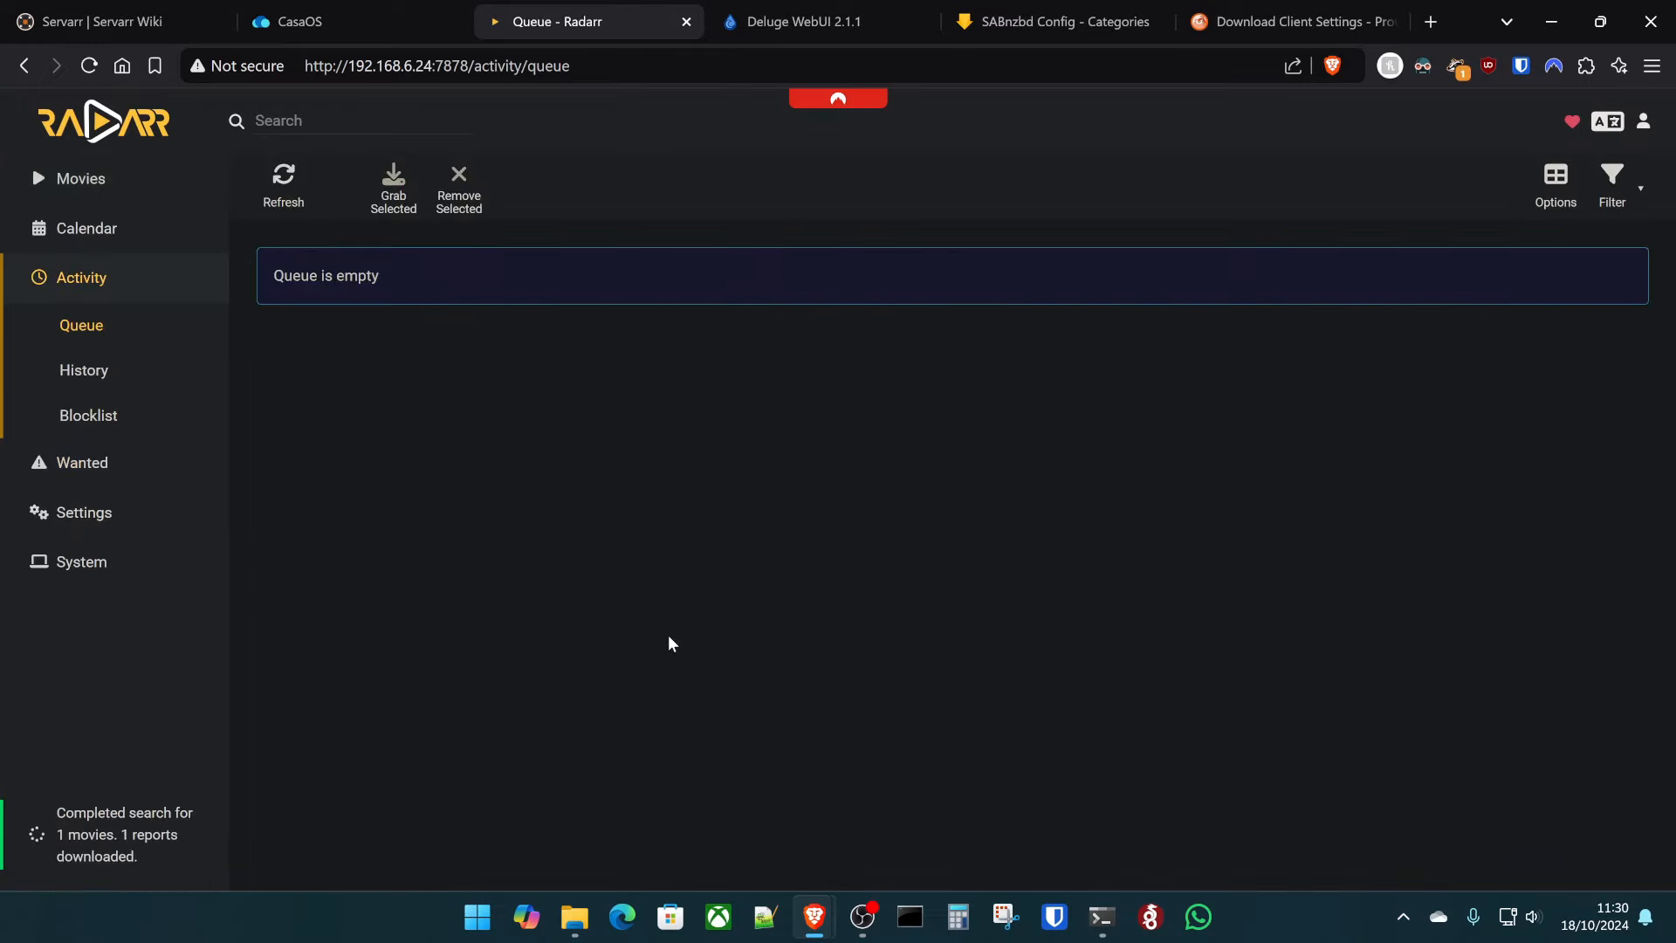
{"action": "left_click", "coordinate": [289, 199]}
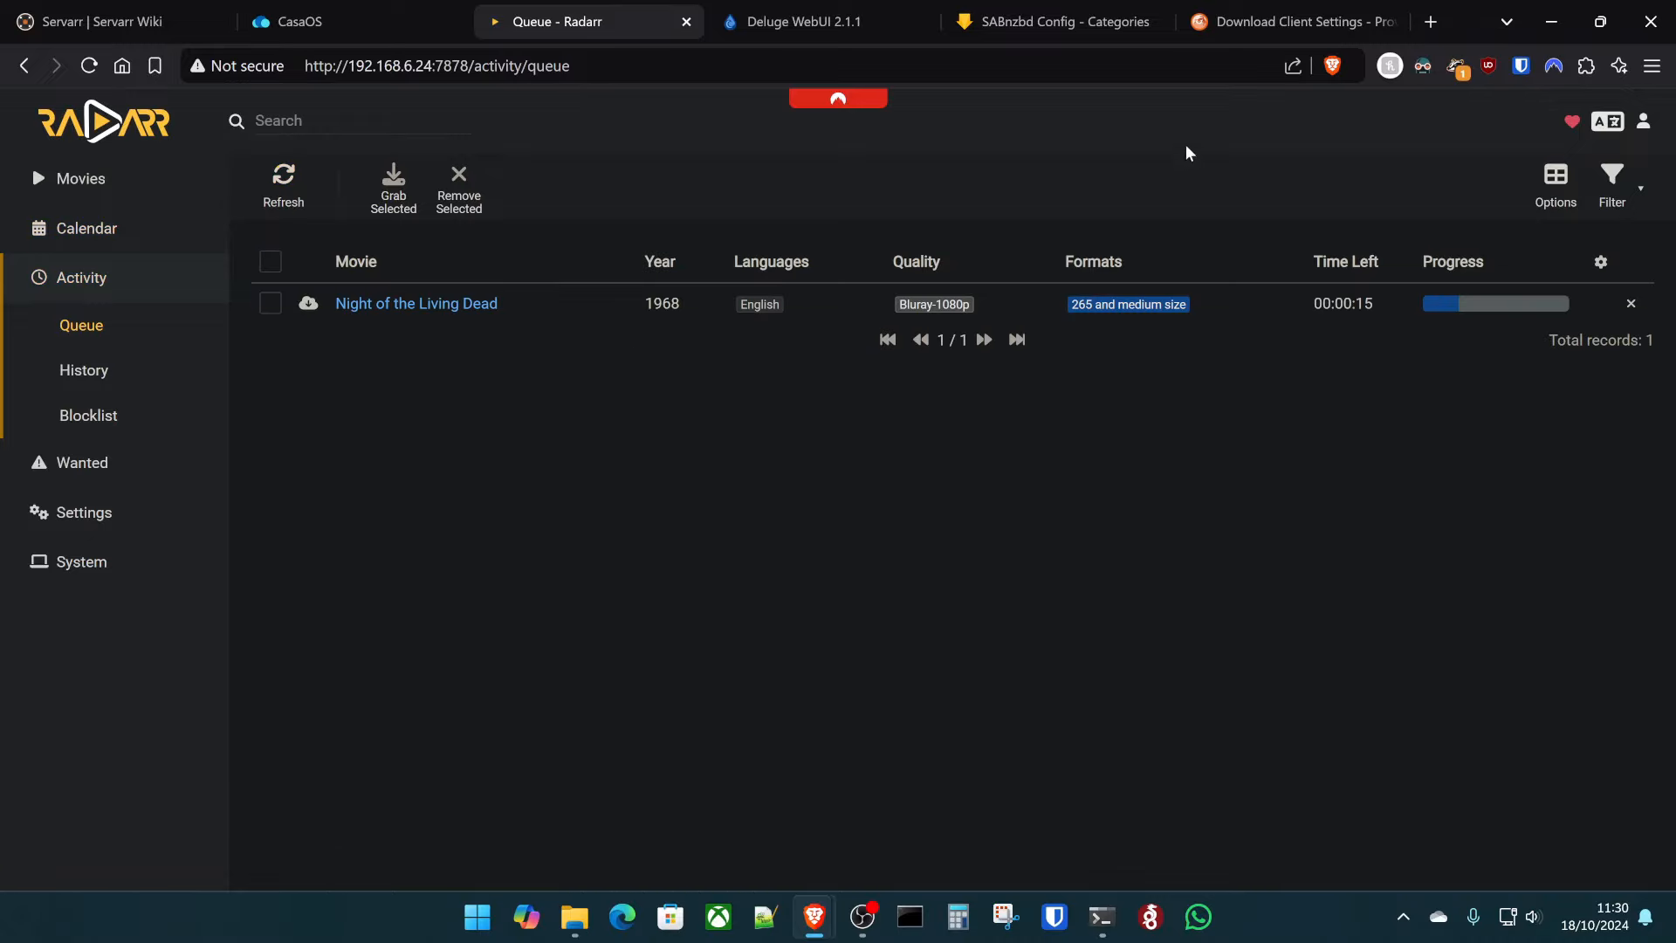
{"action": "left_click", "coordinate": [1034, 23]}
{"action": "left_click", "coordinate": [244, 118]}
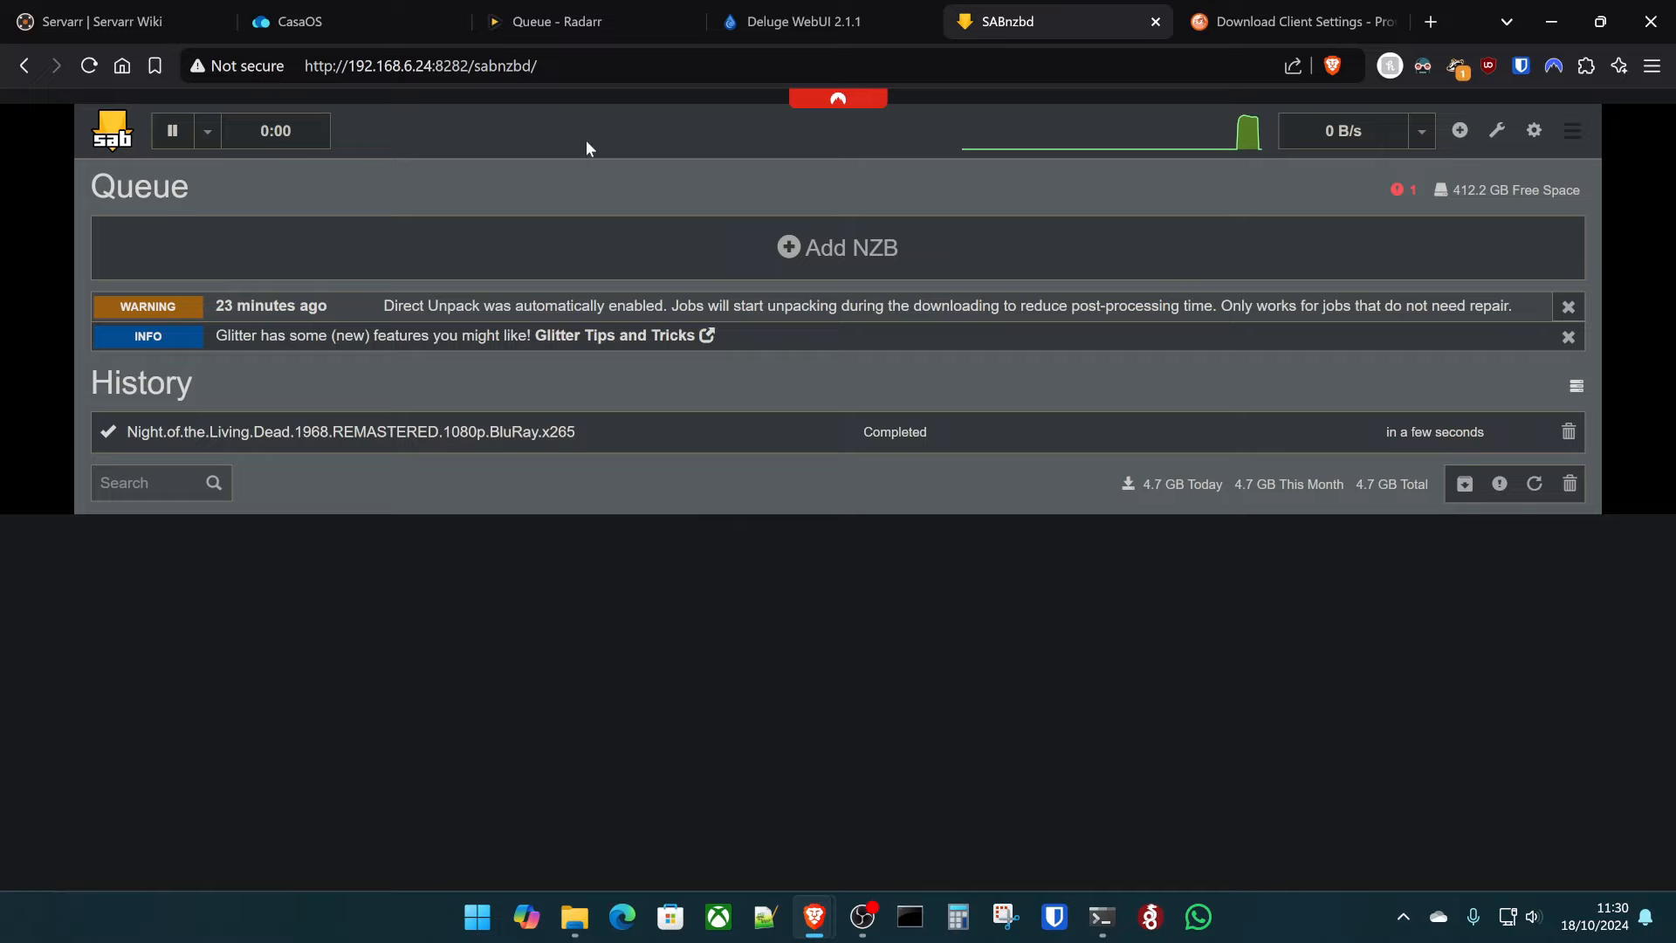
{"action": "left_click", "coordinate": [590, 13]}
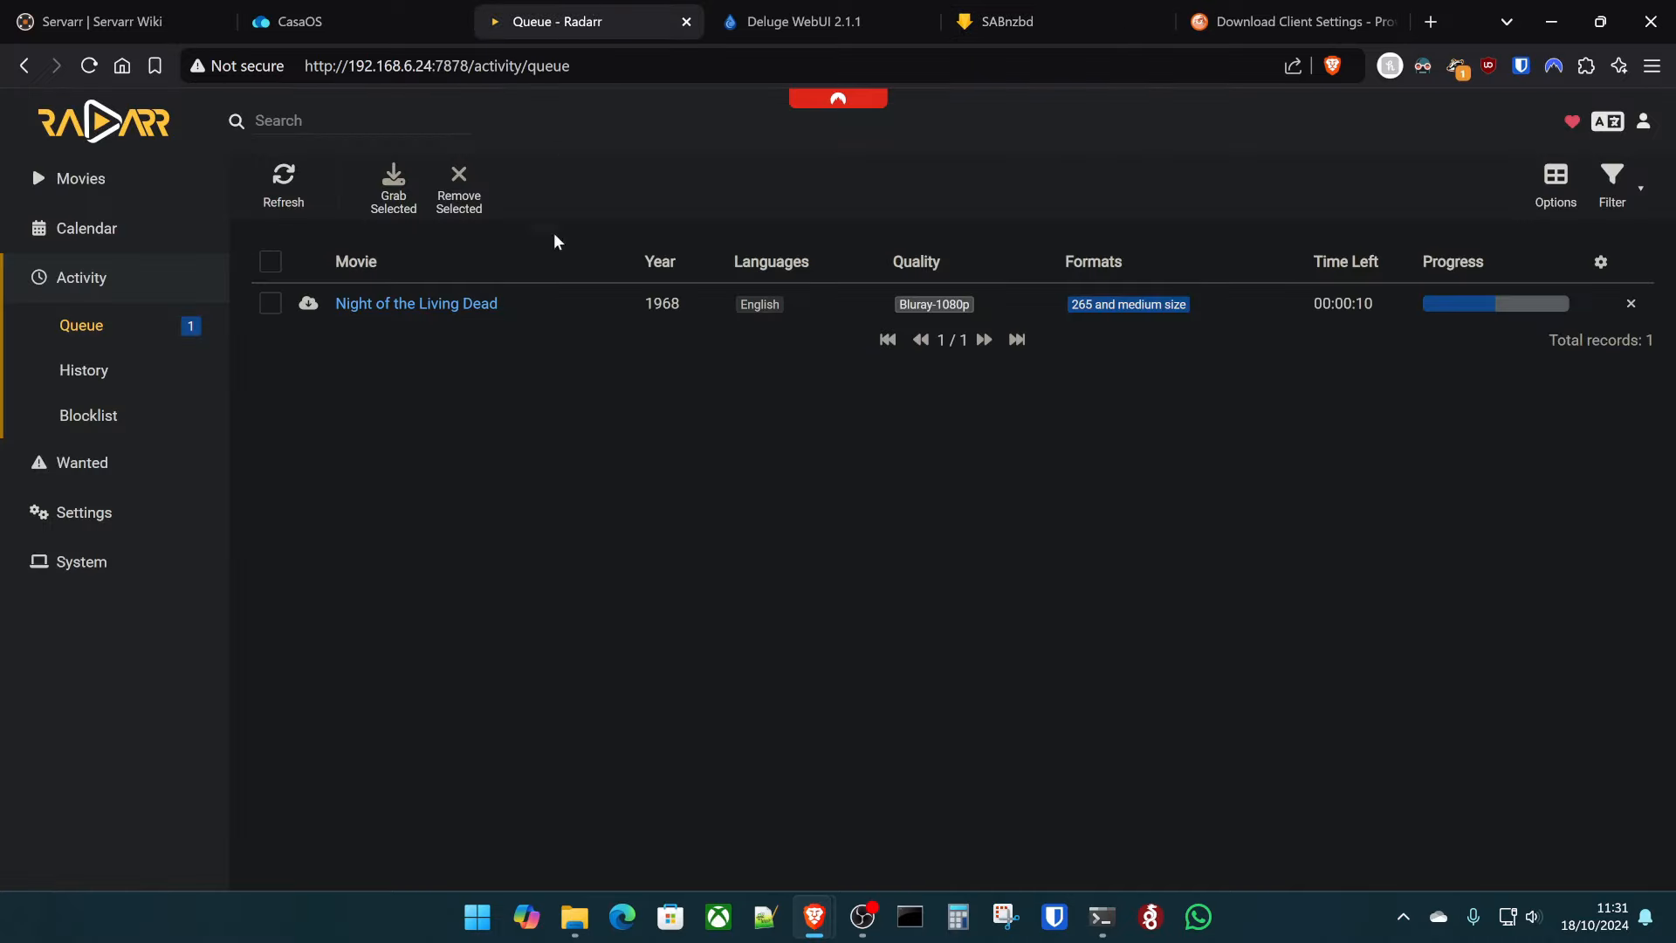
{"action": "left_click", "coordinate": [297, 194]}
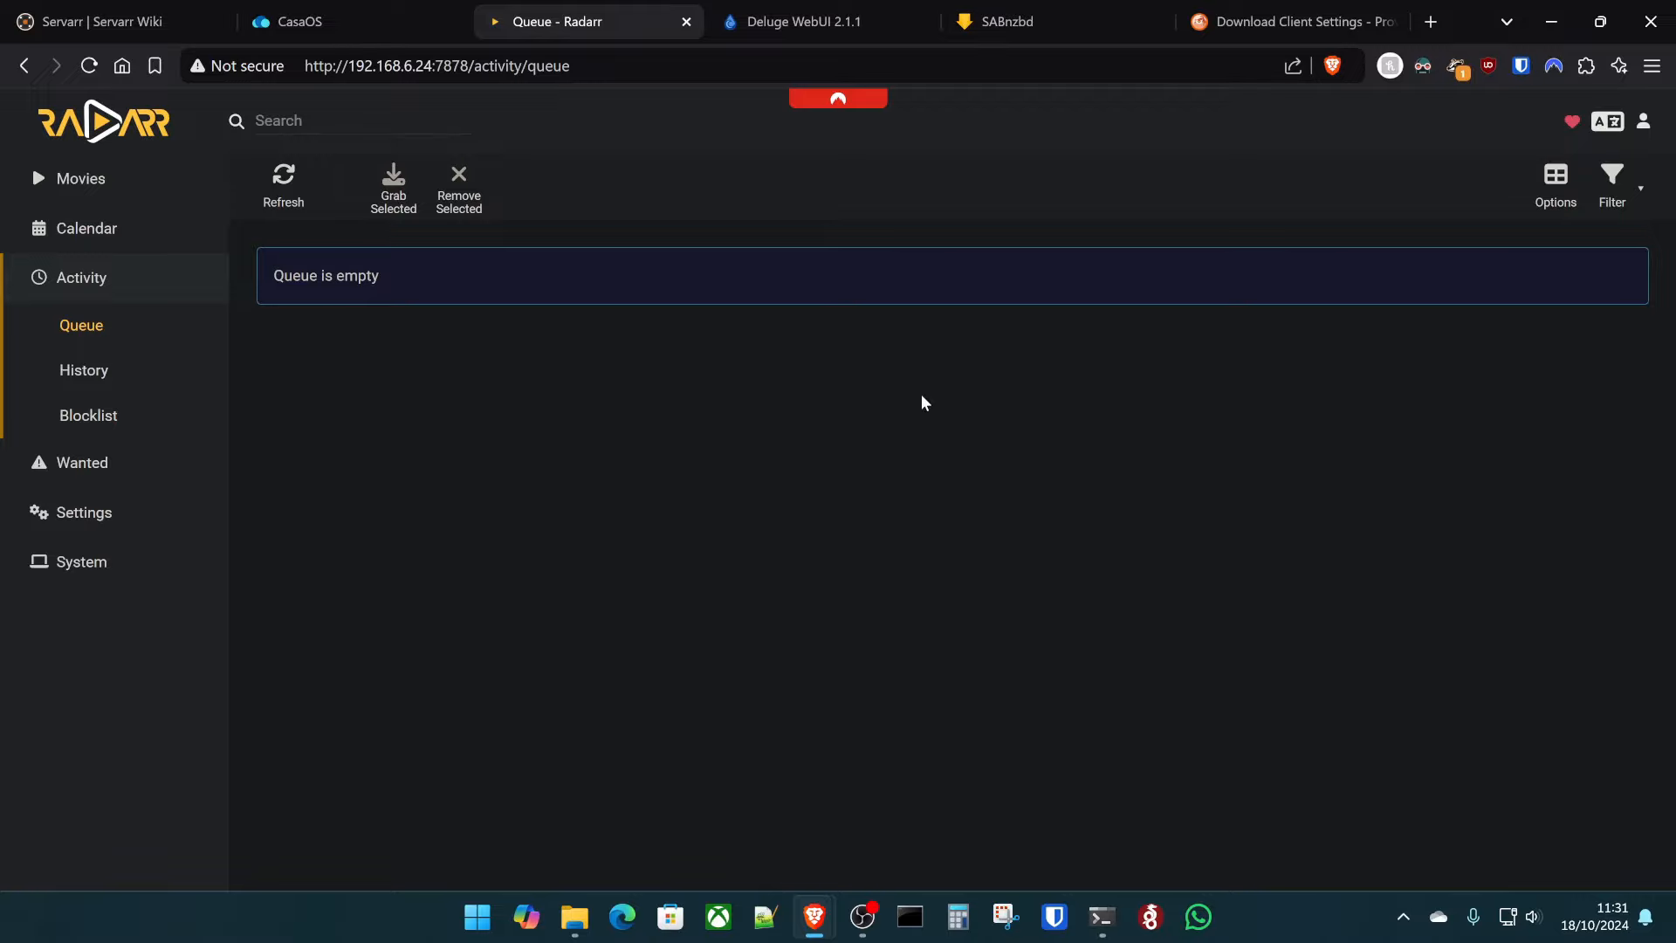
- Review Night of the Living Dead's page: its 1.5 GiB x265 Bluray-1080p file, cast, crew and titles
{"action": "left_click", "coordinate": [80, 178]}
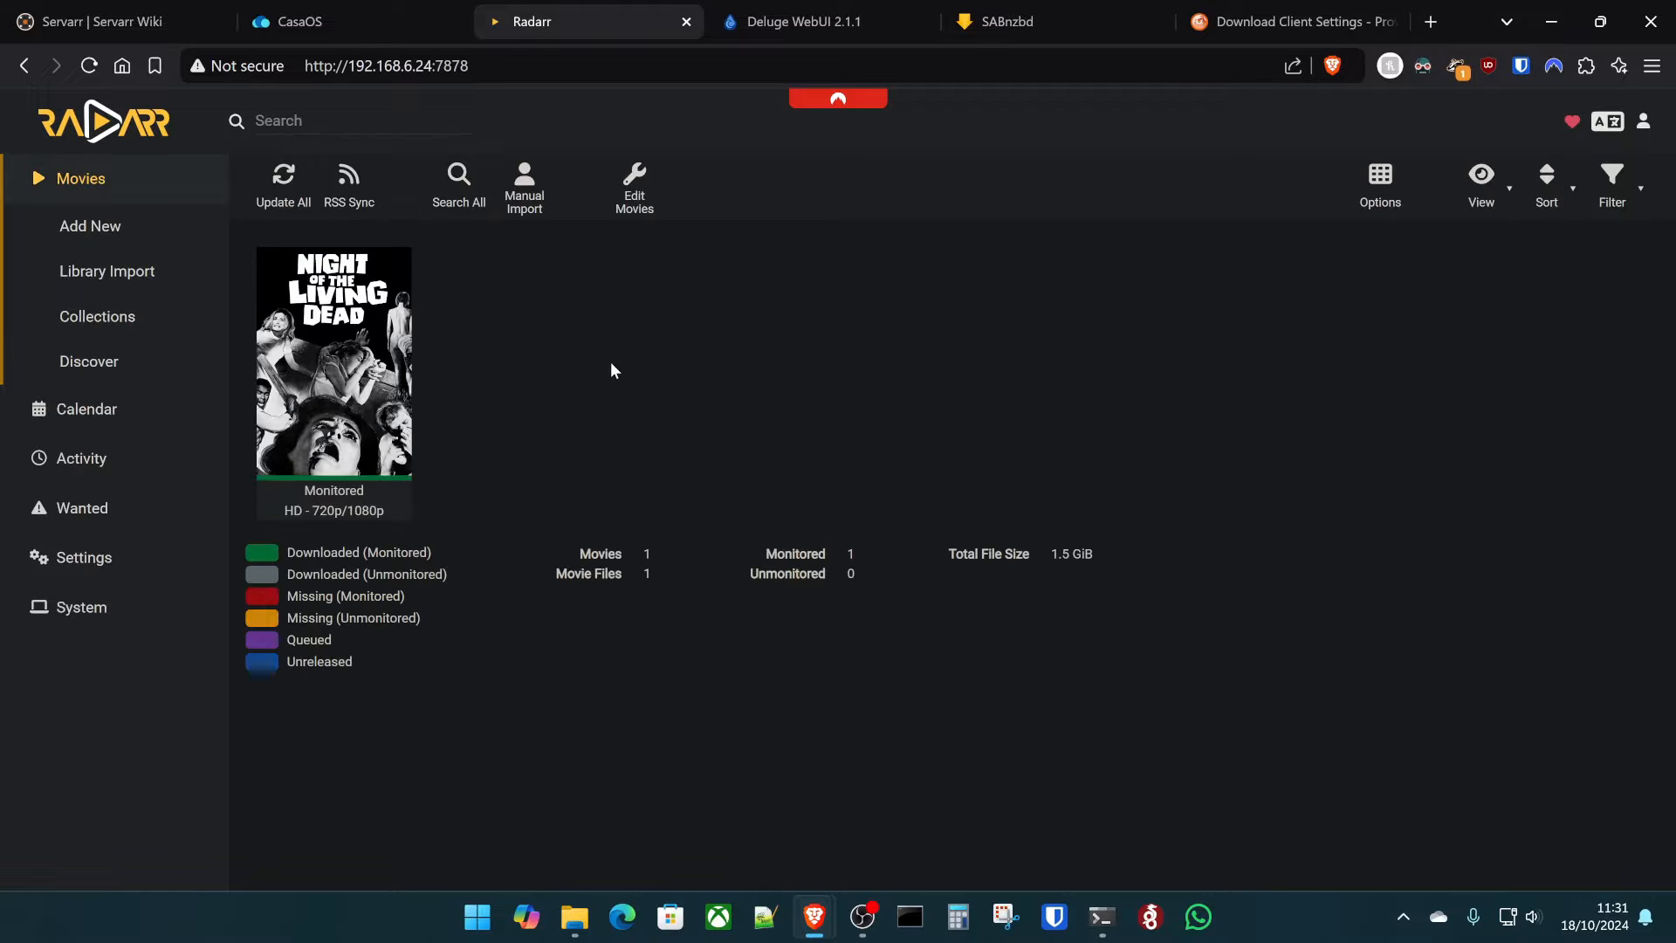
{"action": "left_click", "coordinate": [327, 449]}
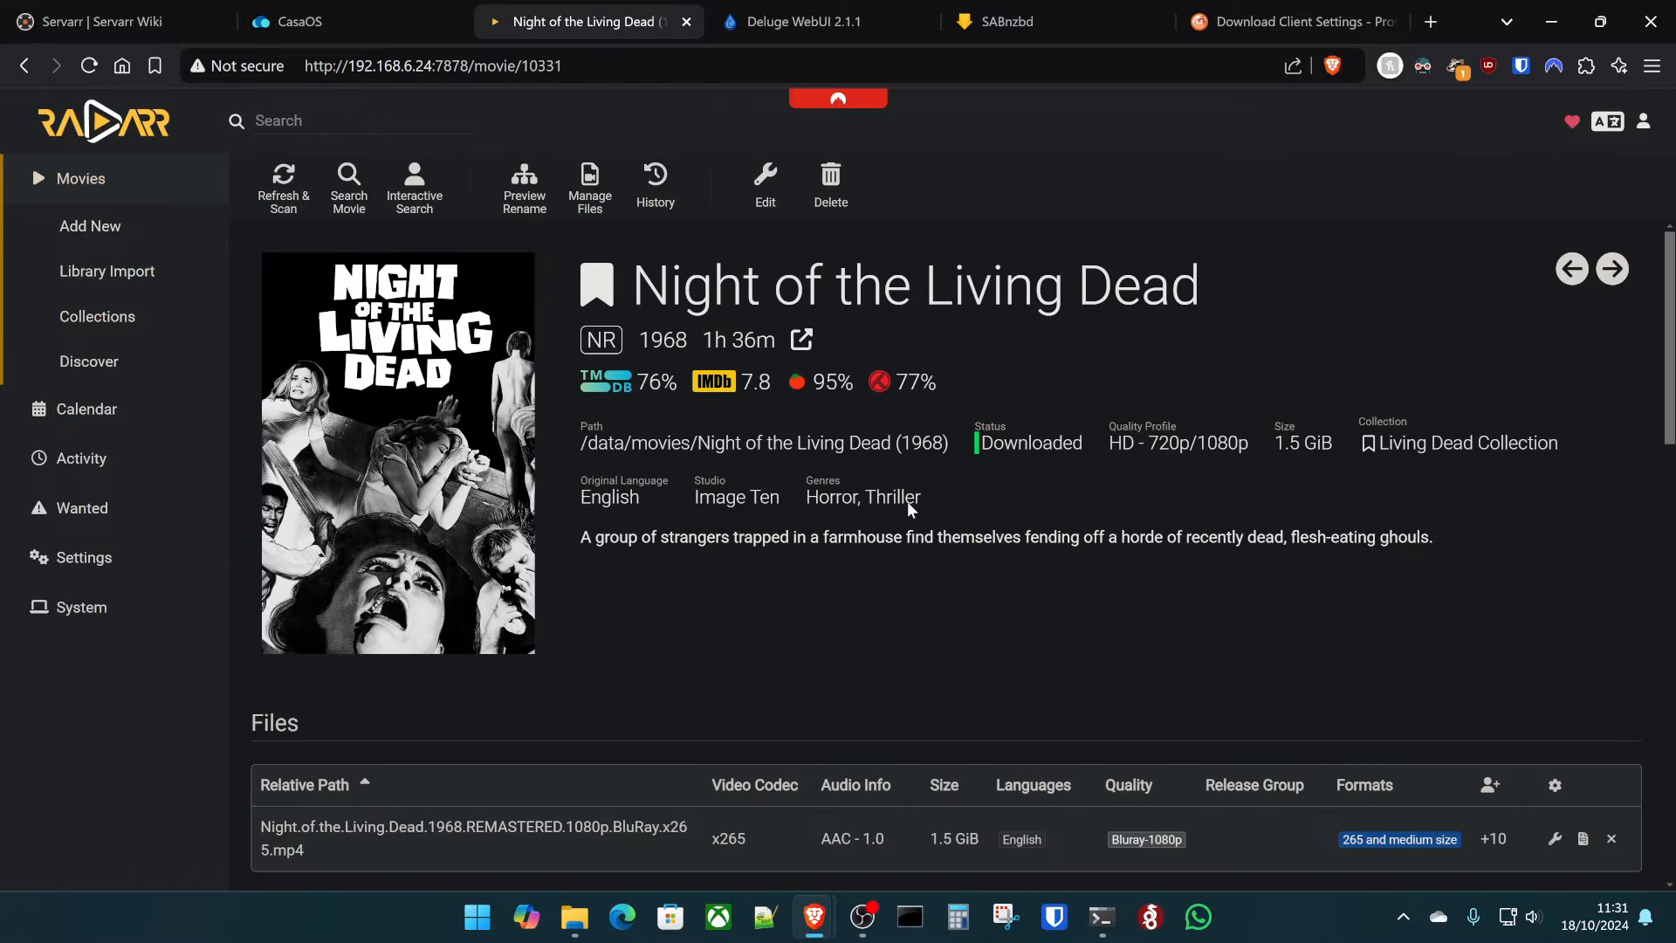
{"action": "scroll", "coordinate": [1049, 617], "scroll_direction": "down", "scroll_amount": 8}
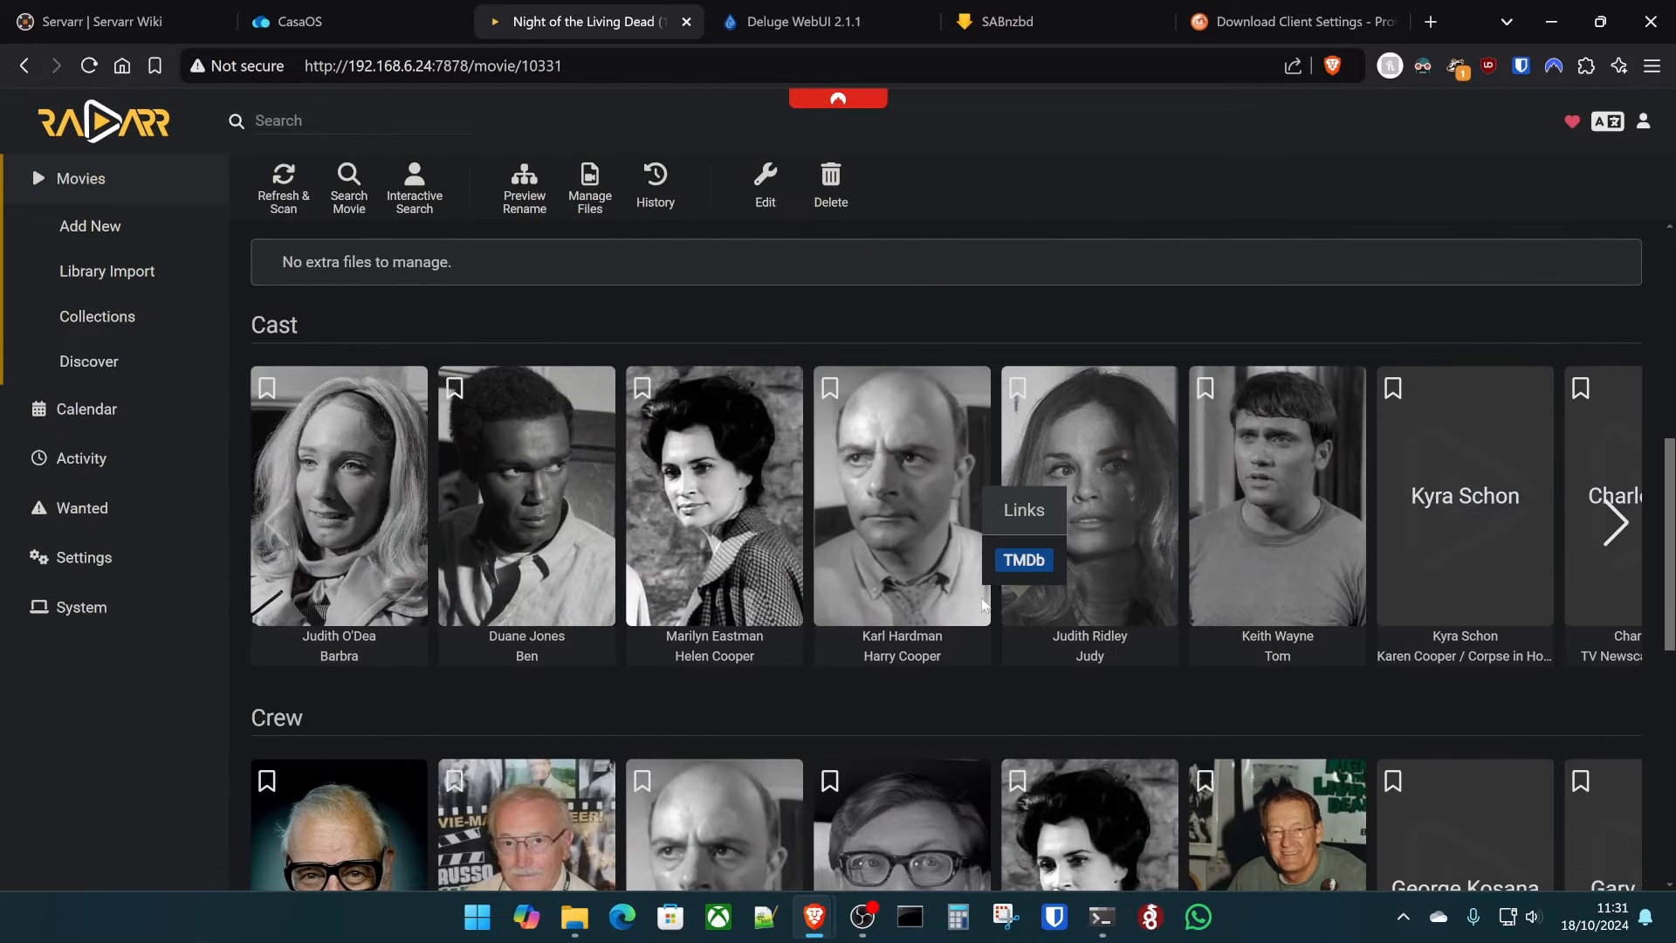
{"action": "scroll", "coordinate": [984, 605], "scroll_direction": "down", "scroll_amount": 7}
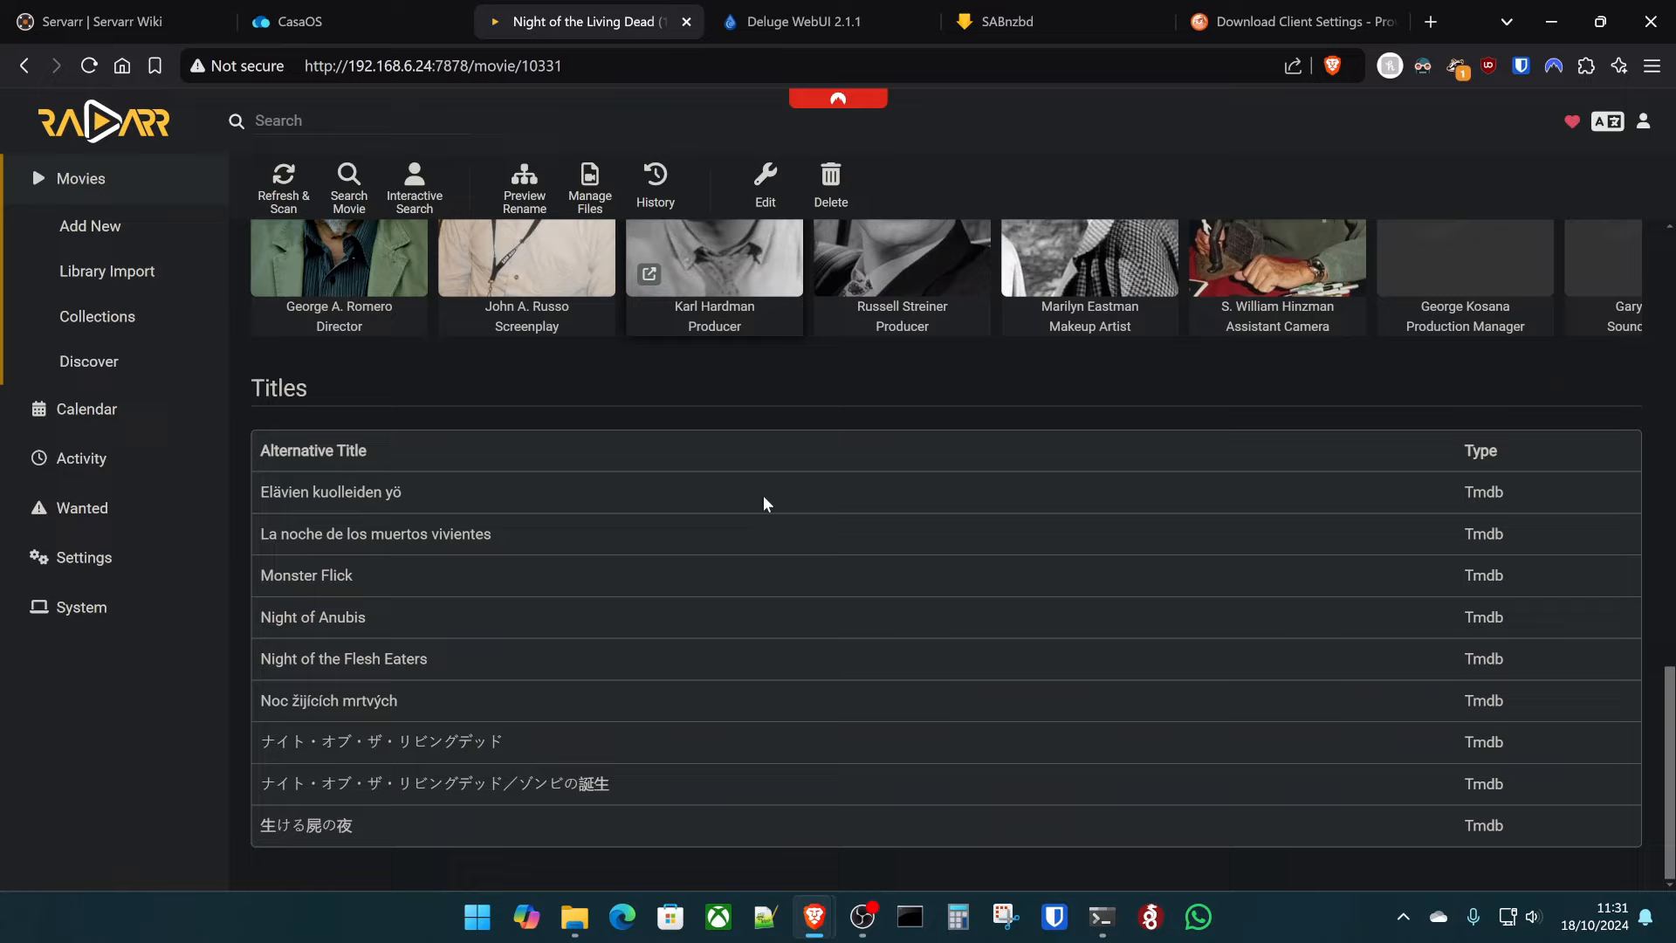
{"action": "scroll", "coordinate": [762, 504], "scroll_direction": "up", "scroll_amount": 12}
{"action": "scroll", "coordinate": [753, 578], "scroll_direction": "down", "scroll_amount": 4}
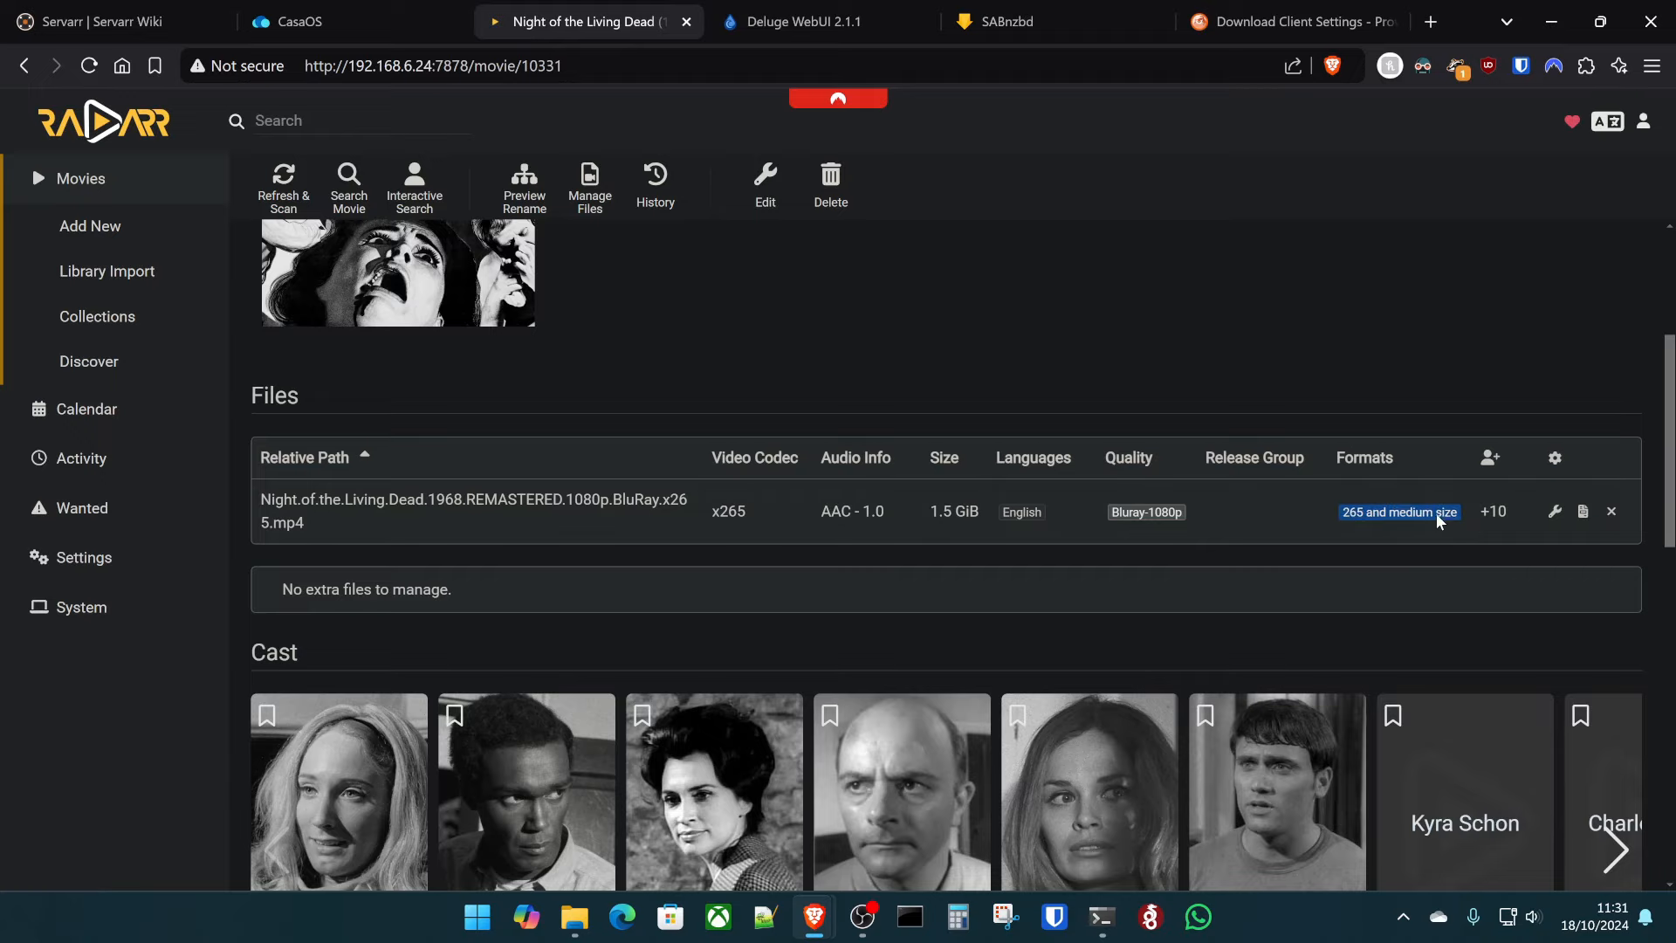
{"action": "scroll", "coordinate": [1187, 347], "scroll_direction": "up", "scroll_amount": 4}
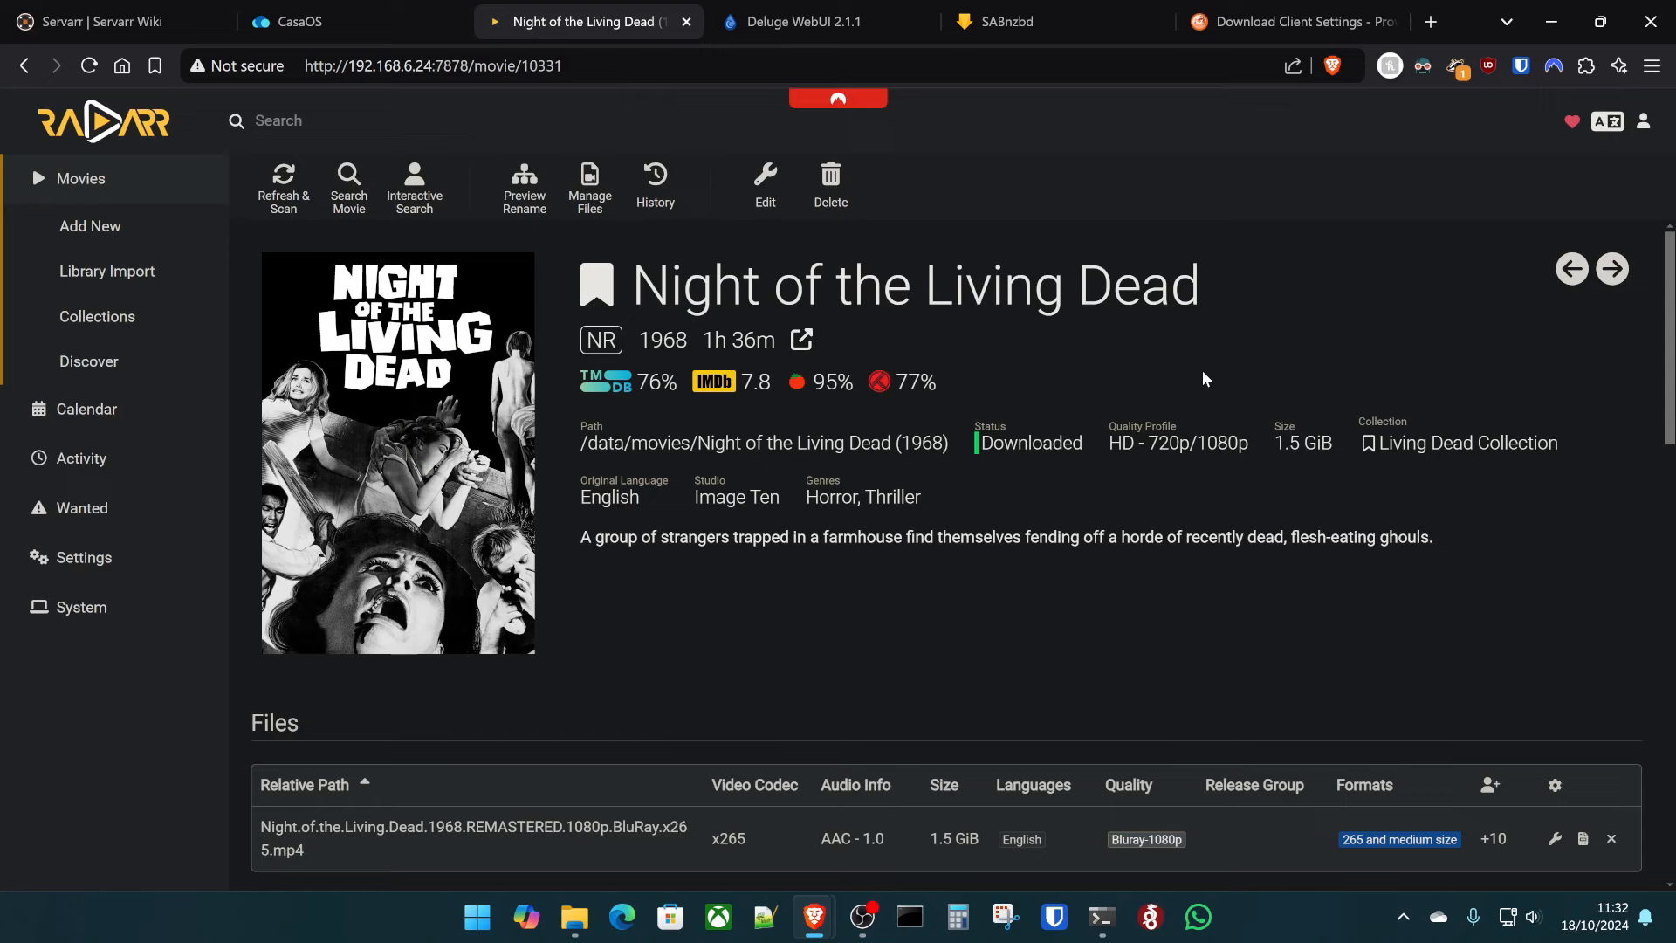
- View Radarr's System Status for health and disk space, then go back to the Movies library
{"action": "left_click", "coordinate": [78, 607]}
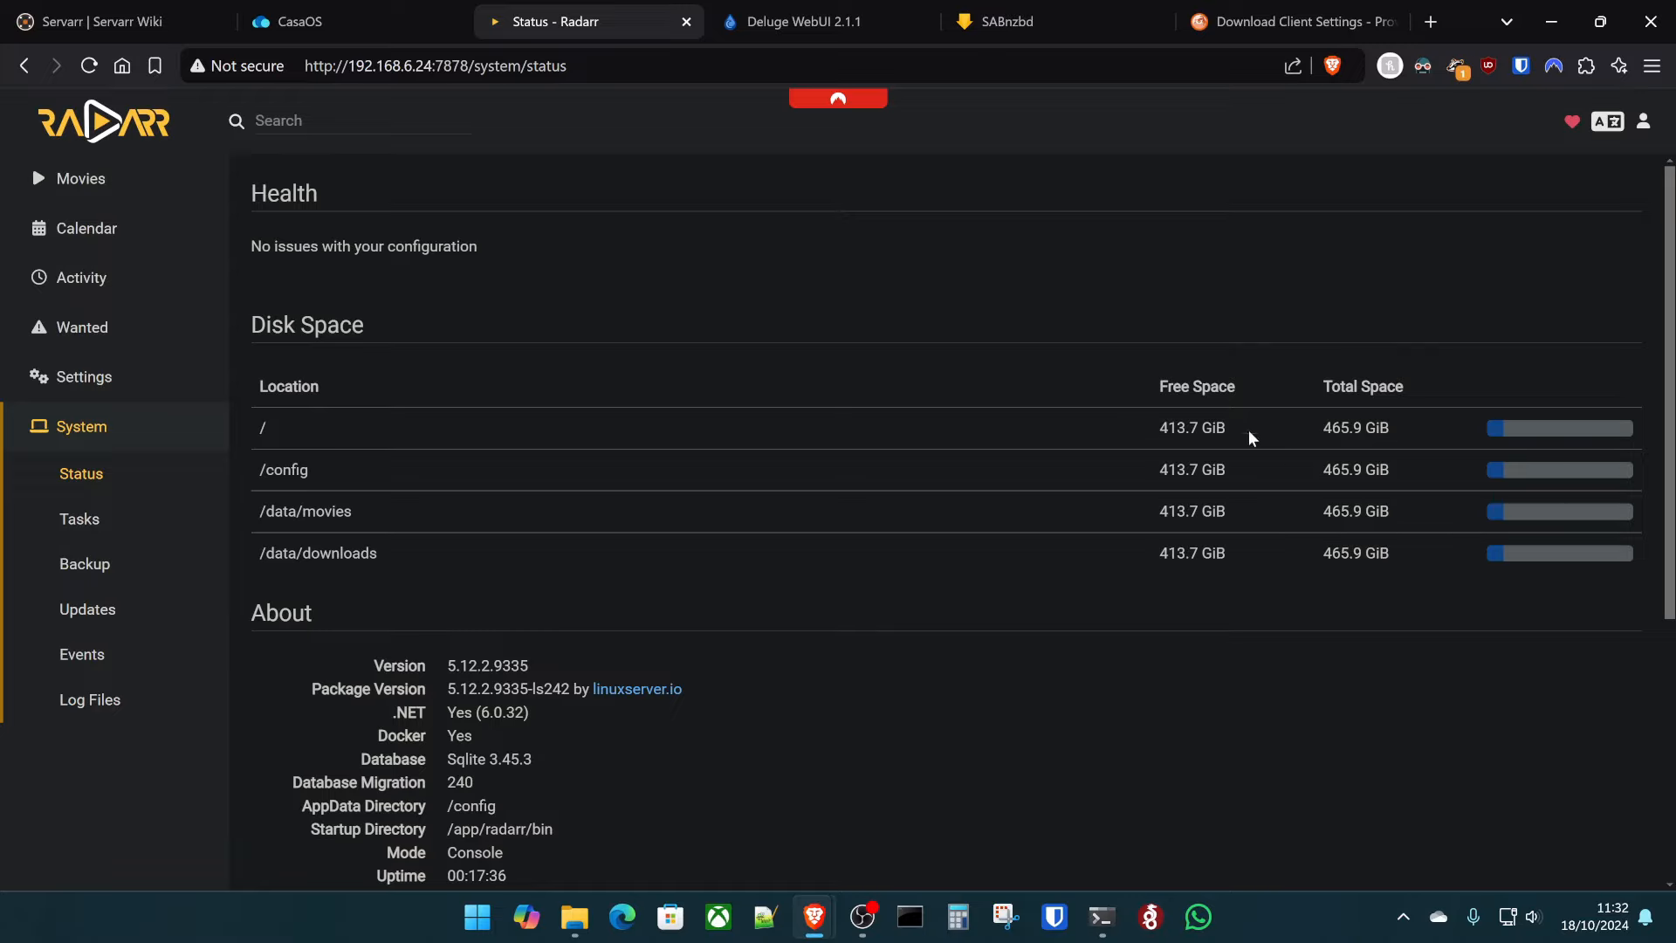
{"action": "left_click", "coordinate": [107, 172]}
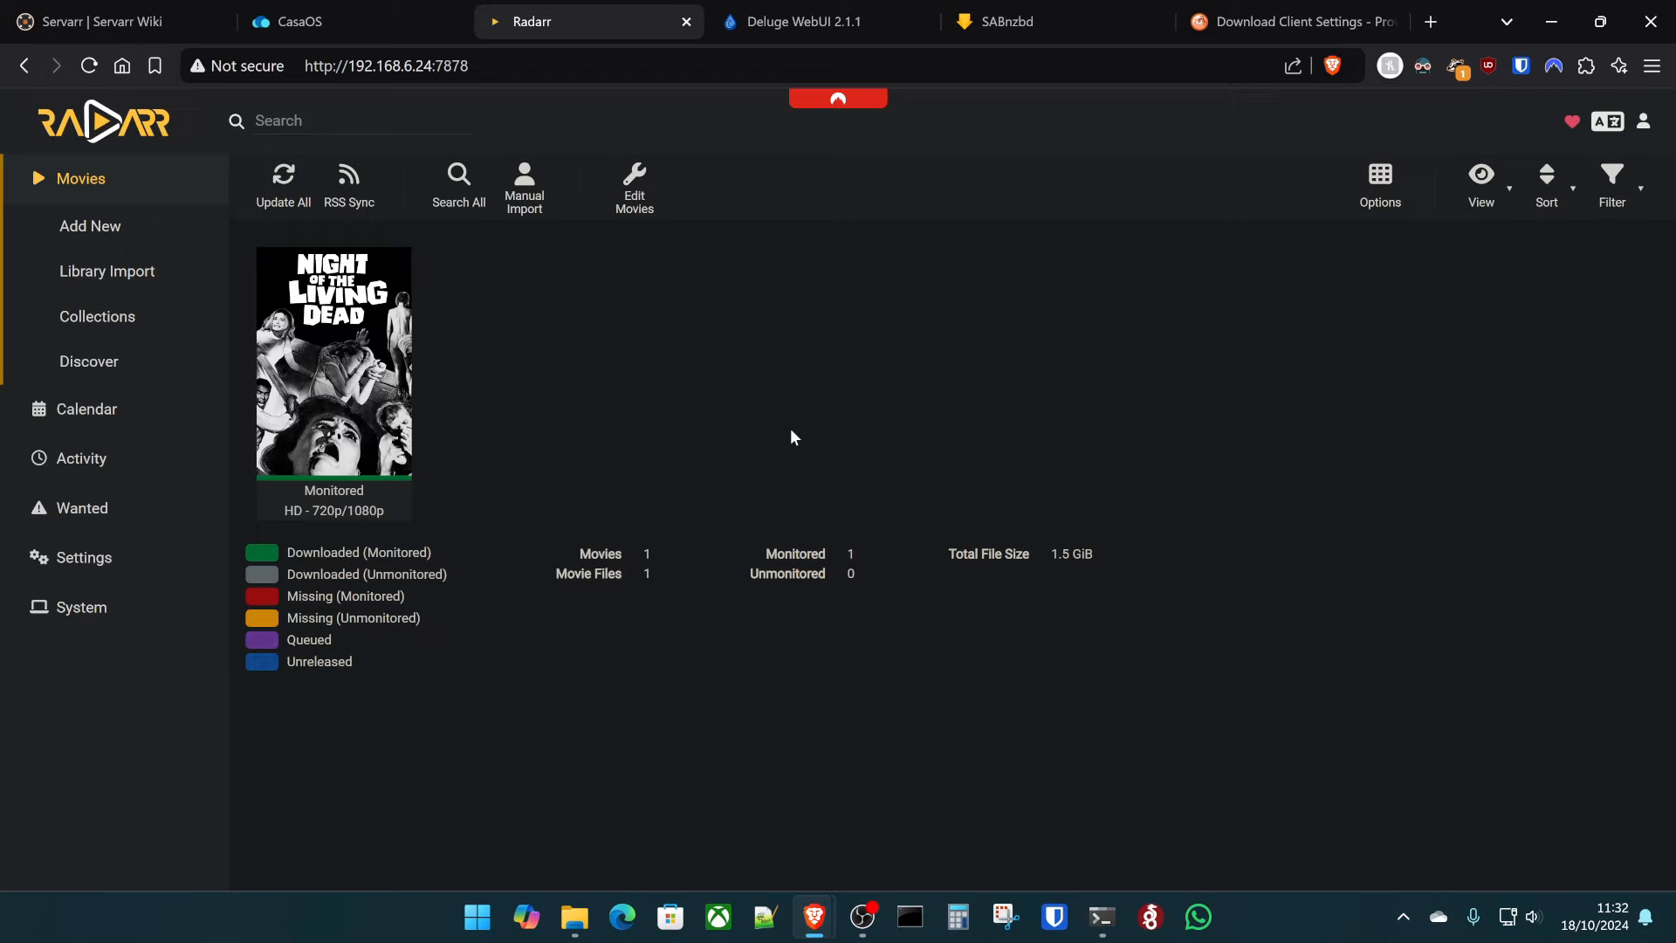
{"action": "left_click", "coordinate": [297, 21]}
{"action": "left_click", "coordinate": [649, 568]}
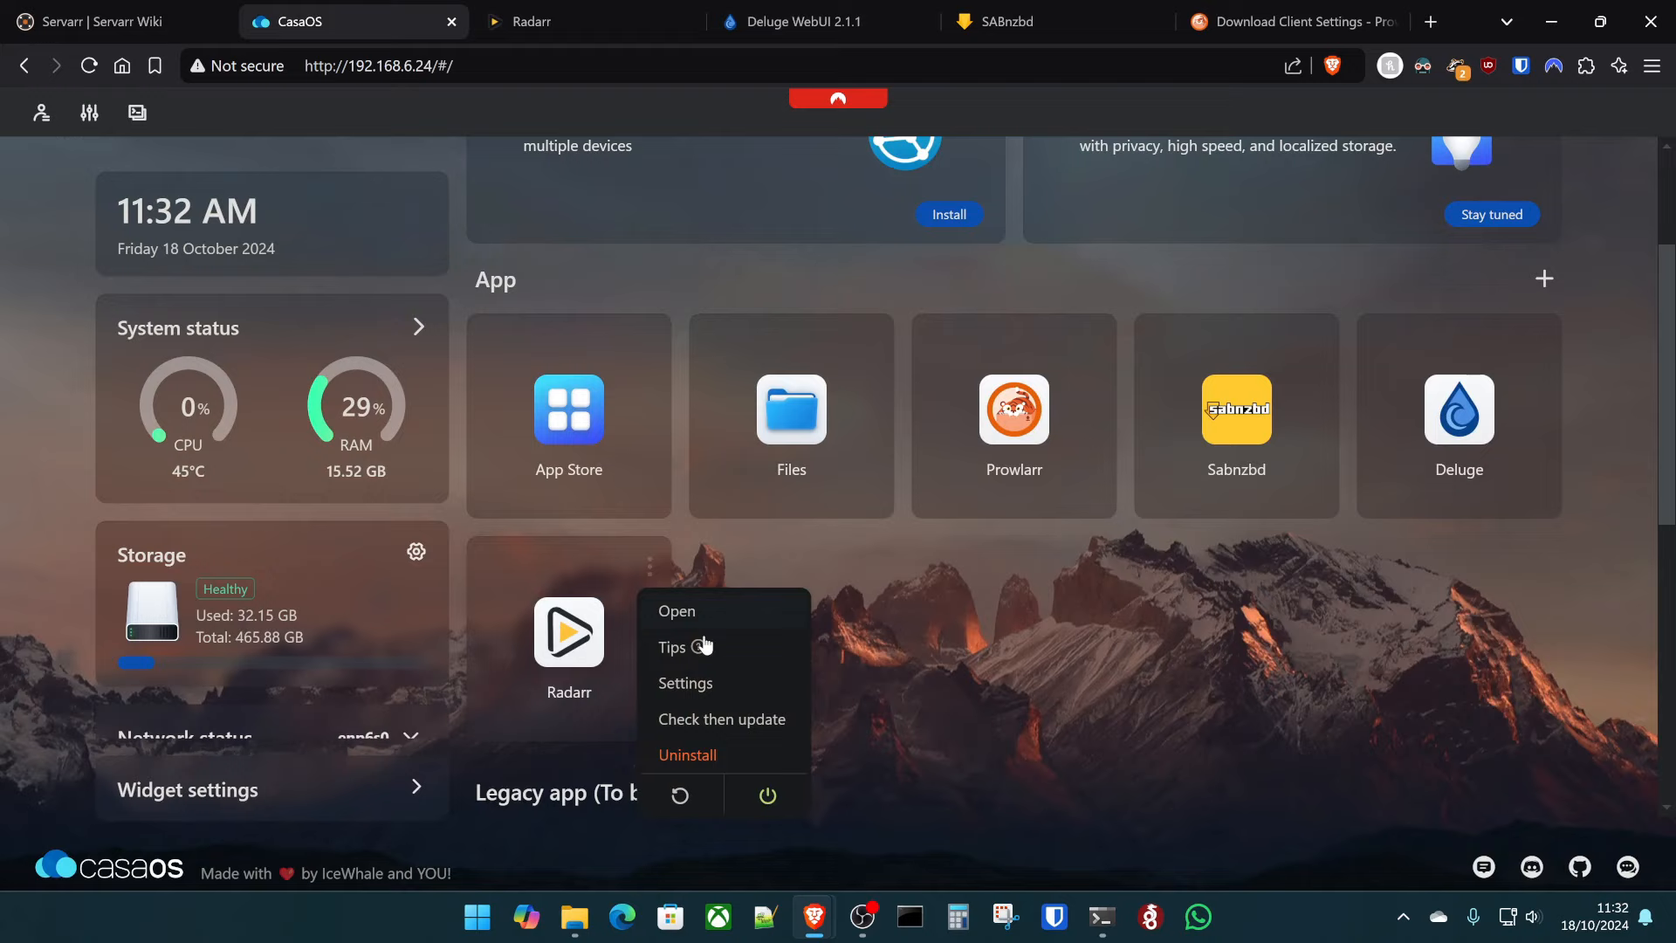
{"action": "left_click", "coordinate": [705, 689]}
{"action": "scroll", "coordinate": [821, 410], "scroll_direction": "down", "scroll_amount": 5}
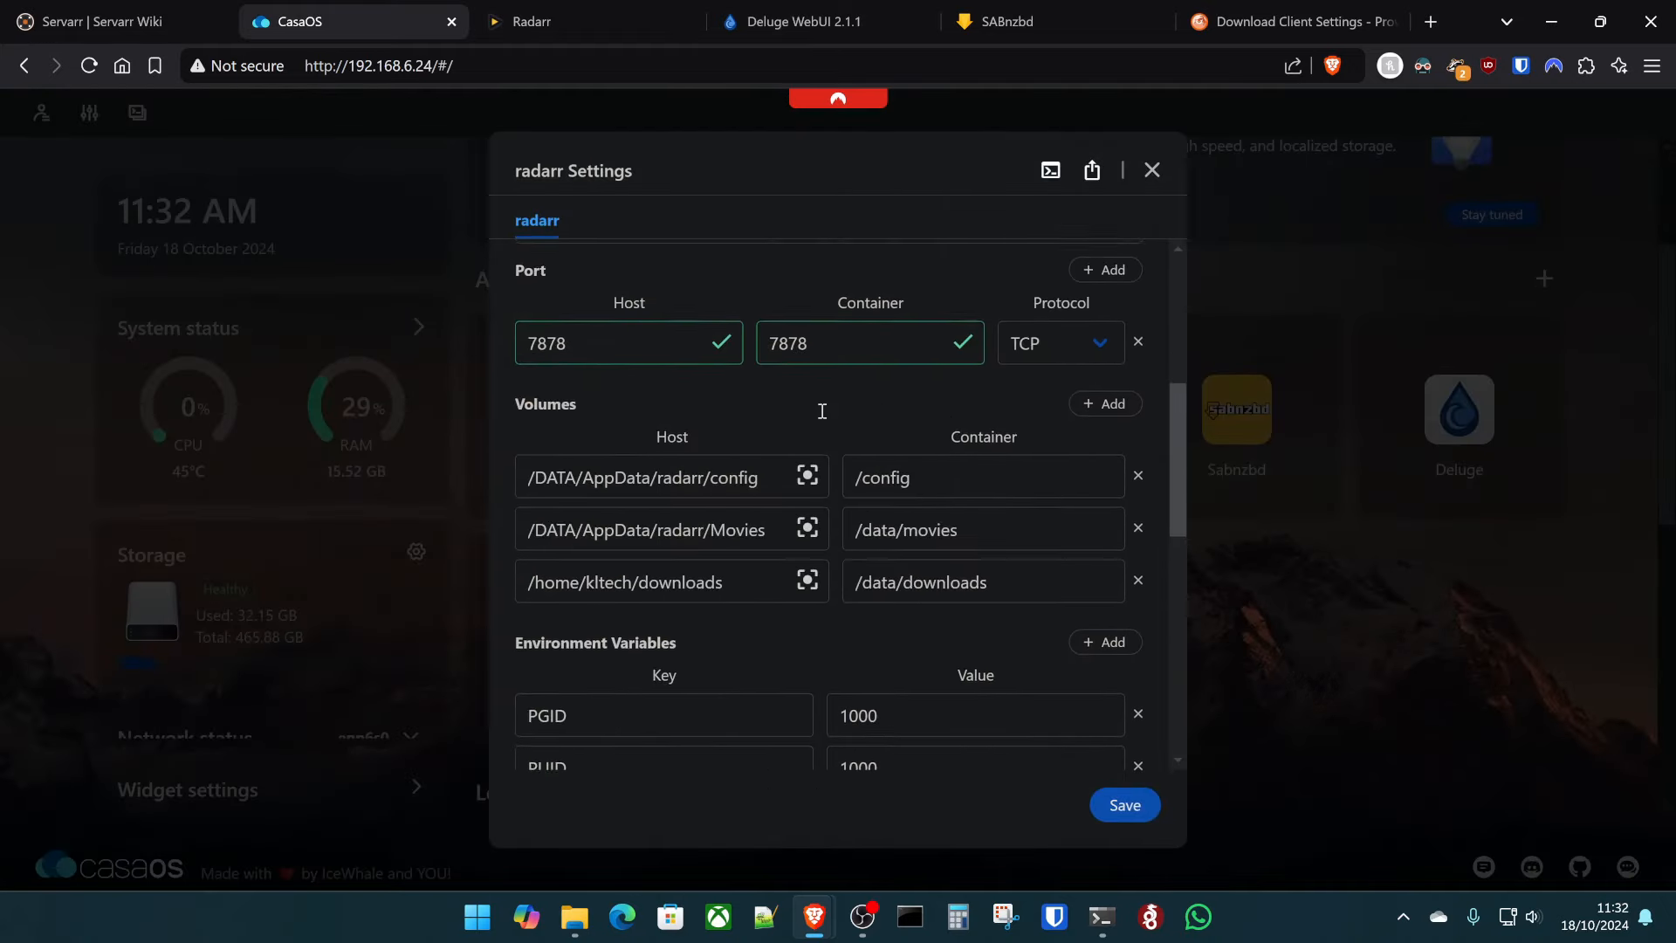
{"action": "triple_click", "coordinate": [712, 431]}
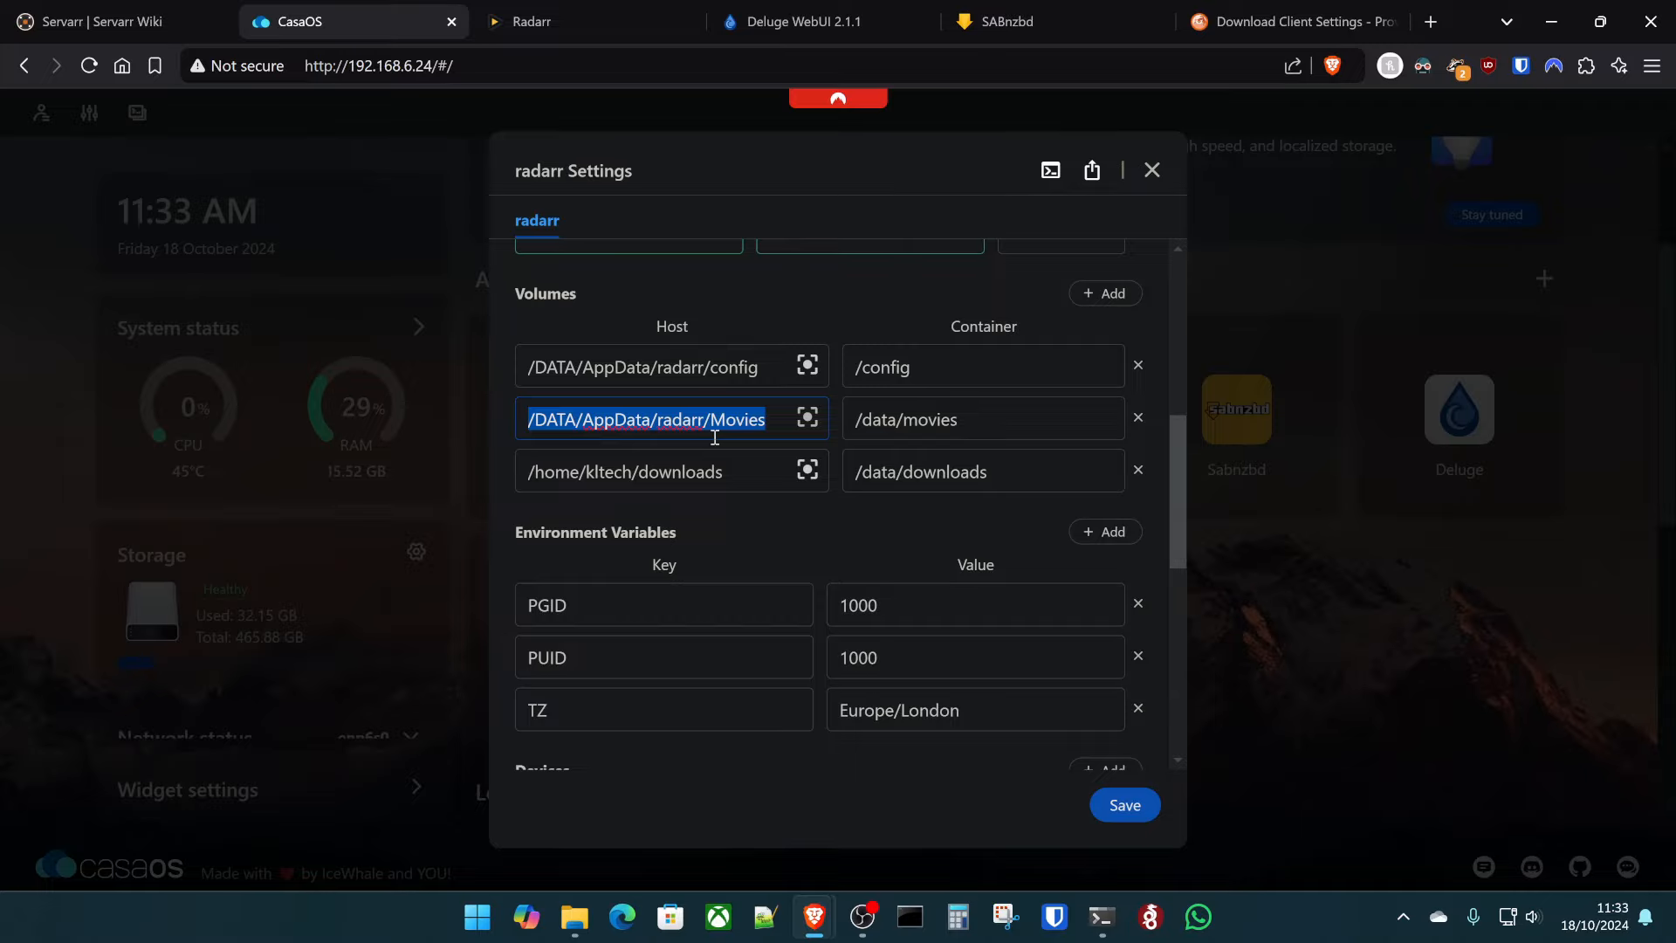
{"action": "left_click", "coordinate": [1154, 171]}
{"action": "left_click", "coordinate": [642, 10]}
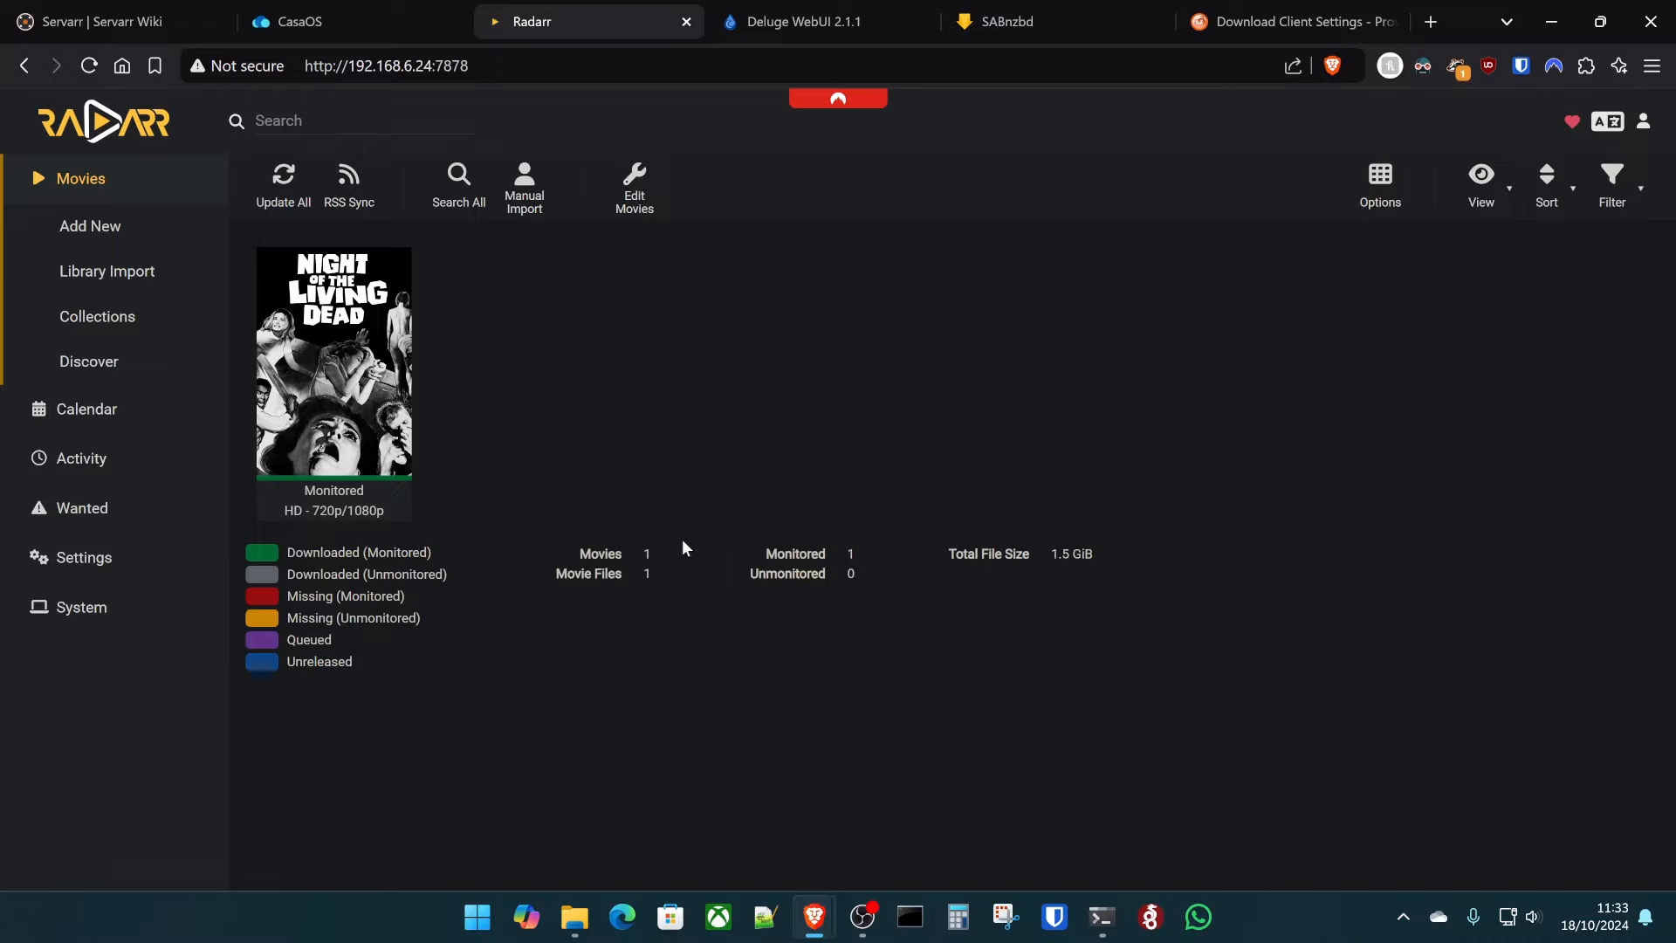
- Find Sonarr in the CasaOS App Store by searching 'arr' and choose Custom Install
{"action": "left_click", "coordinate": [356, 281]}
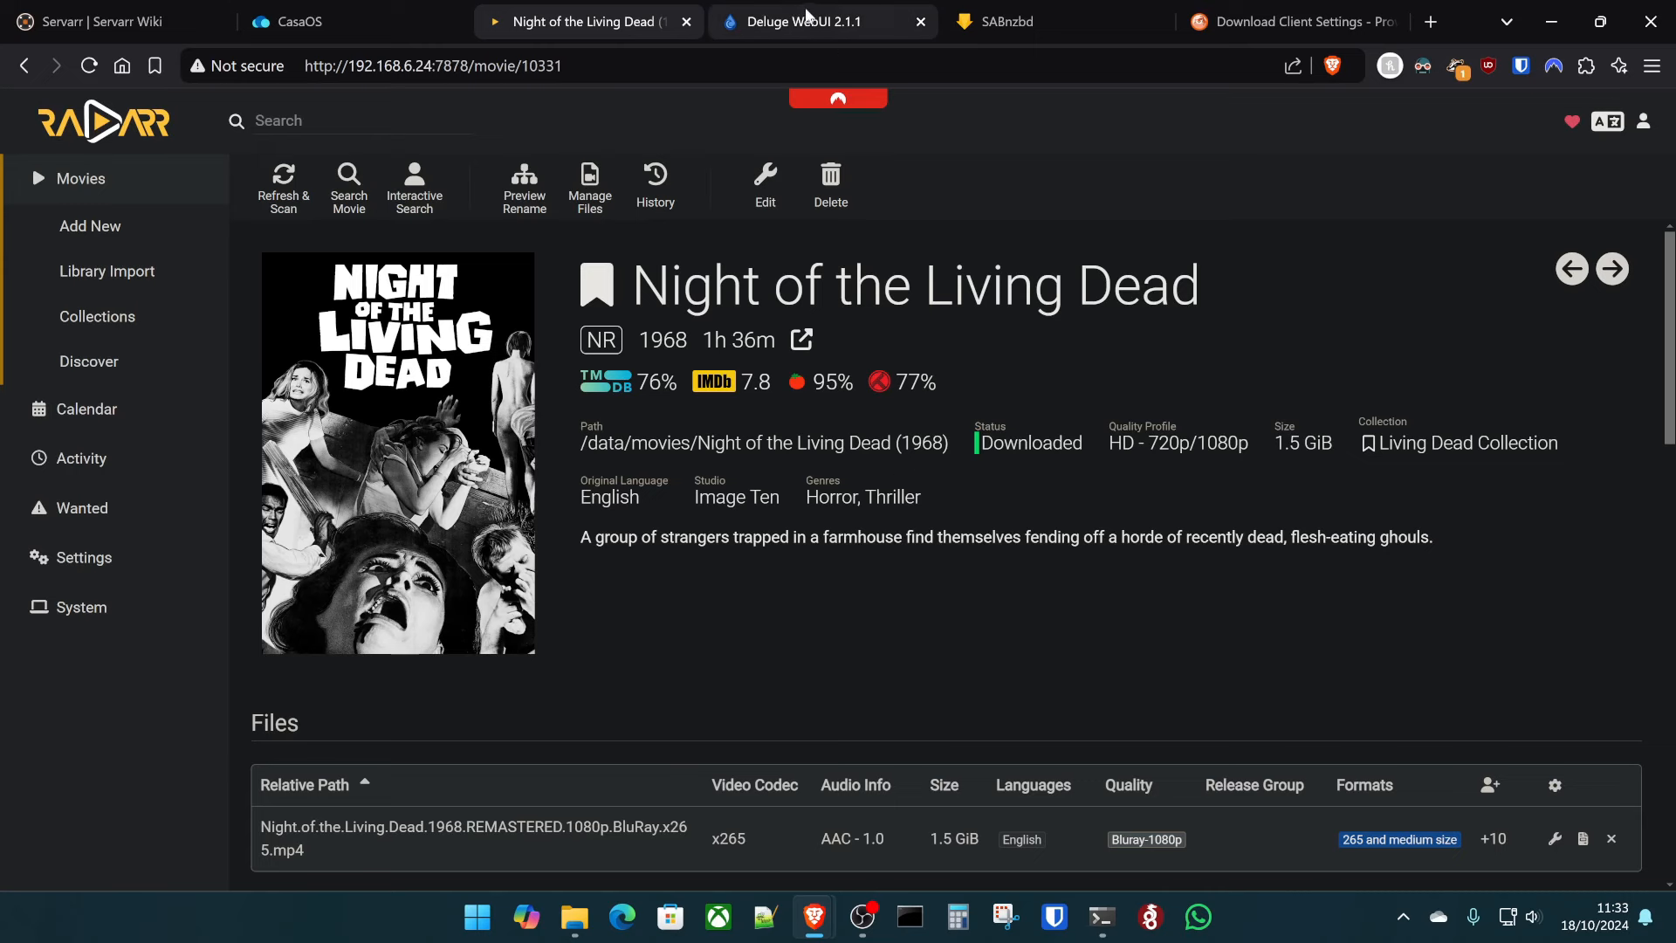
{"action": "left_click", "coordinate": [375, 20]}
{"action": "left_click", "coordinate": [603, 437]}
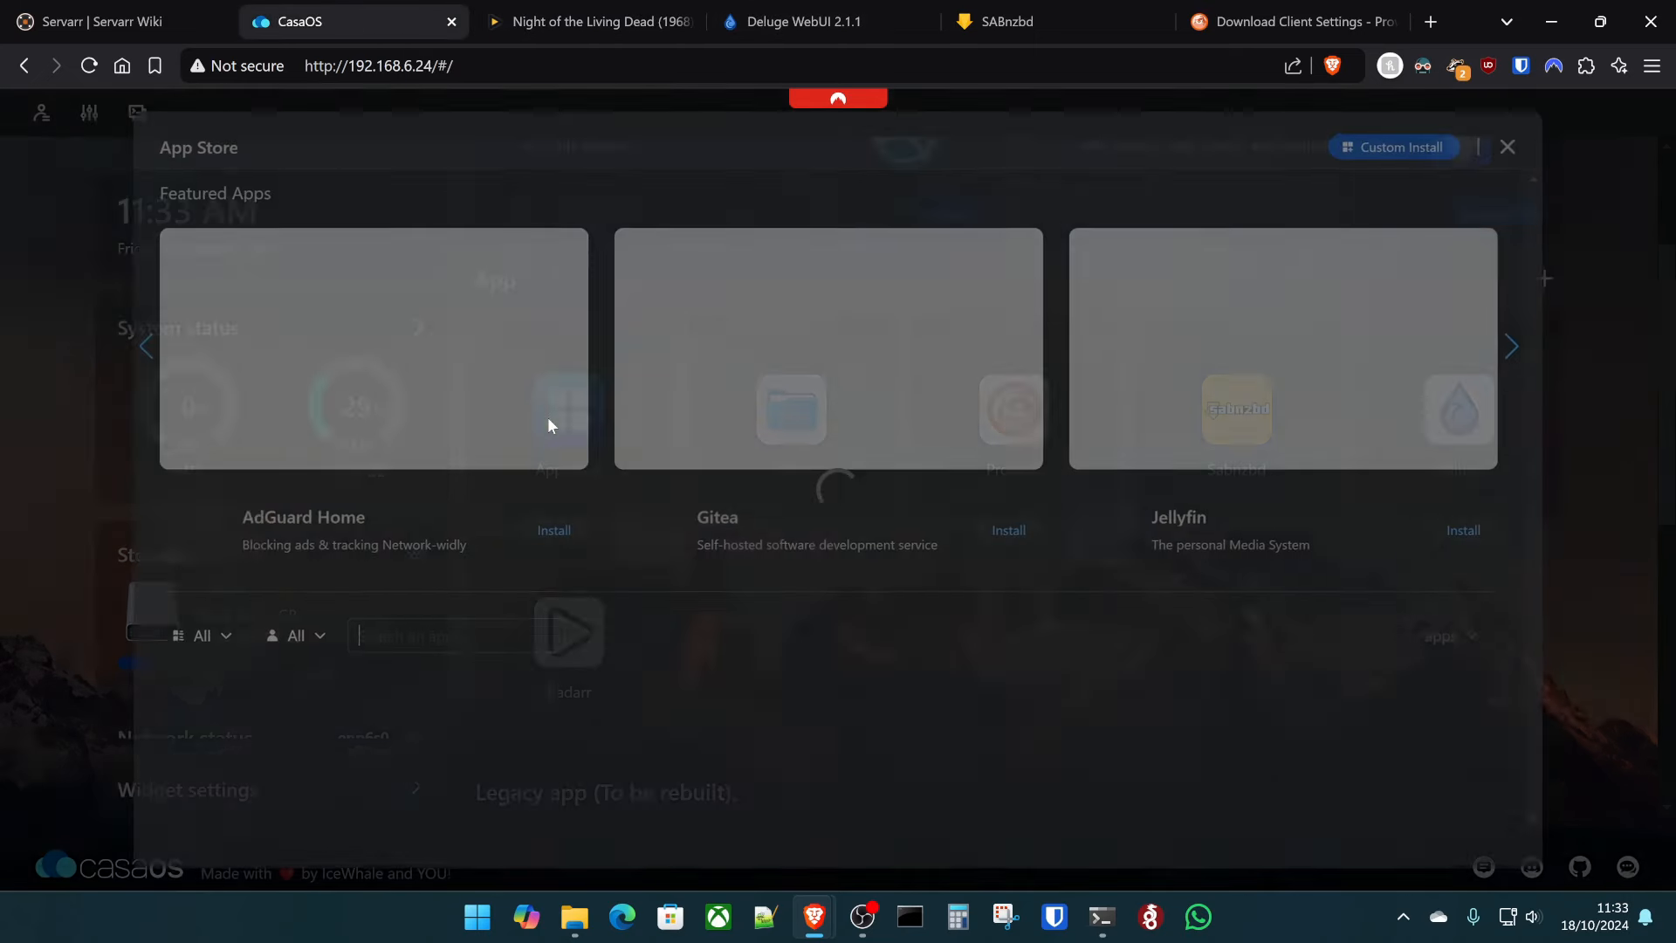
{"action": "left_click", "coordinate": [450, 650]}
{"action": "type", "text": "arr"}
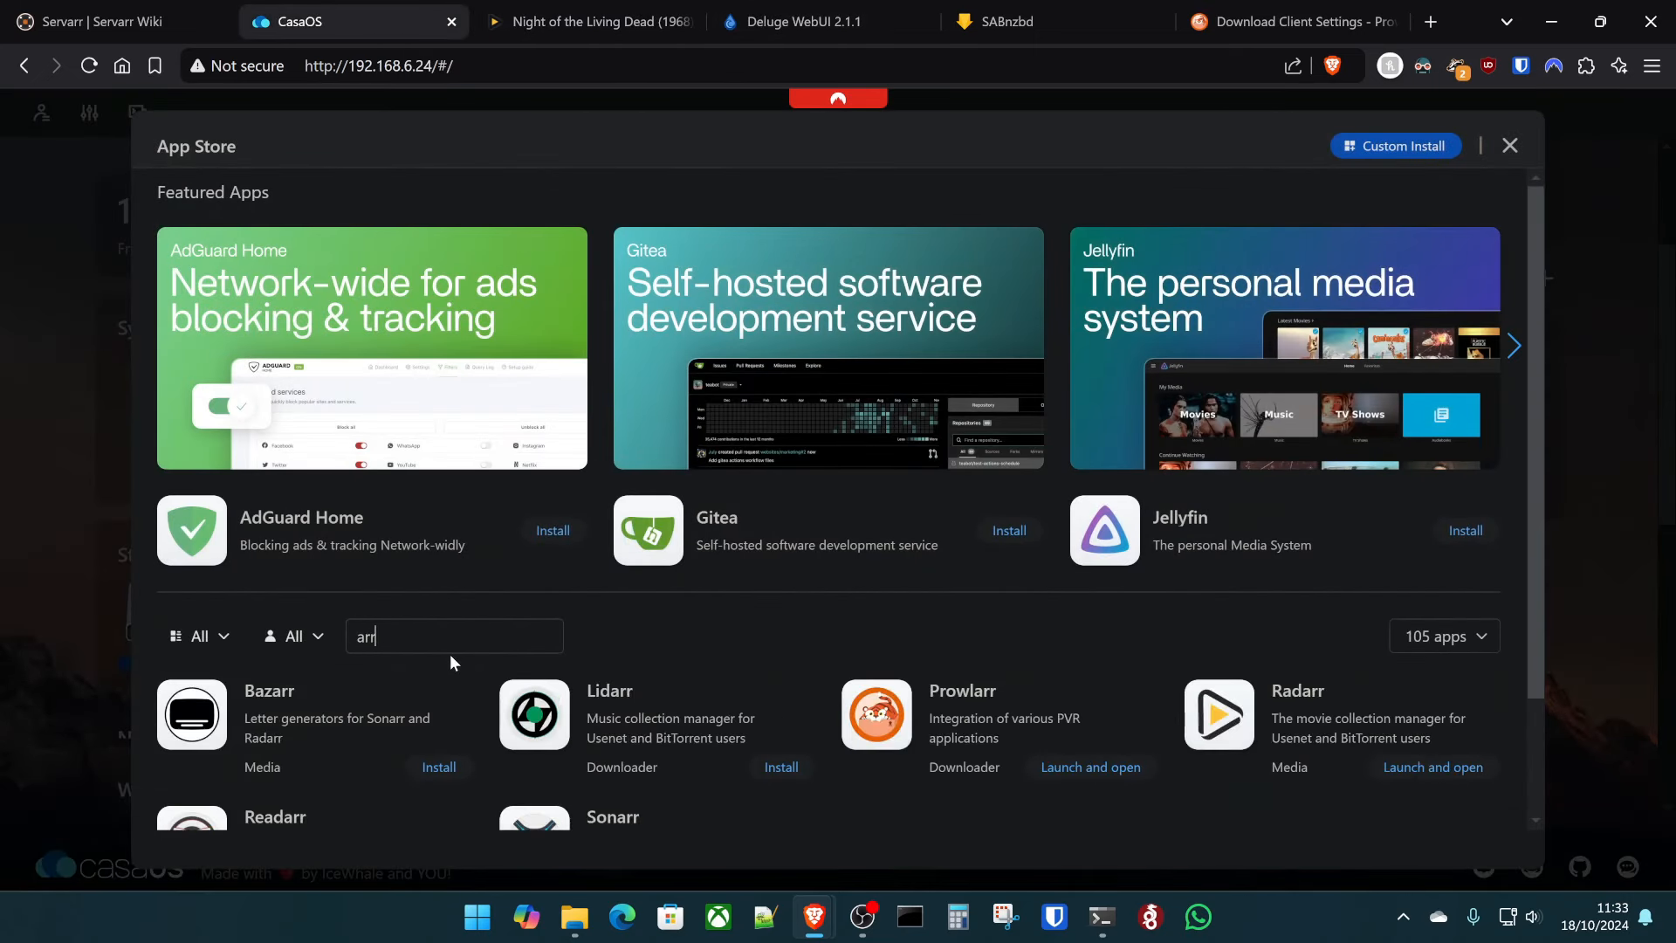
{"action": "scroll", "coordinate": [933, 593], "scroll_direction": "down", "scroll_amount": 2}
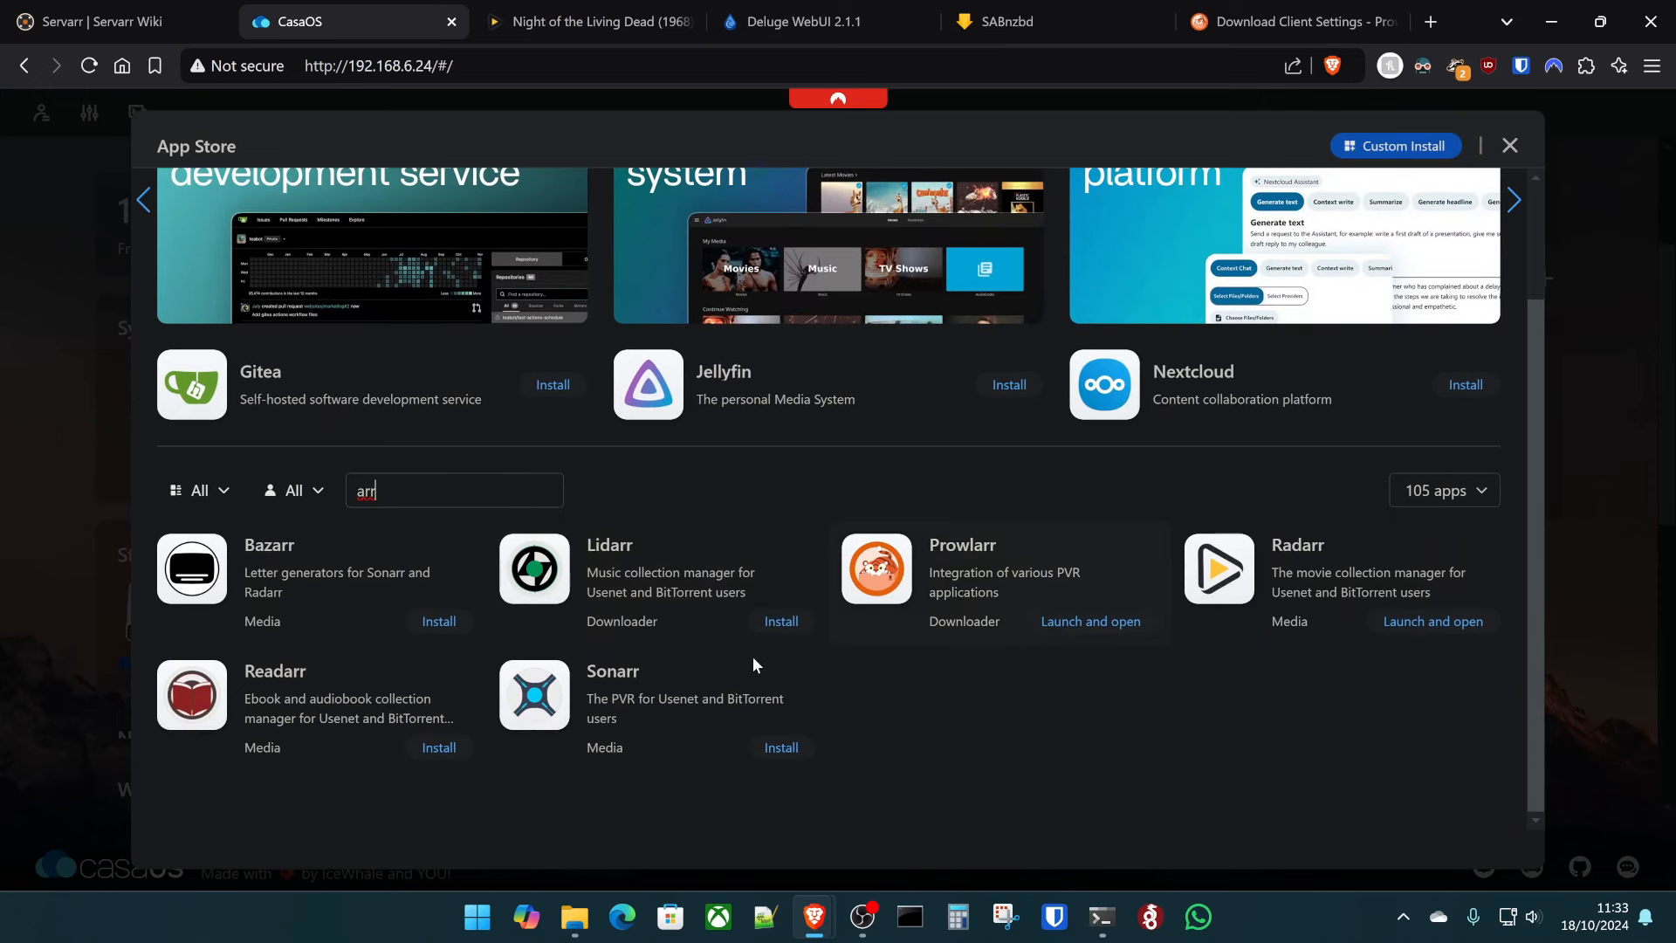
{"action": "left_click", "coordinate": [752, 744]}
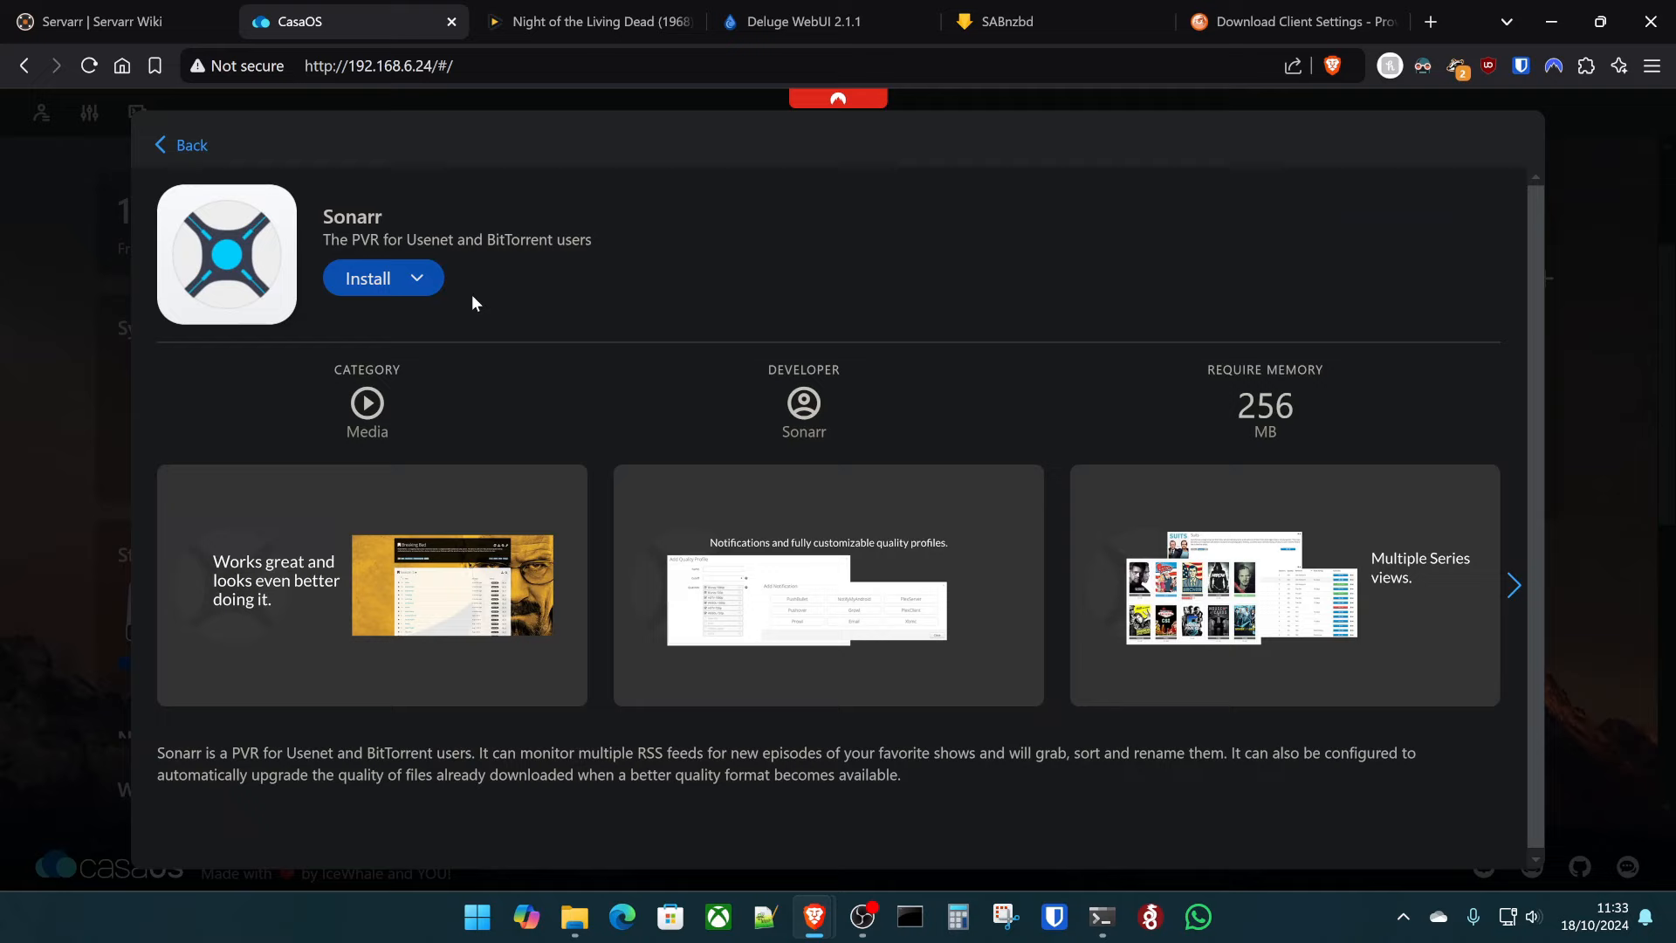
{"action": "left_click", "coordinate": [417, 277]}
{"action": "left_click", "coordinate": [441, 319]}
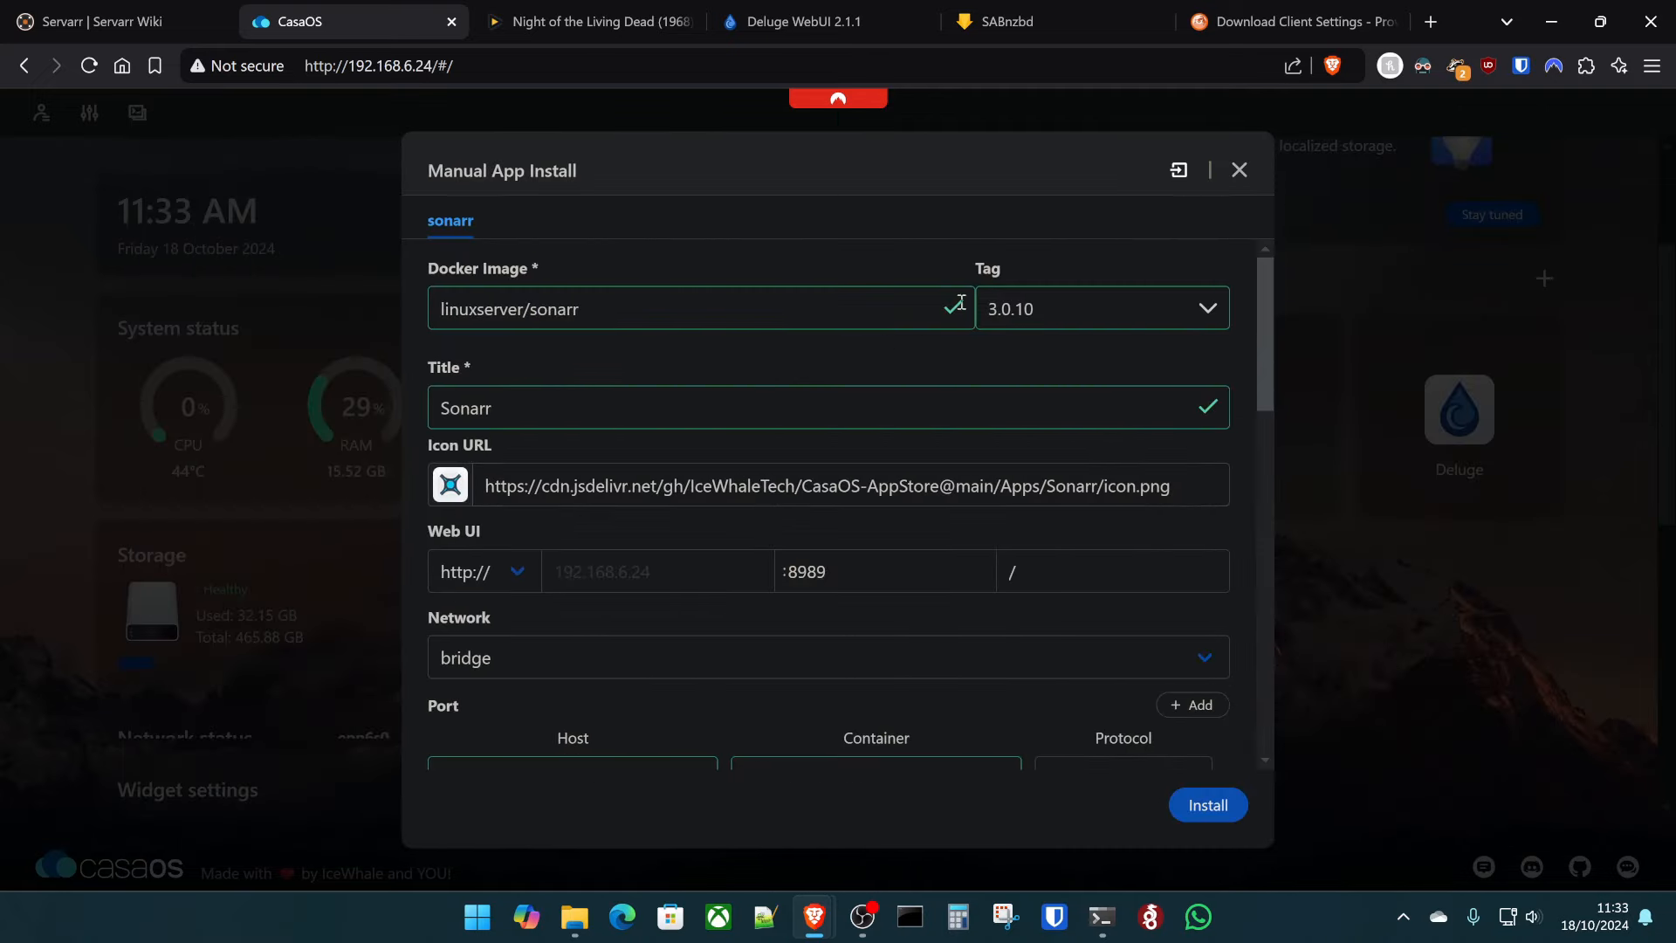
- Set Sonarr's image tag to latest and replace $AppID with sonarr in the config host path
{"action": "left_click", "coordinate": [1030, 308]}
{"action": "left_click", "coordinate": [1013, 365]}
{"action": "scroll", "coordinate": [799, 392], "scroll_direction": "down", "scroll_amount": 1}
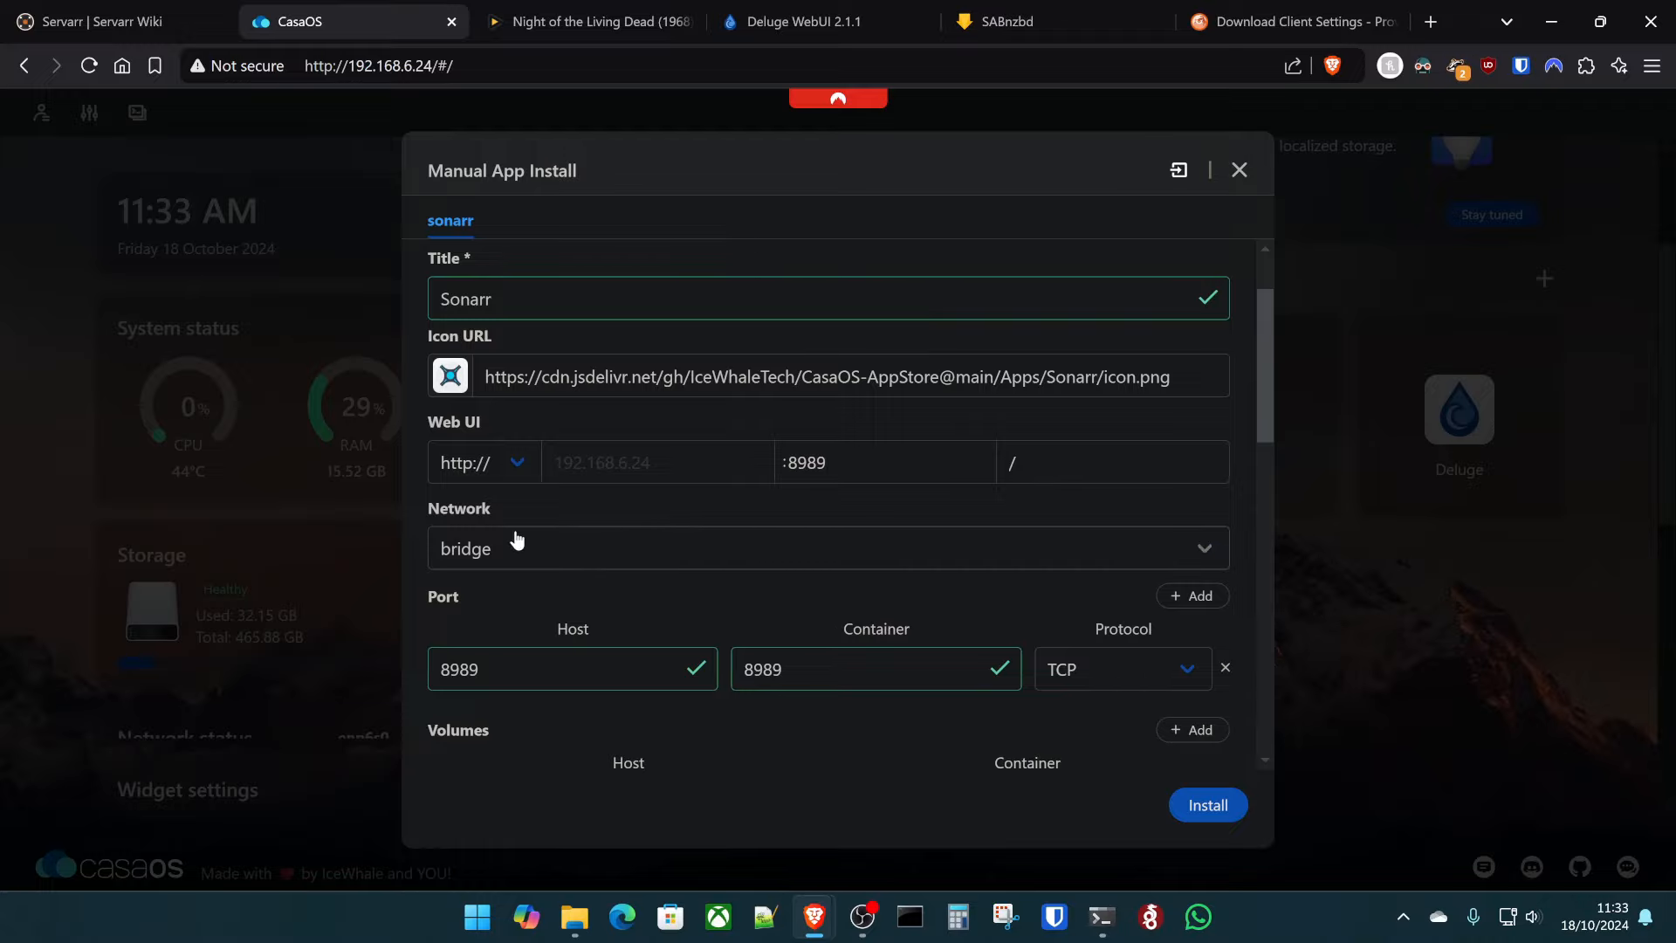
{"action": "scroll", "coordinate": [751, 617], "scroll_direction": "down", "scroll_amount": 2}
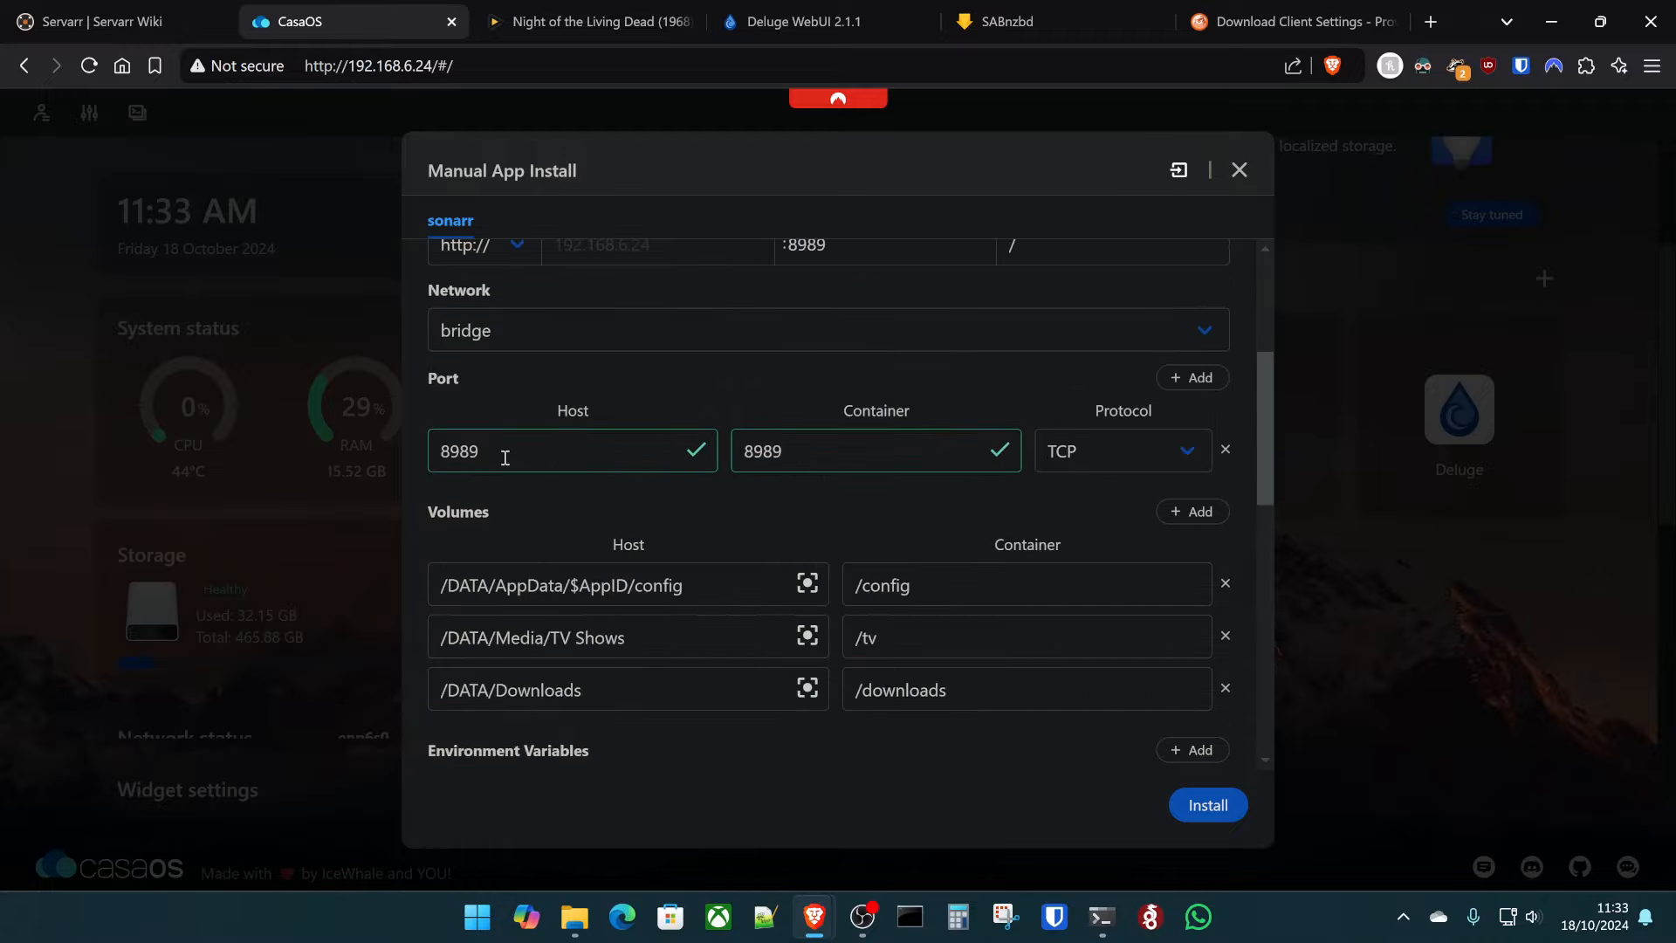
{"action": "scroll", "coordinate": [883, 506], "scroll_direction": "down", "scroll_amount": 1}
{"action": "scroll", "coordinate": [684, 437], "scroll_direction": "up", "scroll_amount": 4}
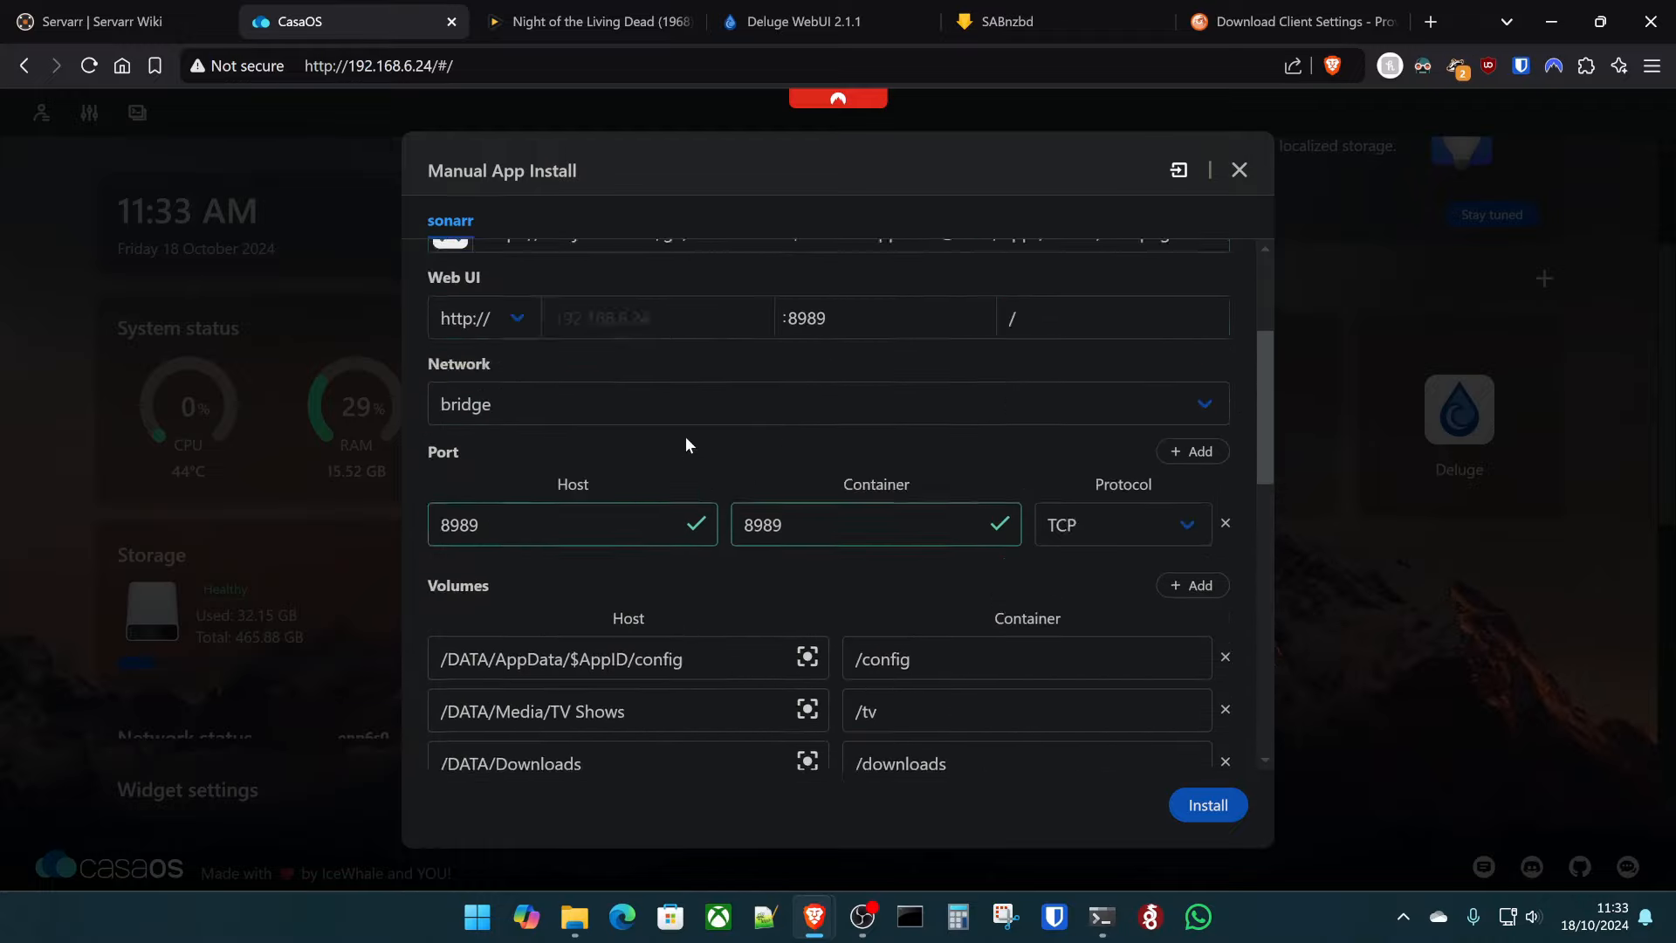
{"action": "double_click", "coordinate": [536, 312]}
{"action": "key", "text": "ctrl+c"}
{"action": "scroll", "coordinate": [681, 432], "scroll_direction": "down", "scroll_amount": 5}
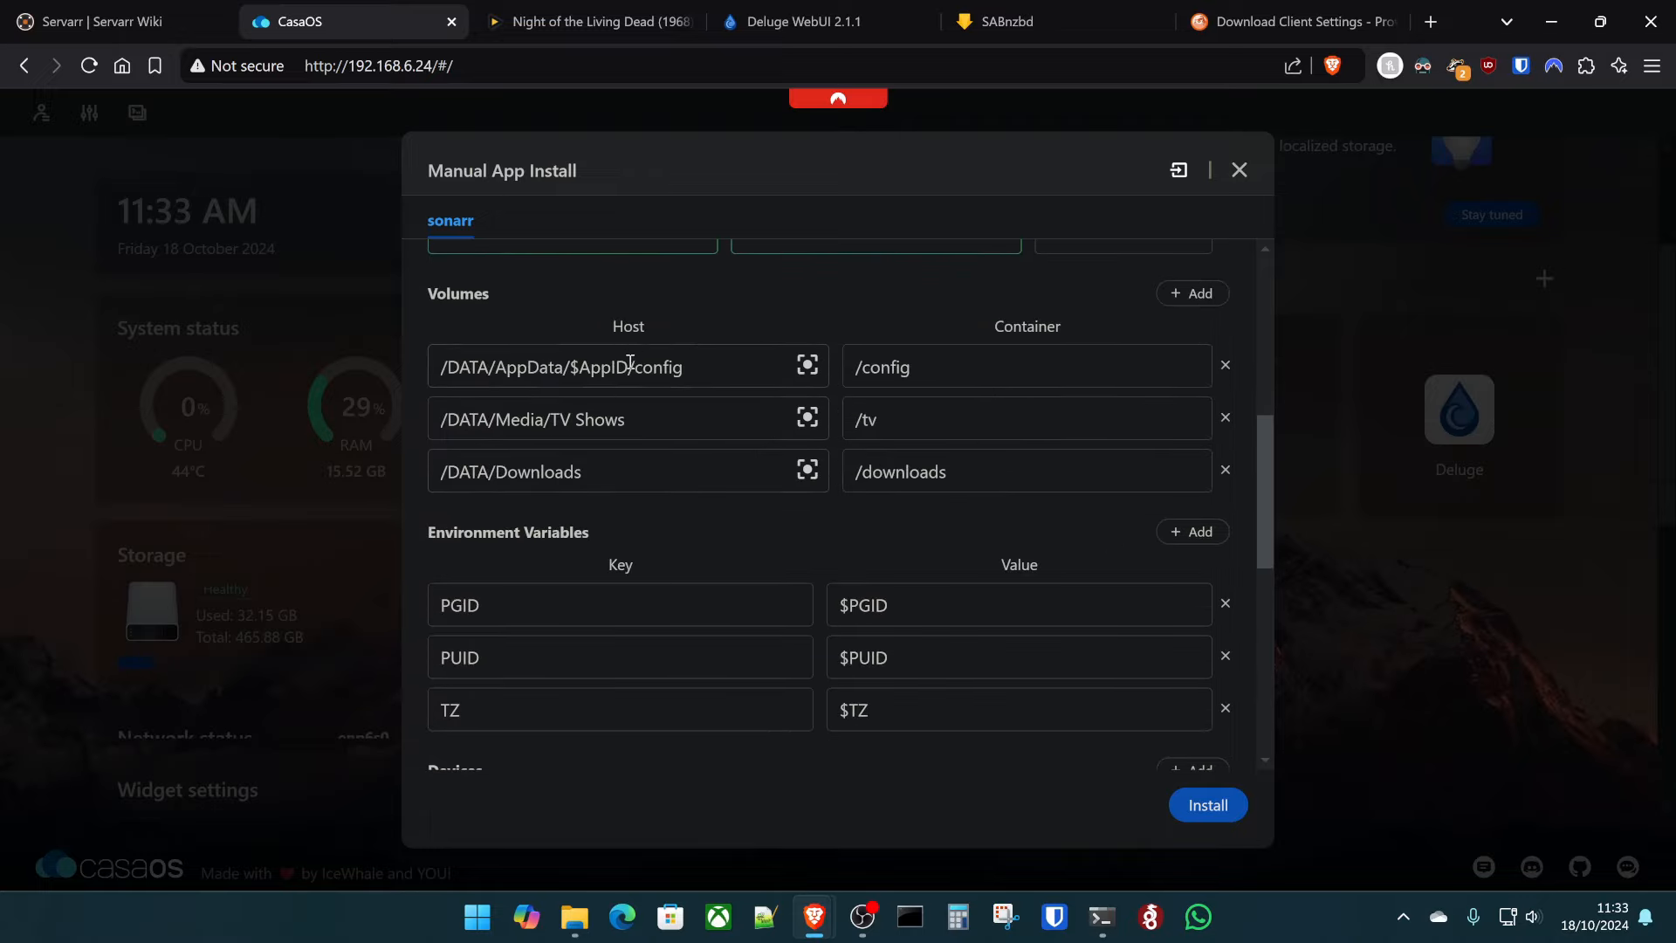
{"action": "left_click_drag", "start_coordinate": [629, 361], "coordinate": [563, 383]}
{"action": "key", "text": "ctrl+v"}
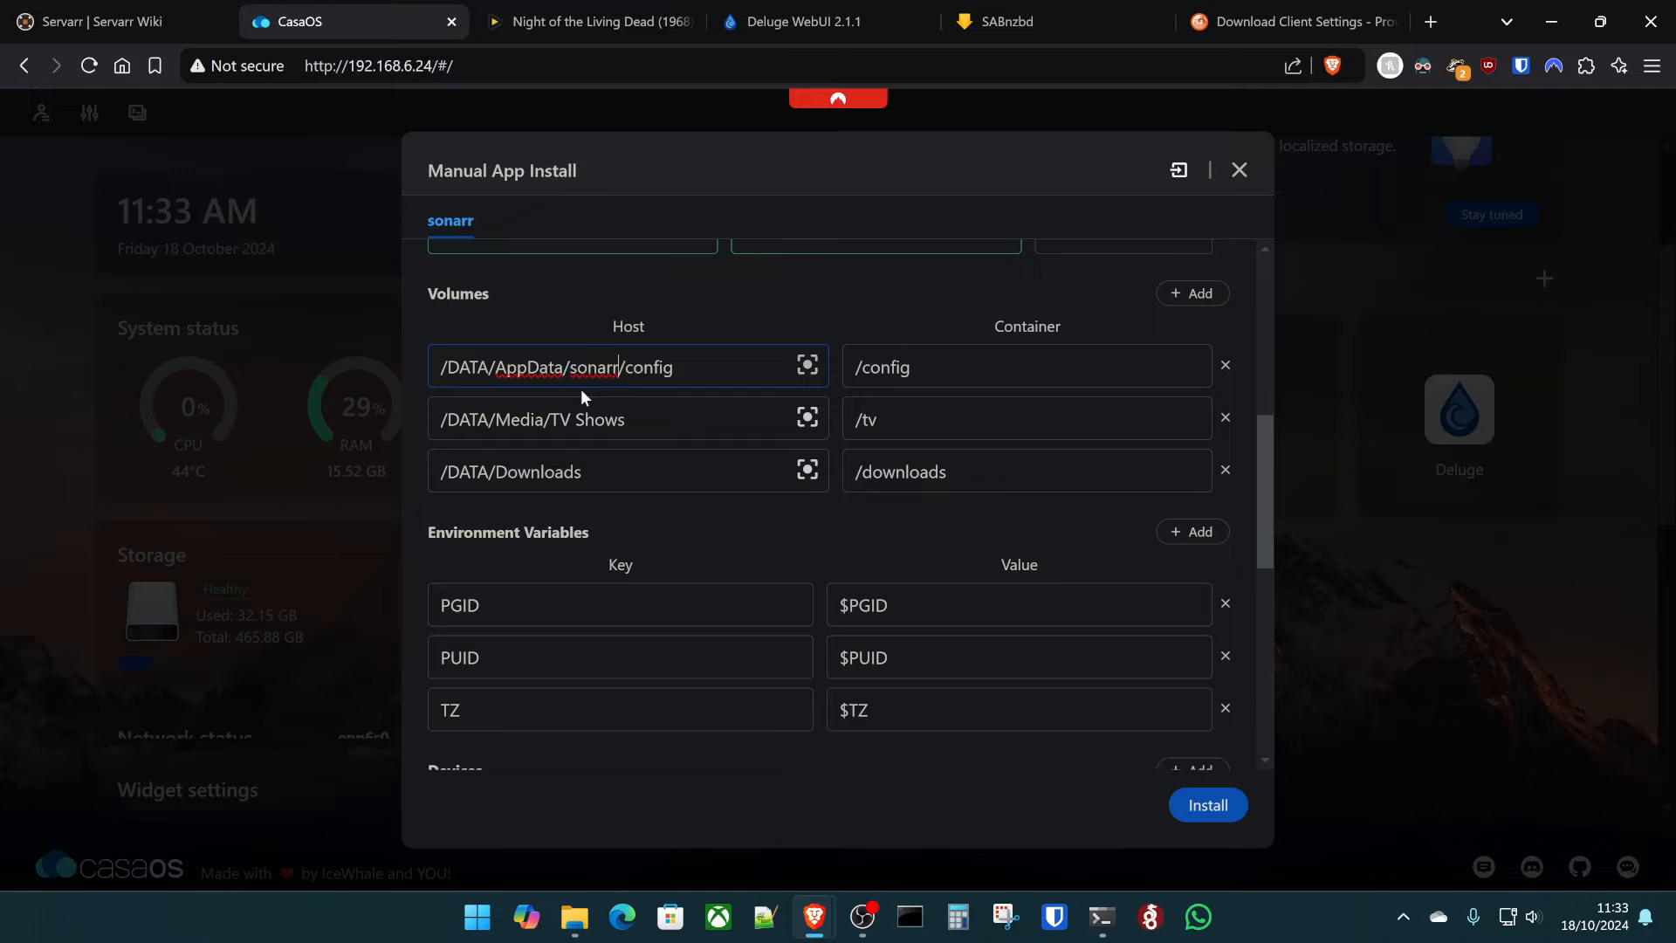
- Map host /DATA/AppData/tvshows to container /data/tvshows and change the downloads host path to the home folder
{"action": "left_click", "coordinate": [678, 420]}
{"action": "left_click_drag", "start_coordinate": [669, 428], "coordinate": [441, 425]}
{"action": "left_click", "coordinate": [672, 429]}
{"action": "double_click", "coordinate": [526, 413]}
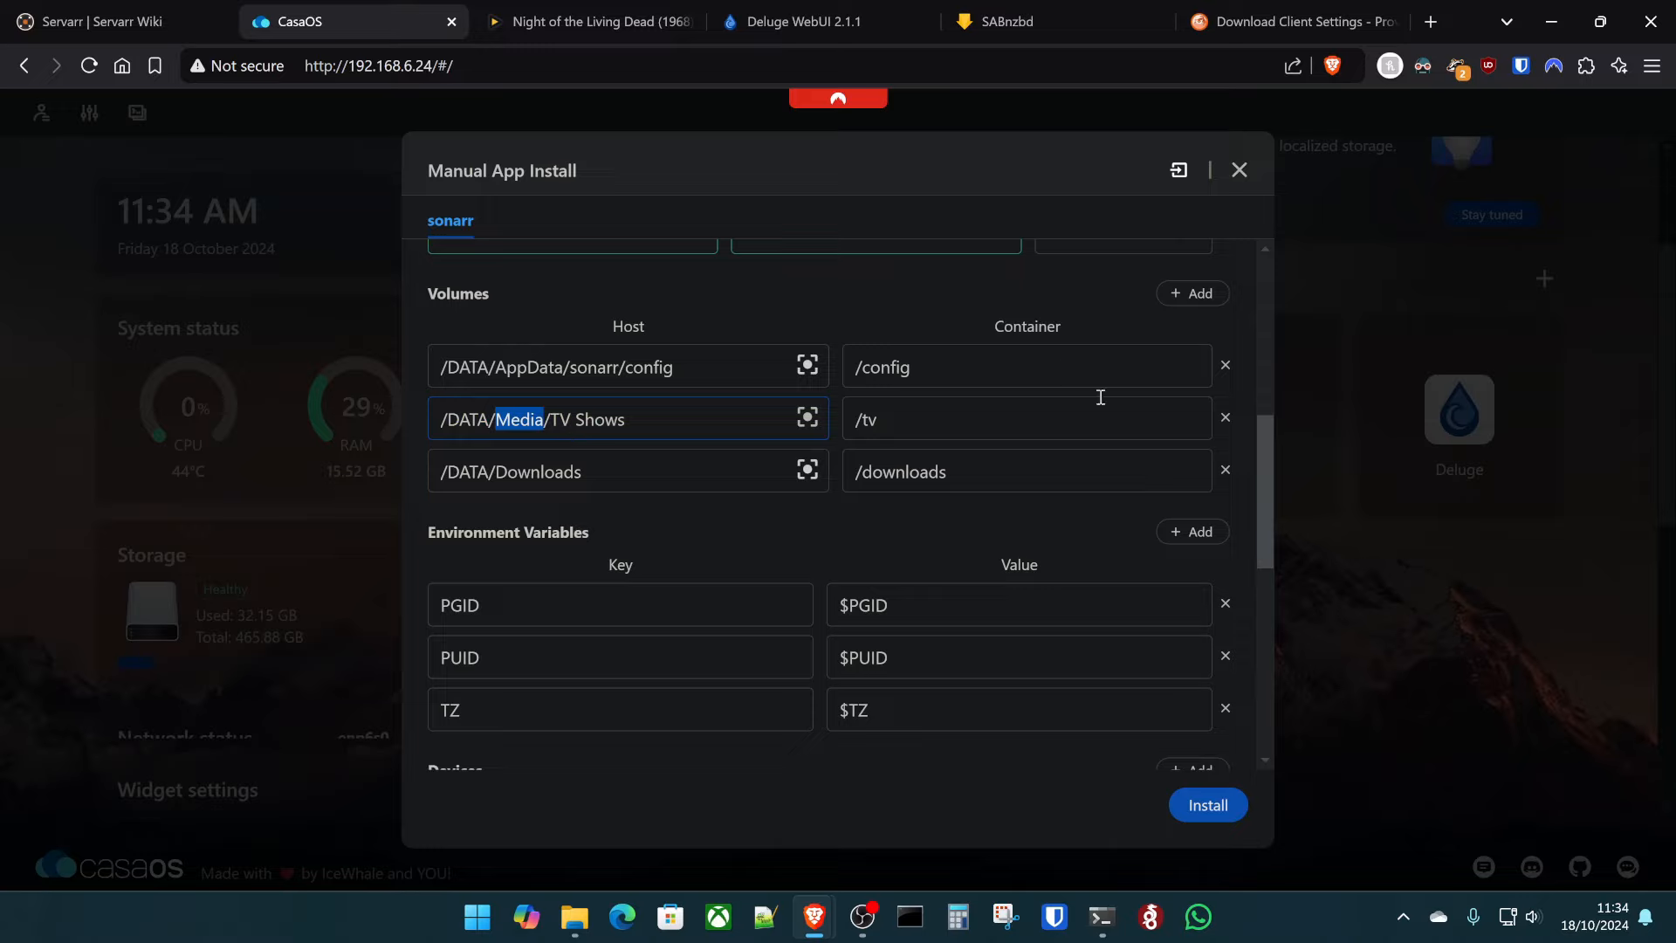
{"action": "left_click", "coordinate": [1190, 295]}
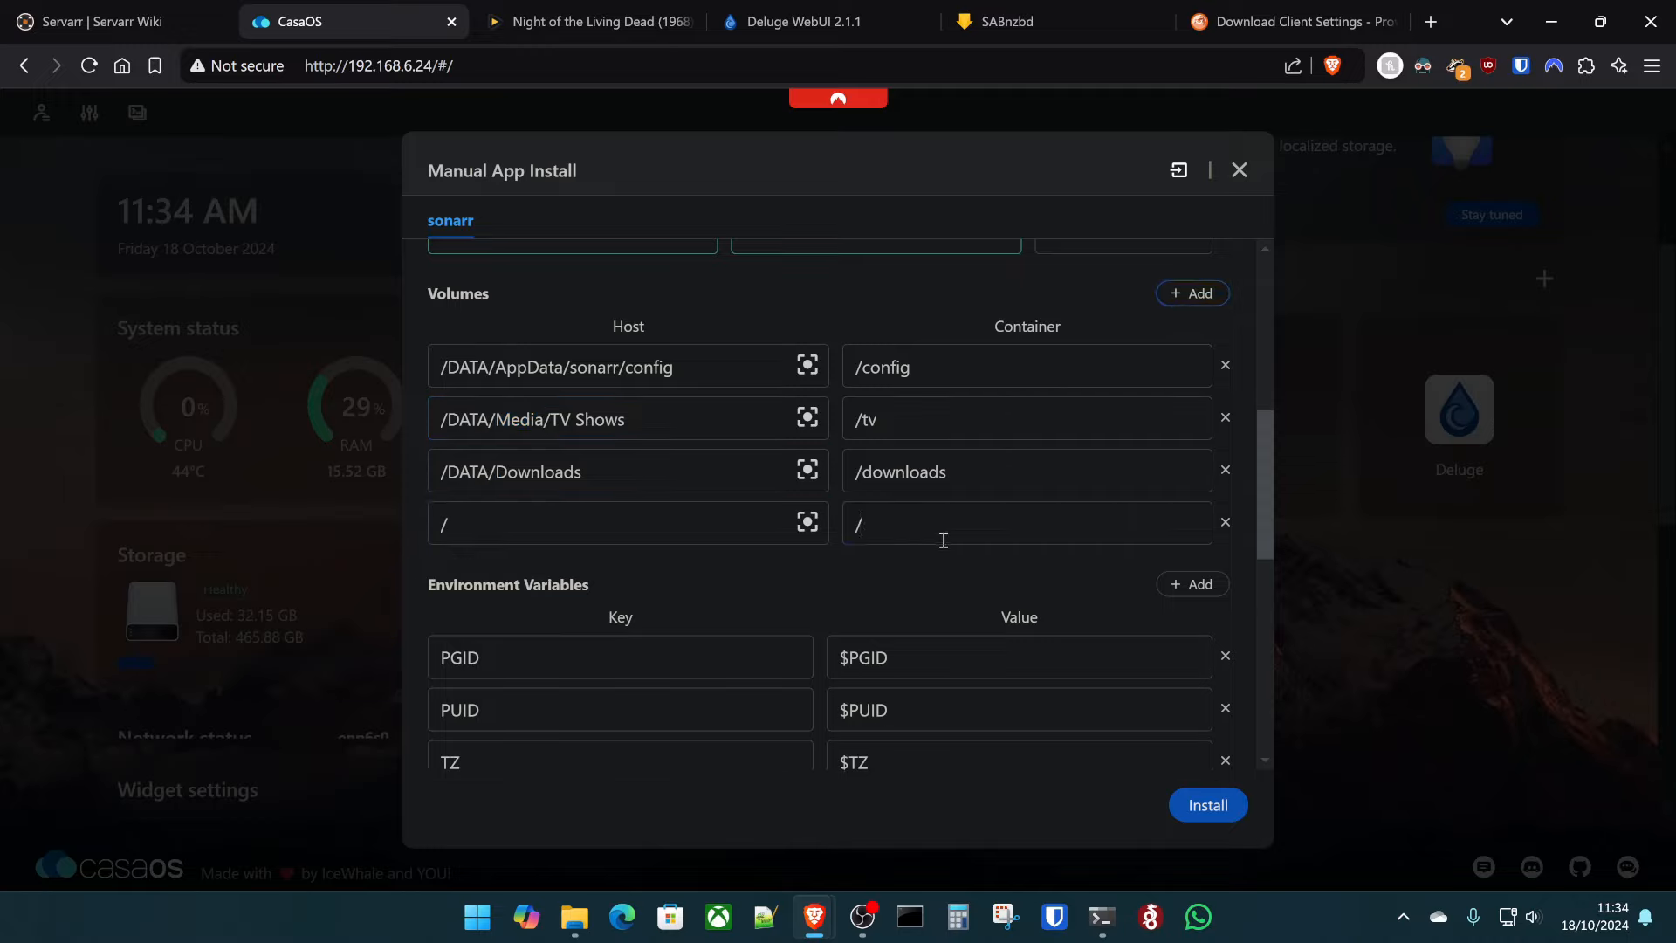
{"action": "double_click", "coordinate": [530, 421]}
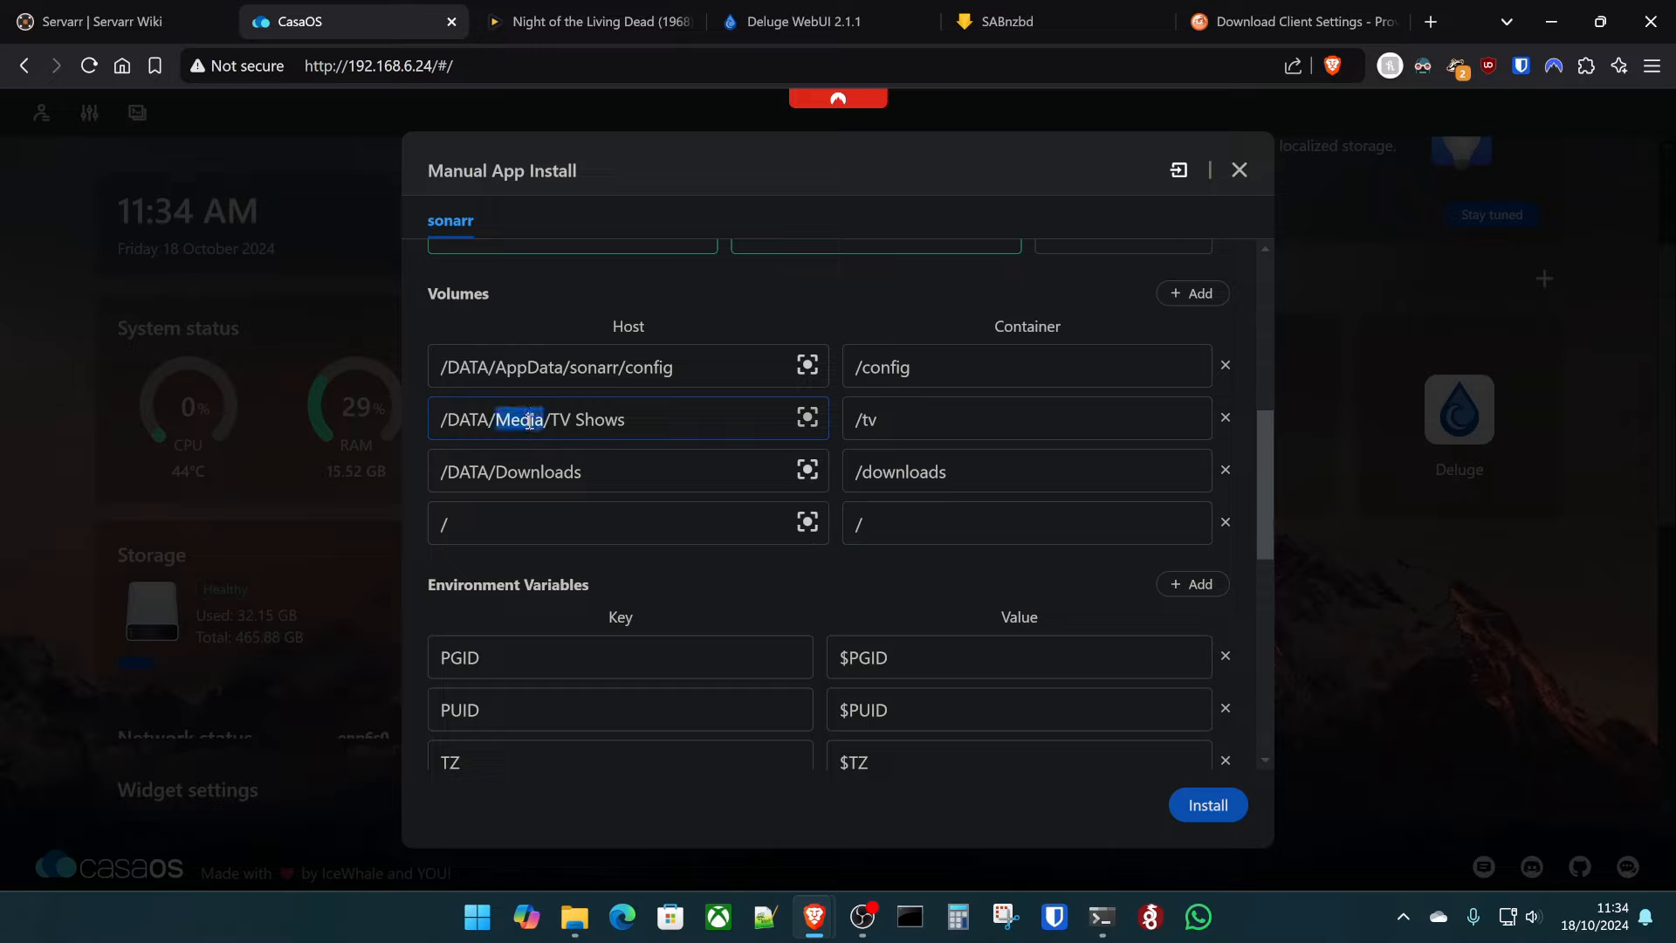
{"action": "type", "text": "A"}
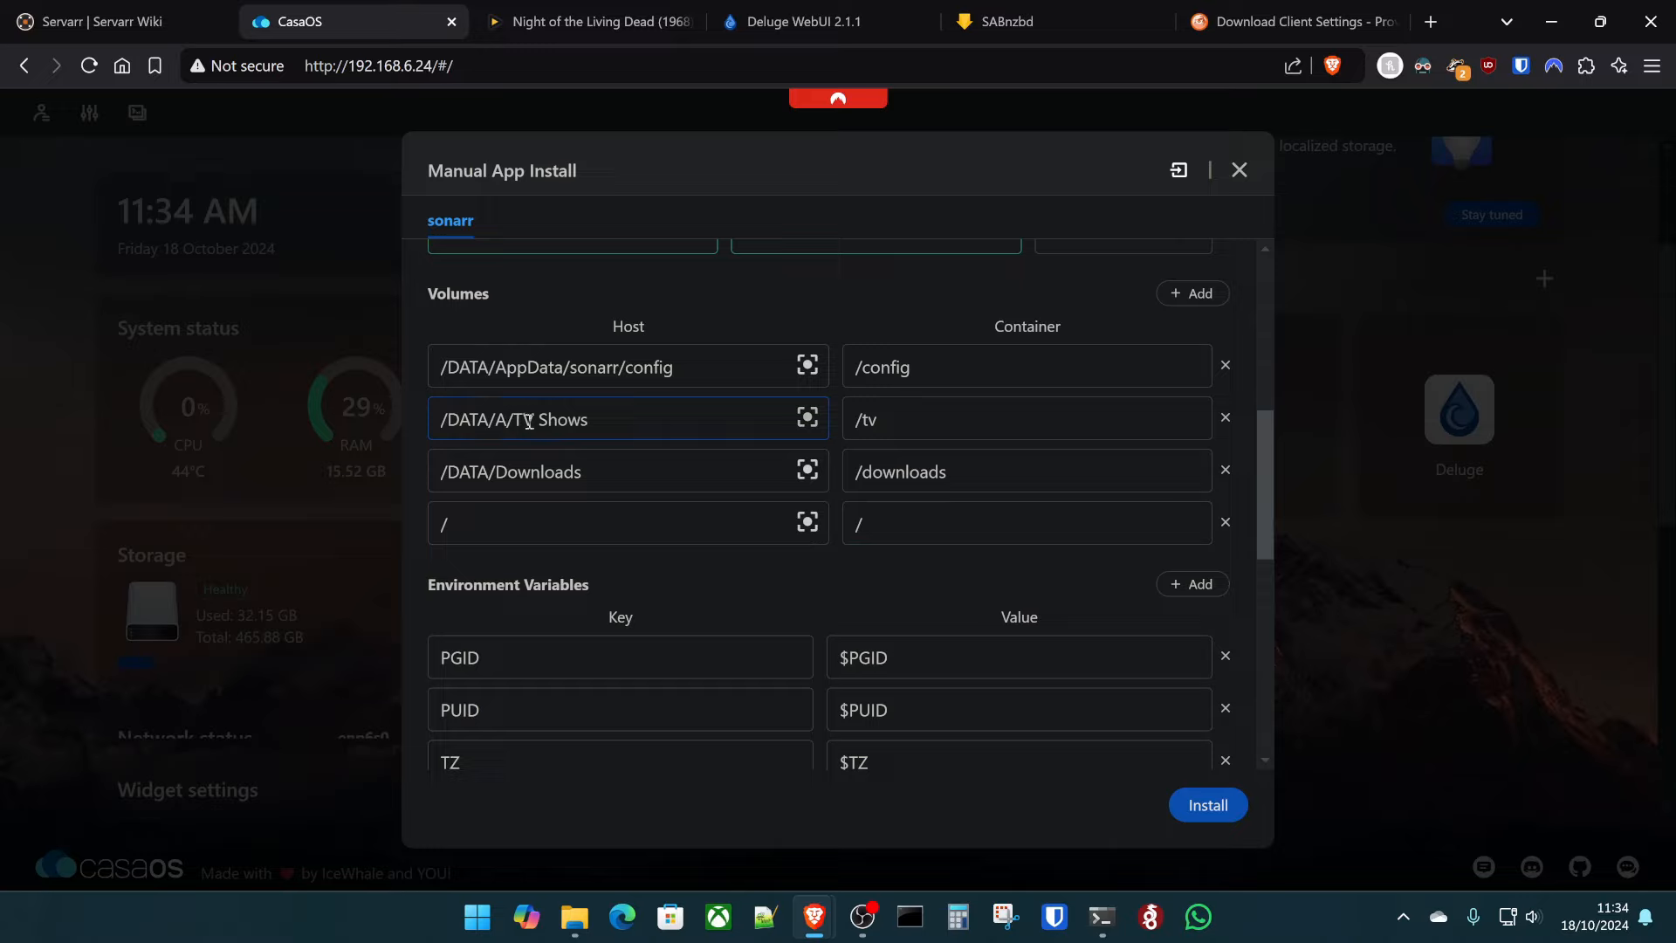
{"action": "type", "text": "ppData"}
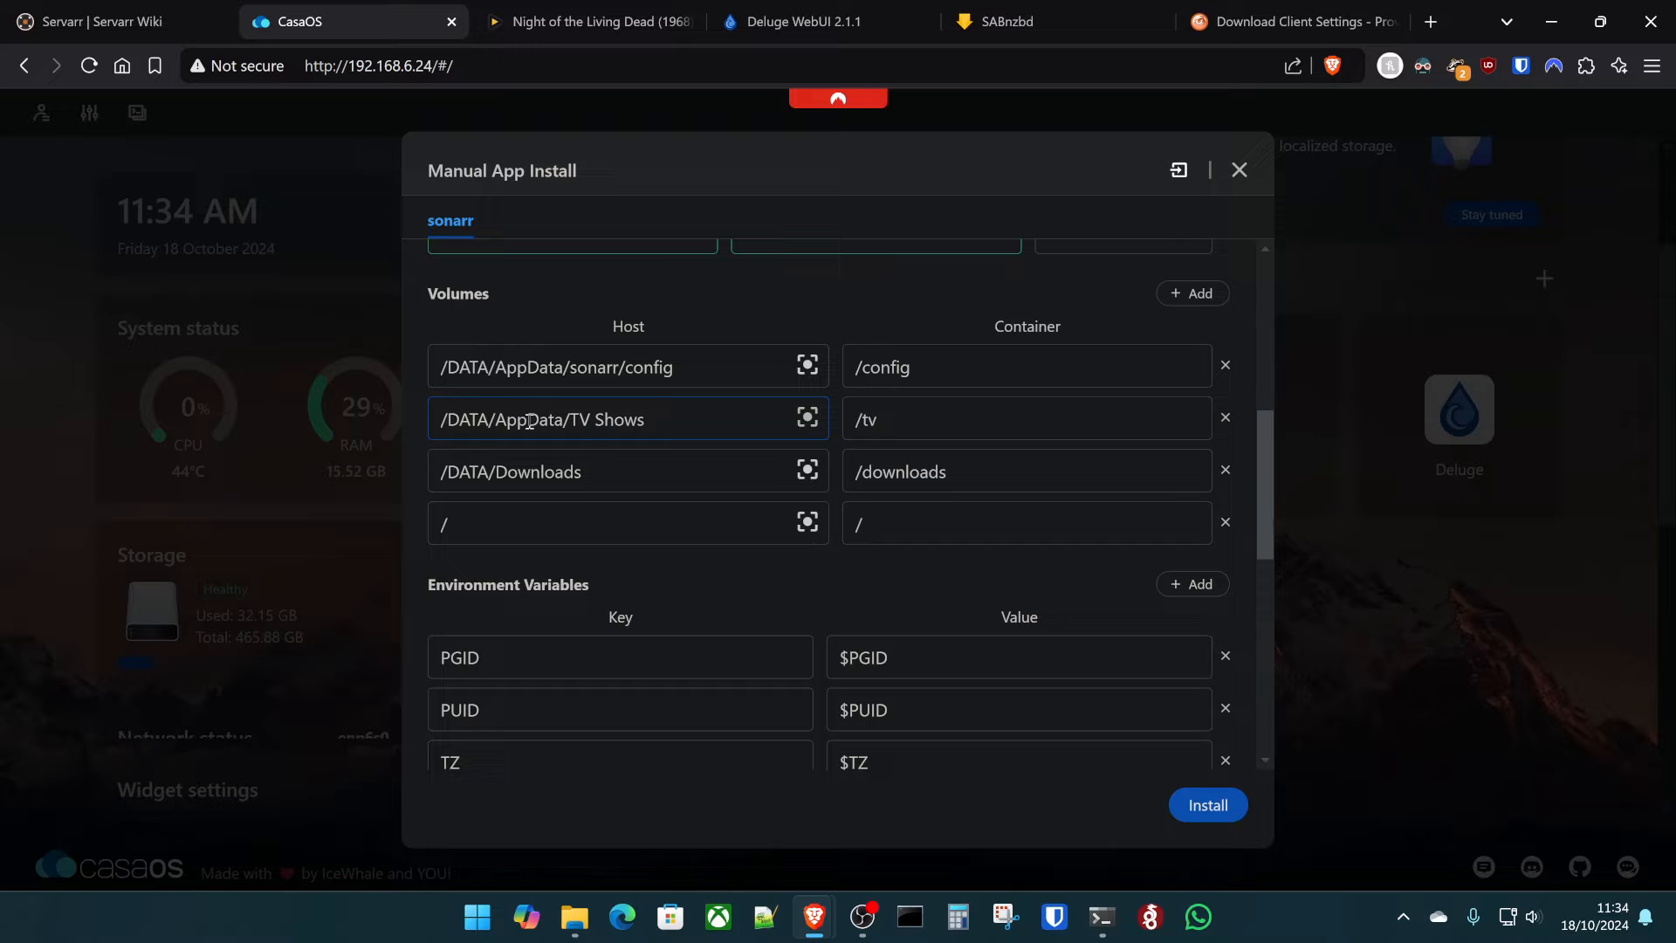
{"action": "key", "text": "Right"}
{"action": "key", "text": "Right"}
{"action": "key", "text": "Right"}
{"action": "key", "text": "Right"}
{"action": "key", "text": "BackSpace"}
{"action": "key", "text": "BackSpace"}
{"action": "key", "text": "BackSpace"}
{"action": "key", "text": "BackSpace"}
{"action": "key", "text": "BackSpace"}
{"action": "key", "text": "BackSpace"}
{"action": "key", "text": "BackSpace"}
{"action": "key", "text": "BackSpace"}
{"action": "type", "text": "tvshows"}
{"action": "triple_click", "coordinate": [945, 418]}
{"action": "type", "text": "/data/tv"}
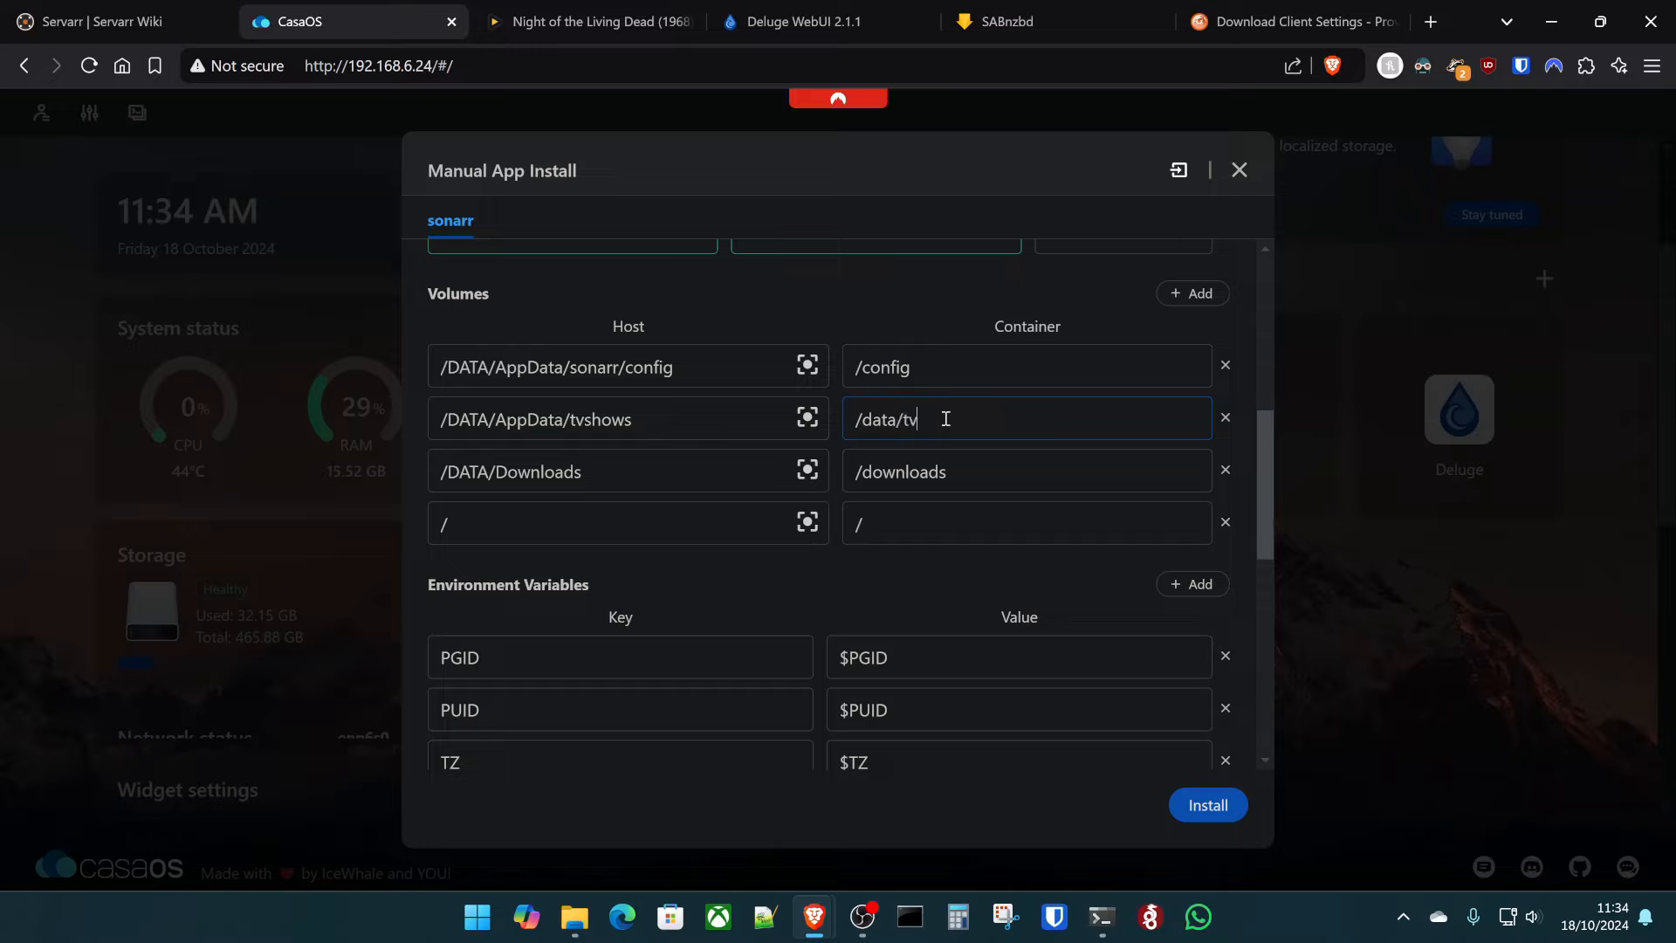
{"action": "type", "text": "shows"}
{"action": "triple_click", "coordinate": [640, 471]}
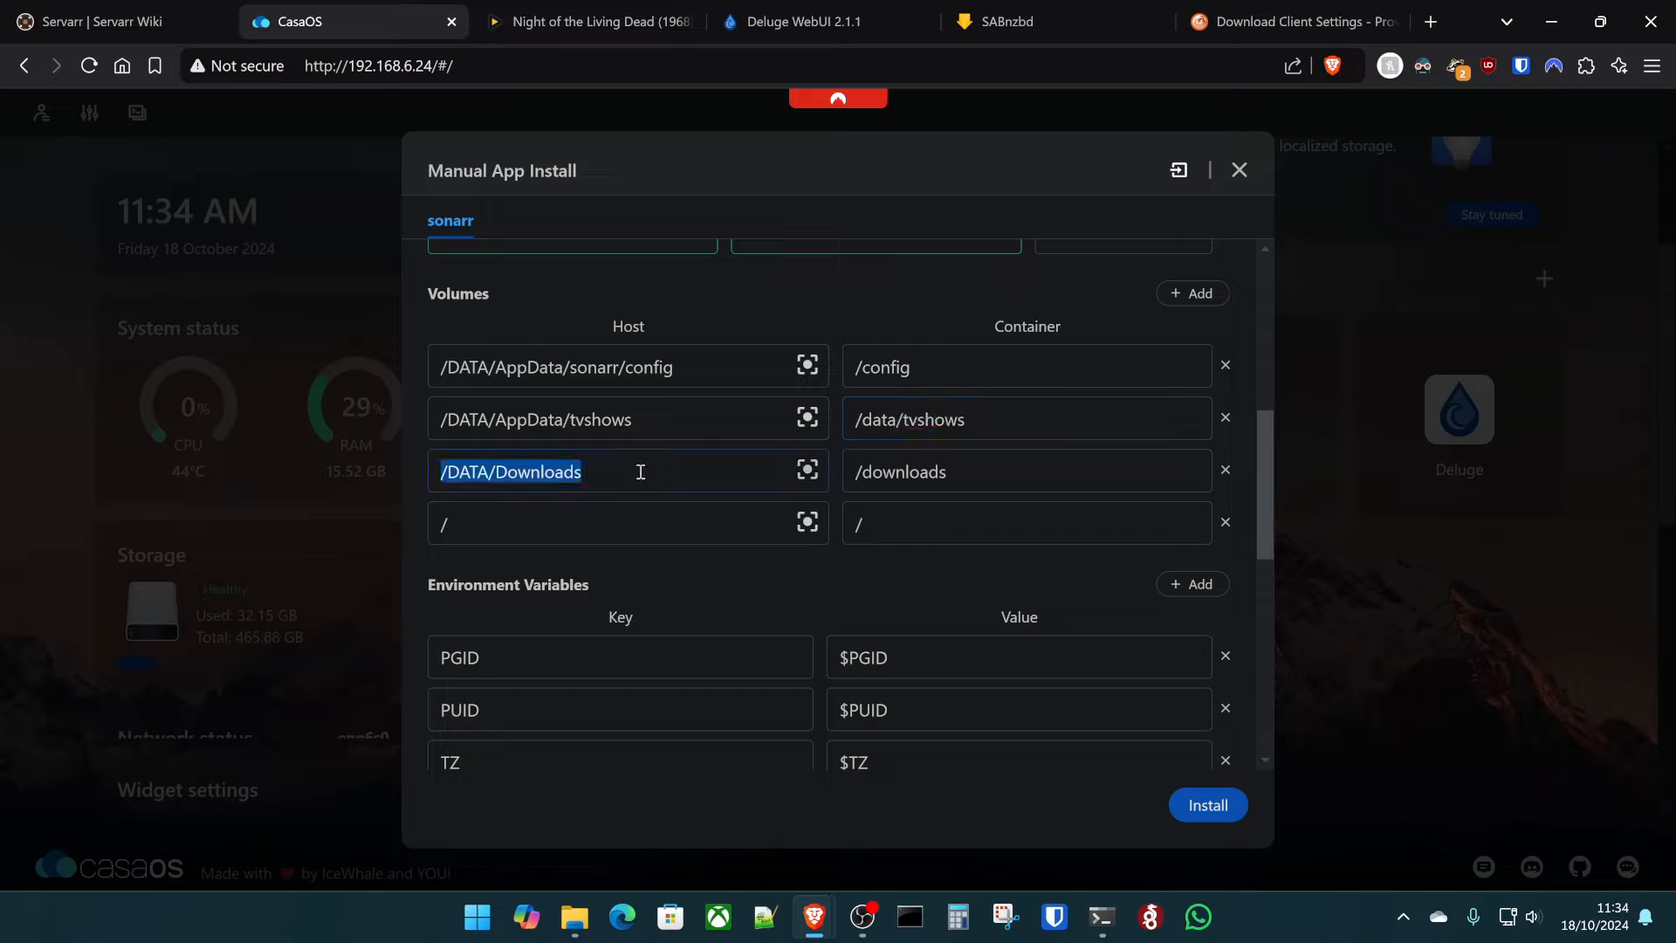
{"action": "type", "text": "/home/kl"}
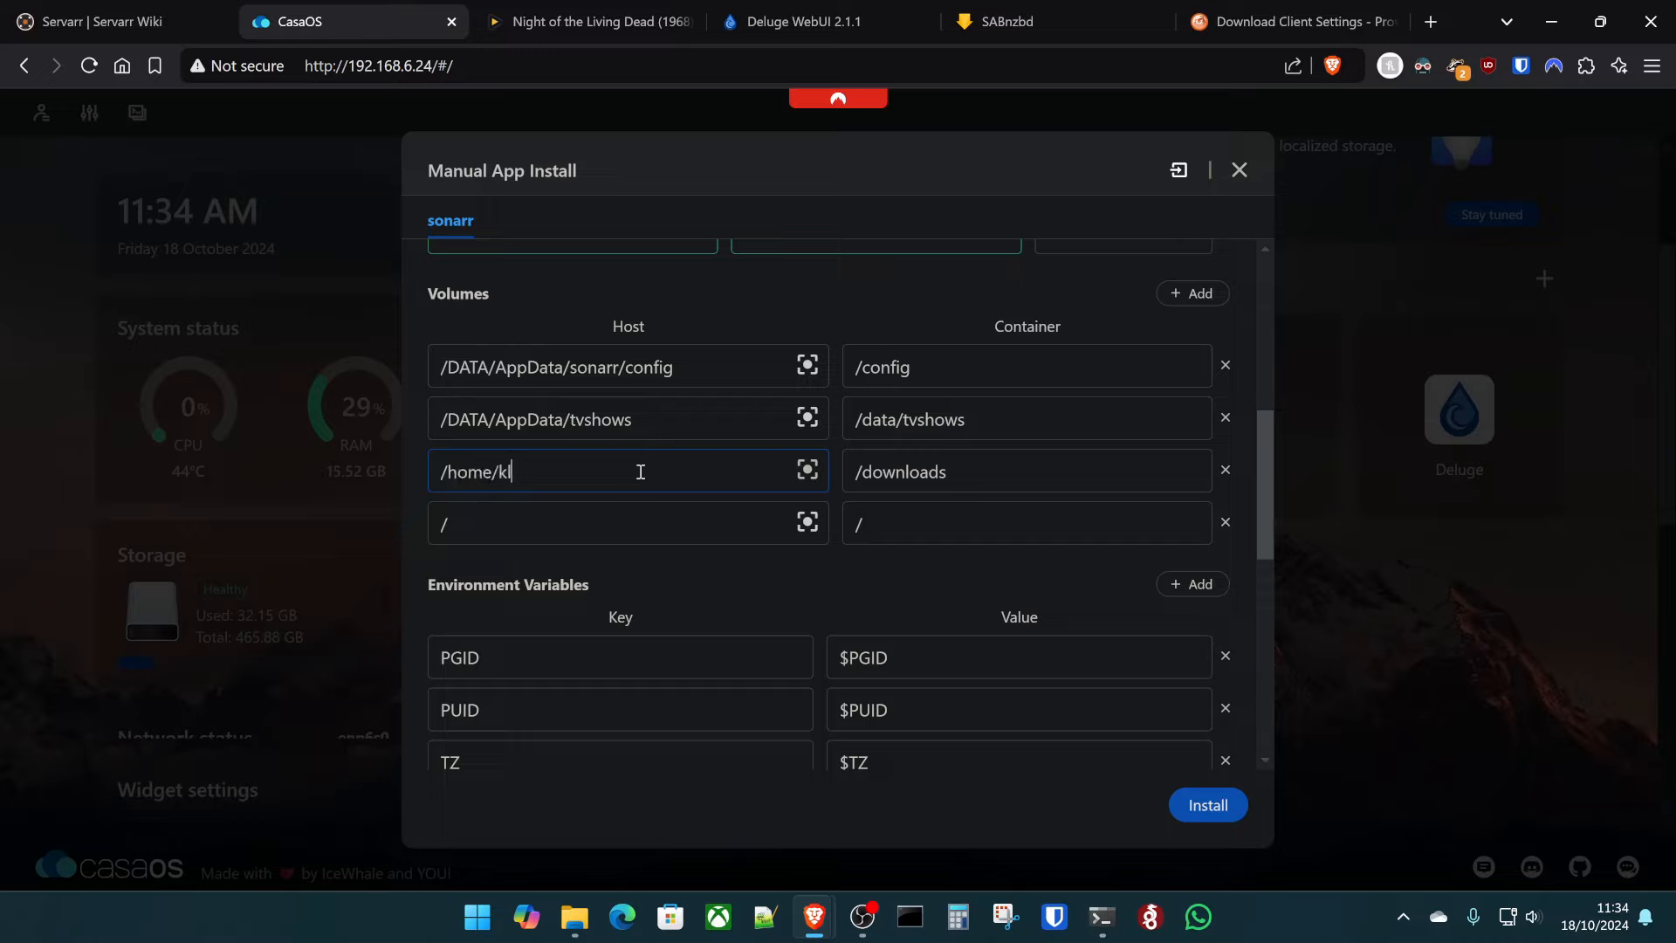
{"action": "type", "text": "tech"}
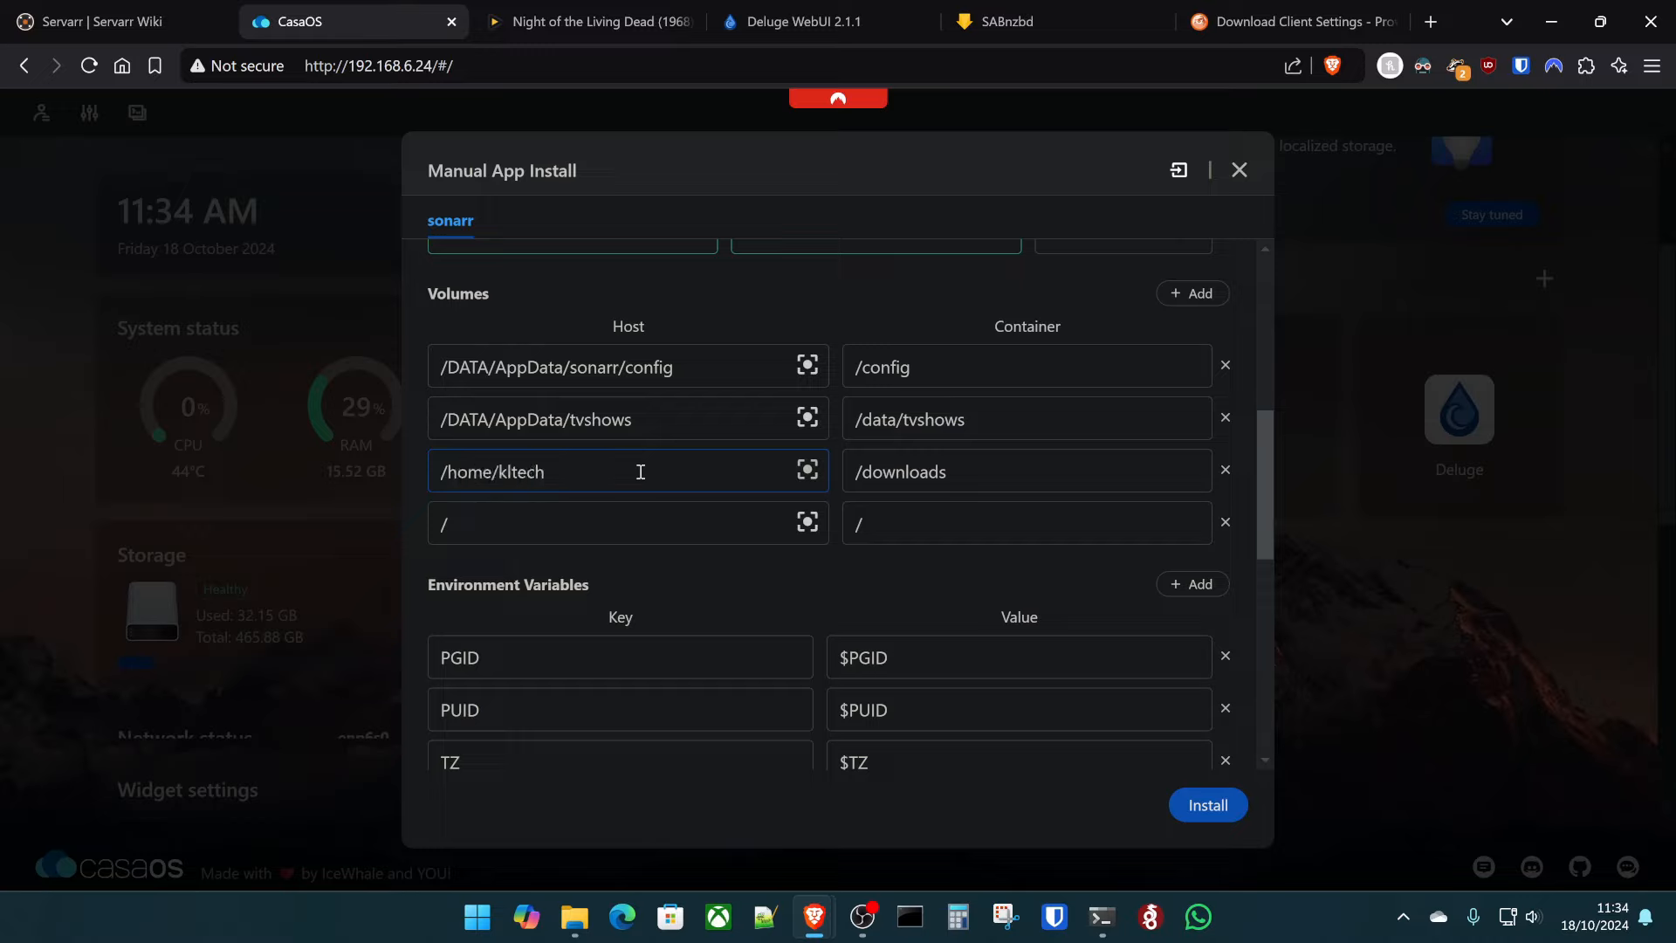
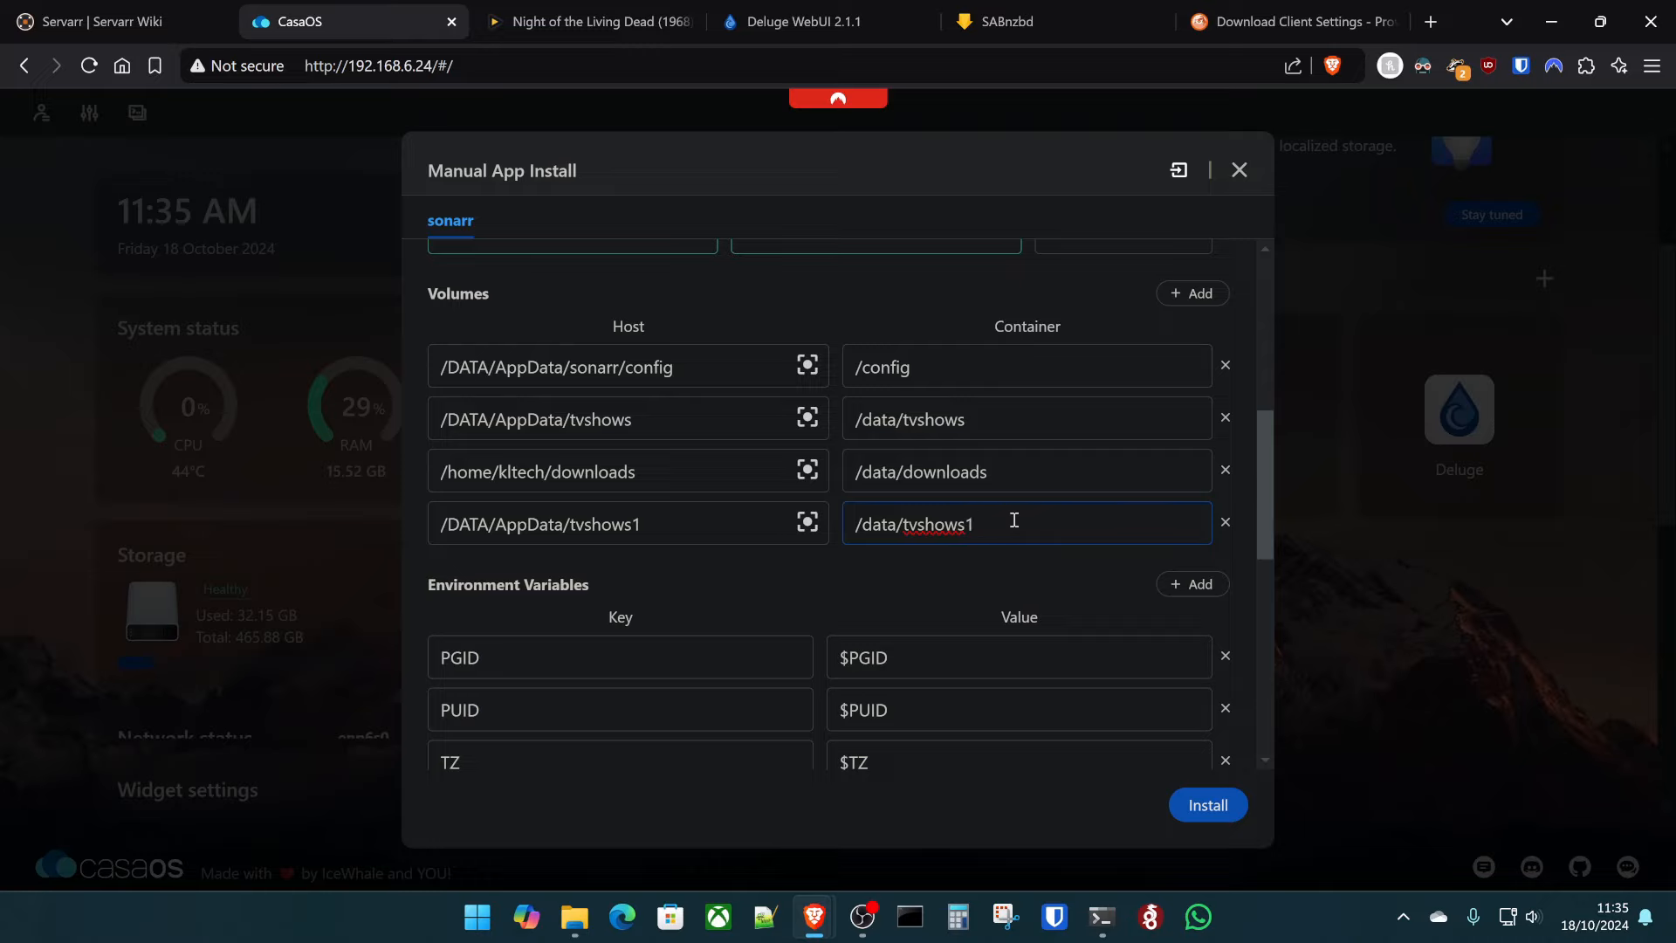
- Replace $PGID and $PUID with 1000, set TZ to Europe/London, and install Sonarr
{"action": "scroll", "coordinate": [952, 463], "scroll_direction": "down", "scroll_amount": 3}
{"action": "double_click", "coordinate": [890, 440]}
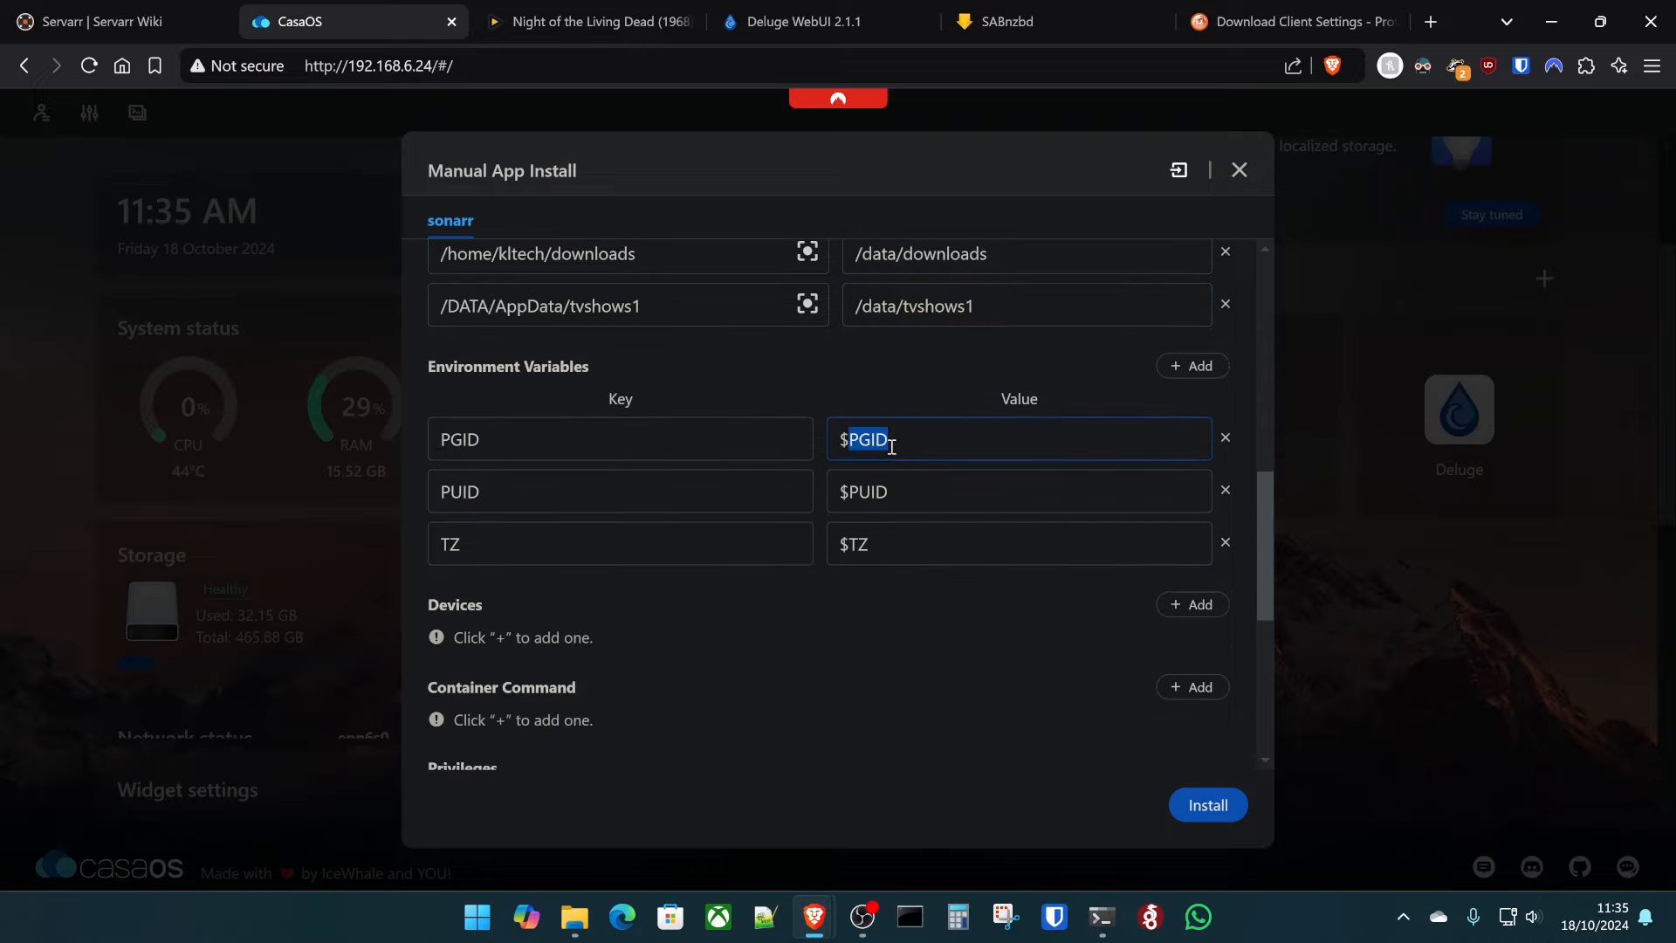
{"action": "key", "text": "BackSpace"}
{"action": "key", "text": "BackSpace"}
{"action": "type", "text": "1000"}
{"action": "key", "text": "Tab"}
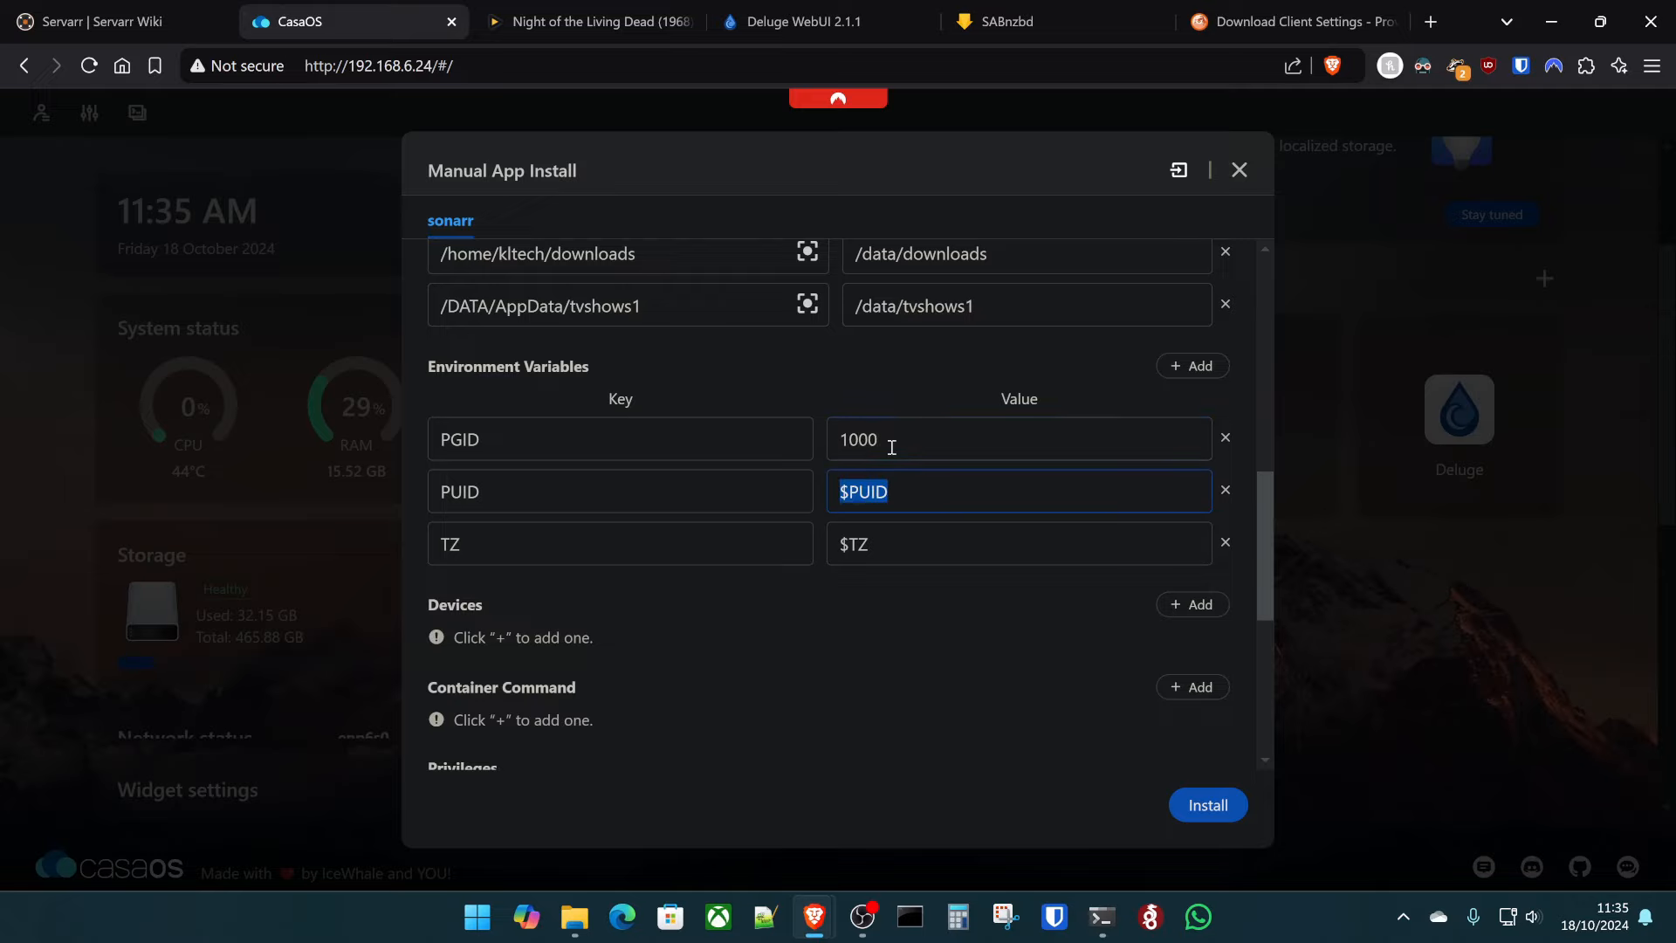
{"action": "type", "text": "1000"}
{"action": "key", "text": "Tab"}
{"action": "type", "text": "Europe/London"}
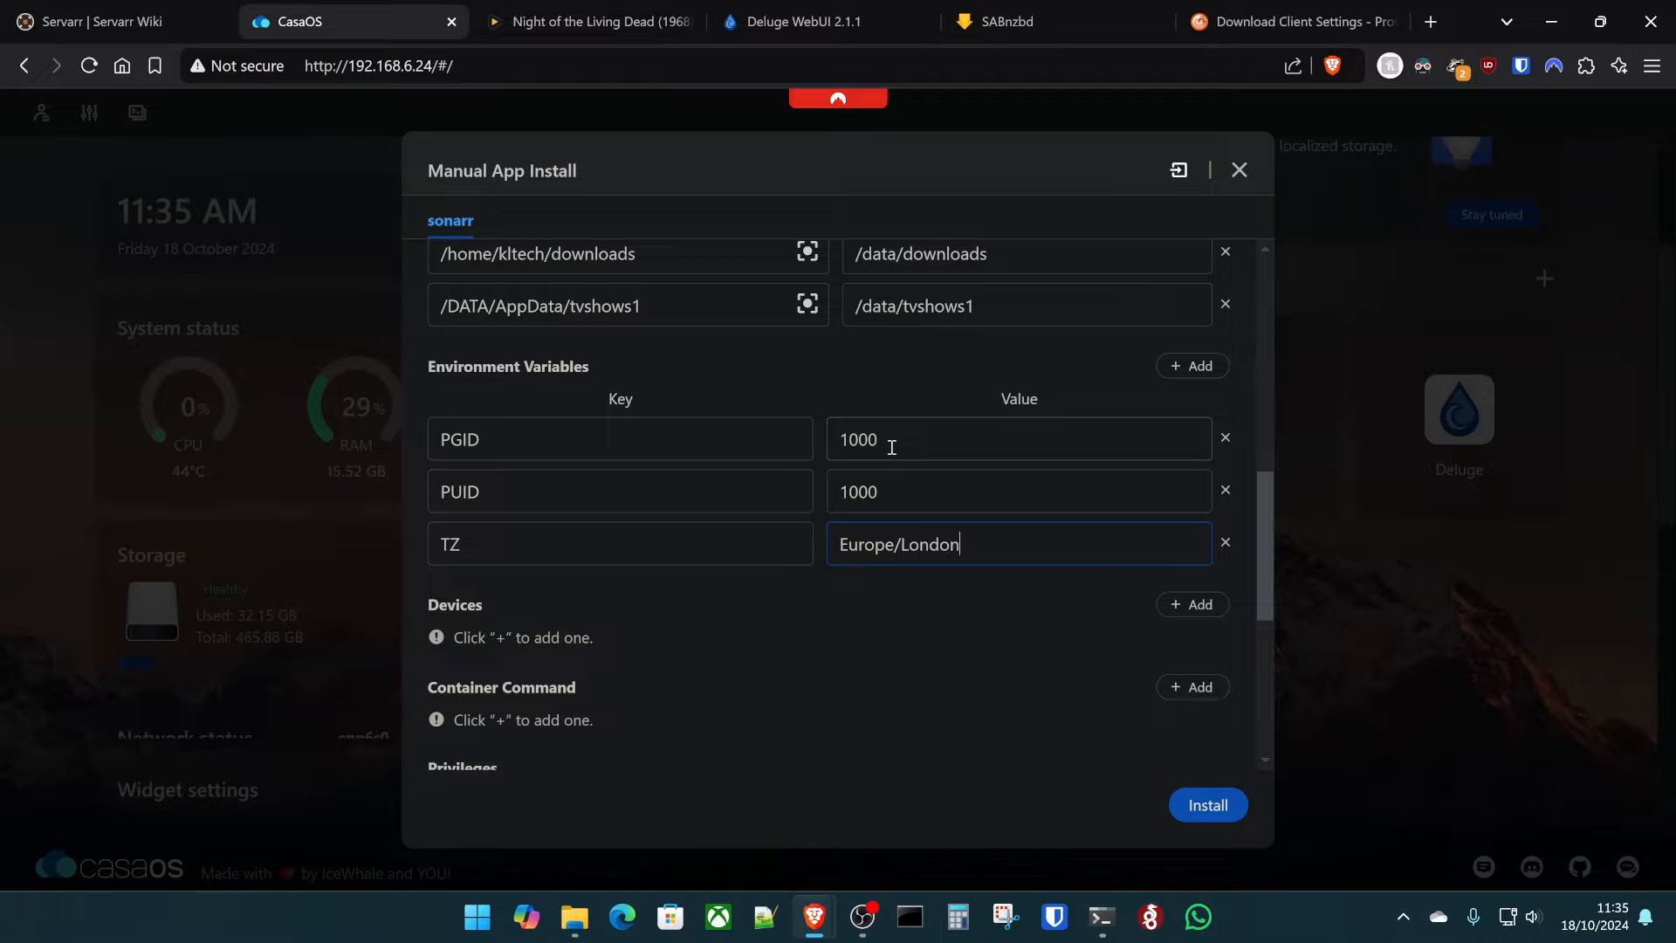
{"action": "scroll", "coordinate": [835, 422], "scroll_direction": "up", "scroll_amount": 5}
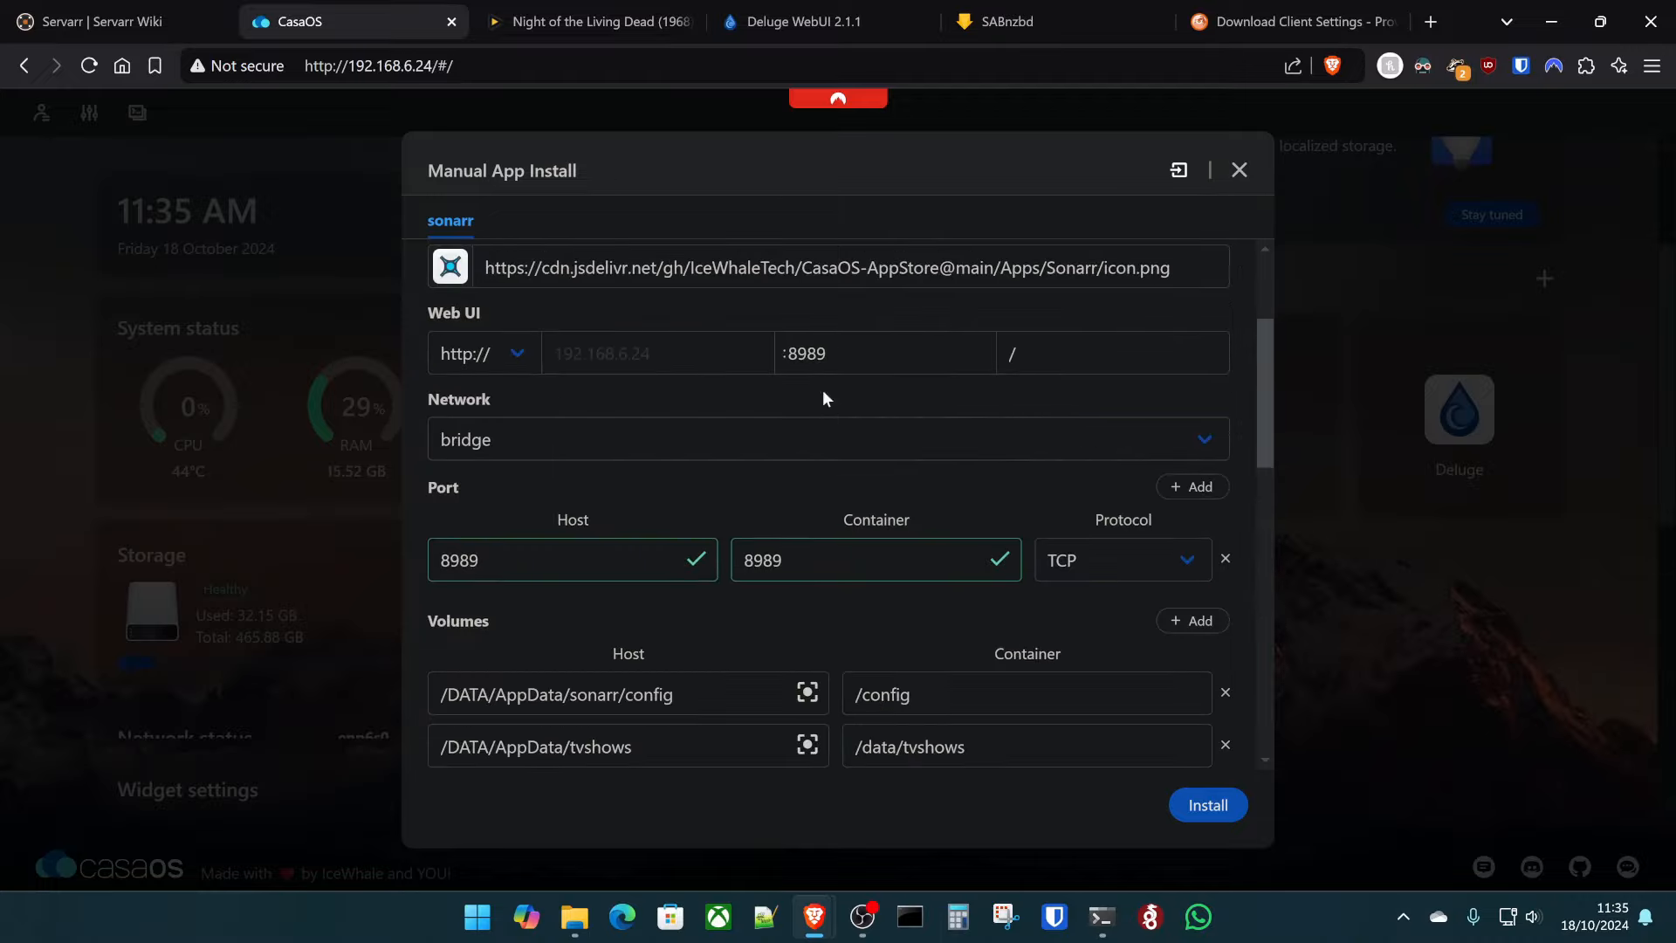
{"action": "scroll", "coordinate": [878, 499], "scroll_direction": "down", "scroll_amount": 1}
{"action": "scroll", "coordinate": [878, 499], "scroll_direction": "down", "scroll_amount": 10}
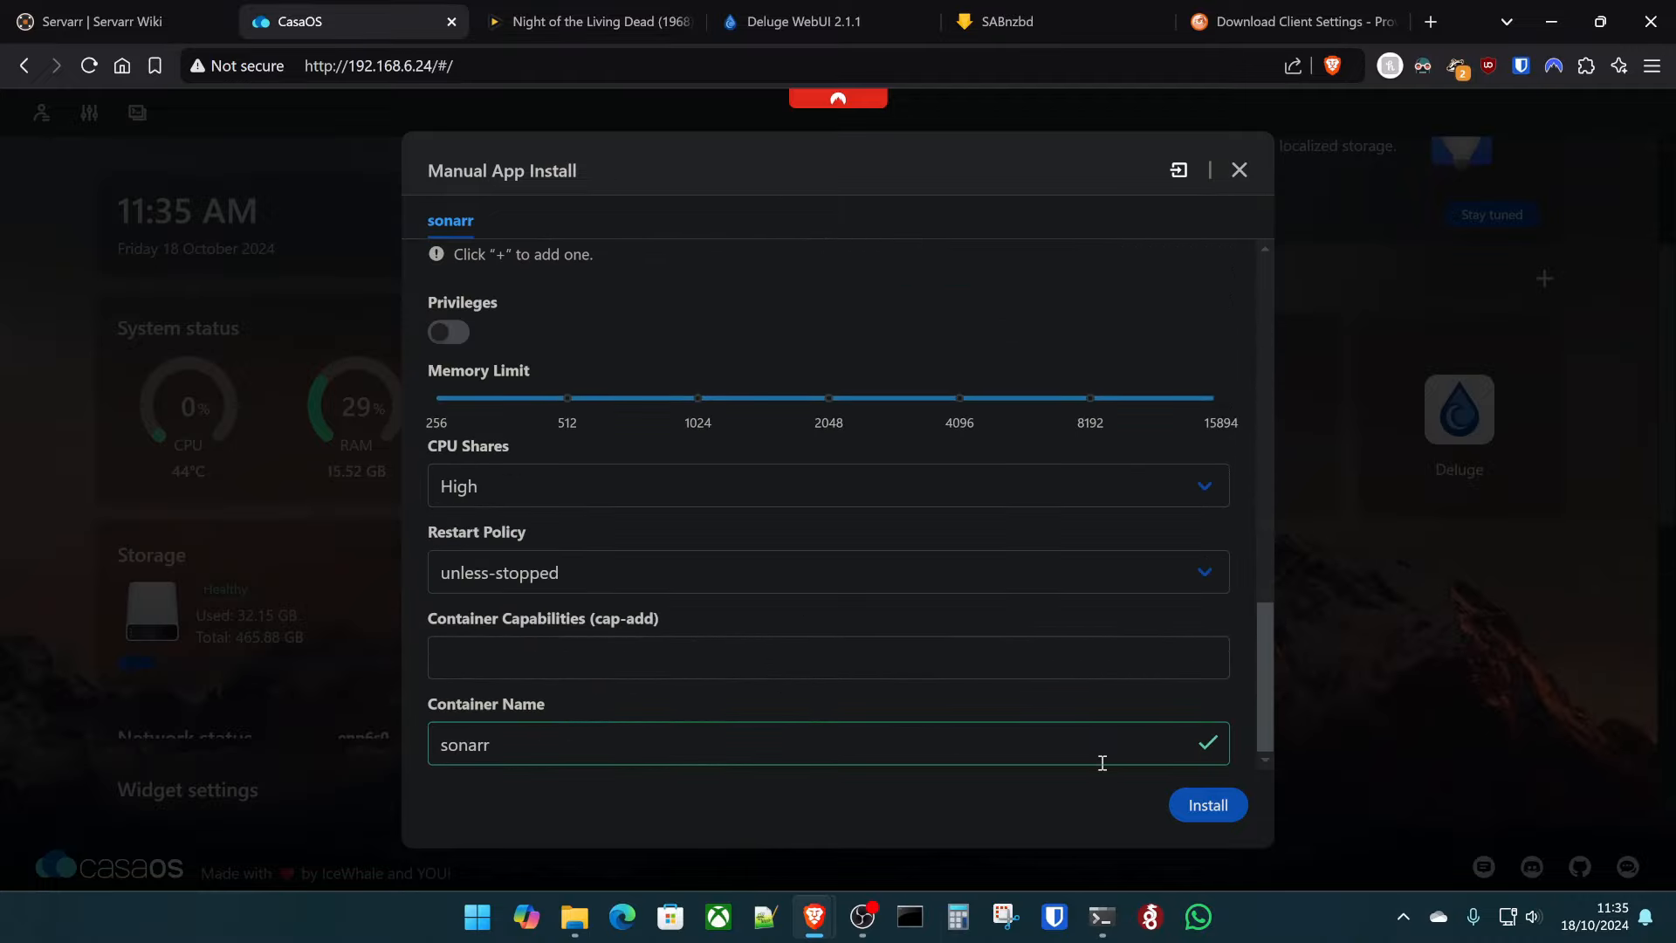
{"action": "left_click", "coordinate": [1210, 805]}
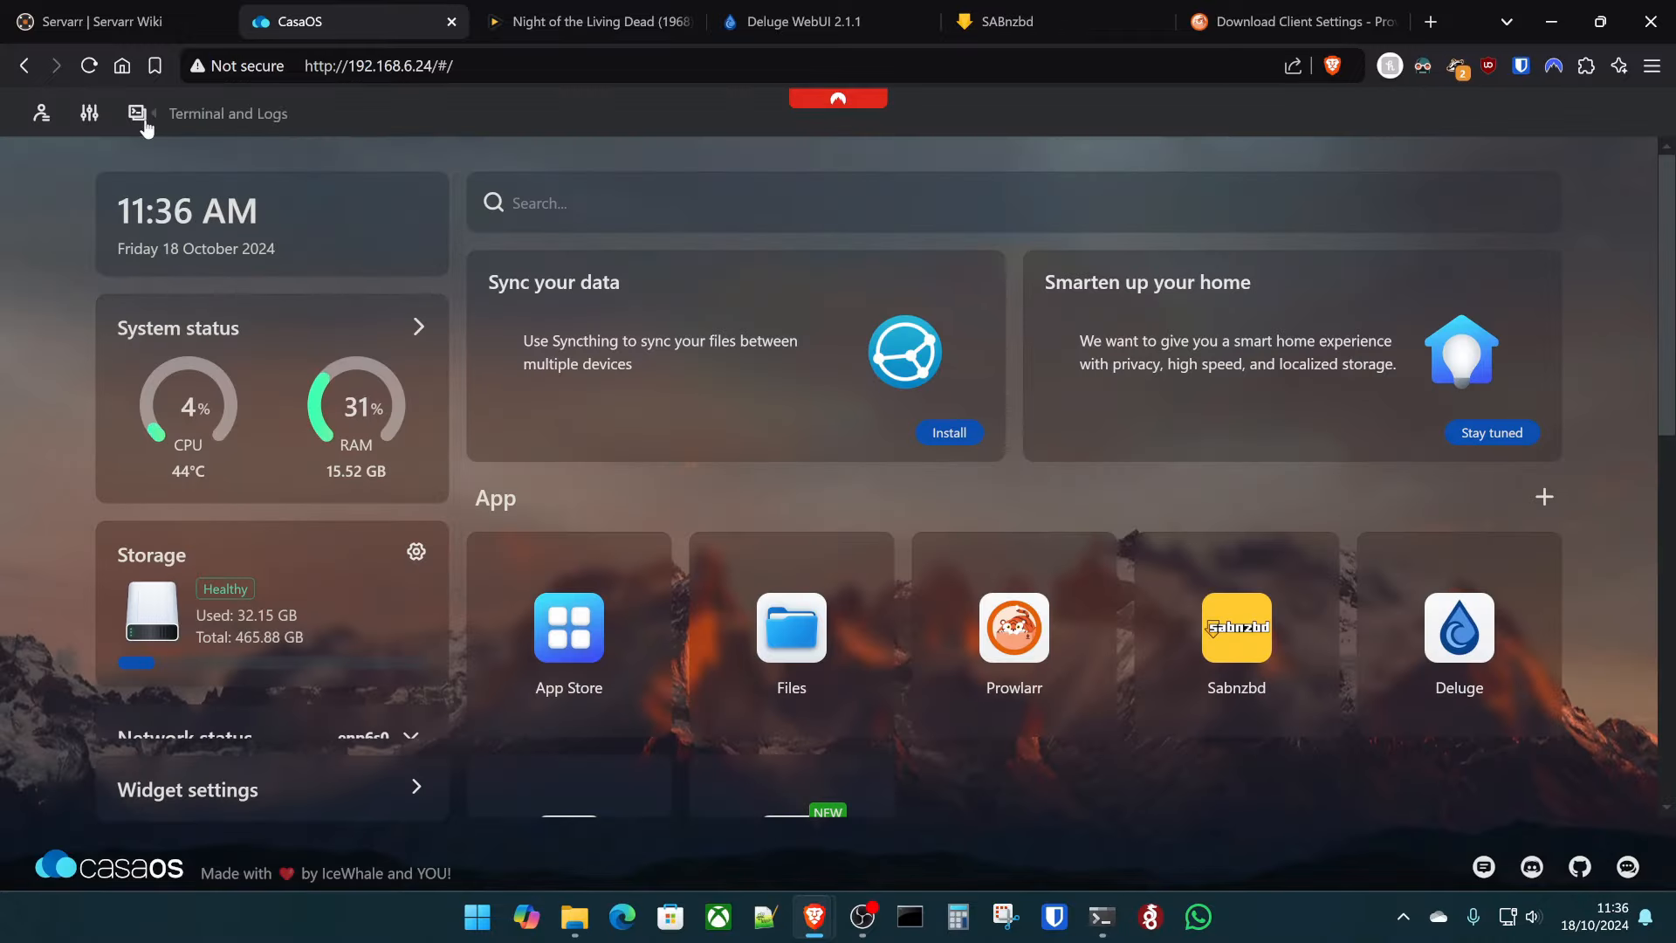
- Log into the server terminal, allow port 8989 through ufw, and return to the apps list
{"action": "left_click", "coordinate": [137, 113]}
{"action": "left_click", "coordinate": [709, 419]}
{"action": "type", "text": "klt"}
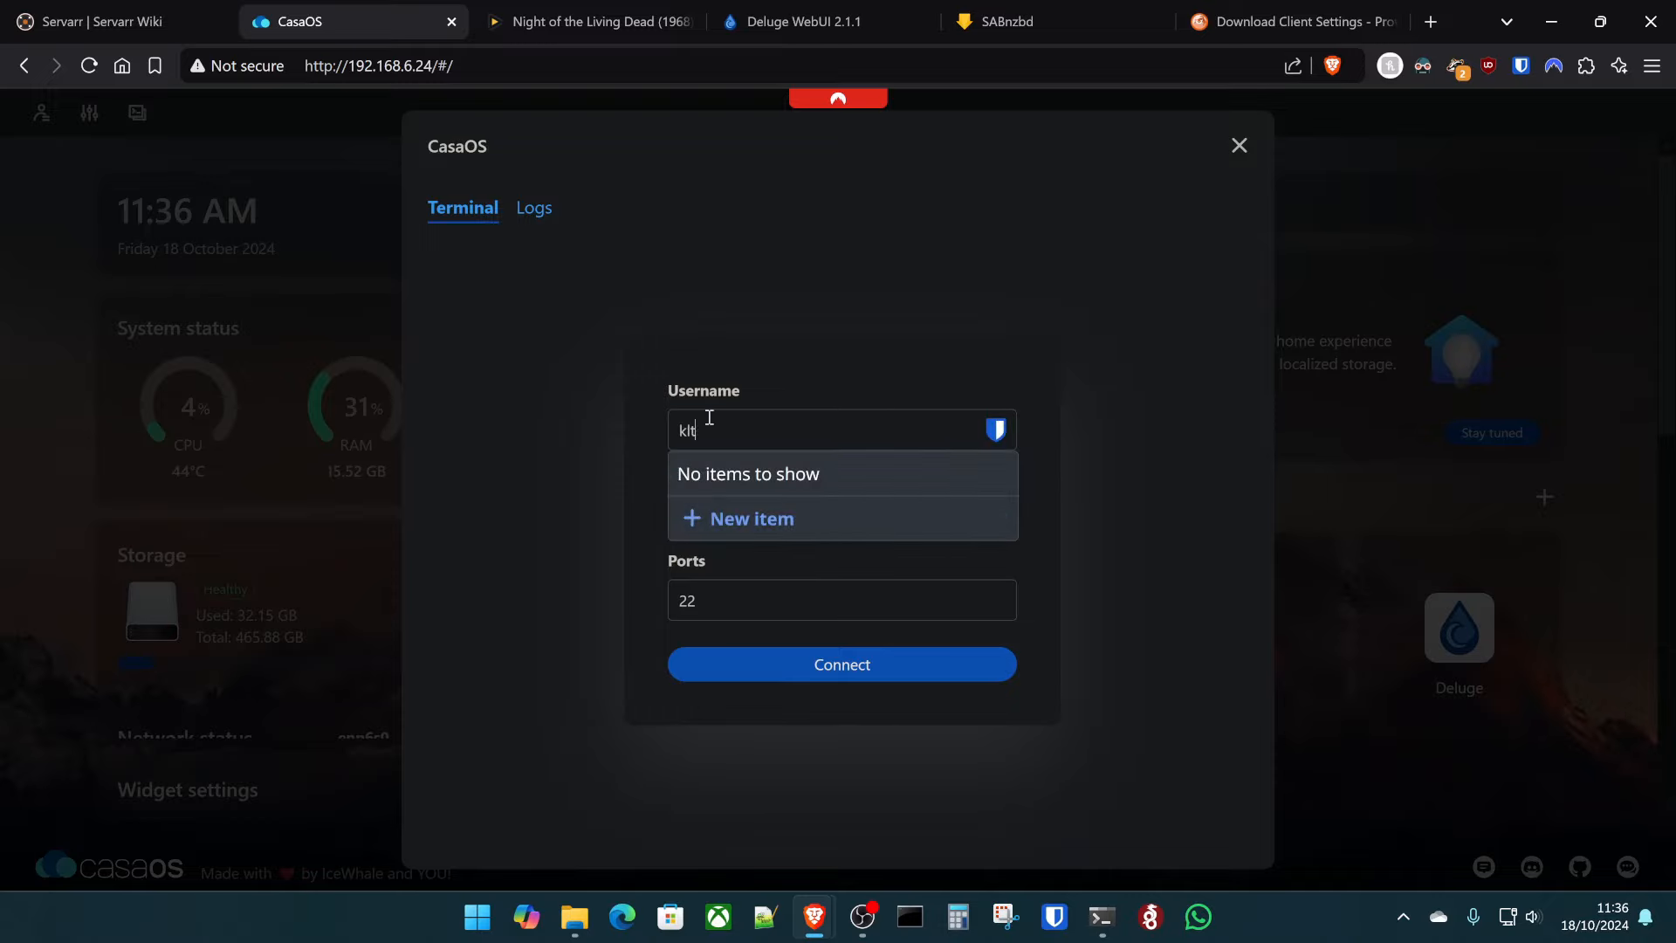
{"action": "type", "text": "ech"}
{"action": "key", "text": "Return"}
{"action": "type", "text": "sudo all"}
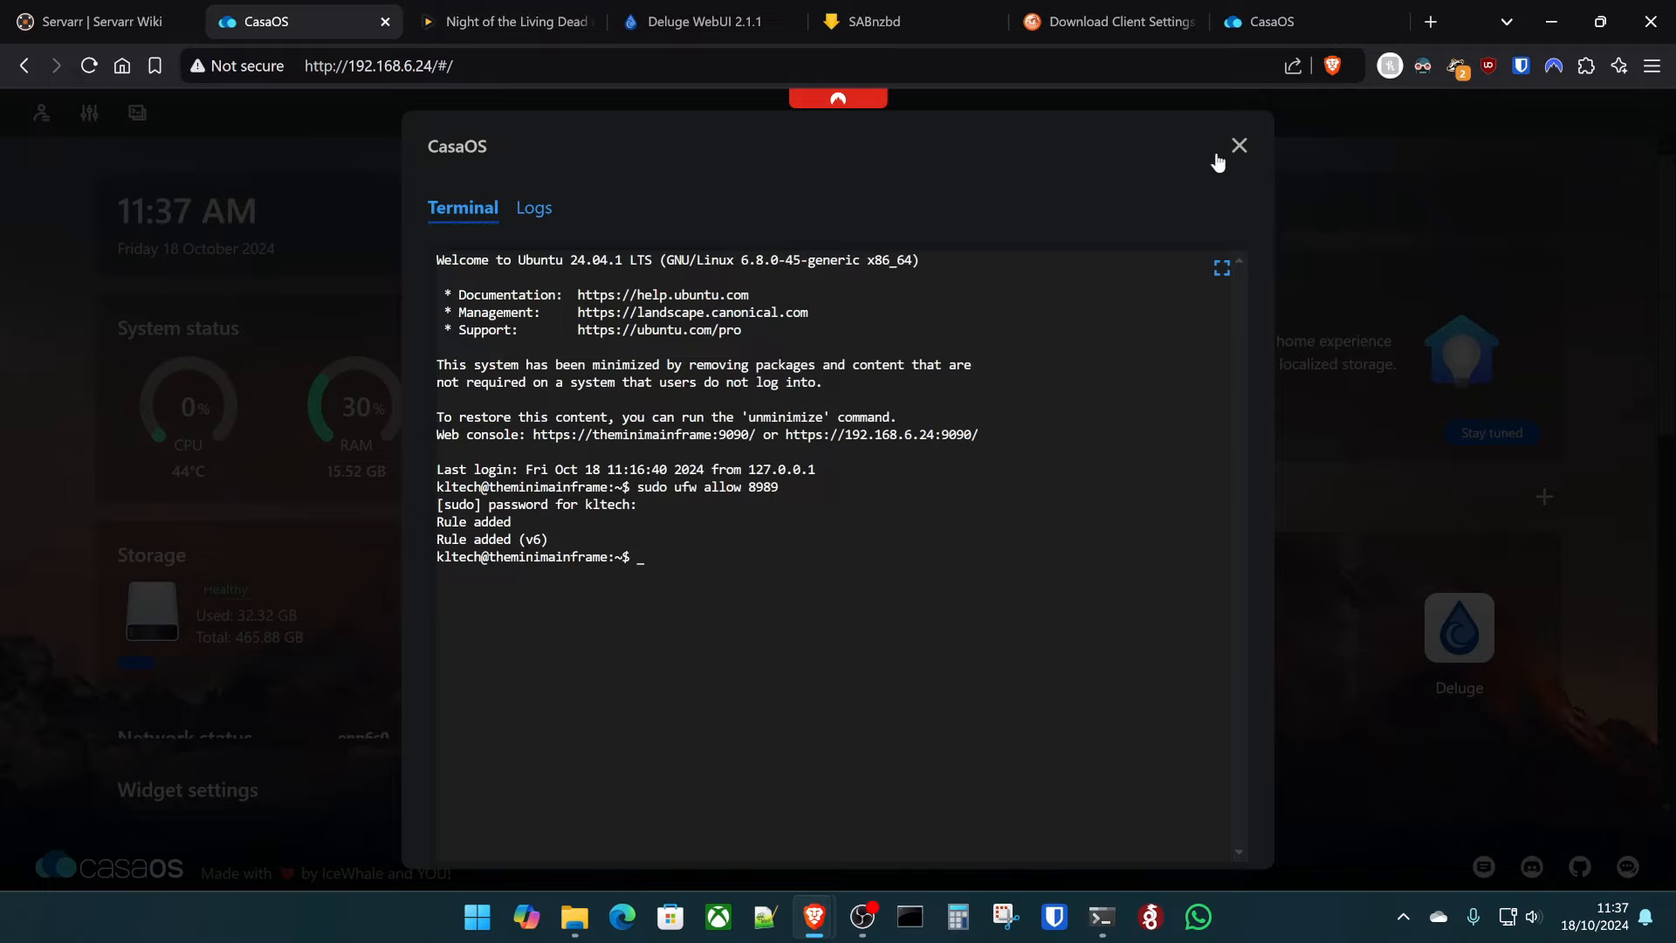
{"action": "left_click", "coordinate": [1270, 21]}
{"action": "scroll", "coordinate": [809, 371], "scroll_direction": "down", "scroll_amount": 2}
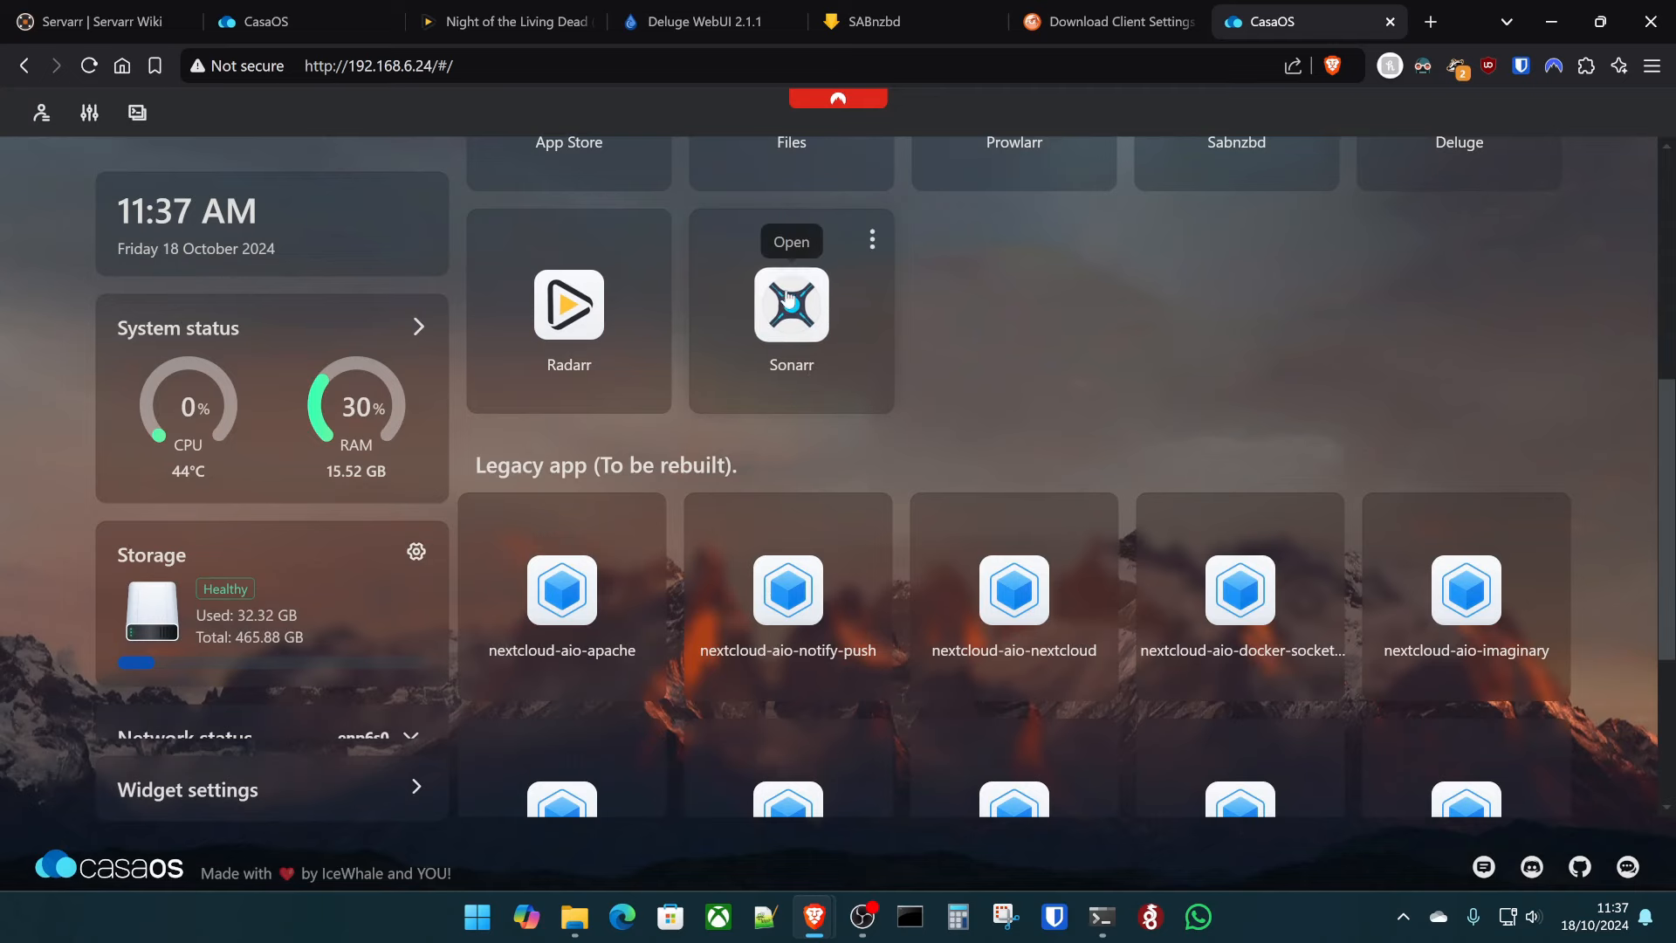
- Open Sonarr and set Forms (Login Page) authentication with username admin and a password
{"action": "left_click", "coordinate": [792, 301]}
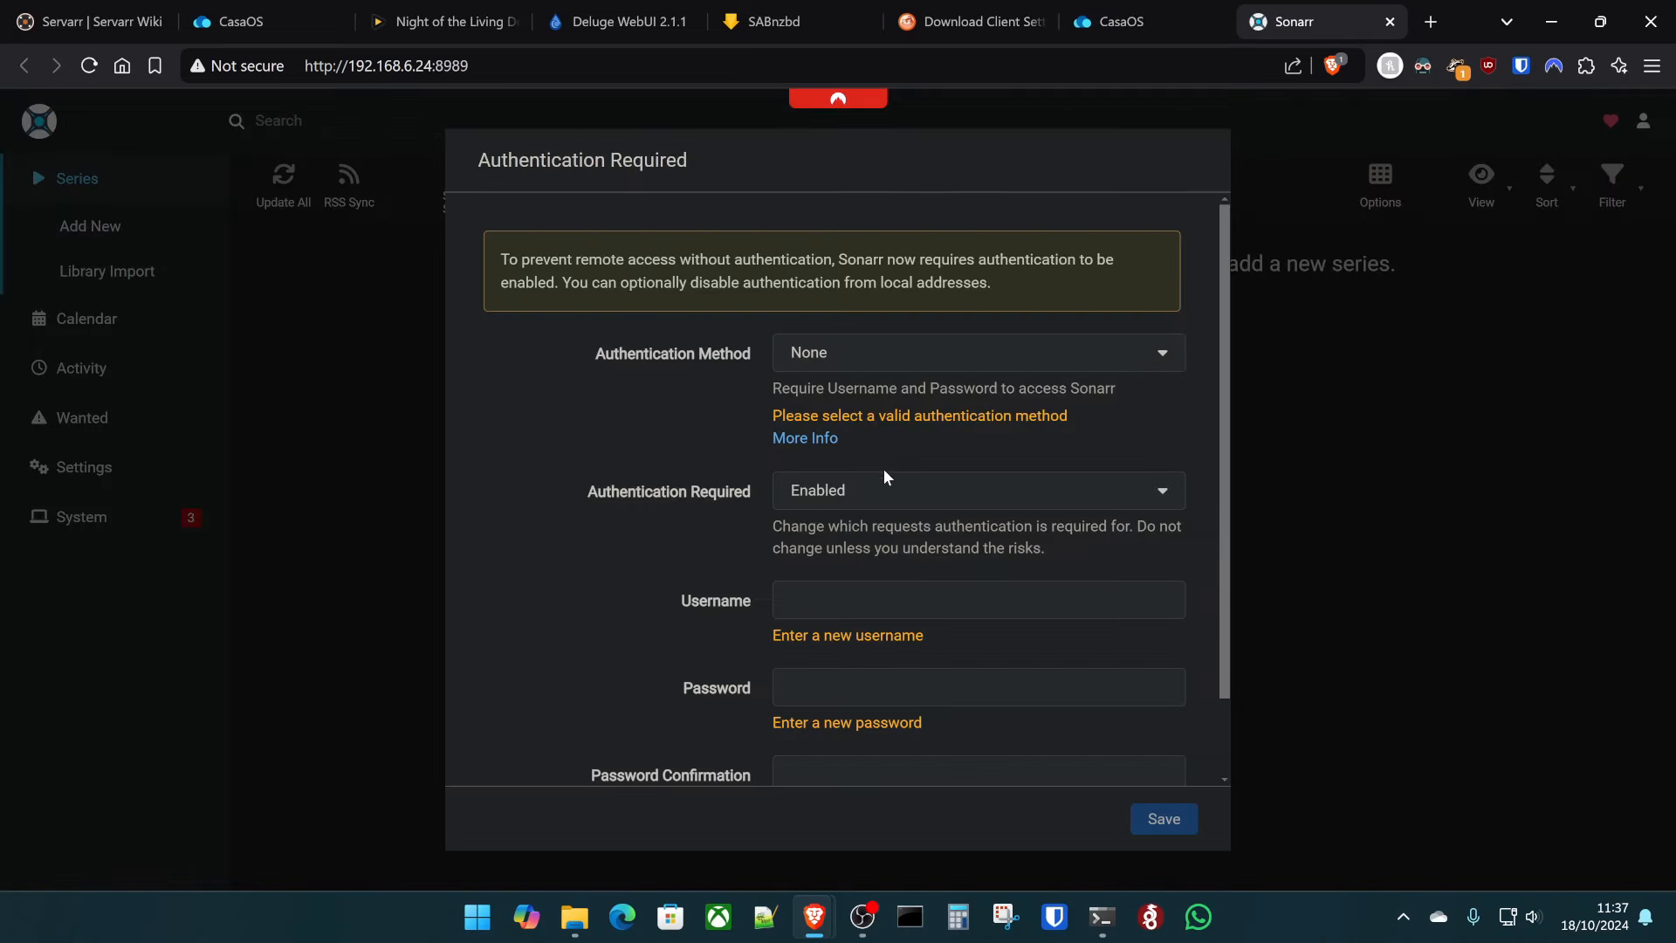
{"action": "left_click", "coordinate": [819, 356]}
{"action": "left_click", "coordinate": [826, 455]}
{"action": "left_click", "coordinate": [798, 569]}
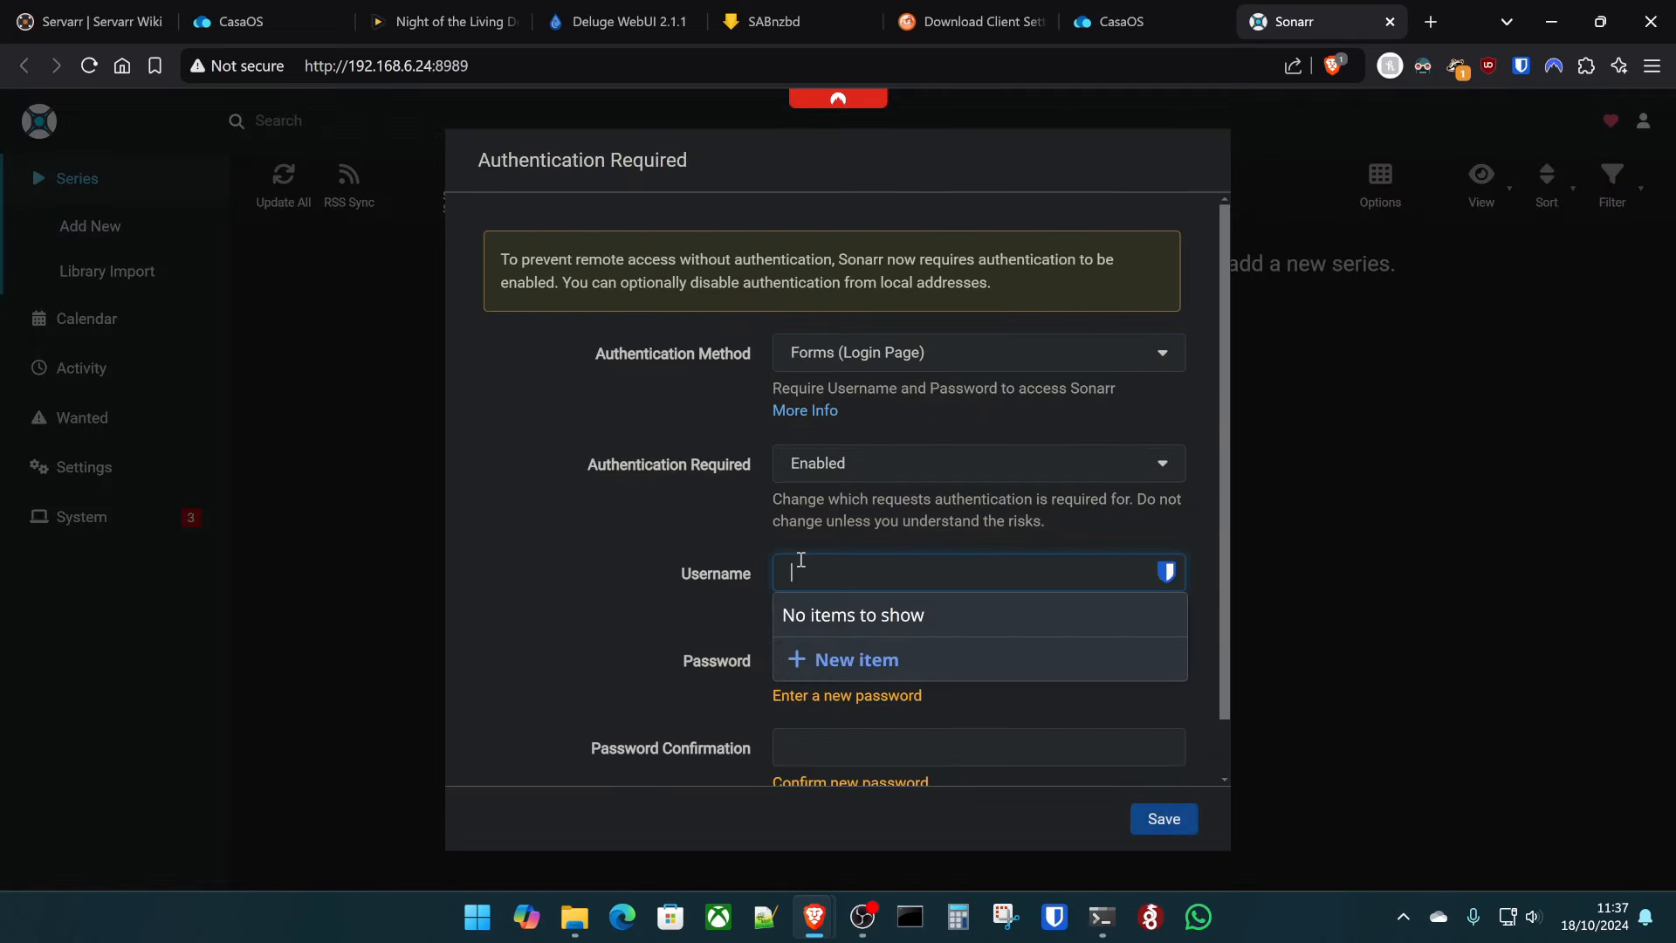
{"action": "type", "text": "admin"}
{"action": "key", "text": "Tab"}
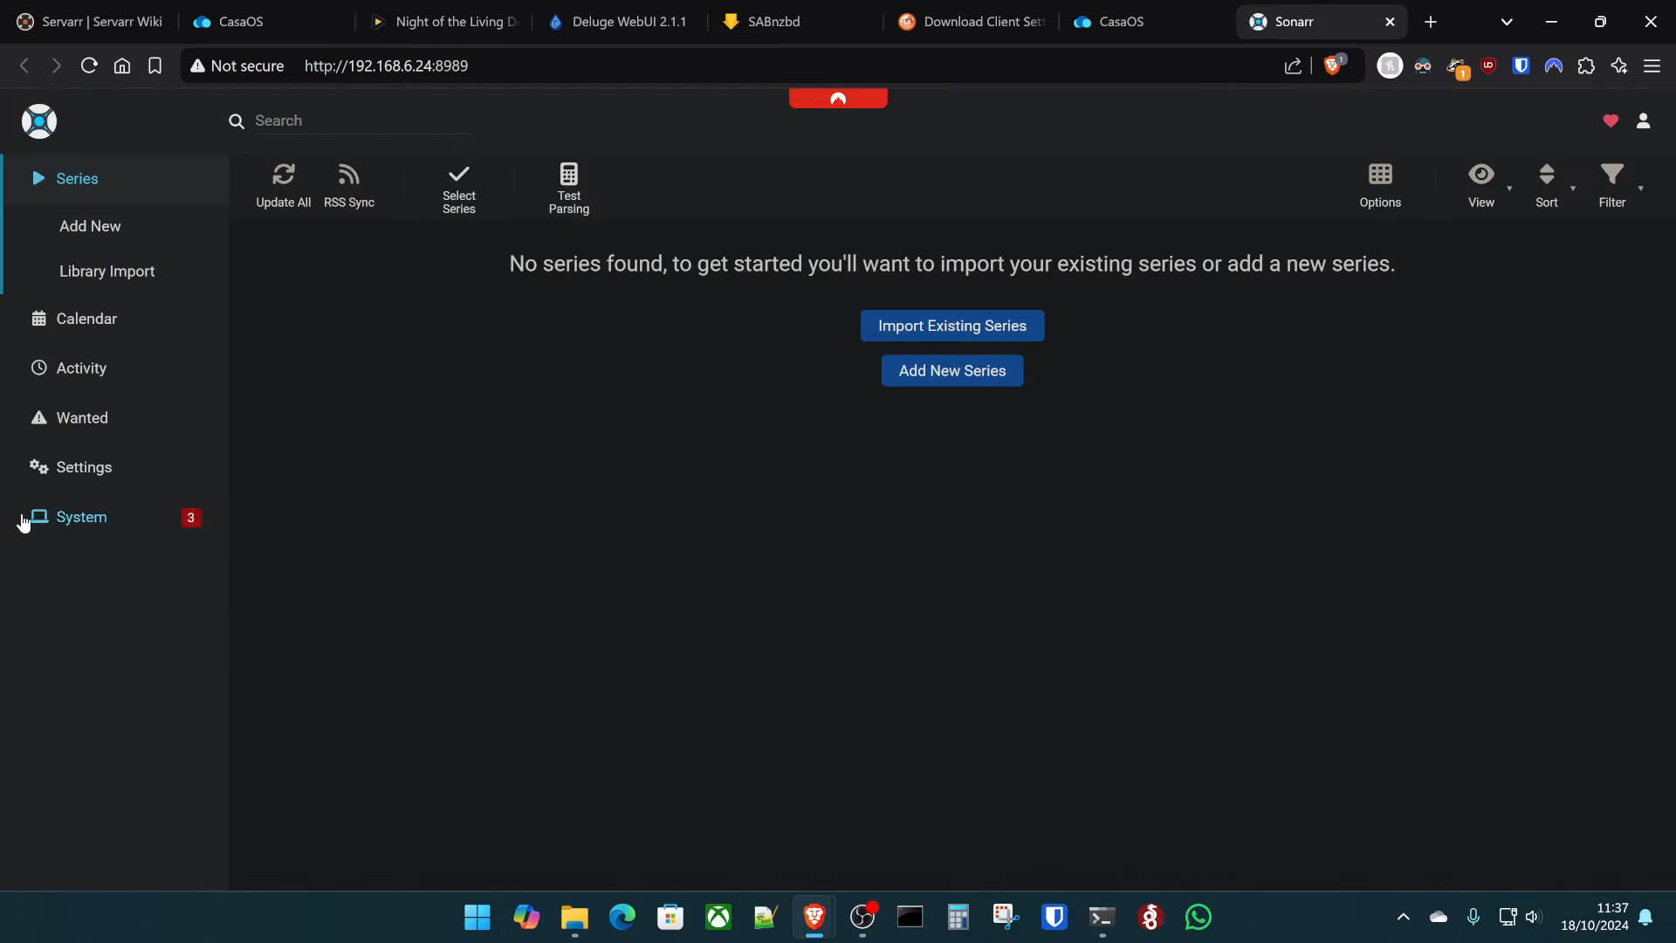
- Go to Sonarr's Settings > General page, then move to the Radarr tab
{"action": "left_click", "coordinate": [65, 466]}
{"action": "scroll", "coordinate": [356, 685], "scroll_direction": "down", "scroll_amount": 8}
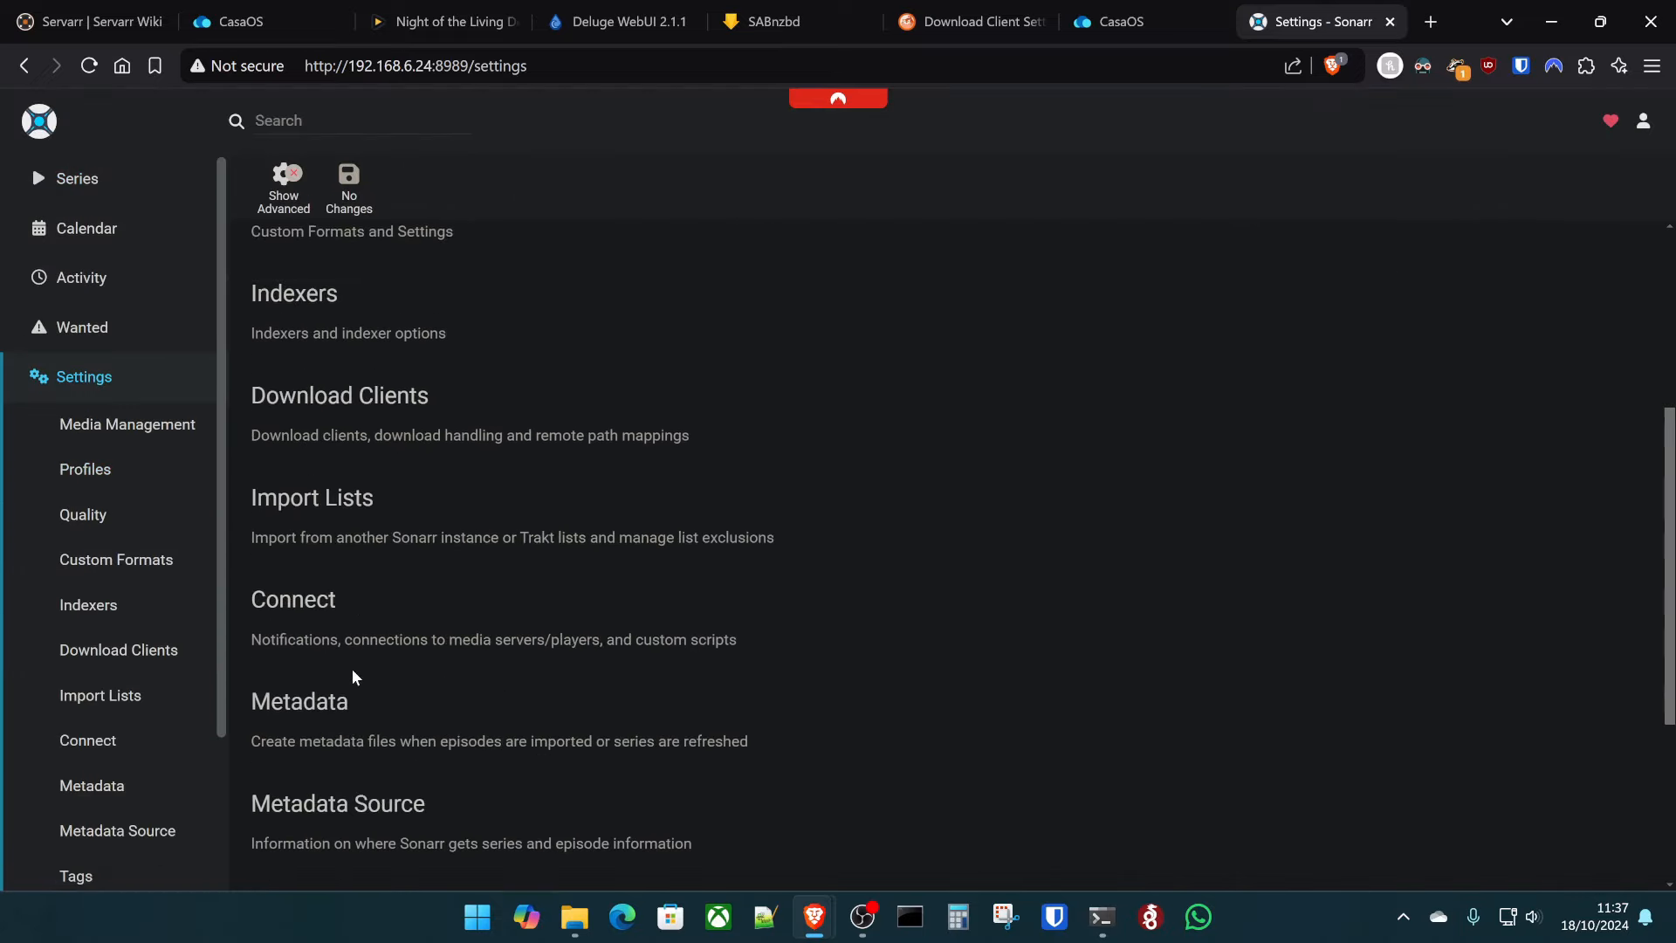
{"action": "left_click", "coordinate": [318, 700]}
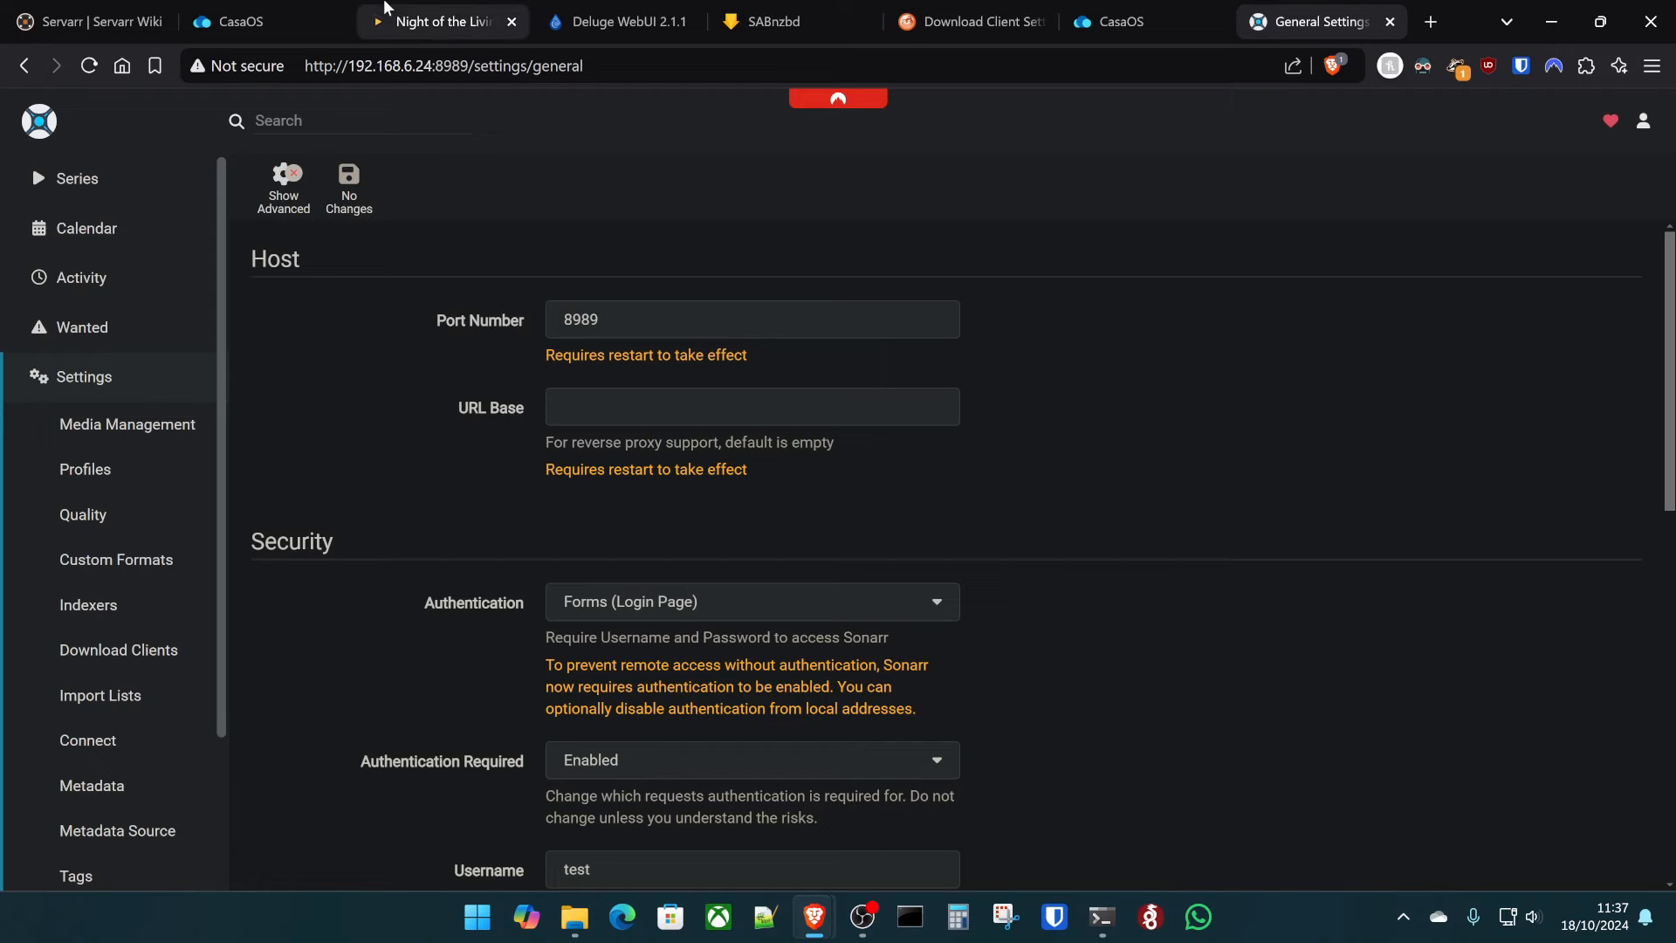
{"action": "left_click", "coordinate": [419, 14]}
- In Radarr's advanced General settings, change the Backups folder to /data/downloads/
{"action": "left_click", "coordinate": [72, 567]}
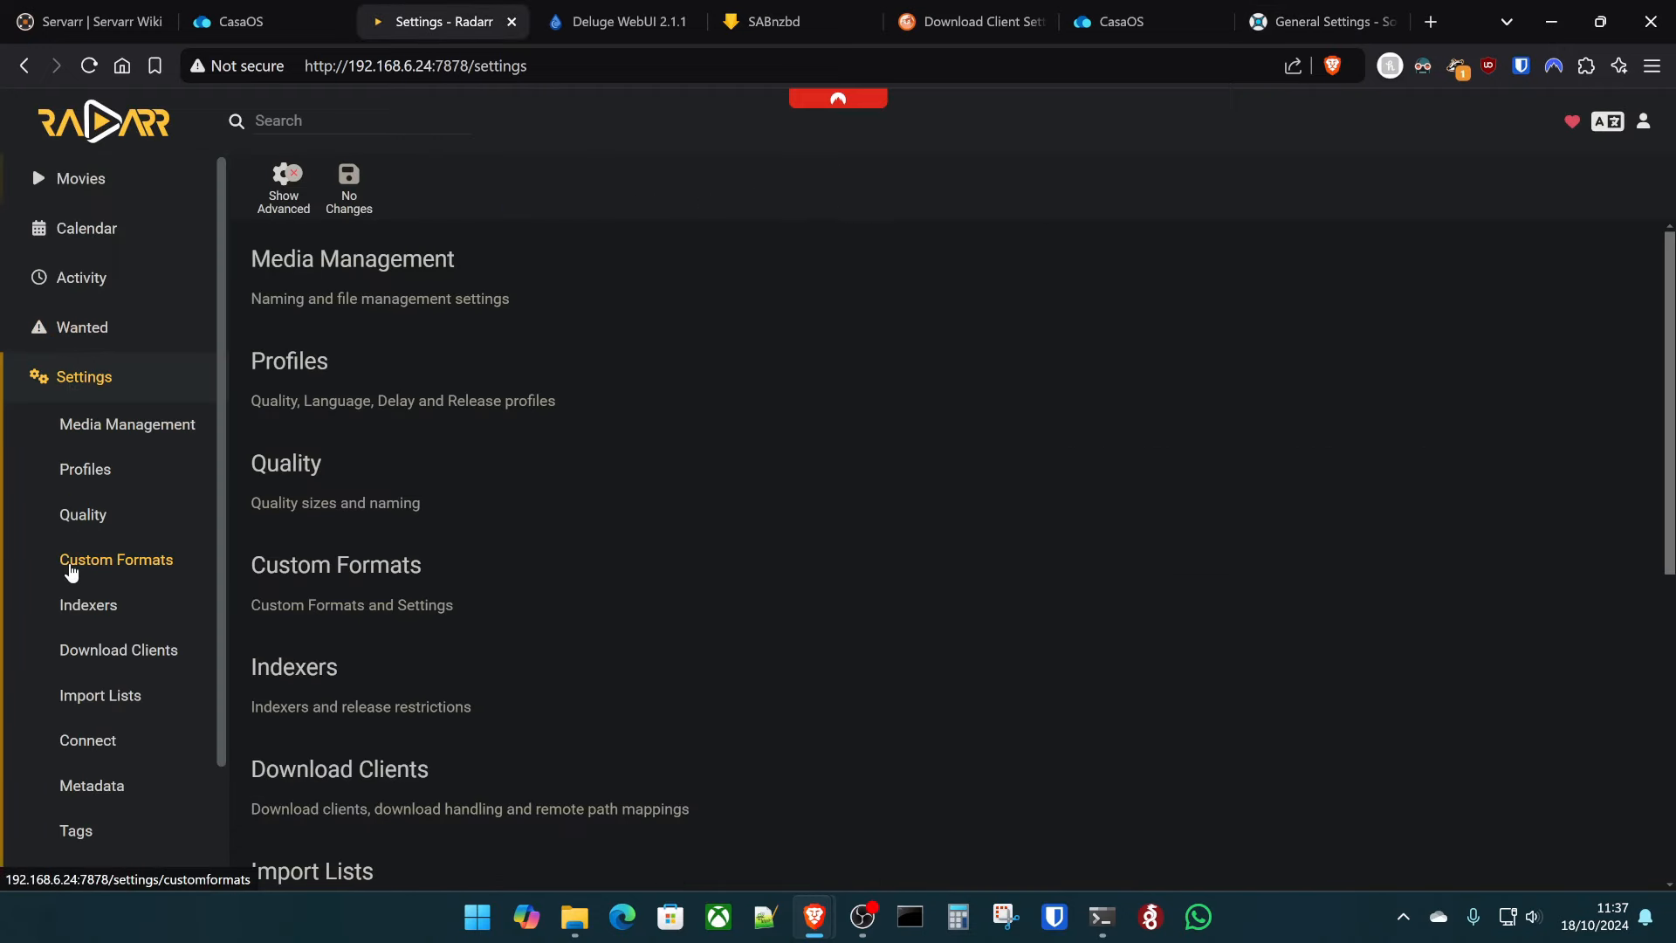
{"action": "scroll", "coordinate": [114, 742], "scroll_direction": "down", "scroll_amount": 2}
{"action": "left_click", "coordinate": [100, 730]}
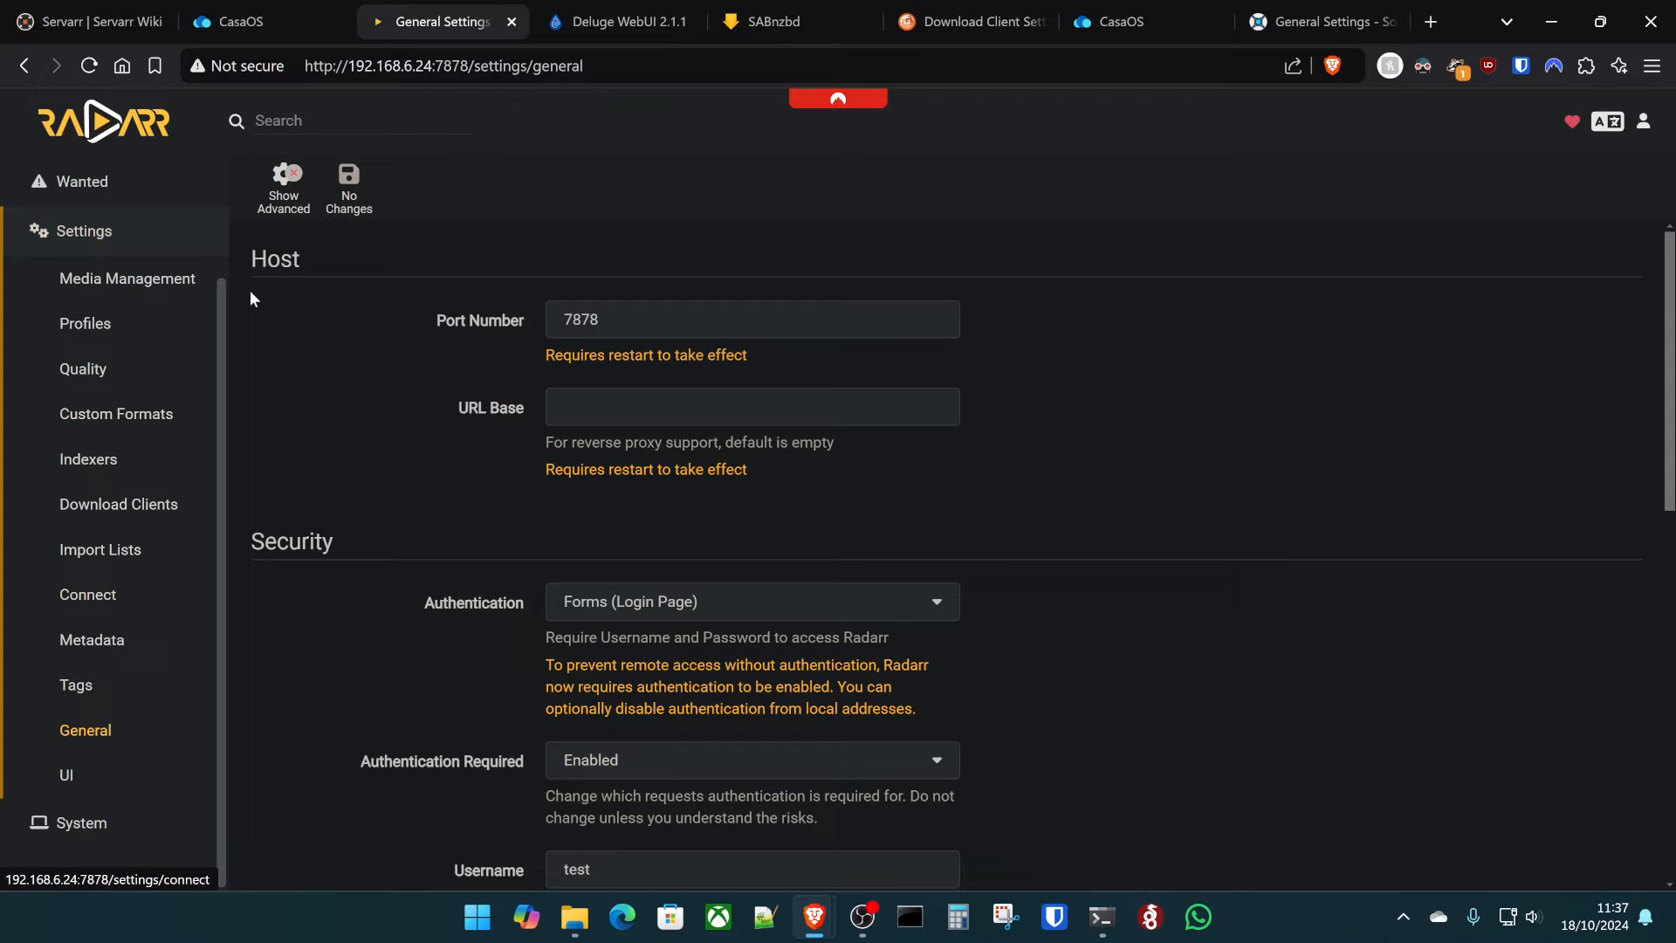
{"action": "left_click", "coordinate": [282, 179]}
{"action": "scroll", "coordinate": [517, 476], "scroll_direction": "down", "scroll_amount": 20}
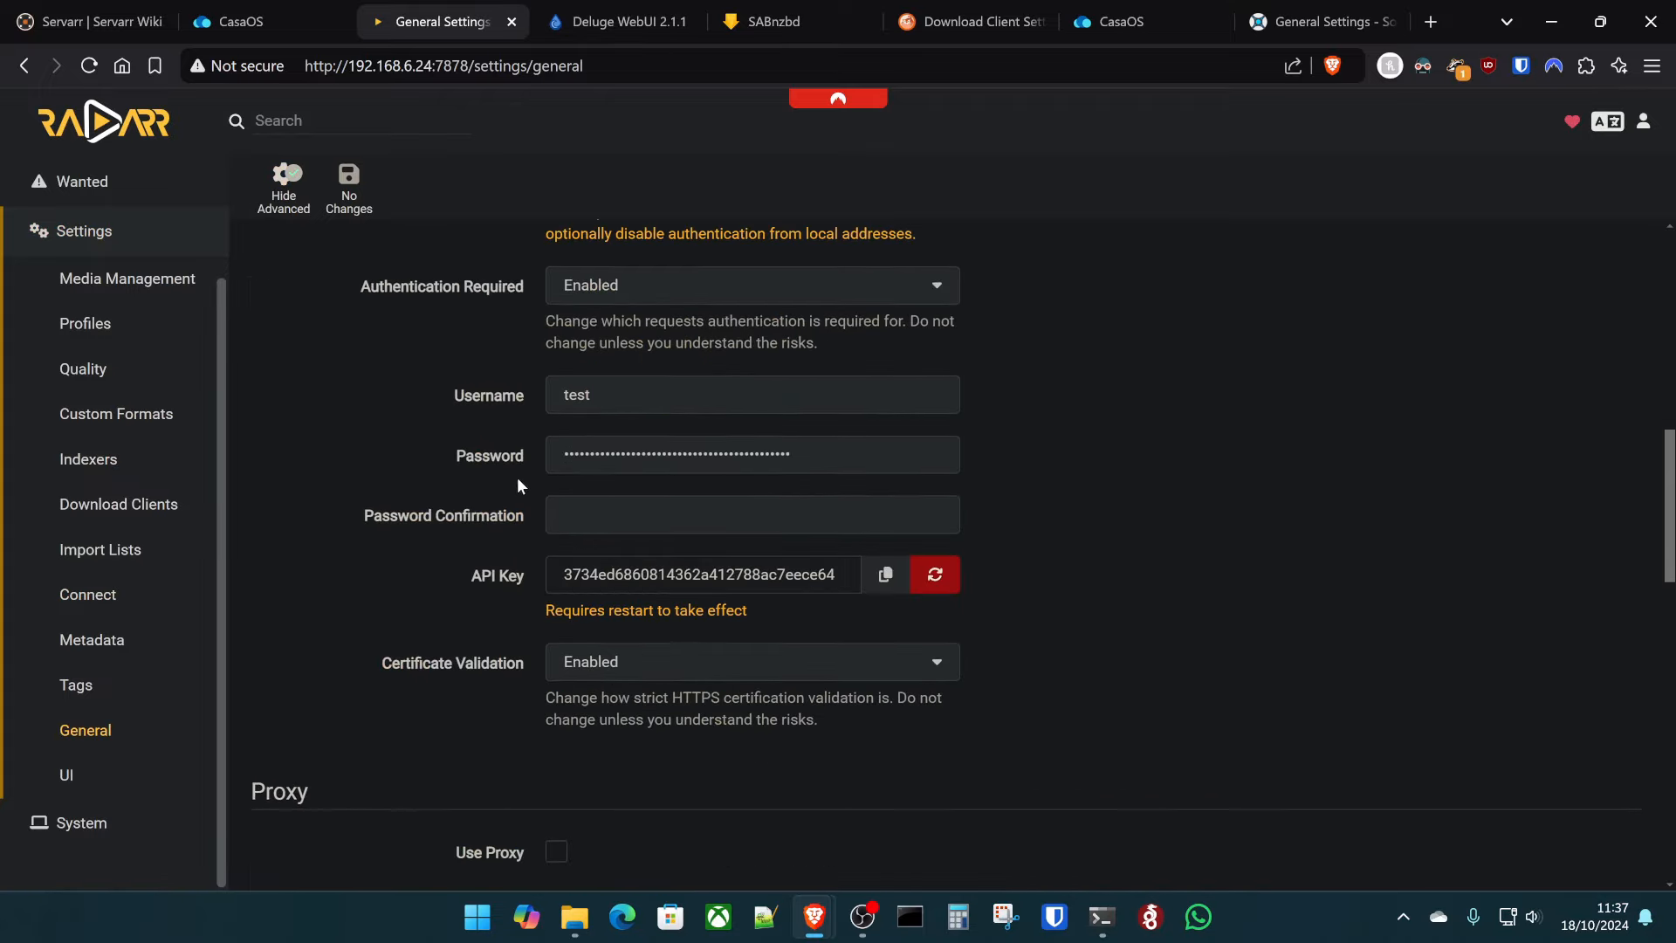
{"action": "scroll", "coordinate": [663, 450], "scroll_direction": "down", "scroll_amount": 4}
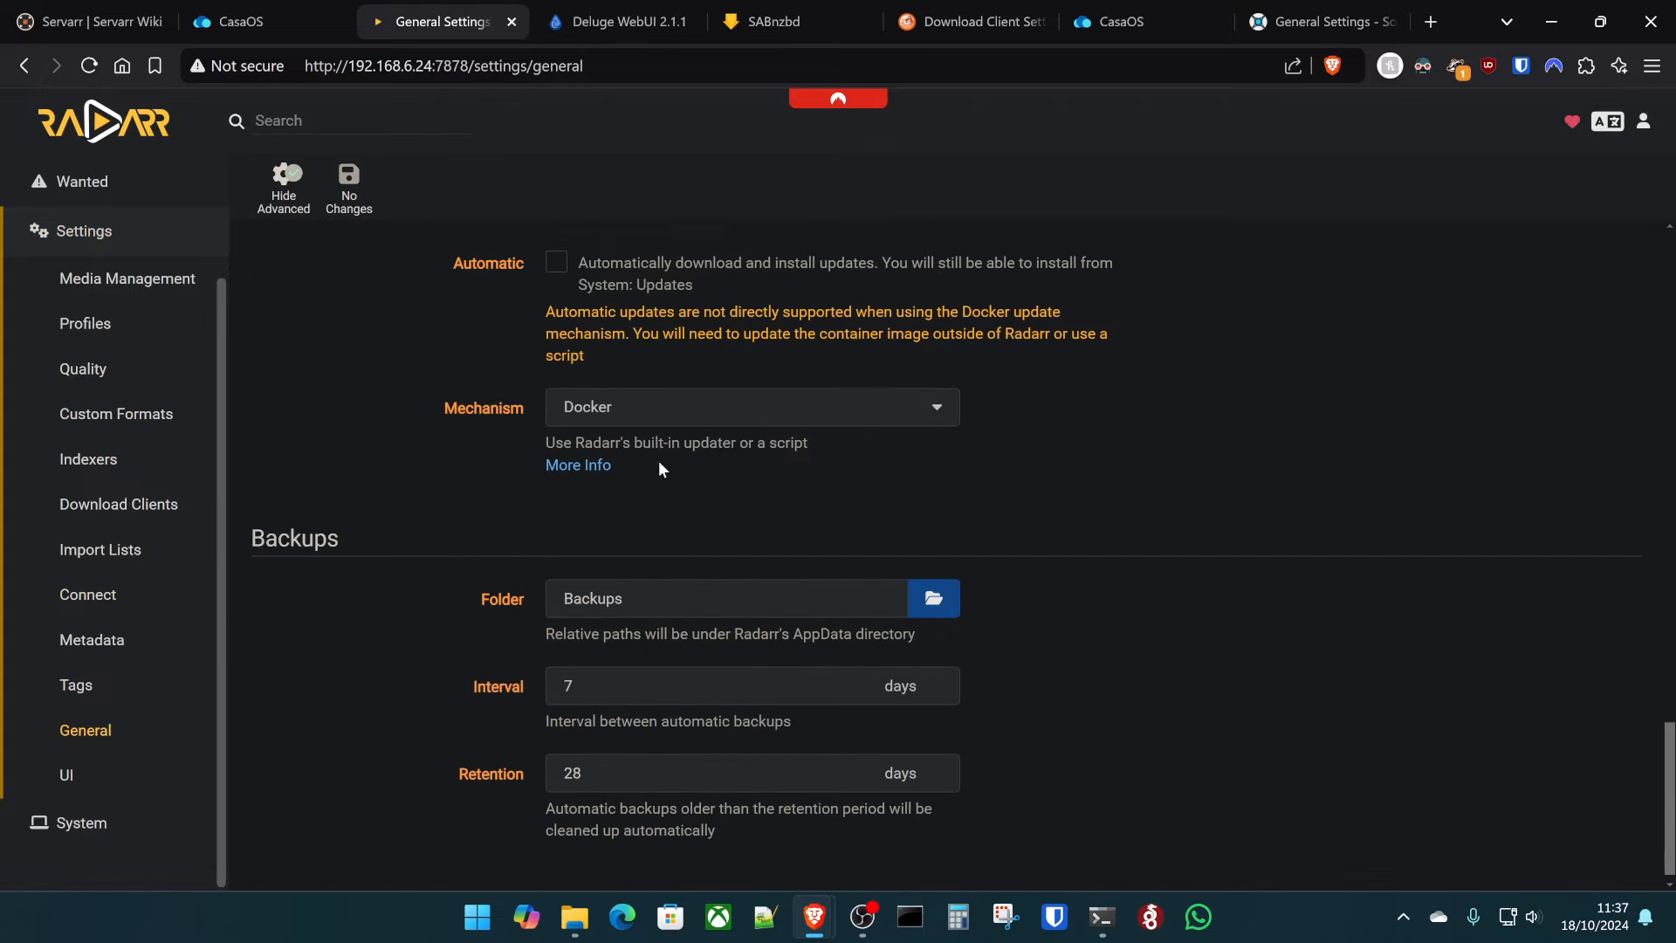
{"action": "double_click", "coordinate": [668, 581]}
{"action": "type", "text": "/da"}
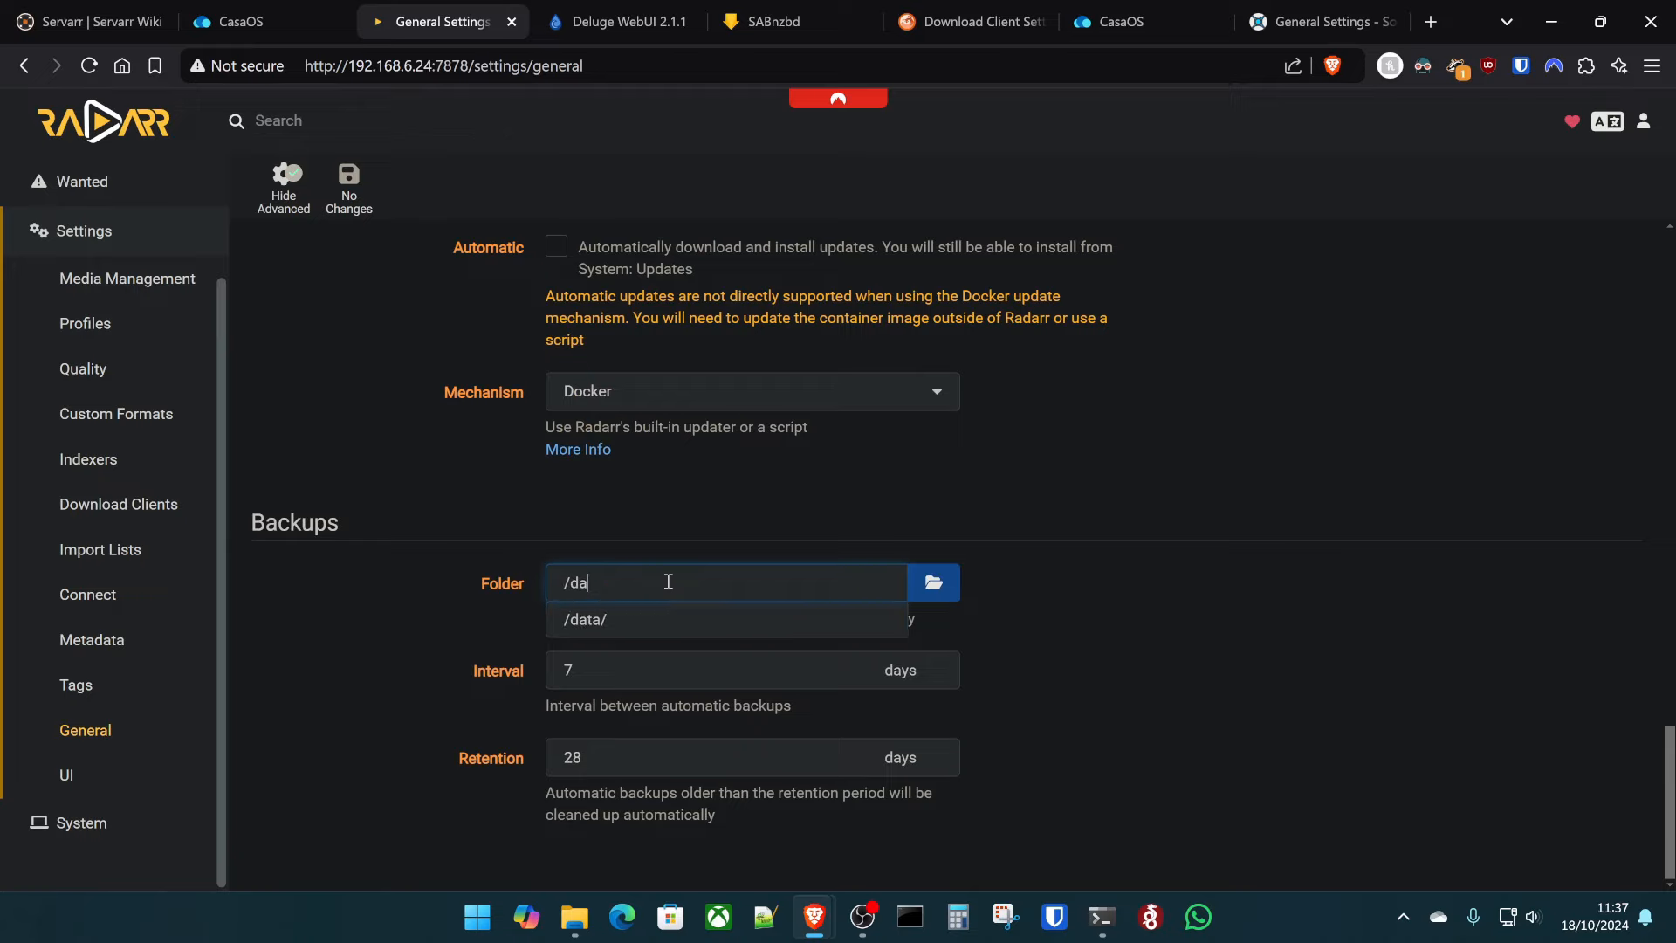
{"action": "type", "text": "ta/"}
{"action": "key", "text": "Down"}
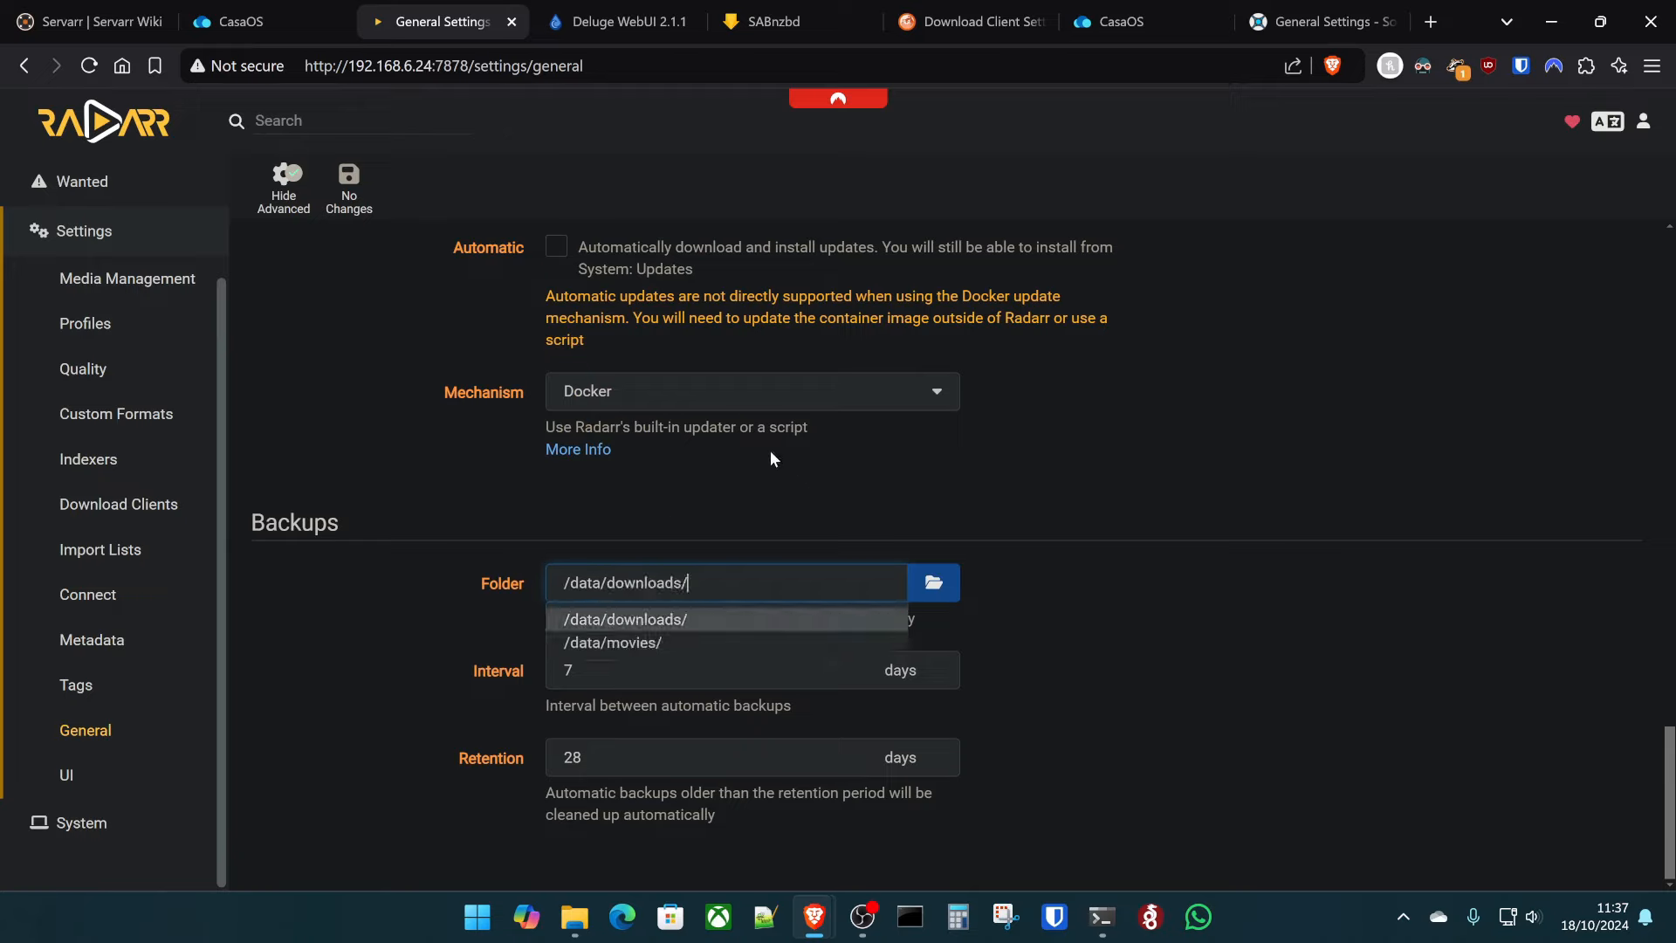
{"action": "key", "text": "ctrl+shift+Tab"}
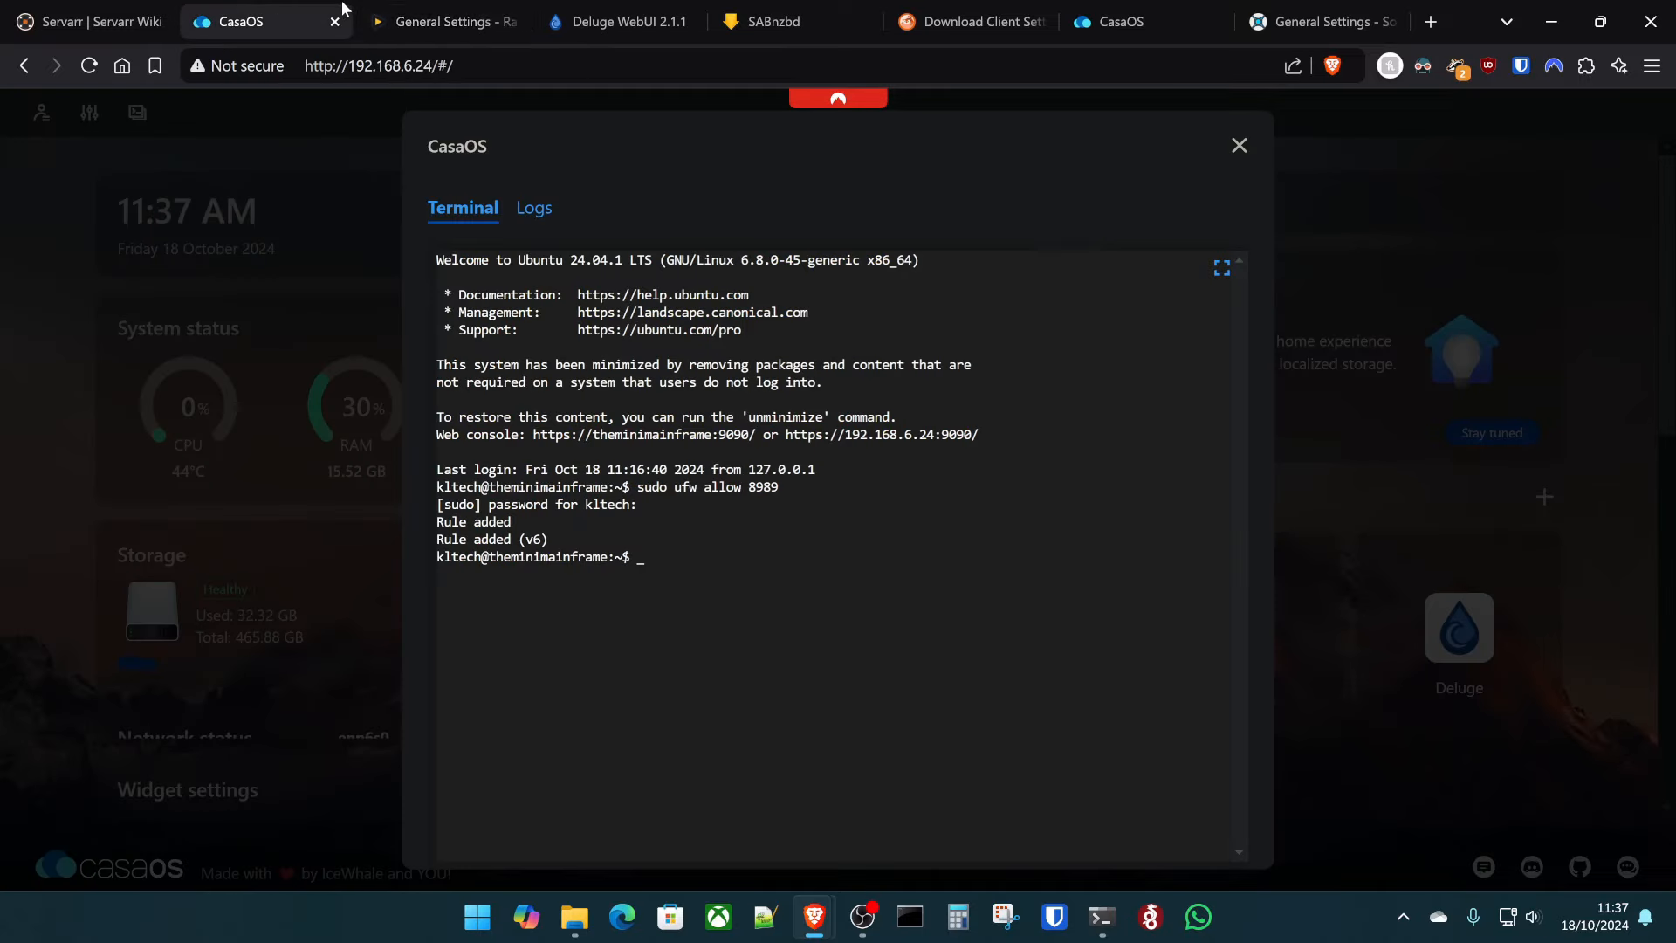
- Close the terminal and add a new volume row in Radarr's container settings
{"action": "left_click", "coordinate": [1239, 146]}
{"action": "scroll", "coordinate": [1216, 692], "scroll_direction": "down", "scroll_amount": 5}
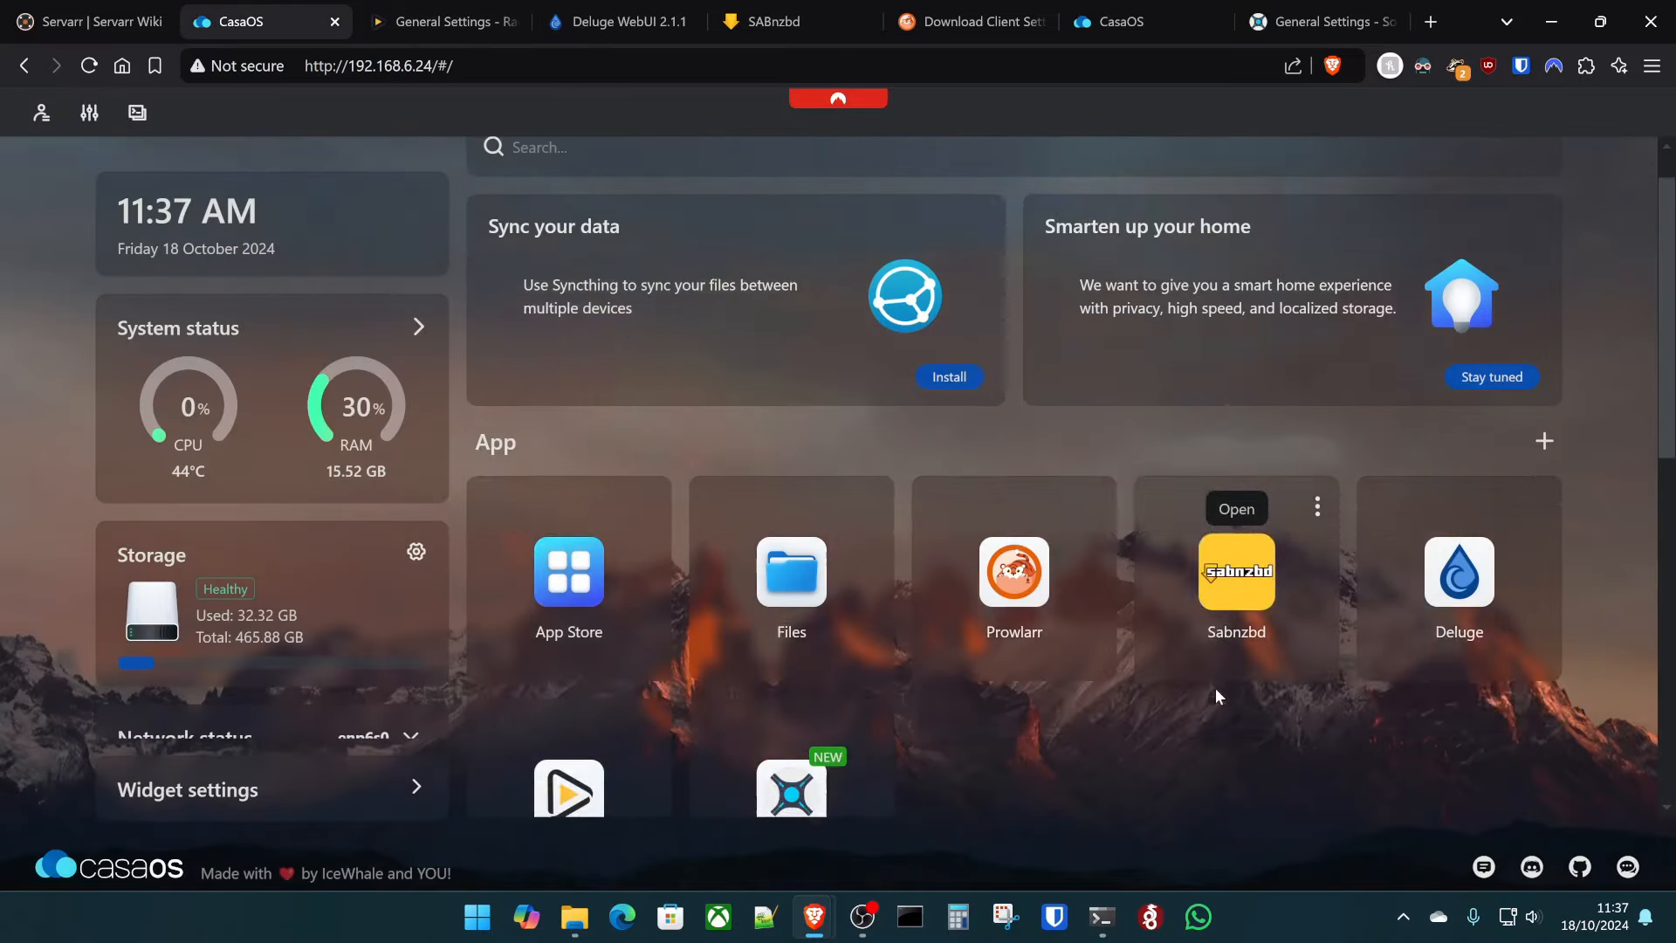
{"action": "left_click", "coordinate": [649, 349]}
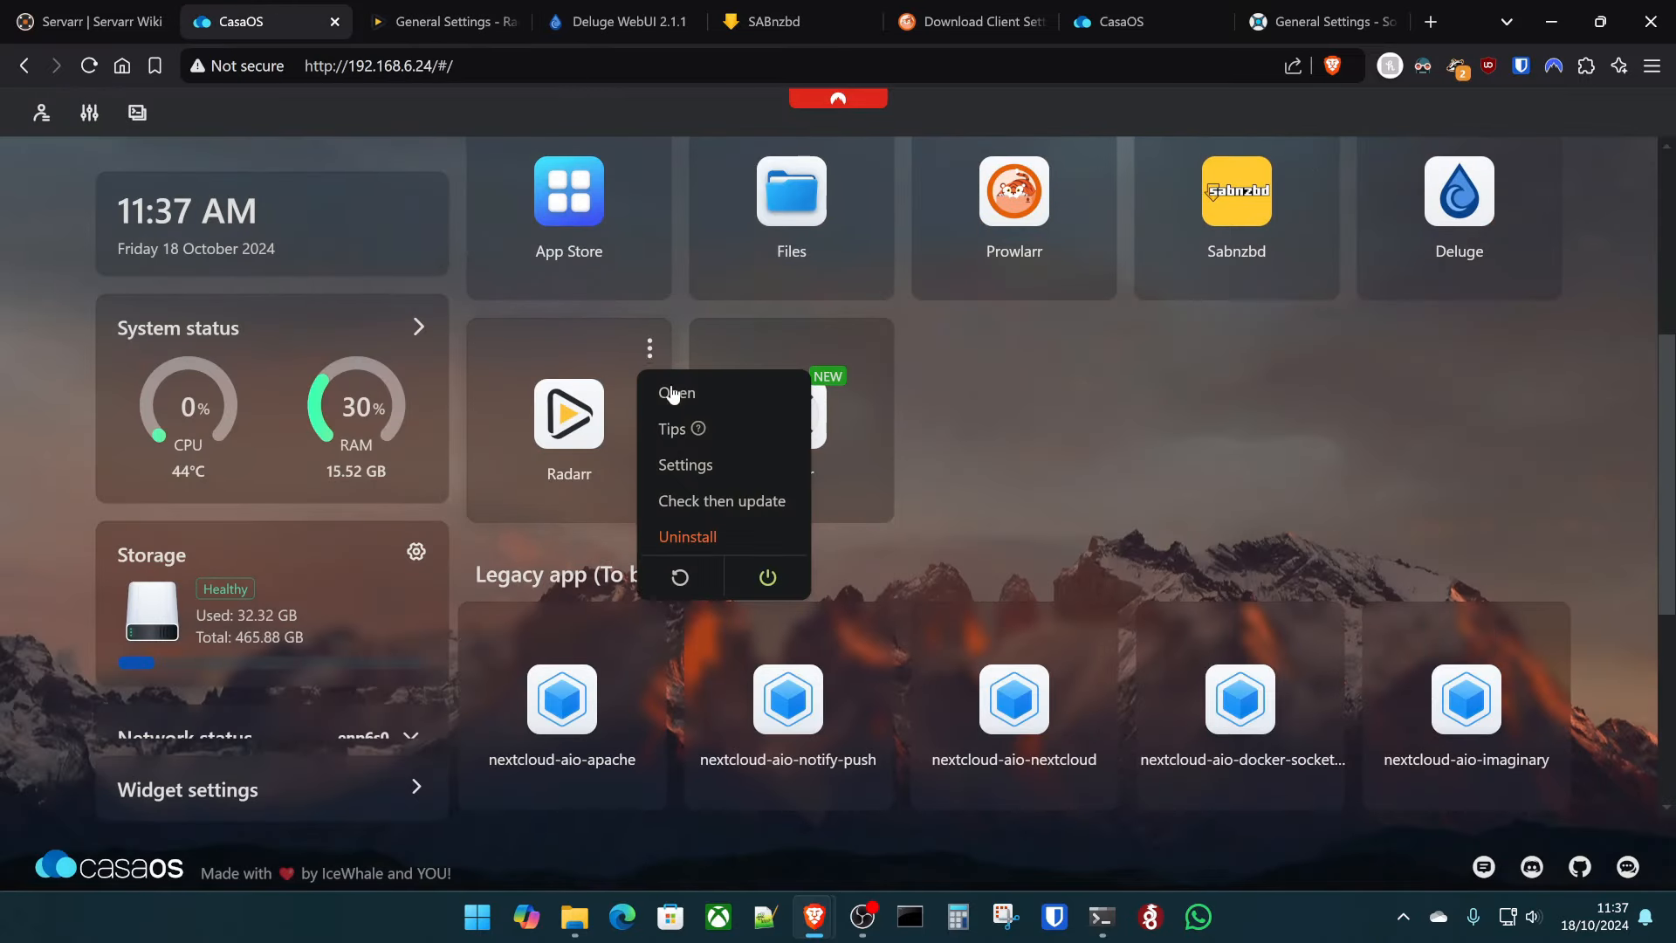
{"action": "left_click", "coordinate": [705, 465]}
{"action": "scroll", "coordinate": [768, 469], "scroll_direction": "down", "scroll_amount": 5}
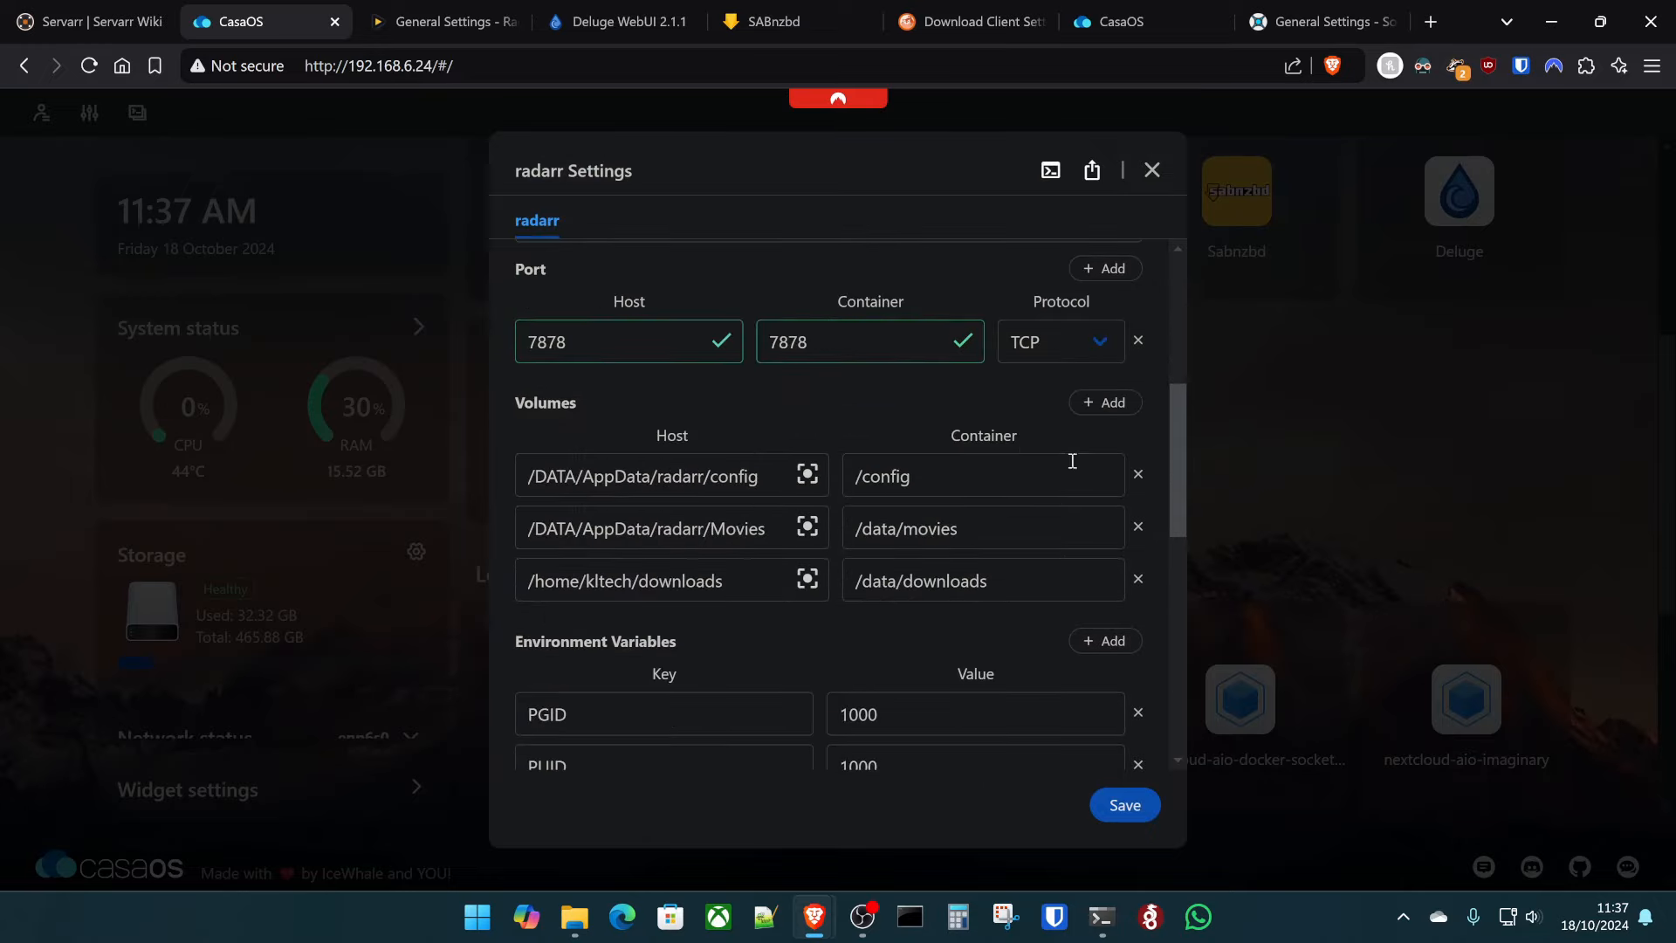
{"action": "left_click", "coordinate": [1106, 402]}
- Fill the new host path from the copied downloads path, changing it toward a backup folder
{"action": "left_click", "coordinate": [683, 635]}
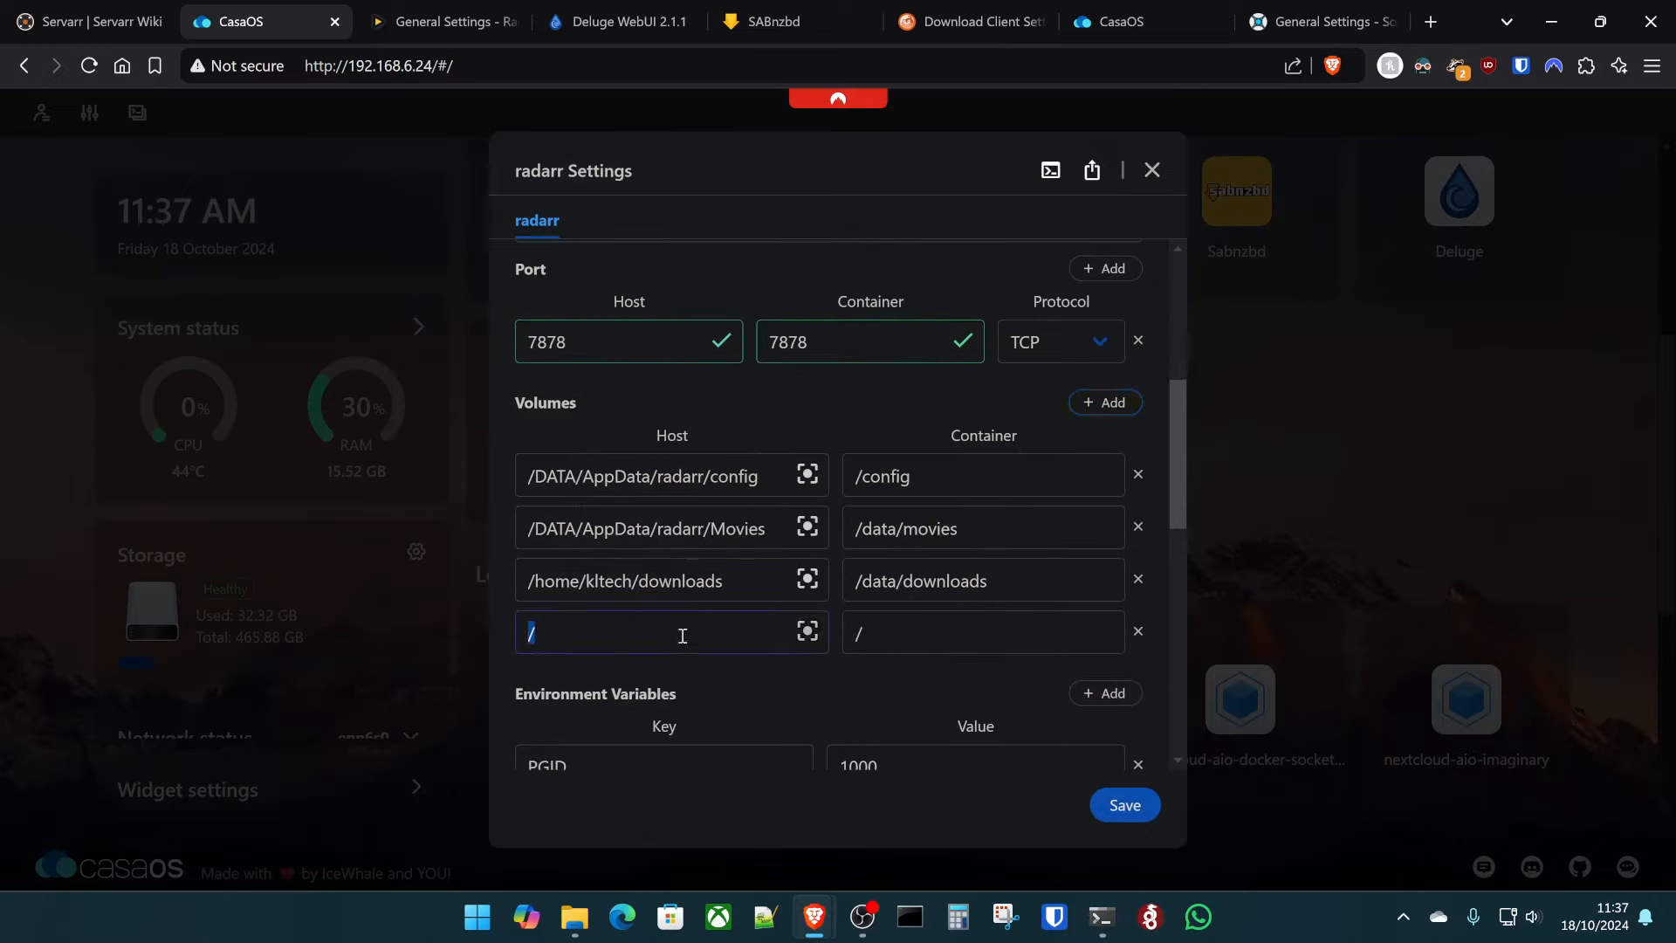
{"action": "triple_click", "coordinate": [681, 581]}
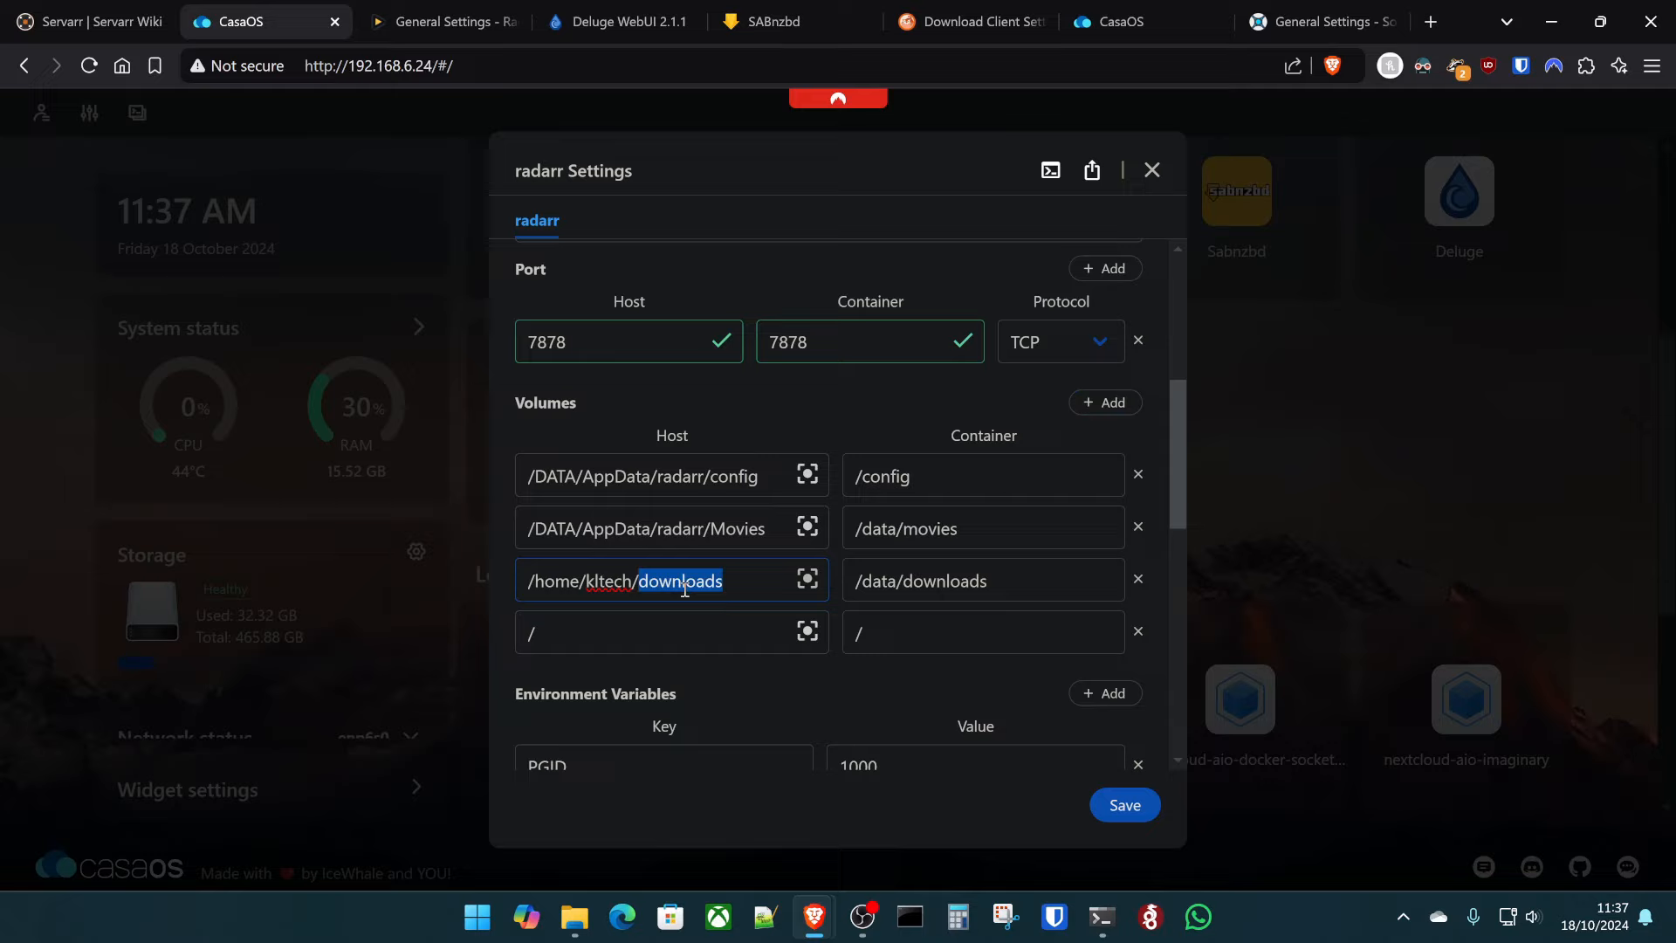
{"action": "key", "text": "ctrl+c"}
{"action": "left_click", "coordinate": [655, 630]}
{"action": "key", "text": "ctrl+v"}
{"action": "key", "text": "ctrl+shift+Left"}
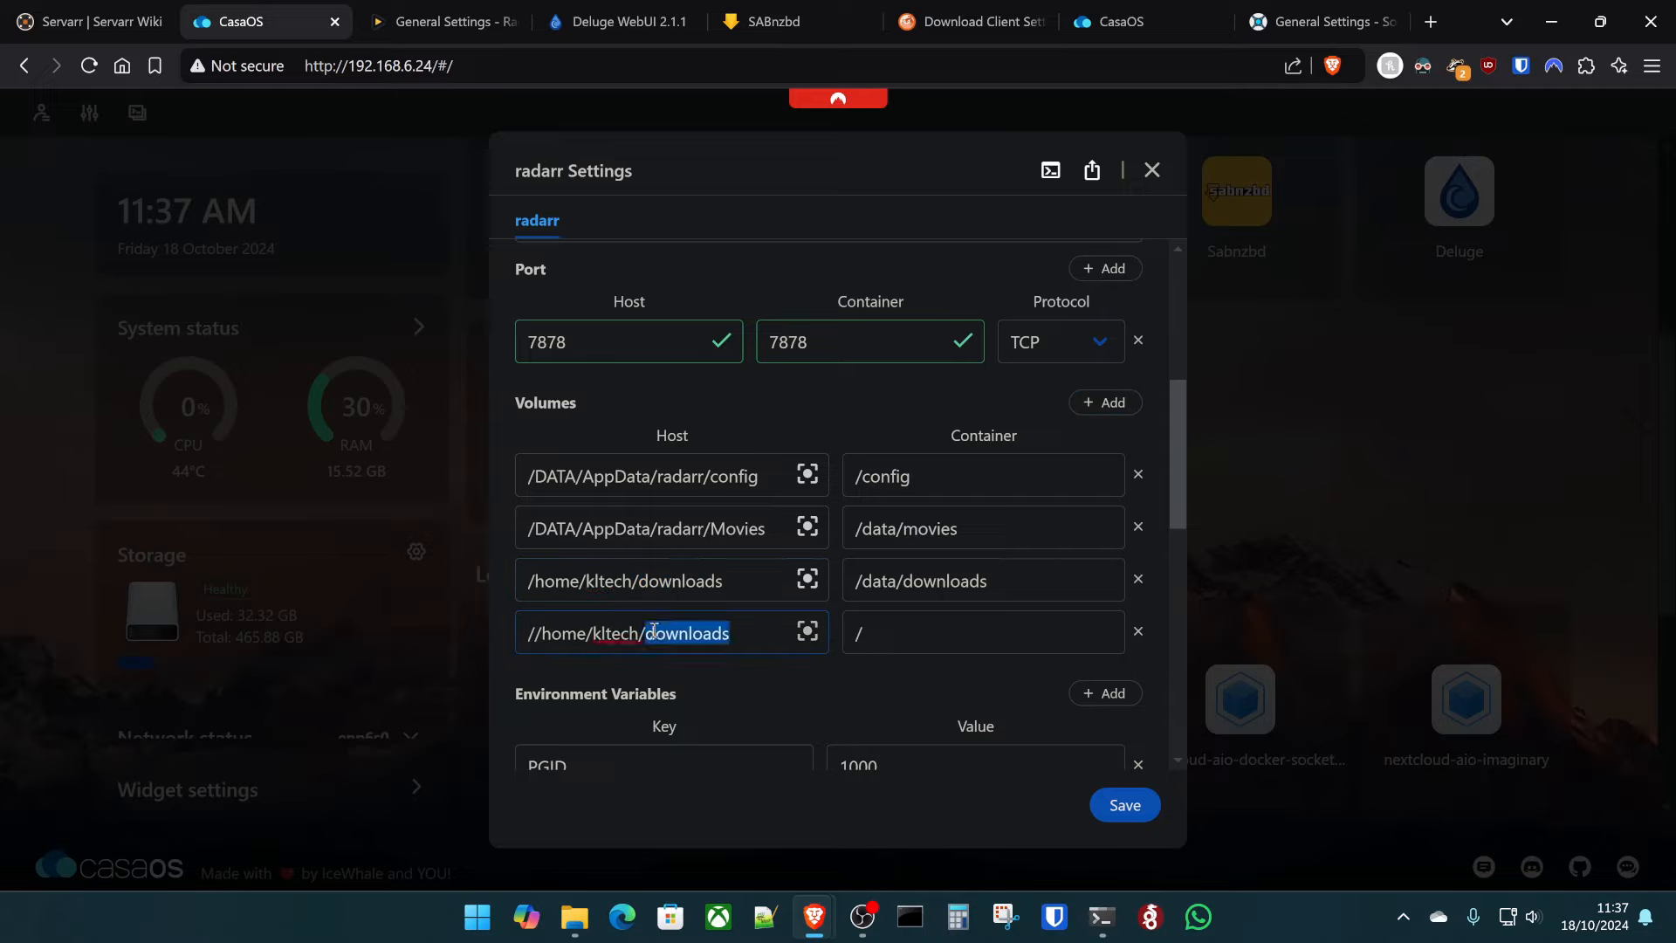
{"action": "key", "text": "shift+Home"}
{"action": "key", "text": "ctrl+v"}
{"action": "key", "text": "BackSpace"}
{"action": "key", "text": "BackSpace"}
{"action": "key", "text": "BackSpace"}
{"action": "key", "text": "BackSpace"}
{"action": "key", "text": "BackSpace"}
{"action": "key", "text": "BackSpace"}
{"action": "key", "text": "BackSpace"}
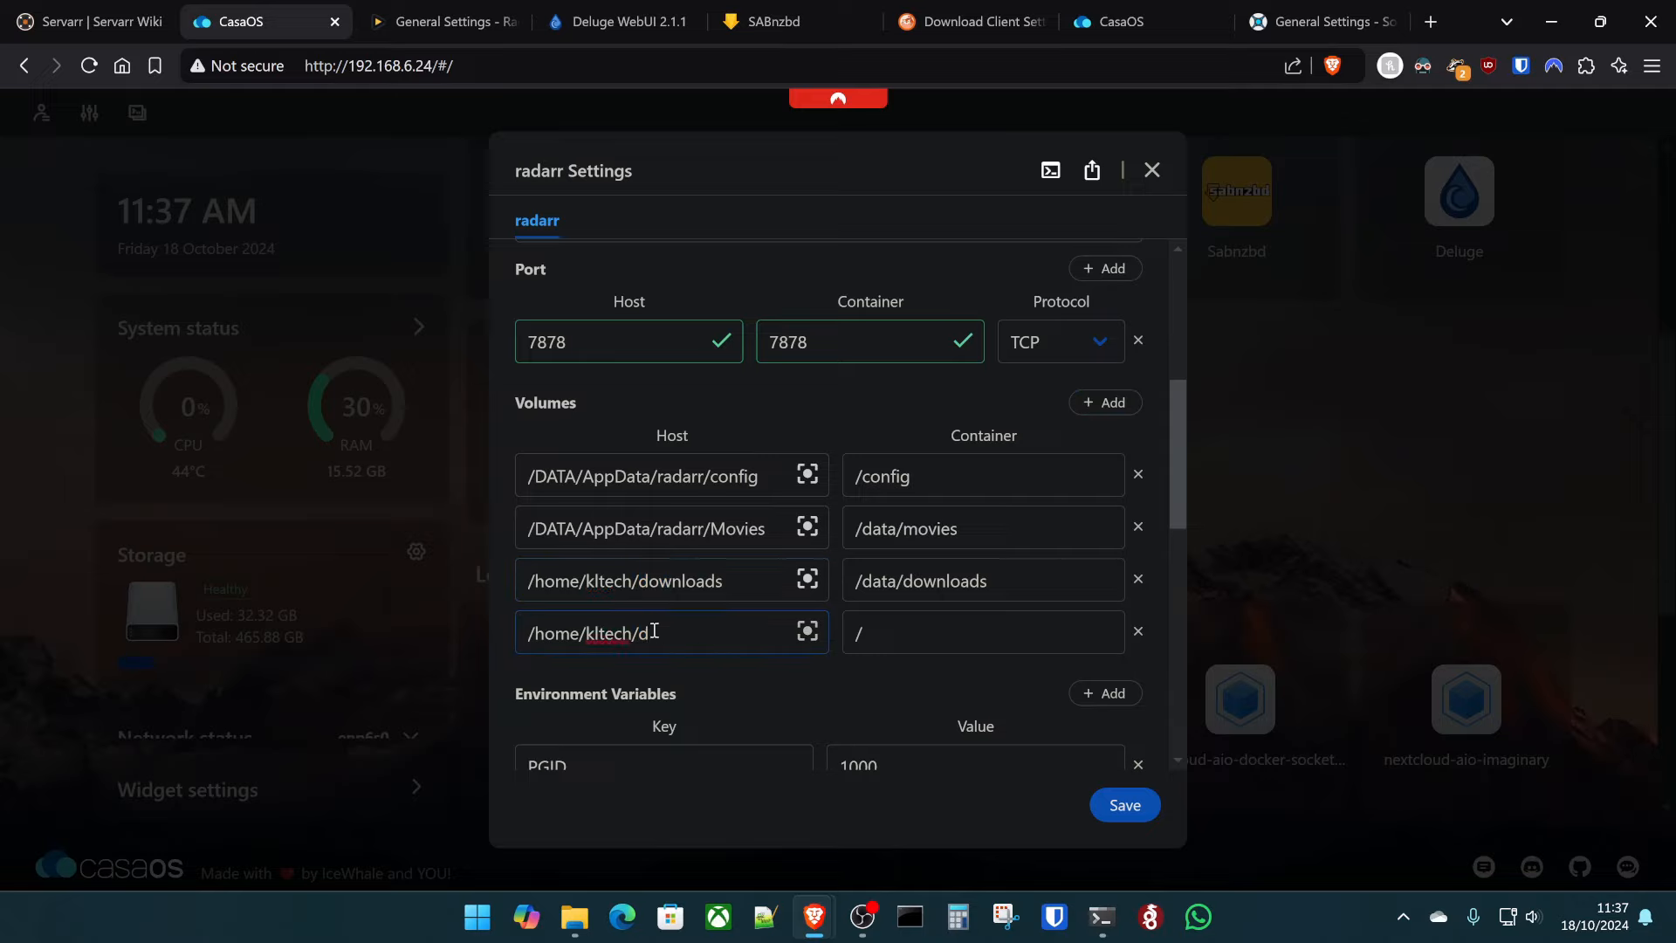
{"action": "type", "text": "backup"}
- Check Prowlarr's container settings and Radarr's General page in the other tabs
{"action": "left_click", "coordinate": [1113, 21]}
{"action": "scroll", "coordinate": [1261, 431], "scroll_direction": "up", "scroll_amount": 4}
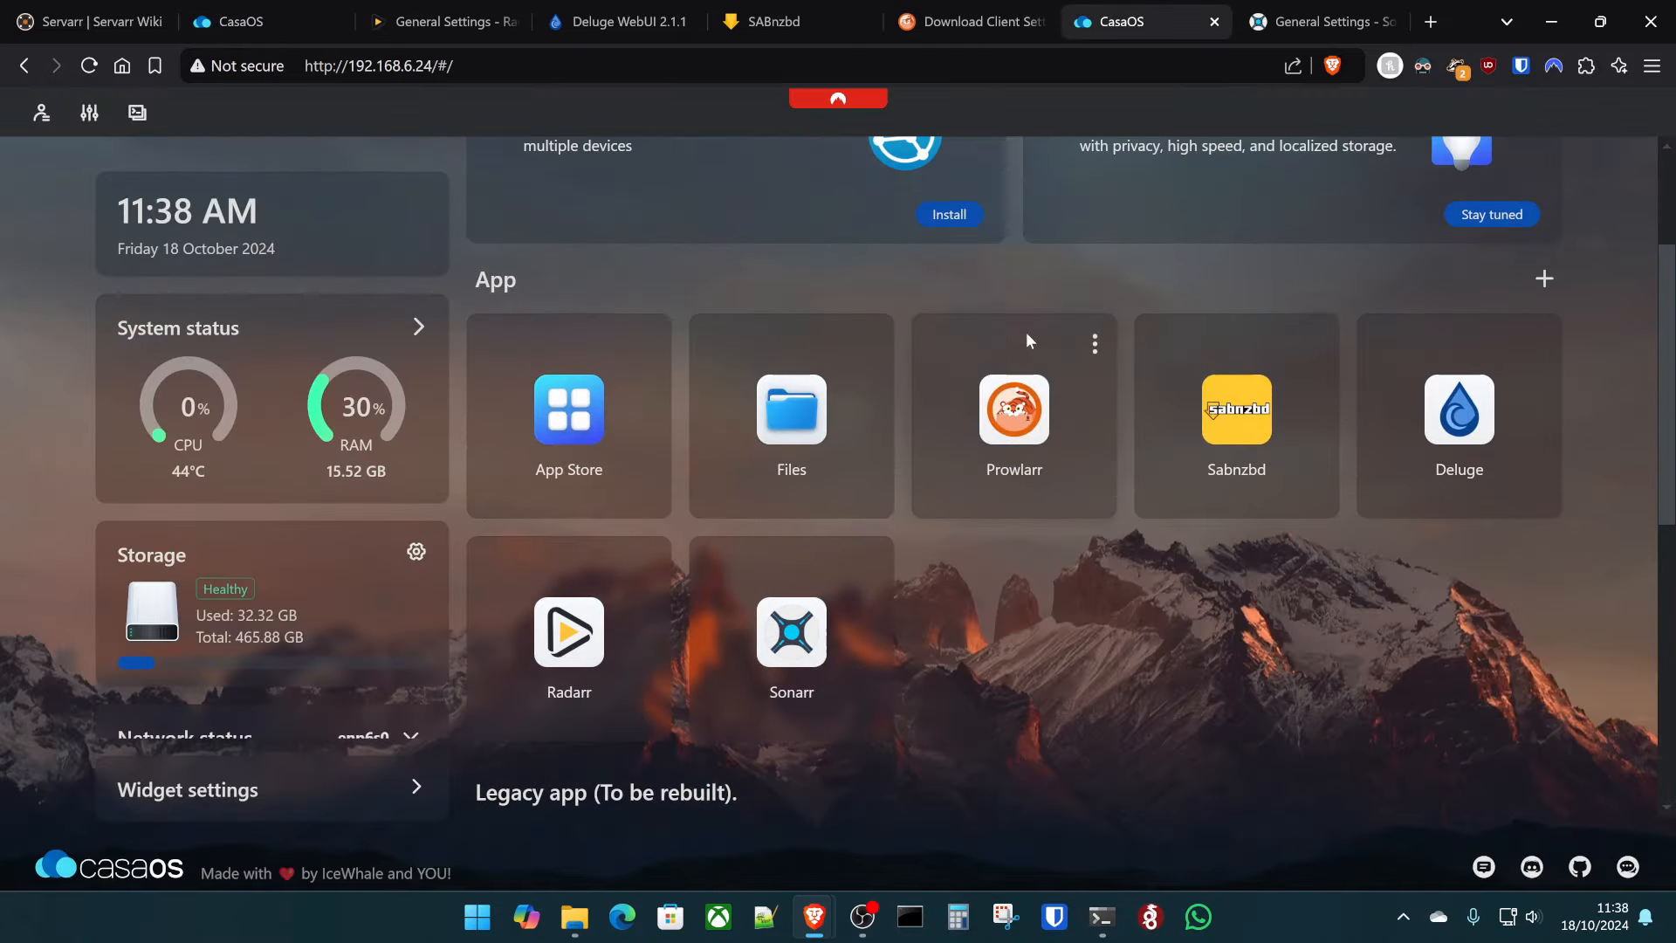
{"action": "left_click", "coordinate": [1096, 346]}
{"action": "left_click", "coordinate": [1131, 456]}
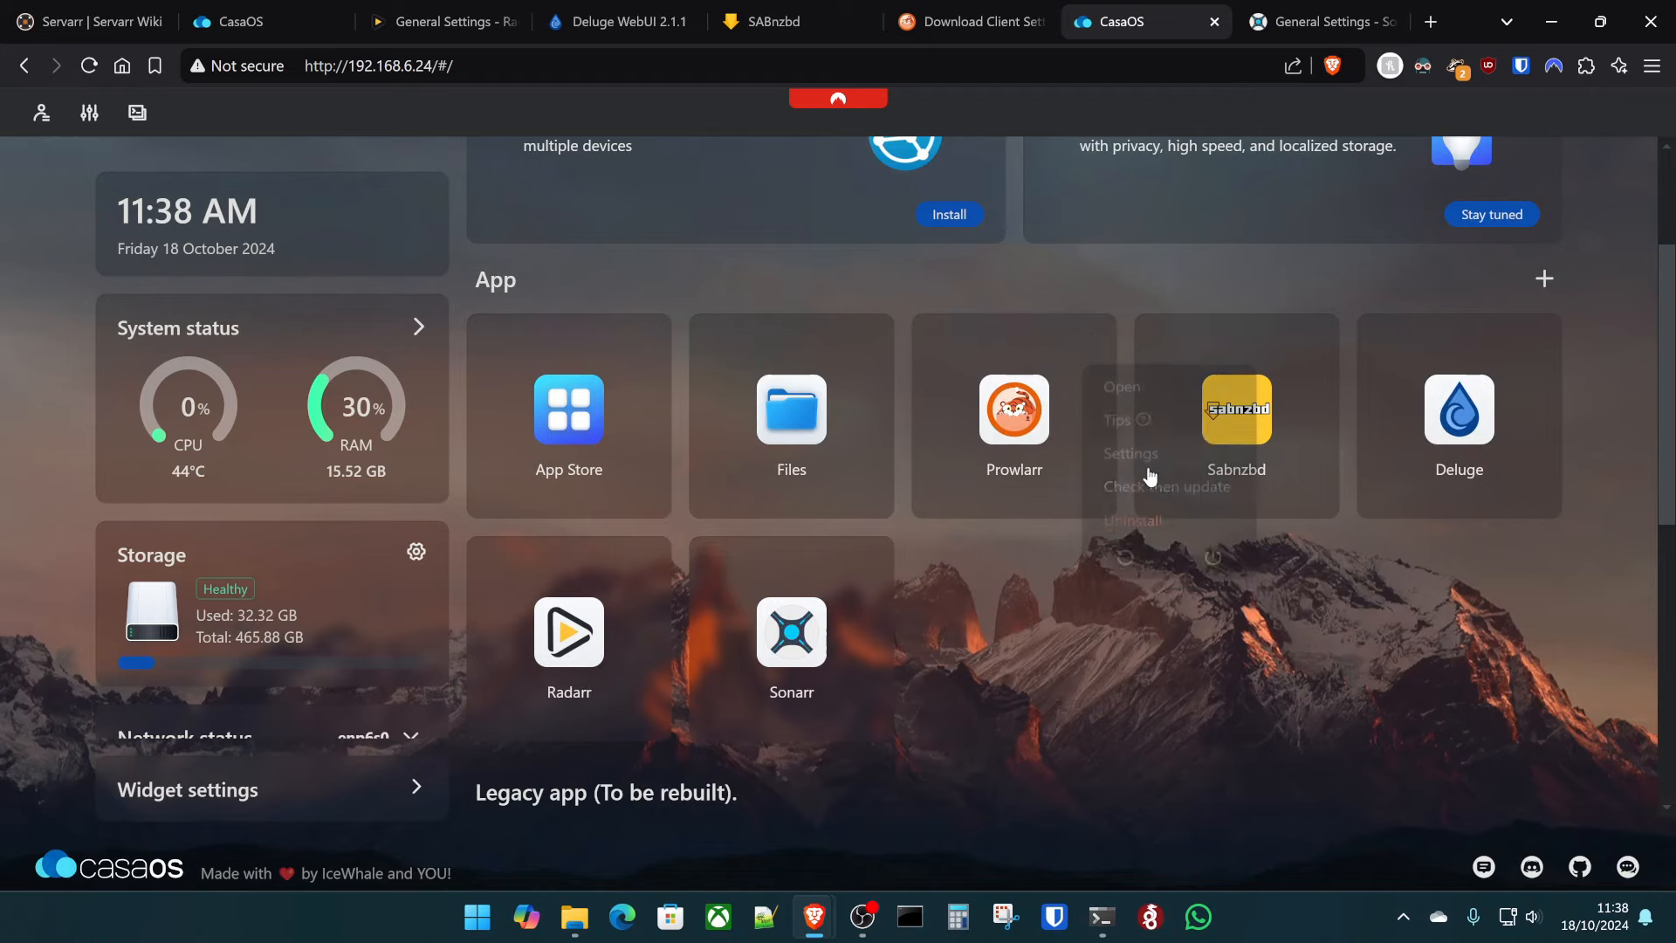
{"action": "scroll", "coordinate": [780, 611], "scroll_direction": "down", "scroll_amount": 5}
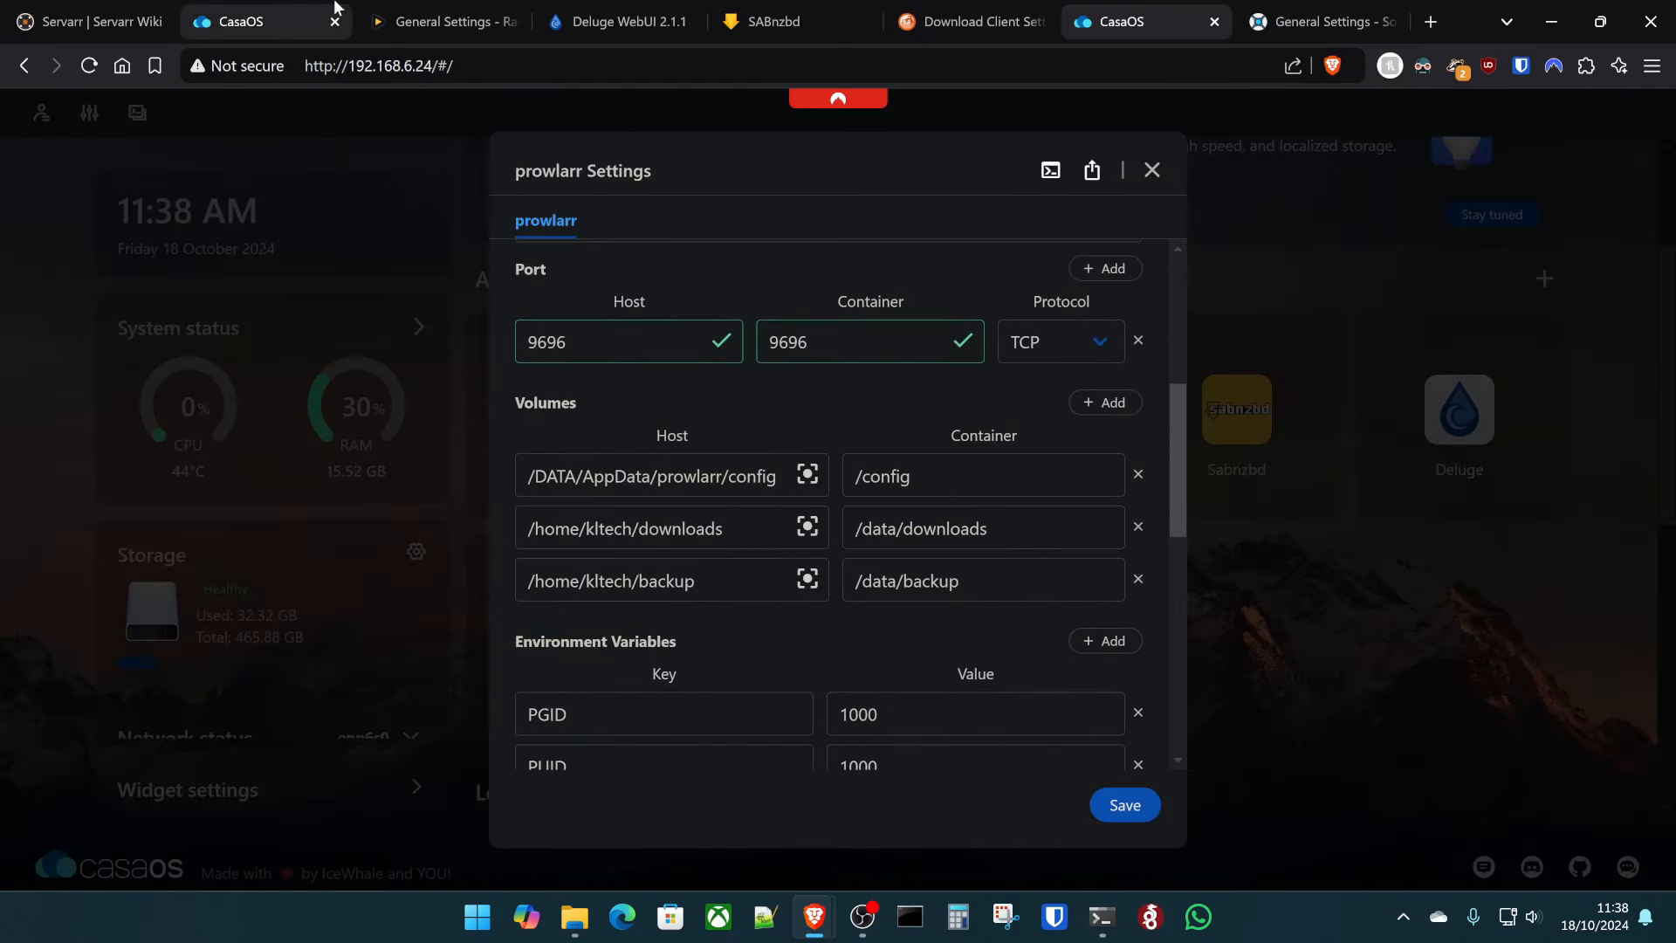
{"action": "left_click", "coordinate": [422, 8]}
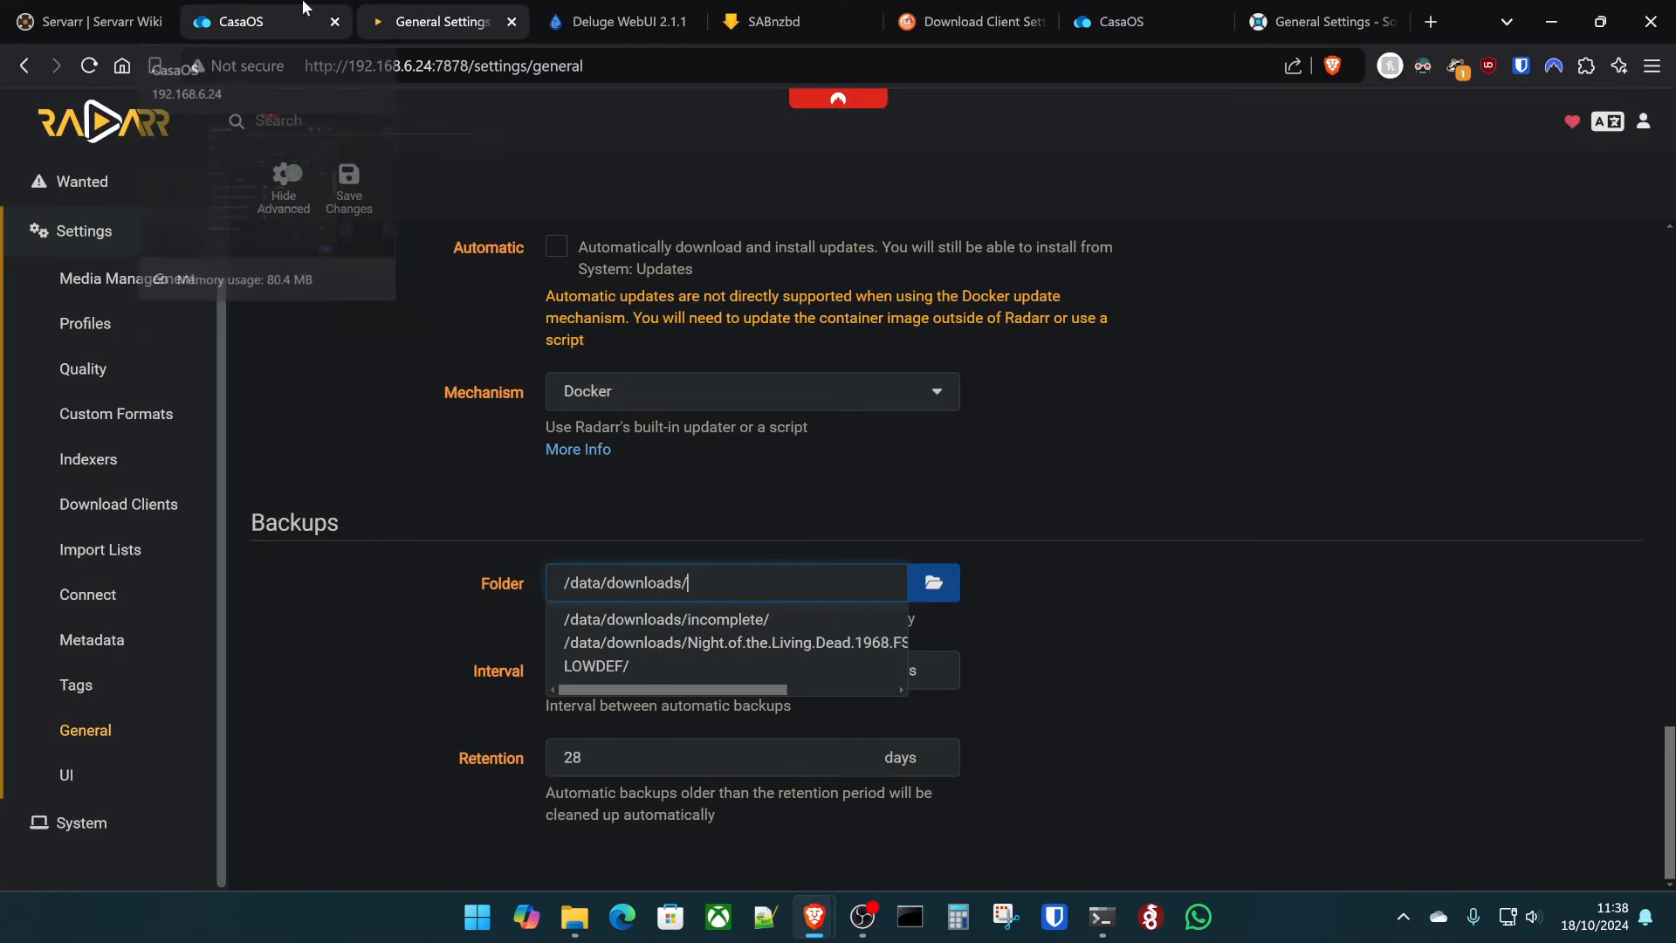
{"action": "left_click", "coordinate": [232, 21]}
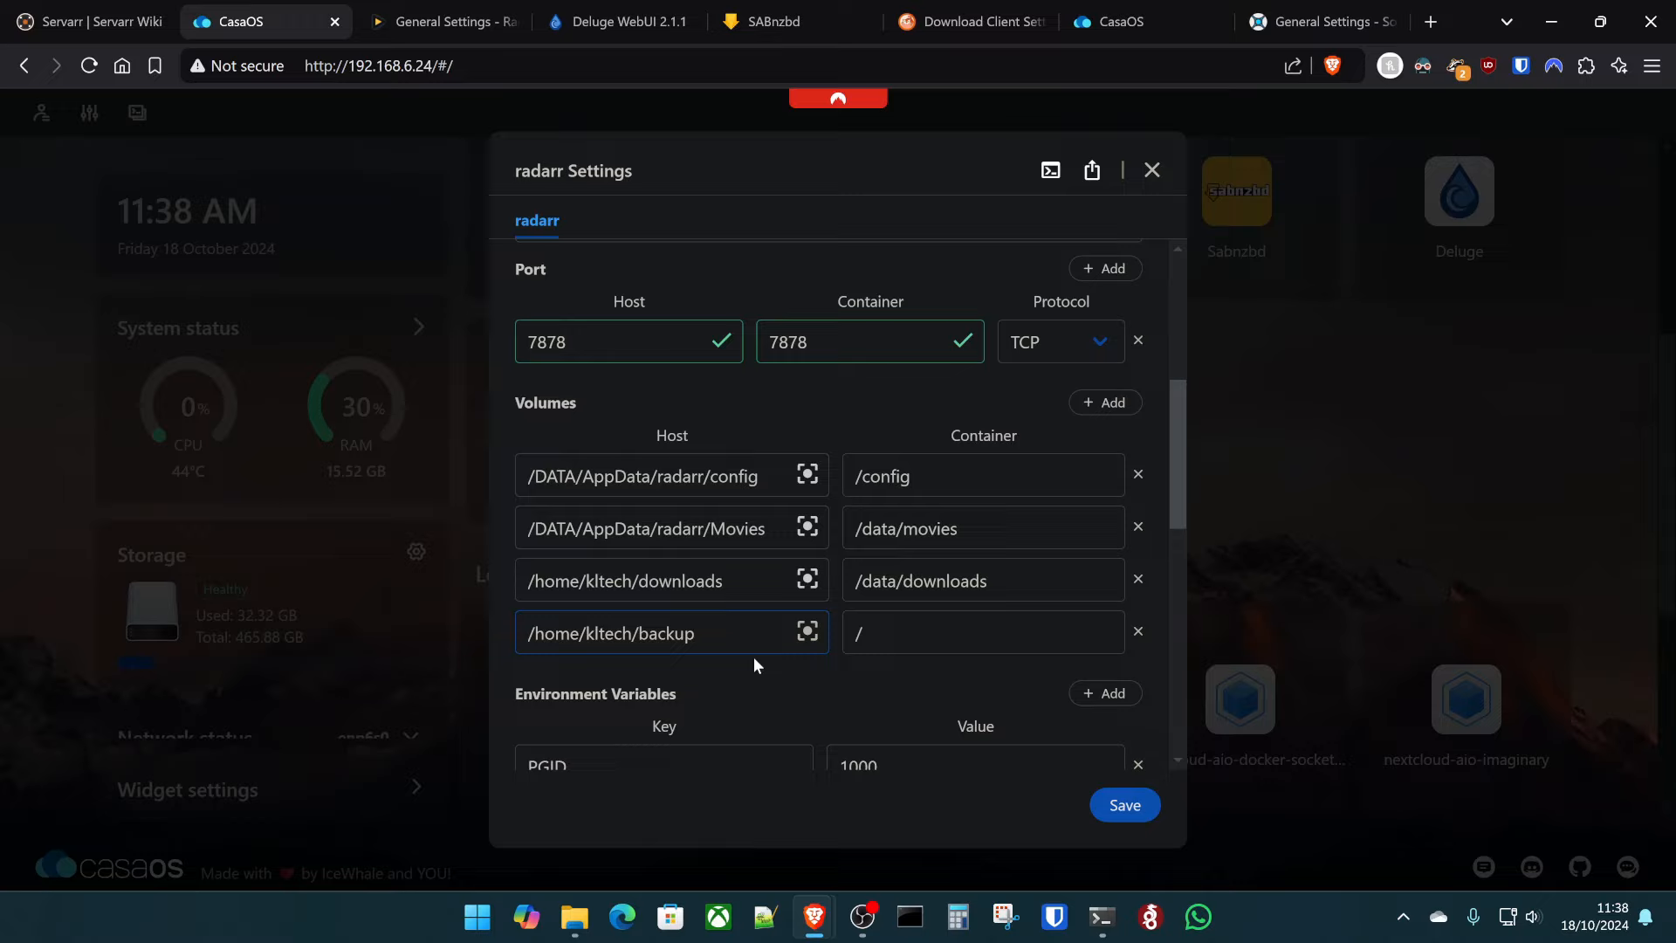
- Finish the host path as backup/radarr, set container path /data/backup, and save
{"action": "type", "text": "rr"}
{"action": "left_click", "coordinate": [892, 637]}
{"action": "type", "text": "data/backup"}
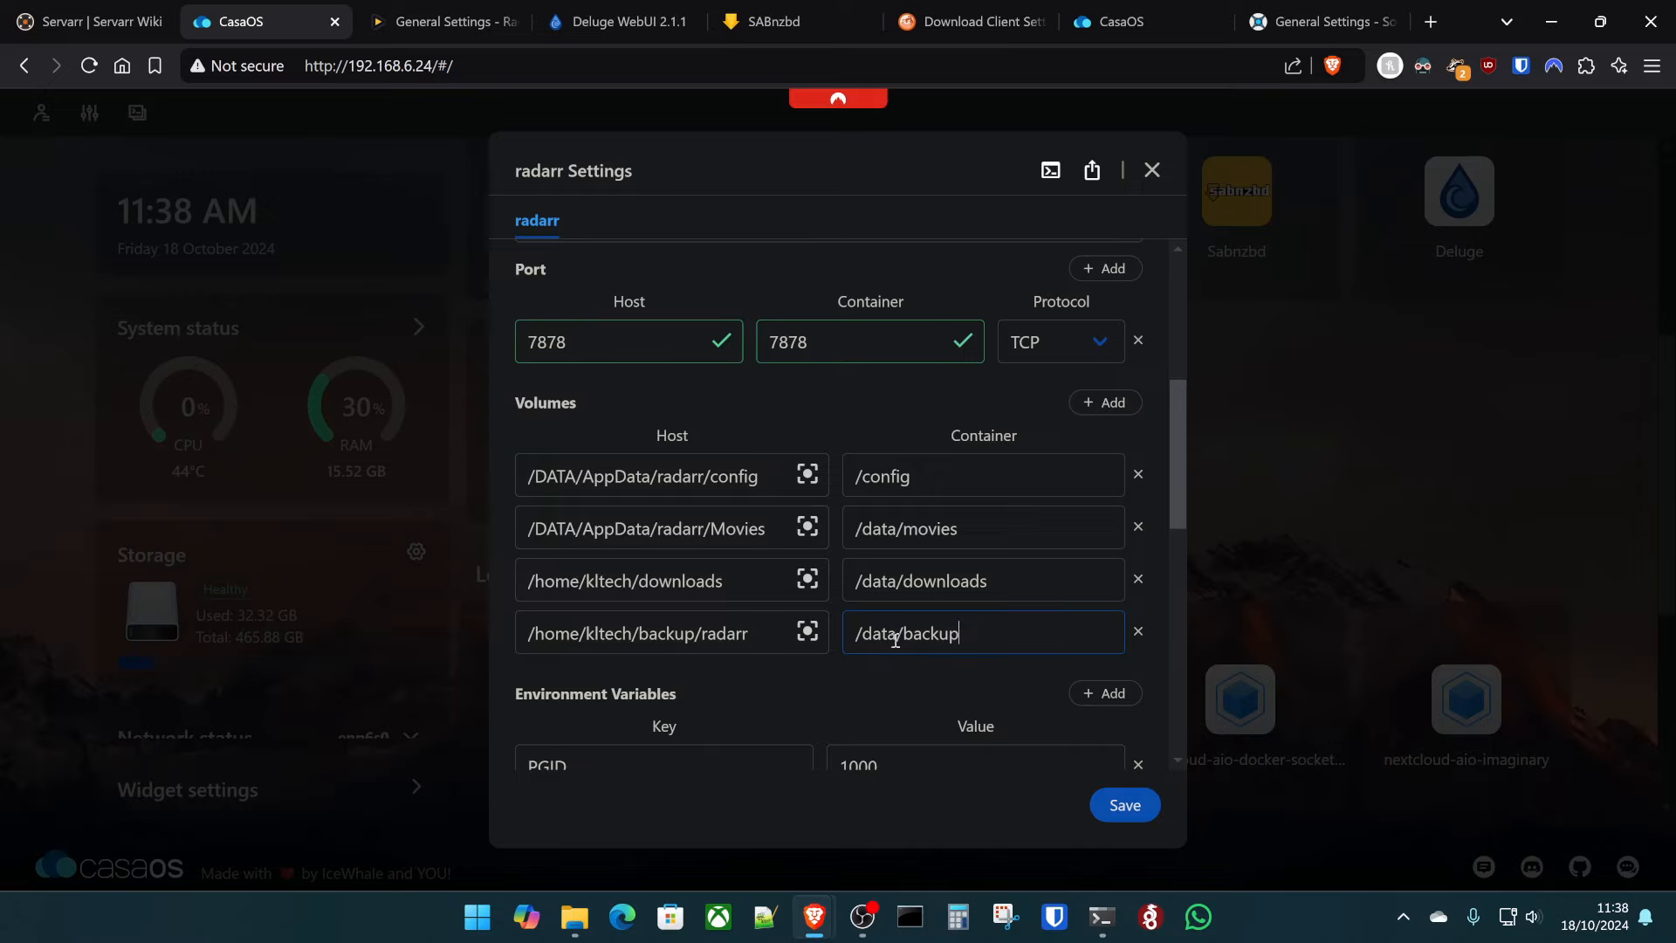
{"action": "left_click", "coordinate": [1125, 805]}
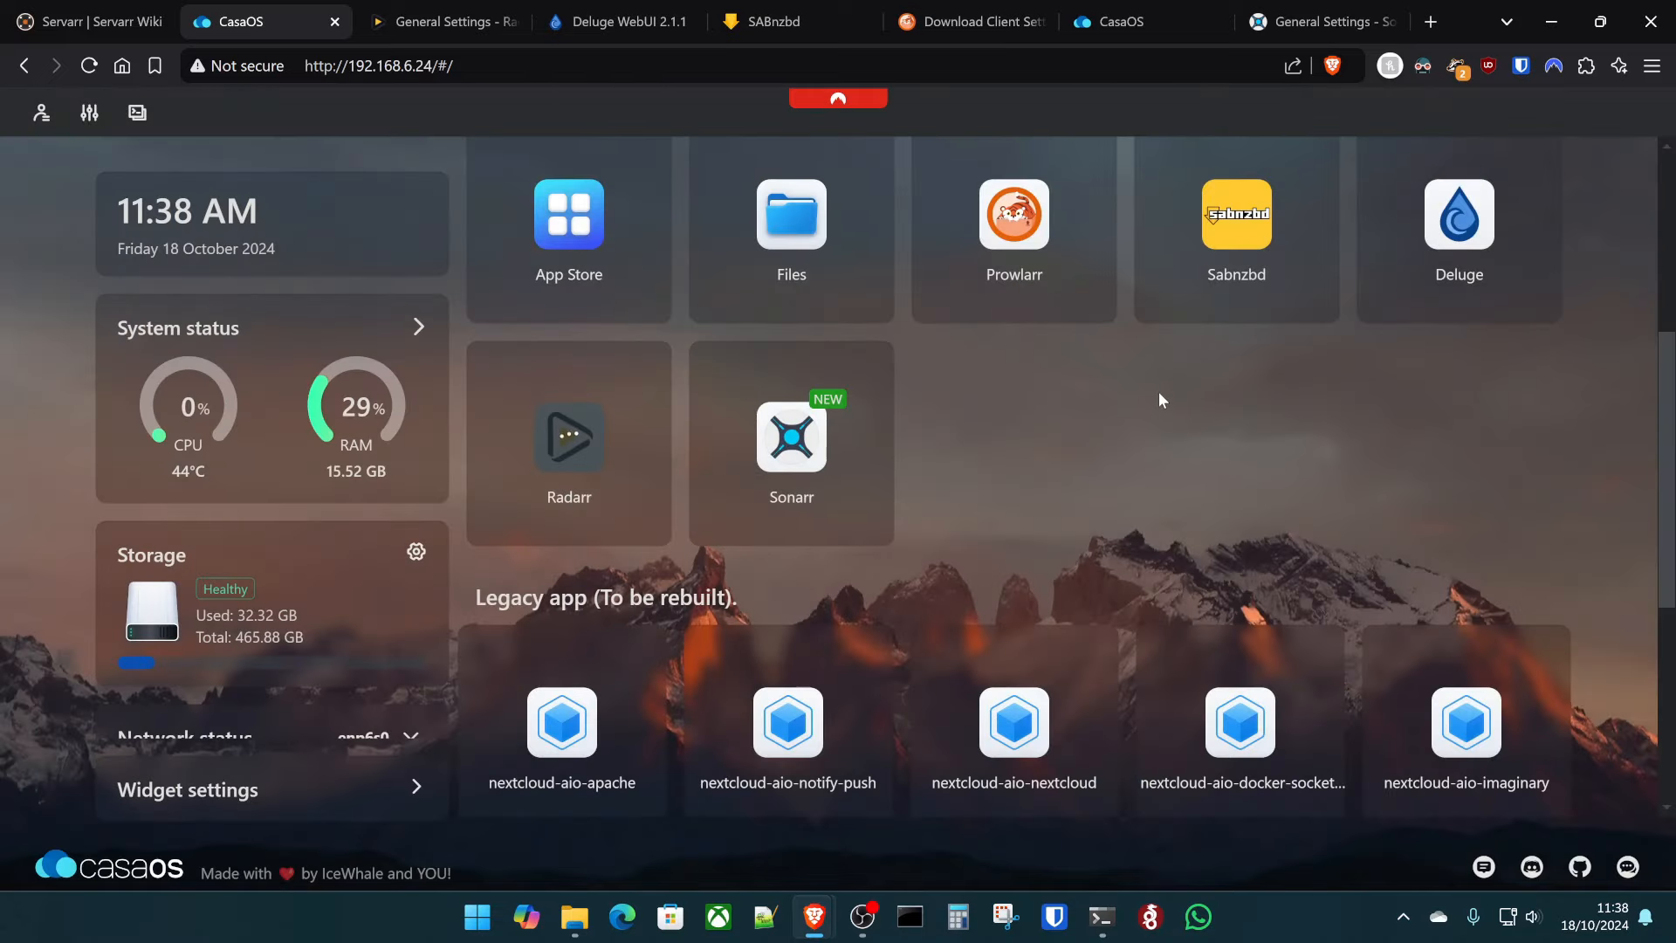
{"action": "left_click", "coordinate": [441, 21]}
- Set Radarr's Backups folder to /data/backup/ and save the change
{"action": "left_click", "coordinate": [88, 65]}
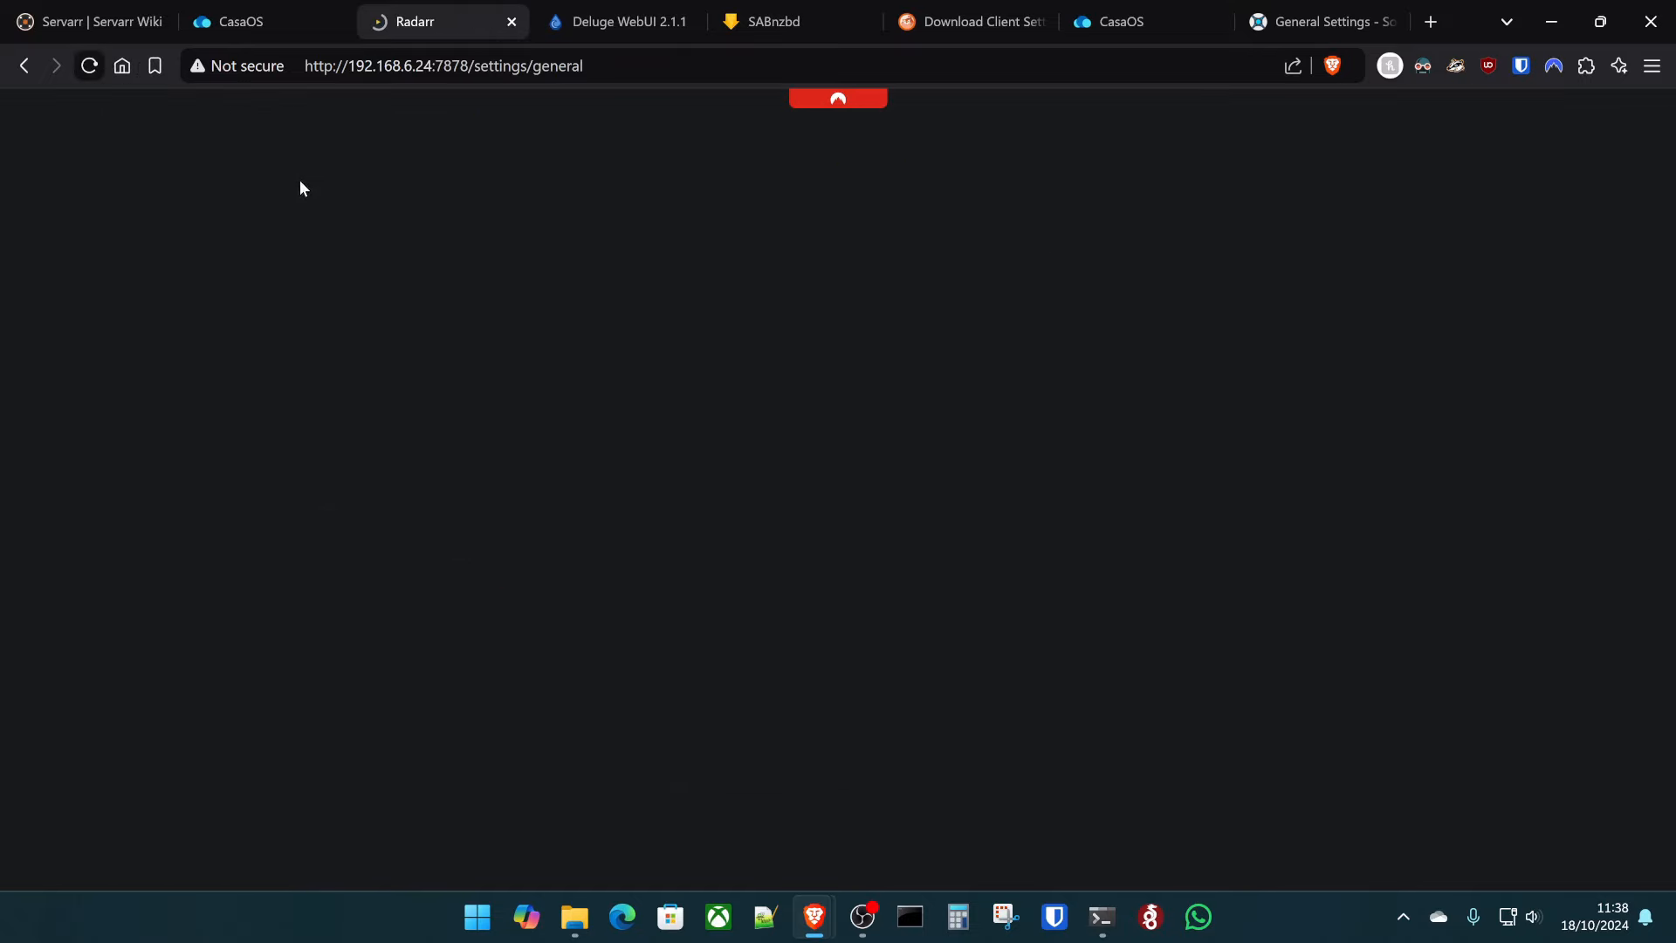
{"action": "scroll", "coordinate": [452, 492], "scroll_direction": "down", "scroll_amount": 15}
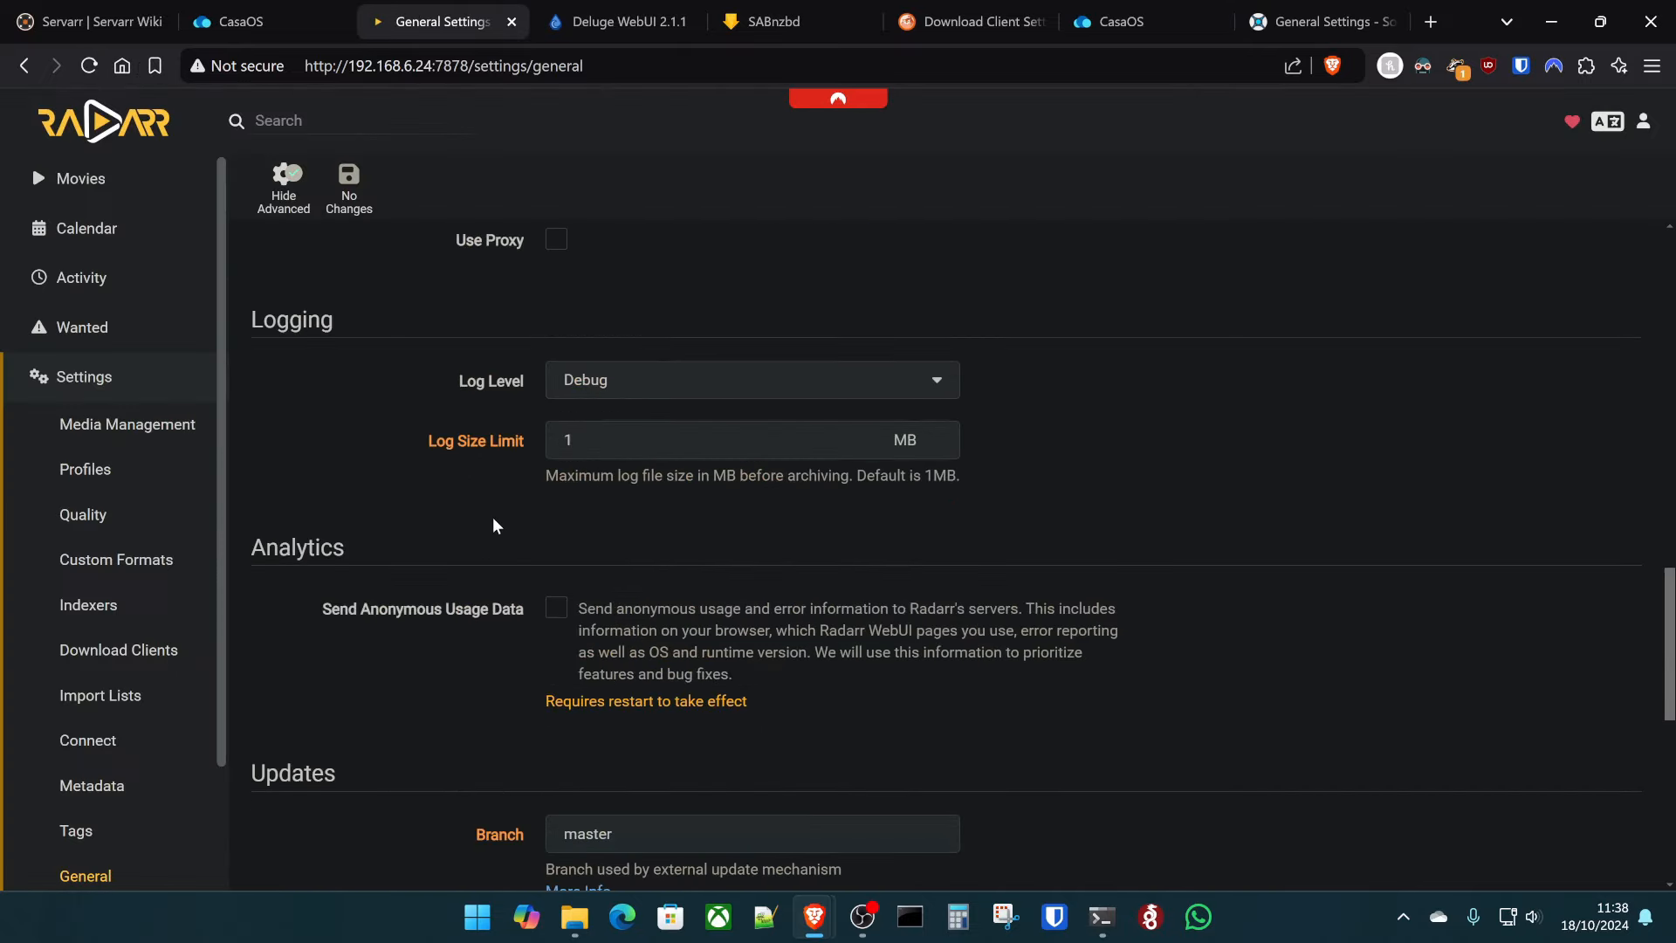
{"action": "scroll", "coordinate": [493, 523], "scroll_direction": "down", "scroll_amount": 10}
{"action": "double_click", "coordinate": [737, 597]}
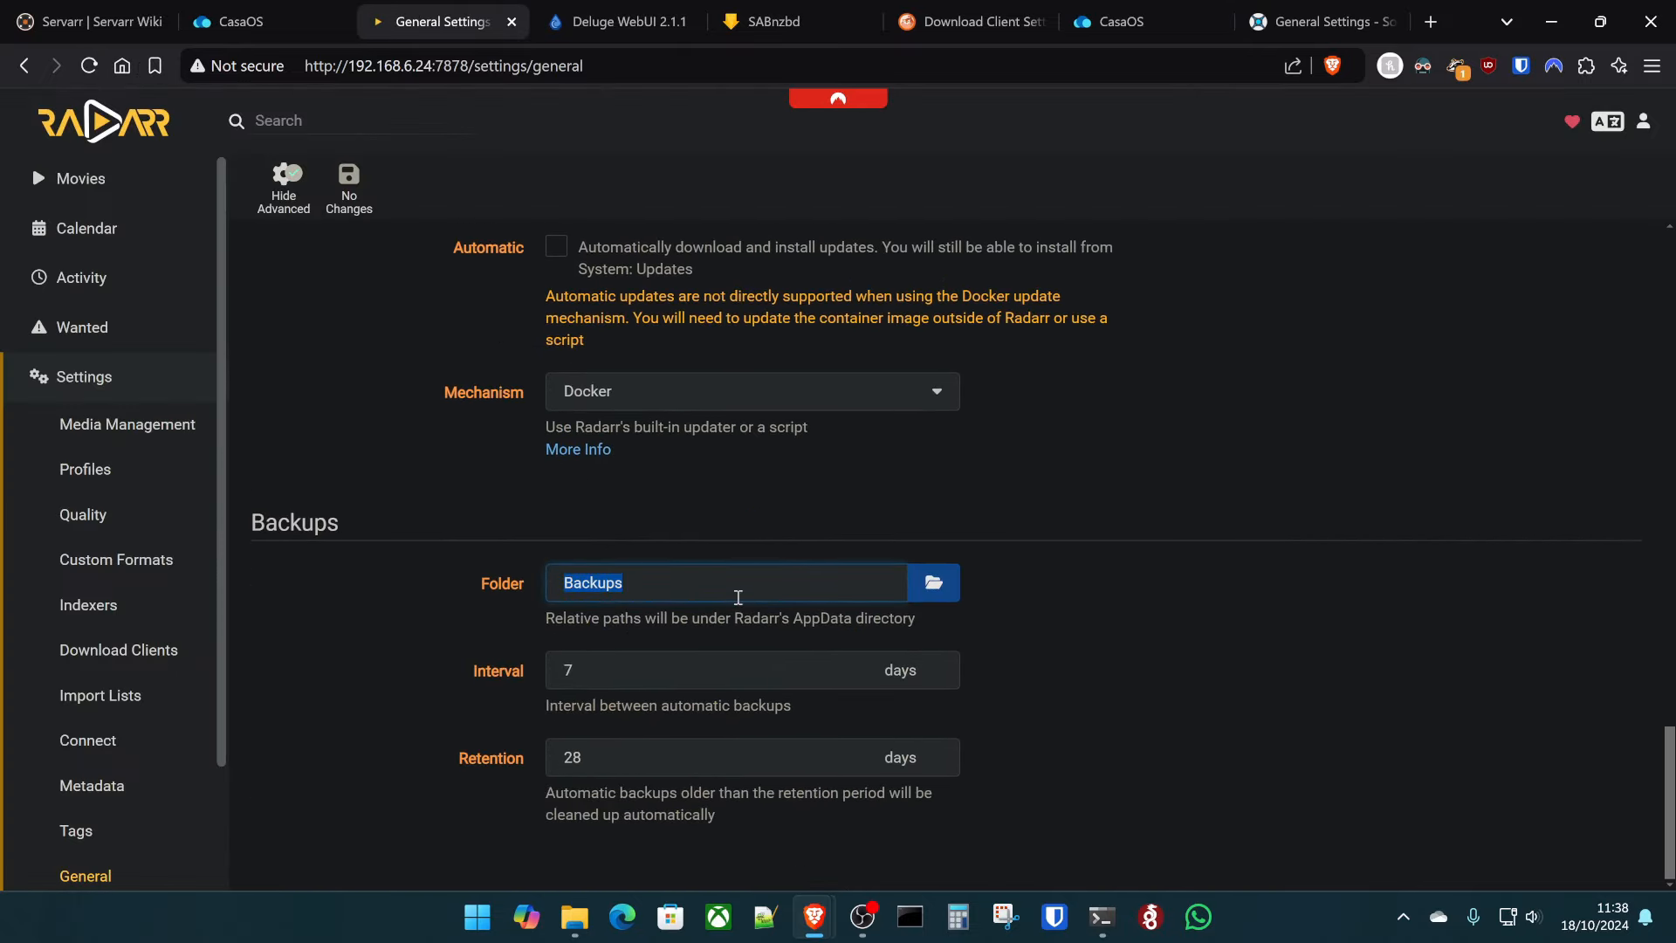
{"action": "type", "text": "/data/backup/"}
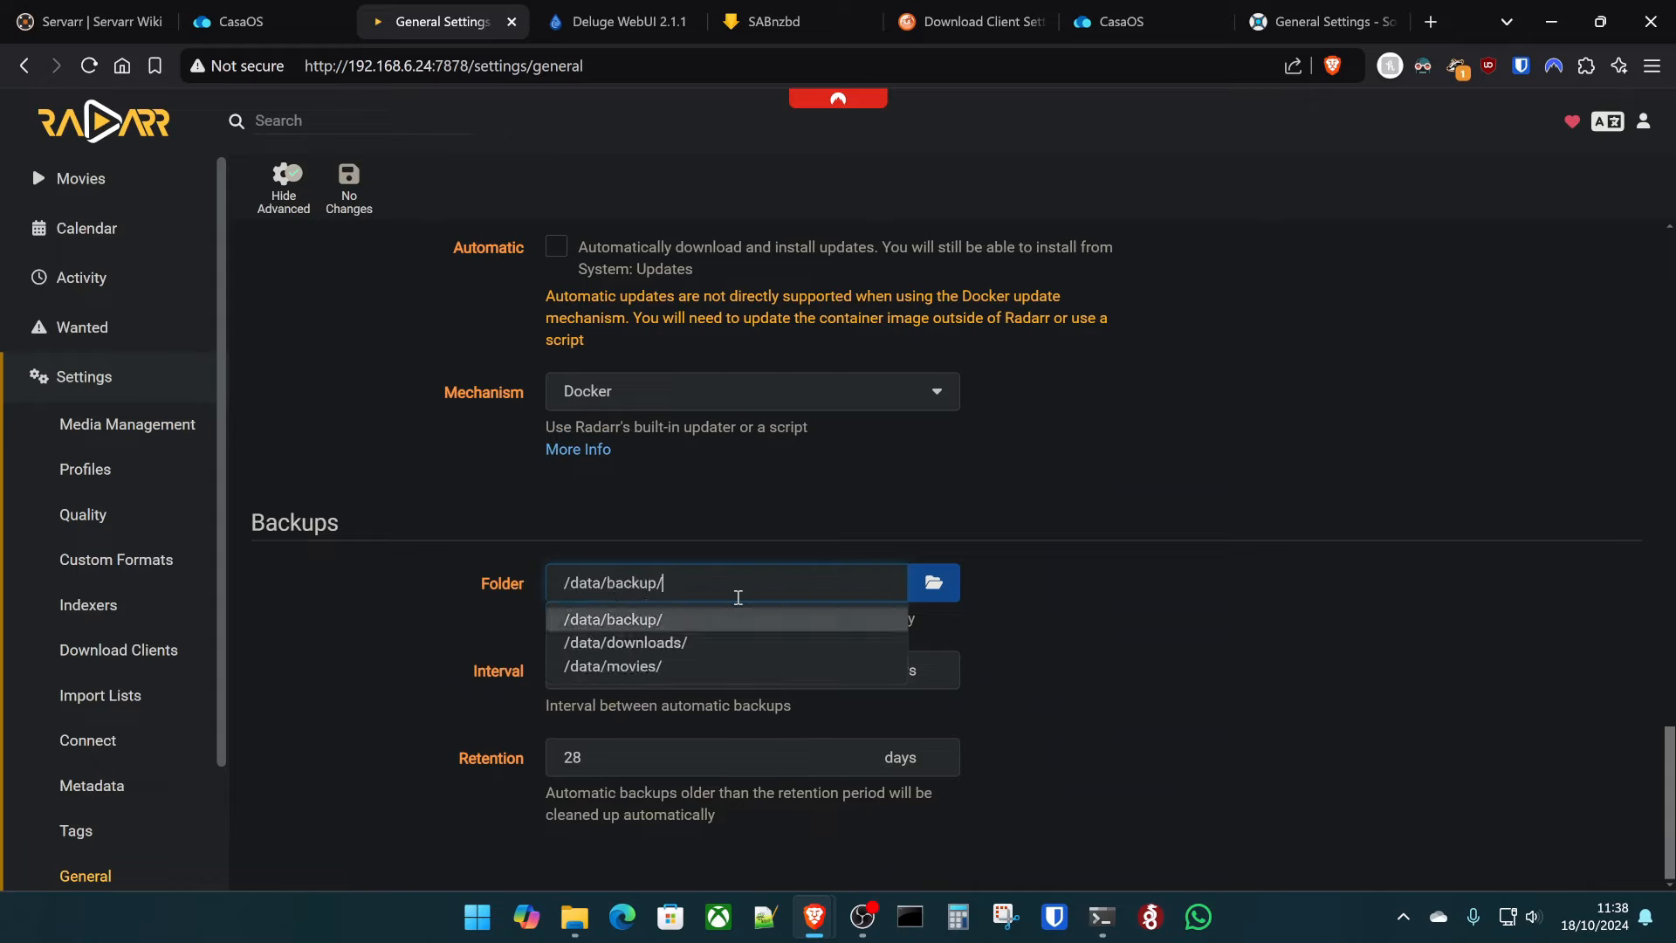
{"action": "key", "text": "Escape"}
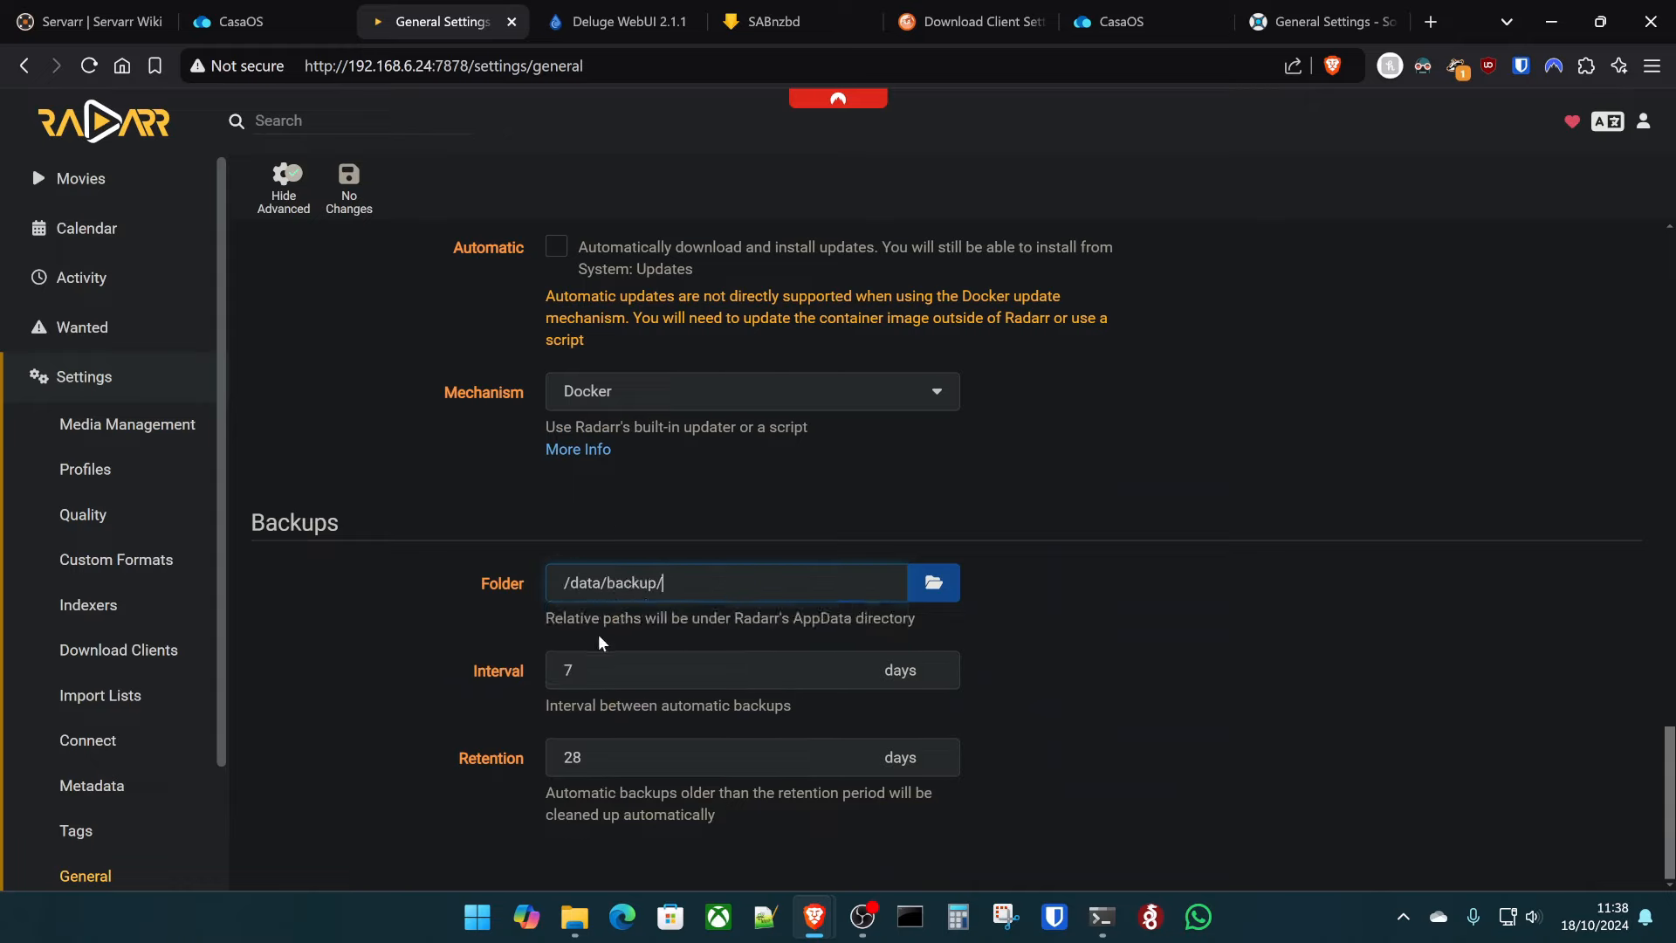
{"action": "left_click", "coordinate": [366, 208]}
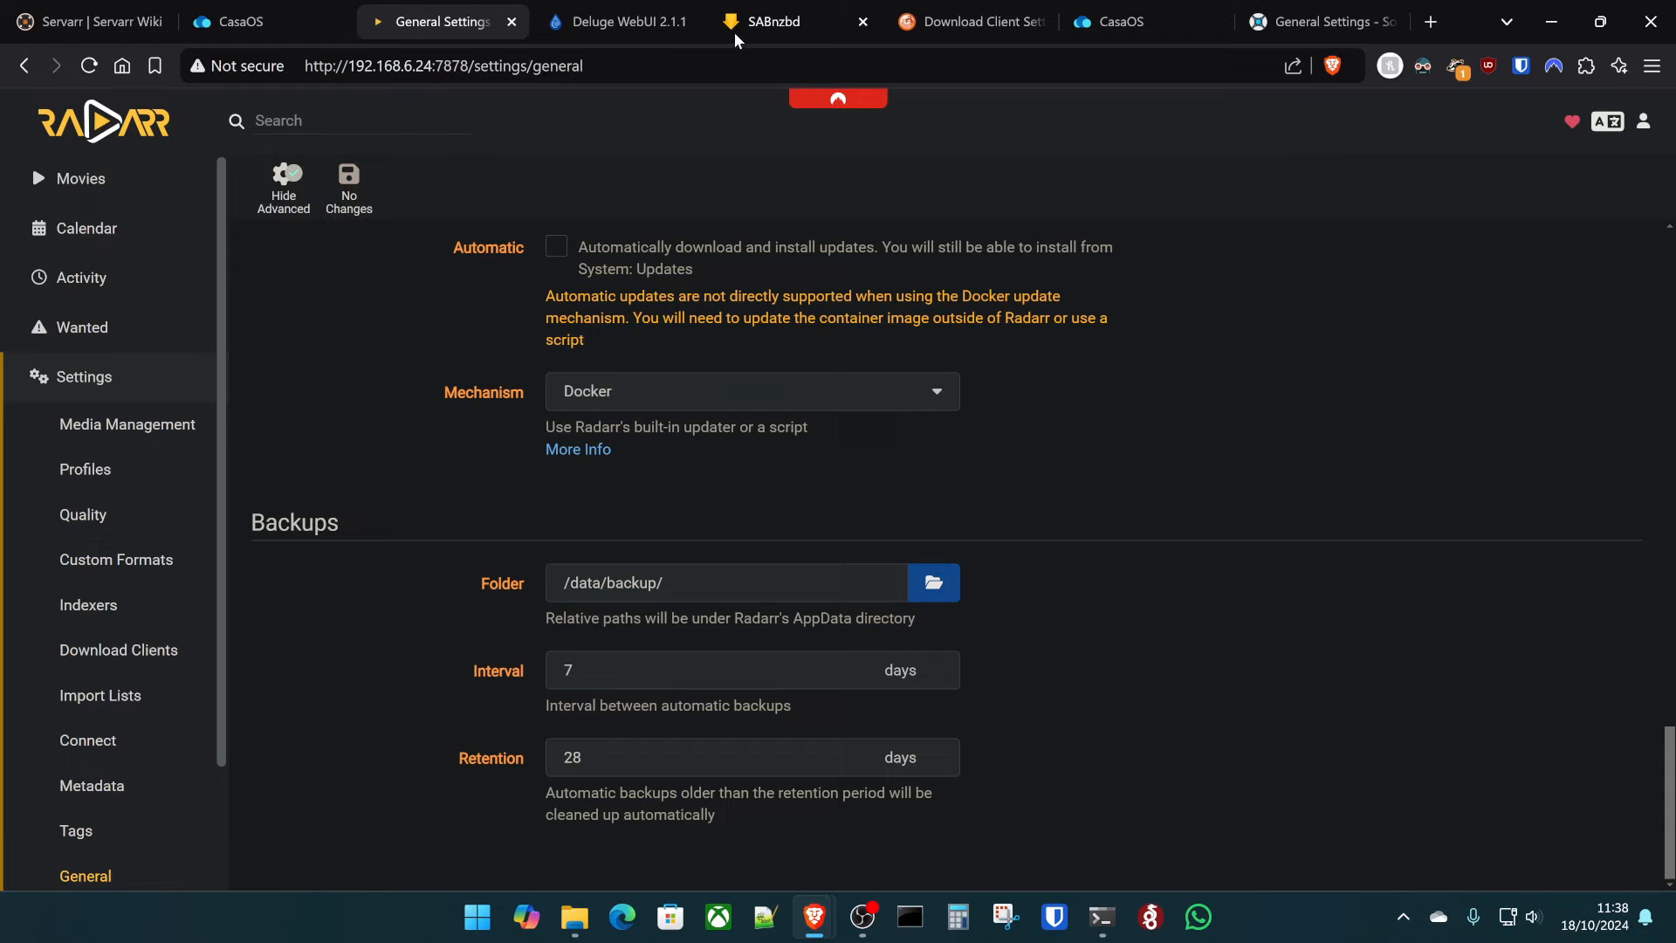
- In Sonarr's General settings, turn off Send Anonymous Usage Data and save
{"action": "left_click", "coordinate": [1292, 10]}
{"action": "scroll", "coordinate": [673, 469], "scroll_direction": "down", "scroll_amount": 10}
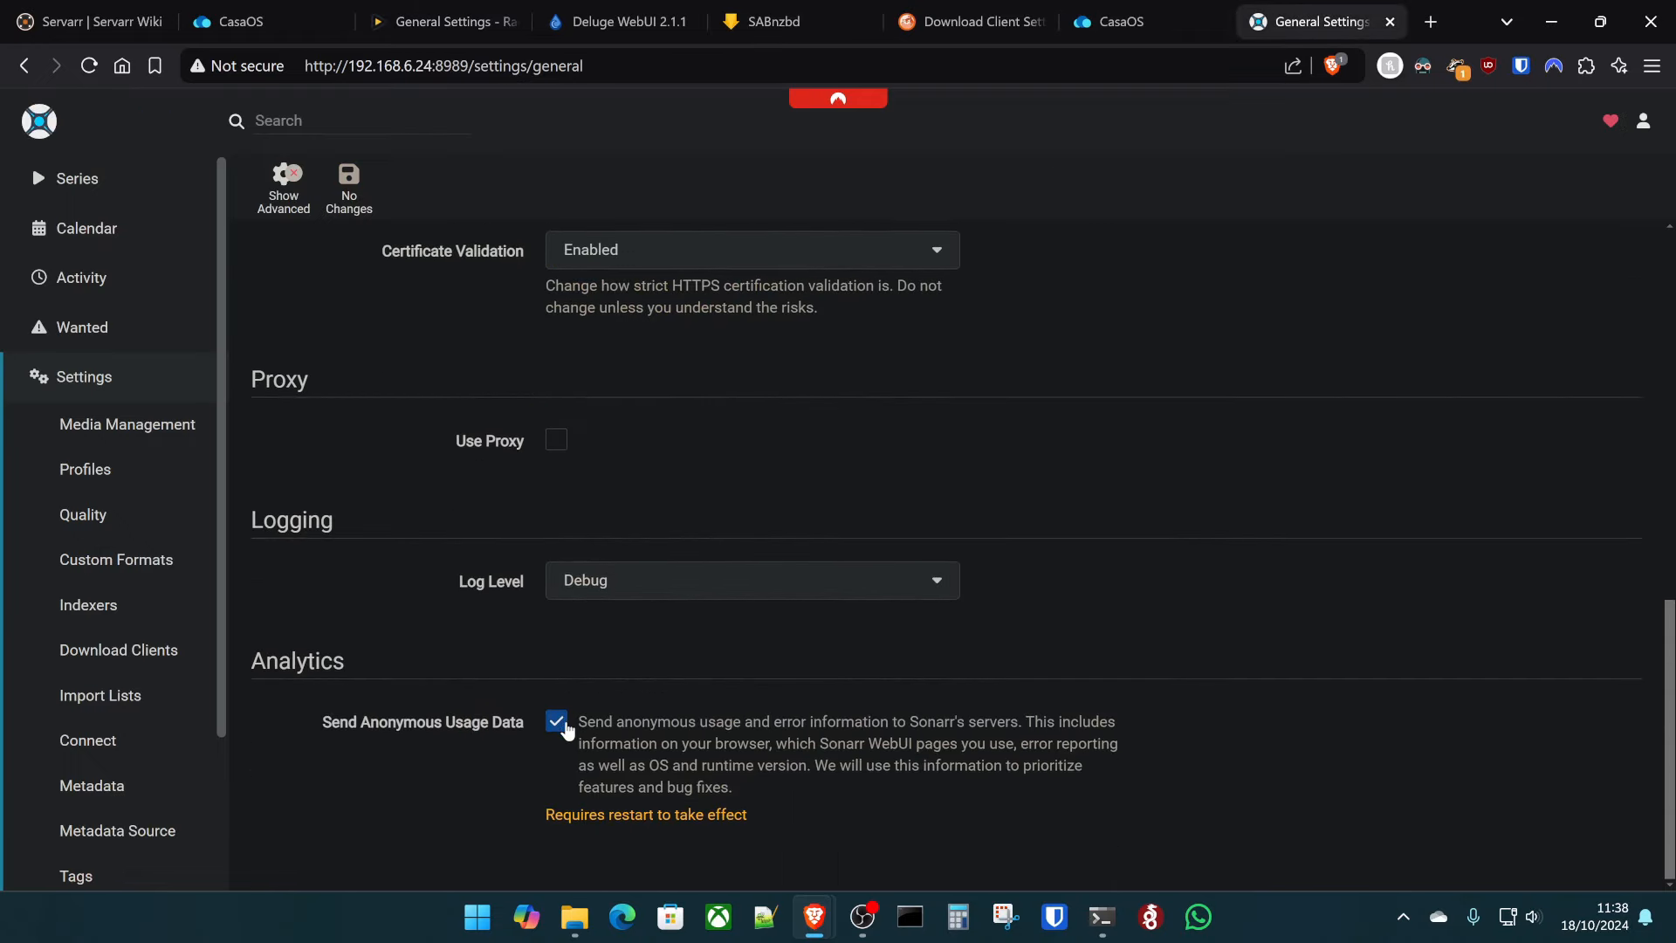
{"action": "left_click", "coordinate": [556, 720]}
{"action": "left_click", "coordinate": [349, 192]}
{"action": "scroll", "coordinate": [562, 568], "scroll_direction": "up", "scroll_amount": 10}
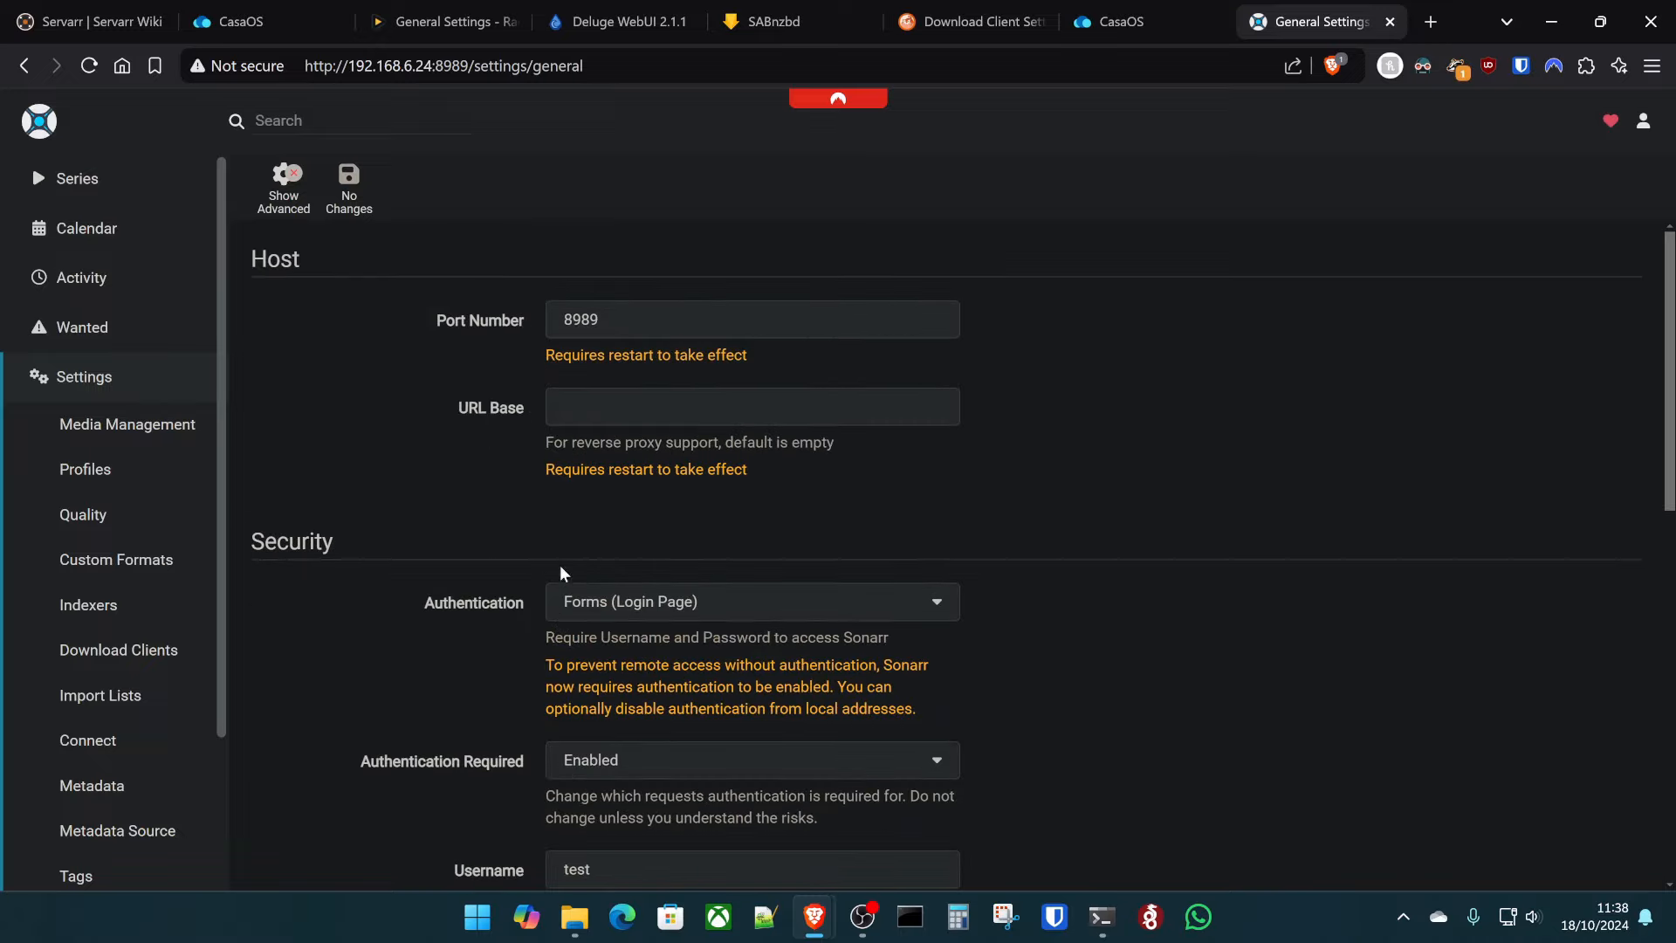
{"action": "scroll", "coordinate": [30, 553], "scroll_direction": "down", "scroll_amount": 3}
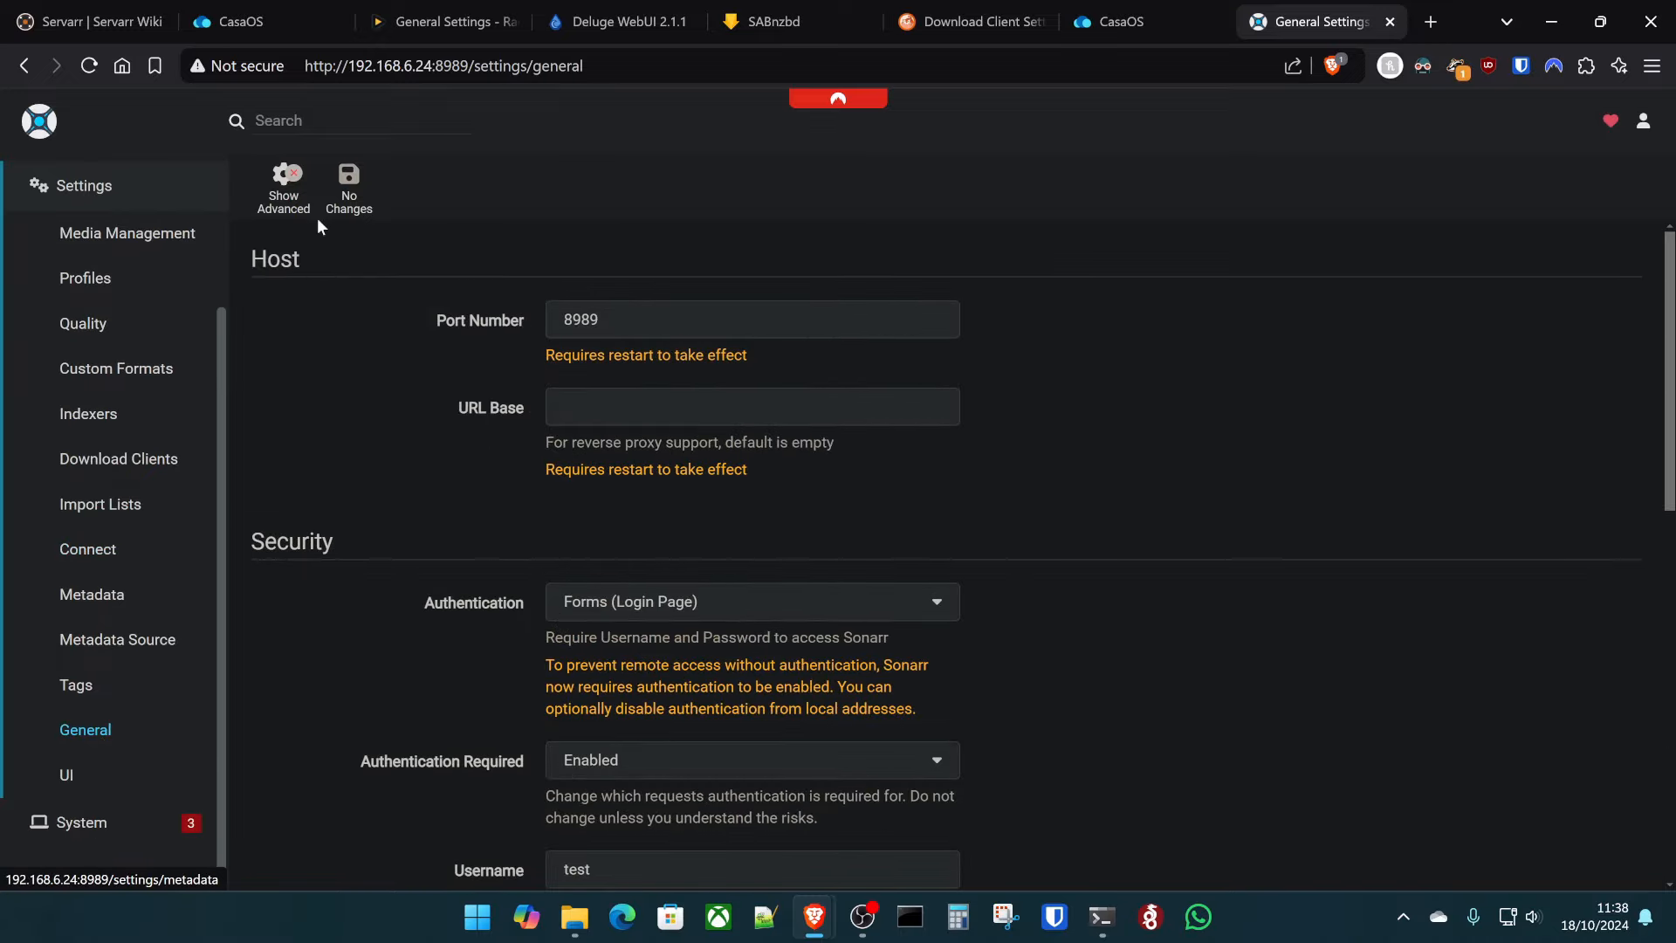
- Reveal Sonarr's advanced settings and replace the Backups folder with /data/ via autocomplete
{"action": "left_click", "coordinate": [286, 185]}
{"action": "scroll", "coordinate": [395, 384], "scroll_direction": "down", "scroll_amount": 20}
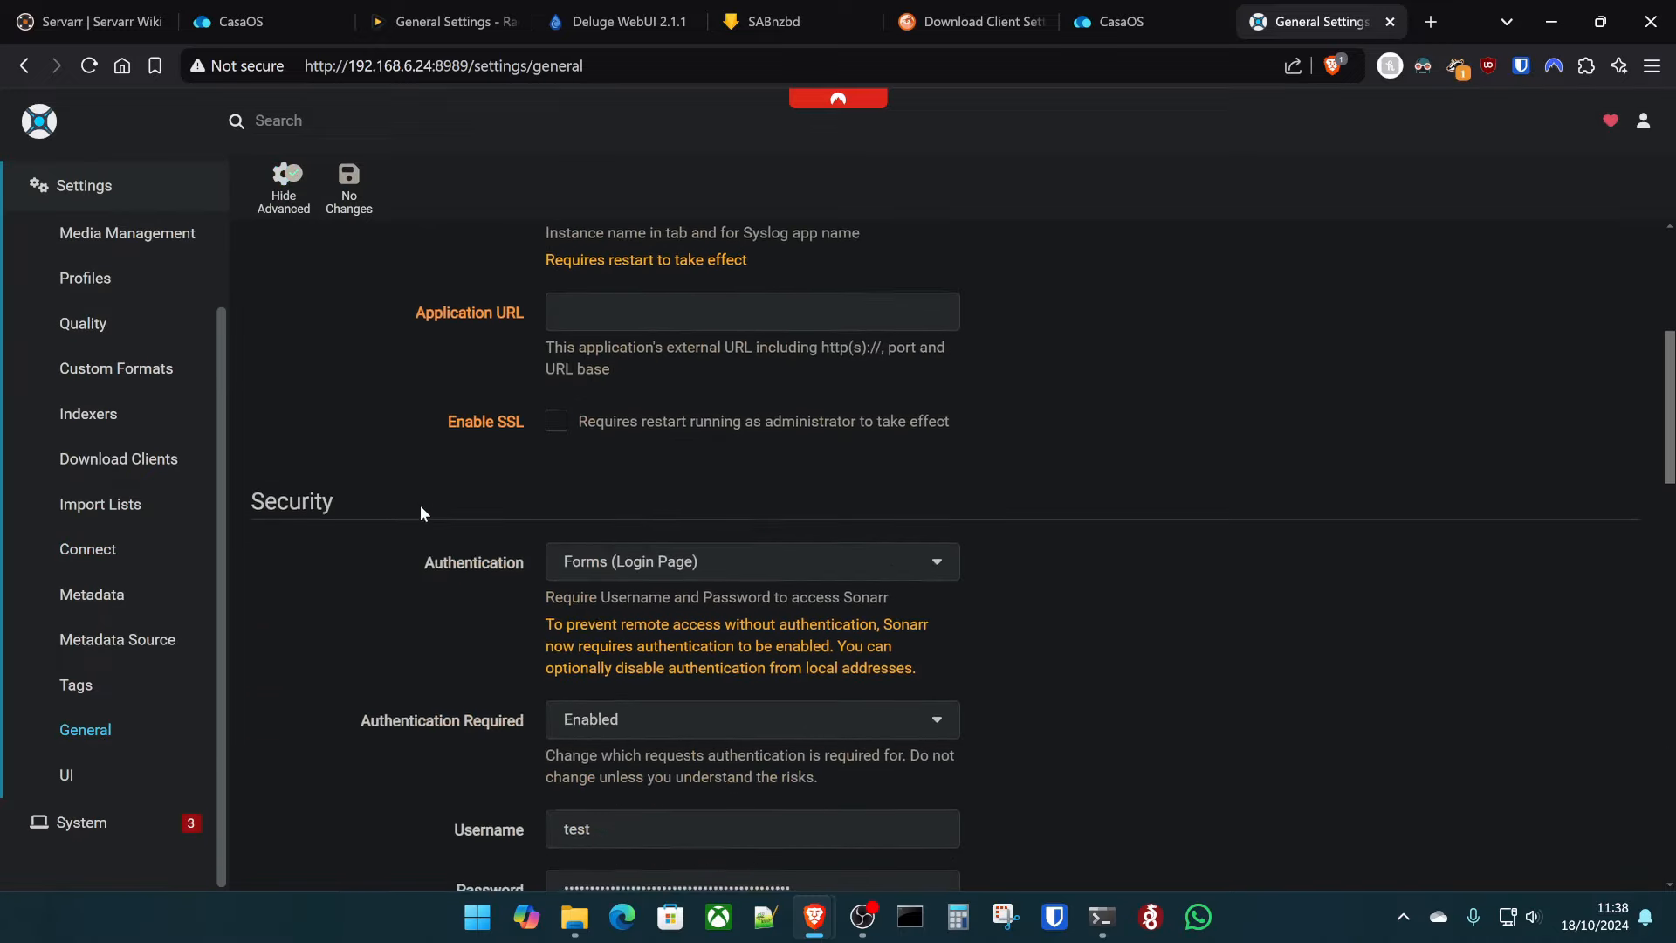
{"action": "scroll", "coordinate": [576, 580], "scroll_direction": "down", "scroll_amount": 4}
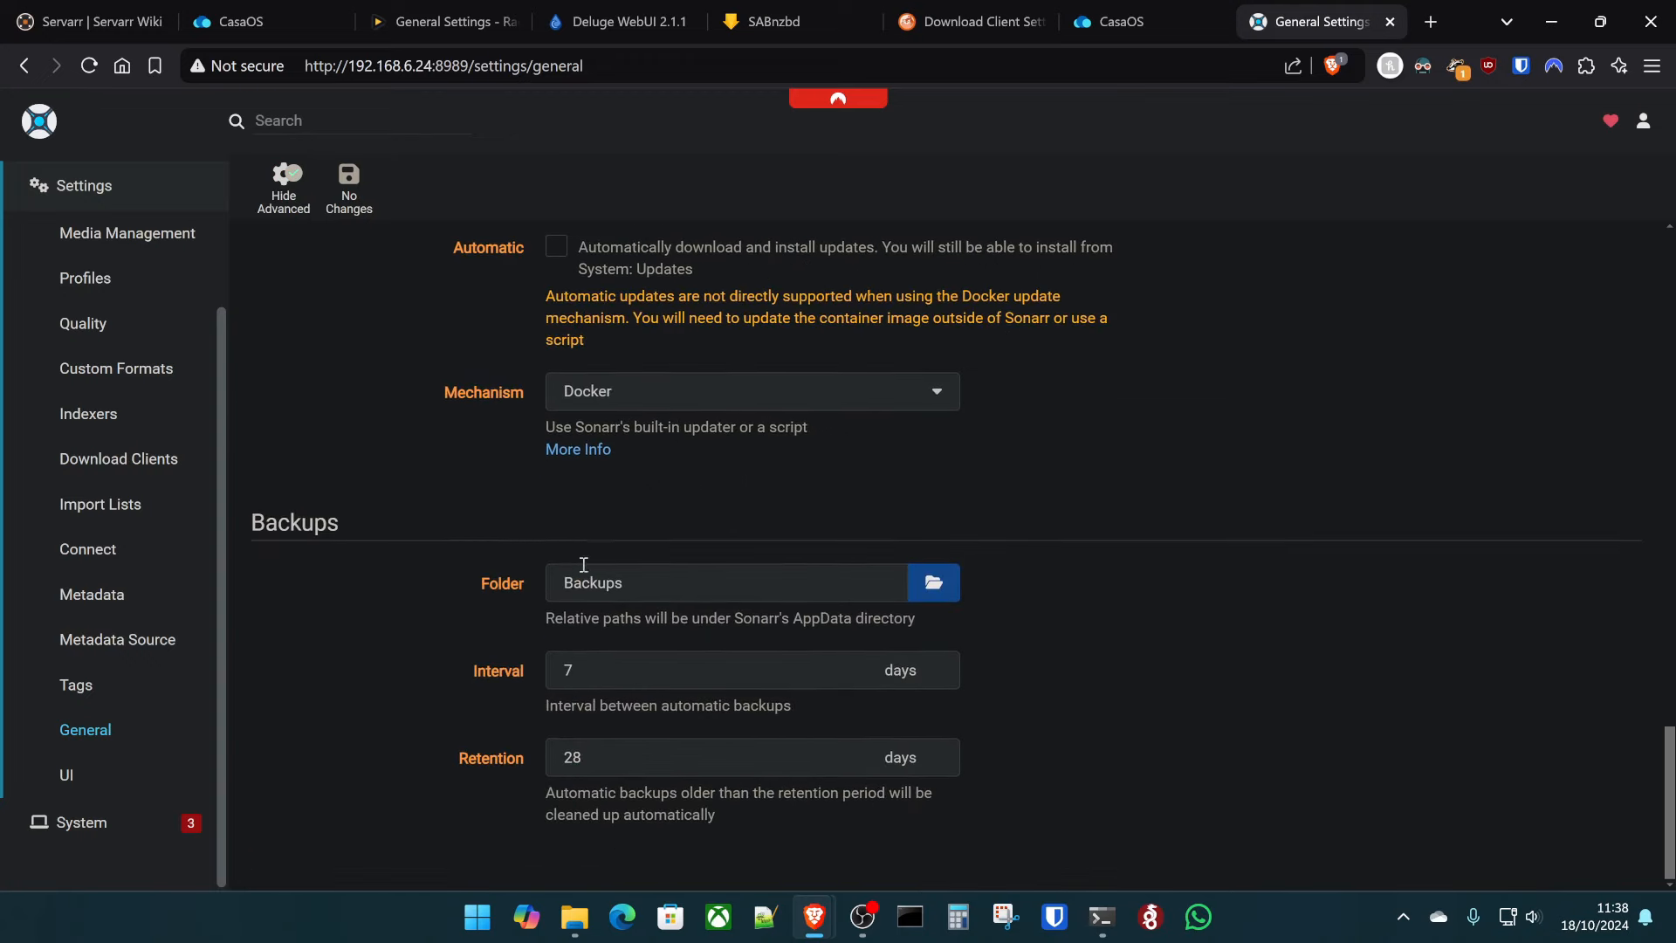
{"action": "double_click", "coordinate": [638, 569]}
{"action": "type", "text": "/"}
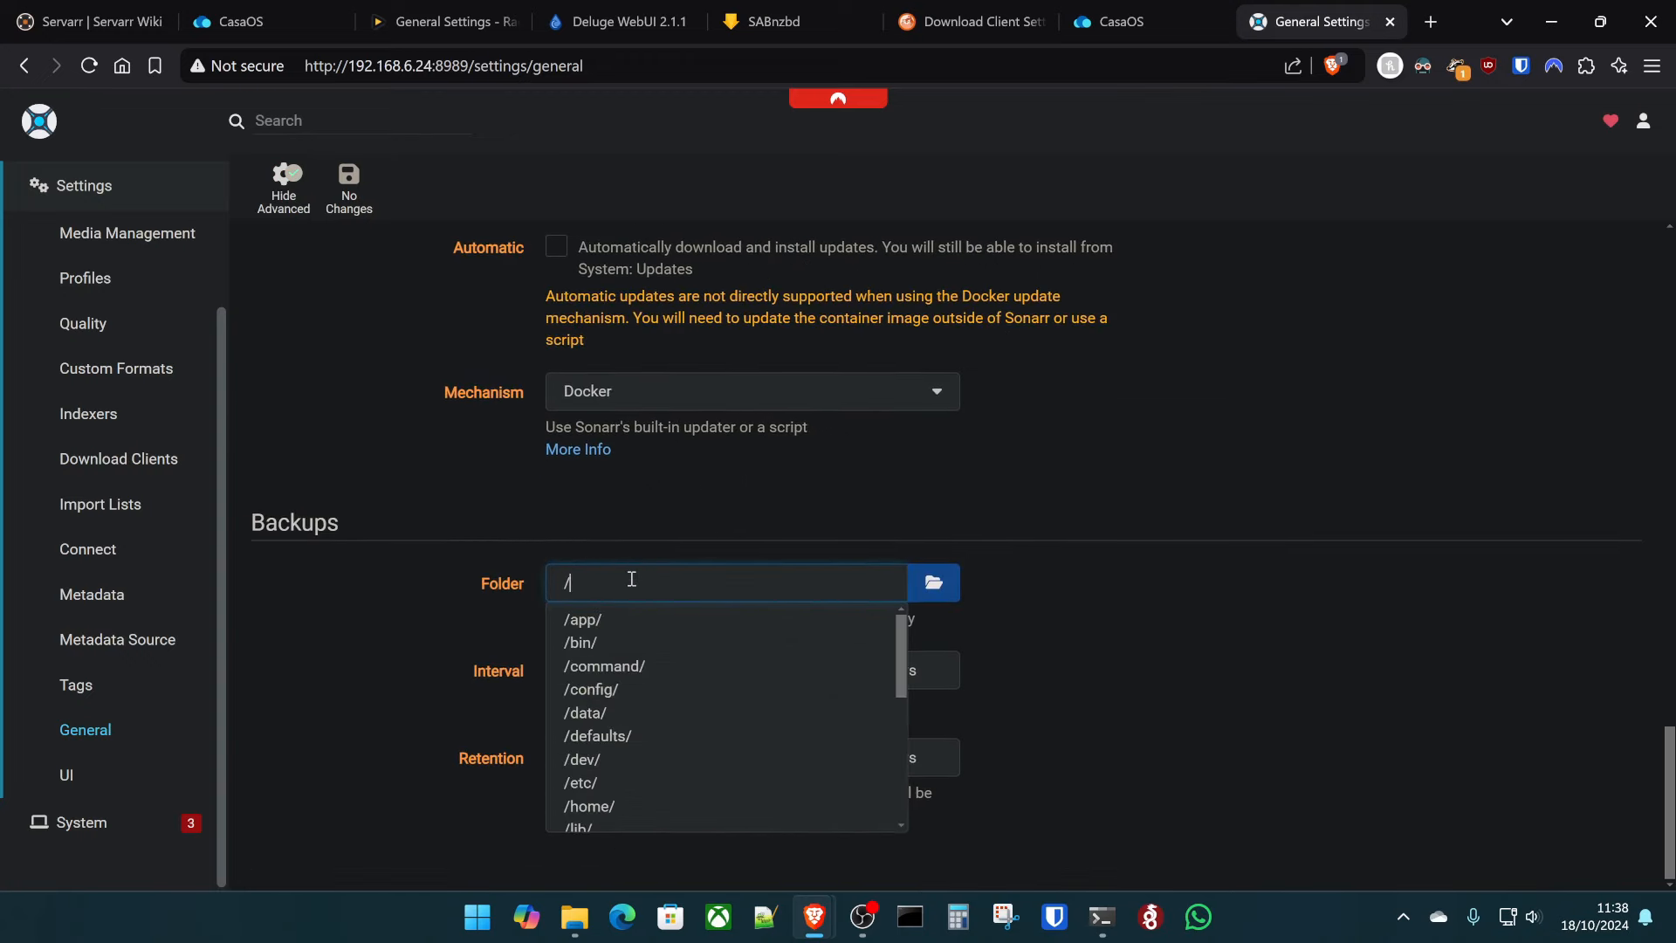
{"action": "type", "text": "d"}
{"action": "key", "text": "Down"}
{"action": "key", "text": "Return"}
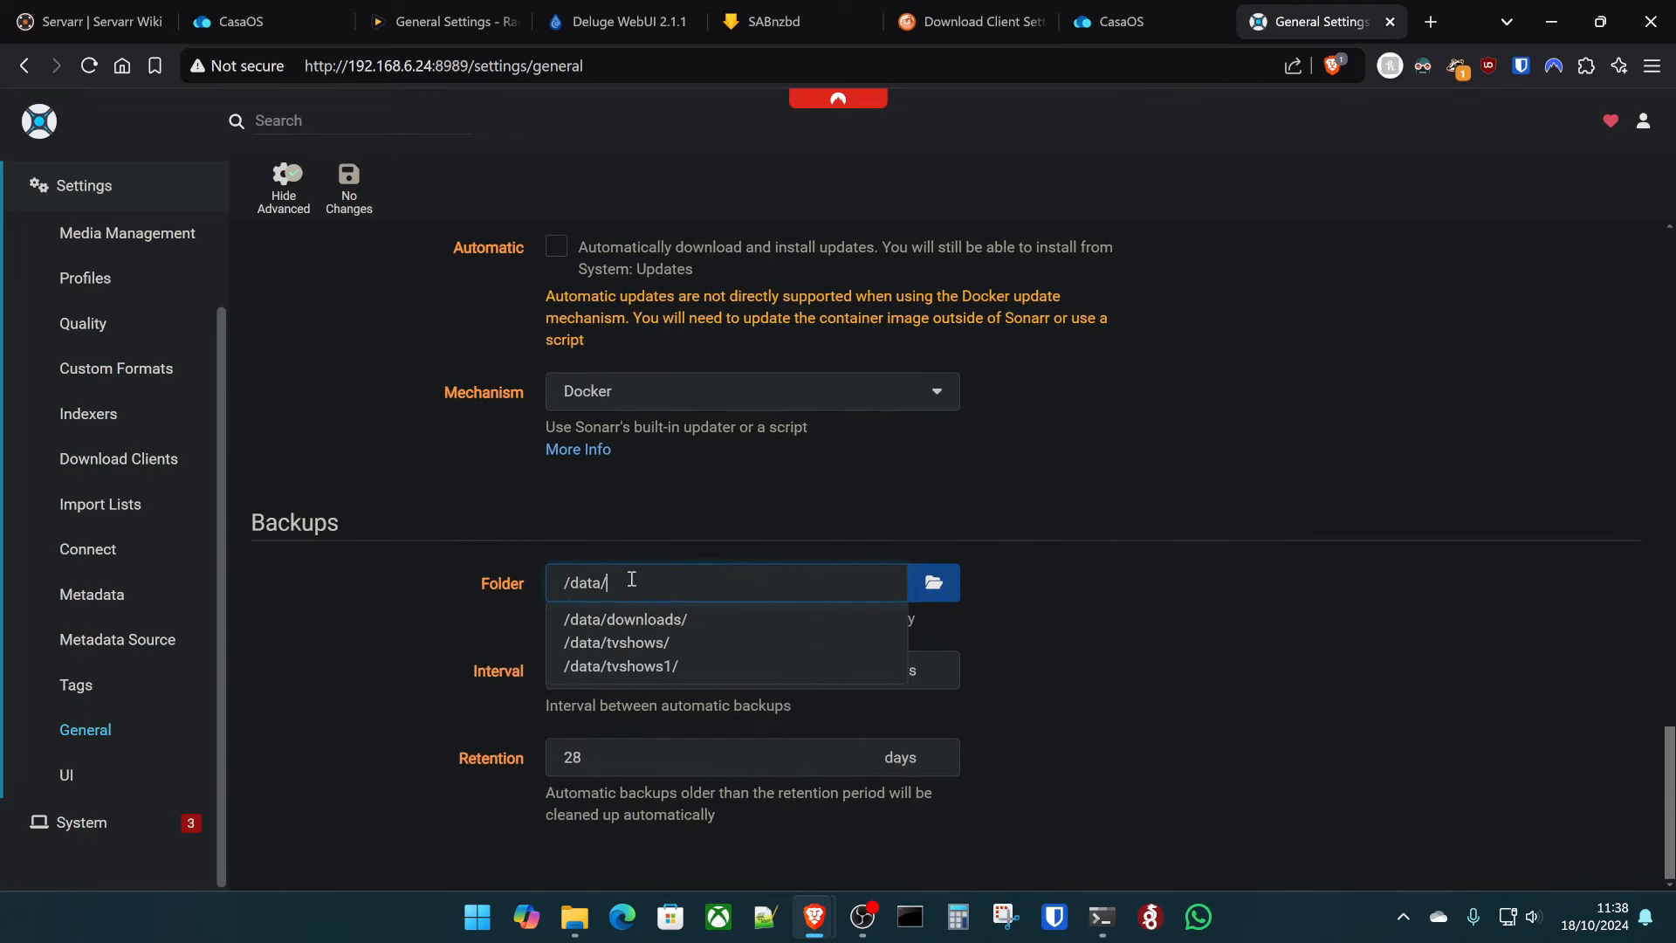
- Close Prowlarr's container settings and add a new volume row in Sonarr's container settings
{"action": "left_click", "coordinate": [1122, 21]}
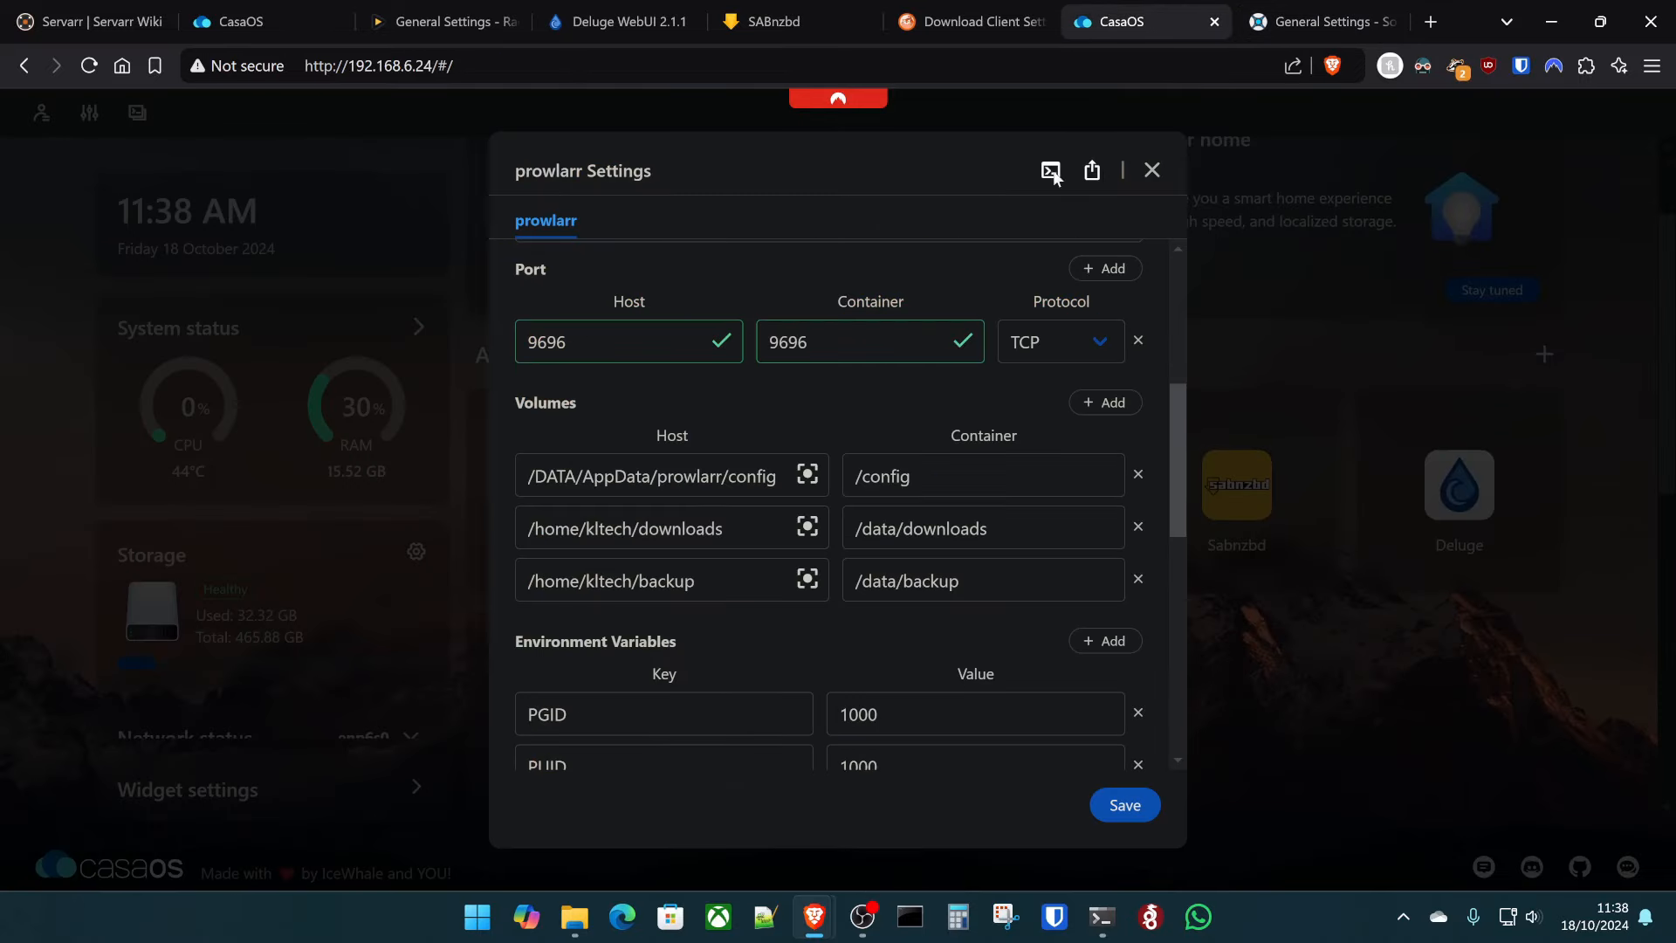
{"action": "left_click", "coordinate": [1151, 171]}
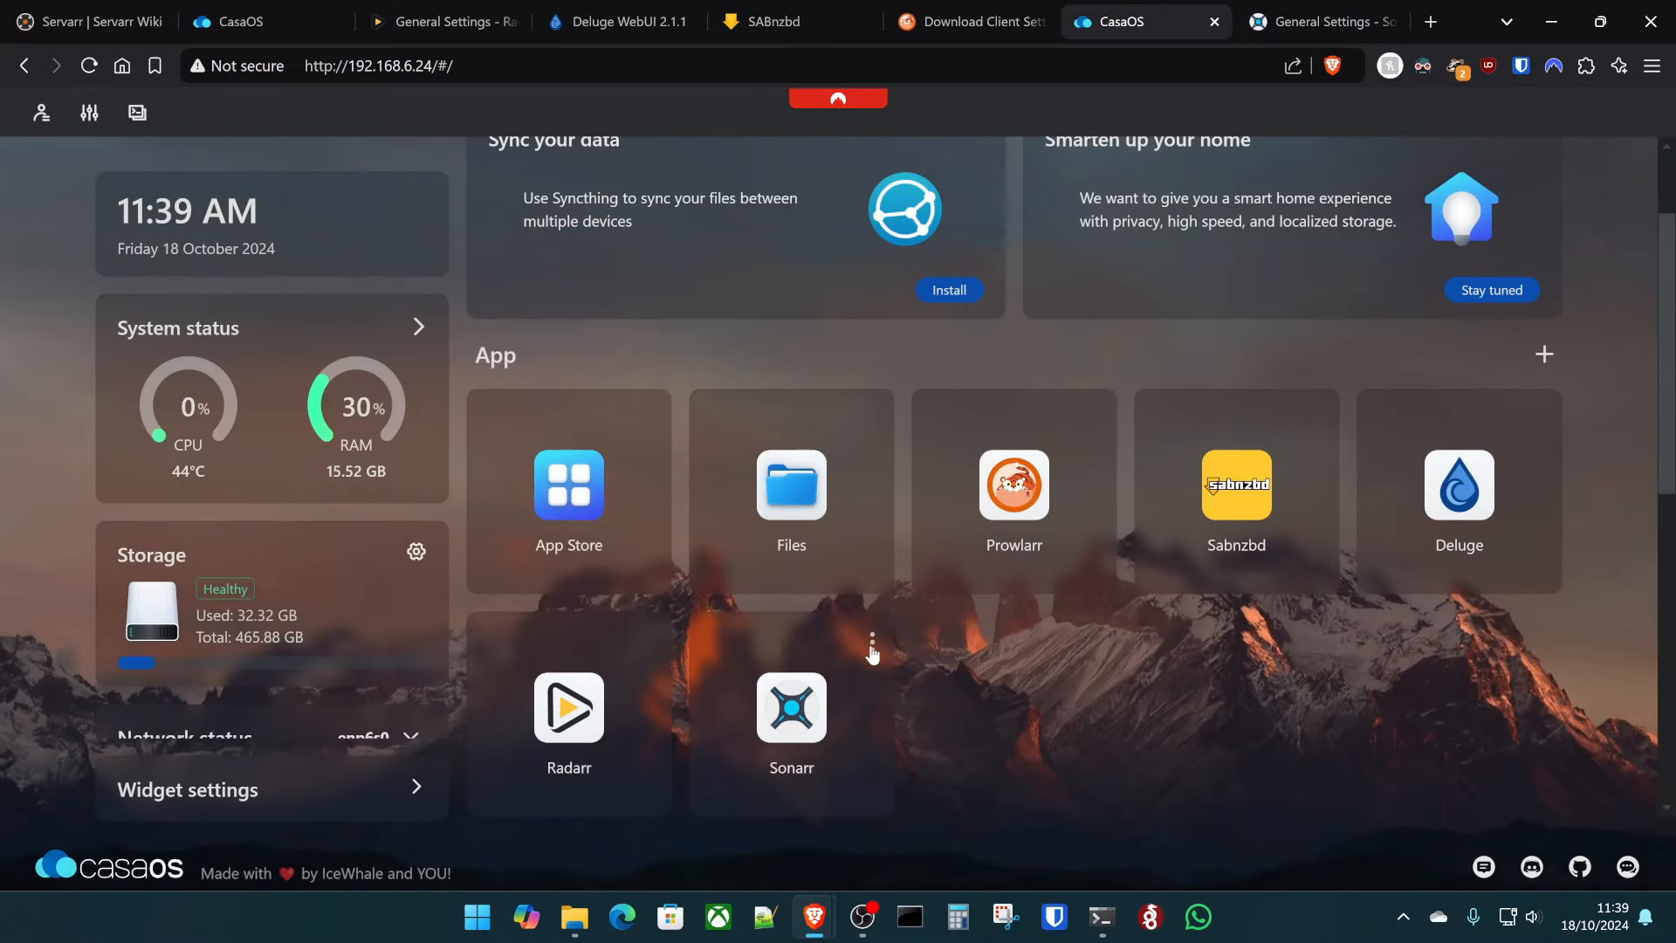
{"action": "right_click", "coordinate": [869, 646]}
{"action": "left_click", "coordinate": [940, 760]}
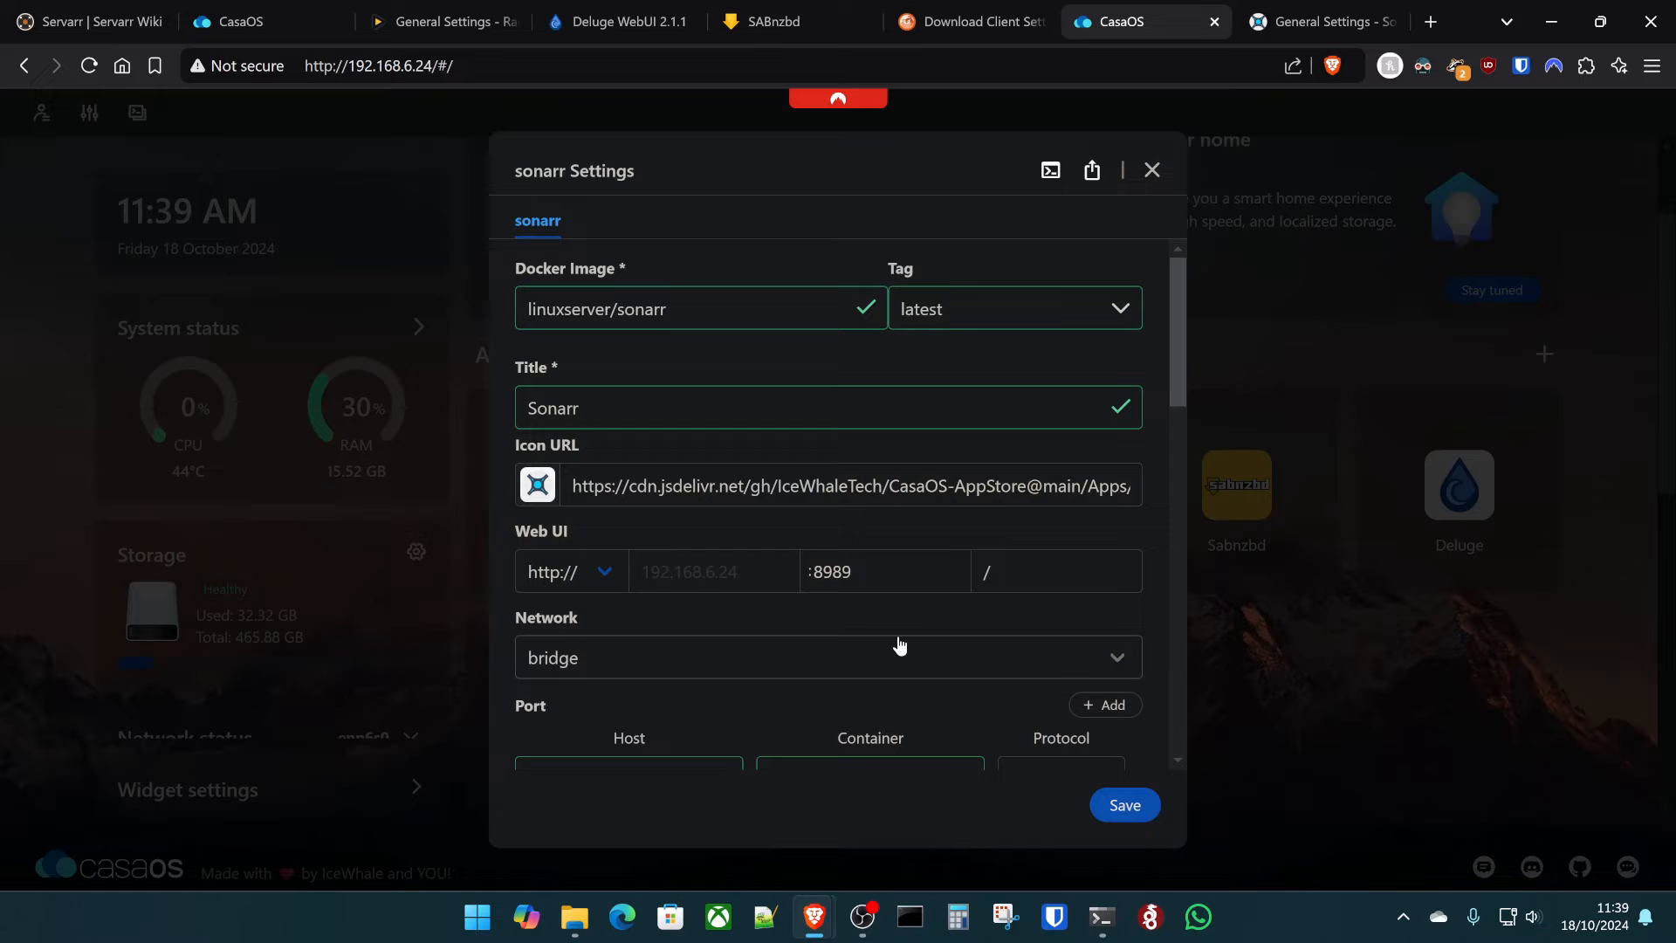
{"action": "scroll", "coordinate": [899, 644], "scroll_direction": "down", "scroll_amount": 5}
{"action": "left_click", "coordinate": [1105, 294]}
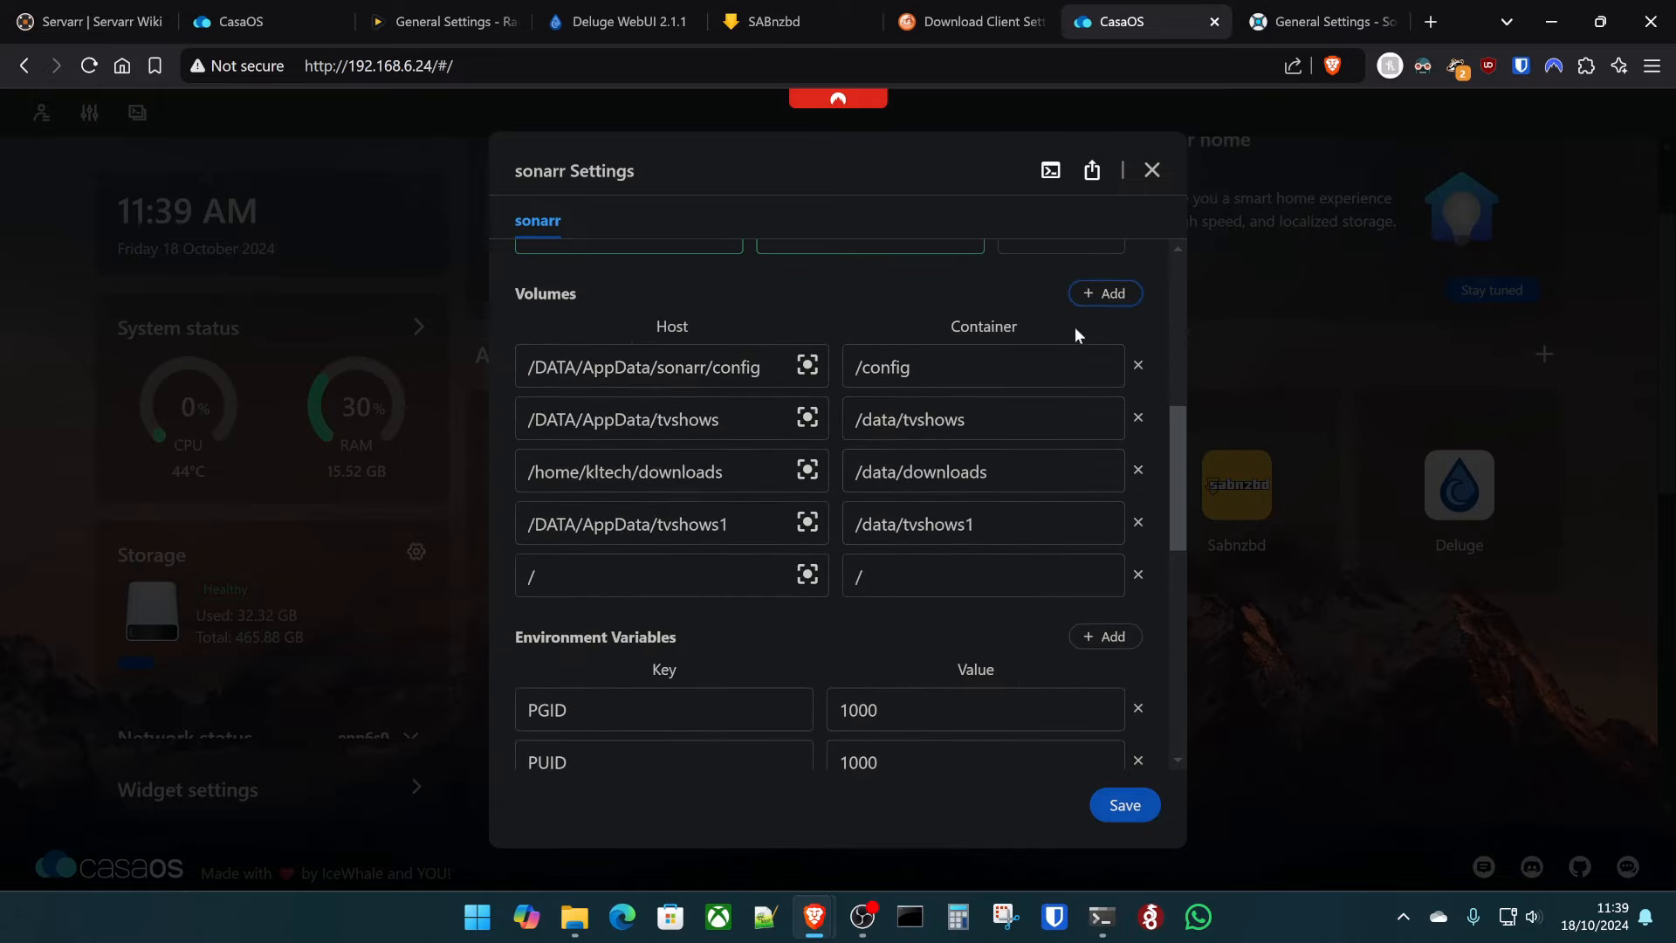
- Map host /home/<user>/backup/sonarr to container /data/backup and save
{"action": "left_click", "coordinate": [670, 575]}
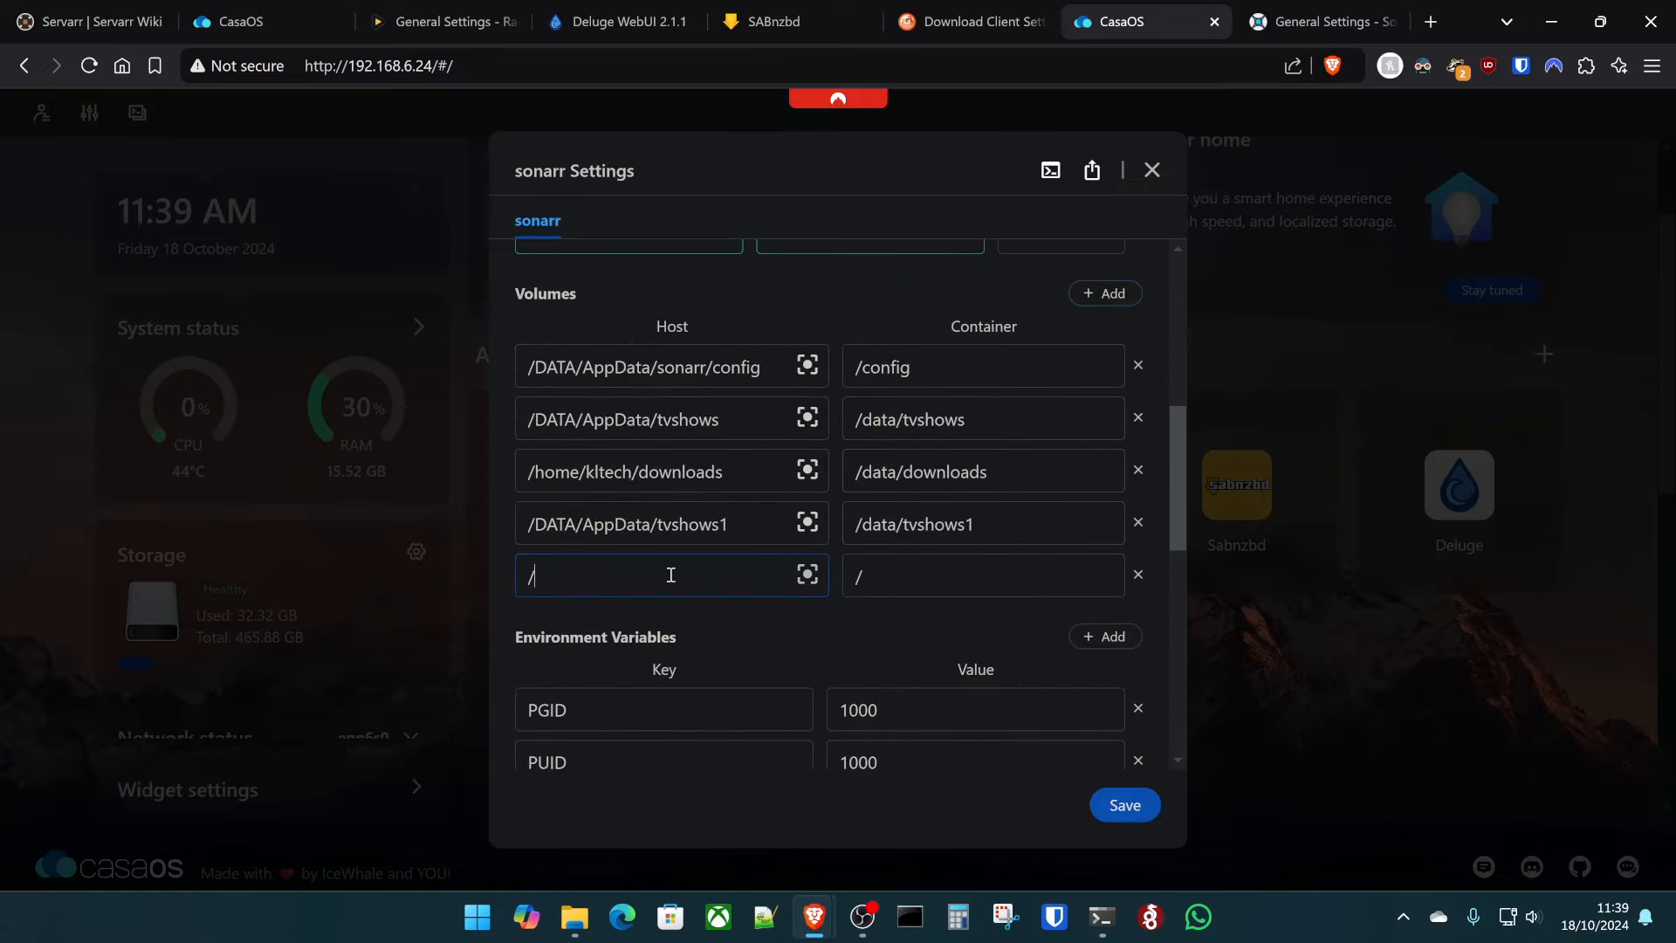
{"action": "type", "text": "home/kltech/backup/sonarr"}
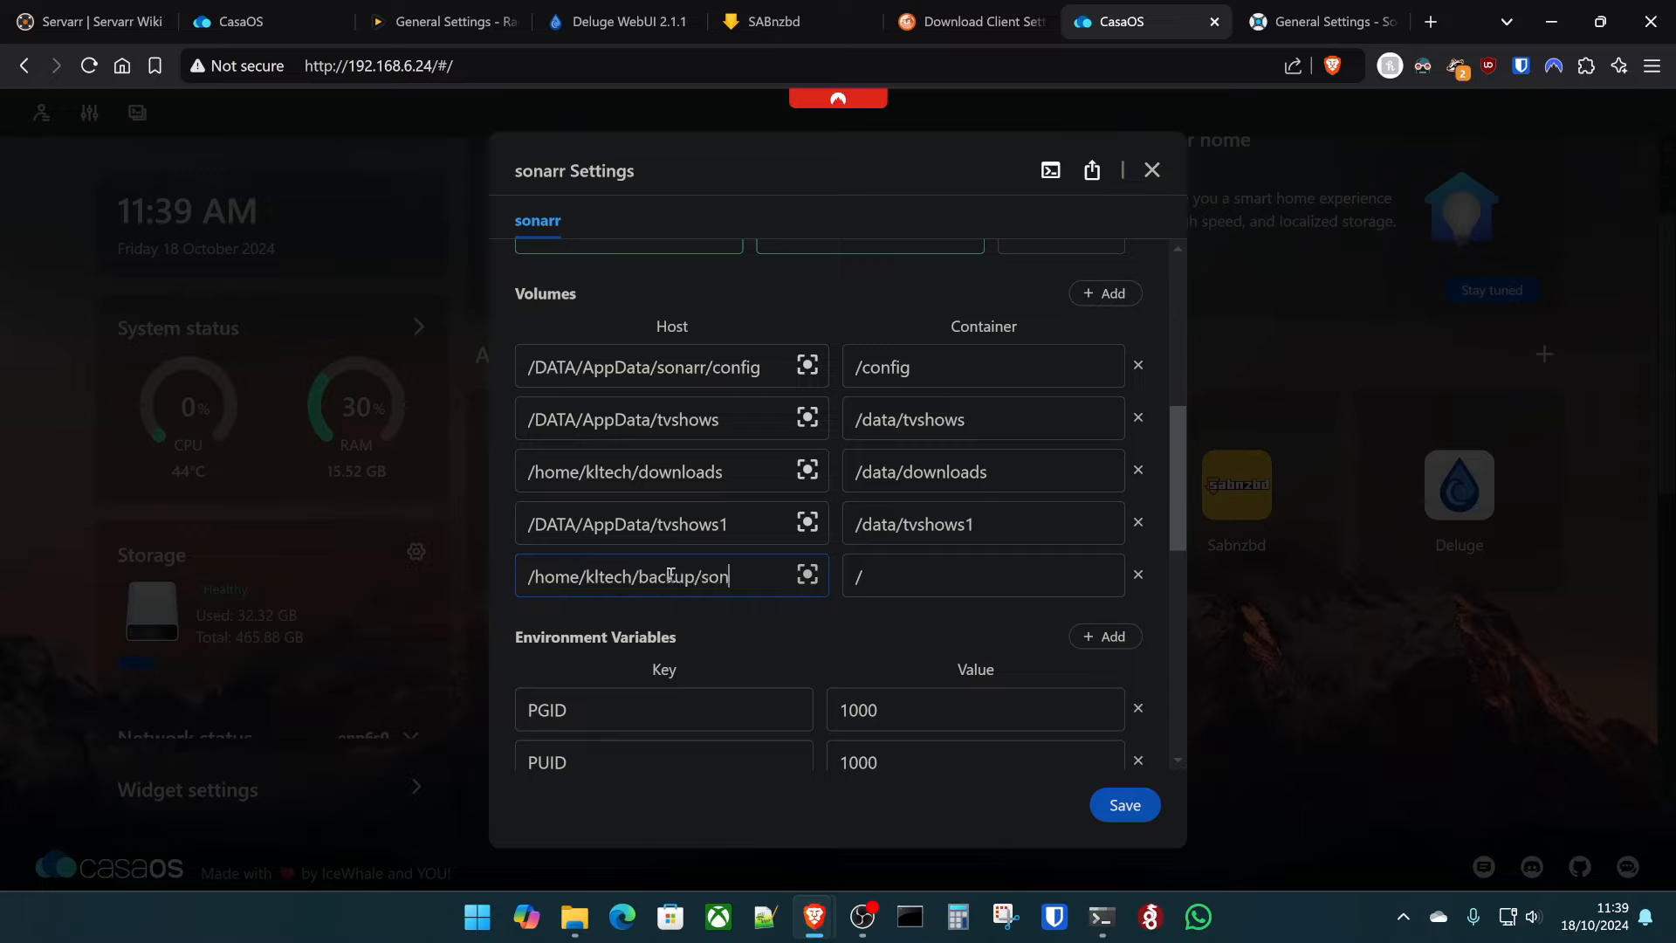
{"action": "key", "text": "Tab"}
{"action": "type", "text": "/data/s"}
{"action": "key", "text": "BackSpace"}
{"action": "type", "text": "backup"}
{"action": "left_click", "coordinate": [1111, 810]}
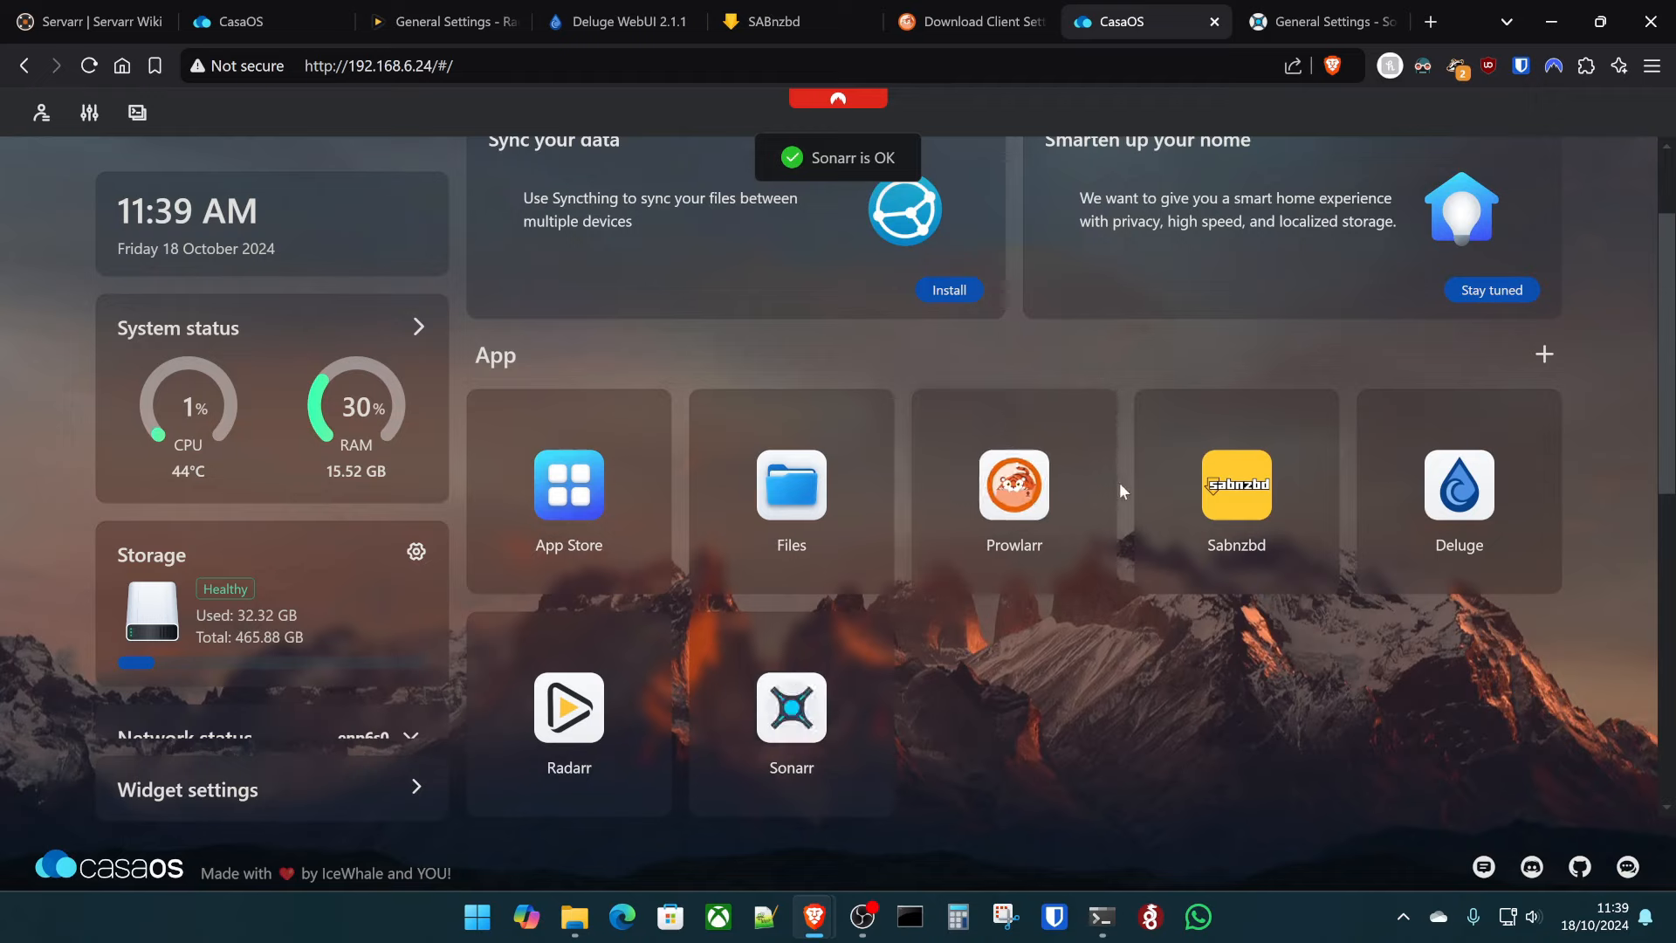
- Log into Sonarr with the account username and password
{"action": "left_click", "coordinate": [1280, 7]}
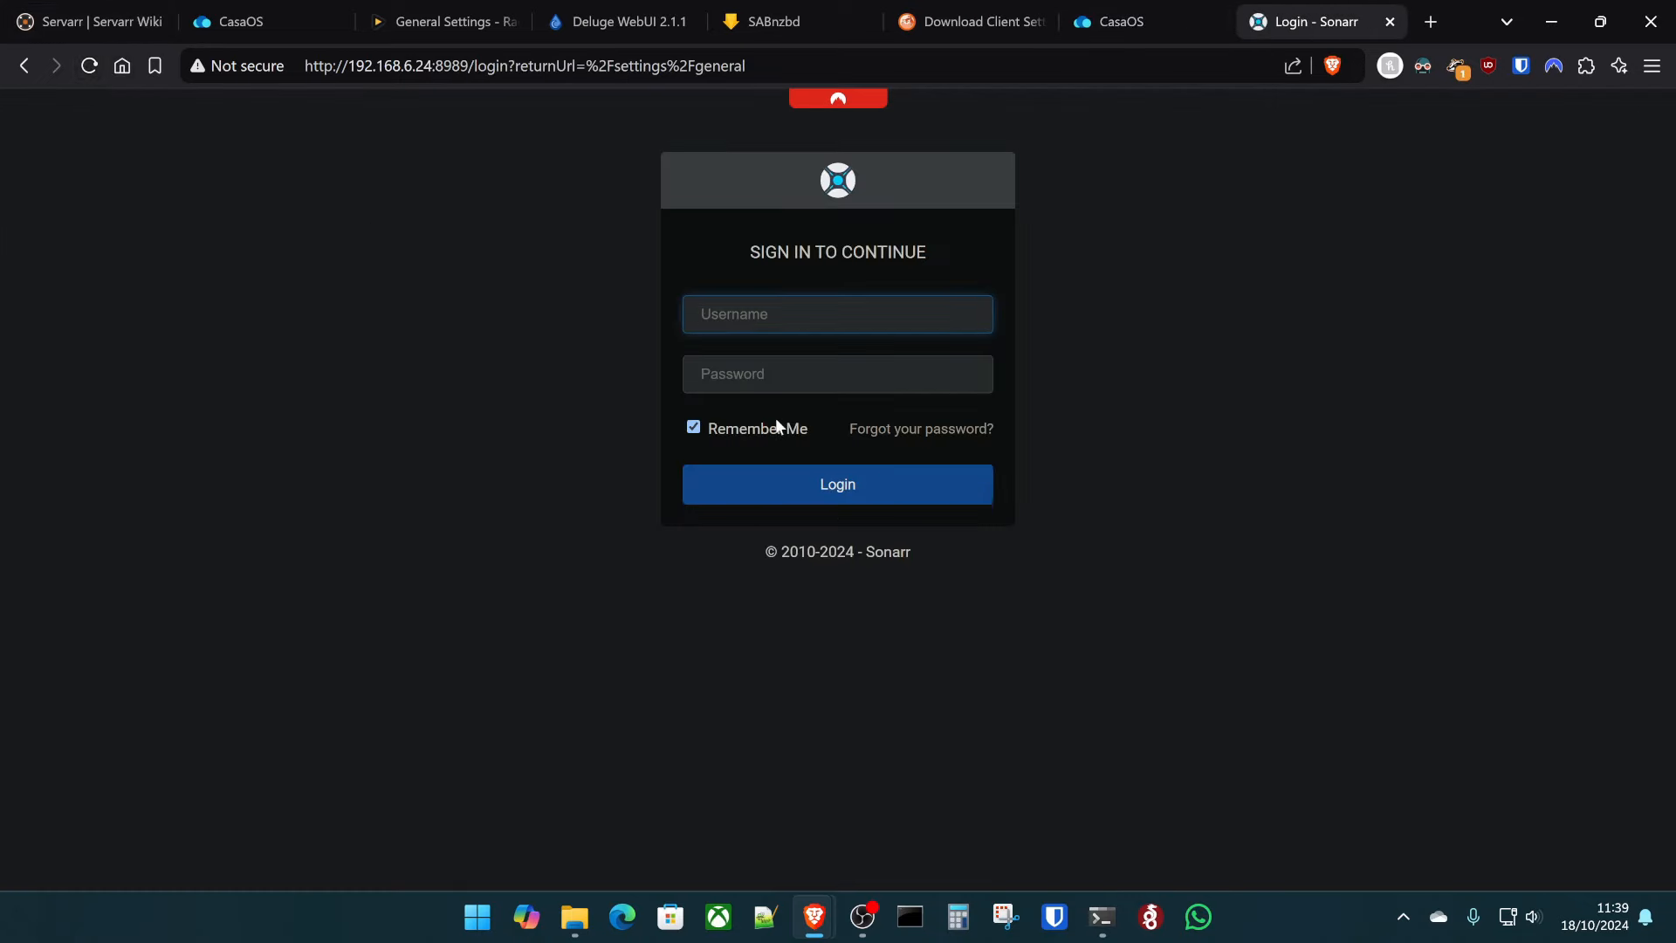
{"action": "type", "text": "test"}
{"action": "key", "text": "Tab"}
{"action": "type", "text": "test"}
{"action": "key", "text": "Return"}
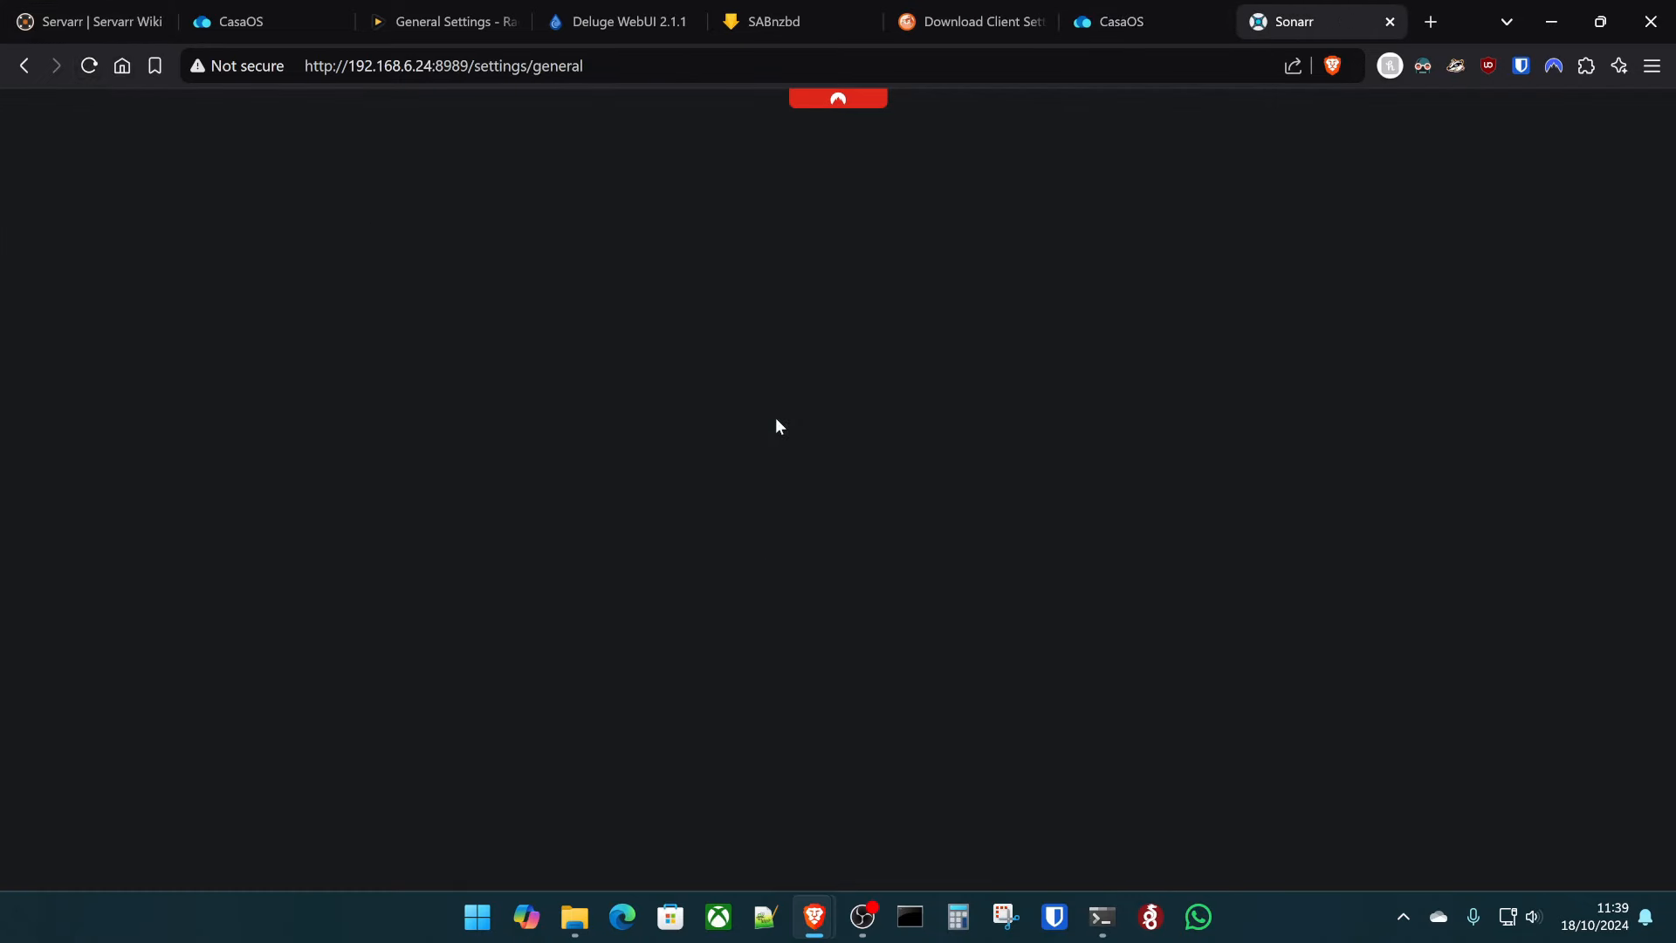
- Set Sonarr's Backups folder to /data/backup/ and save the change
{"action": "scroll", "coordinate": [328, 442], "scroll_direction": "down", "scroll_amount": 20}
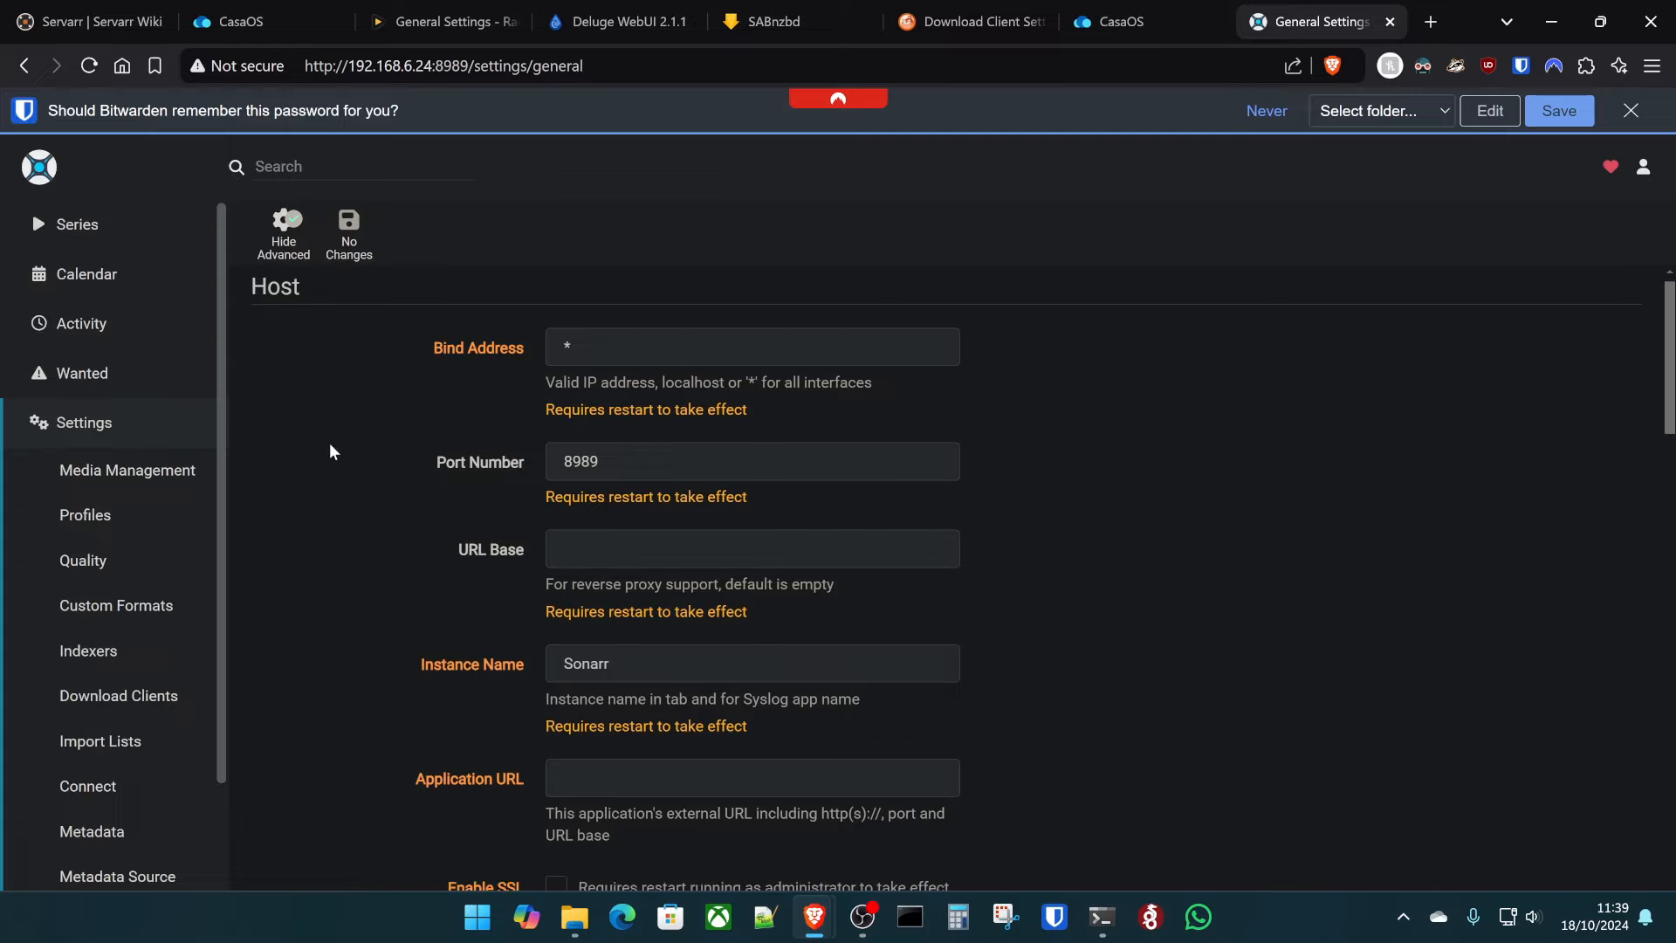
{"action": "scroll", "coordinate": [414, 524], "scroll_direction": "down", "scroll_amount": 1}
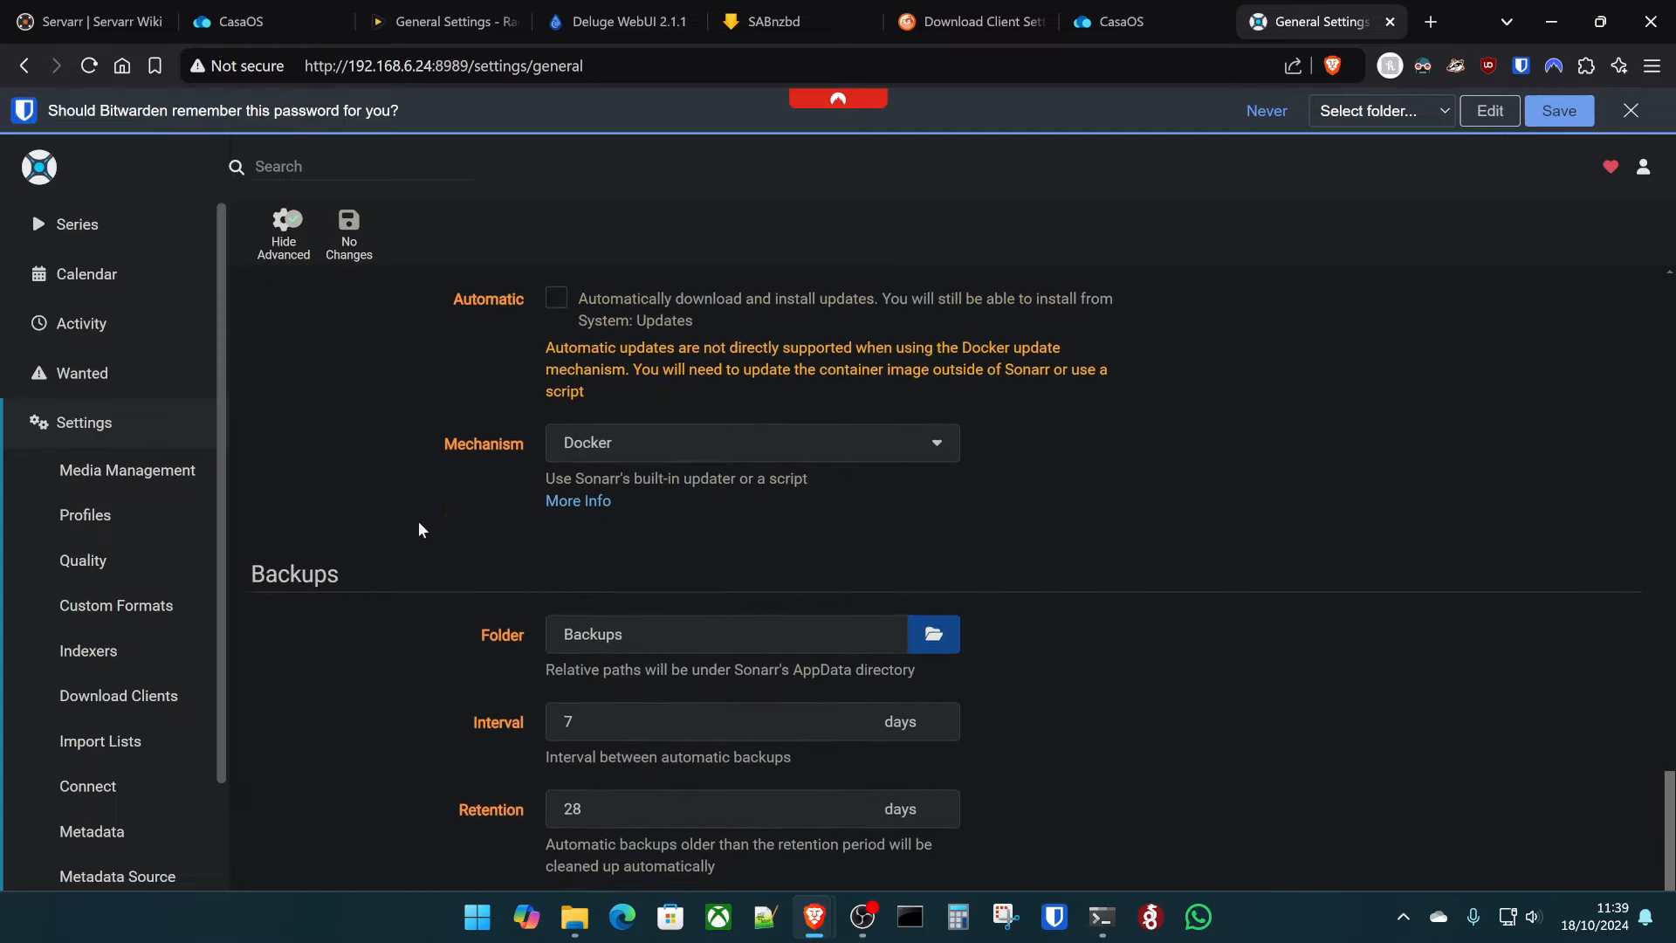
{"action": "double_click", "coordinate": [625, 628]}
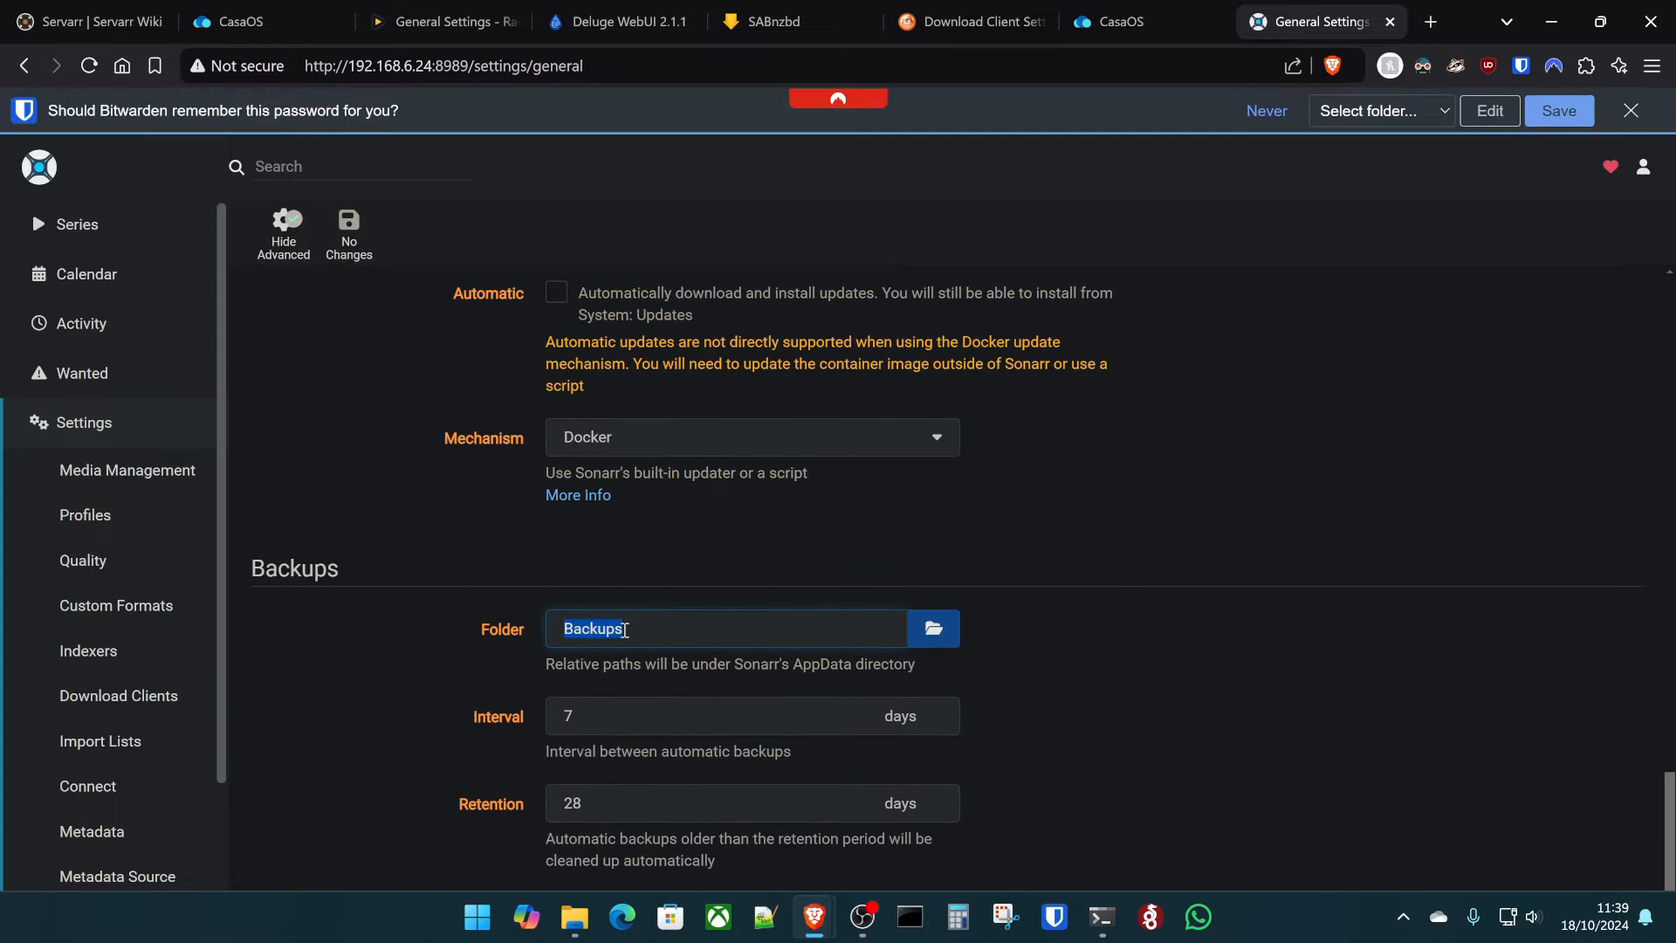
{"action": "type", "text": "/data/"}
{"action": "key", "text": "Down"}
{"action": "key", "text": "Return"}
{"action": "left_click", "coordinate": [377, 293]}
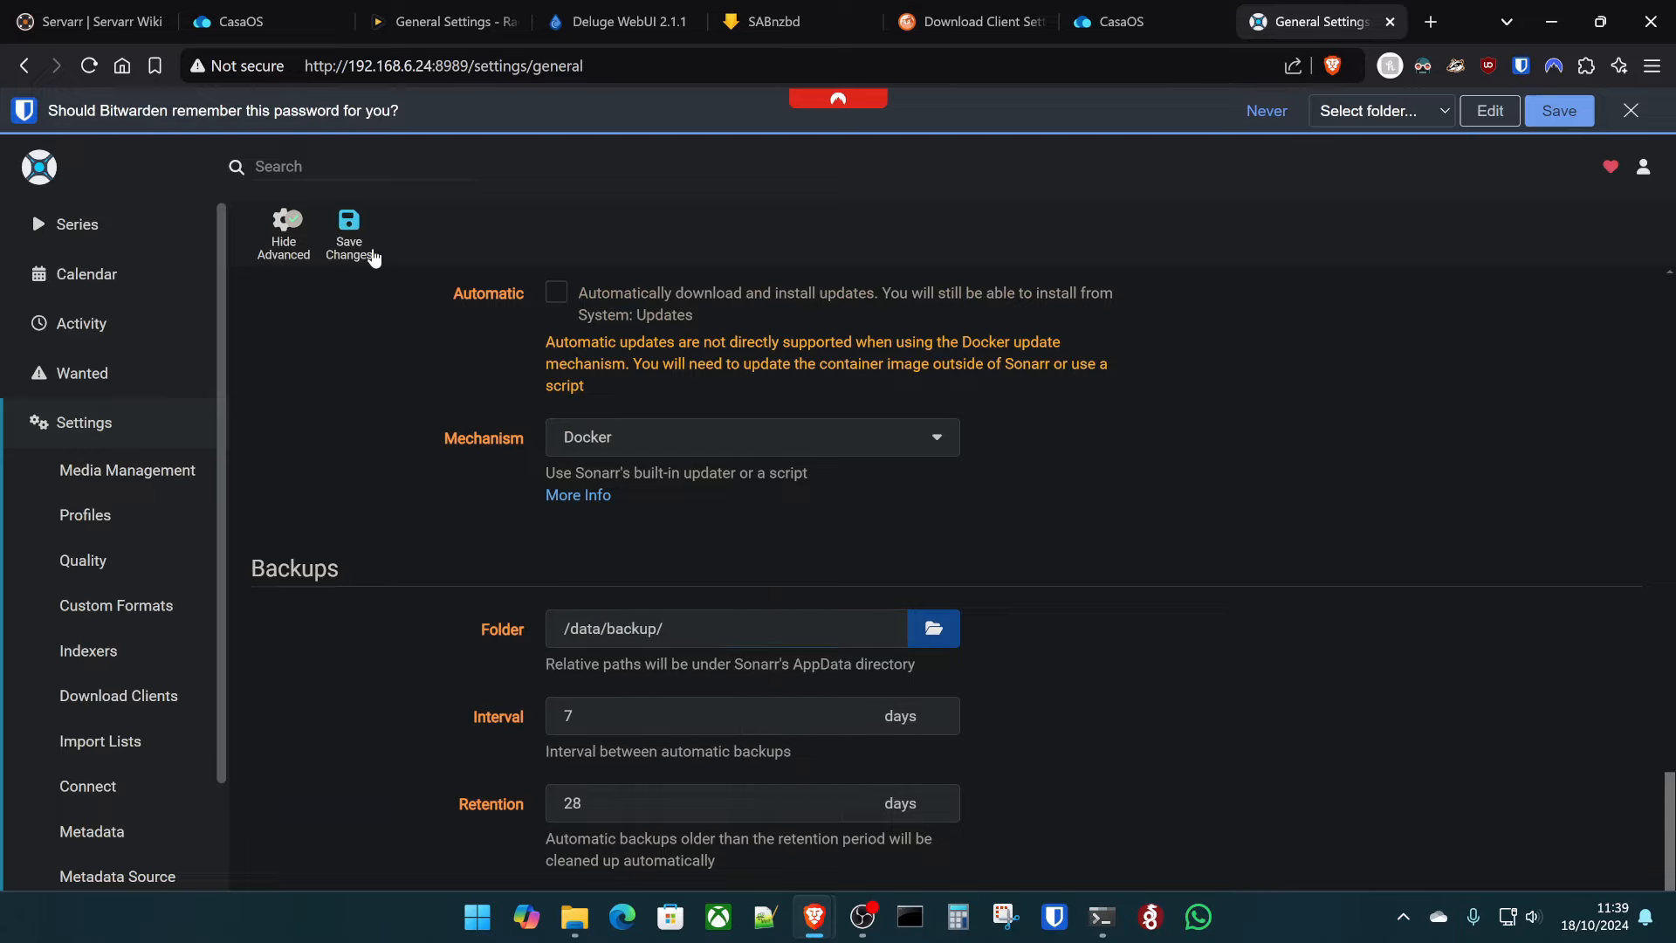
{"action": "left_click", "coordinate": [1631, 110]}
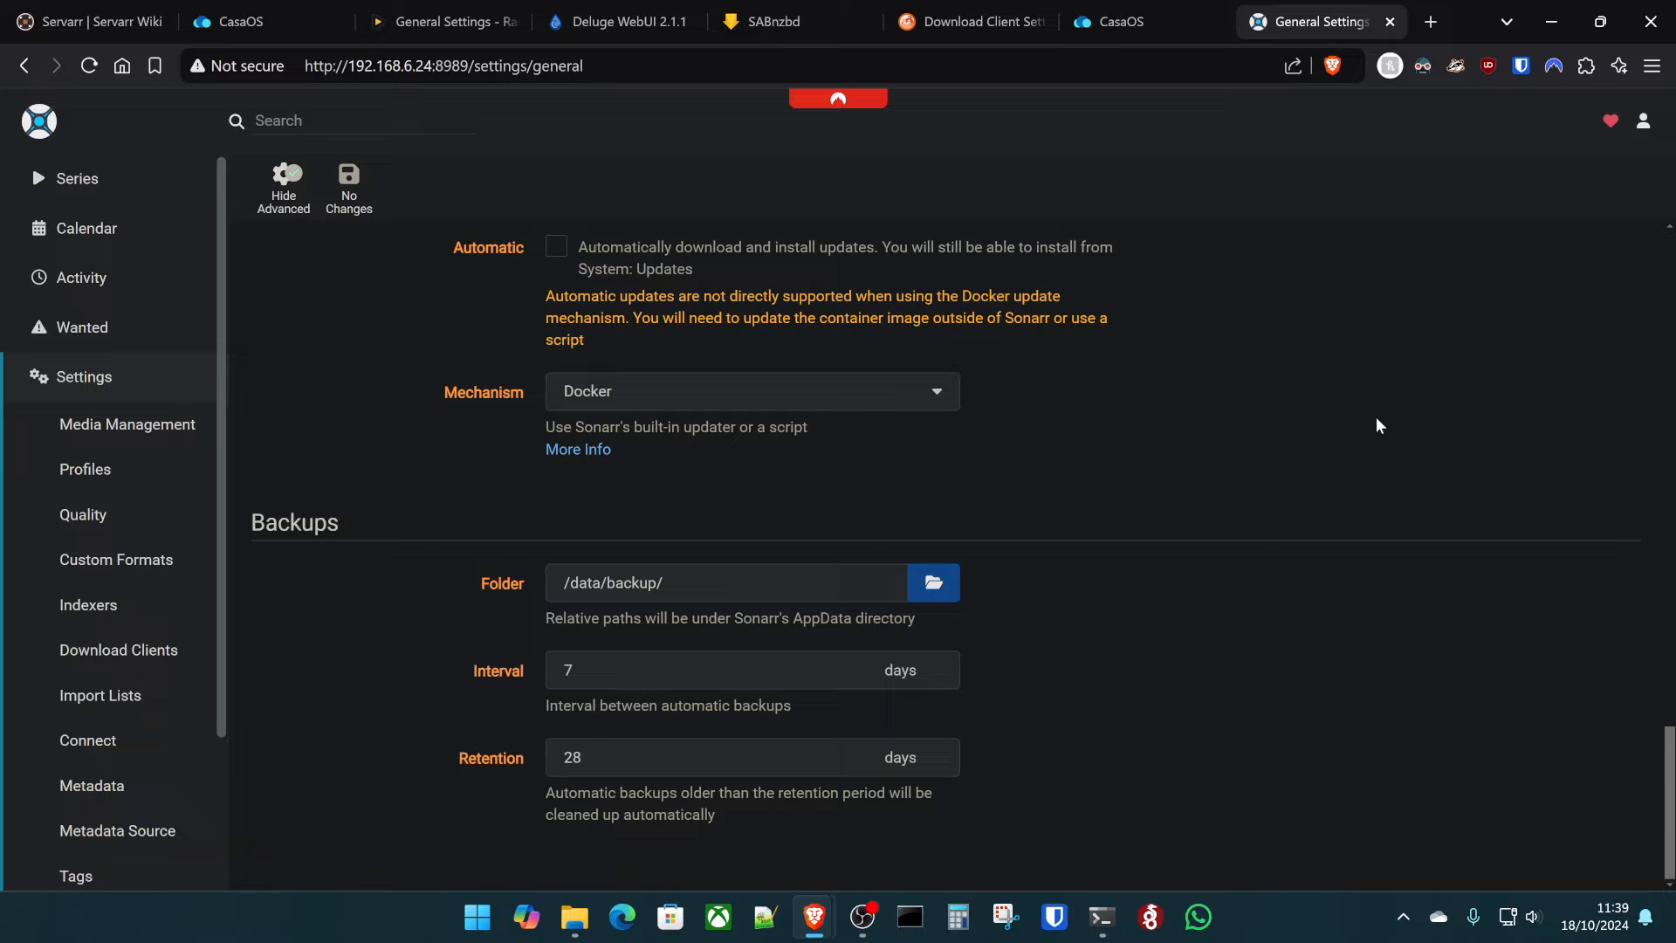
- Select and copy Sonarr's API key
{"action": "scroll", "coordinate": [1221, 393], "scroll_direction": "up", "scroll_amount": 15}
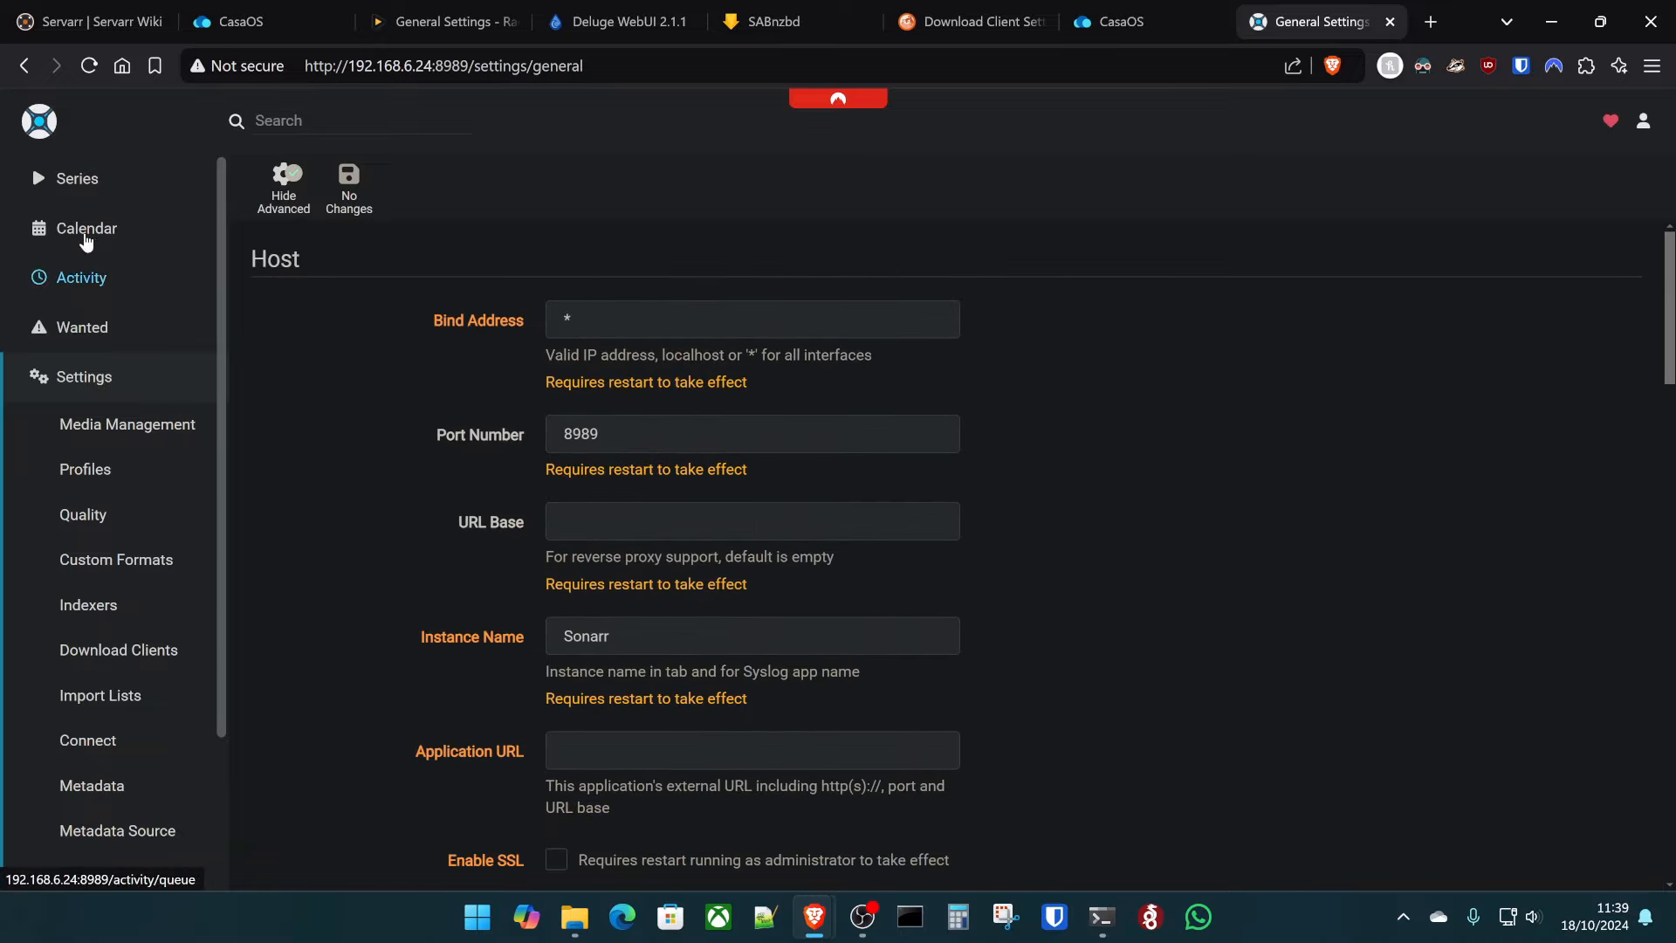
{"action": "scroll", "coordinate": [652, 551], "scroll_direction": "down", "scroll_amount": 6}
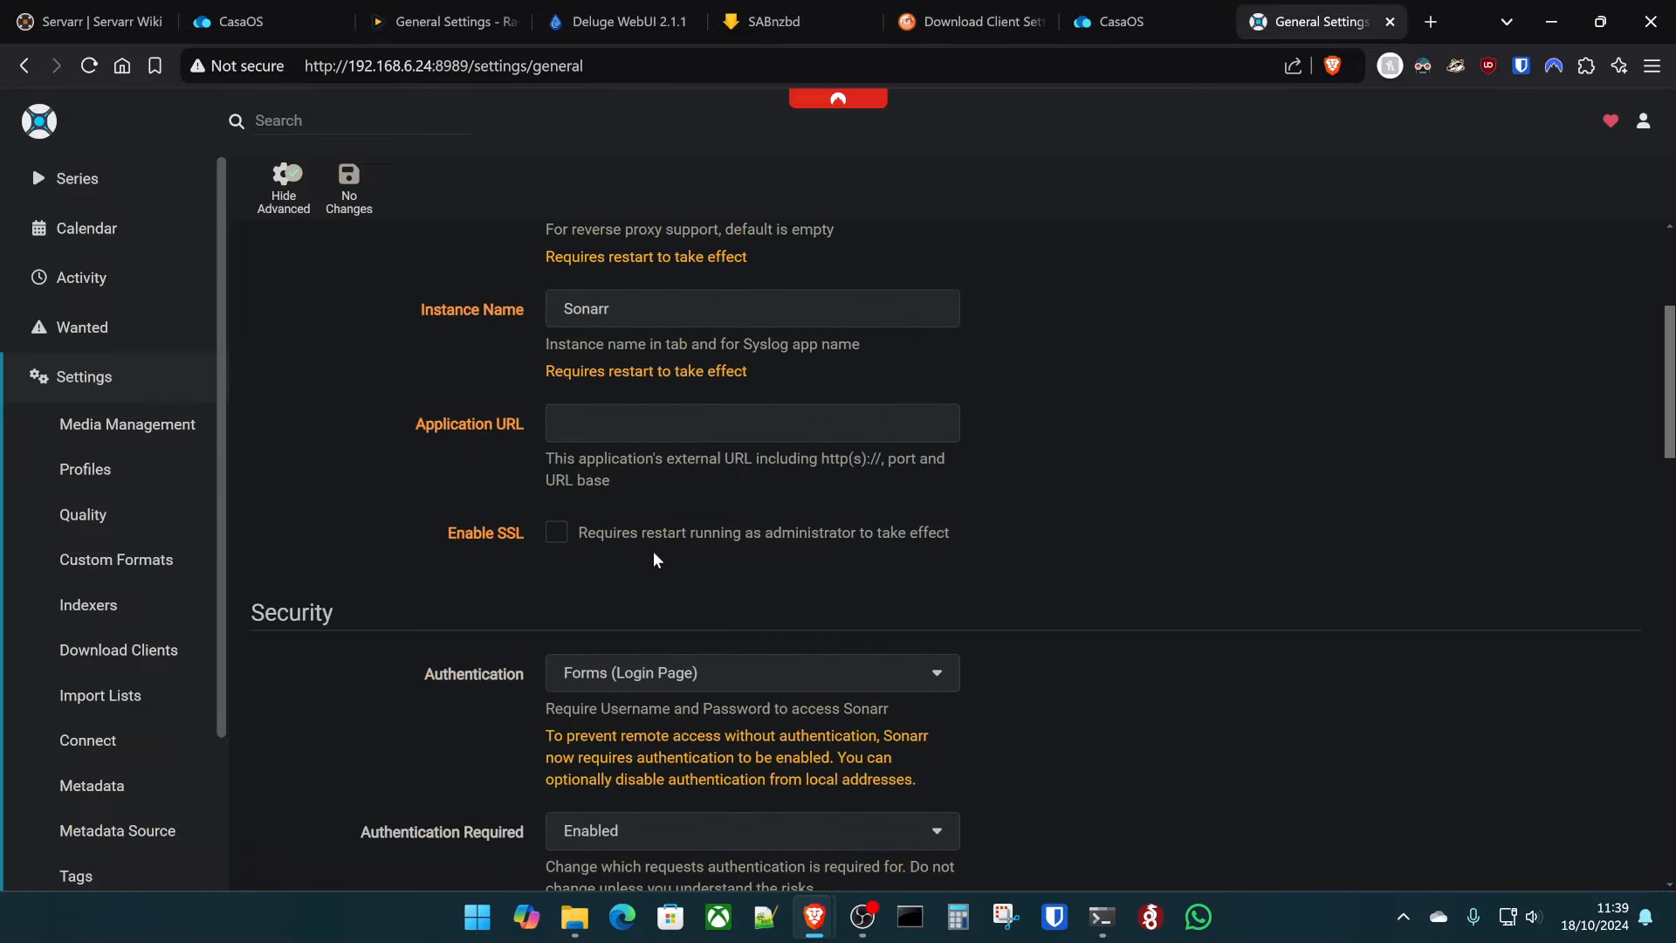
{"action": "scroll", "coordinate": [653, 552], "scroll_direction": "down", "scroll_amount": 4}
{"action": "double_click", "coordinate": [724, 573]}
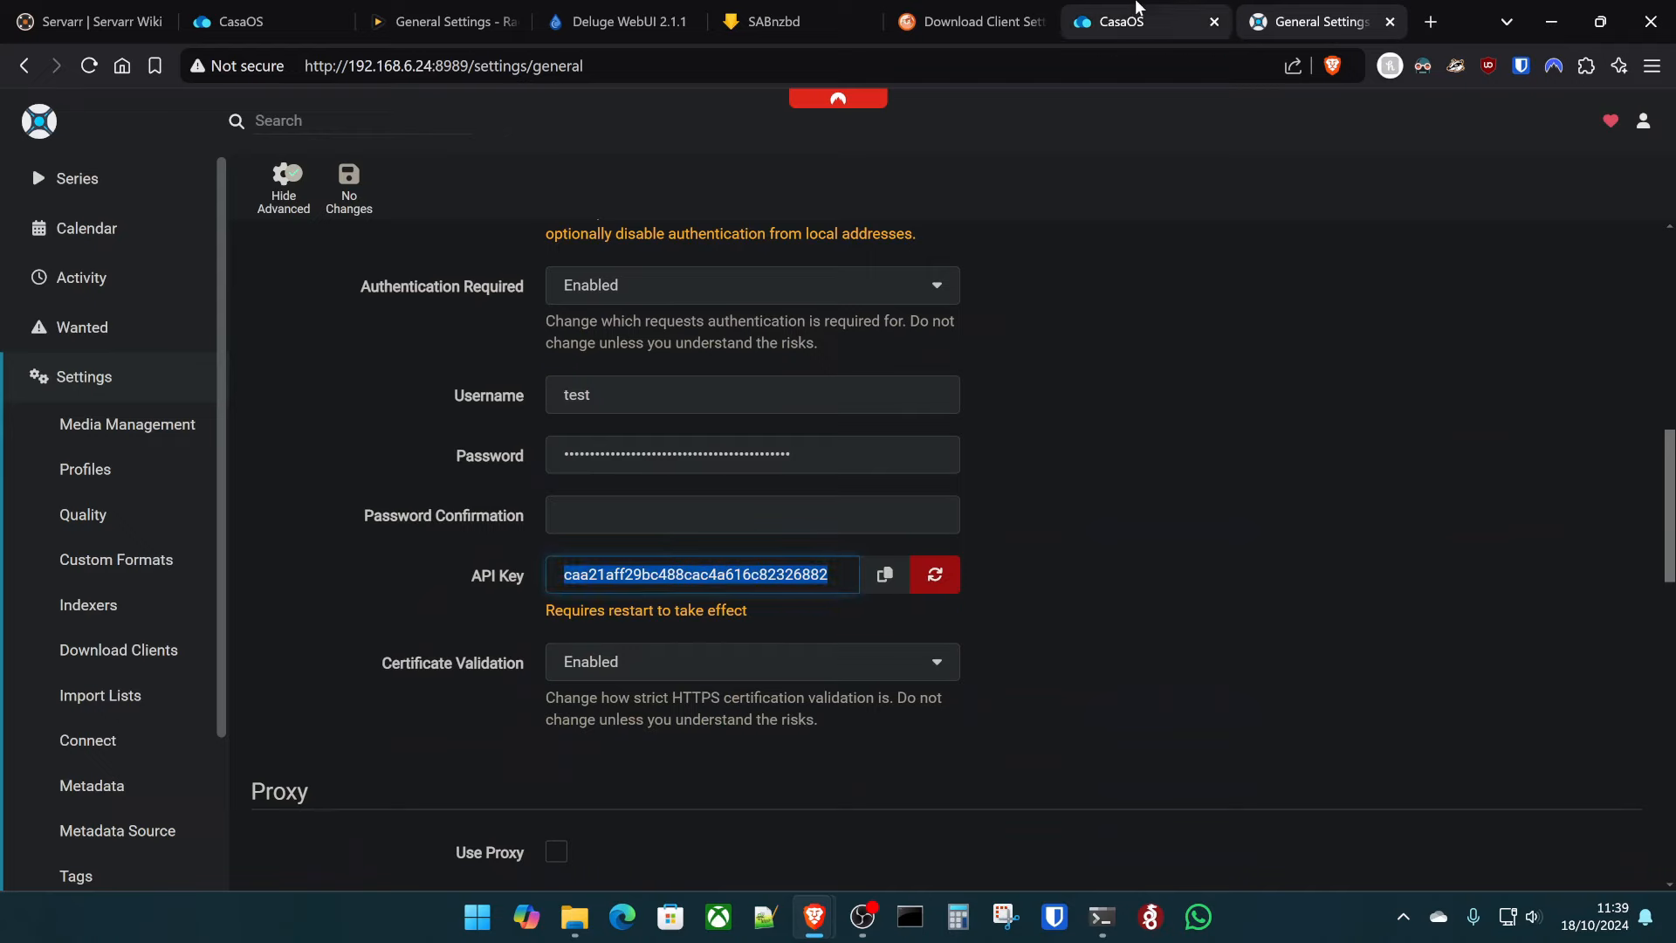
- In Prowlarr's Apps settings, start adding Sonarr as a new application
{"action": "left_click", "coordinate": [947, 10]}
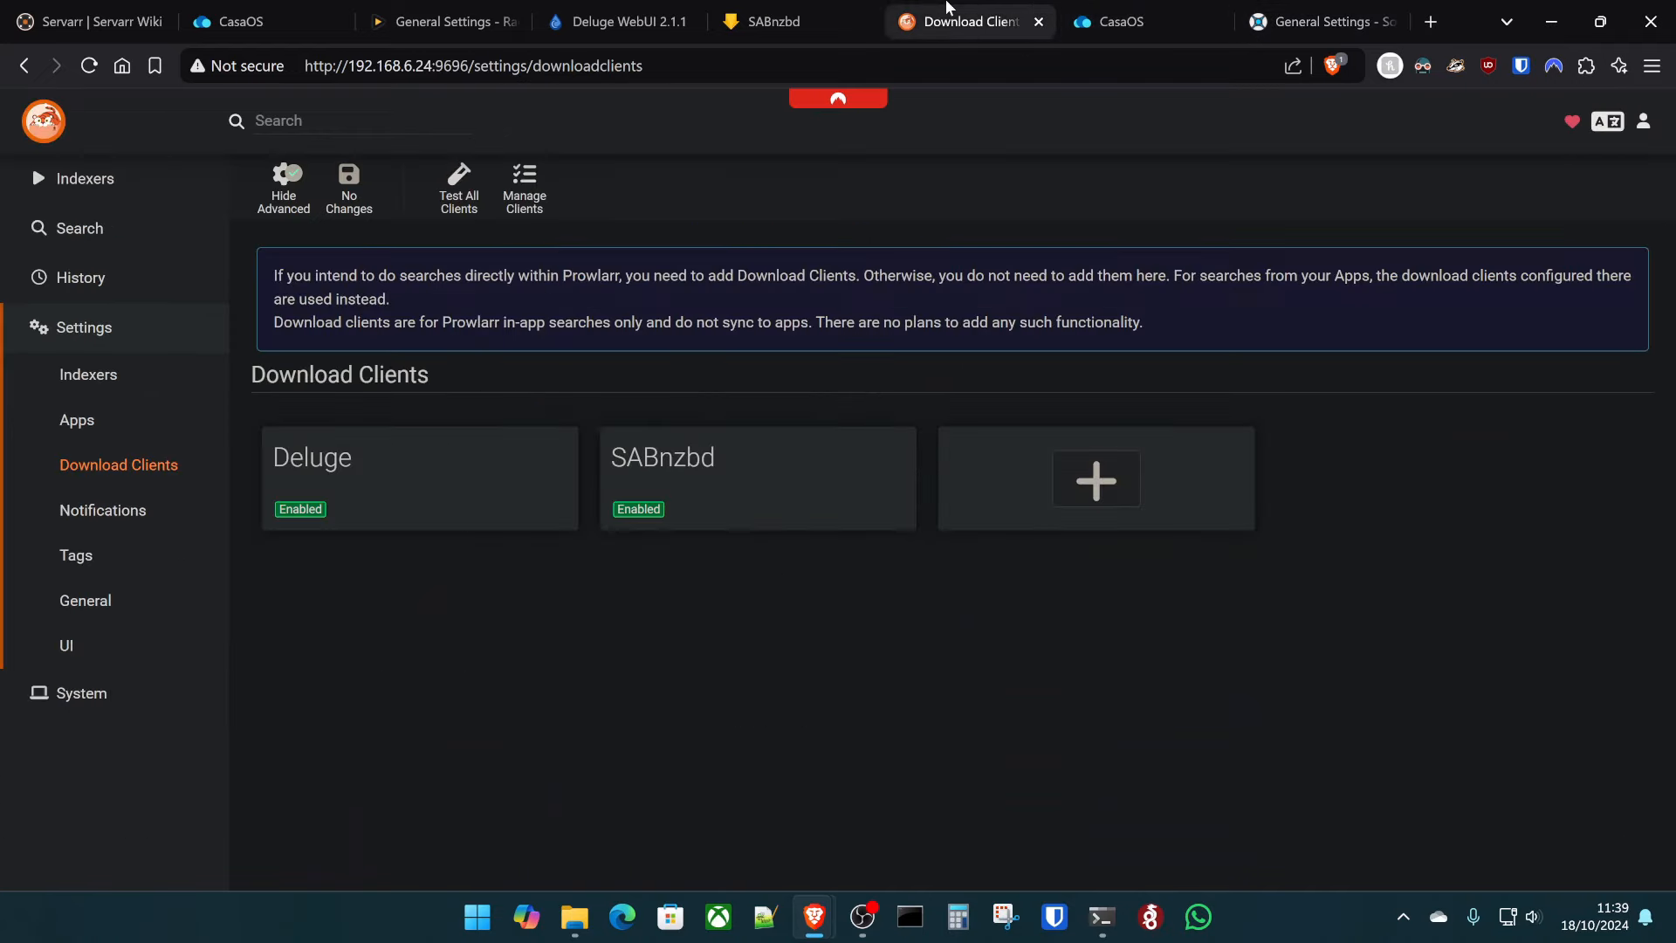
{"action": "left_click", "coordinate": [105, 432]}
{"action": "left_click", "coordinate": [771, 371]}
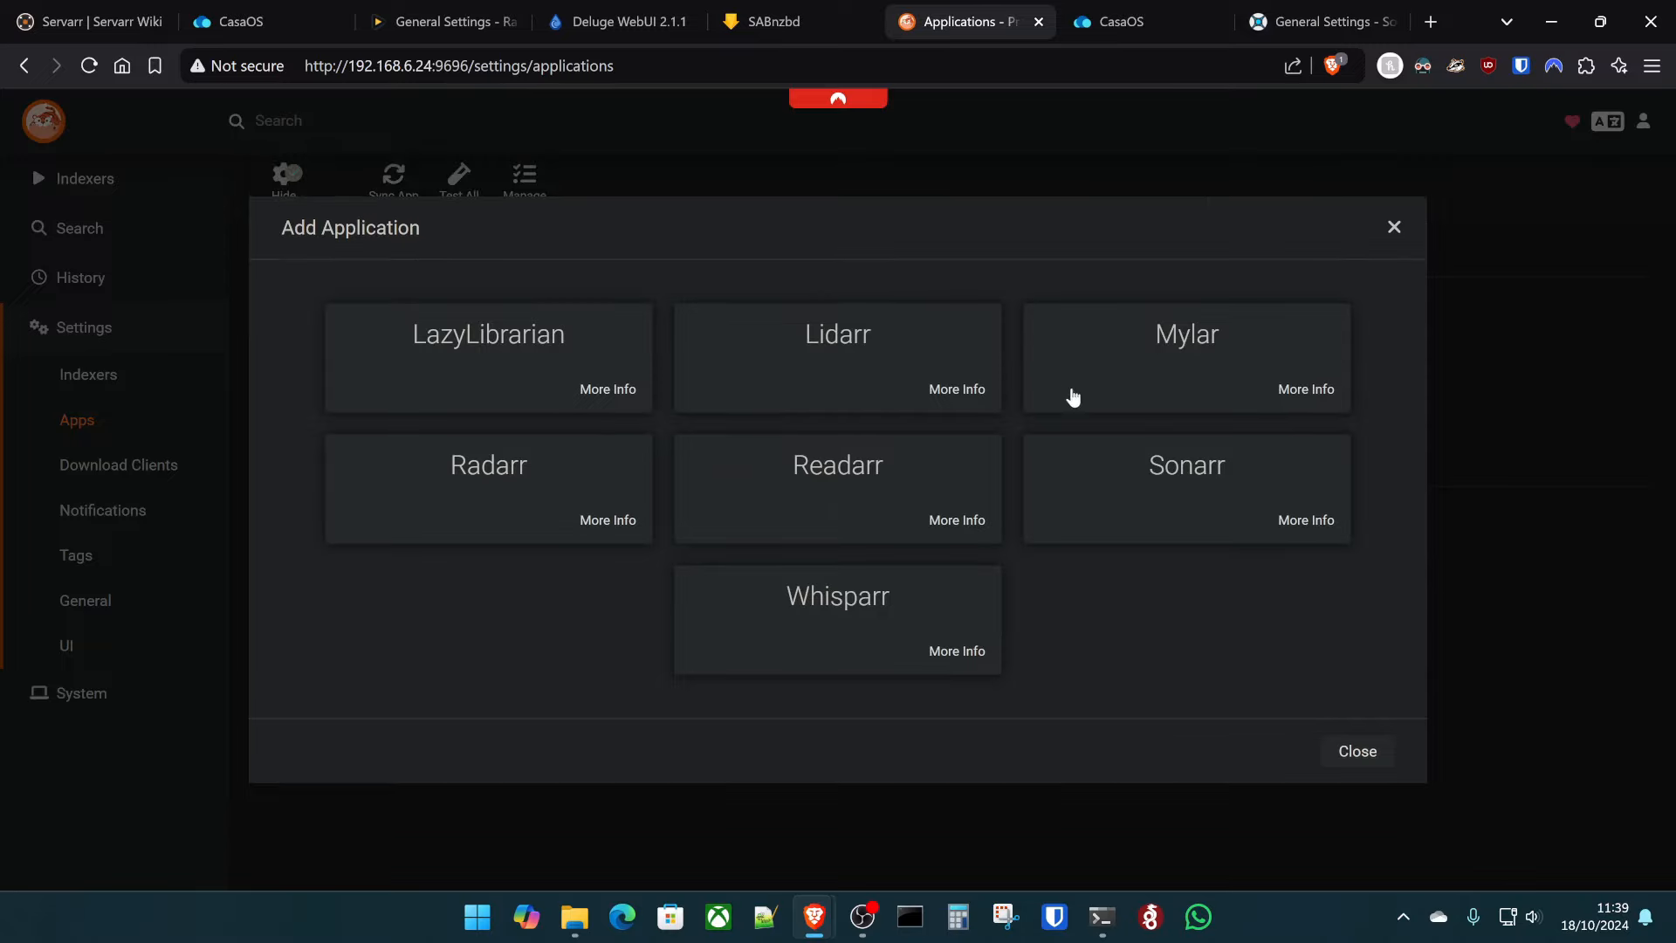
{"action": "left_click", "coordinate": [1212, 528]}
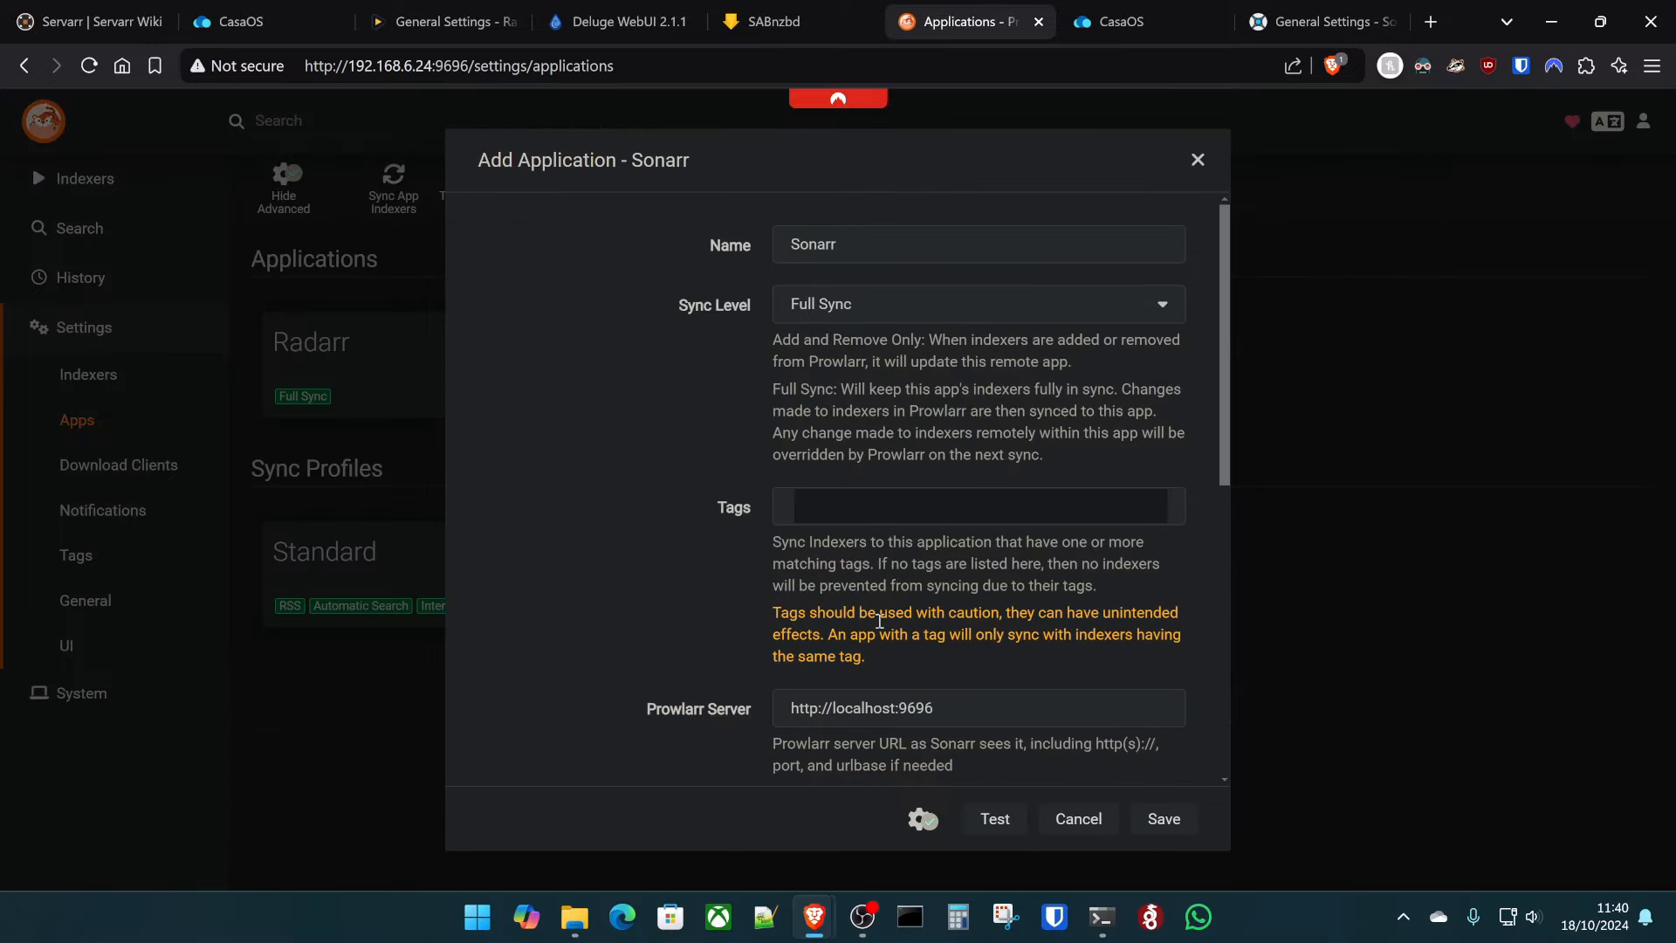
{"action": "scroll", "coordinate": [940, 694], "scroll_direction": "down", "scroll_amount": 4}
- Set both server URLs to 192.168.6.24, paste Sonarr's API key, and test the connection
{"action": "double_click", "coordinate": [871, 374]}
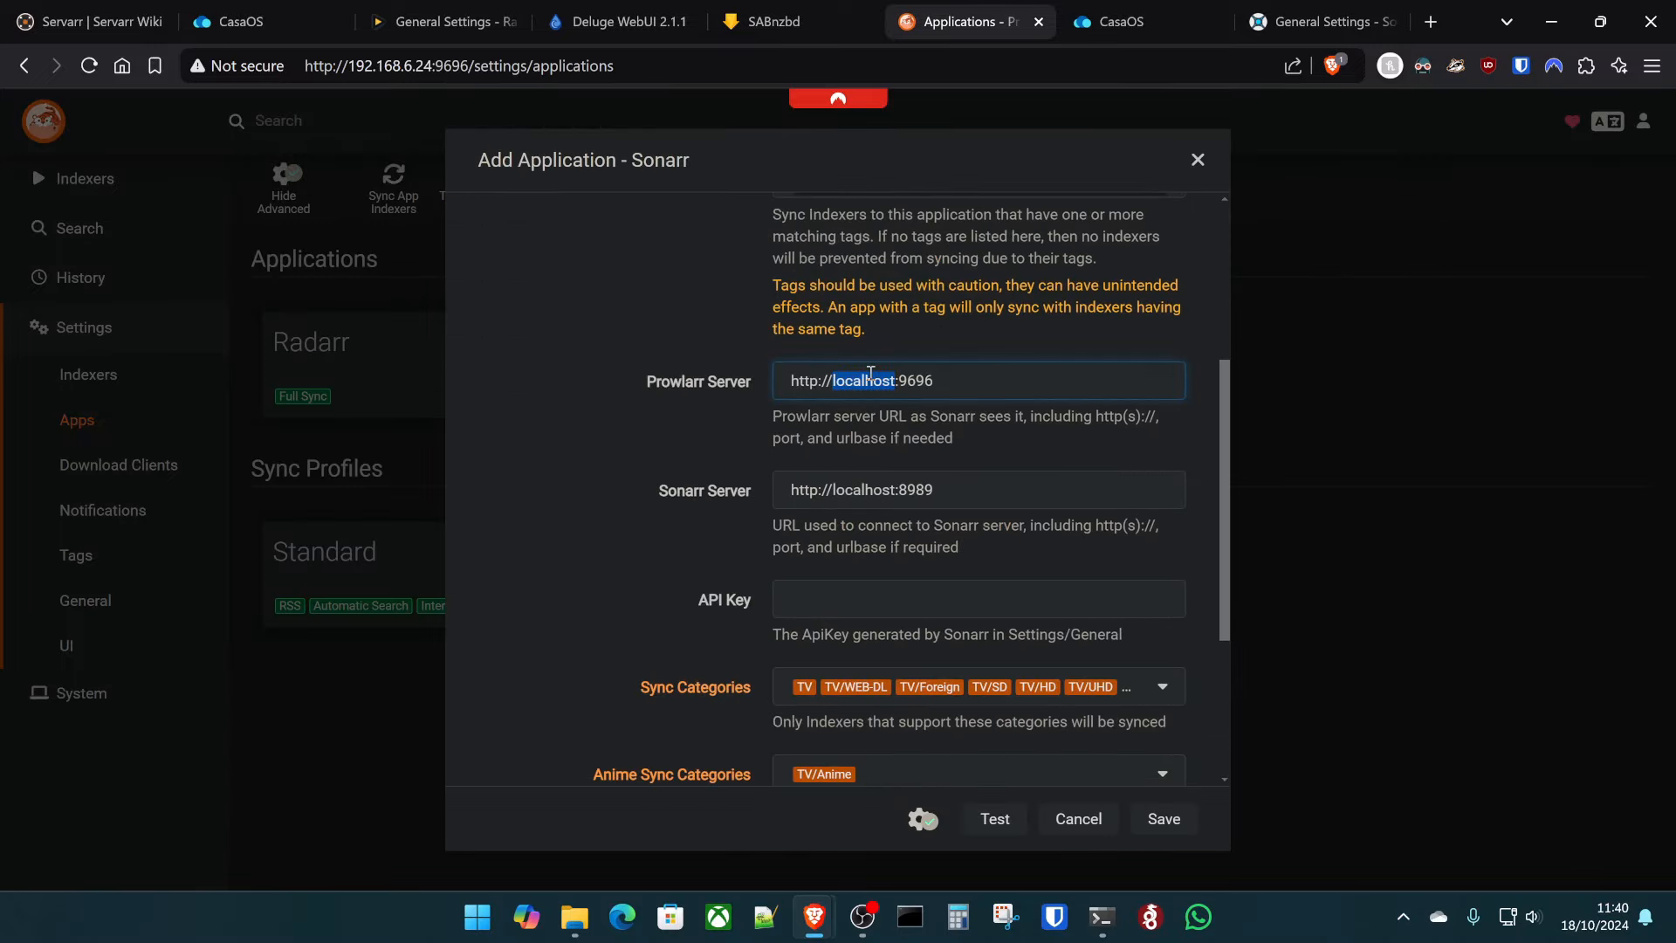
{"action": "type", "text": "192.168.6.24"}
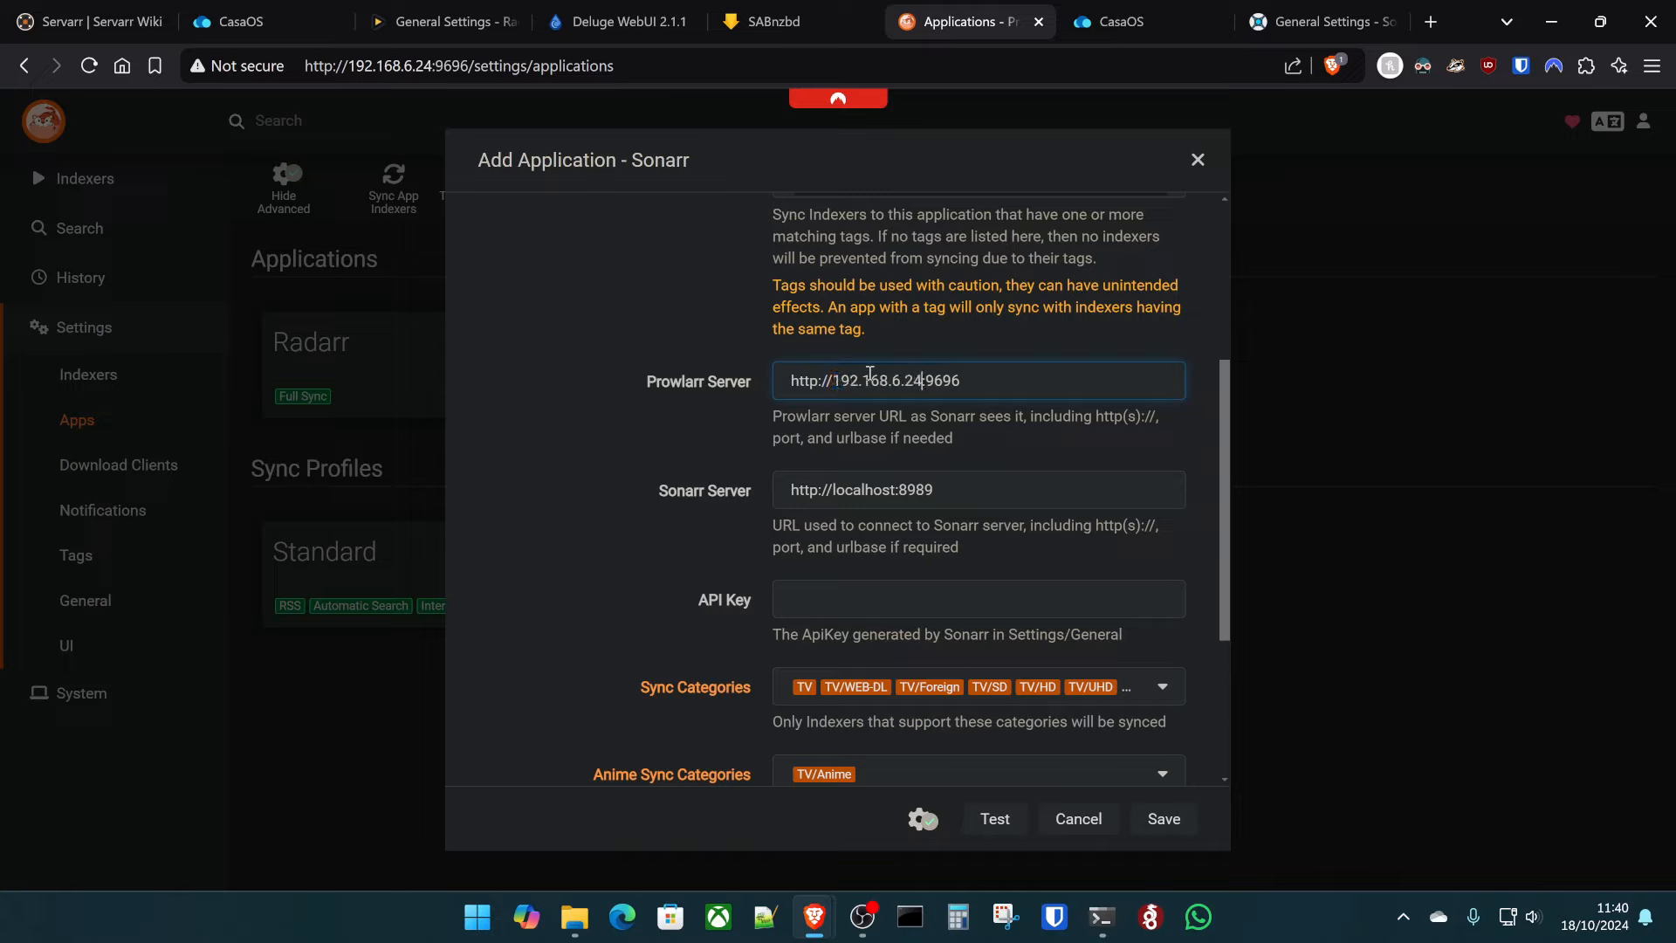
{"action": "left_click", "coordinate": [870, 496]}
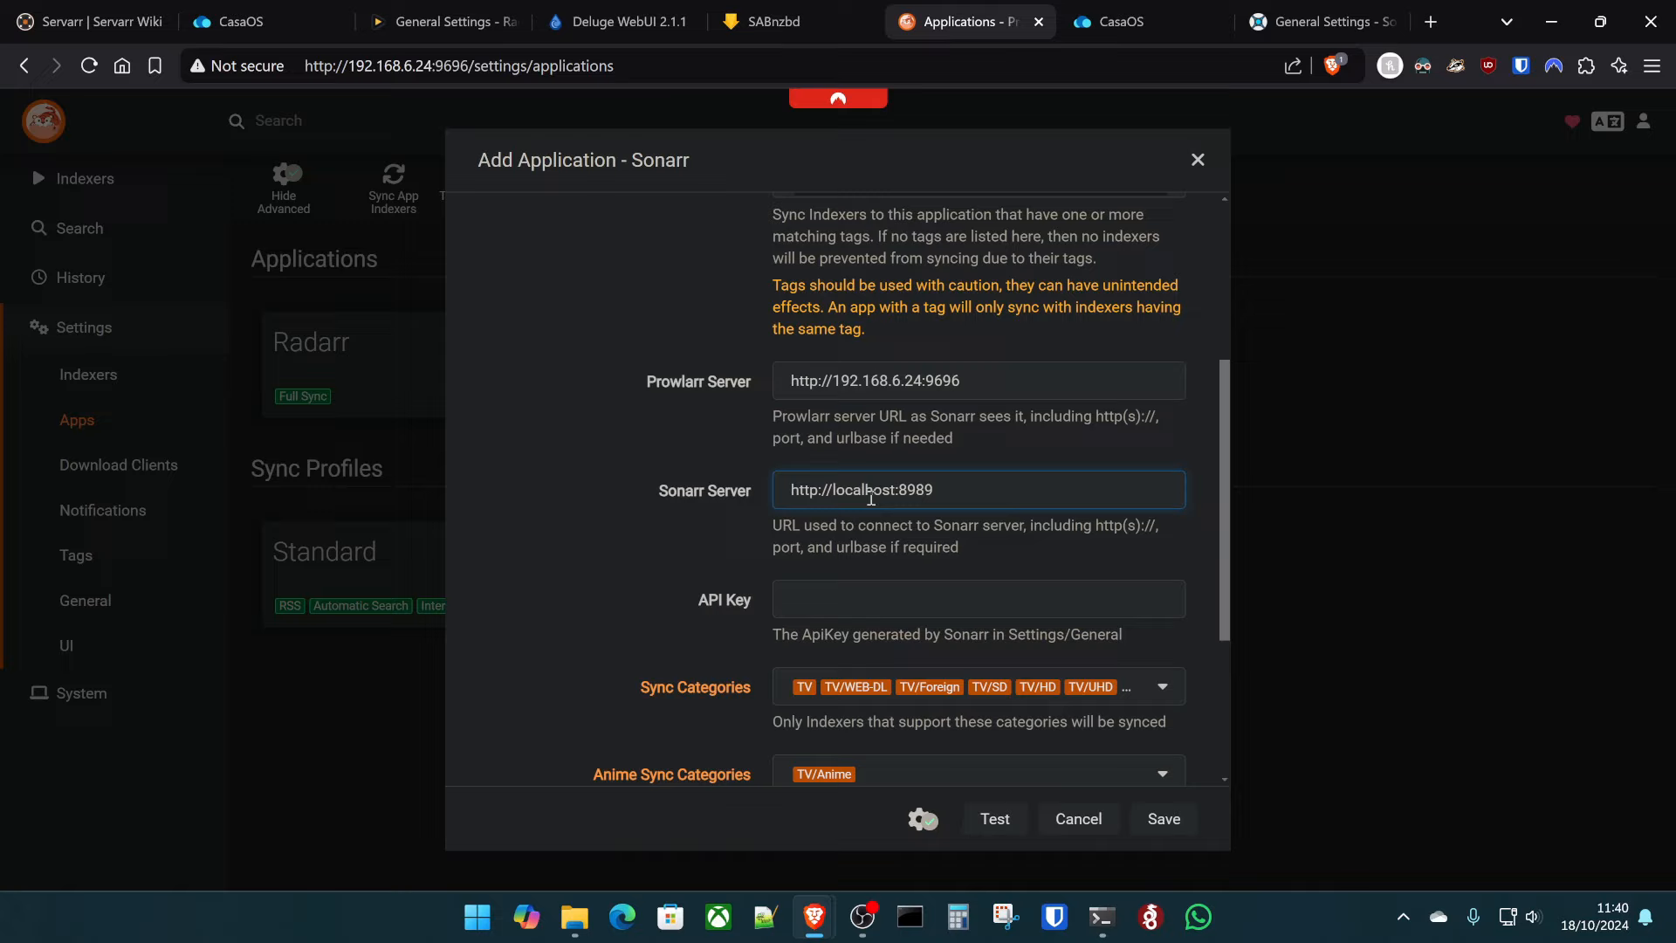
{"action": "double_click", "coordinate": [870, 496]}
{"action": "type", "text": "192.168.6.24"}
{"action": "scroll", "coordinate": [891, 614], "scroll_direction": "down", "scroll_amount": 3}
{"action": "left_click", "coordinate": [870, 380]}
{"action": "key", "text": "ctrl+v"}
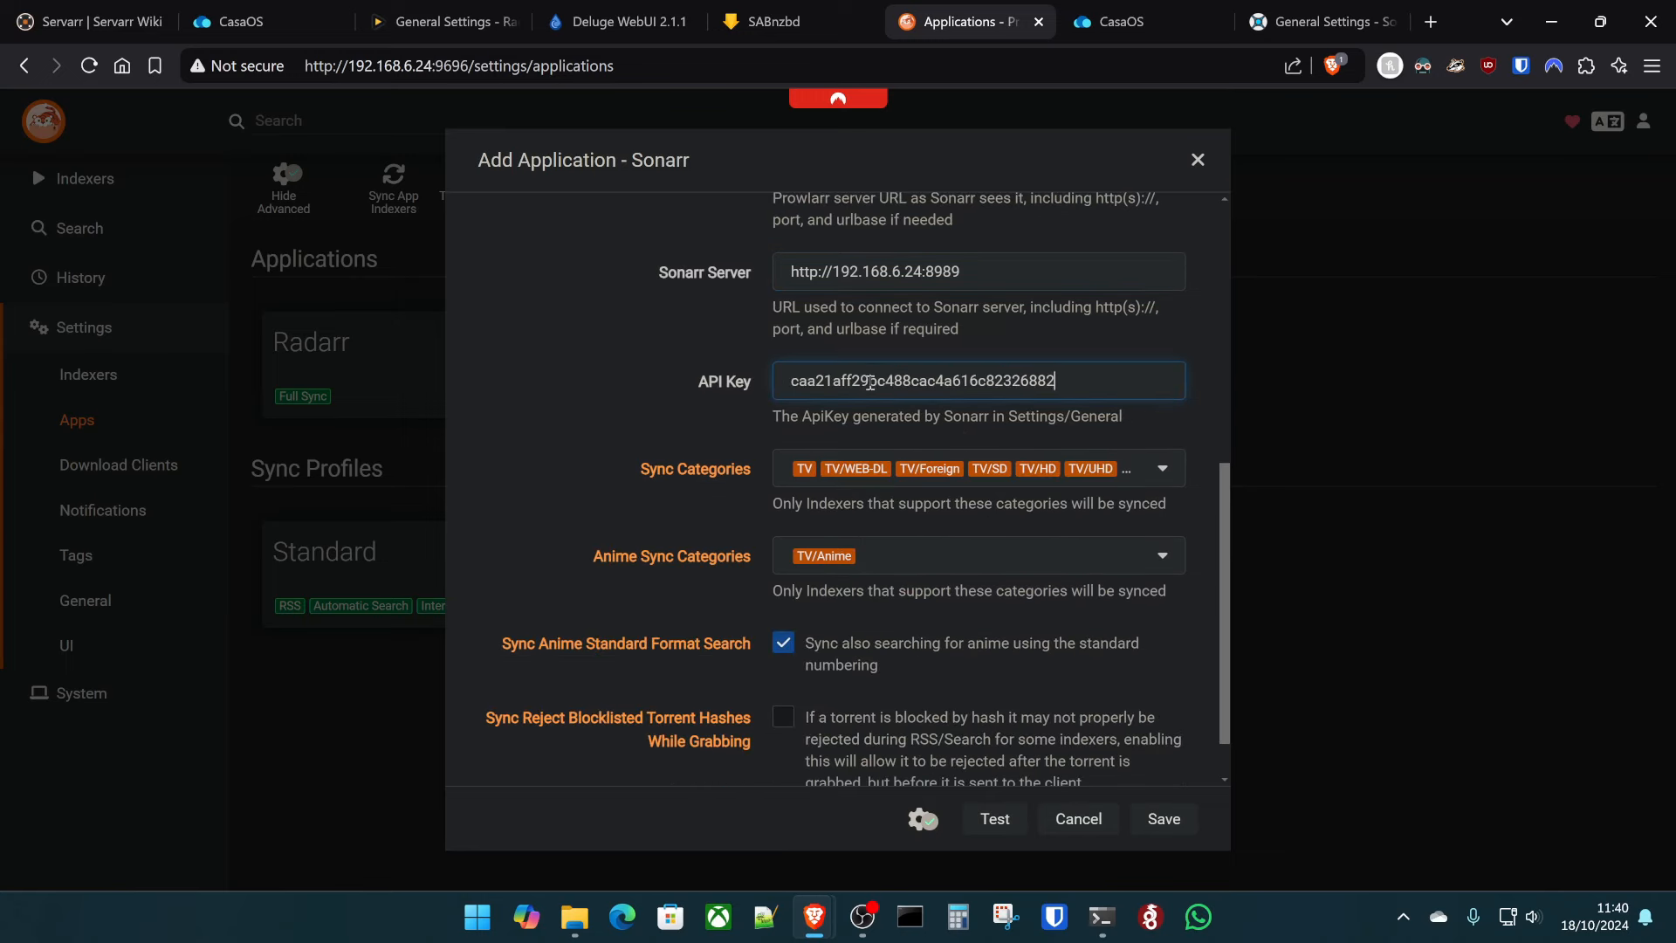
{"action": "left_click", "coordinate": [995, 818]}
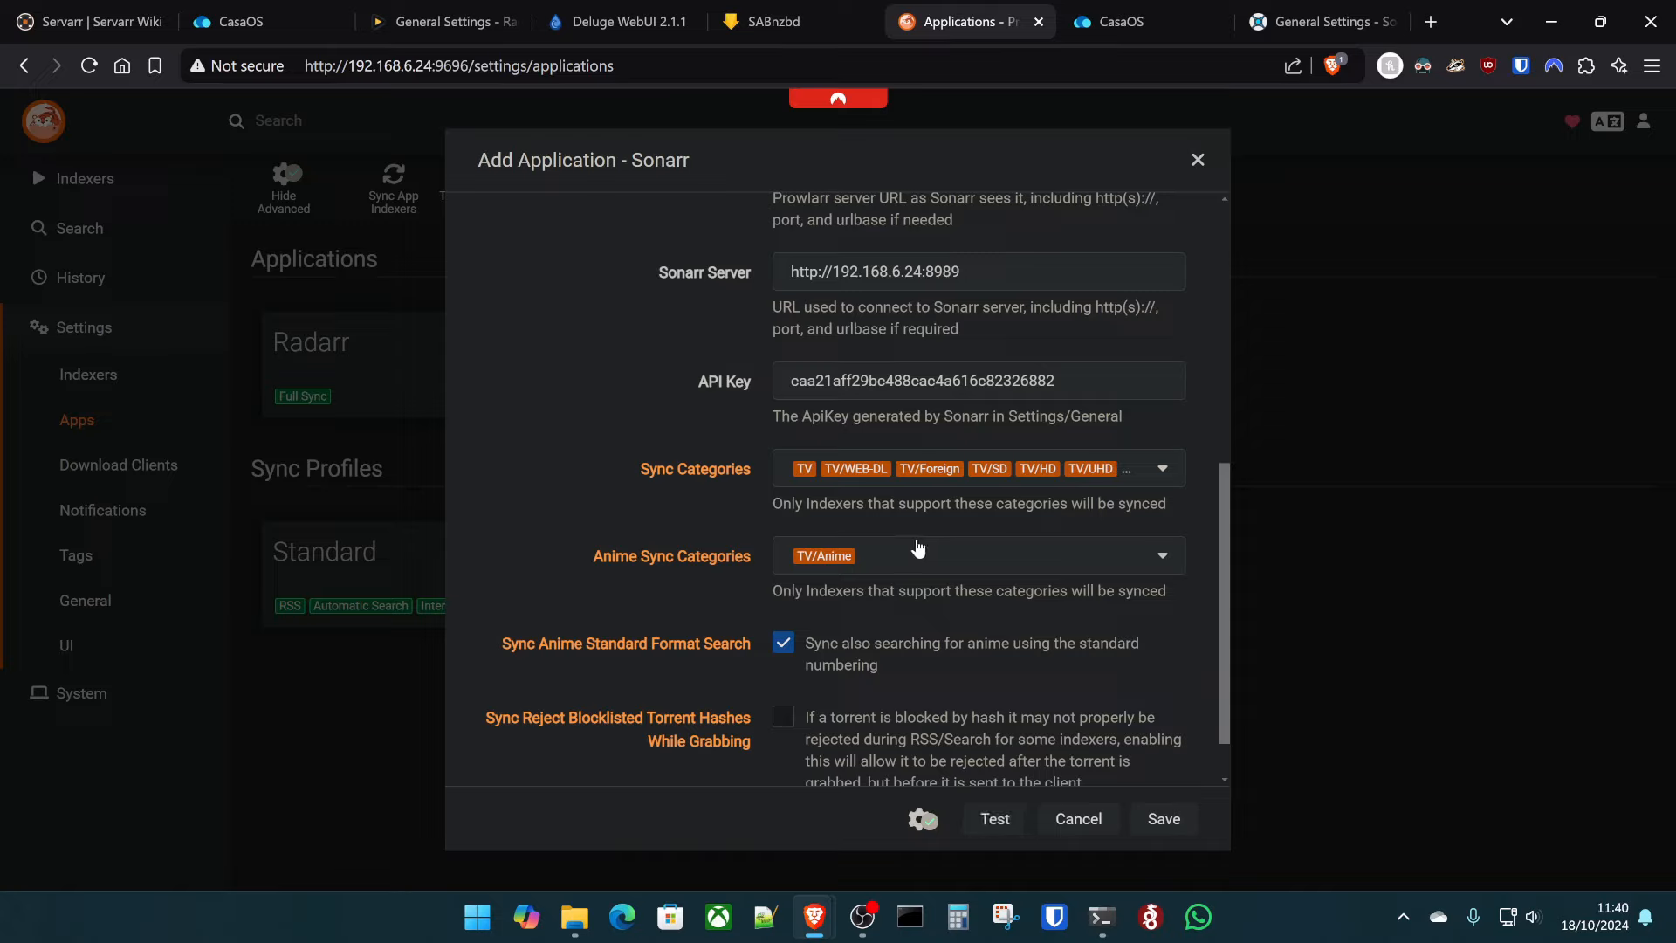
- Clear the anime sync categories and test the Sonarr connection again
{"action": "left_click", "coordinate": [931, 568]}
{"action": "scroll", "coordinate": [904, 431], "scroll_direction": "down", "scroll_amount": 4}
{"action": "scroll", "coordinate": [904, 432], "scroll_direction": "down", "scroll_amount": 15}
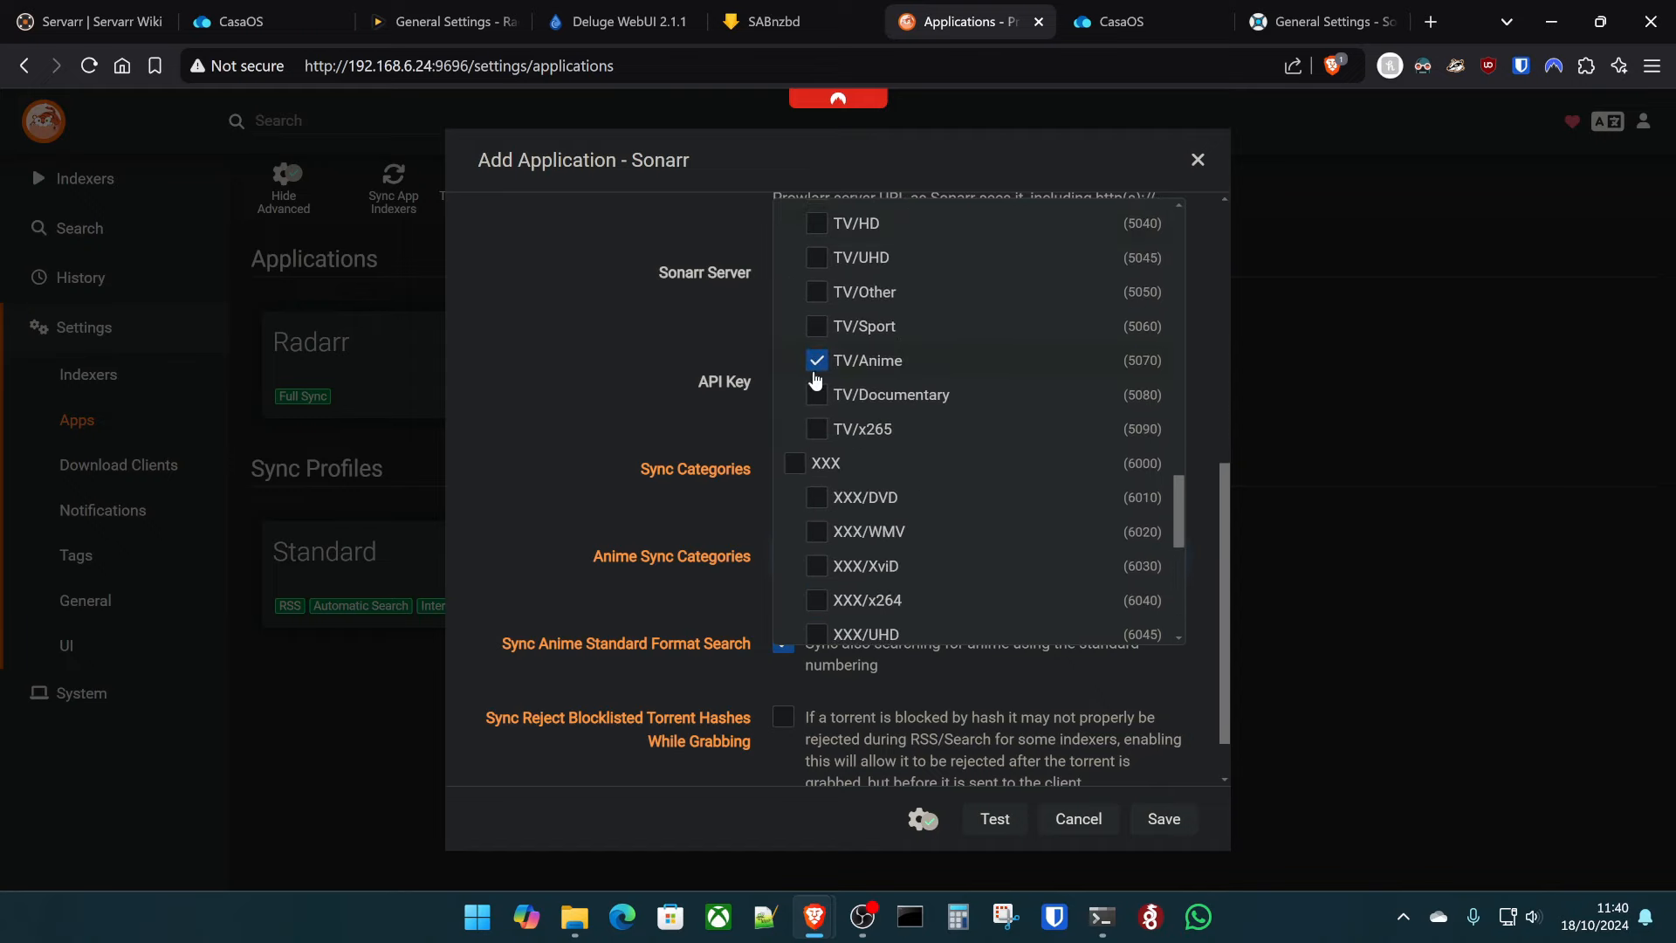
{"action": "scroll", "coordinate": [965, 434], "scroll_direction": "down", "scroll_amount": 5}
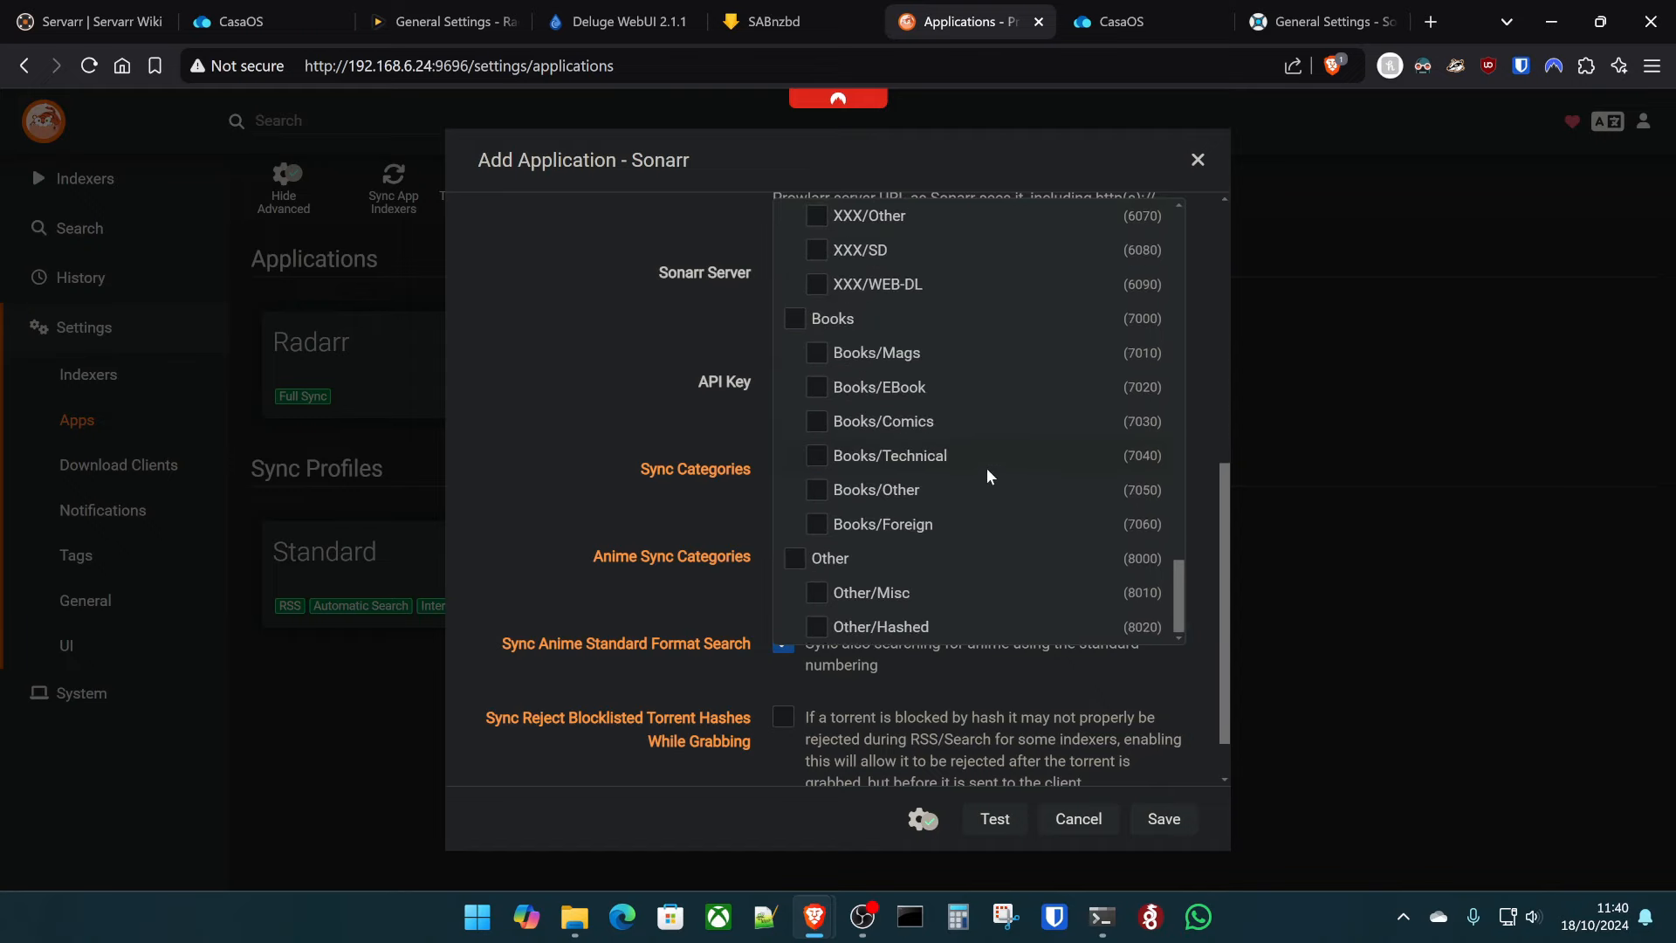
{"action": "left_click", "coordinate": [1205, 563]}
{"action": "scroll", "coordinate": [1206, 563], "scroll_direction": "up", "scroll_amount": 3}
{"action": "scroll", "coordinate": [1061, 741], "scroll_direction": "down", "scroll_amount": 4}
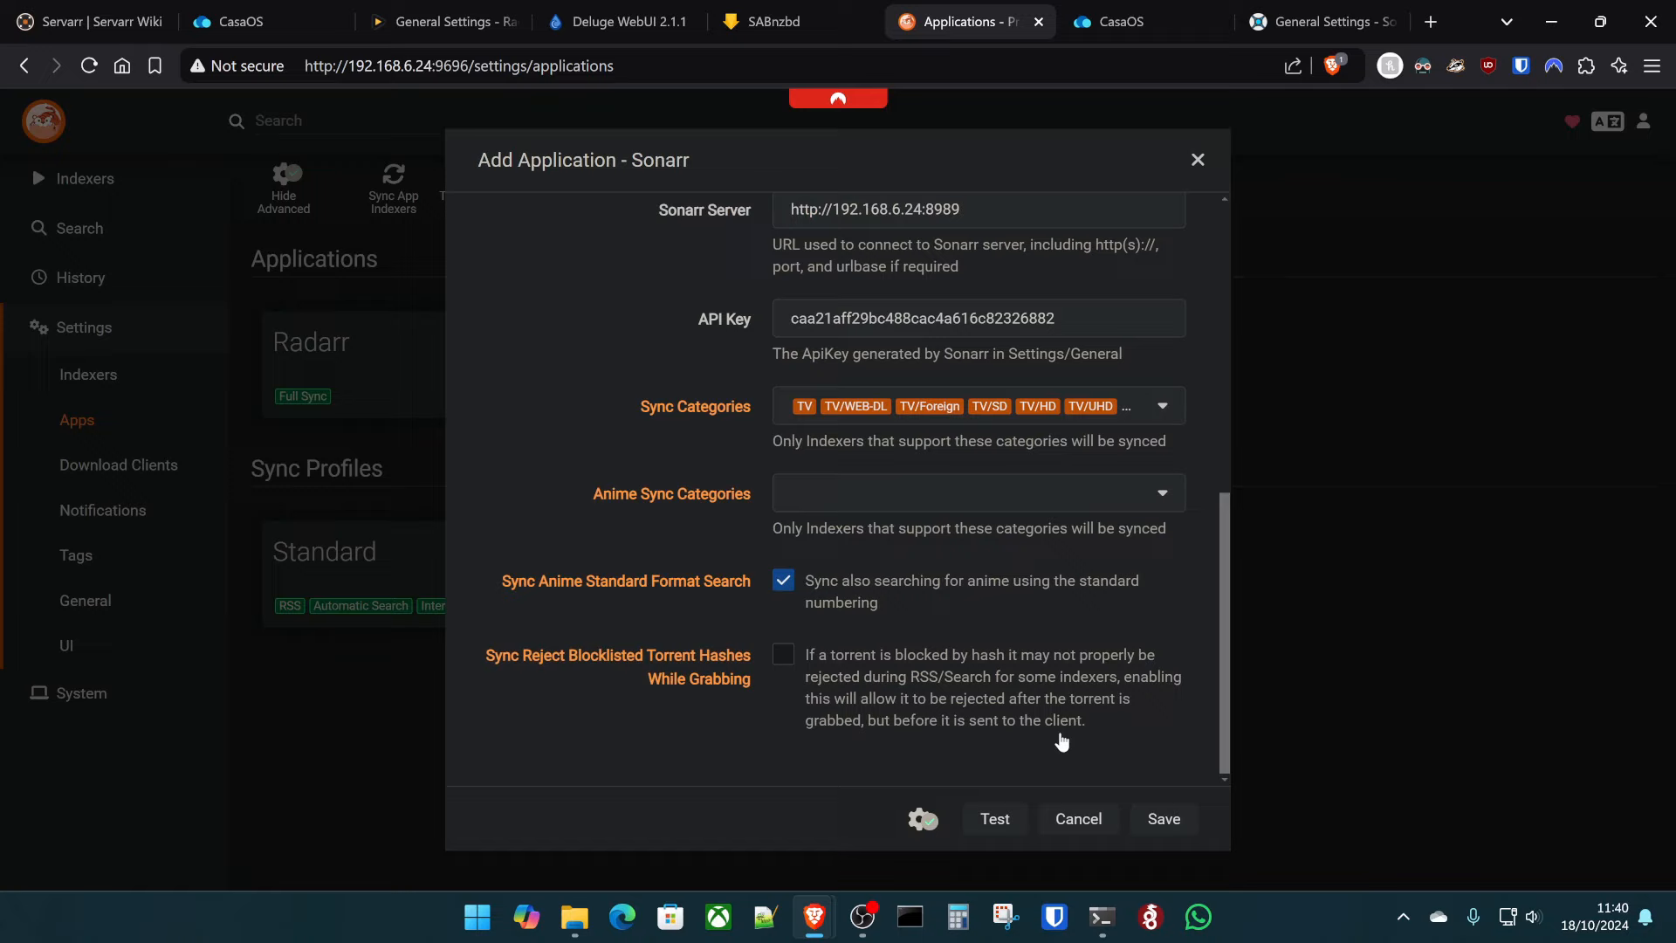
{"action": "left_click", "coordinate": [995, 819]}
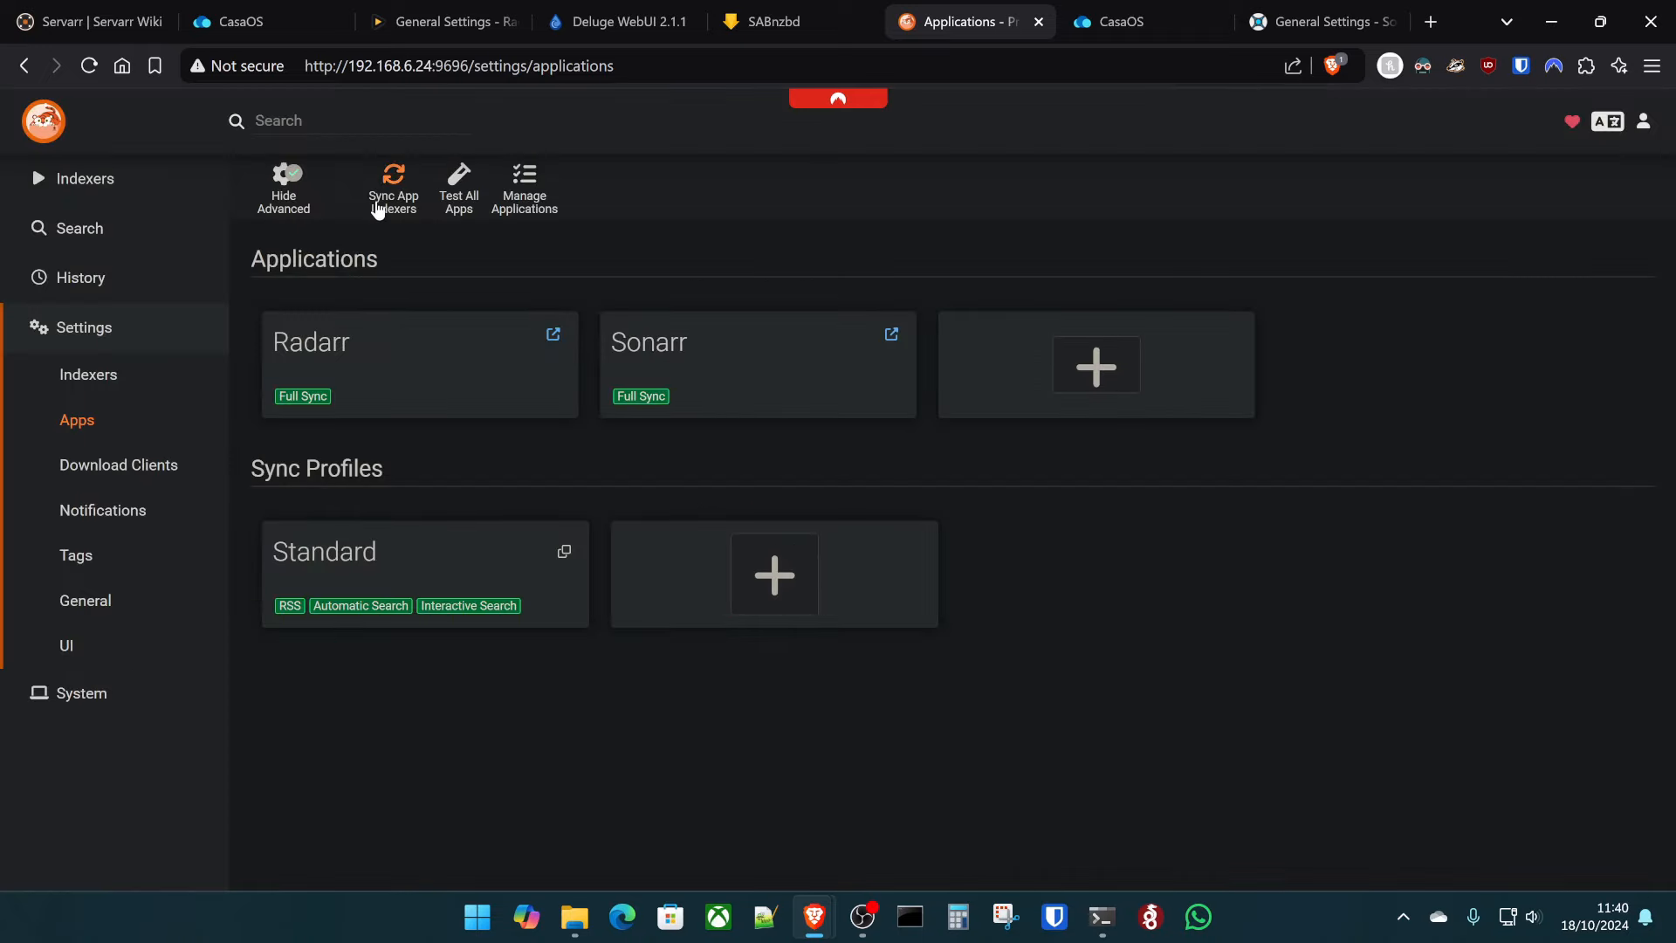
- Sync Prowlarr's indexers and confirm altHUB, EZTV and NZBgeek appear under Sonarr's Indexers
{"action": "left_click", "coordinate": [378, 206]}
{"action": "left_click", "coordinate": [1265, 21]}
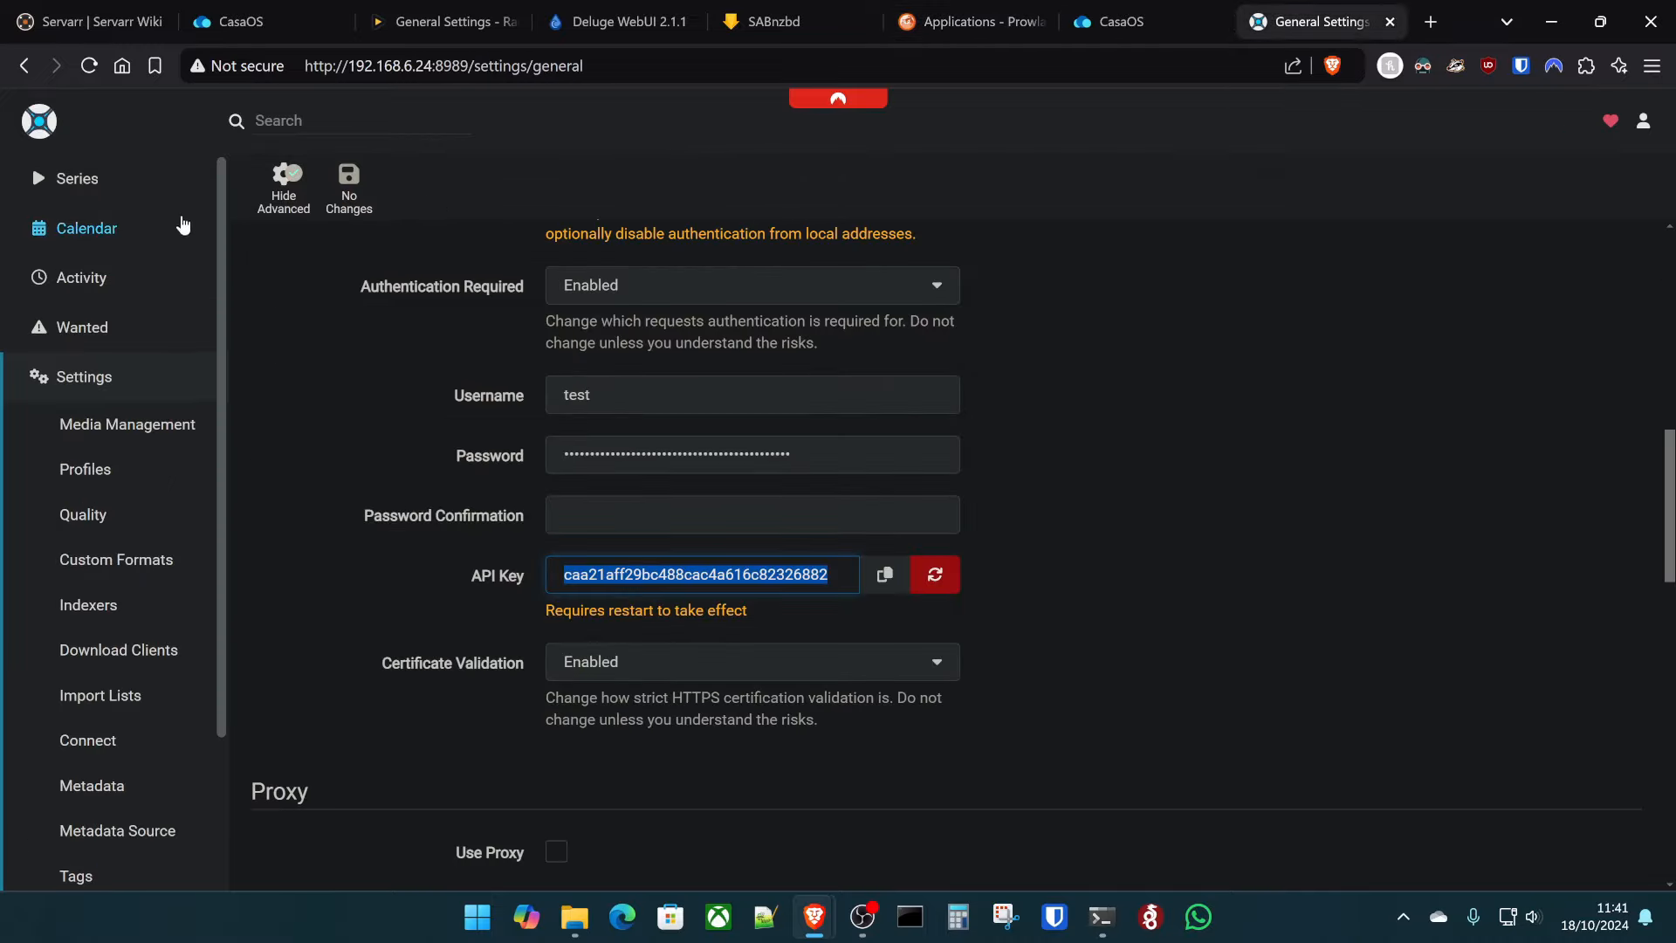
{"action": "left_click", "coordinate": [96, 193]}
{"action": "left_click", "coordinate": [96, 469]}
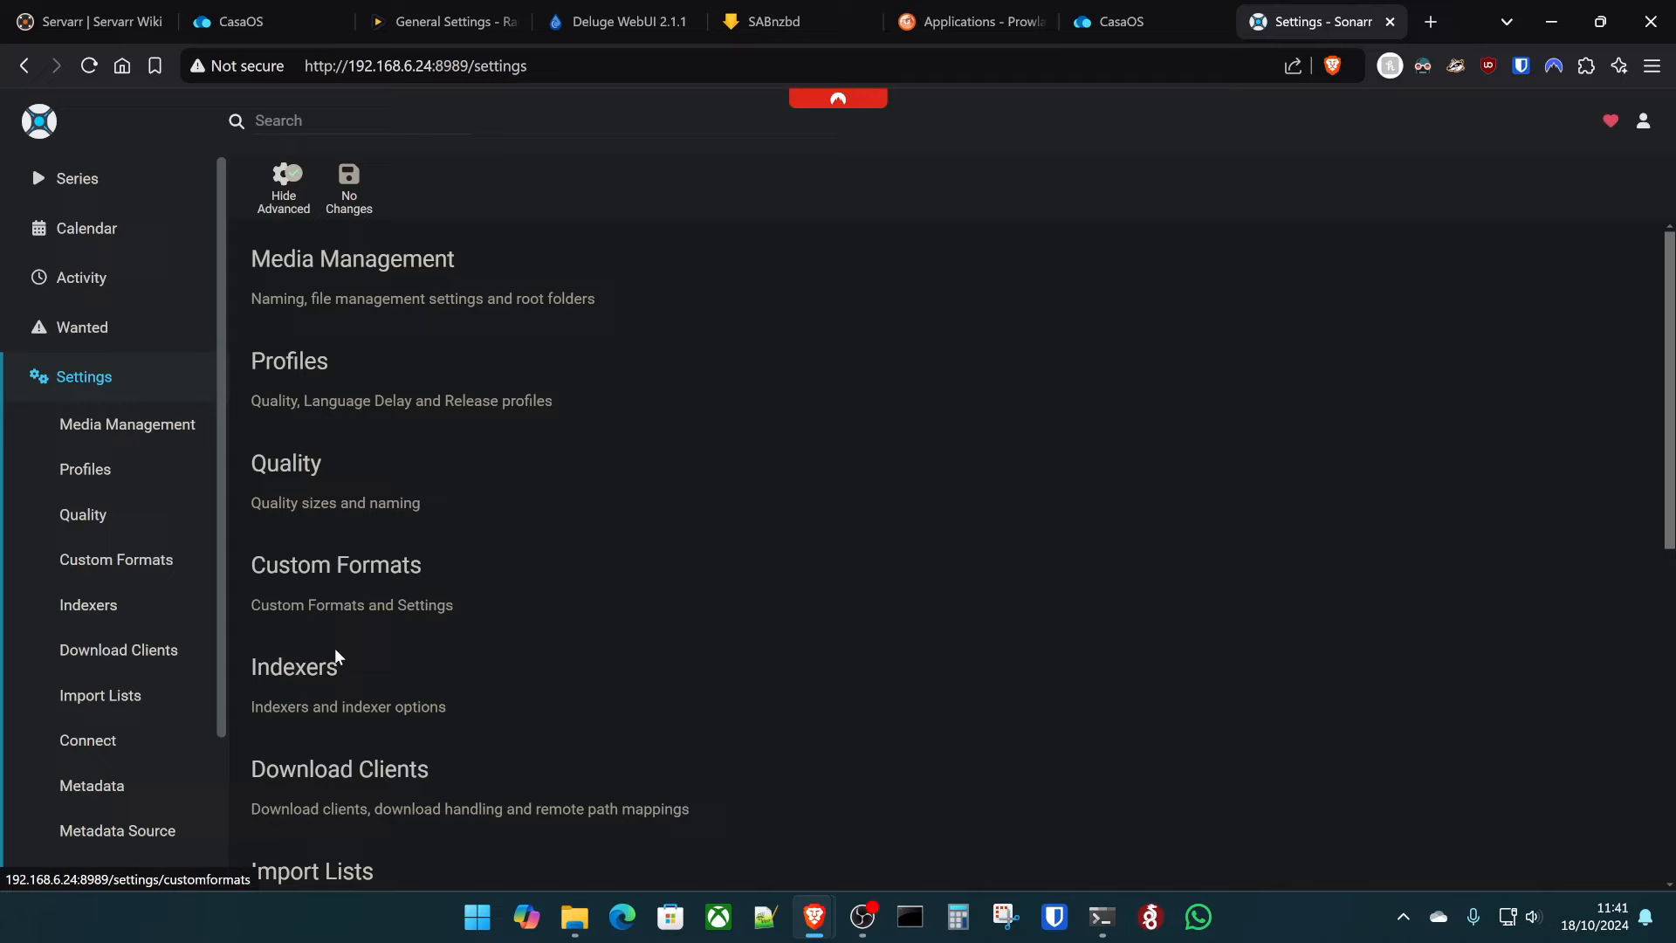
{"action": "left_click", "coordinate": [293, 656]}
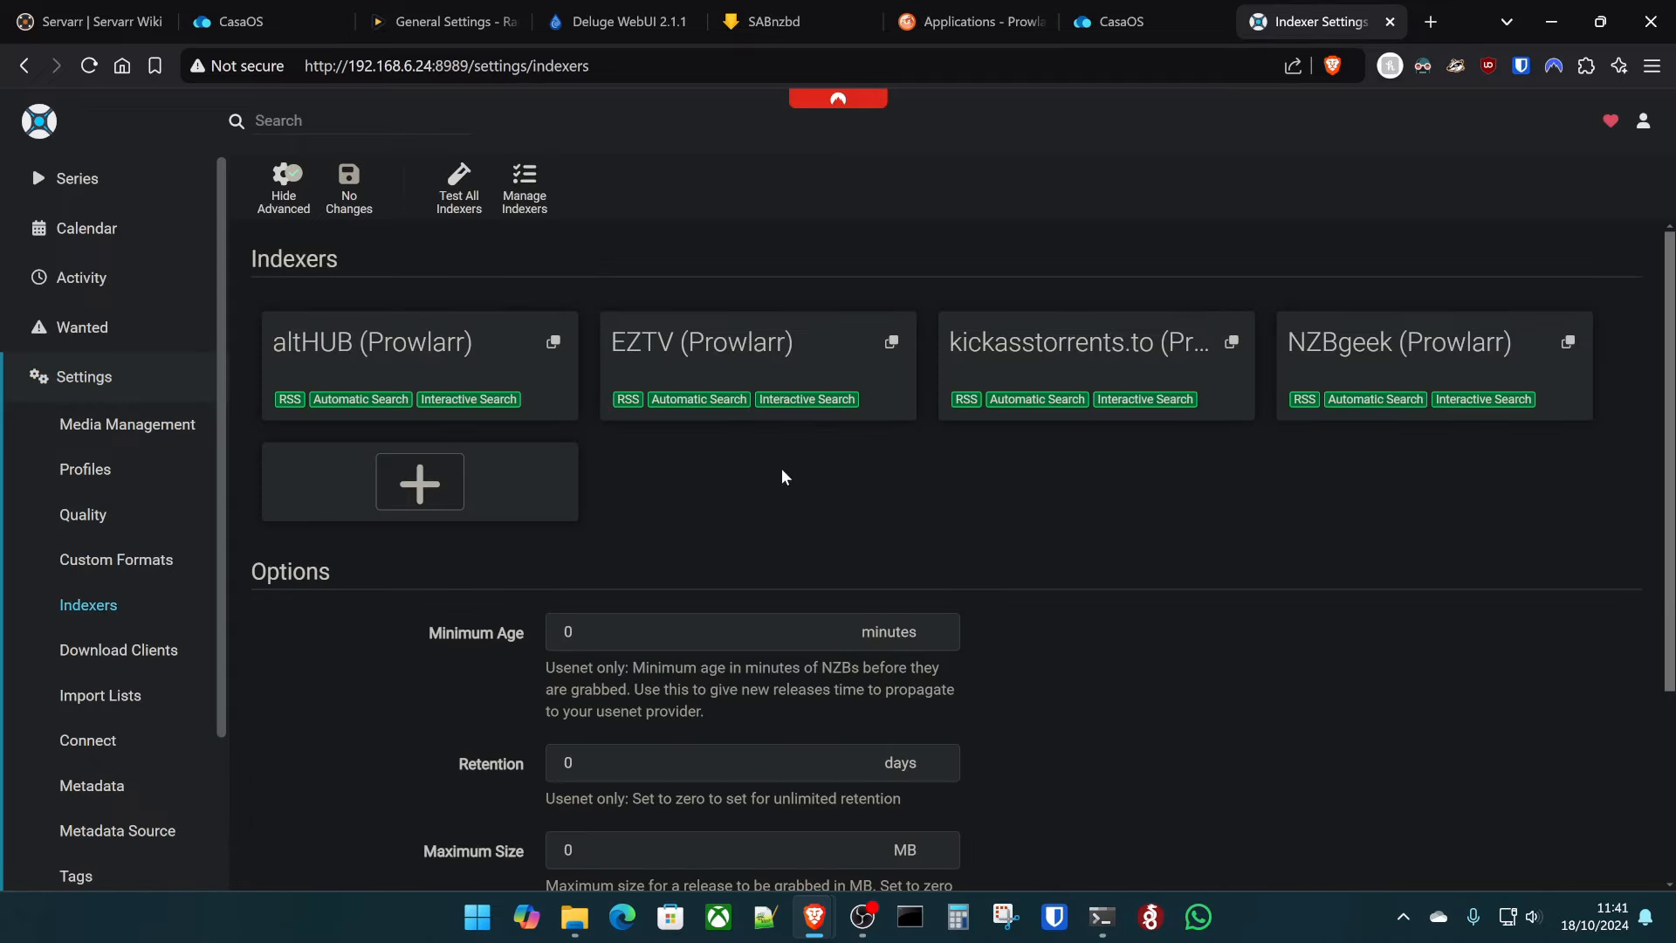
{"action": "scroll", "coordinate": [709, 496], "scroll_direction": "down", "scroll_amount": 3}
{"action": "scroll", "coordinate": [186, 599], "scroll_direction": "down", "scroll_amount": 2}
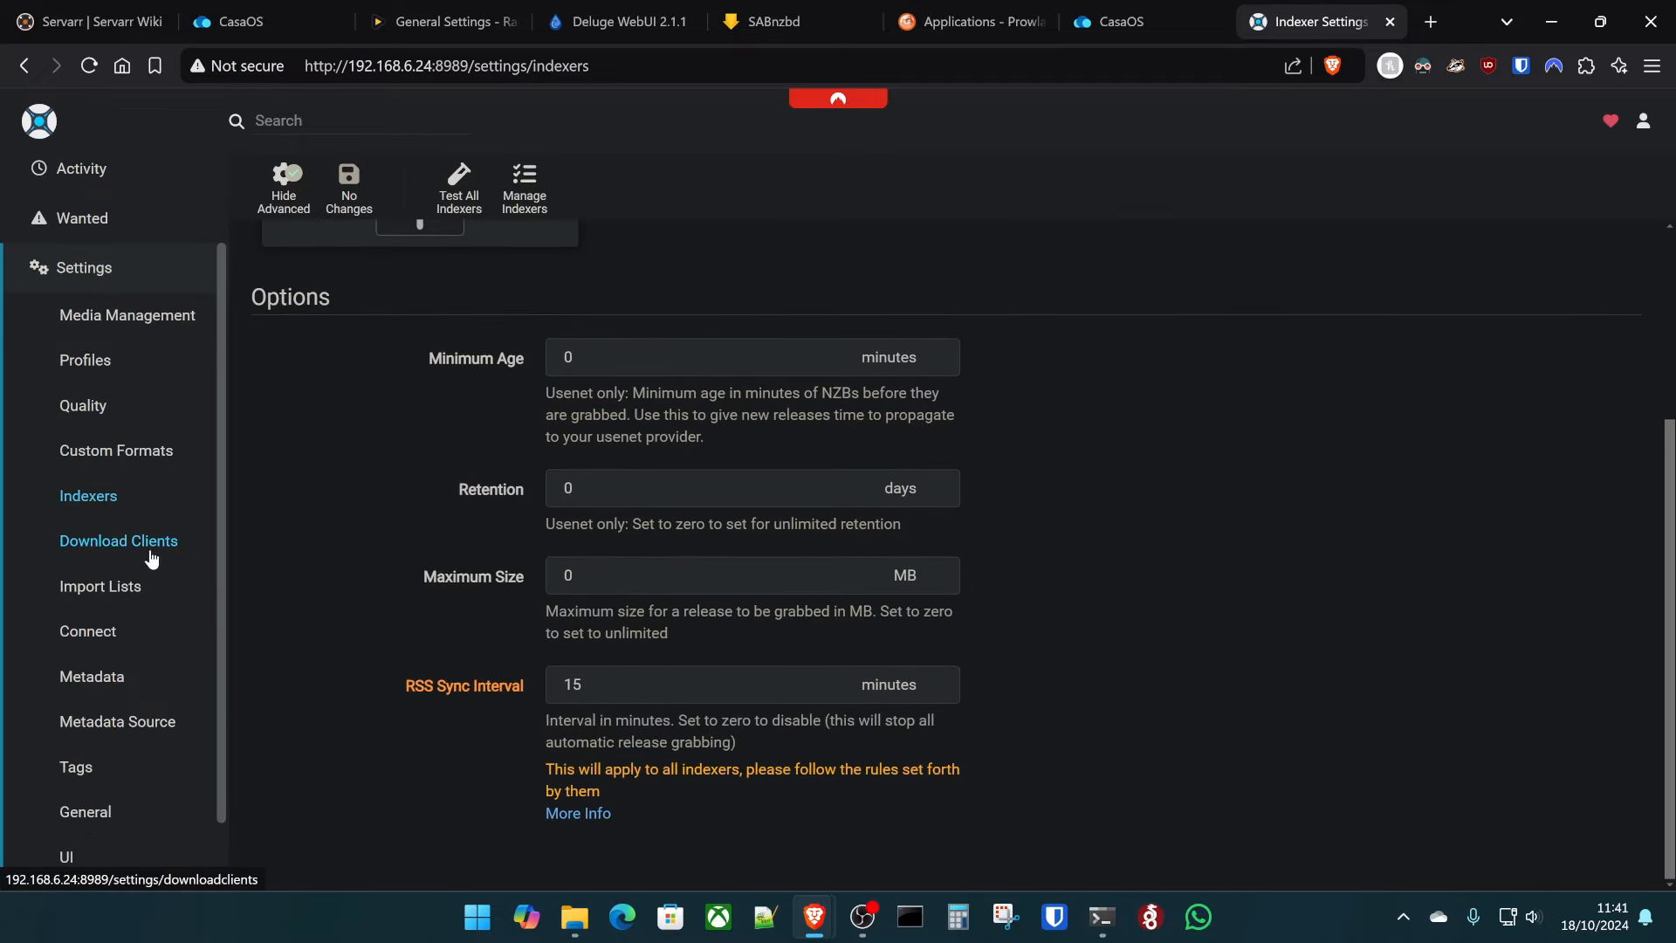
{"action": "left_click", "coordinate": [153, 552]}
- Add SABnzbd as a Sonarr download client, testing the connection and saving it
{"action": "left_click", "coordinate": [481, 382]}
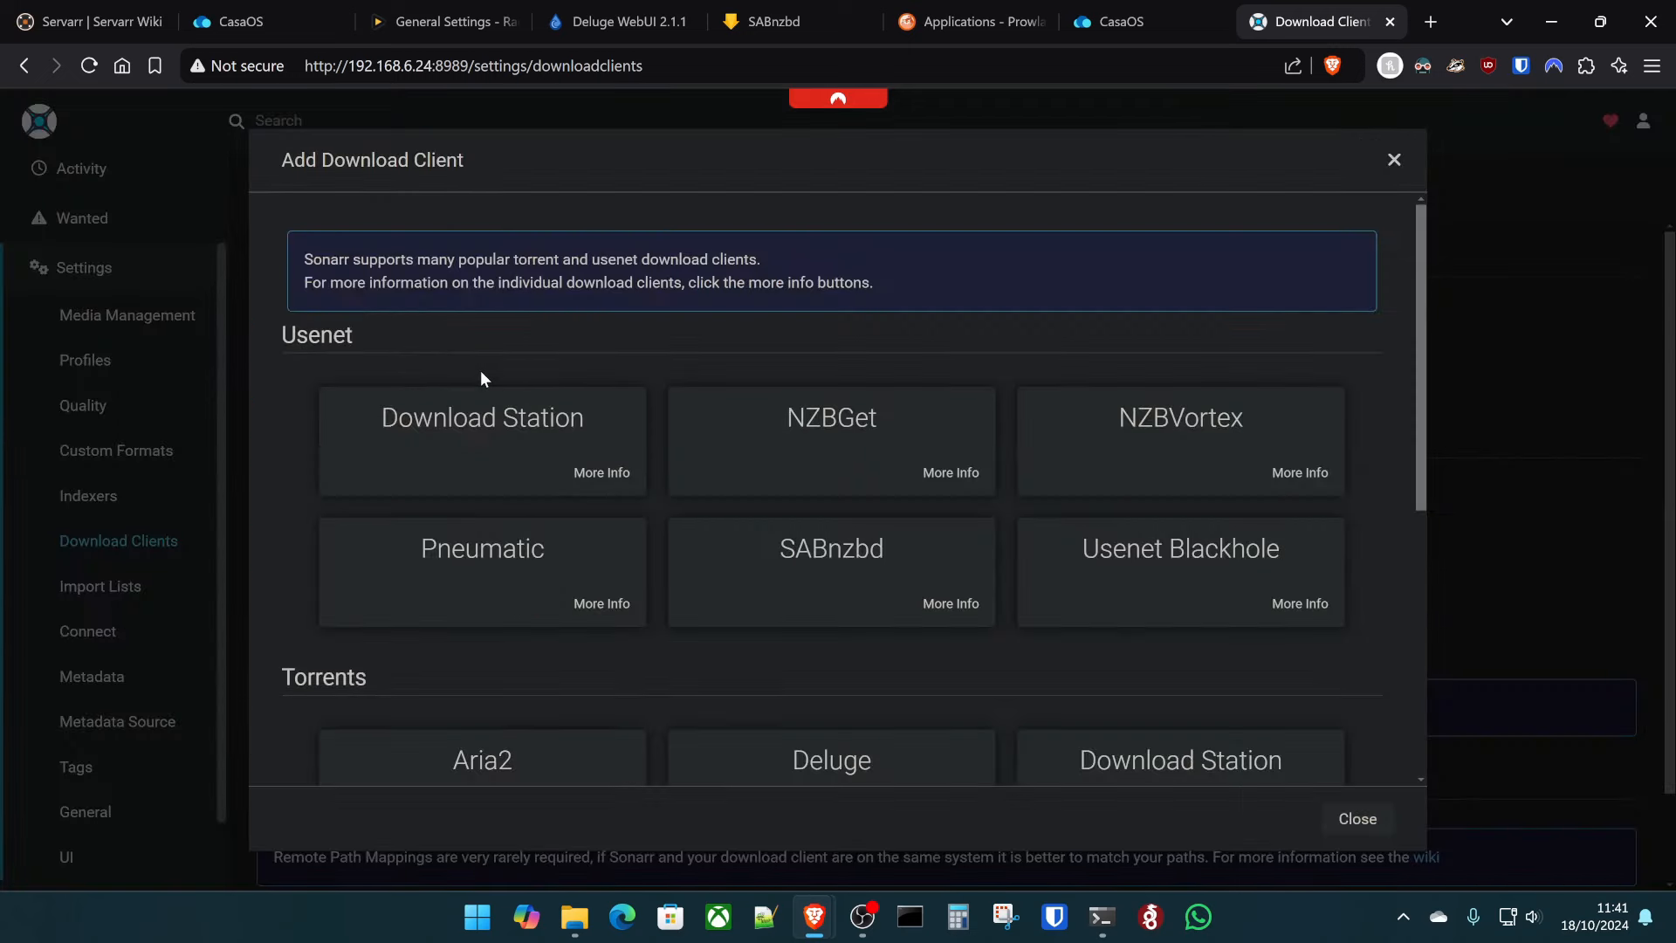
{"action": "left_click", "coordinate": [789, 543]}
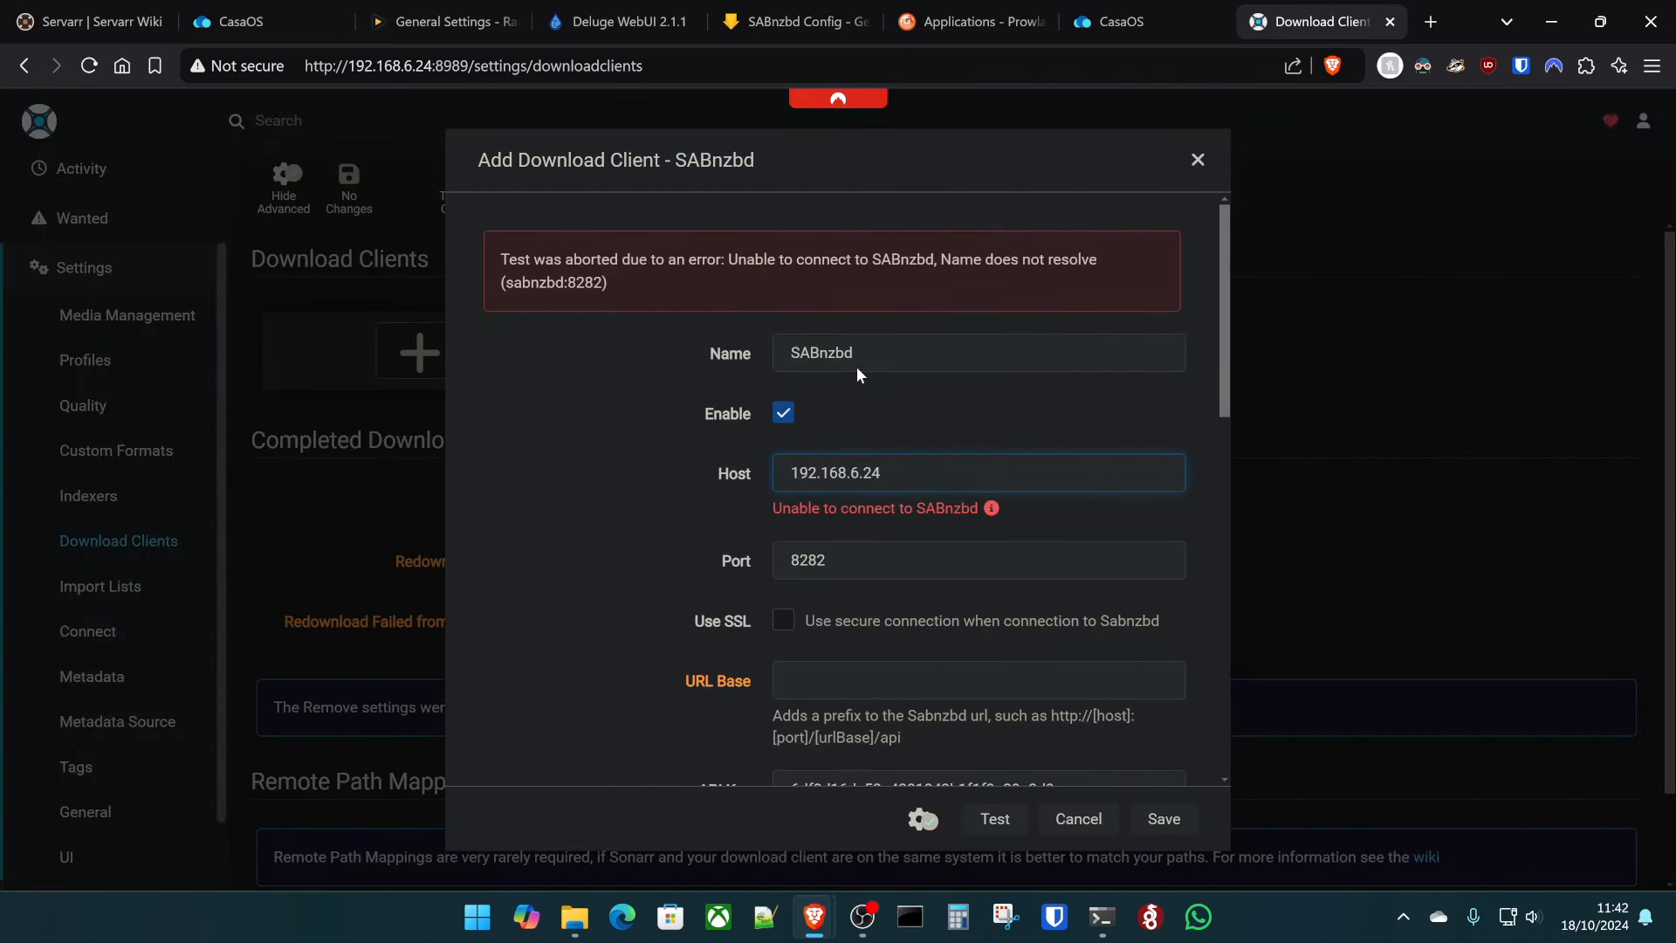
{"action": "left_click", "coordinate": [1012, 810]}
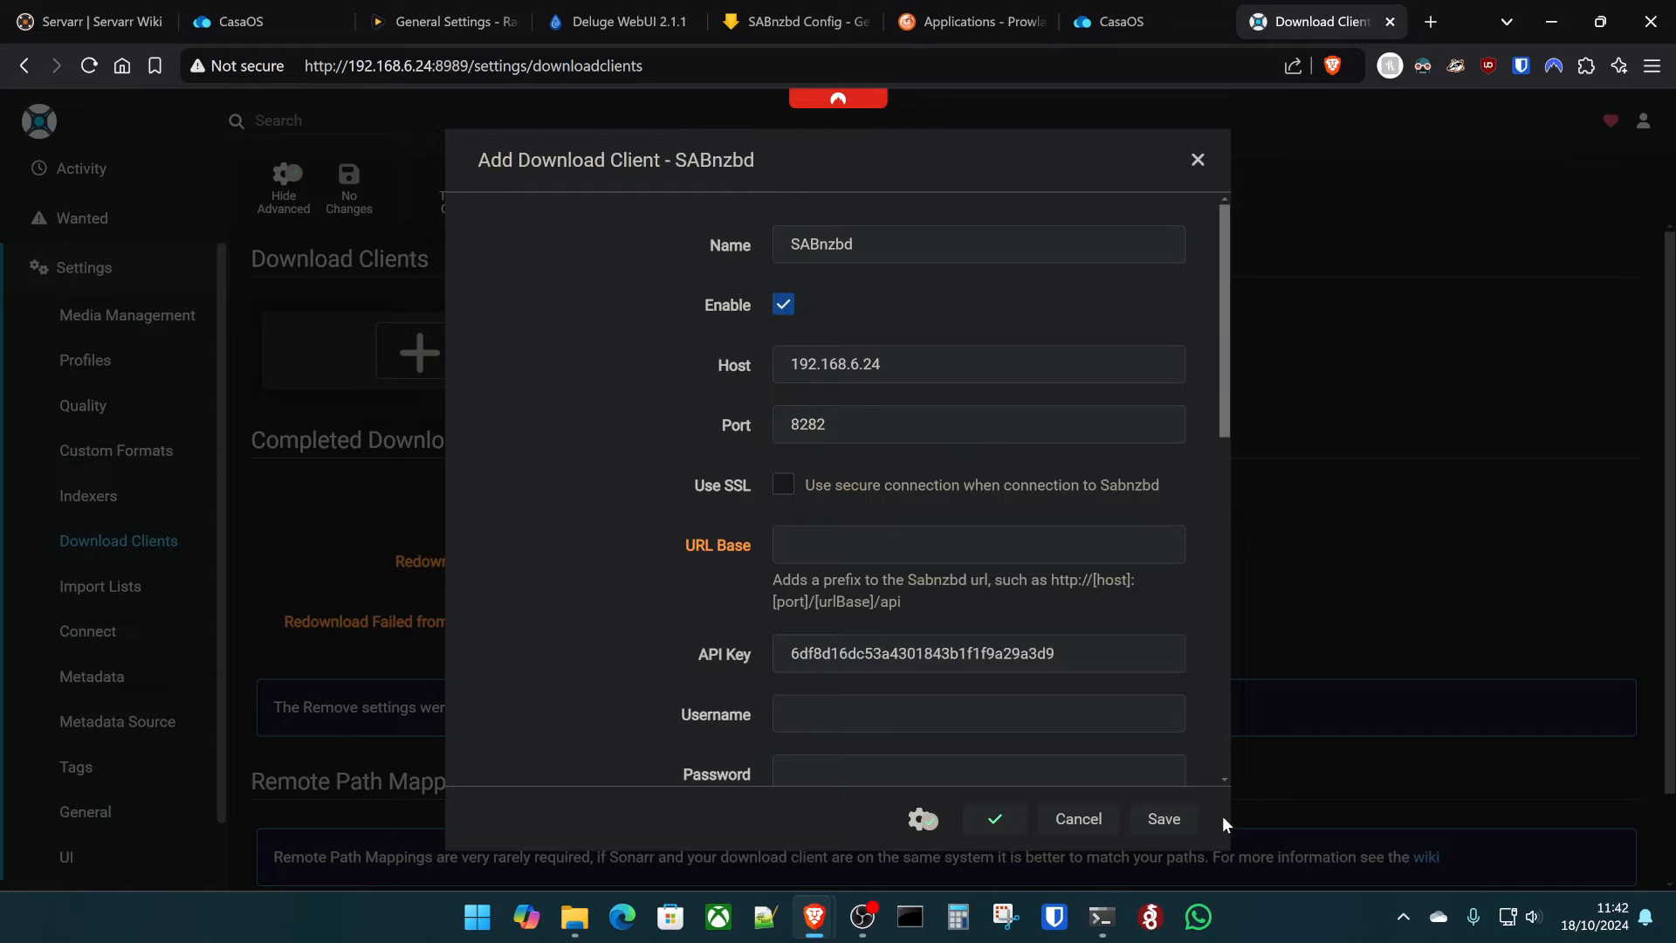
{"action": "left_click", "coordinate": [1166, 818]}
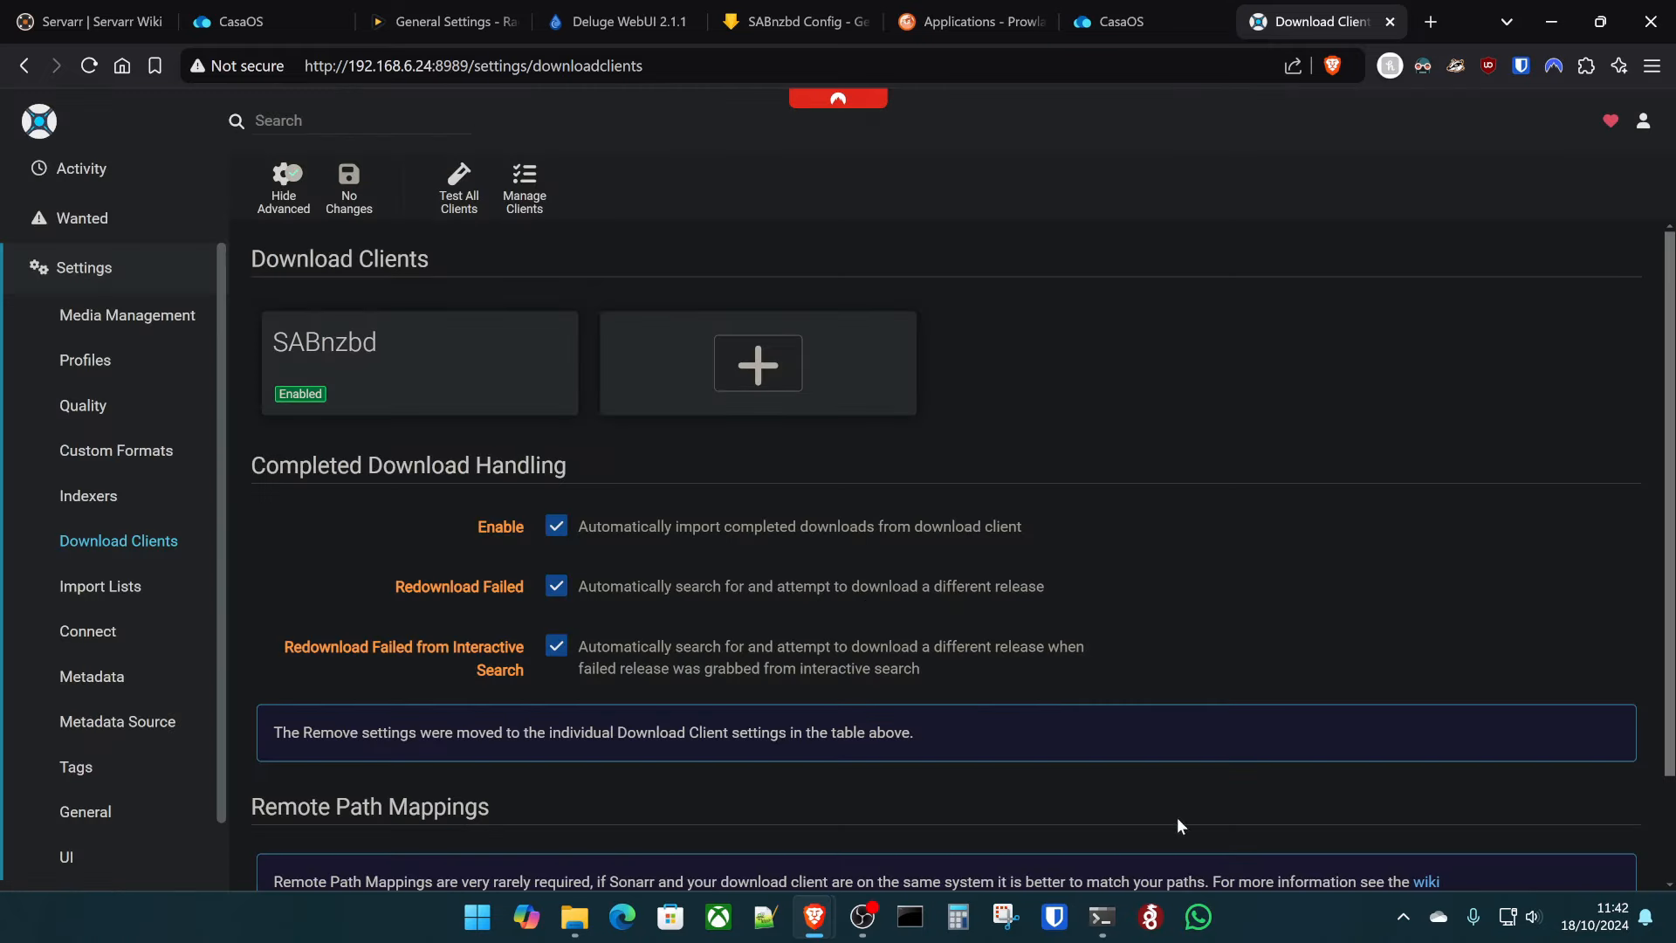
- Add a Deluge client at host 192.168.6.24 with a re-entered password, then test and save it
{"action": "left_click", "coordinate": [815, 414]}
{"action": "scroll", "coordinate": [831, 437], "scroll_direction": "down", "scroll_amount": 4}
{"action": "left_click", "coordinate": [853, 474]}
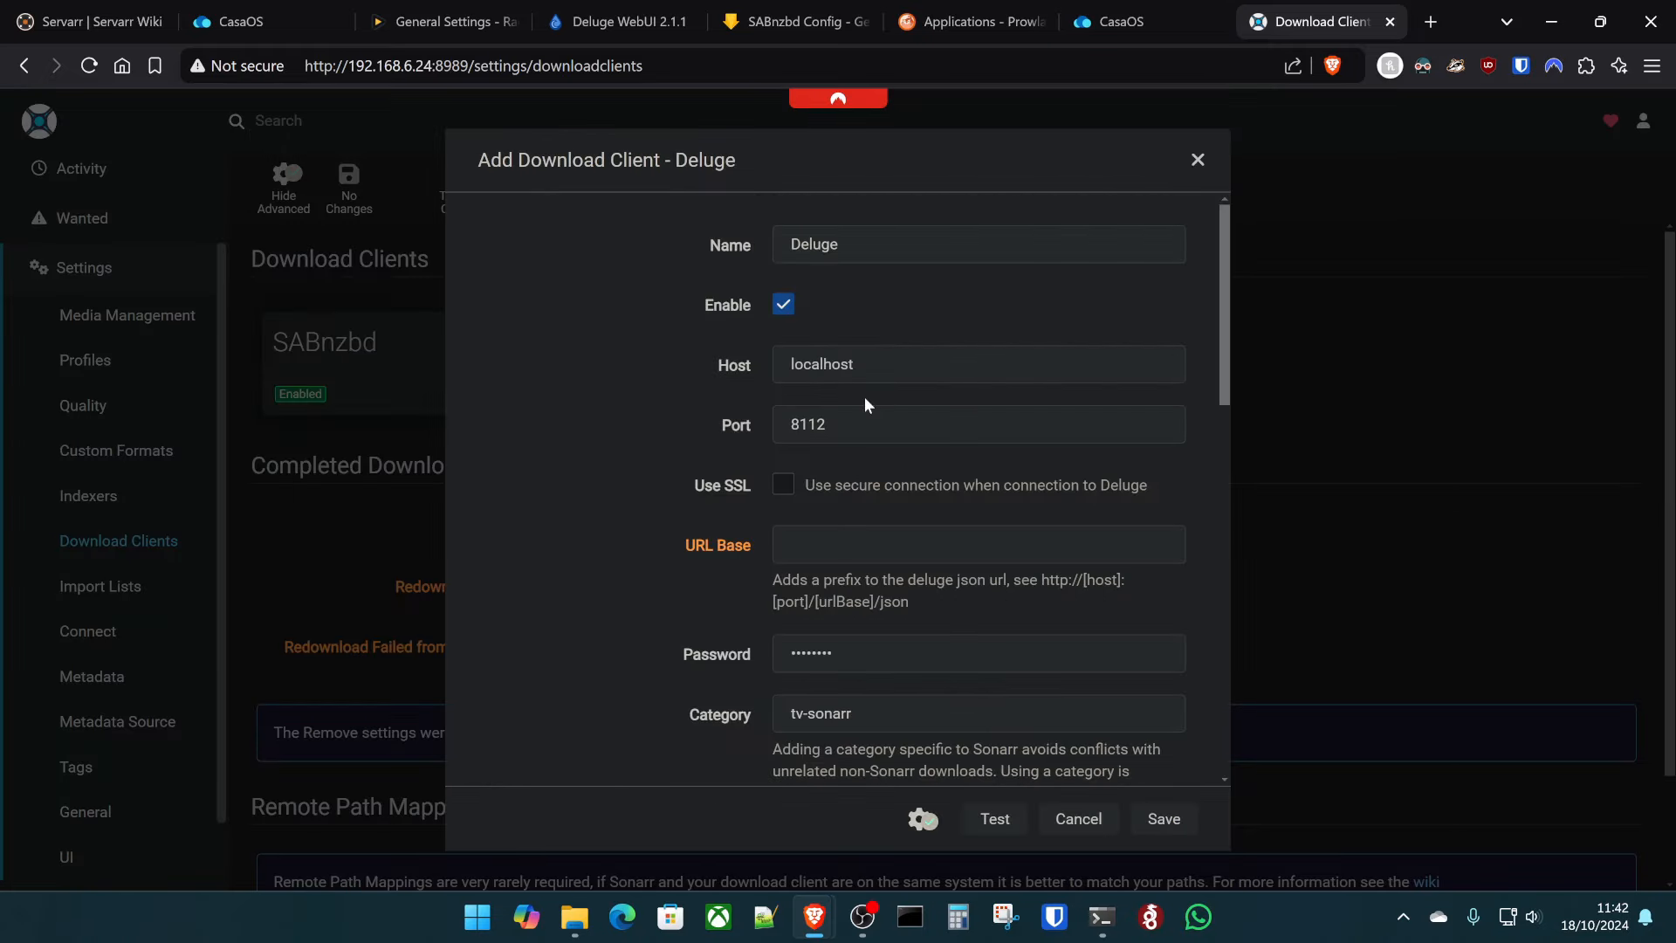
{"action": "double_click", "coordinate": [864, 364]}
{"action": "key", "text": "BackSpace"}
{"action": "type", "text": "192.168."}
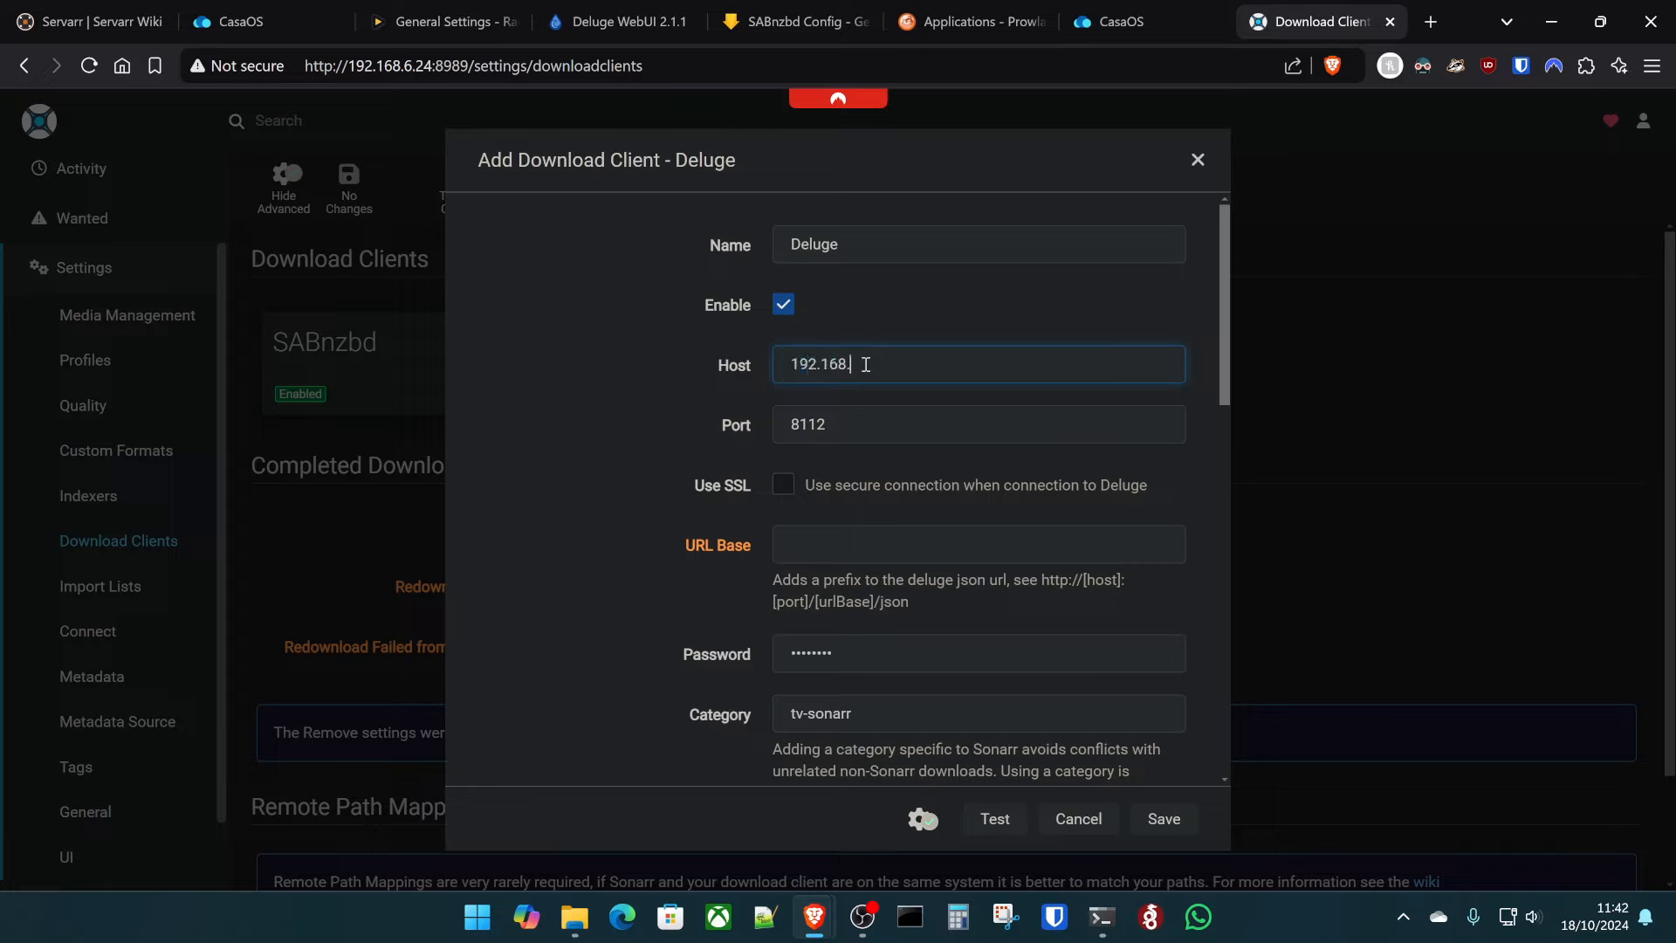
{"action": "type", "text": "6.24"}
{"action": "double_click", "coordinate": [884, 647]}
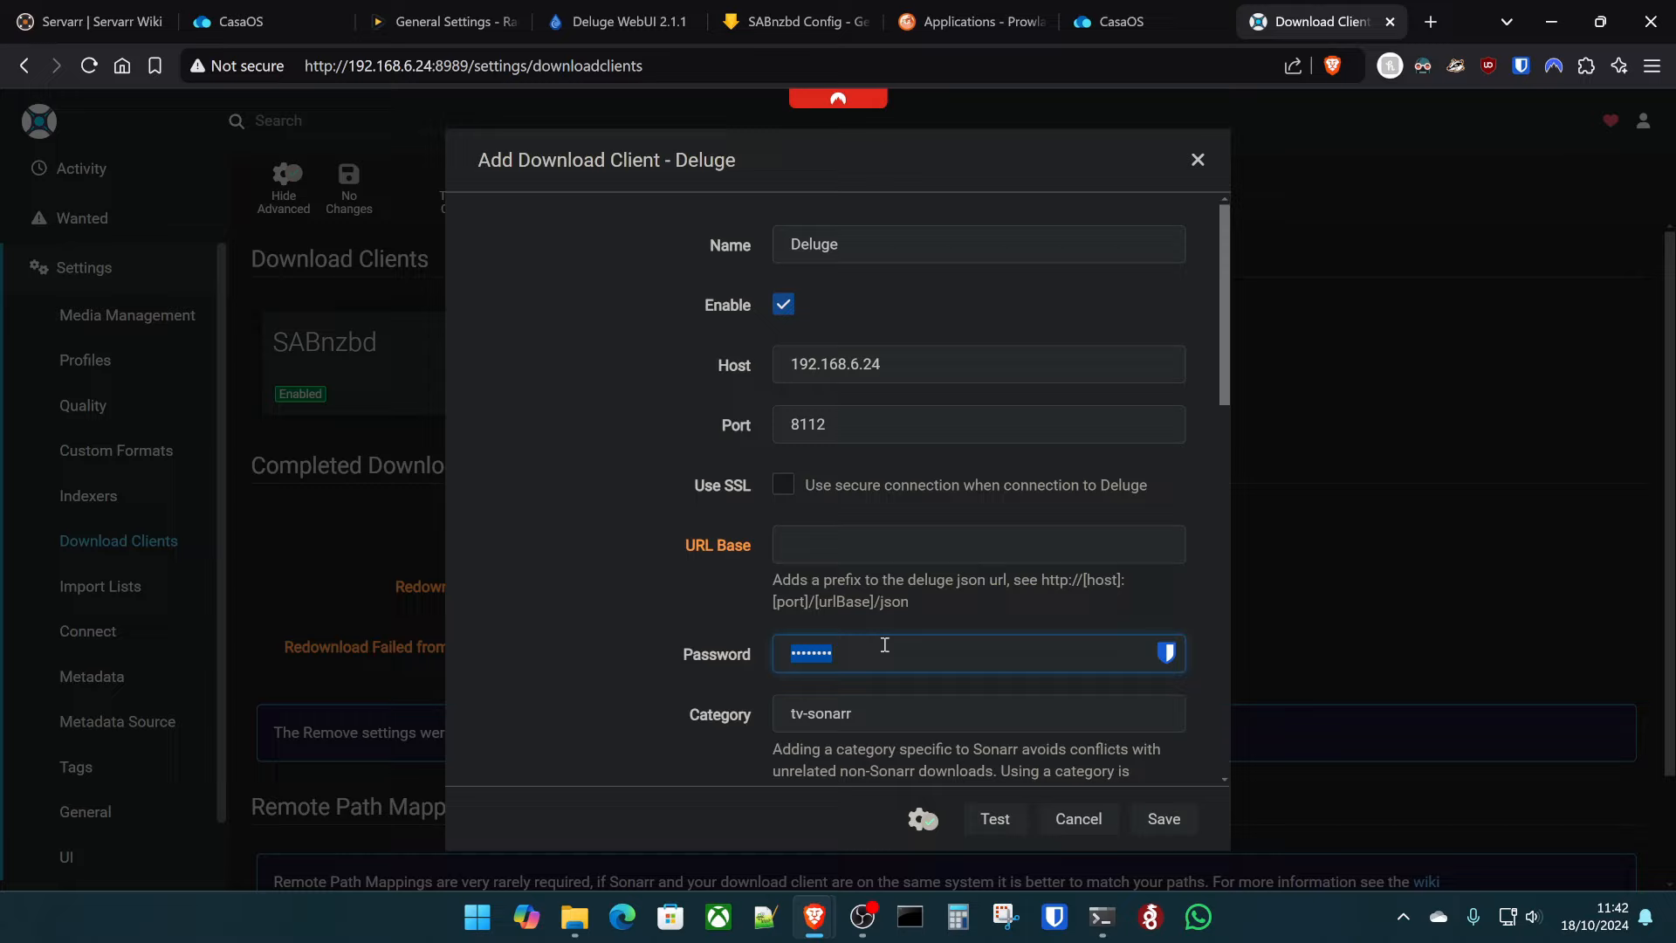
{"action": "type", "text": "d"}
{"action": "left_click", "coordinate": [1021, 826]}
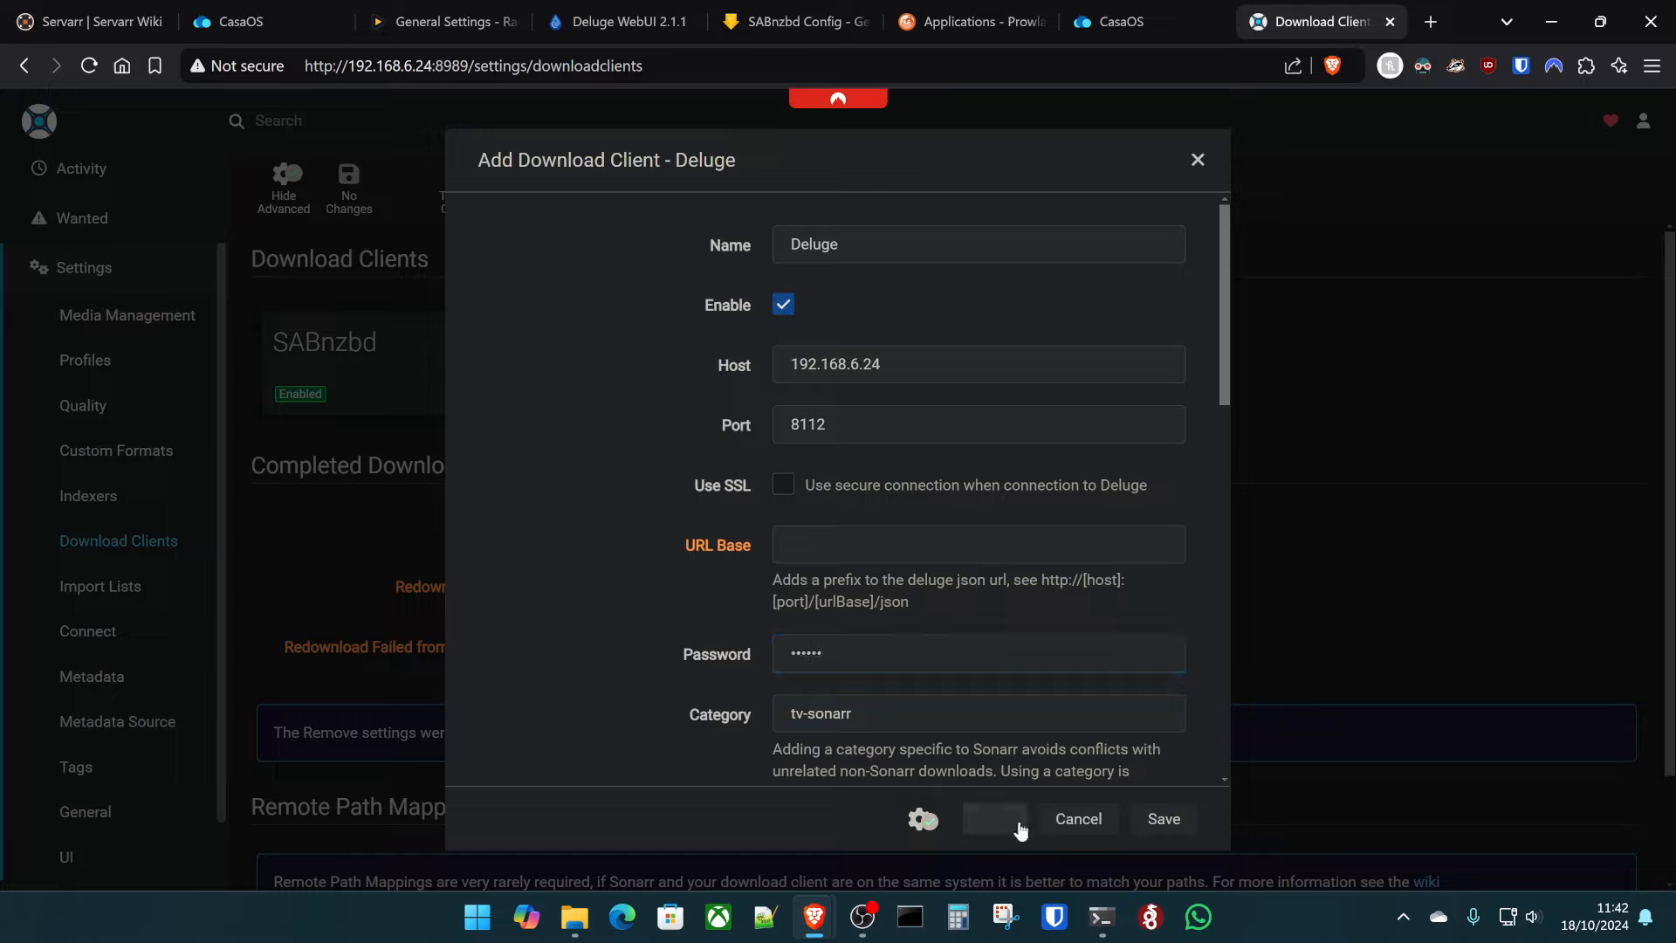
{"action": "scroll", "coordinate": [1098, 728], "scroll_direction": "down", "scroll_amount": 5}
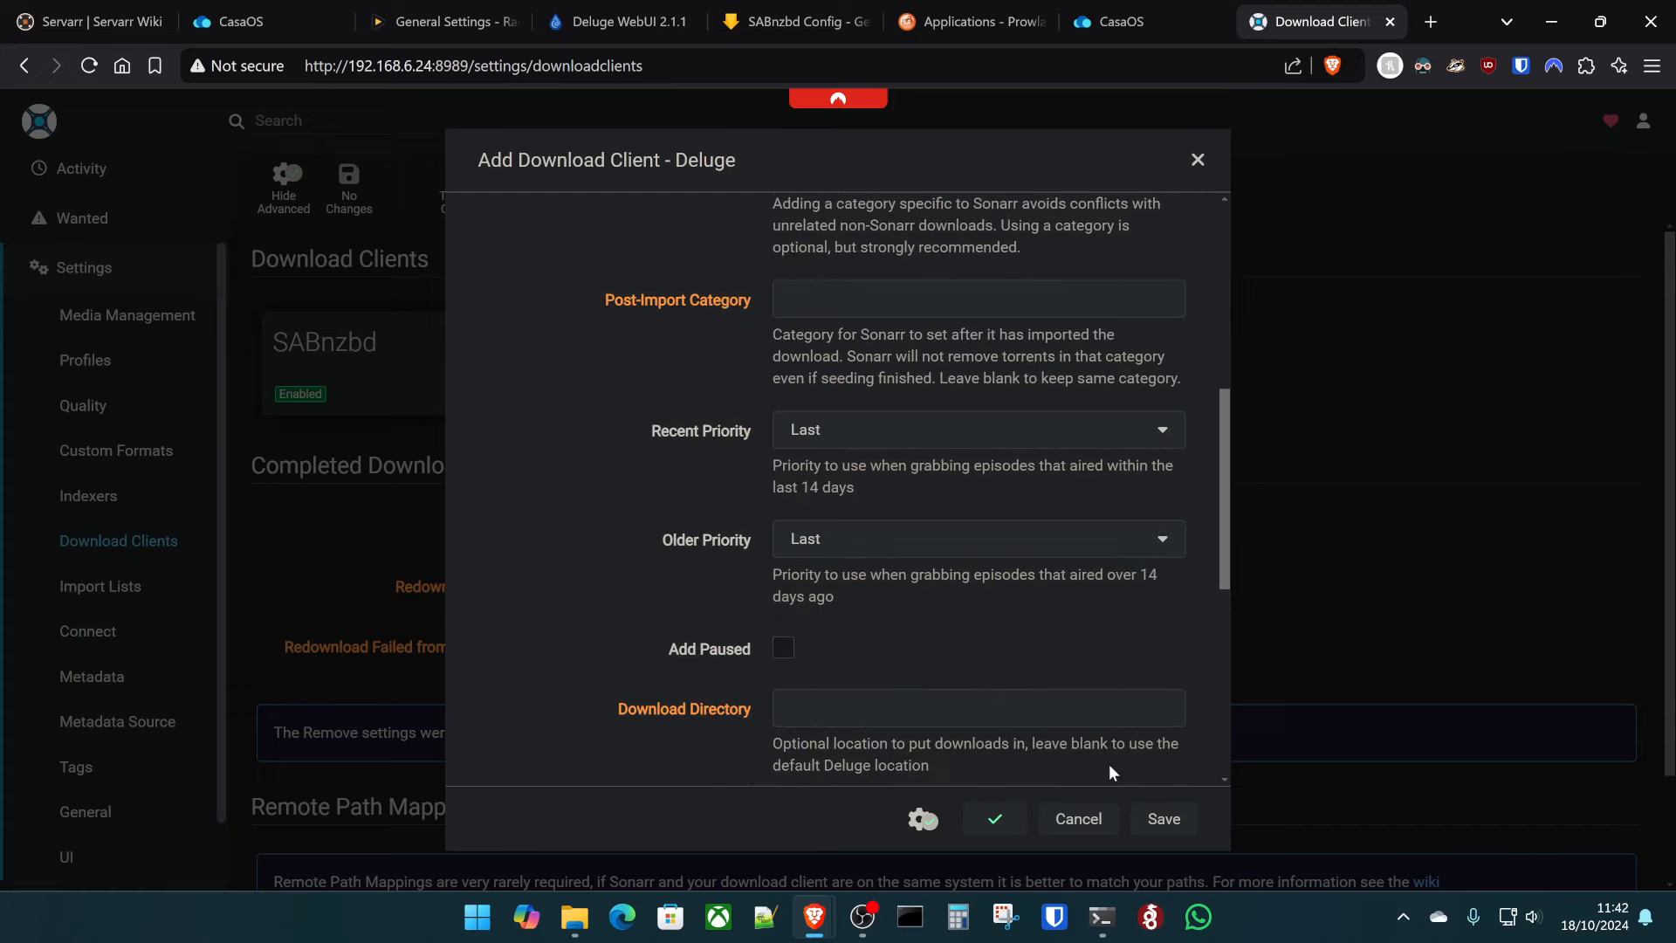
{"action": "left_click", "coordinate": [1163, 817]}
{"action": "scroll", "coordinate": [1018, 364], "scroll_direction": "down", "scroll_amount": 2}
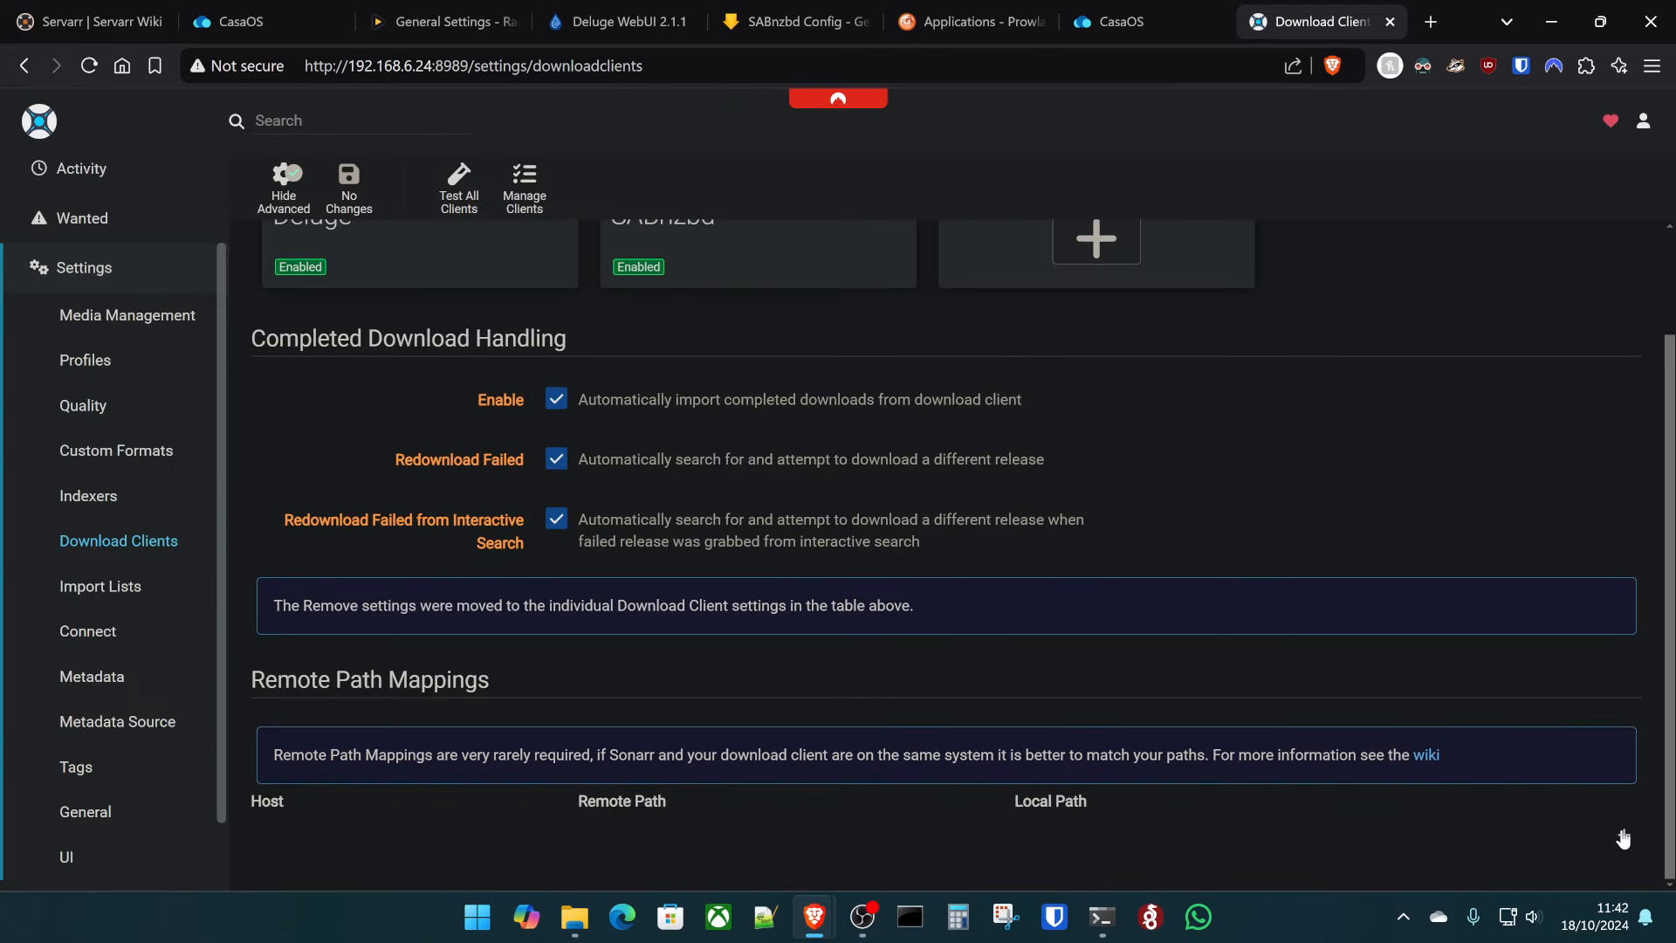
- Map remote path /home/kltech/downloads on host 192.168.6.24 to local /data/downloads/
{"action": "left_click", "coordinate": [1624, 835]}
{"action": "left_click", "coordinate": [846, 347]}
{"action": "left_click", "coordinate": [904, 389]}
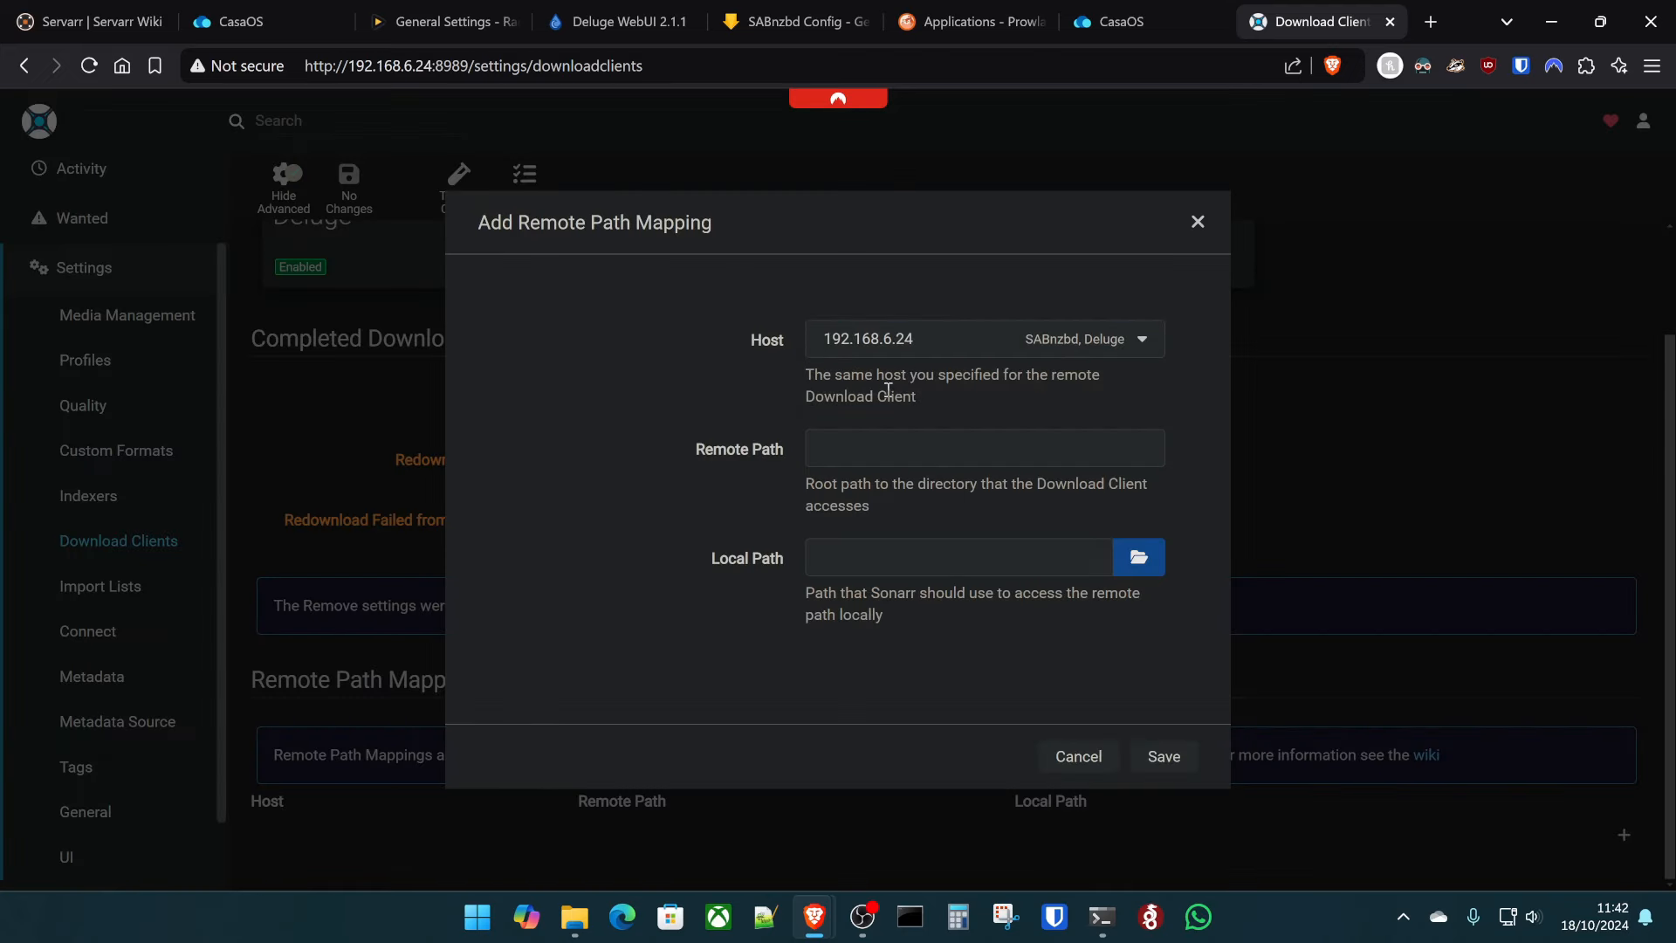
{"action": "left_click", "coordinate": [891, 443]}
{"action": "type", "text": "/home/"}
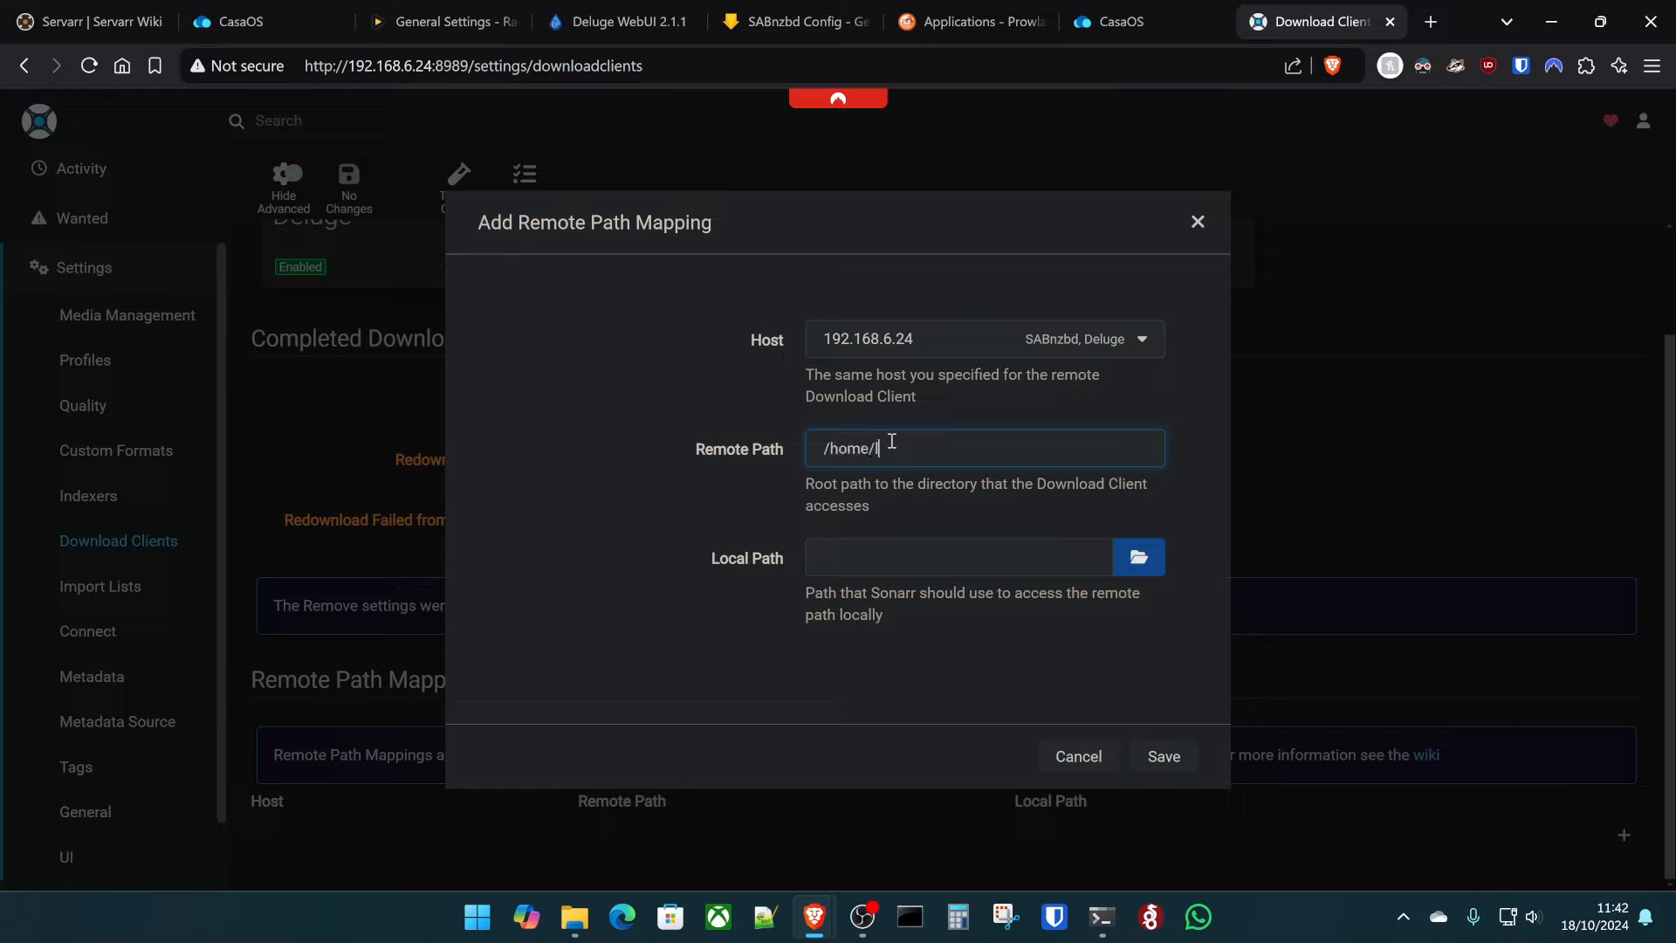
{"action": "type", "text": "kltech/downloads"}
{"action": "key", "text": "Tab"}
{"action": "type", "text": "/"}
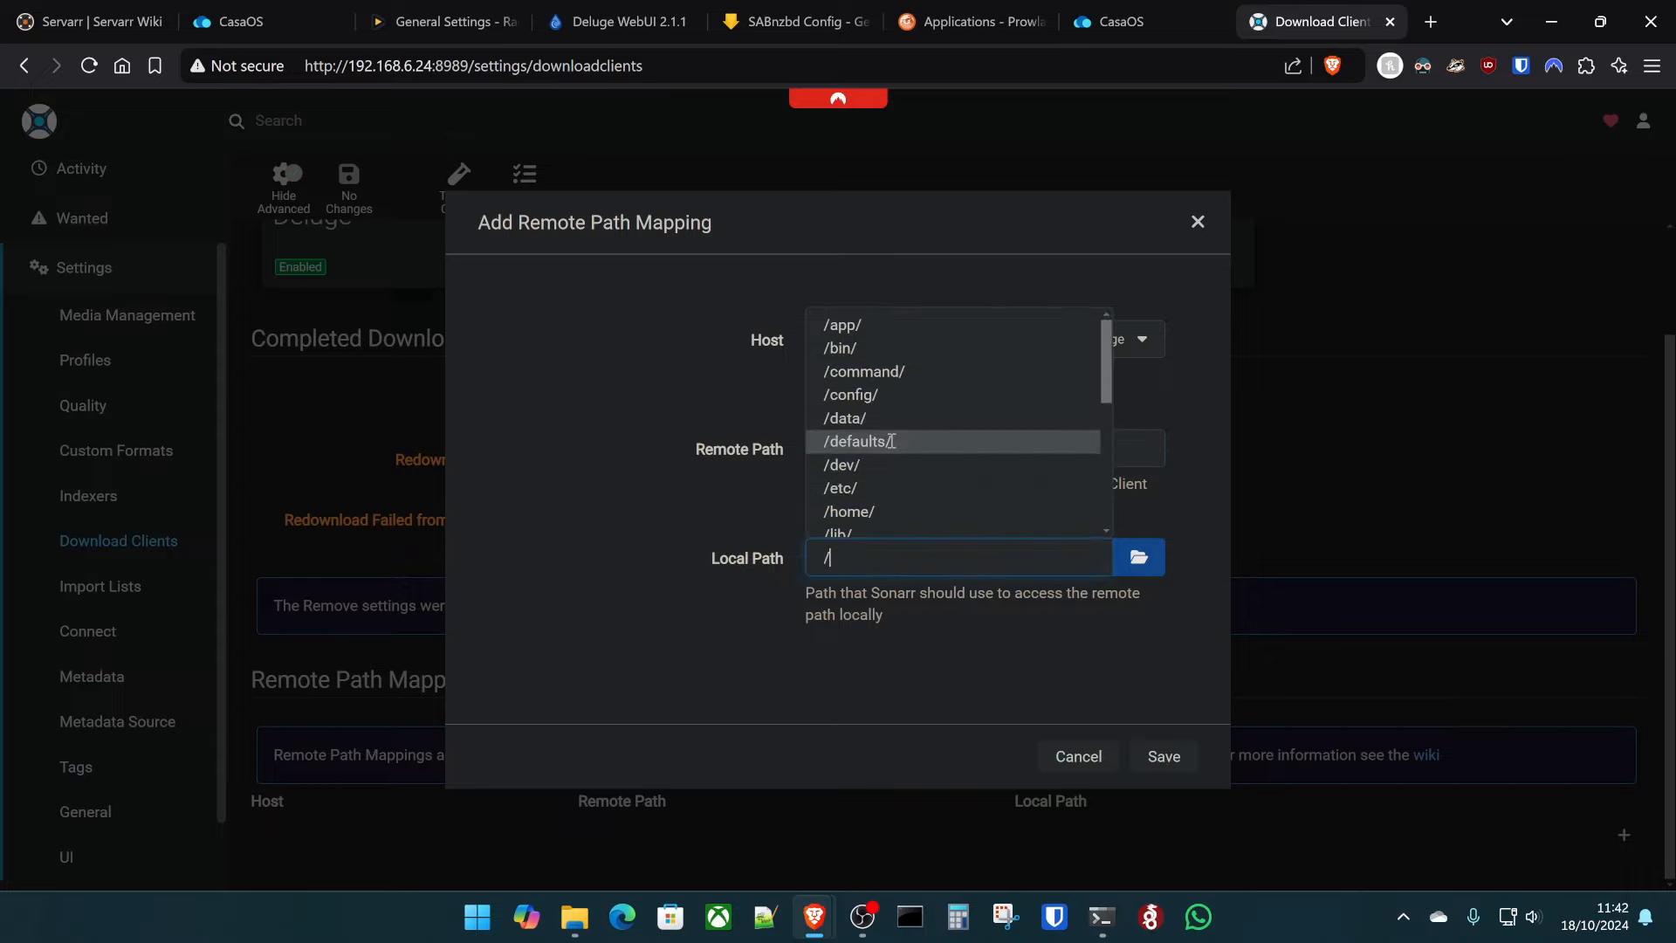
{"action": "key", "text": "Up"}
{"action": "key", "text": "Tab"}
{"action": "key", "text": "Down"}
{"action": "key", "text": "Down"}
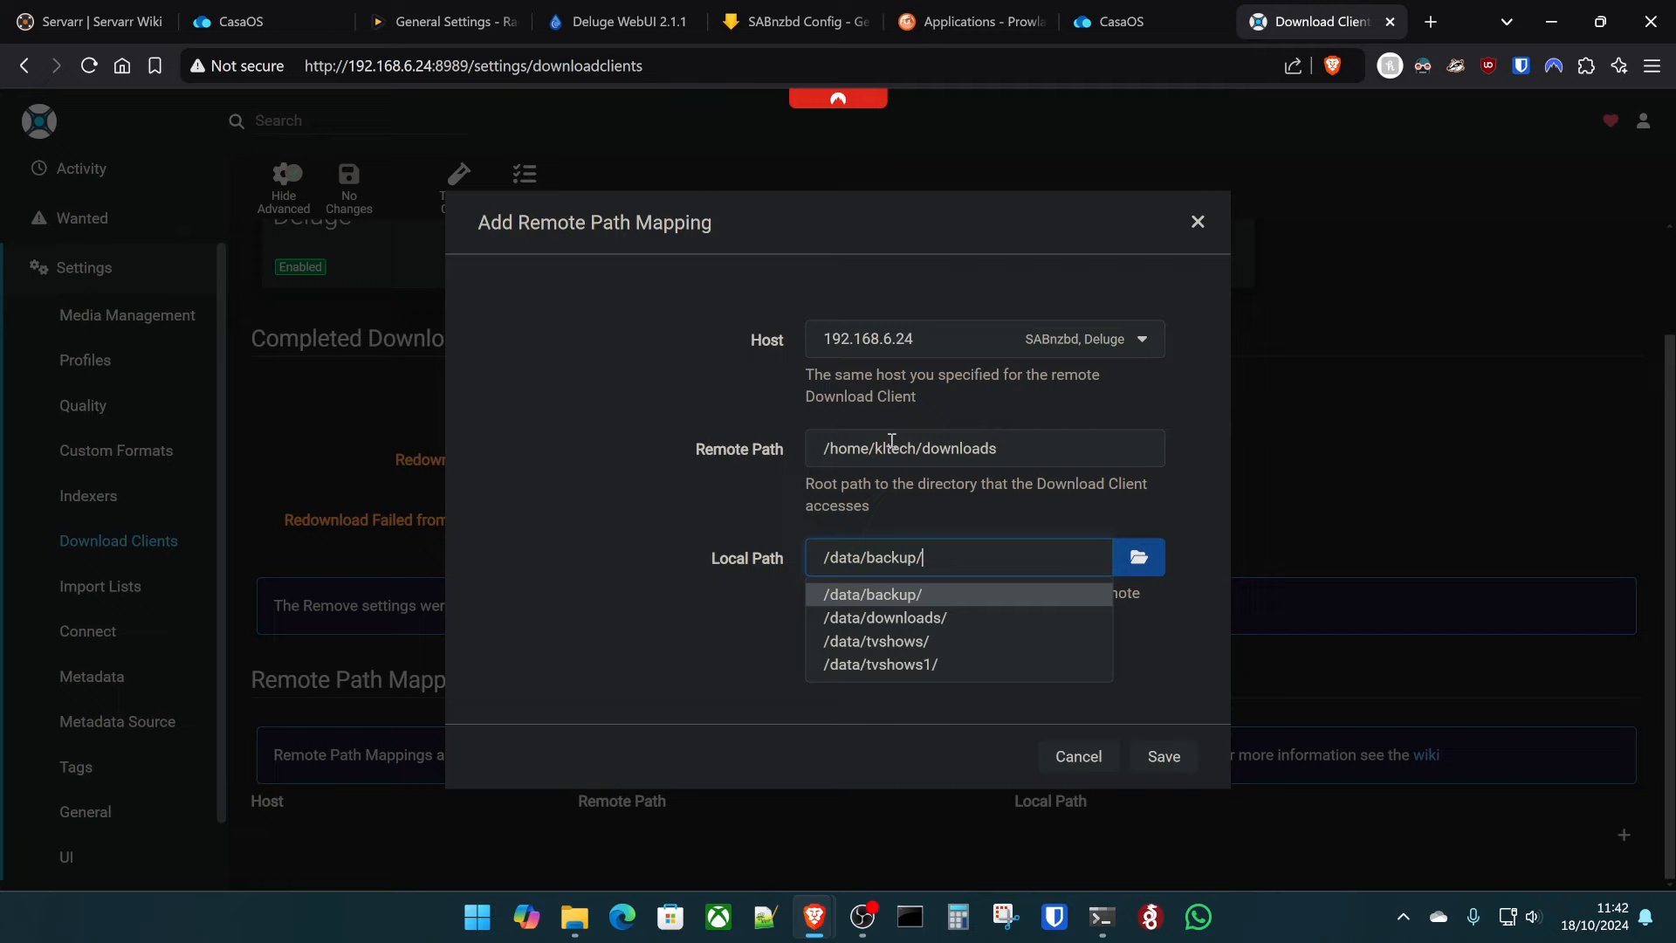
{"action": "key", "text": "Tab"}
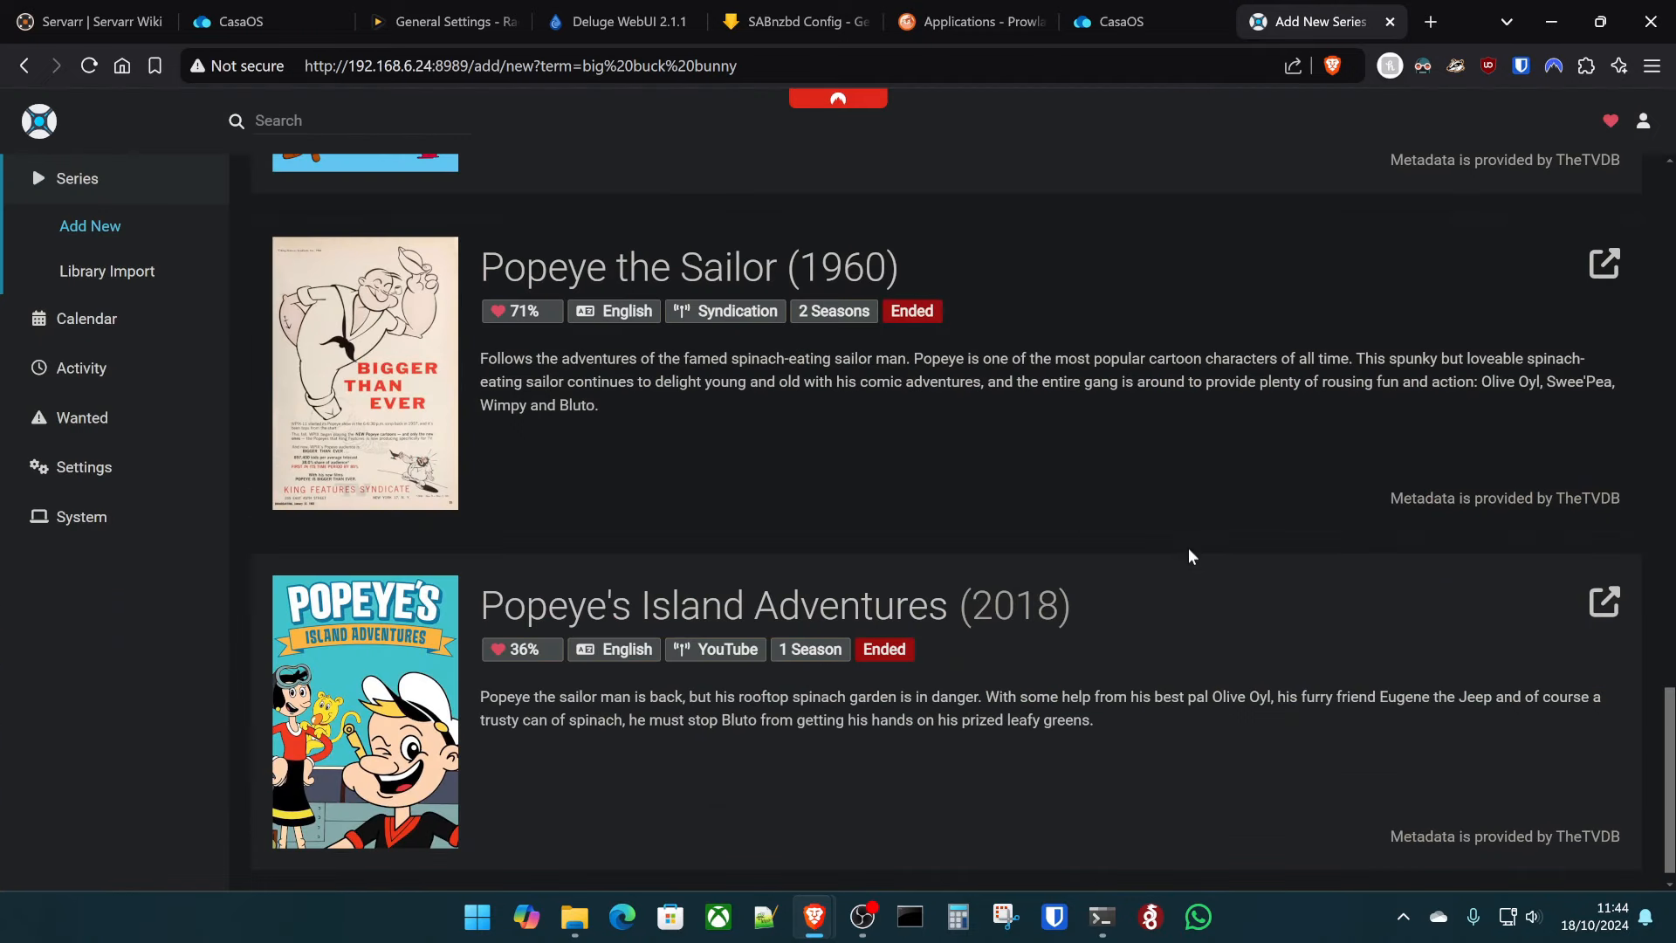
- Preview the Popeye the Sailor (1960) search result and close it without adding
{"action": "scroll", "coordinate": [1025, 553], "scroll_direction": "down", "scroll_amount": 1}
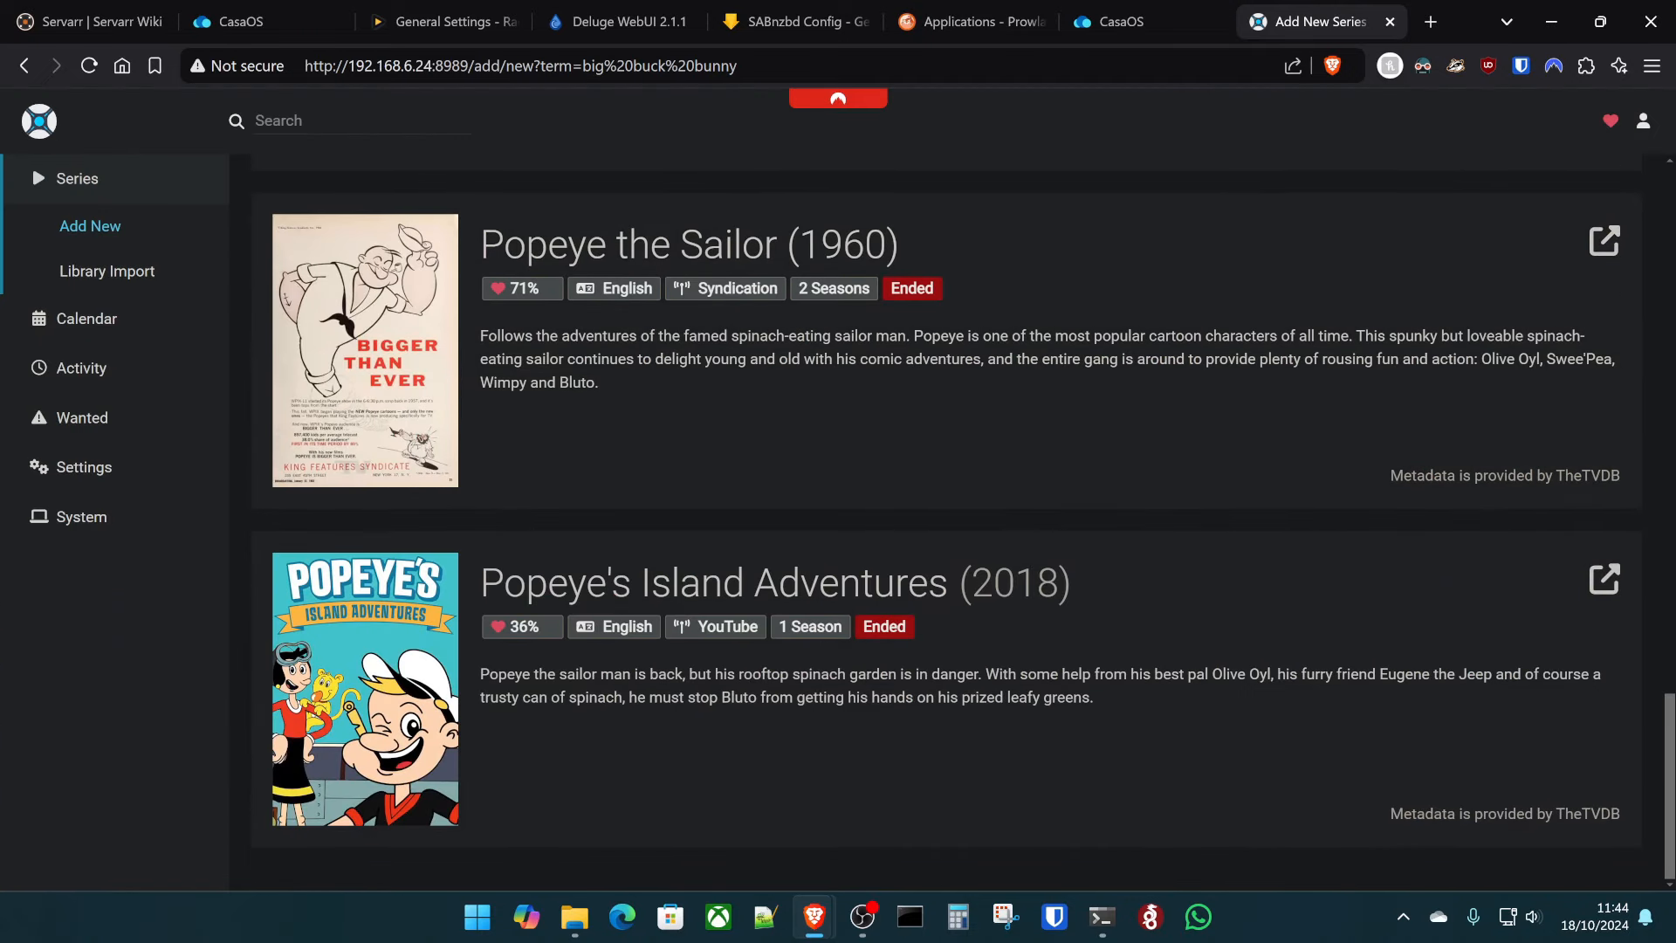
{"action": "left_click", "coordinate": [1081, 354]}
{"action": "left_click", "coordinate": [1391, 174]}
- Add /data/tvshows as a root folder on the Library Import page
{"action": "left_click", "coordinate": [131, 183]}
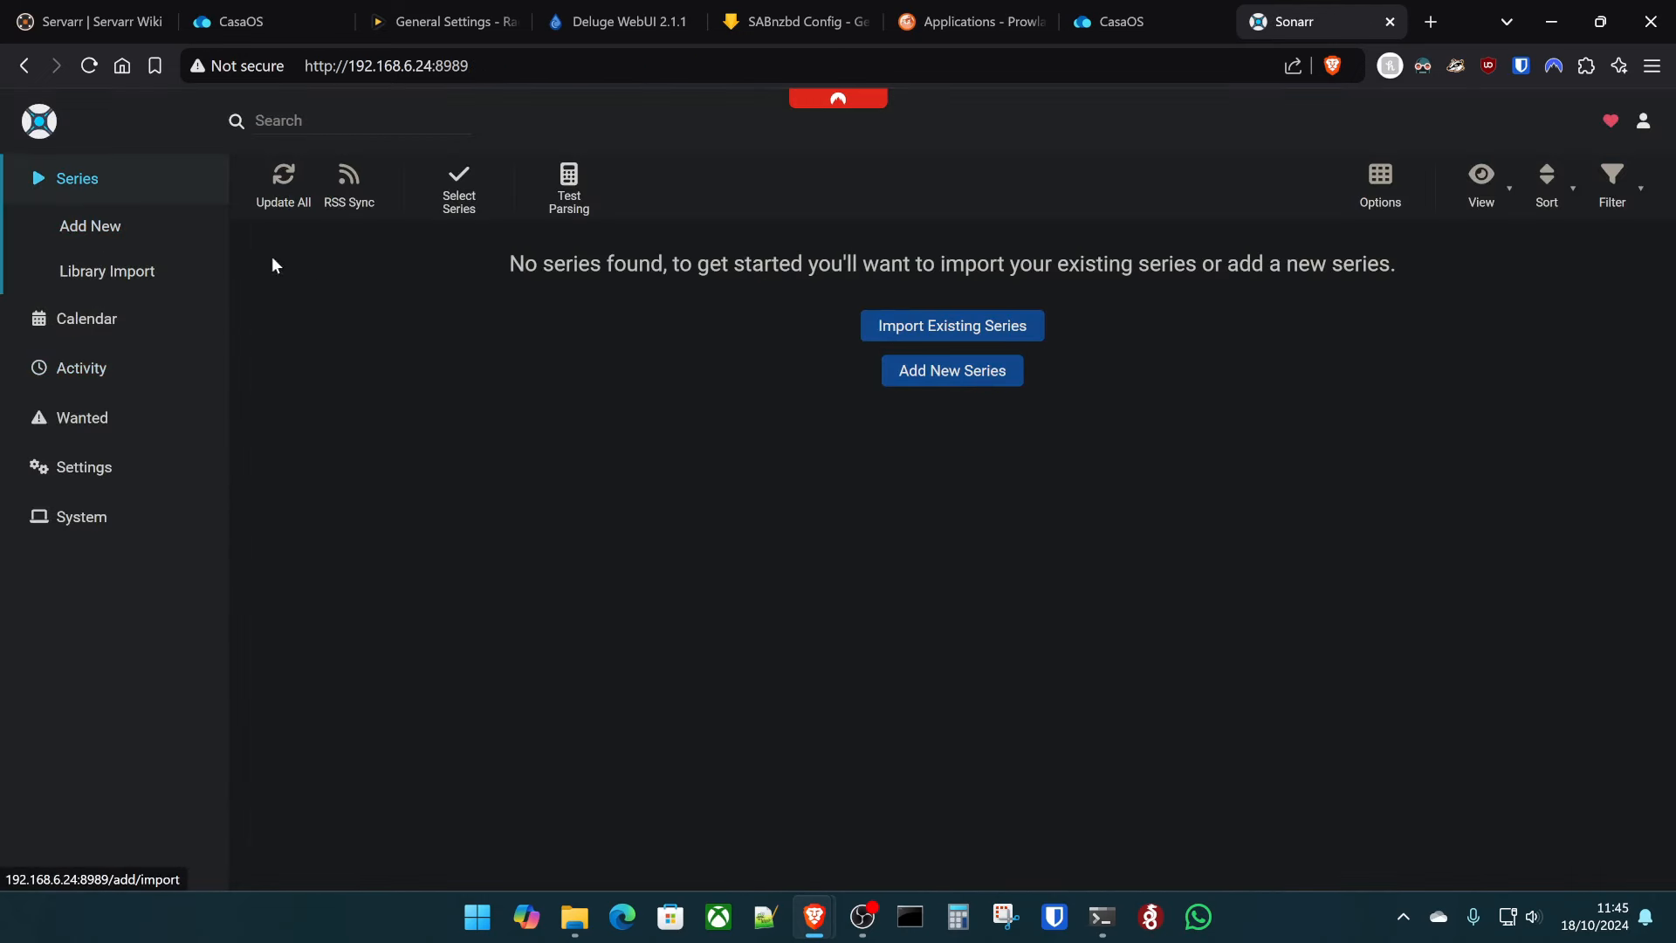
{"action": "left_click", "coordinate": [130, 273]}
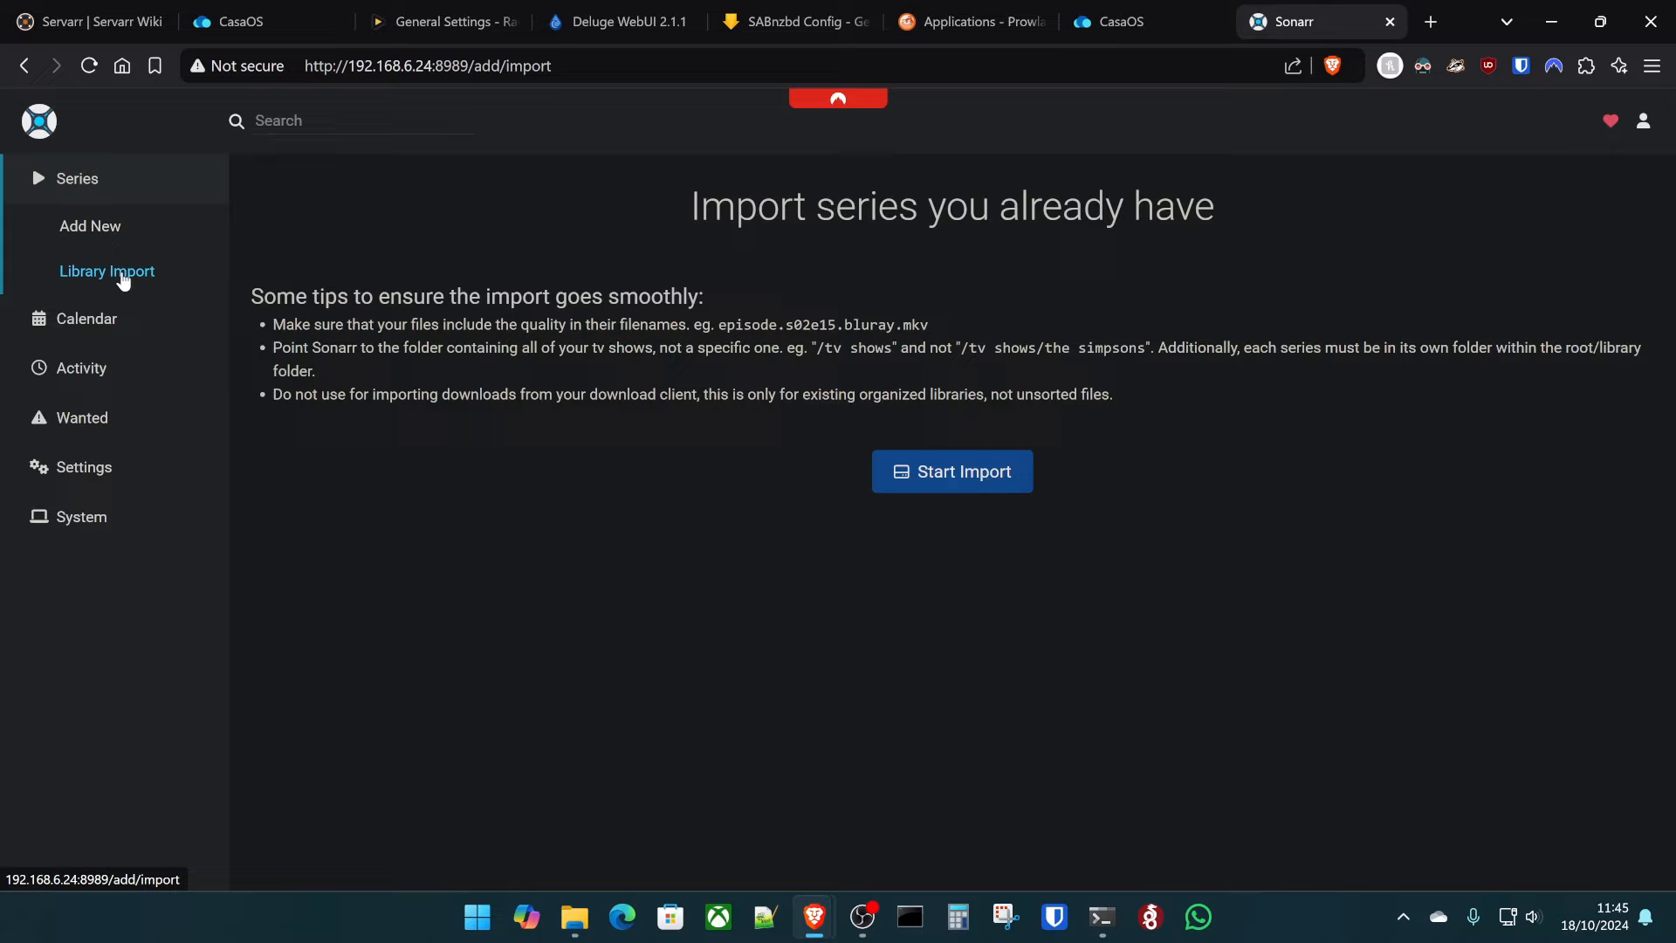
{"action": "left_click", "coordinate": [1004, 480]}
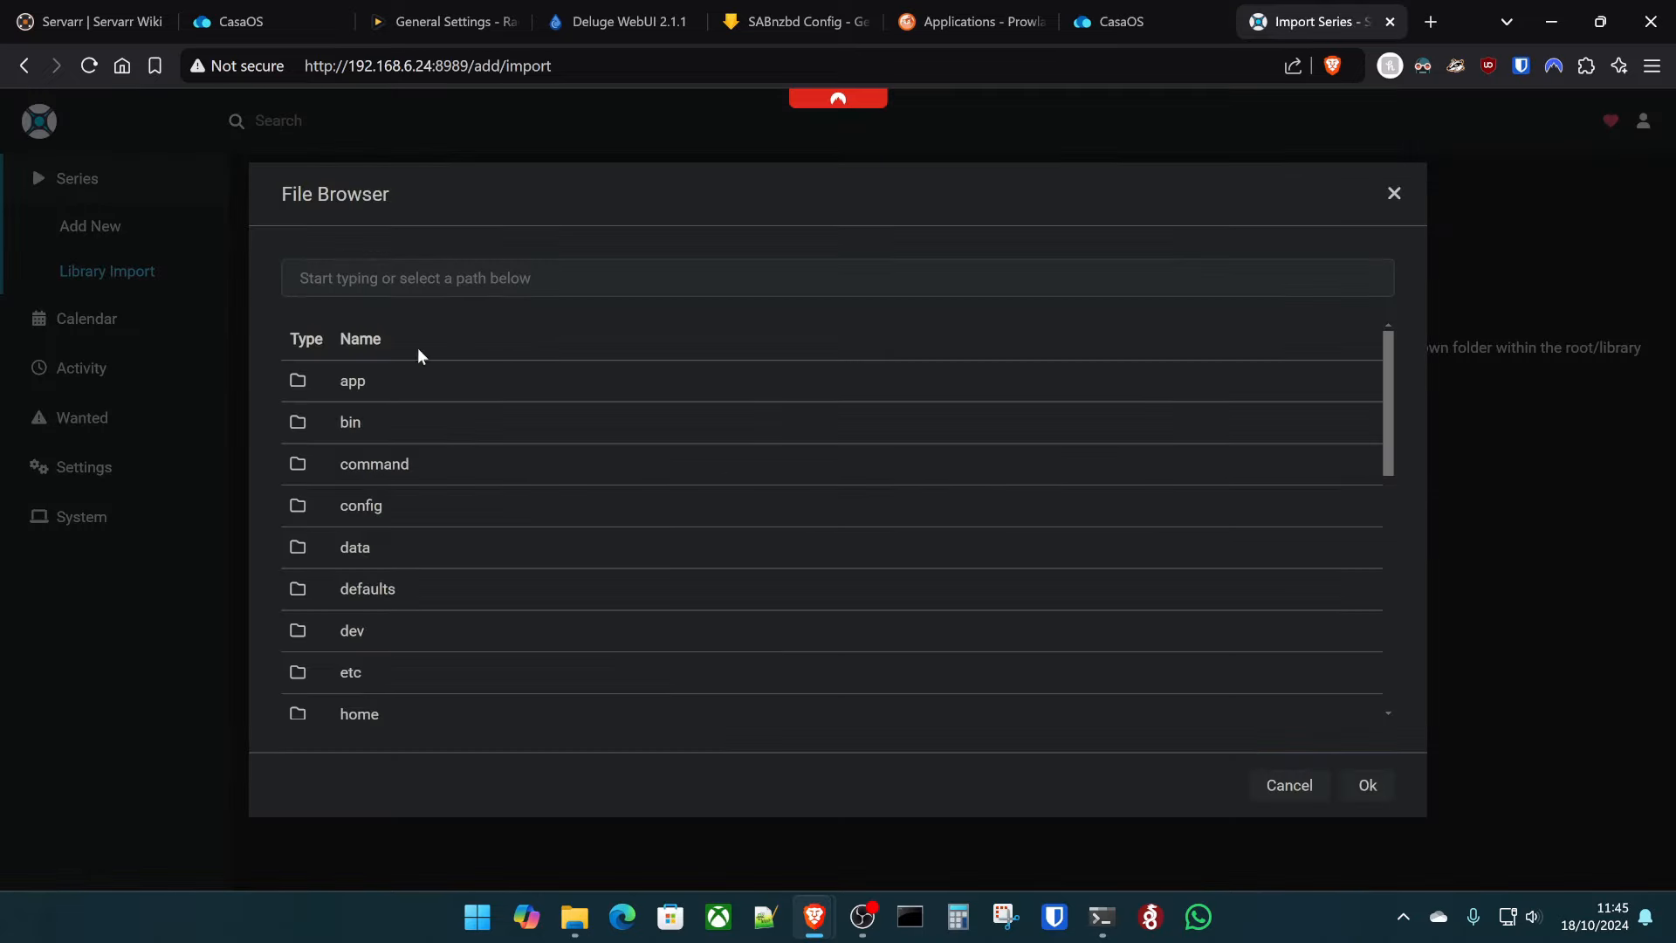
{"action": "left_click", "coordinate": [385, 558]}
{"action": "left_click", "coordinate": [384, 507]}
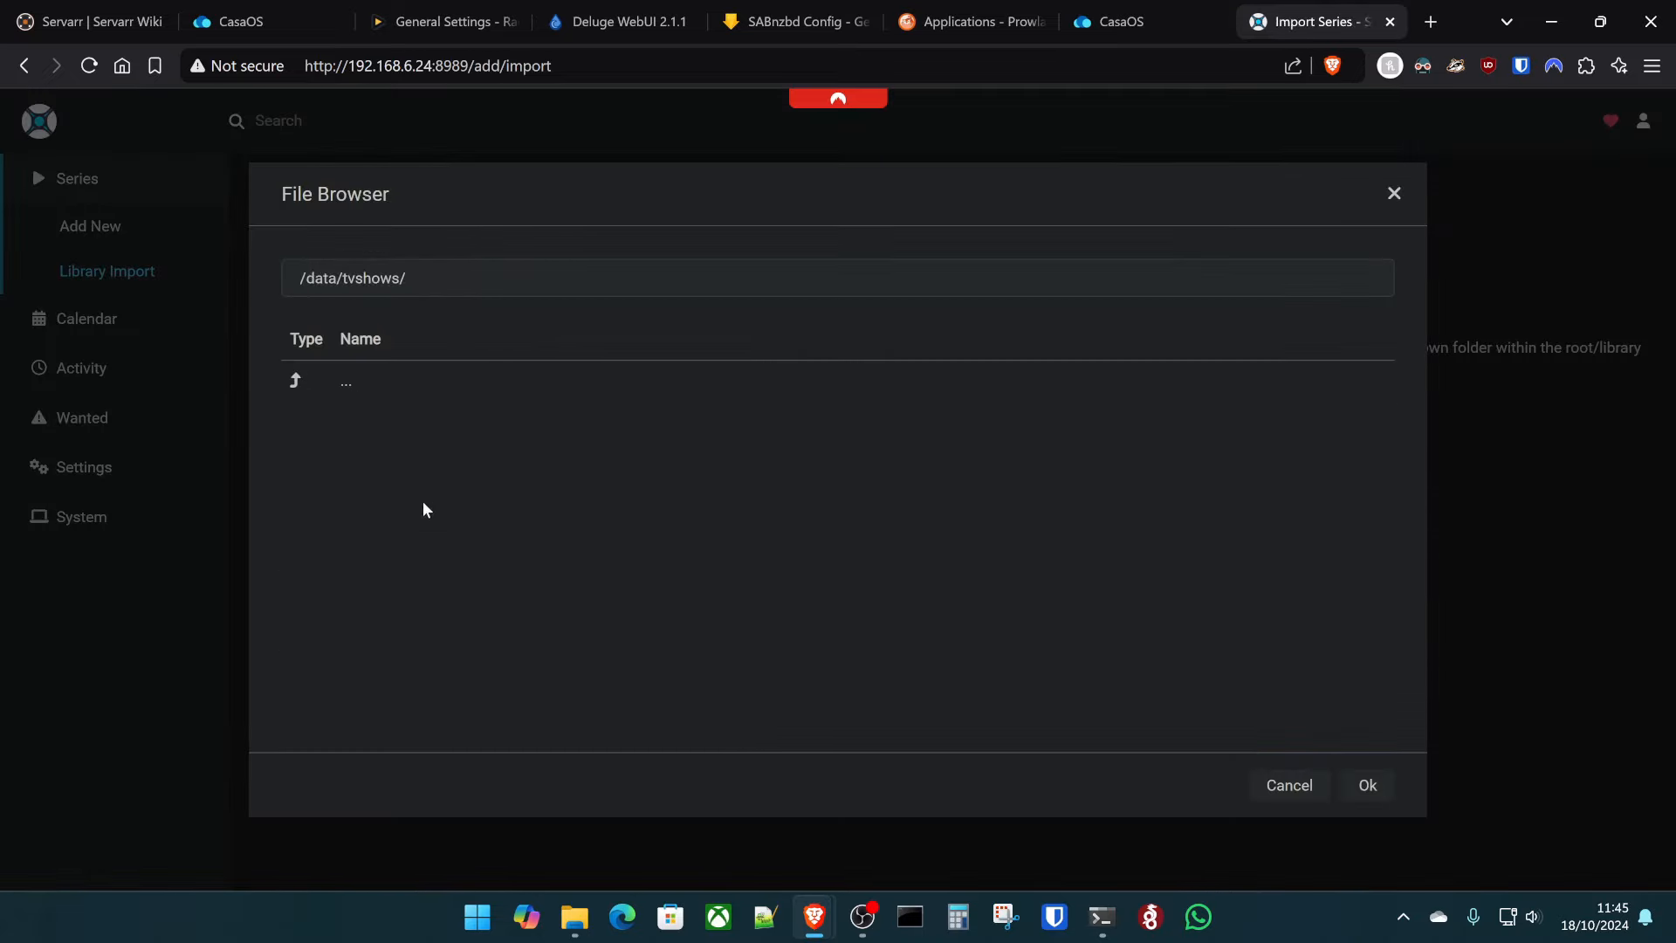
{"action": "left_click", "coordinate": [1387, 785]}
- Add /data/tvshows1 as a second root folder for library import
{"action": "left_click", "coordinate": [138, 281]}
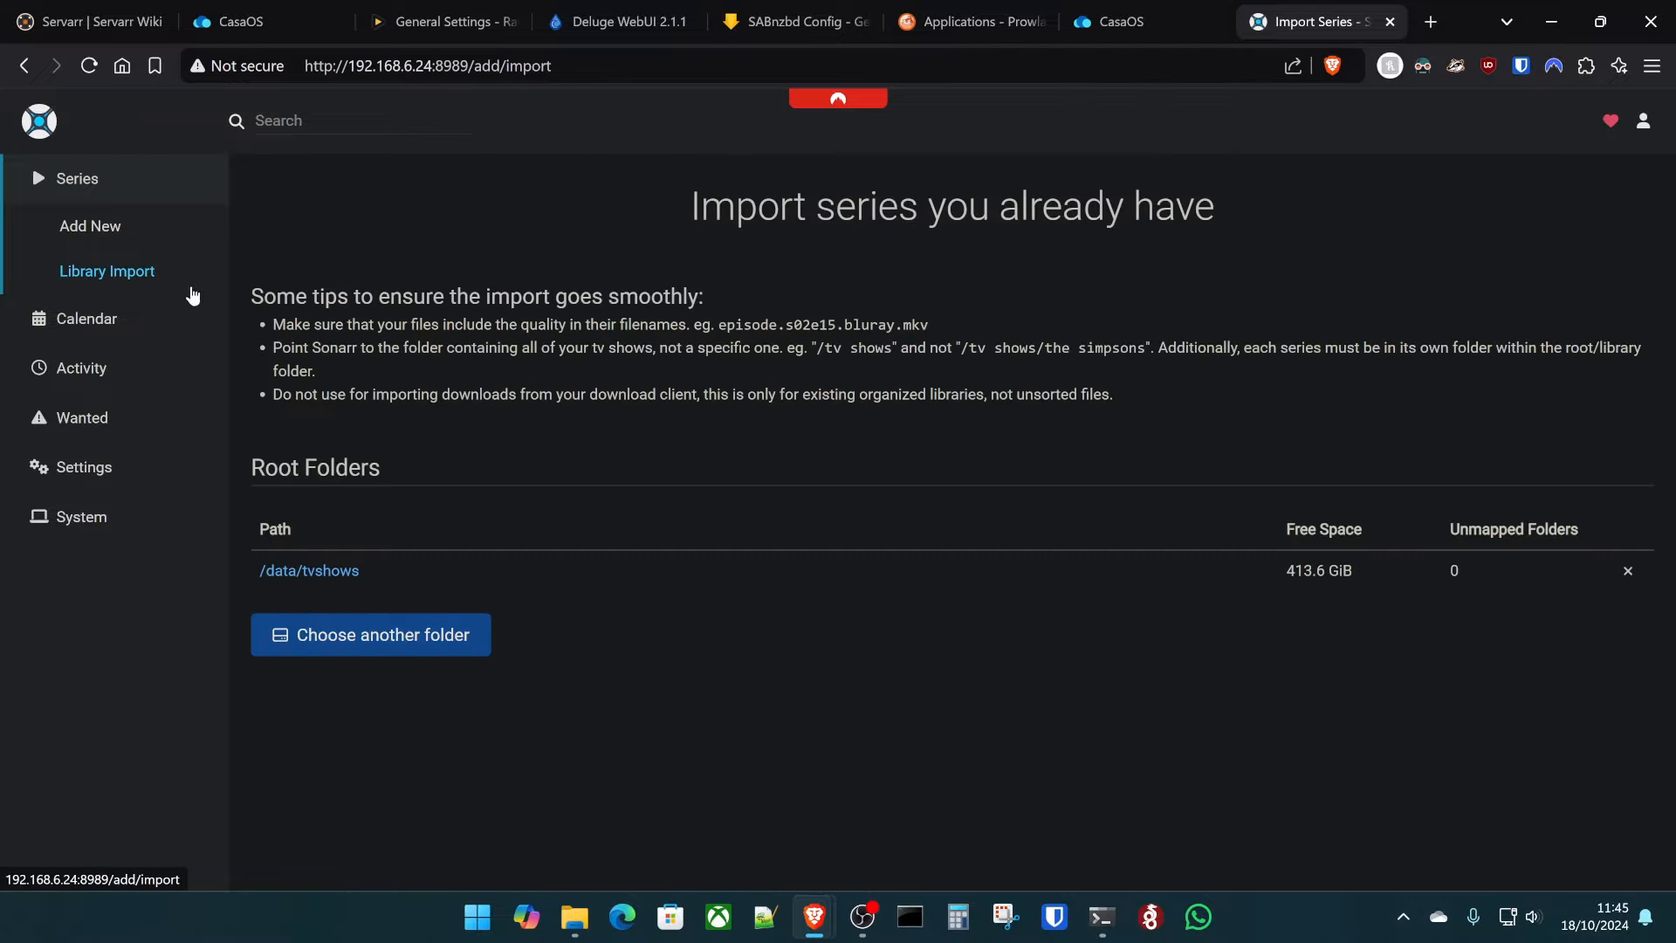
{"action": "left_click", "coordinate": [354, 655]}
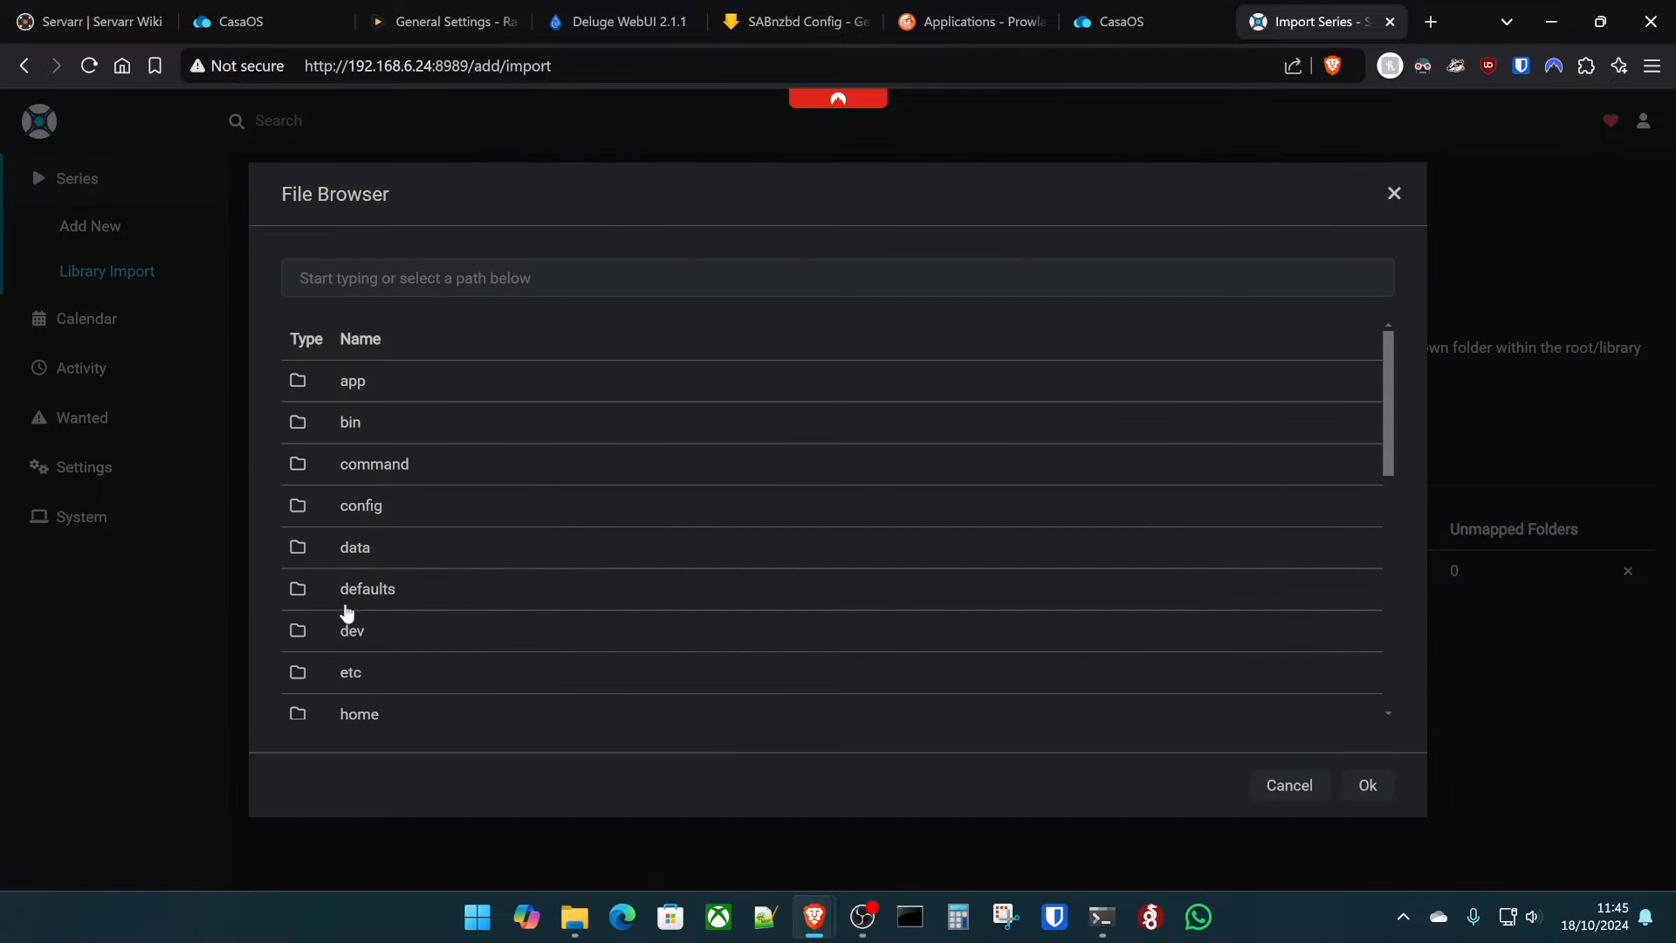
{"action": "left_click", "coordinate": [387, 548]}
{"action": "left_click", "coordinate": [392, 548]}
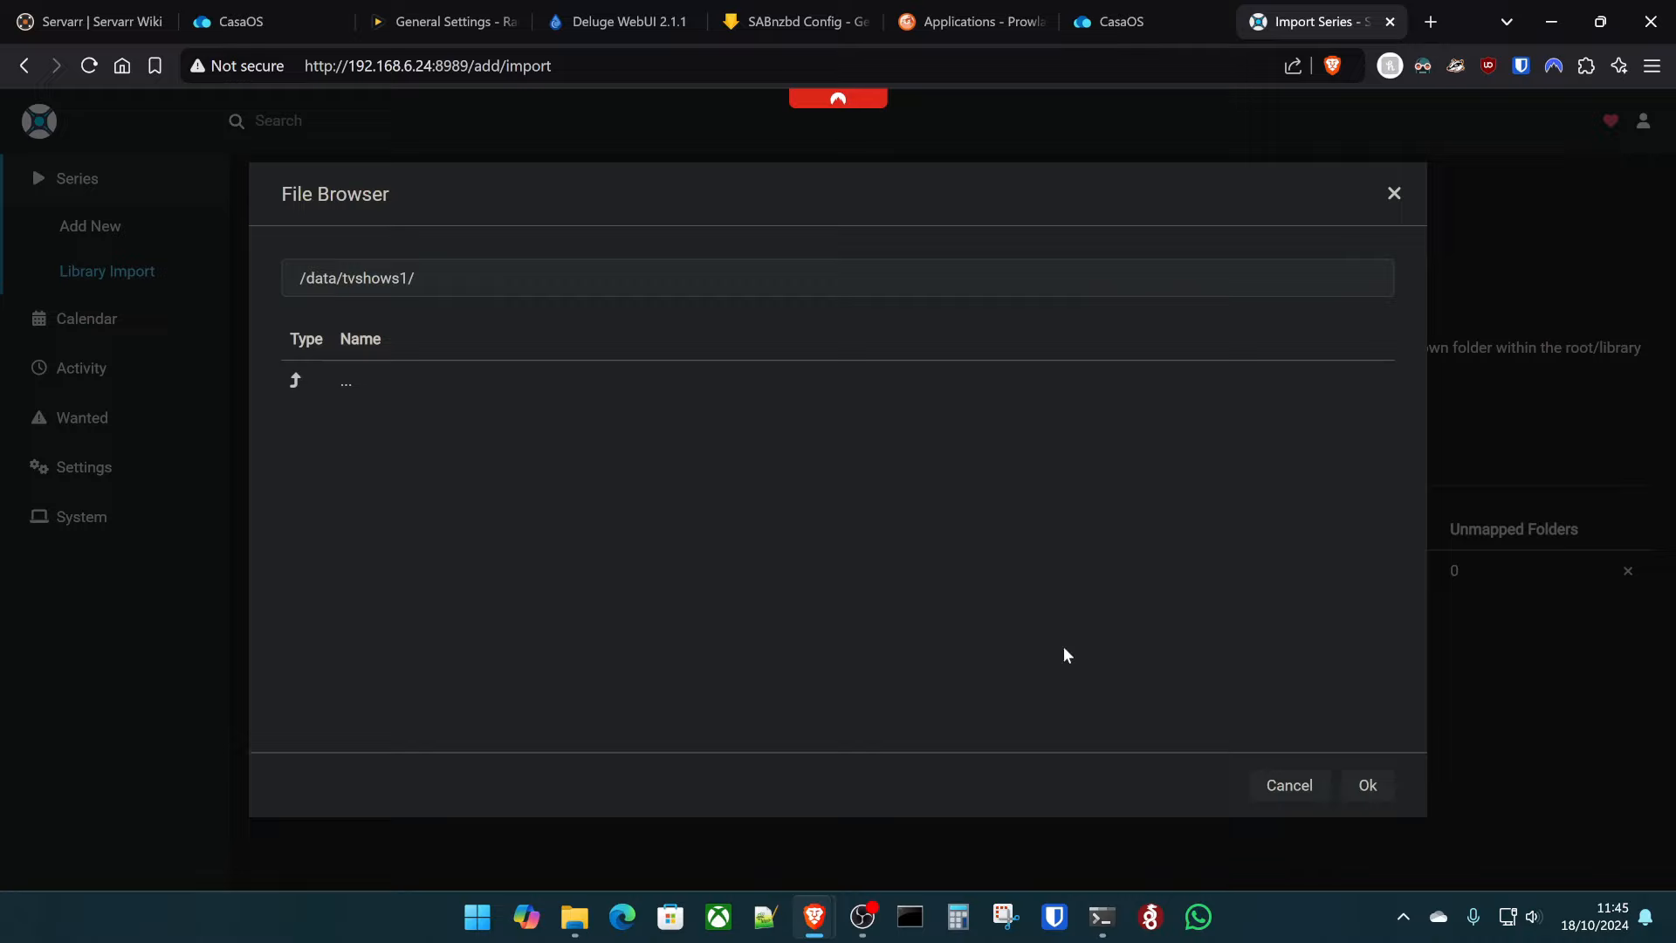
{"action": "left_click", "coordinate": [1369, 784]}
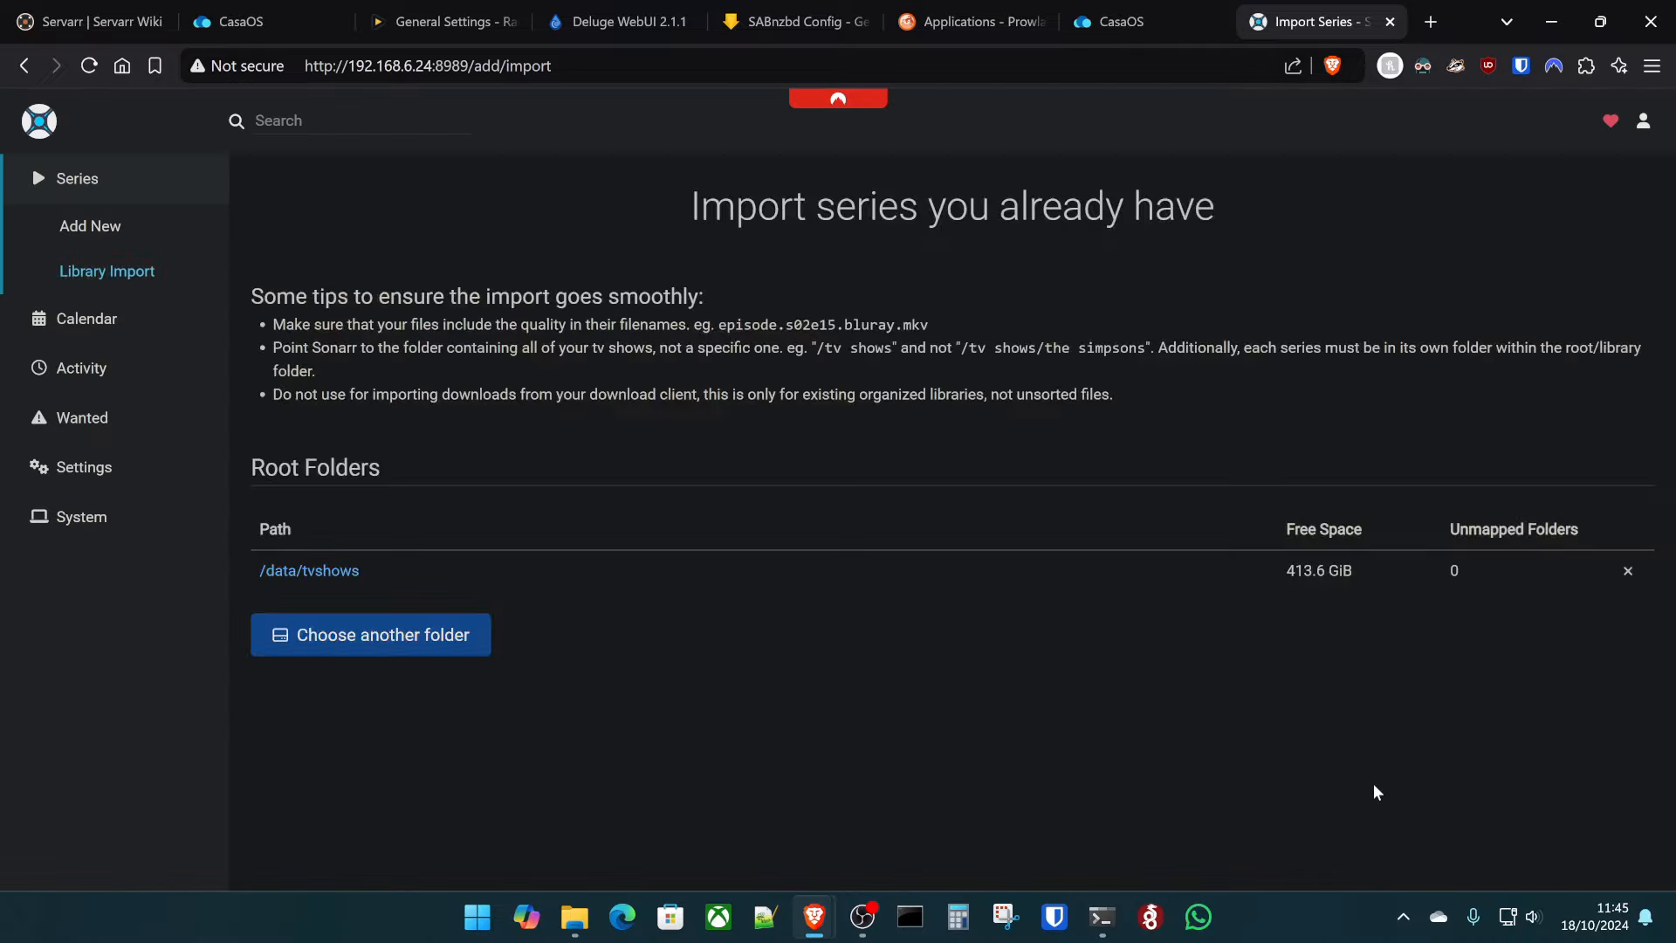
{"action": "left_click", "coordinate": [102, 274]}
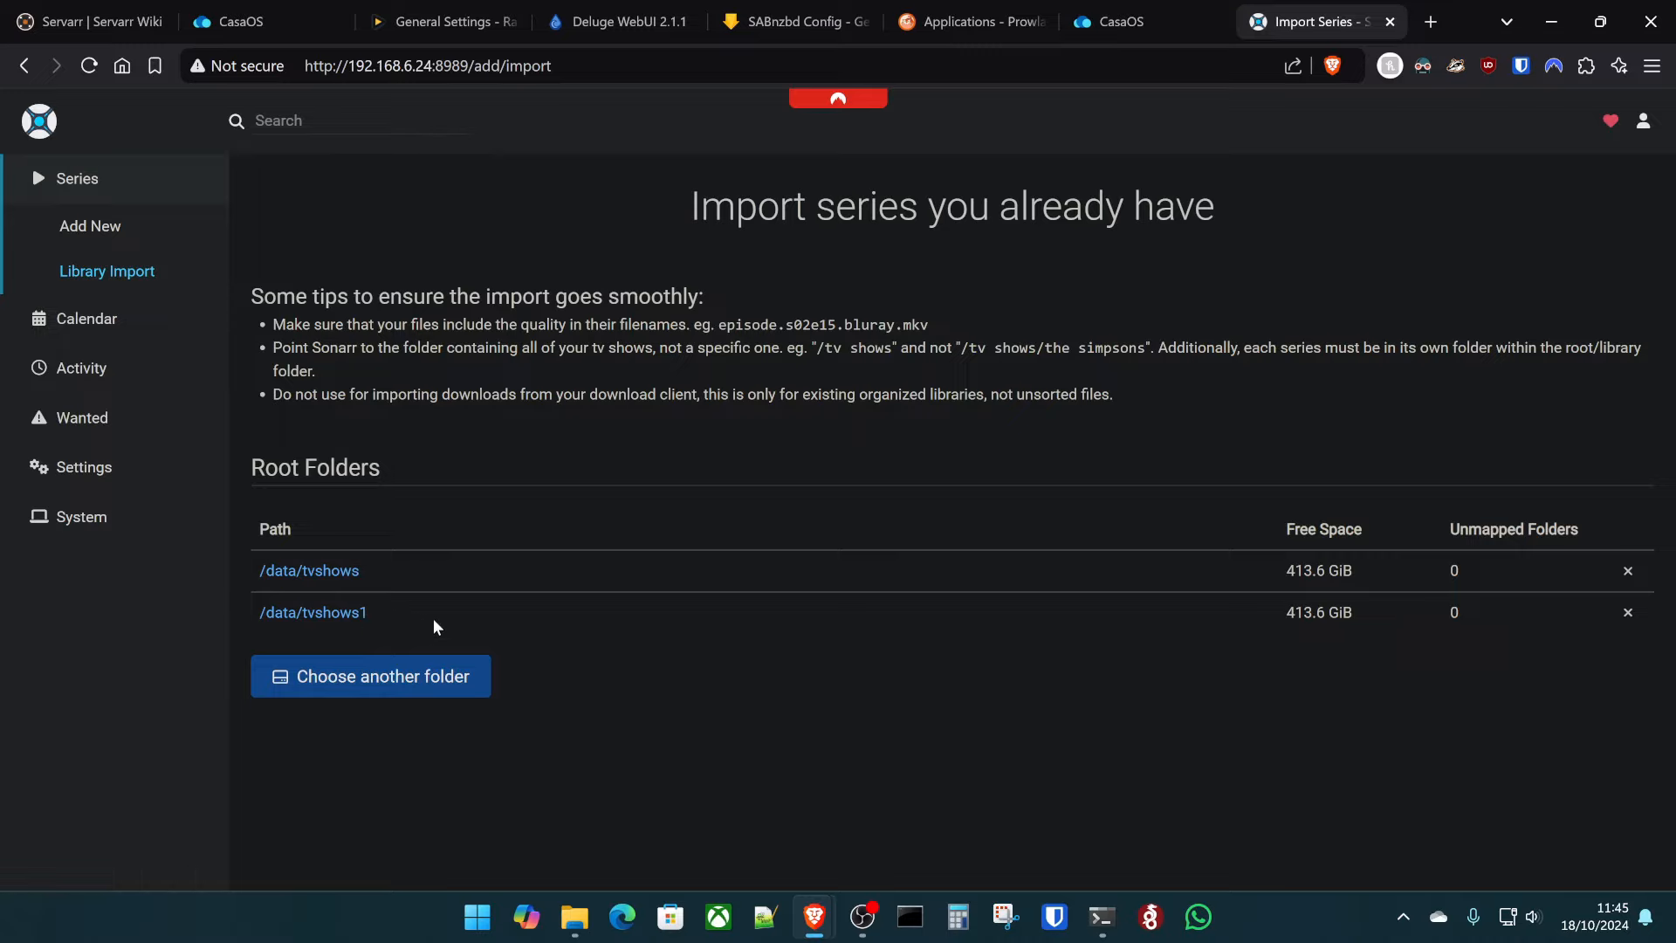
- Search 'popeye' and add Popeye the Sailor (1960) with HD - 720p/1080p and missing-episode search
{"action": "left_click", "coordinate": [98, 178]}
{"action": "left_click", "coordinate": [340, 131]}
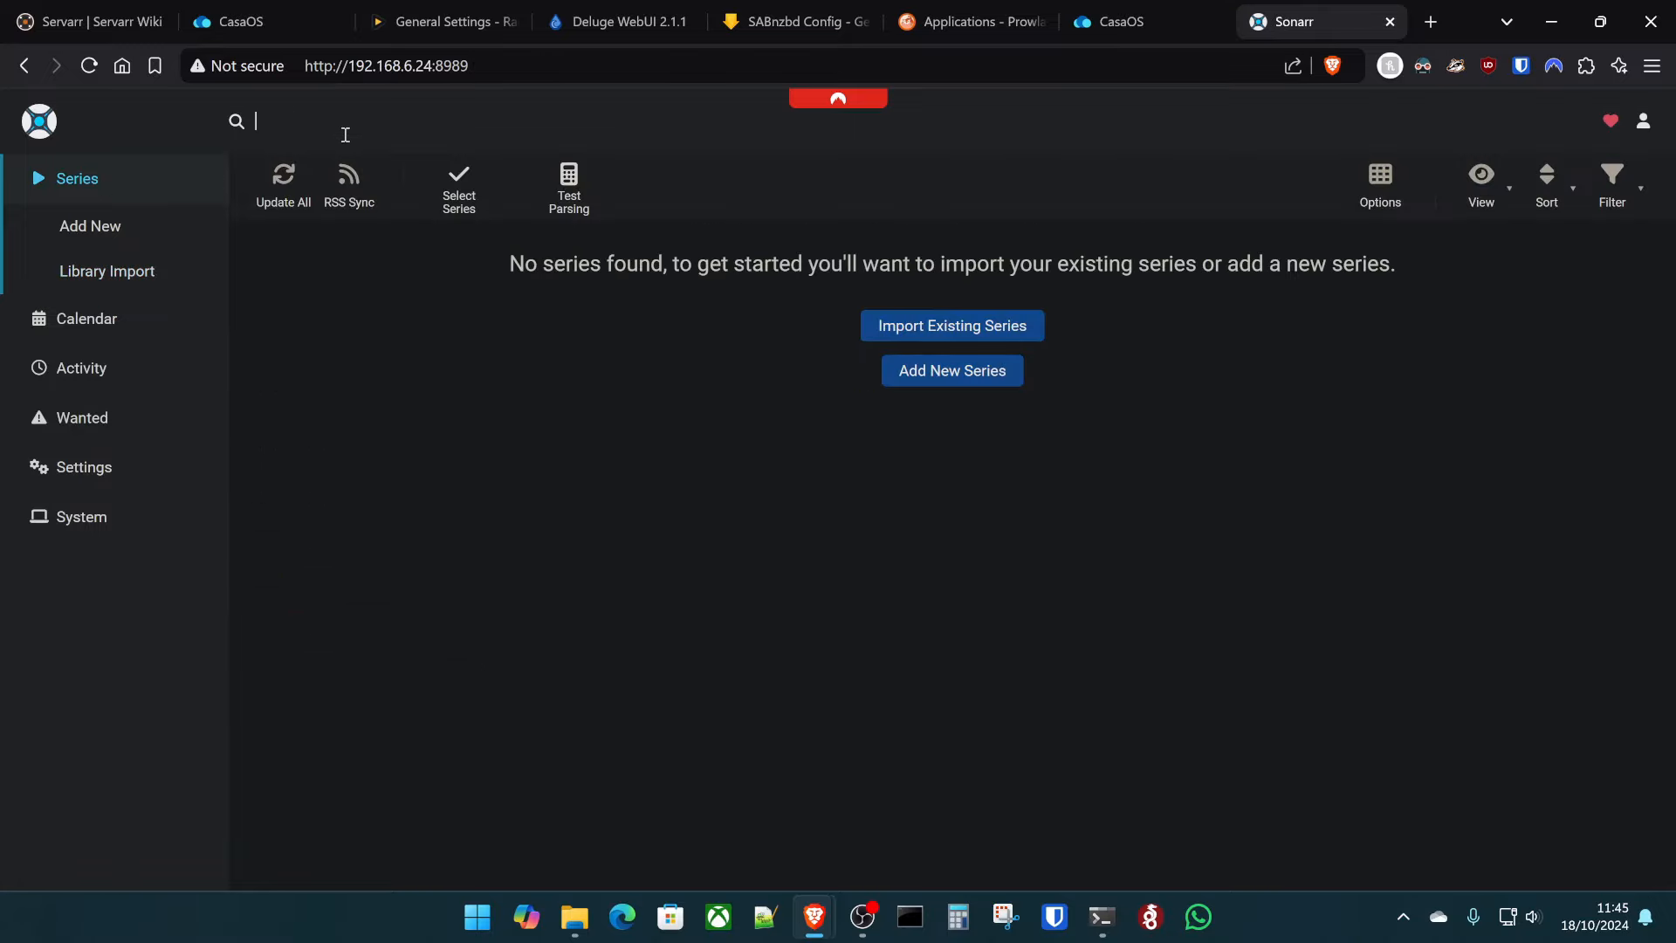
{"action": "type", "text": "popeye"}
{"action": "key", "text": "Return"}
{"action": "scroll", "coordinate": [636, 641], "scroll_direction": "down", "scroll_amount": 10}
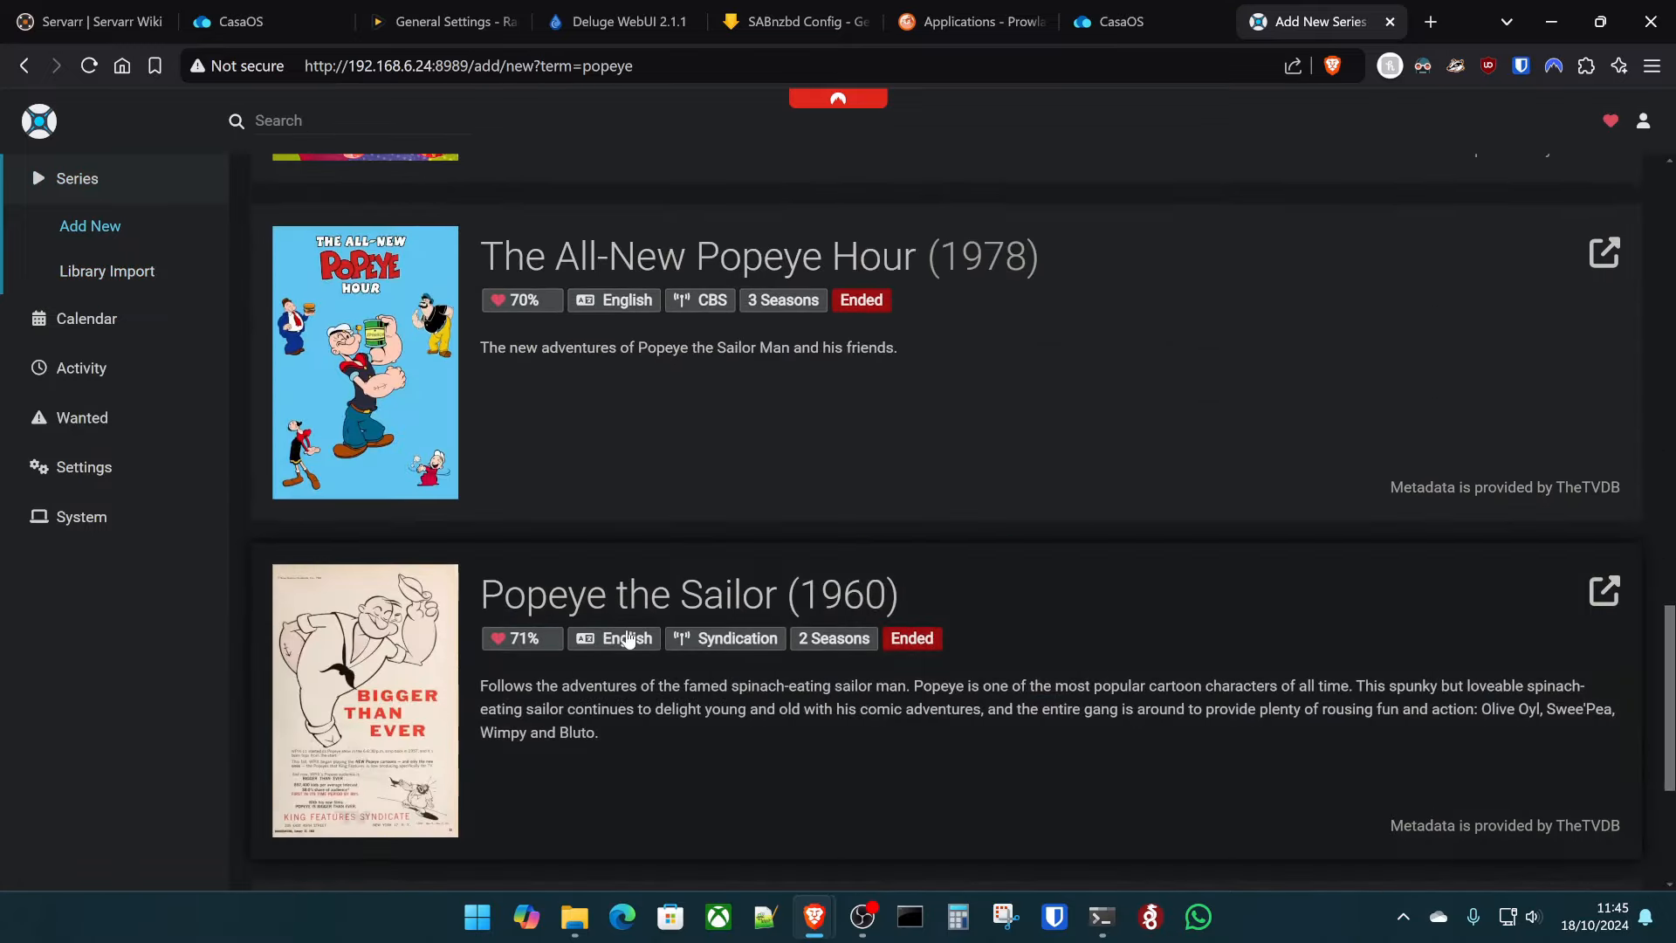
{"action": "scroll", "coordinate": [627, 640], "scroll_direction": "down", "scroll_amount": 2}
{"action": "left_click", "coordinate": [777, 535]}
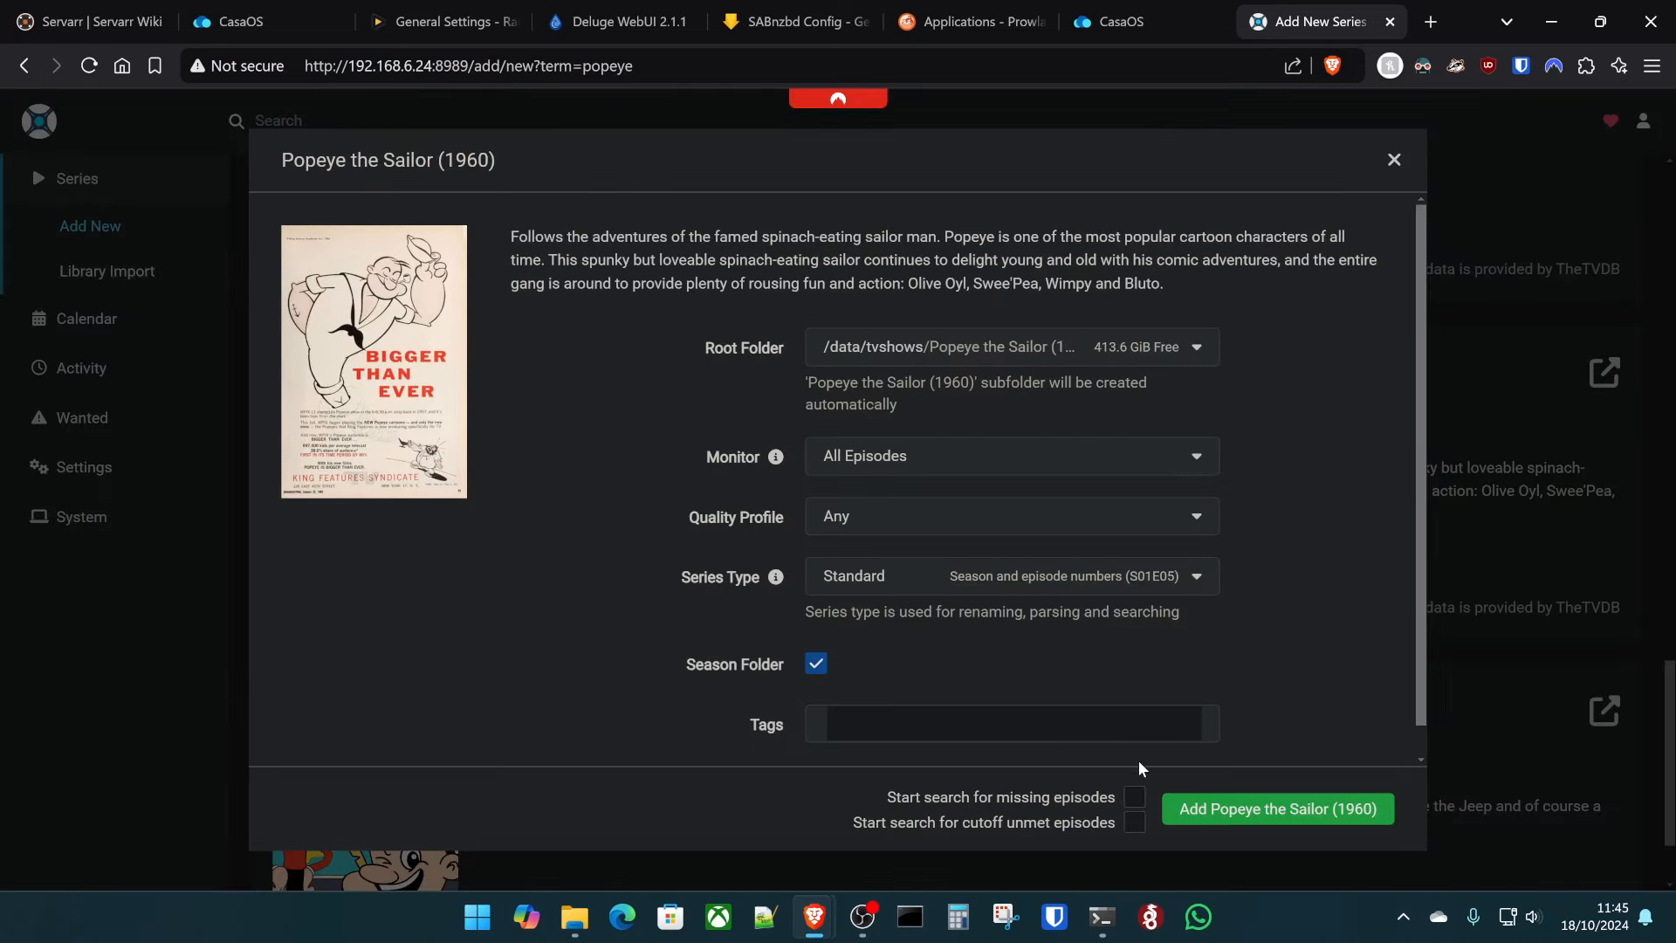
{"action": "left_click", "coordinate": [1134, 797]}
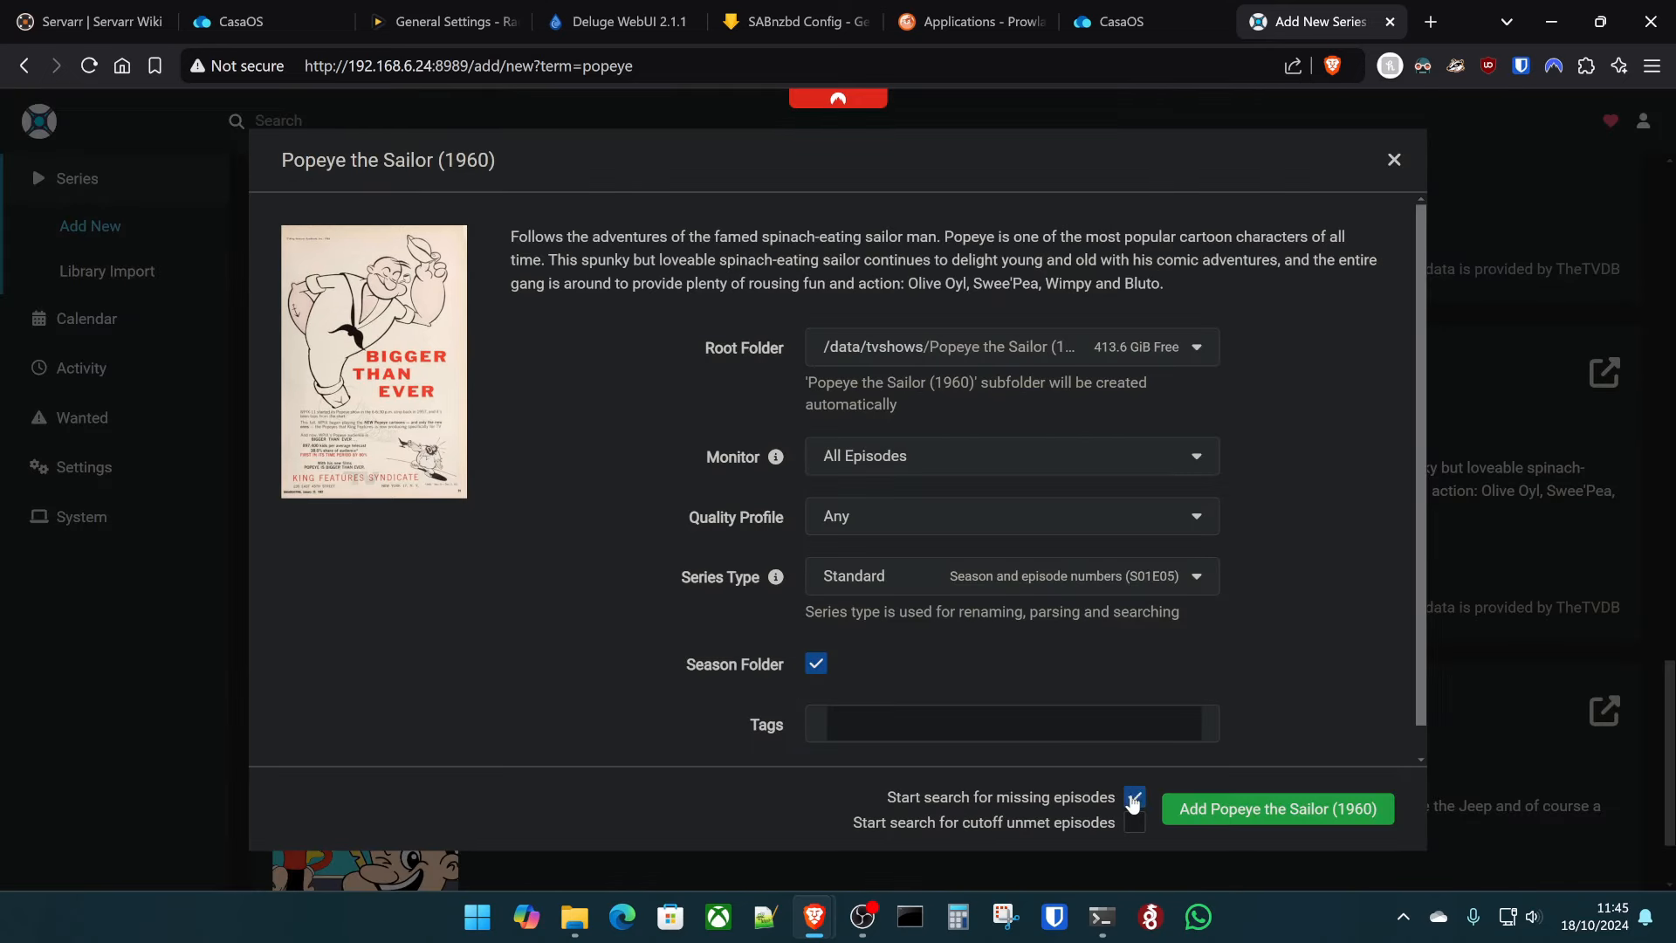
{"action": "left_click", "coordinate": [936, 531]}
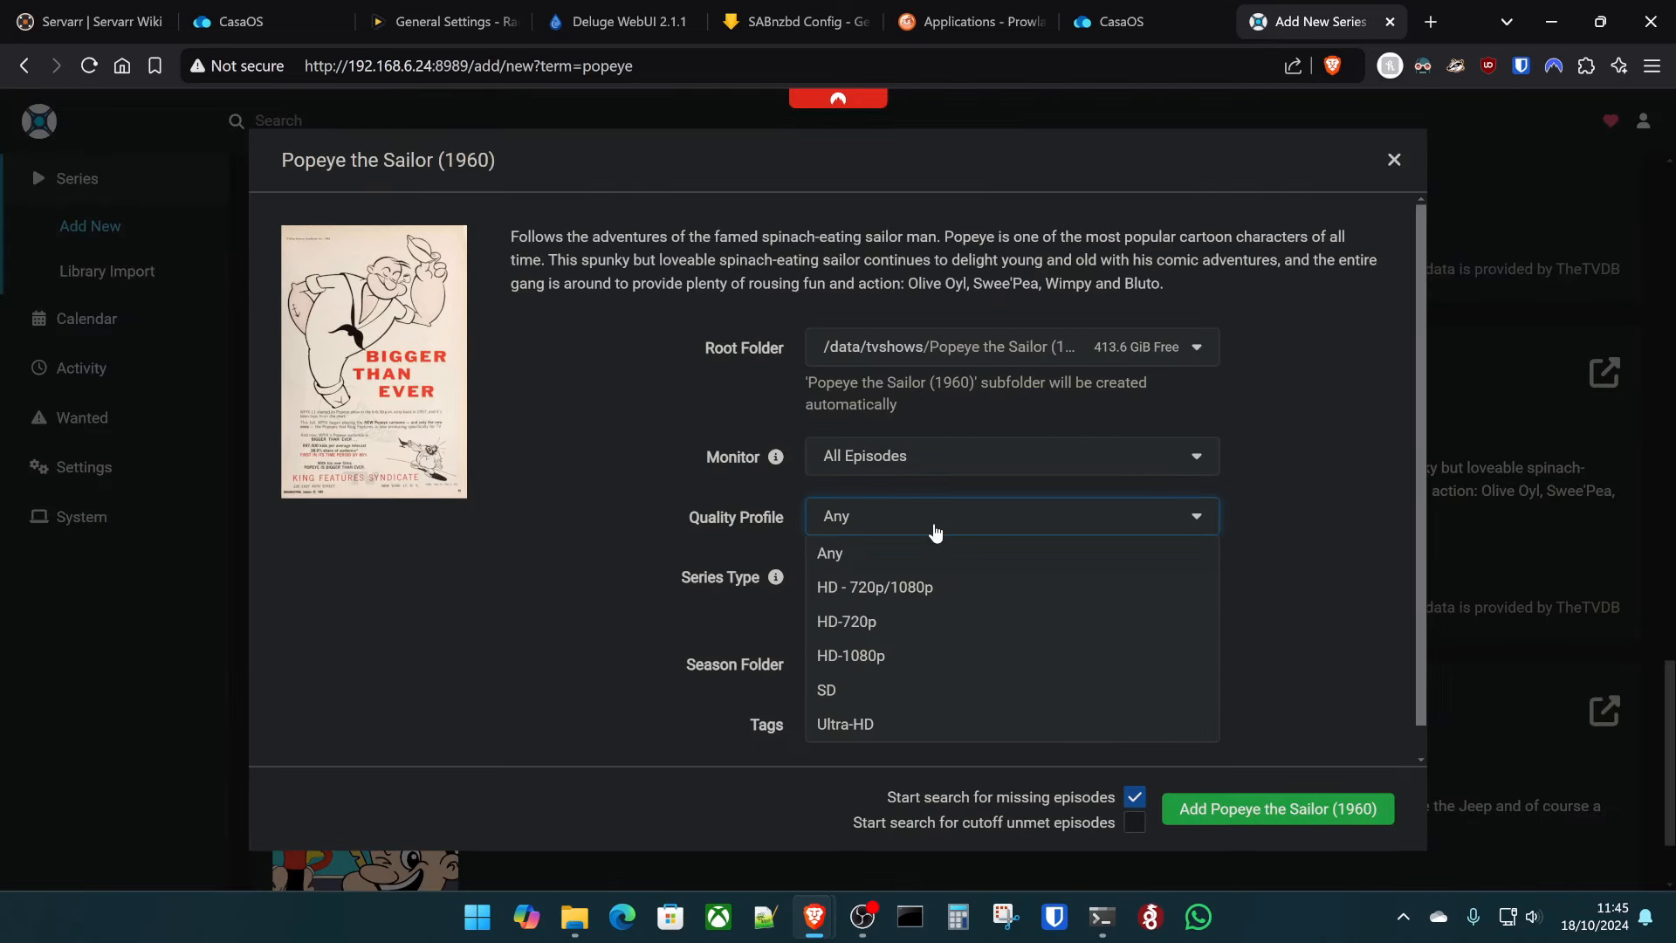
{"action": "left_click", "coordinate": [922, 578]}
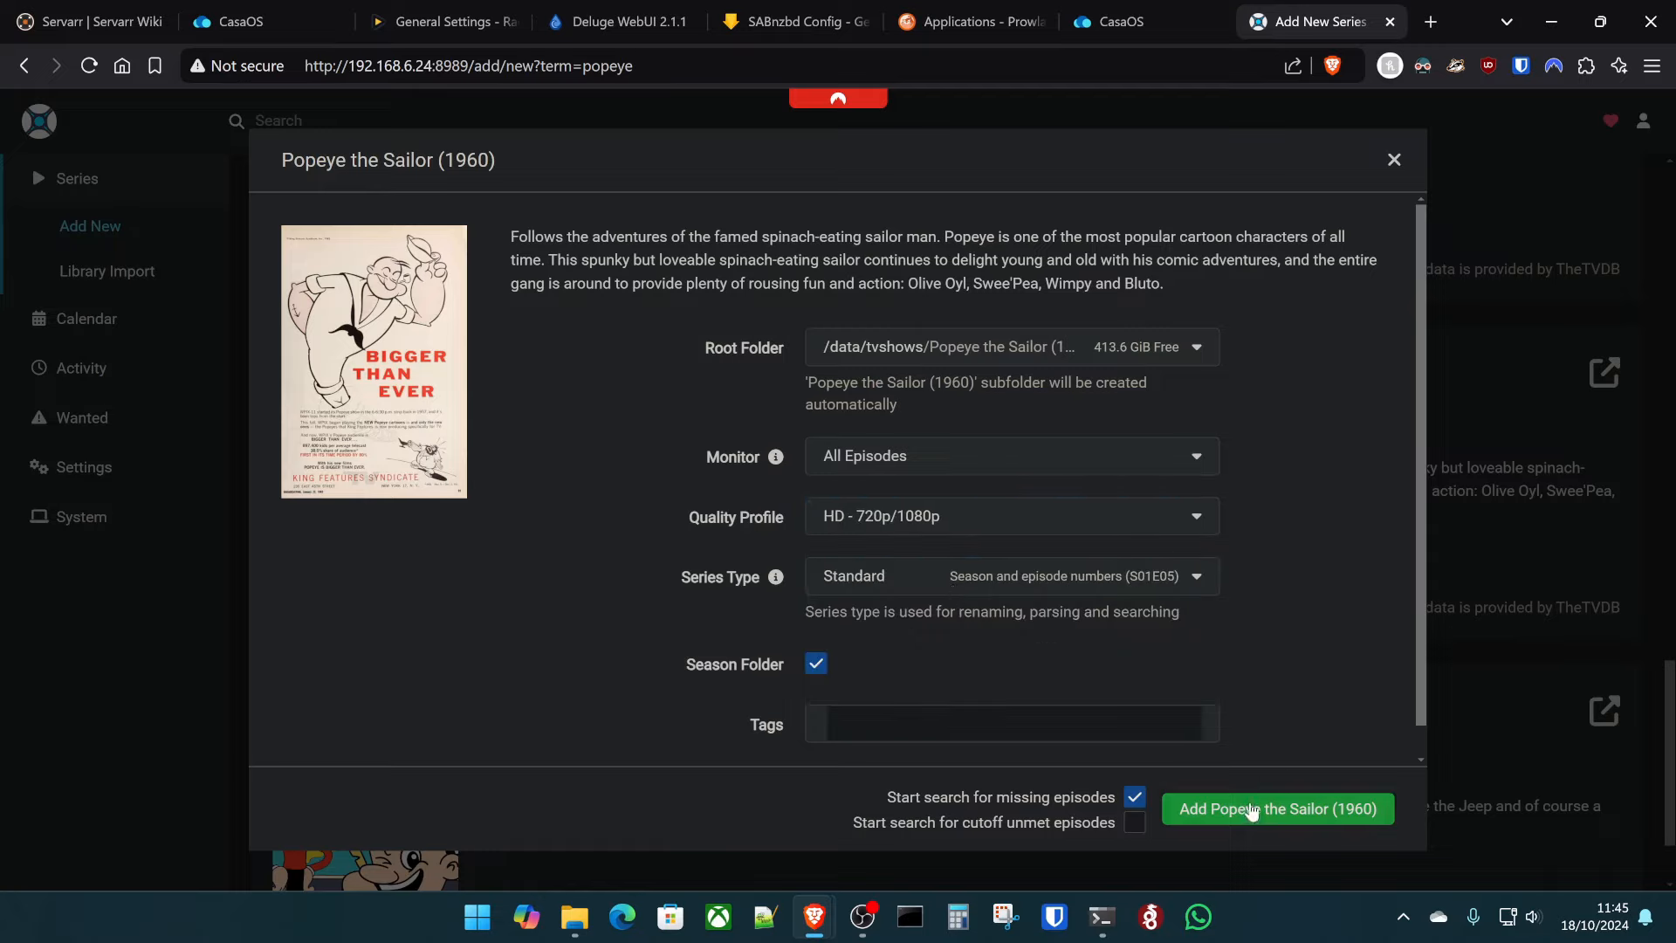
{"action": "left_click", "coordinate": [1394, 170]}
{"action": "left_click", "coordinate": [82, 465]}
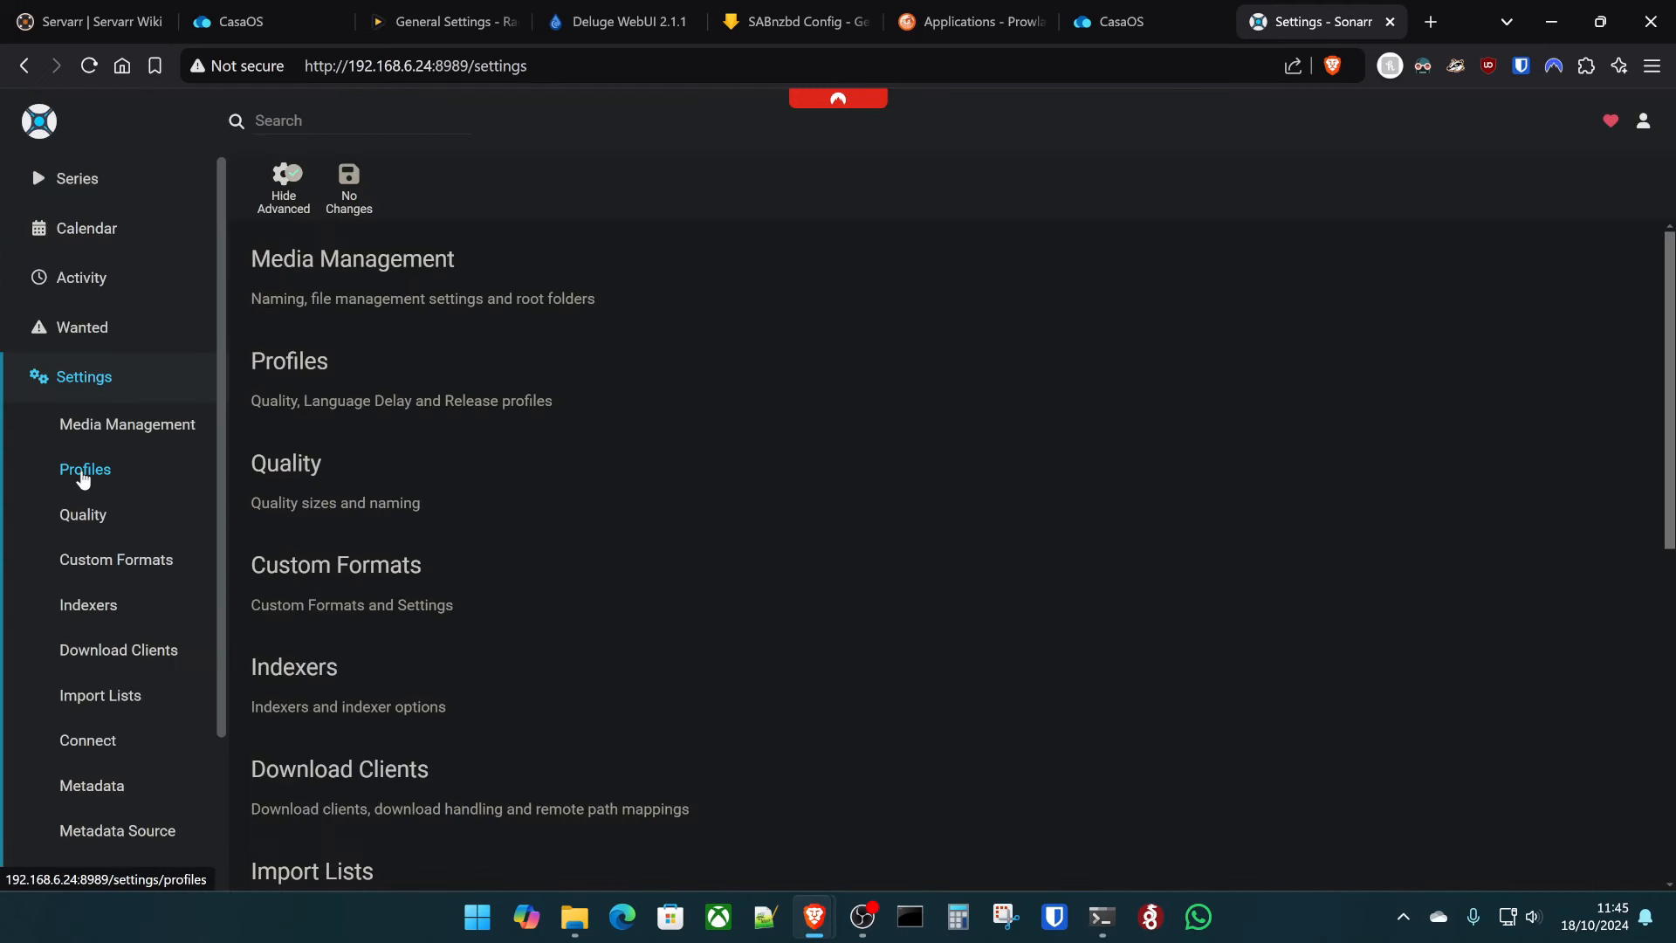
- Look over the HD - 720p/1080p quality profile and close it unchanged
{"action": "left_click", "coordinate": [82, 472]}
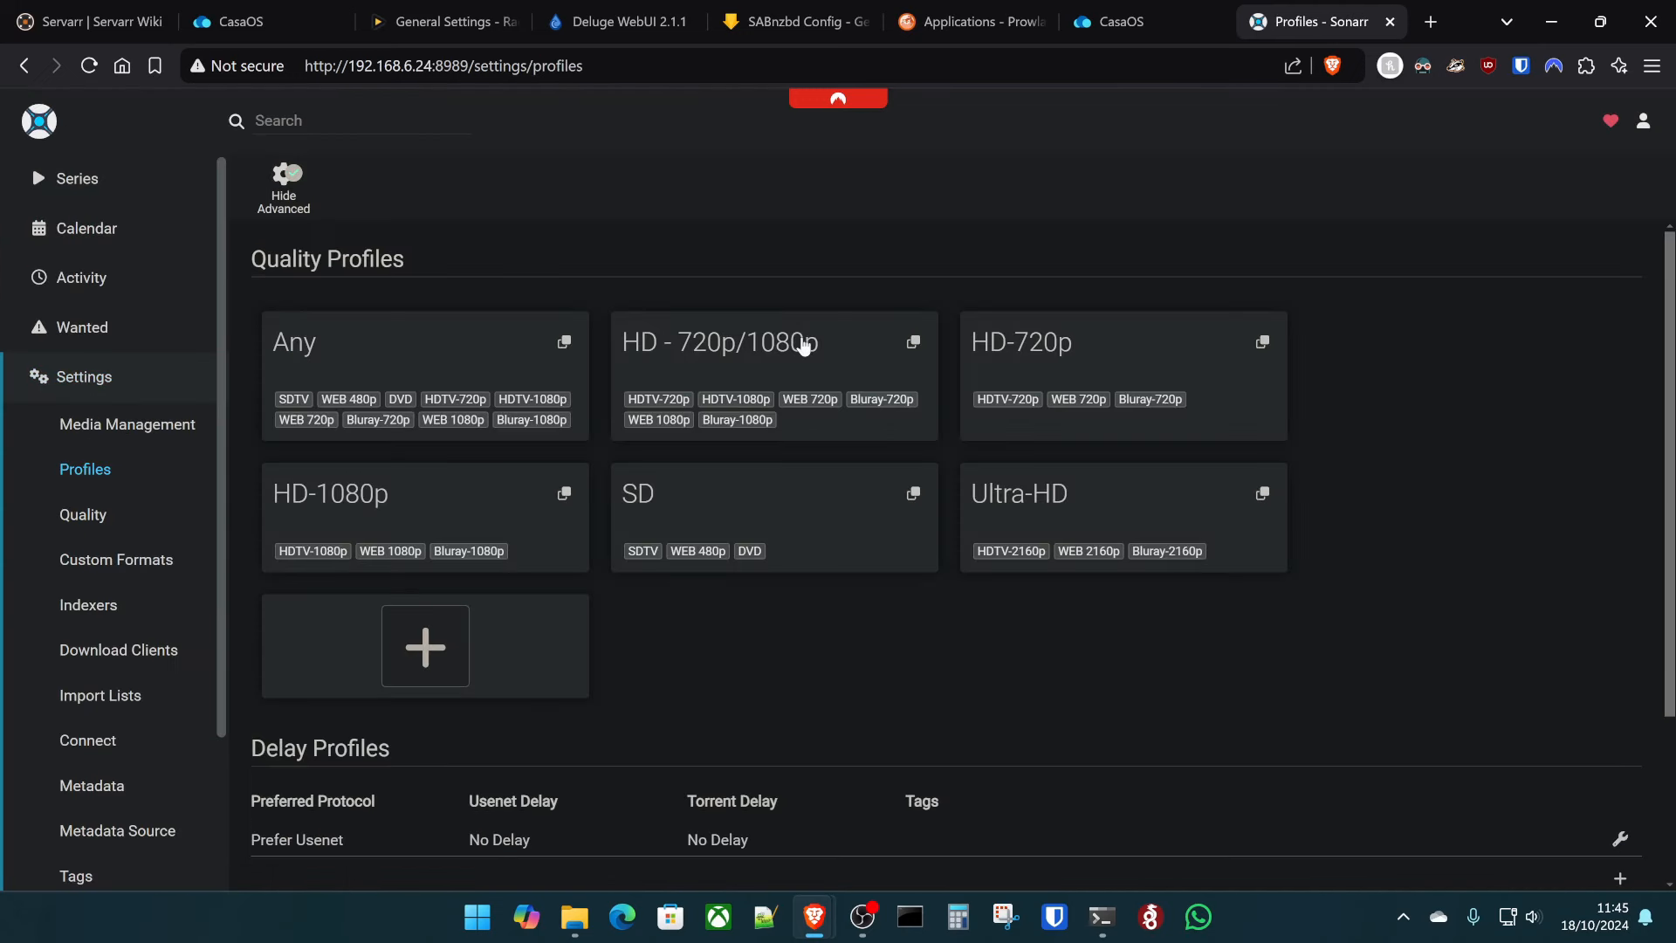
{"action": "left_click", "coordinate": [803, 346]}
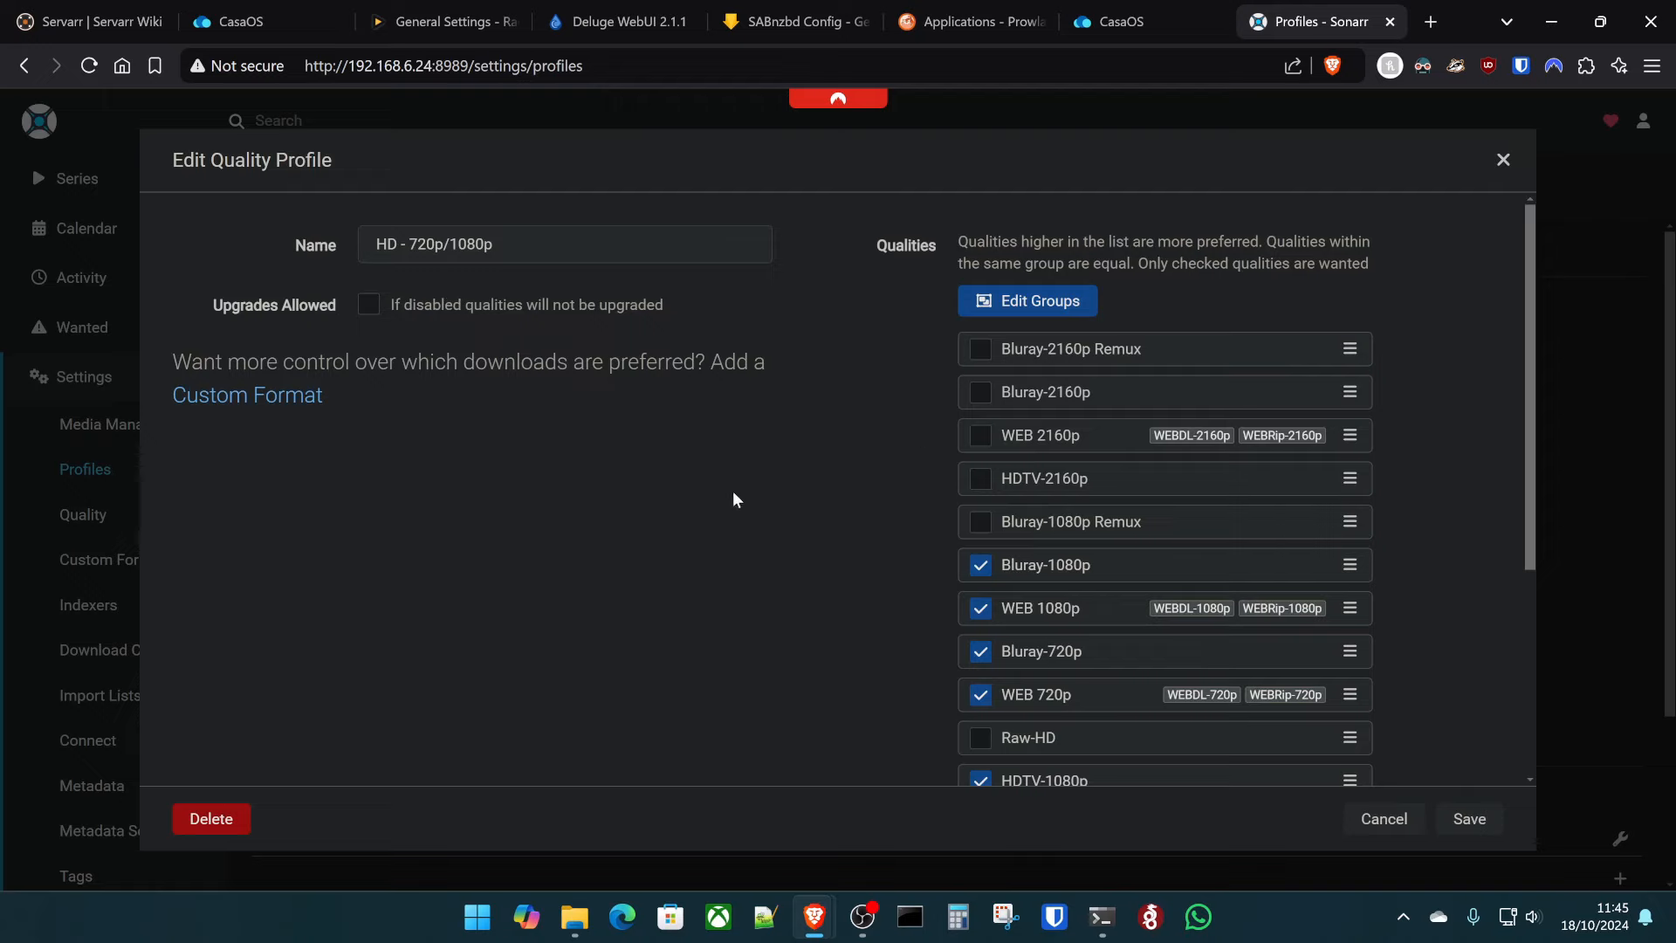
{"action": "left_click", "coordinate": [1514, 161]}
- Create custom format '265 and medium size' with a required 0.1–2.6 GB size condition
{"action": "left_click", "coordinate": [131, 560]}
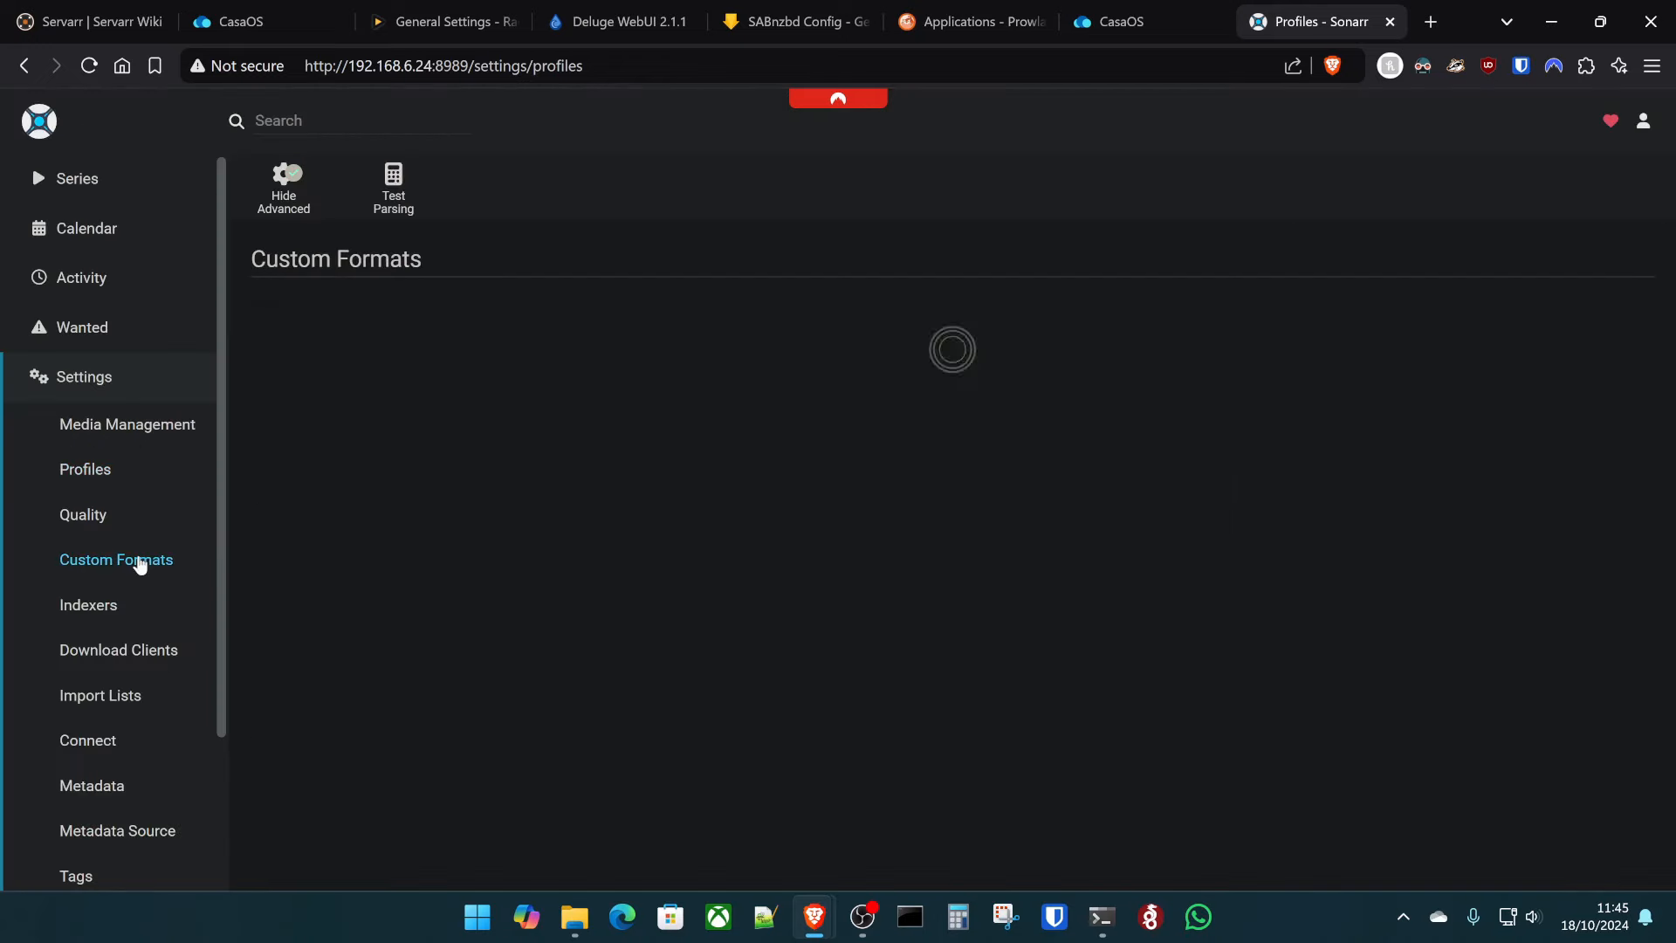
{"action": "left_click", "coordinate": [442, 332]}
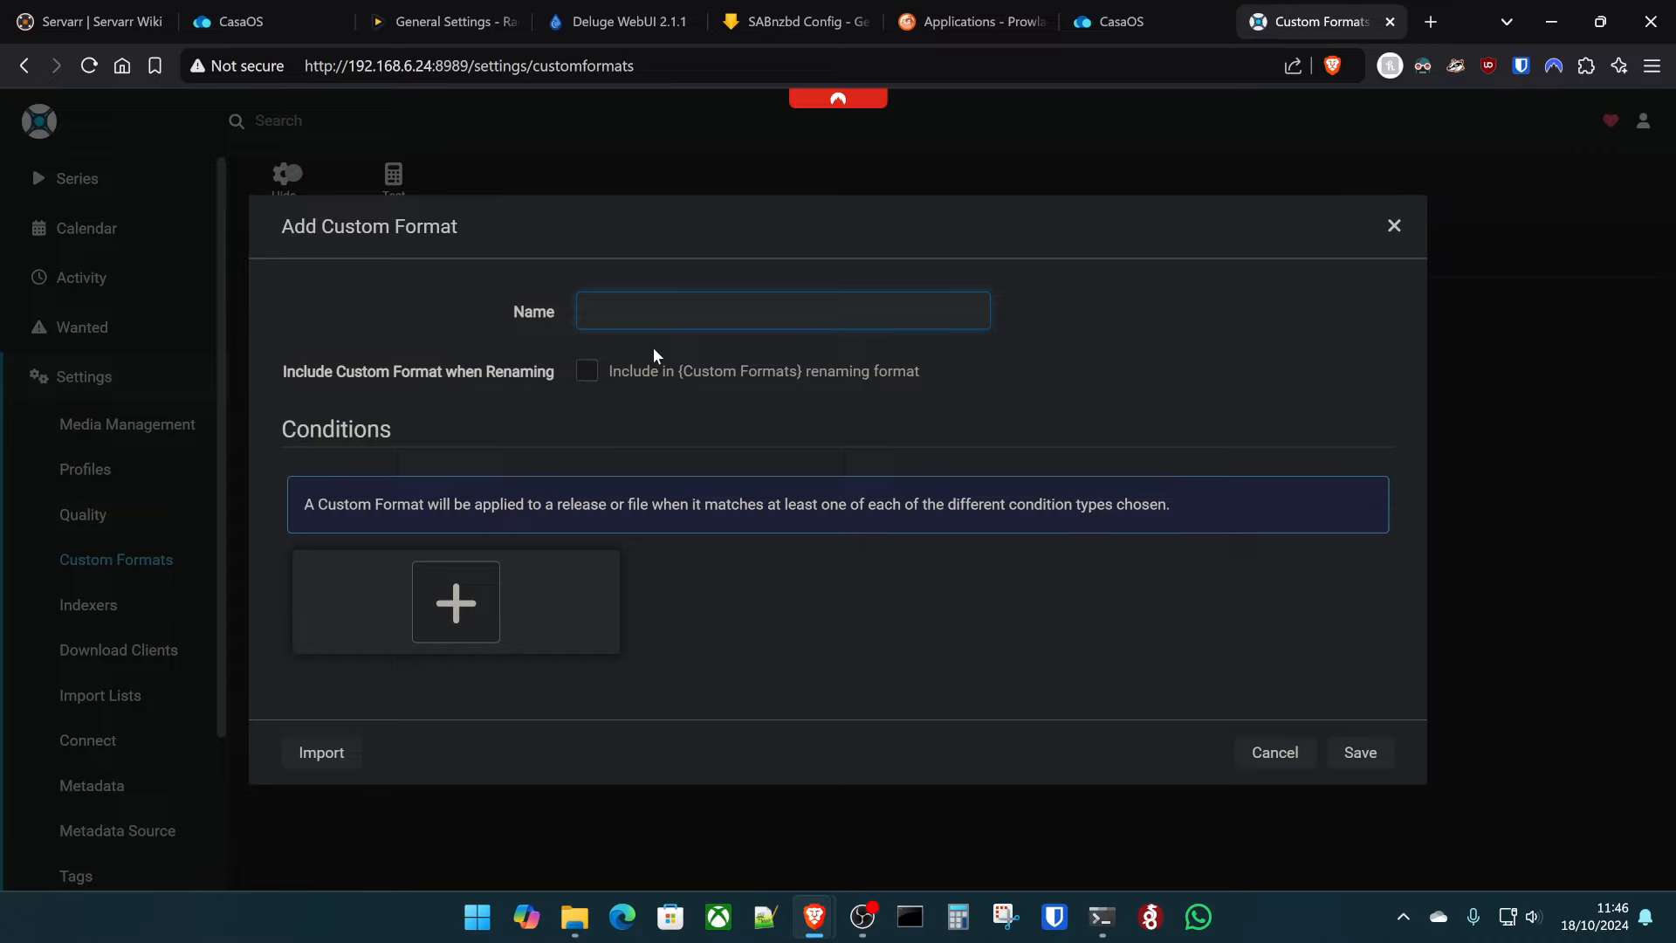
{"action": "type", "text": "265 and medium size"}
{"action": "left_click", "coordinate": [454, 600]}
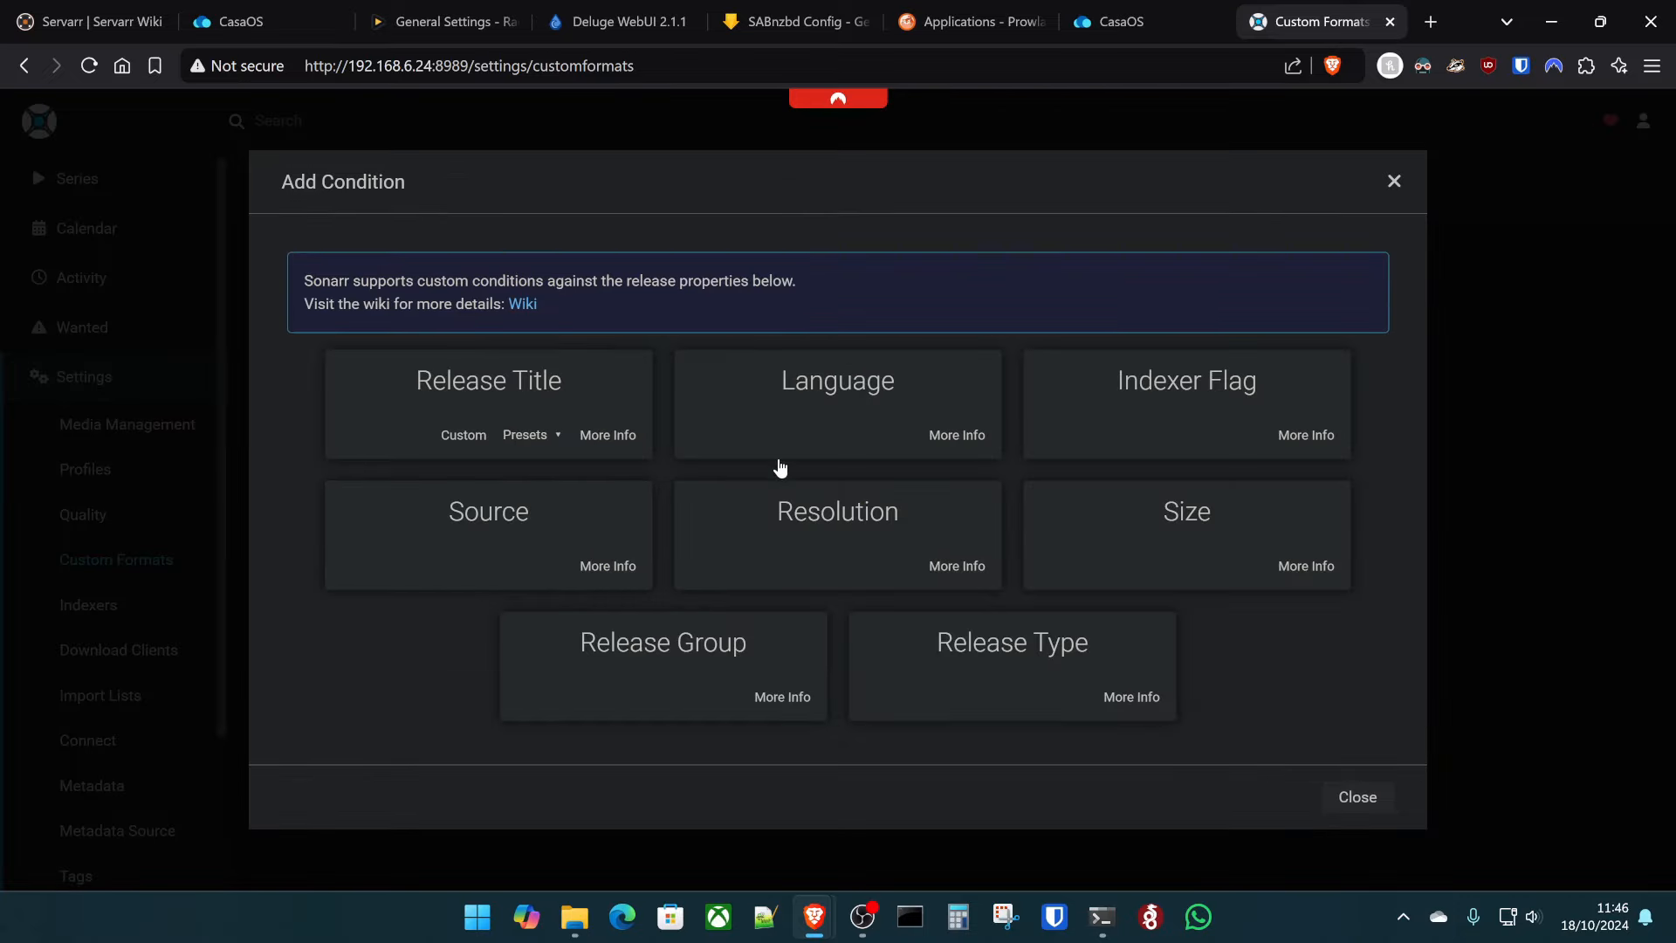
{"action": "left_click", "coordinate": [1182, 558]}
{"action": "left_click", "coordinate": [853, 377]}
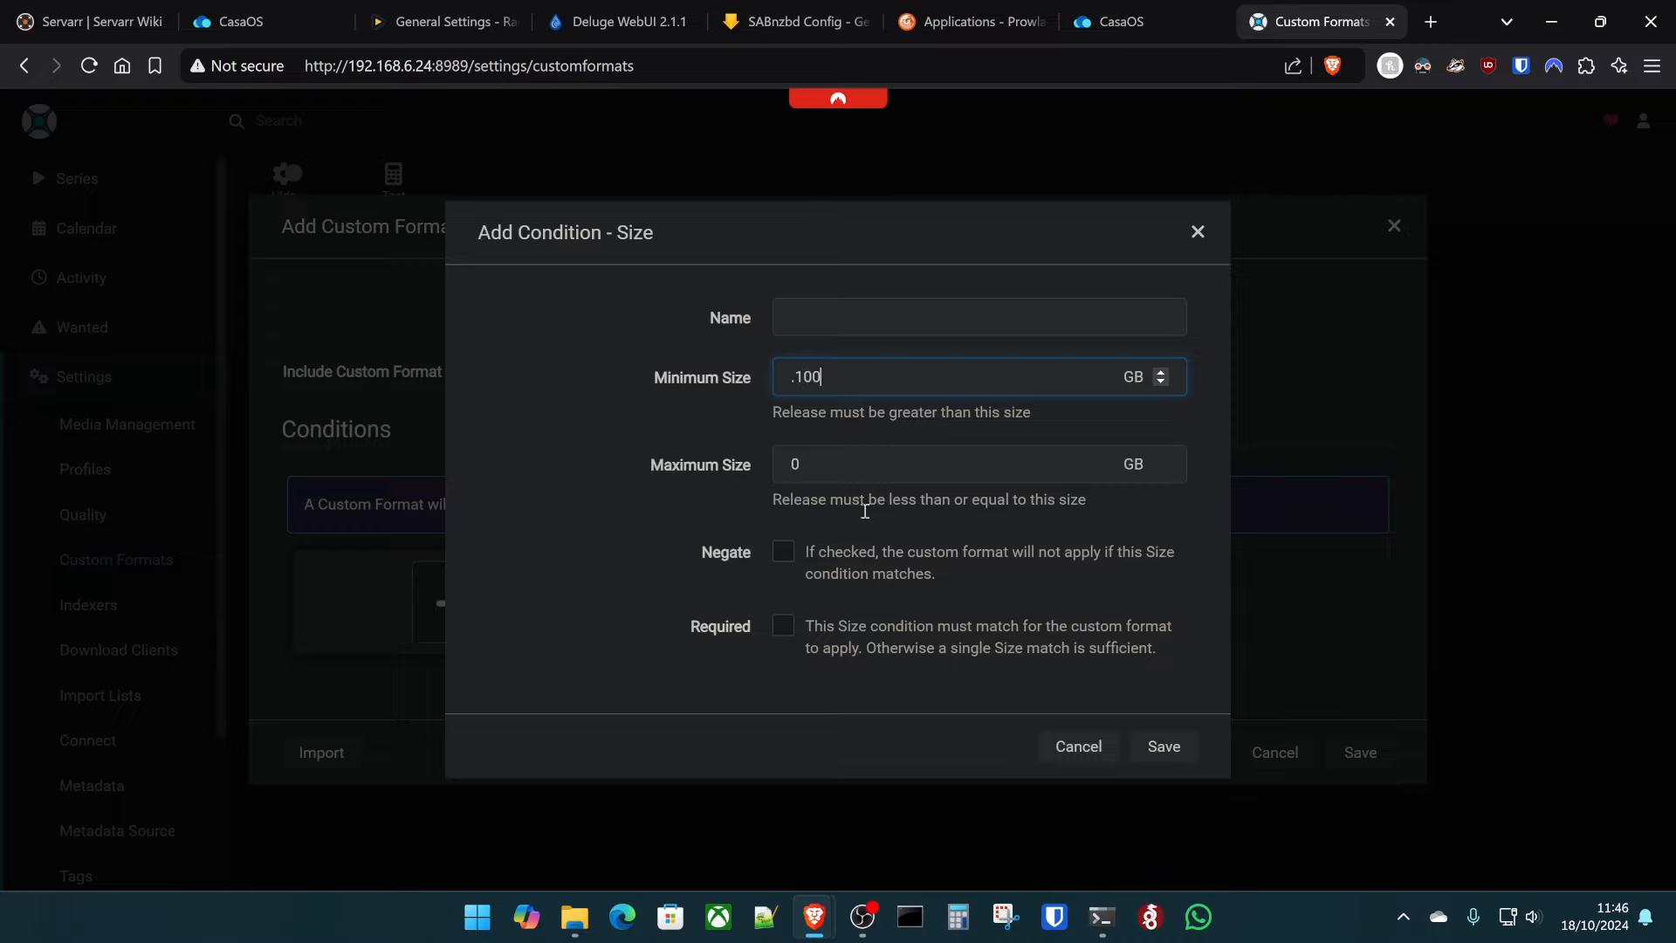
{"action": "left_click", "coordinate": [868, 471]}
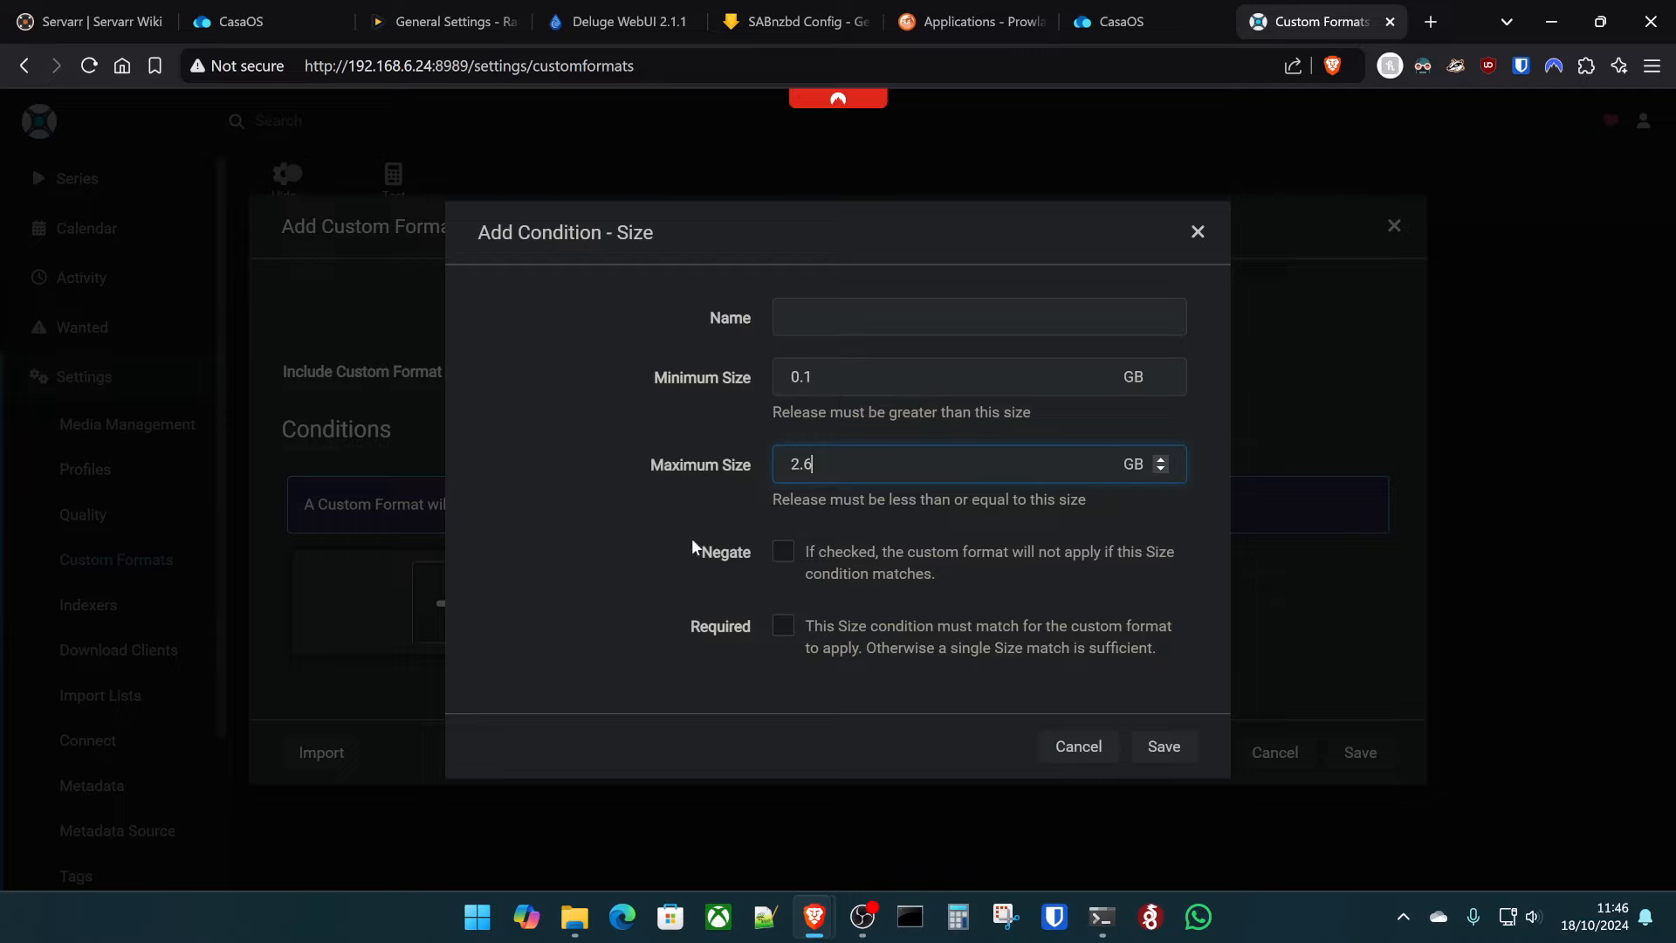
{"action": "left_click", "coordinate": [794, 646]}
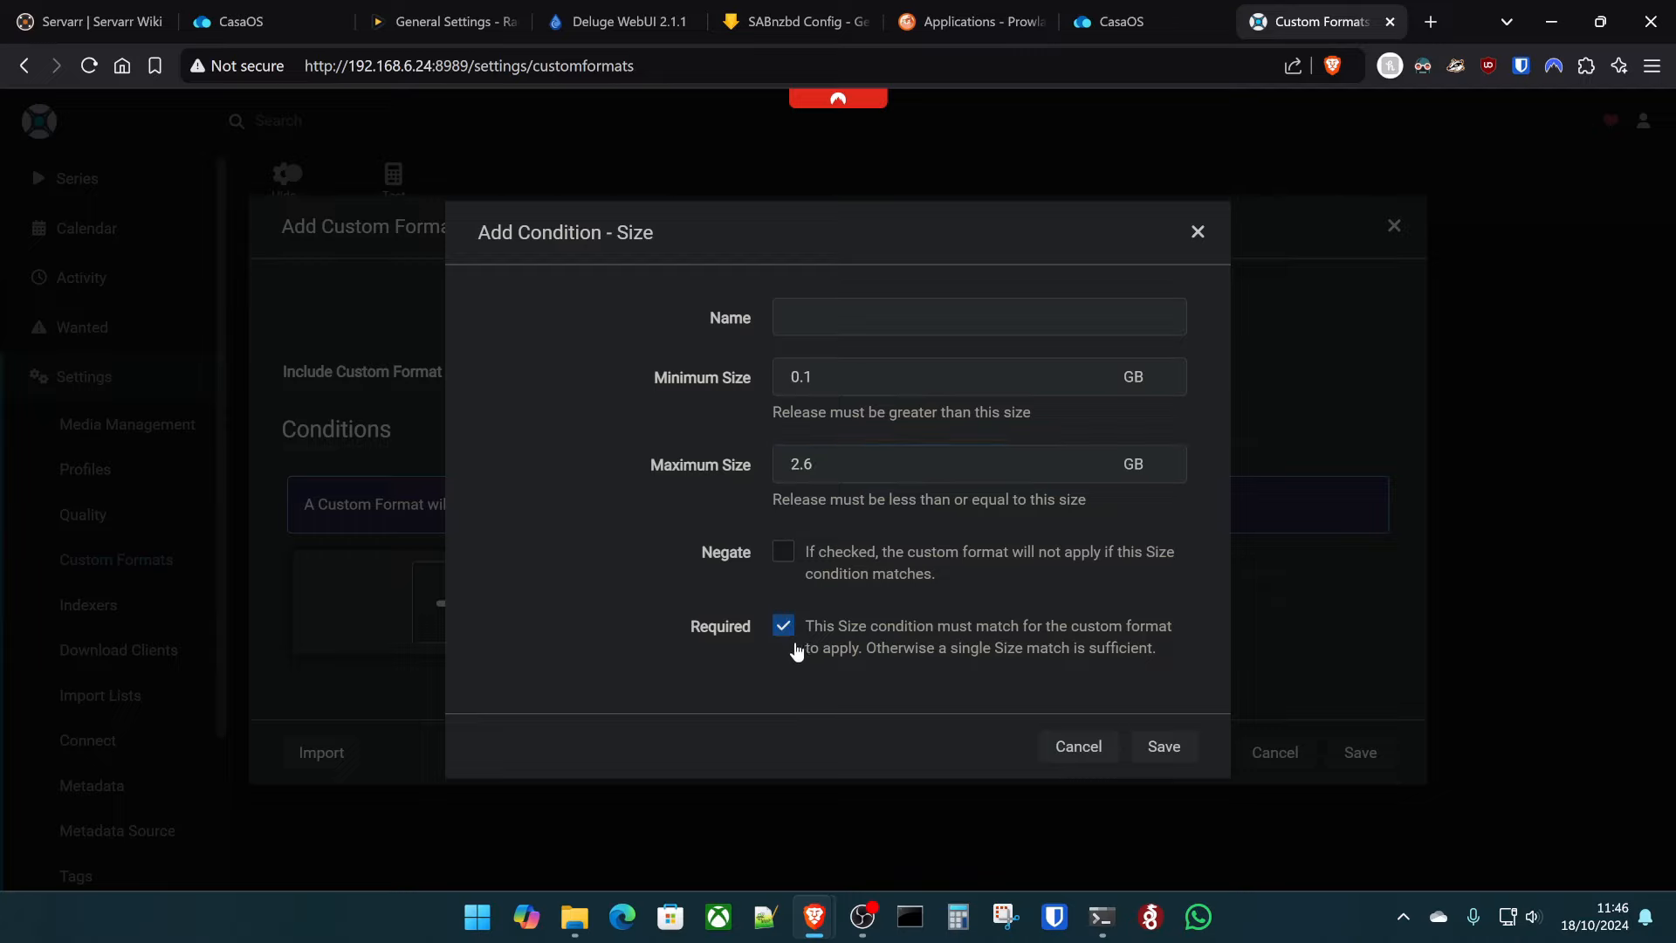
{"action": "left_click", "coordinate": [866, 328]}
{"action": "left_click", "coordinate": [1157, 743]}
- Add a required x265 release-title preset condition and save the custom format
{"action": "left_click", "coordinate": [773, 589]}
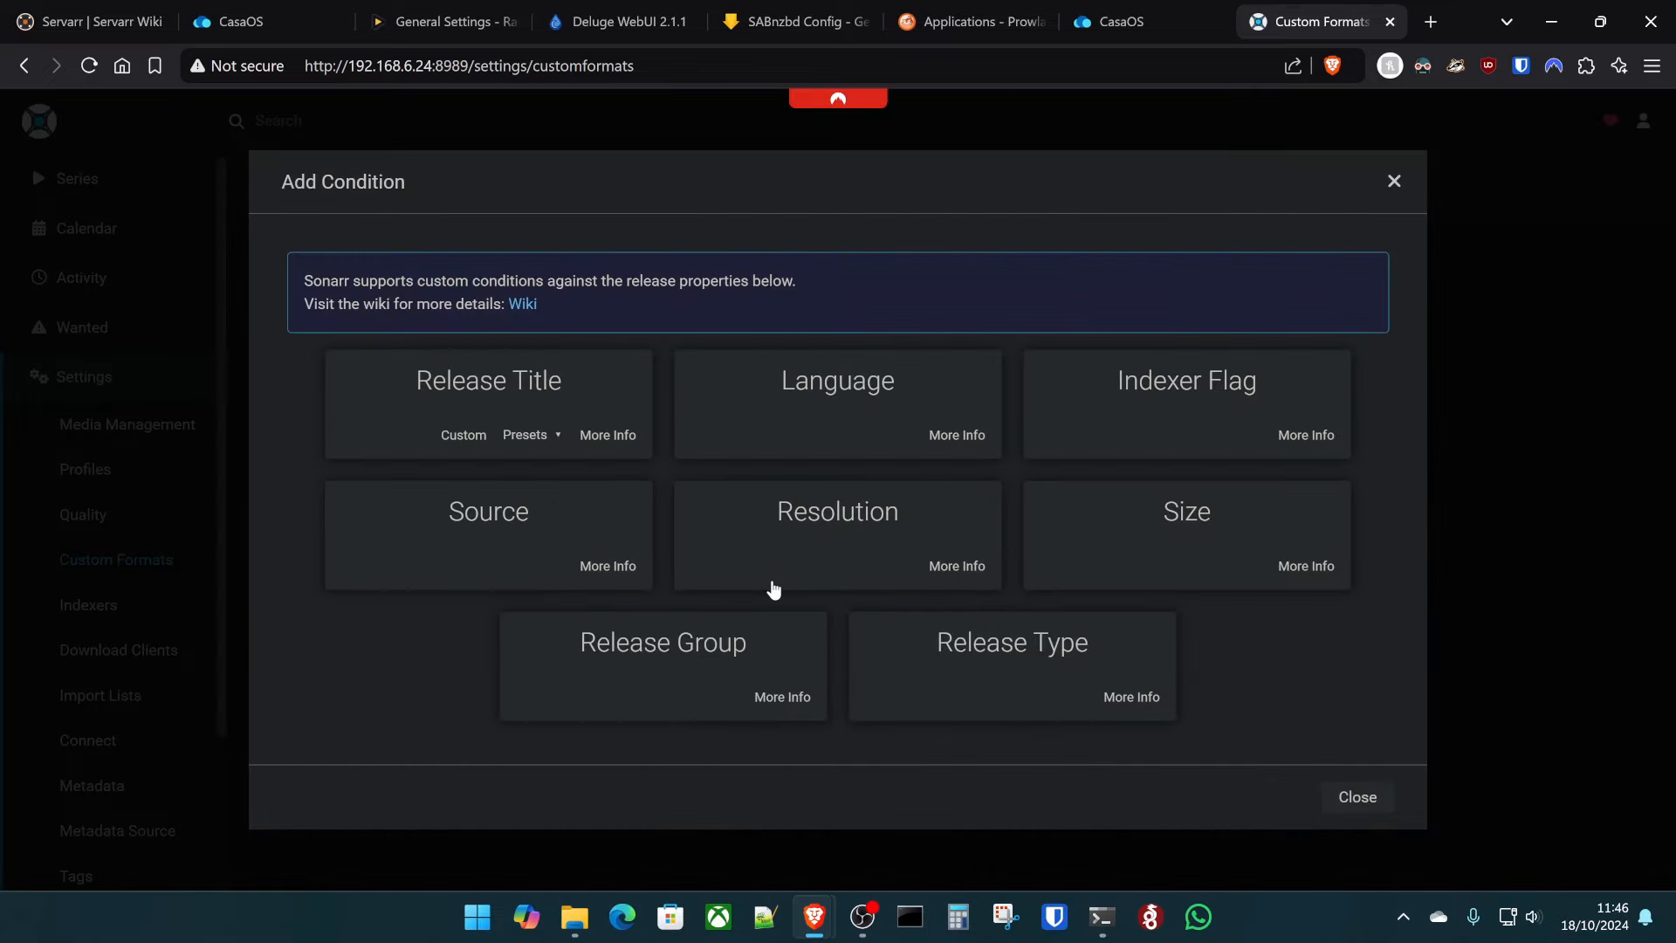
{"action": "left_click", "coordinate": [523, 435]}
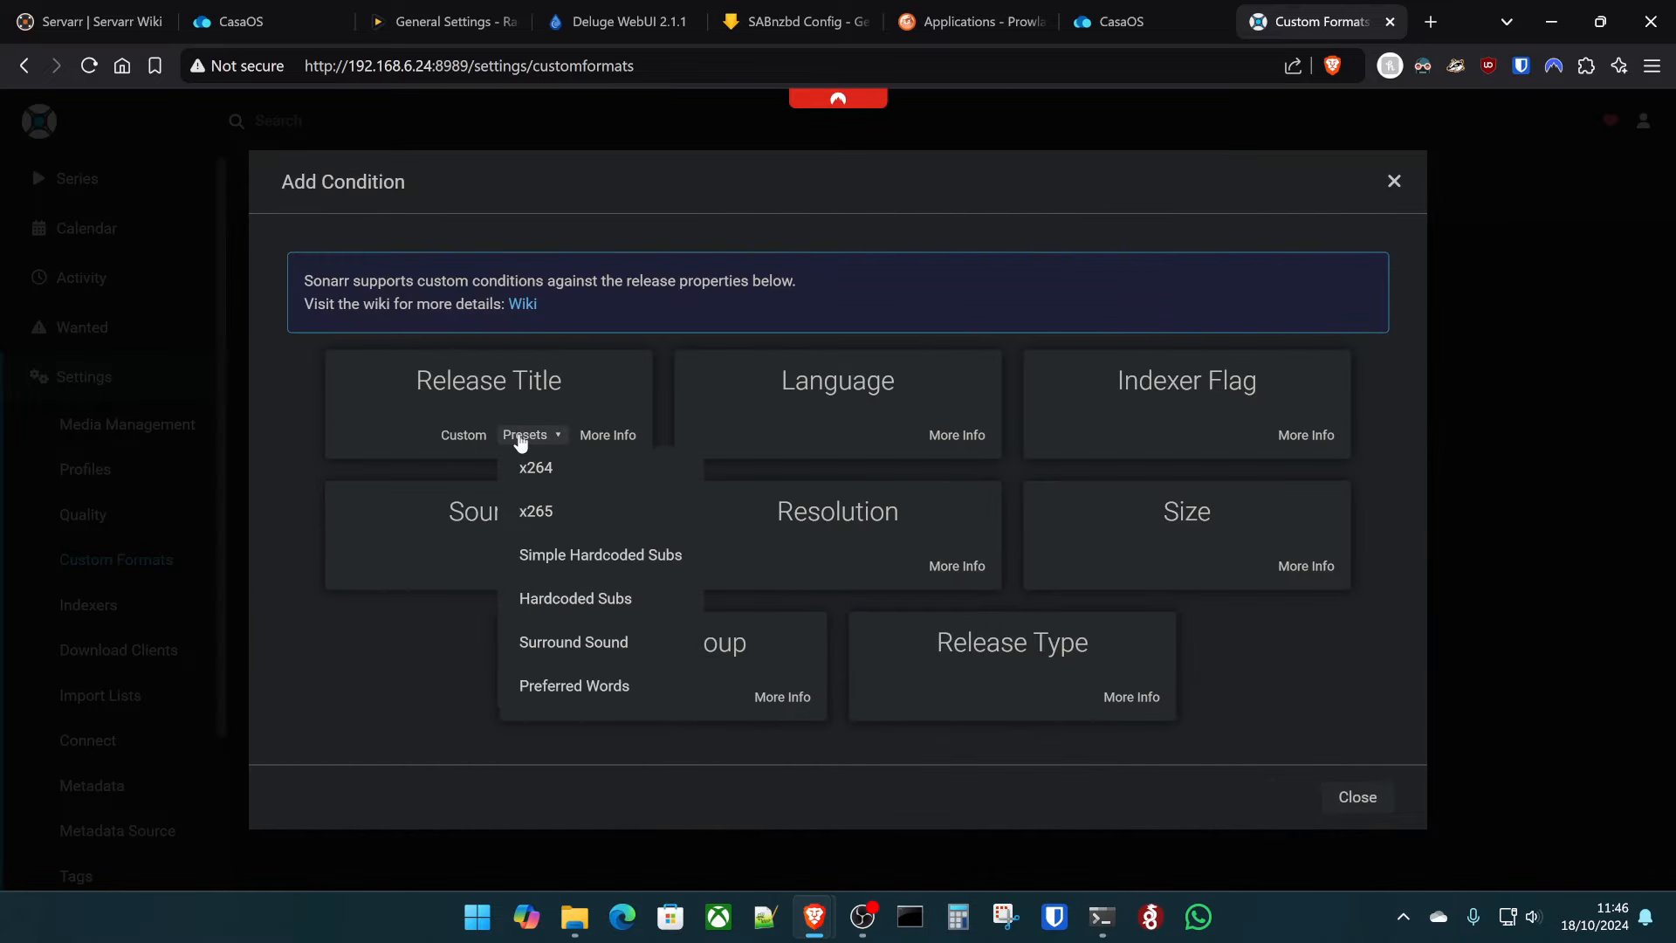
{"action": "left_click", "coordinate": [572, 515]}
{"action": "left_click", "coordinate": [786, 648]}
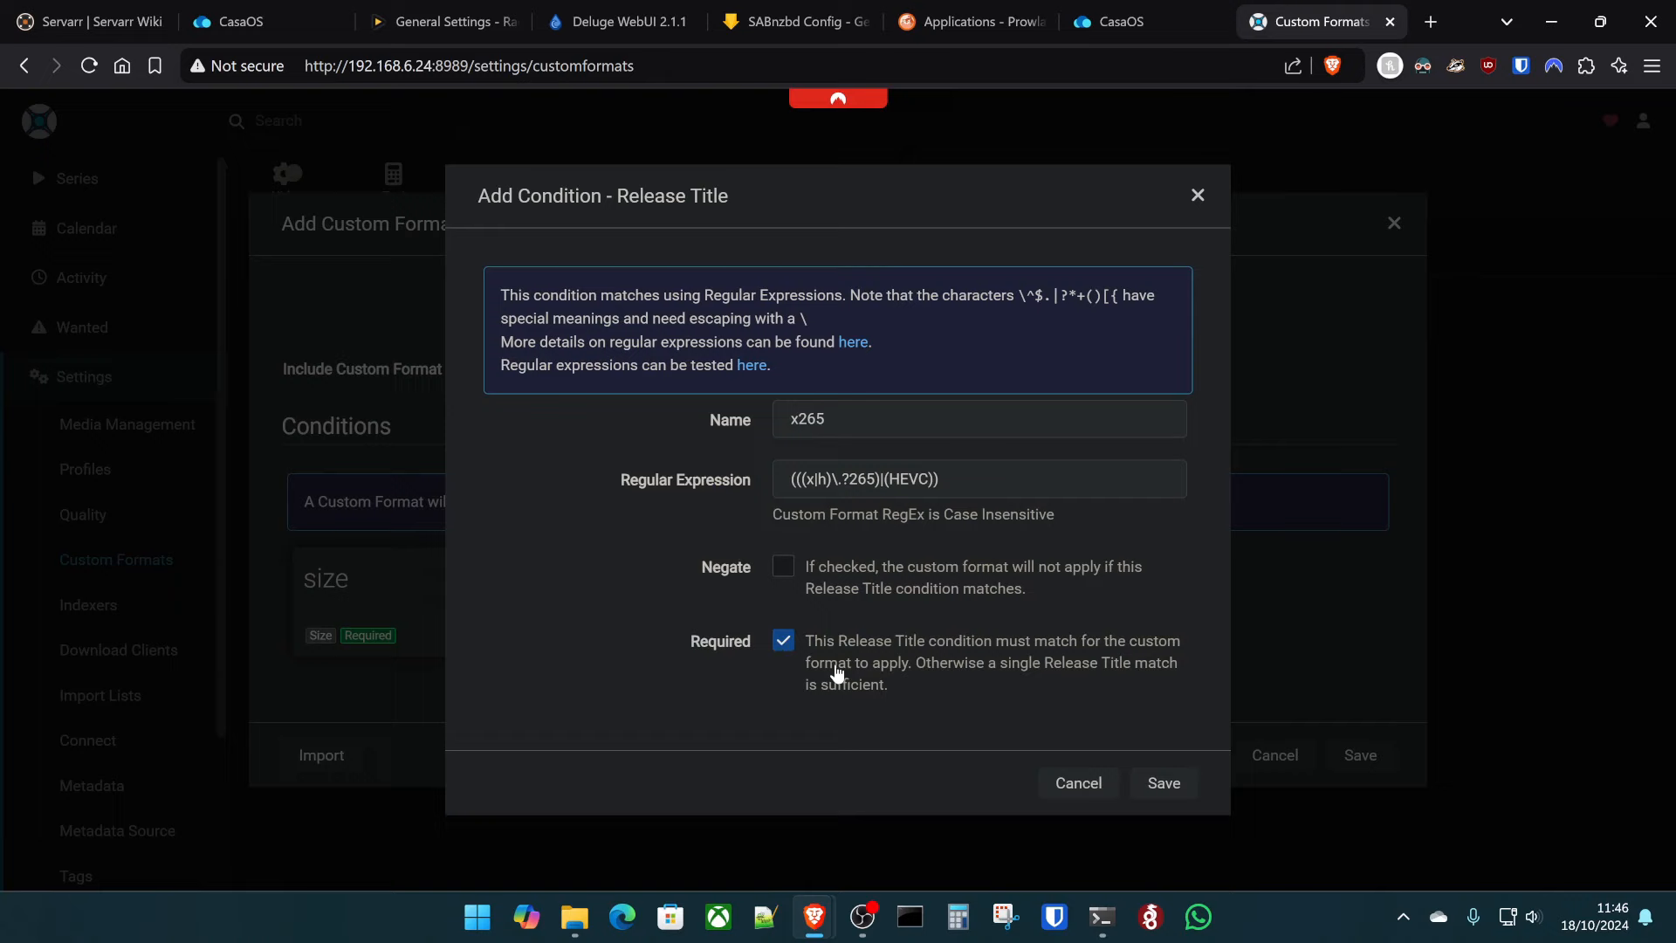
{"action": "left_click", "coordinate": [1169, 784]}
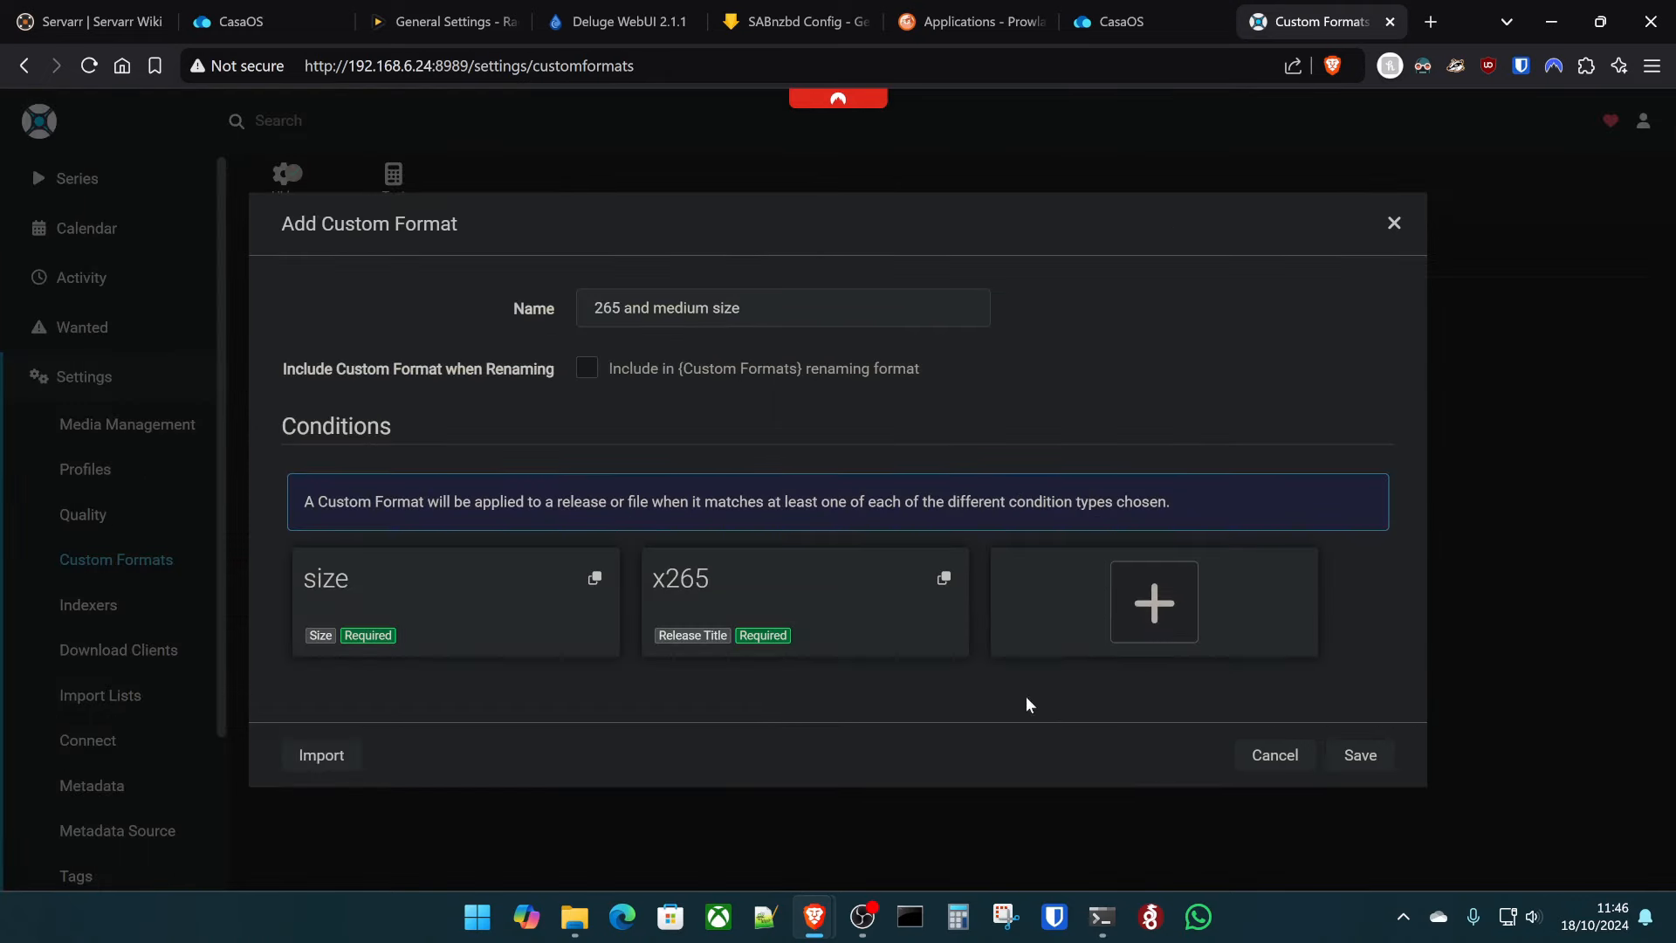
{"action": "left_click", "coordinate": [1368, 758]}
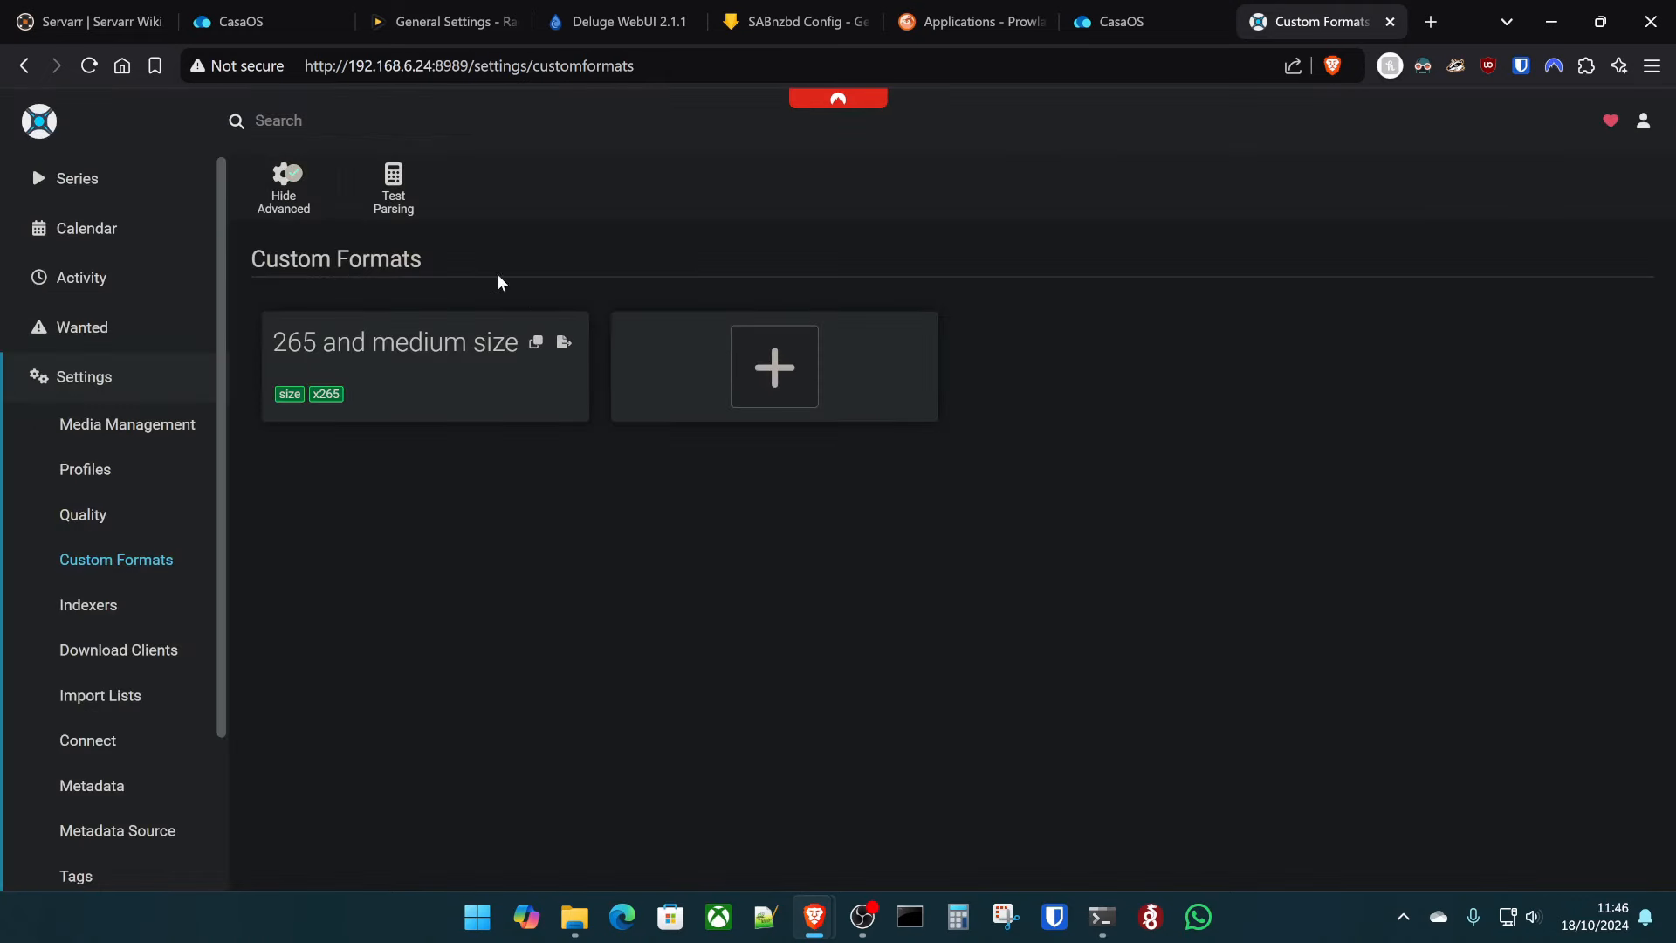
- Score '265 and medium size' at 10 in HD - 720p/1080p, minimum score 10, and save
{"action": "left_click", "coordinate": [113, 471]}
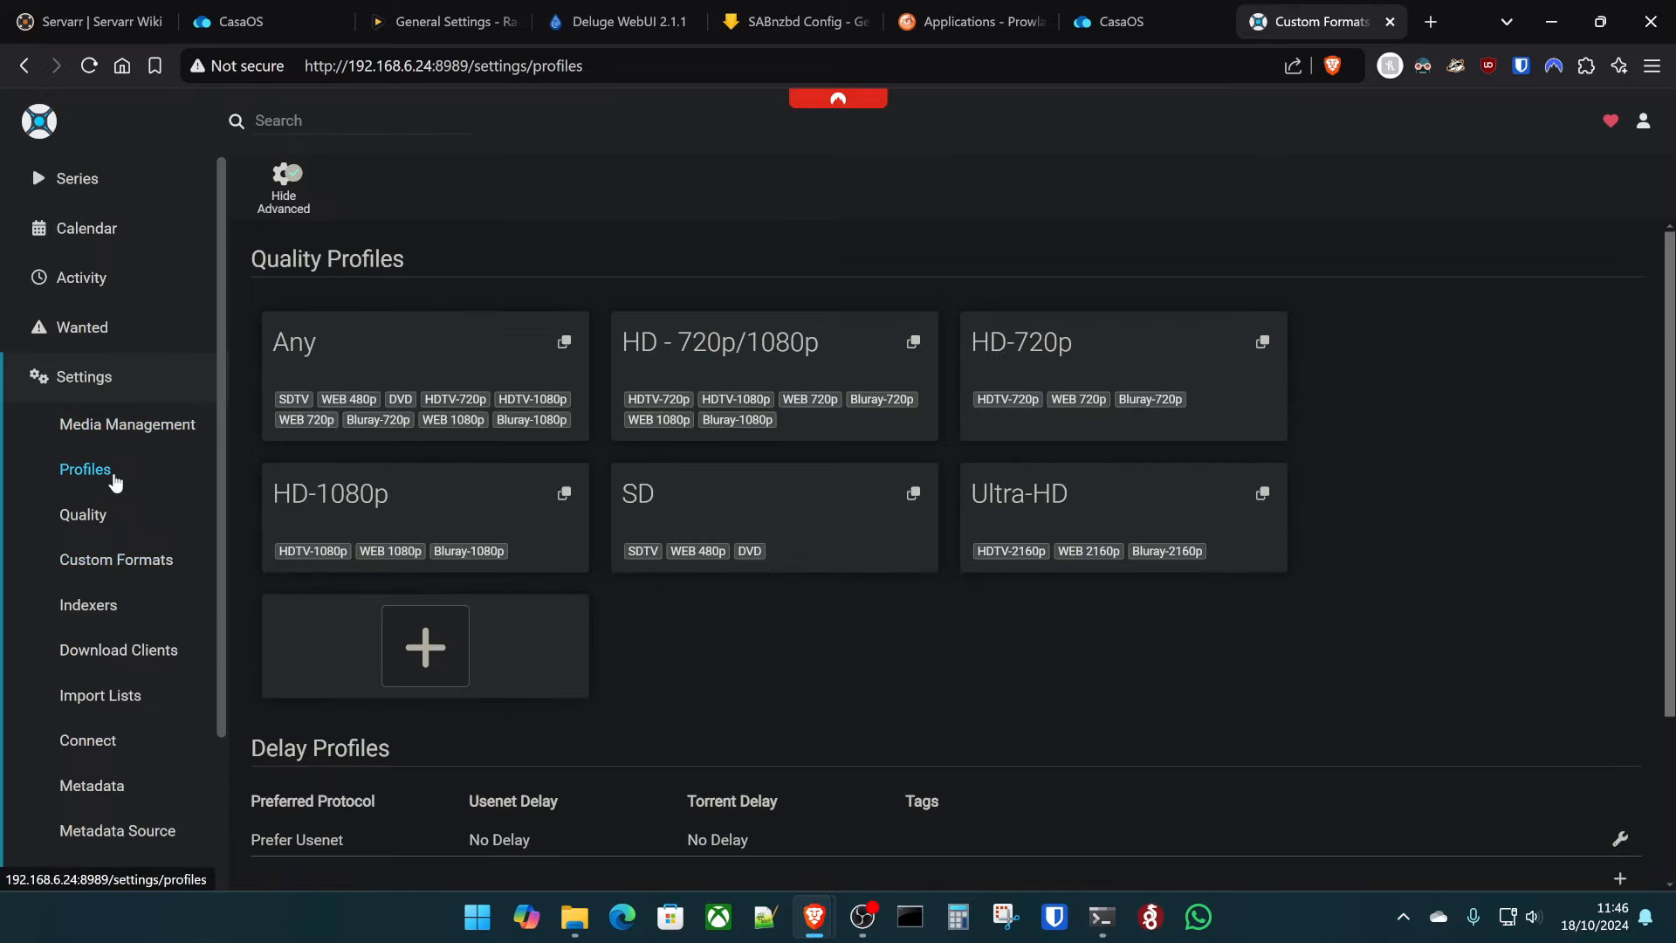
{"action": "left_click", "coordinate": [817, 361]}
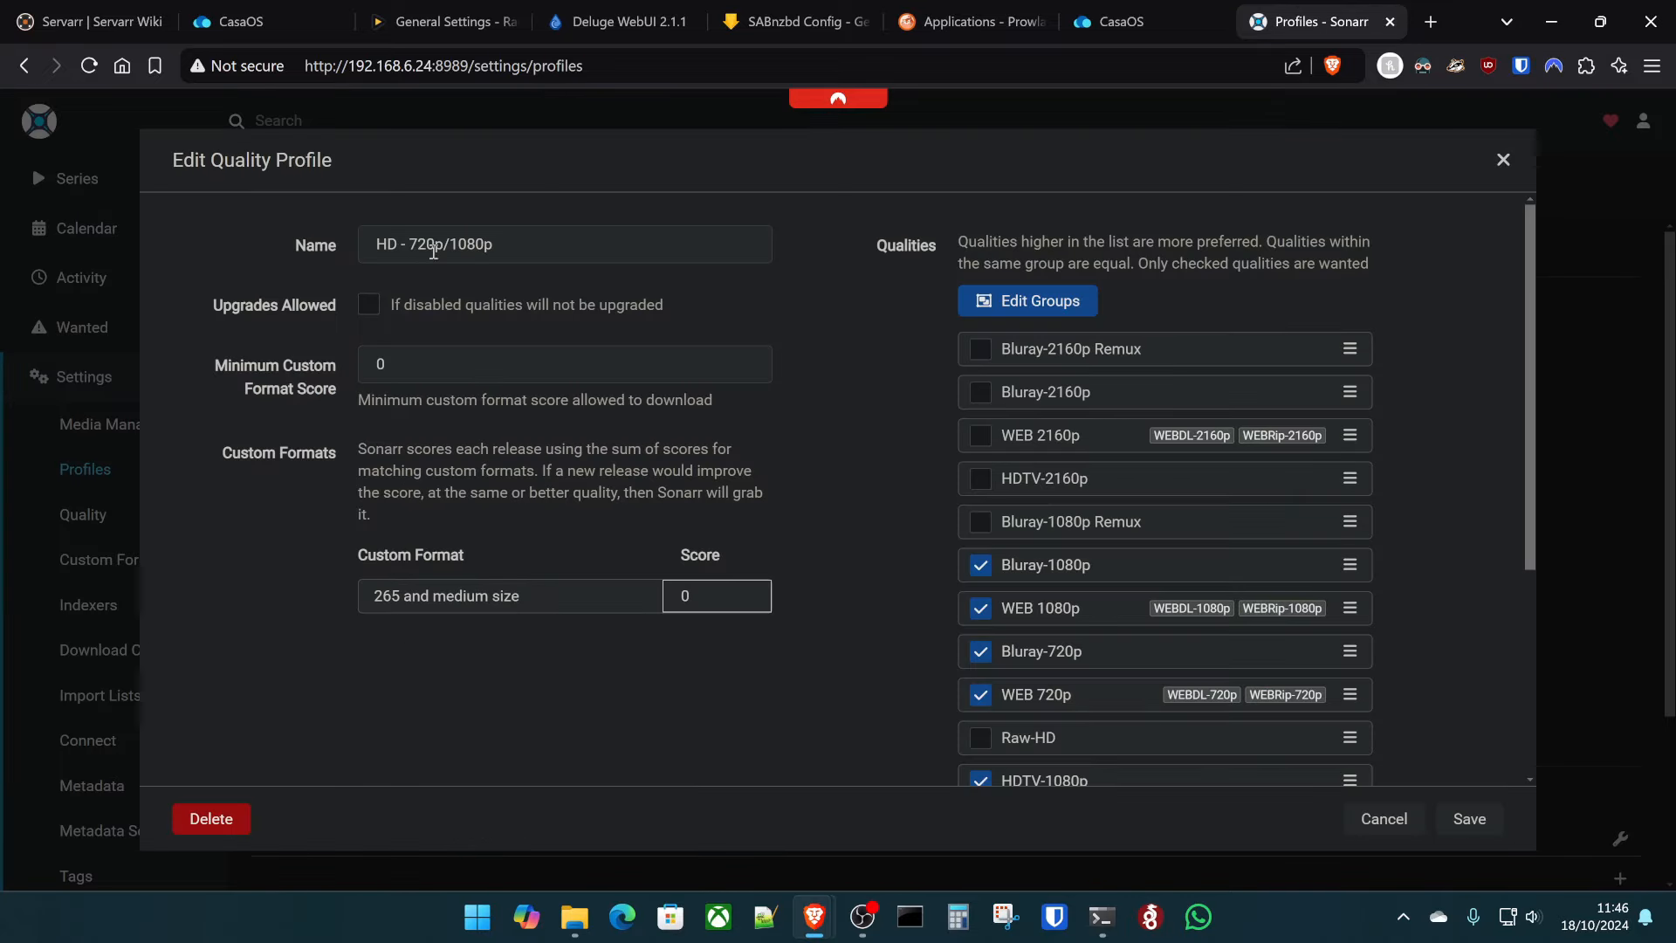
{"action": "left_click", "coordinate": [708, 592]}
{"action": "left_click", "coordinate": [391, 354]}
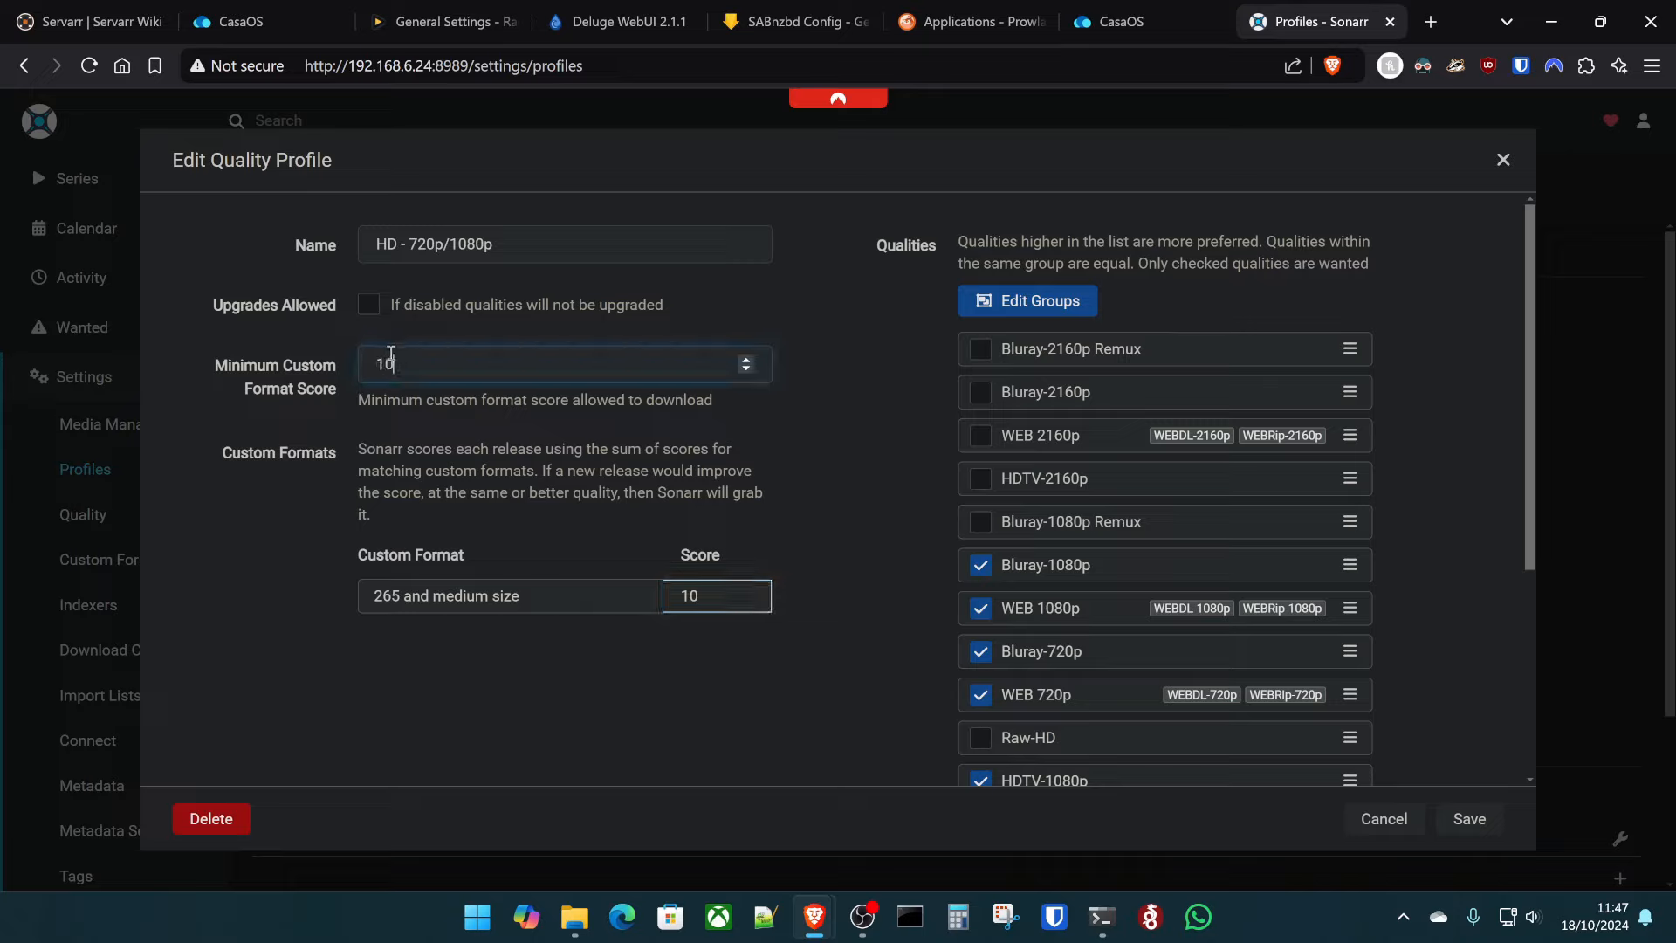
{"action": "left_click", "coordinate": [822, 498]}
{"action": "scroll", "coordinate": [1039, 542], "scroll_direction": "down", "scroll_amount": 3}
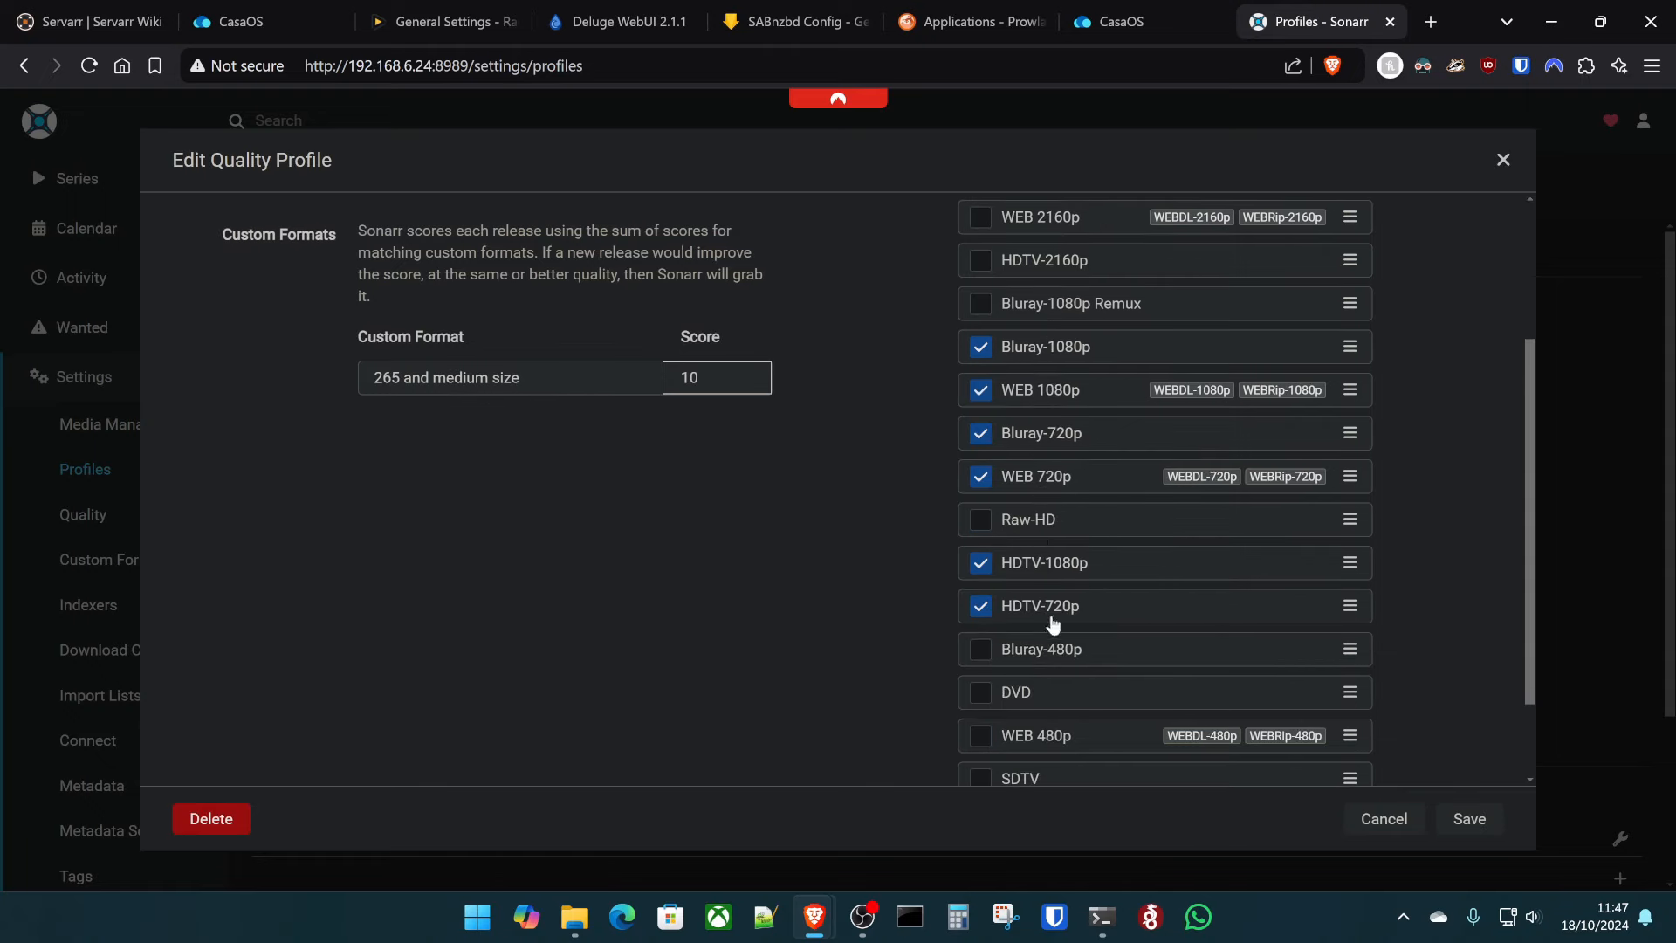
{"action": "left_click", "coordinate": [1448, 817]}
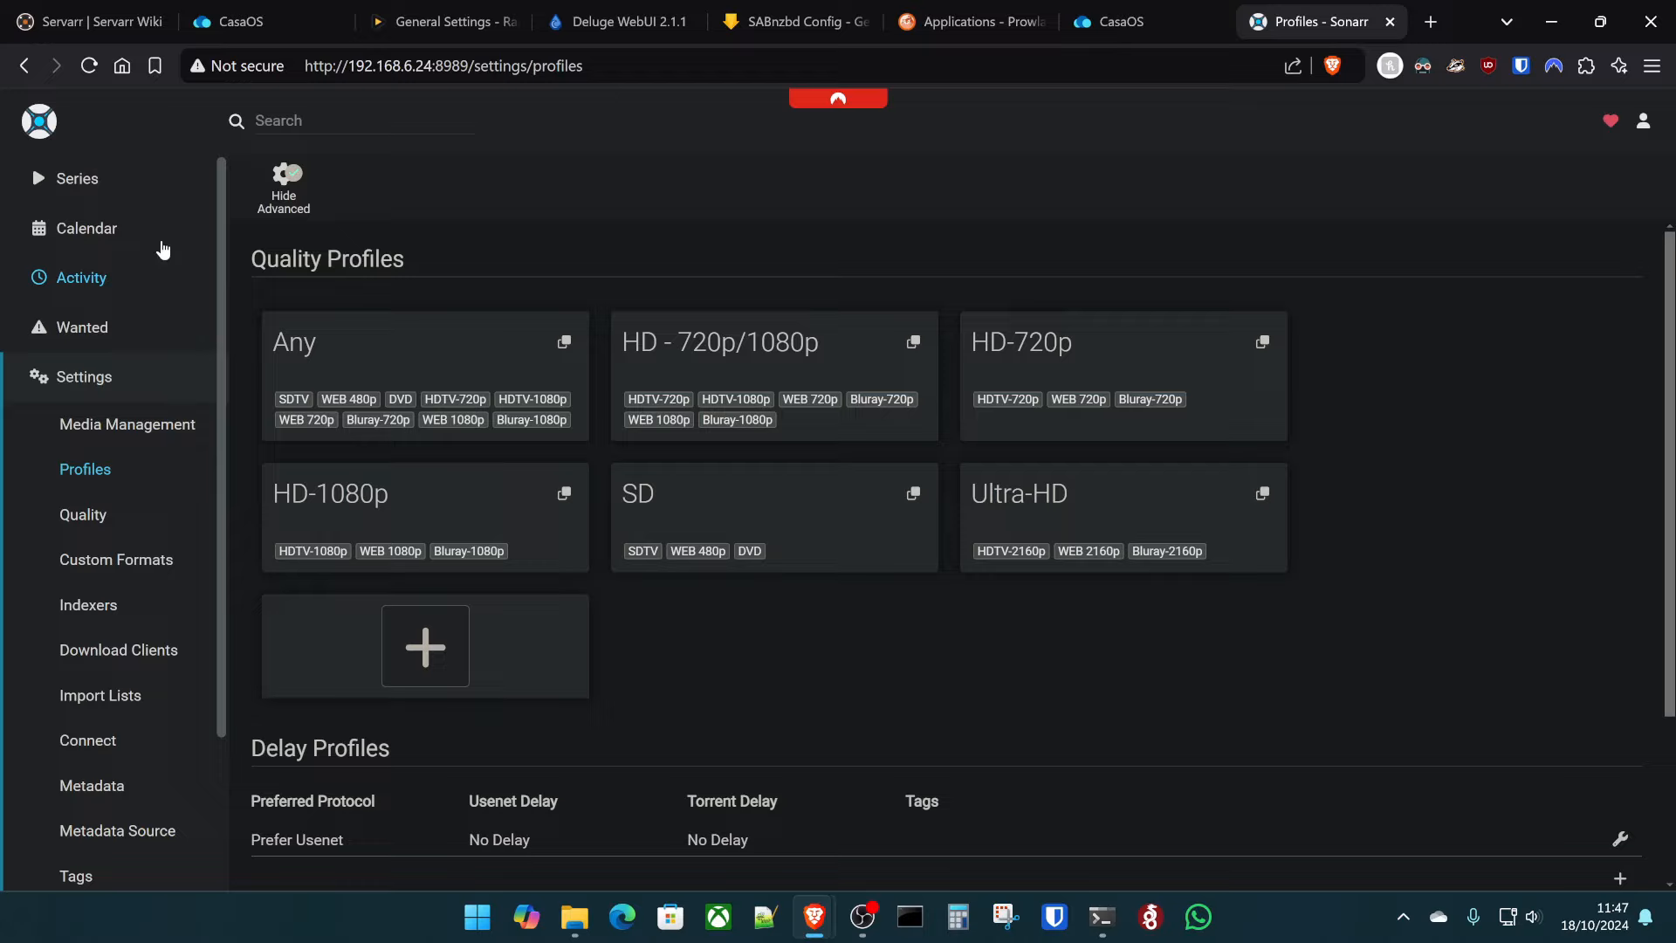
- Add Popeye the Sailor (1960) from a 'popeye' search with root folder /data/tvshows
{"action": "left_click", "coordinate": [328, 122]}
{"action": "type", "text": "po"}
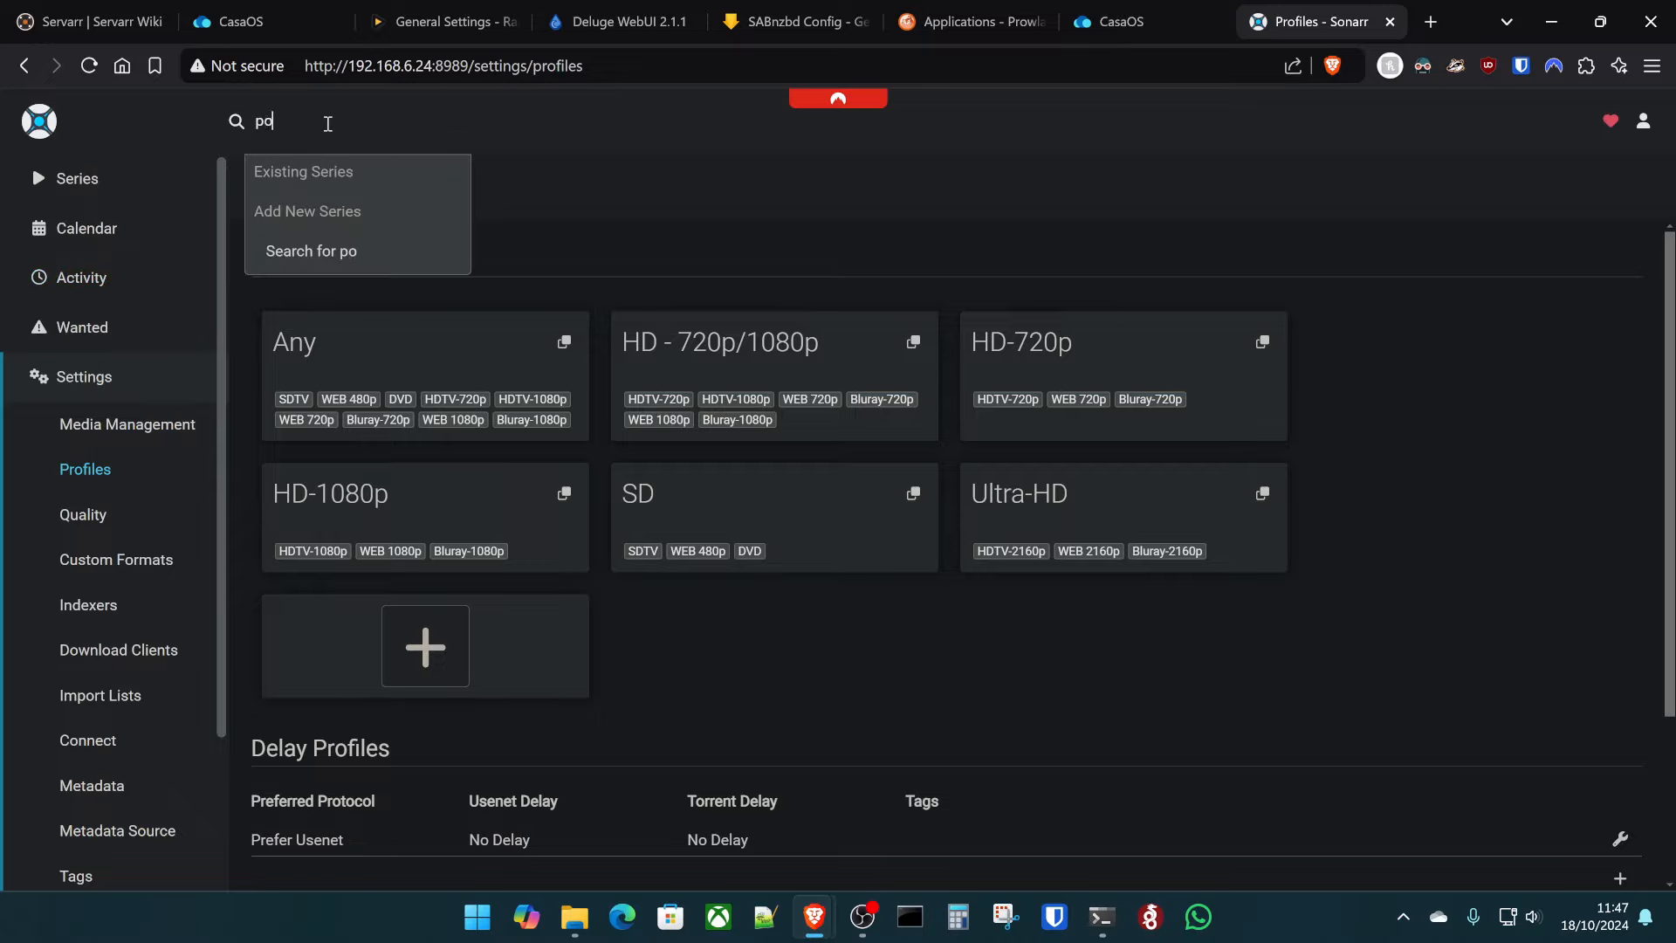
{"action": "type", "text": "peye"}
{"action": "left_click", "coordinate": [384, 208]}
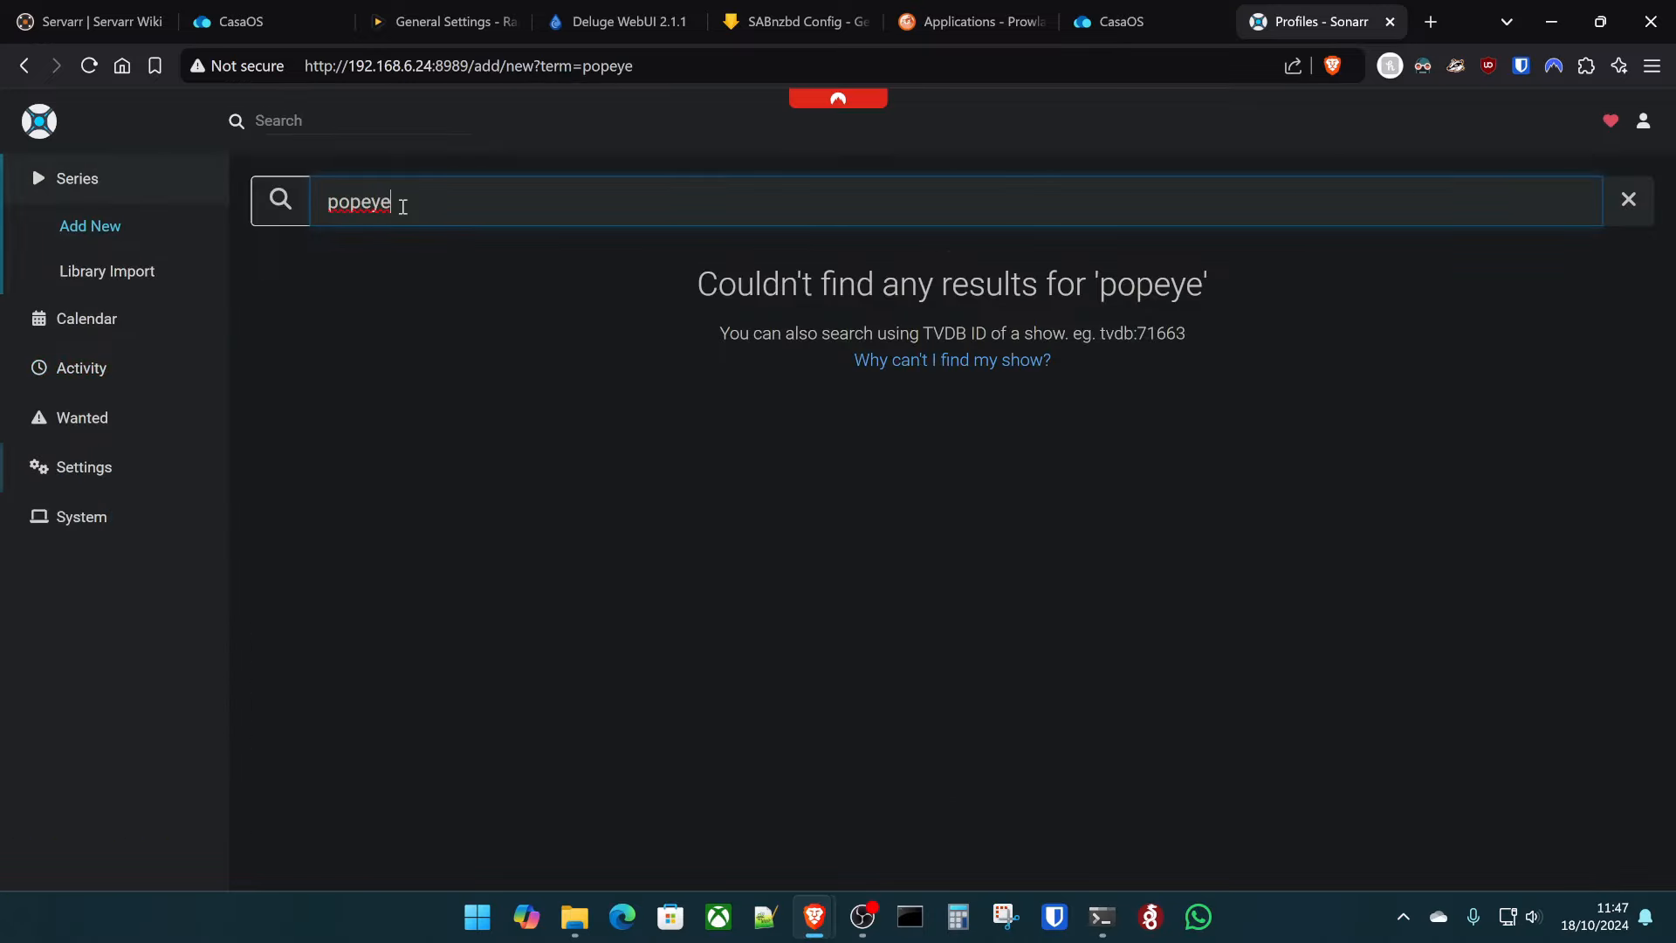
{"action": "scroll", "coordinate": [627, 515], "scroll_direction": "down", "scroll_amount": 8}
{"action": "scroll", "coordinate": [638, 498], "scroll_direction": "down", "scroll_amount": 12}
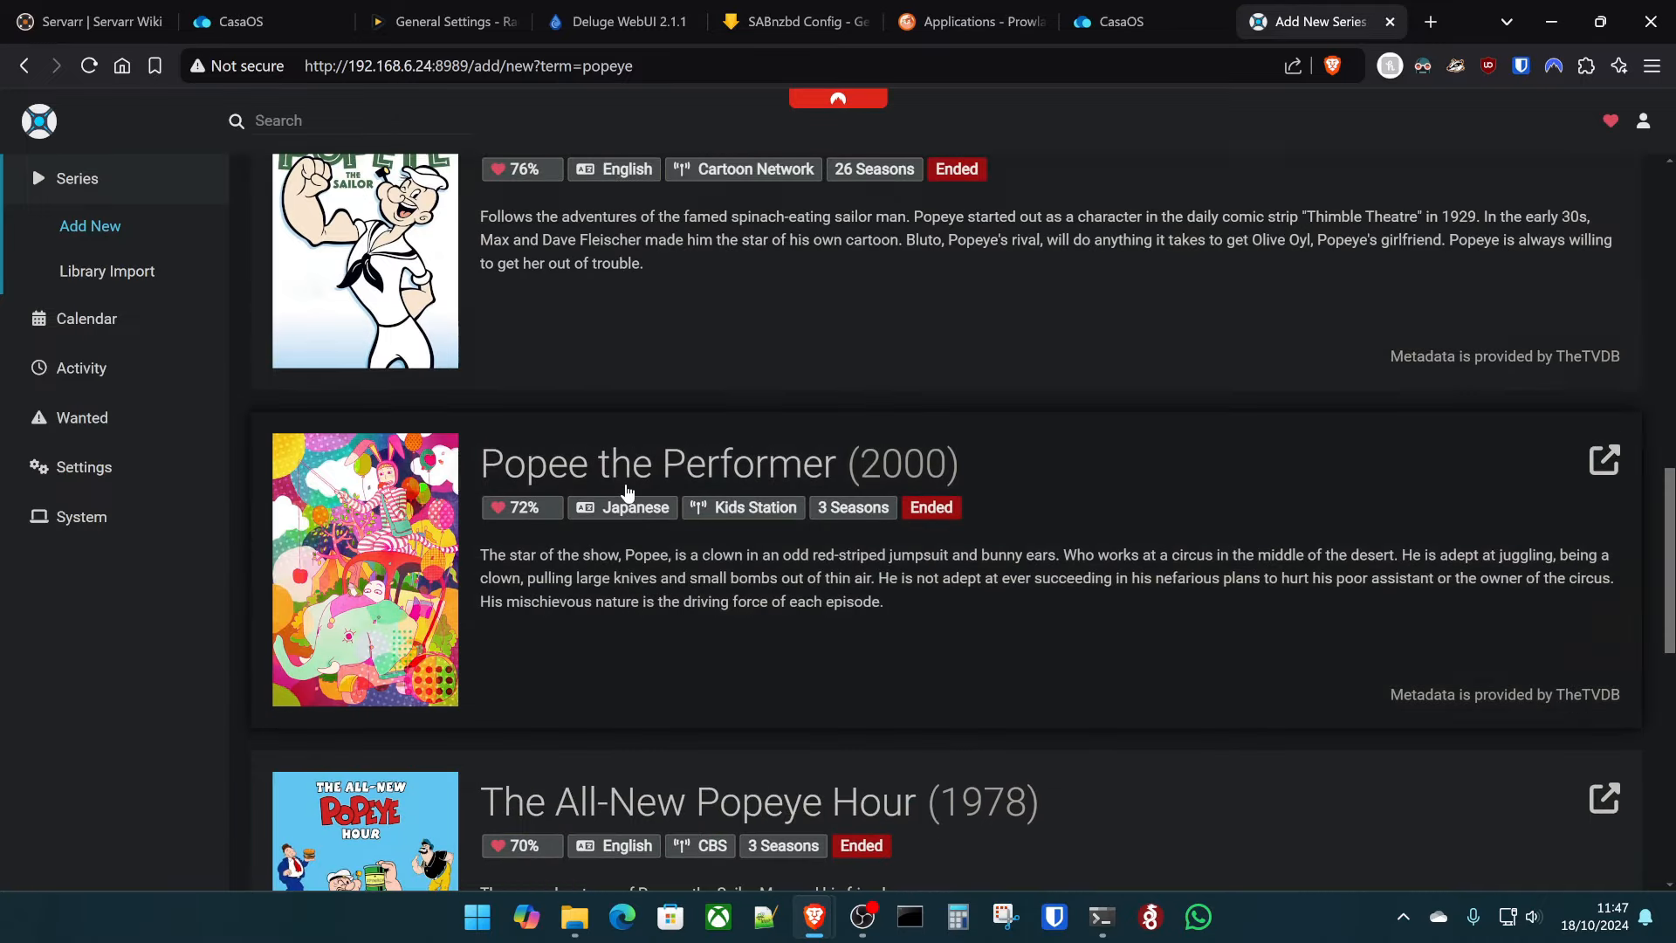
{"action": "left_click", "coordinate": [657, 453]}
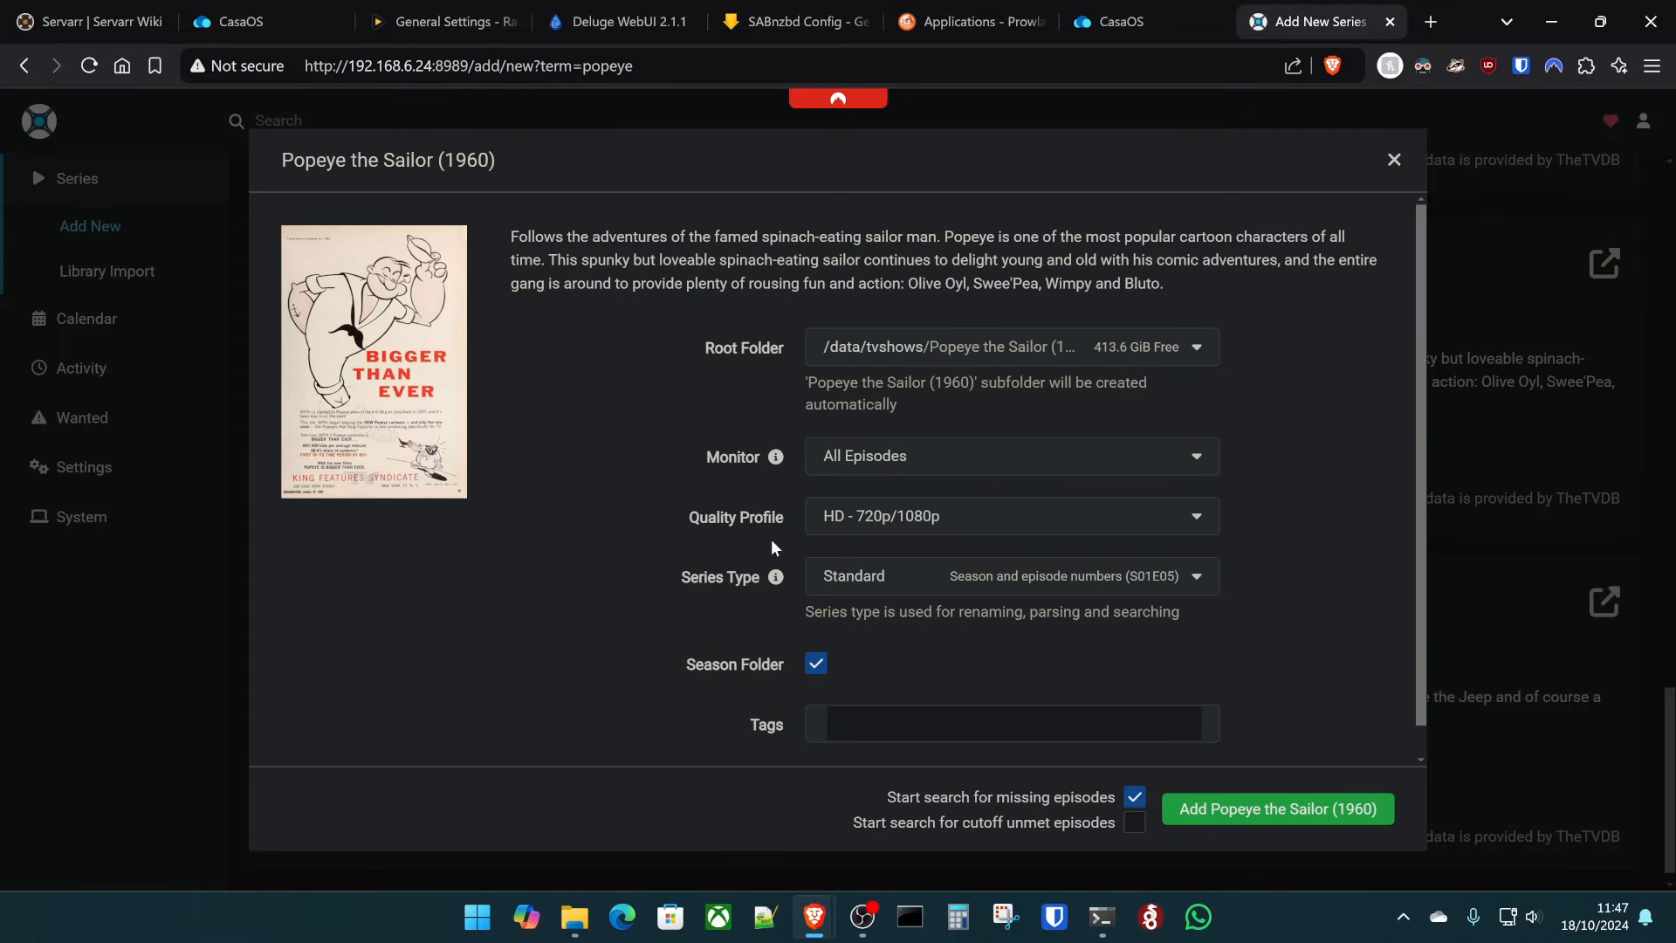
{"action": "left_click", "coordinate": [897, 358]}
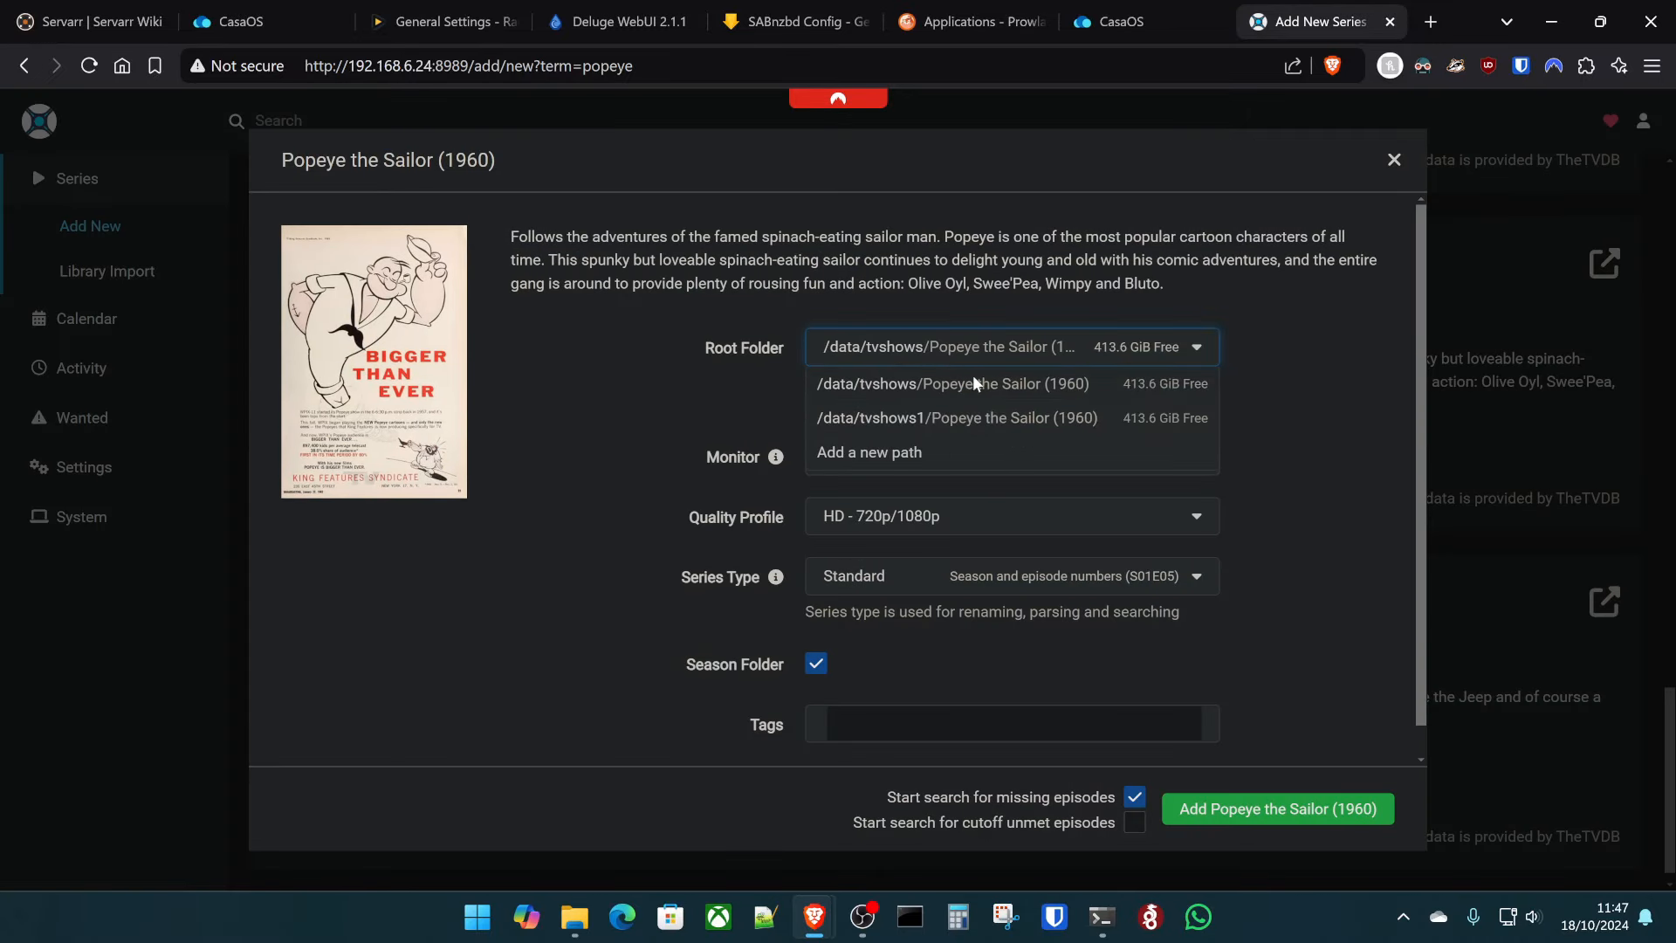
{"action": "left_click", "coordinate": [939, 384]}
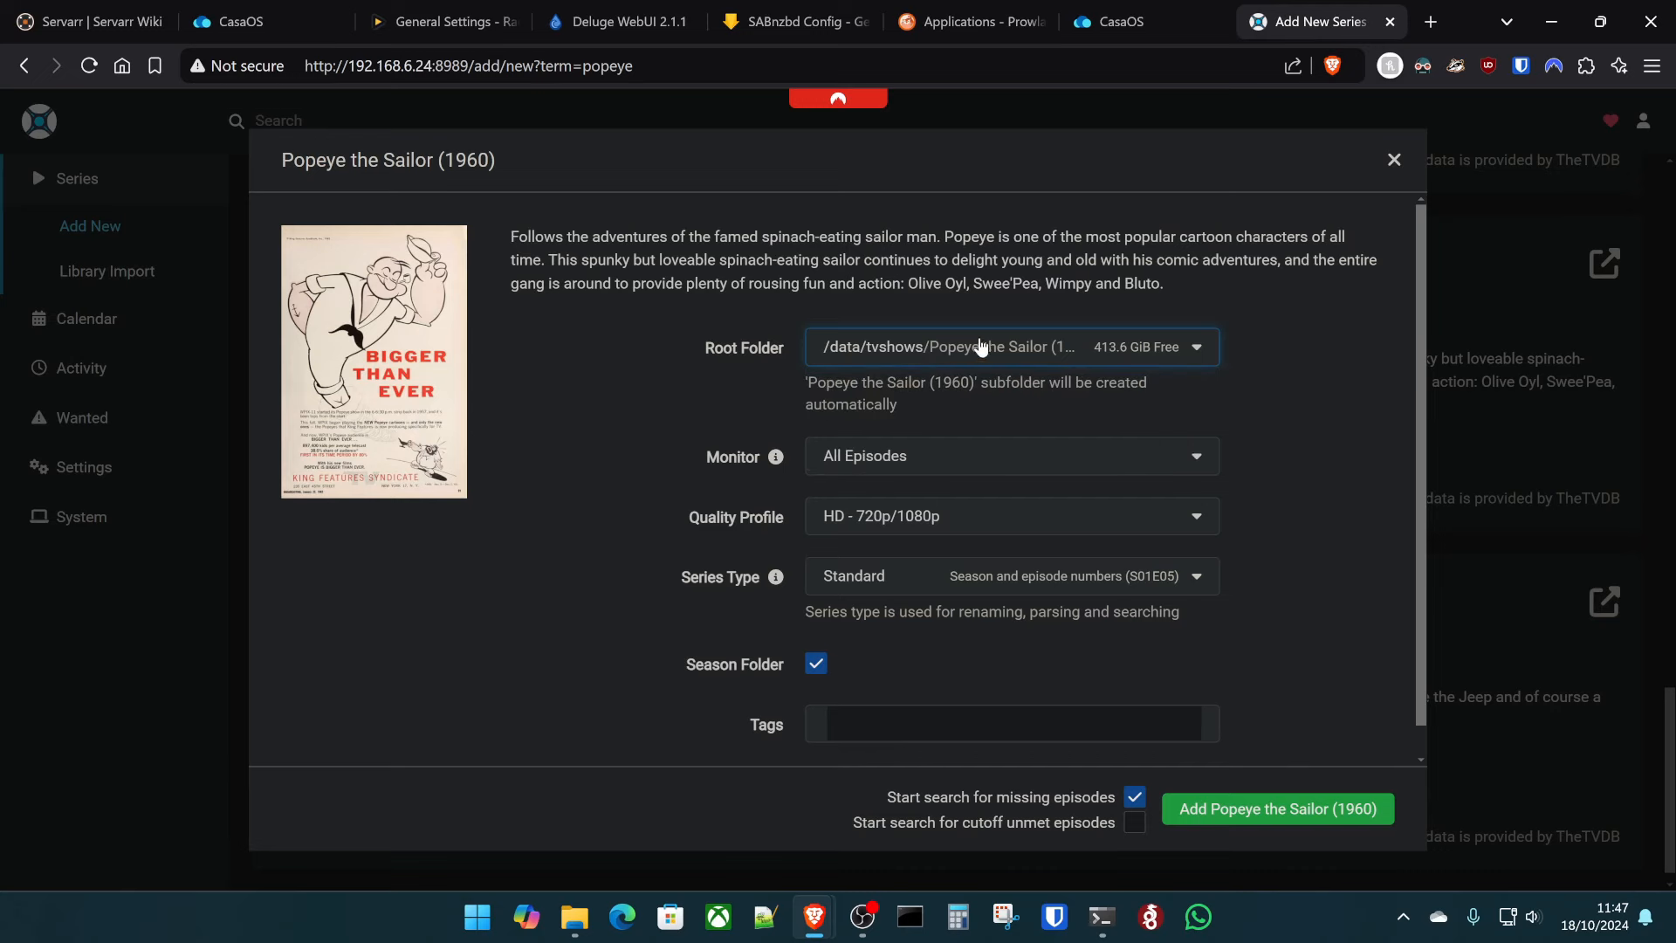
{"action": "left_click", "coordinate": [1288, 808]}
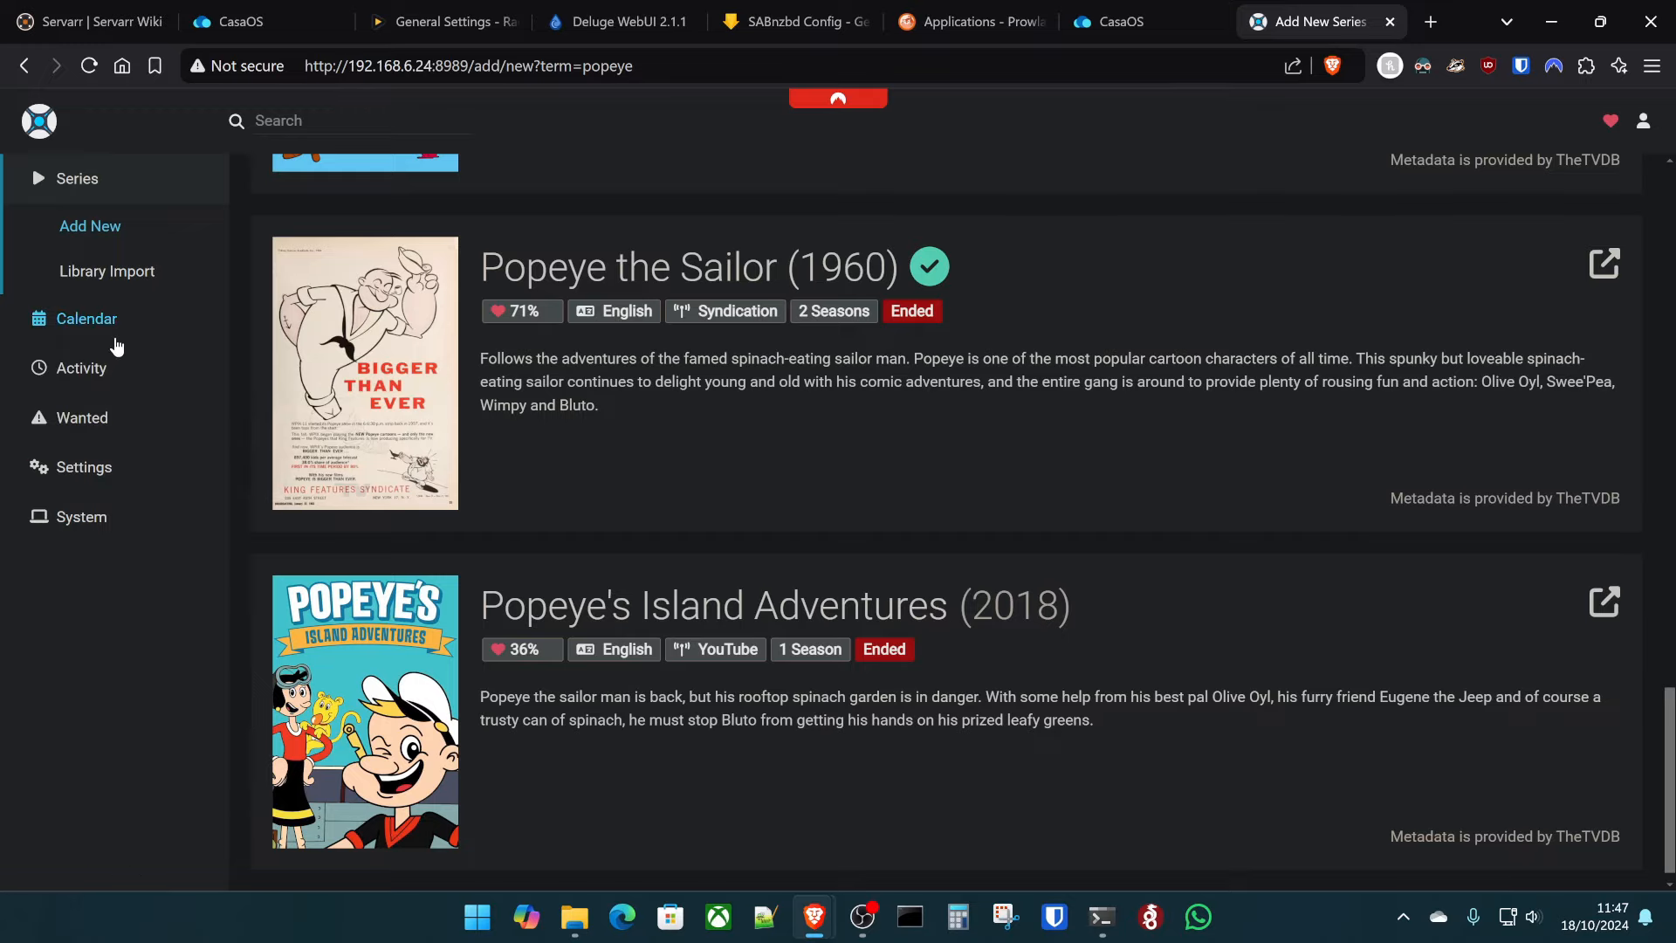
{"action": "left_click", "coordinate": [122, 175]}
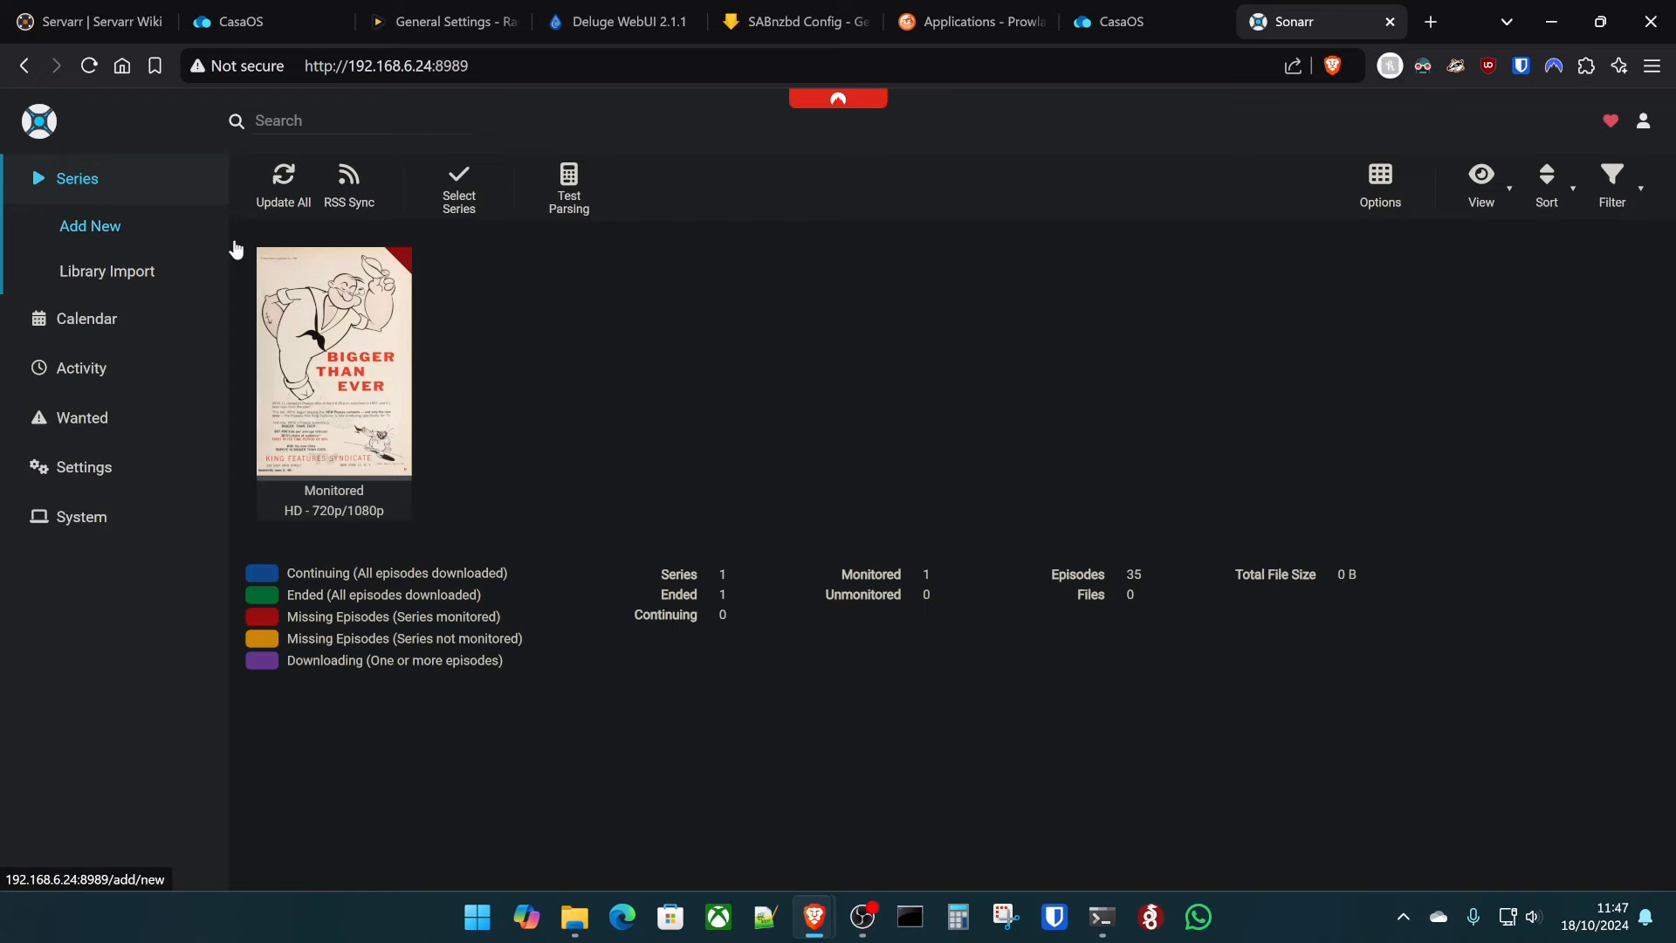
- Expand Popeye's Season 1960 and interactively search the Hits and Missiles episode, which finds nothing
{"action": "left_click", "coordinate": [313, 330]}
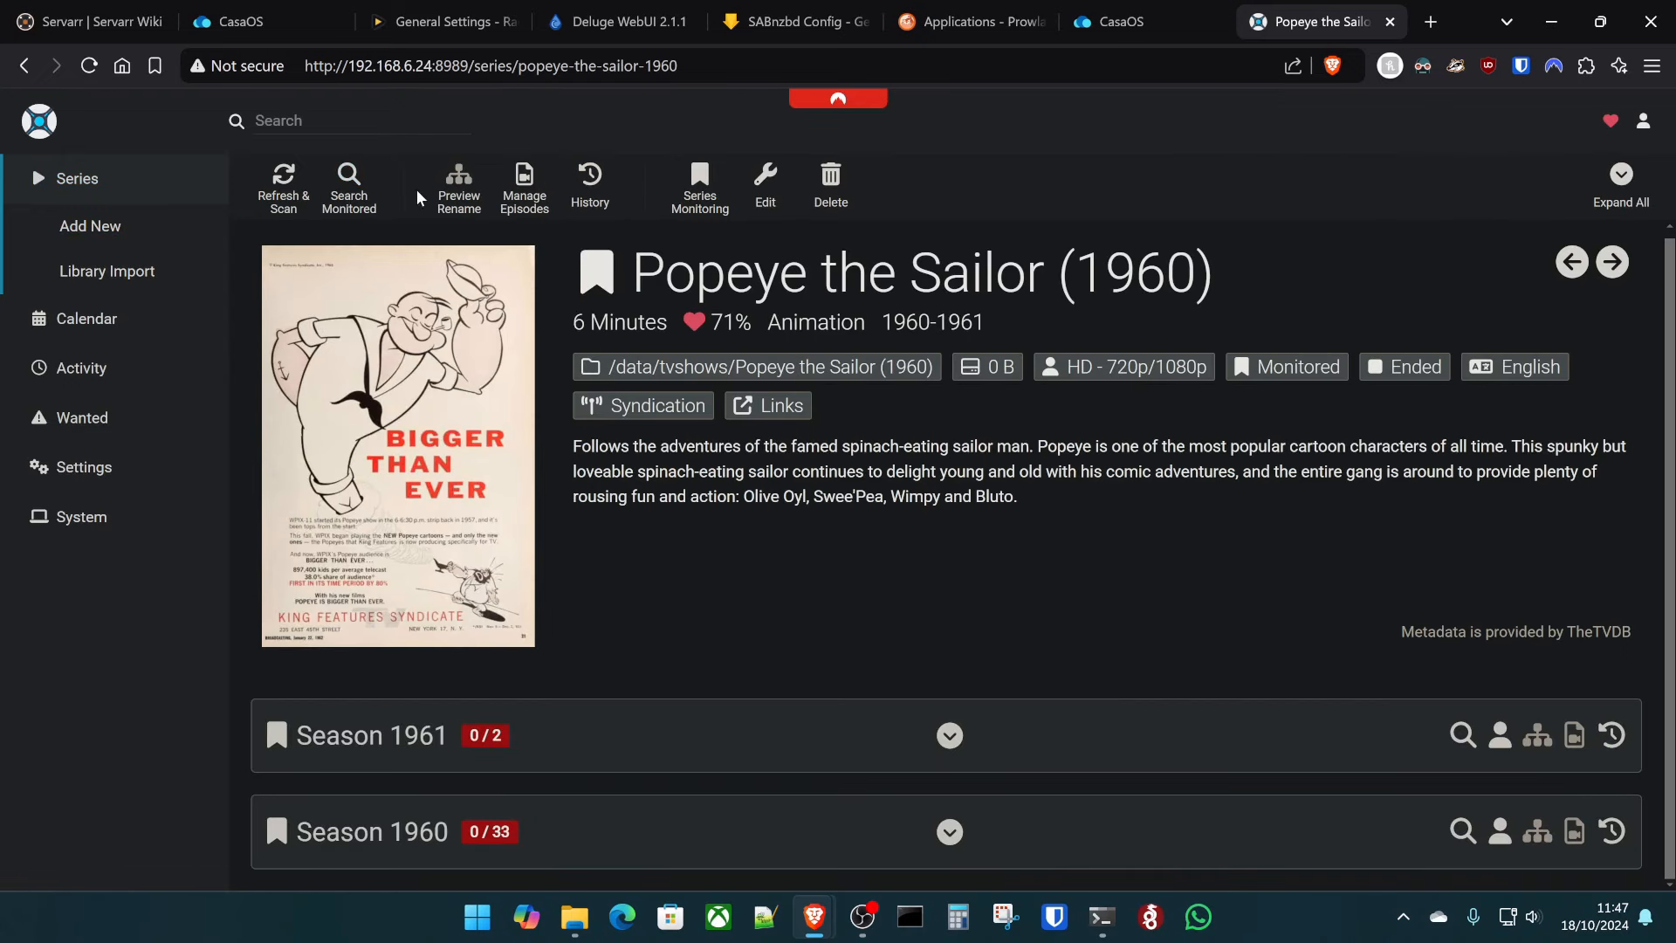
{"action": "left_click", "coordinate": [966, 831]}
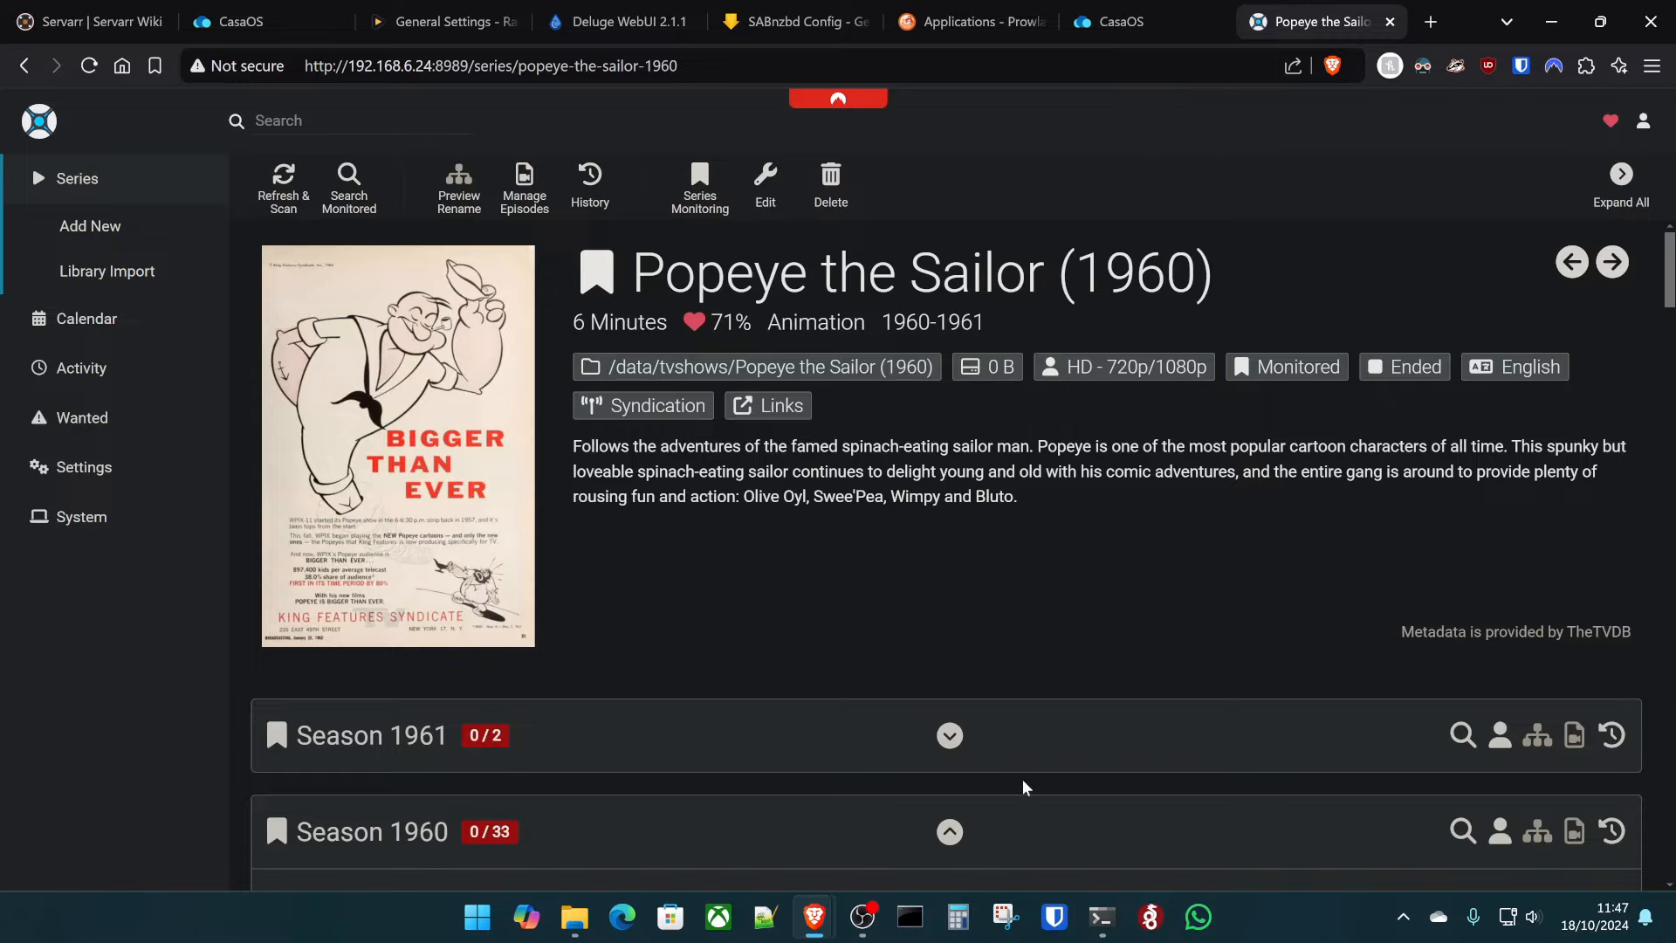
{"action": "scroll", "coordinate": [1023, 778], "scroll_direction": "down", "scroll_amount": 20}
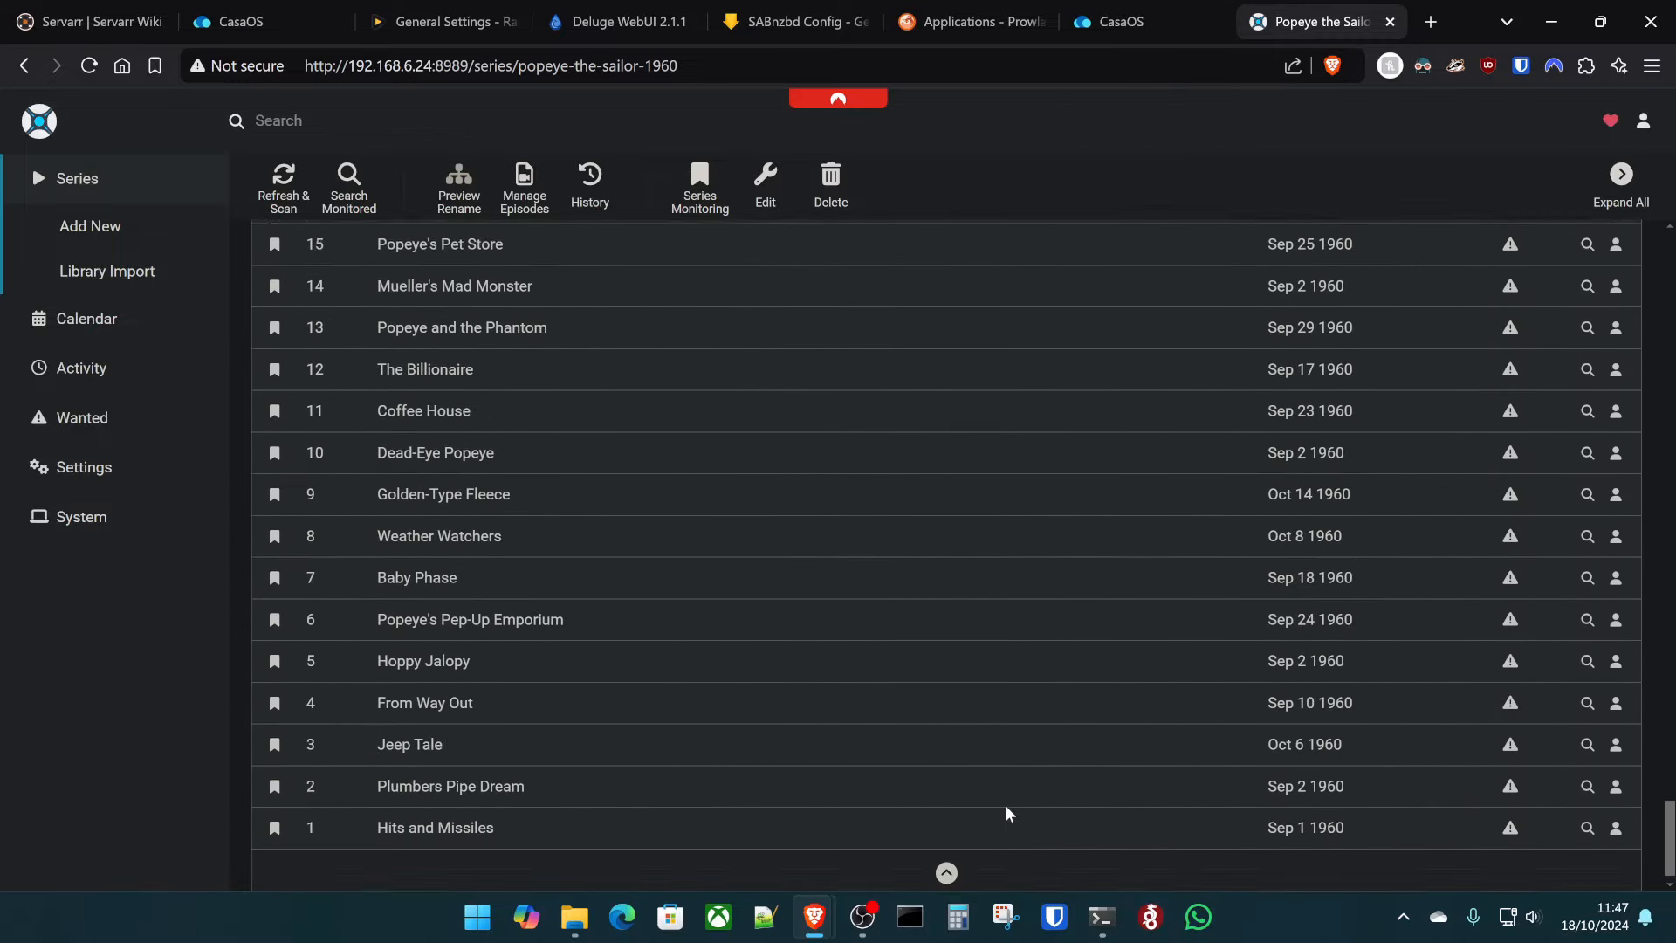
{"action": "scroll", "coordinate": [1009, 809], "scroll_direction": "down", "scroll_amount": 1}
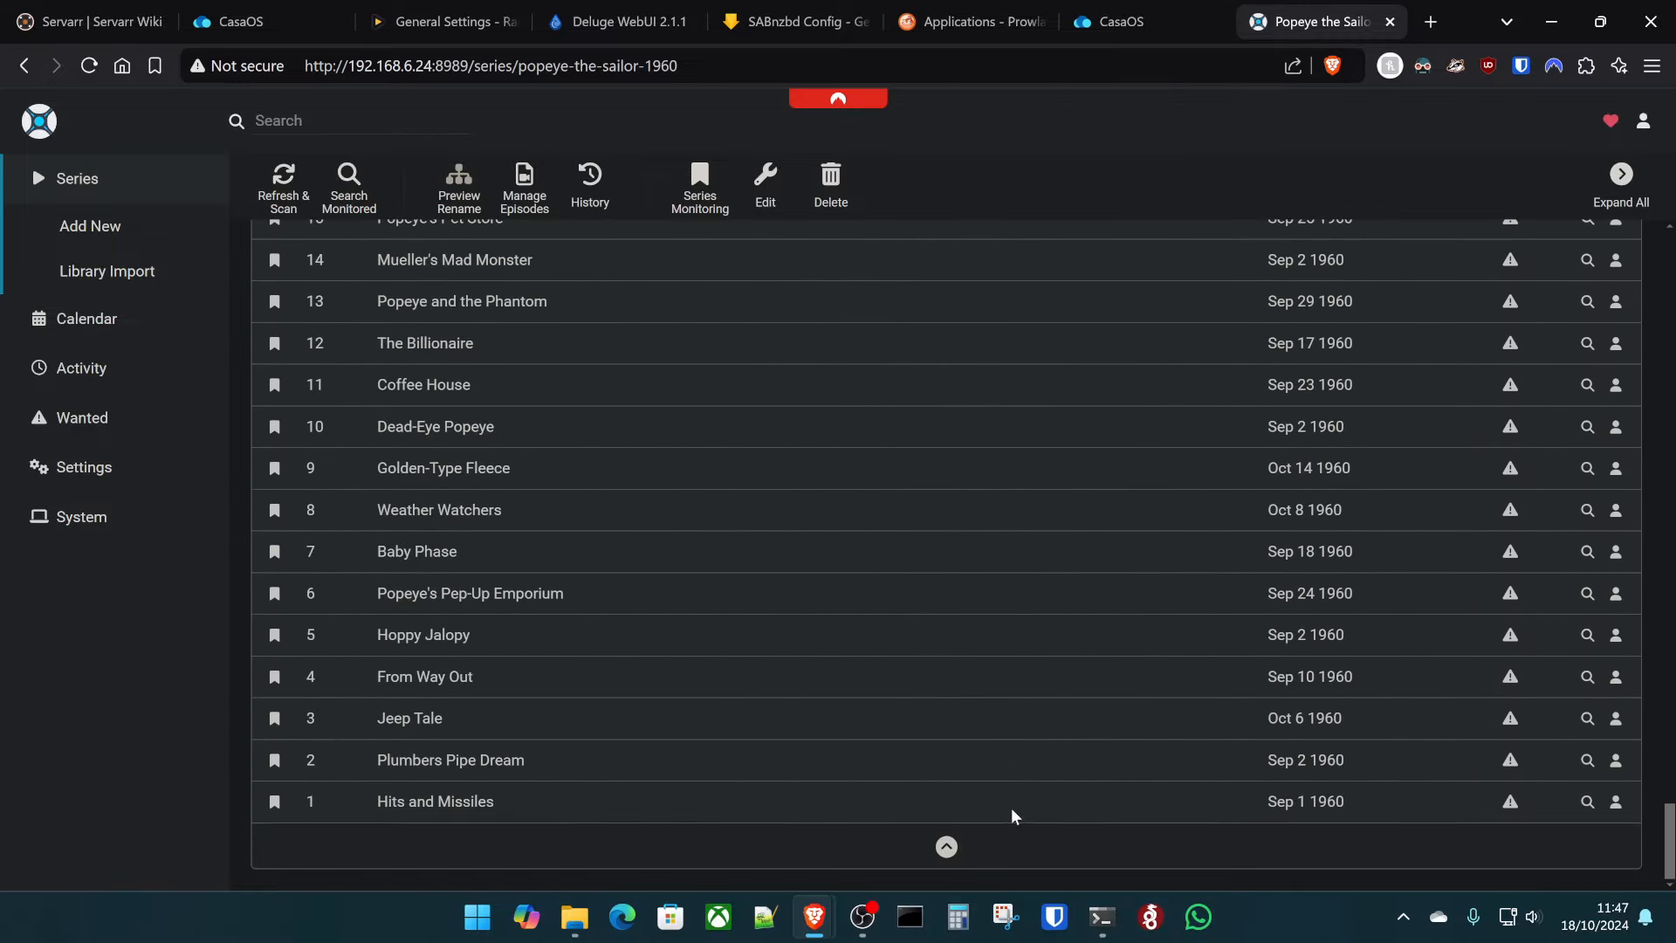
{"action": "left_click", "coordinate": [1617, 804]}
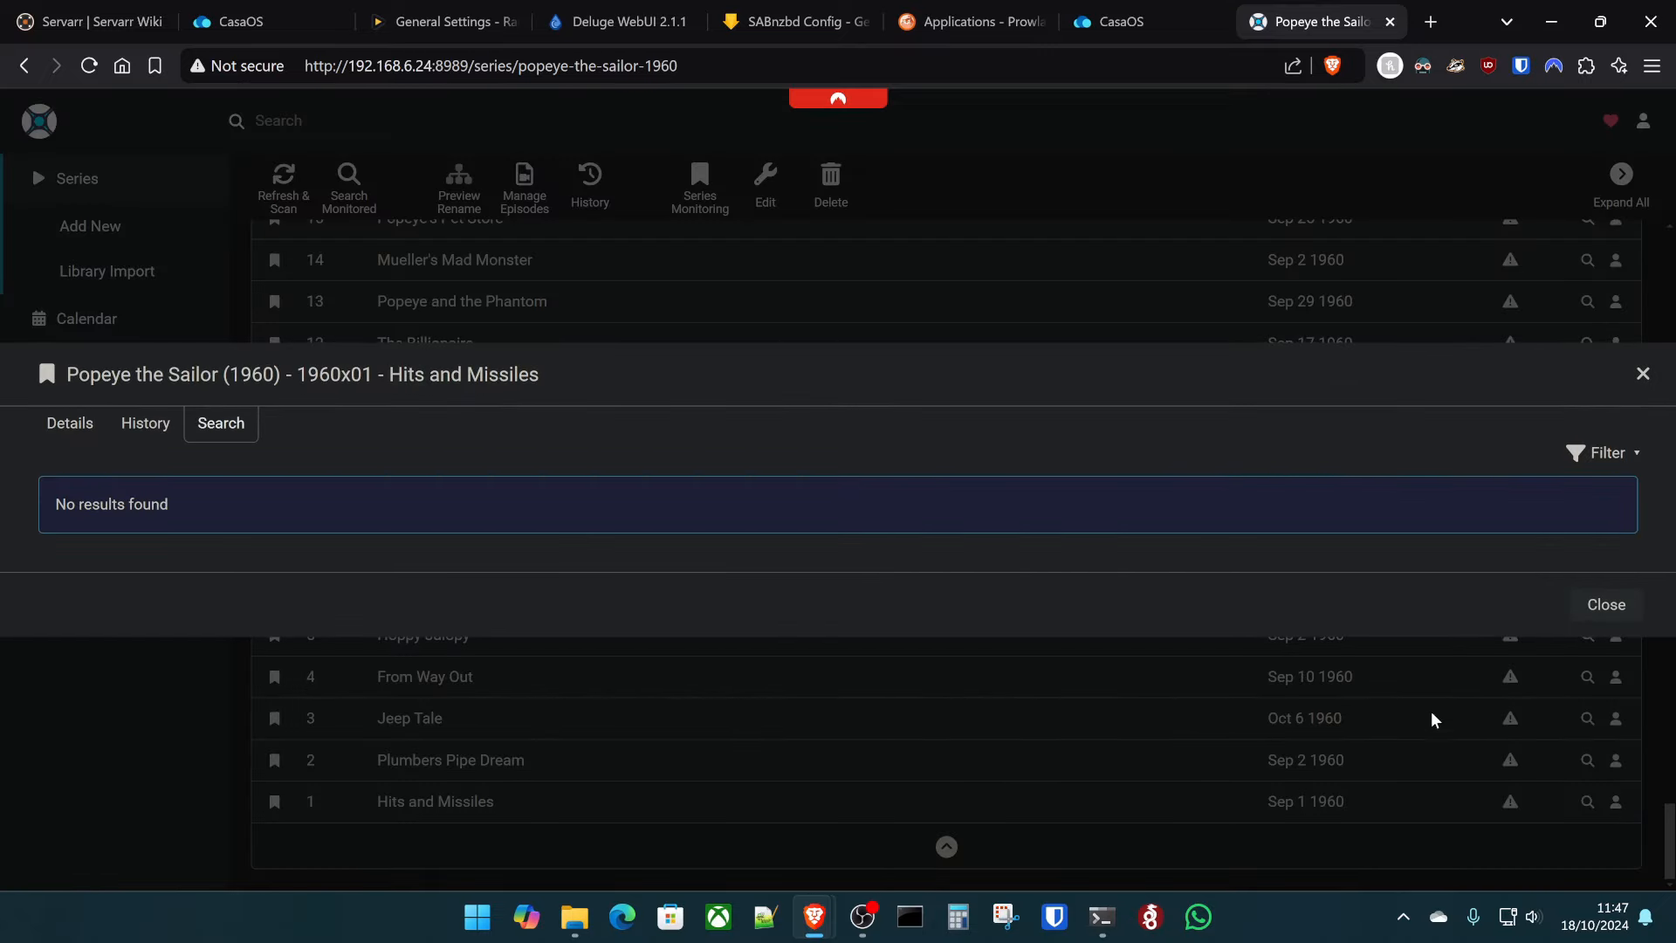
{"action": "left_click", "coordinate": [1581, 613]}
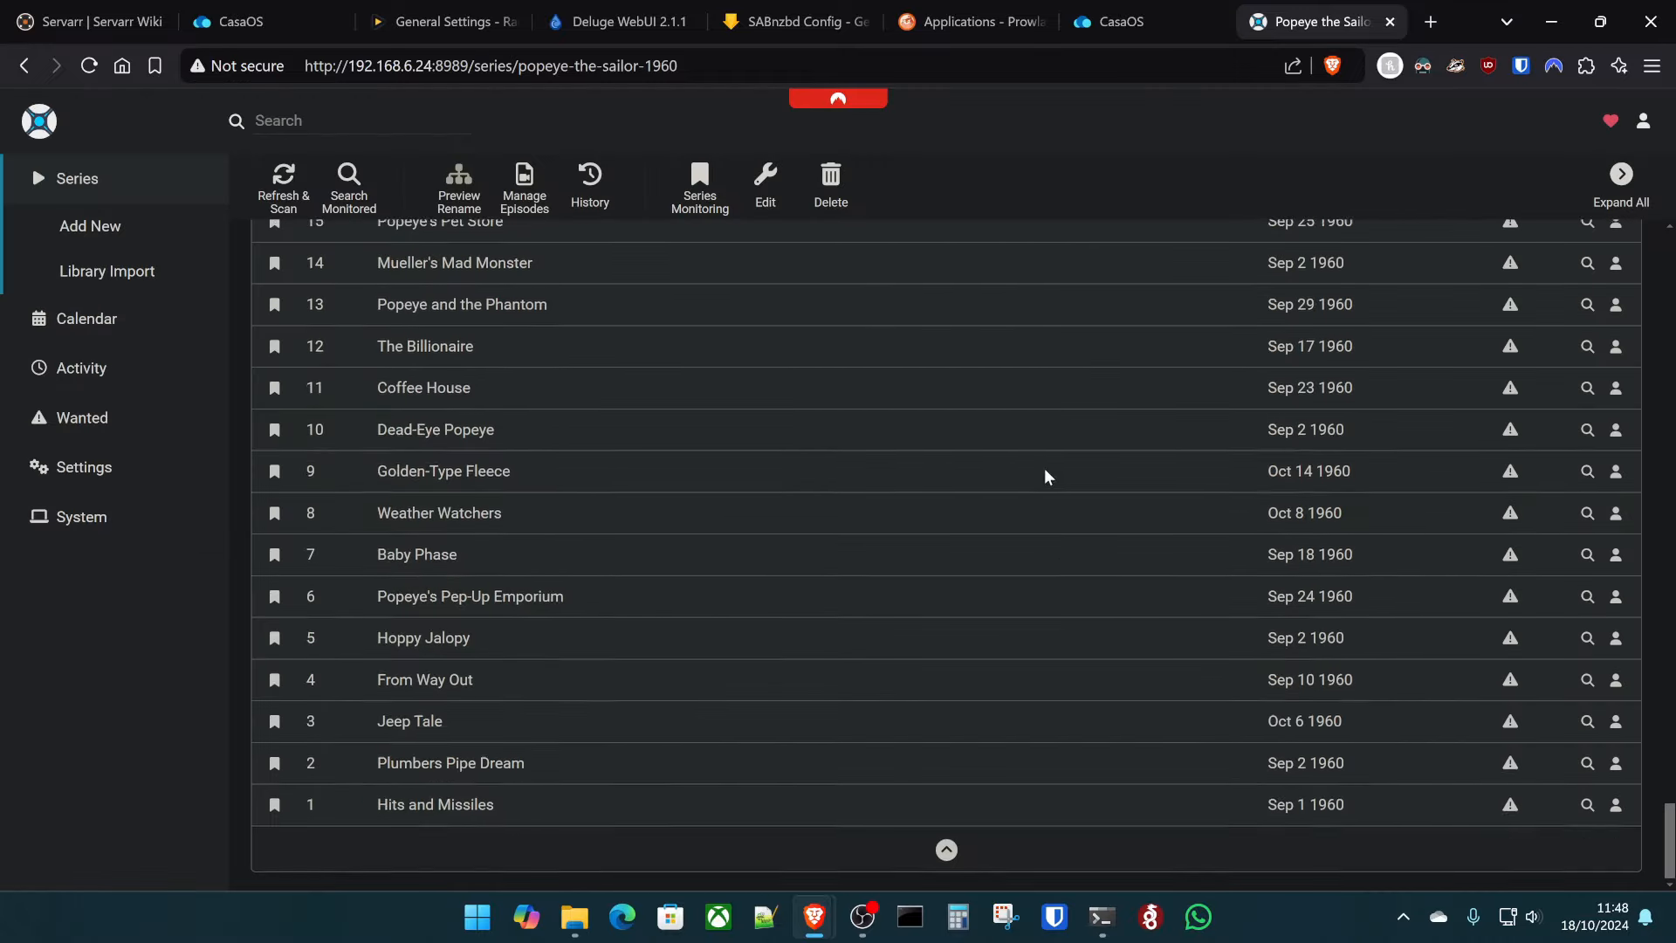
{"action": "scroll", "coordinate": [927, 396], "scroll_direction": "up", "scroll_amount": 15}
- Add The Lone Ranger to the library and dismiss its episode search results
{"action": "left_click", "coordinate": [112, 177]}
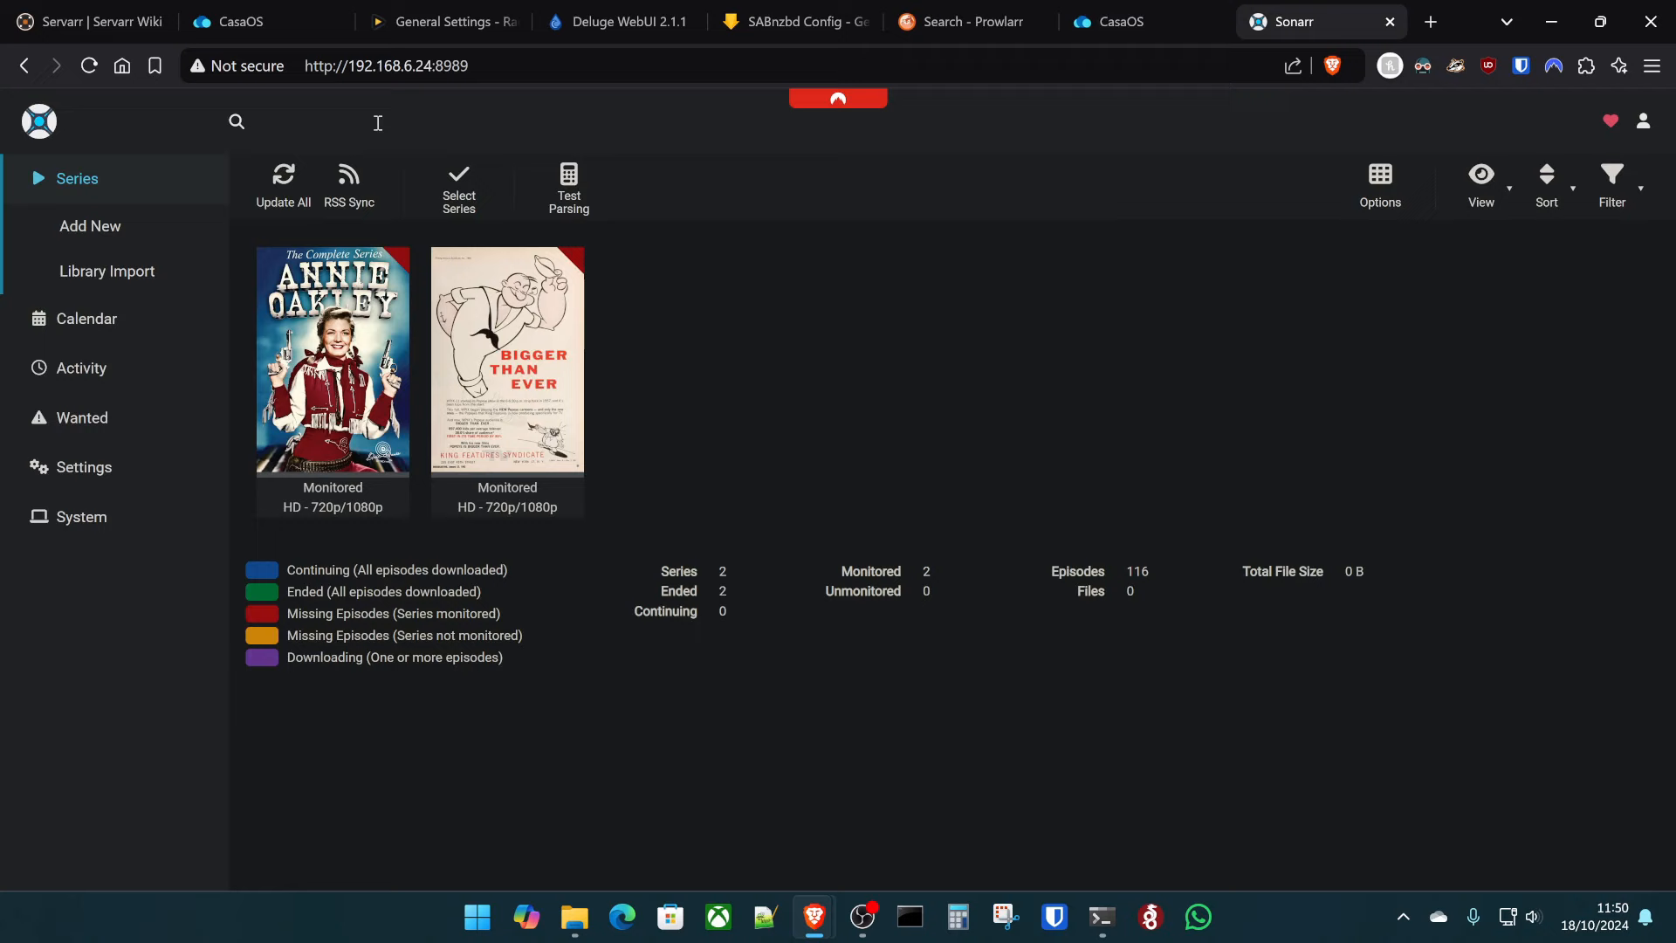
{"action": "left_click", "coordinate": [306, 128]}
{"action": "type", "text": "The Lone Ranger"}
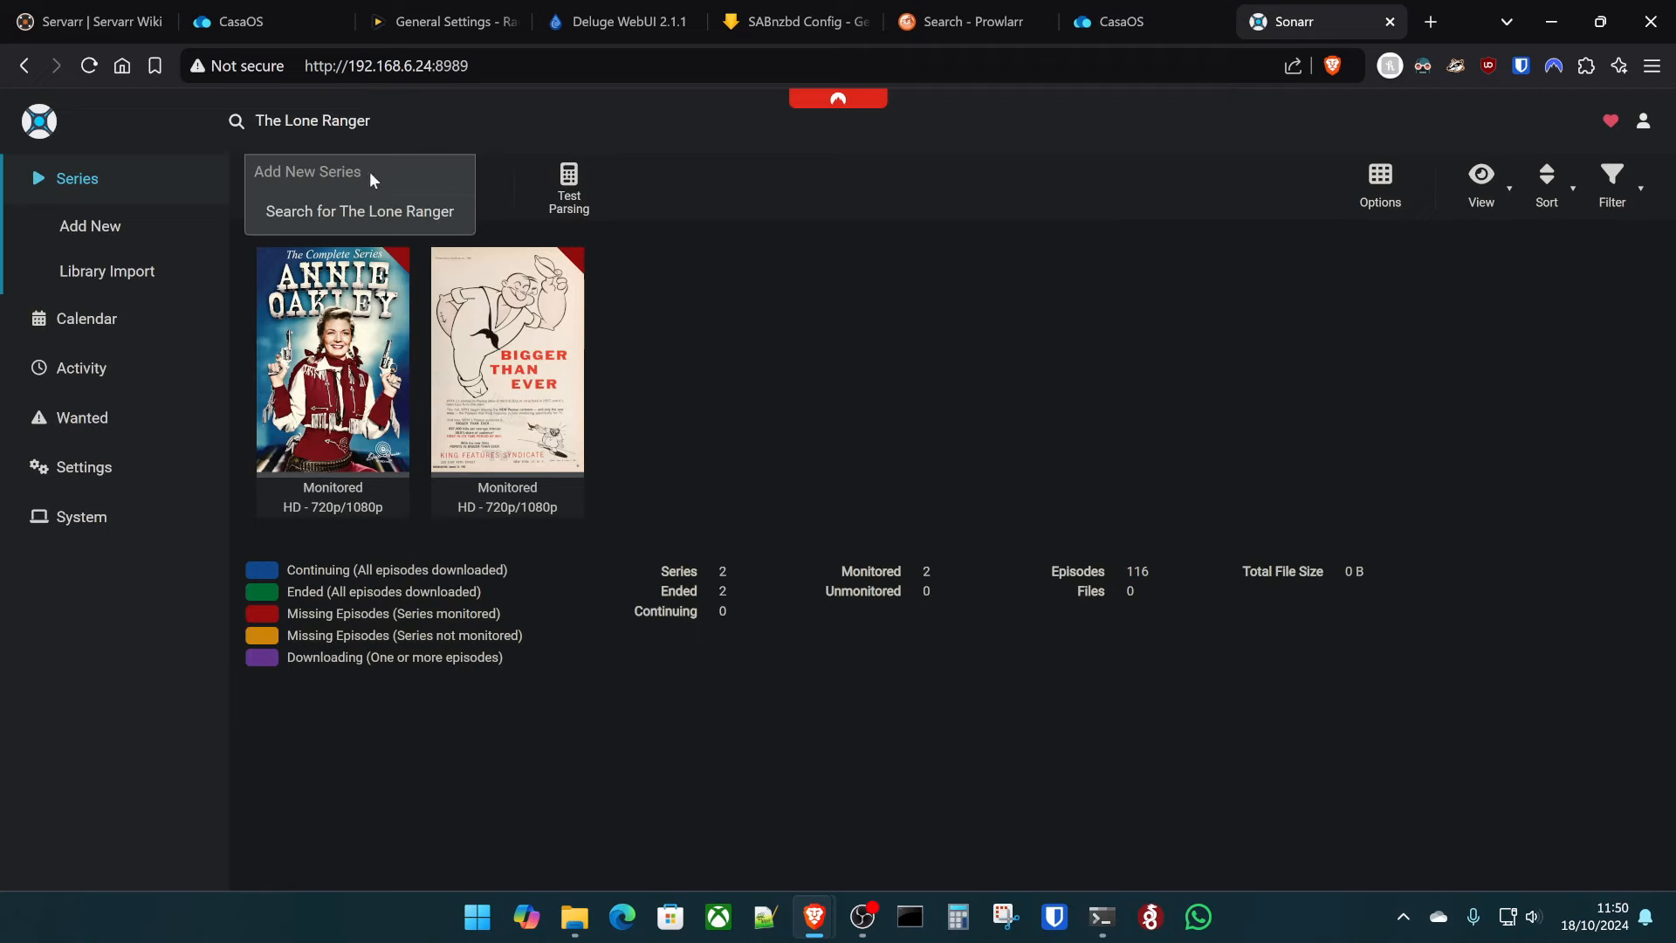
{"action": "left_click", "coordinate": [358, 211]}
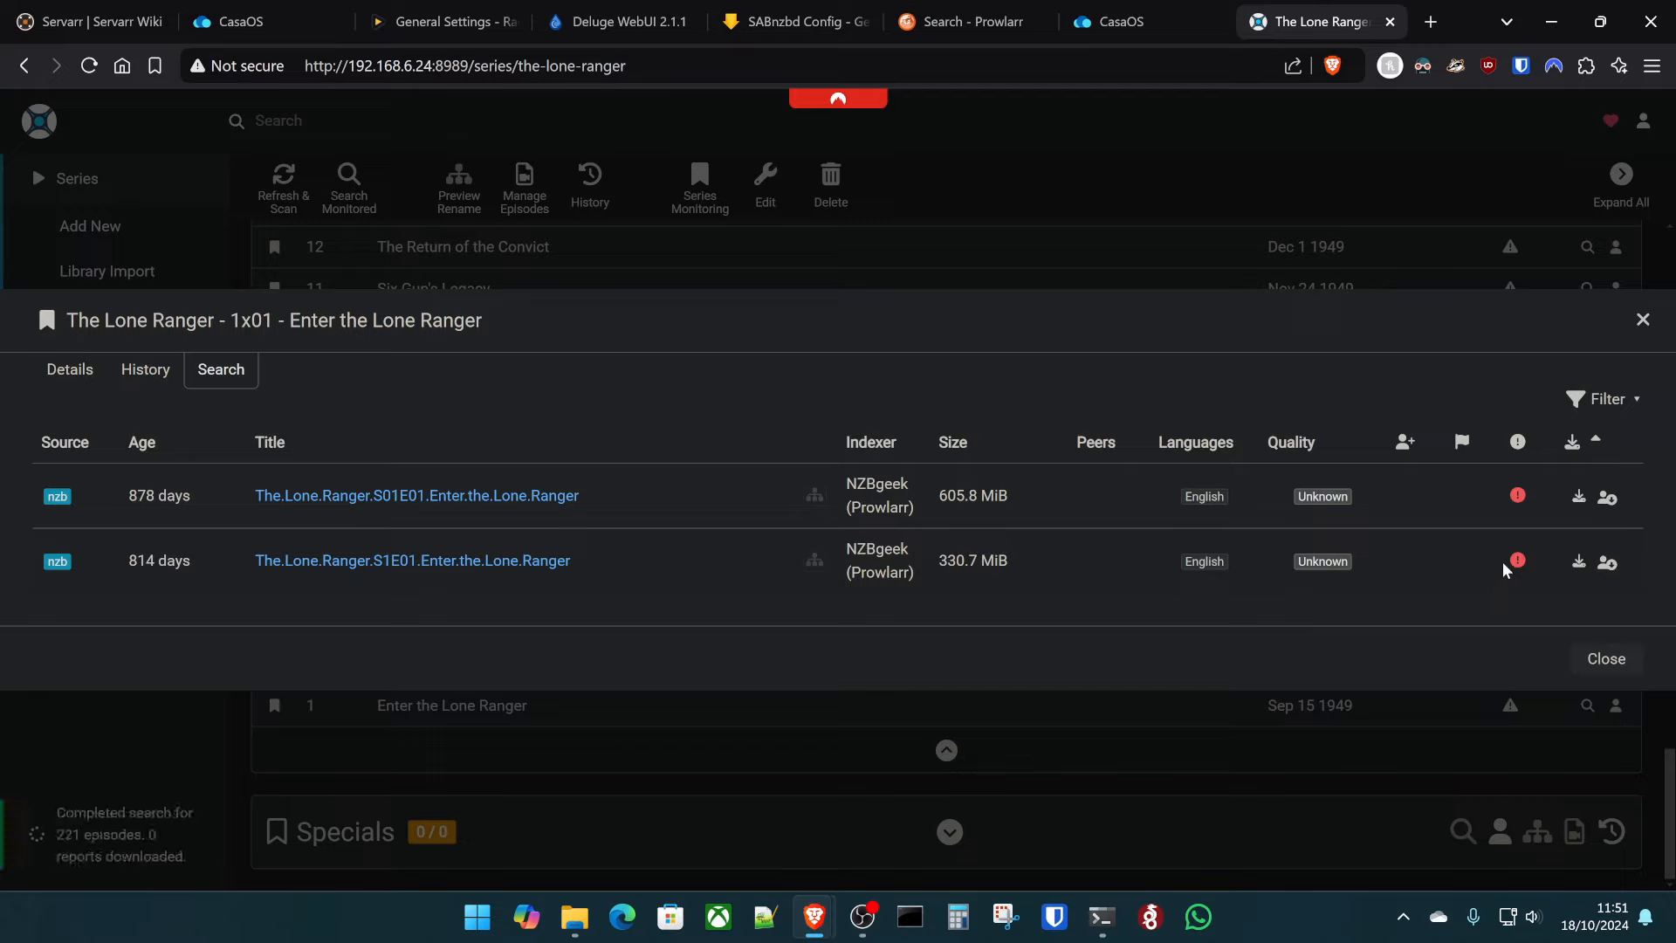
{"action": "mouse_move", "coordinate": [1516, 566]}
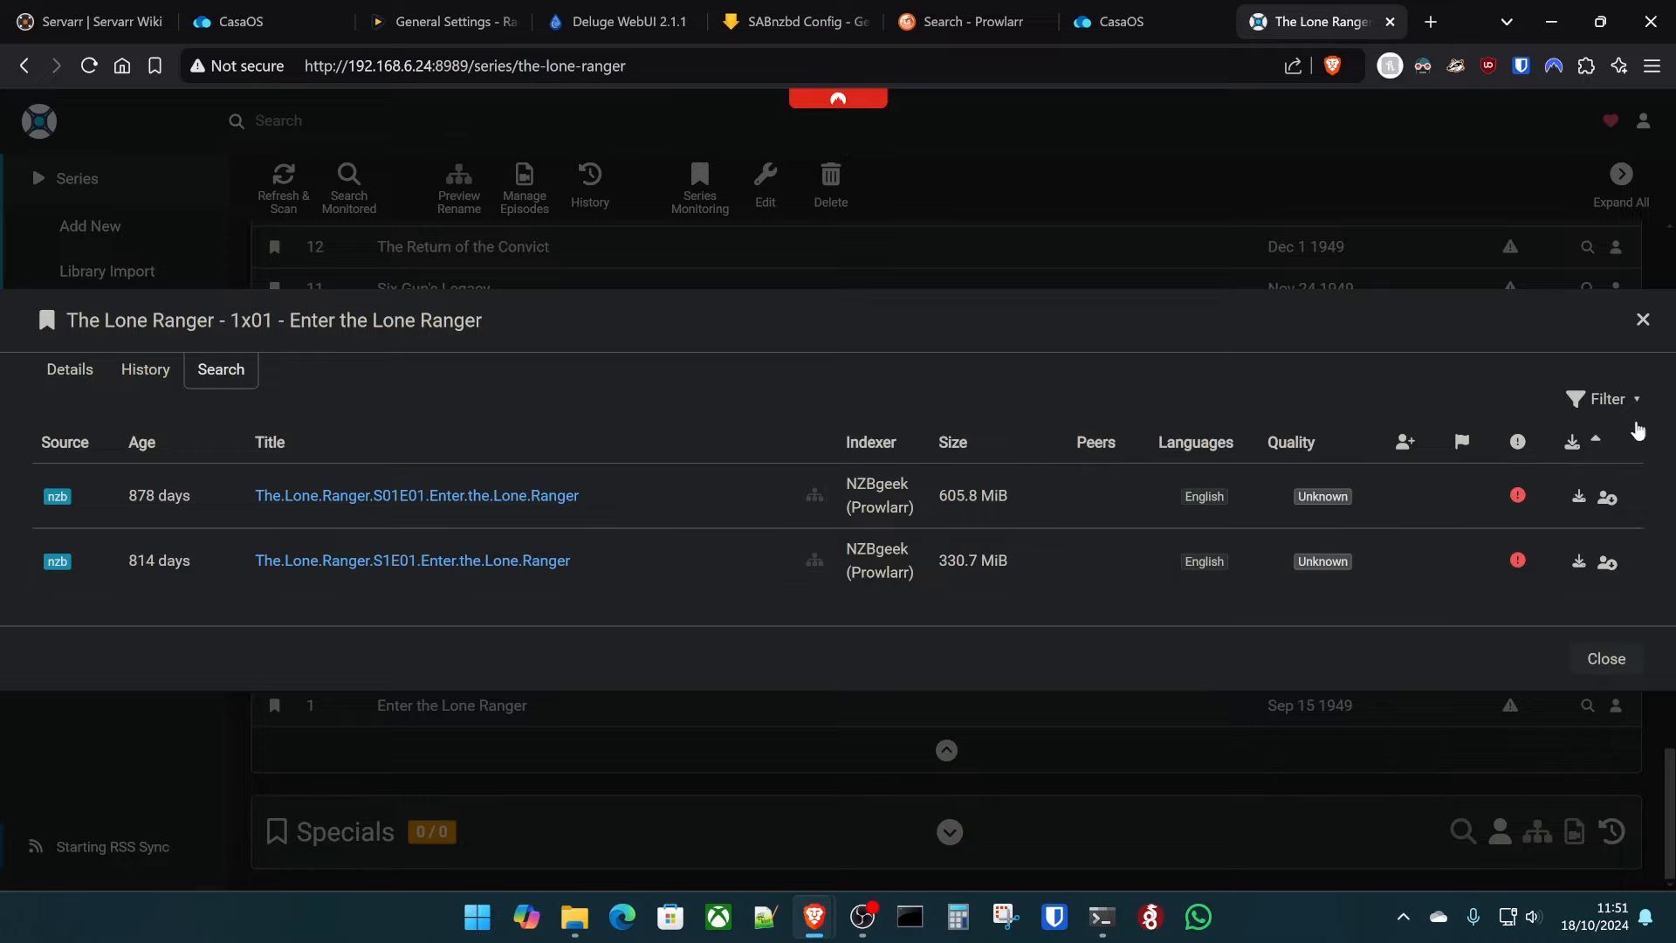
{"action": "left_click", "coordinate": [1643, 321]}
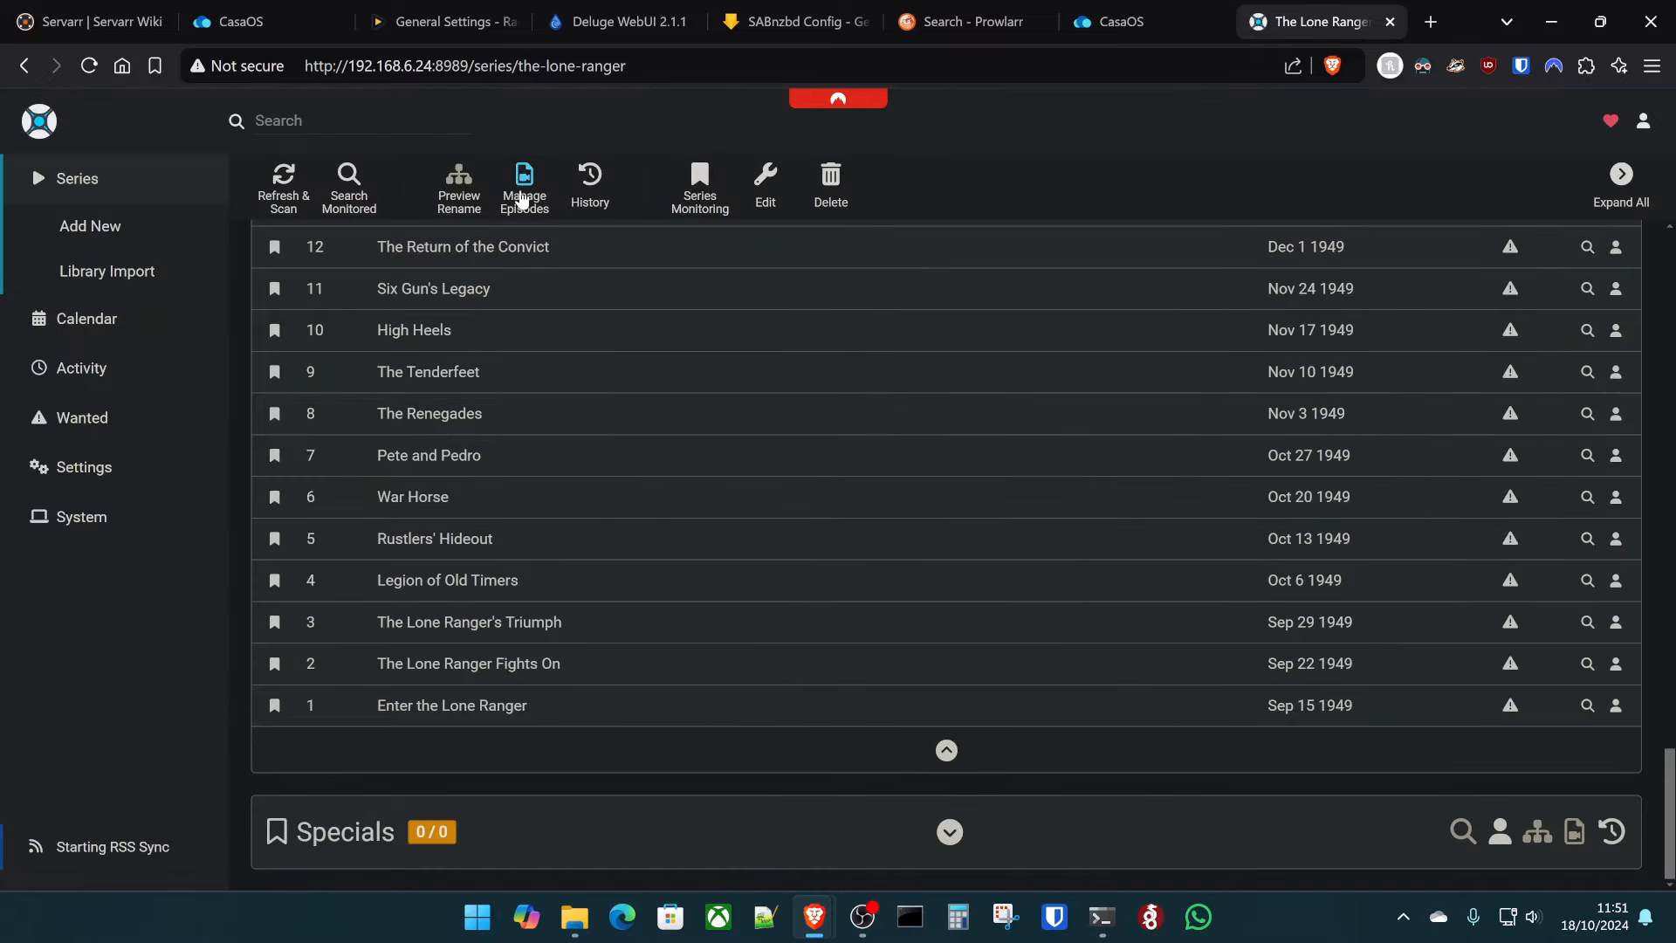
{"action": "key", "text": "Home"}
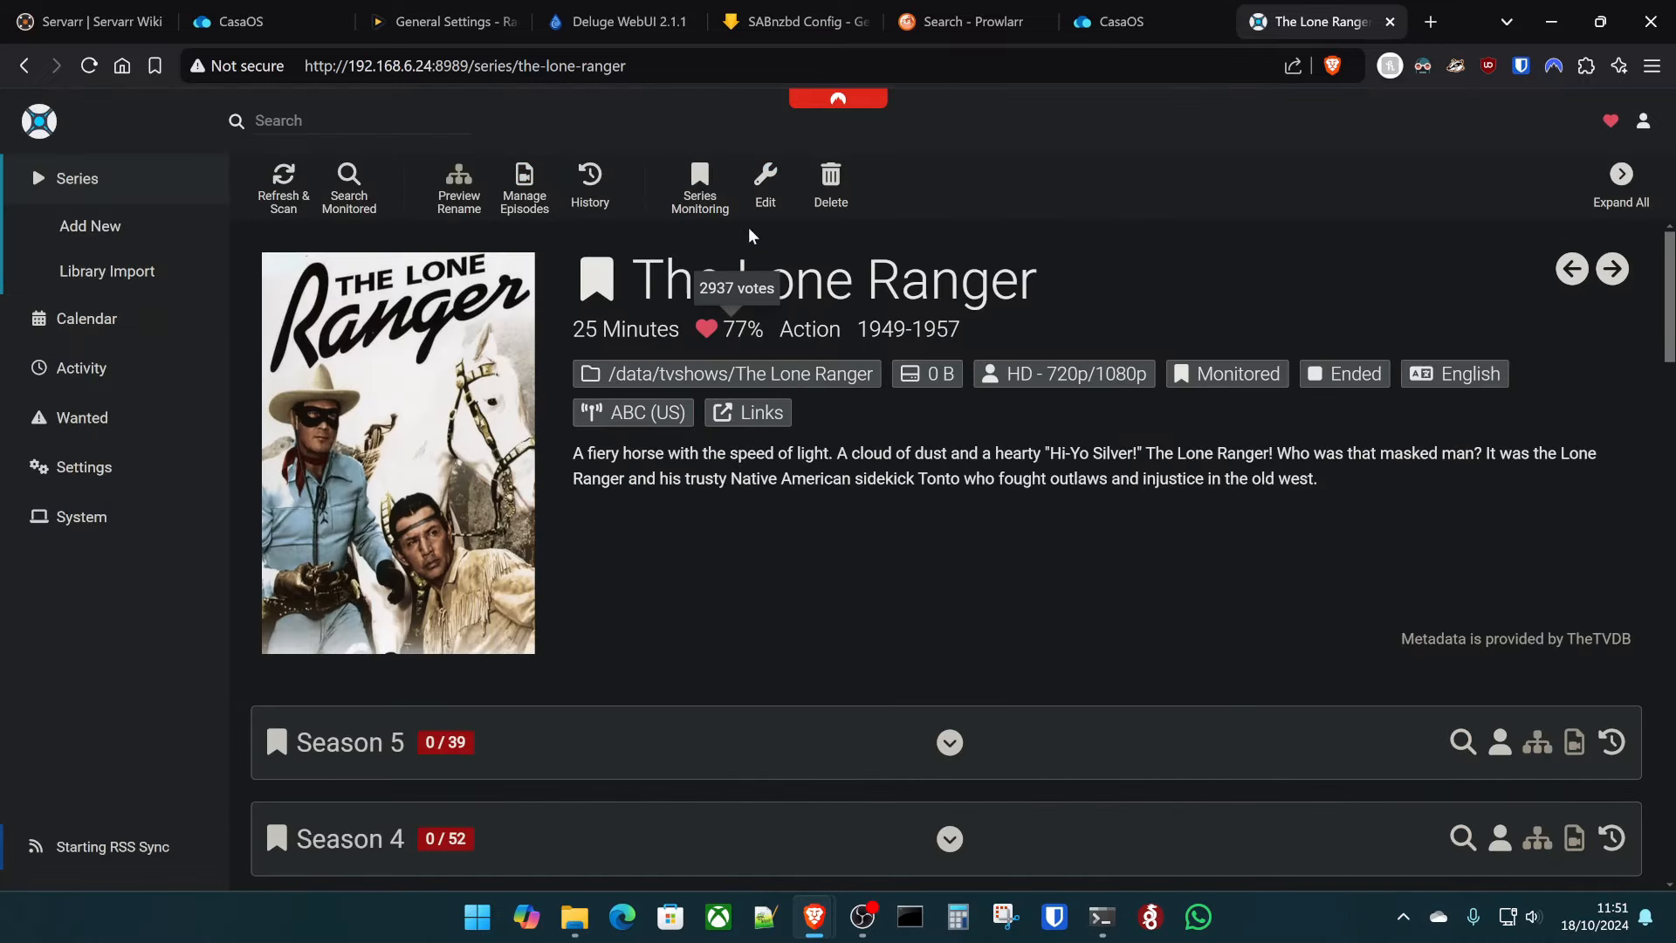
- Change The Lone Ranger's quality profile to Any and save
{"action": "left_click", "coordinate": [761, 193]}
{"action": "left_click", "coordinate": [671, 480]}
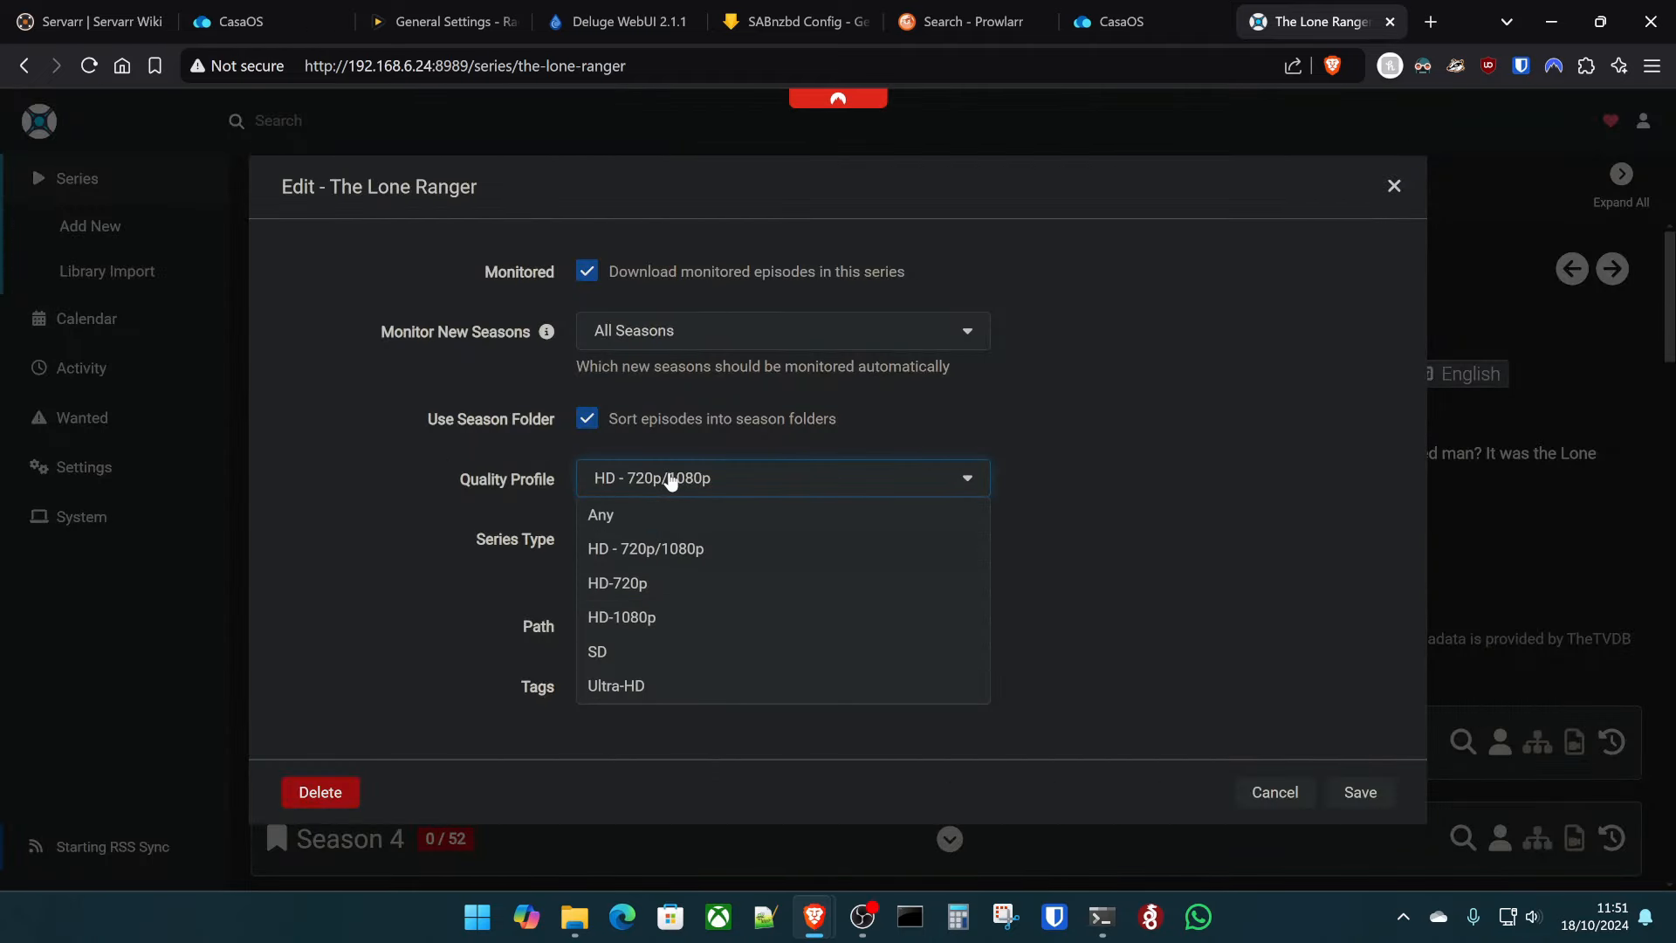
{"action": "left_click", "coordinate": [663, 521]}
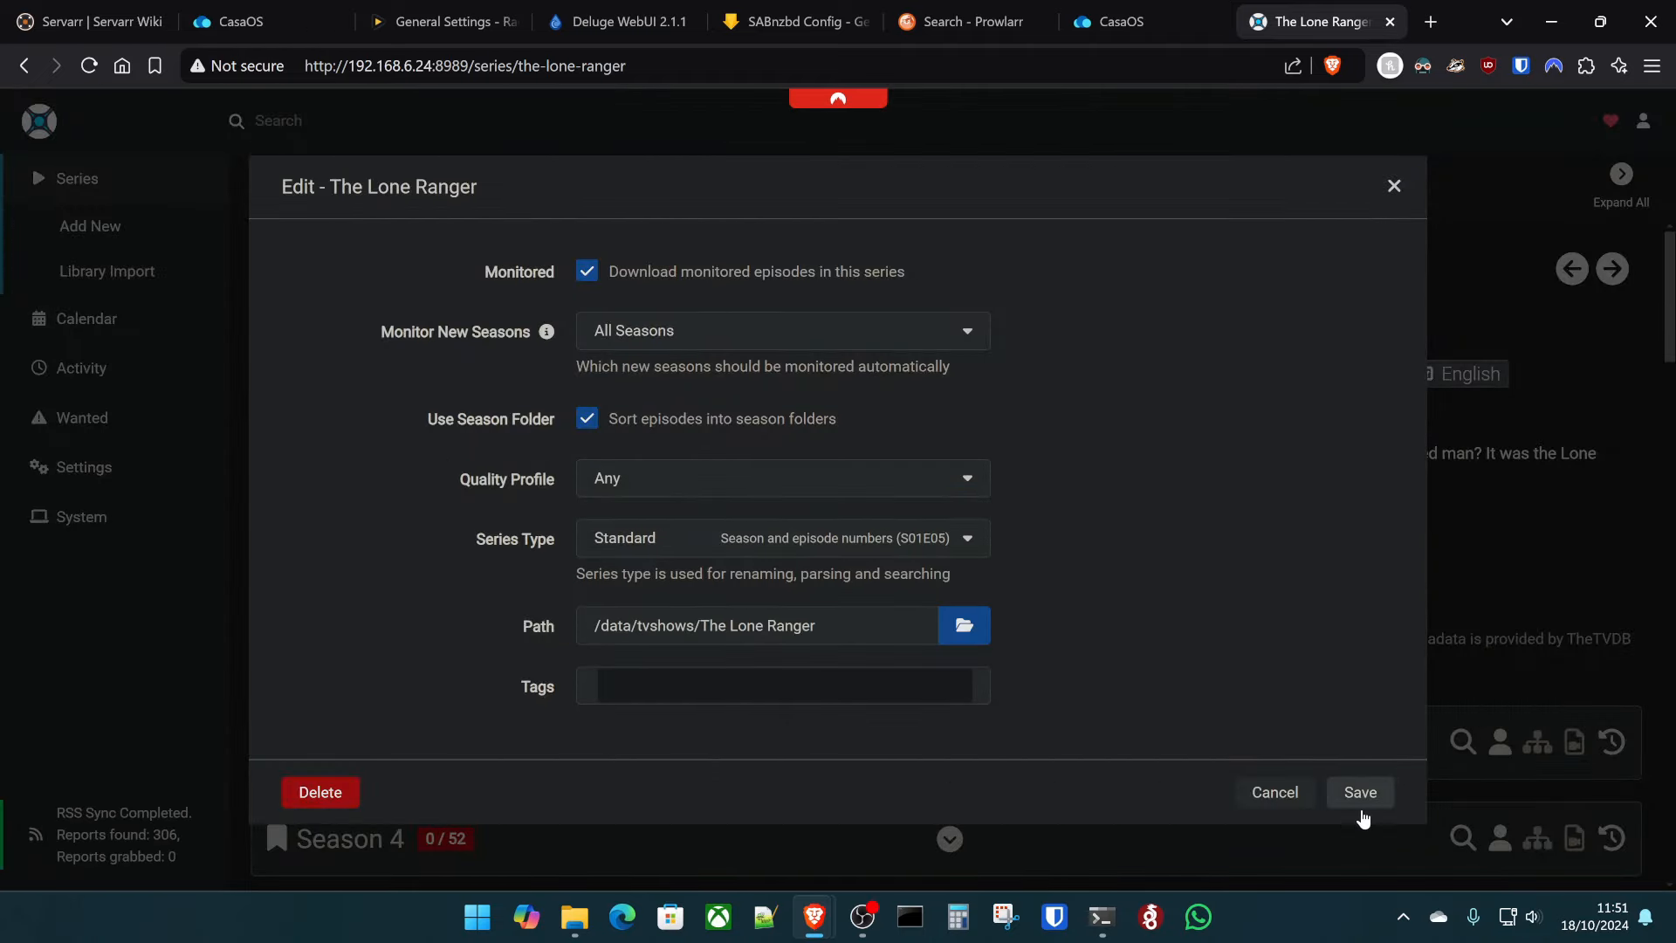
{"action": "left_click", "coordinate": [1363, 794]}
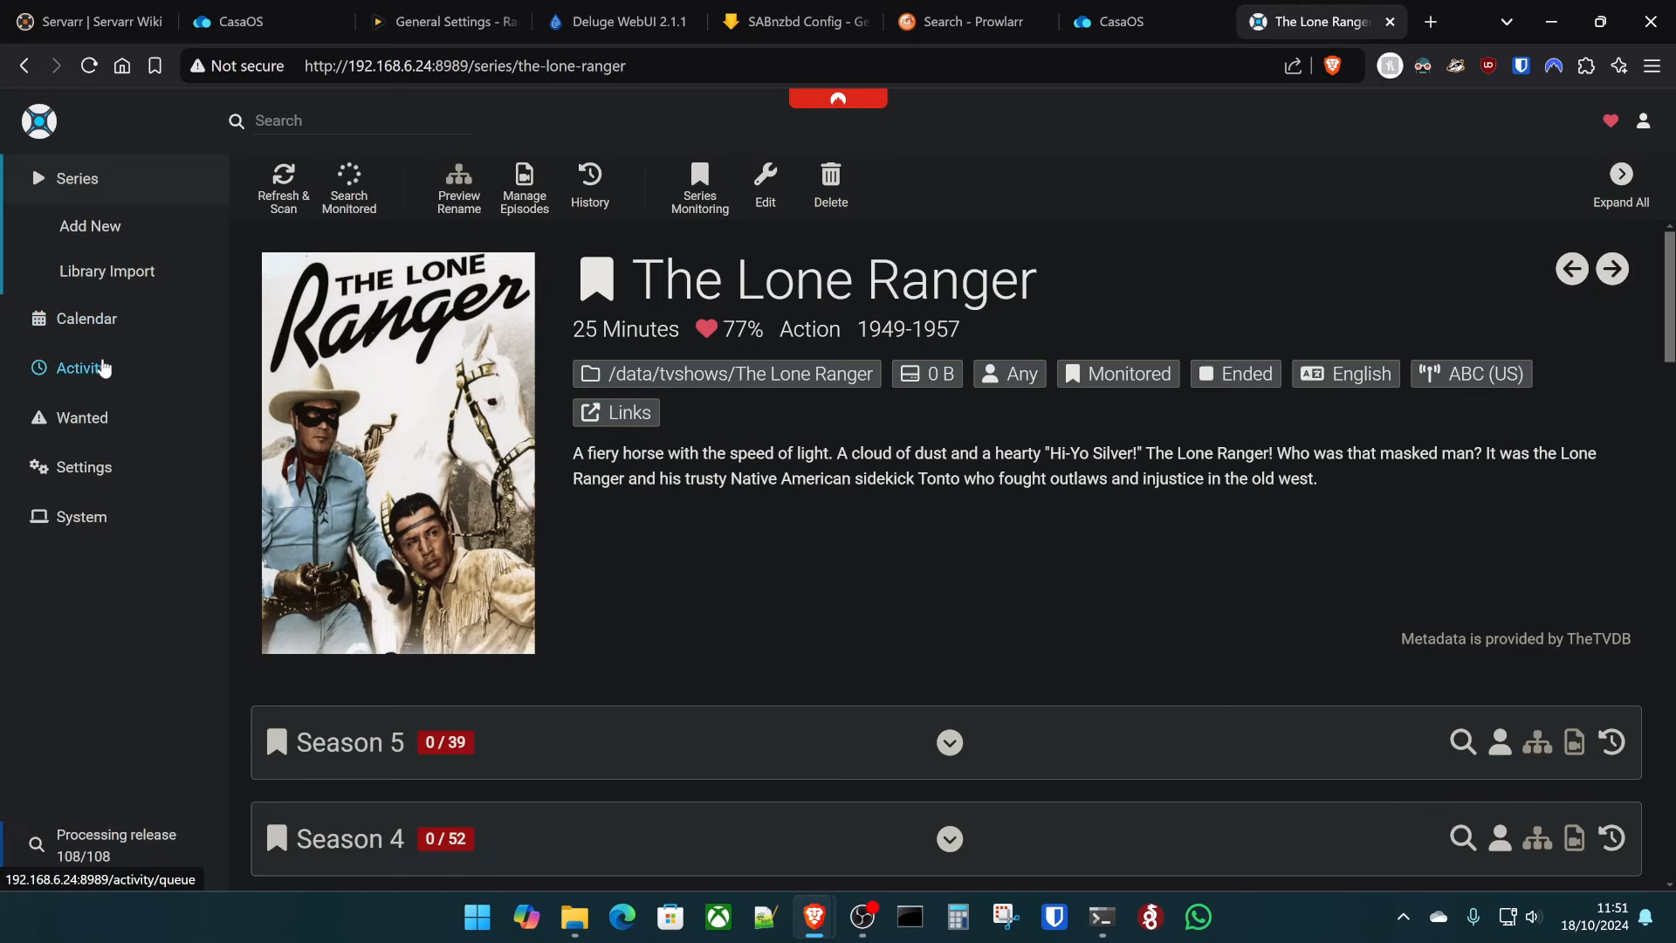
{"action": "left_click", "coordinate": [96, 367]}
- Review Sonarr's activity queue, then the SABnzbd and Deluge download lists, ending on SABnzbd's queue
{"action": "left_click", "coordinate": [308, 210]}
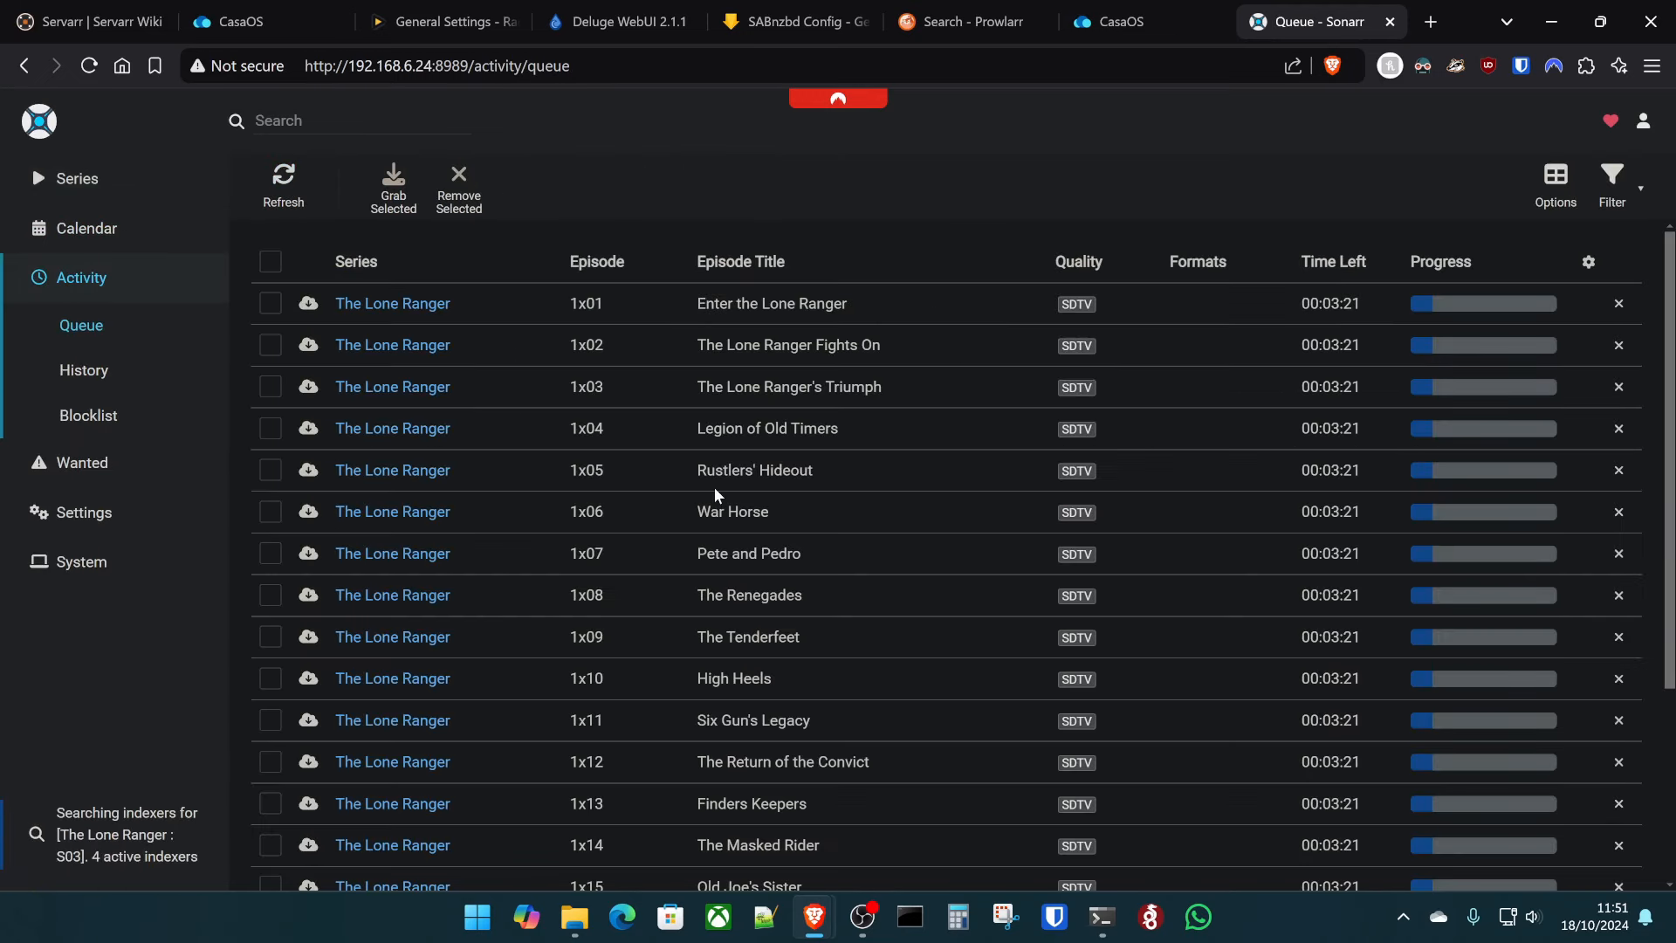
{"action": "left_click", "coordinate": [794, 20]}
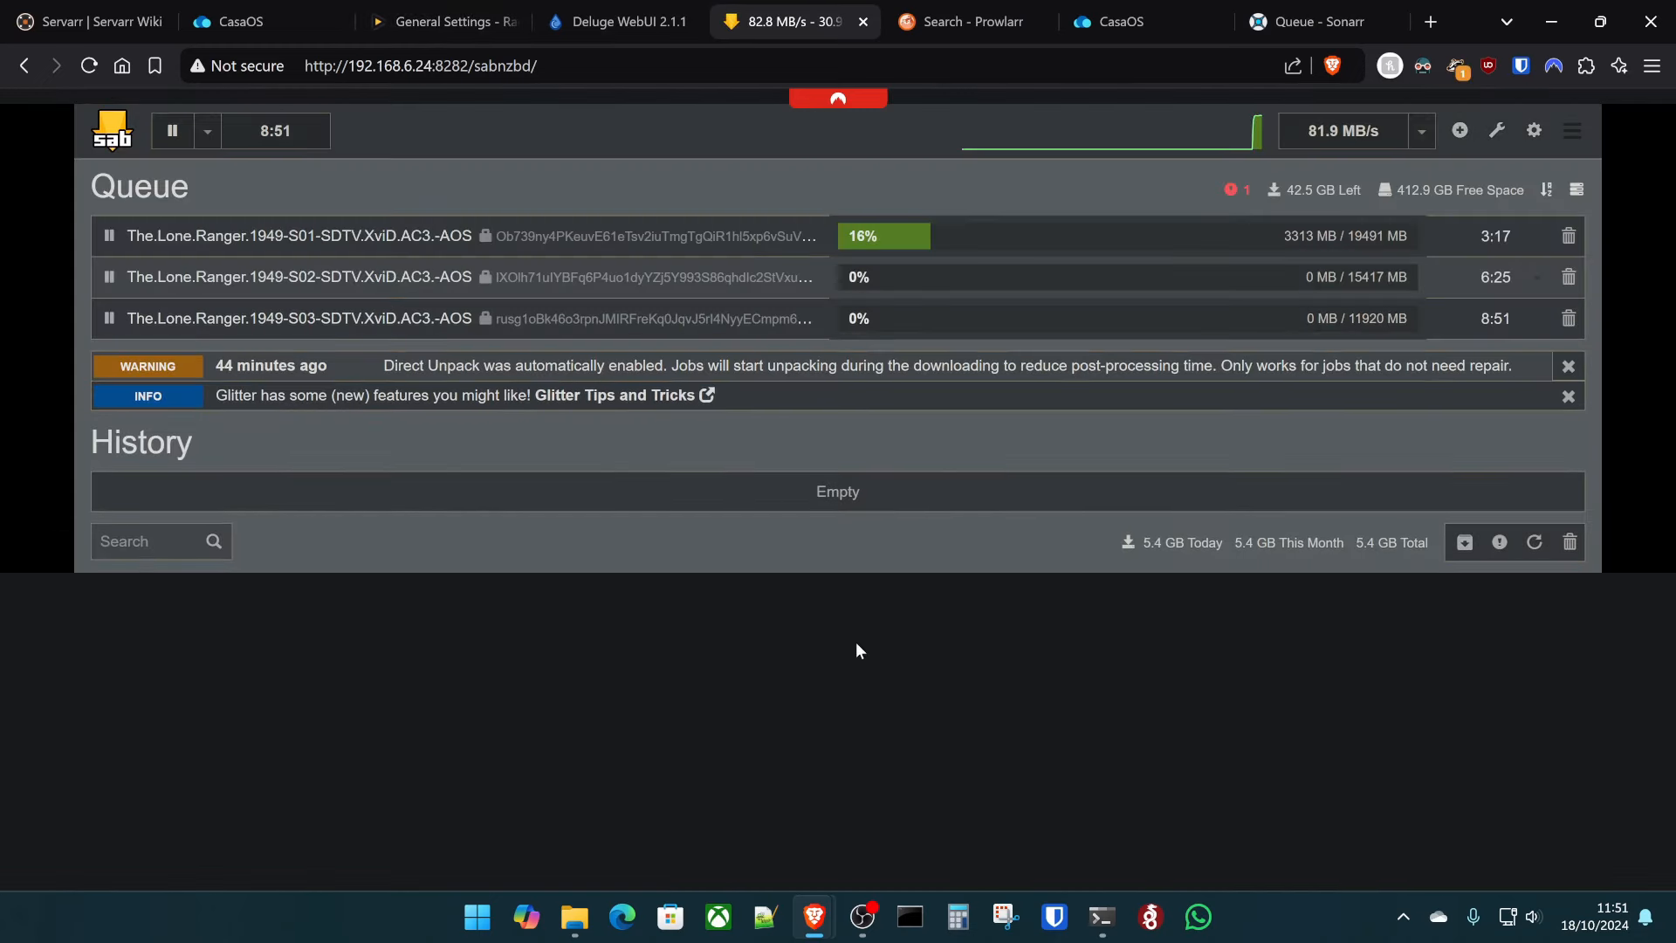
{"action": "left_click", "coordinate": [615, 19]}
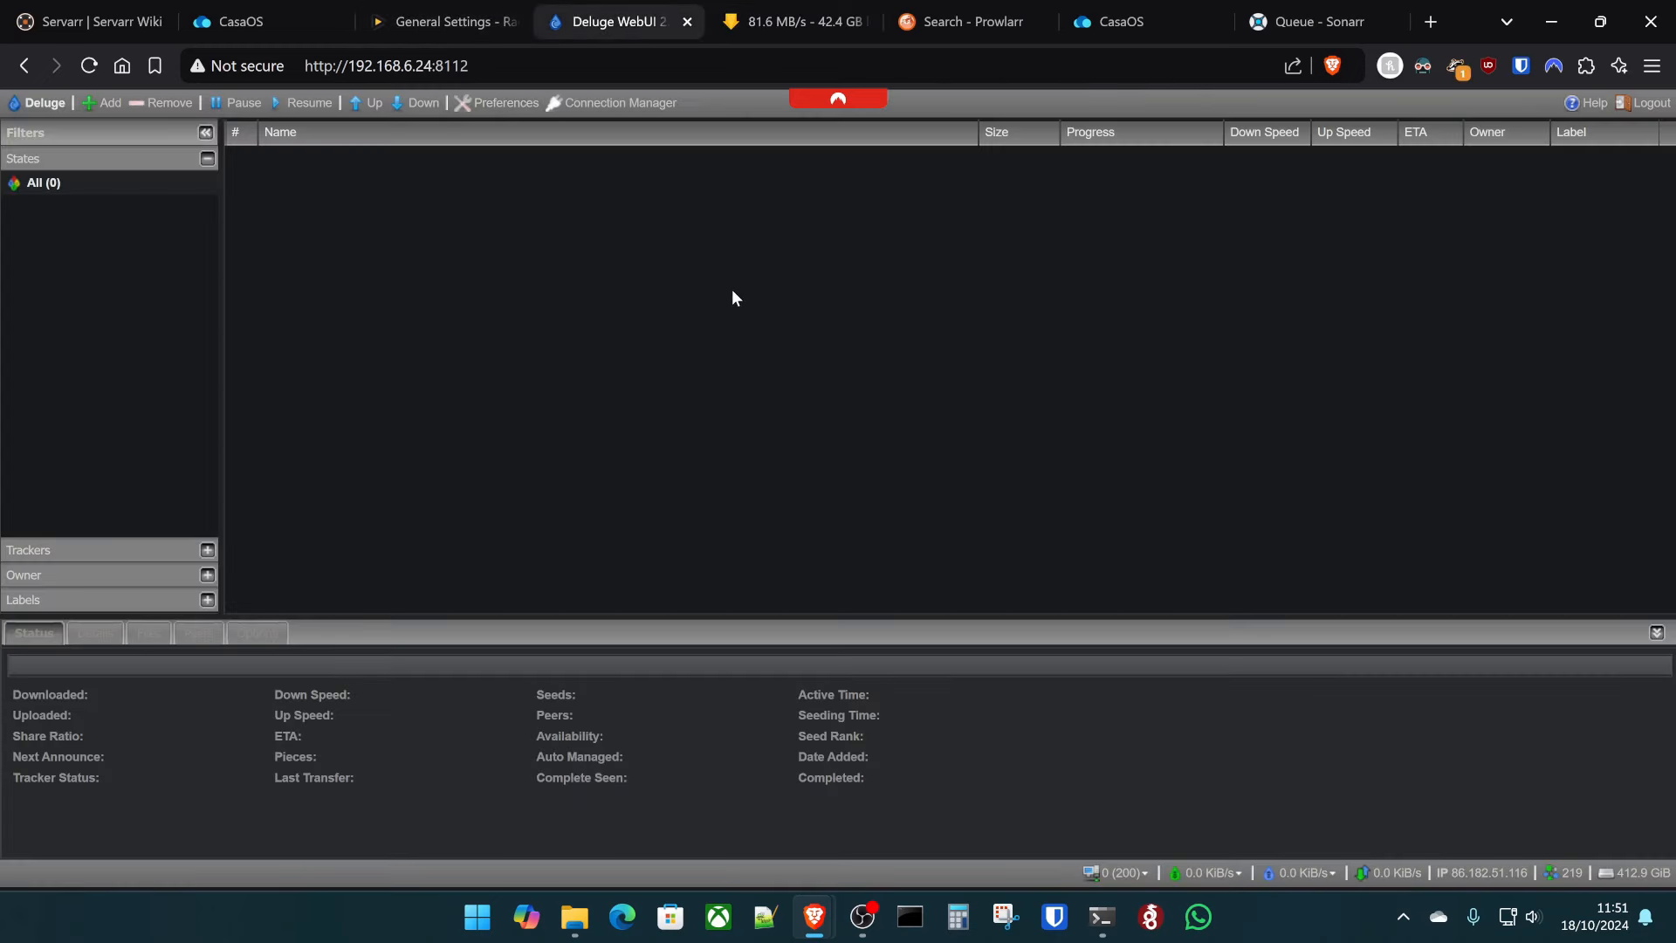
{"action": "left_click", "coordinate": [749, 8]}
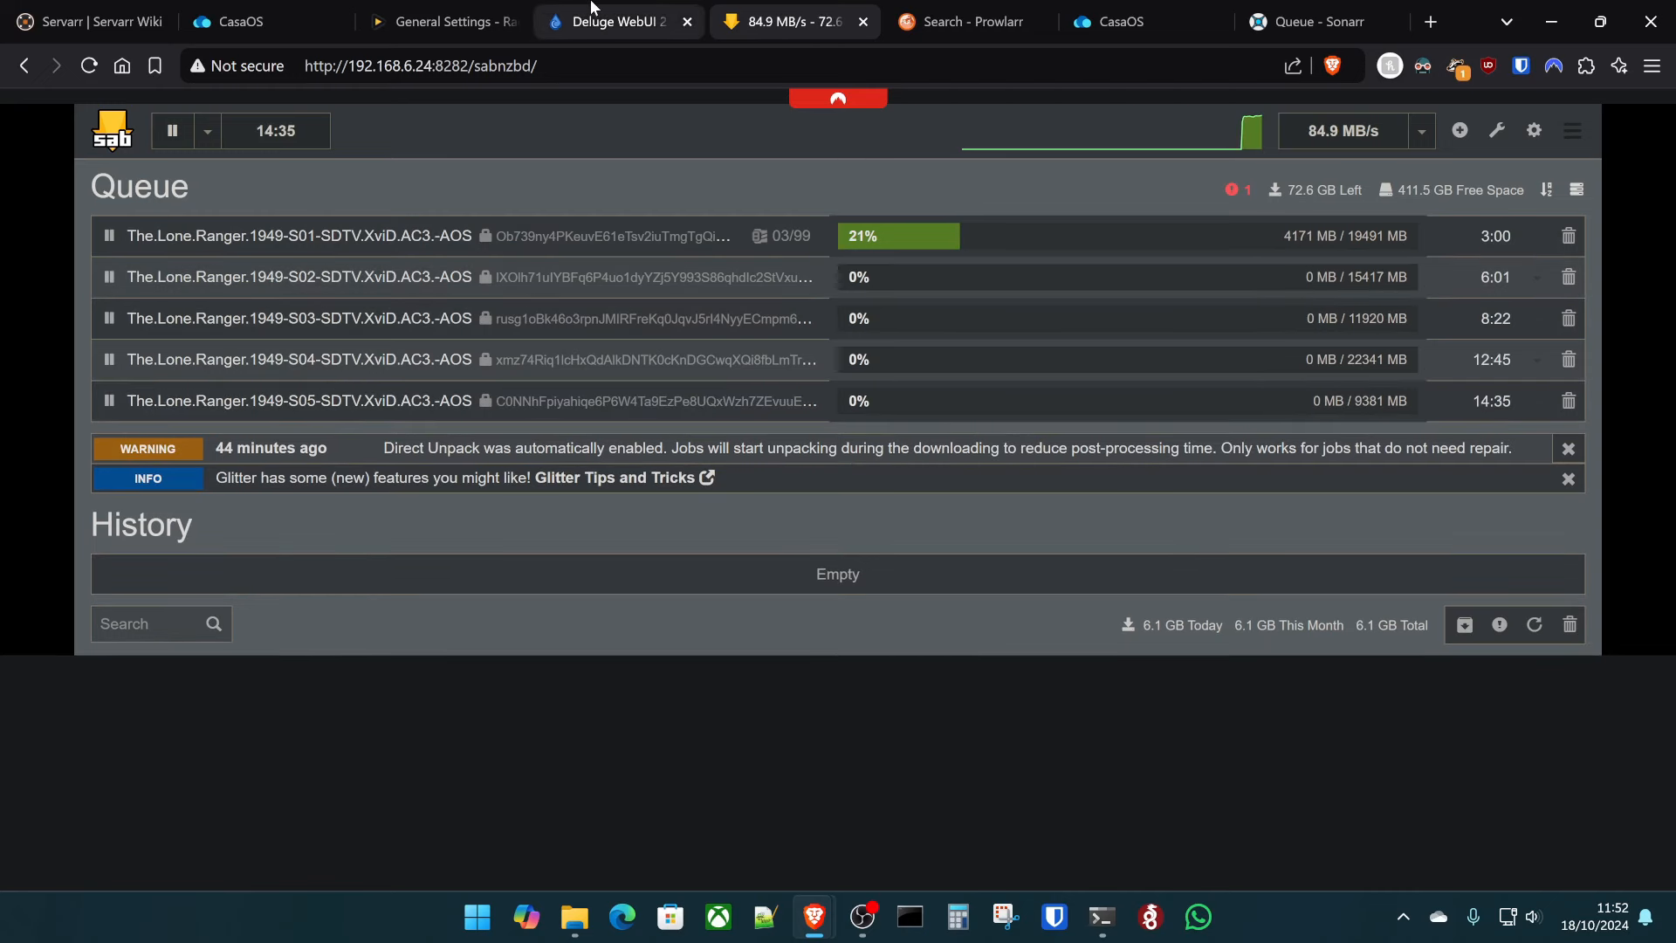
- Stop the Sonarr app from its card's options menu on the CasaOS dashboard
{"action": "left_click", "coordinate": [236, 21]}
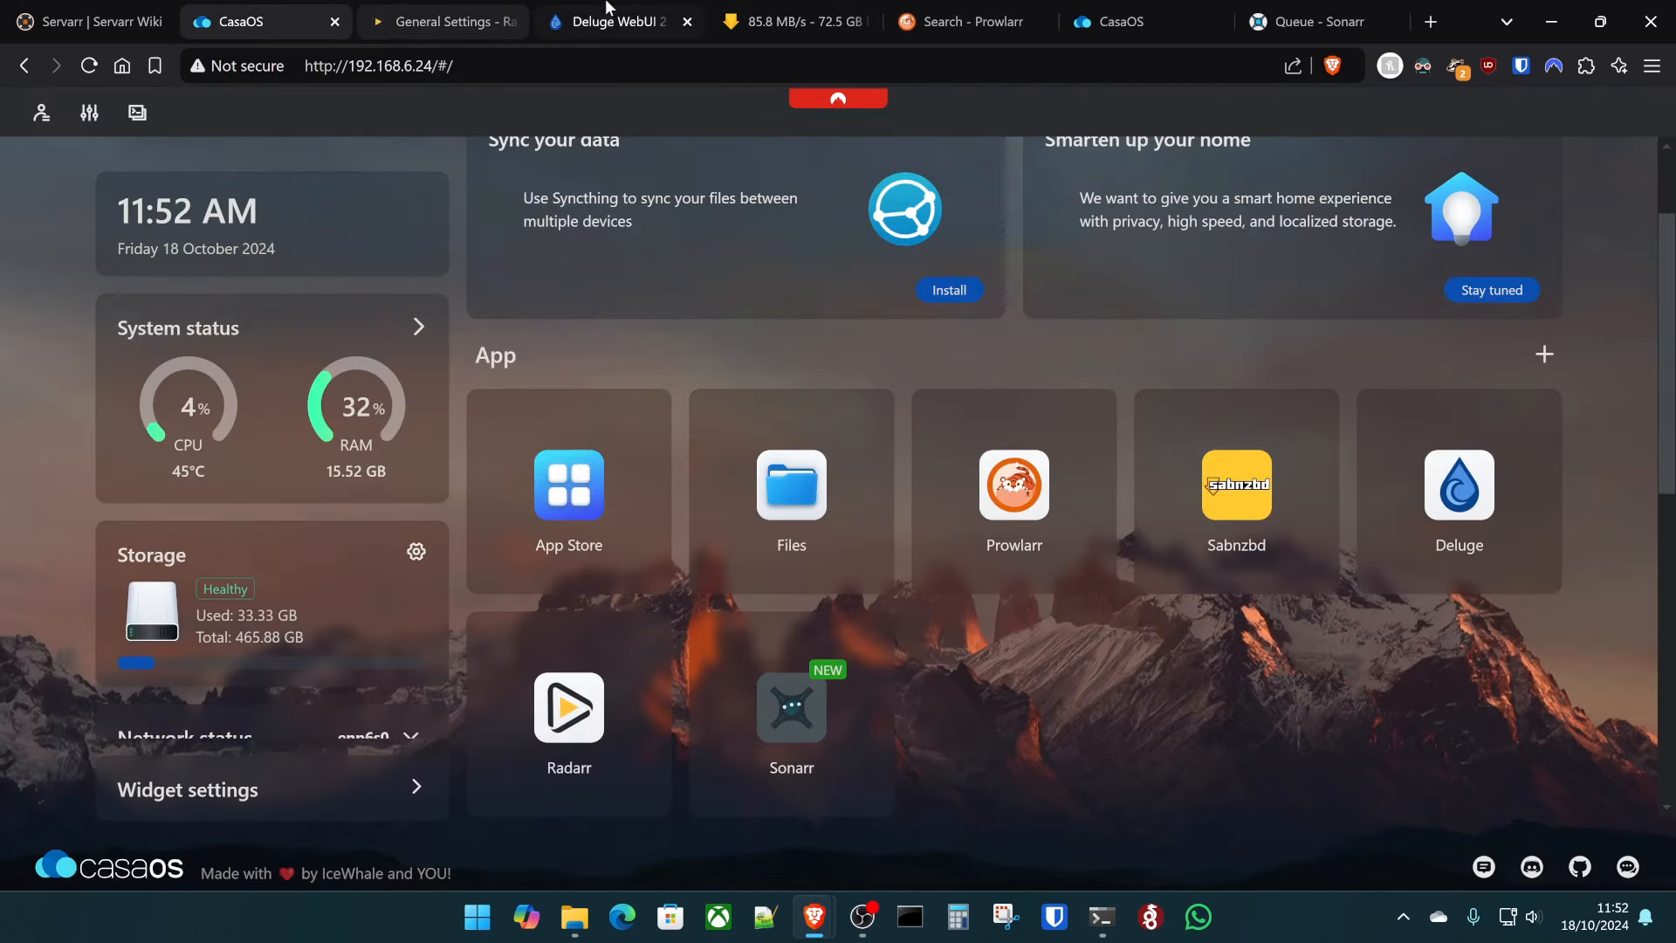
{"action": "mouse_move", "coordinate": [709, 651]}
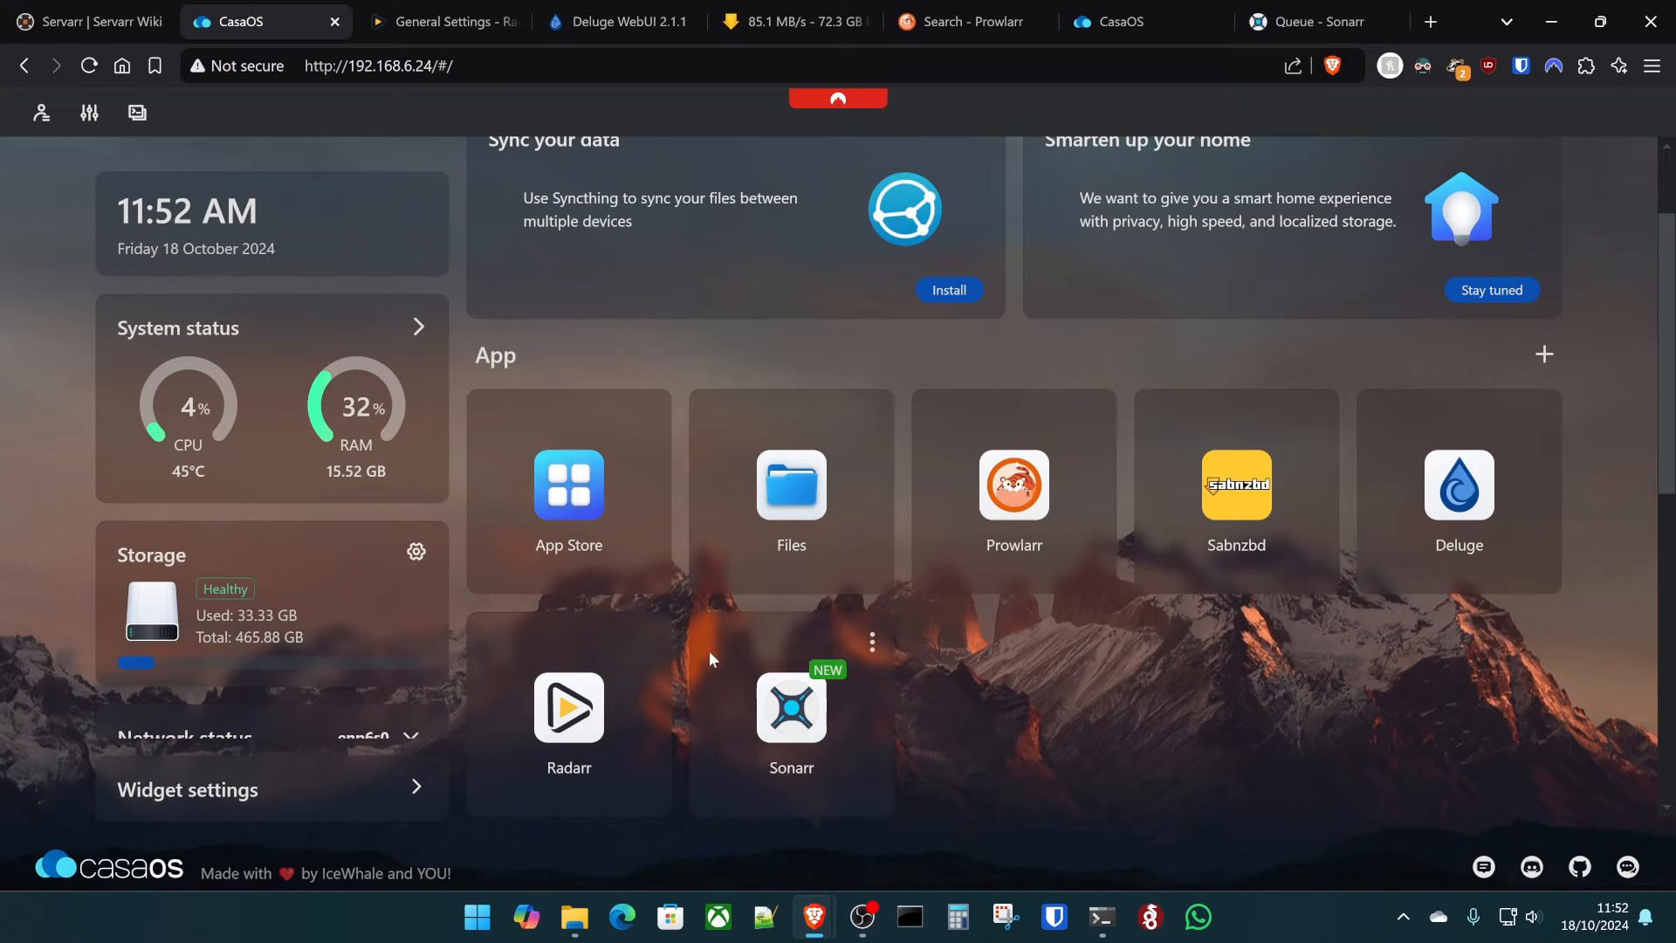
{"action": "left_click", "coordinate": [874, 650]}
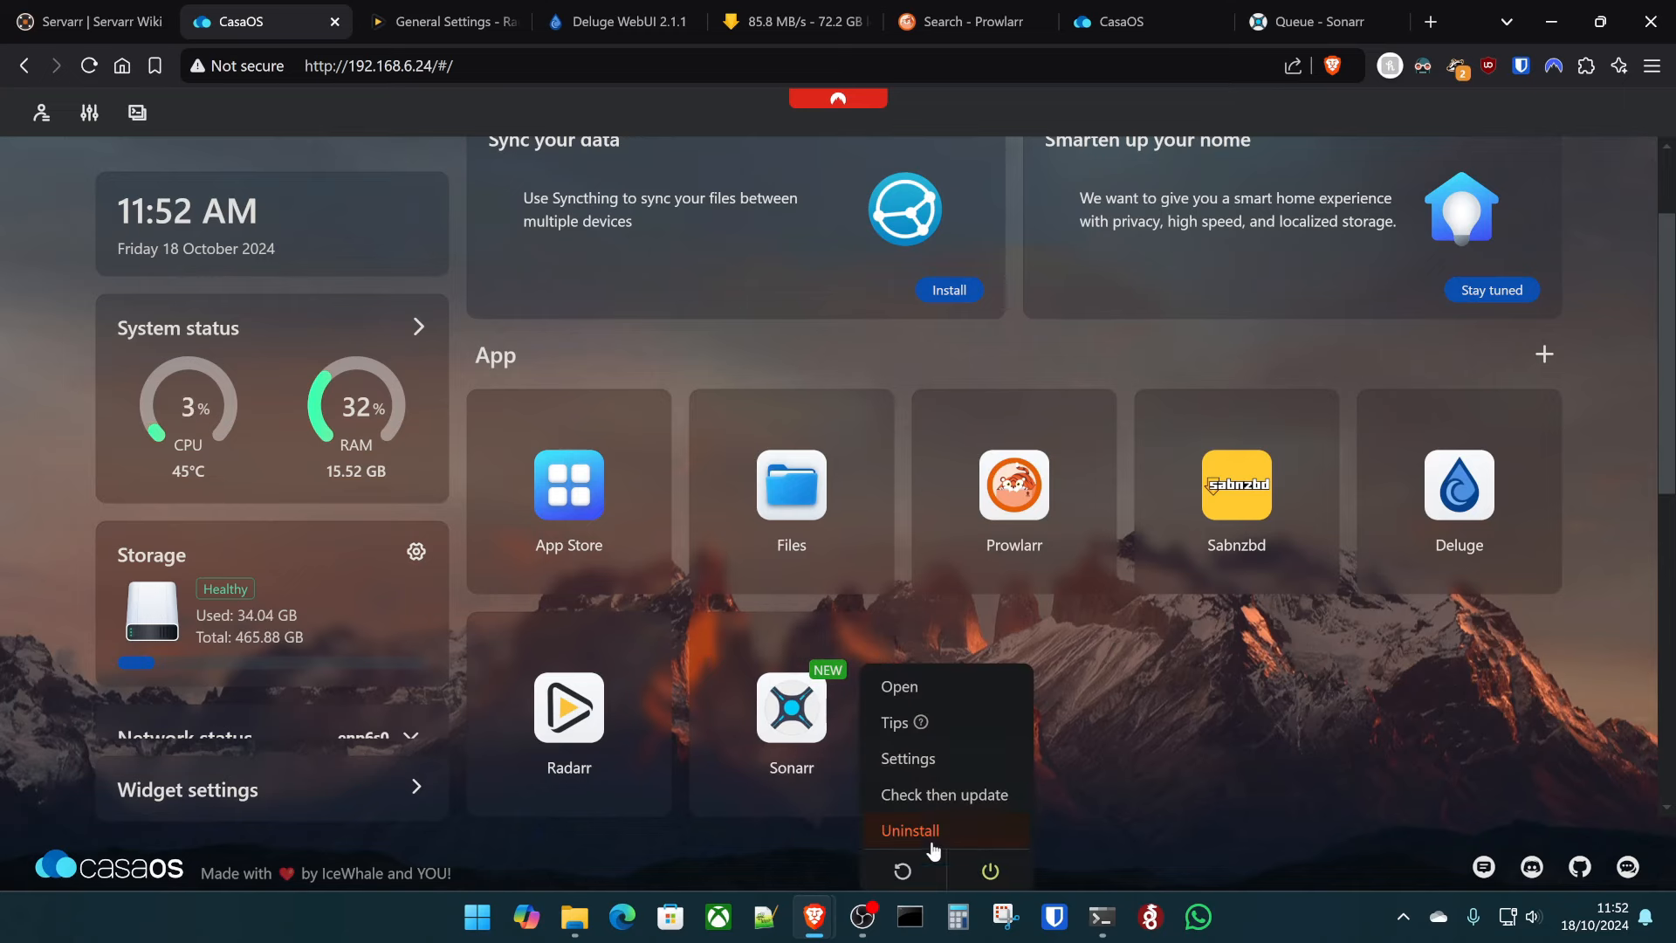
{"action": "left_click", "coordinate": [889, 866]}
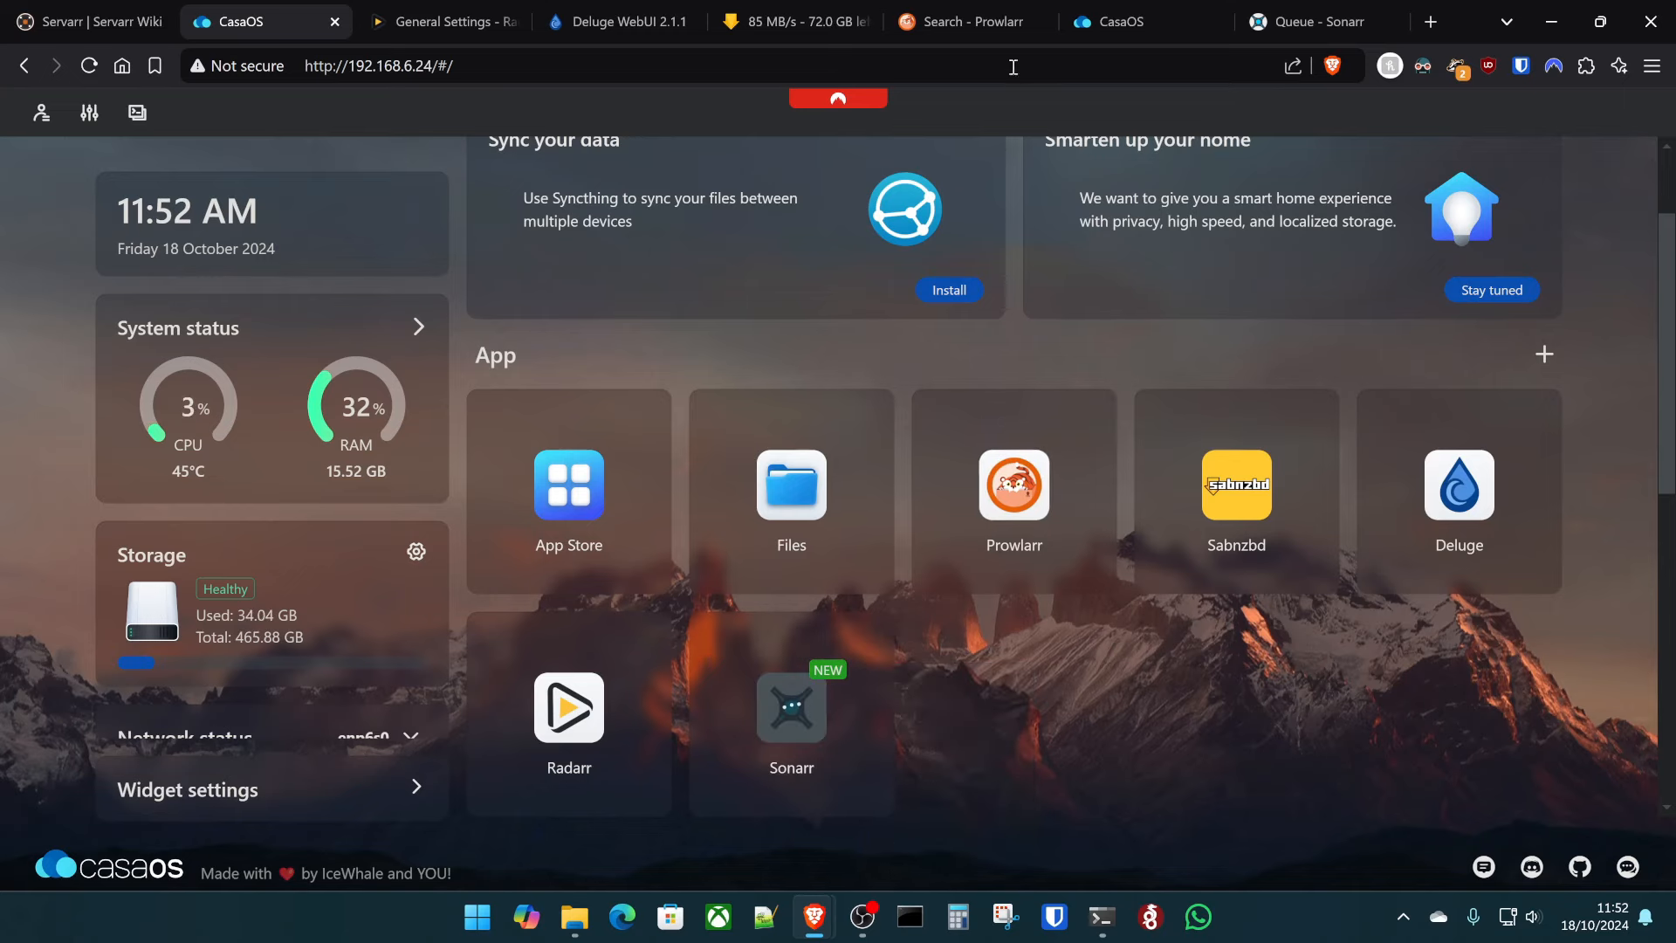
{"action": "left_click", "coordinate": [782, 21]}
- Pause the SABnzbd queue and delete the Lone Ranger S01, S02 and S03 jobs
{"action": "left_click", "coordinate": [172, 130]}
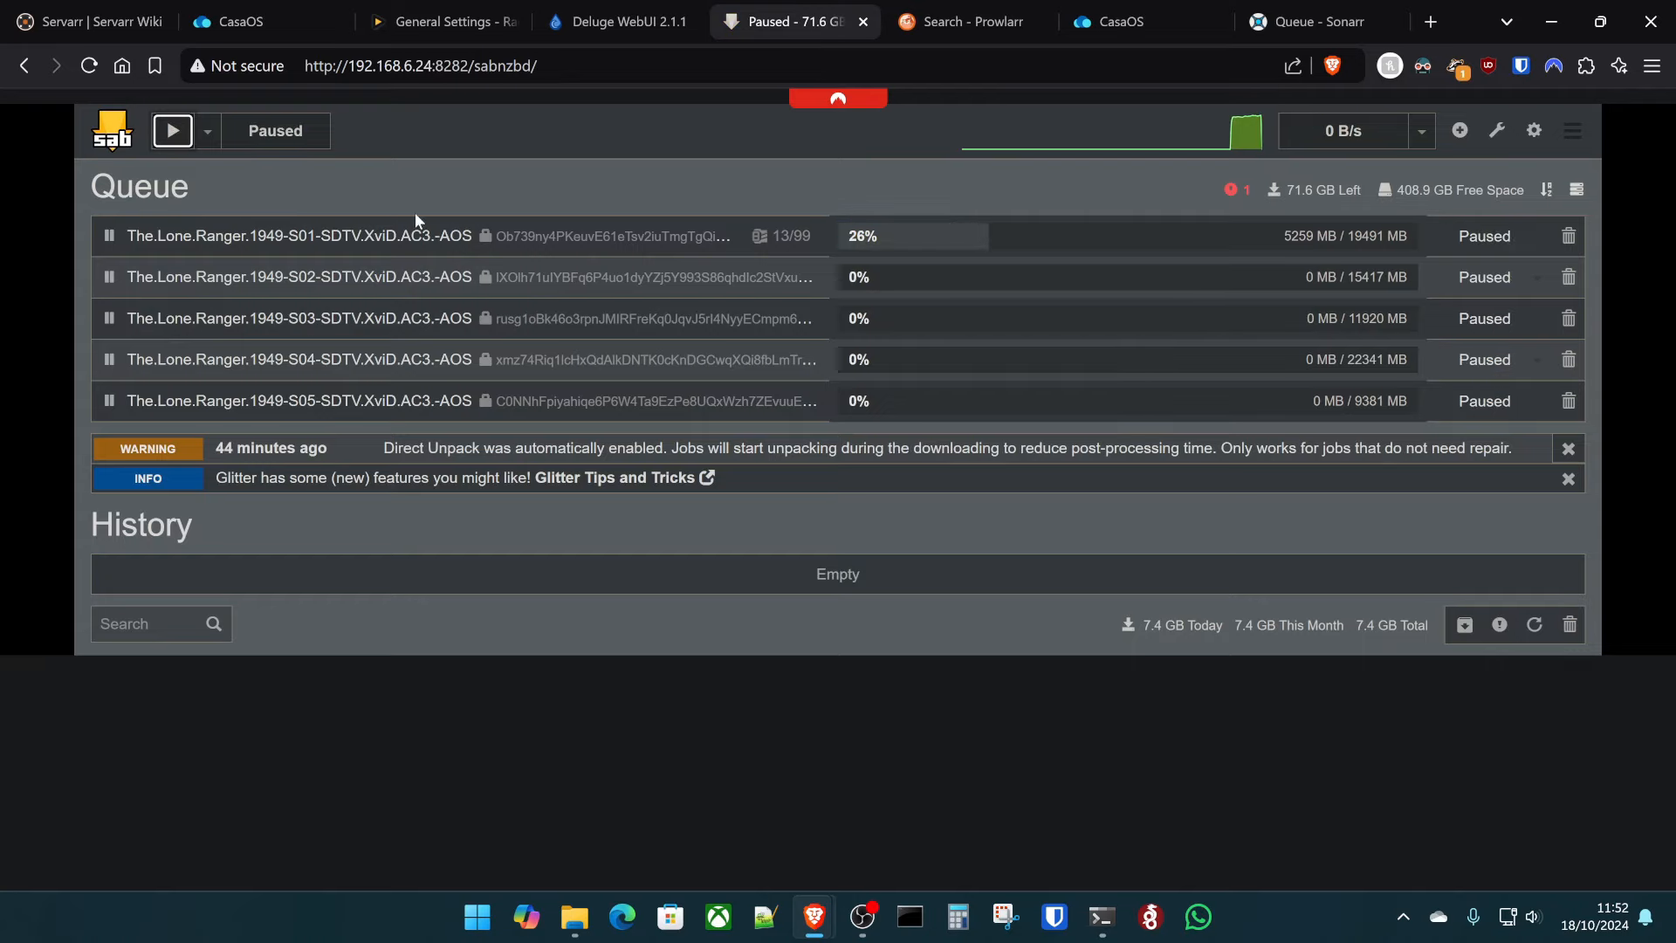
{"action": "left_click", "coordinate": [1566, 237]}
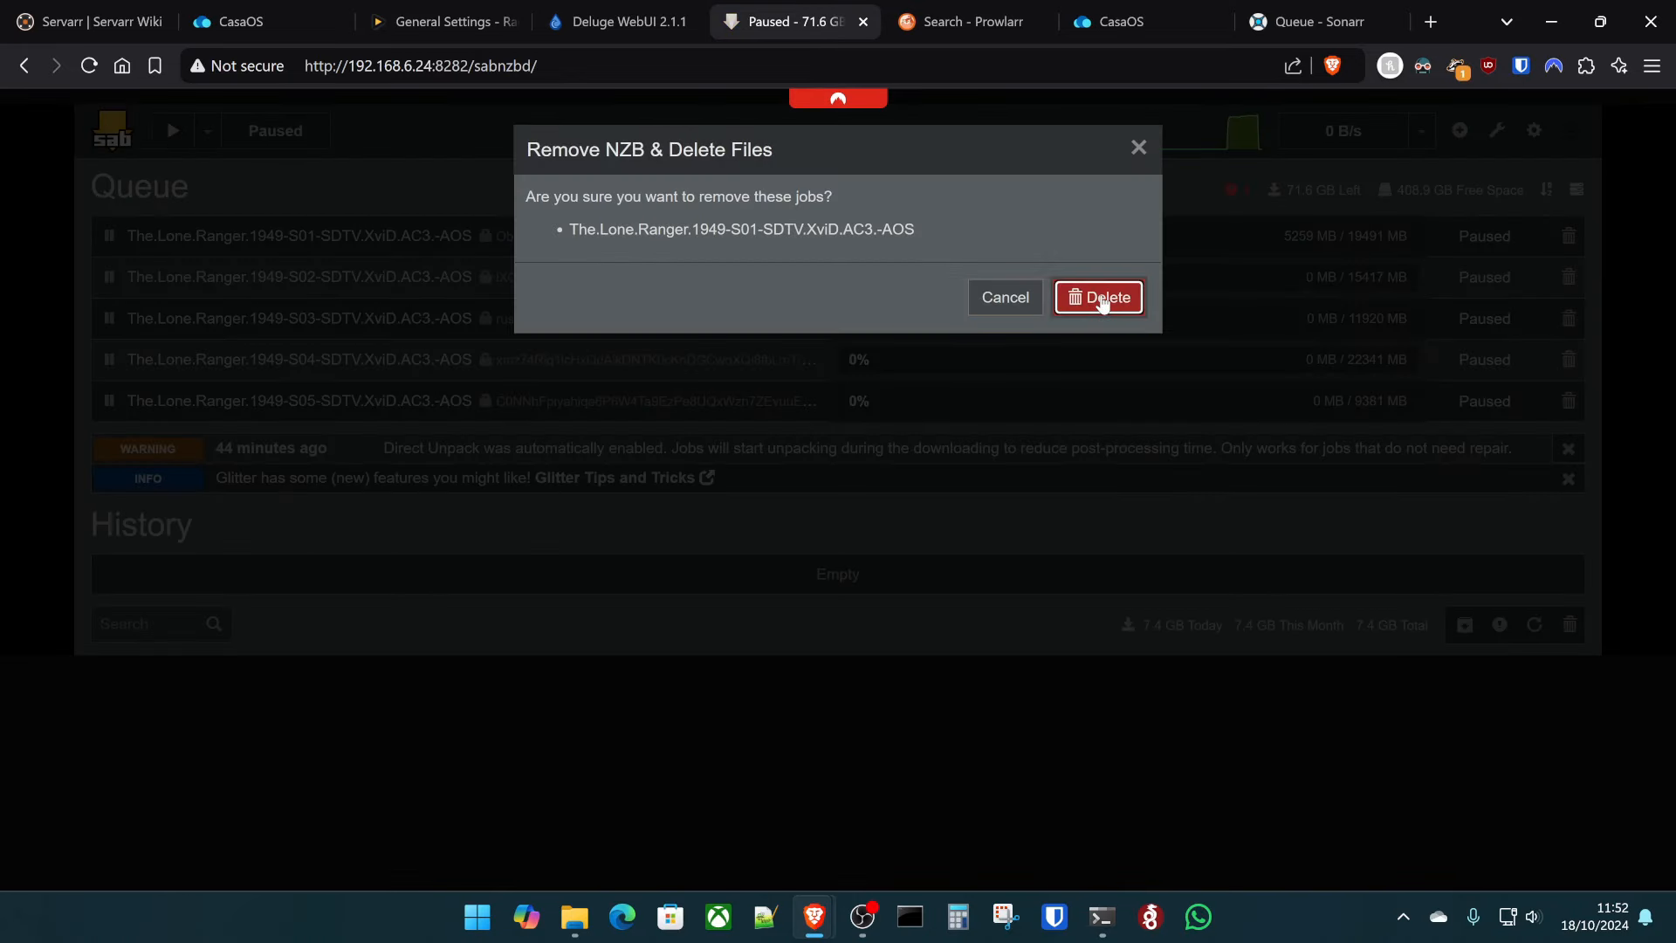
{"action": "left_click", "coordinate": [1101, 298]}
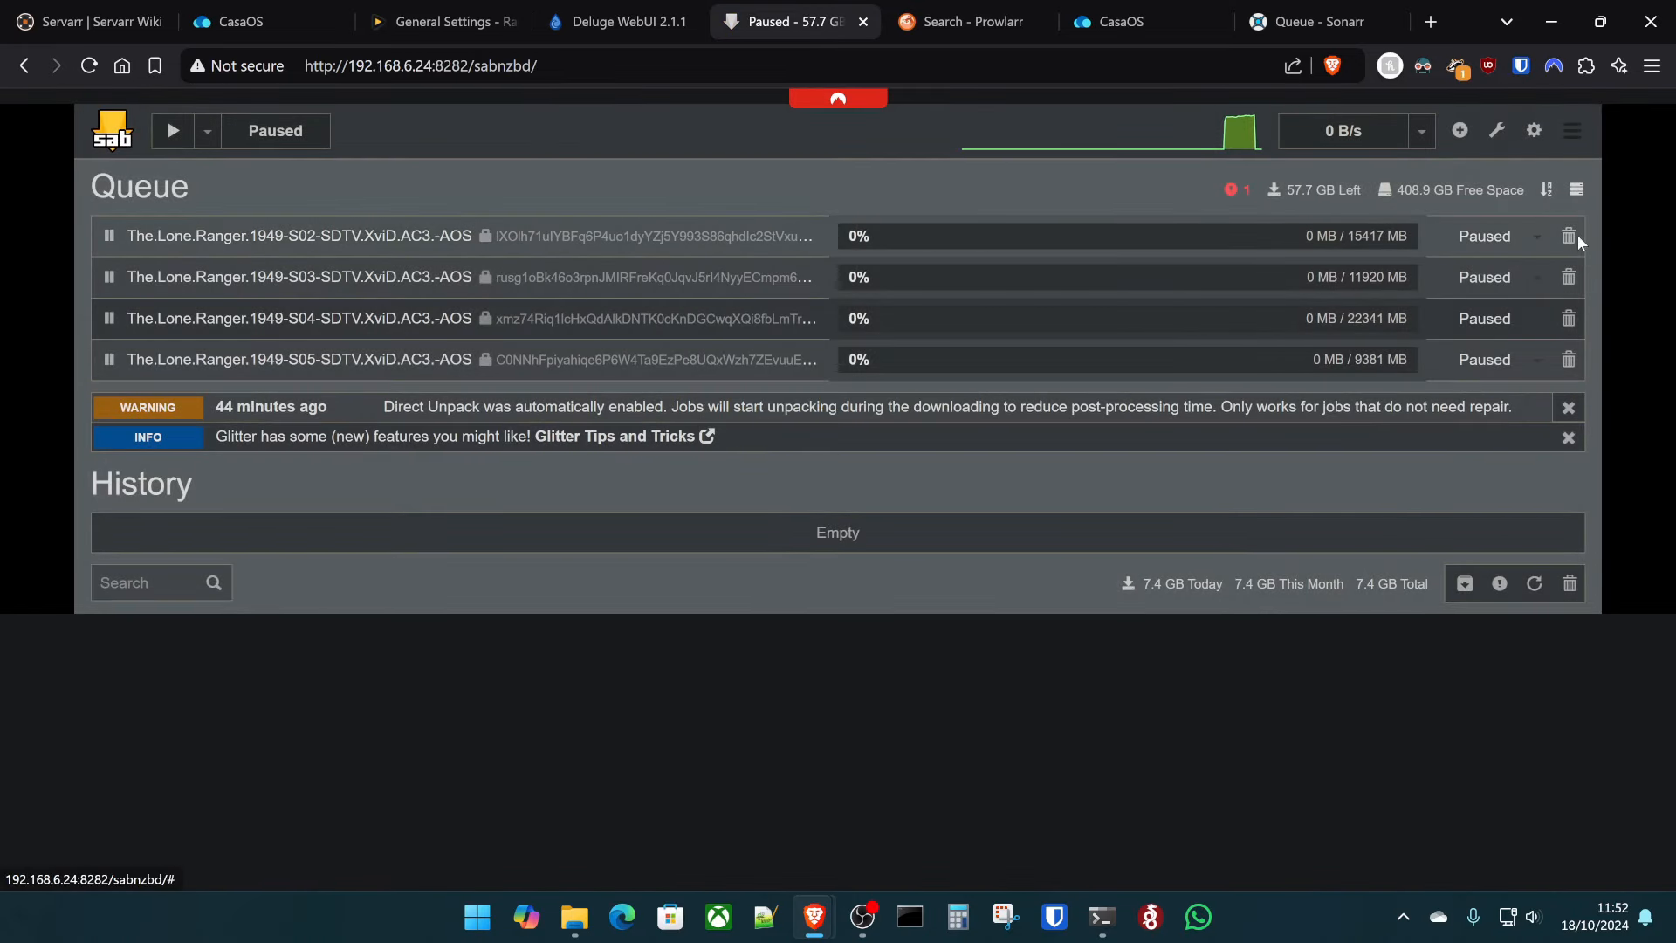
{"action": "left_click", "coordinate": [1569, 238]}
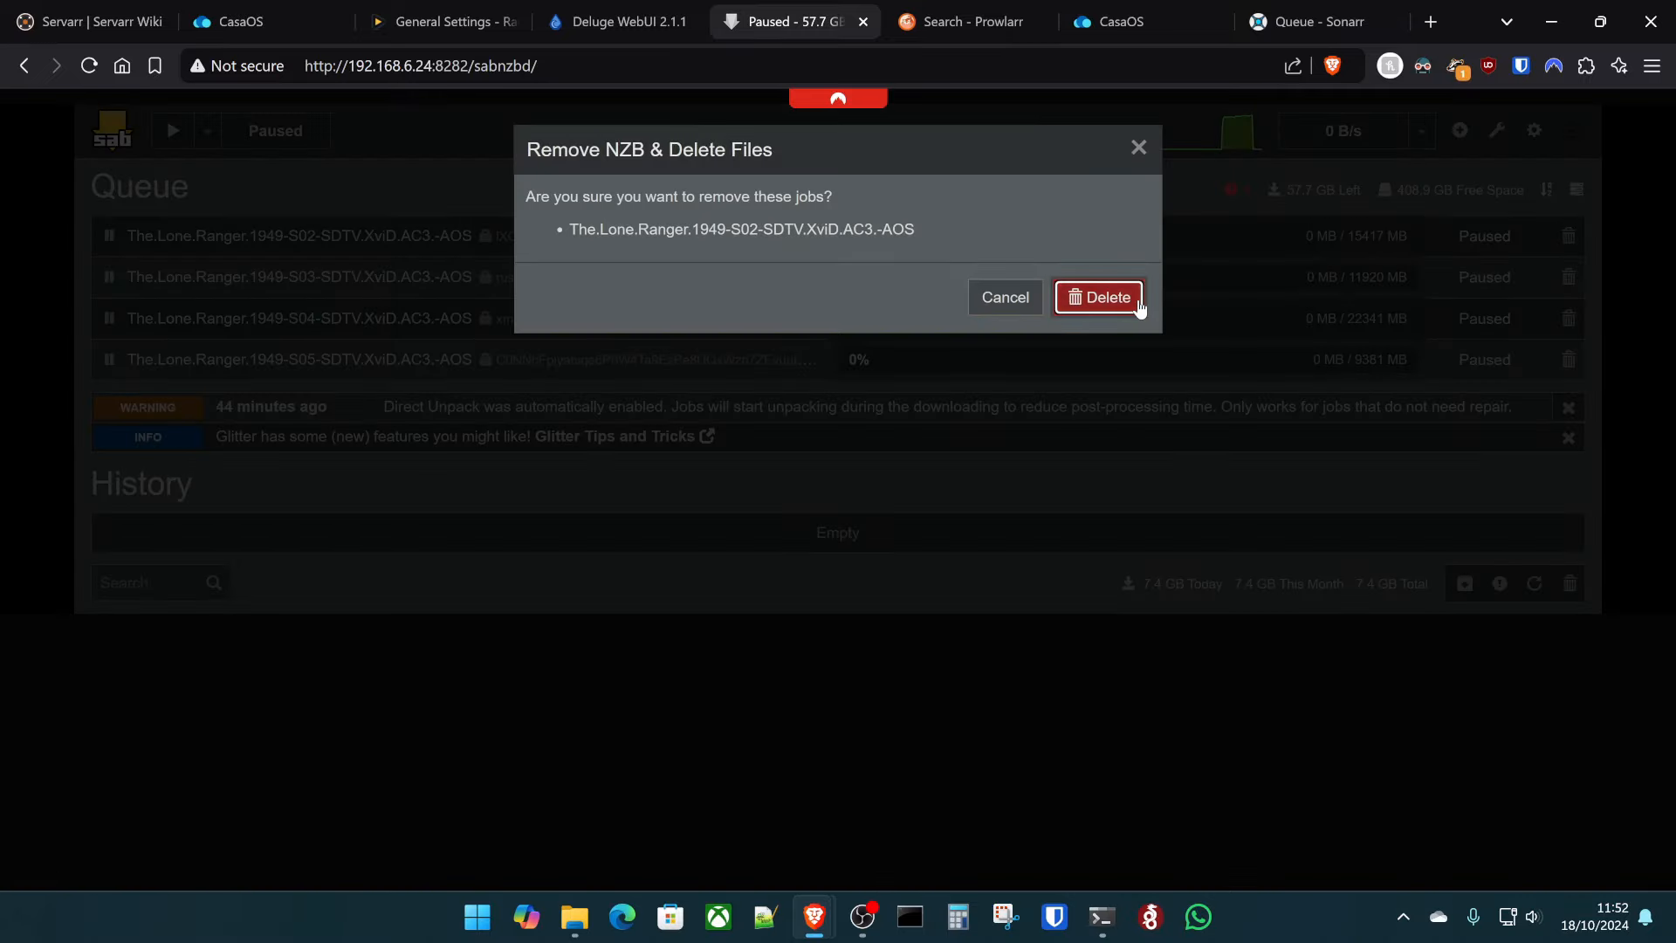
{"action": "left_click", "coordinate": [1102, 297]}
{"action": "left_click", "coordinate": [1569, 235]}
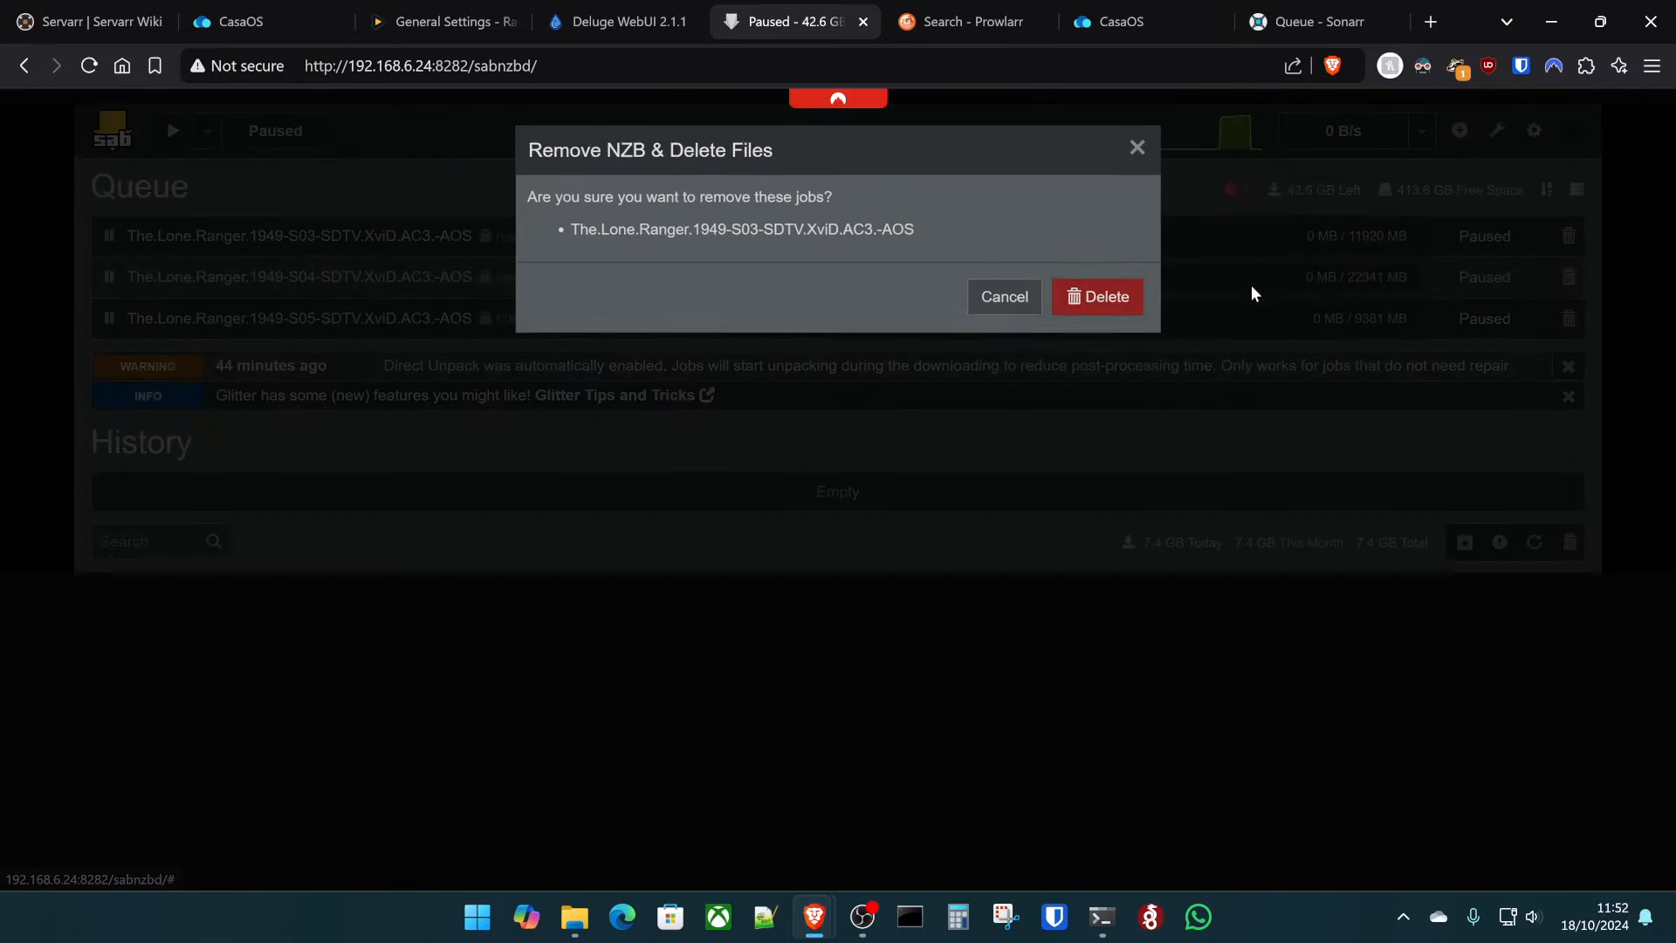
{"action": "left_click", "coordinate": [1101, 298]}
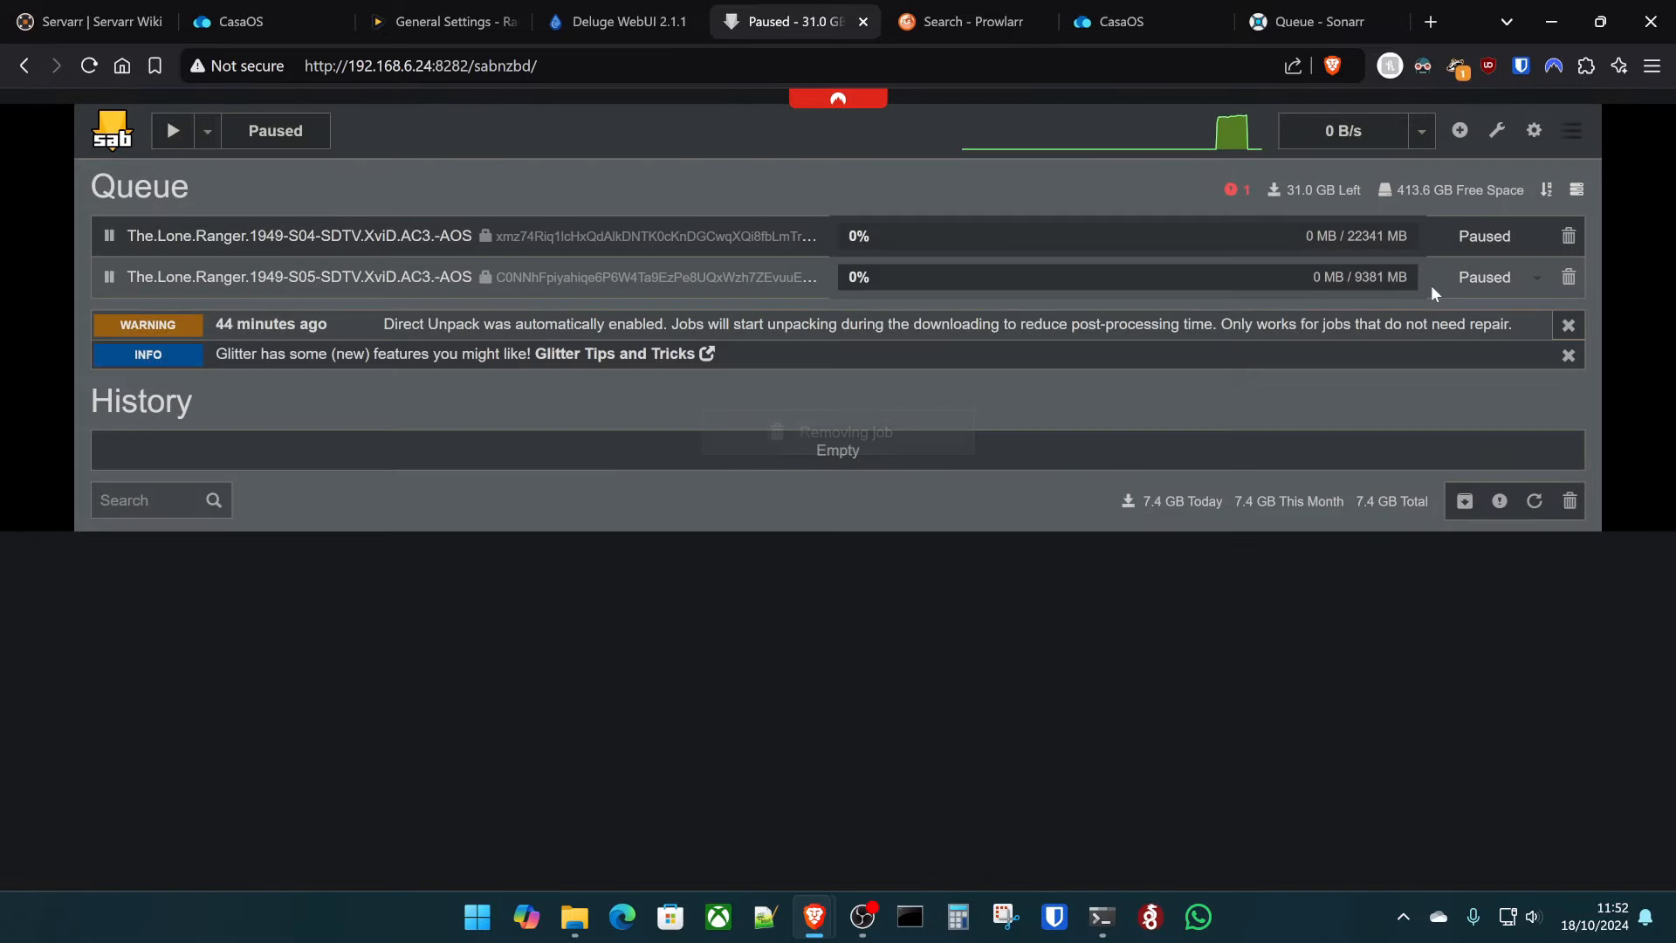
- Delete the remaining S04 and S05 jobs, then reload Sonarr's queue page
{"action": "left_click", "coordinate": [1557, 232]}
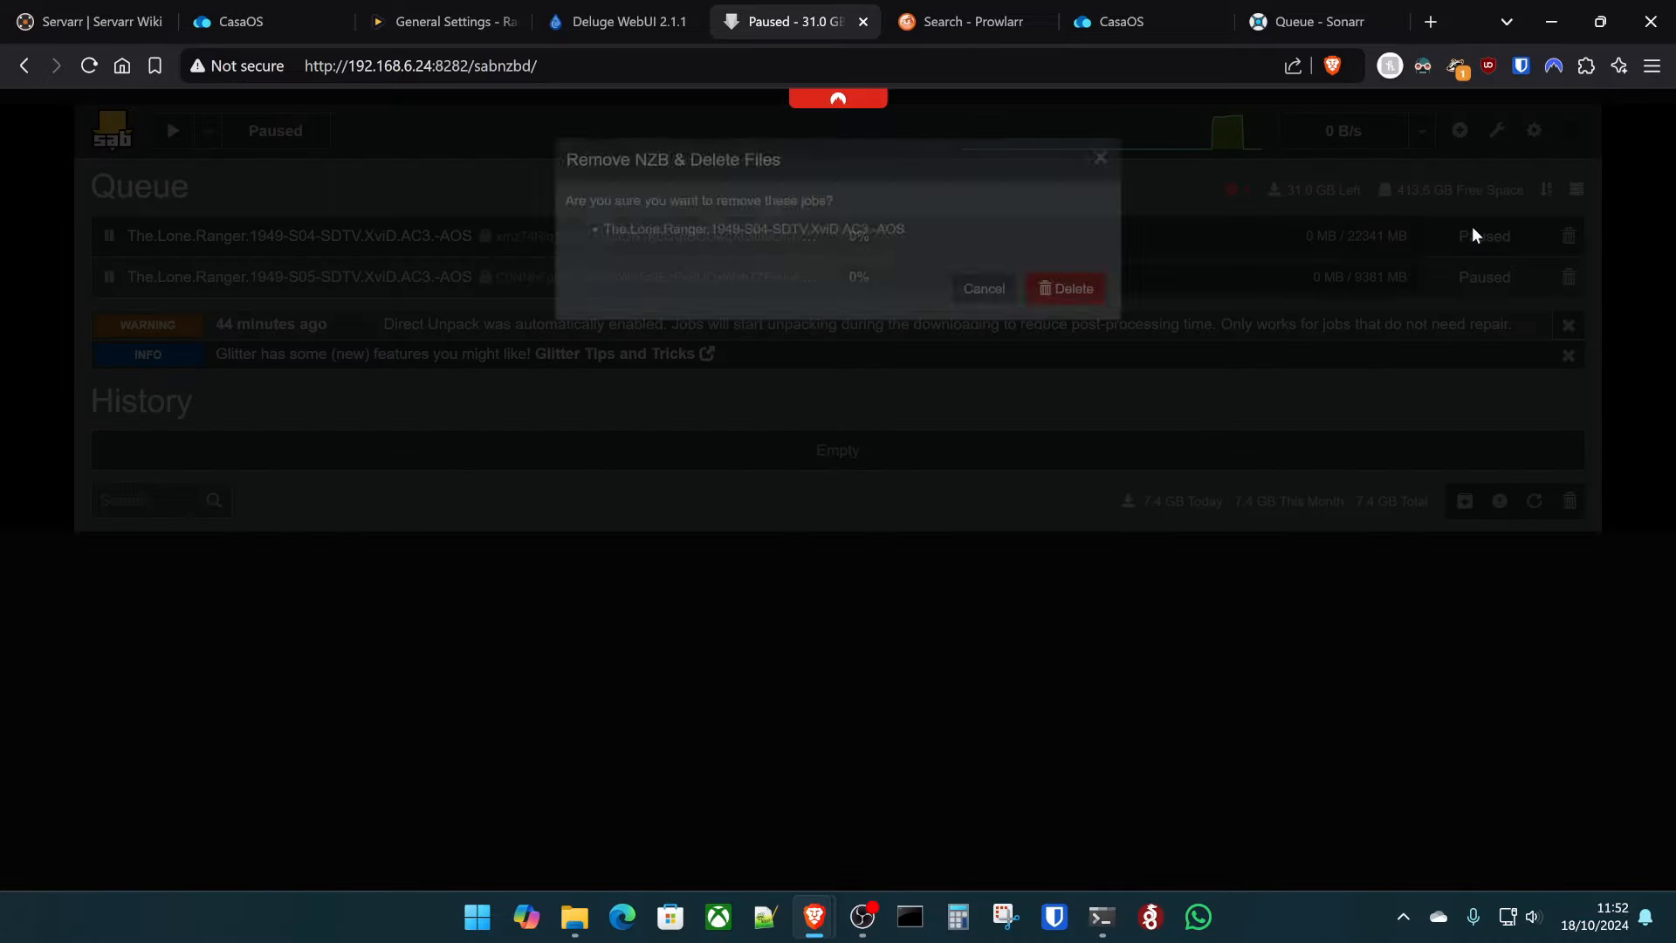
{"action": "left_click", "coordinate": [1107, 300]}
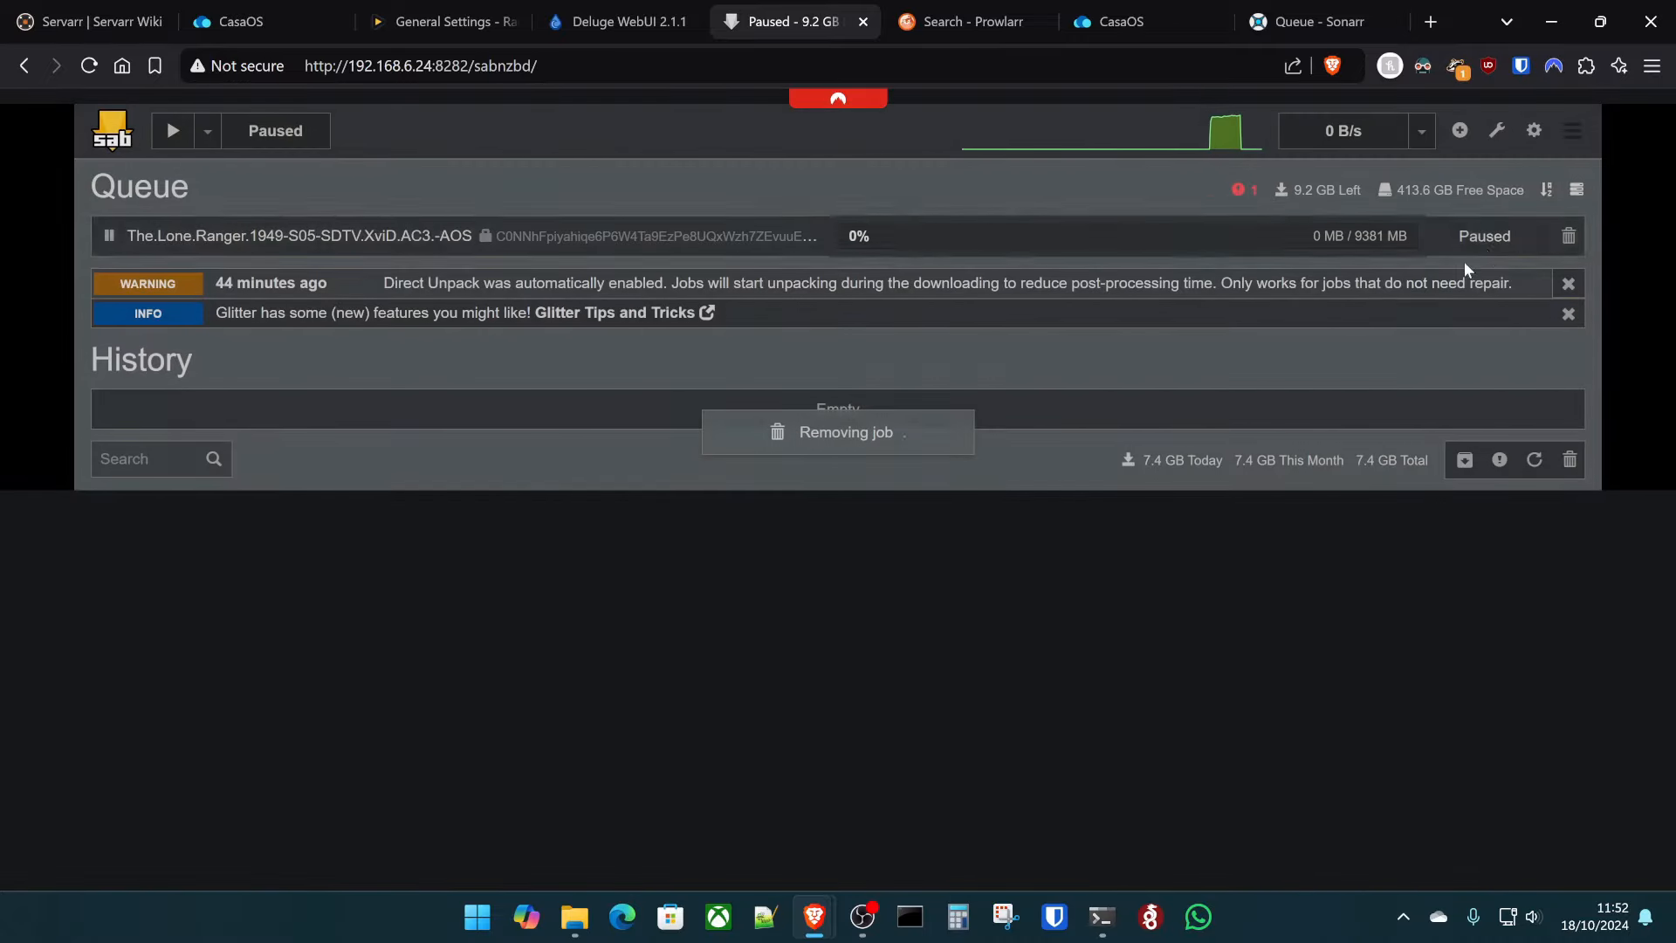
{"action": "left_click", "coordinate": [1568, 236]}
{"action": "left_click", "coordinate": [1087, 296]}
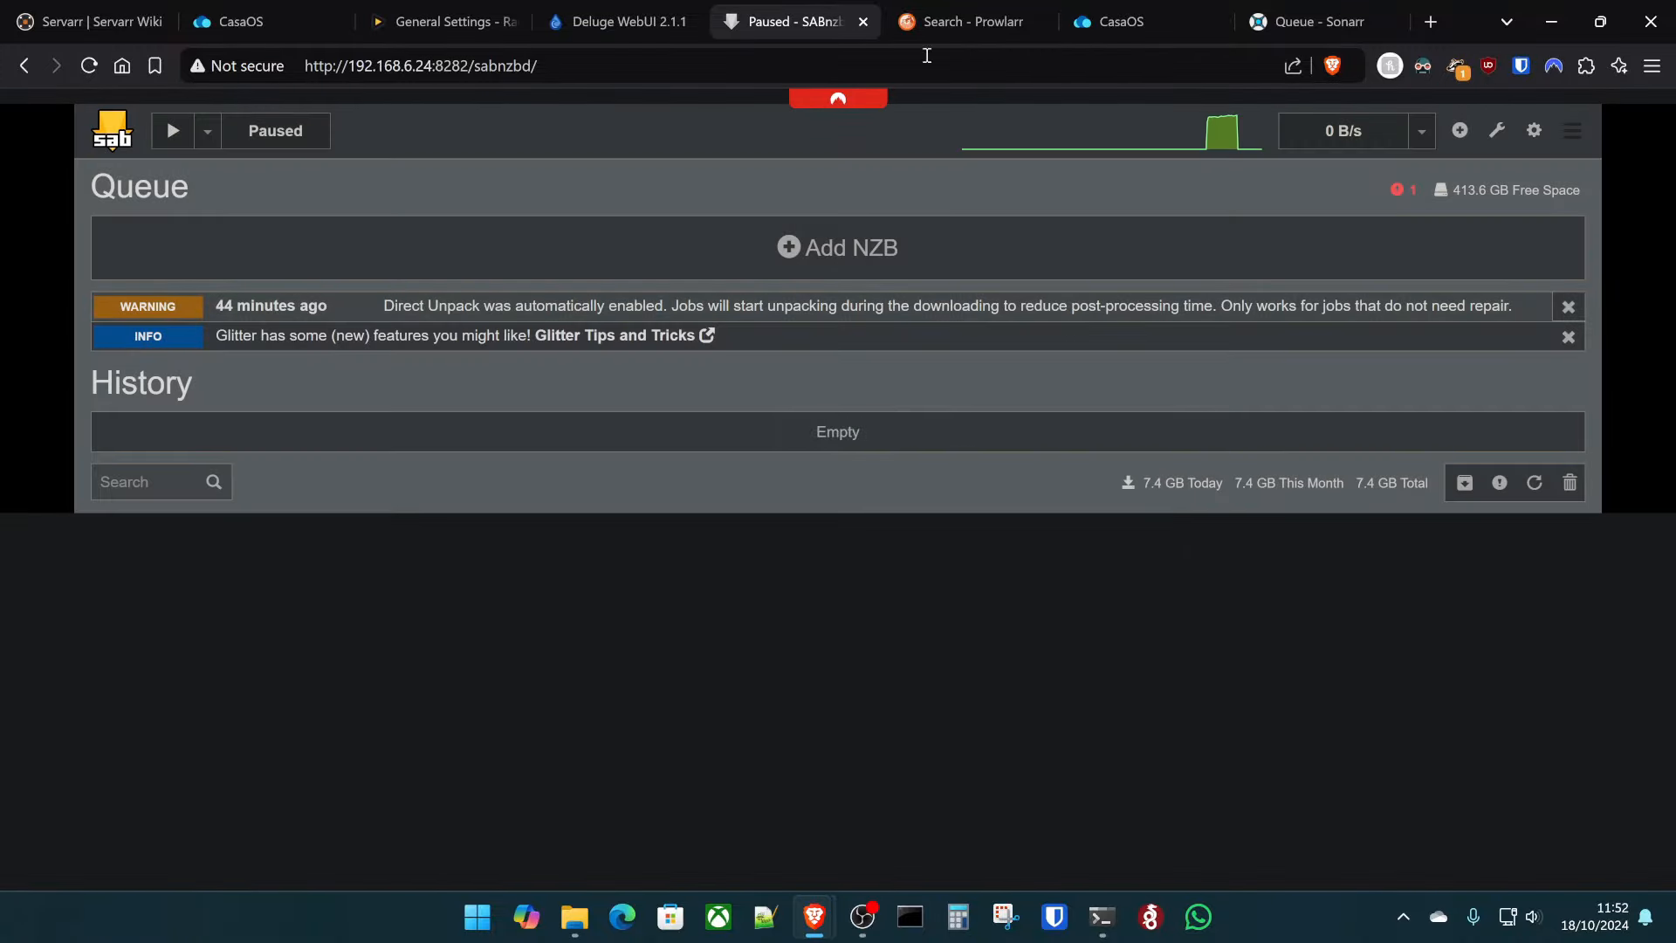
{"action": "left_click", "coordinate": [1307, 21]}
{"action": "left_click", "coordinate": [87, 68]}
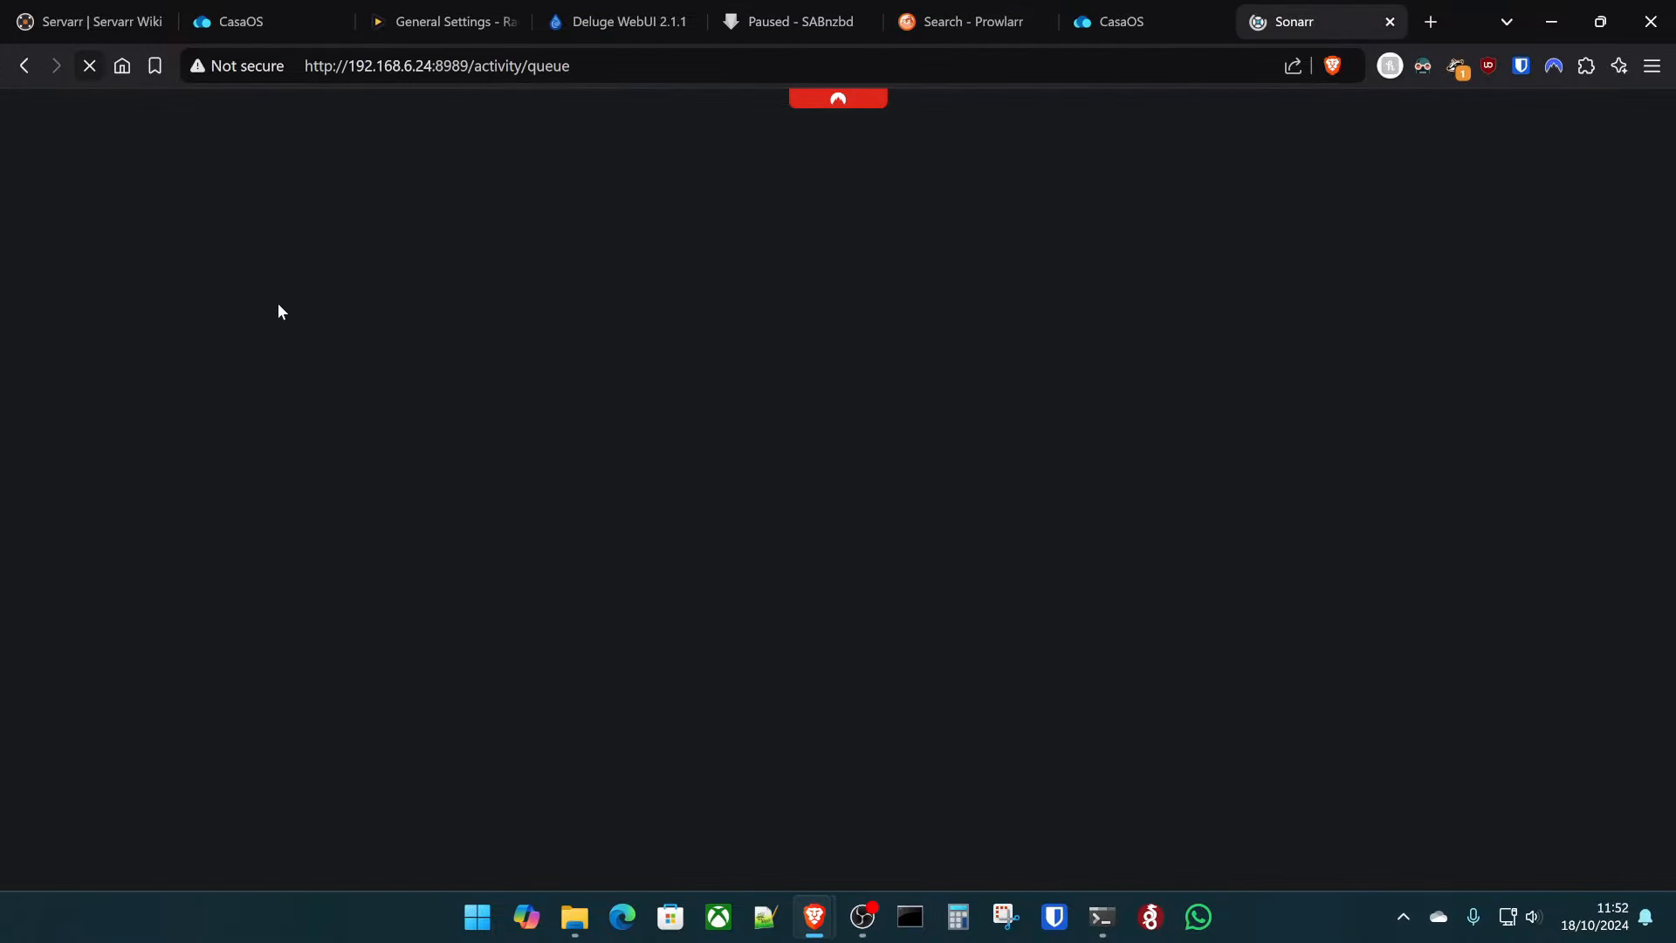
- Look over The Lone Ranger's series page, then return to Sonarr's full series list
{"action": "left_click", "coordinate": [110, 178]}
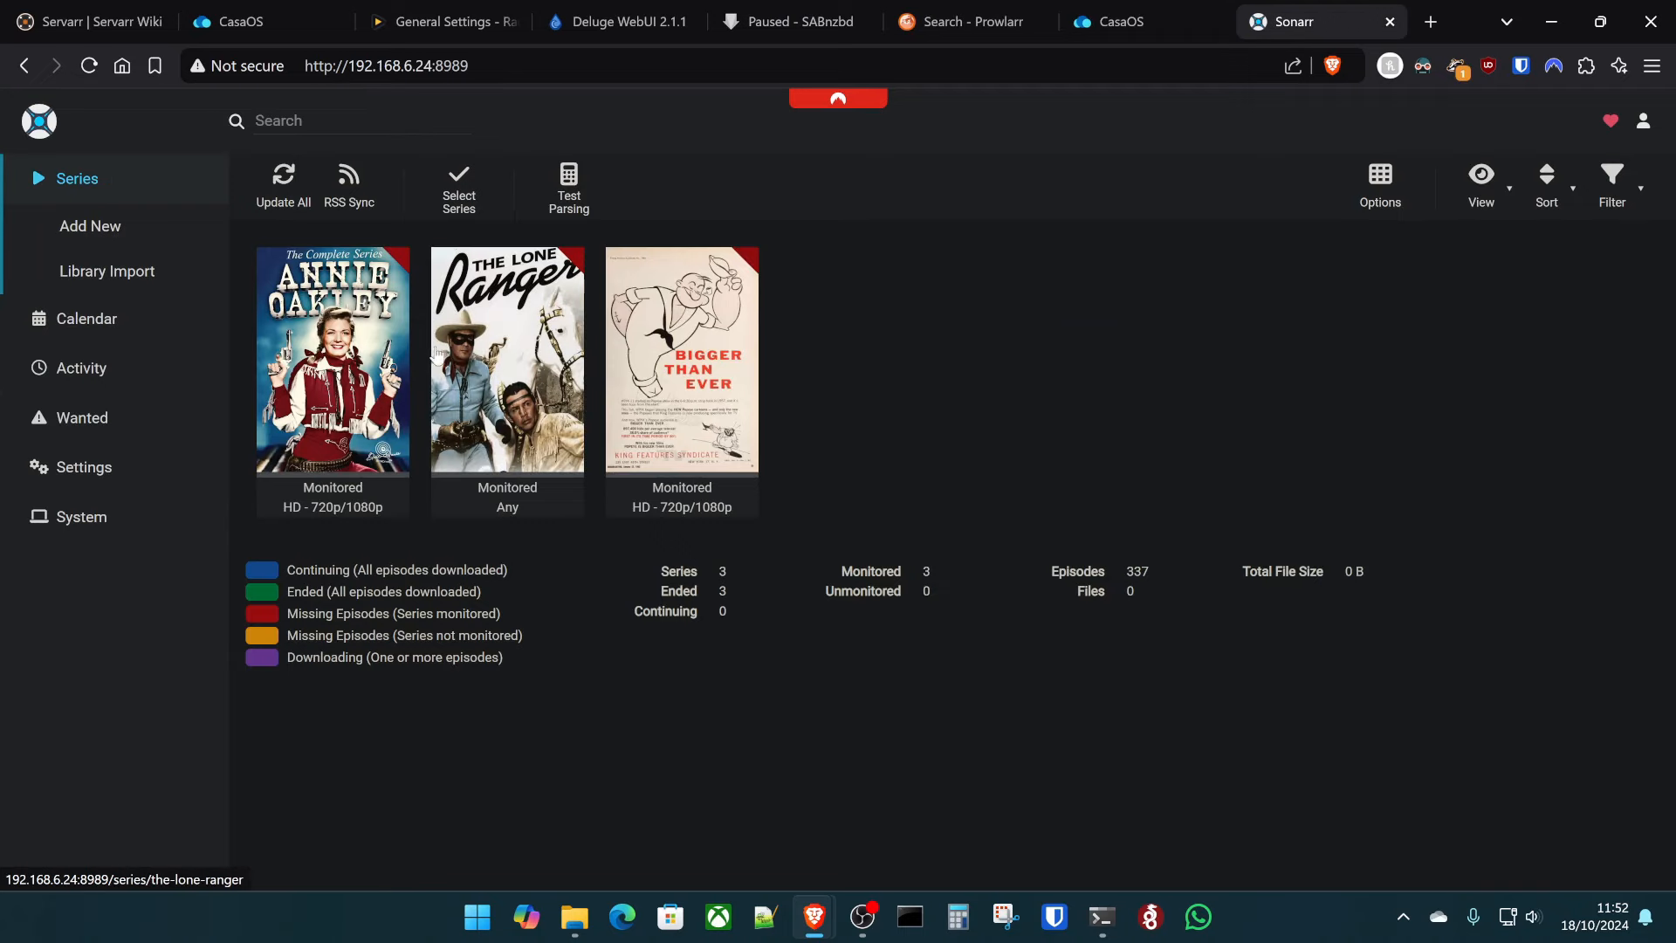
{"action": "left_click", "coordinate": [507, 367]}
{"action": "scroll", "coordinate": [803, 620], "scroll_direction": "down", "scroll_amount": 5}
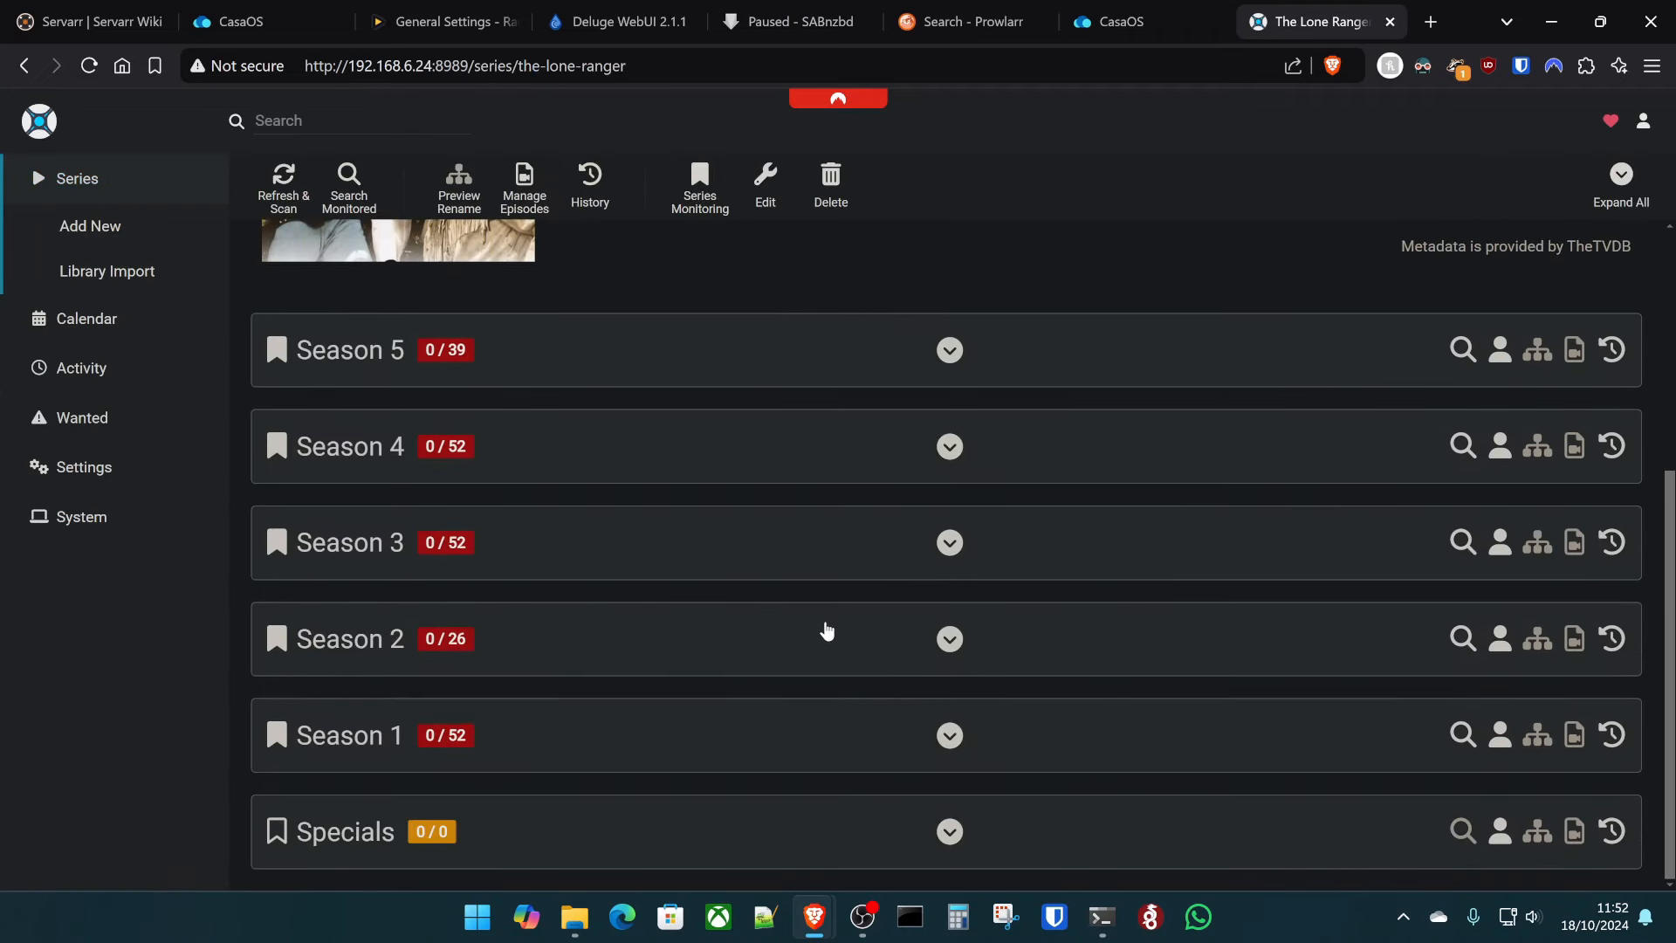
{"action": "scroll", "coordinate": [827, 630], "scroll_direction": "up", "scroll_amount": 5}
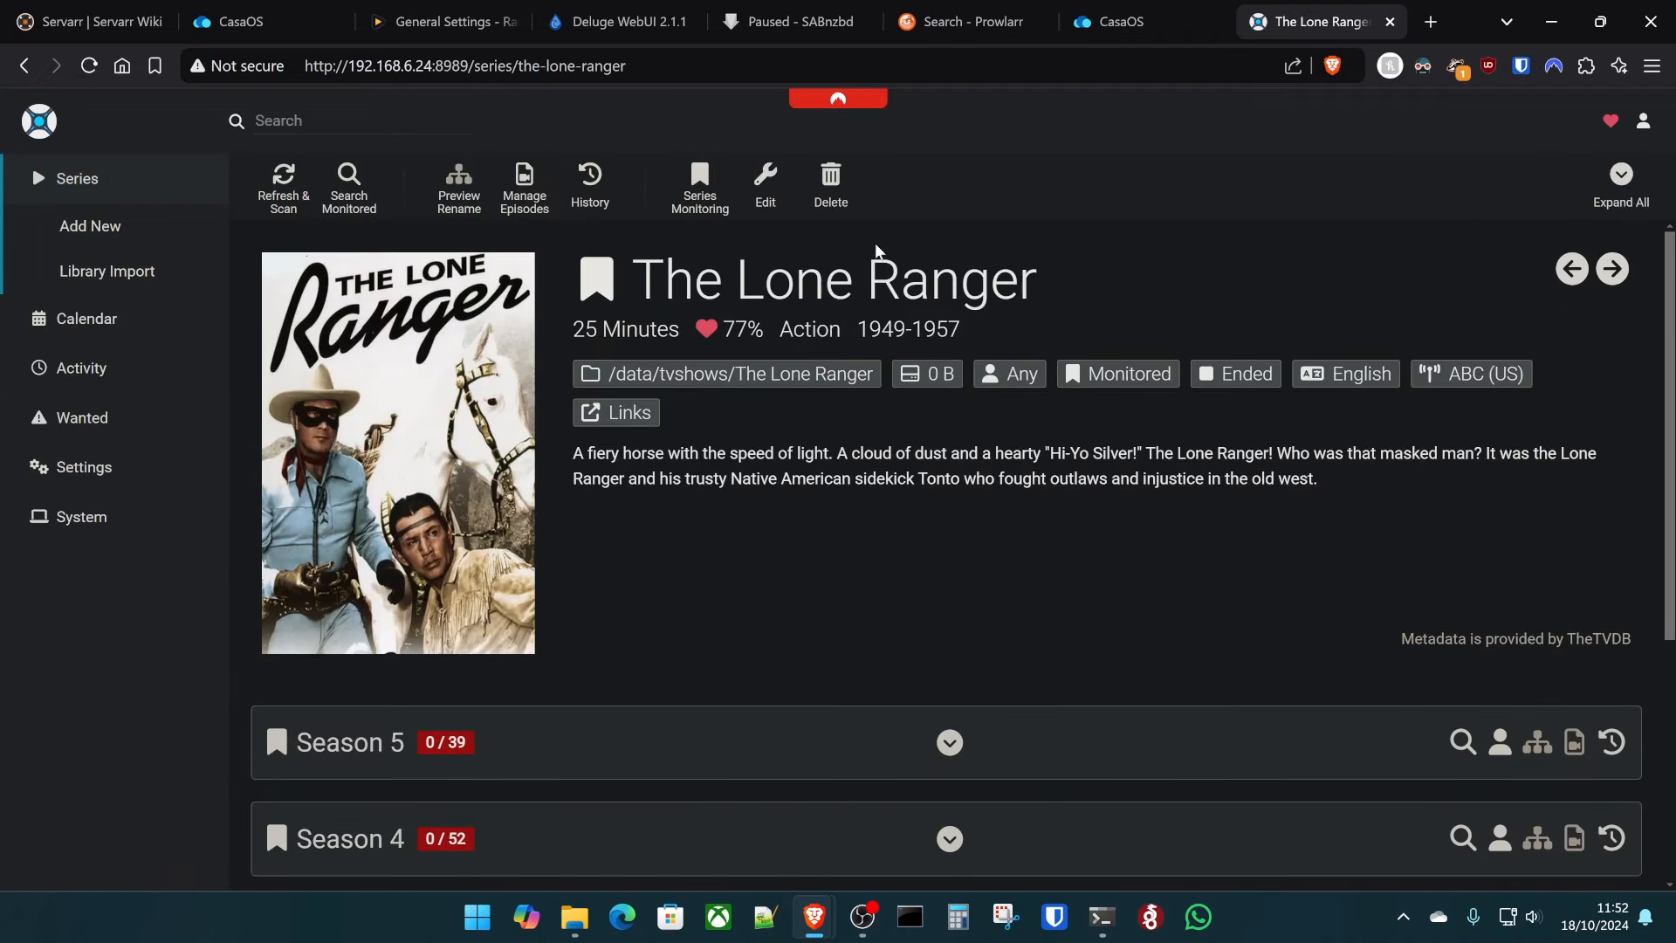
{"action": "left_click", "coordinate": [157, 175]}
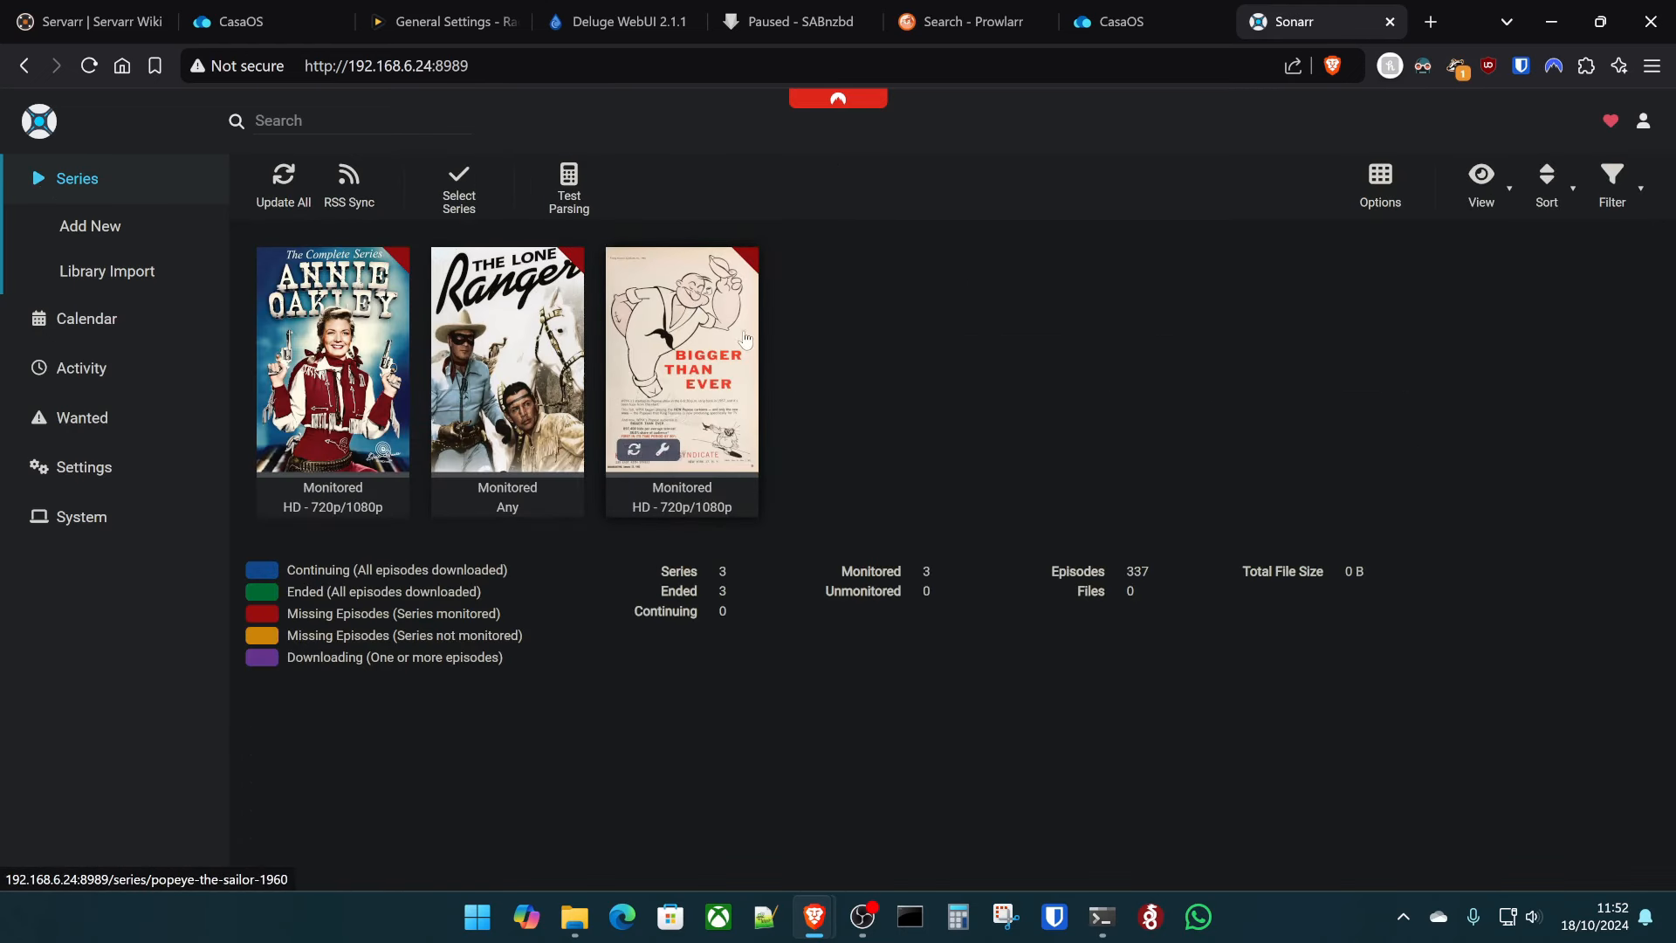
{"action": "left_click", "coordinate": [1131, 22]}
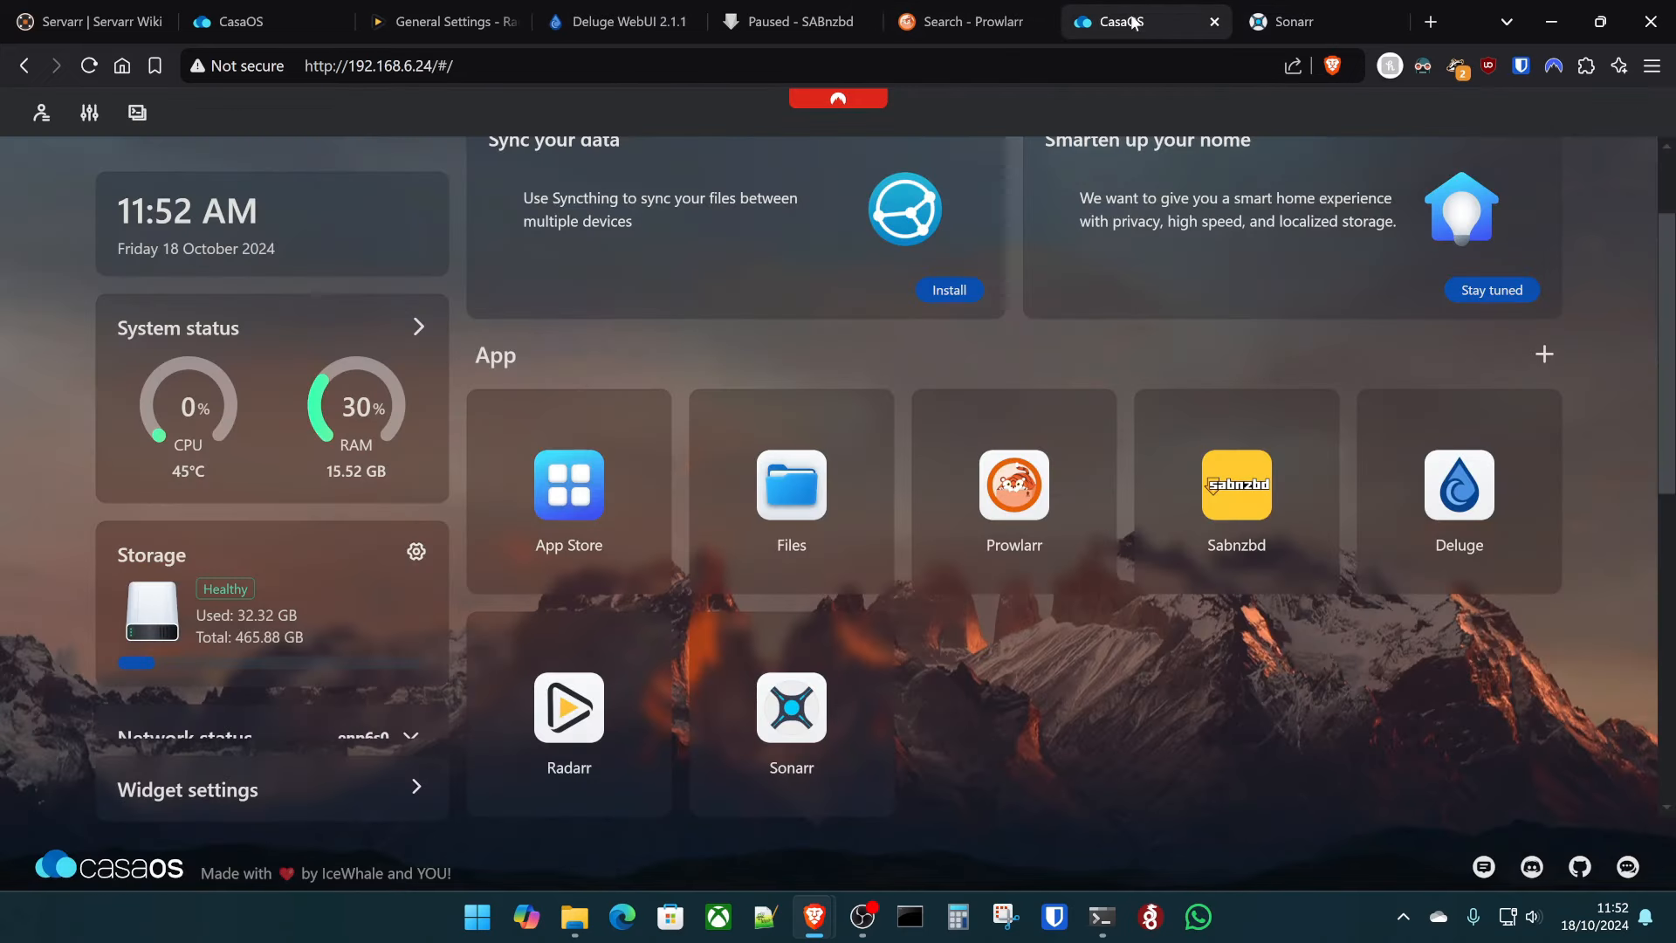
- Start a custom install of Lidarr from the App Store with the latest image tag
{"action": "left_click", "coordinate": [504, 447]}
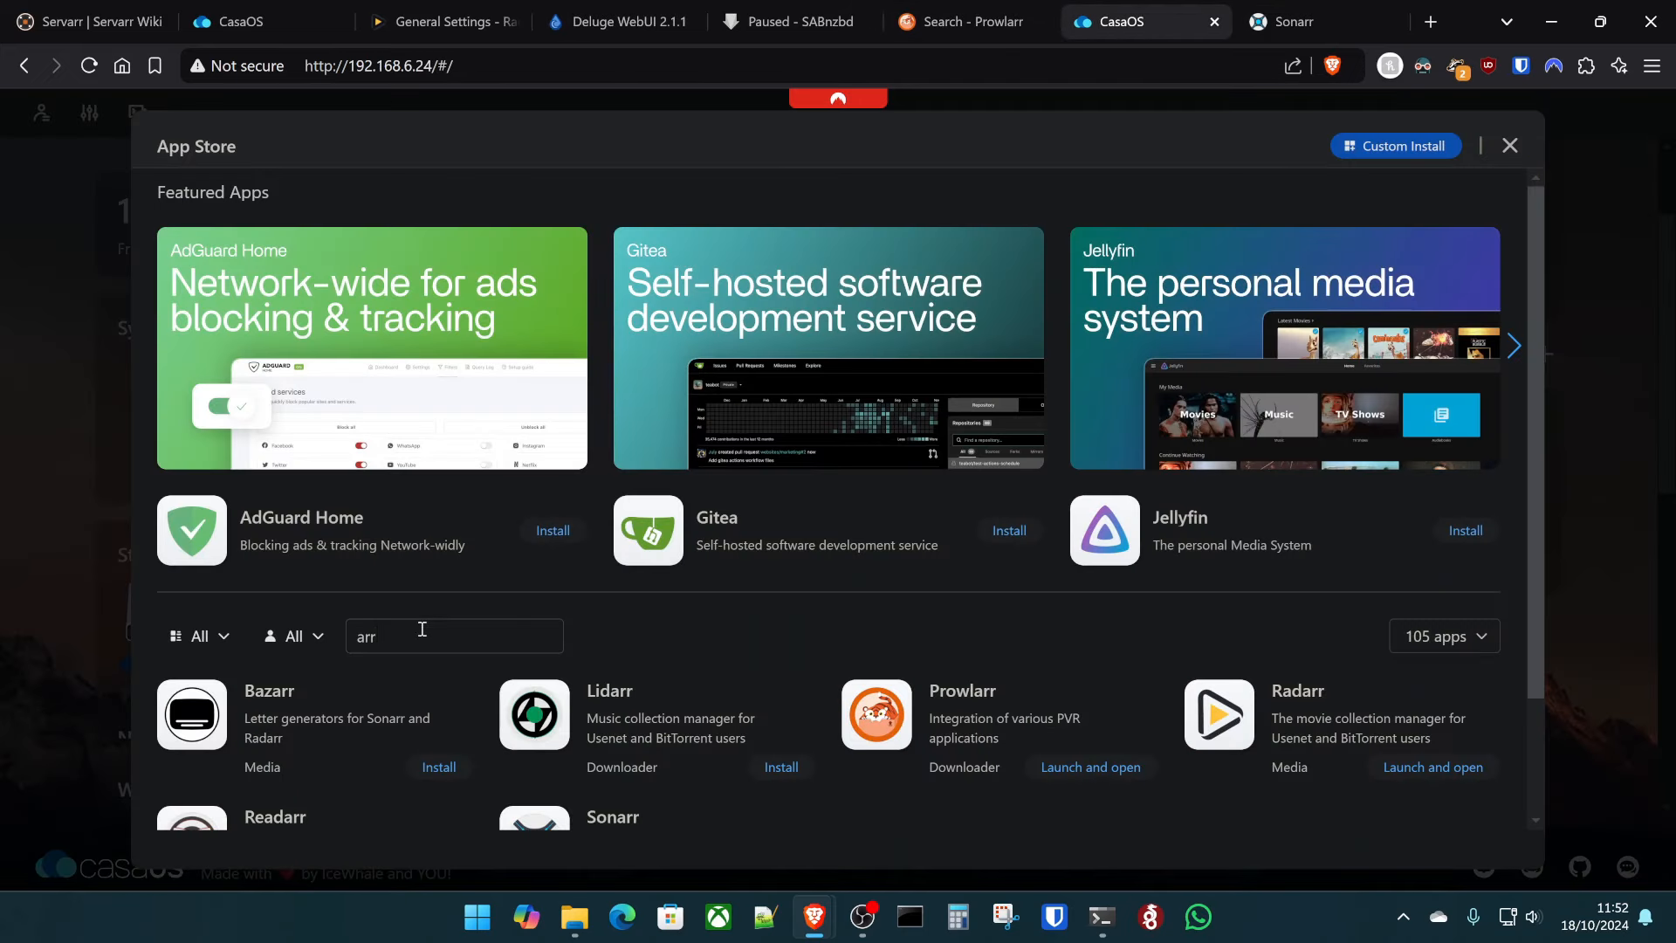
{"action": "scroll", "coordinate": [685, 597], "scroll_direction": "down", "scroll_amount": 2}
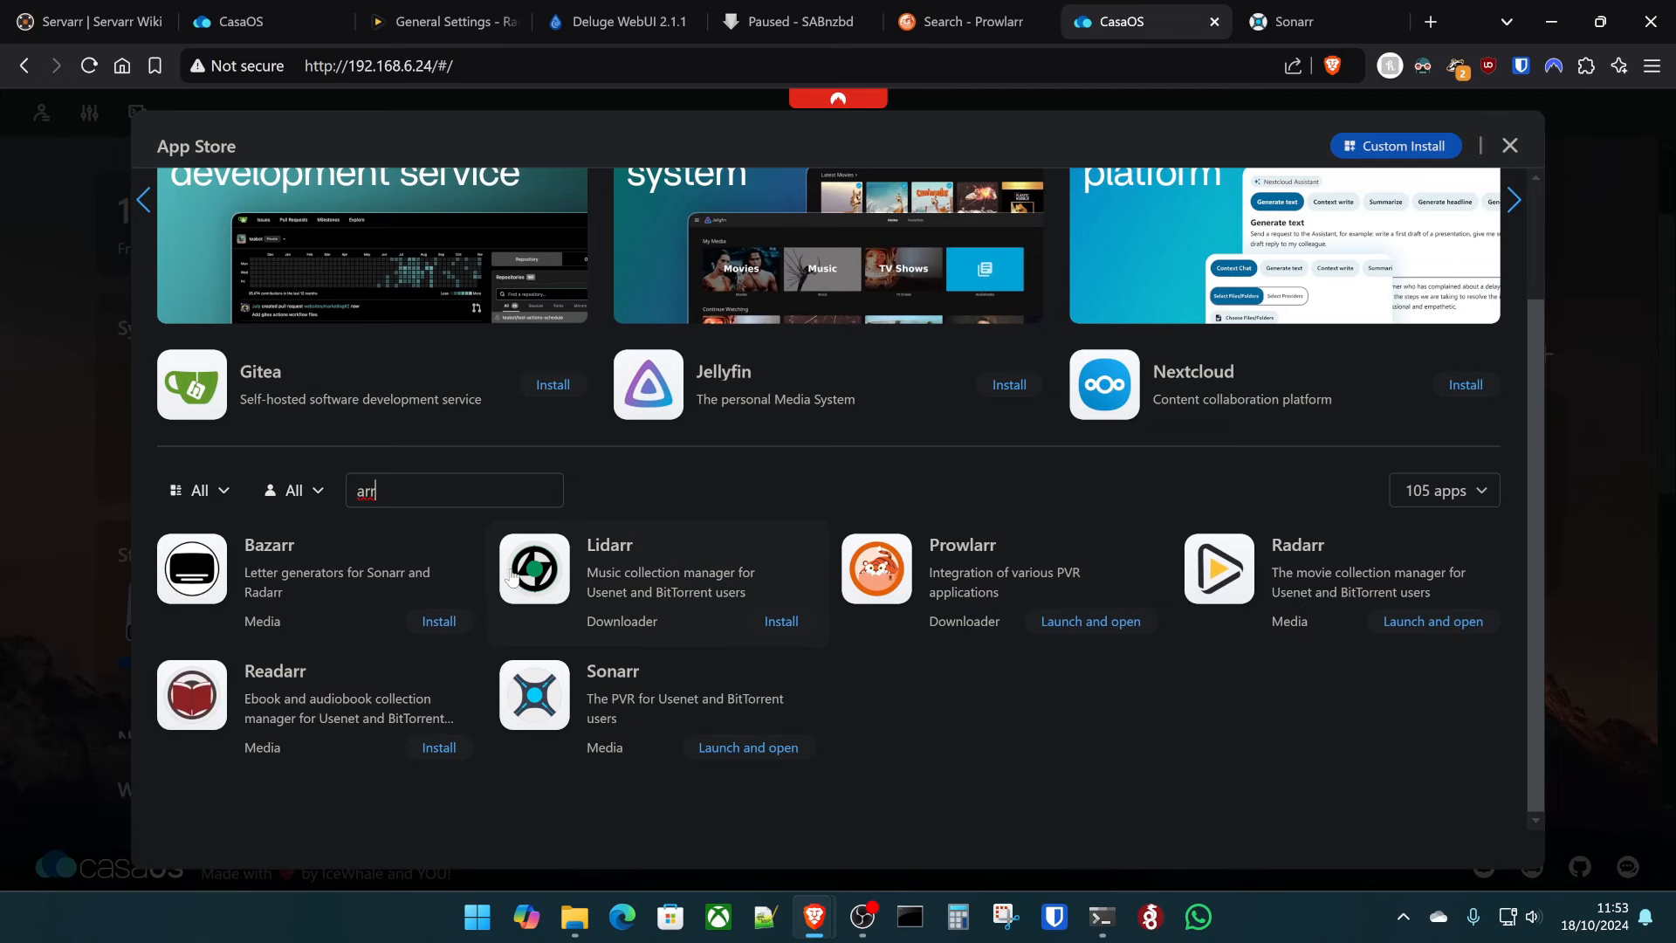
{"action": "left_click", "coordinate": [552, 596]}
{"action": "left_click", "coordinate": [417, 279]}
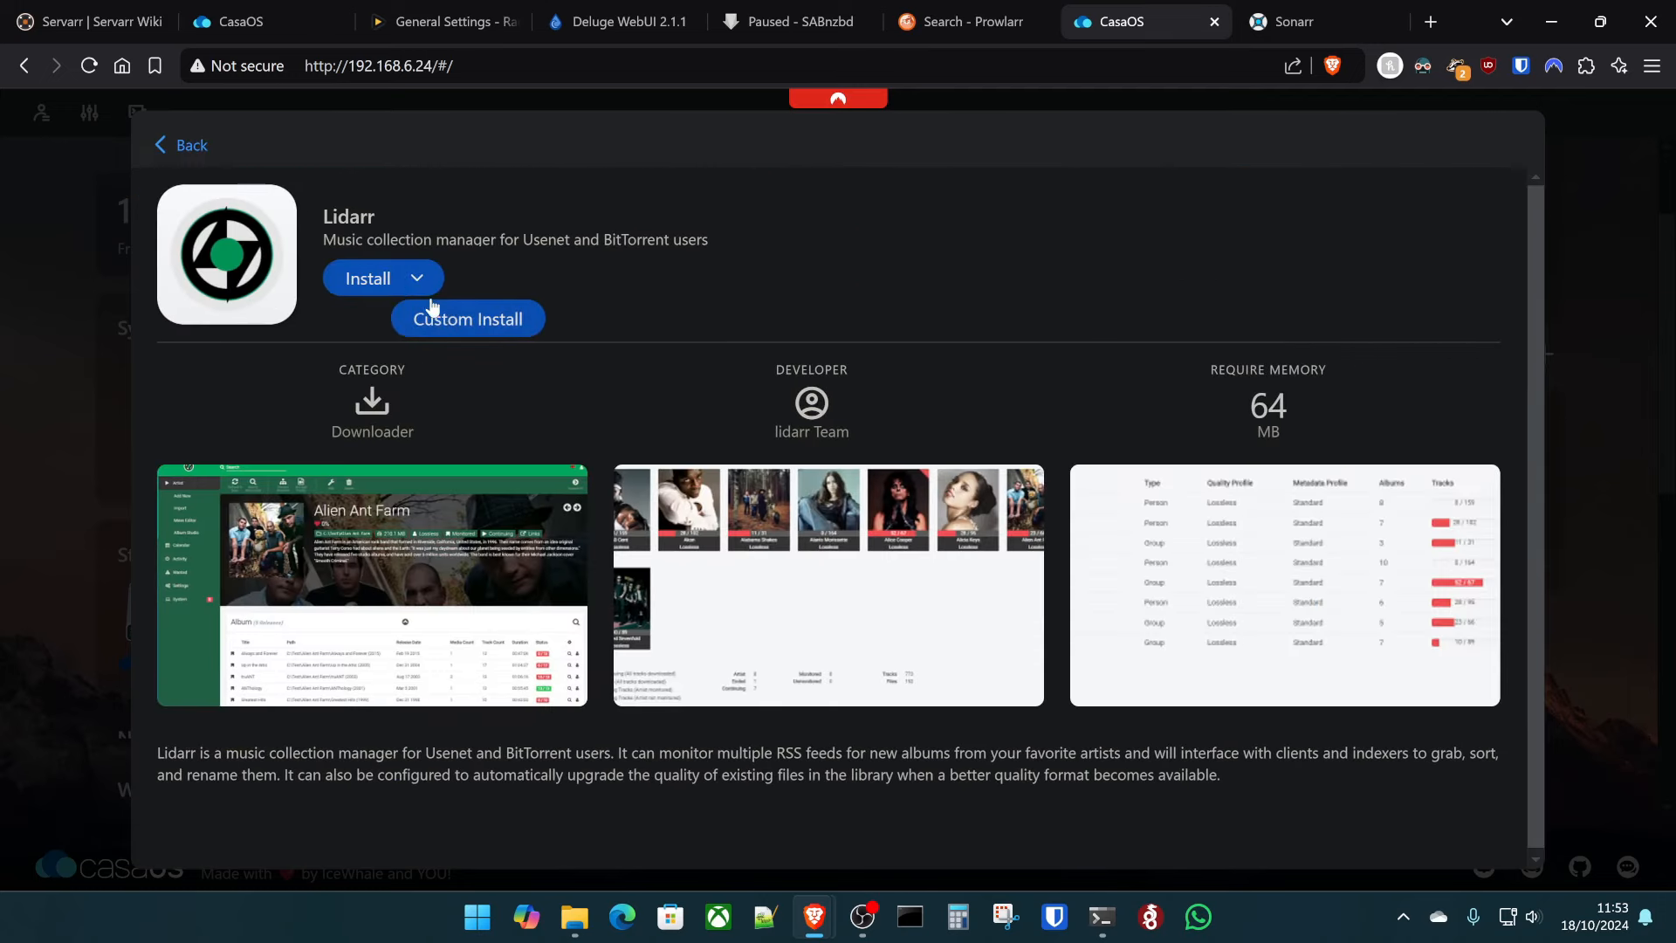
{"action": "left_click", "coordinate": [432, 315]}
{"action": "left_click", "coordinate": [1073, 315]}
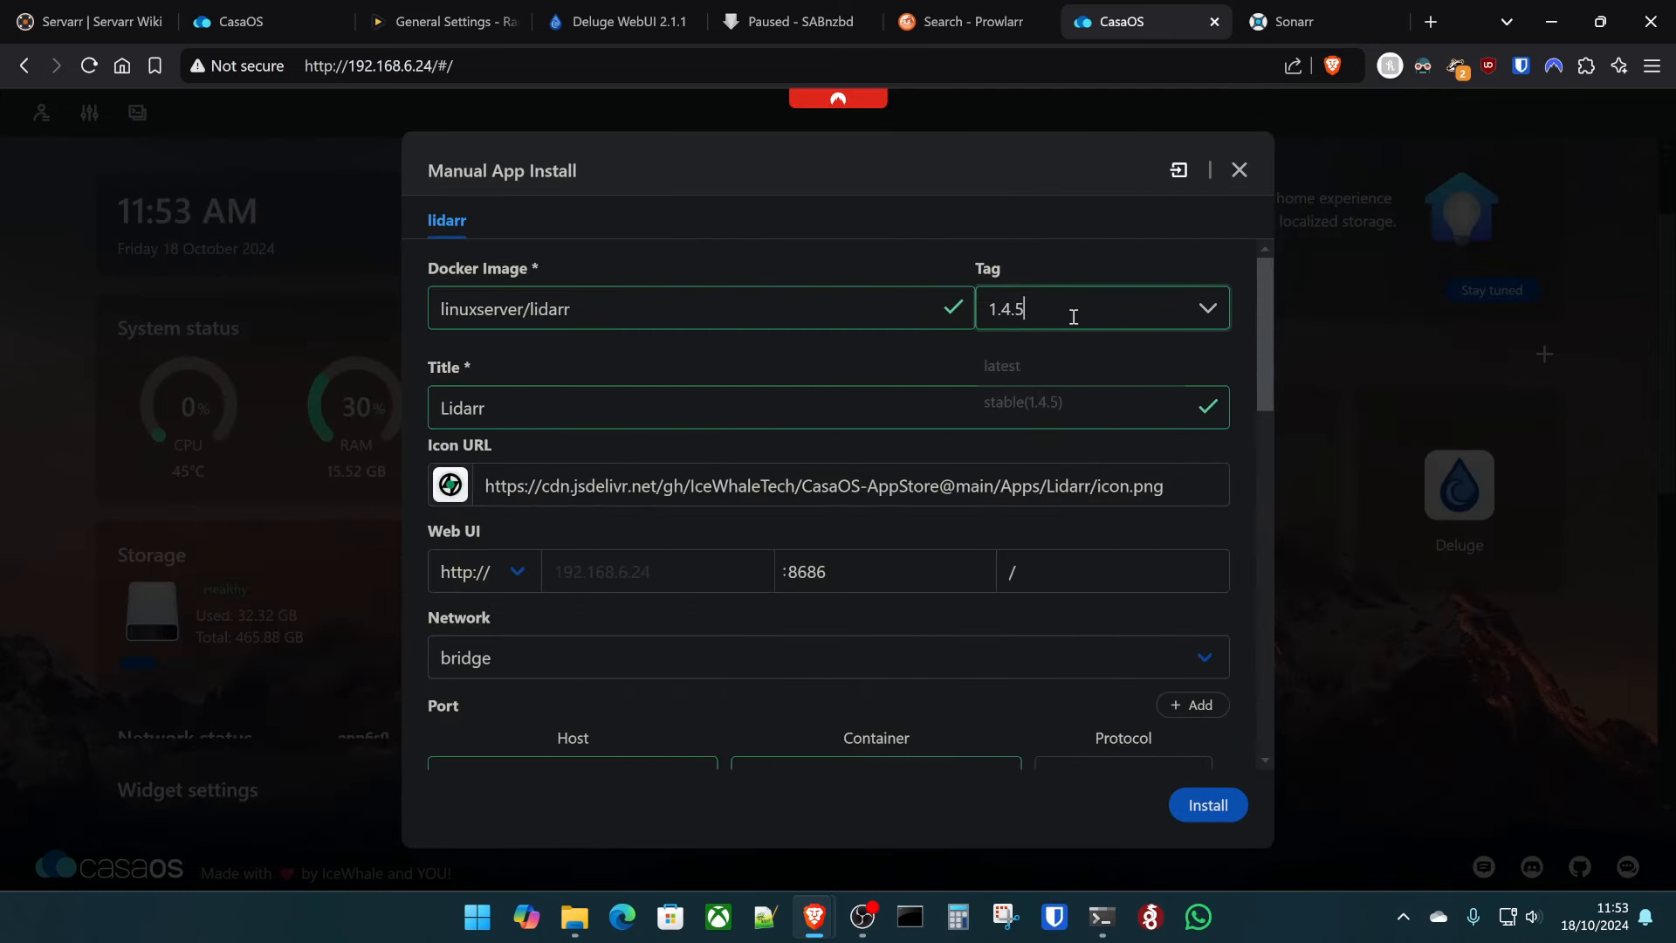
{"action": "left_click", "coordinate": [1003, 360]}
- Change the music host path from Media to AppData and the downloads host path to /home/kltech/downloads
{"action": "scroll", "coordinate": [654, 378], "scroll_direction": "down", "scroll_amount": 3}
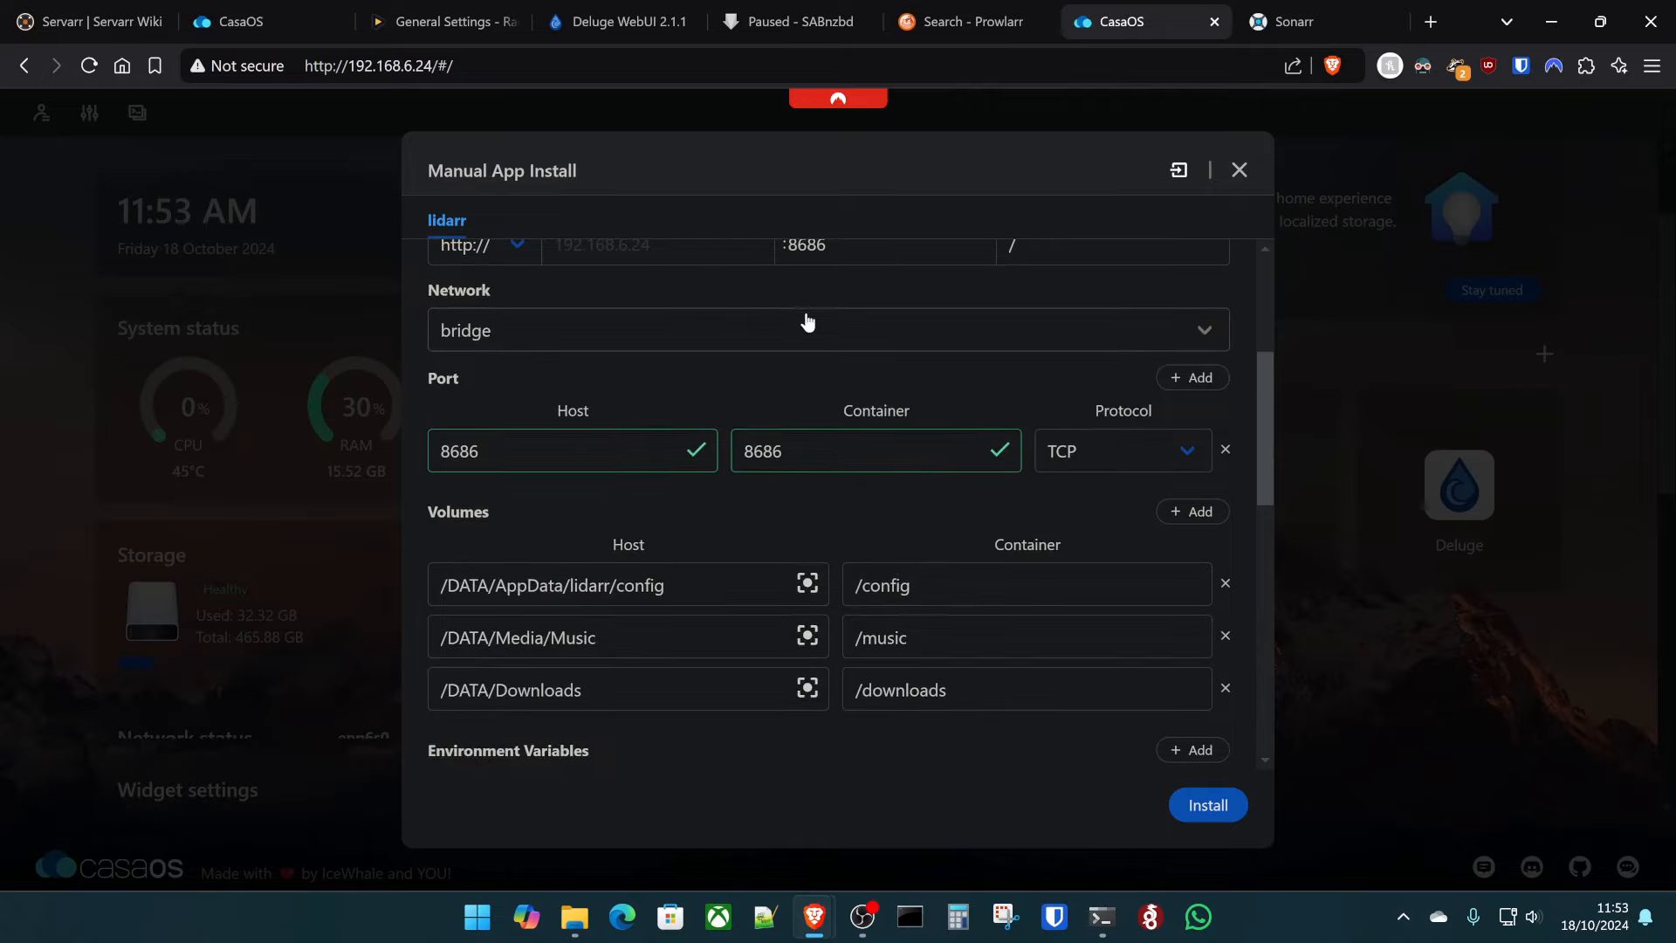
{"action": "scroll", "coordinate": [842, 361], "scroll_direction": "up", "scroll_amount": 1}
{"action": "scroll", "coordinate": [646, 512], "scroll_direction": "down", "scroll_amount": 2}
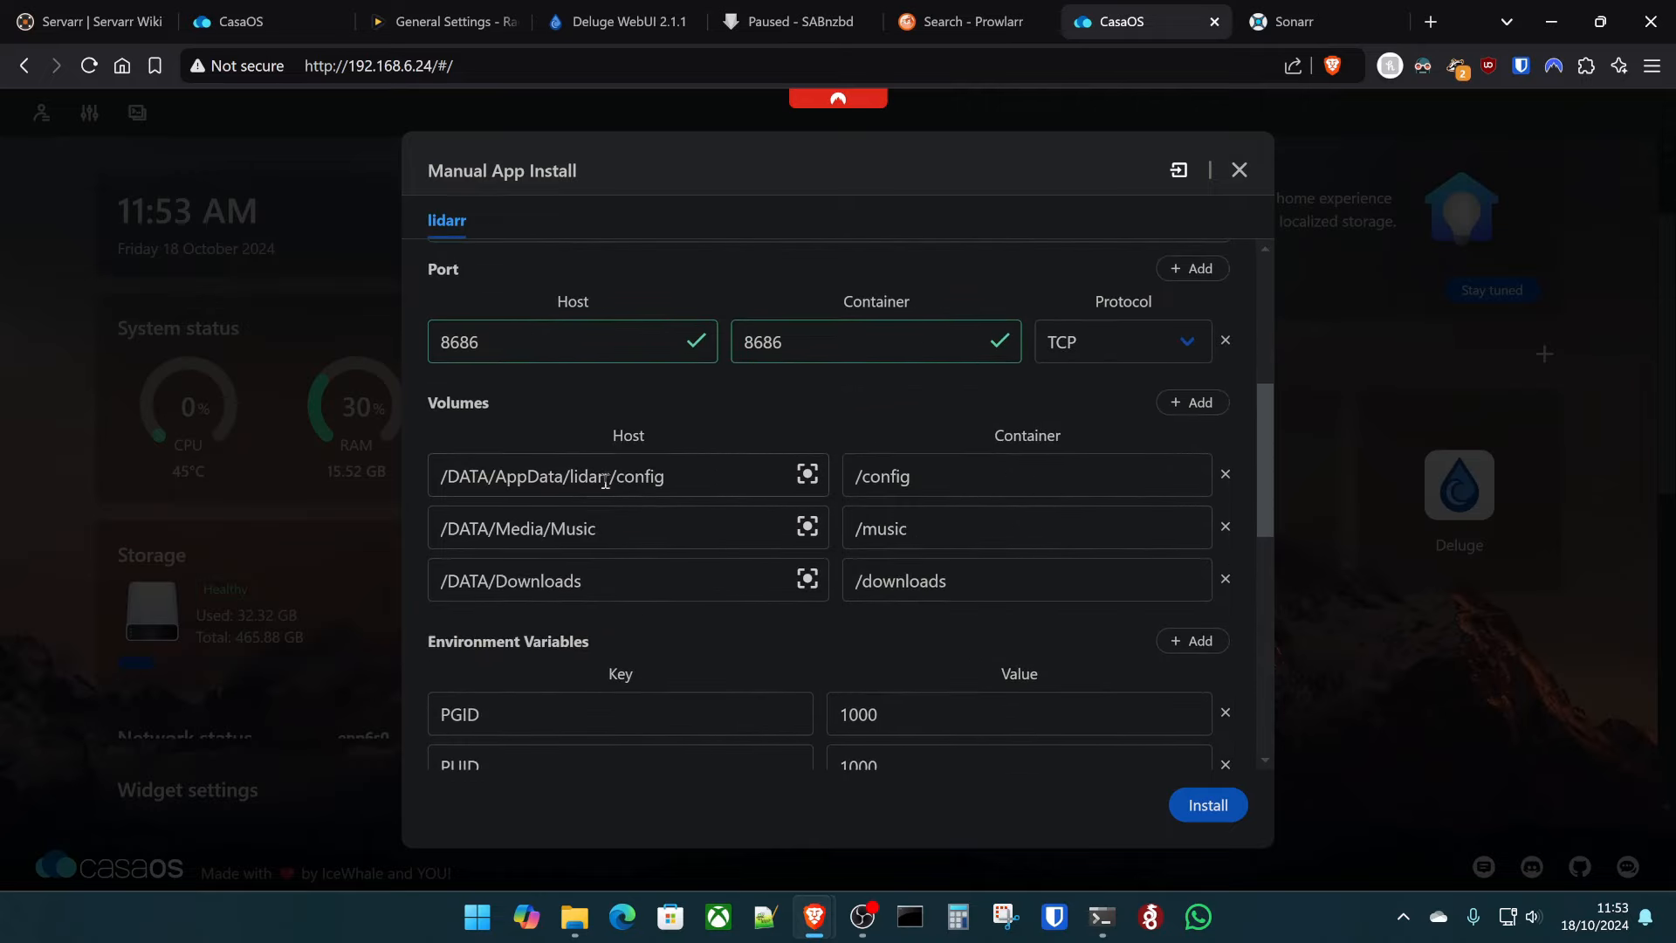
{"action": "triple_click", "coordinate": [668, 536]}
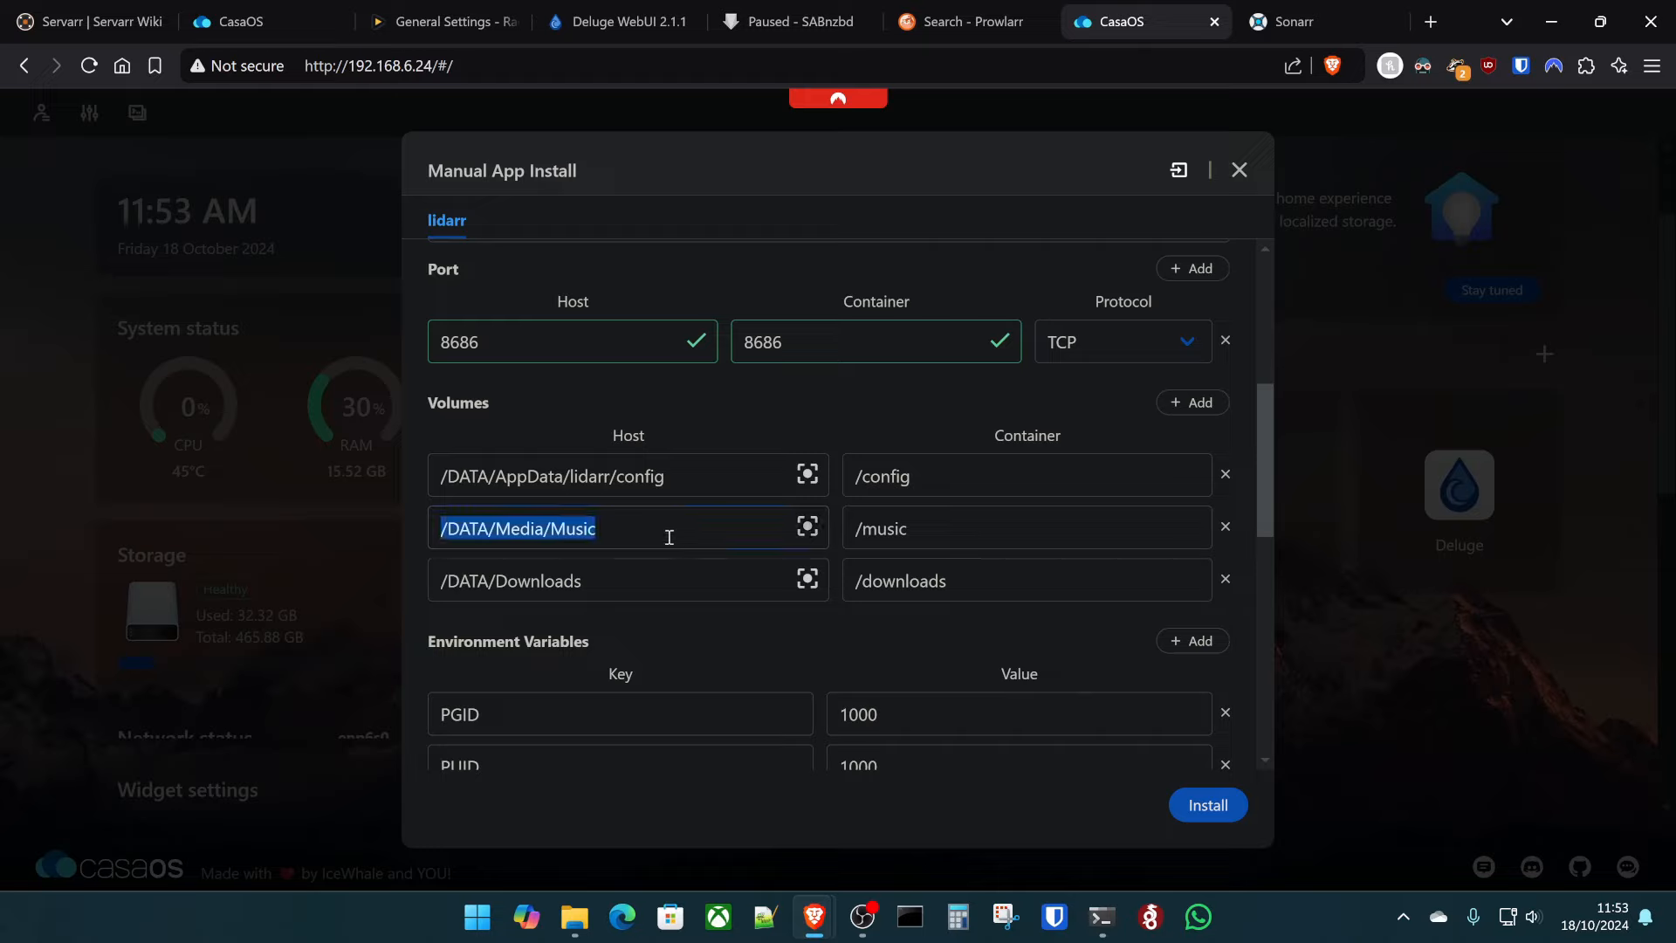
{"action": "double_click", "coordinate": [506, 525]}
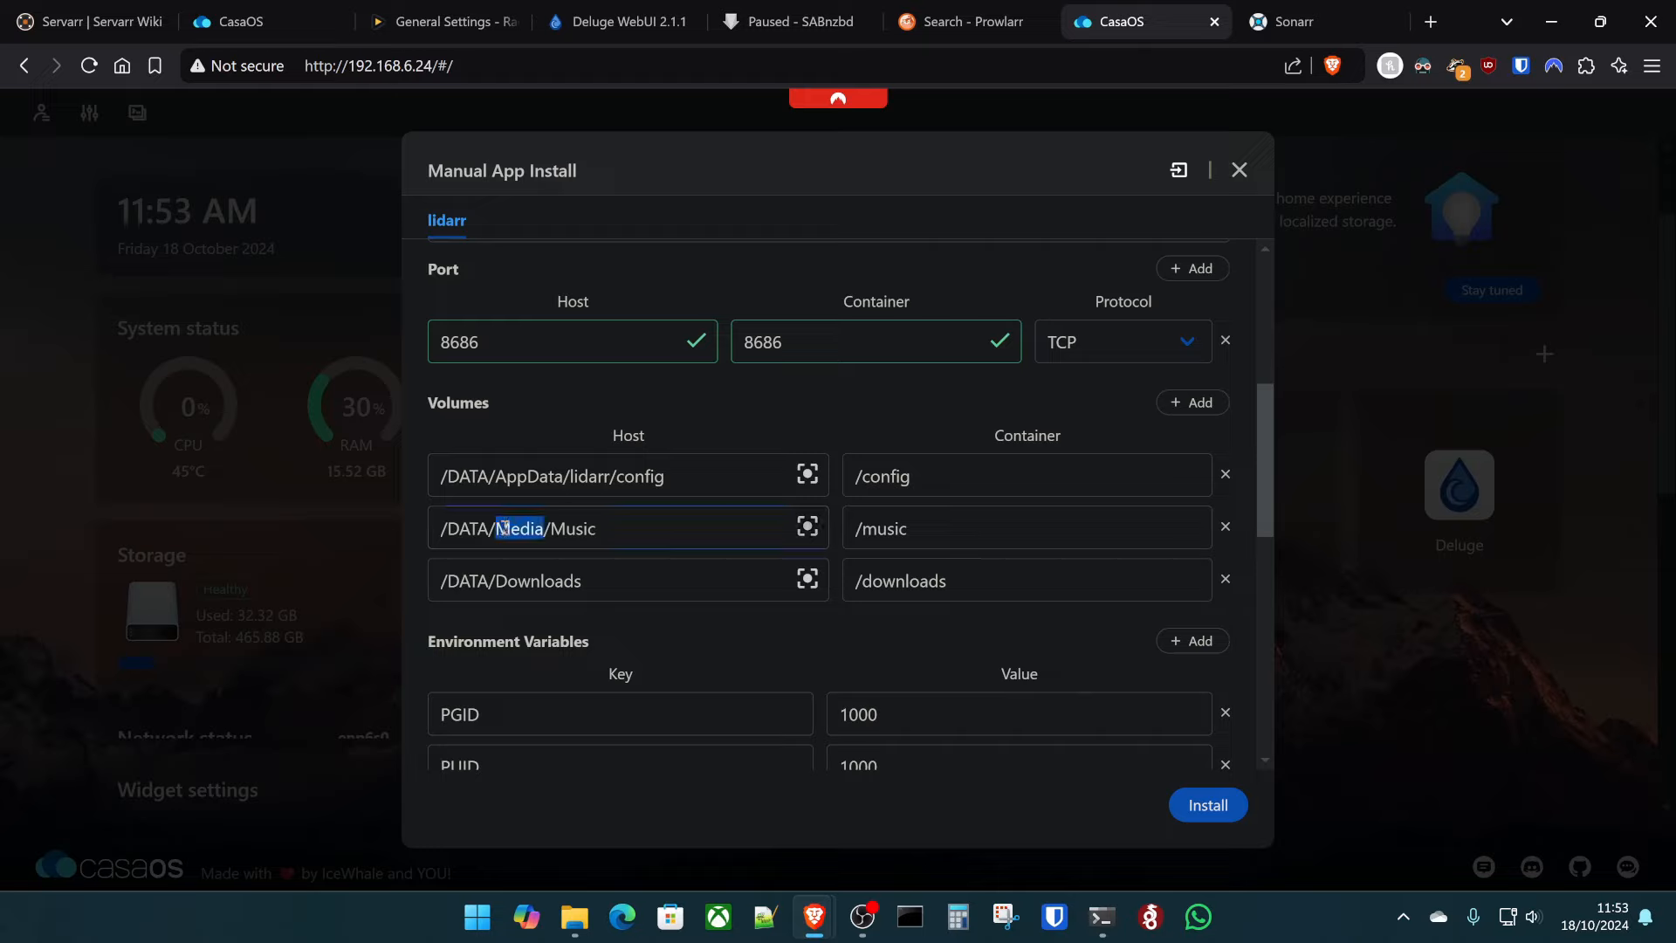
{"action": "type", "text": "App"}
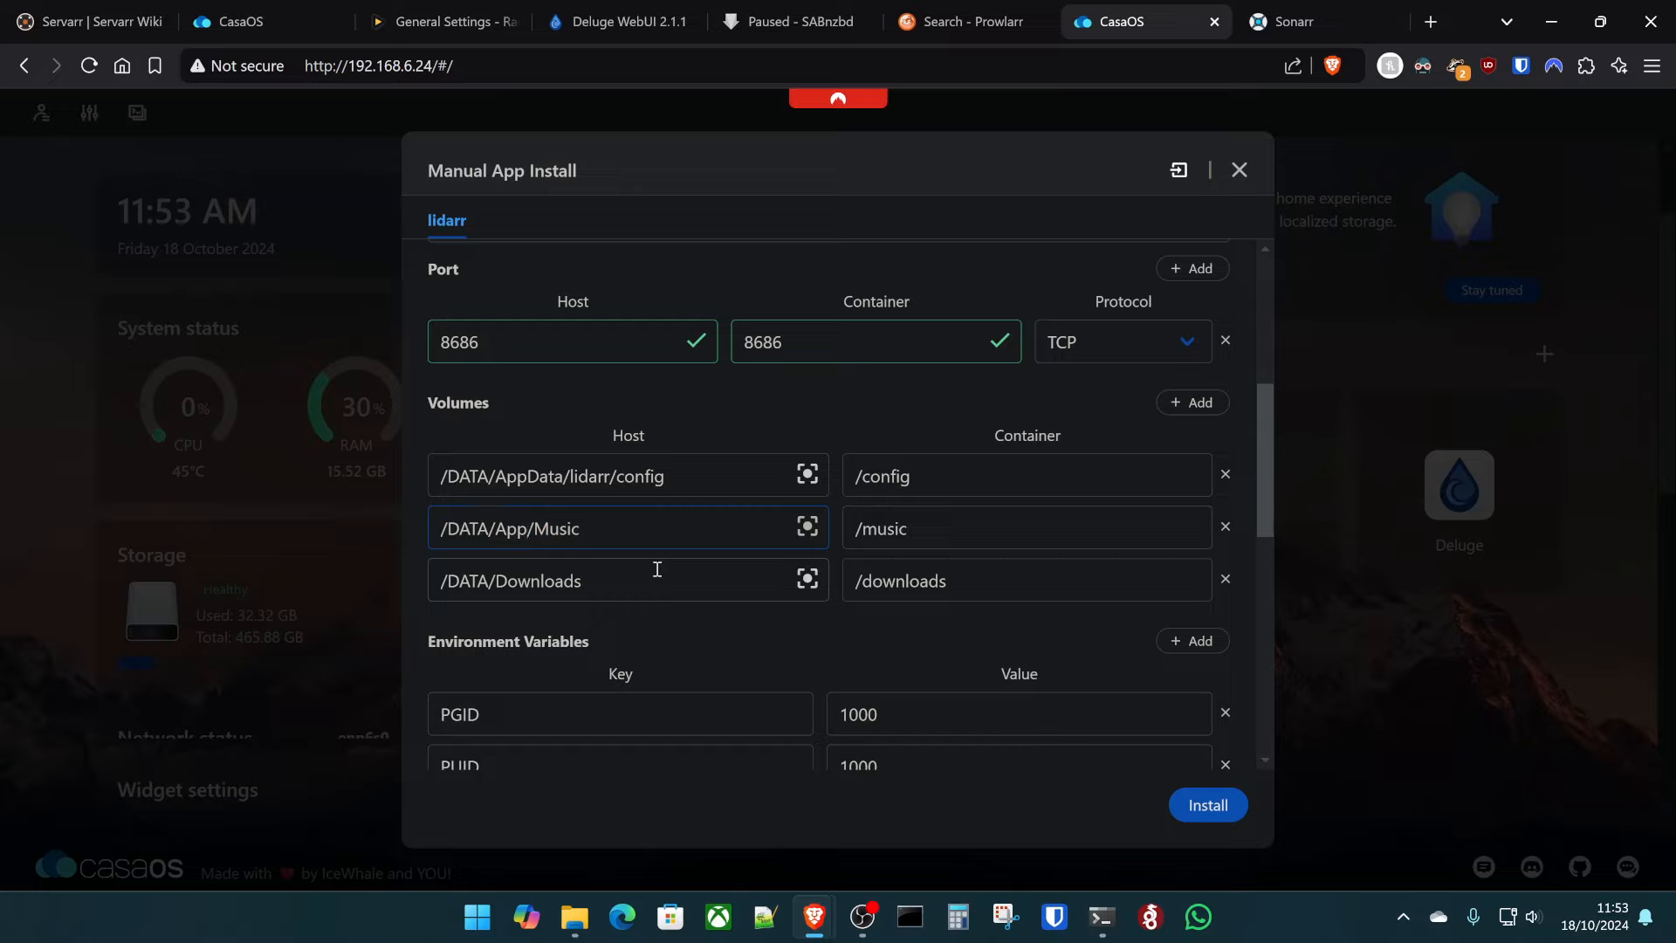
{"action": "type", "text": "Data"}
{"action": "triple_click", "coordinate": [647, 568]}
{"action": "type", "text": "/home"}
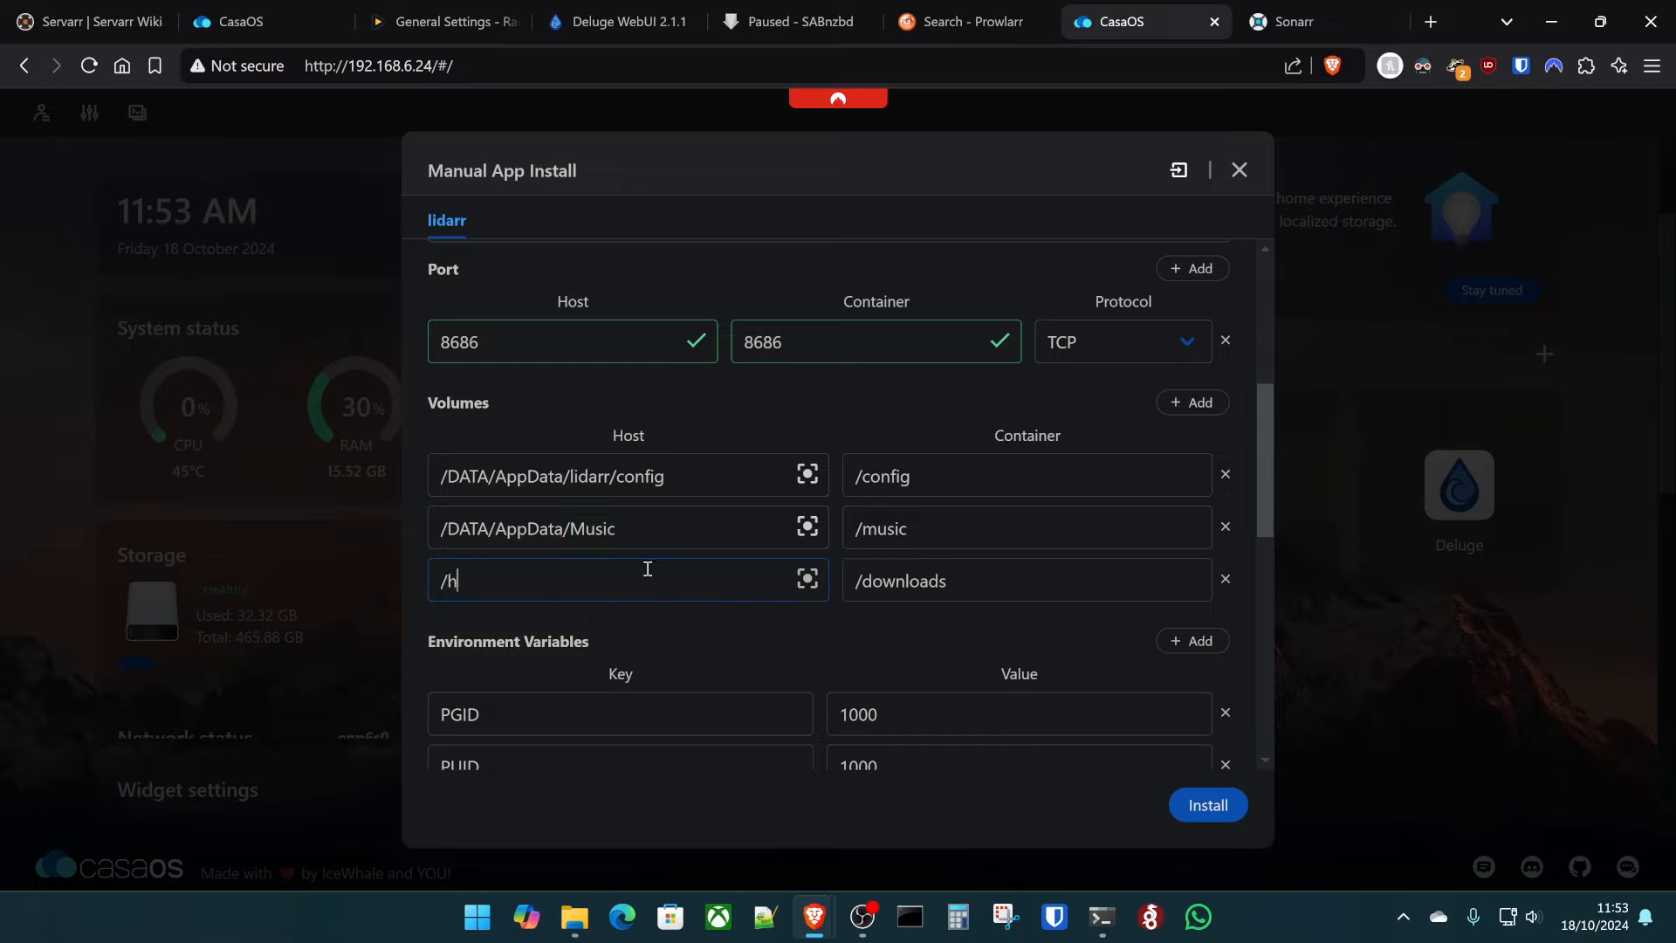
{"action": "key", "text": "BackSpace"}
{"action": "key", "text": "BackSpace"}
{"action": "type", "text": "me/kltech/downloads"}
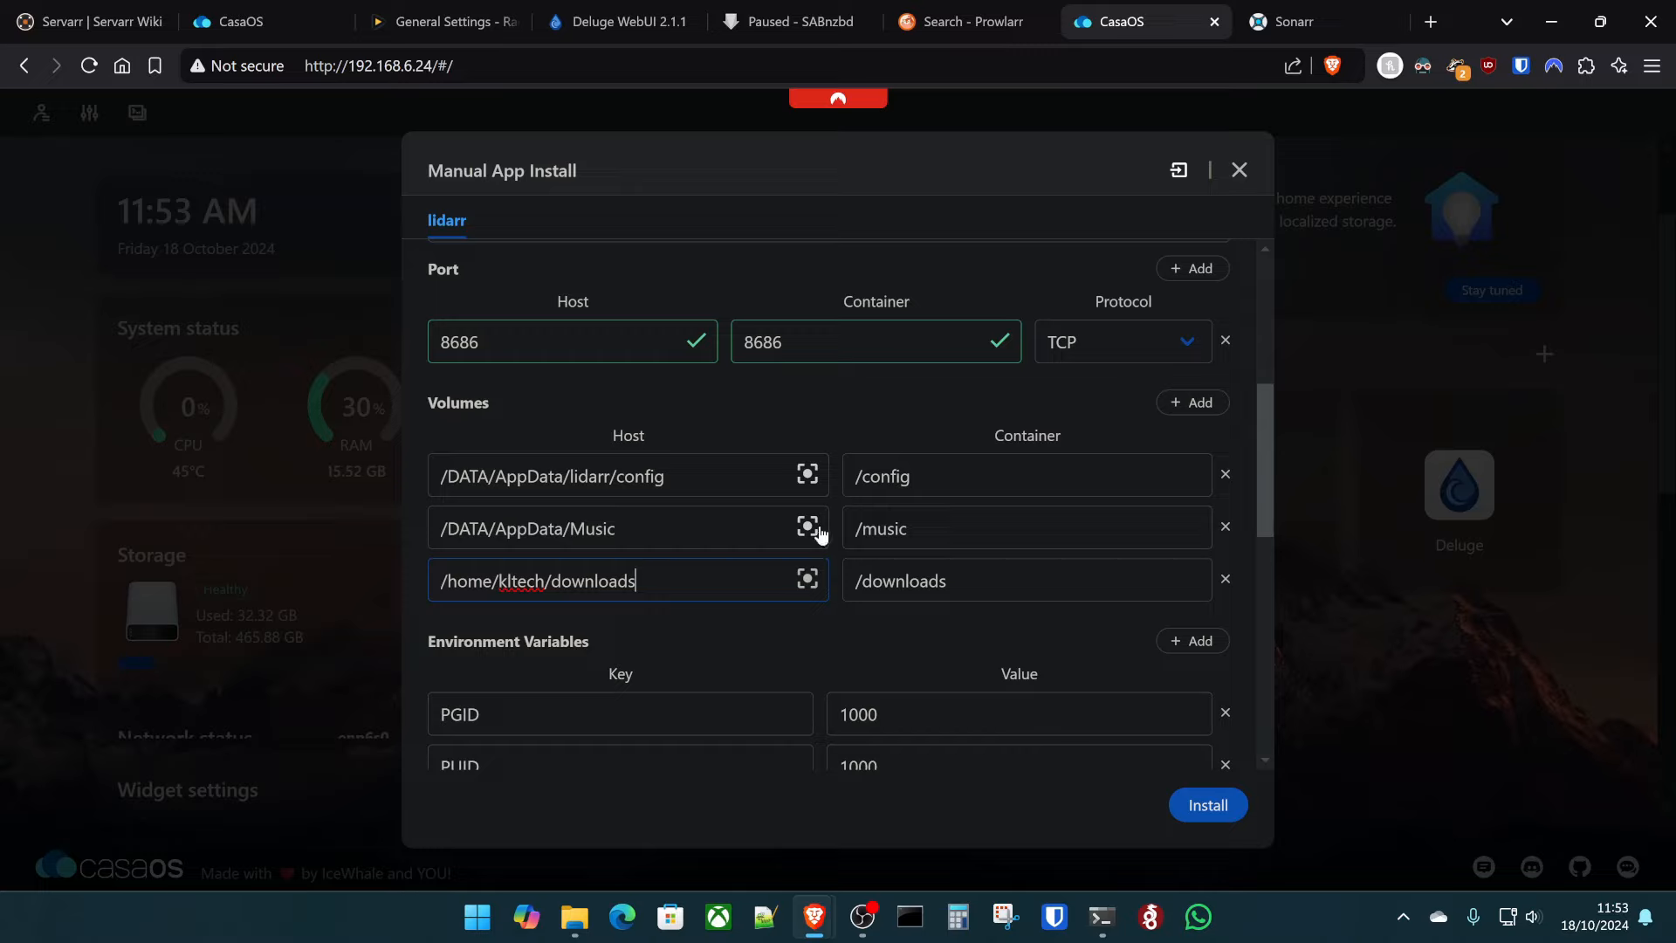
- Prefix the music and downloads container paths with /data
{"action": "left_click", "coordinate": [865, 532]}
{"action": "type", "text": "data/"}
{"action": "left_click", "coordinate": [854, 580]}
{"action": "type", "text": "/data"}
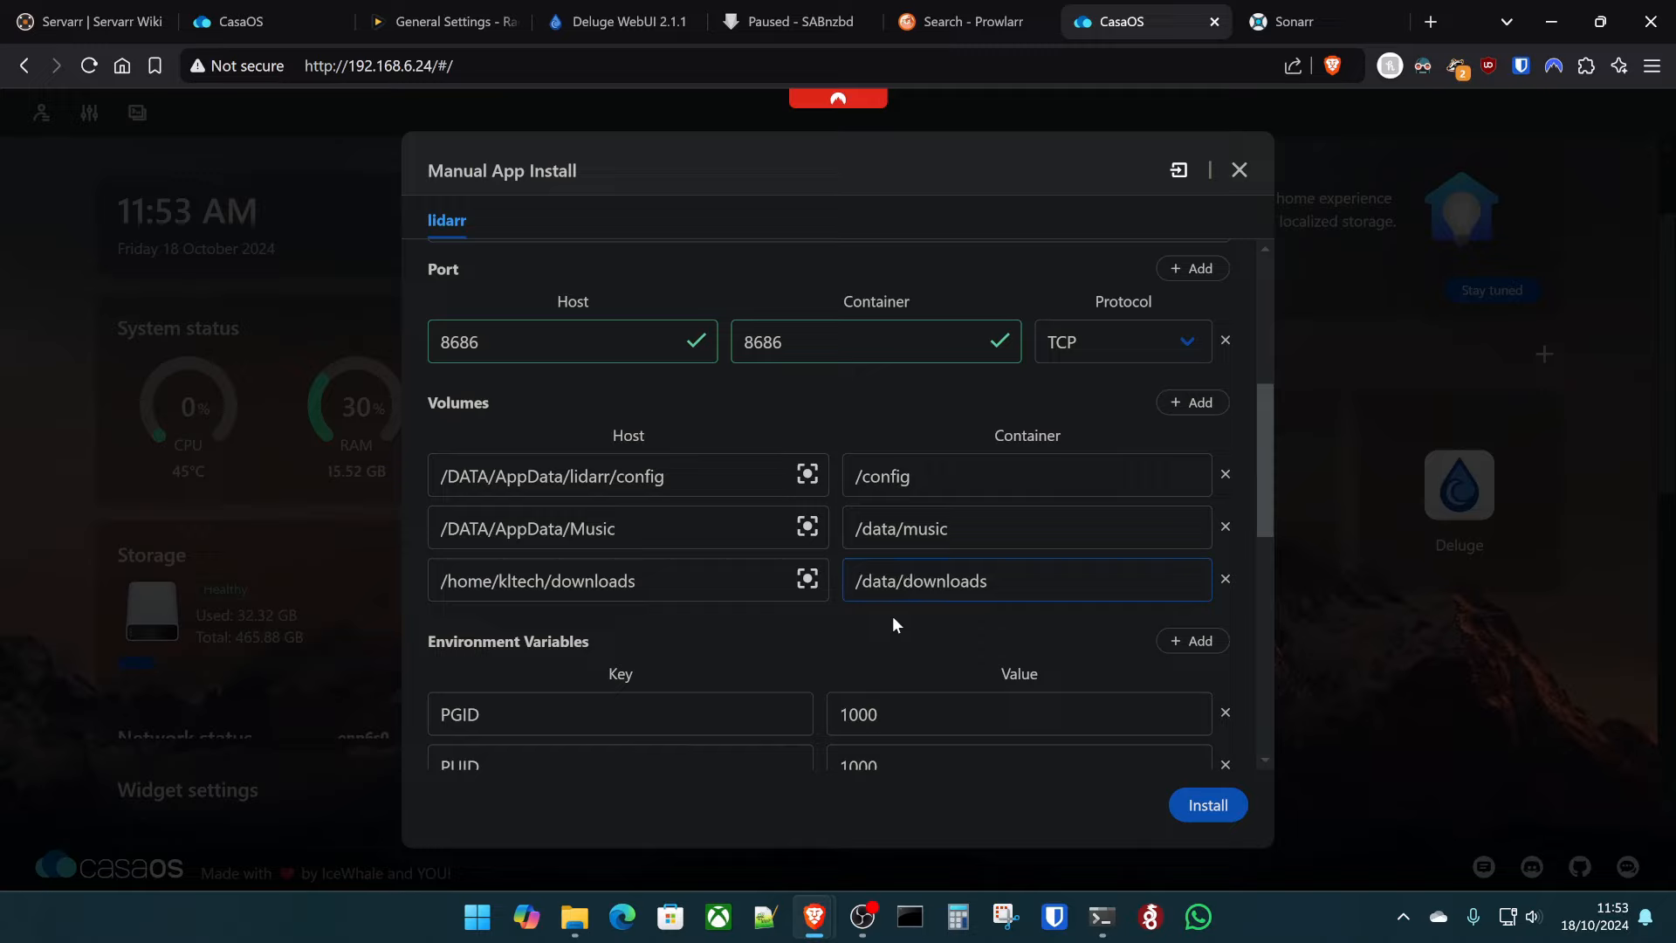
- Add a volume mapping /home/kltech/backup/lidar to /data/backup, then install Lidarr
{"action": "left_click", "coordinate": [1191, 402]}
{"action": "double_click", "coordinate": [687, 623]}
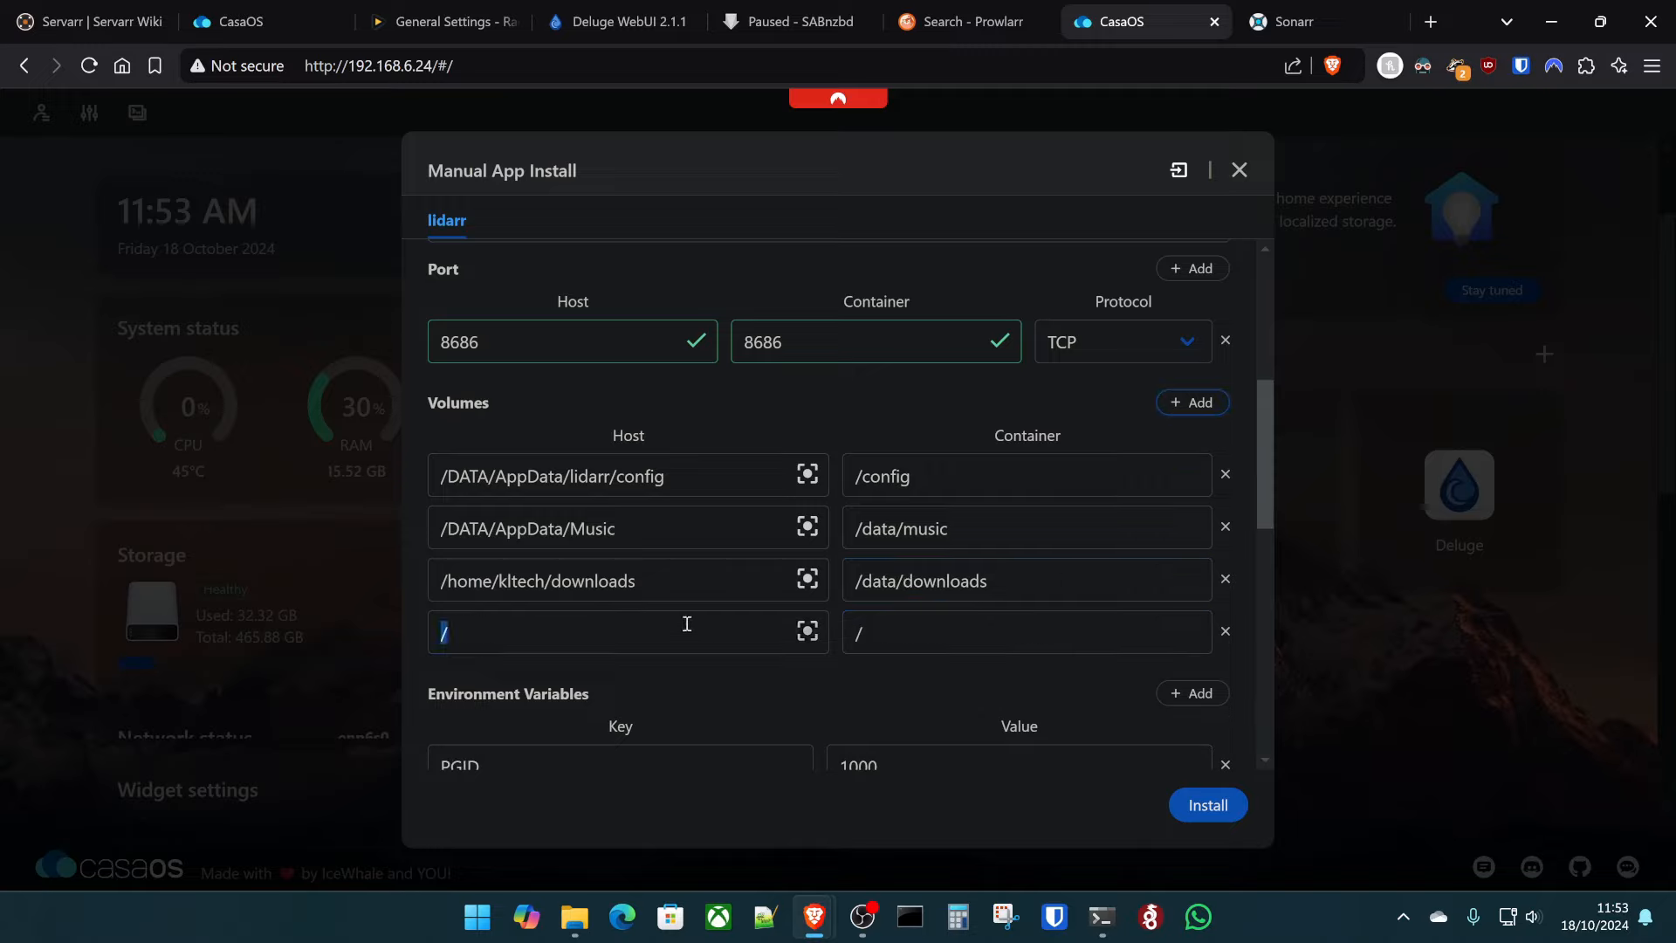
{"action": "type", "text": "h"}
{"action": "key", "text": "BackSpace"}
{"action": "type", "text": "/home/kltech/backup/"}
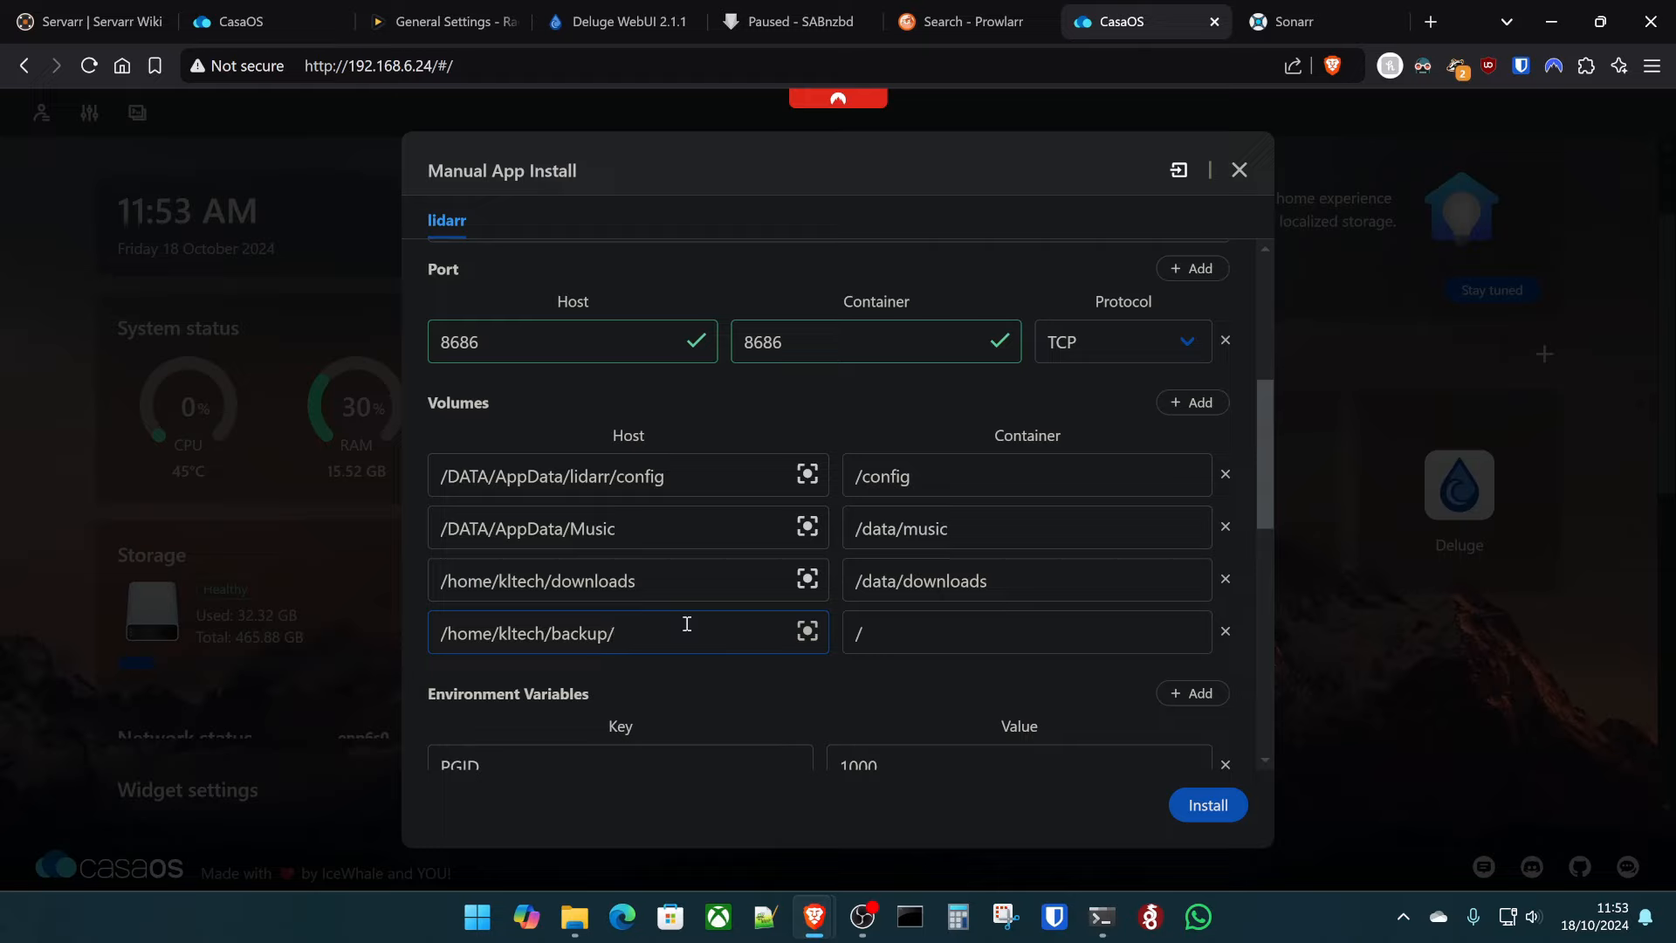
{"action": "type", "text": "lidarr"}
{"action": "key", "text": "Tab"}
{"action": "key", "text": "BackSpace"}
{"action": "type", "text": "/data/backup"}
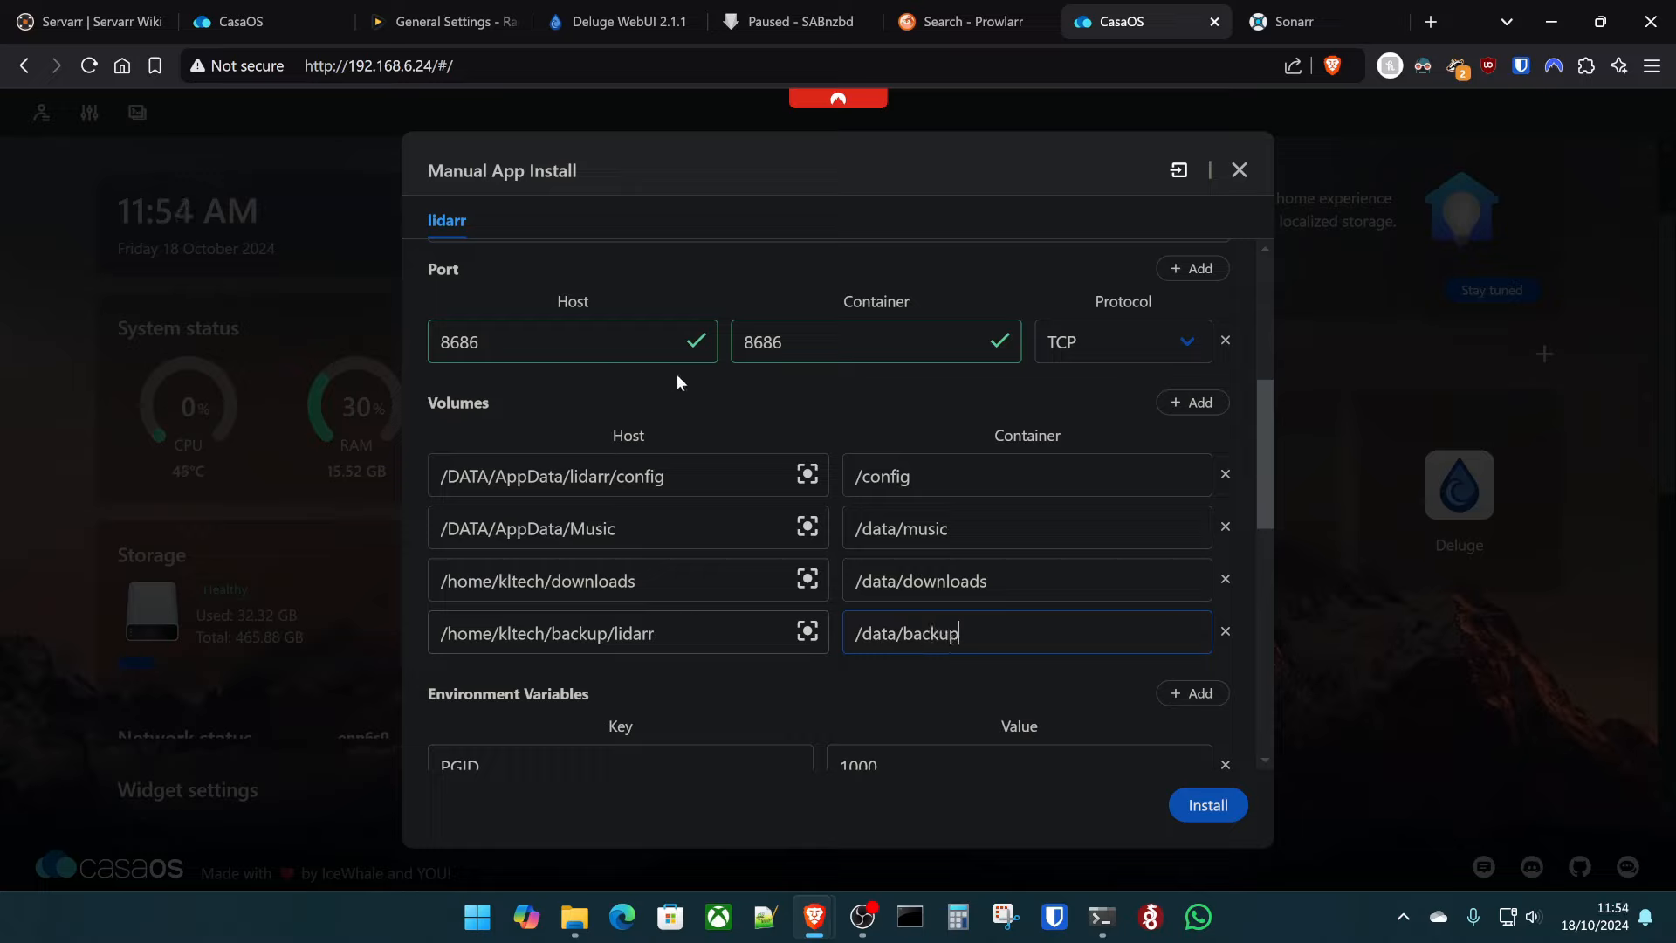
{"action": "scroll", "coordinate": [1047, 453], "scroll_direction": "down", "scroll_amount": 3}
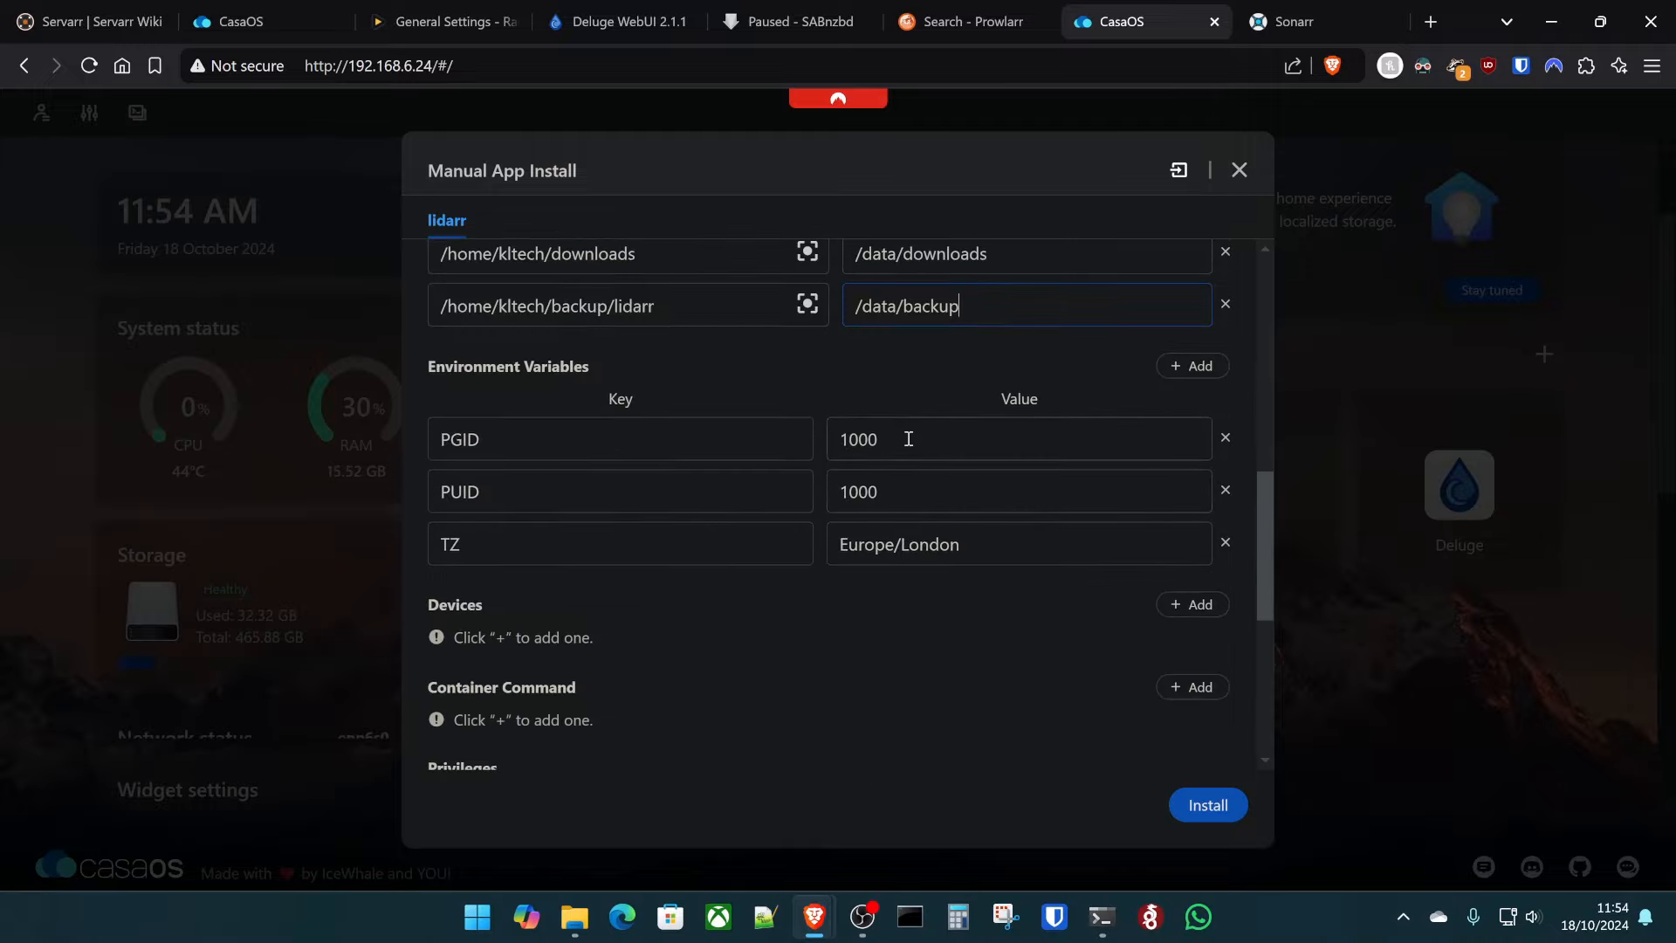
{"action": "scroll", "coordinate": [1047, 629], "scroll_direction": "down", "scroll_amount": 1}
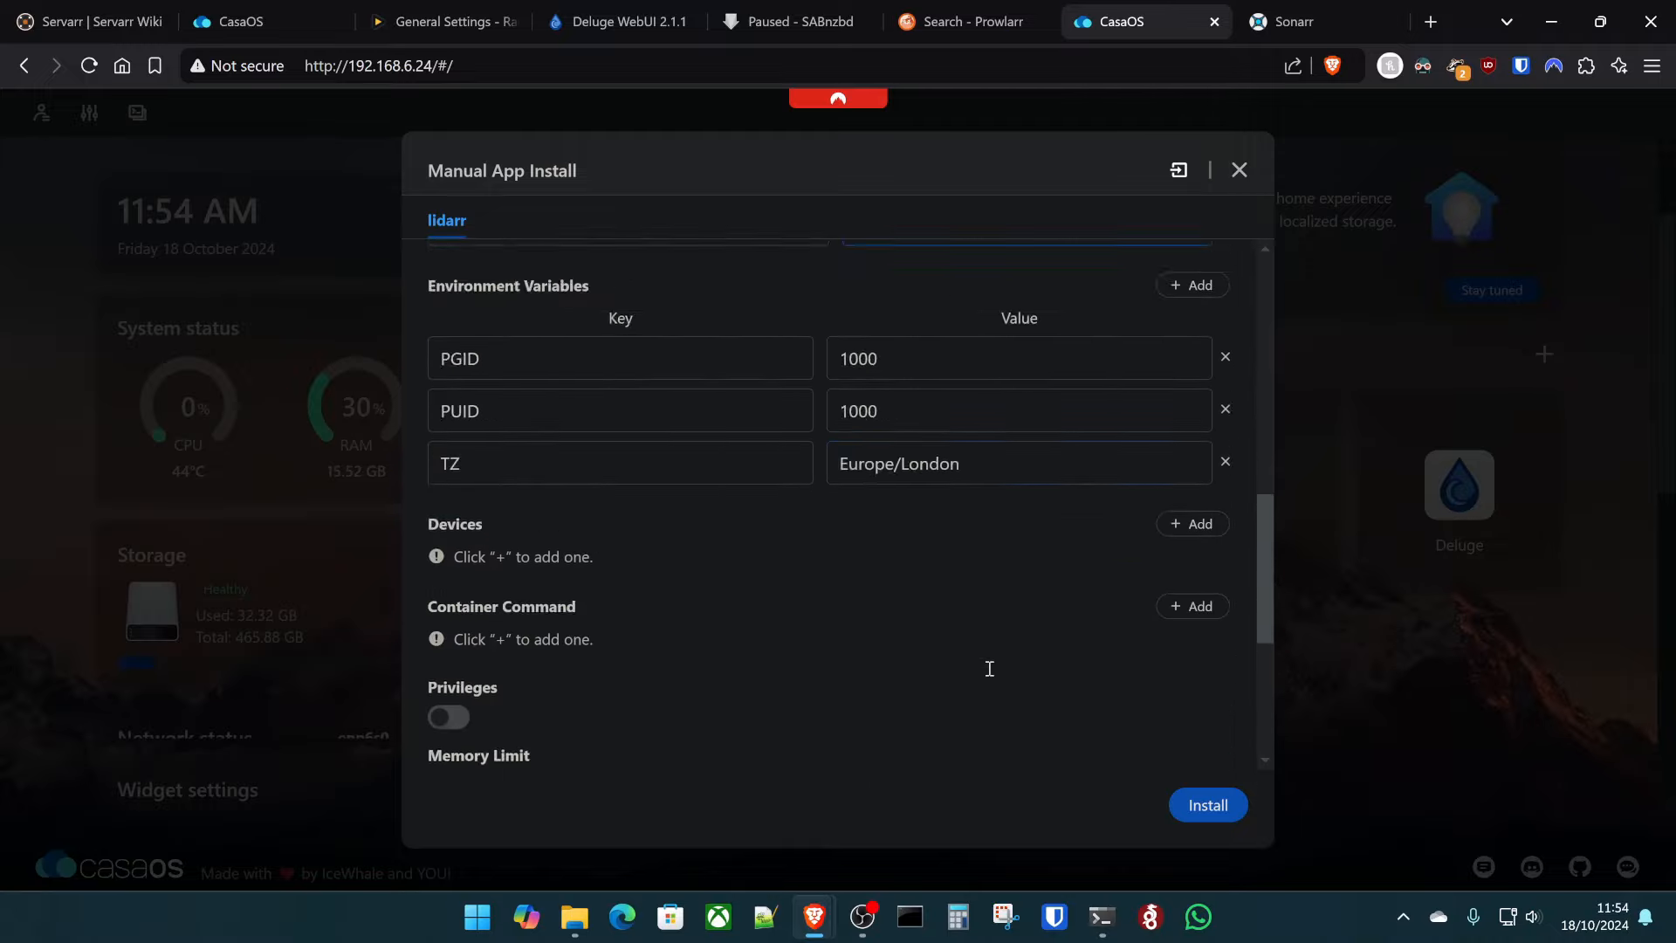
{"action": "scroll", "coordinate": [988, 668], "scroll_direction": "up", "scroll_amount": 4}
{"action": "scroll", "coordinate": [968, 698], "scroll_direction": "down", "scroll_amount": 10}
{"action": "left_click", "coordinate": [1198, 799]}
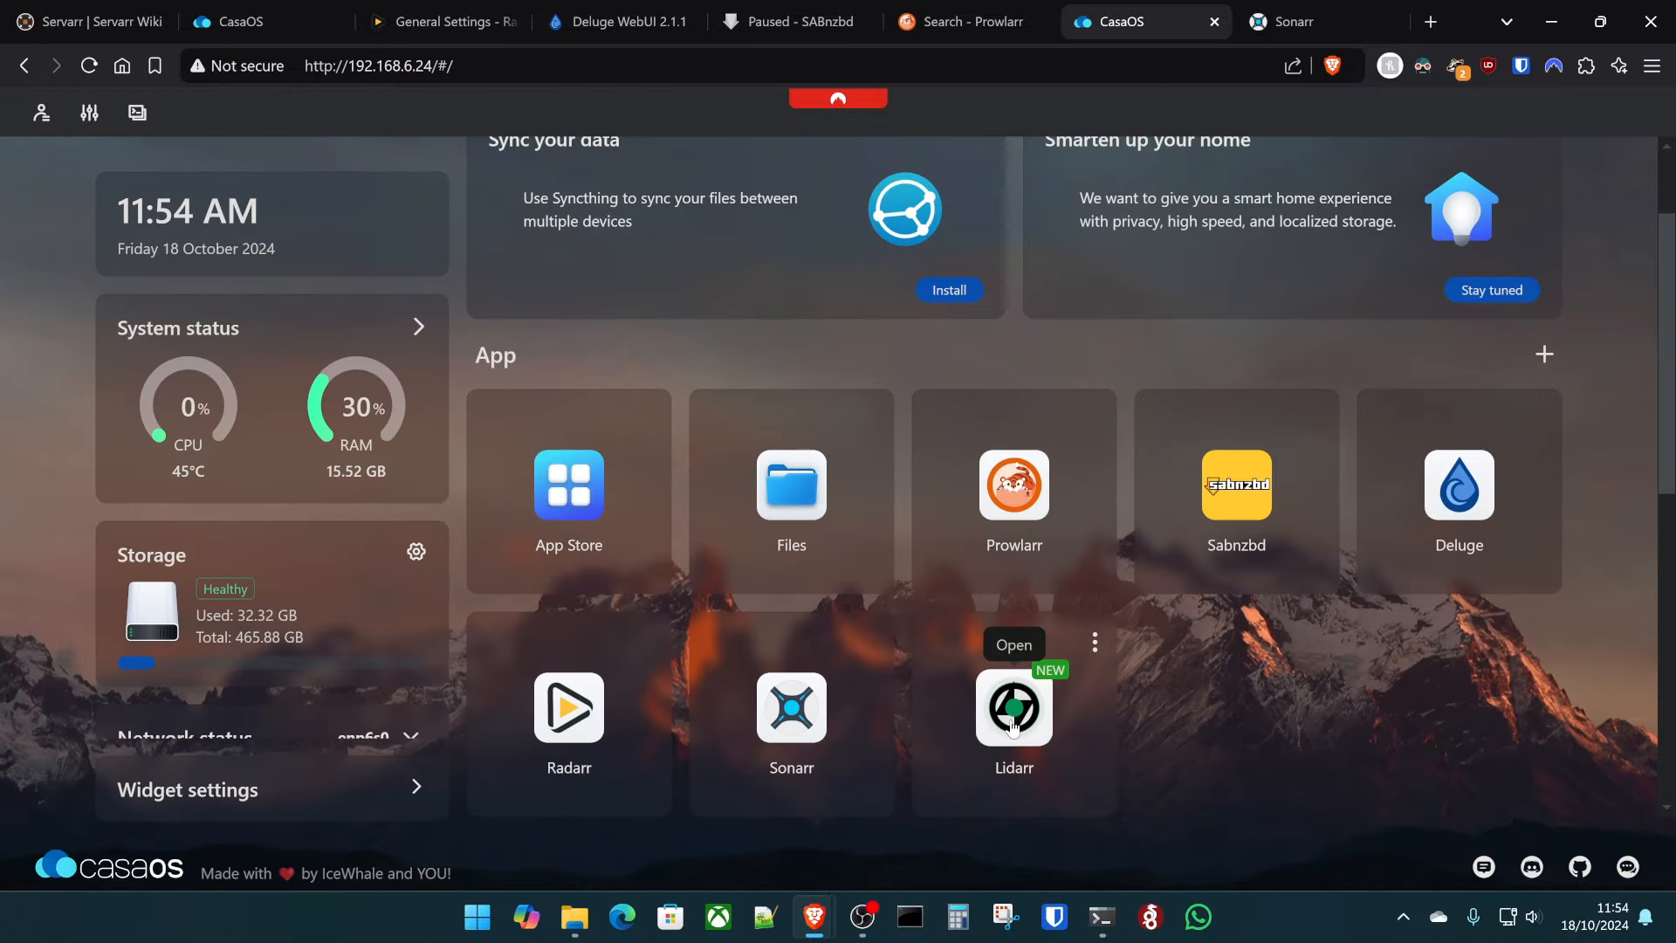
- Launch Lidarr and require login-page authentication with a username and password
{"action": "left_click", "coordinate": [1012, 724]}
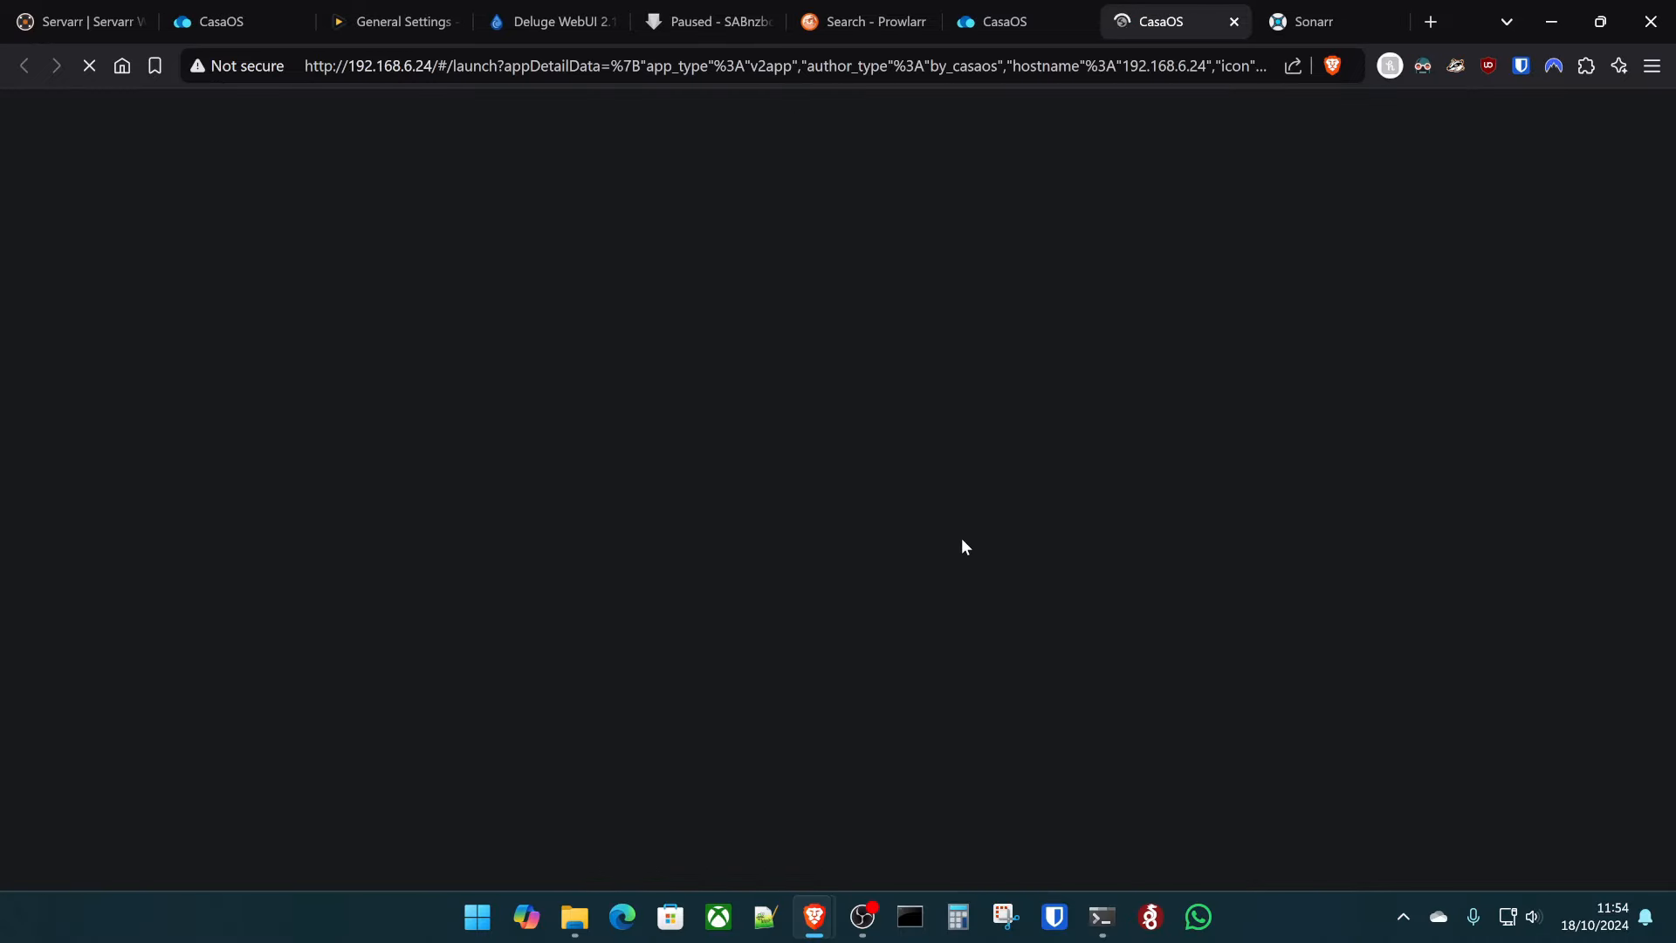
{"action": "left_click", "coordinate": [855, 353]}
{"action": "left_click", "coordinate": [838, 455]}
{"action": "left_click", "coordinate": [821, 574]}
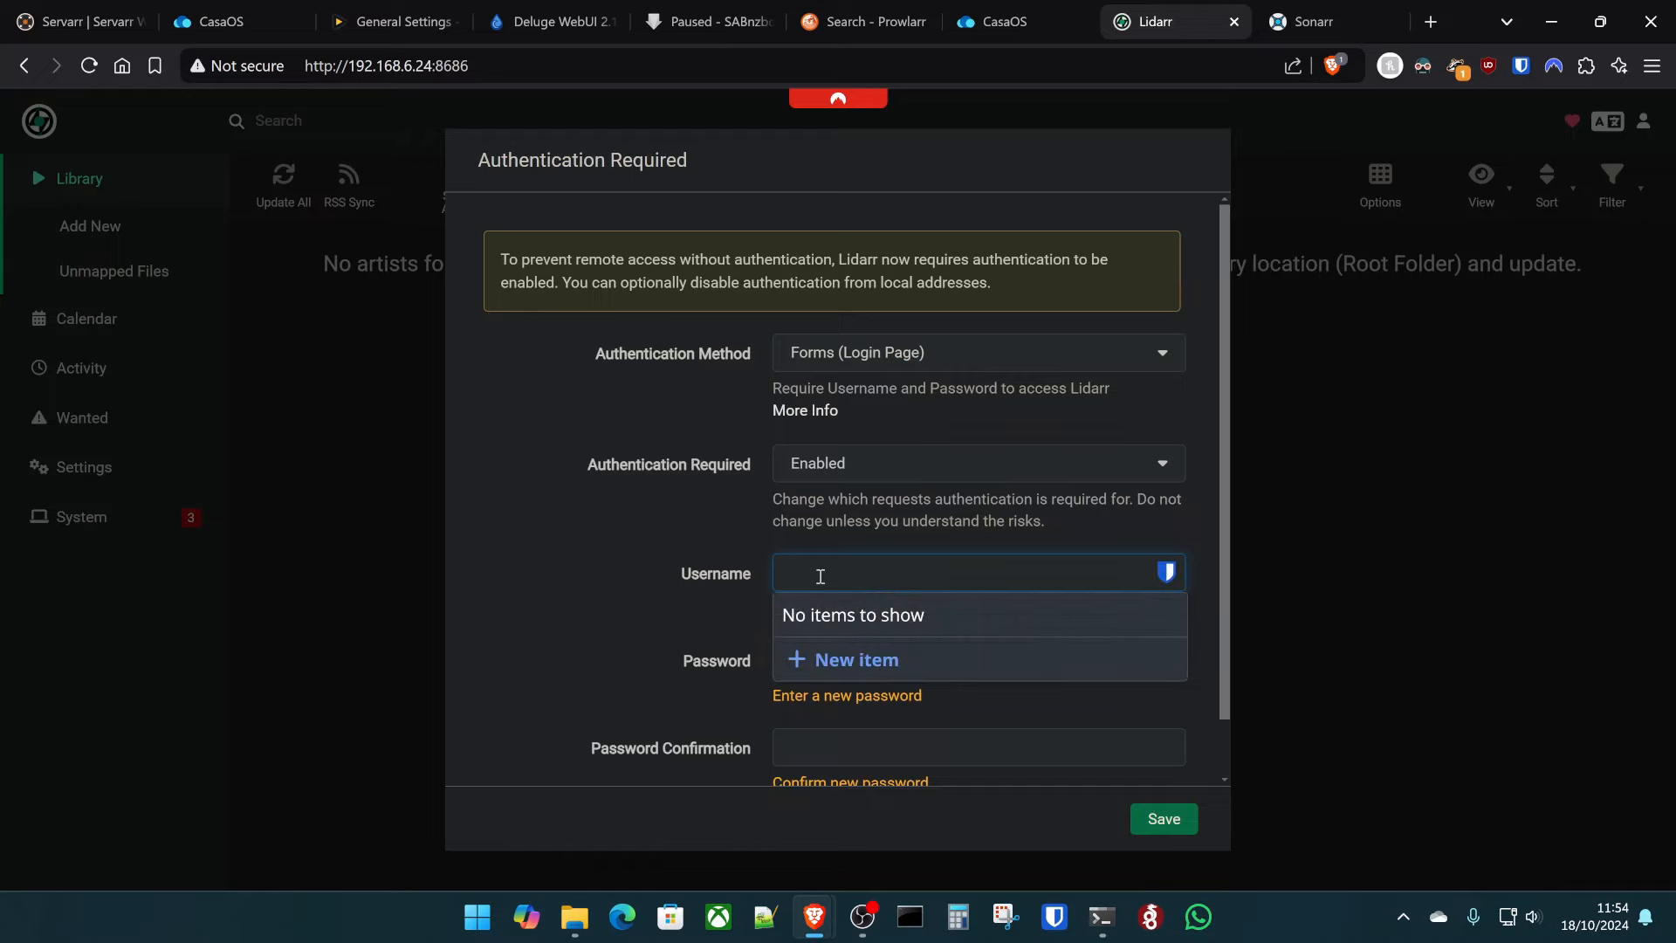
{"action": "type", "text": "mo"}
{"action": "key", "text": "Tab"}
{"action": "type", "text": "password"}
{"action": "key", "text": "Return"}
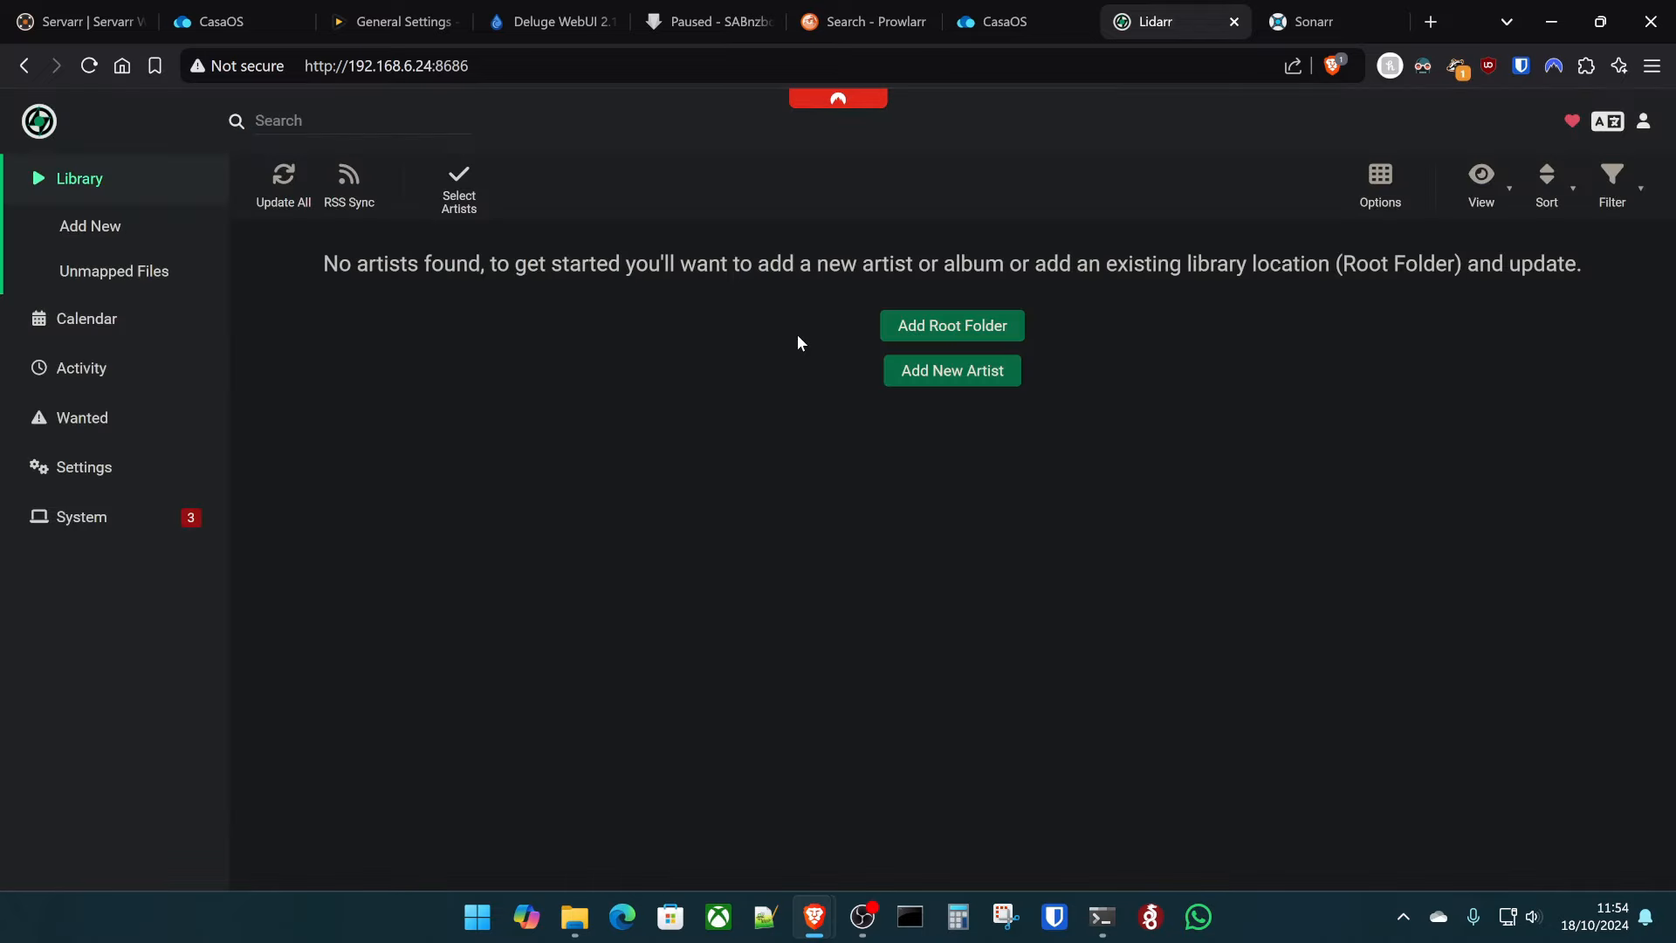
- Add and save a root folder named 'root' at /data/music/
{"action": "left_click", "coordinate": [948, 331]}
{"action": "left_click", "coordinate": [387, 357]}
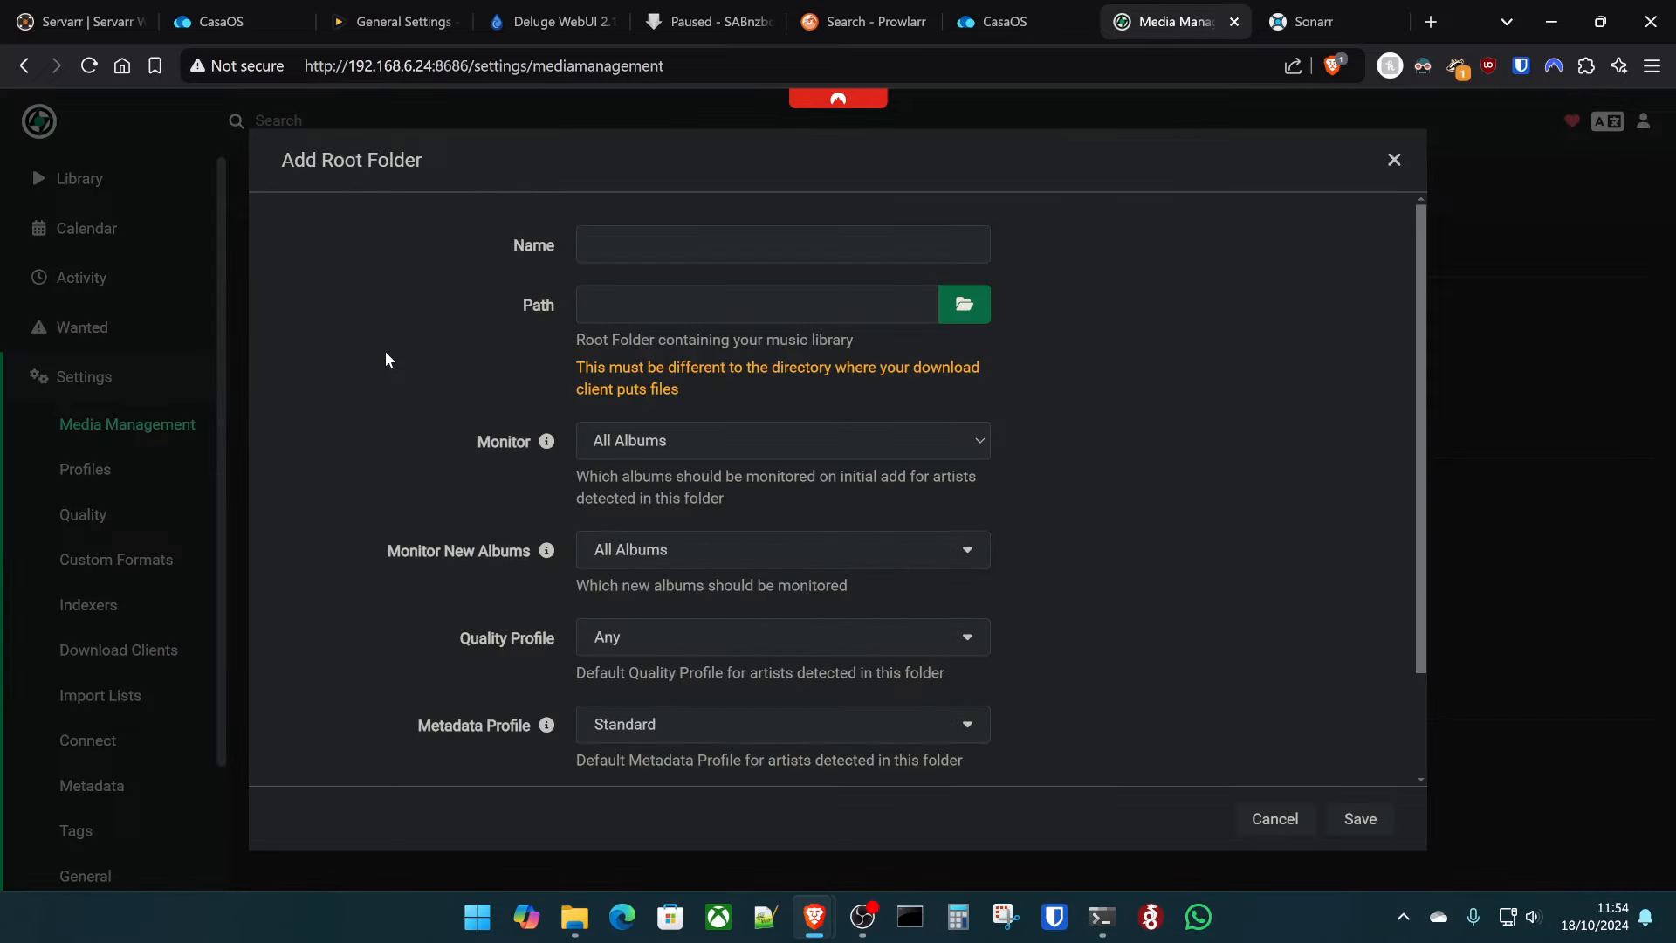
{"action": "left_click", "coordinate": [673, 250]}
{"action": "type", "text": "root"}
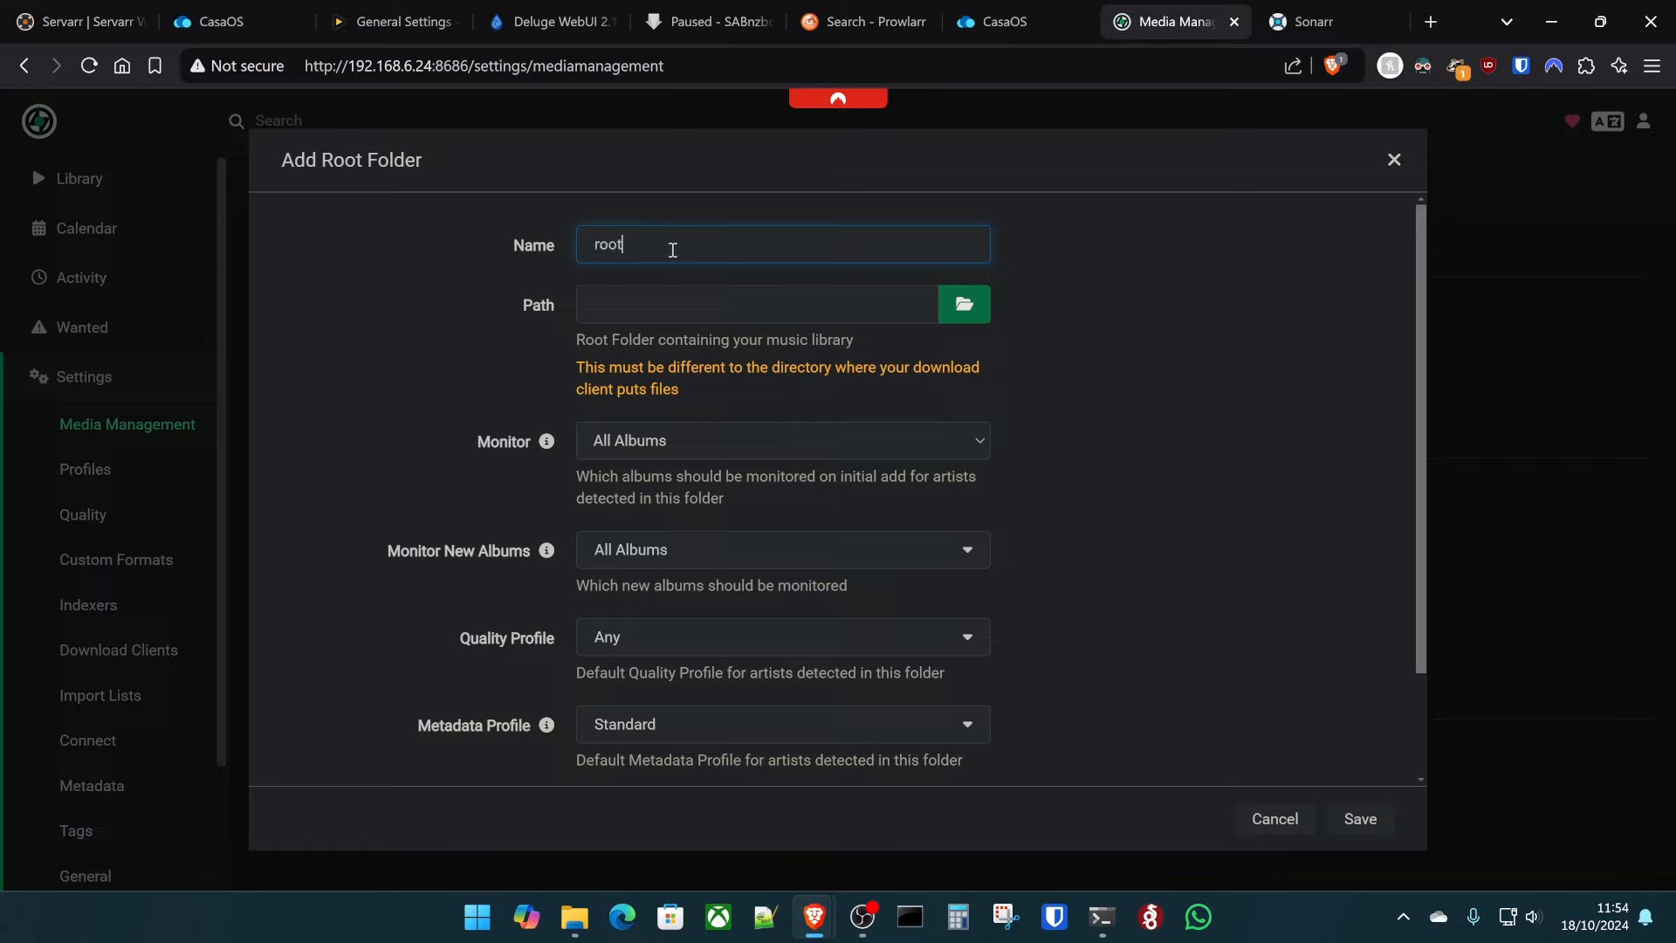
{"action": "key", "text": "Tab"}
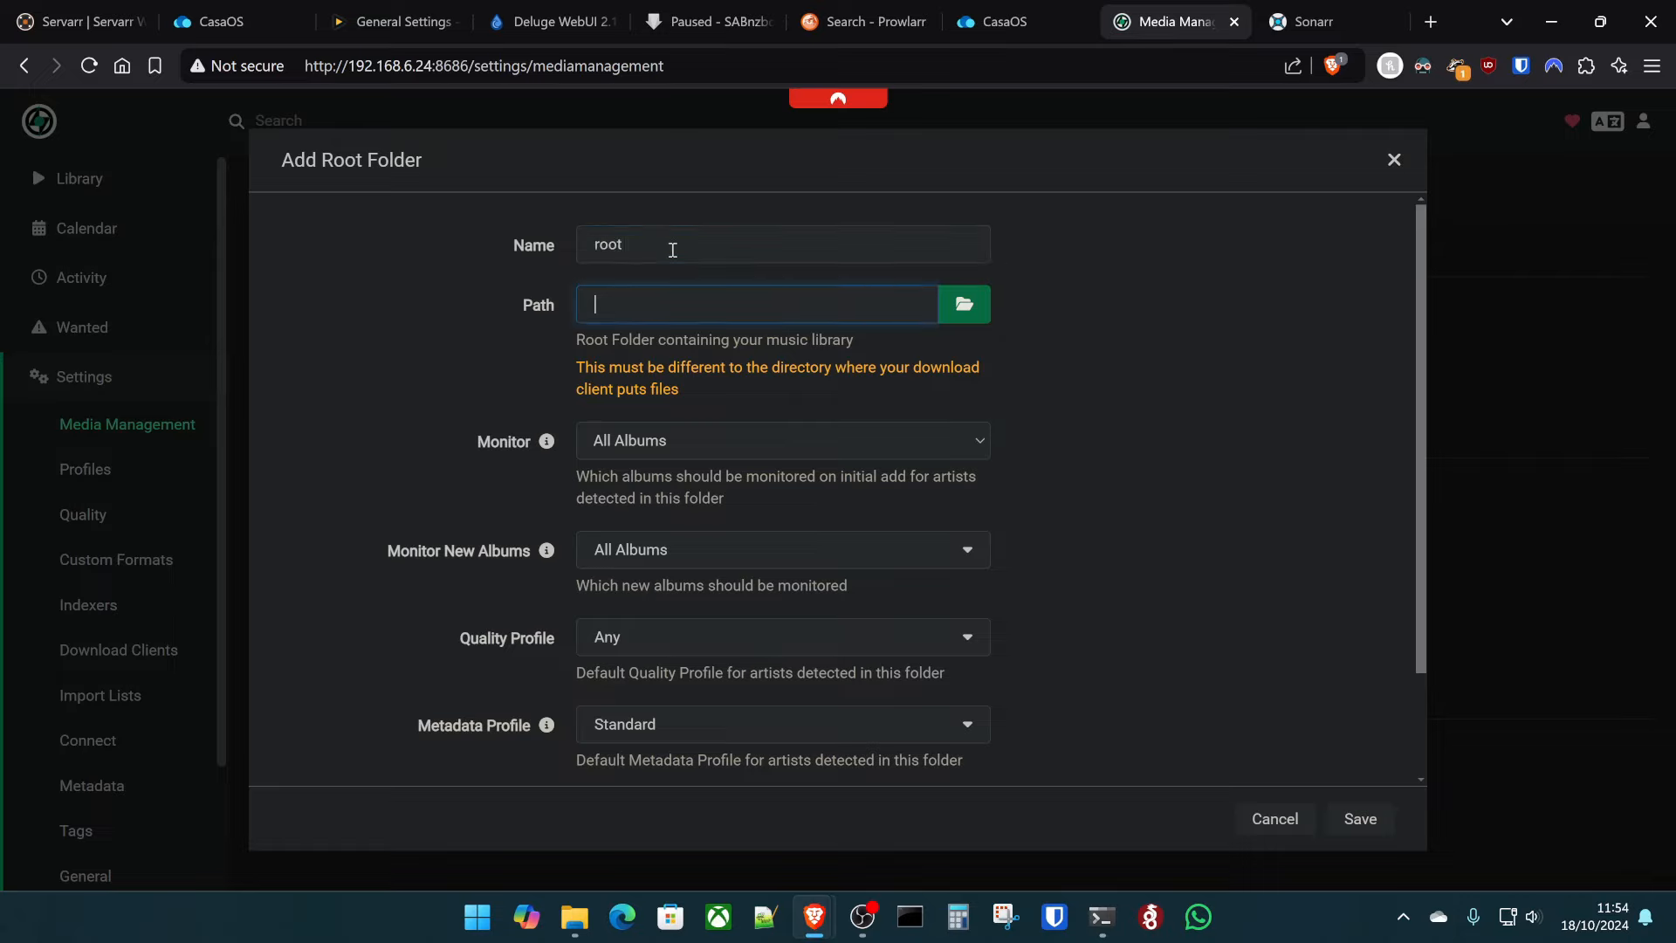
{"action": "type", "text": "/"}
{"action": "left_click", "coordinate": [685, 430]}
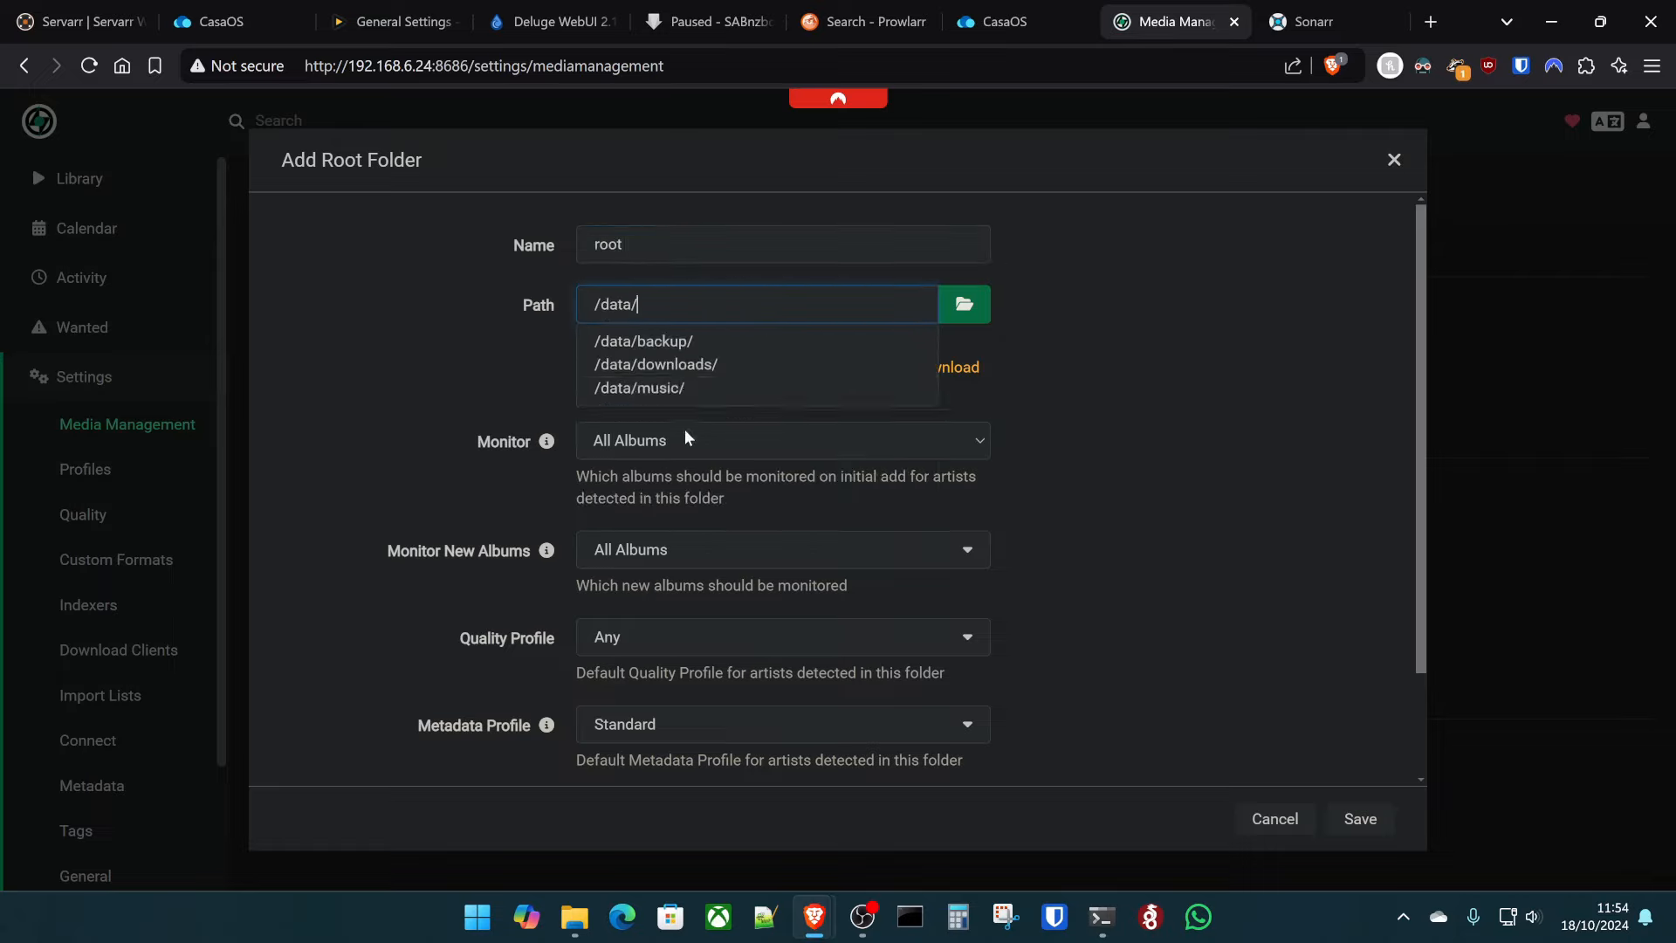
{"action": "left_click", "coordinate": [727, 384]}
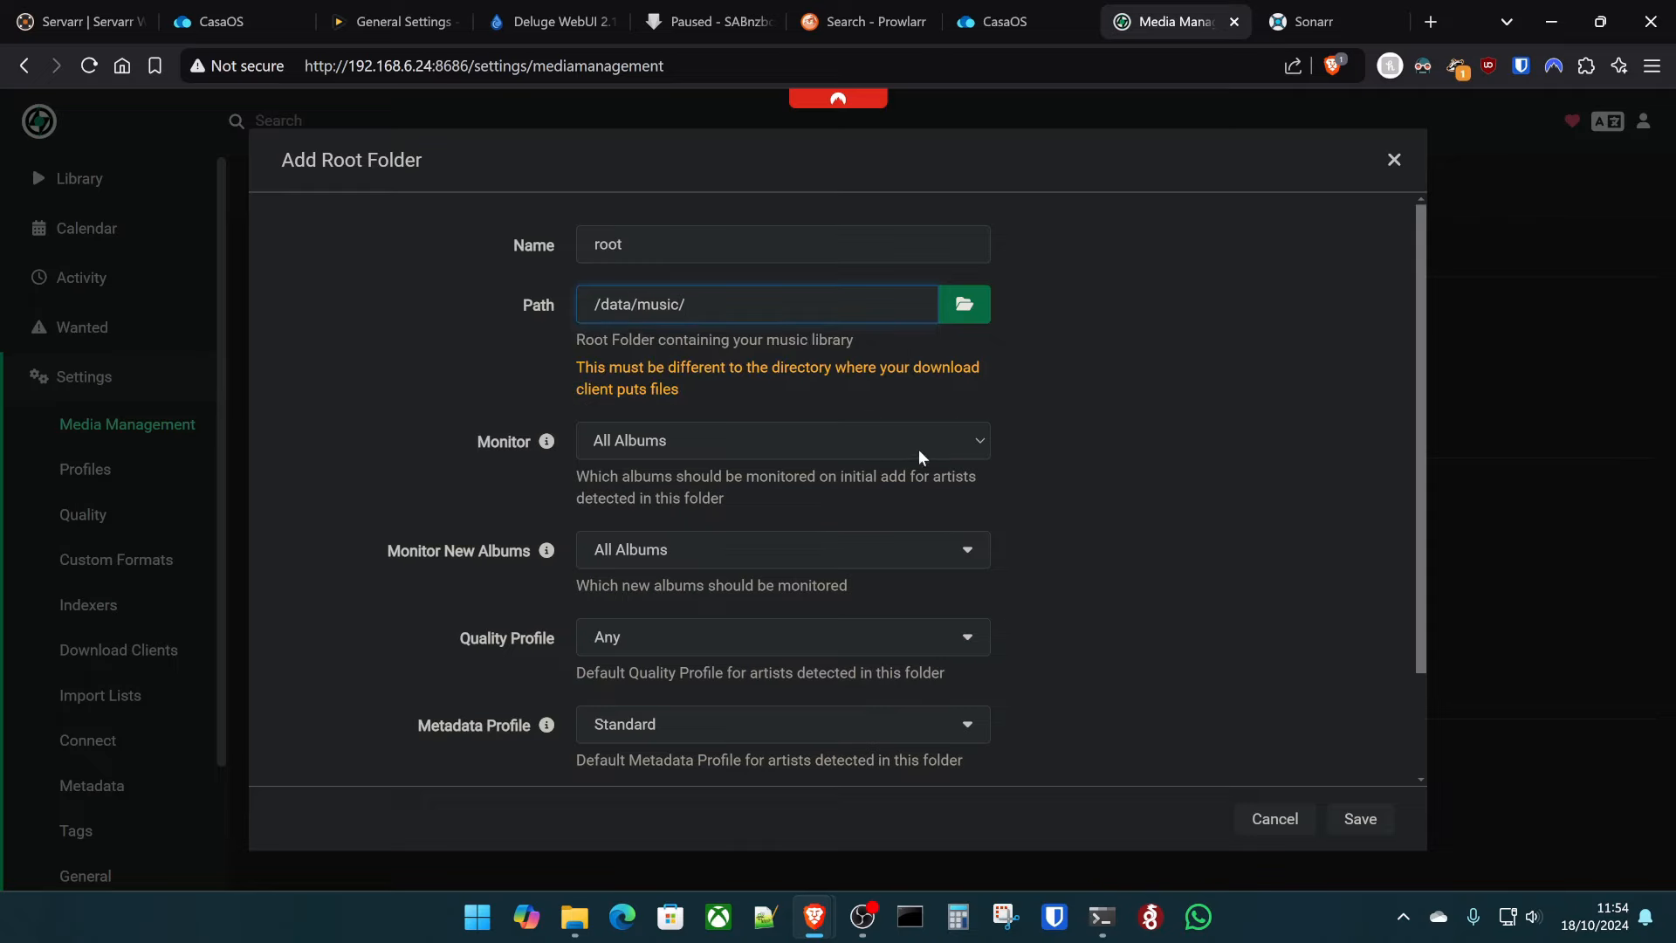
{"action": "scroll", "coordinate": [1013, 459], "scroll_direction": "down", "scroll_amount": 2}
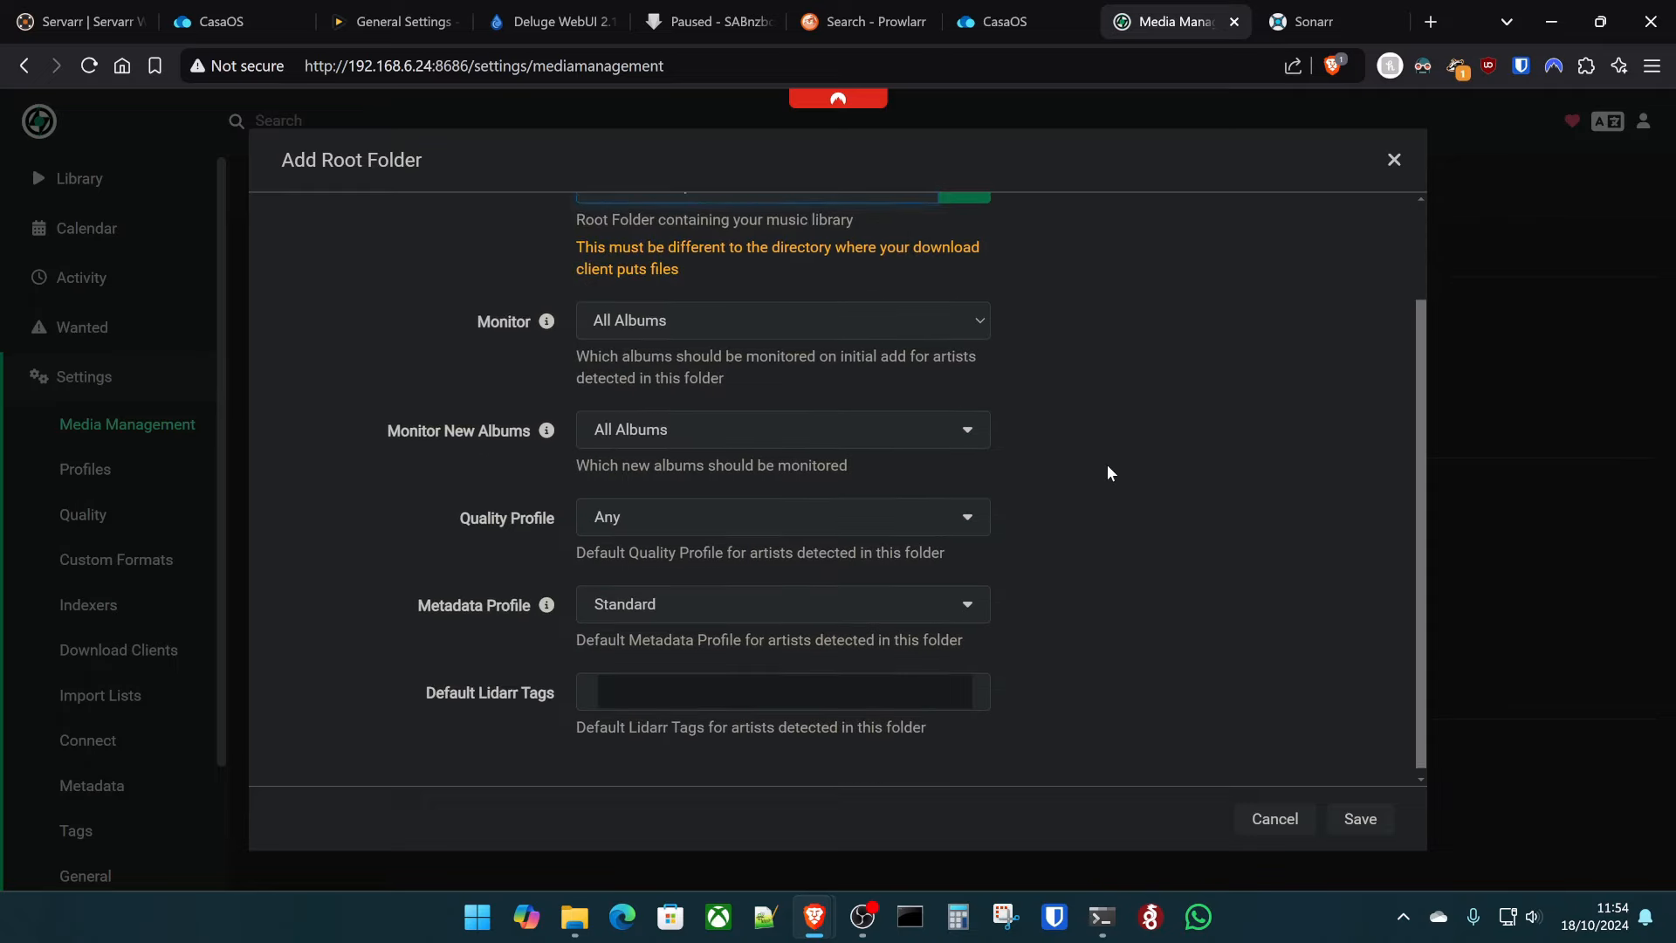
{"action": "left_click", "coordinate": [1361, 820]}
{"action": "scroll", "coordinate": [26, 519], "scroll_direction": "down", "scroll_amount": 2}
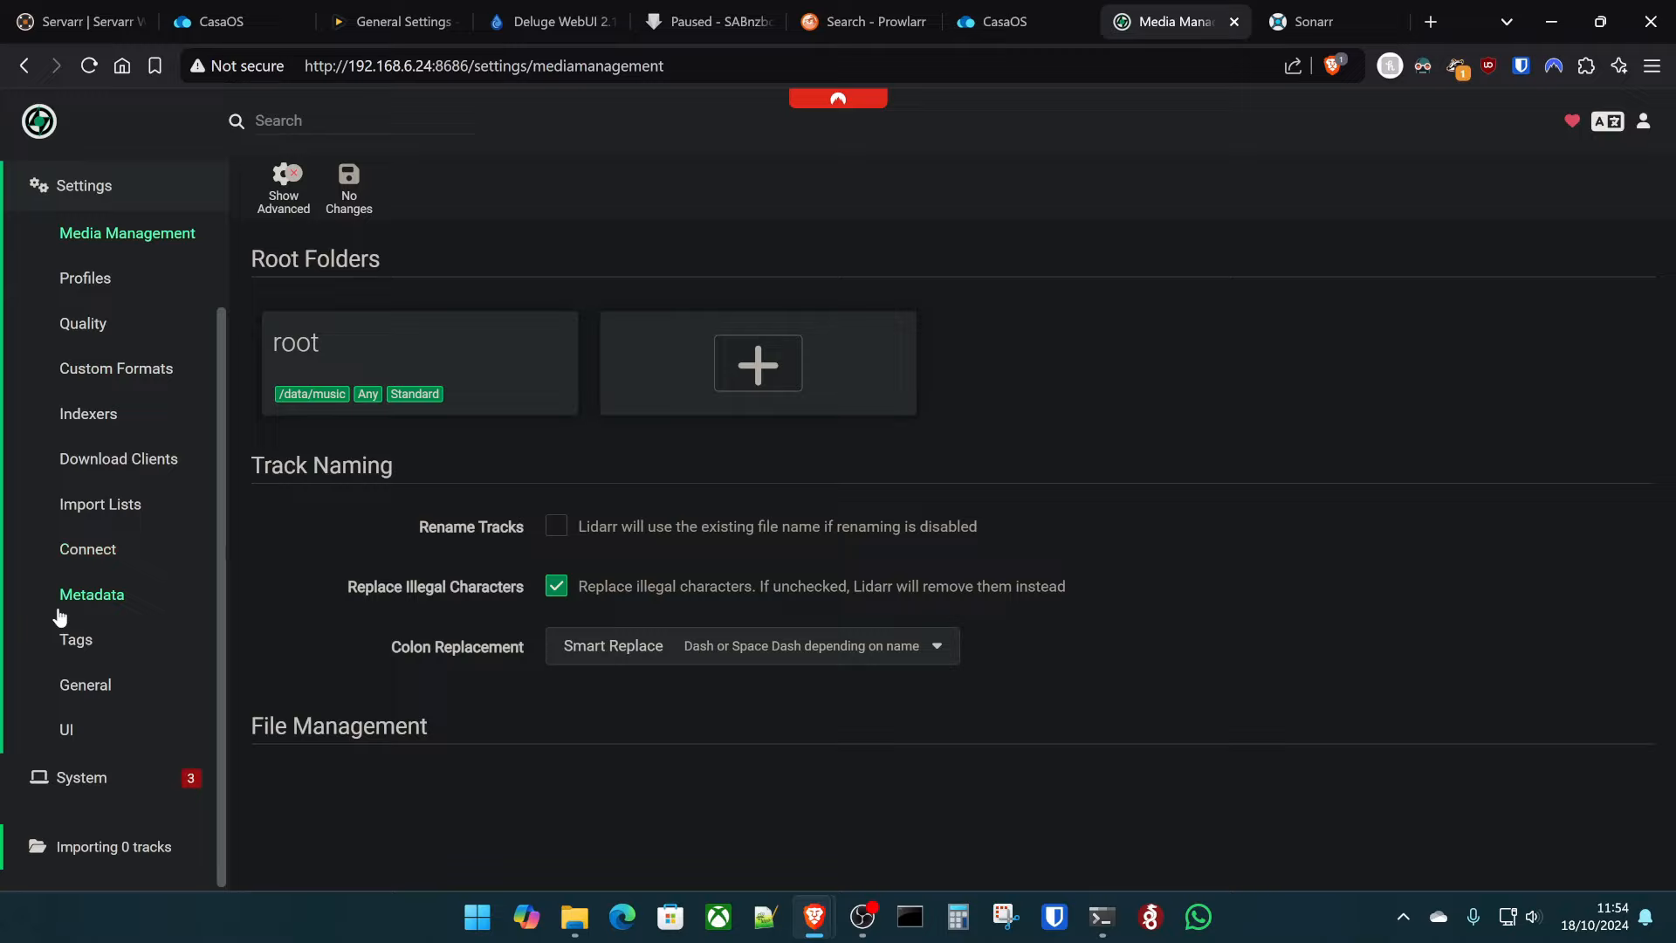
{"action": "left_click", "coordinate": [114, 686]}
- Turn off anonymous usage data and set the backups folder to /data/backup/, then save
{"action": "left_click", "coordinate": [309, 214]}
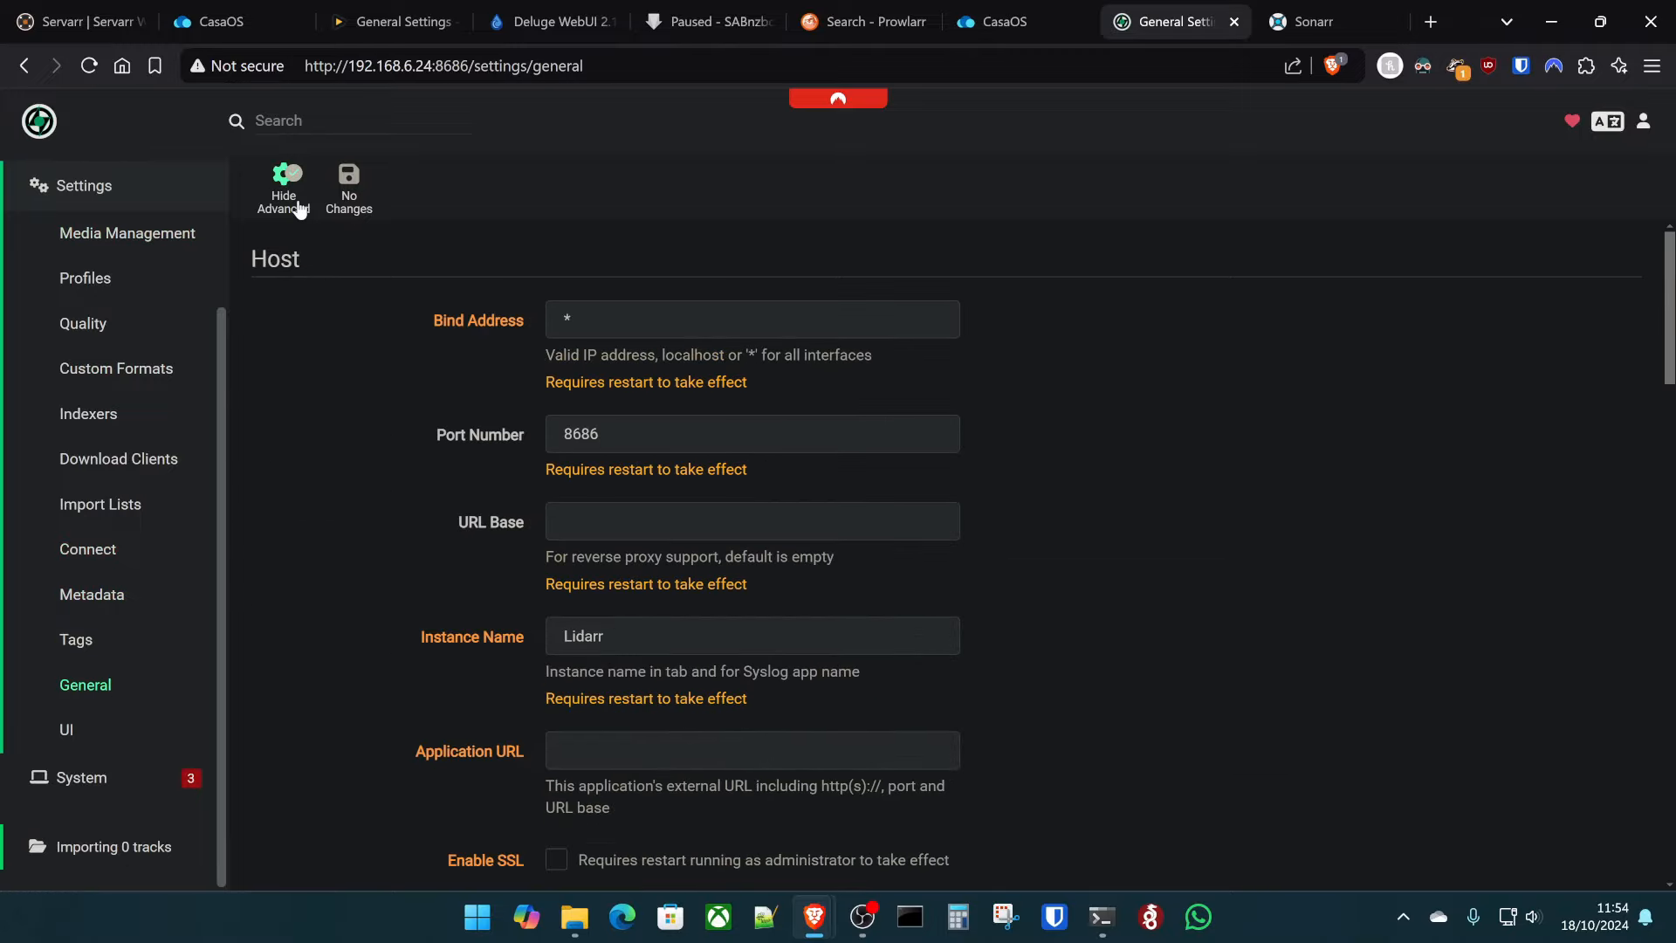
{"action": "scroll", "coordinate": [406, 358], "scroll_direction": "down", "scroll_amount": 10}
{"action": "scroll", "coordinate": [616, 685], "scroll_direction": "down", "scroll_amount": 6}
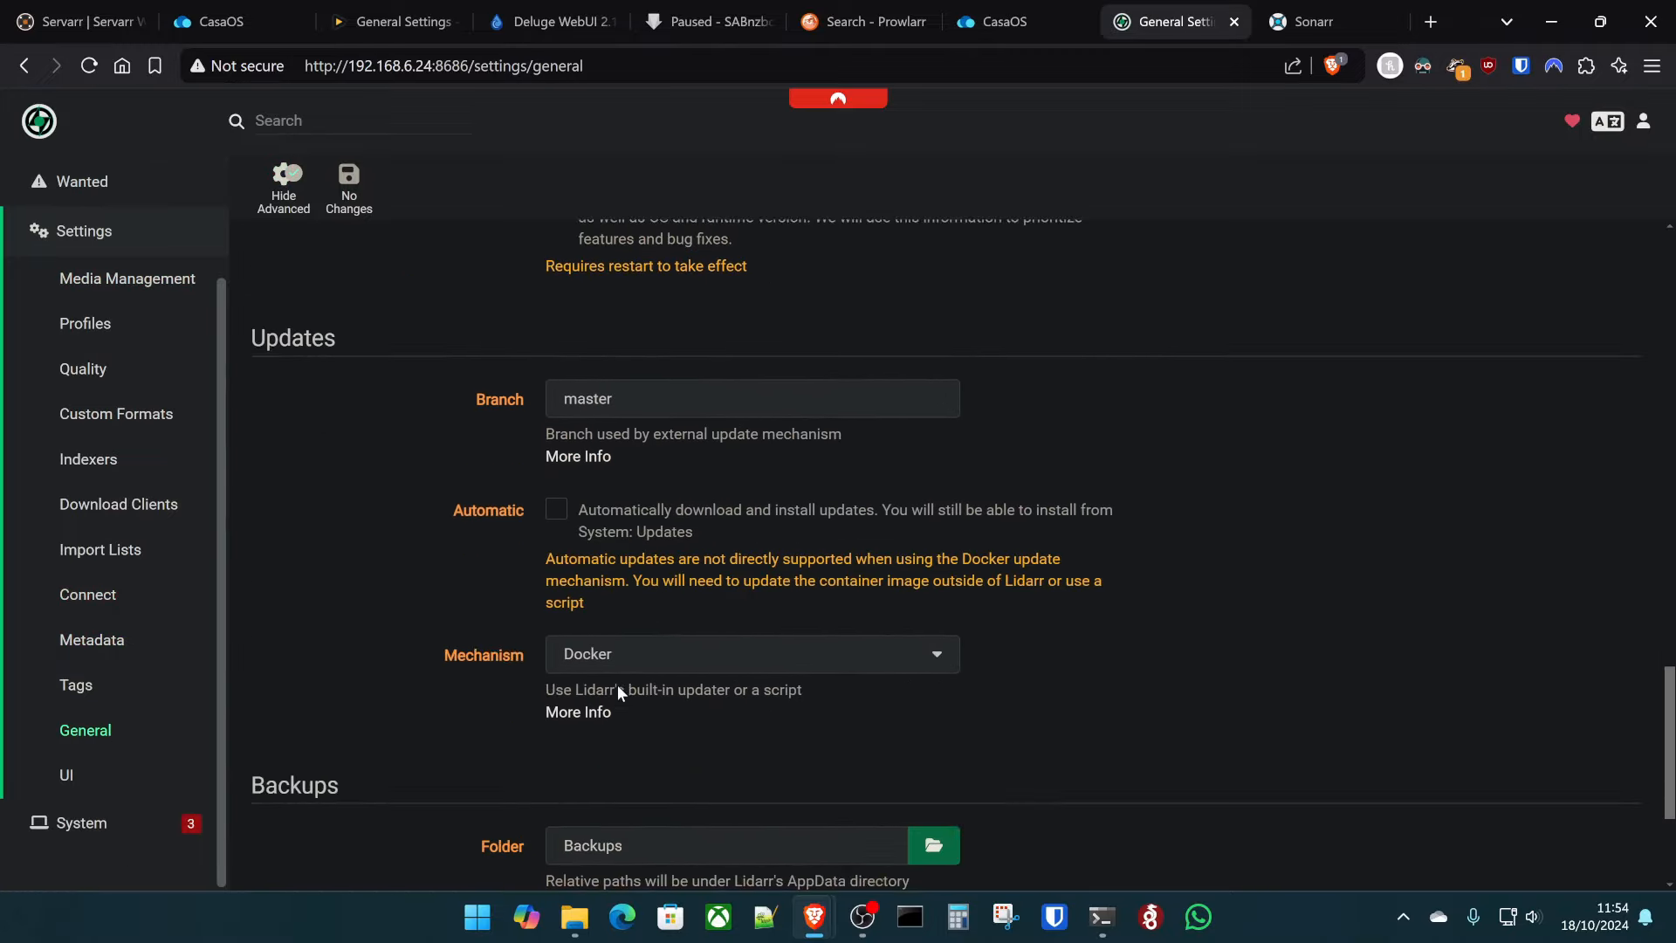
{"action": "scroll", "coordinate": [597, 523], "scroll_direction": "up", "scroll_amount": 3}
{"action": "left_click", "coordinate": [556, 455]}
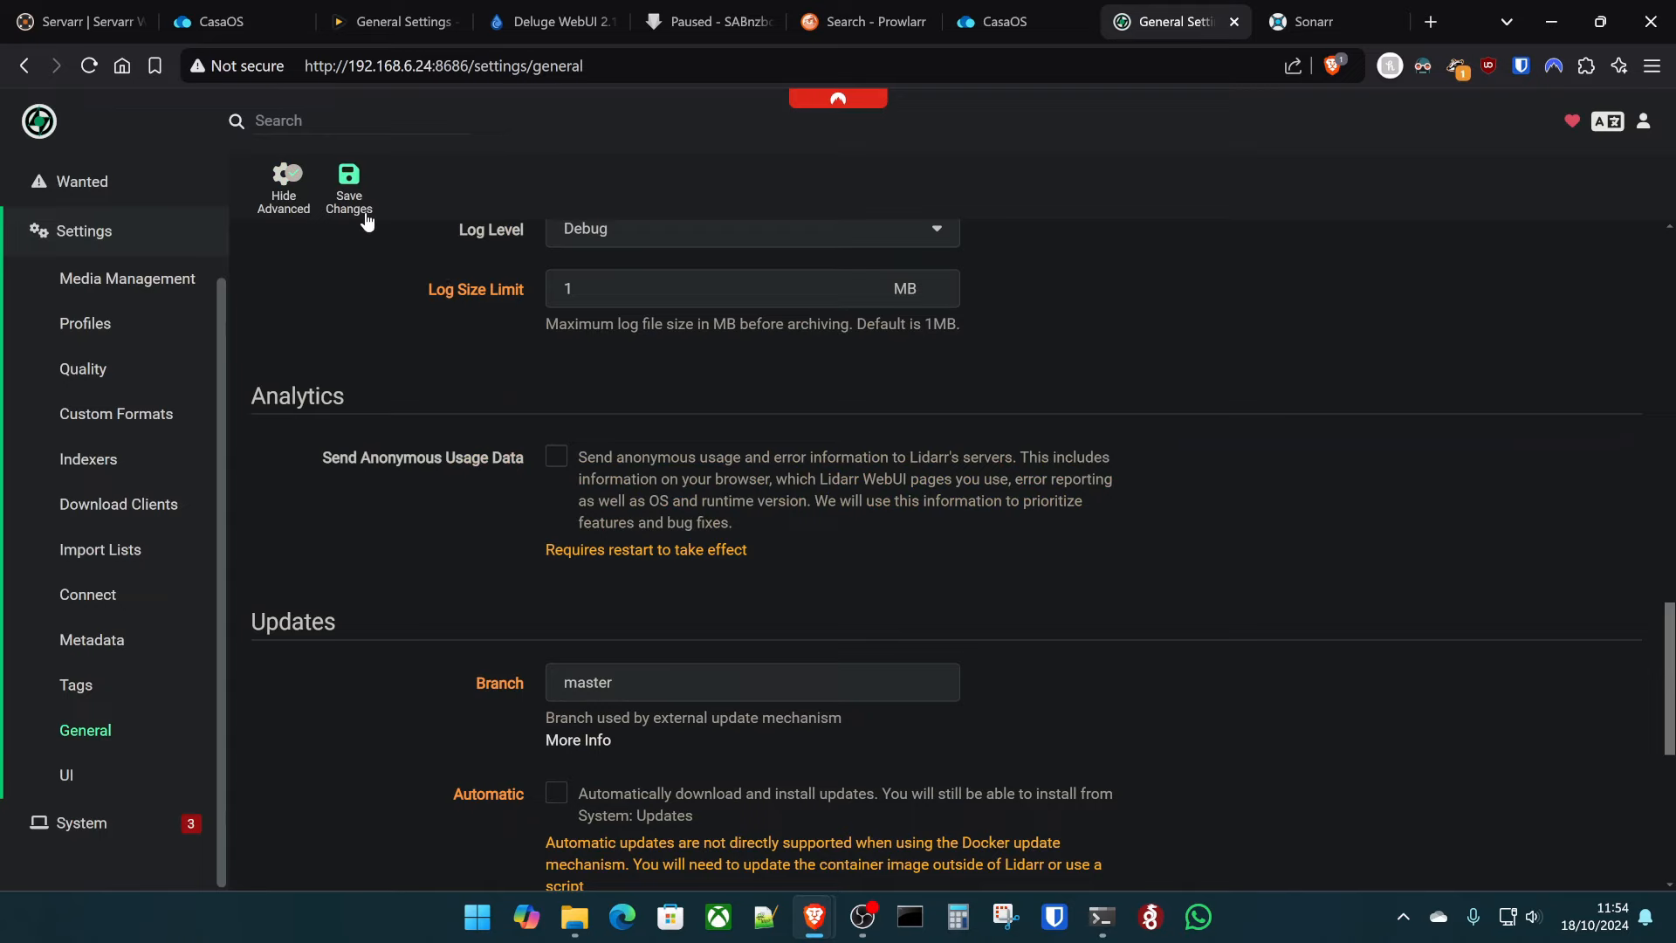
{"action": "scroll", "coordinate": [522, 541], "scroll_direction": "down", "scroll_amount": 5}
{"action": "left_click", "coordinate": [665, 577]}
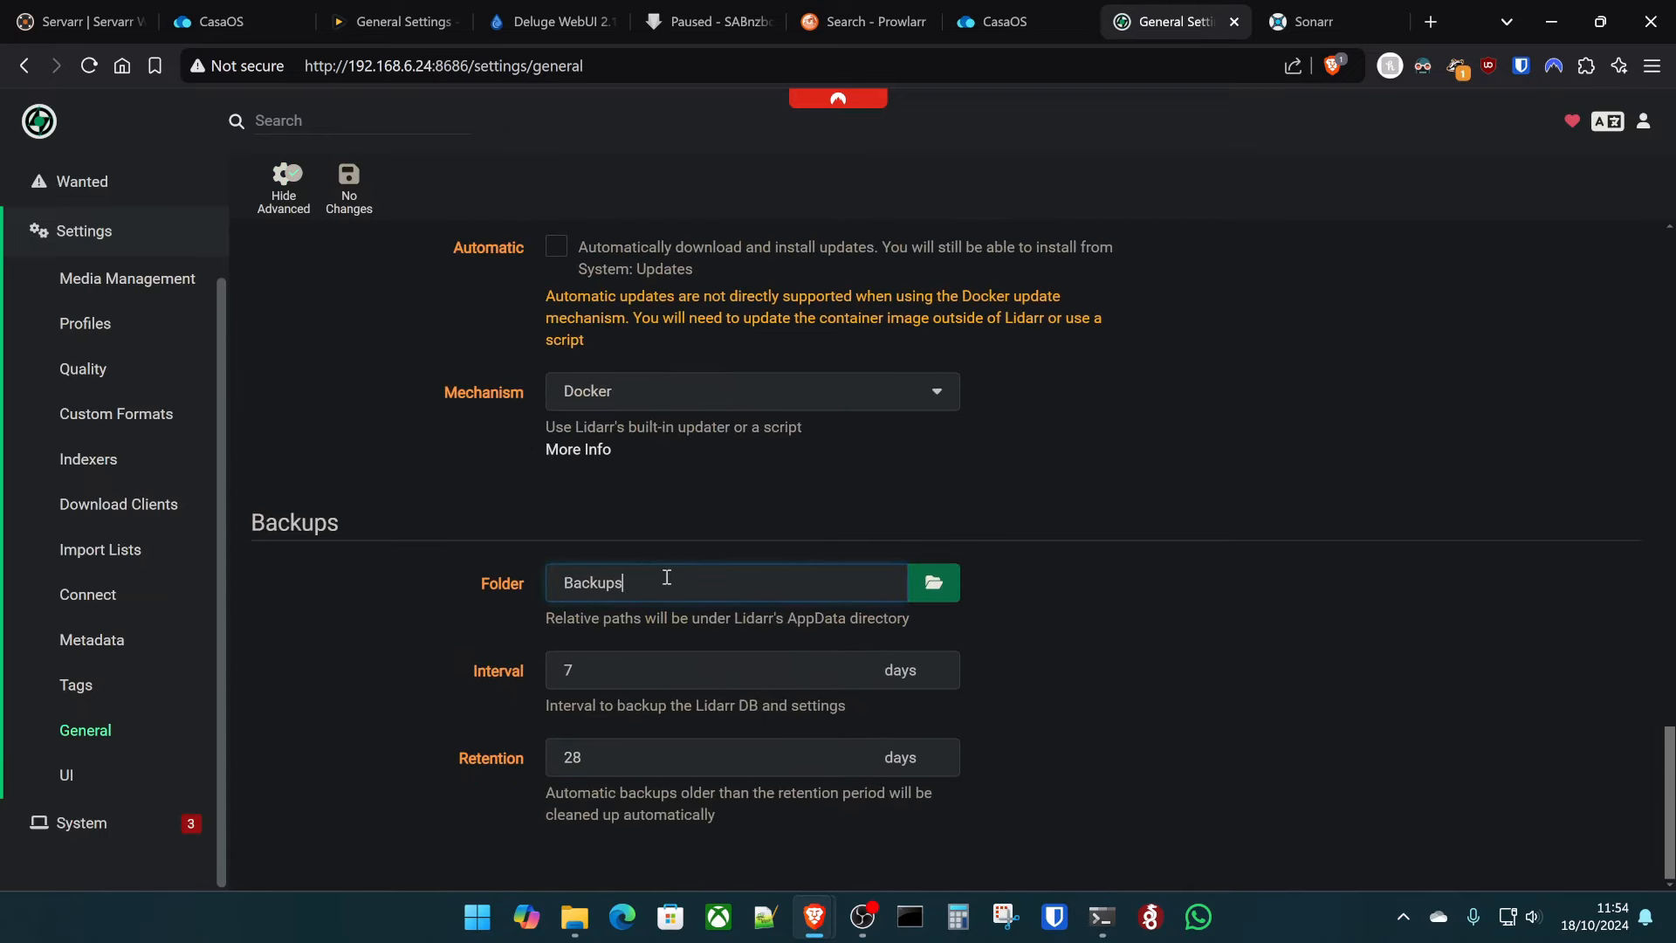
{"action": "key", "text": "ctrl+a"}
{"action": "type", "text": "/d"}
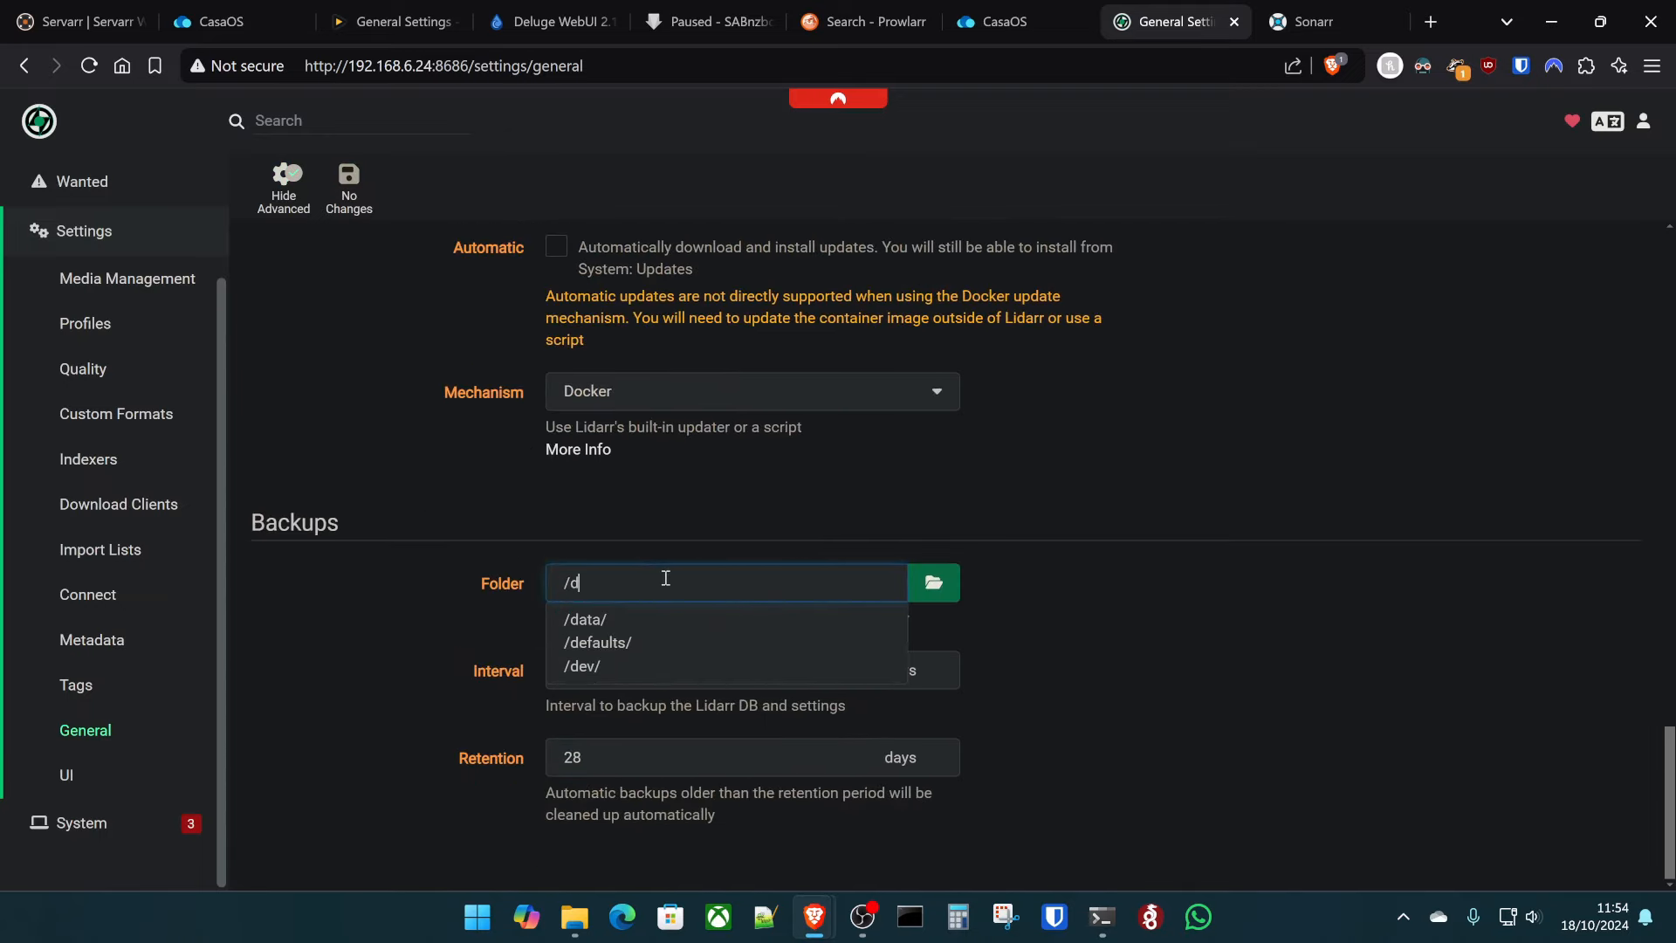
{"action": "type", "text": "ata/backup/"}
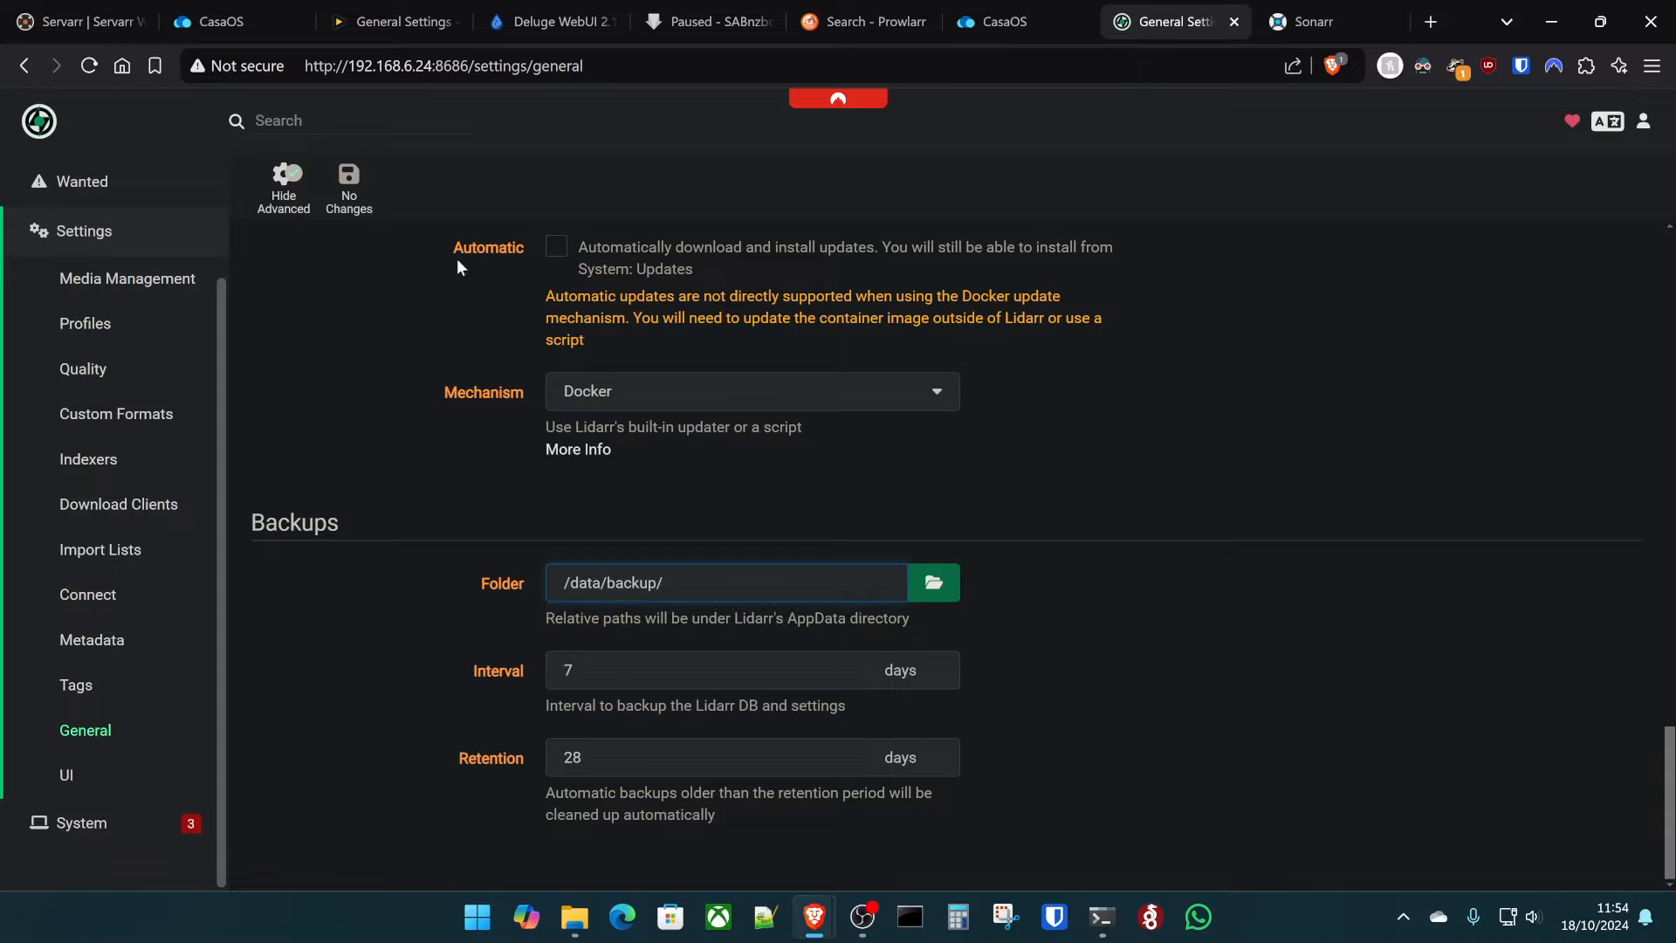
{"action": "left_click", "coordinate": [433, 458]}
- Copy Lidarr's API key from the General settings
{"action": "left_click", "coordinate": [349, 185]}
{"action": "scroll", "coordinate": [379, 337], "scroll_direction": "up", "scroll_amount": 10}
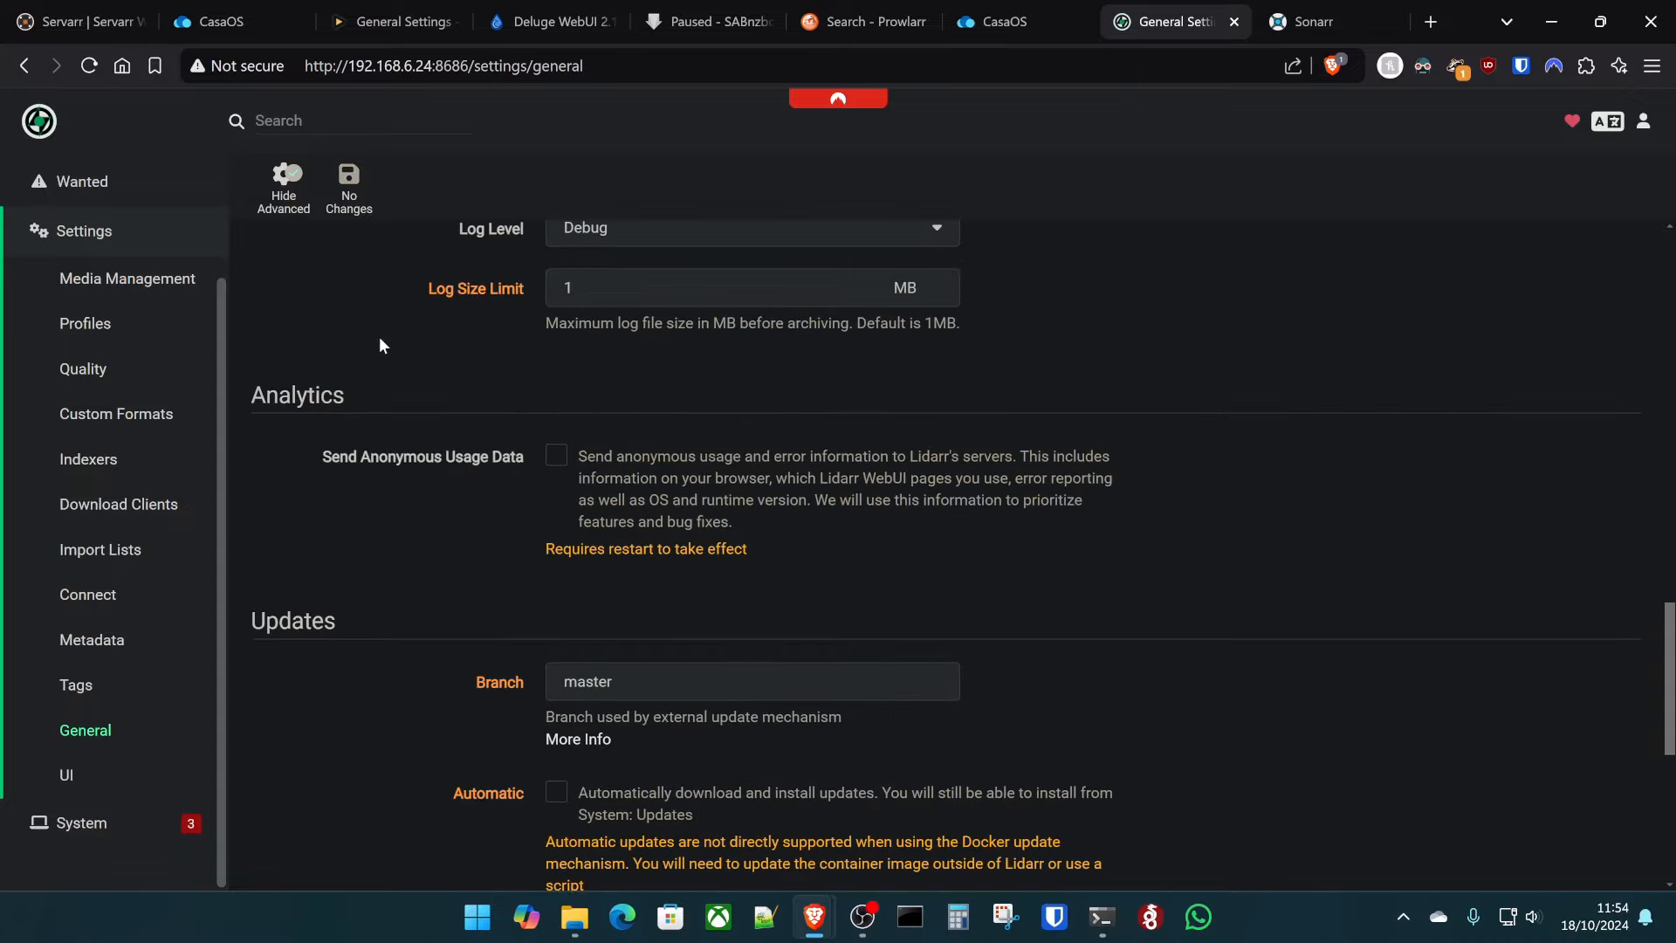
{"action": "scroll", "coordinate": [489, 410], "scroll_direction": "up", "scroll_amount": 8}
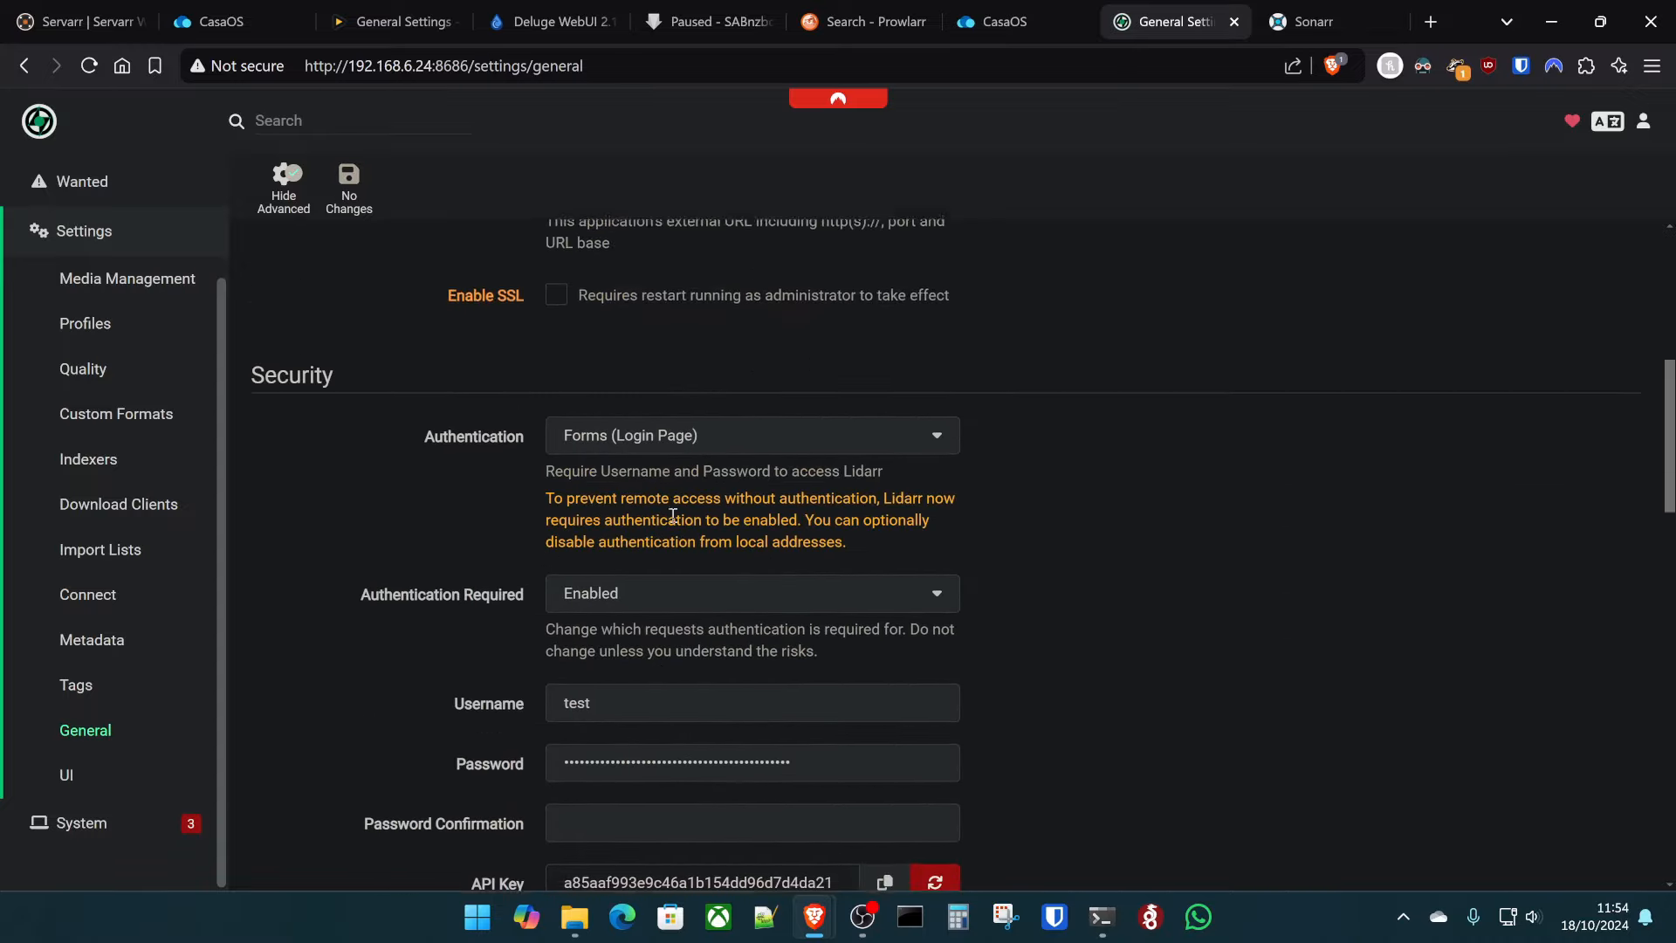
{"action": "scroll", "coordinate": [664, 460], "scroll_direction": "down", "scroll_amount": 5}
{"action": "double_click", "coordinate": [669, 460]}
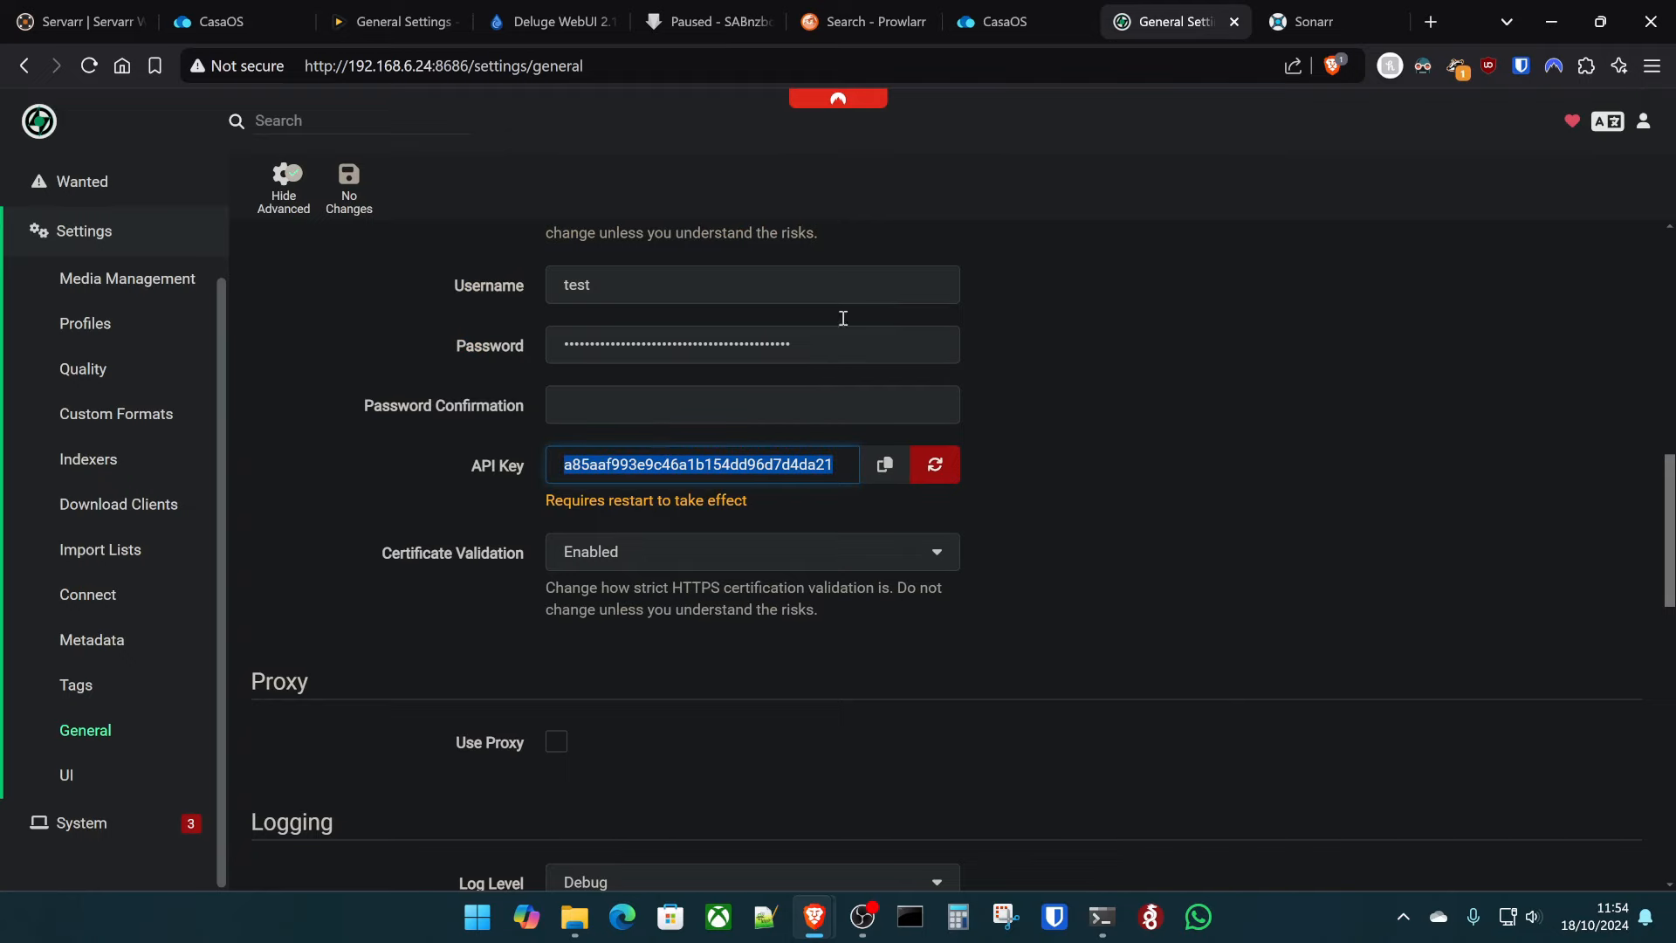
{"action": "left_click", "coordinate": [864, 11]}
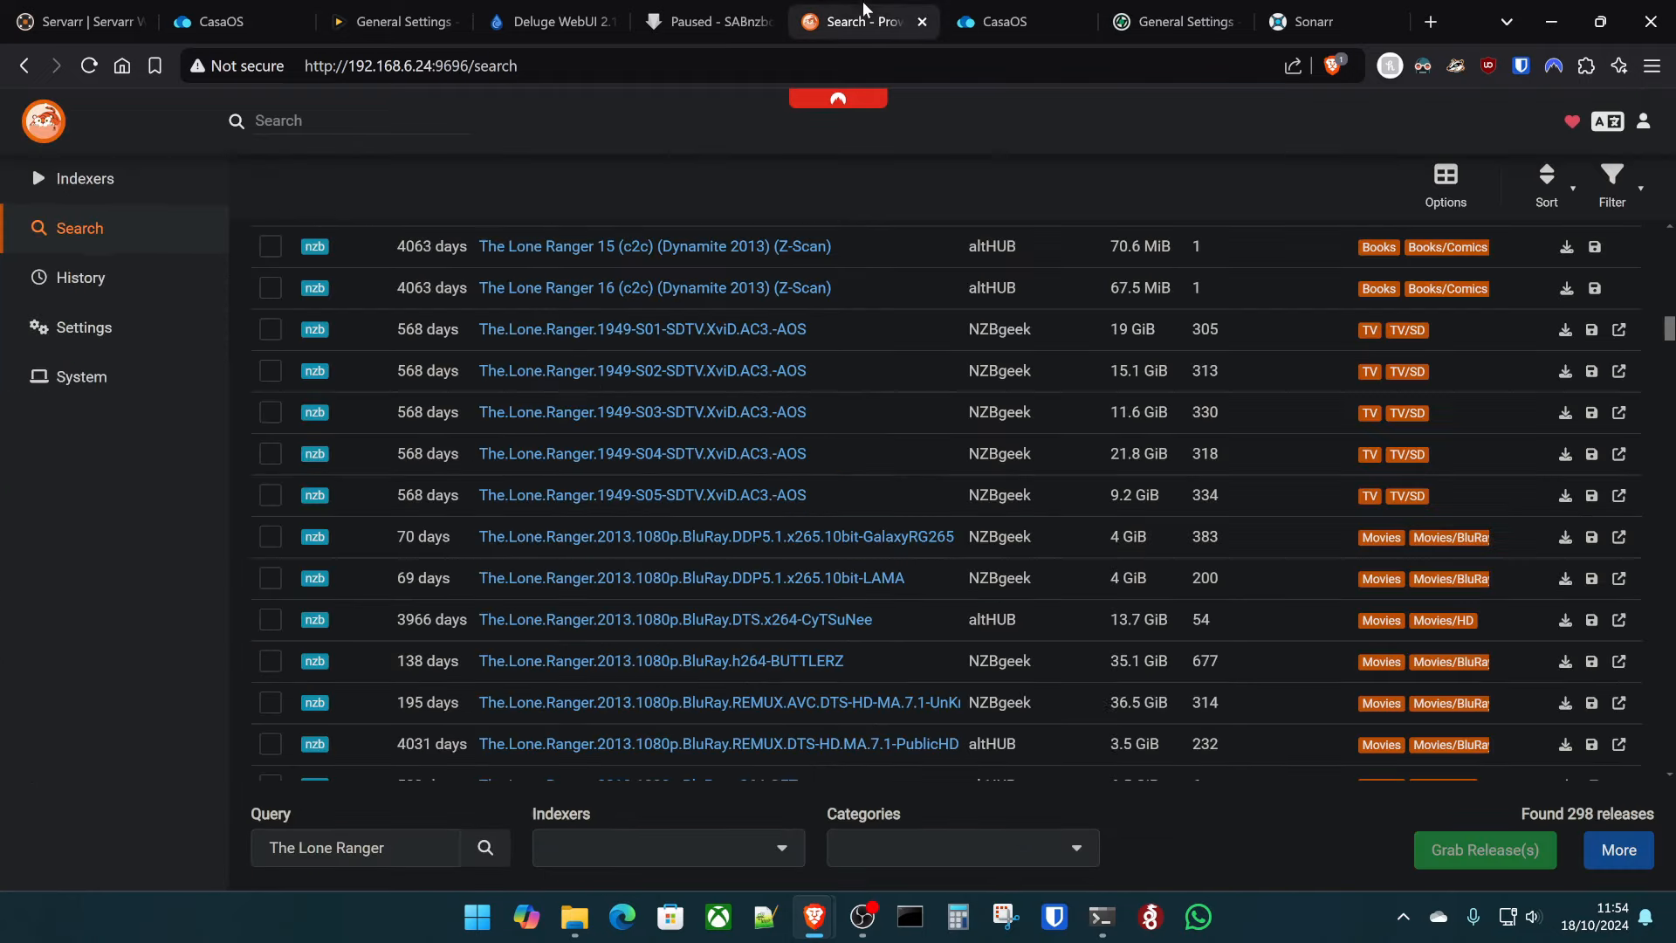
- Add a new Lidarr application in Prowlarr's Settings > Apps
{"action": "left_click", "coordinate": [87, 336]}
{"action": "left_click", "coordinate": [77, 420]}
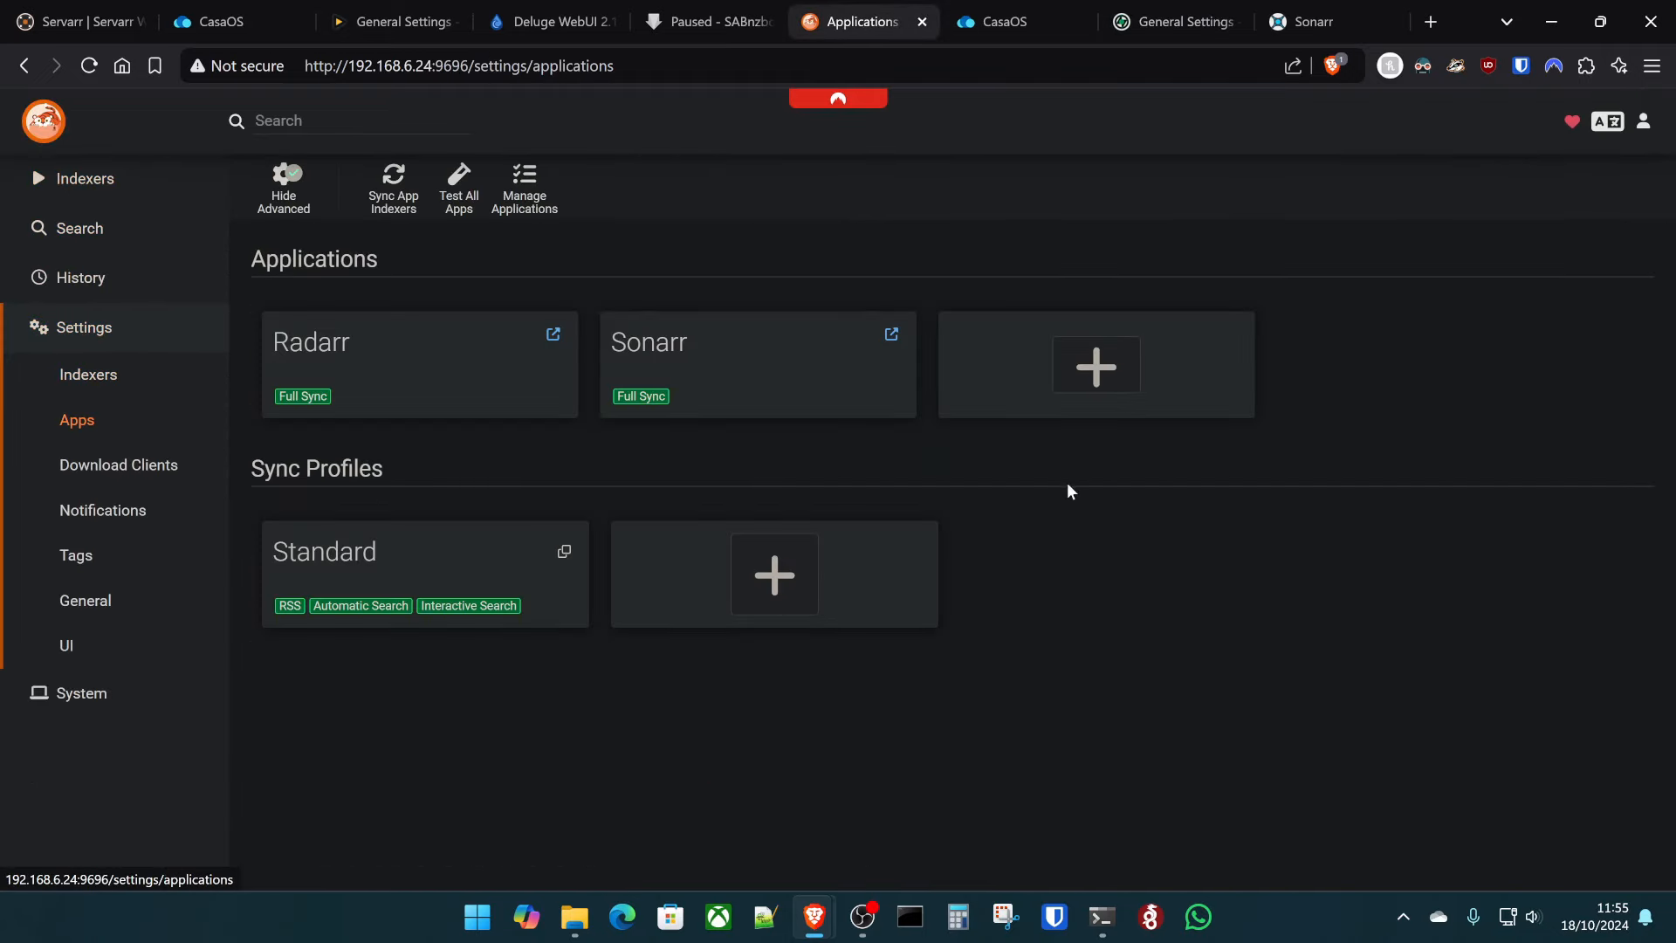
{"action": "left_click", "coordinate": [1133, 358]}
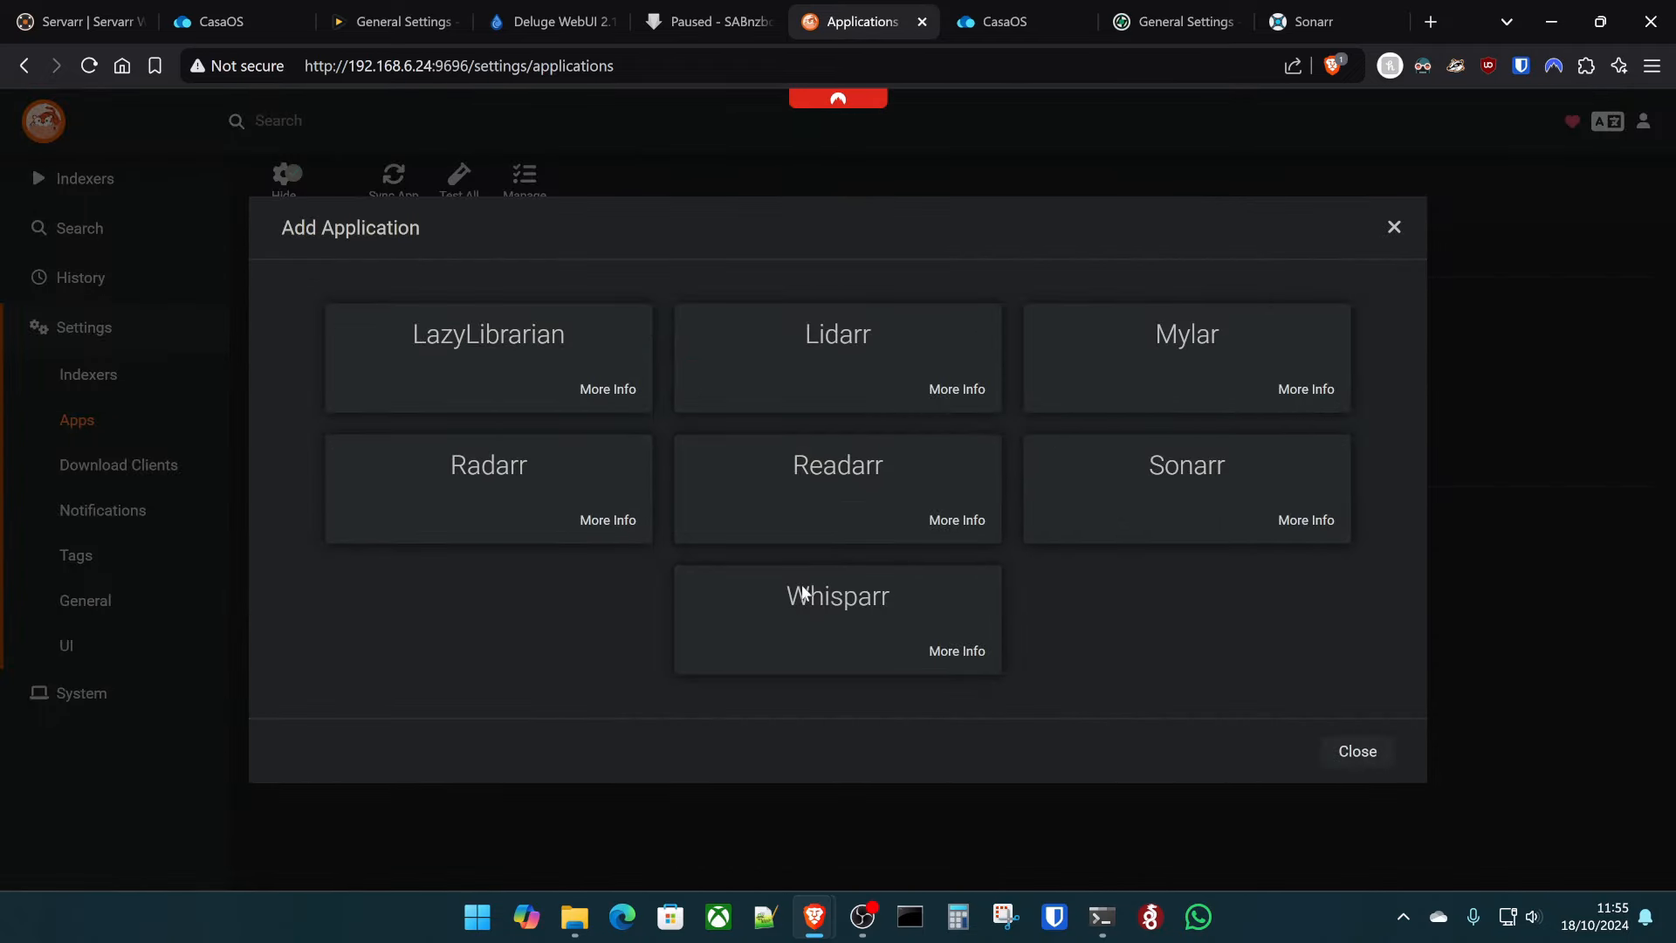
{"action": "left_click", "coordinate": [756, 324]}
{"action": "scroll", "coordinate": [908, 602], "scroll_direction": "down", "scroll_amount": 3}
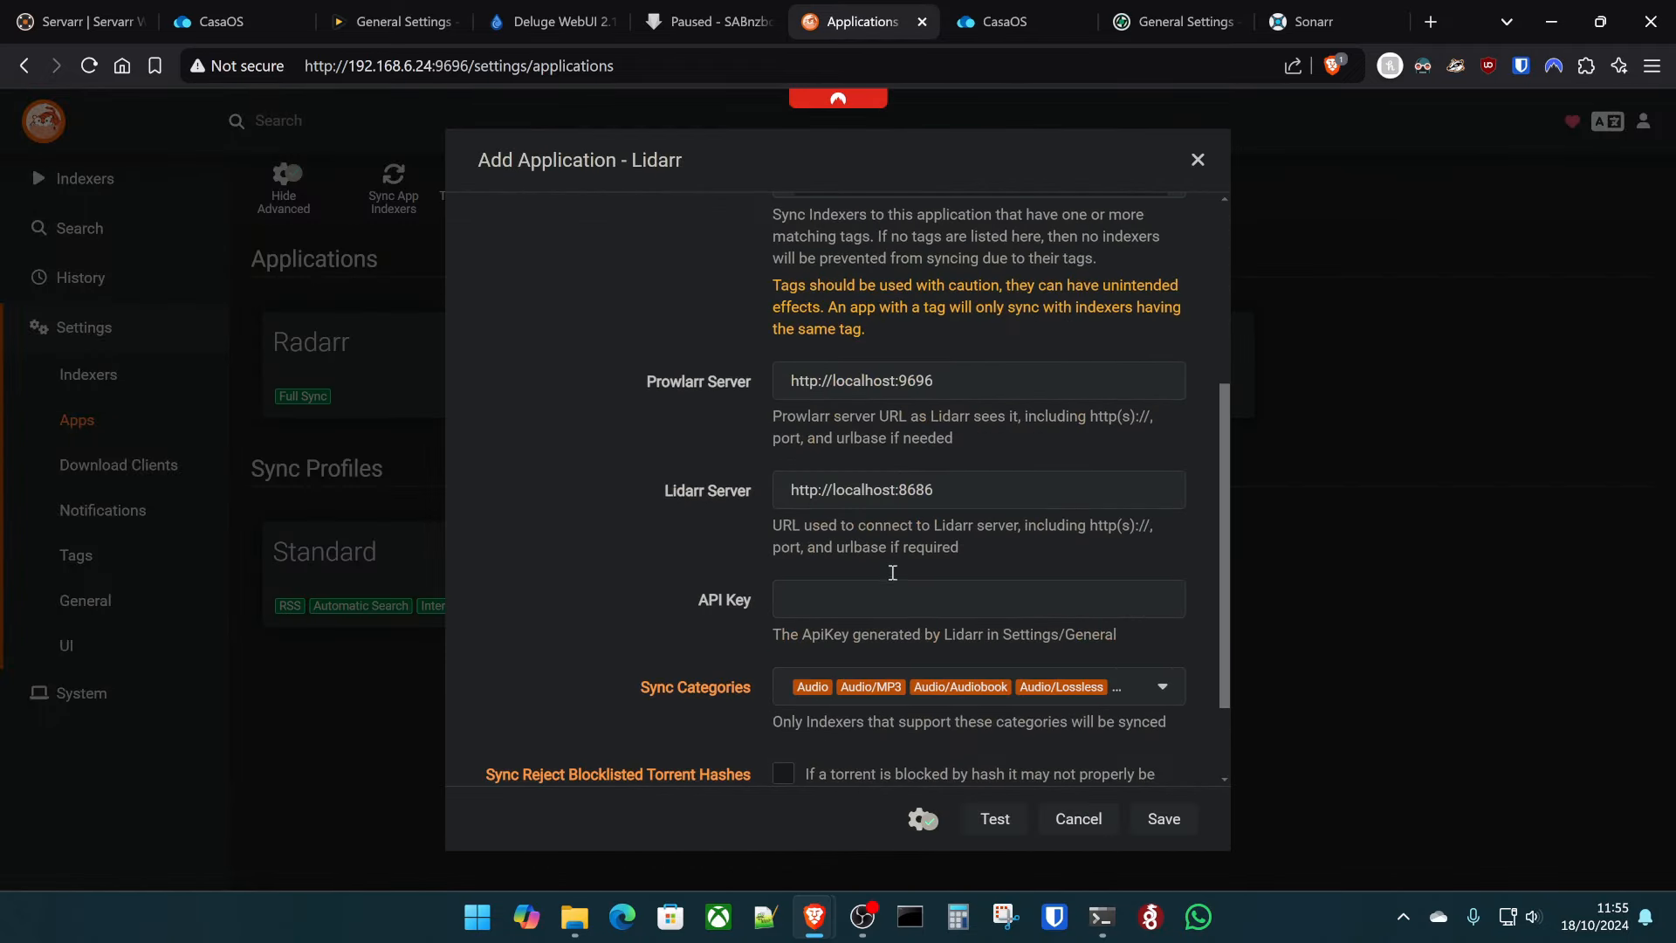
{"action": "double_click", "coordinate": [868, 384]}
{"action": "type", "text": "192.168.6."}
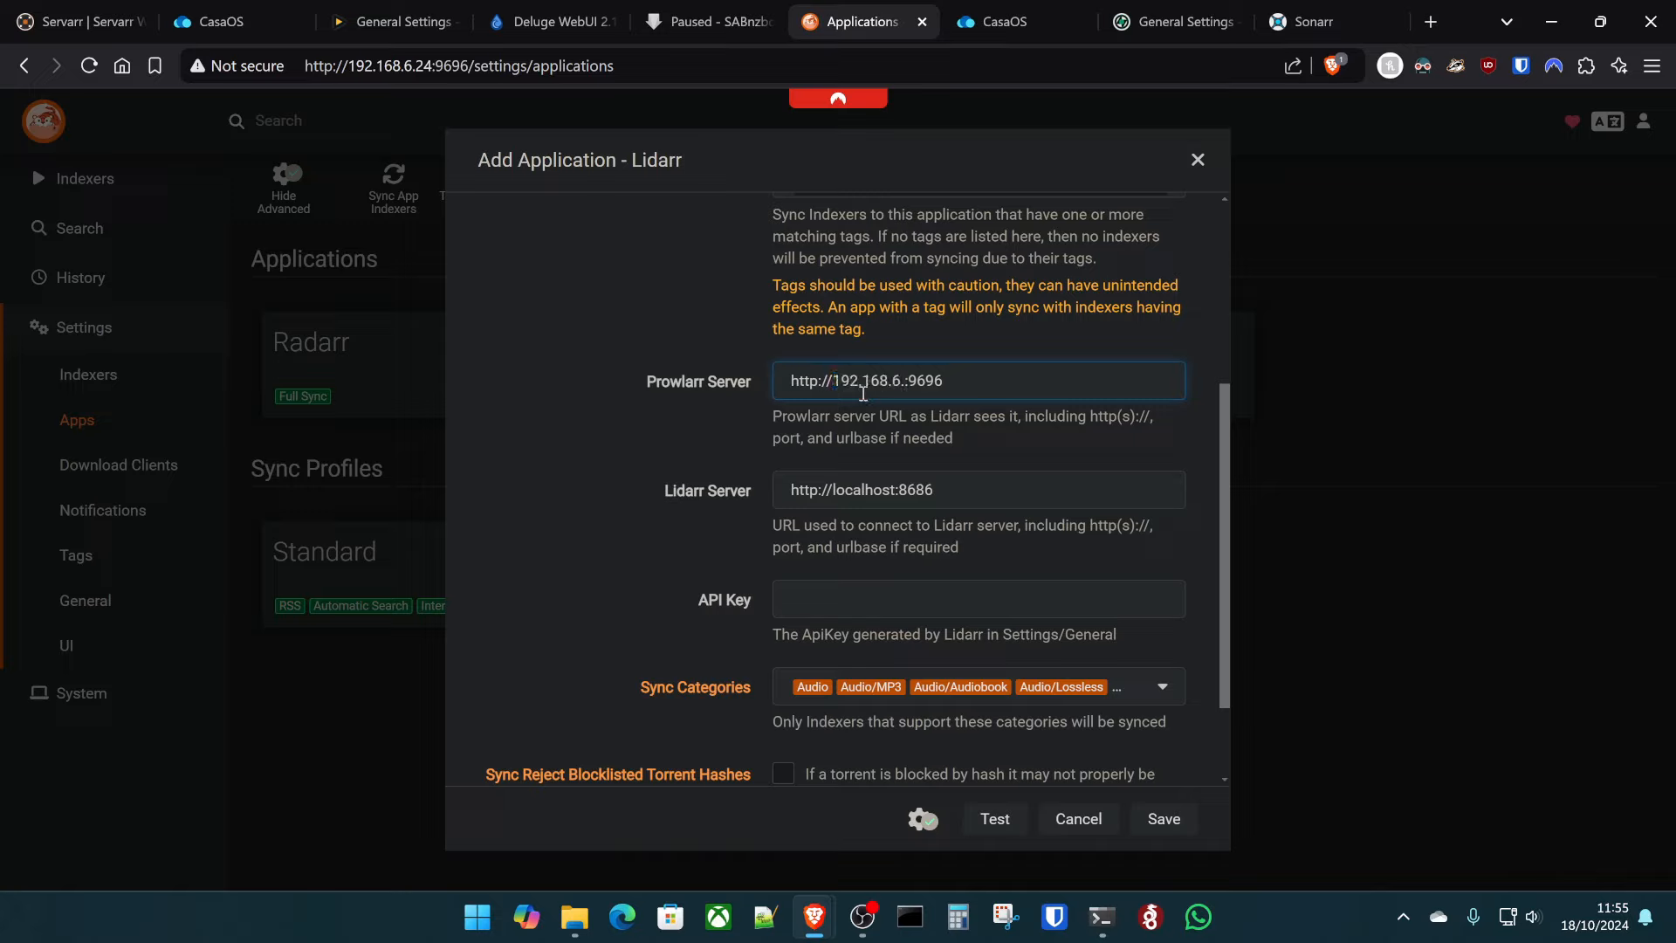
{"action": "type", "text": "24"}
{"action": "left_click", "coordinate": [861, 489]}
{"action": "double_click", "coordinate": [861, 489]}
{"action": "type", "text": "192.16"}
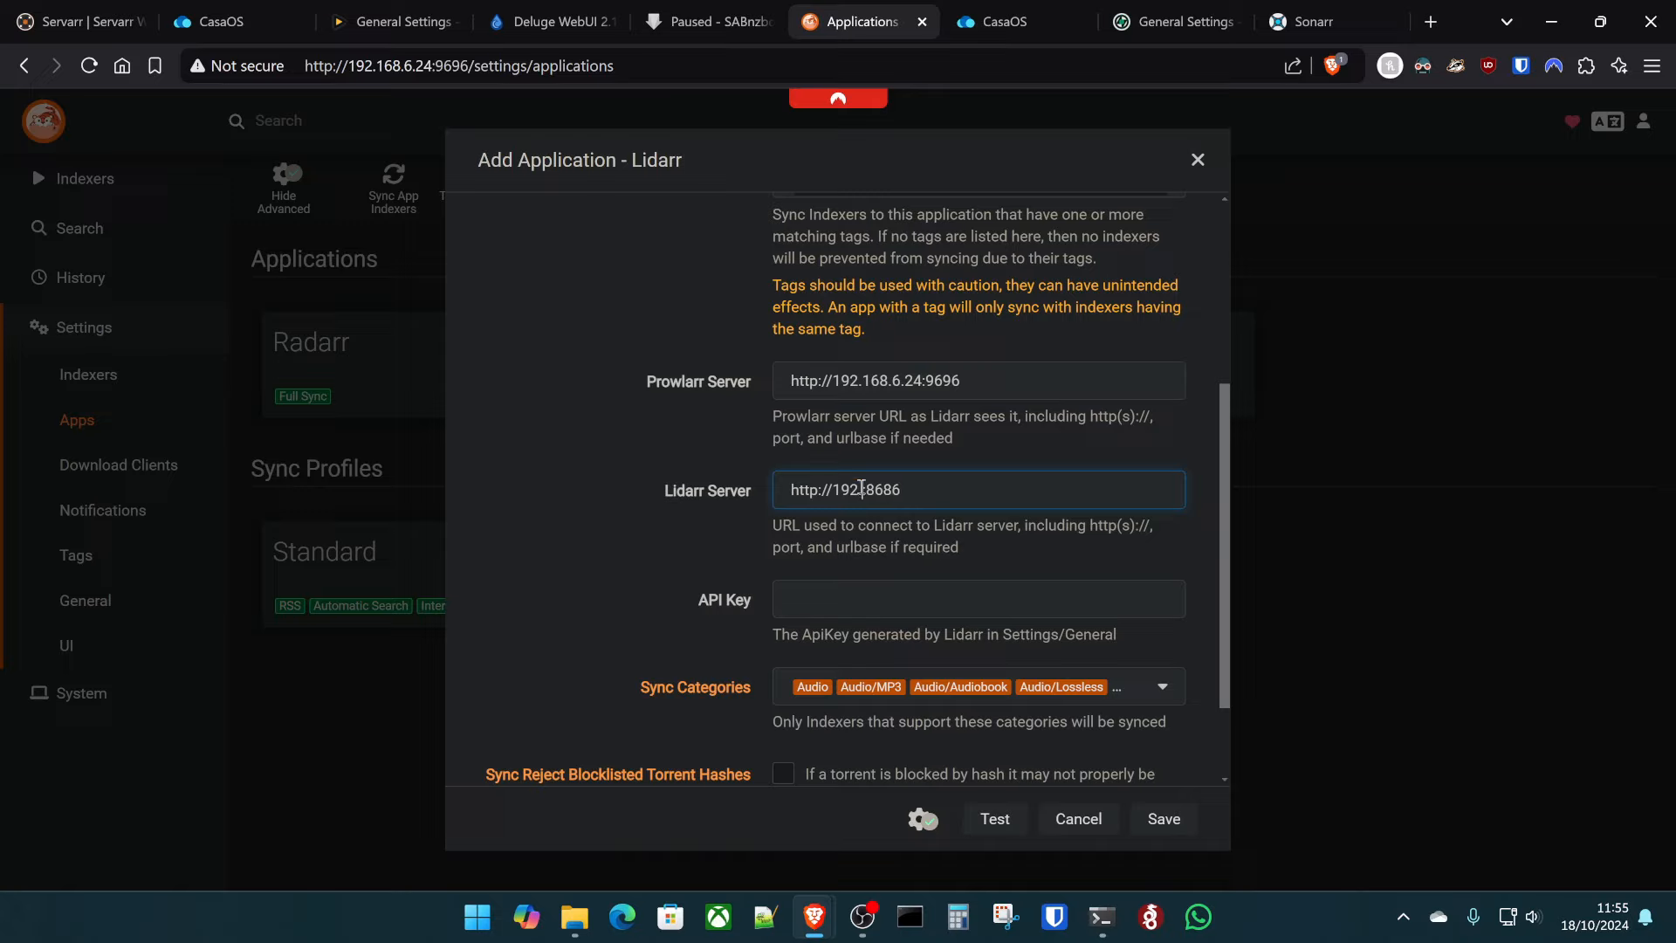
{"action": "type", "text": "8.3"}
{"action": "key", "text": "BackSpace"}
{"action": "type", "text": "6.24"}
- Log in to the CasaOS server terminal with the SSH credentials and run sudo ufw allow 8686
{"action": "left_click", "coordinate": [218, 21]}
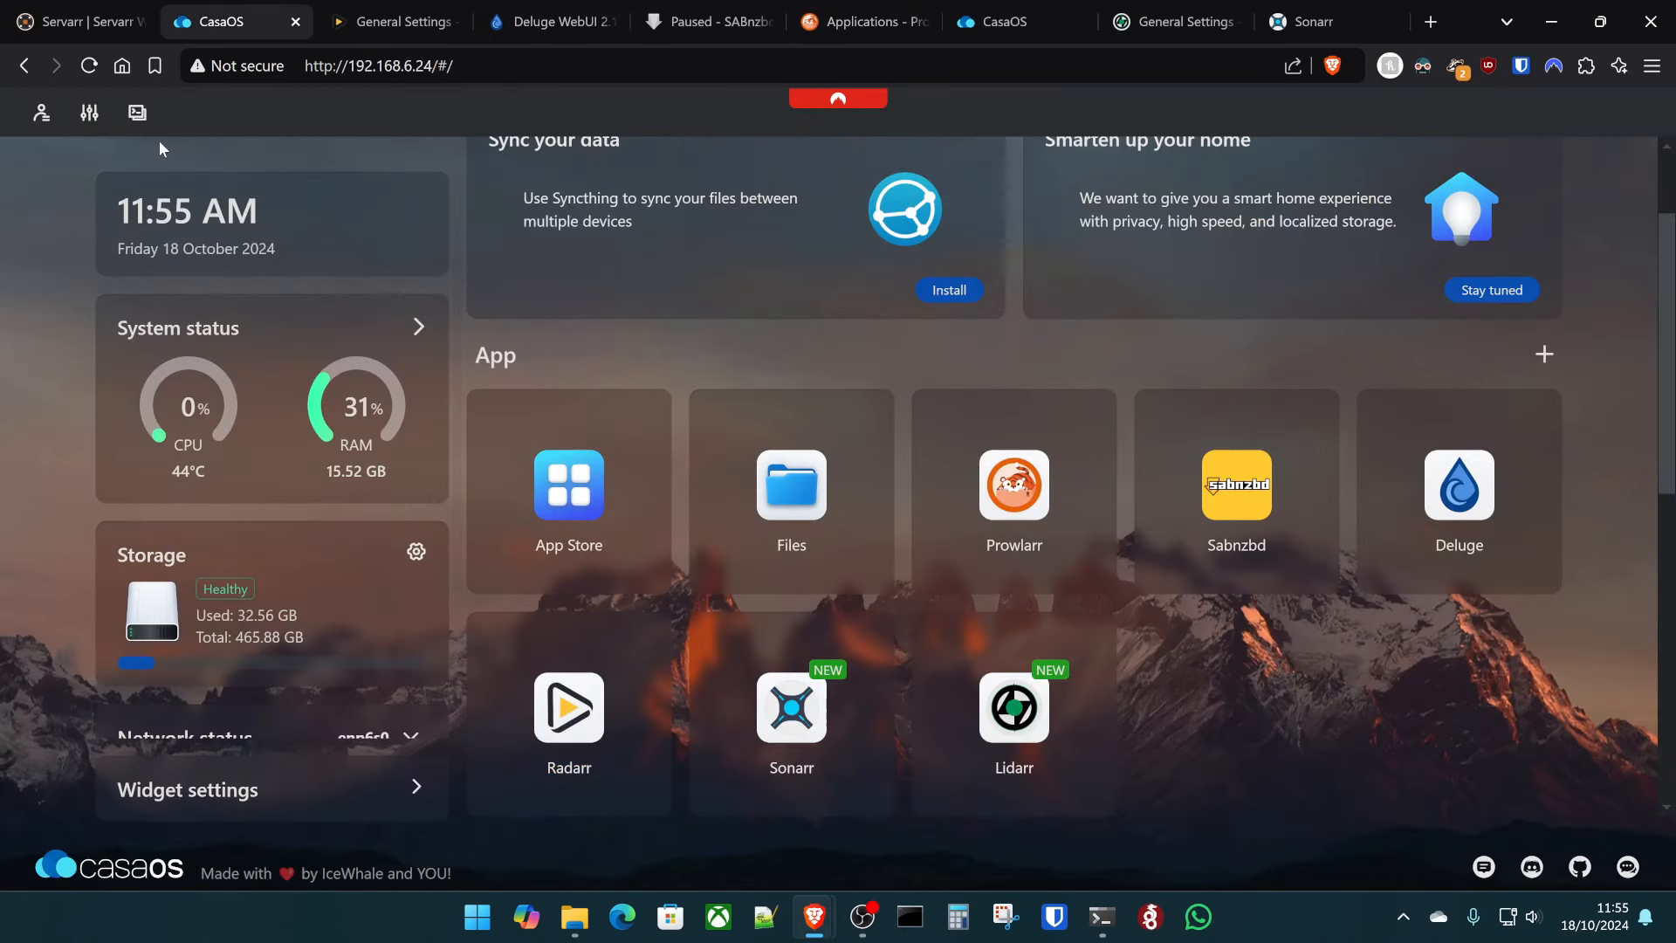
{"action": "left_click", "coordinate": [137, 111]}
{"action": "left_click", "coordinate": [725, 432]}
{"action": "type", "text": "k"}
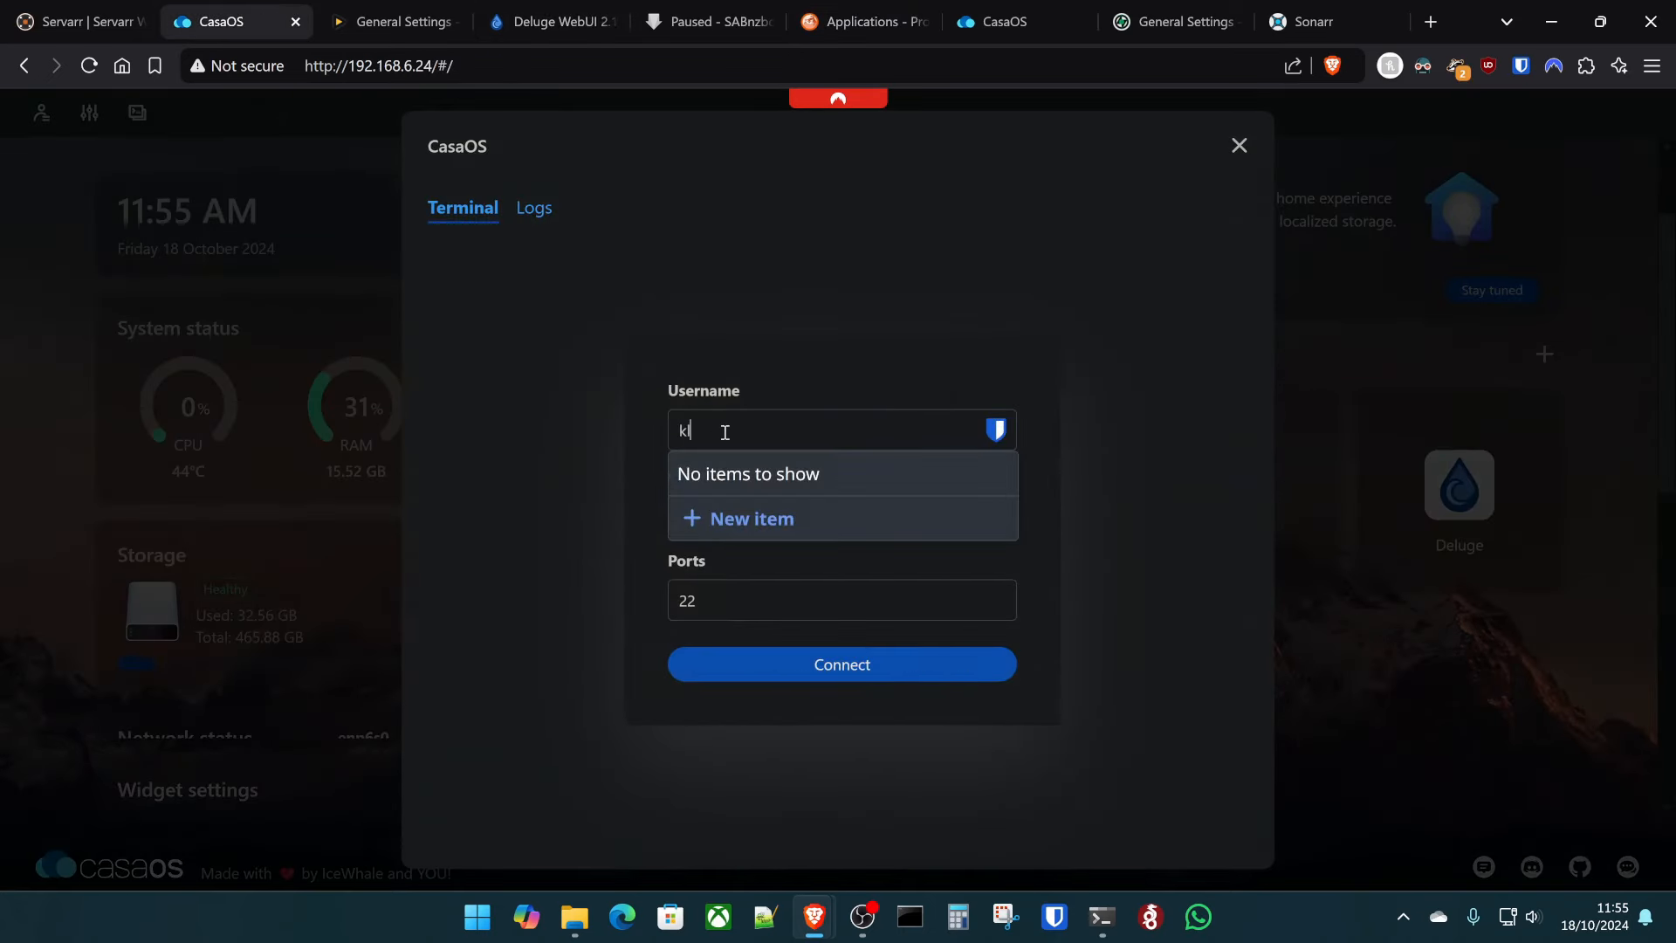
{"action": "type", "text": "ltech"}
{"action": "key", "text": "Tab"}
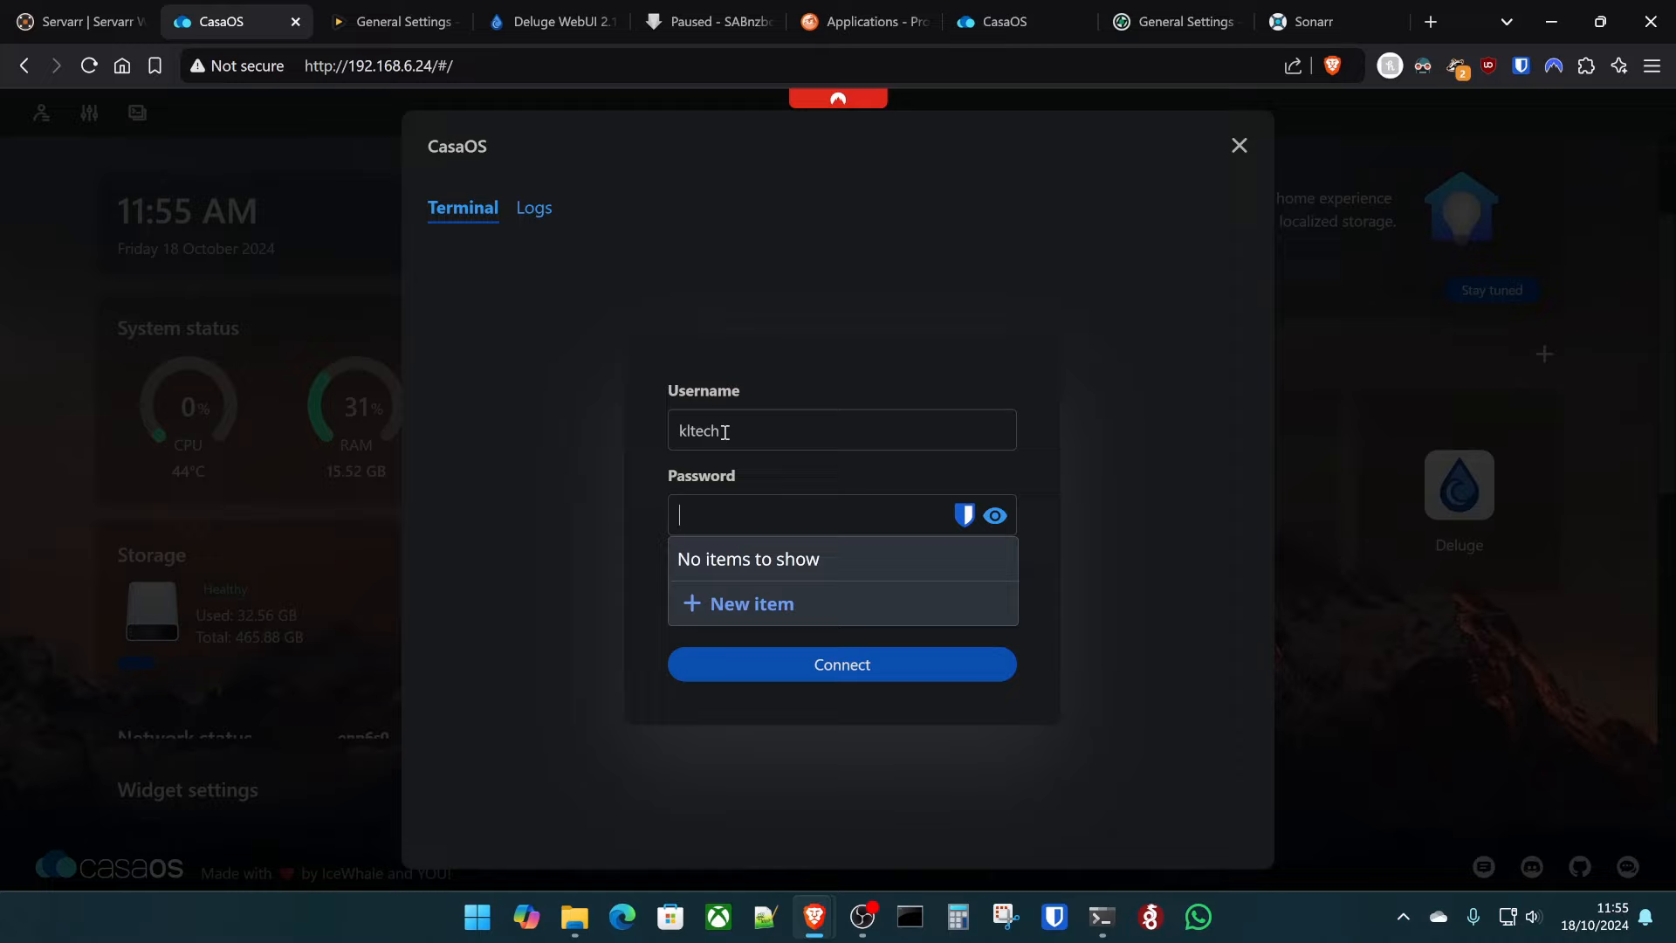
{"action": "type", "text": "•••••••••••••"}
{"action": "key", "text": "Return"}
{"action": "type", "text": "s"}
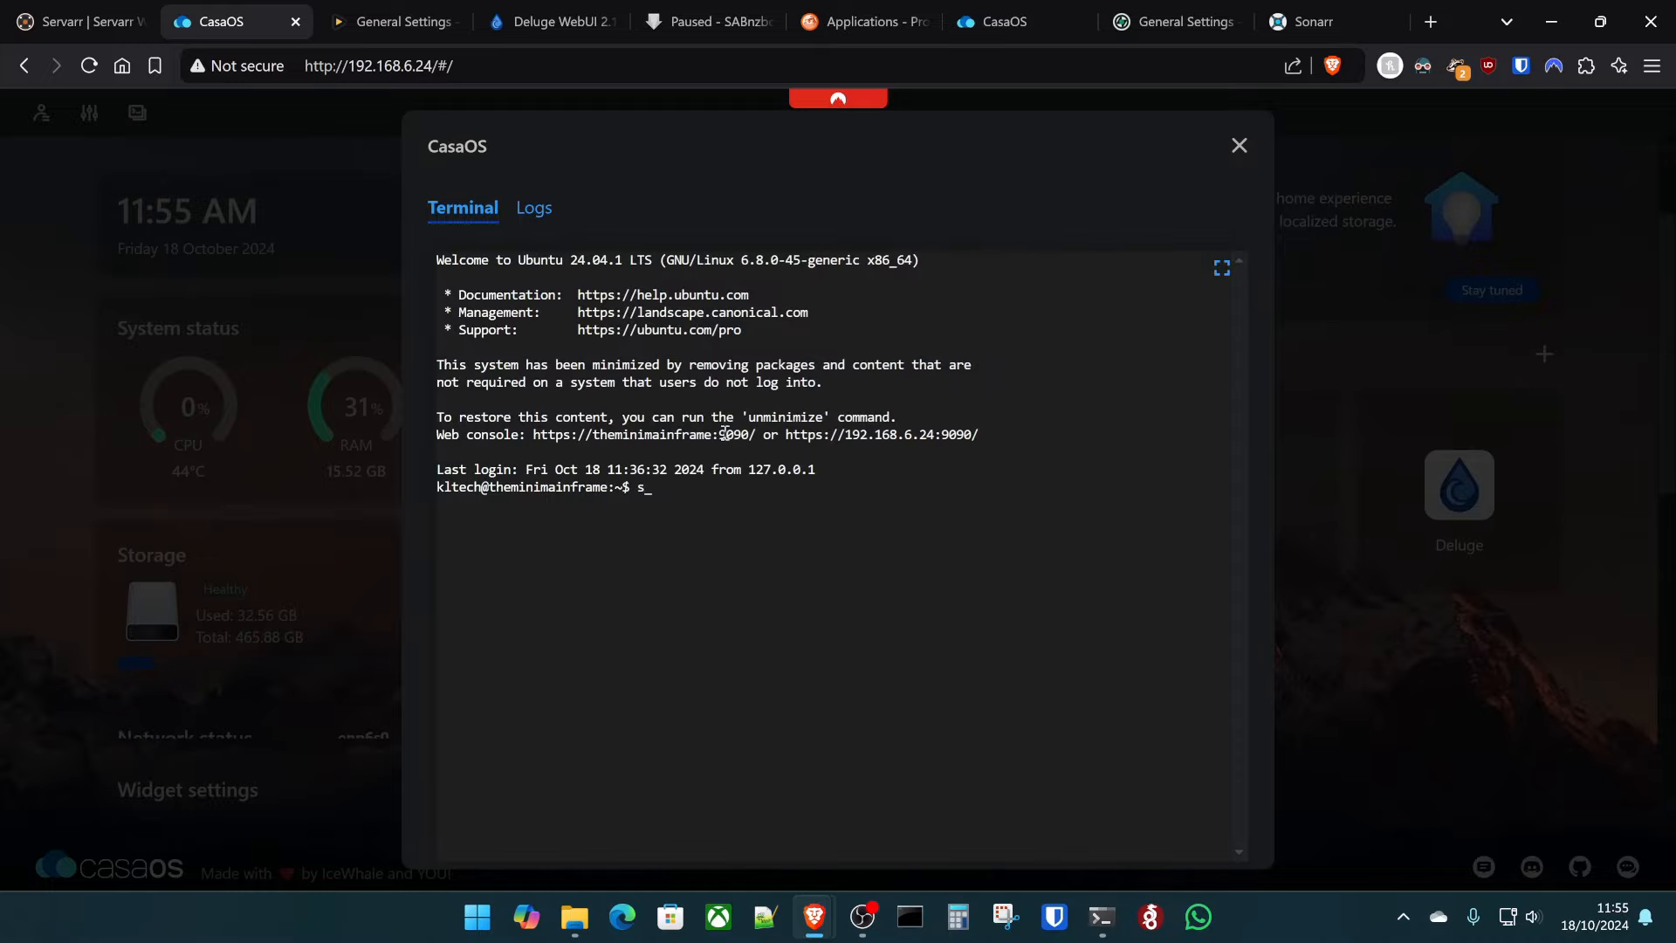
{"action": "type", "text": "udo ufw allow 8686"}
{"action": "key", "text": "Return"}
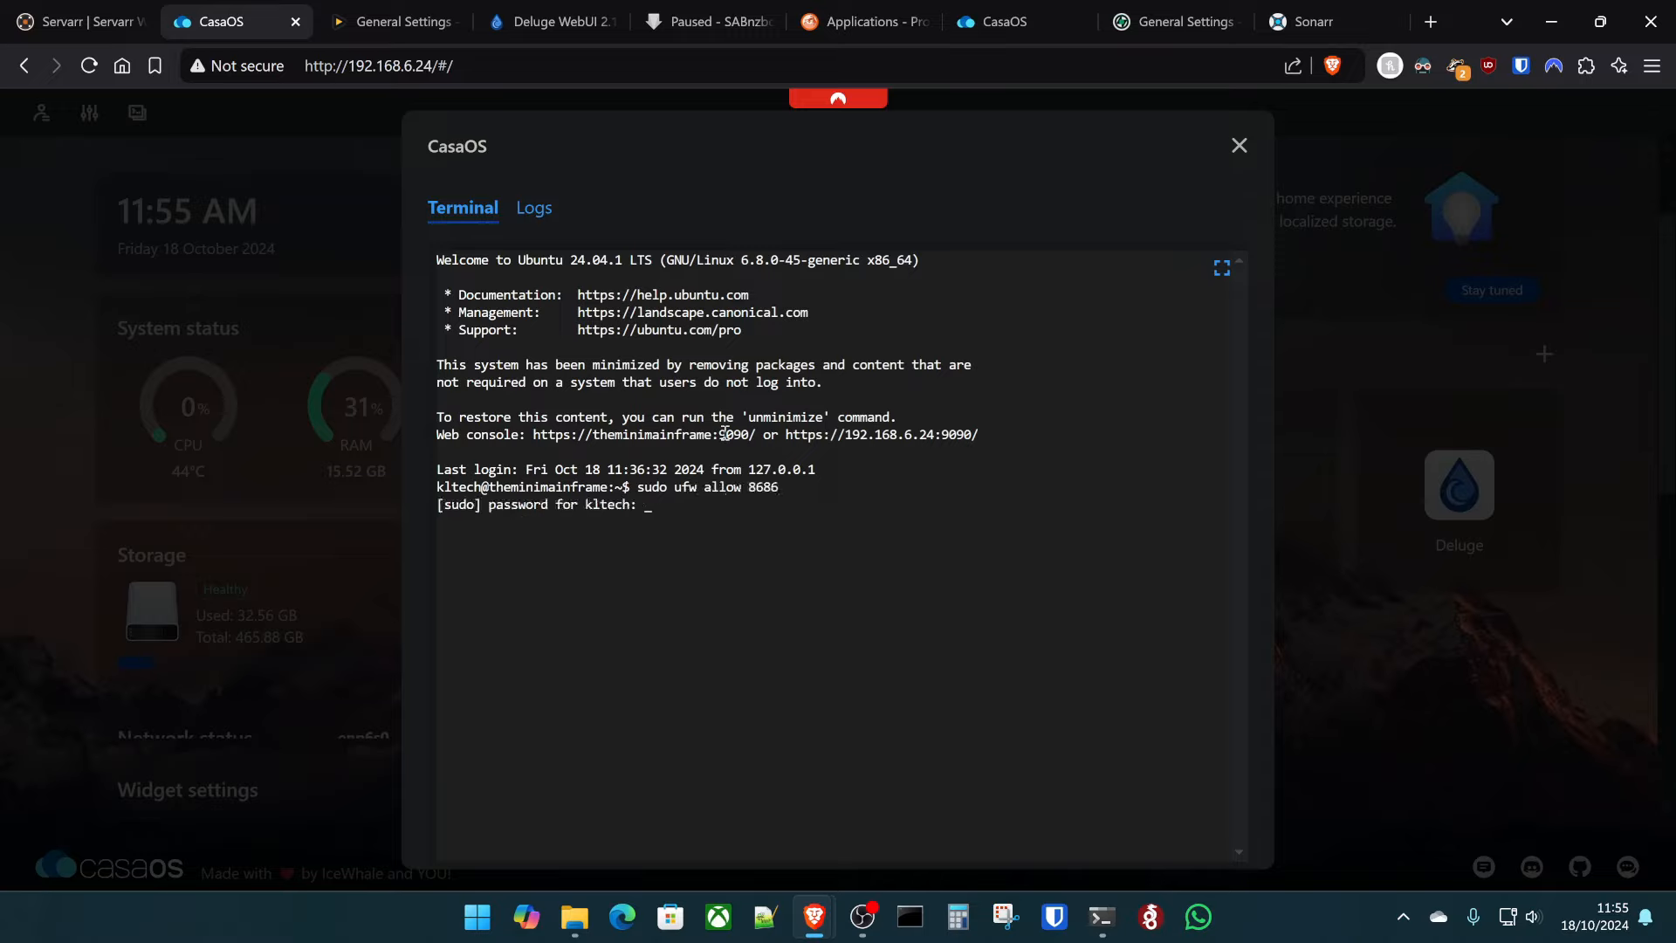
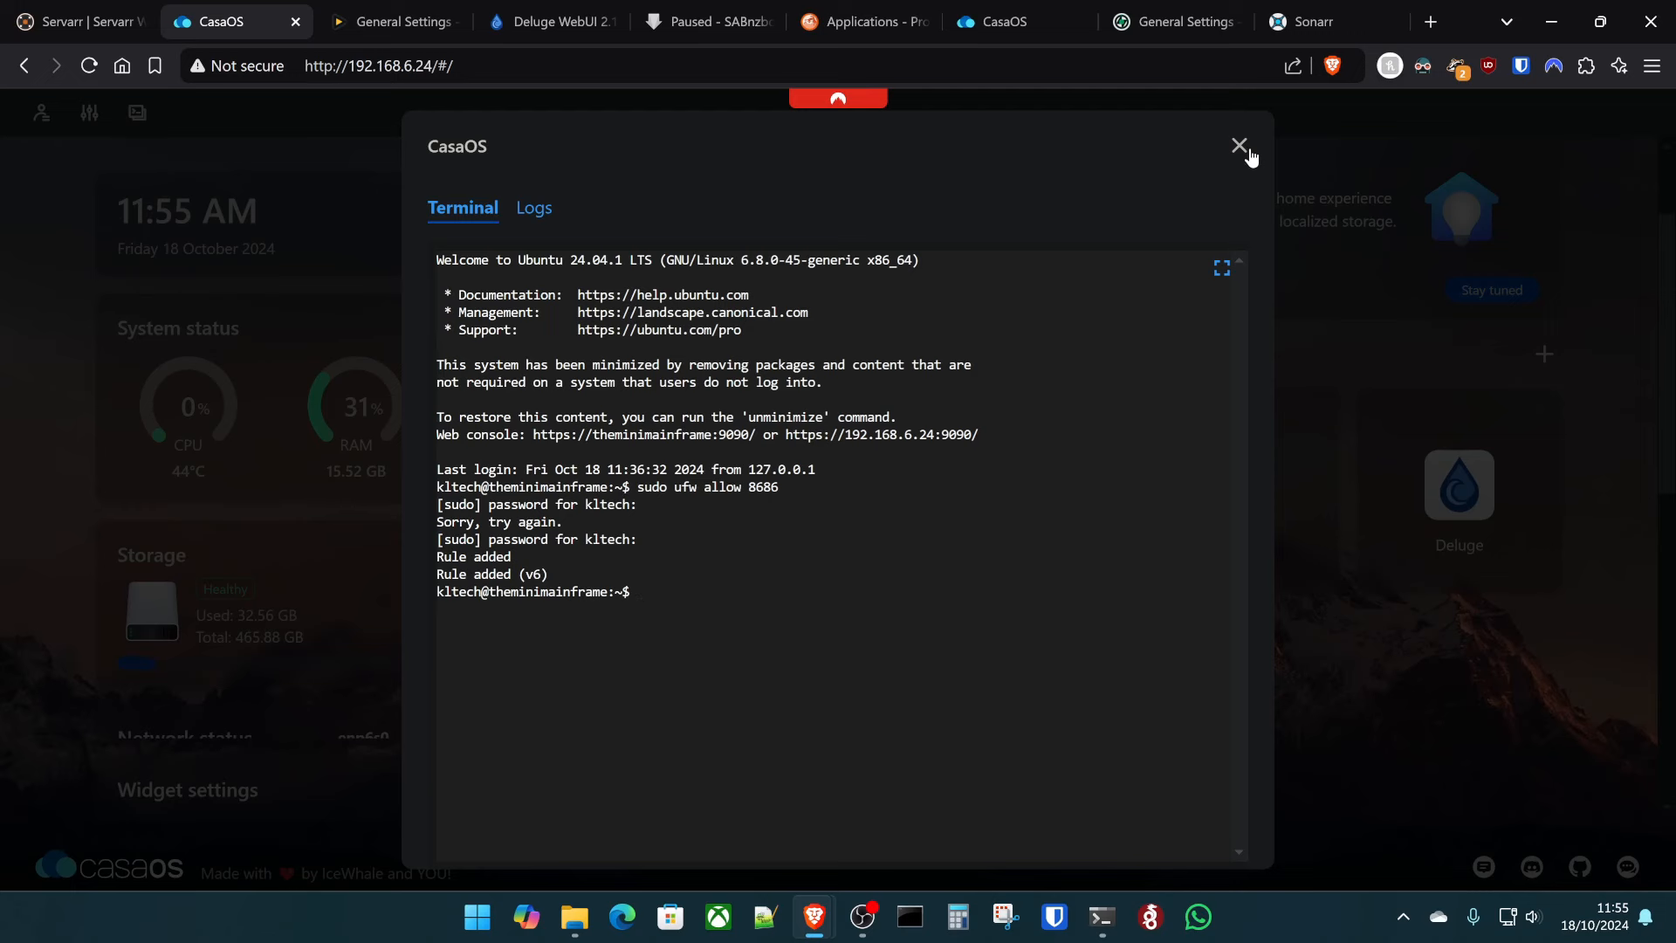
- Paste Lidarr's API key into Prowlarr's Lidarr application form and test the connection
{"action": "left_click", "coordinate": [1305, 21]}
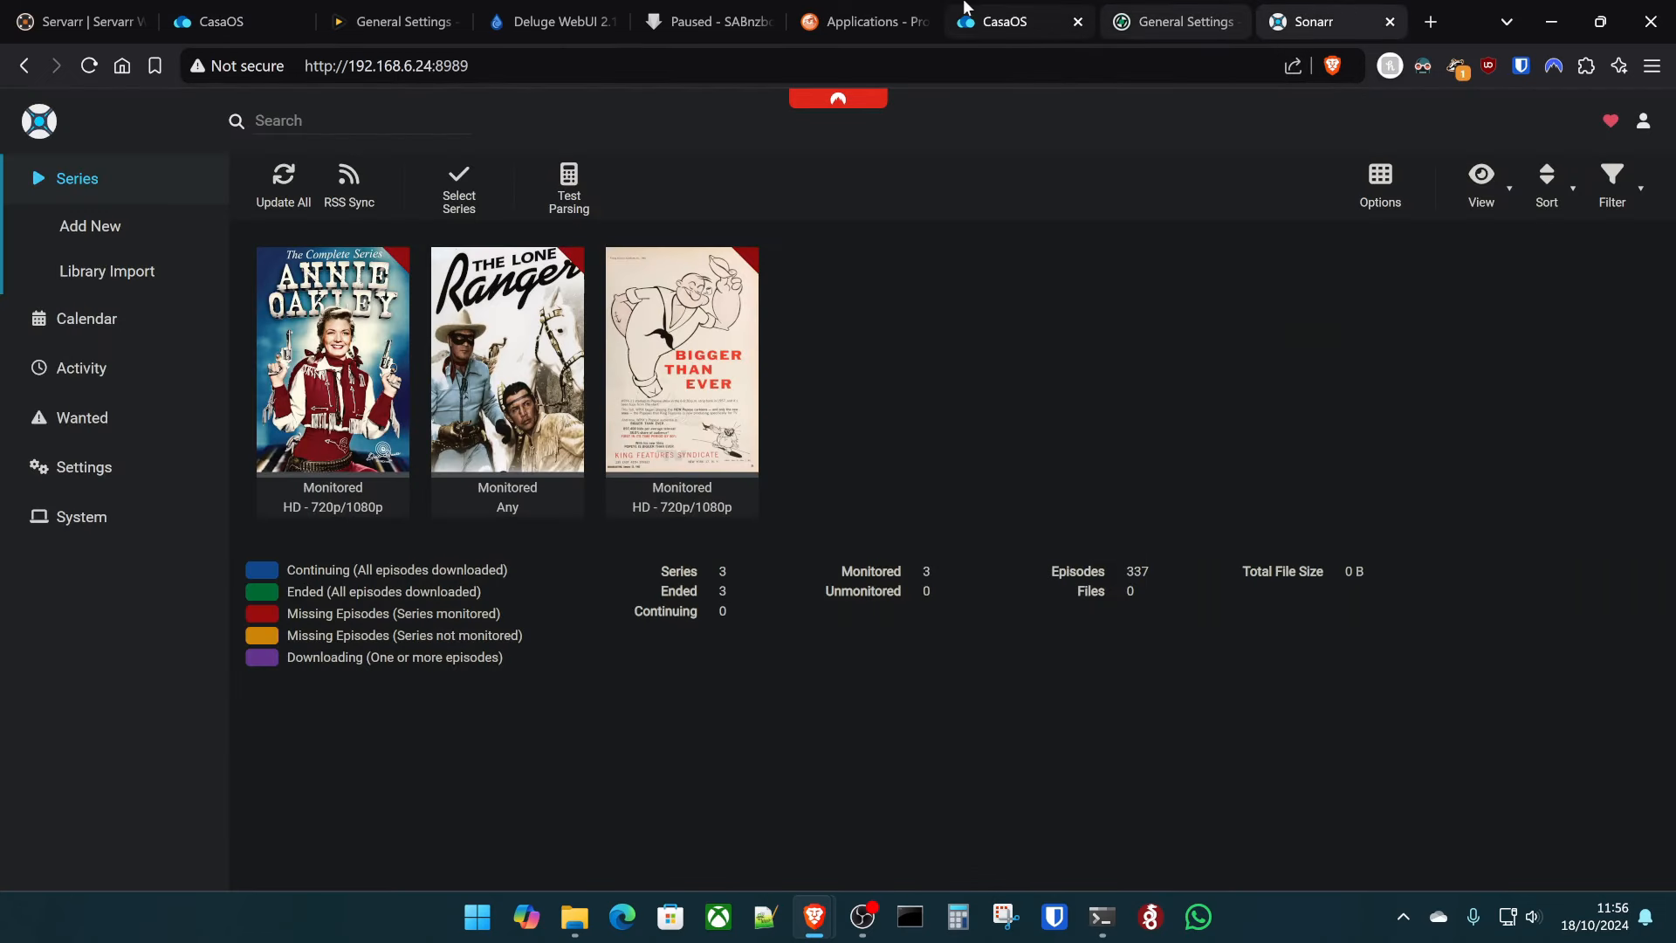
{"action": "left_click", "coordinate": [851, 10]}
{"action": "left_click", "coordinate": [926, 602]}
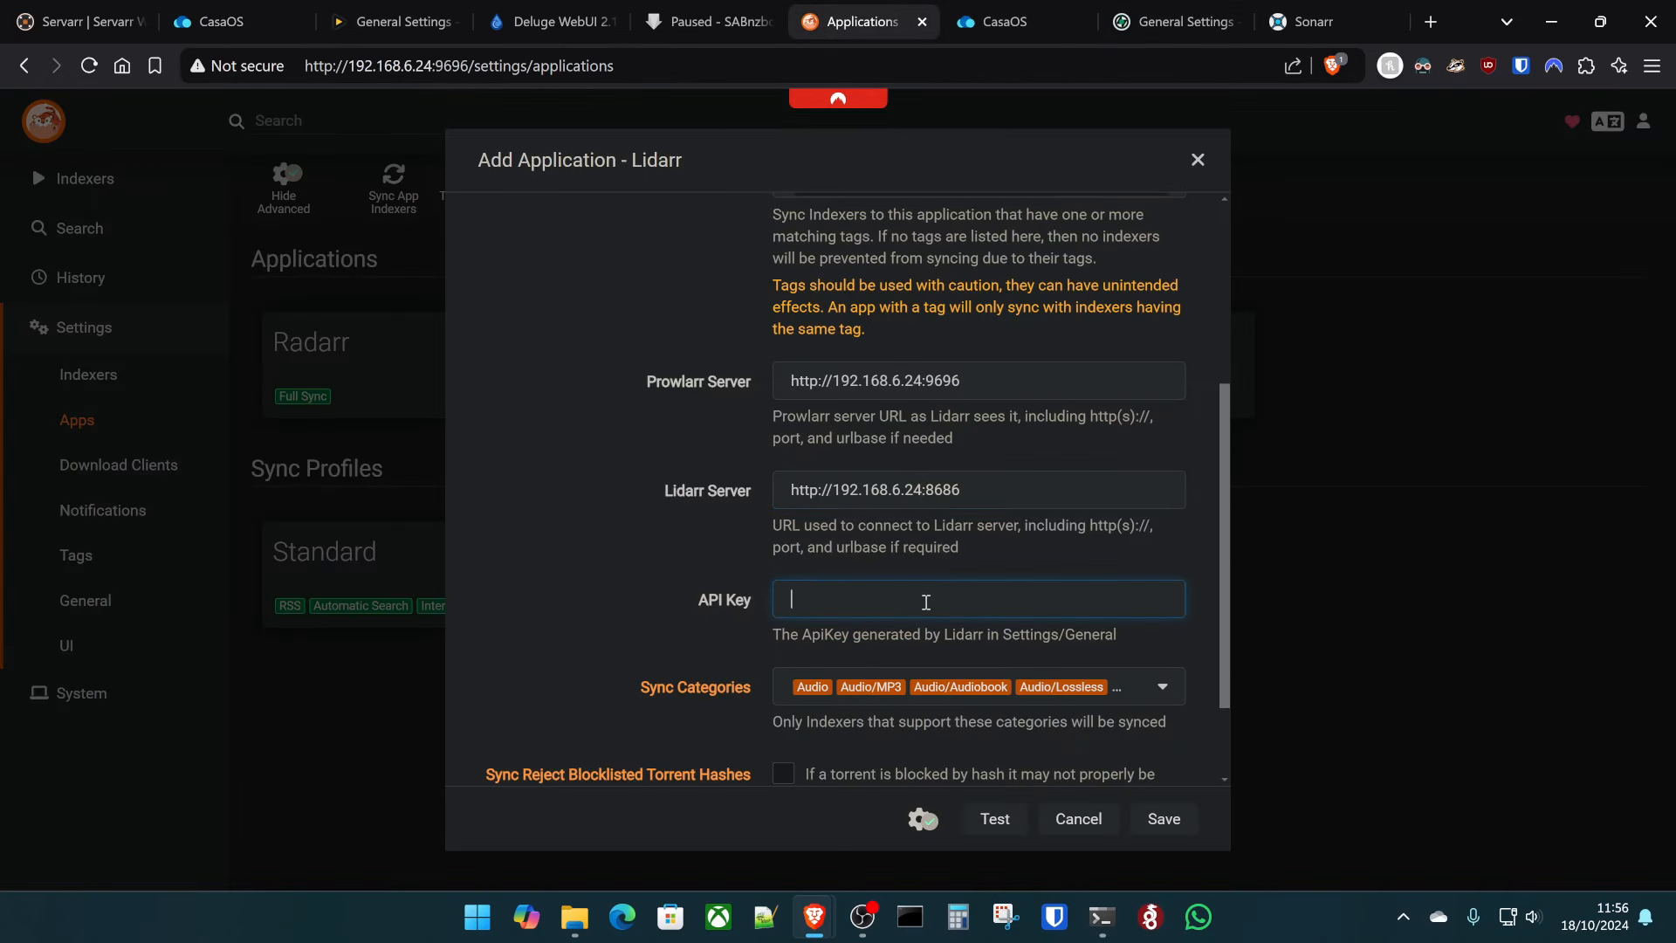
{"action": "key", "text": "ctrl+v"}
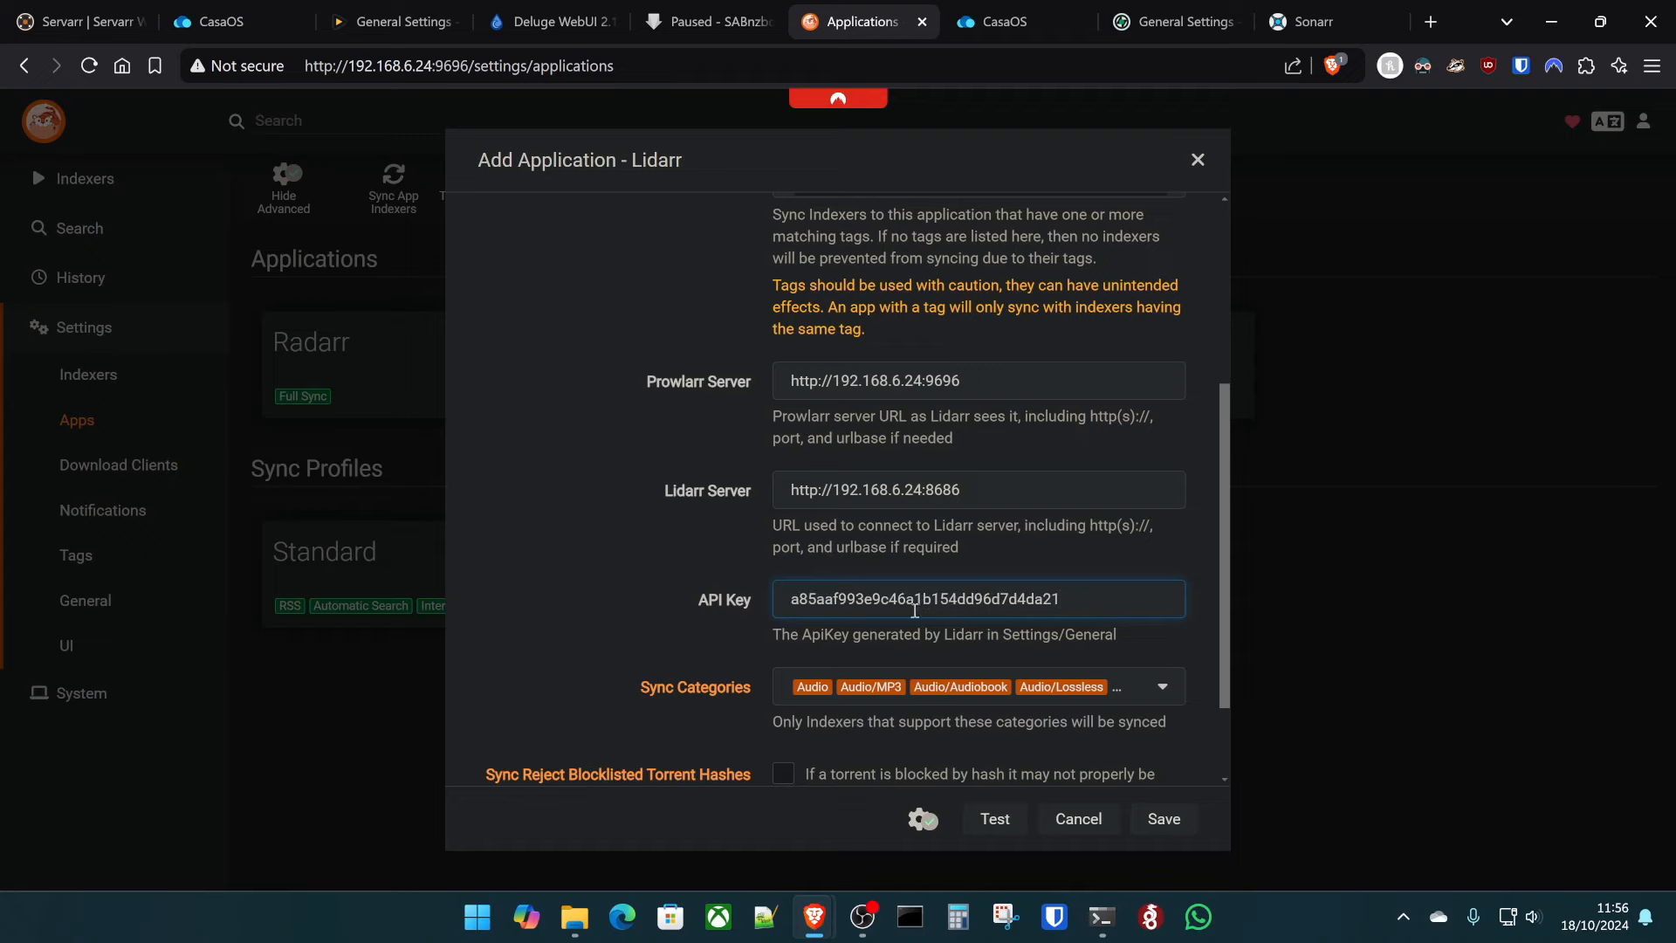
{"action": "left_click", "coordinate": [992, 818]}
- Save Lidarr as a Prowlarr application and sync indexers to all connected apps
{"action": "scroll", "coordinate": [714, 731], "scroll_direction": "down", "scroll_amount": 2}
{"action": "scroll", "coordinate": [637, 628], "scroll_direction": "up", "scroll_amount": 5}
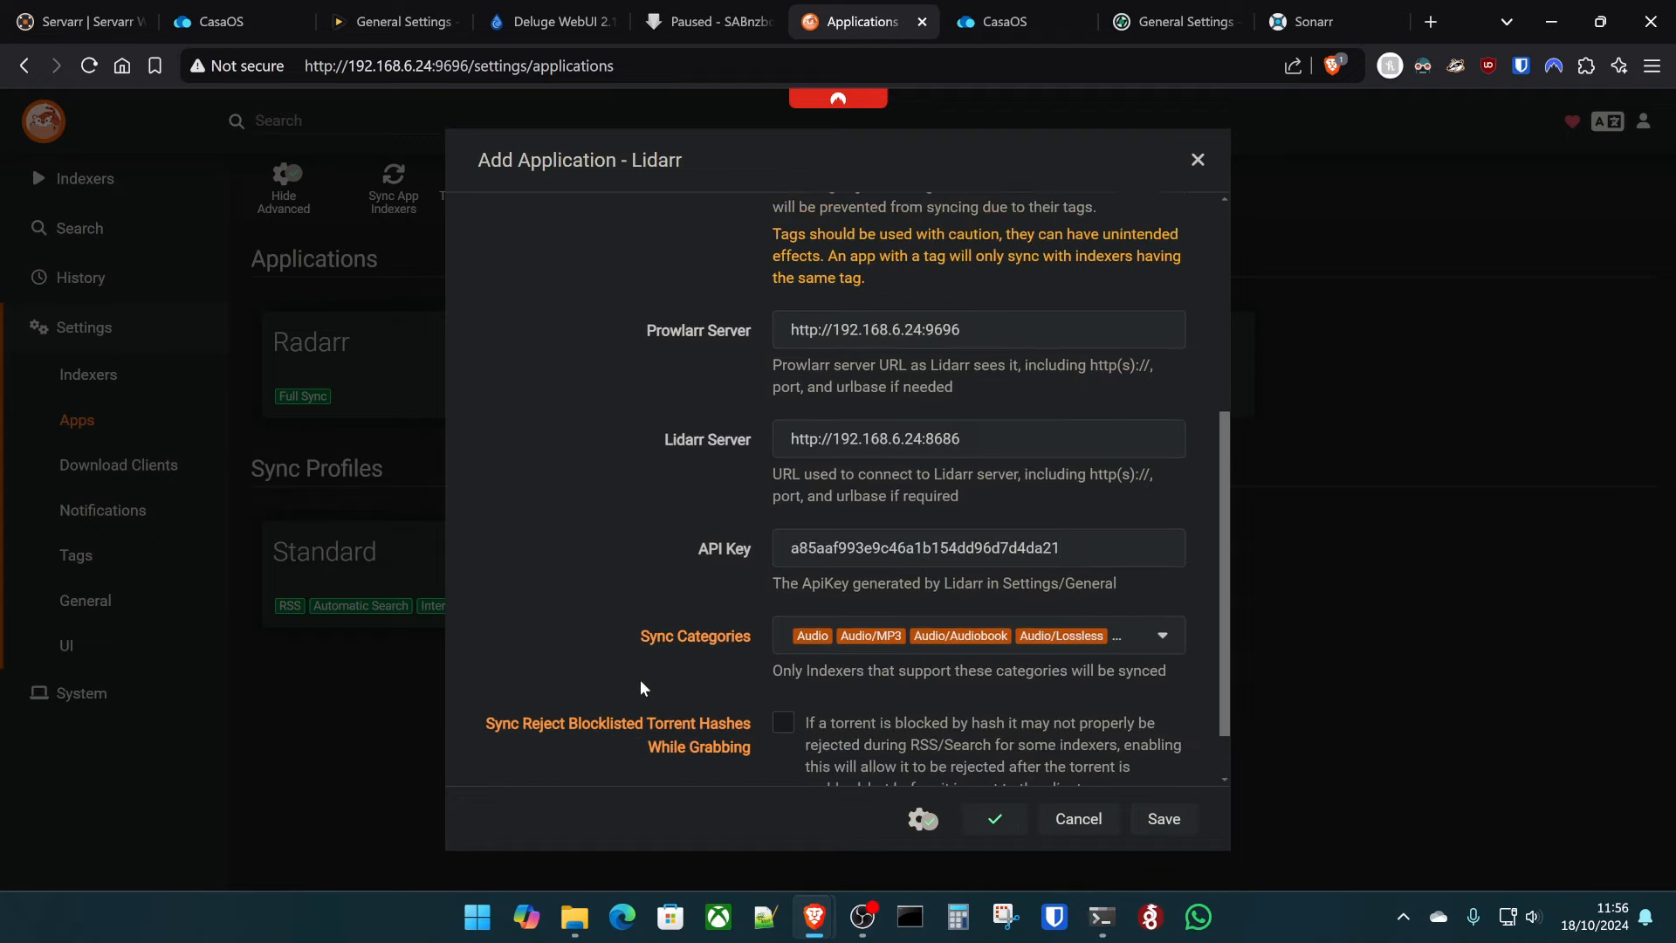
{"action": "scroll", "coordinate": [631, 573], "scroll_direction": "down", "scroll_amount": 5}
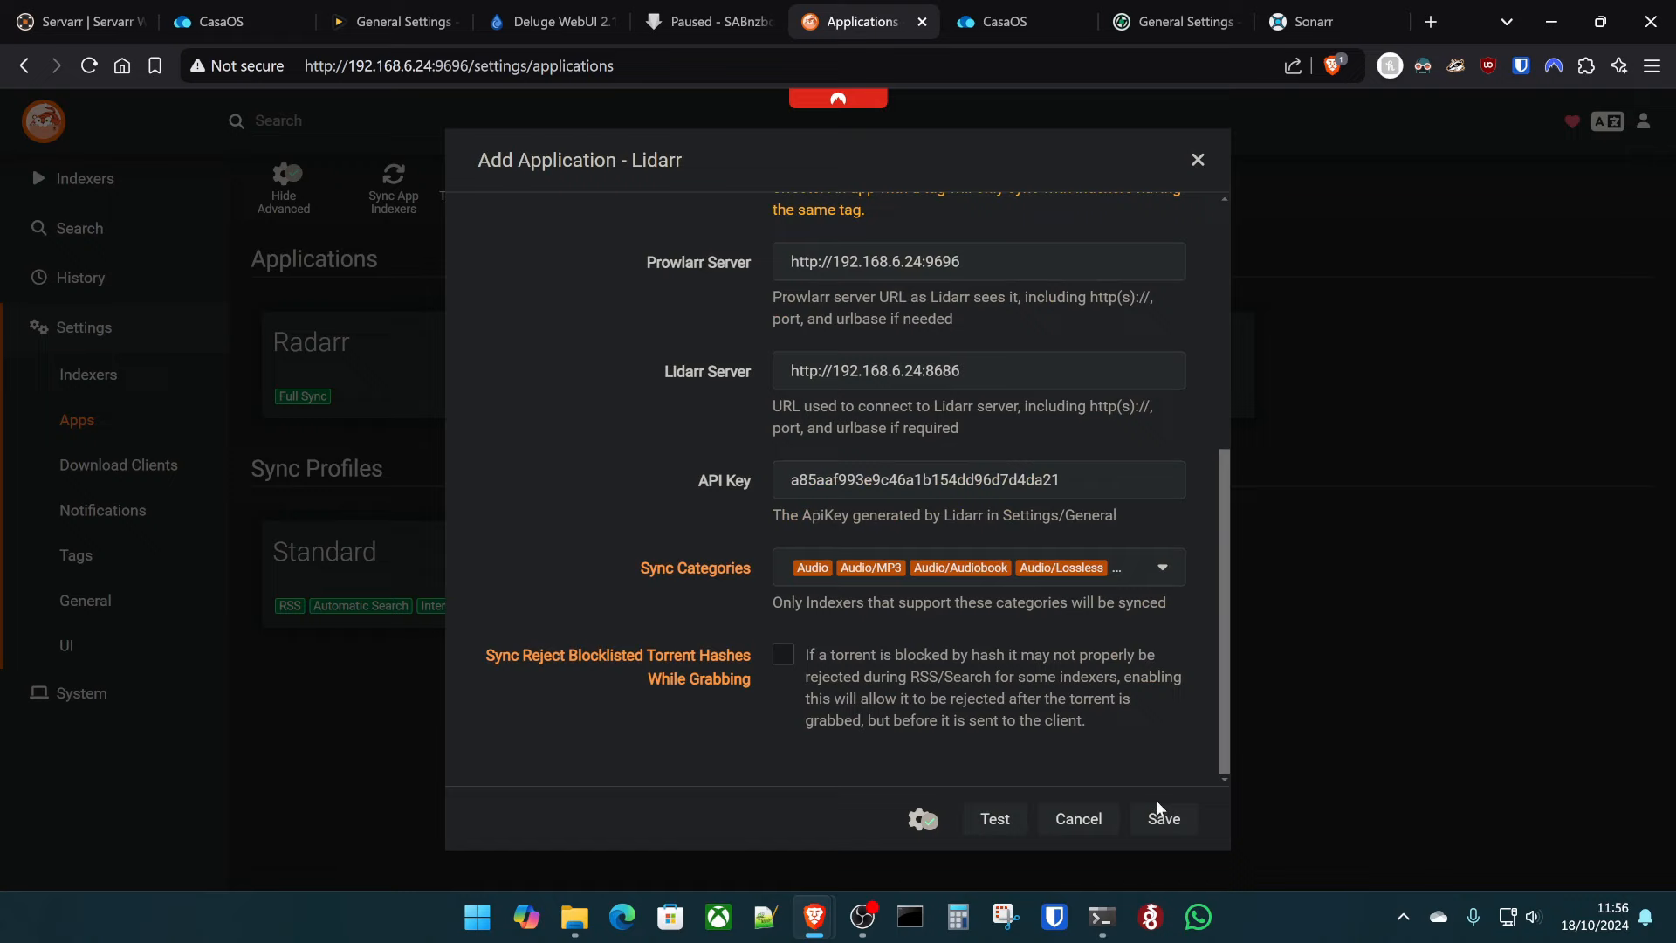
{"action": "left_click", "coordinate": [1156, 804]}
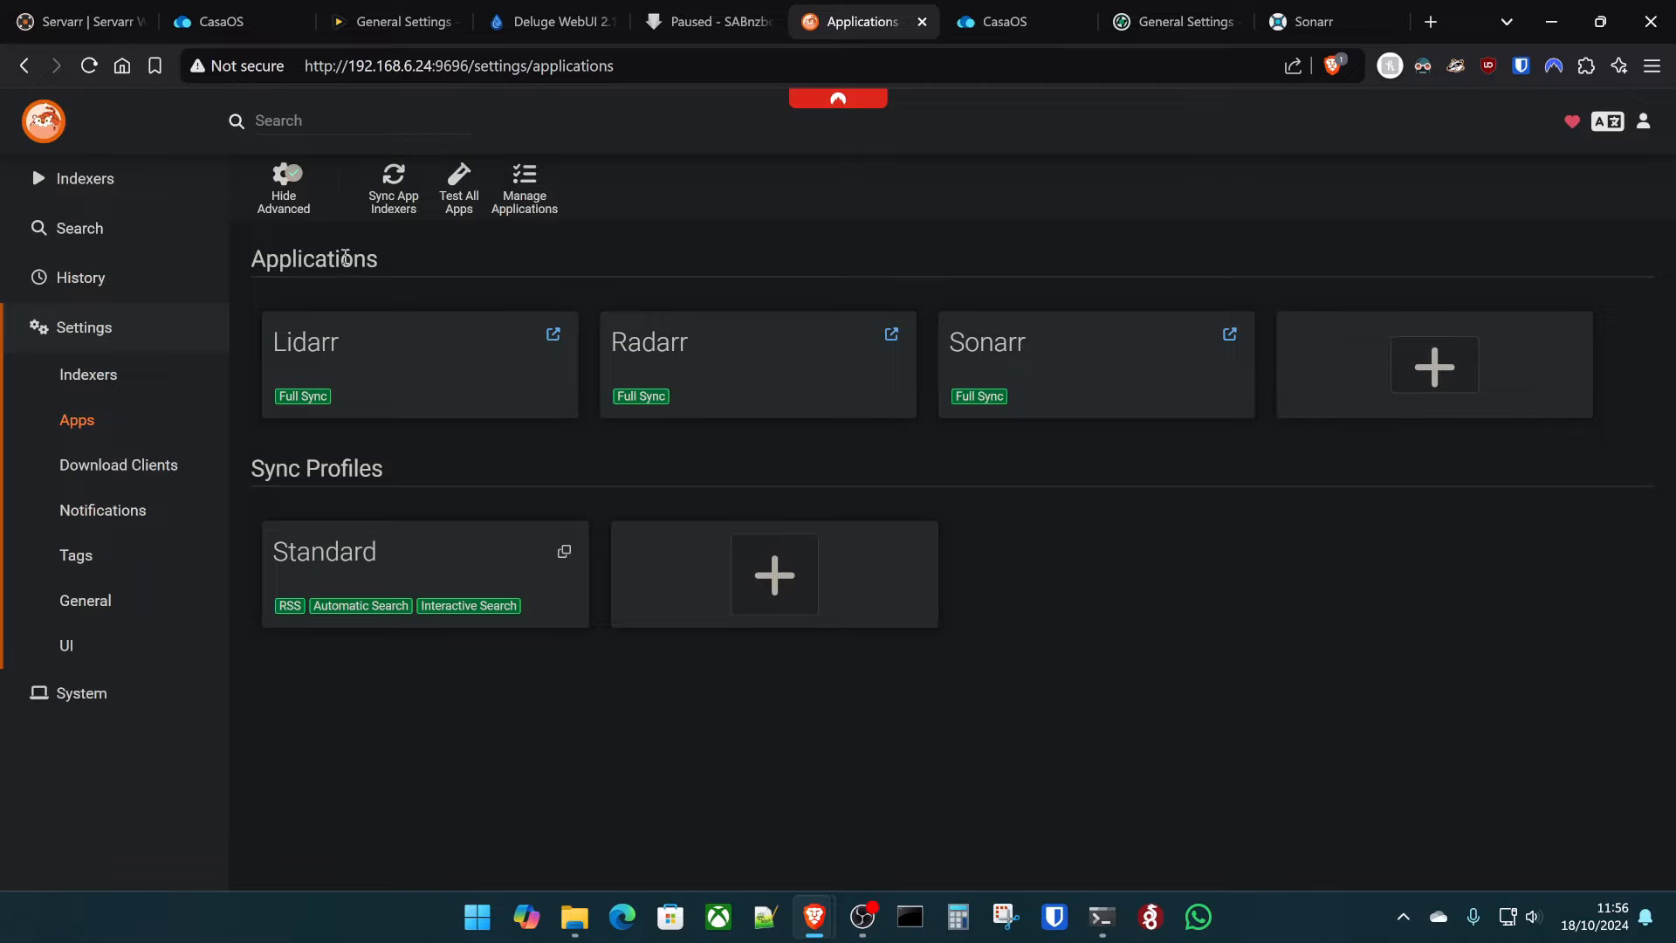
{"action": "left_click", "coordinate": [390, 192]}
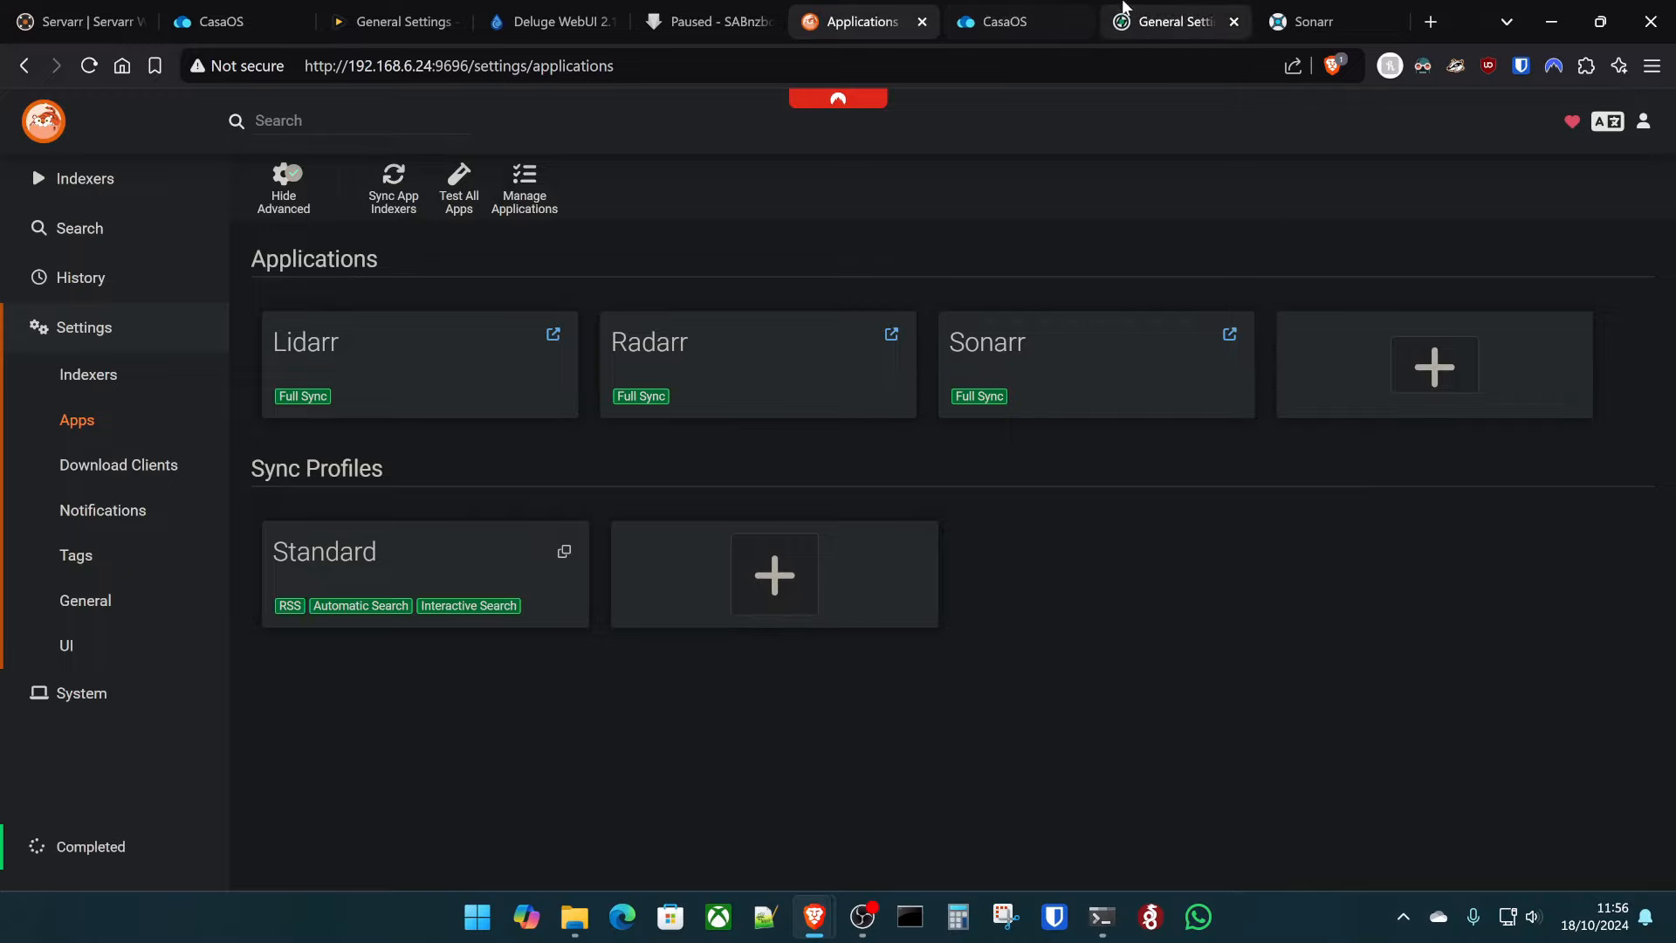
- Start a new SABnzbd download client in Lidarr's Download Clients settings
{"action": "left_click", "coordinate": [1125, 11]}
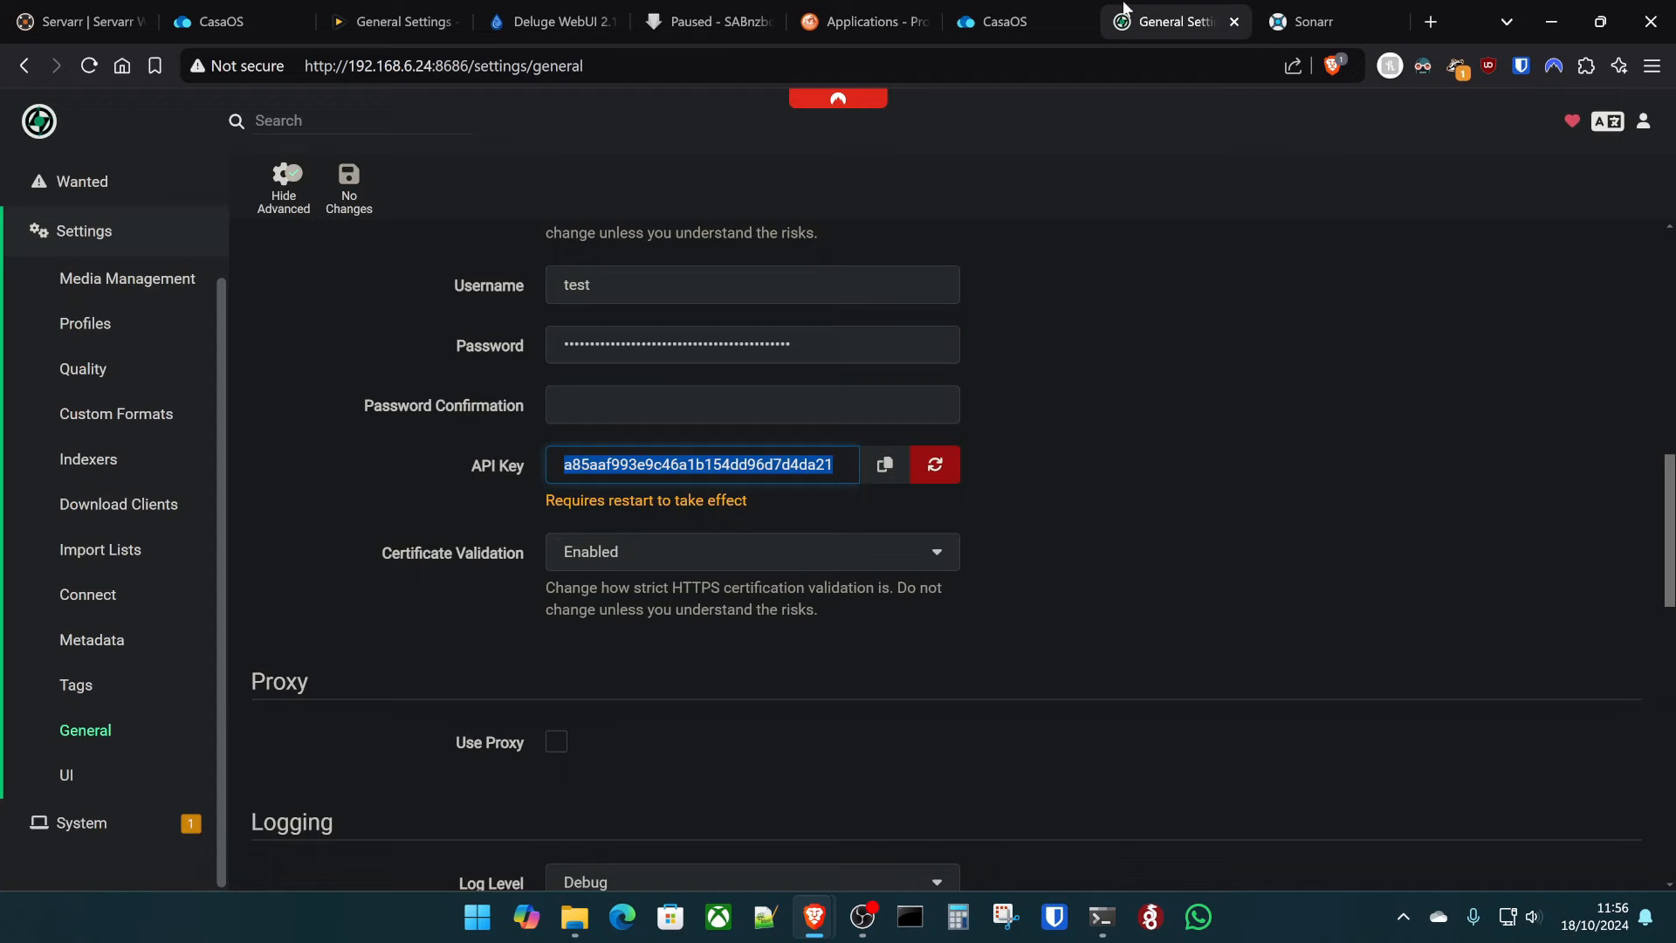
{"action": "left_click", "coordinate": [146, 474]}
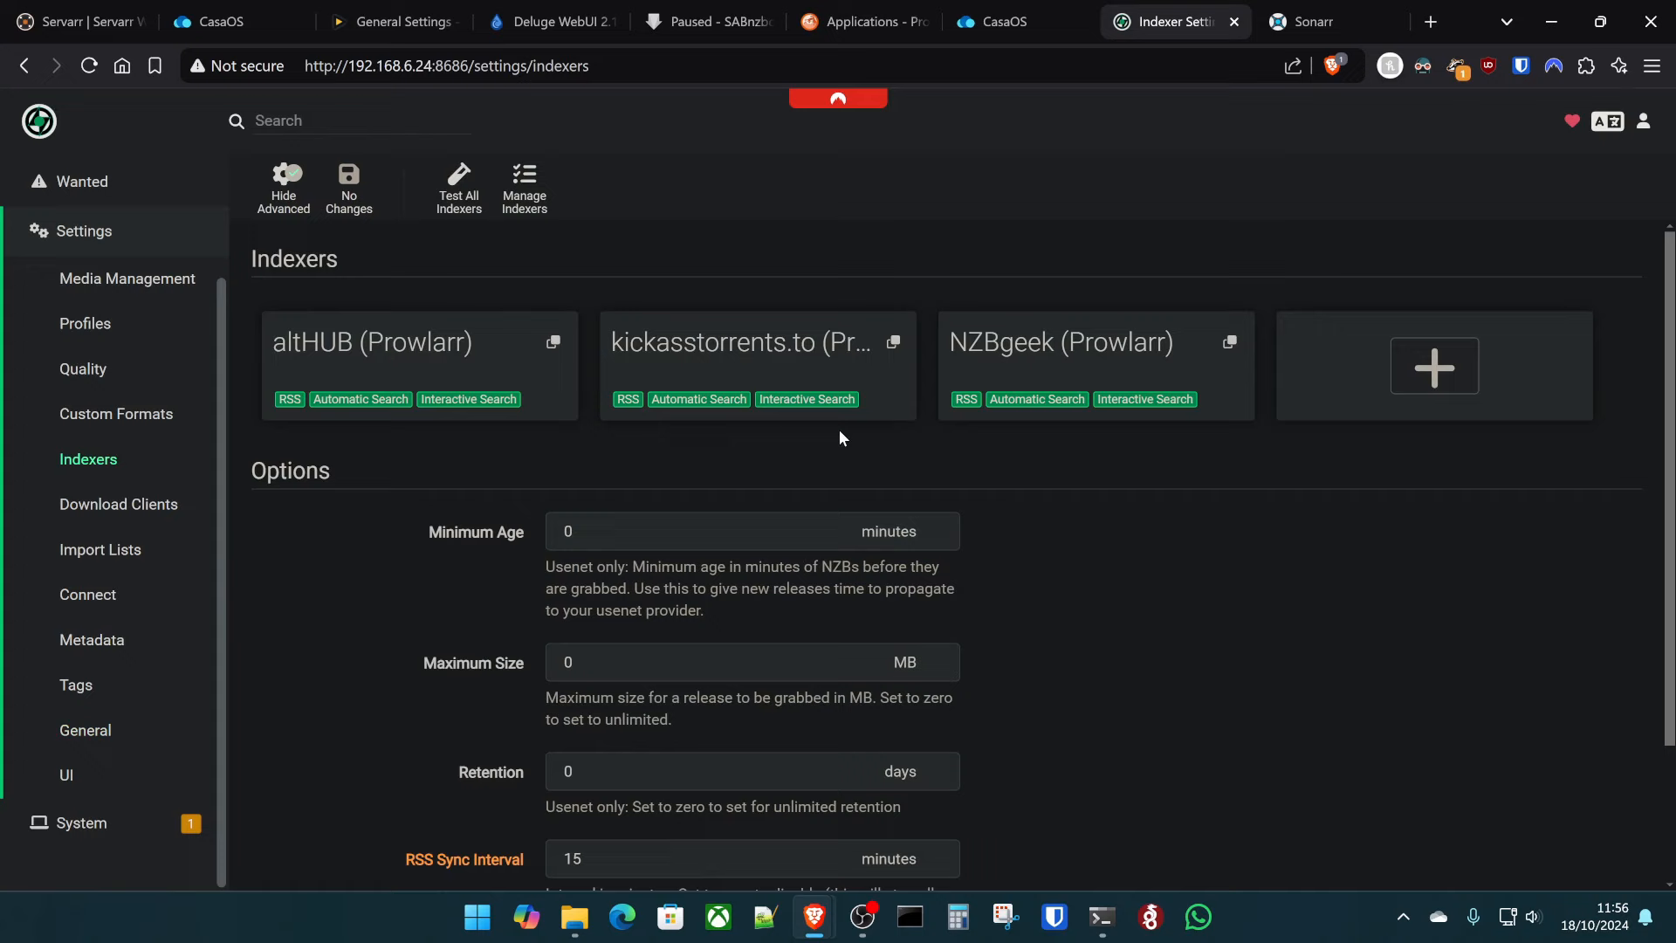
{"action": "left_click", "coordinate": [113, 505]}
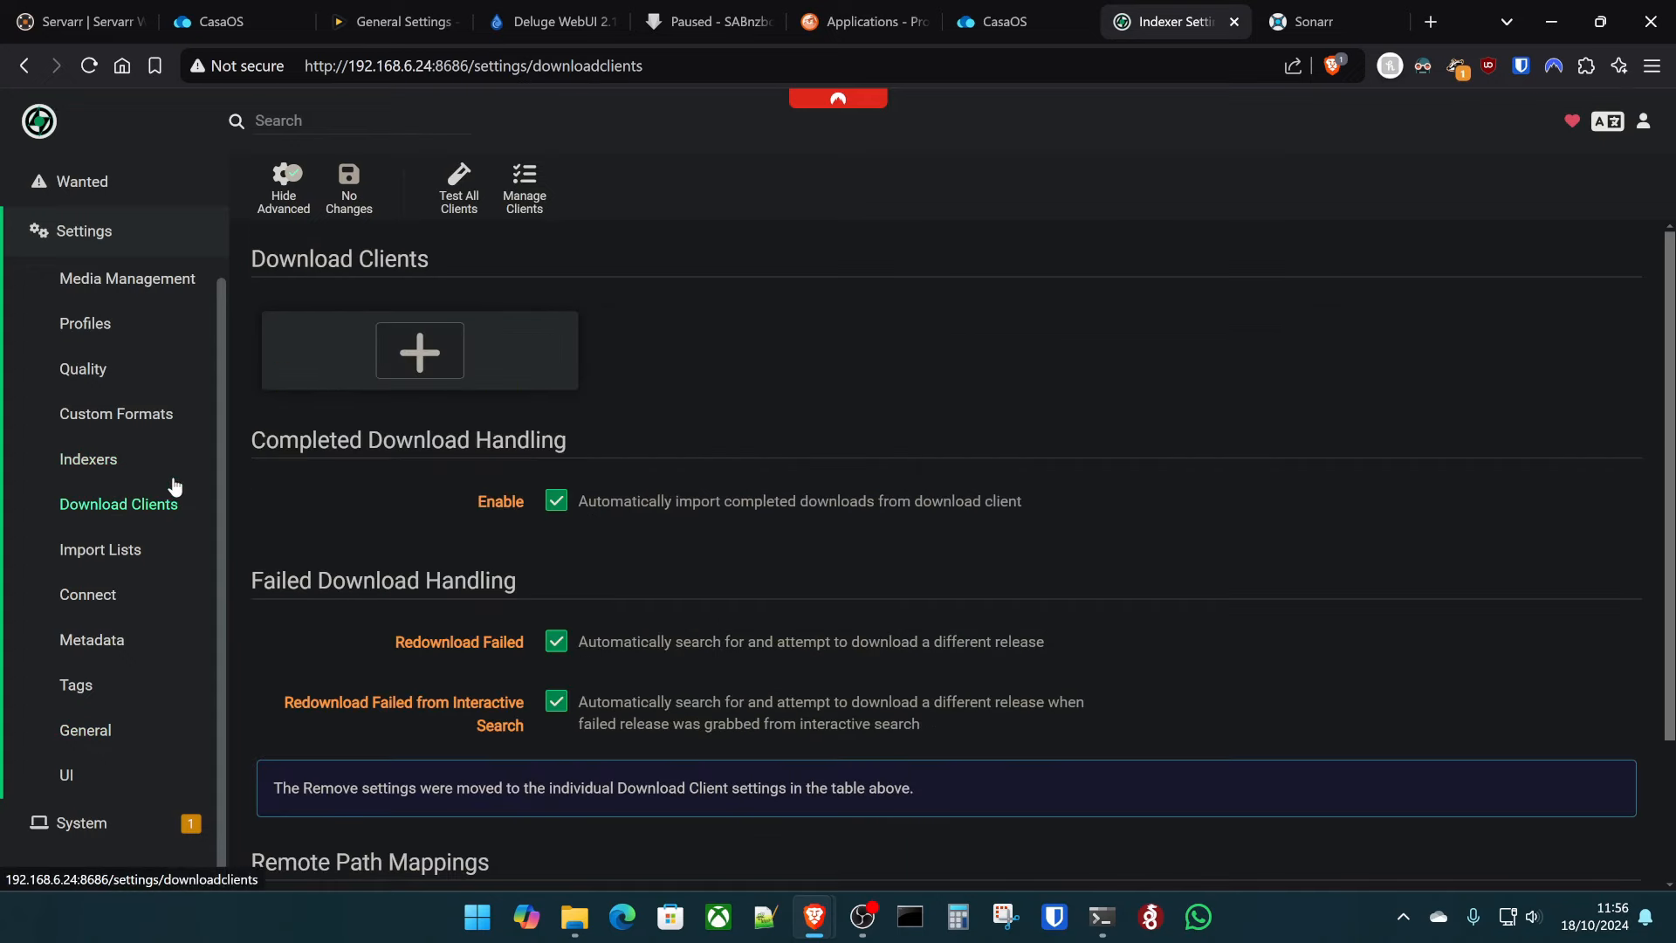
{"action": "left_click", "coordinate": [360, 339]}
{"action": "left_click", "coordinate": [855, 565]}
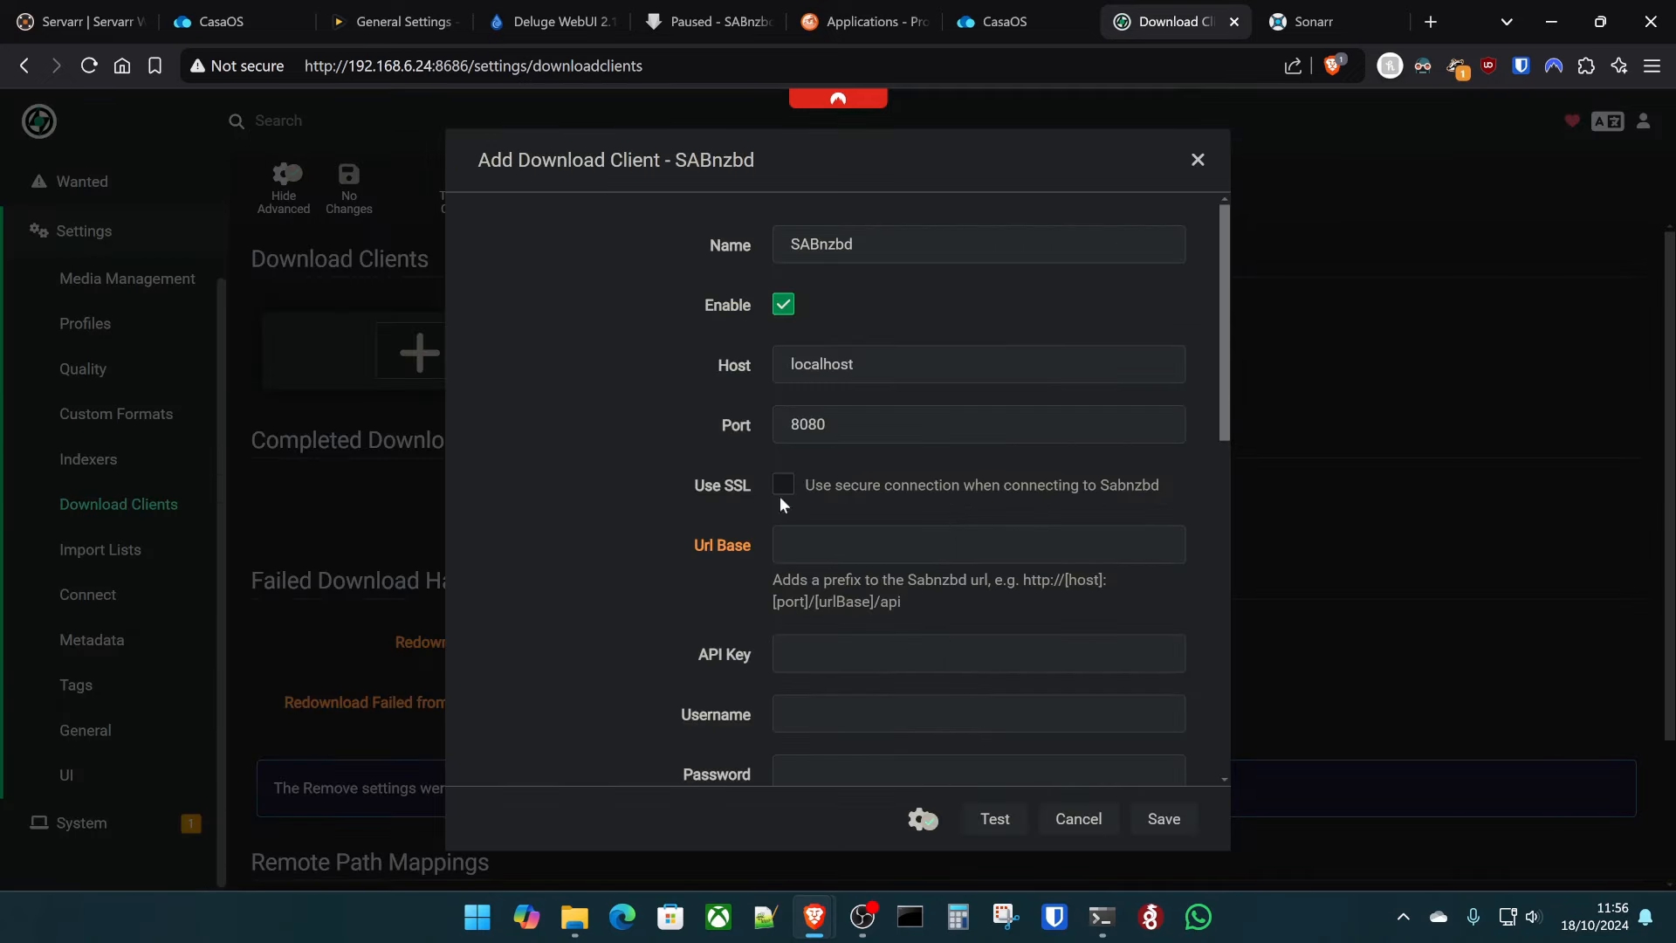
- Set the SABnzbd host to 192.168.6.24 and port to 8282, then unpause SABnzbd's queue
{"action": "double_click", "coordinate": [956, 370]}
{"action": "type", "text": "192."}
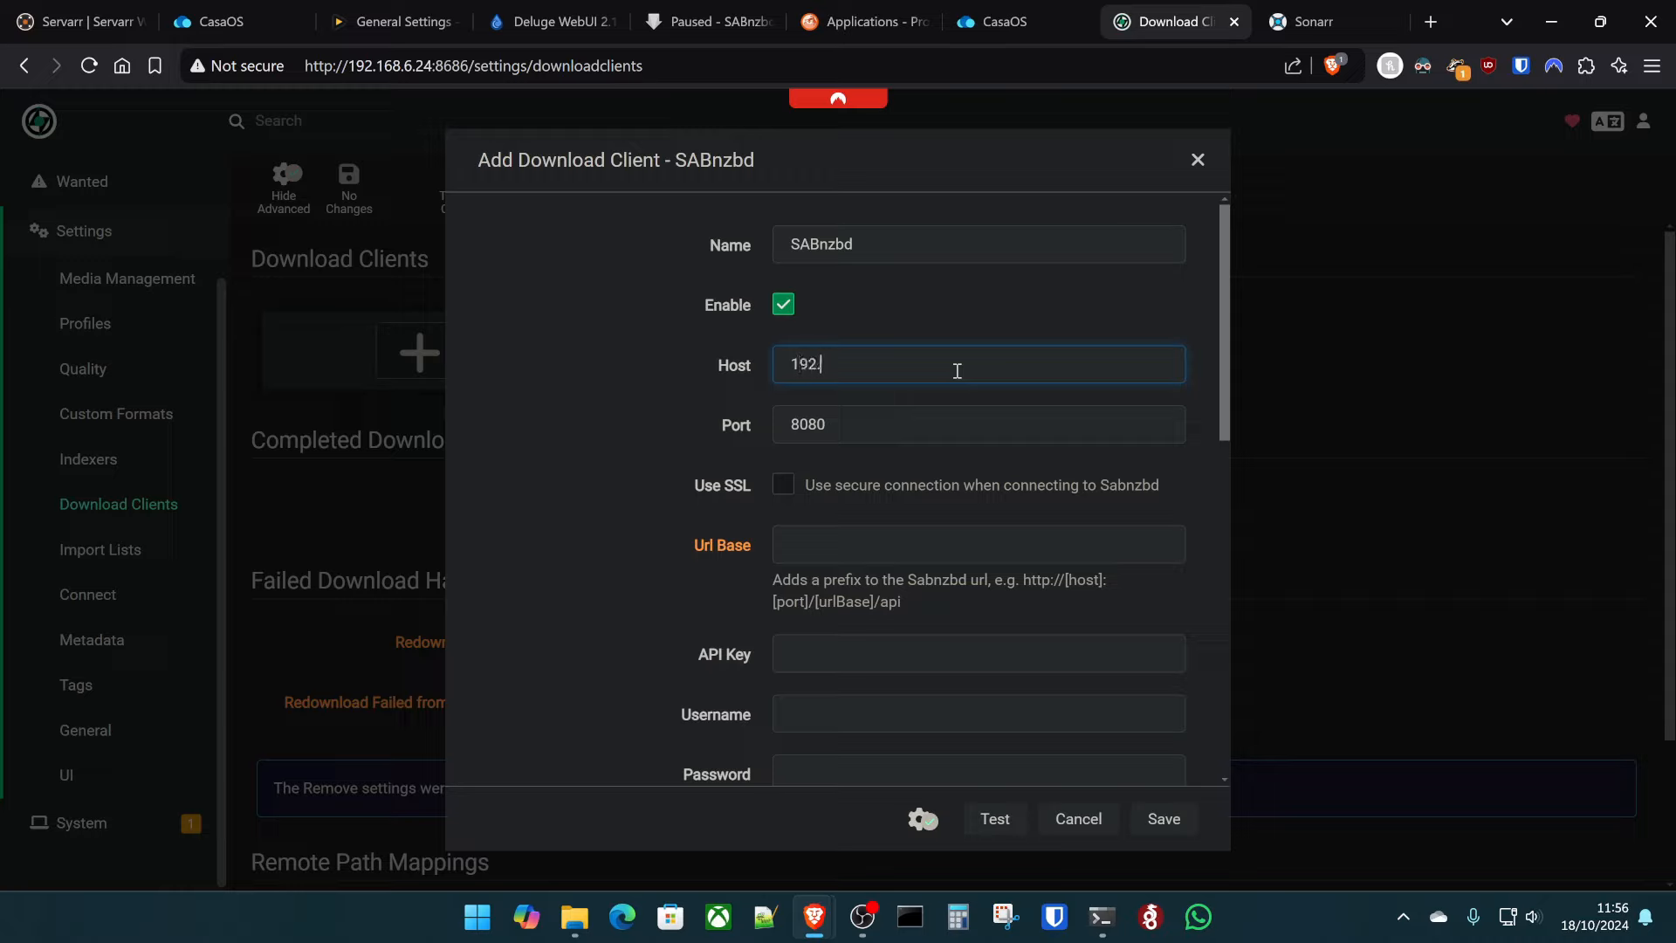
{"action": "type", "text": "168.6.24"}
{"action": "double_click", "coordinate": [853, 422]}
{"action": "type", "text": "8"}
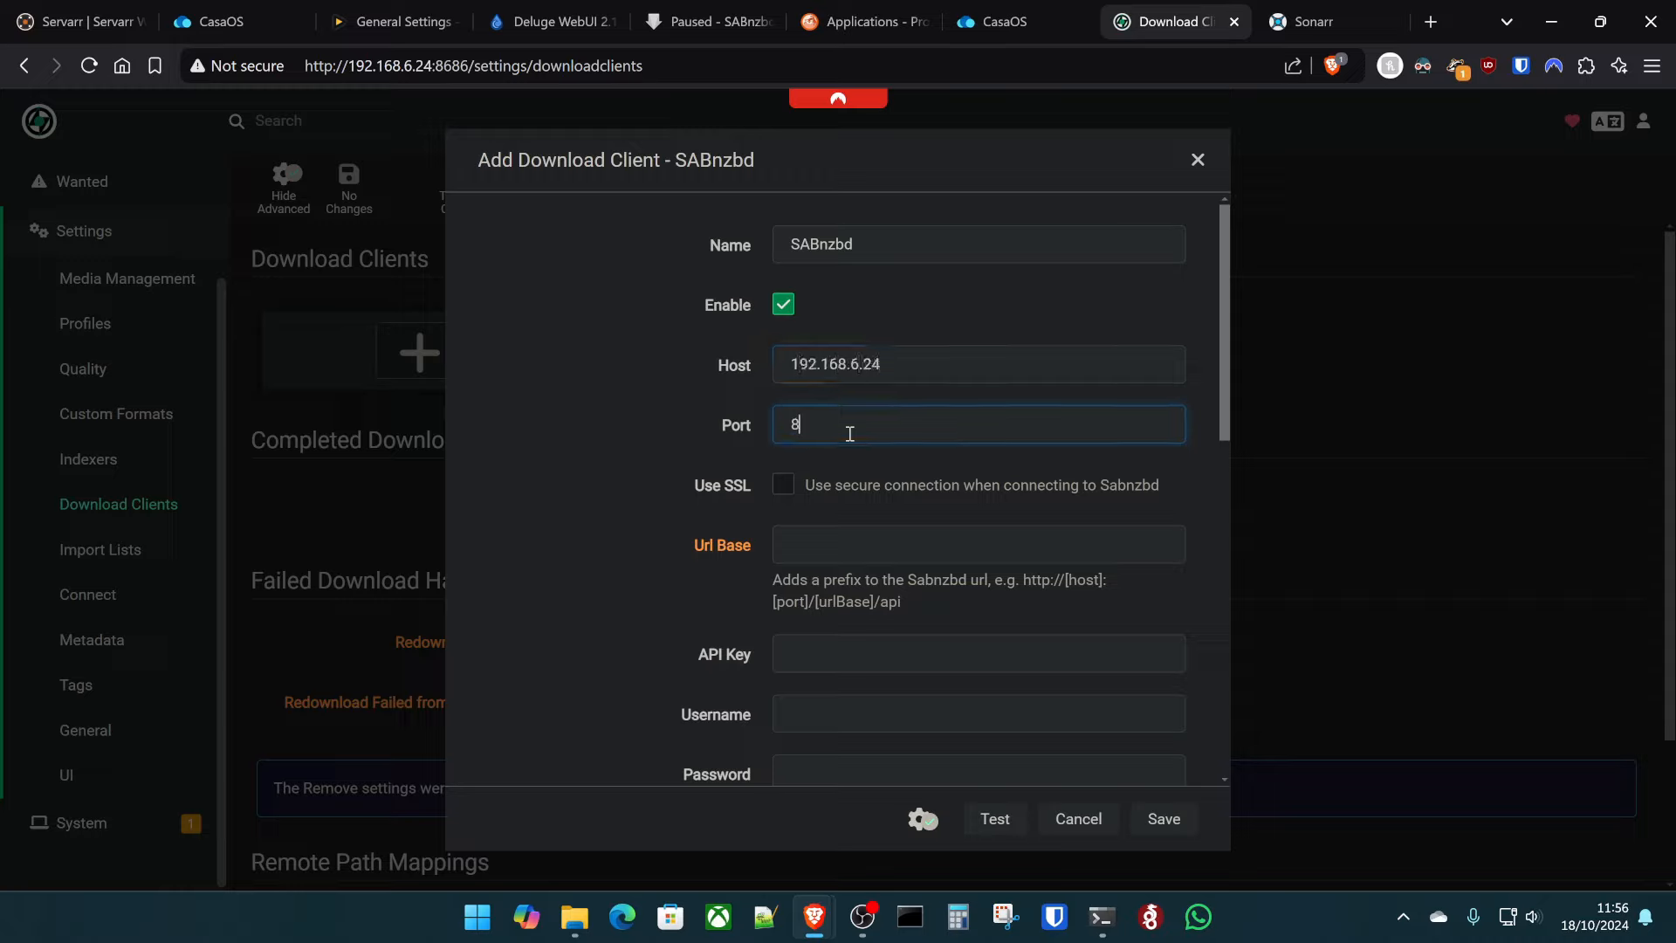
{"action": "type", "text": "282"}
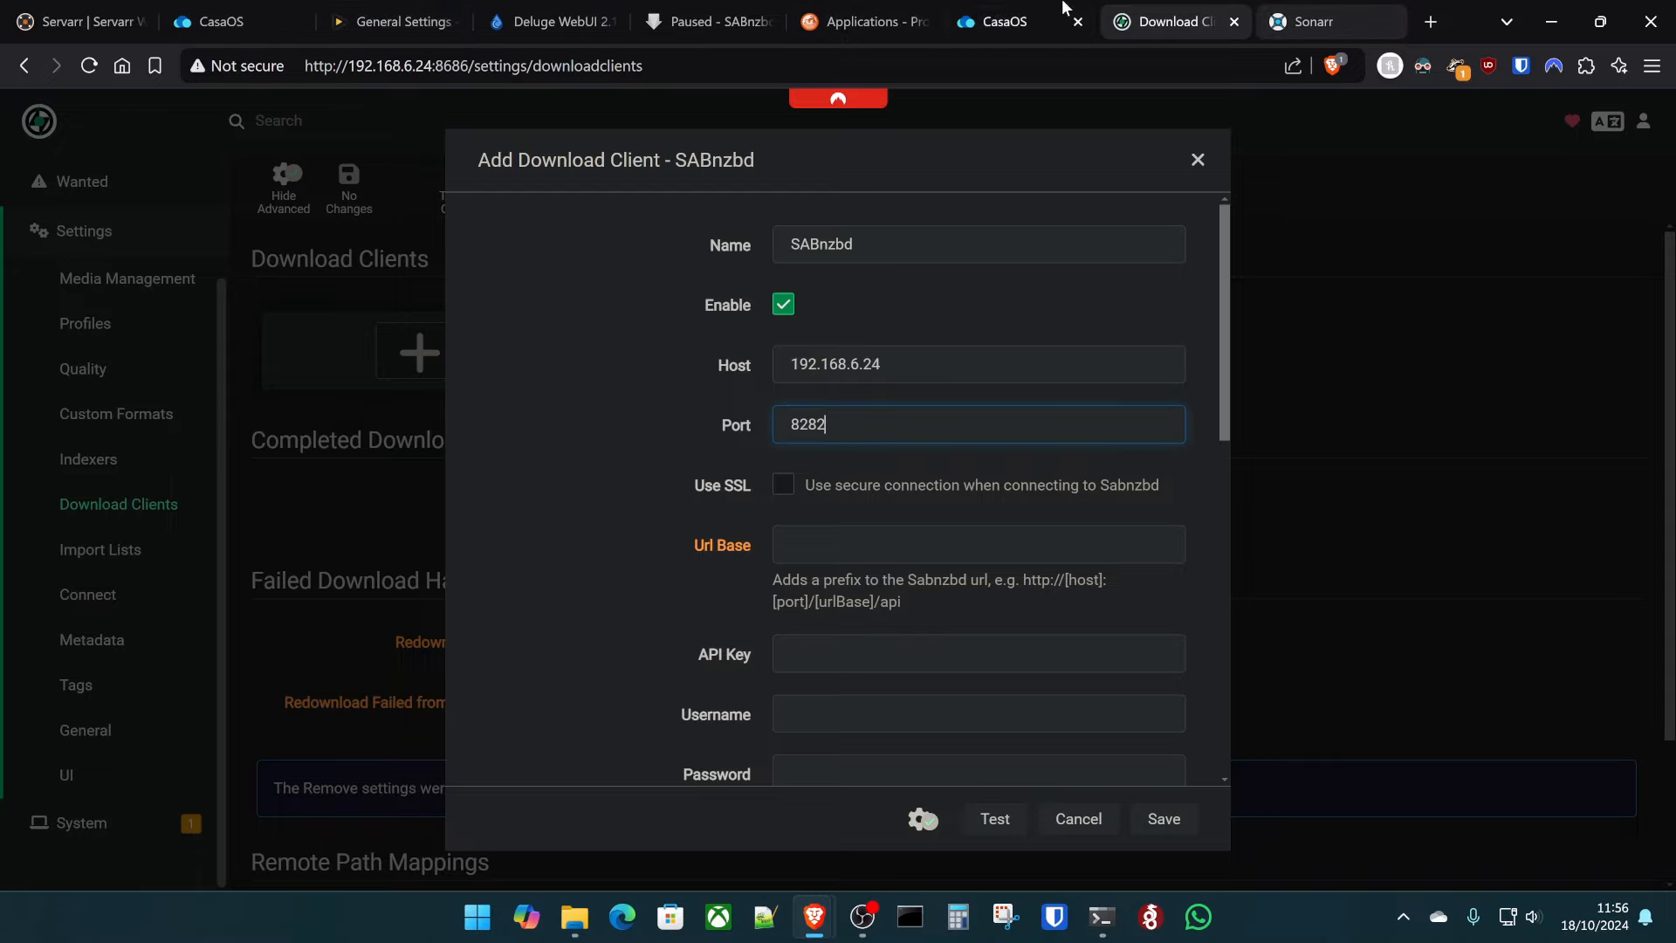
{"action": "left_click", "coordinate": [702, 21]}
{"action": "left_click", "coordinate": [174, 132]}
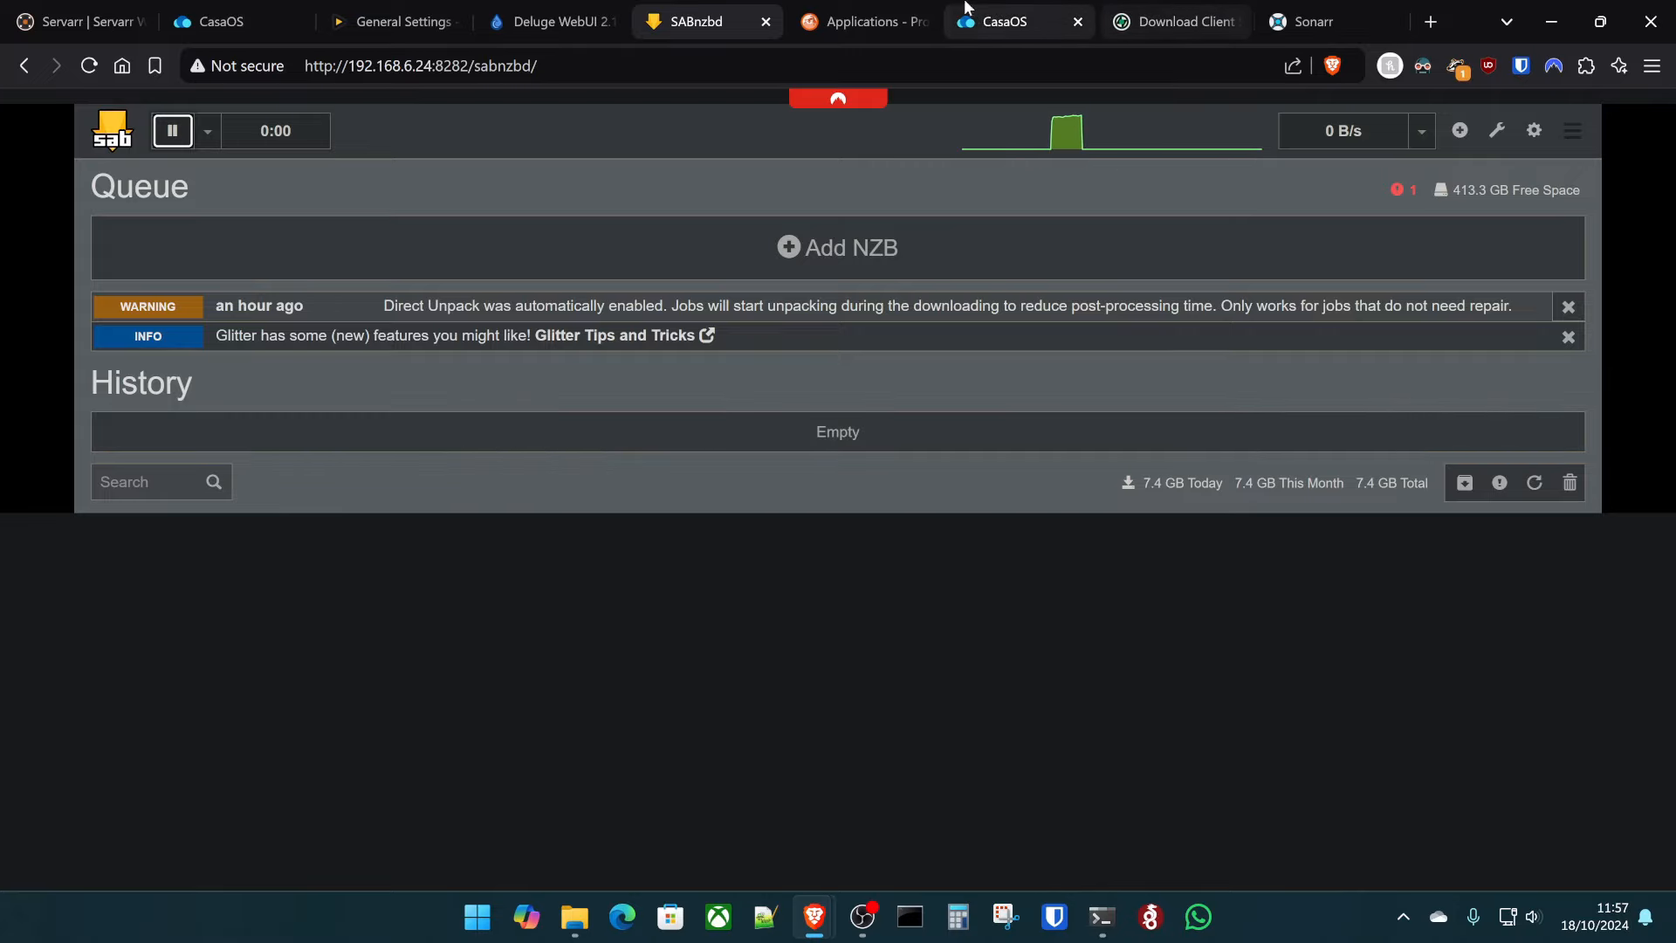
- Copy the API key from SABnzbd's Config > General page
{"action": "left_click", "coordinate": [1195, 7]}
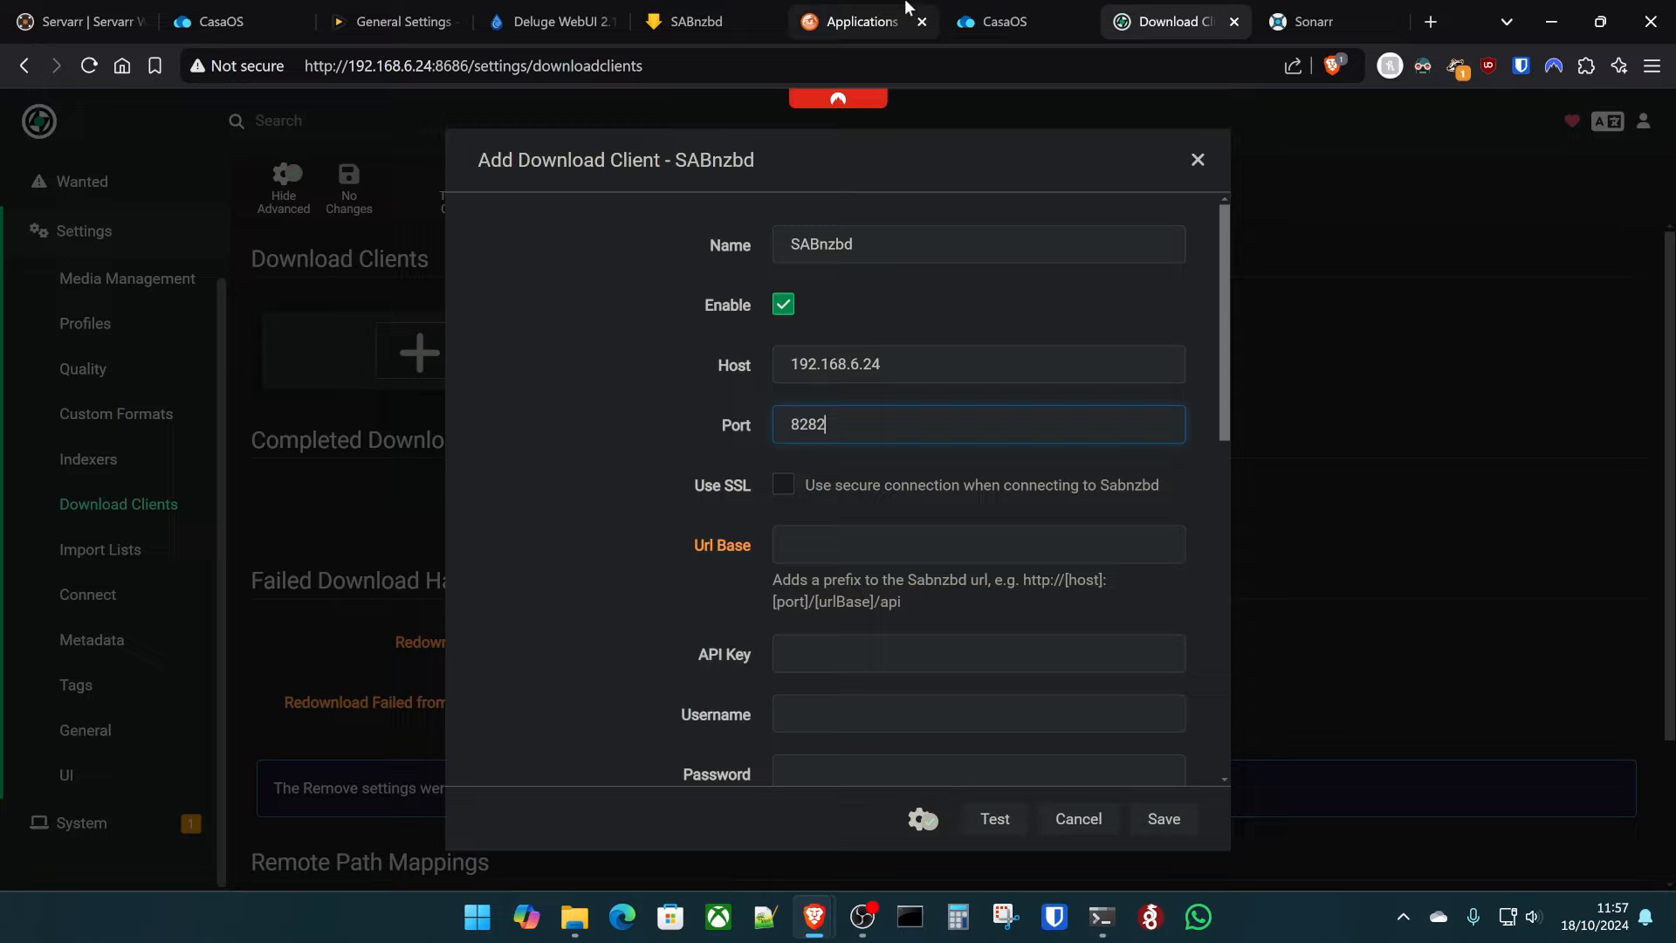
{"action": "left_click", "coordinate": [695, 21]}
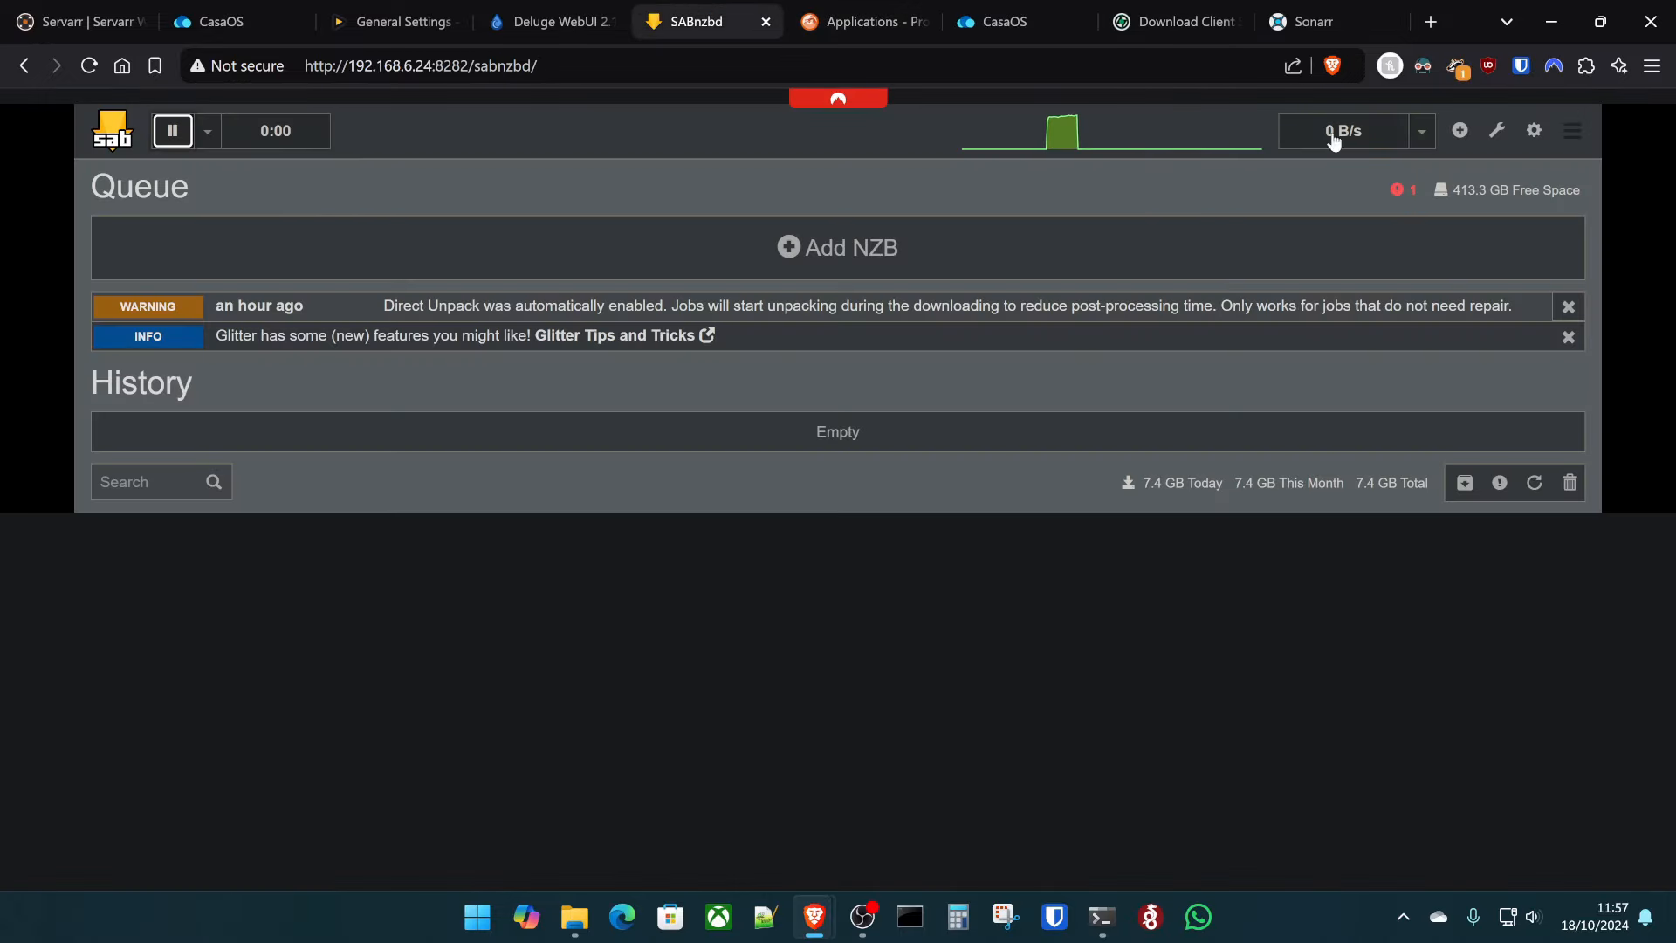
{"action": "left_click", "coordinate": [1533, 130]}
{"action": "left_click", "coordinate": [319, 129]}
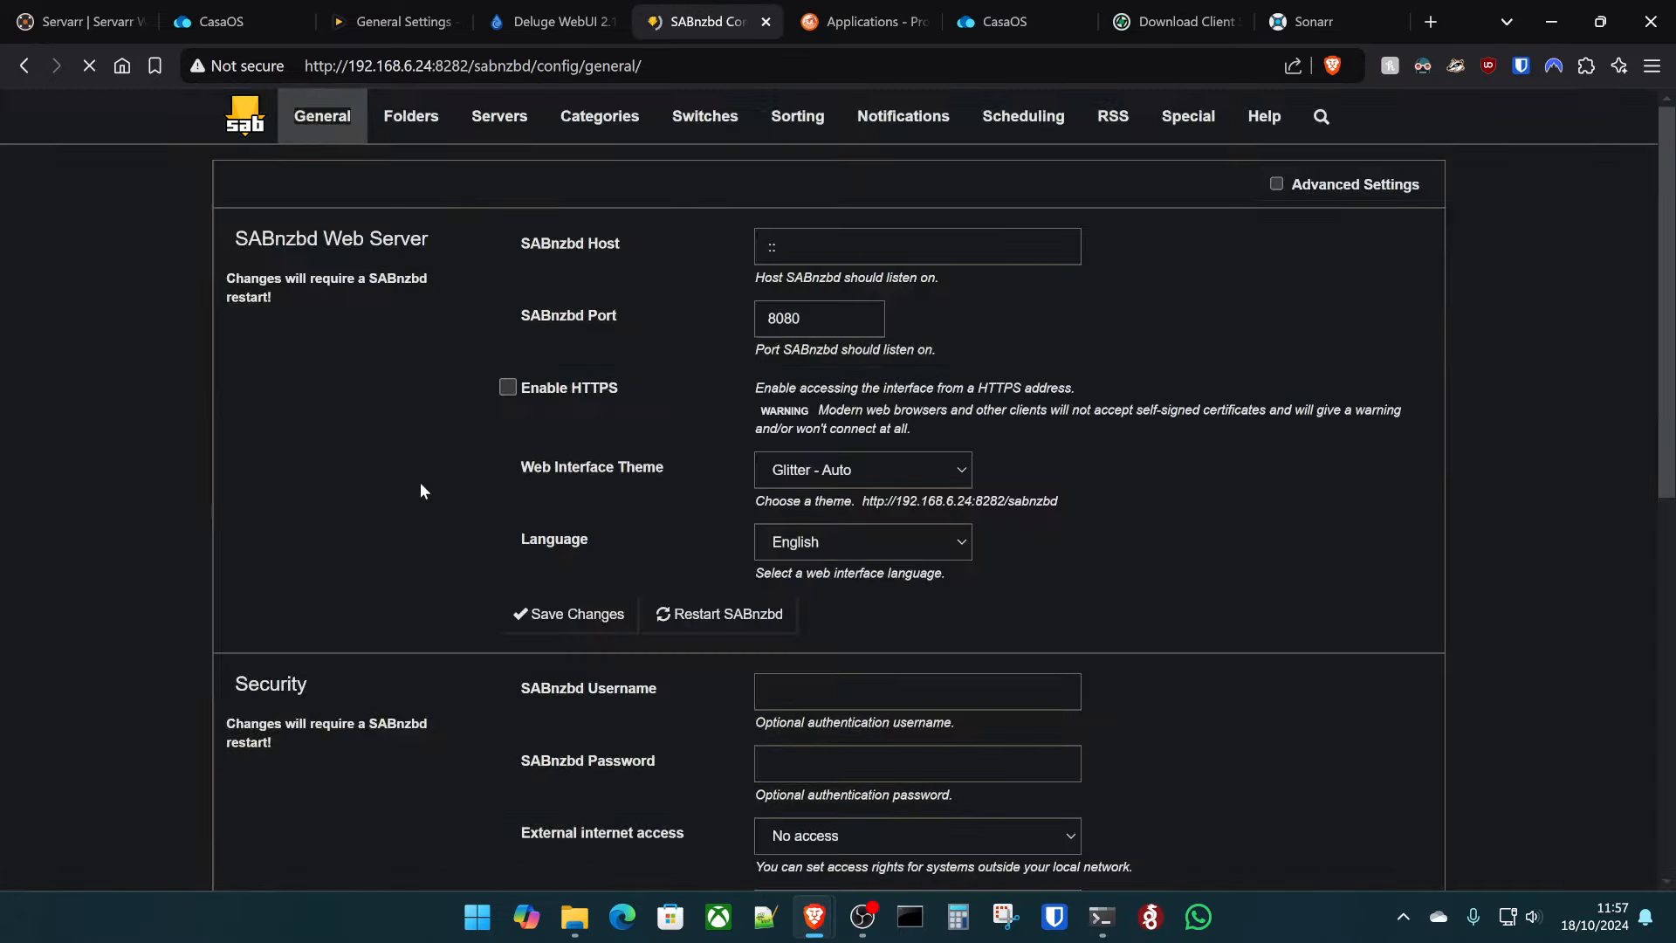
{"action": "scroll", "coordinate": [420, 481], "scroll_direction": "down", "scroll_amount": 5}
{"action": "double_click", "coordinate": [907, 581]}
{"action": "key", "text": "ctrl+c"}
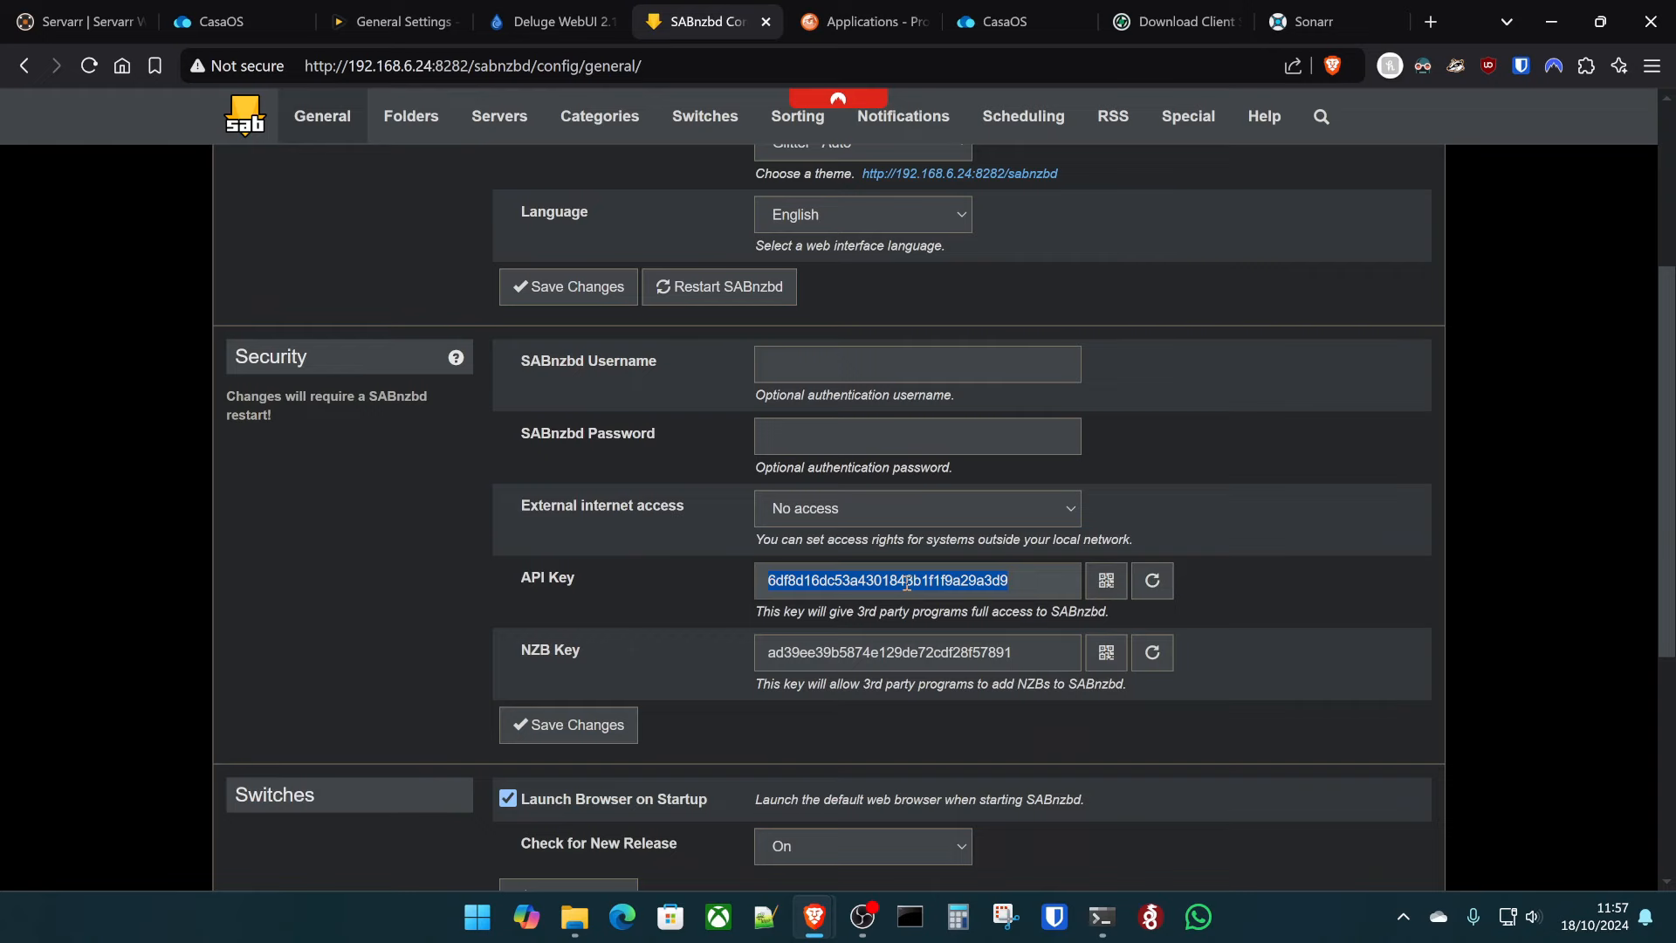
- Paste SABnzbd's API key into Lidarr's SABnzbd client form and test the connection
{"action": "left_click", "coordinate": [864, 21]}
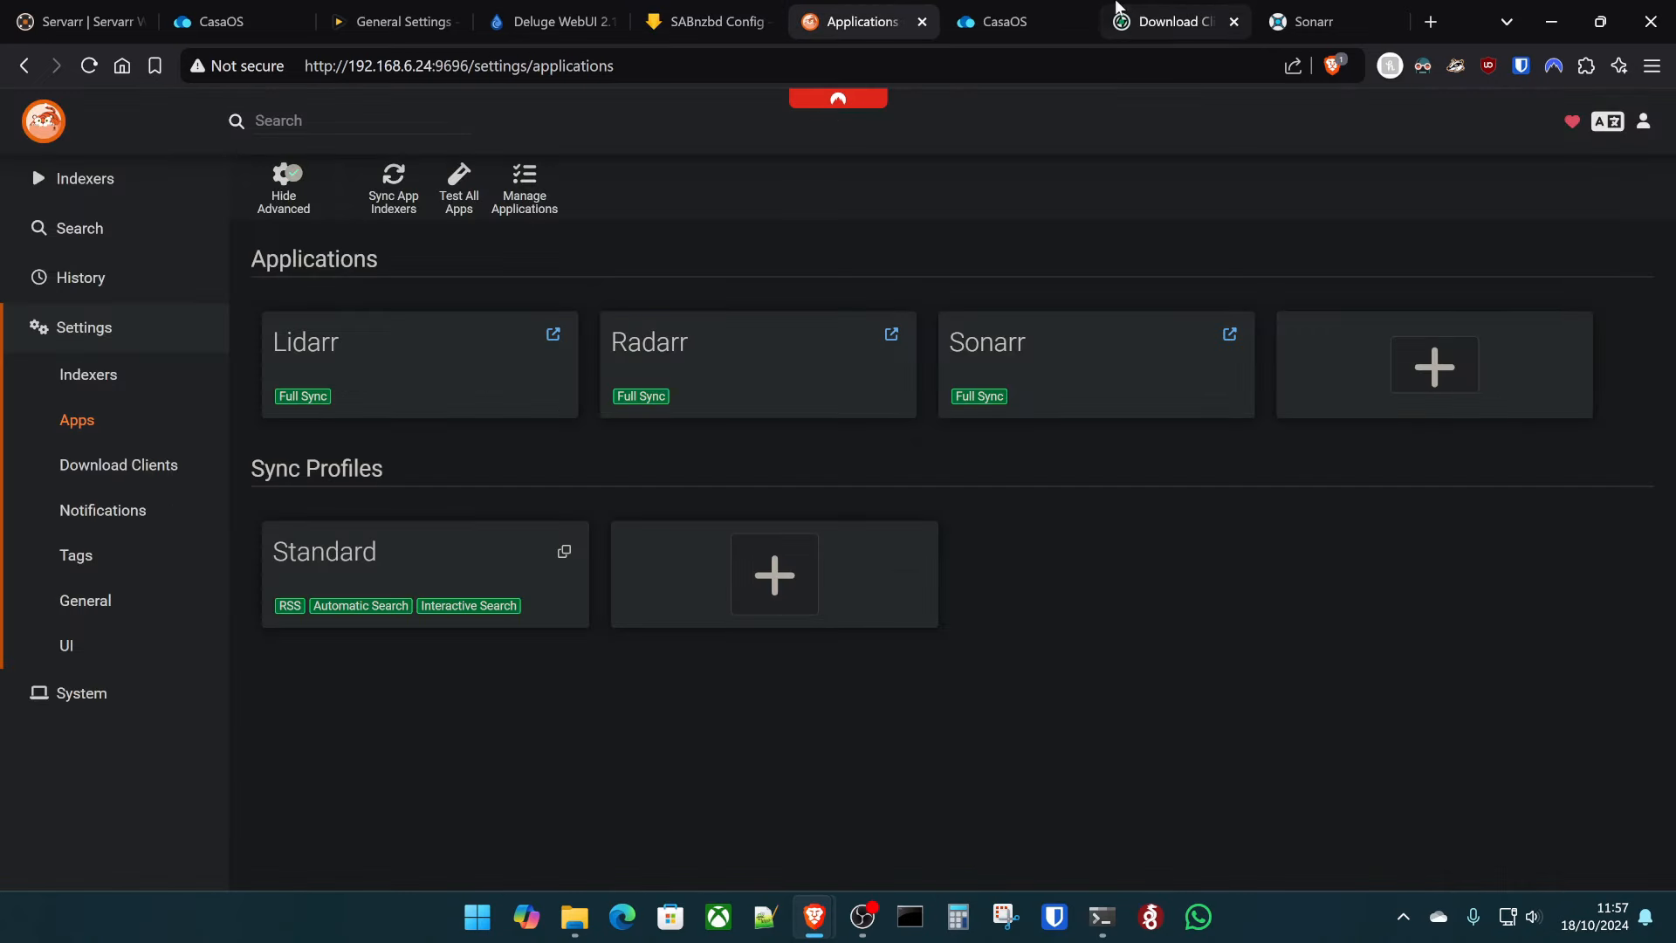
{"action": "left_click", "coordinate": [1118, 9]}
{"action": "left_click", "coordinate": [873, 554]}
{"action": "left_click", "coordinate": [832, 649]}
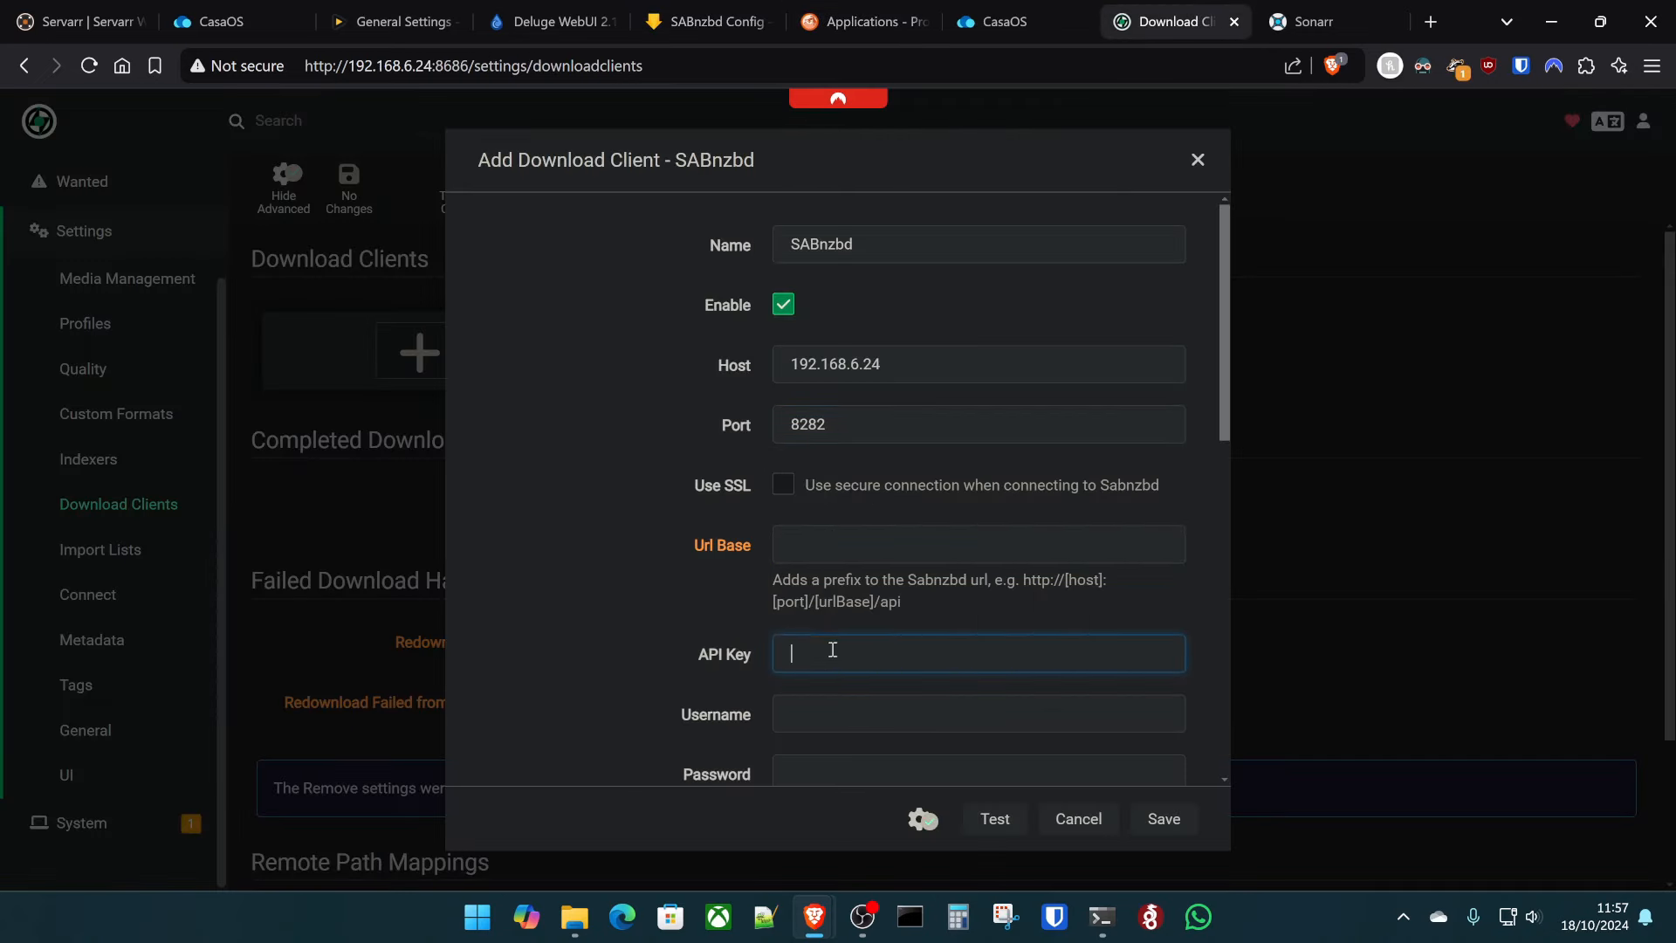
{"action": "key", "text": "ctrl+v"}
{"action": "left_click", "coordinate": [1004, 819]}
{"action": "scroll", "coordinate": [949, 630], "scroll_direction": "down", "scroll_amount": 1}
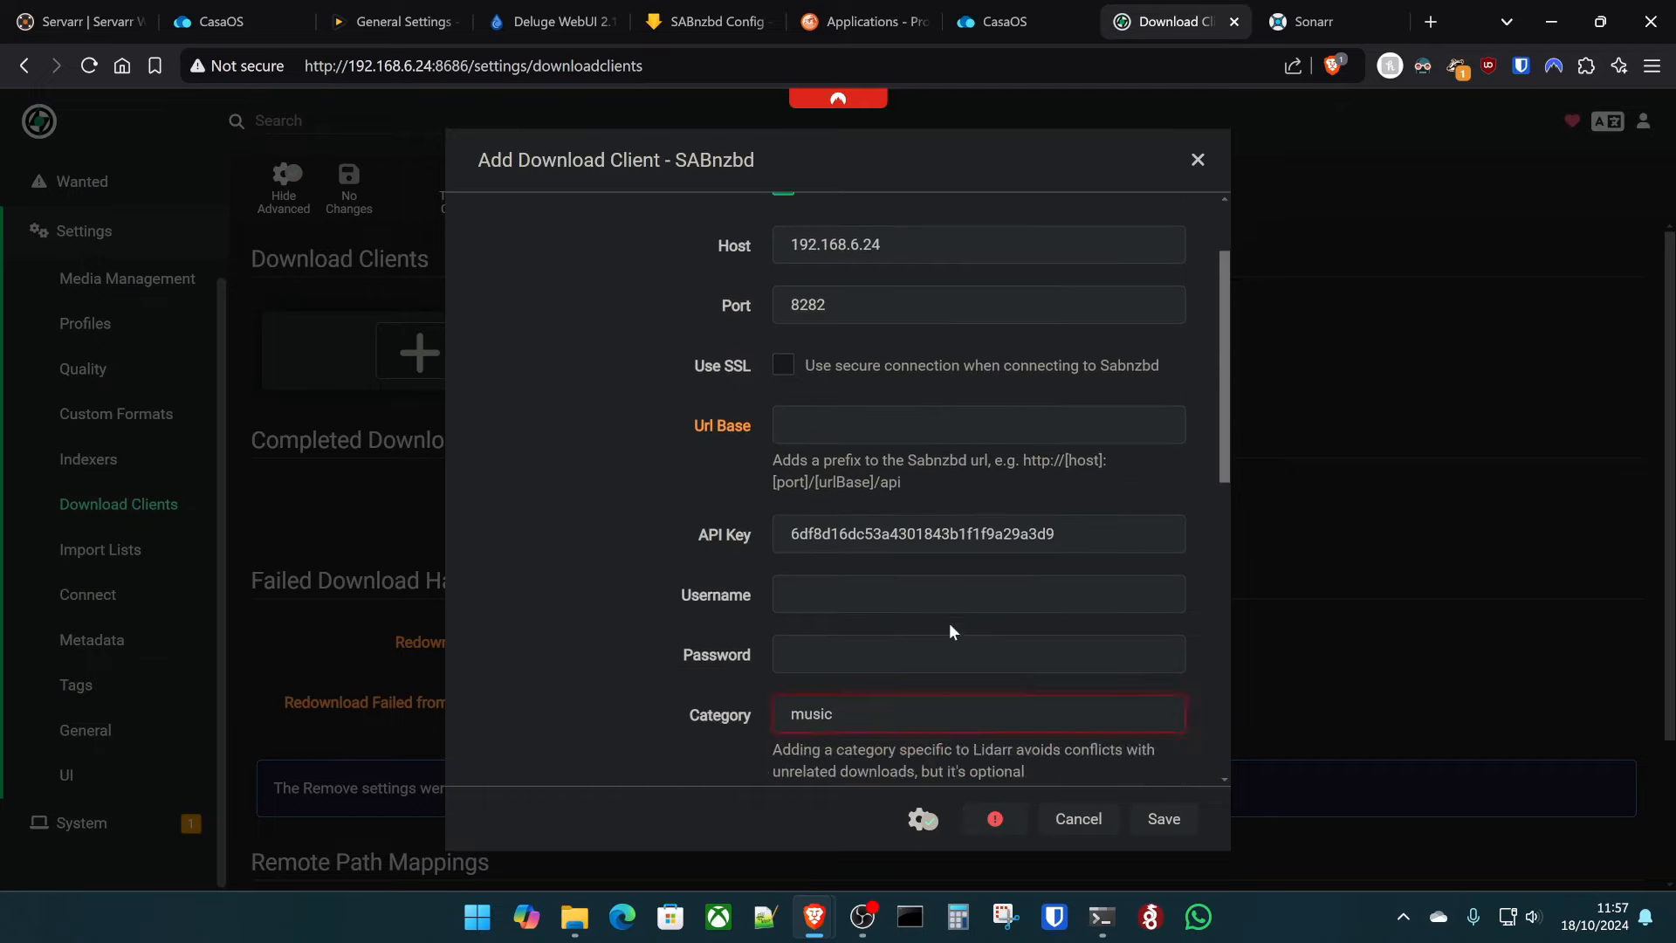
{"action": "scroll", "coordinate": [949, 630], "scroll_direction": "down", "scroll_amount": 3}
- Check the failing music category, then open SABnzbd's Categories settings to add one
{"action": "left_click", "coordinate": [890, 400]}
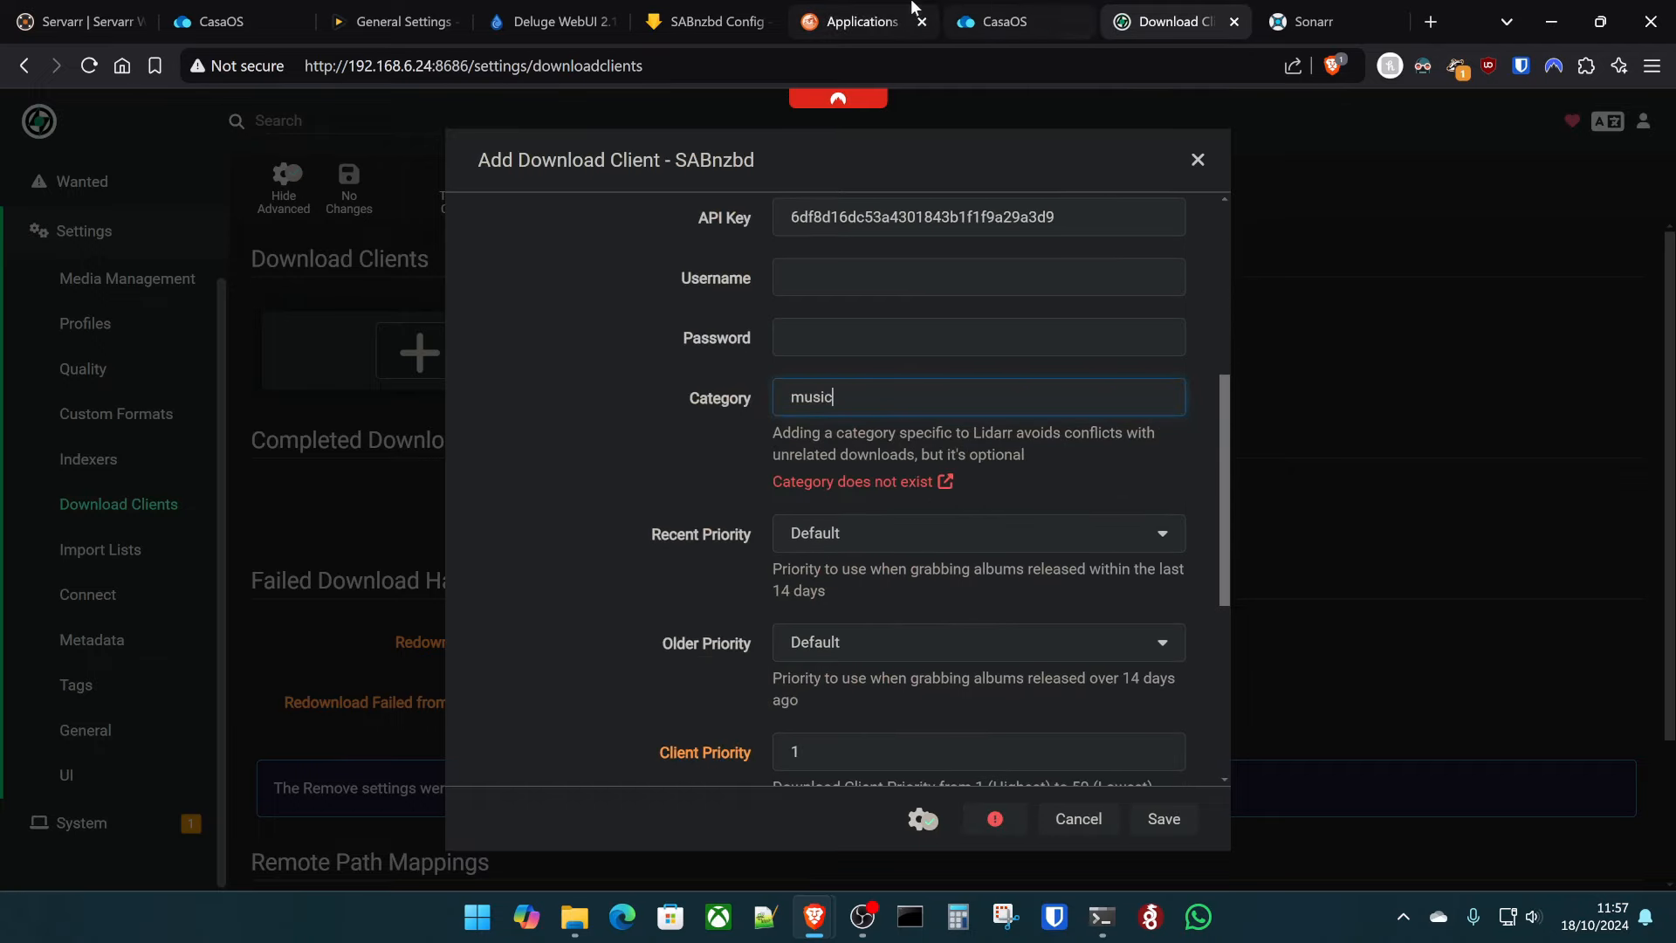
{"action": "left_click", "coordinate": [743, 9]}
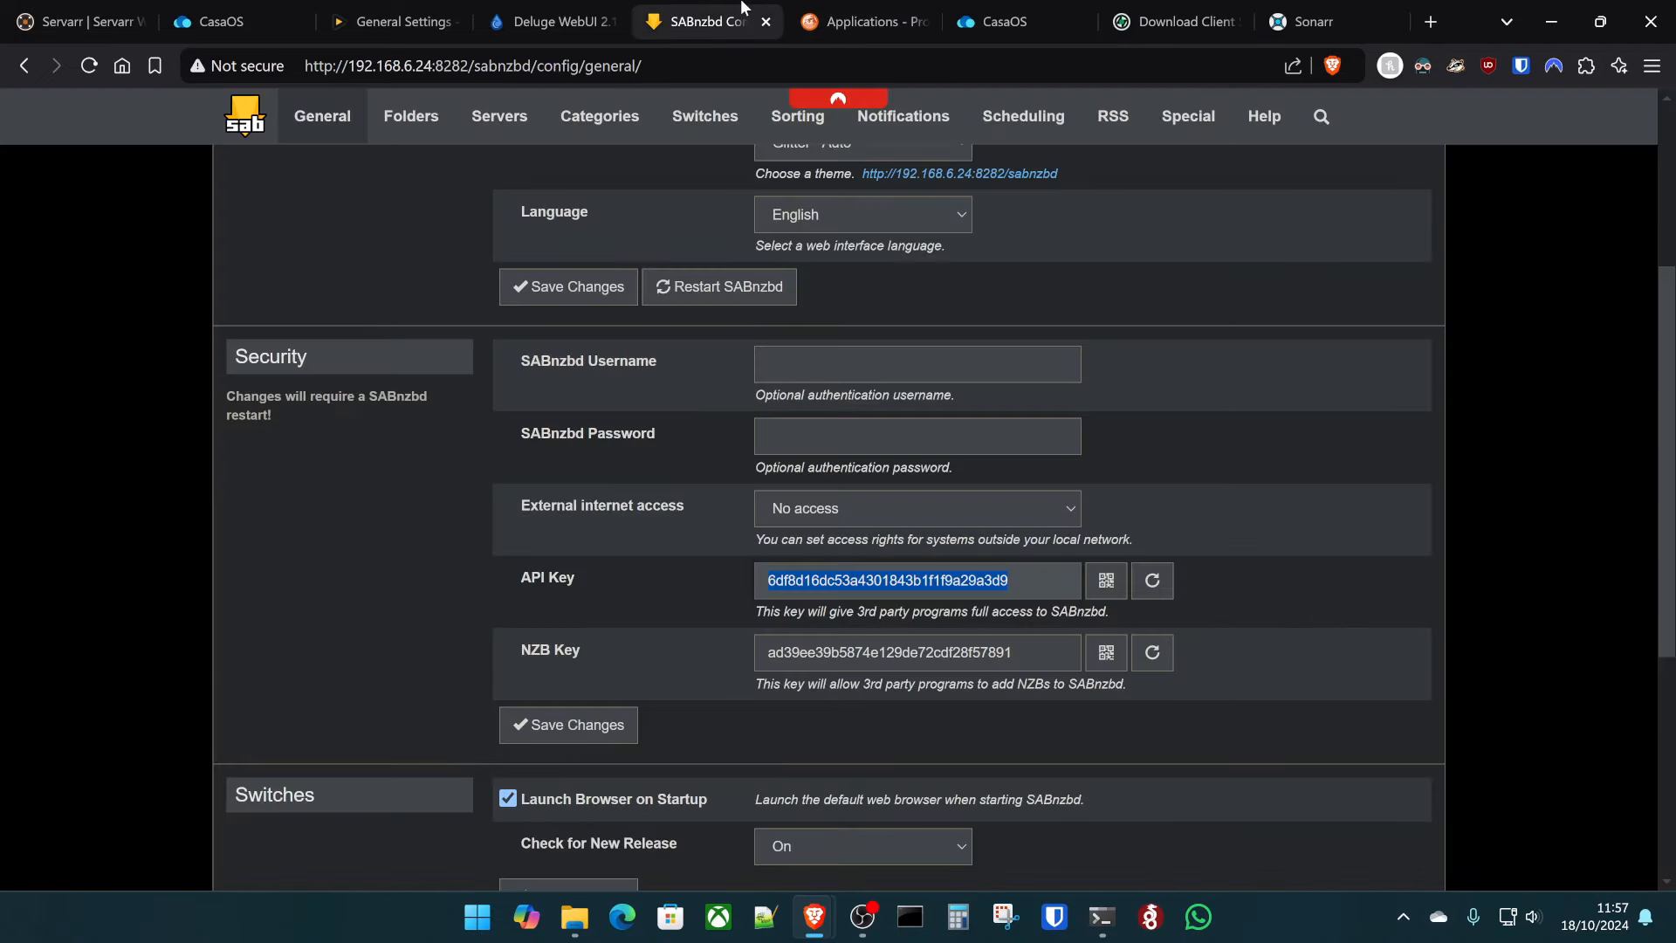
{"action": "left_click", "coordinate": [600, 116]}
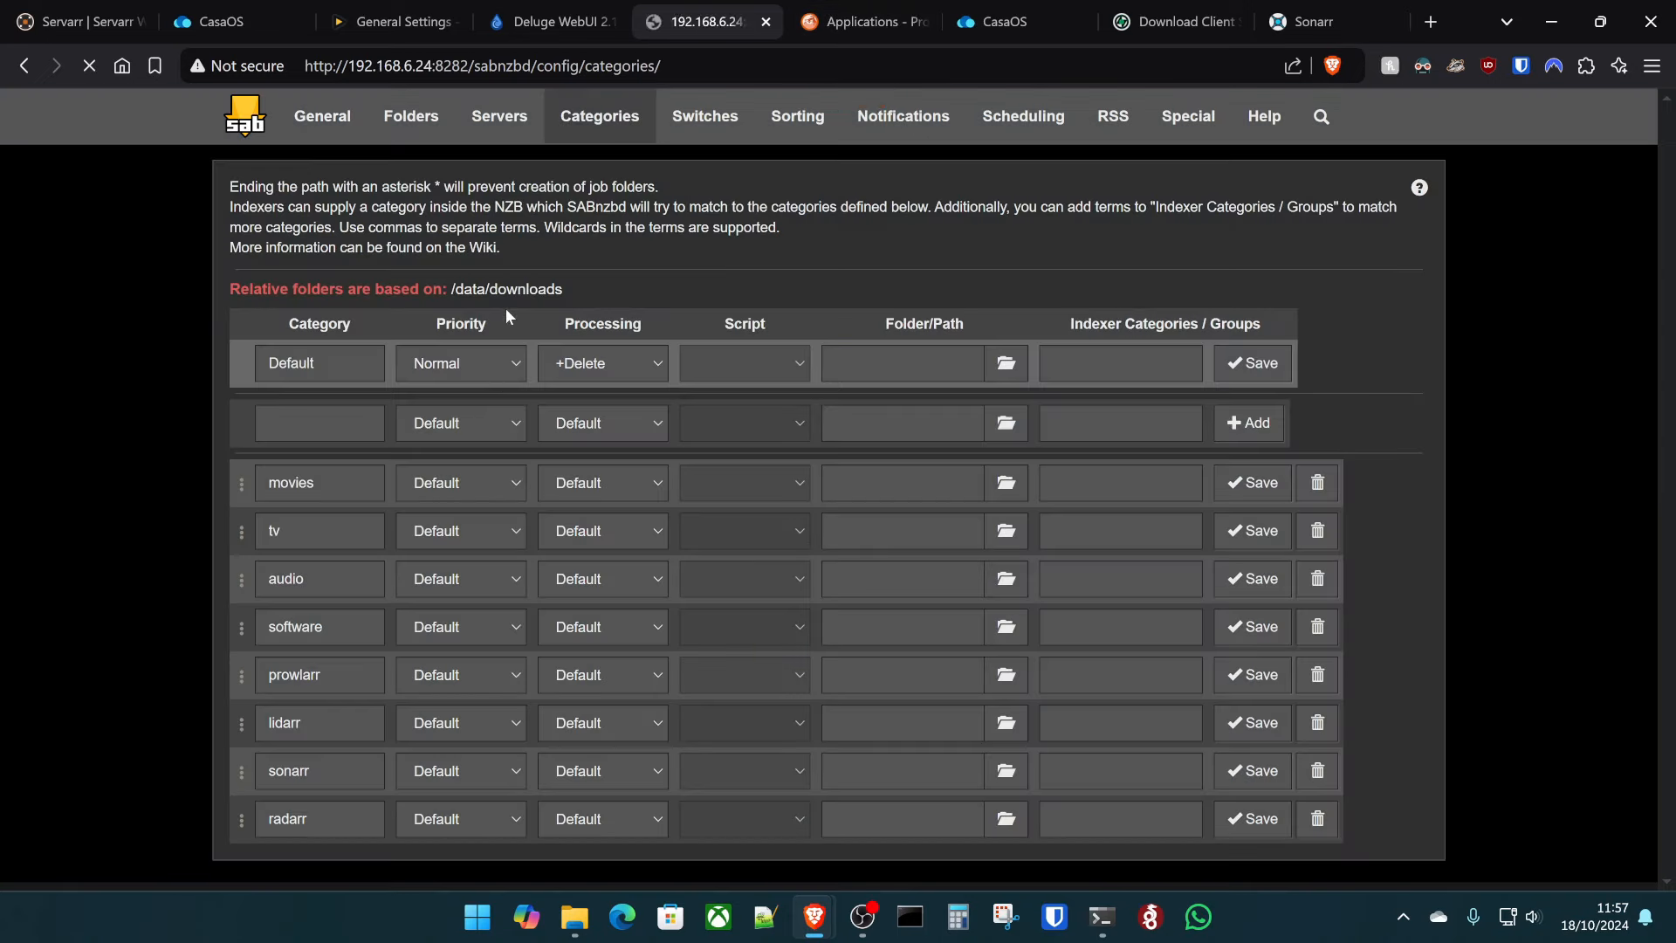
{"action": "left_click", "coordinate": [295, 422]}
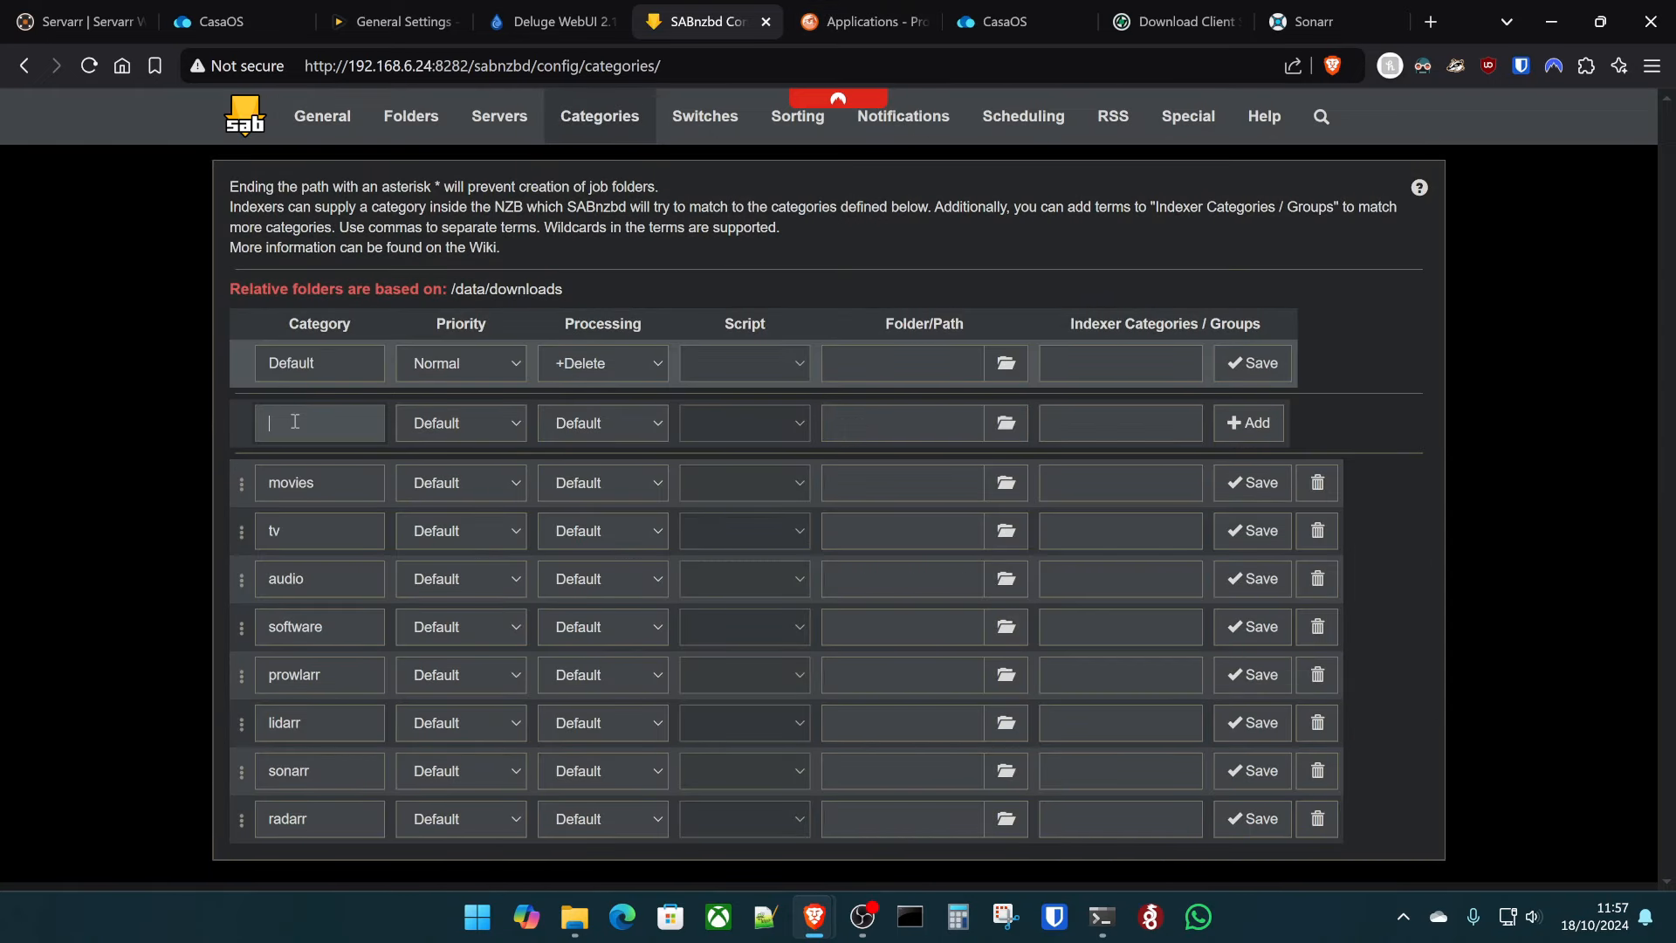
- Change the SABnzbd client's category to lidarr, test it, and save
{"action": "left_click", "coordinate": [1170, 21]}
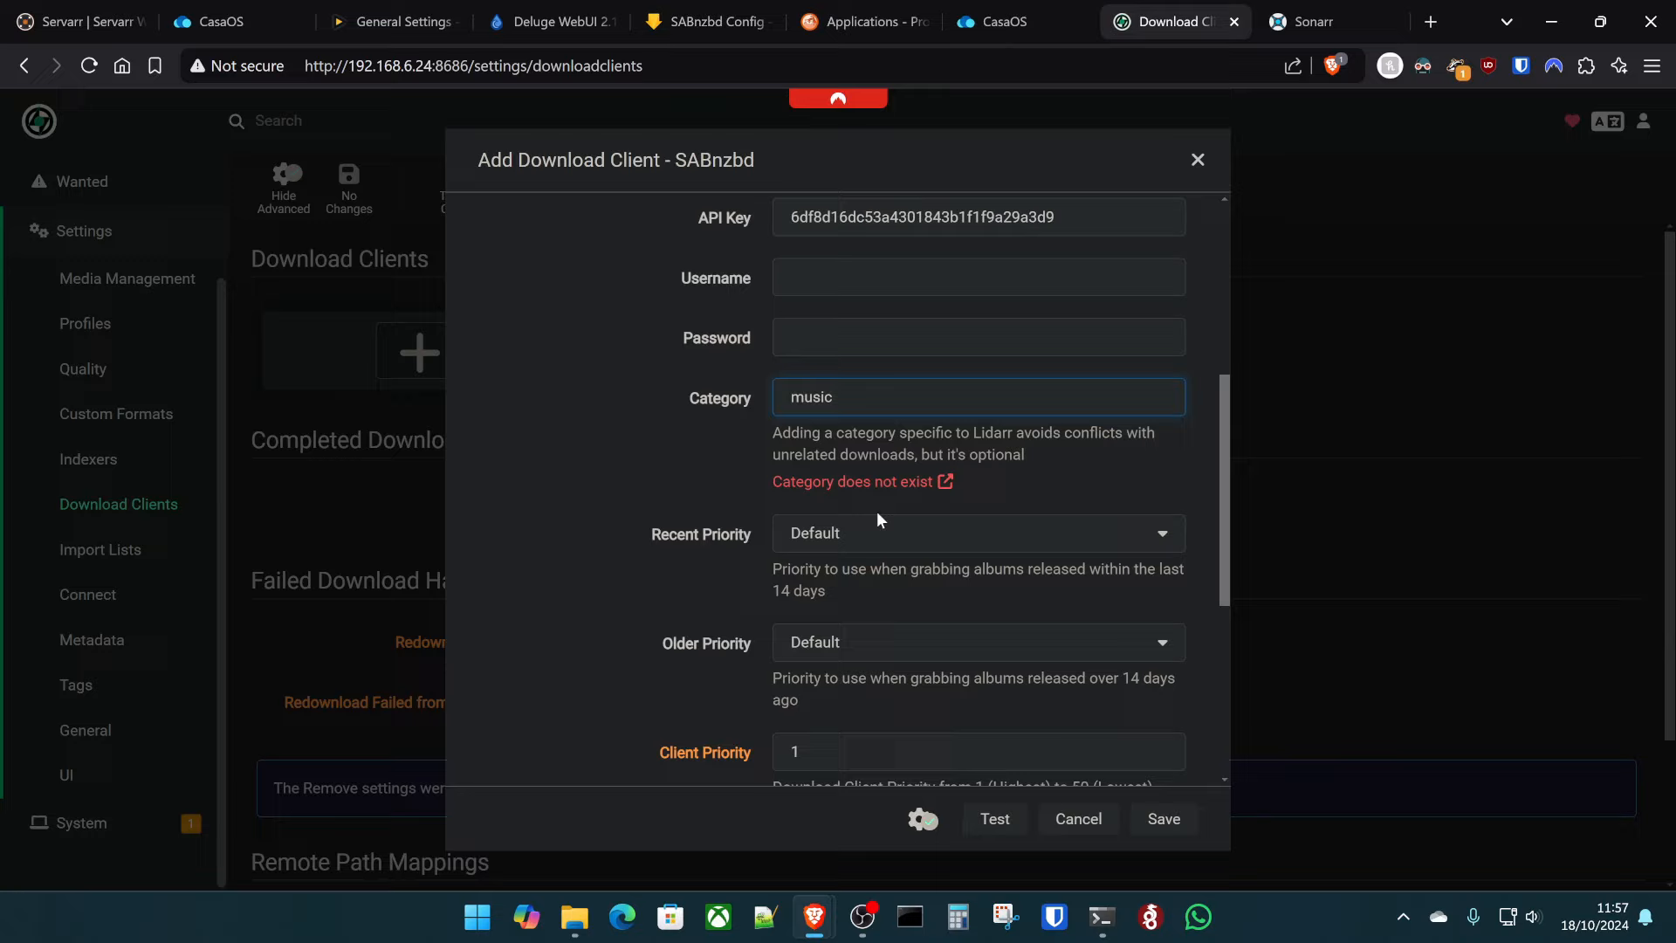
{"action": "double_click", "coordinate": [884, 391]}
{"action": "type", "text": "lidarr"}
{"action": "left_click", "coordinate": [995, 817]}
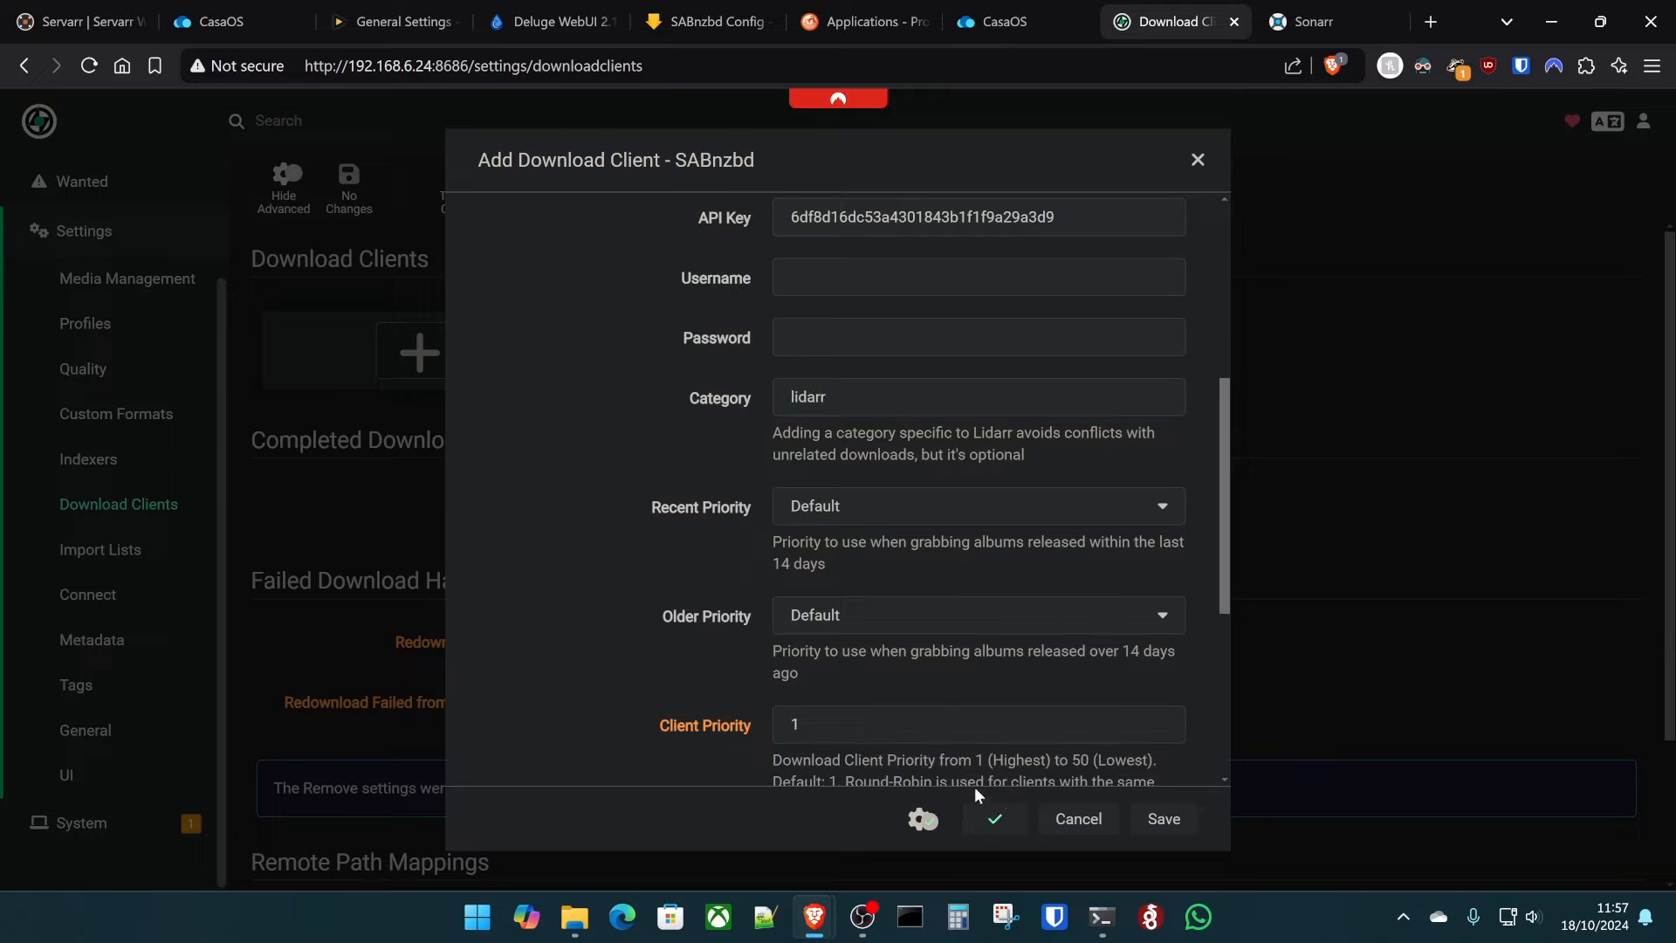
{"action": "scroll", "coordinate": [695, 463], "scroll_direction": "down", "scroll_amount": 5}
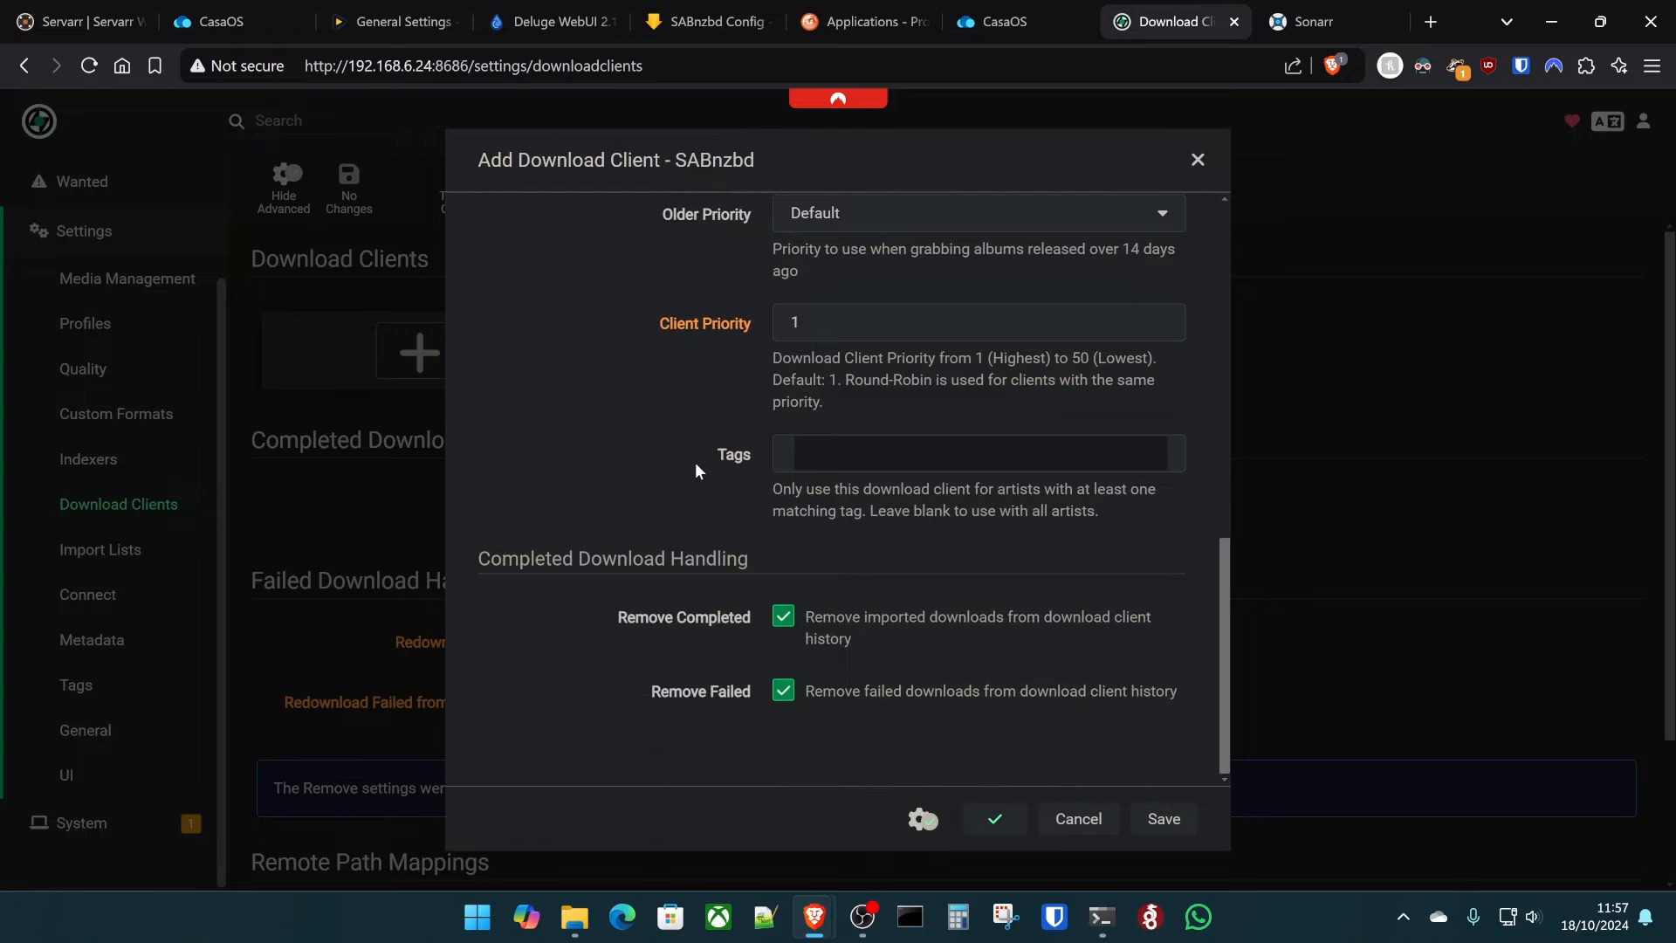
{"action": "scroll", "coordinate": [626, 534], "scroll_direction": "up", "scroll_amount": 8}
{"action": "scroll", "coordinate": [629, 543], "scroll_direction": "up", "scroll_amount": 1}
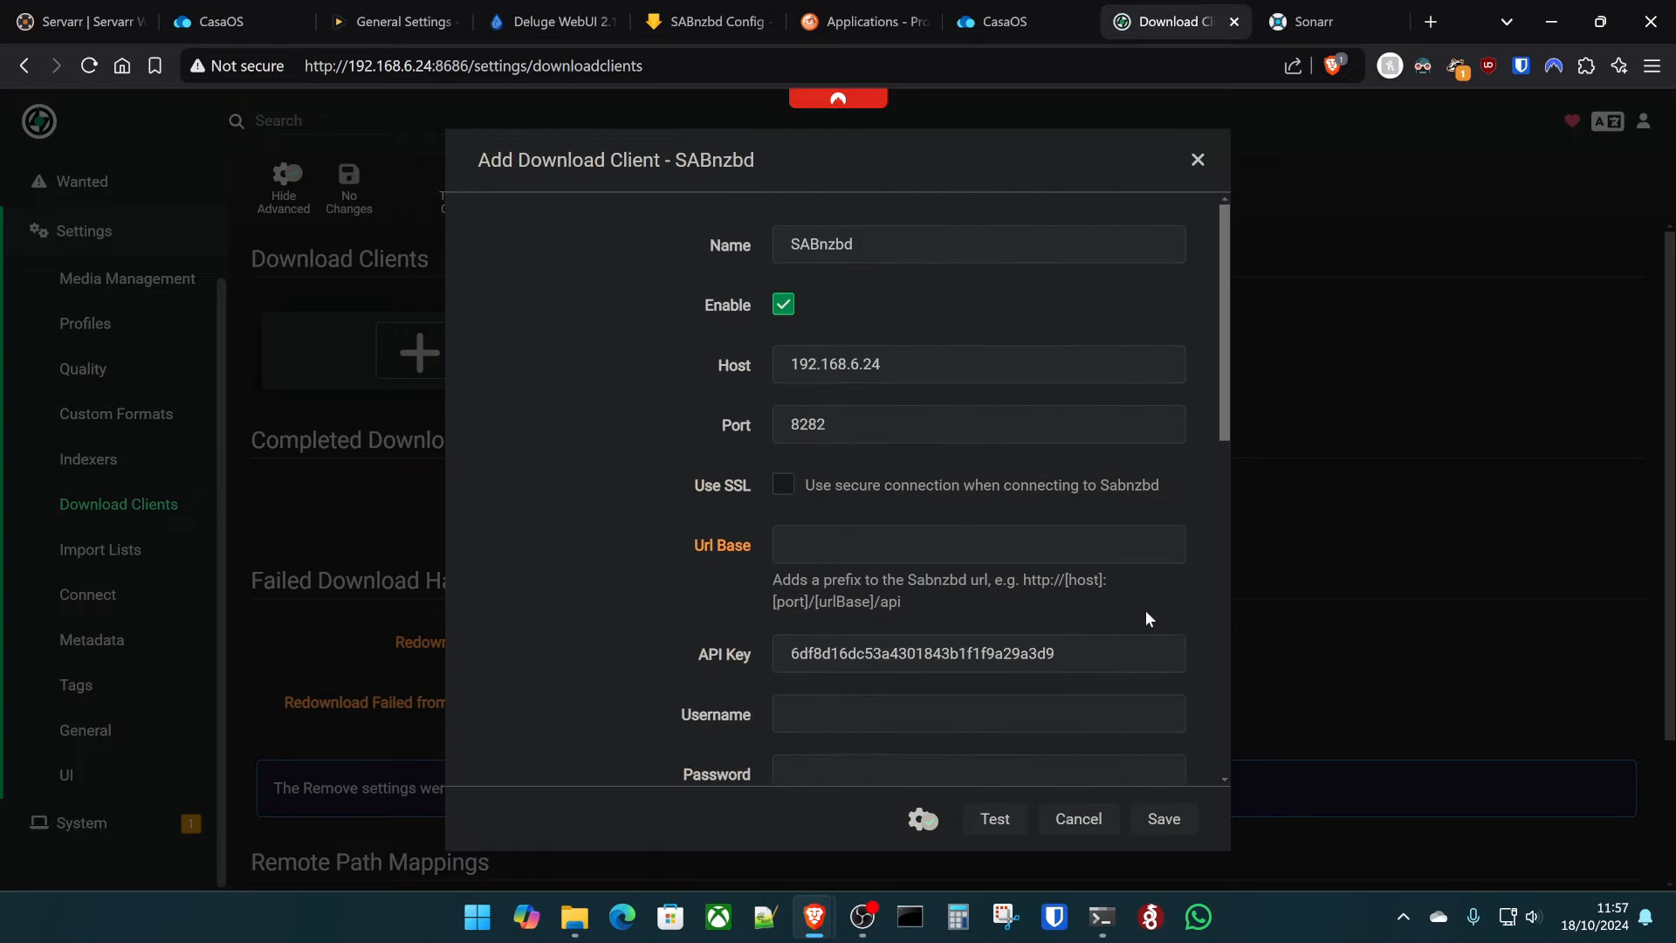
{"action": "left_click", "coordinate": [1146, 831]}
{"action": "left_click", "coordinate": [786, 345]}
{"action": "scroll", "coordinate": [873, 601], "scroll_direction": "down", "scroll_amount": 3}
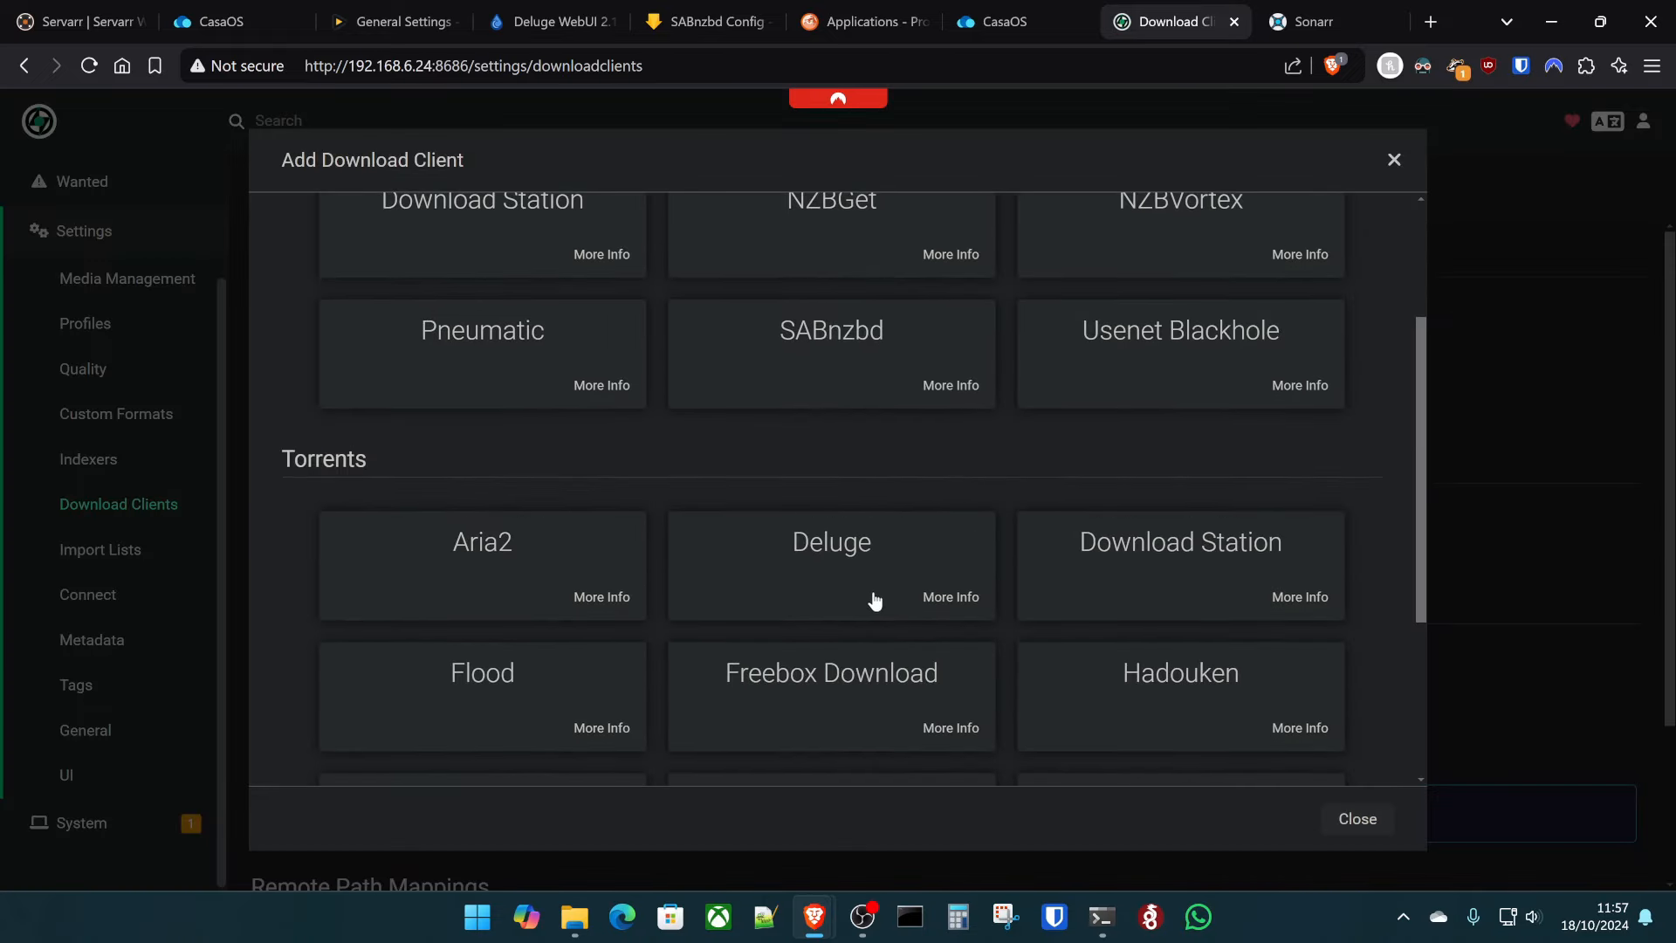
{"action": "left_click", "coordinate": [874, 600]}
{"action": "double_click", "coordinate": [886, 363]}
{"action": "type", "text": "1"}
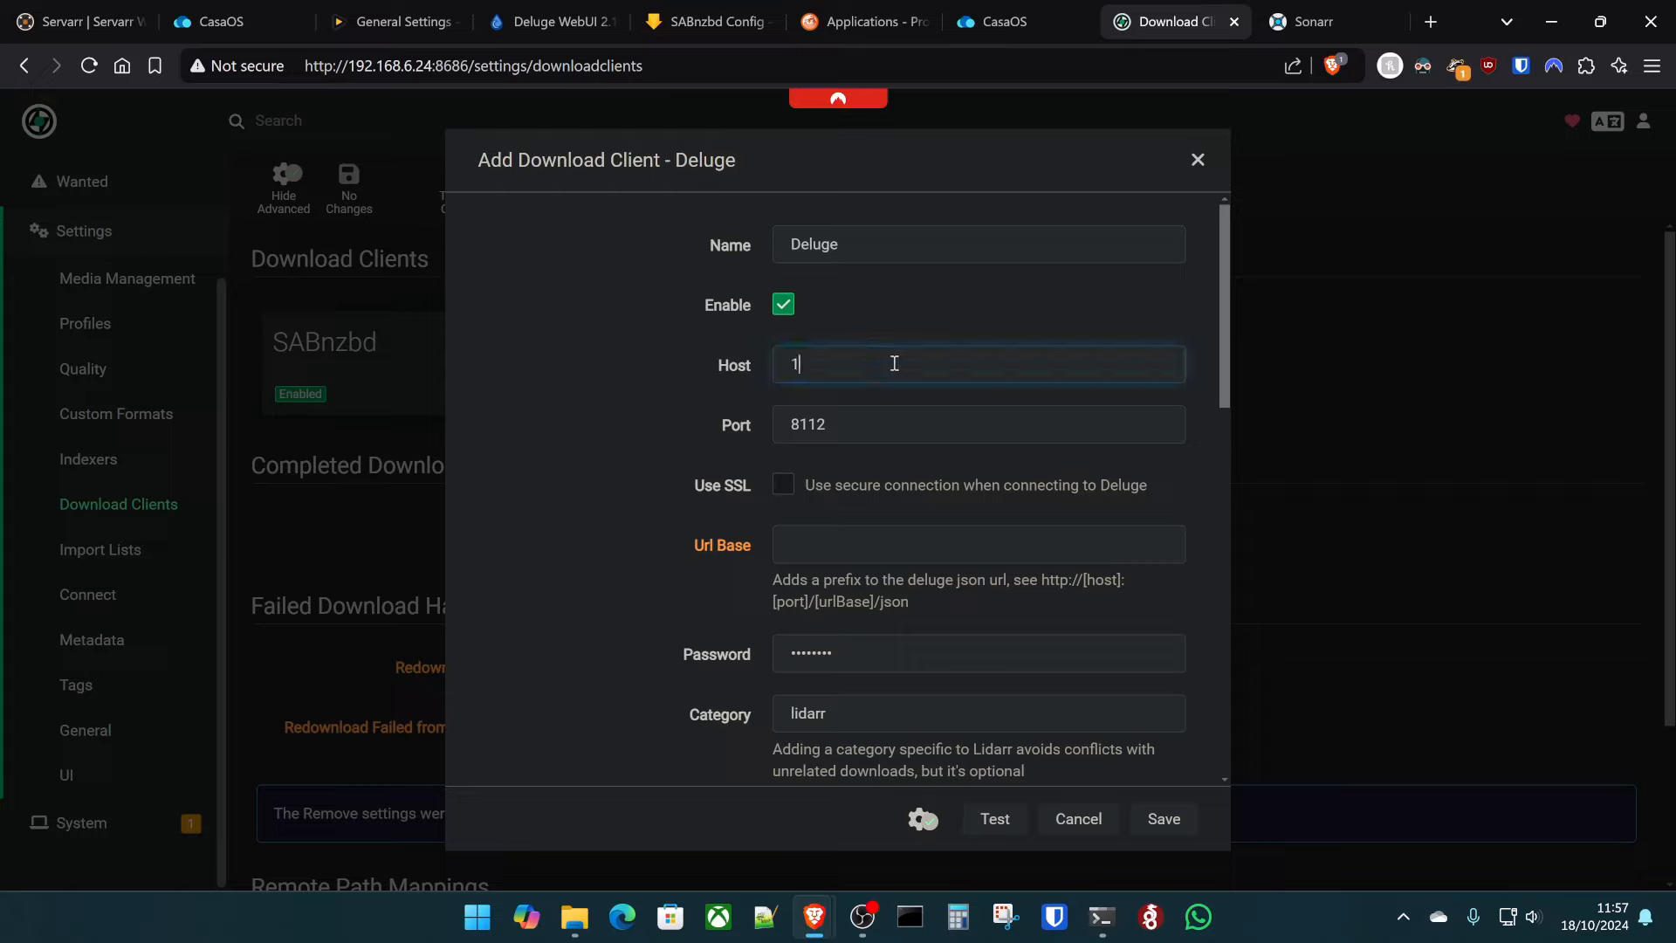
{"action": "type", "text": "92.168.6.24"}
{"action": "double_click", "coordinate": [871, 653]}
{"action": "type", "text": "deluge"}
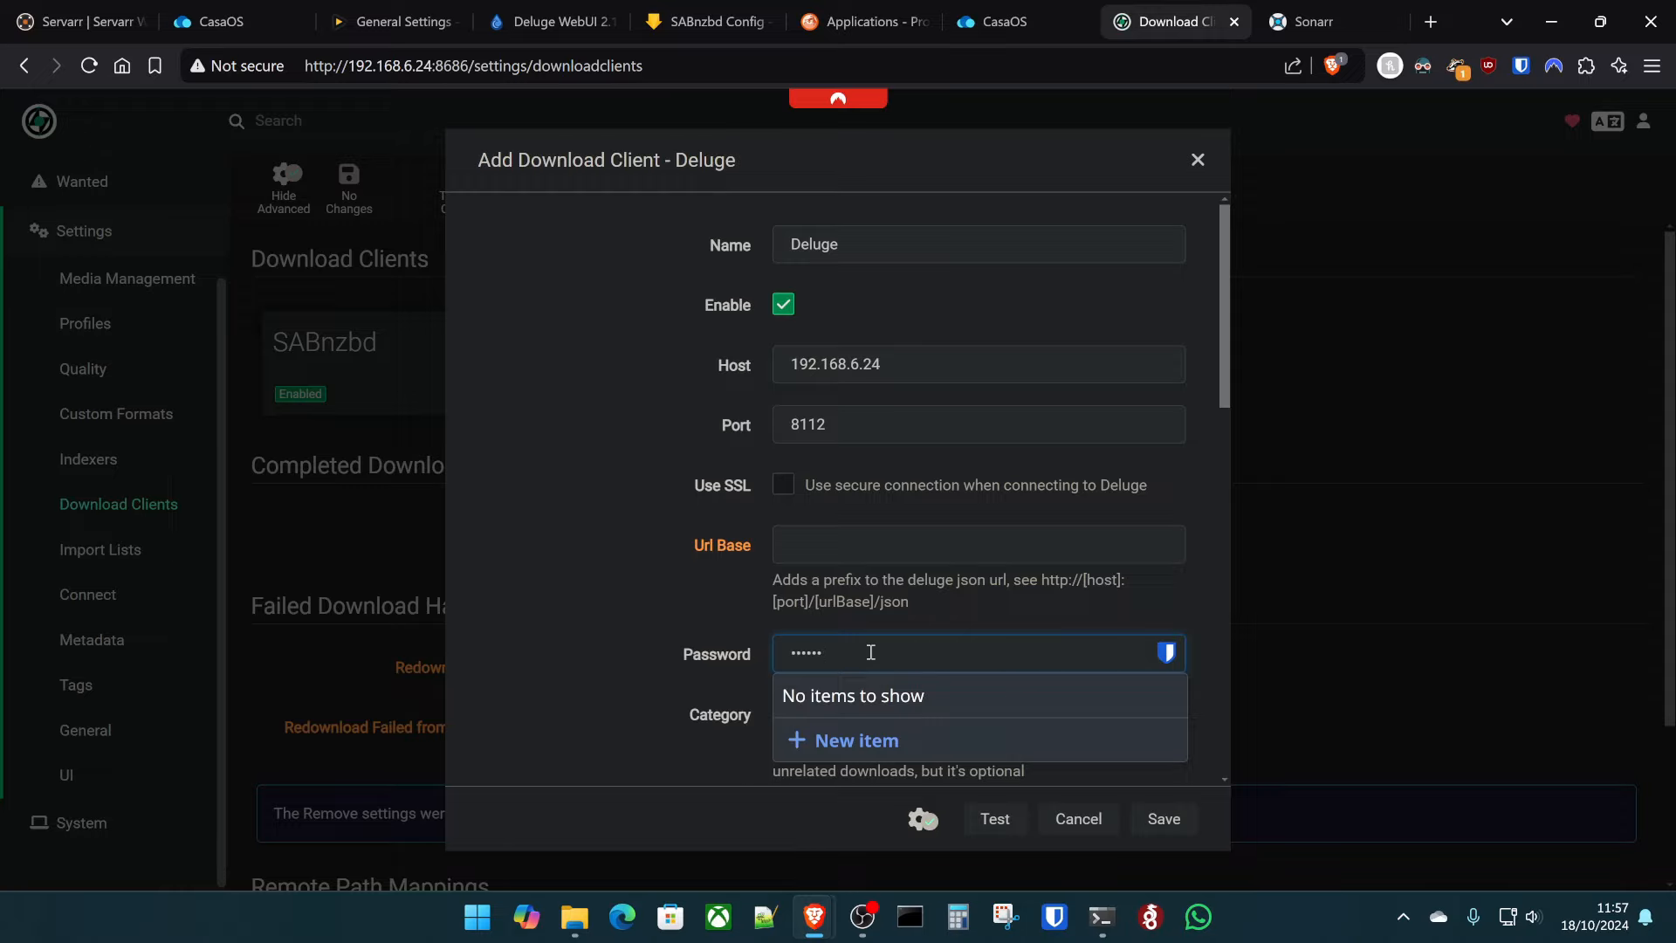
{"action": "left_click", "coordinate": [1011, 817]}
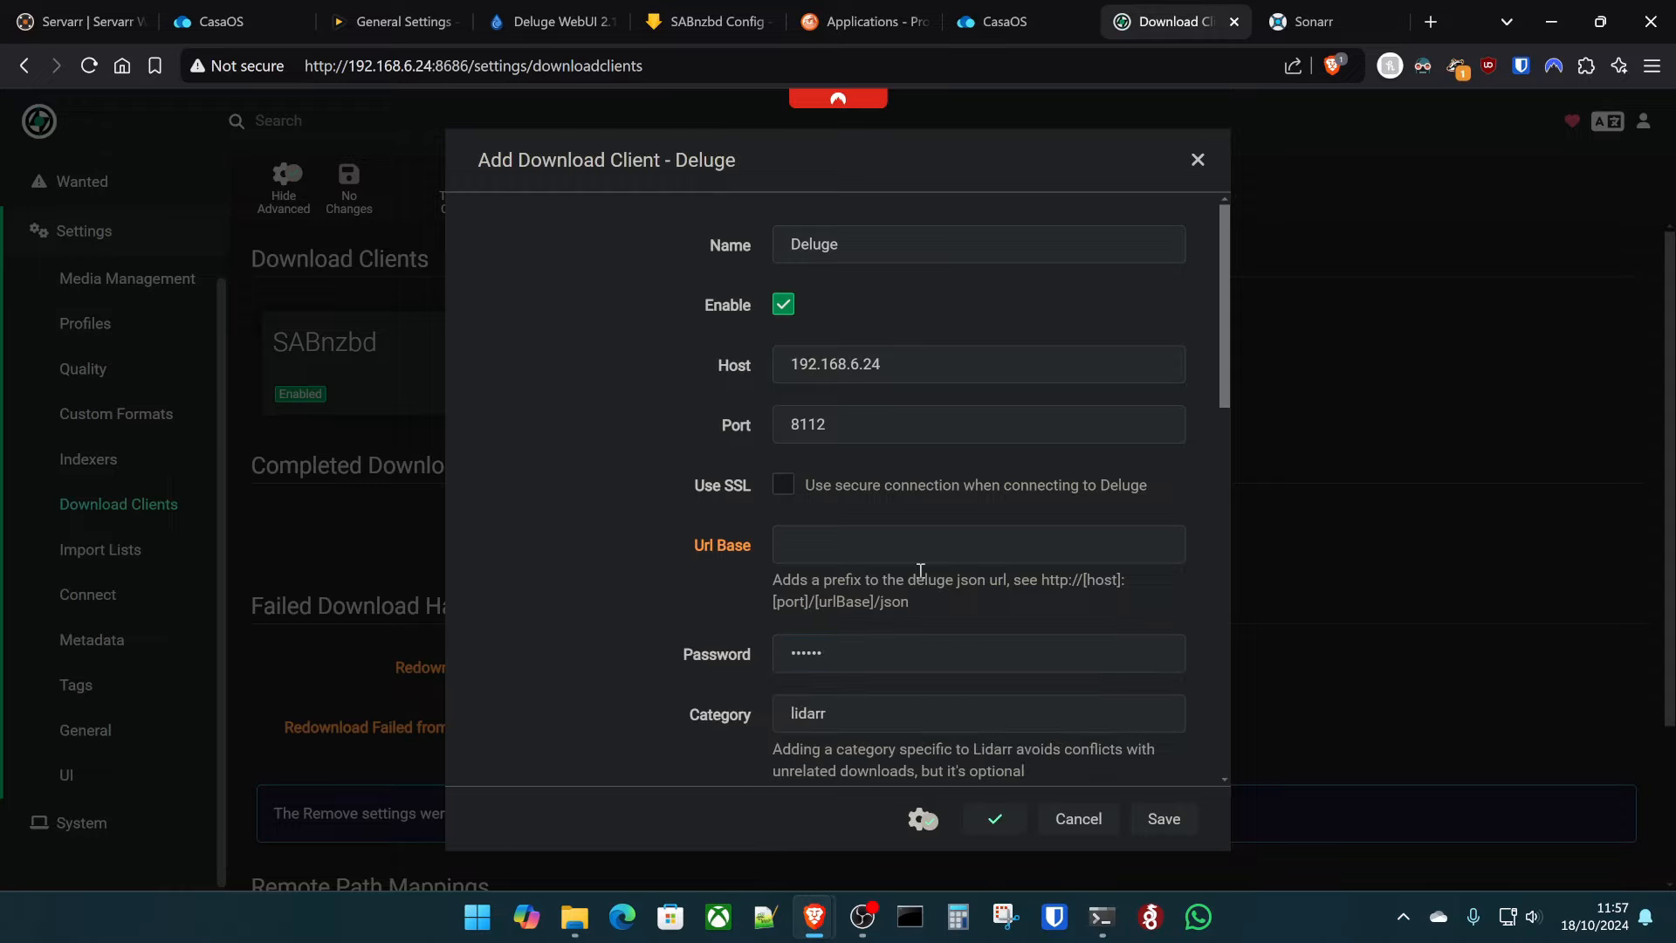
{"action": "left_click", "coordinate": [1166, 814]}
{"action": "scroll", "coordinate": [1338, 471], "scroll_direction": "down", "scroll_amount": 2}
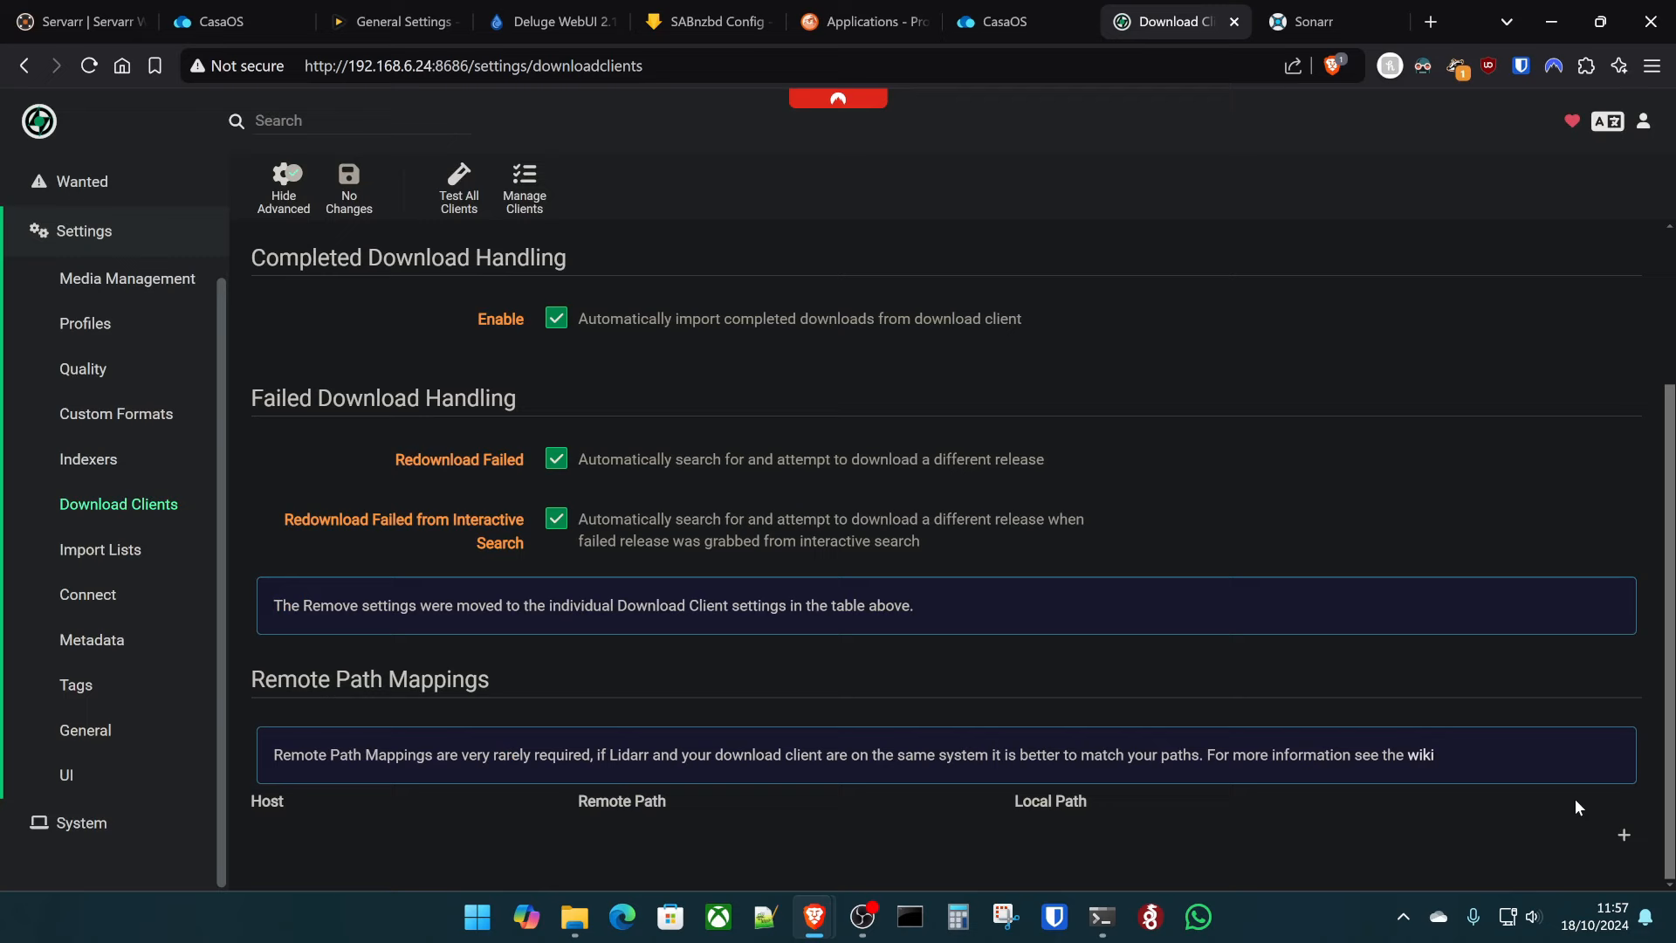
- Start a remote path mapping for host 192.168.6.24 with remote path /home/kltech/downloads/
{"action": "left_click", "coordinate": [1623, 841]}
{"action": "left_click", "coordinate": [856, 341]}
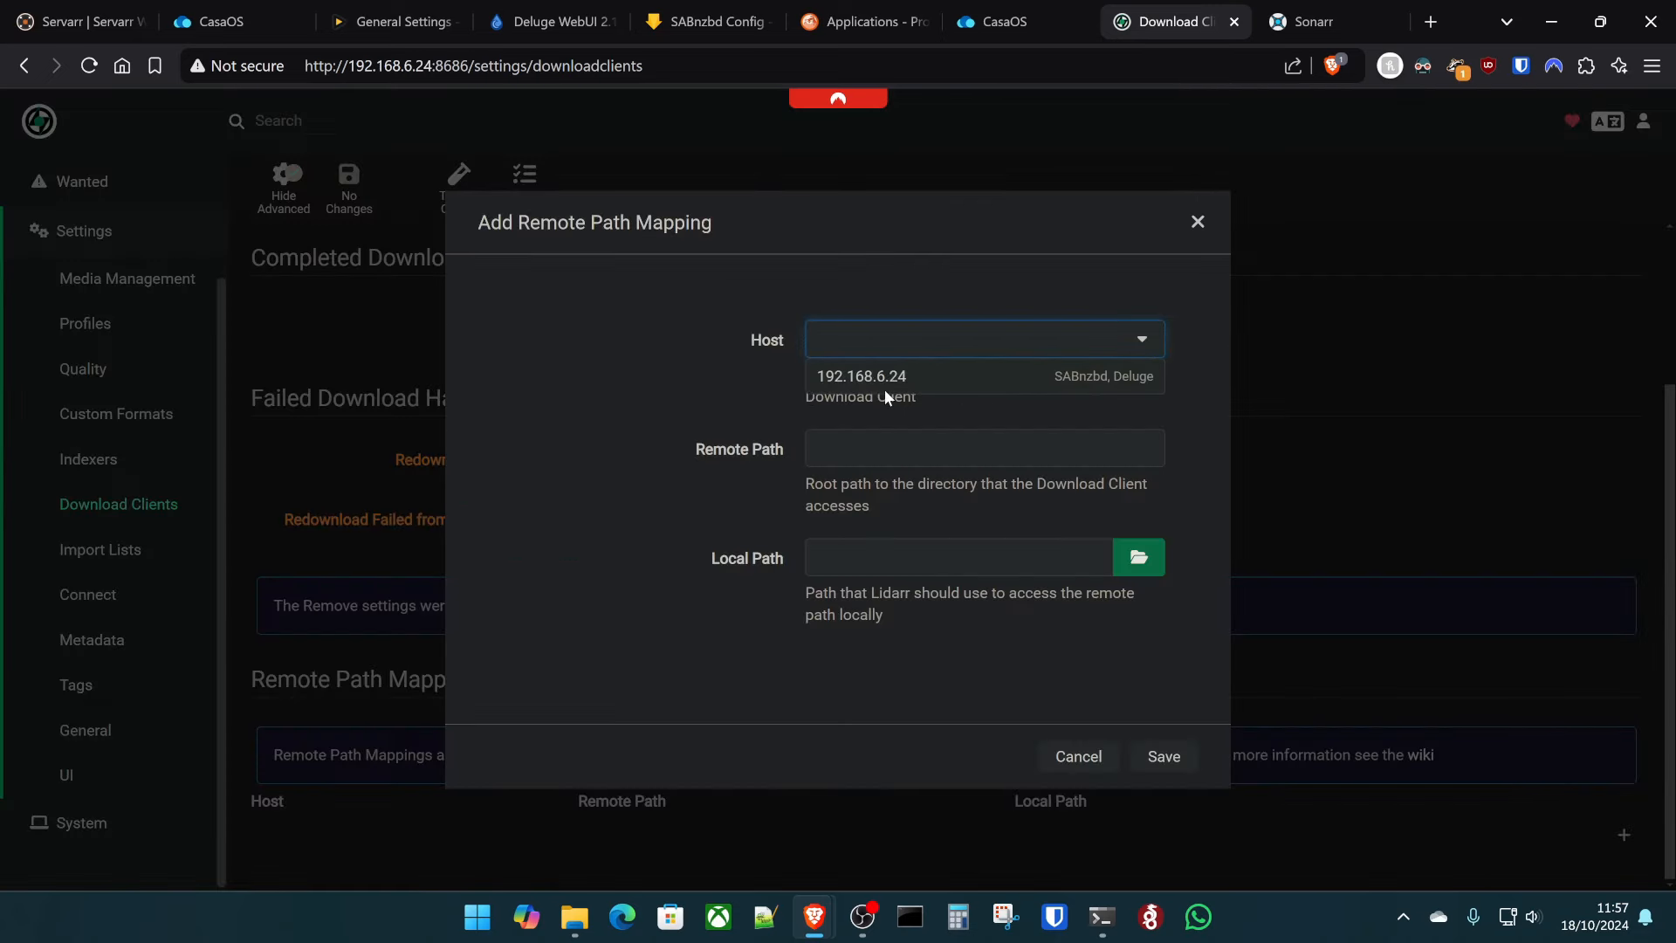
{"action": "left_click", "coordinate": [884, 382]}
{"action": "left_click", "coordinate": [902, 448]}
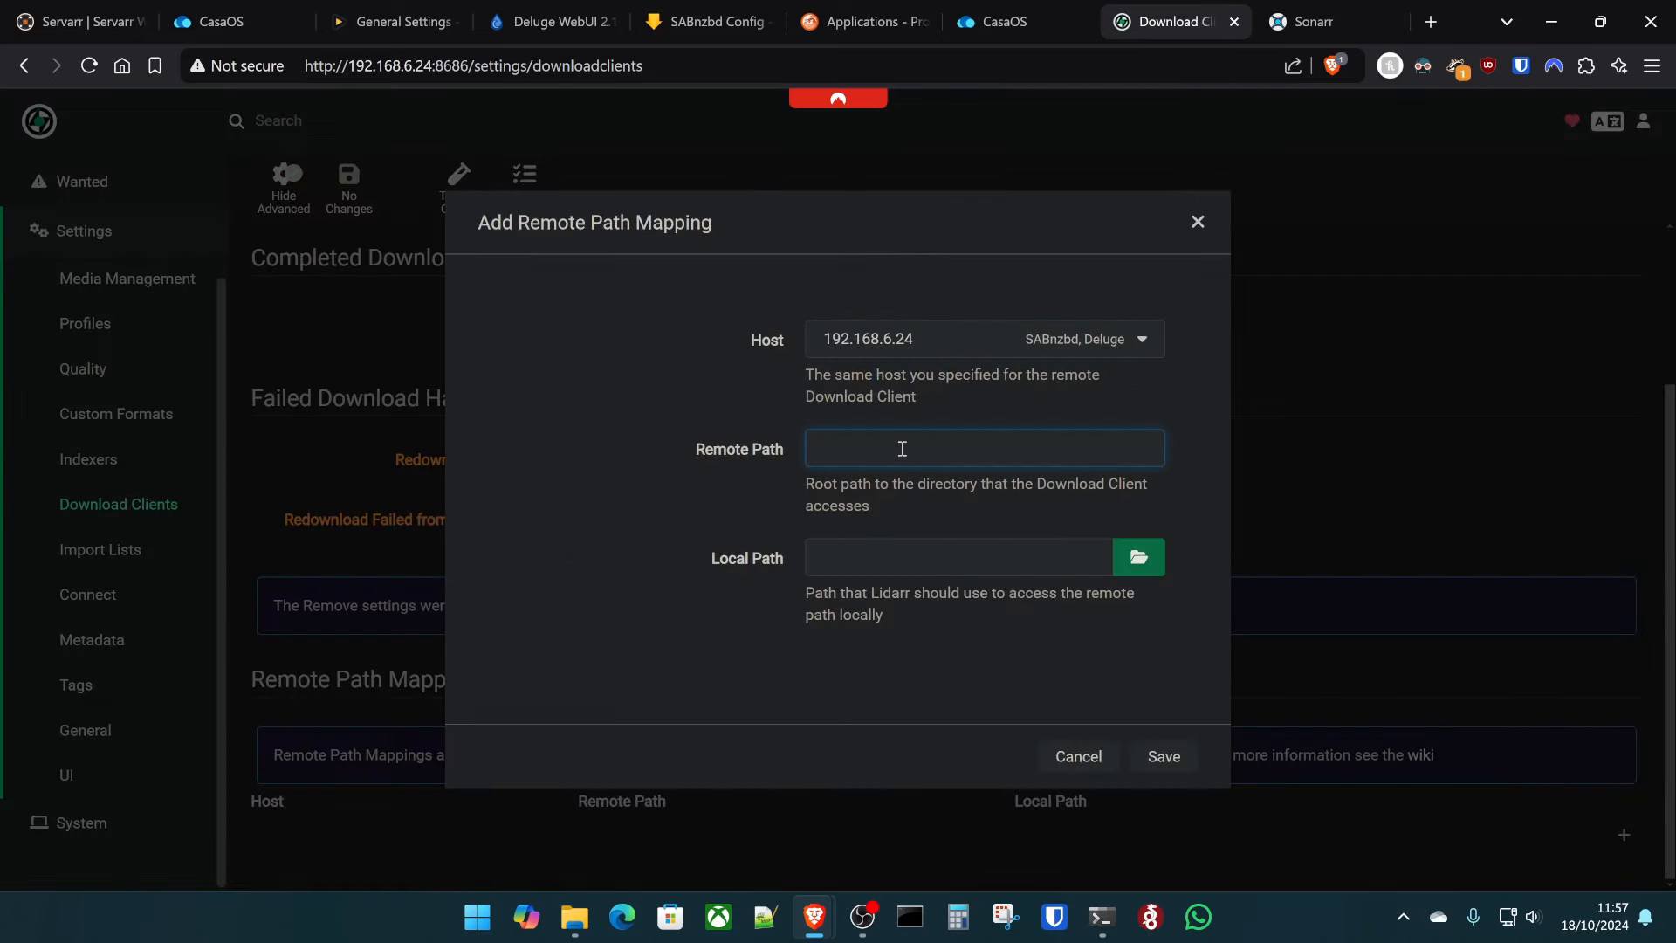
{"action": "type", "text": "/home/kltech/downloads"}
- Set the mapping's local path to /data/downloads/ and save it
{"action": "key", "text": "Tab"}
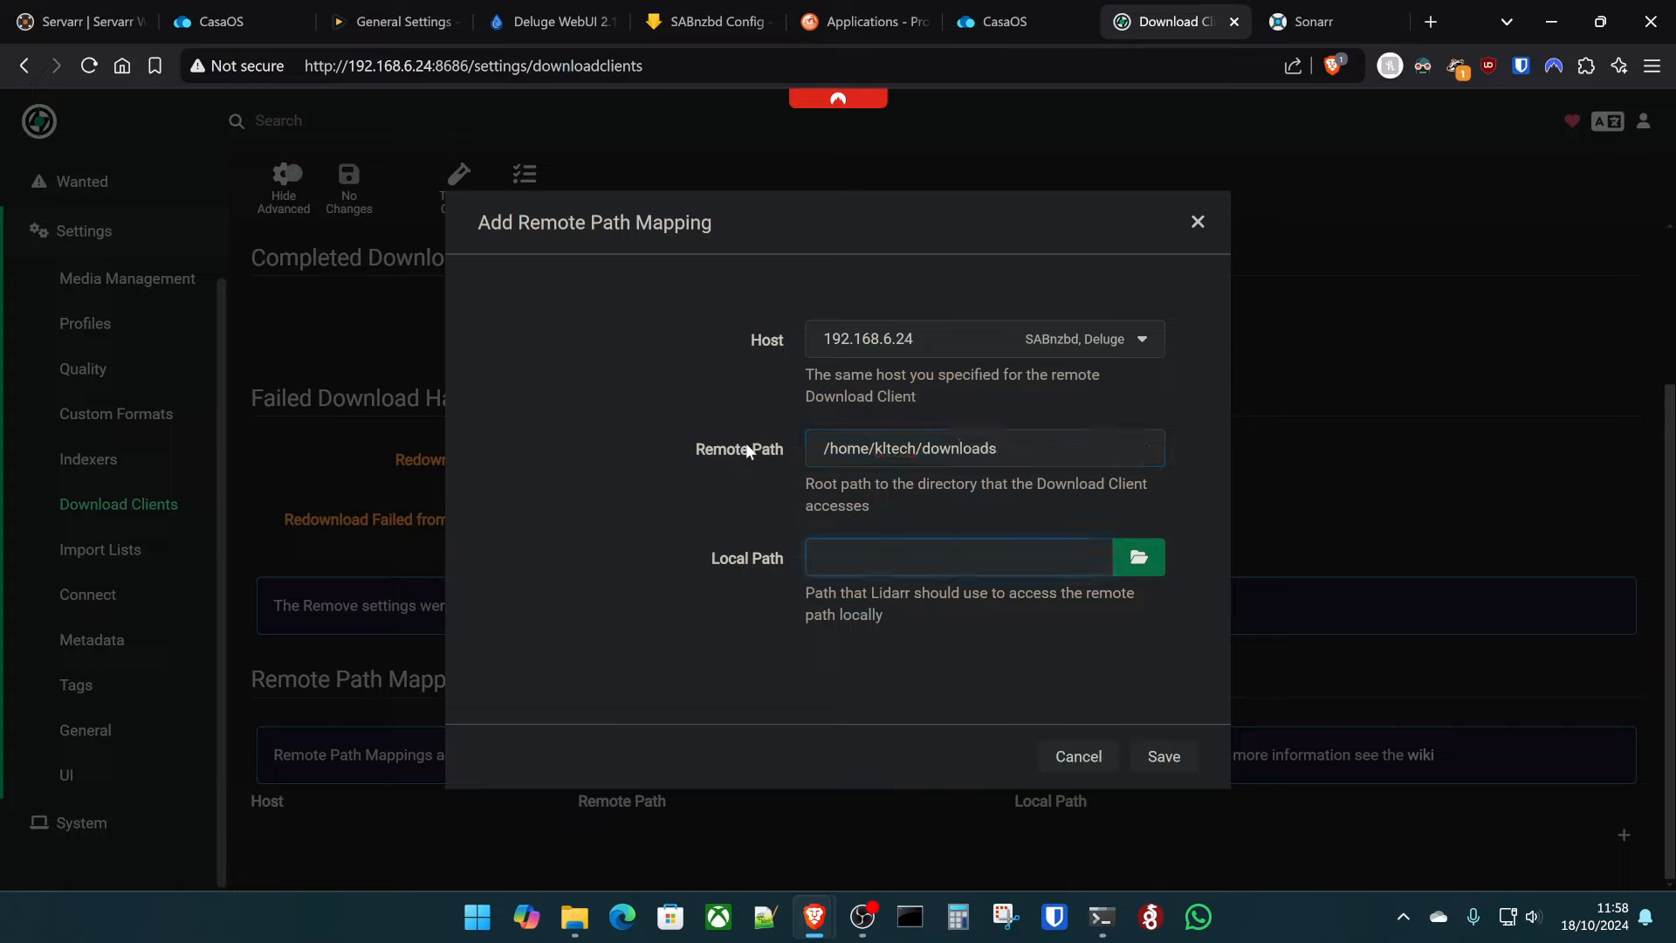
{"action": "type", "text": "/"}
{"action": "key", "text": "Down"}
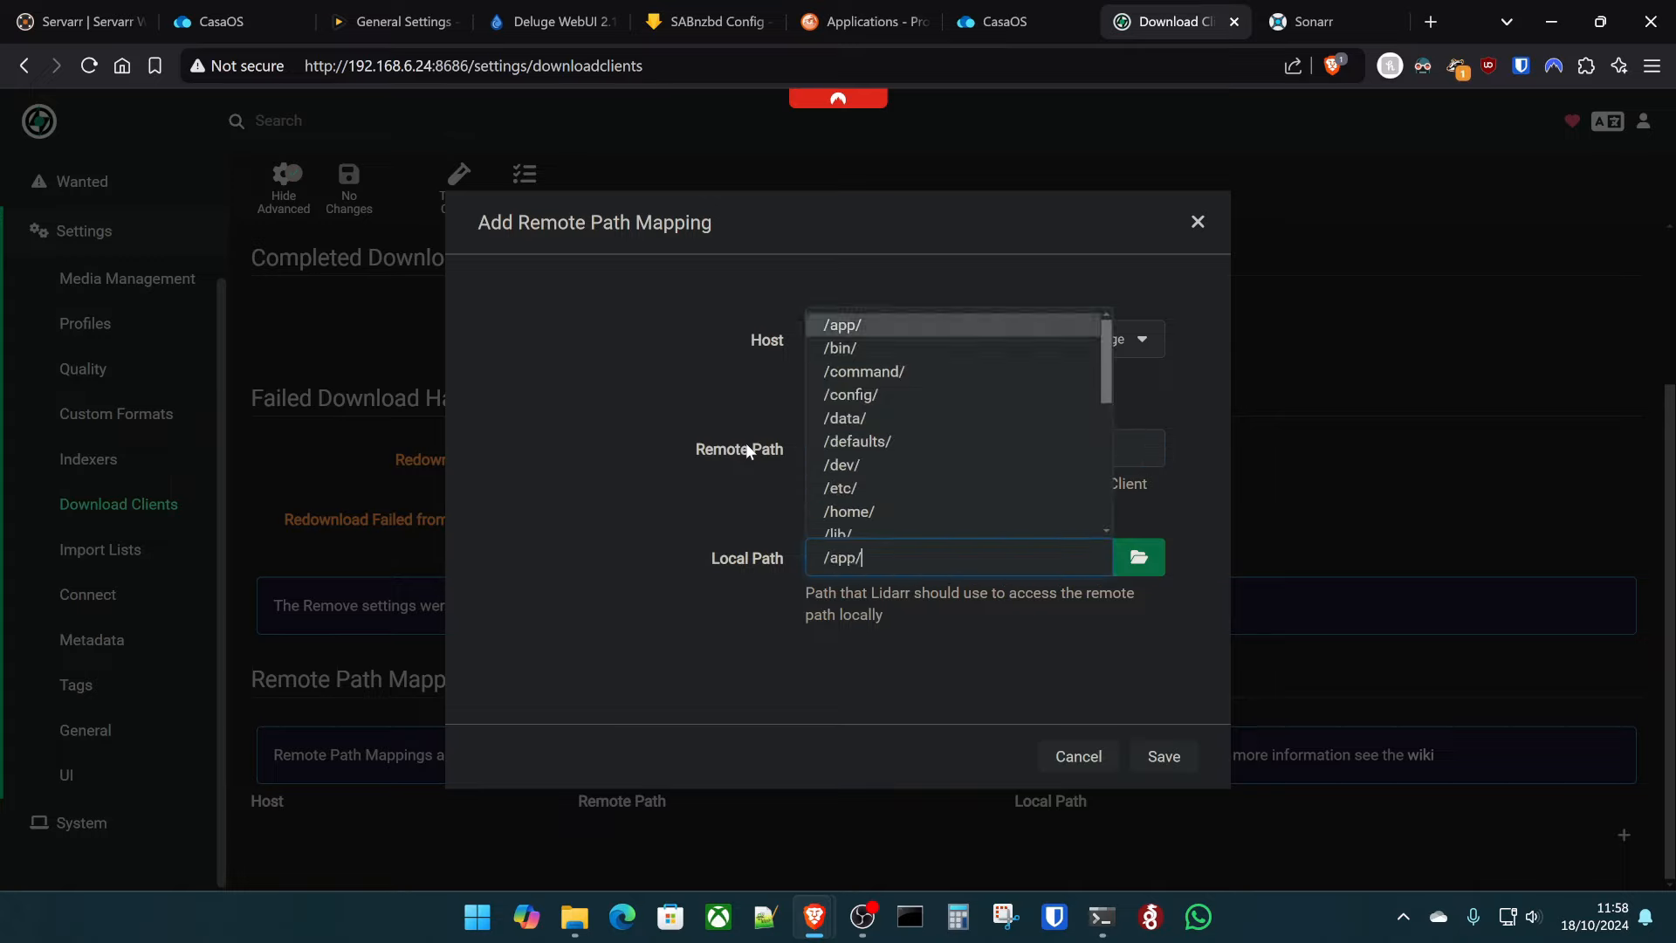
{"action": "key", "text": "Down"}
{"action": "key", "text": "Down"}
{"action": "key", "text": "Down"}
{"action": "key", "text": "Down"}
{"action": "key", "text": "Return"}
{"action": "key", "text": "Down"}
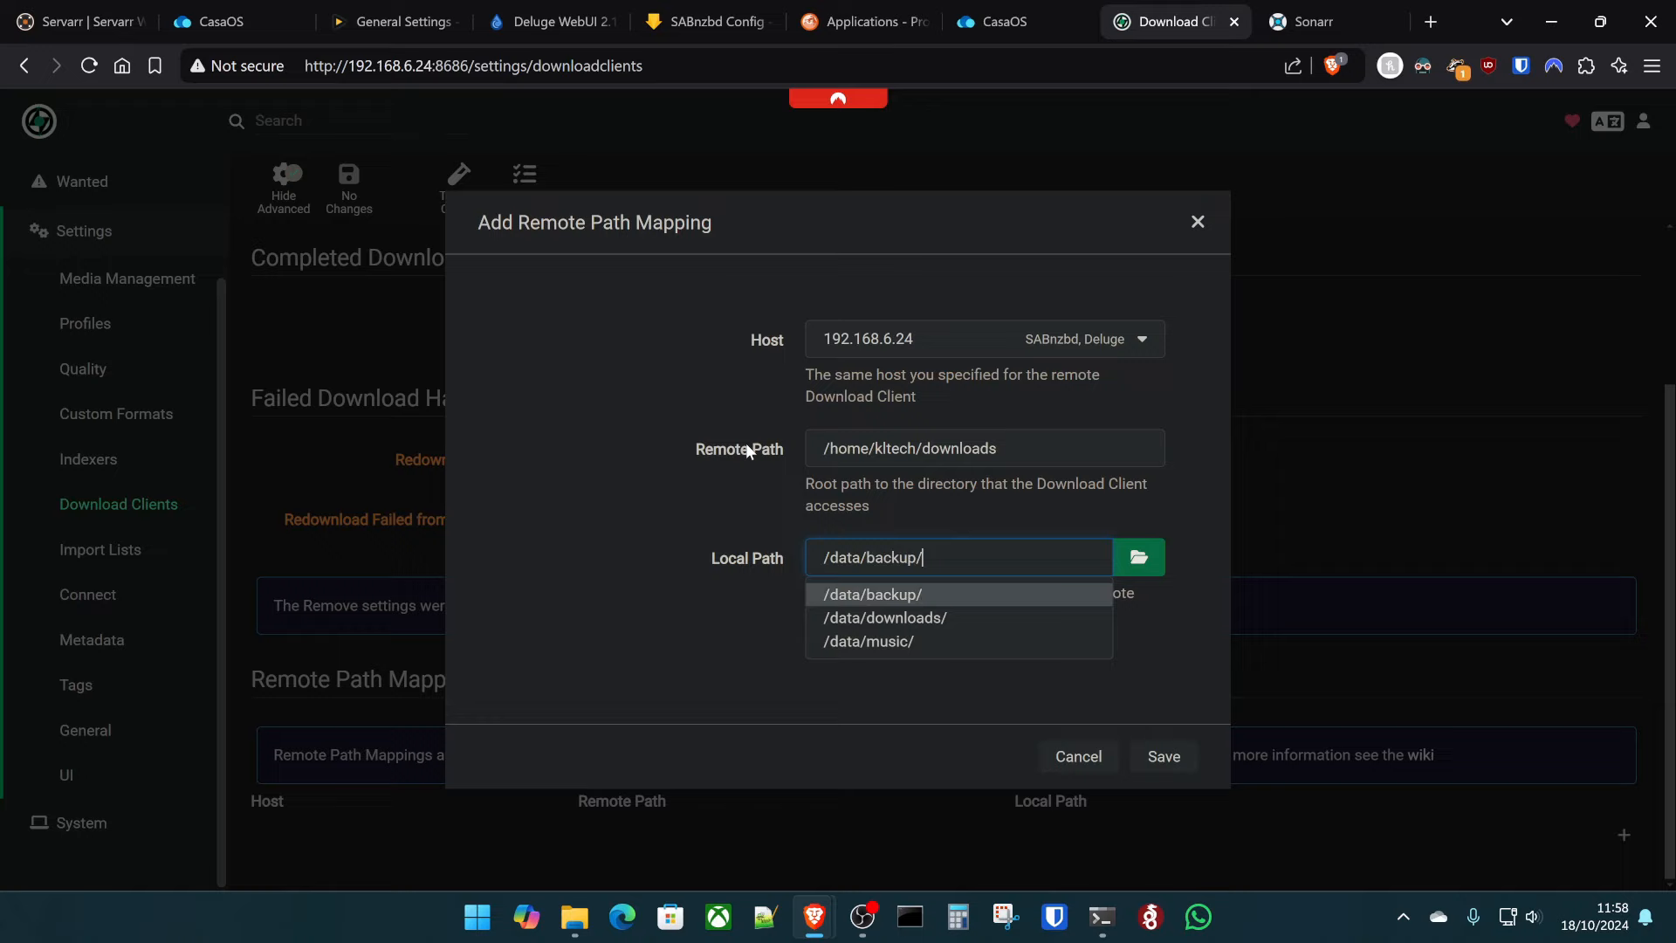
{"action": "key", "text": "Down"}
{"action": "key", "text": "Return"}
{"action": "left_click", "coordinate": [935, 694]}
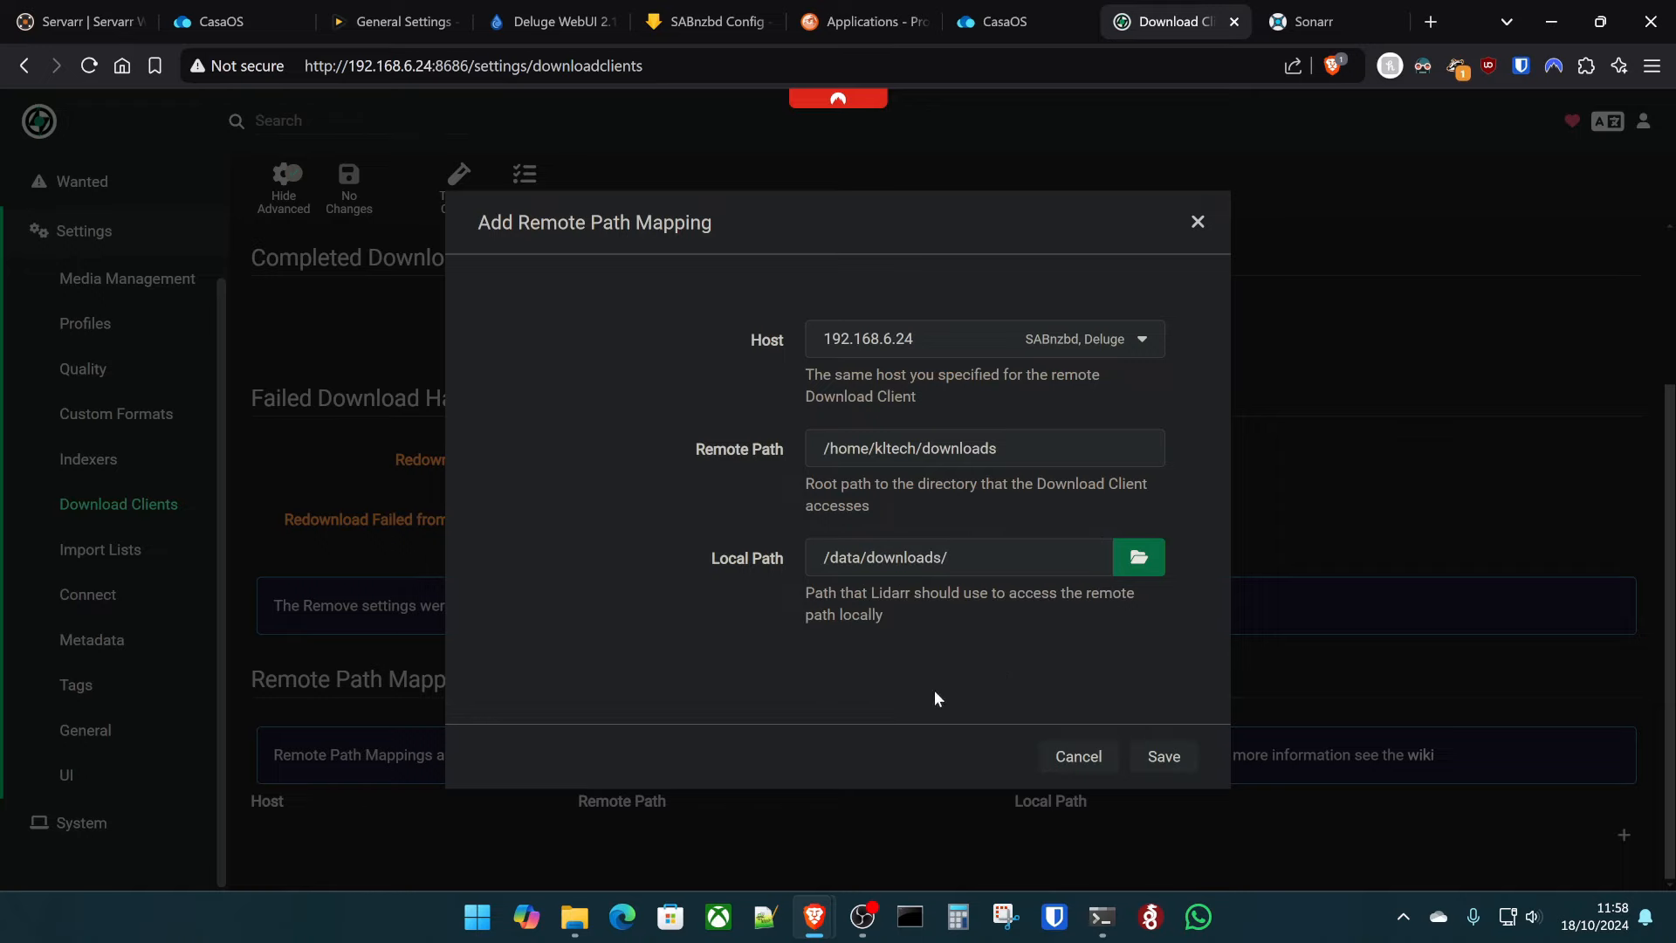
{"action": "left_click", "coordinate": [1165, 757]}
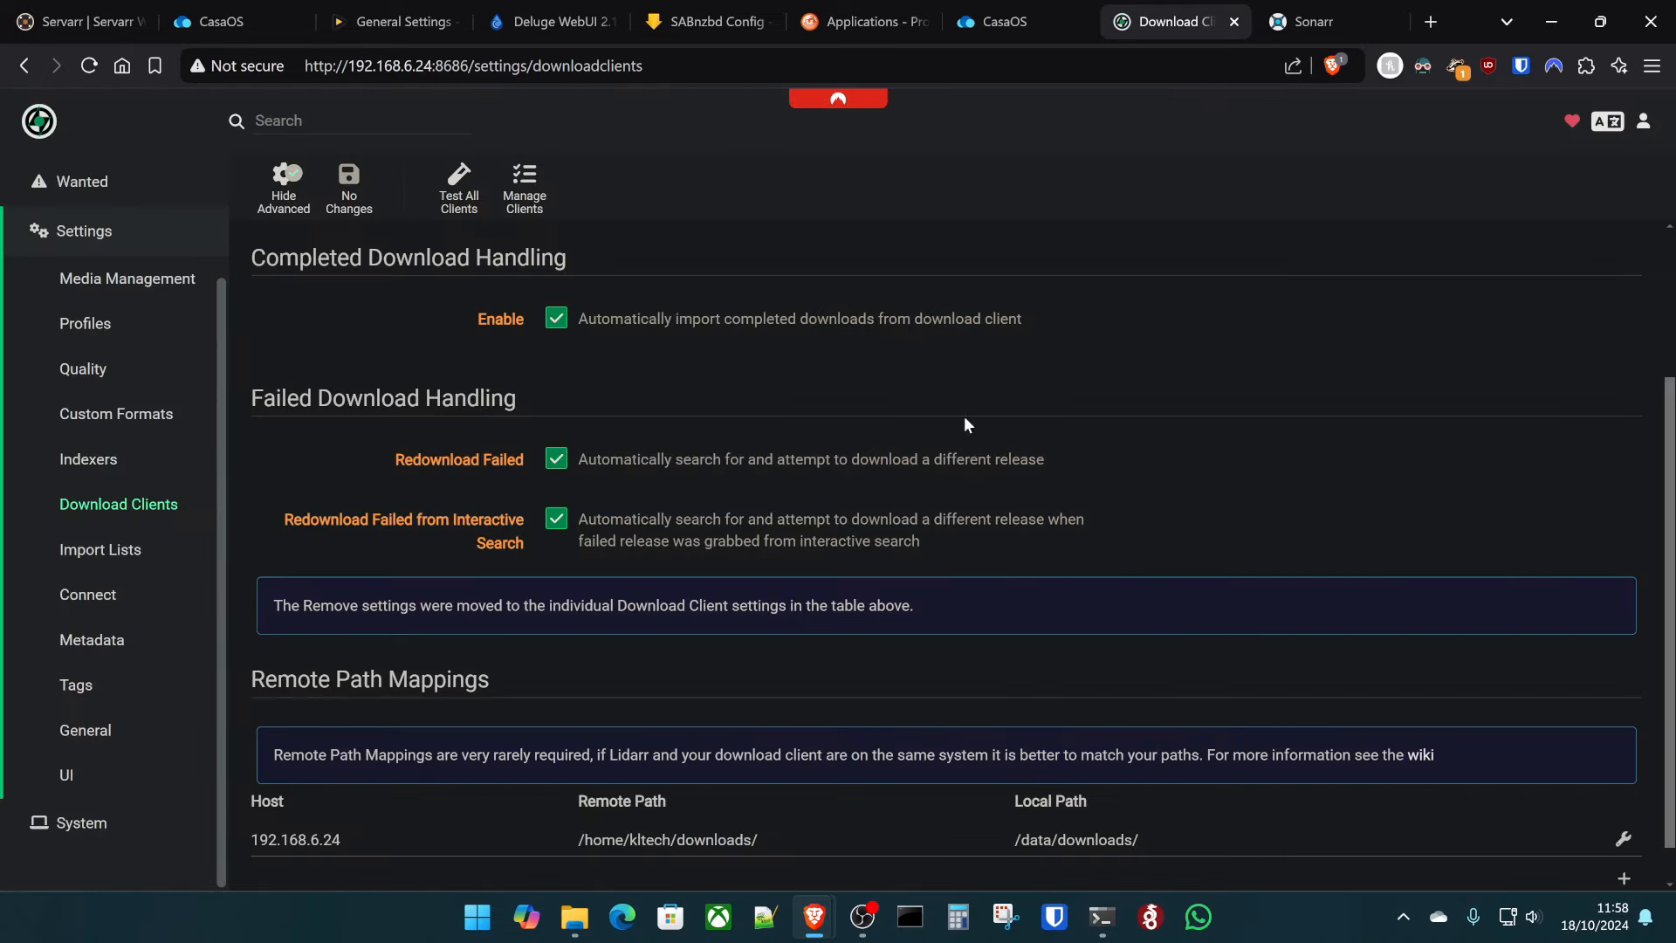
- Confirm in Media Management that Lidarr's root folder is /data/music
{"action": "scroll", "coordinate": [939, 382], "scroll_direction": "down", "scroll_amount": 1}
{"action": "scroll", "coordinate": [838, 354], "scroll_direction": "up", "scroll_amount": 3}
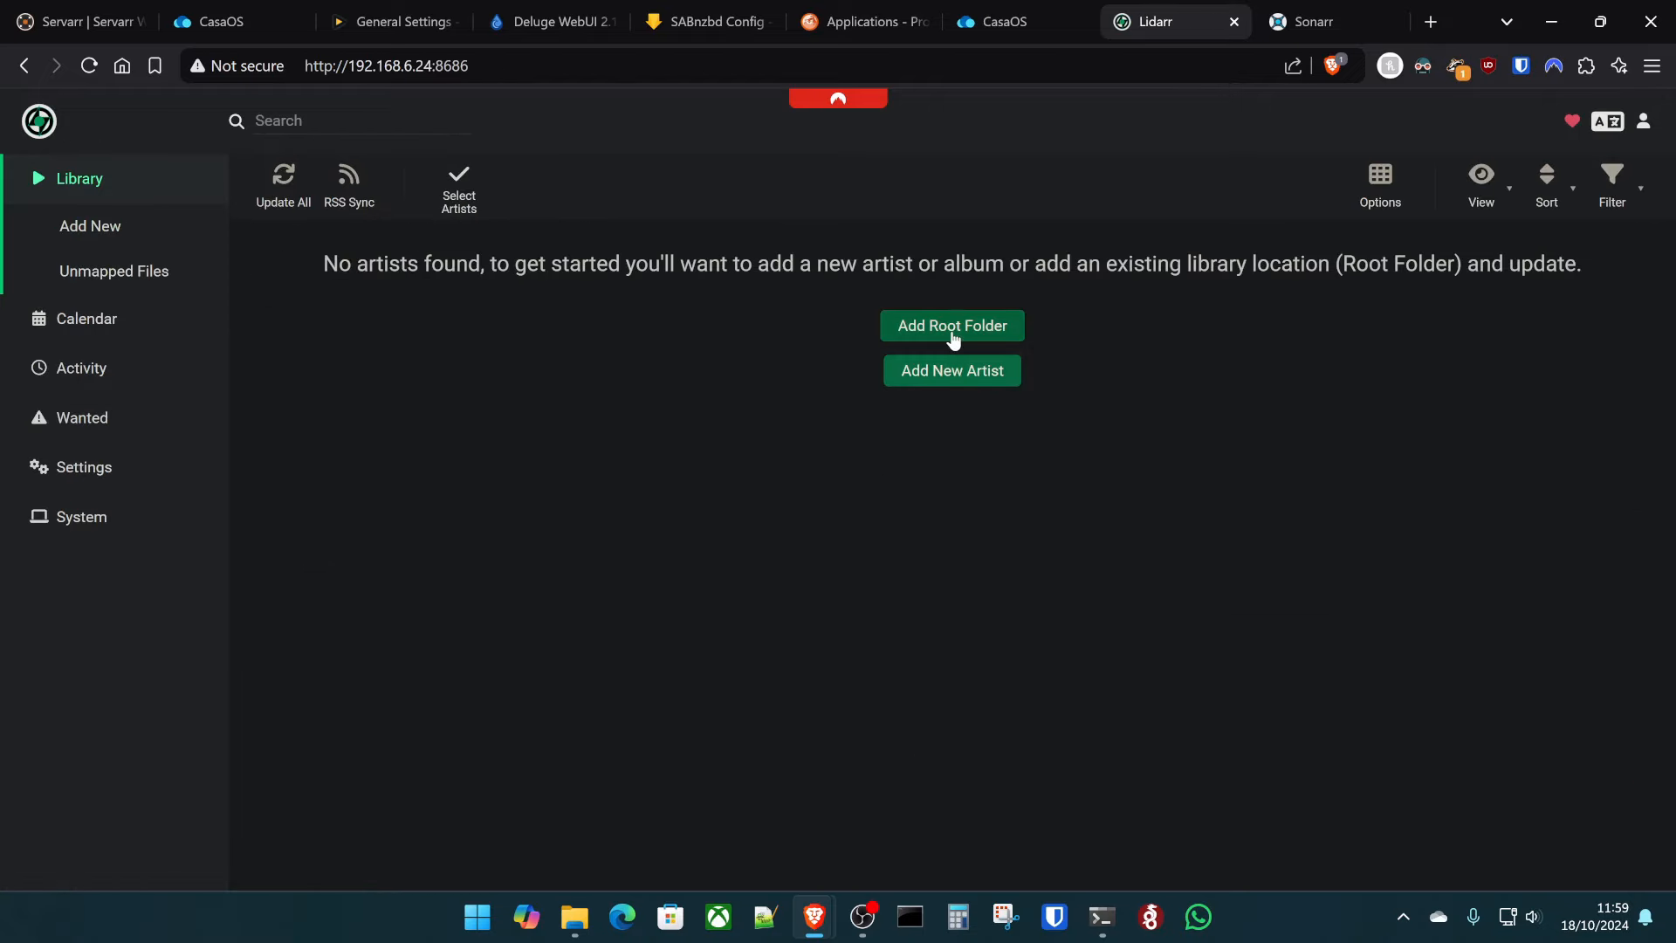
{"action": "left_click", "coordinate": [950, 337]}
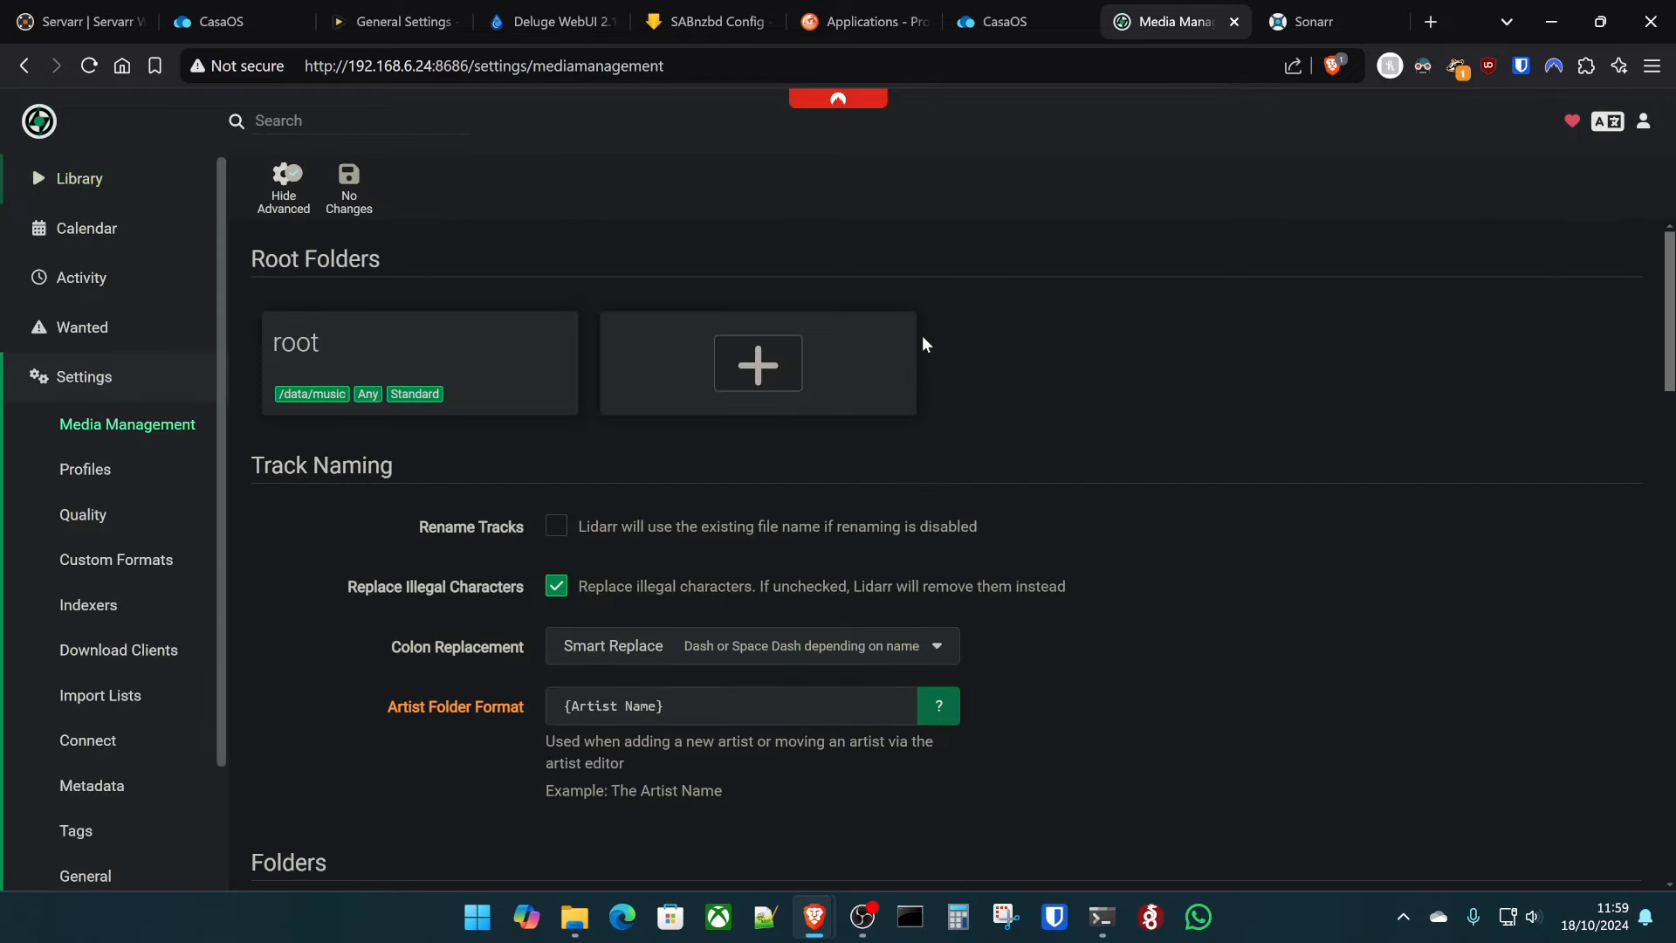
{"action": "left_click", "coordinate": [384, 353]}
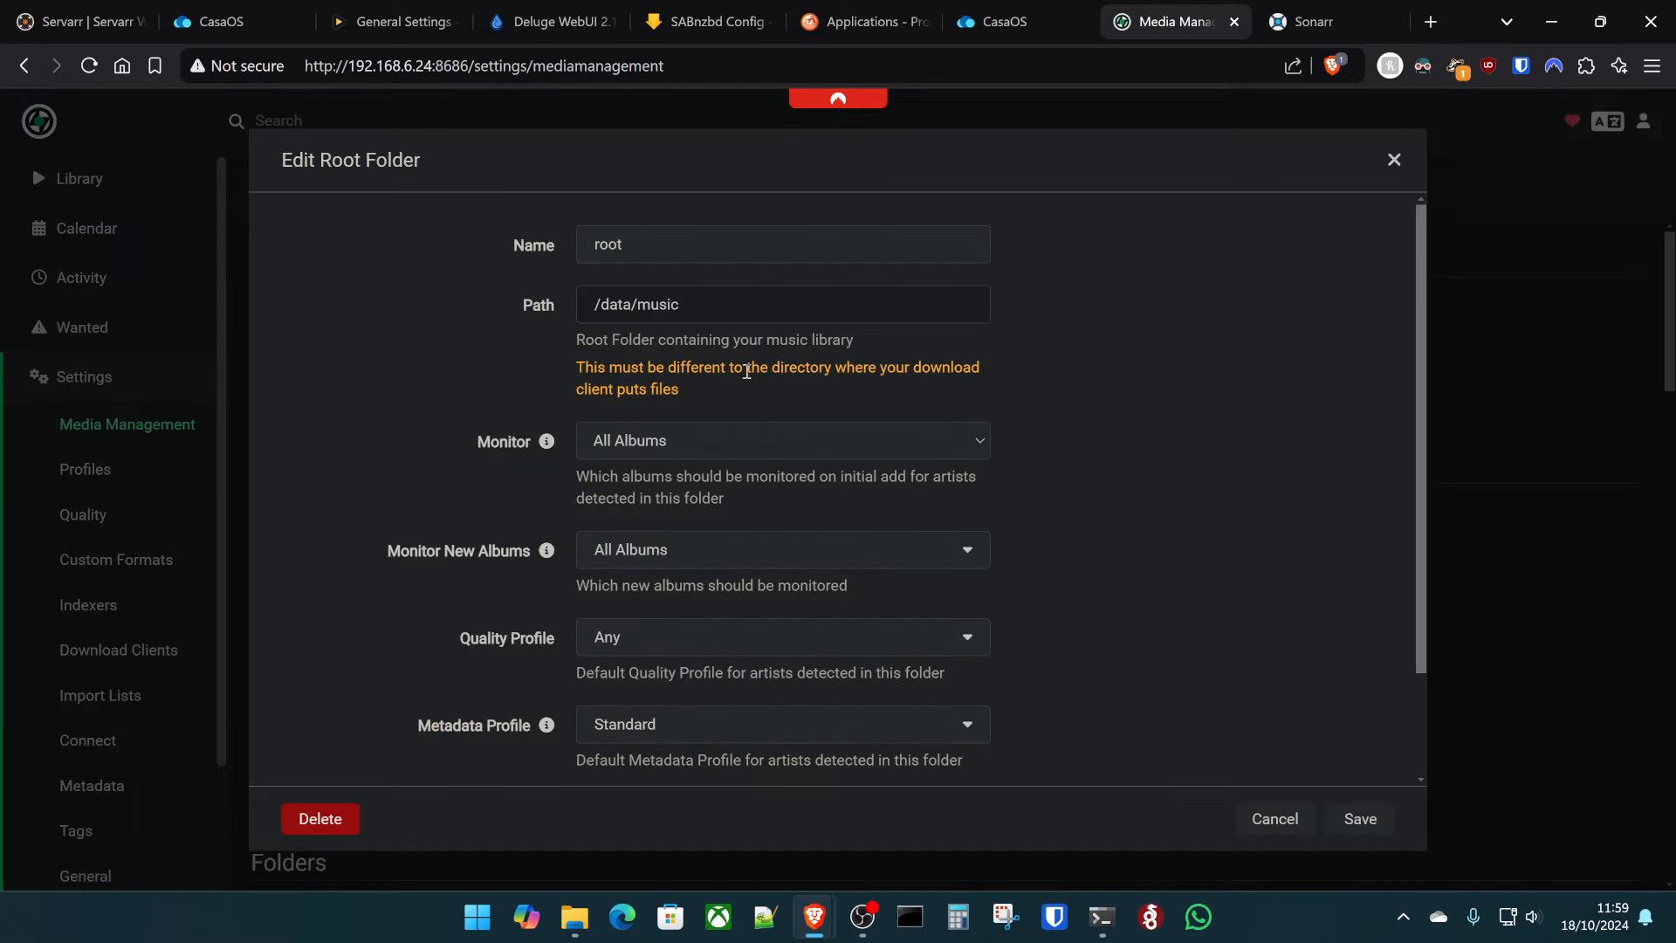
{"action": "left_click", "coordinate": [1445, 494]}
- Return to Lidarr's empty artist library, then switch to the CasaOS dashboard
{"action": "left_click", "coordinate": [99, 178]}
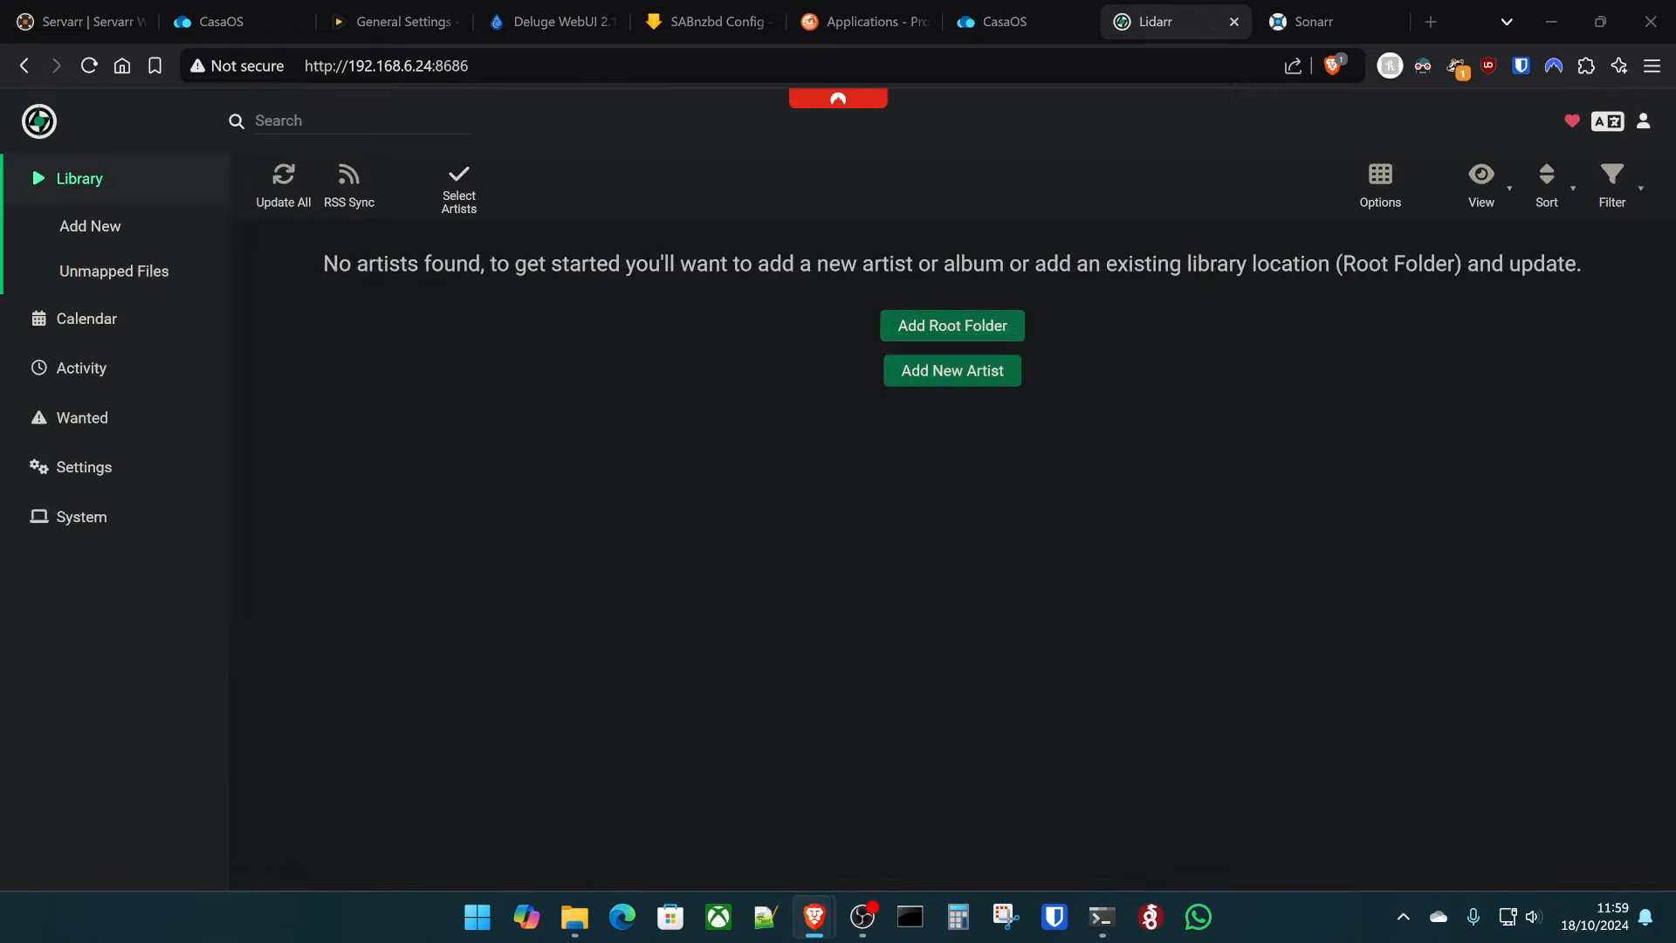
{"action": "left_click", "coordinate": [333, 120]}
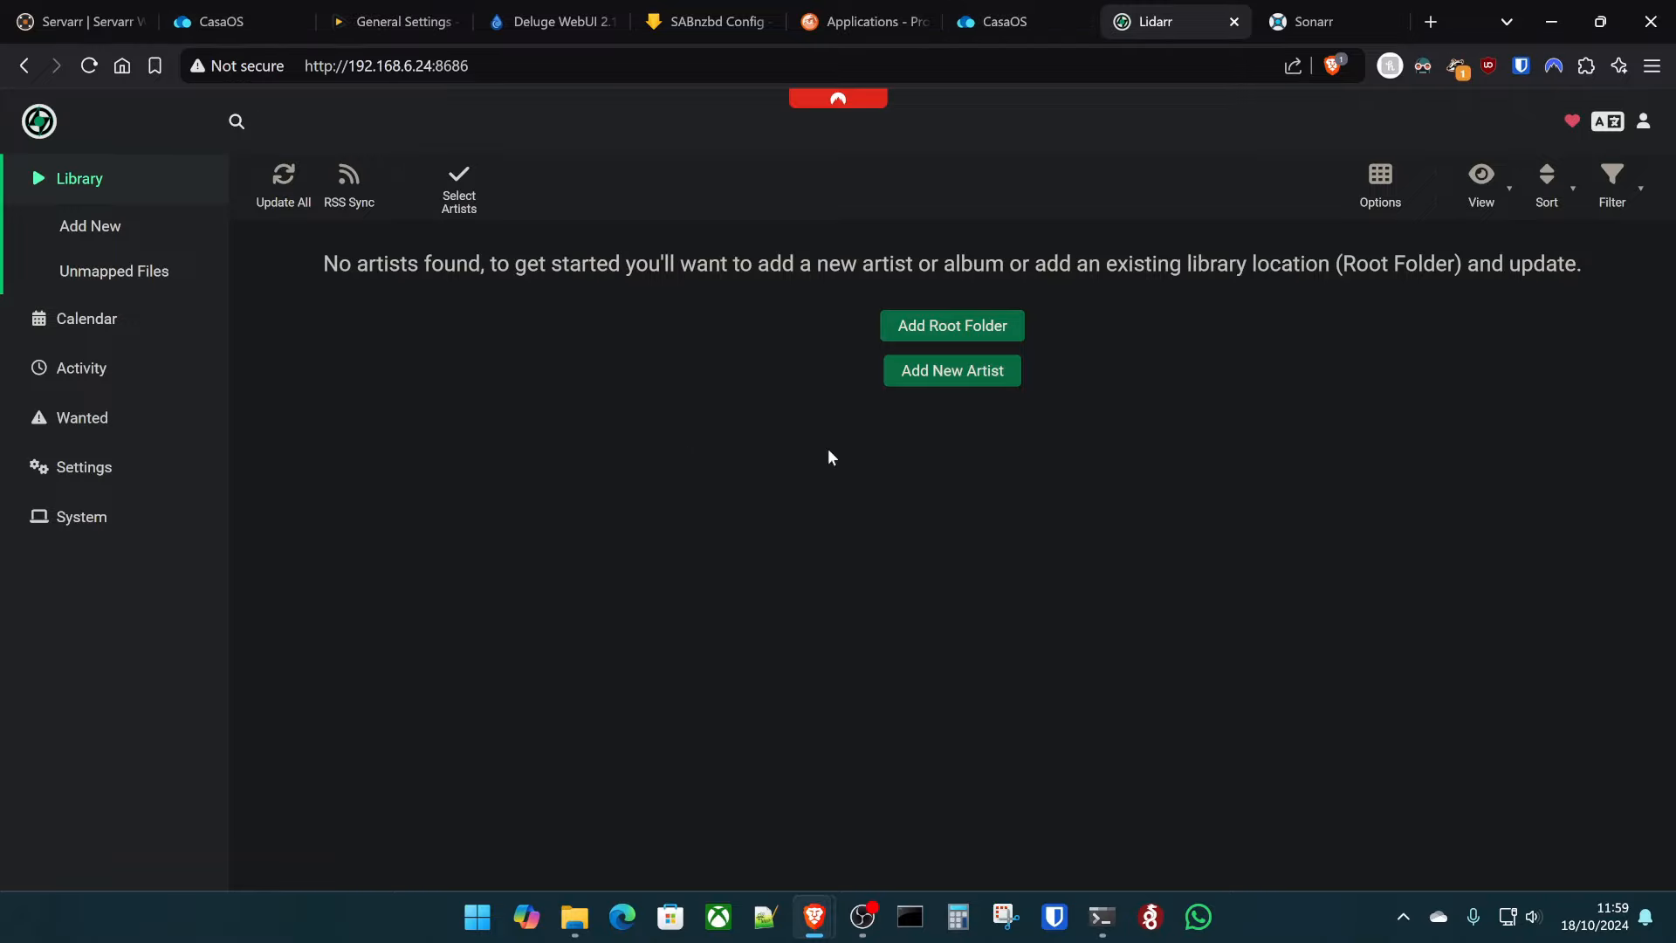
{"action": "left_click", "coordinate": [236, 16]}
- Close the terminal and open Lidarr's container settings from its CasaOS app menu
{"action": "left_click", "coordinate": [1239, 146]}
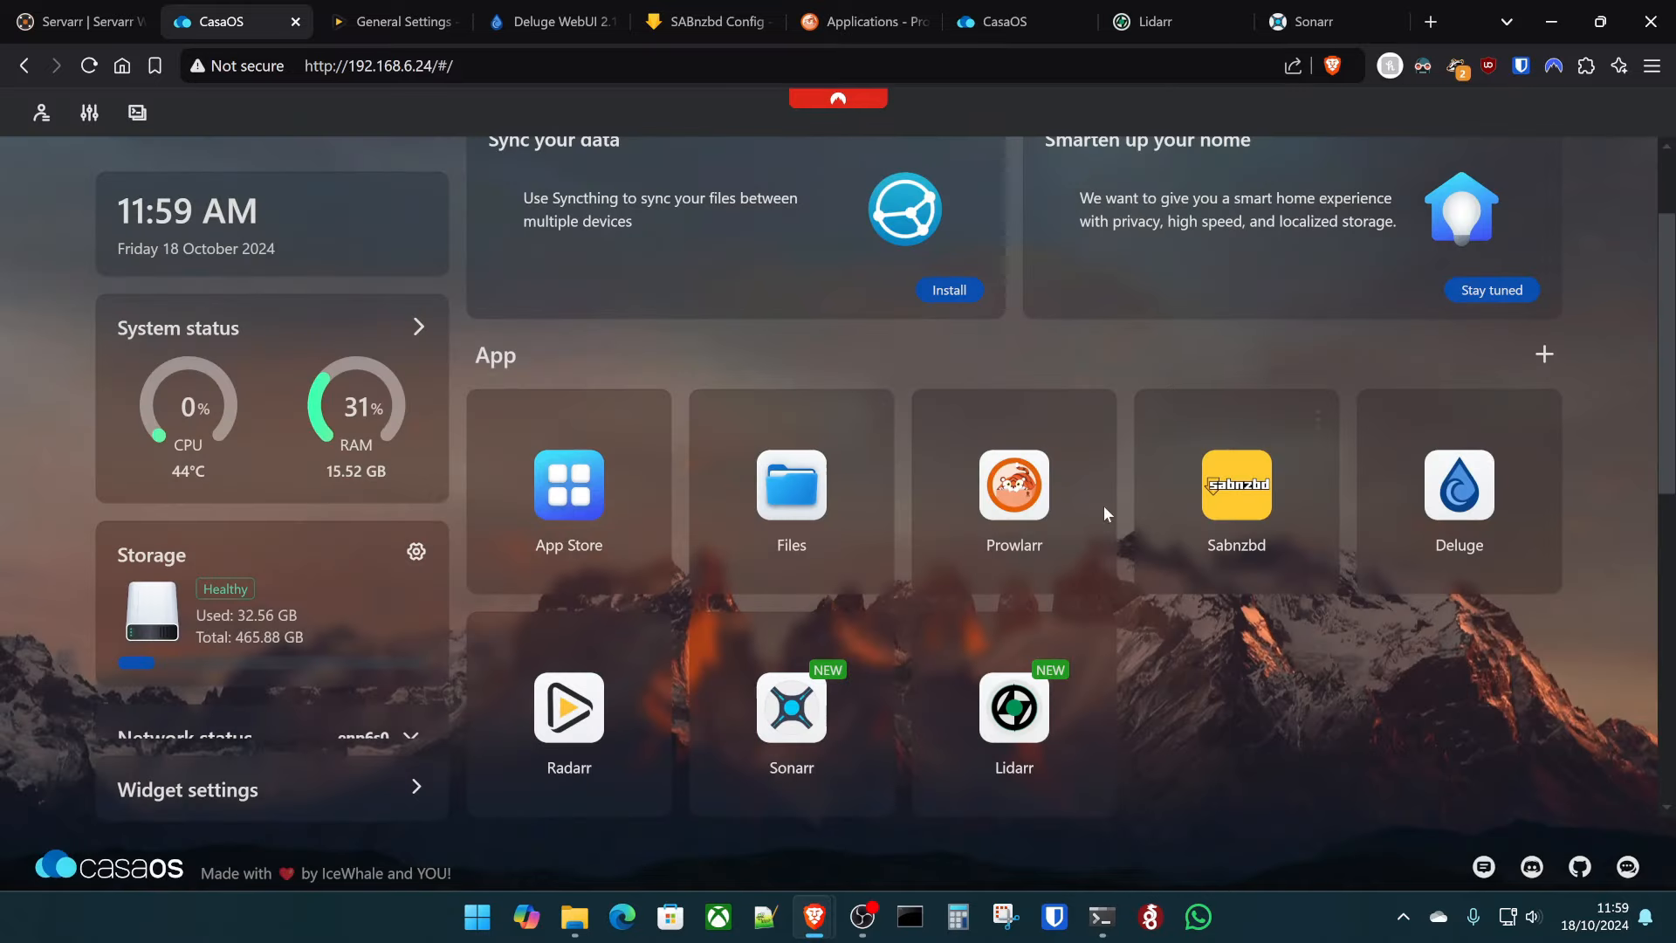
{"action": "left_click", "coordinate": [1102, 649]}
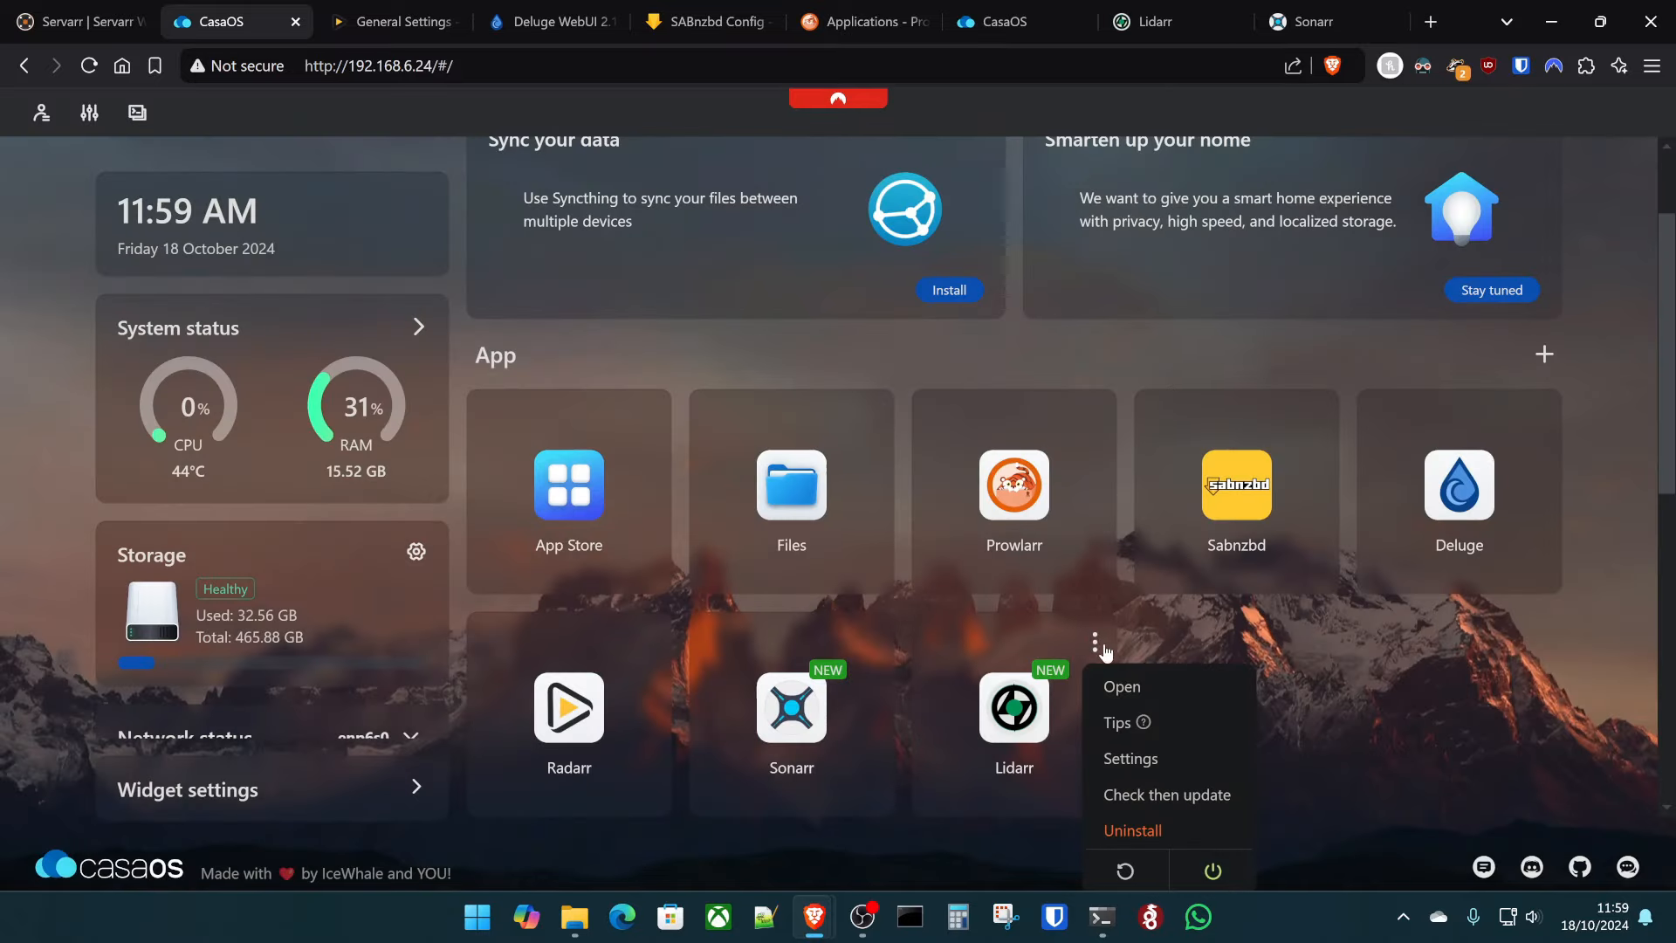
{"action": "left_click", "coordinate": [1166, 756]}
{"action": "scroll", "coordinate": [923, 400], "scroll_direction": "down", "scroll_amount": 5}
{"action": "scroll", "coordinate": [873, 406], "scroll_direction": "down", "scroll_amount": 2}
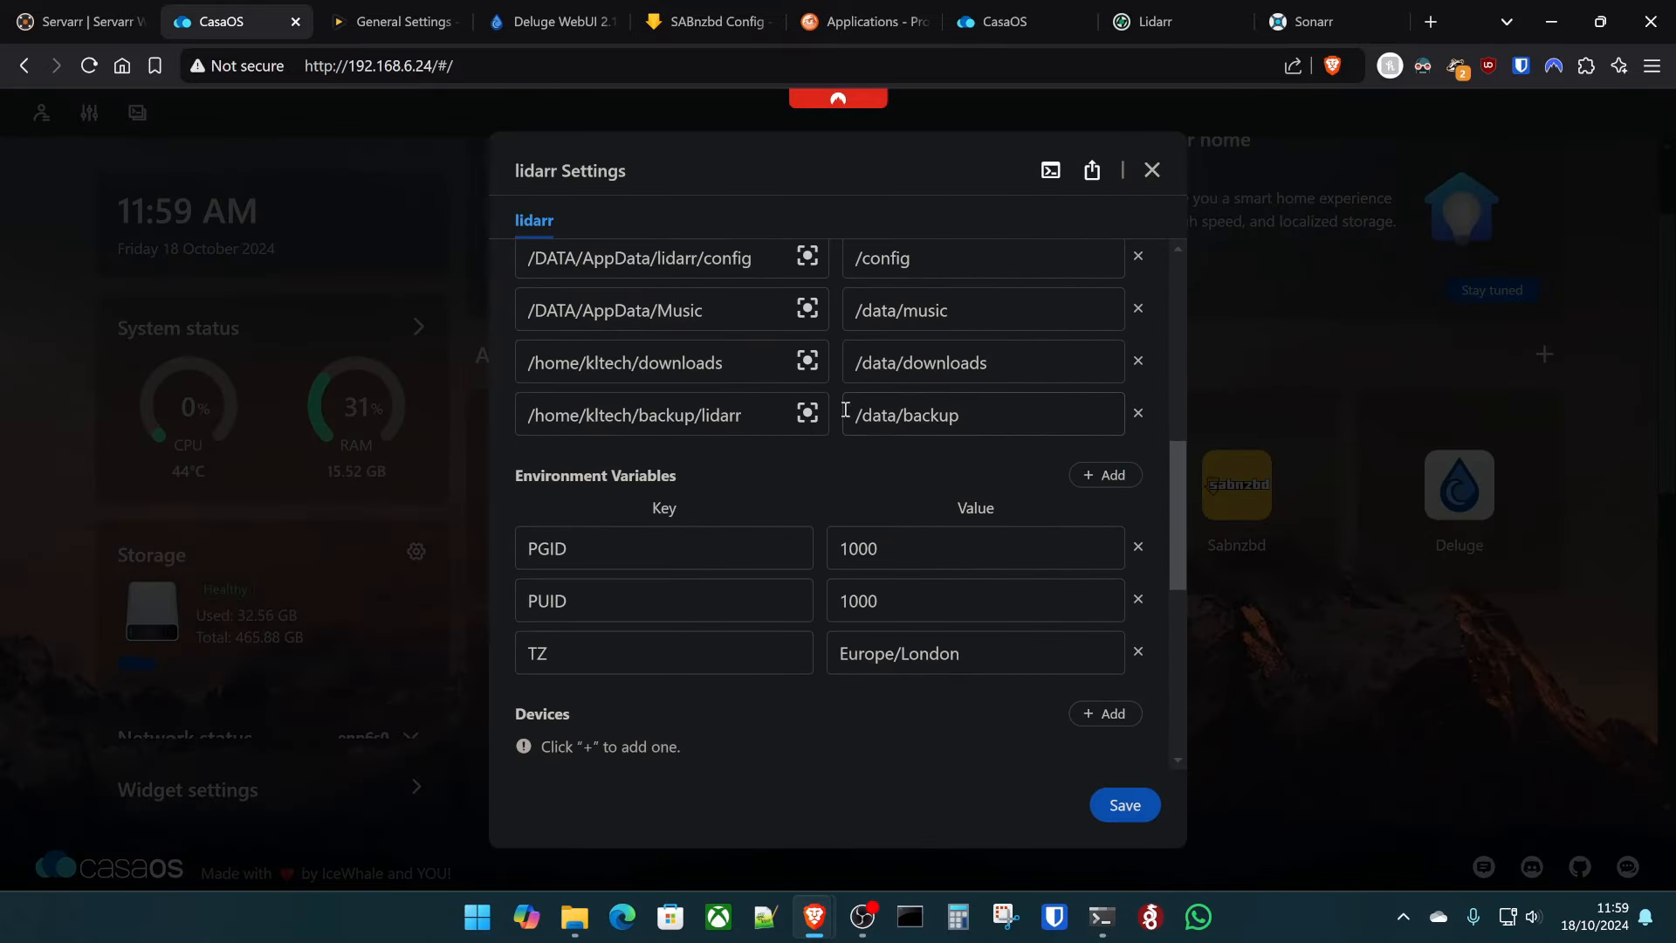
{"action": "scroll", "coordinate": [689, 397], "scroll_direction": "up", "scroll_amount": 1}
- Review the music library host folder path and close the settings without changes
{"action": "triple_click", "coordinate": [637, 417]}
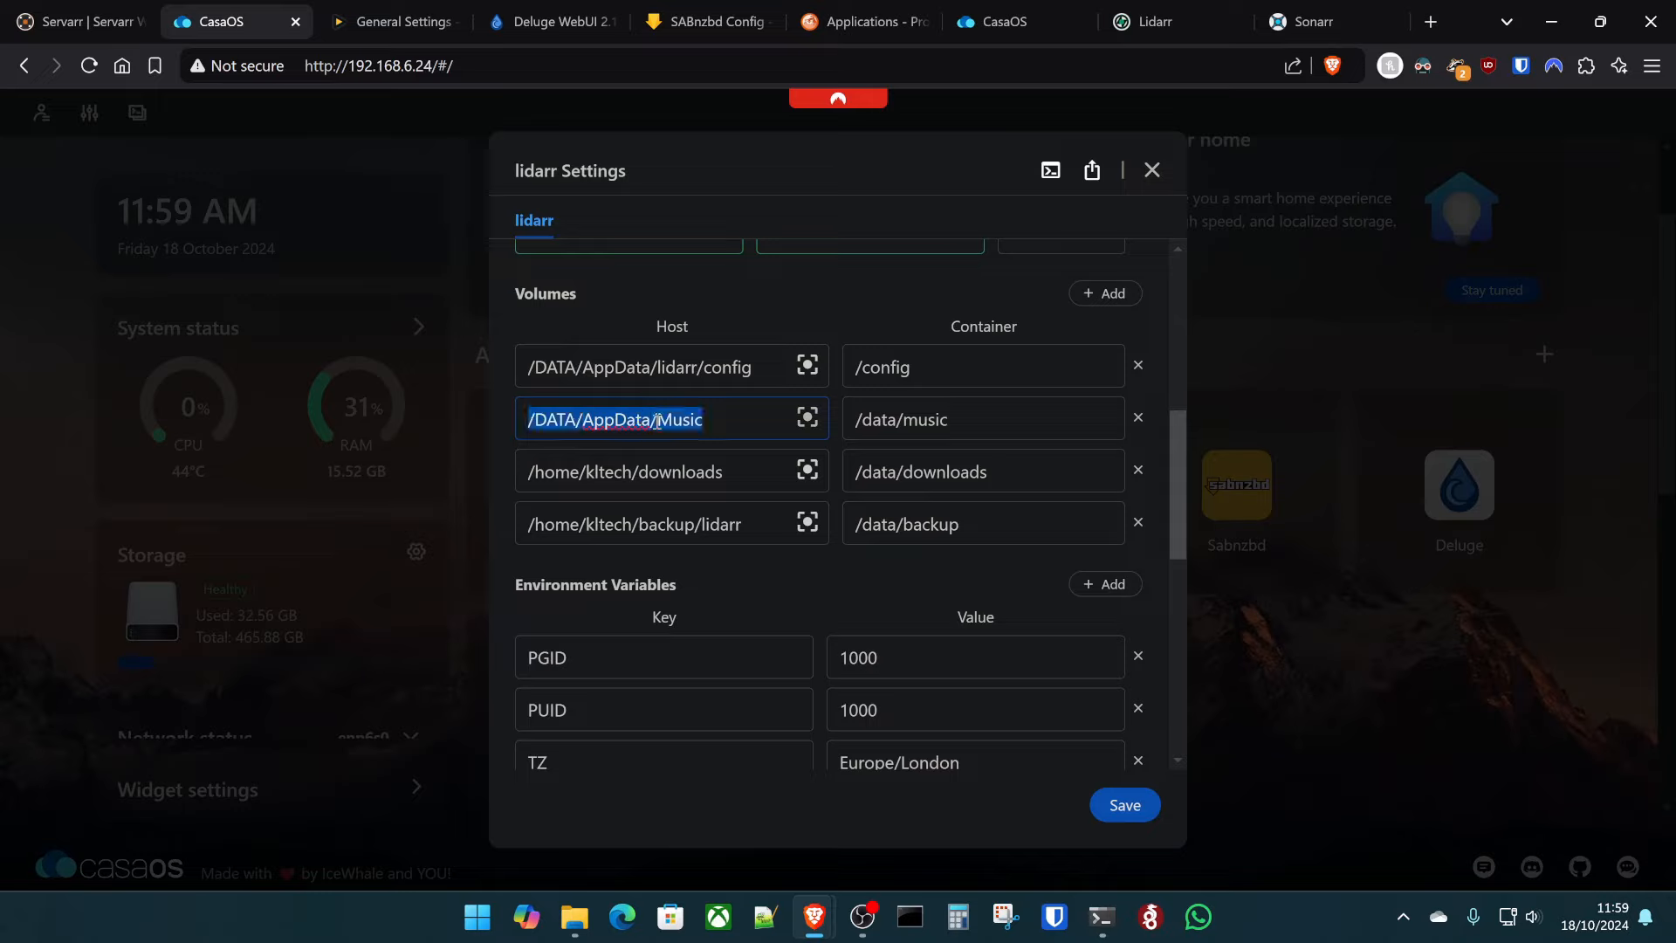
{"action": "left_click", "coordinate": [735, 434]}
{"action": "triple_click", "coordinate": [734, 435]}
{"action": "triple_click", "coordinate": [722, 424]}
{"action": "left_click", "coordinate": [1165, 173]}
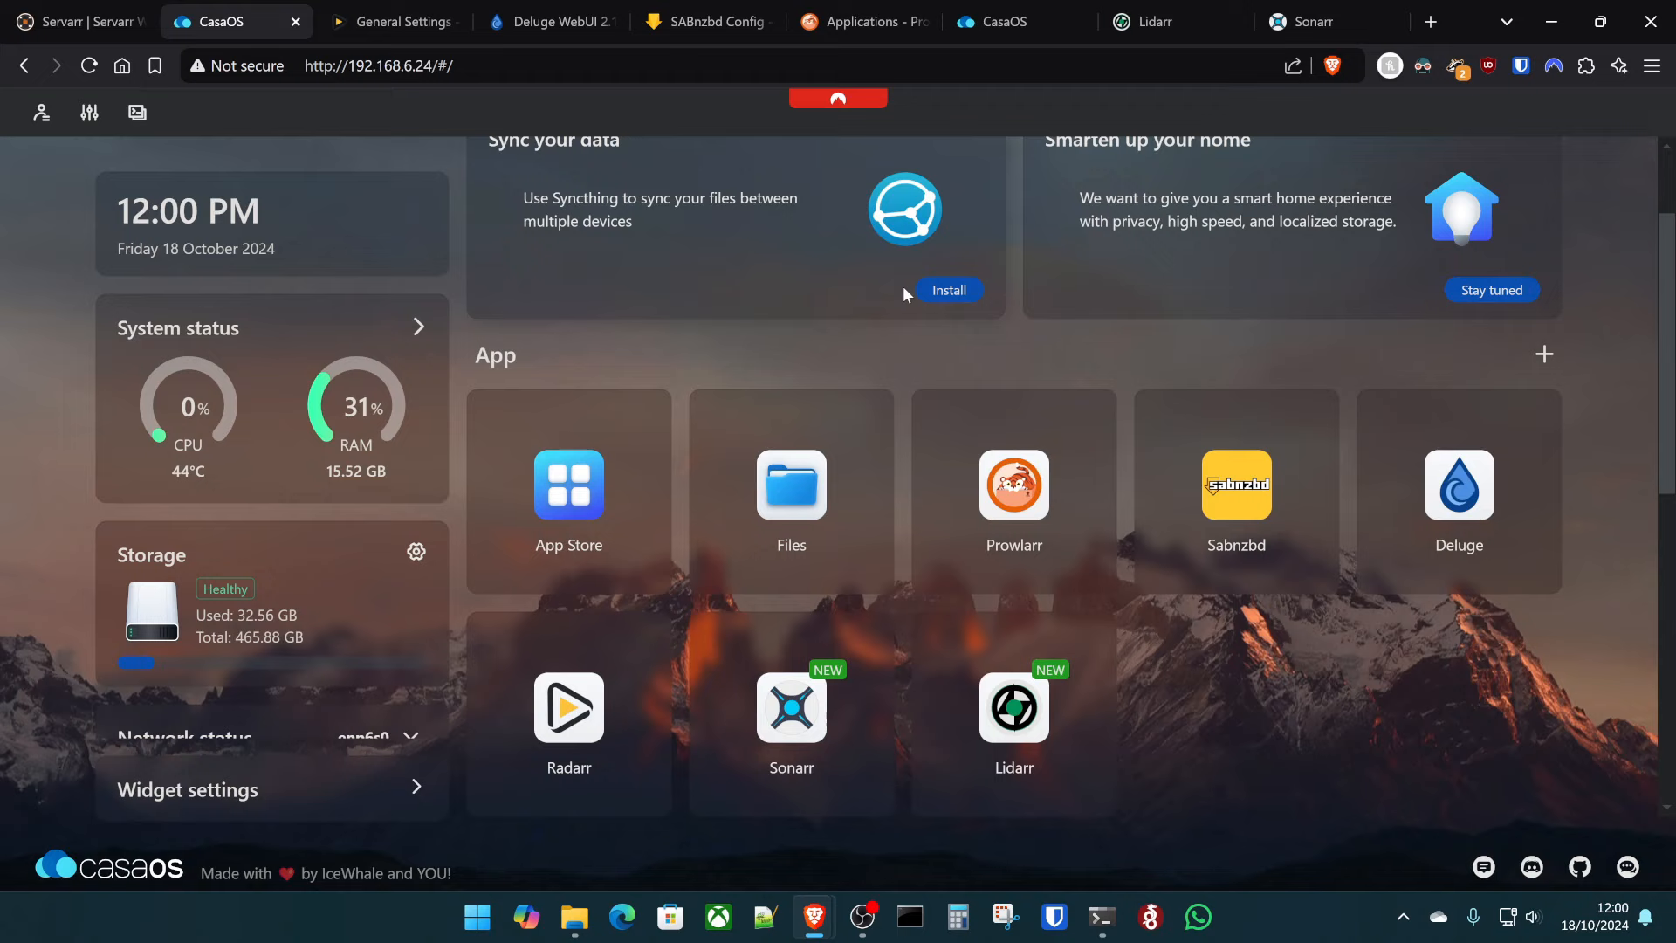
{"action": "scroll", "coordinate": [1049, 393], "scroll_direction": "up", "scroll_amount": 2}
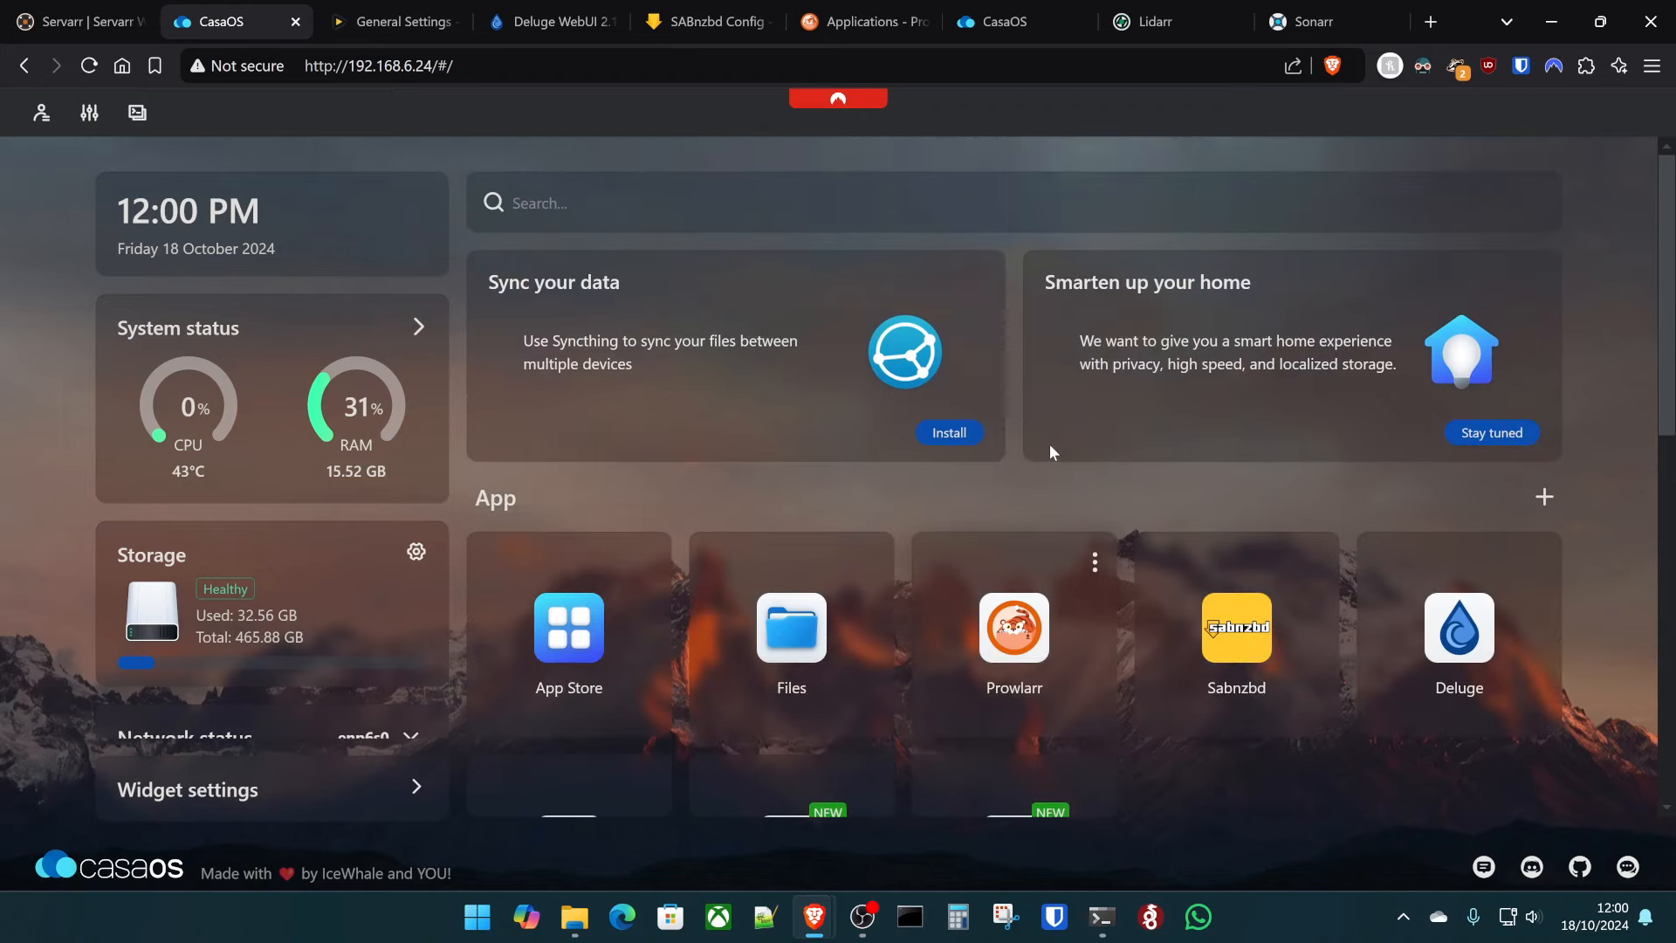